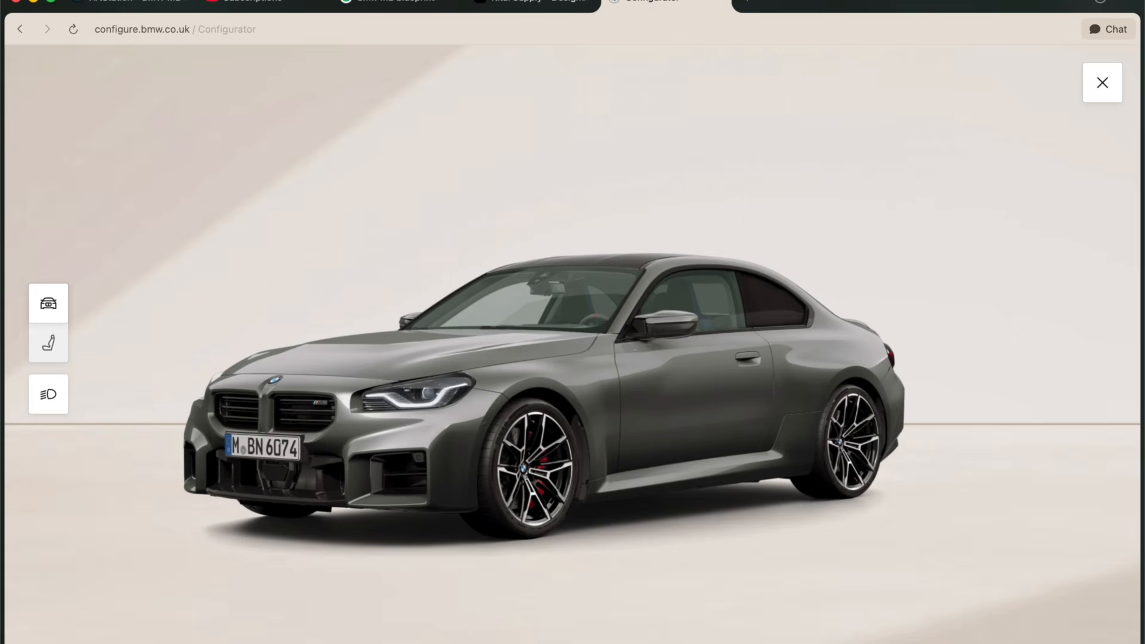
Step: Open the Blender Car Design Course - BMW M2 page from the Kitai / Monarco Studio Gumroad store
key("ctrl+shift+Tab")
left_click(617, 361)
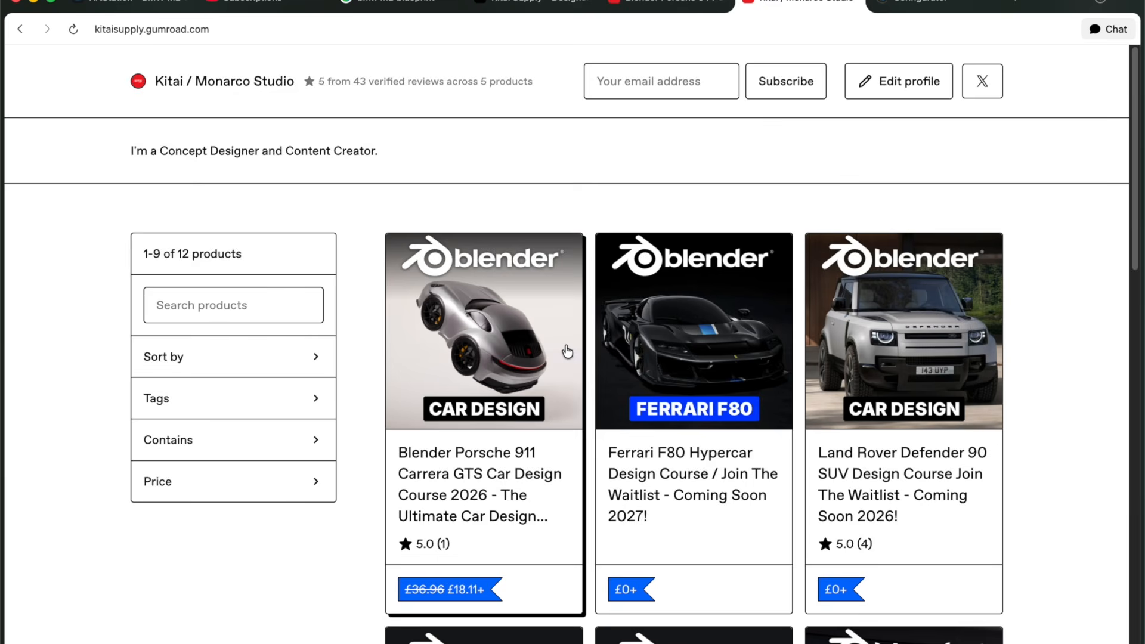
scroll(564, 355, "down", 10)
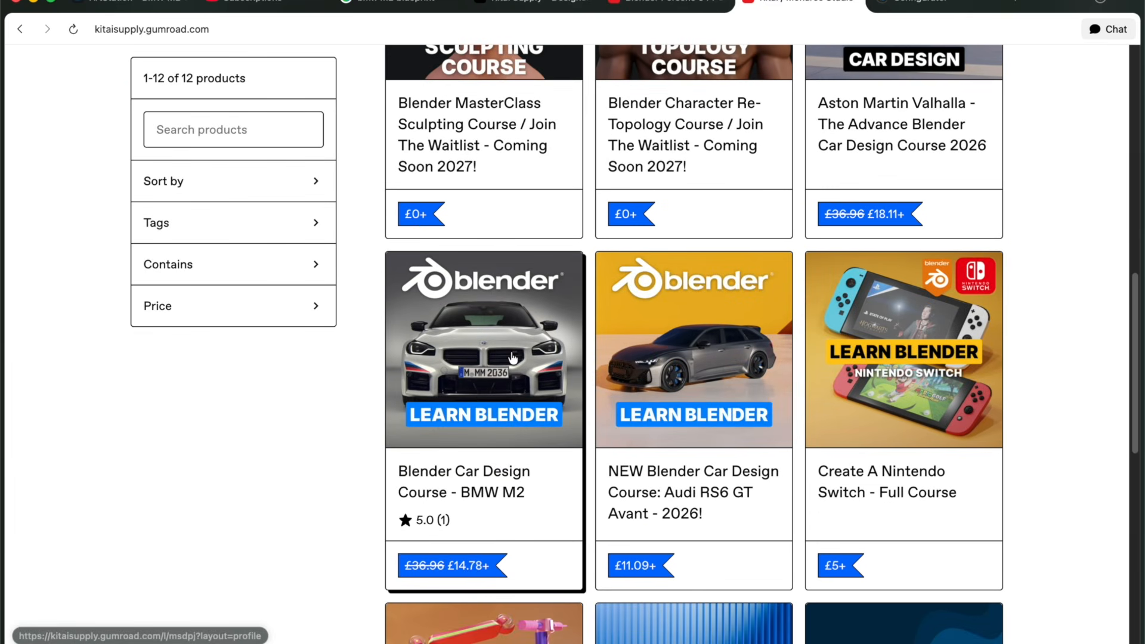
left_click(512, 358)
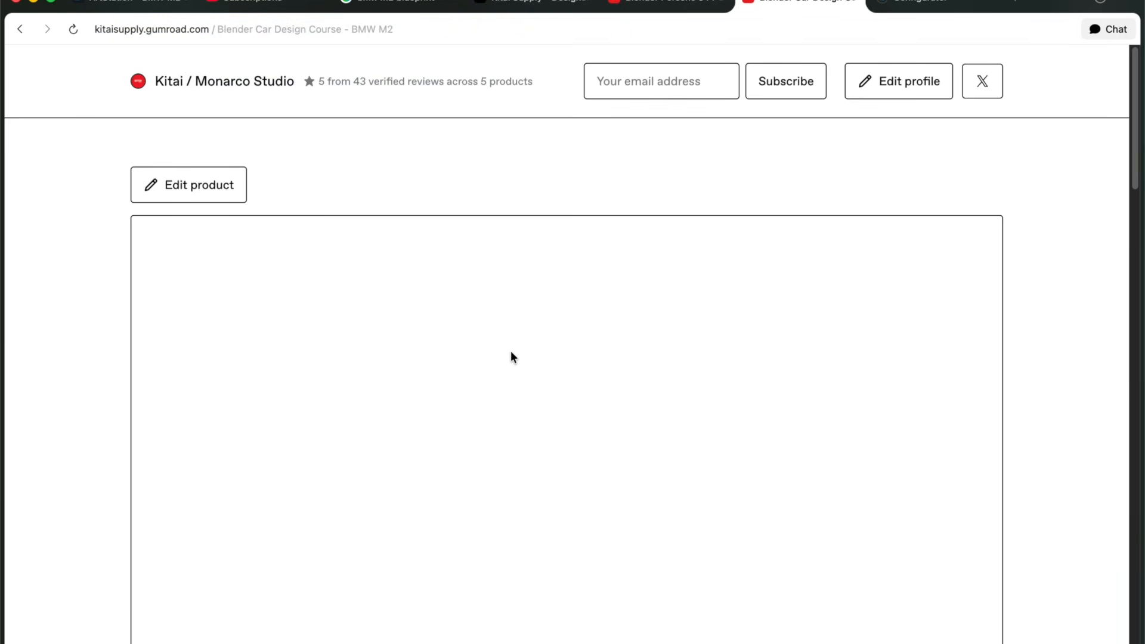
Step: Look through the BMW M2 course page from its cover image down to the preview video
scroll(511, 353, "down", 4)
scroll(897, 373, "up", 4)
scroll(897, 373, "down", 3)
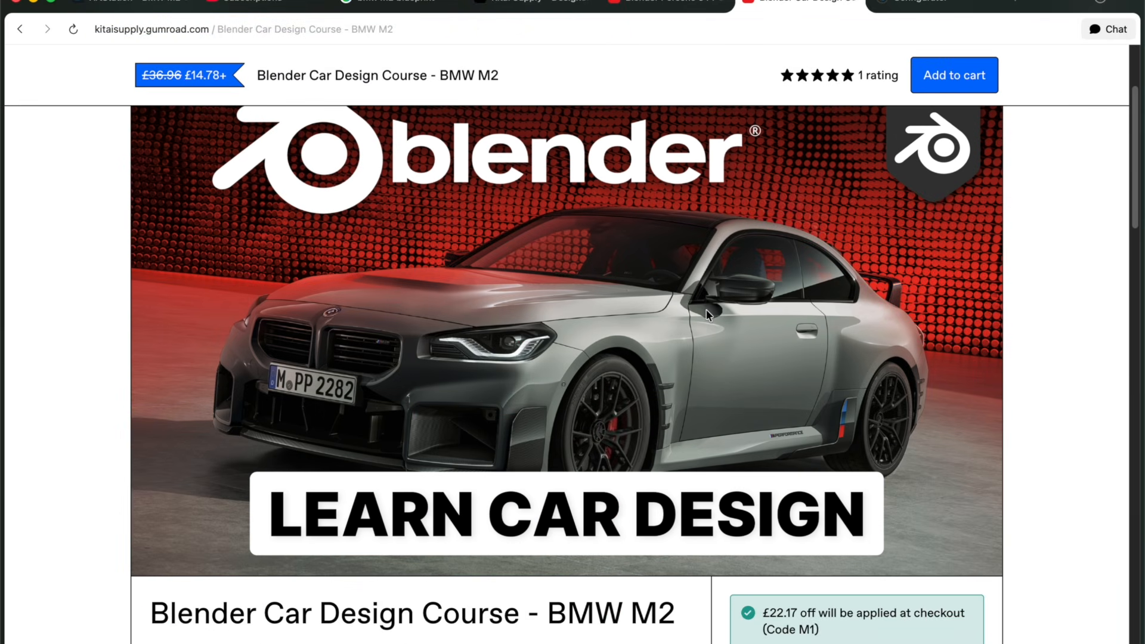
scroll(703, 328, "down", 1)
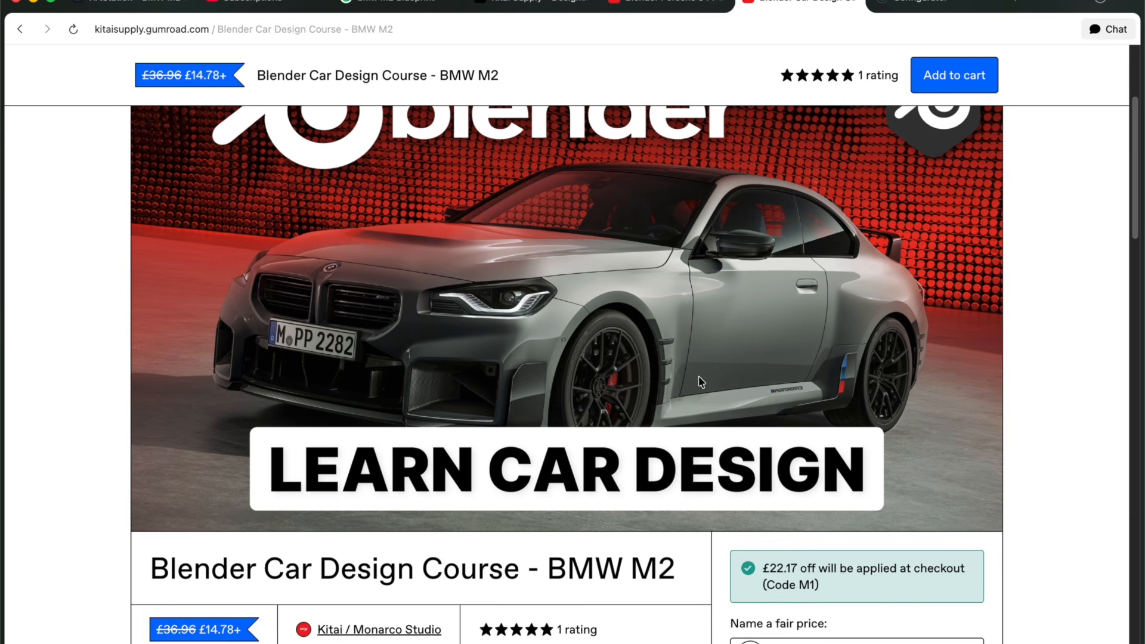
scroll(699, 375, "down", 10)
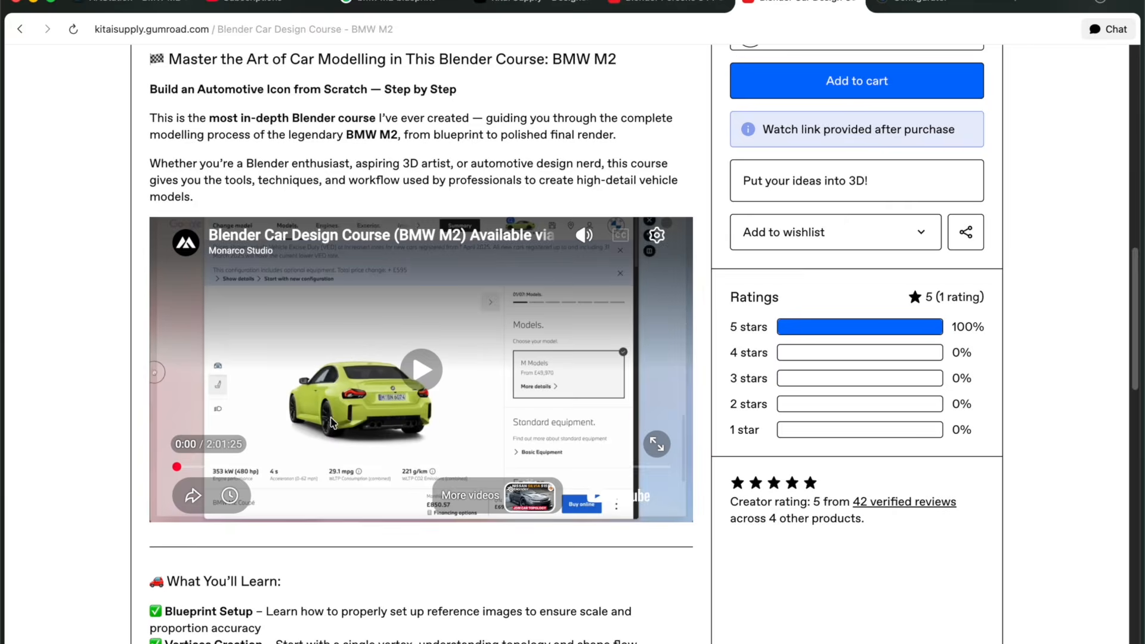
Step: Sample the course preview video at 58:40, 1:40:11 and 1:55:53, playing the last part muted
left_click(414, 469)
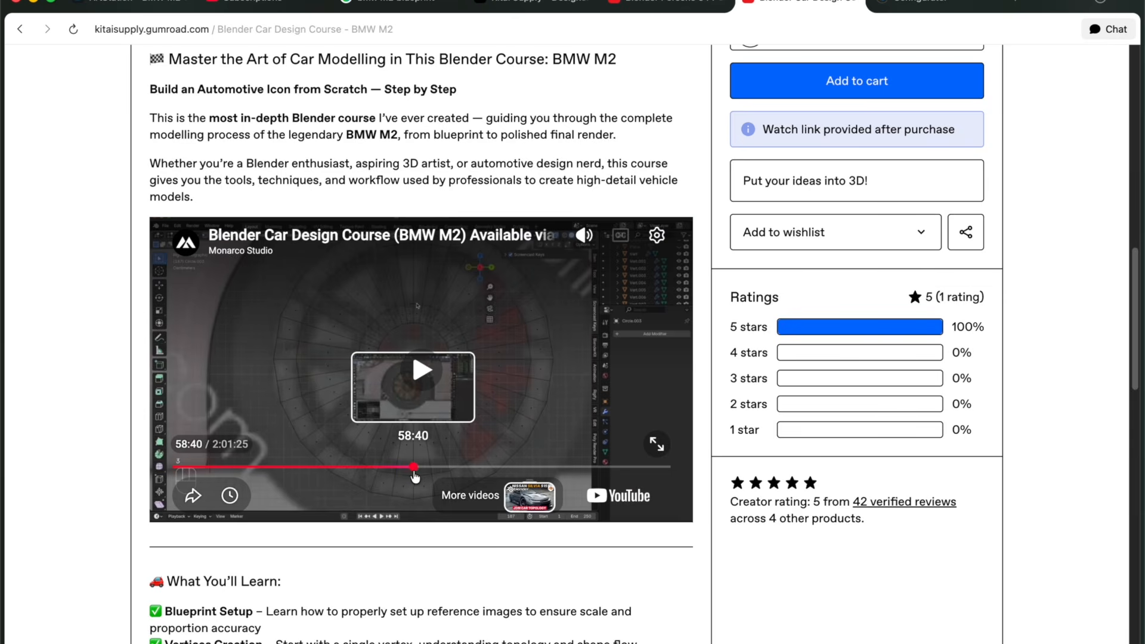
left_click(580, 468)
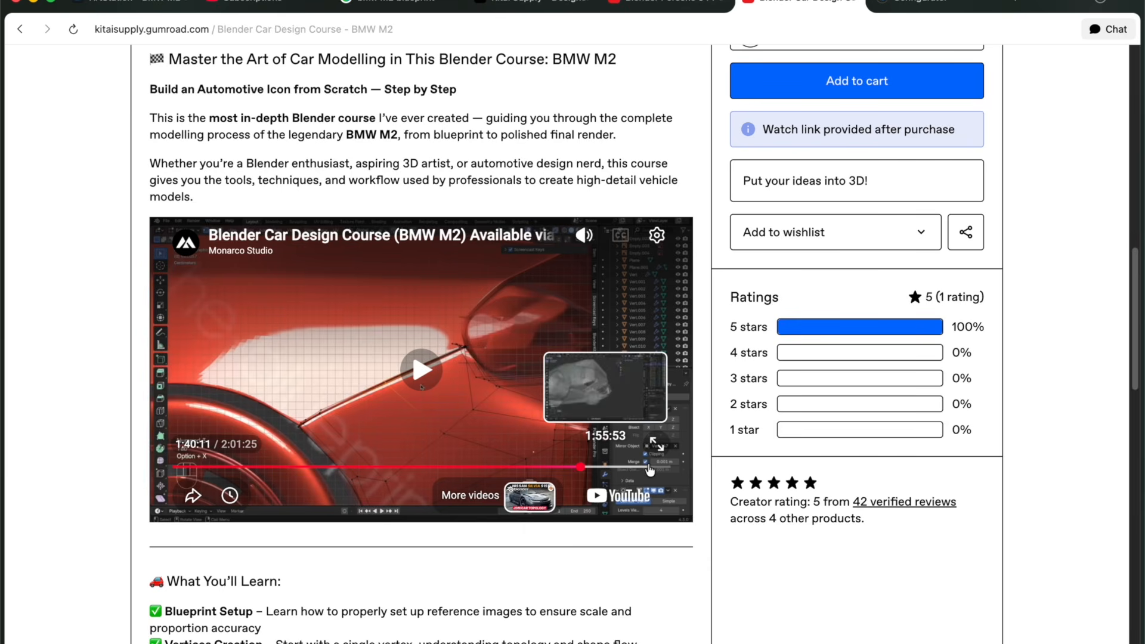
left_click(647, 468)
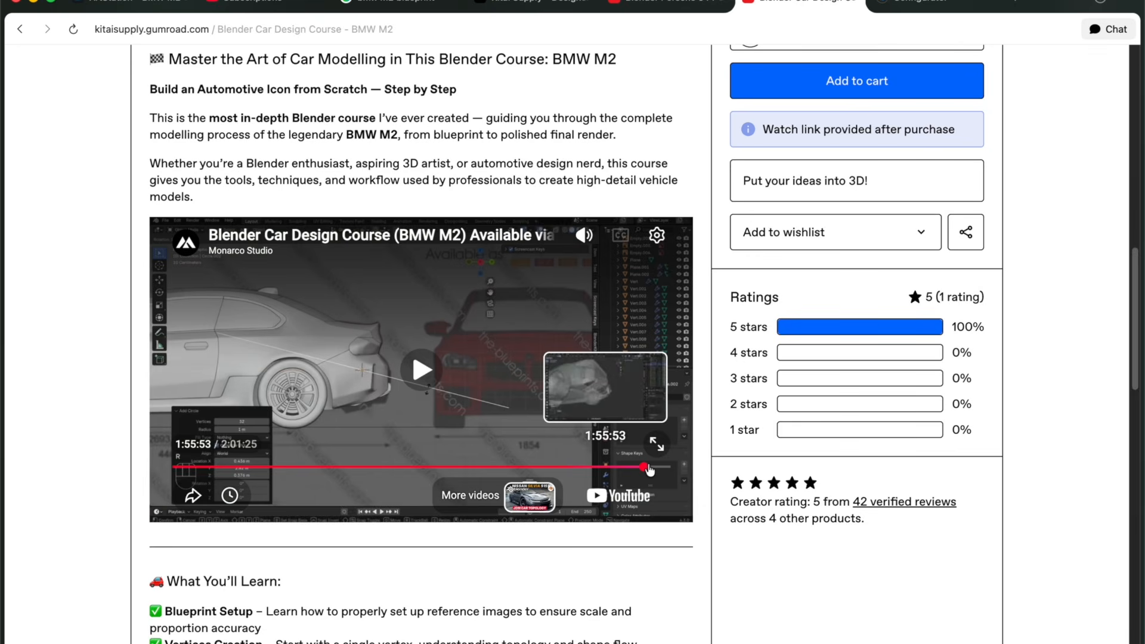
left_click(527, 392)
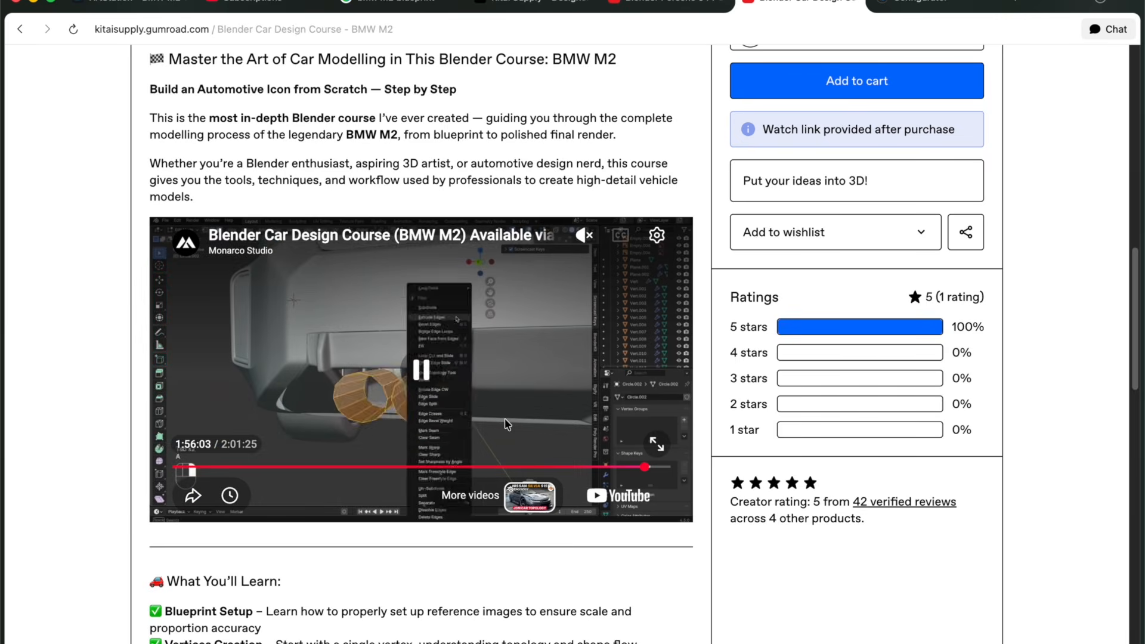
key("m")
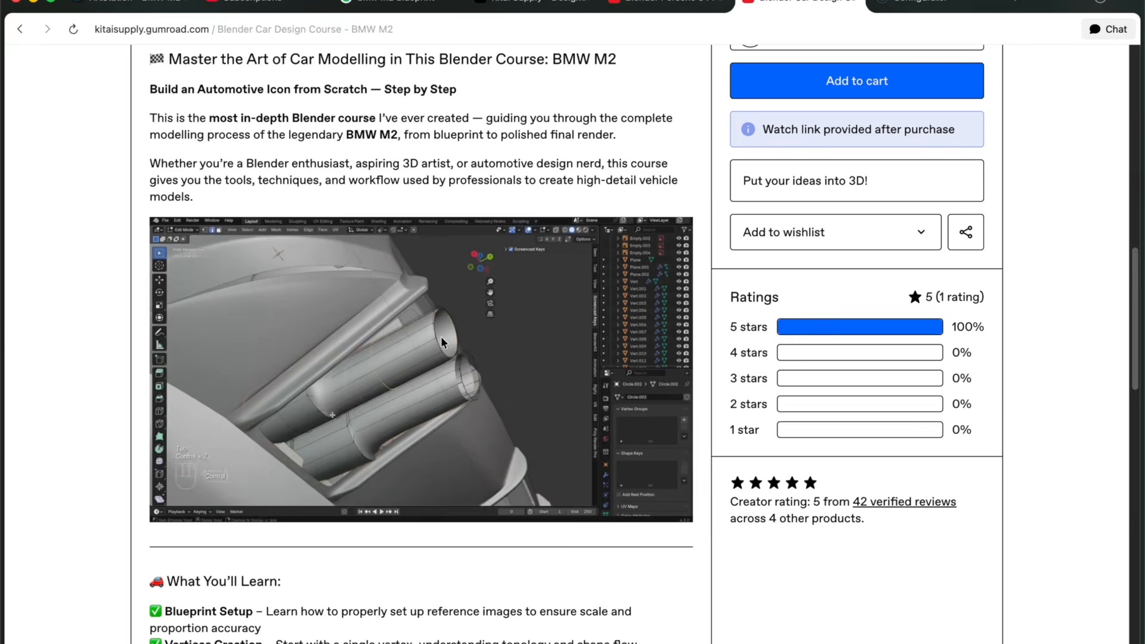
Step: Return to the store's product list and look over the available and upcoming Blender courses
key("super+bracketleft")
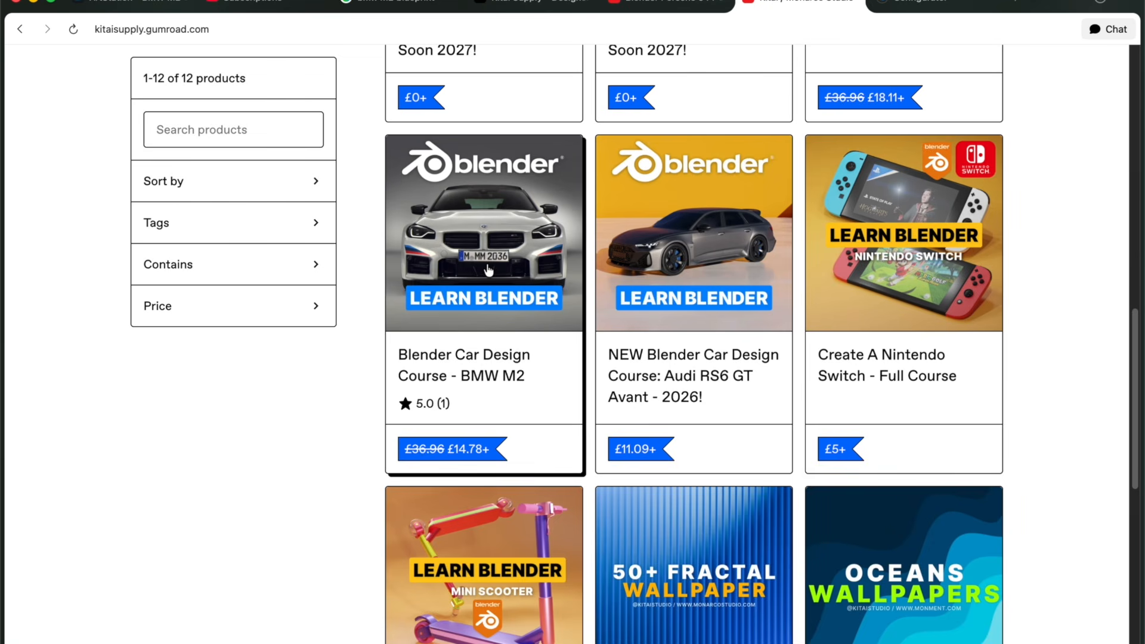
scroll(487, 268, "up", 2)
scroll(525, 349, "up", 10)
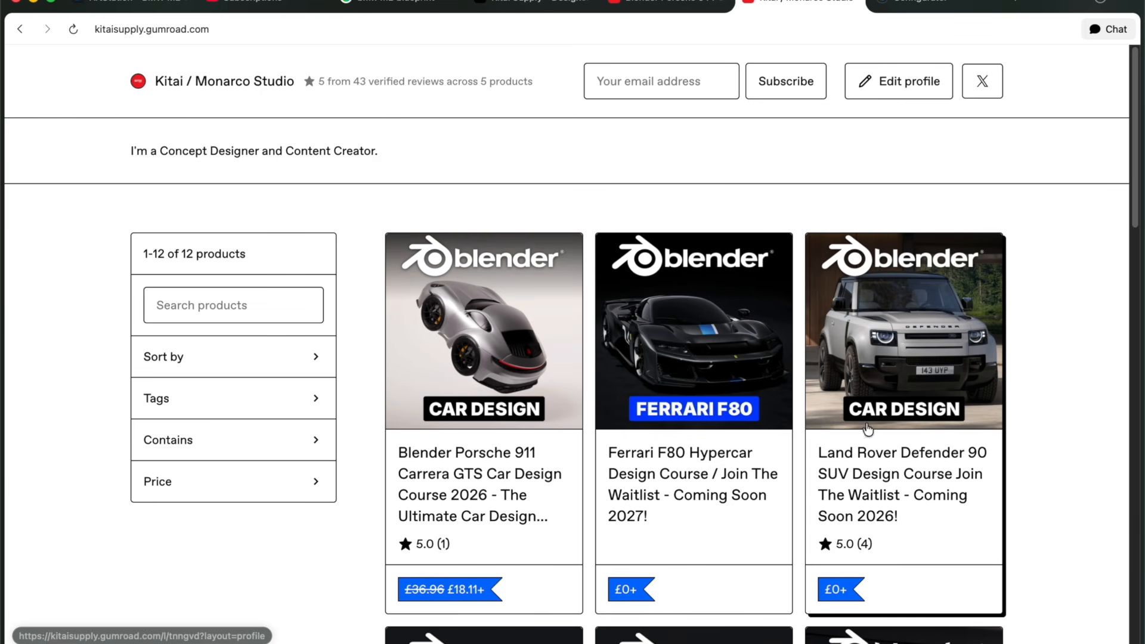
scroll(867, 428, "down", 2)
scroll(867, 428, "down", 2)
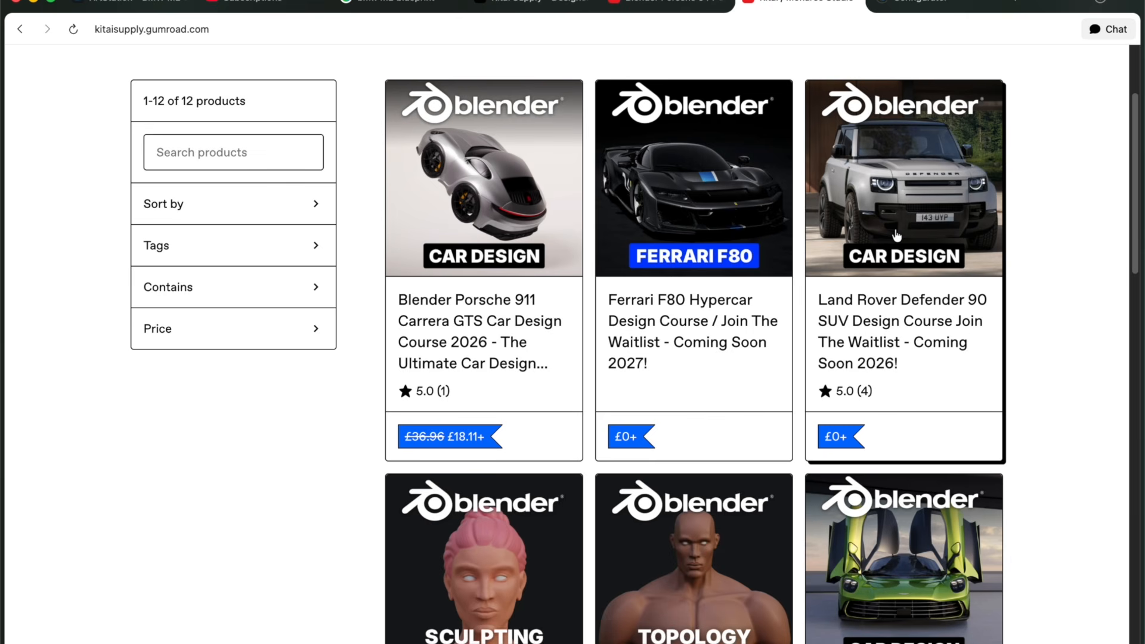
scroll(896, 235, "down", 6)
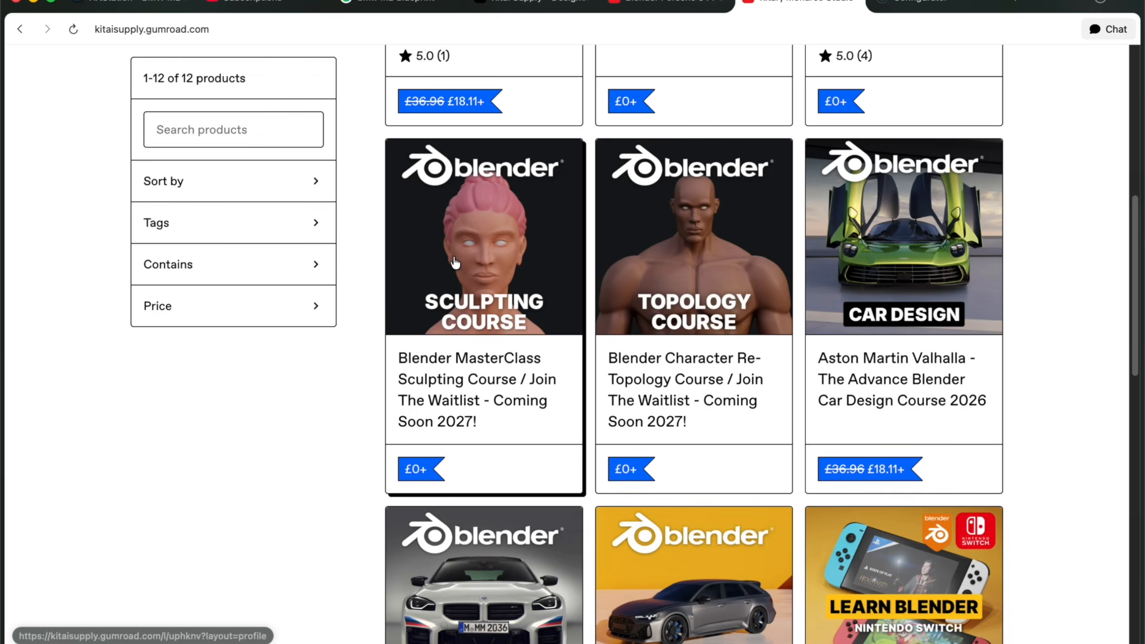
scroll(454, 263, "up", 1)
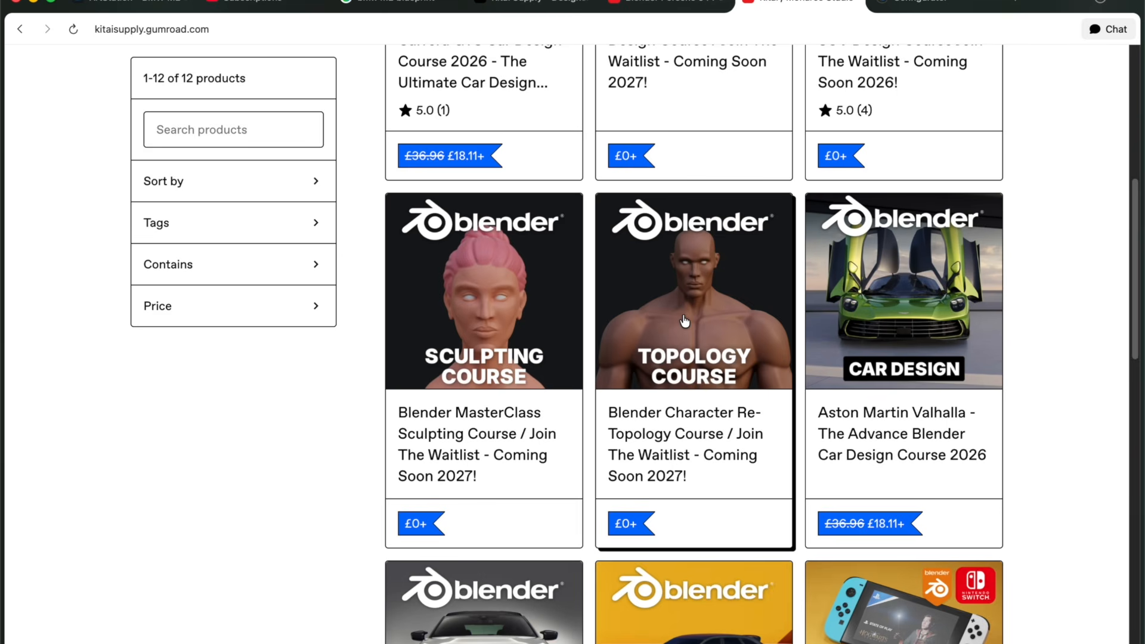
scroll(684, 320, "up", 7)
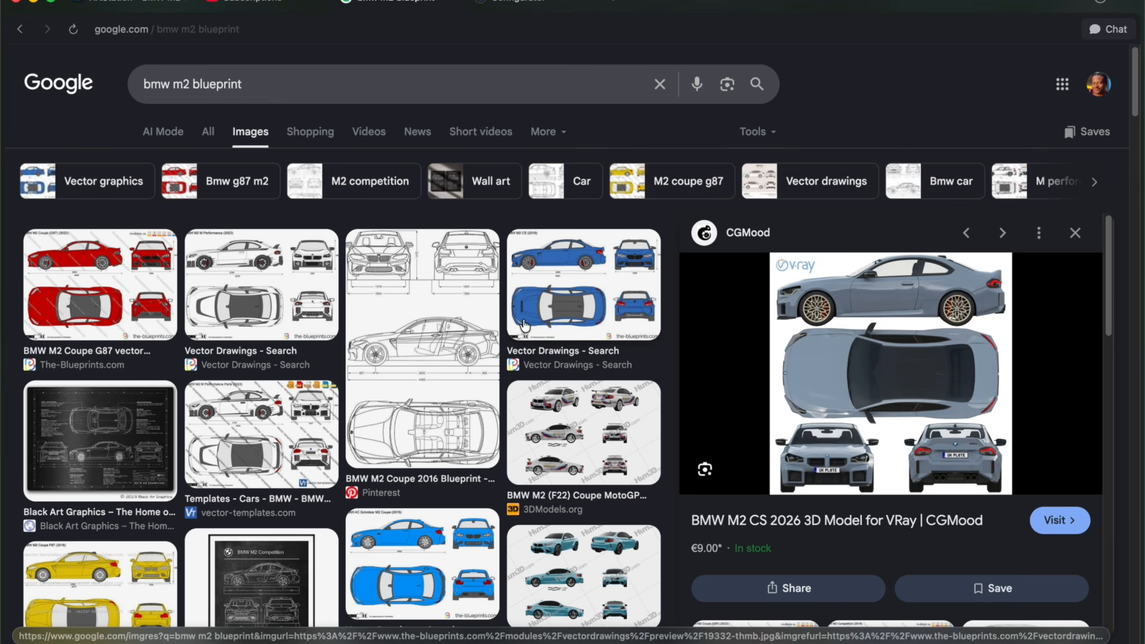
Step: Review the BMW M2 references: the red G87 vector blueprint, the BMW configurator model and the ArtStation G87 project
left_click(119, 264)
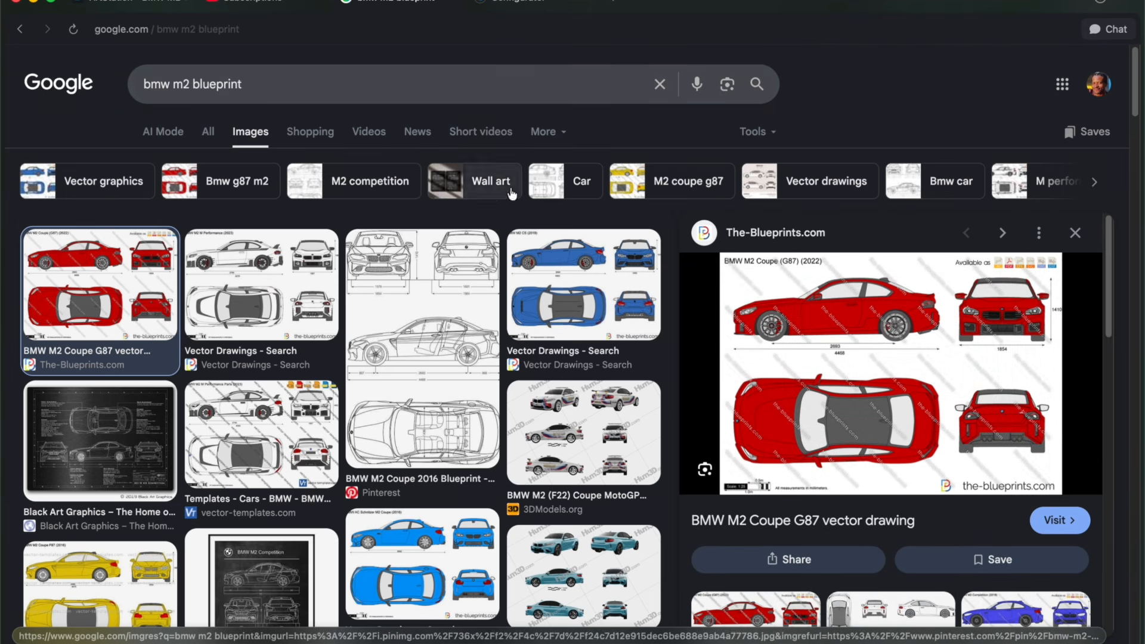
left_click(519, 7)
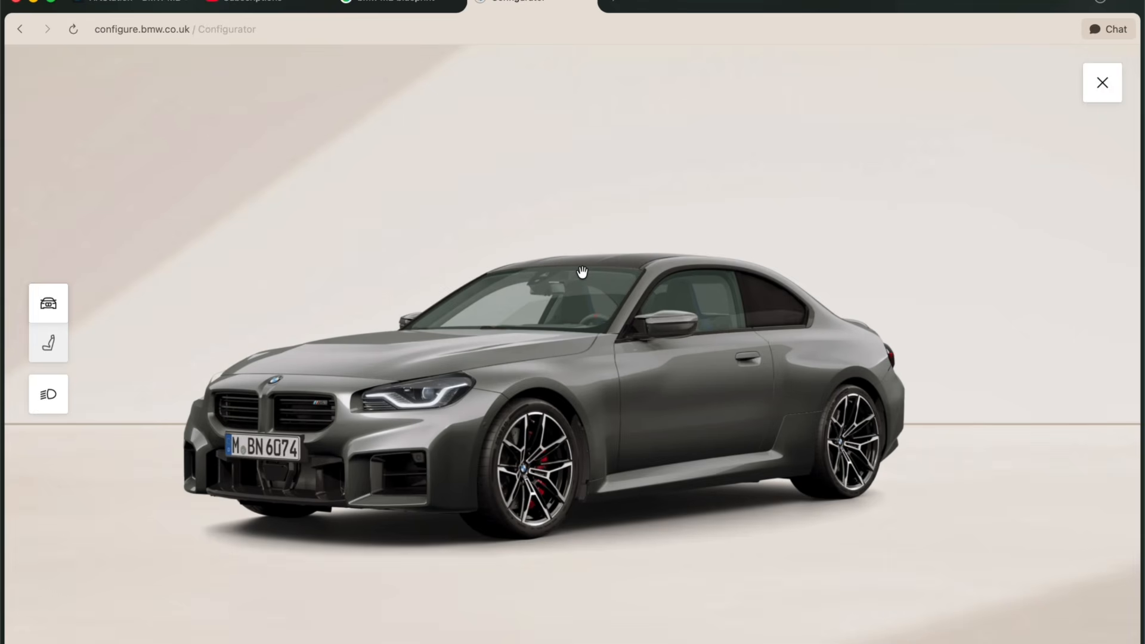
left_click(130, 6)
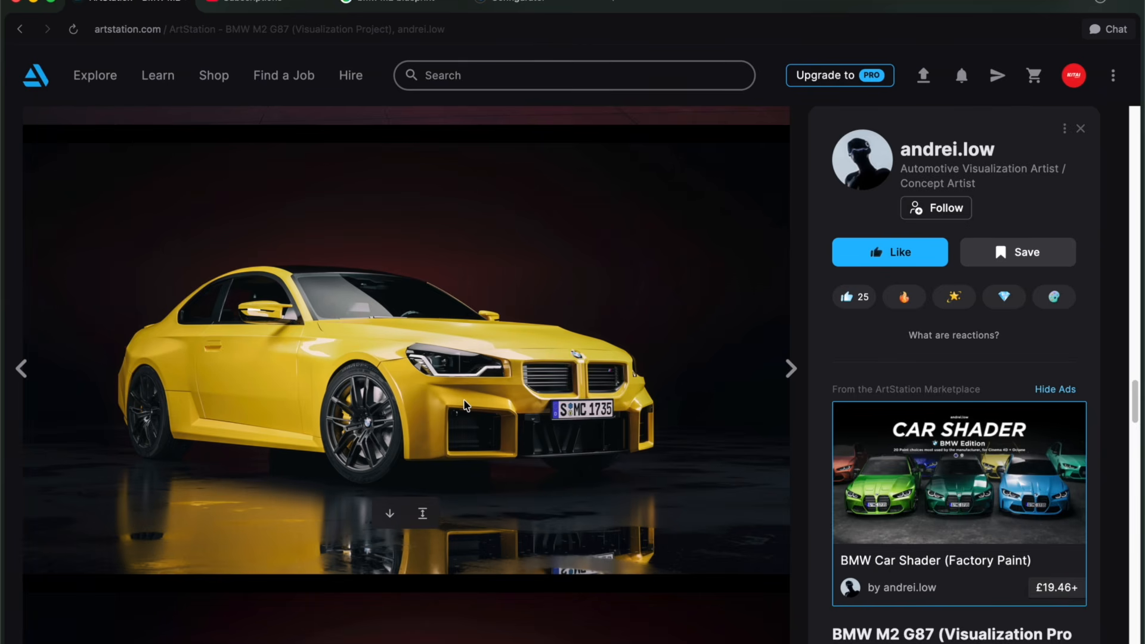
scroll(466, 405, "down", 2)
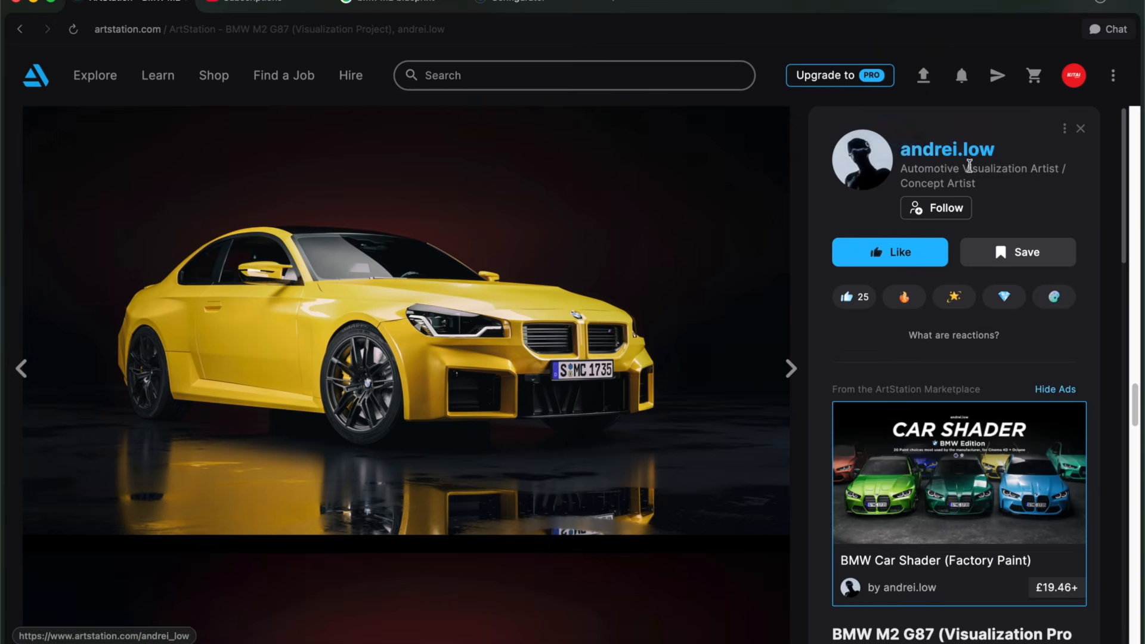
scroll(262, 367, "down", 3)
scroll(366, 380, "up", 3)
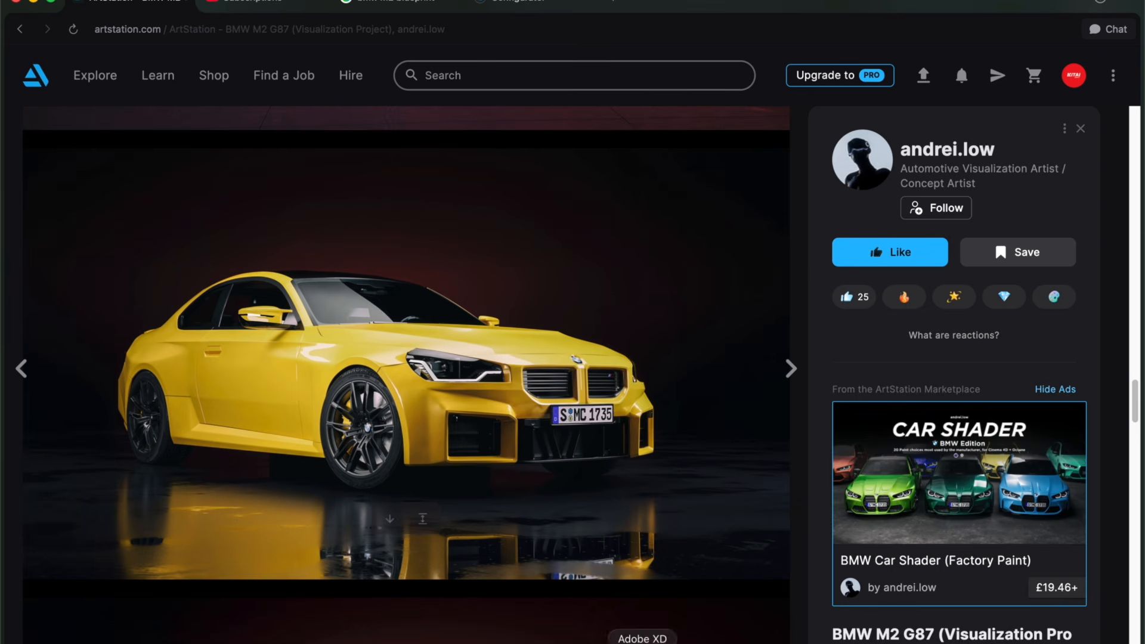
Step: Open the purple BMW M2 photo in the image viewer and inspect its door handle and rear fender area up close
left_click(639, 642)
double_click(816, 351)
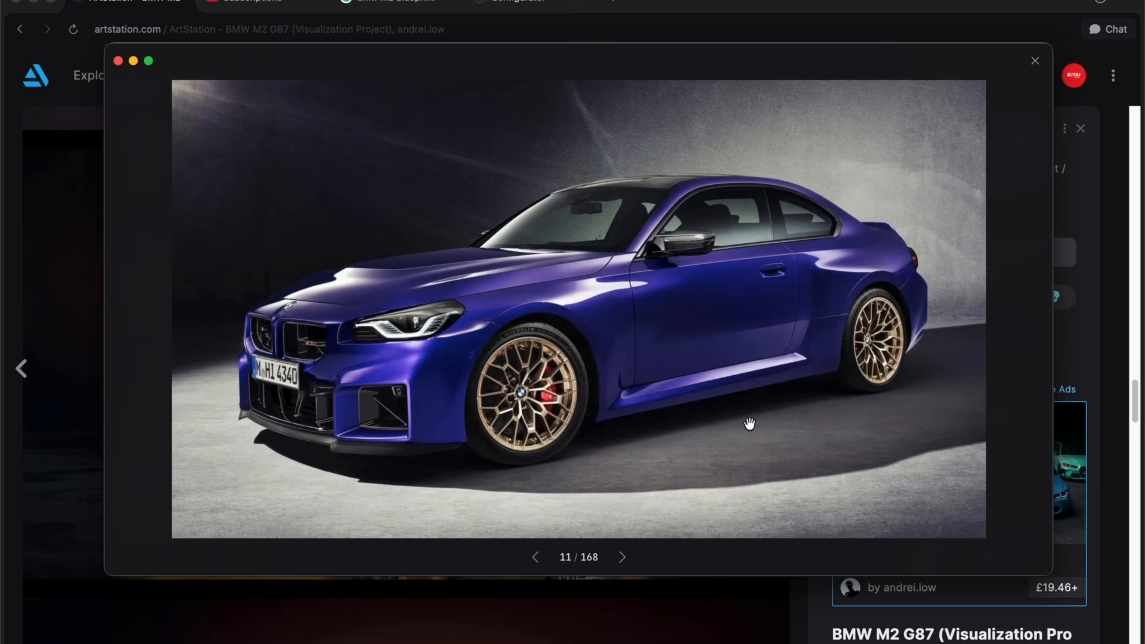
left_click(864, 289)
left_click_drag(864, 288, 651, 227)
scroll(779, 222, "down", 5)
scroll(651, 227, "up", 5)
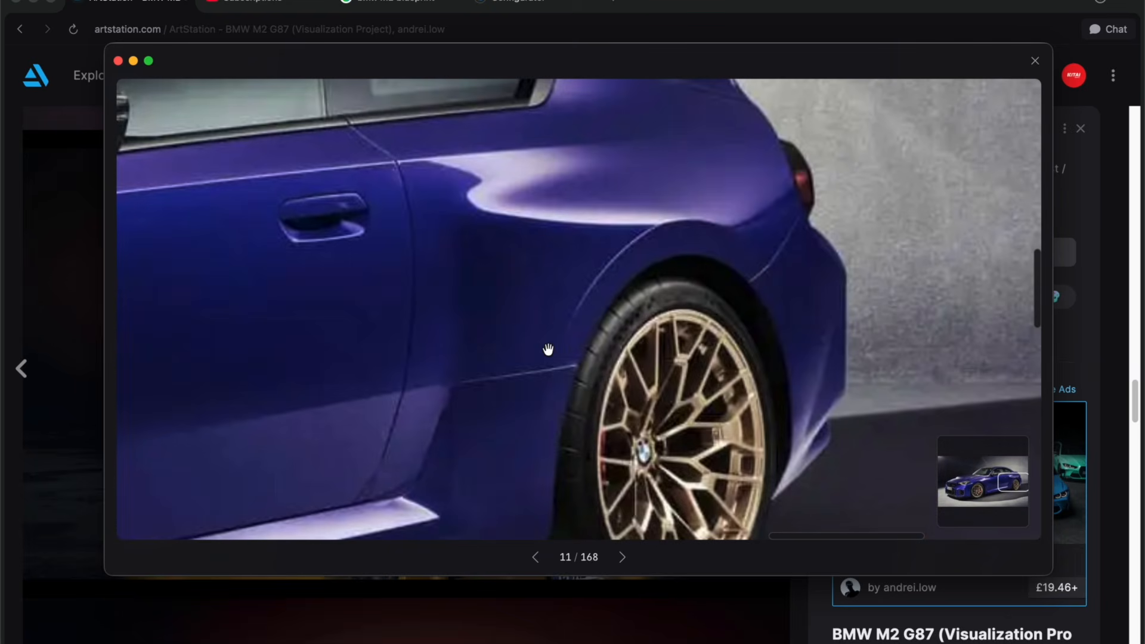
left_click(549, 300)
left_click(544, 298)
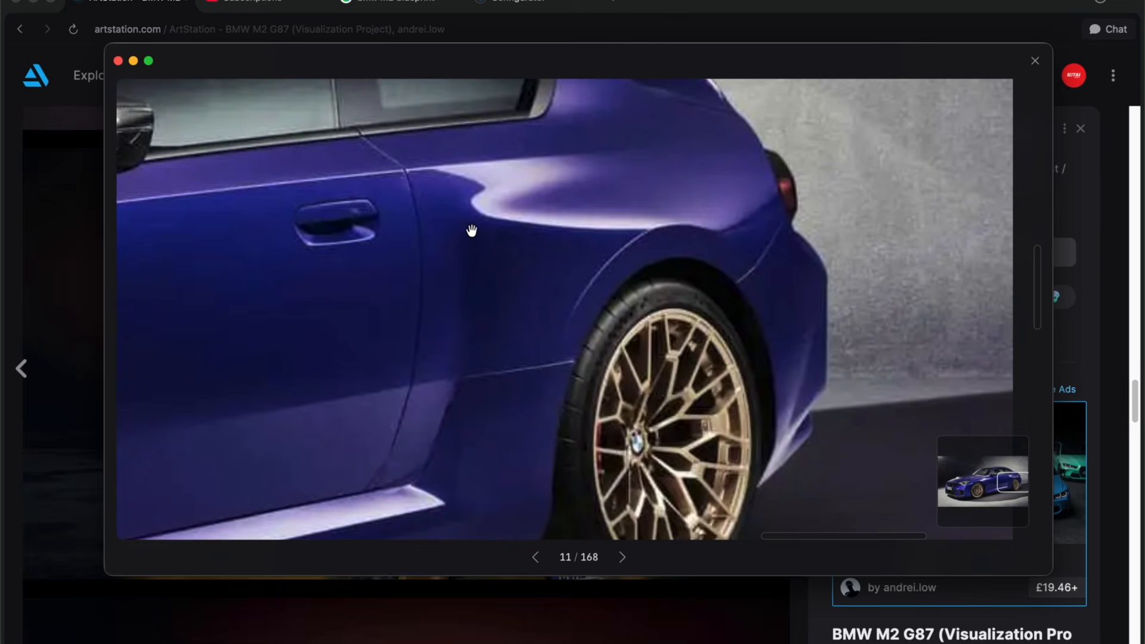
left_click(591, 249)
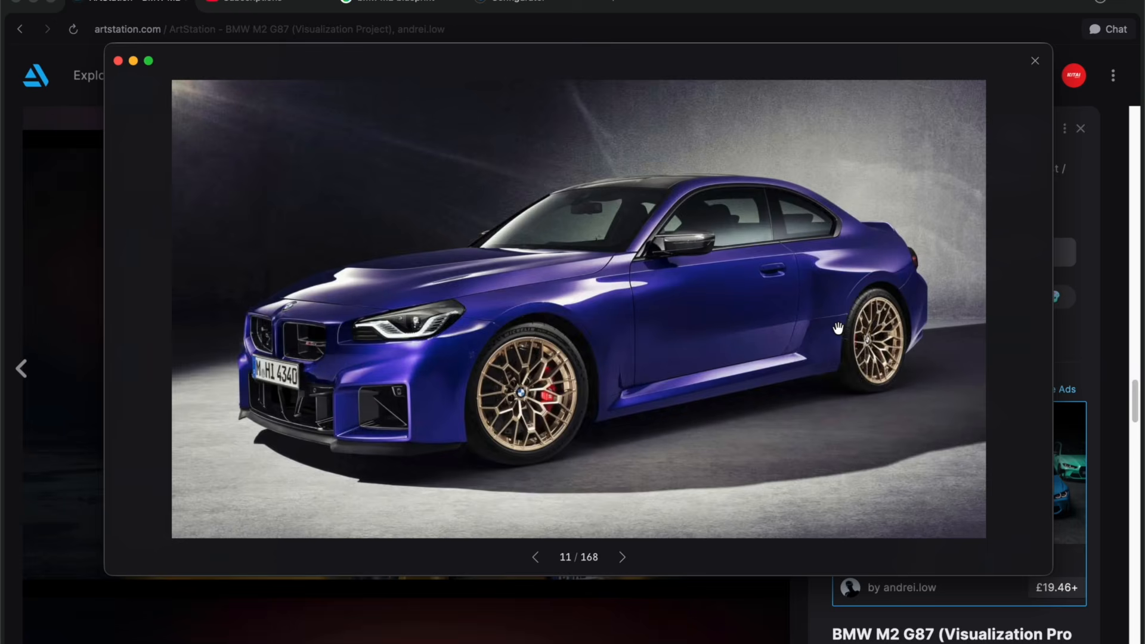
Step: Examine the panel line between the door and rear wheel in the purple M2 photo, returning to the full car
left_click(838, 327)
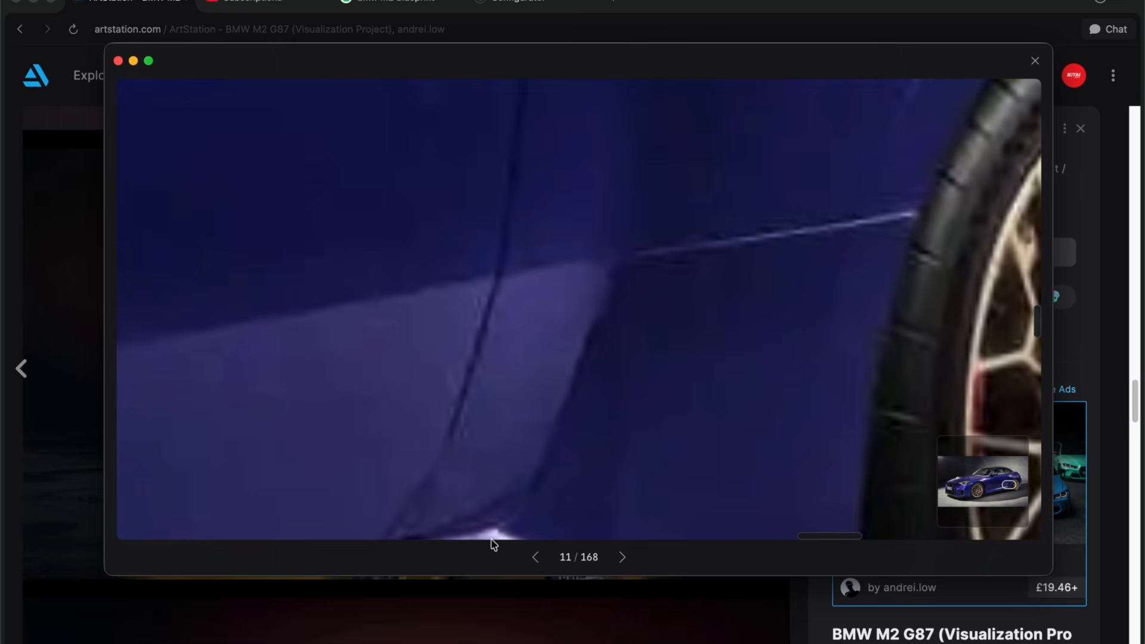
left_click(661, 261)
left_click(659, 266)
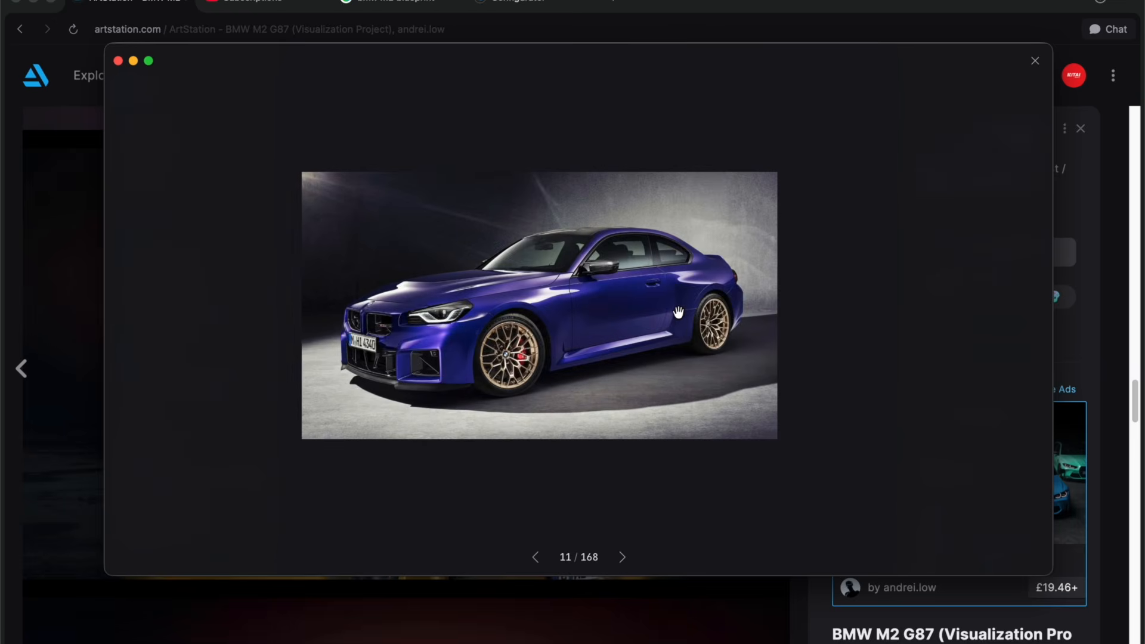
left_click_drag(678, 311, 747, 310)
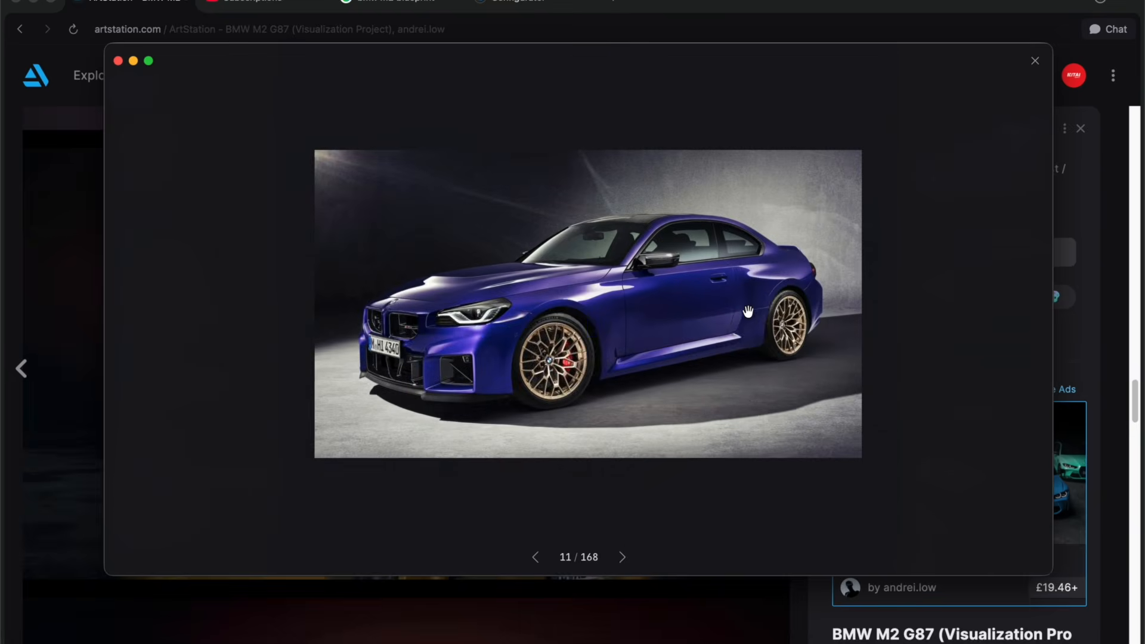
left_click(806, 331)
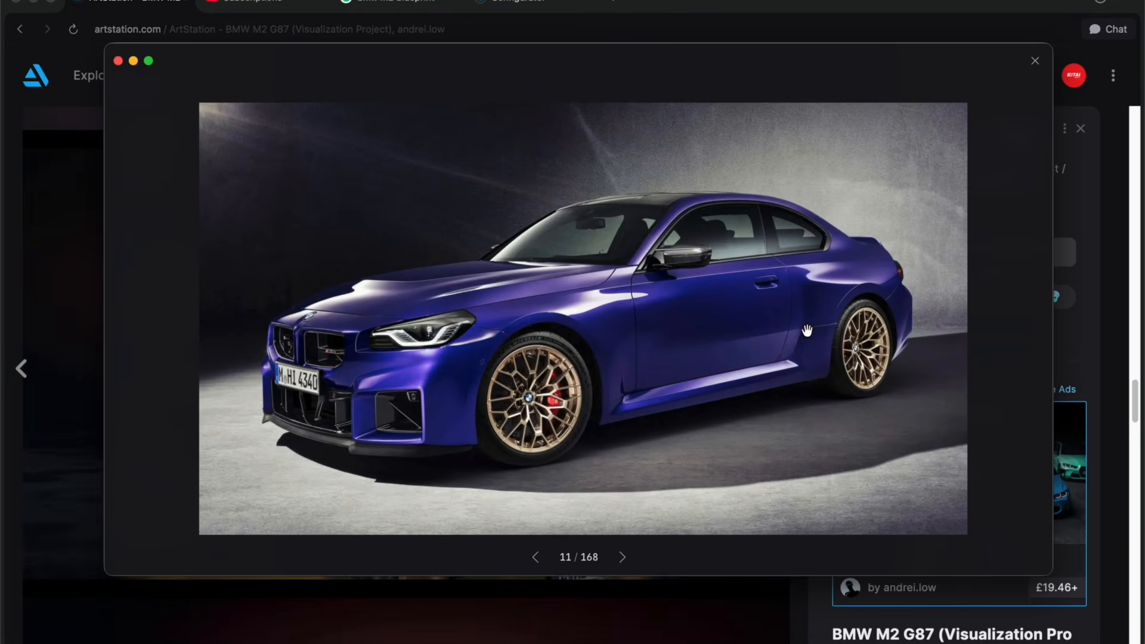
Step: Switch to the BMW configurator and inspect the grey M2's panel seam ahead of the rear wheel
left_click(806, 331)
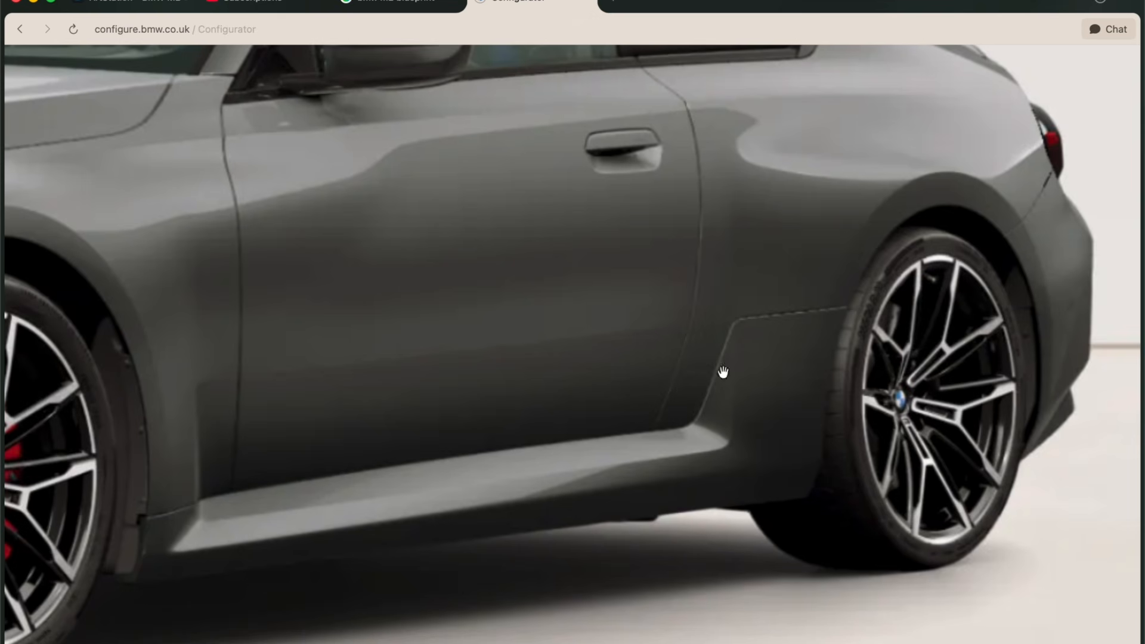
scroll(757, 302, "down", 5)
scroll(757, 302, "down", 5)
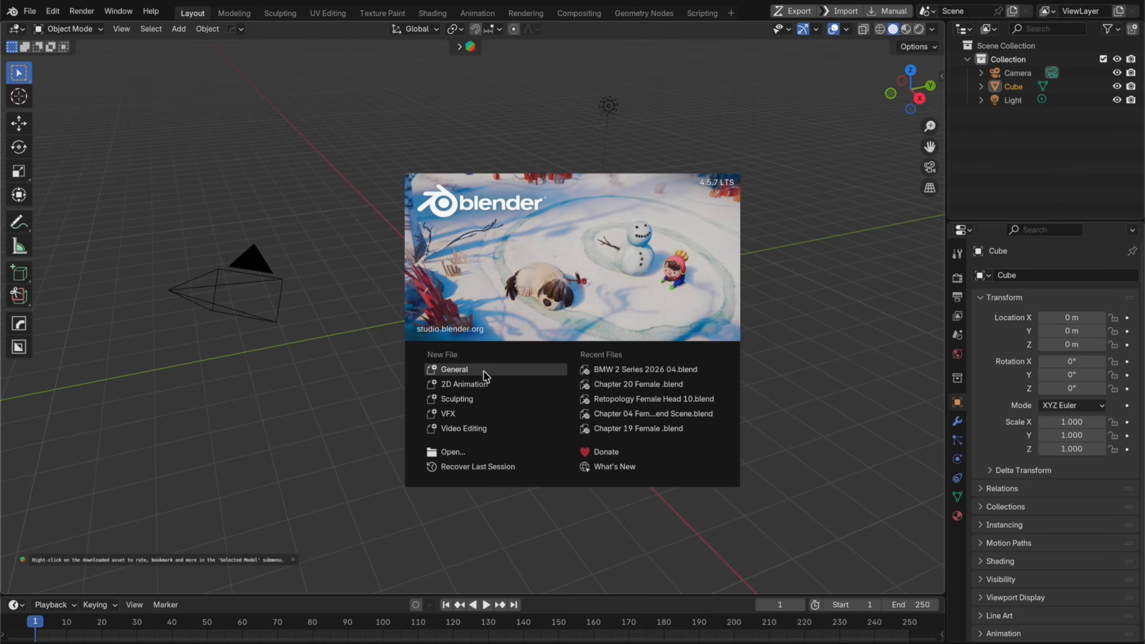
Step: Start a new General file, move all default objects into a new collection named Spares and hide that collection
left_click(484, 376)
key("a")
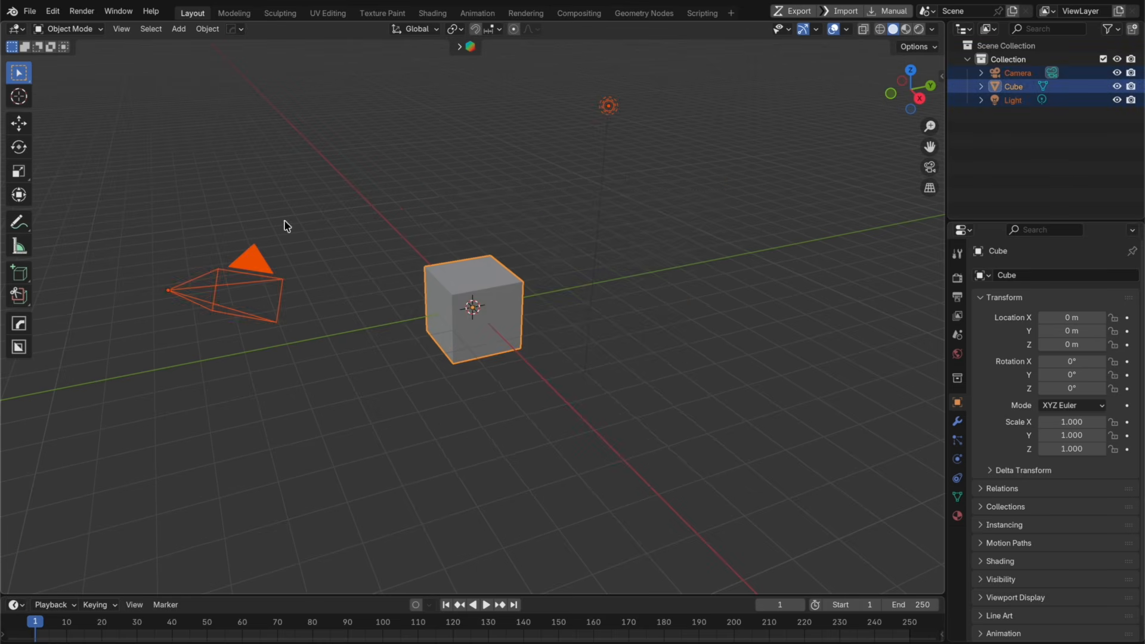
key("m")
left_click(567, 320)
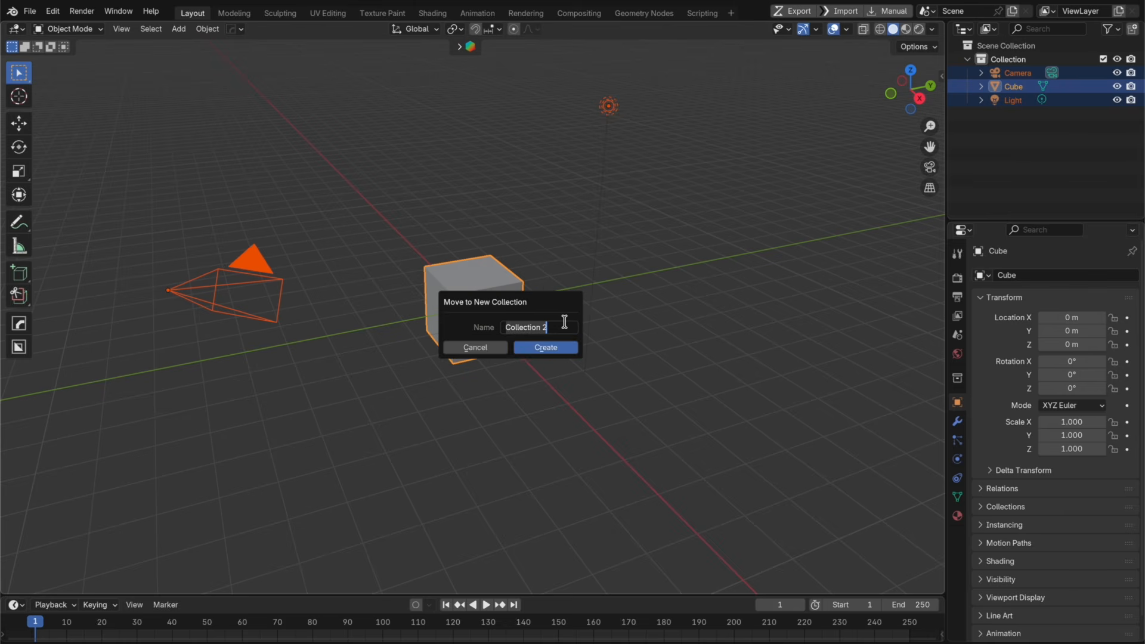
type("Spare")
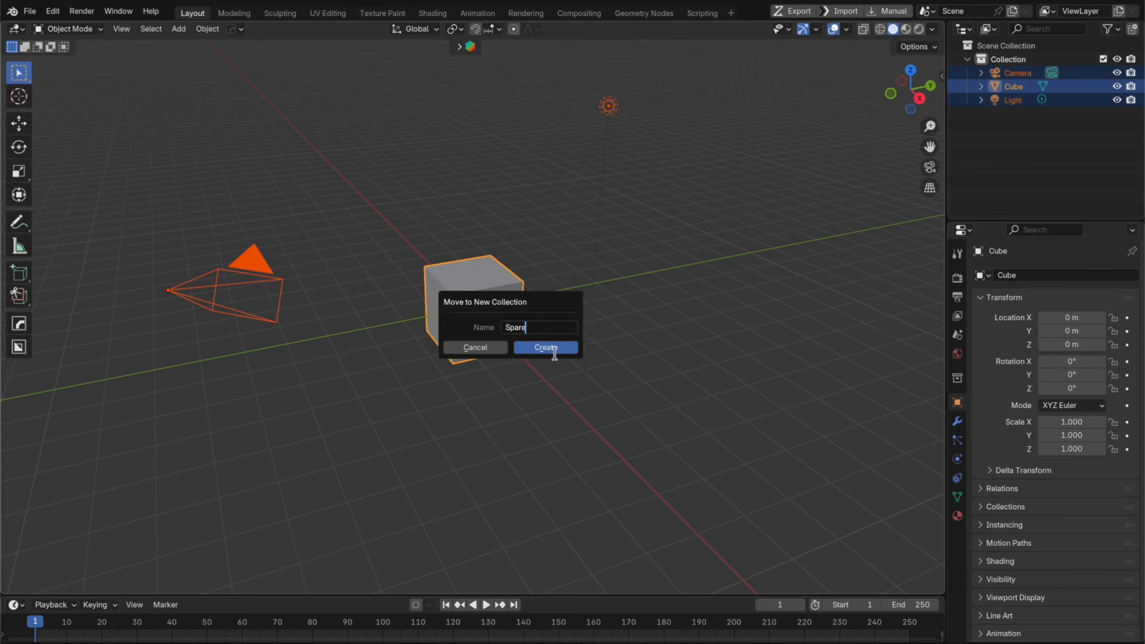
left_click(545, 347)
left_click(1117, 73)
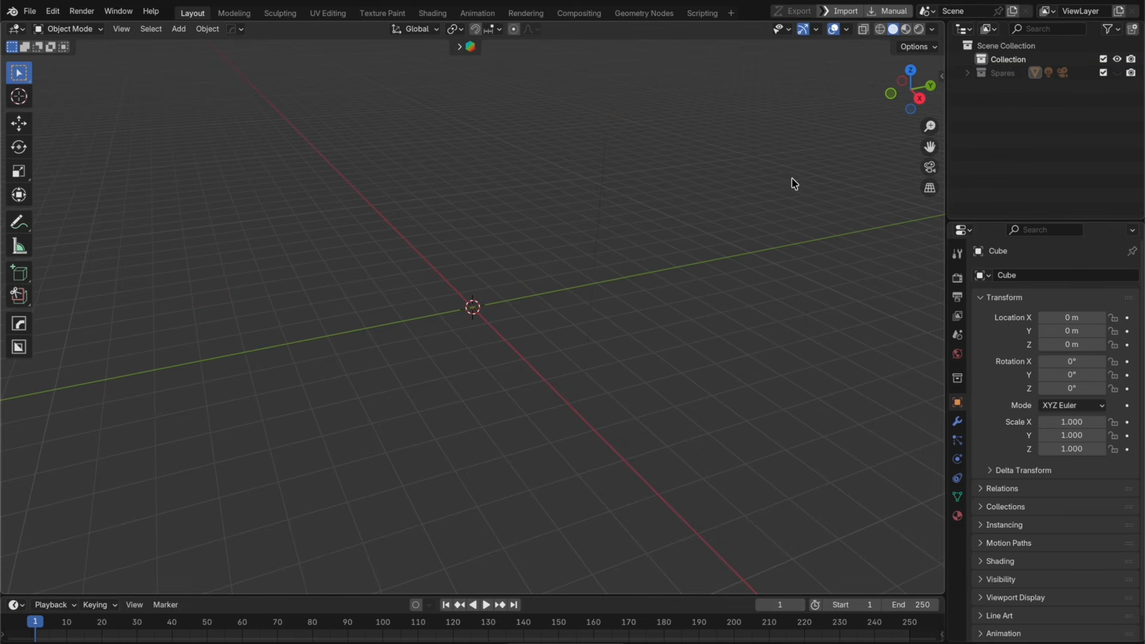
key("n")
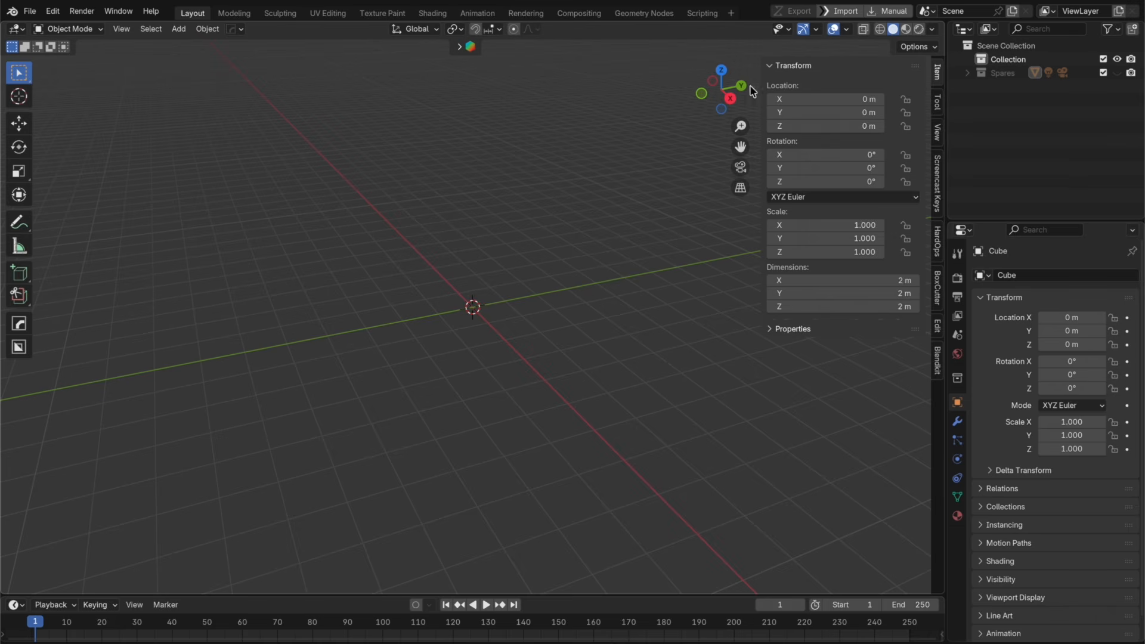
left_click(937, 185)
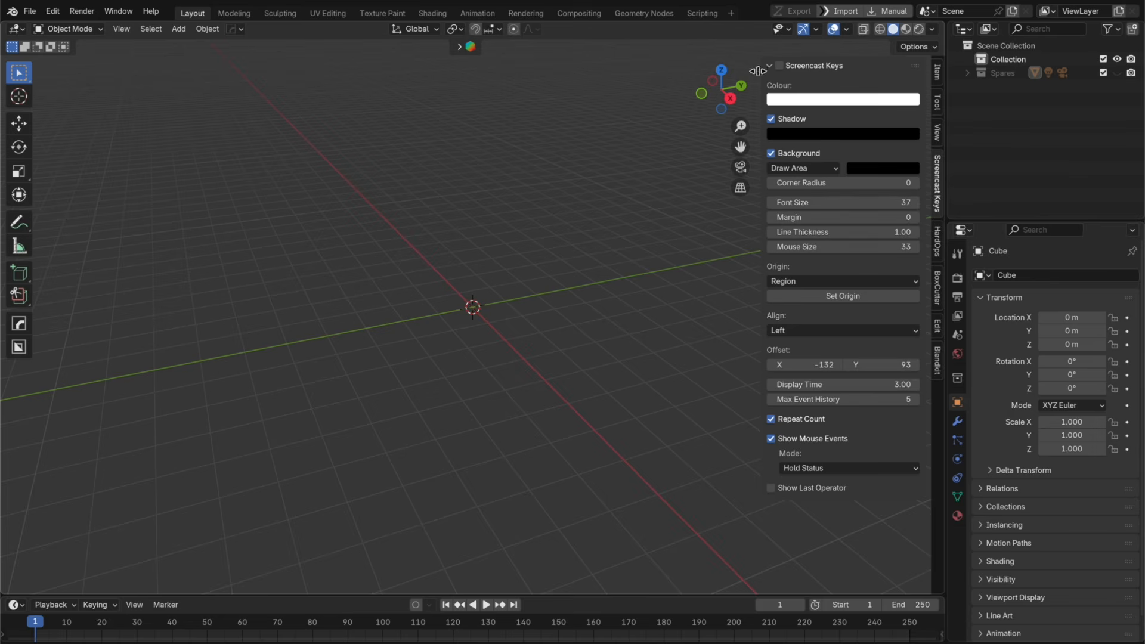
key("n")
Step: Set the front orthographic view, switch to Finder and preview 135878-393038.webp in the BMW 2 Series G42 2nd Gen folder
left_click(888, 96)
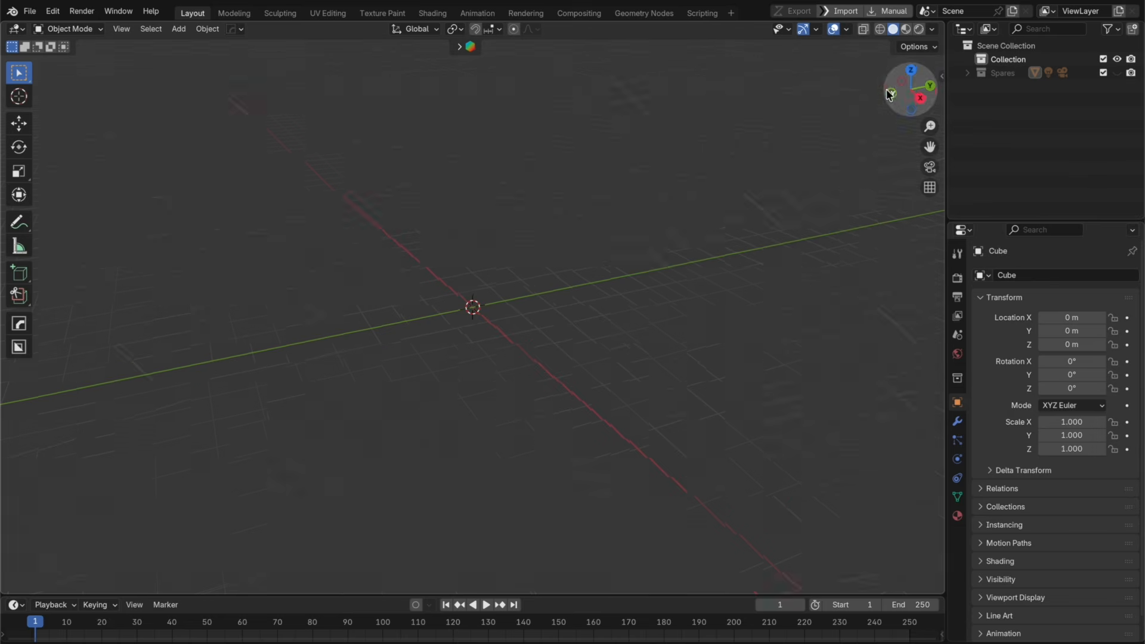
left_click_drag(931, 143, 913, 318)
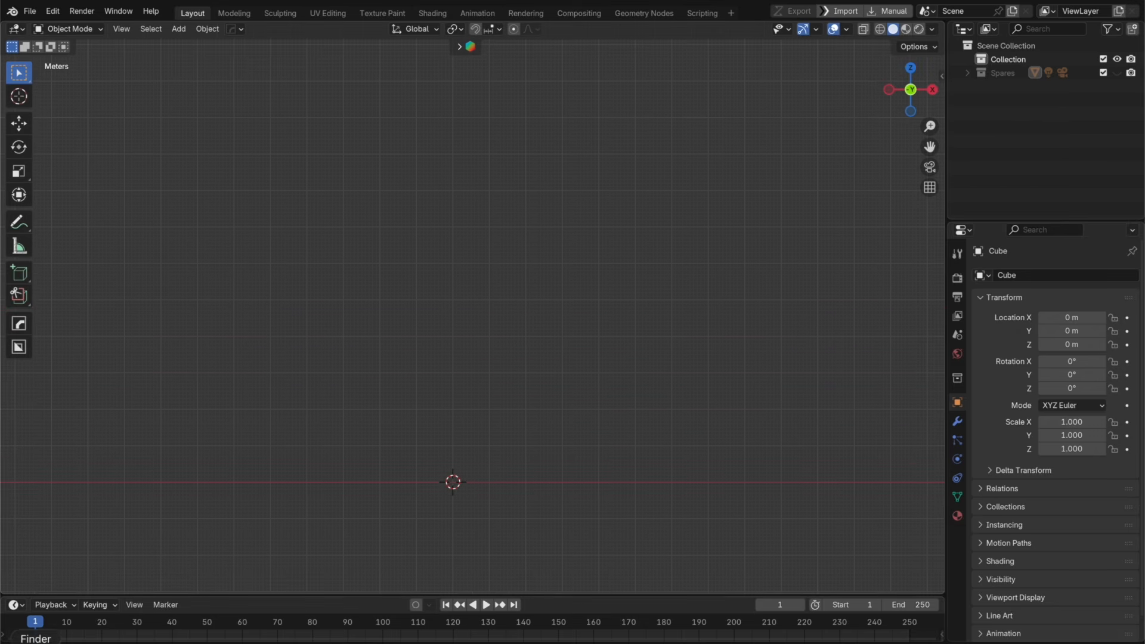
left_click(36, 642)
key("super+Up")
left_click(395, 197)
key("space")
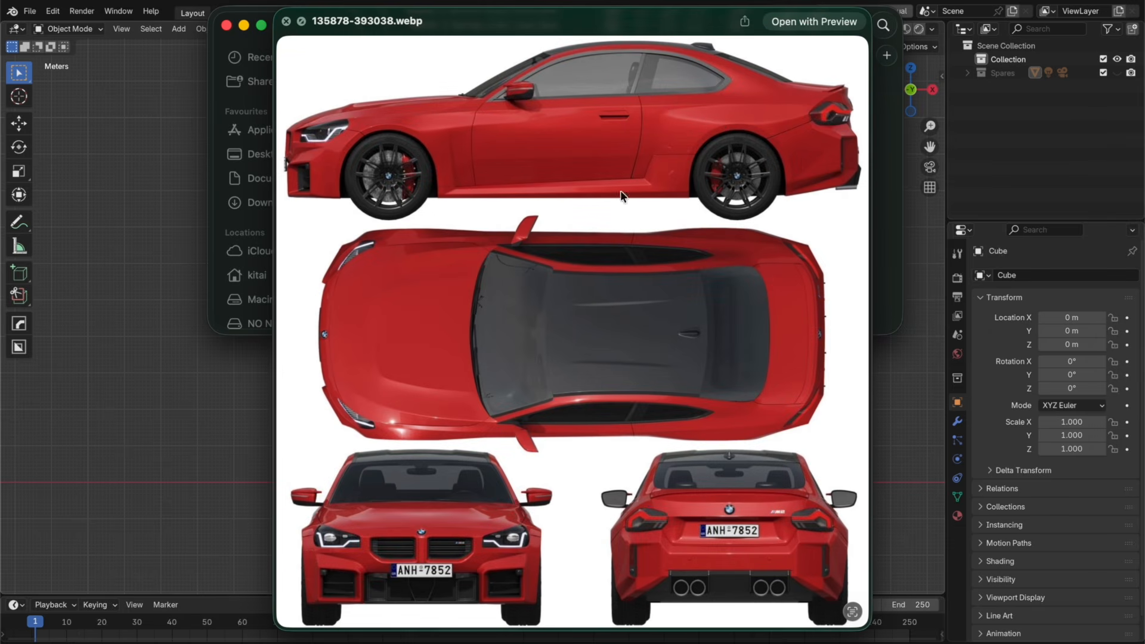
key("space")
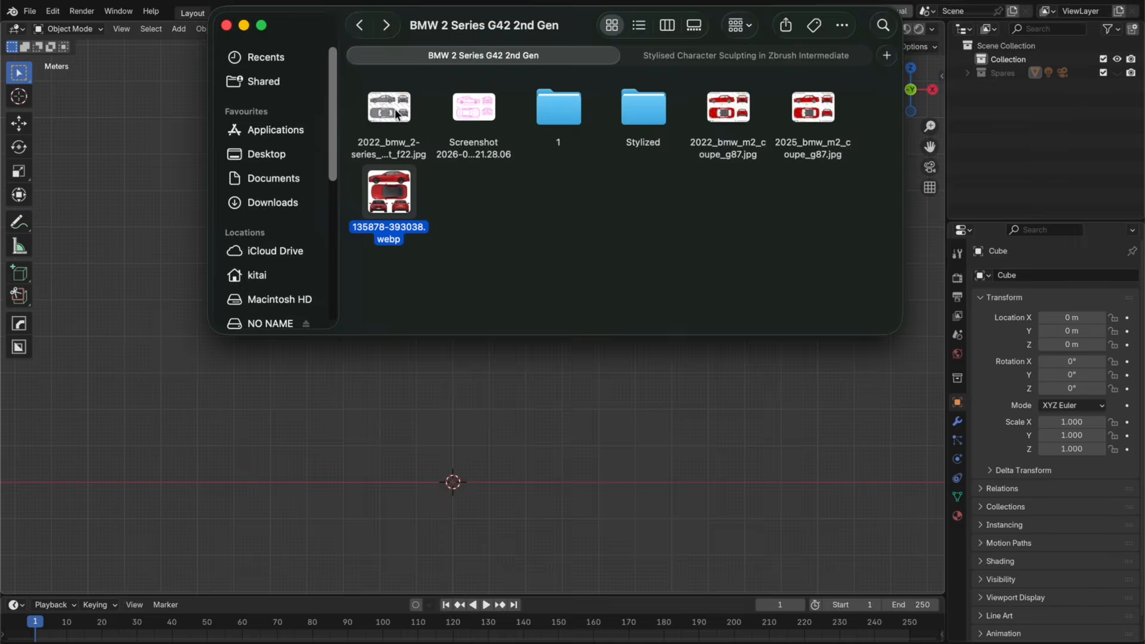
Step: Preview the blueprint images 2022_bmw_2-series_m-sport_f22.jpg and 2022_bmw_m2_coupe_g87.jpg to compare them
left_click(396, 114)
key("space")
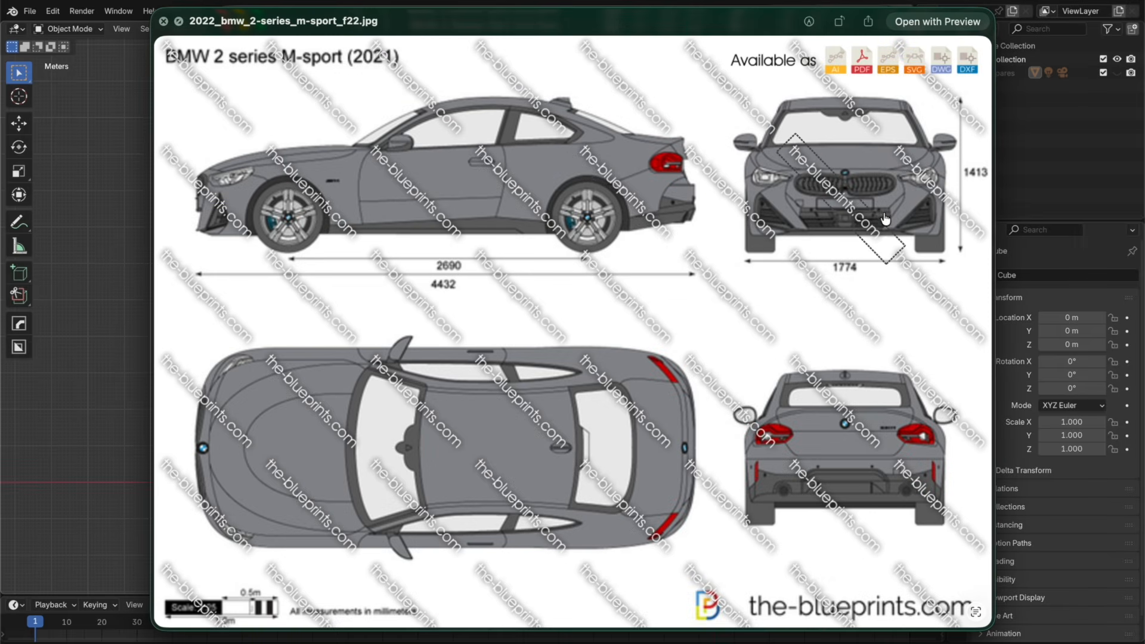
key("space")
left_click(745, 103)
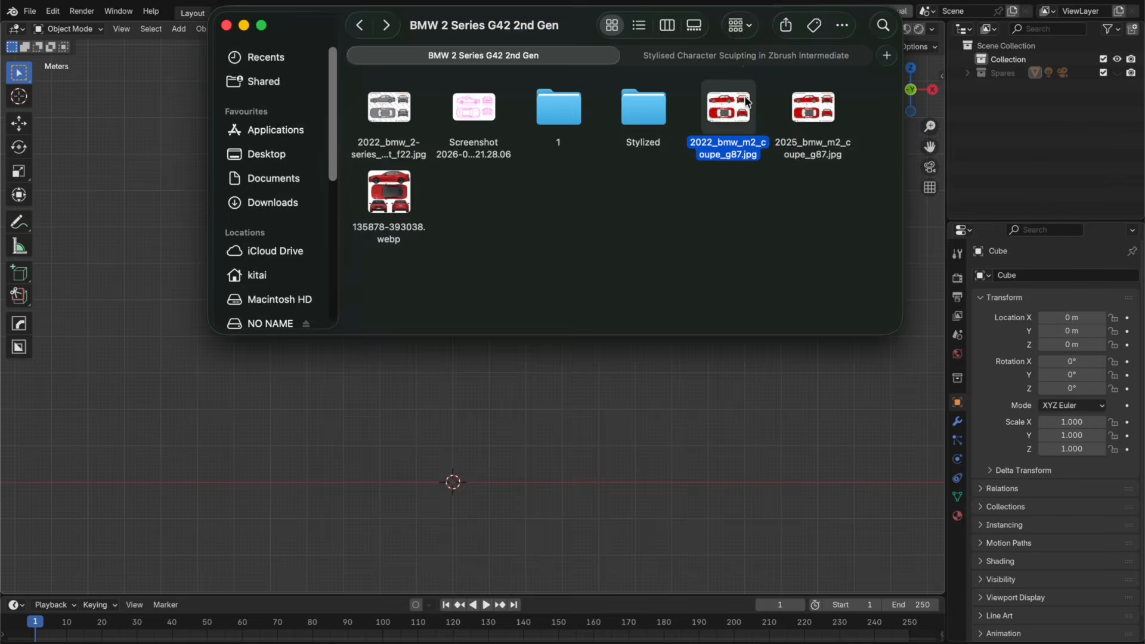
key("space")
key("Right")
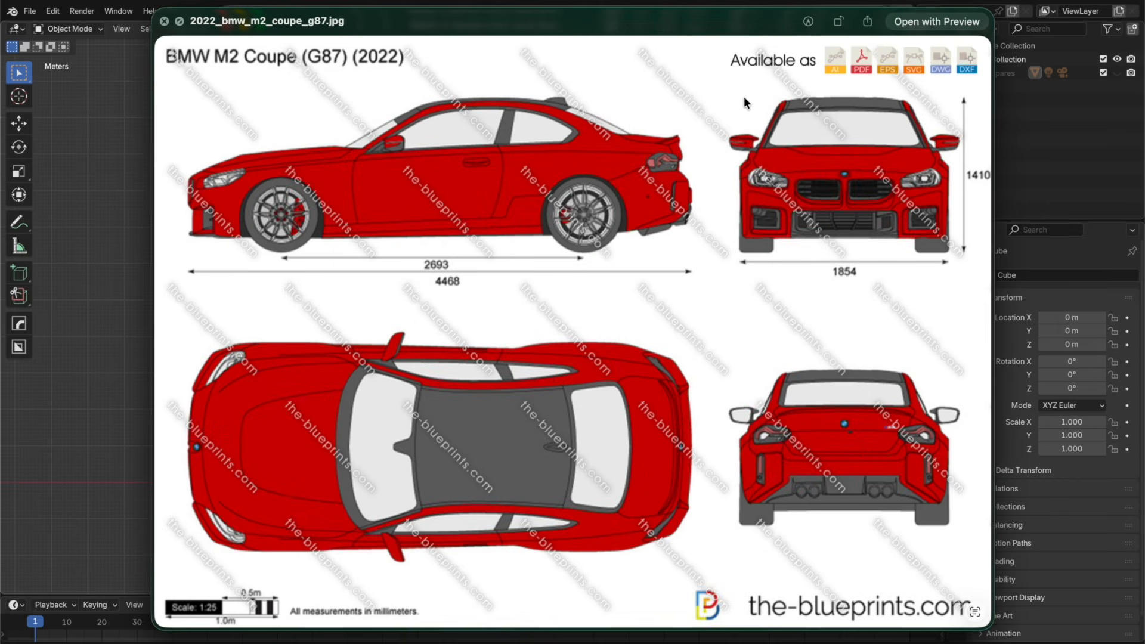
key("space")
Step: Add 2022_bmw_m2_coupe_g87.jpg as a reference in the front view and move it so the car's front drawing stands at the origin
left_click_drag(728, 114, 462, 477)
left_click(503, 459)
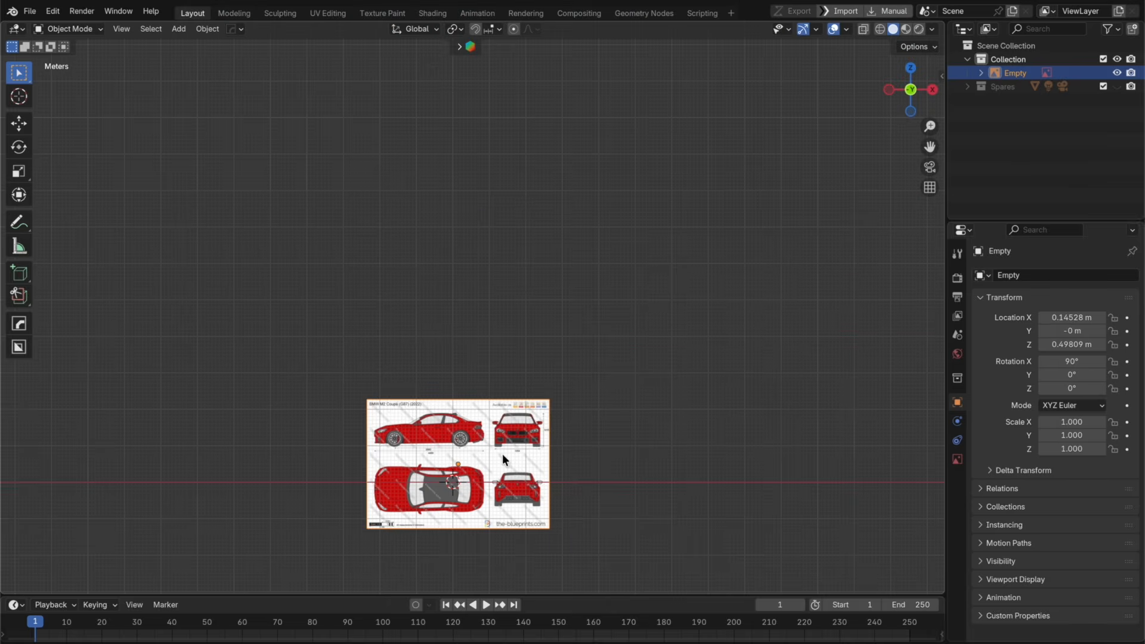
scroll(502, 459, "up", 5)
left_click_drag(931, 148, 919, 280)
scroll(931, 148, "up", 3)
left_click_drag(930, 148, 937, 298)
key("g")
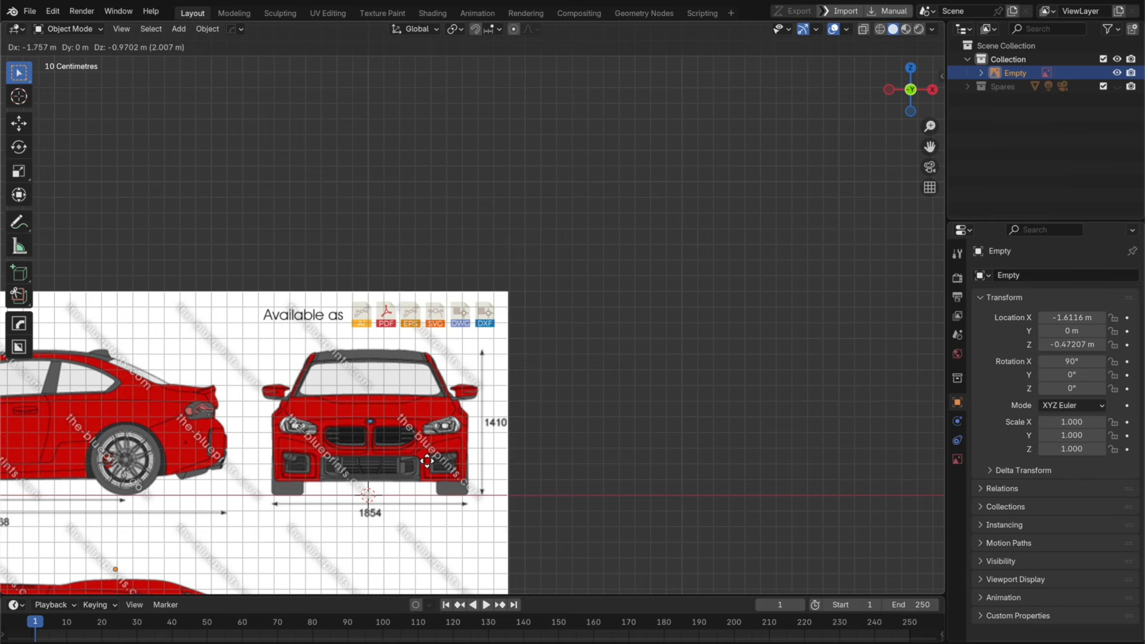
left_click(426, 461)
Step: Show the Z axis in the viewport and shift the front reference along X until the BMW badge is centred on it
left_click(846, 30)
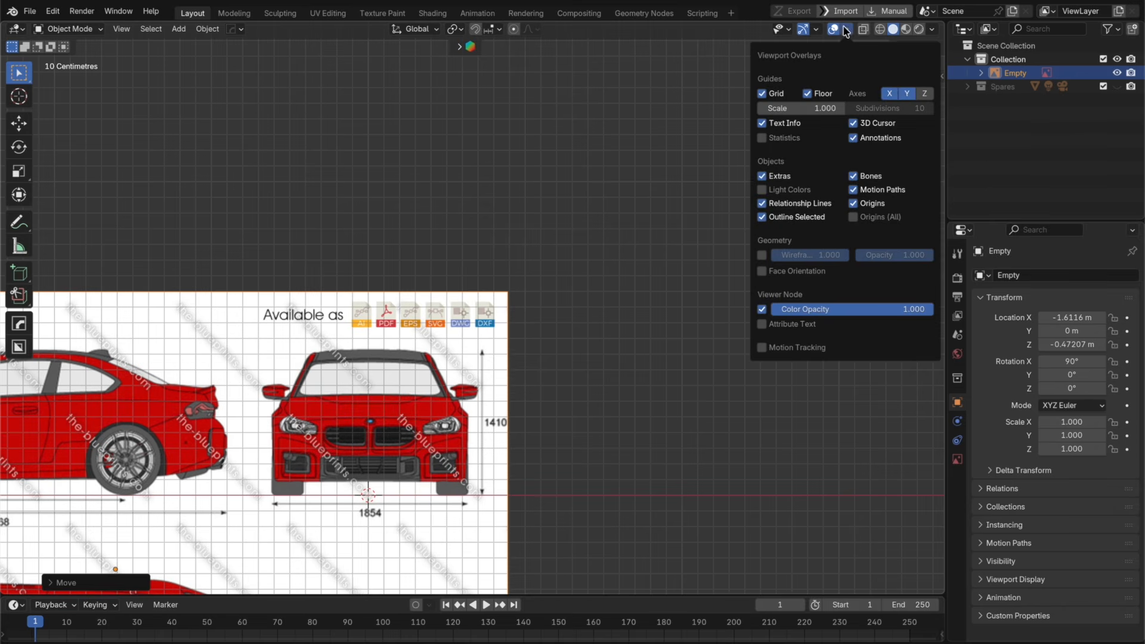
left_click(925, 92)
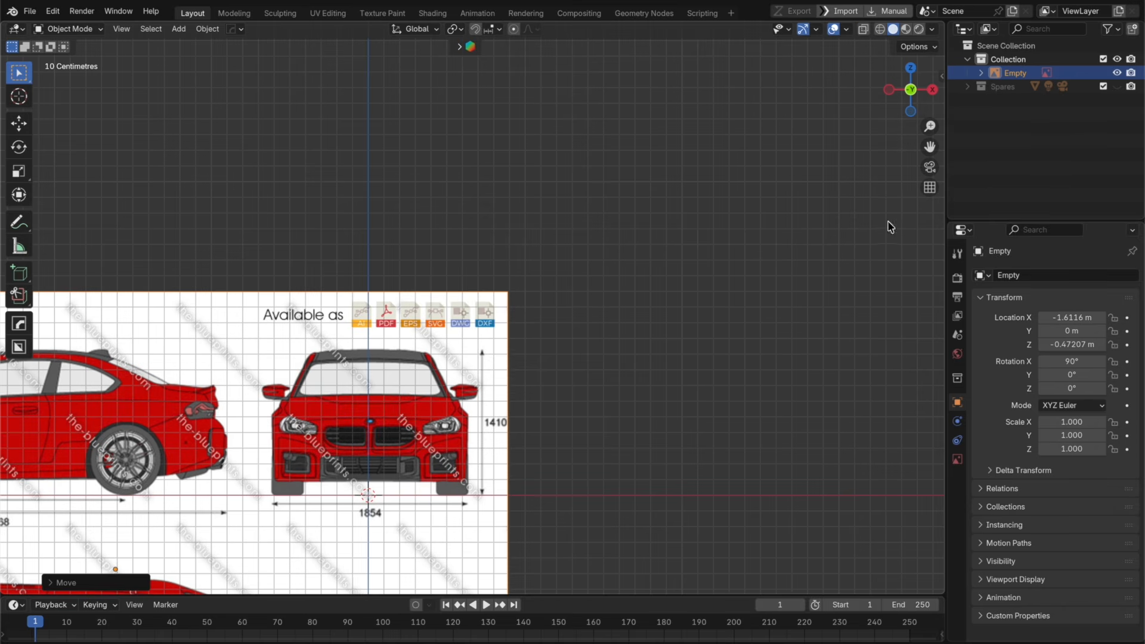
scroll(574, 303, "up", 5)
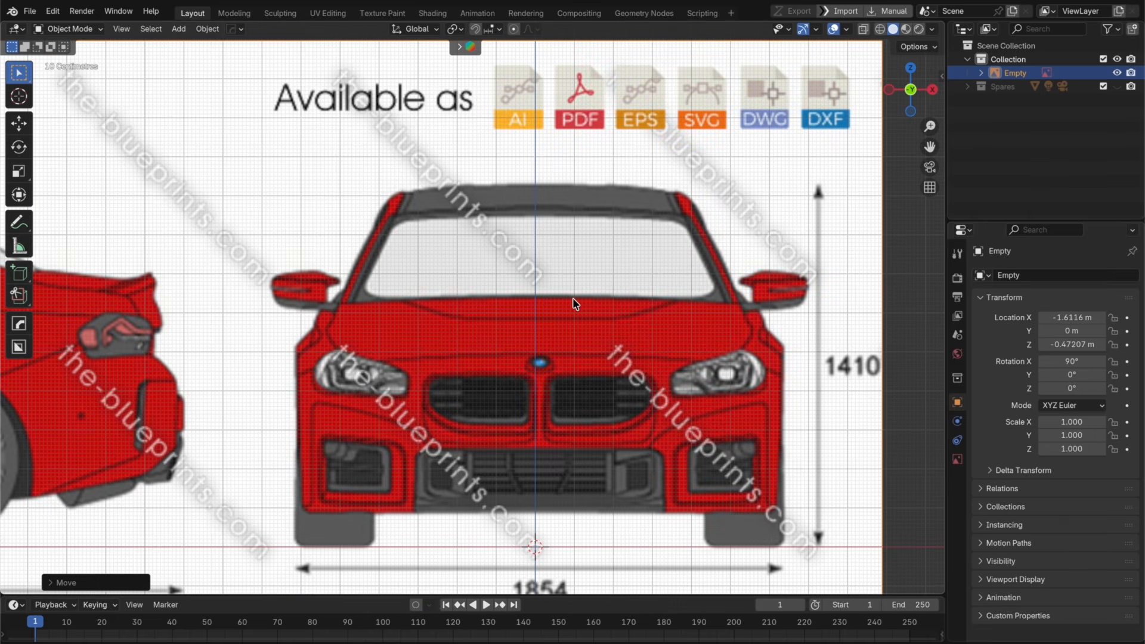
key("g")
key("x")
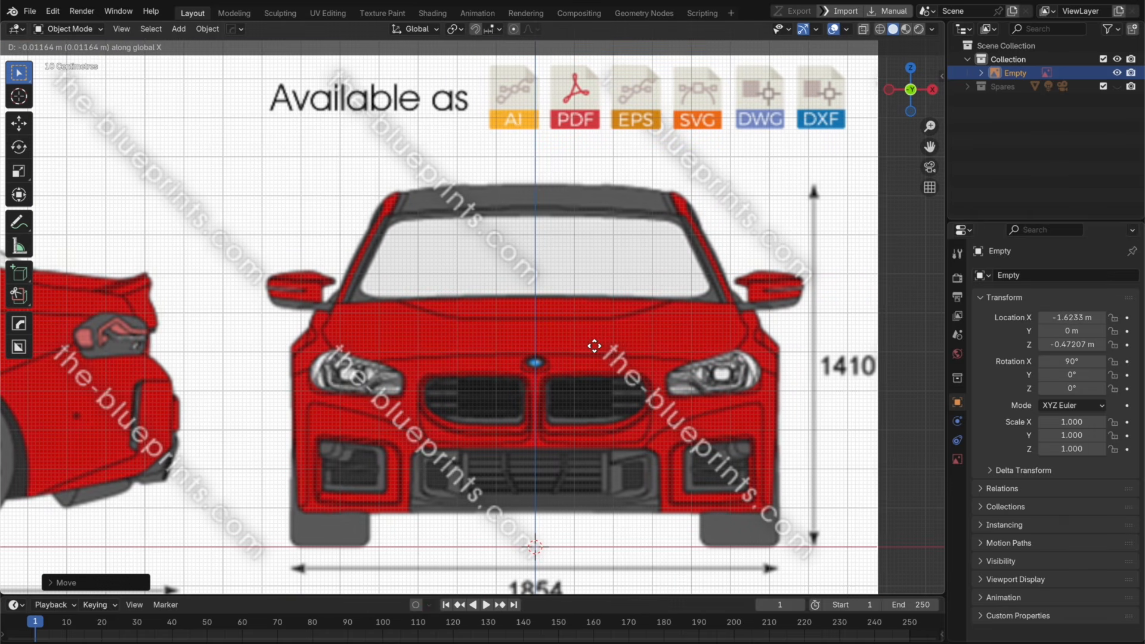
left_click(594, 347)
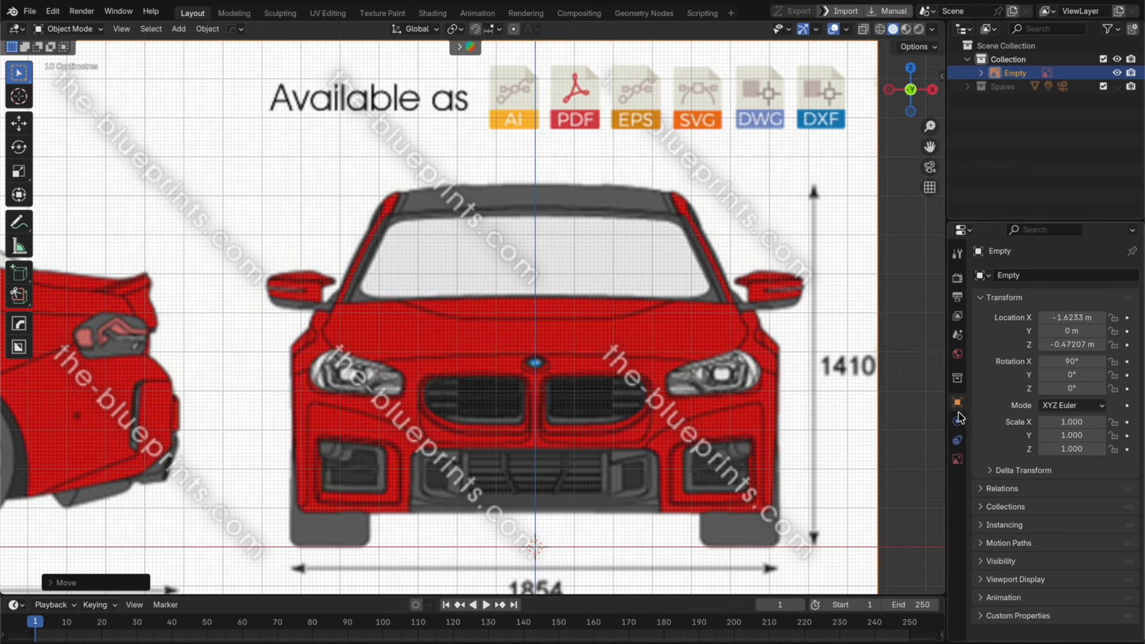
Step: Turn on opacity for the front reference at about 0.224 and nudge it along Z so the tyres meet the ground line
left_click(954, 466)
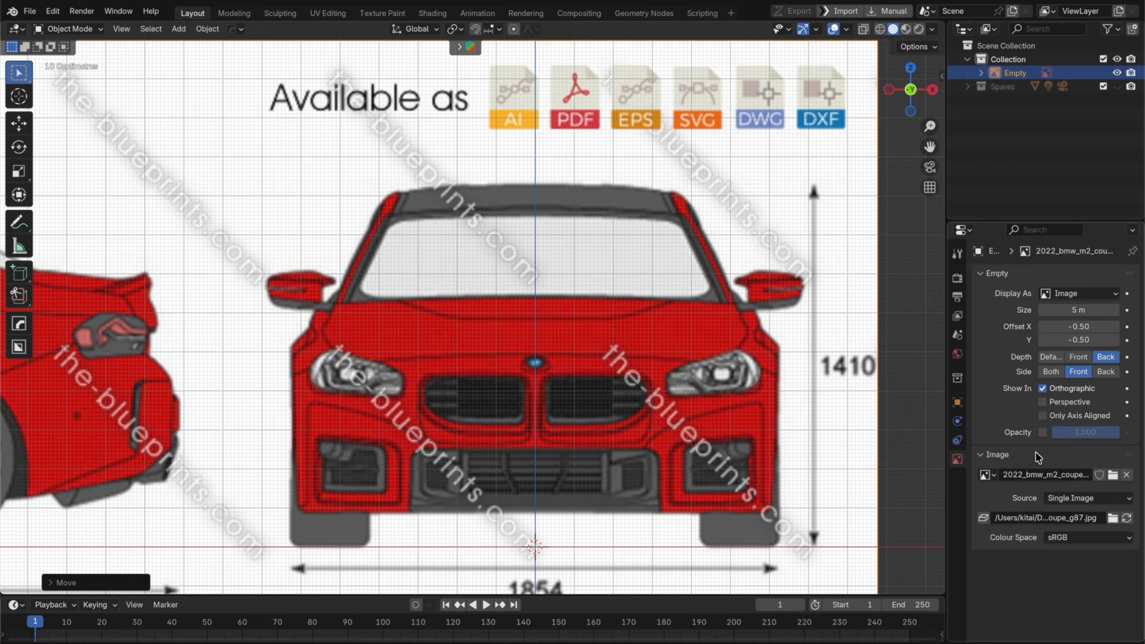
left_click(1053, 433)
left_click(1043, 434)
left_click(1044, 434)
left_click_drag(1084, 434, 1028, 440)
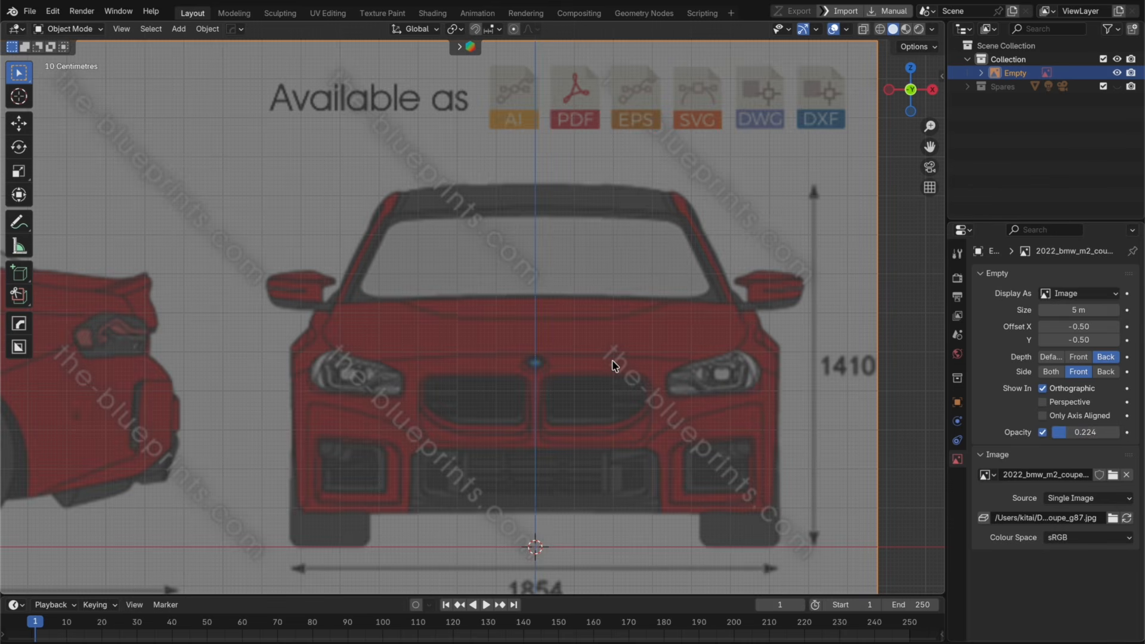
key("g")
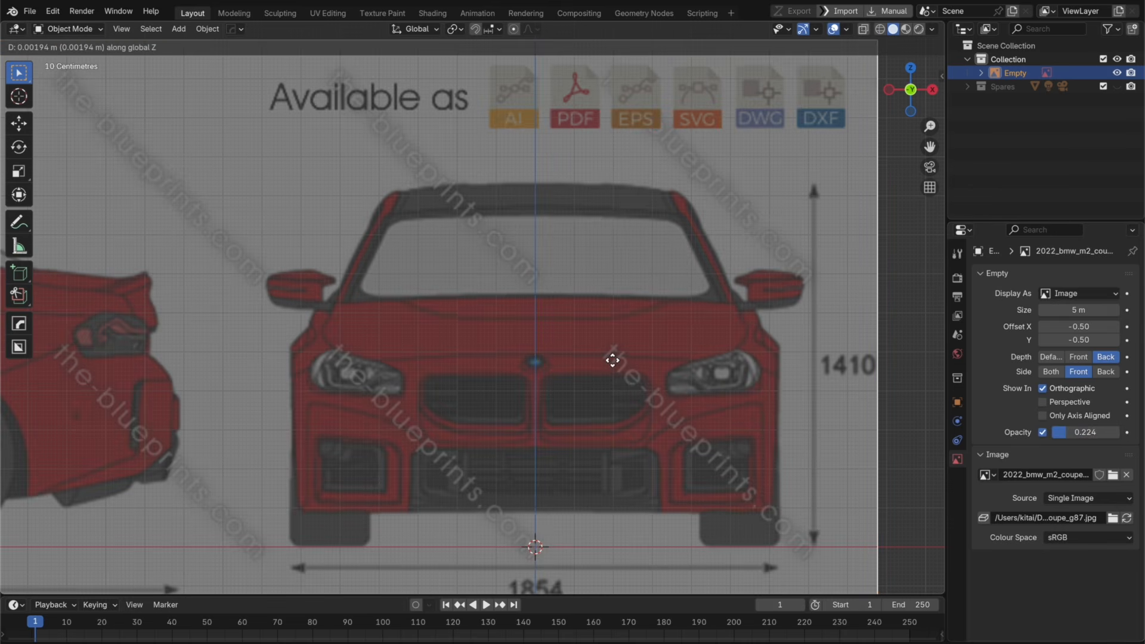
left_click(614, 359)
Step: Add the M2 coupe blueprint again in the right side view and move it so the side drawing's nose is near the vertical axis
left_click(932, 90)
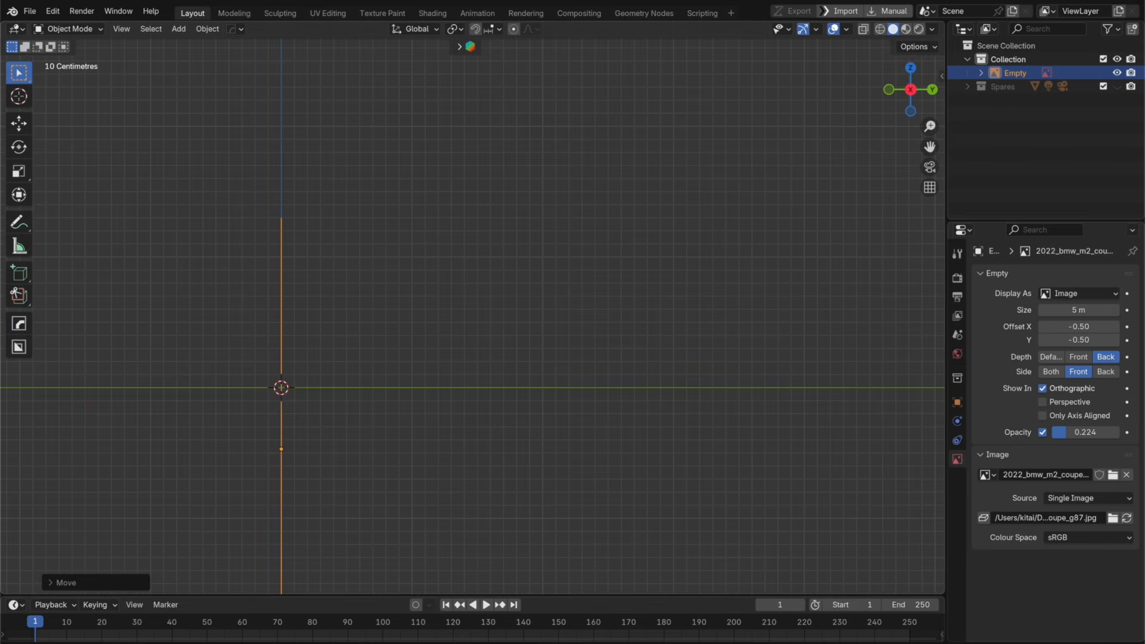
left_click(36, 643)
left_click_drag(380, 369, 382, 370)
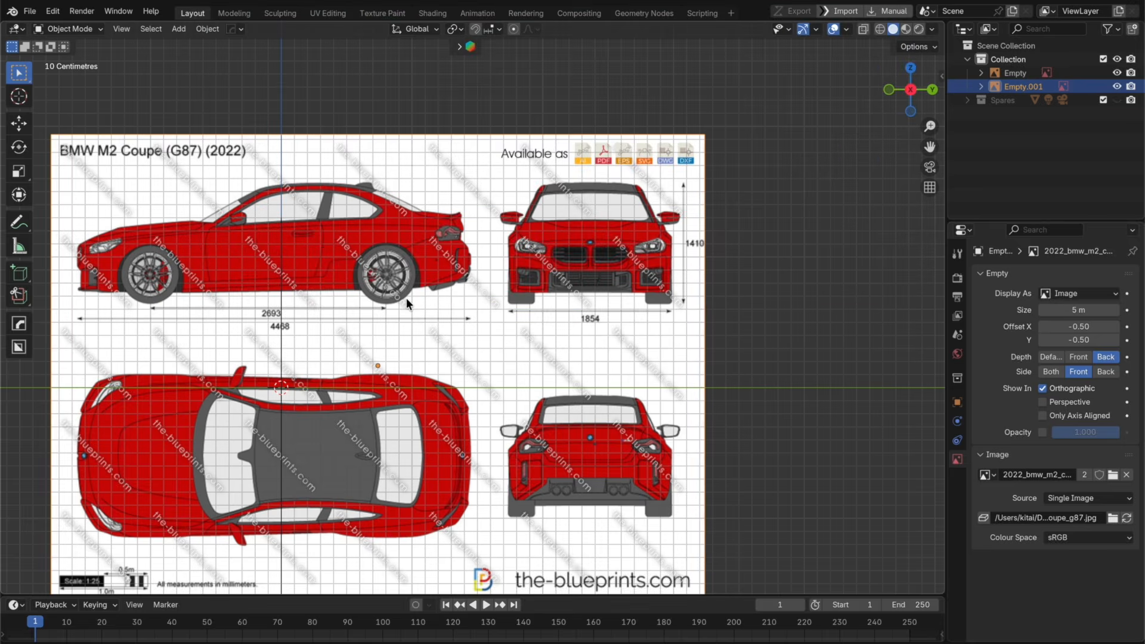
key("g")
key("y")
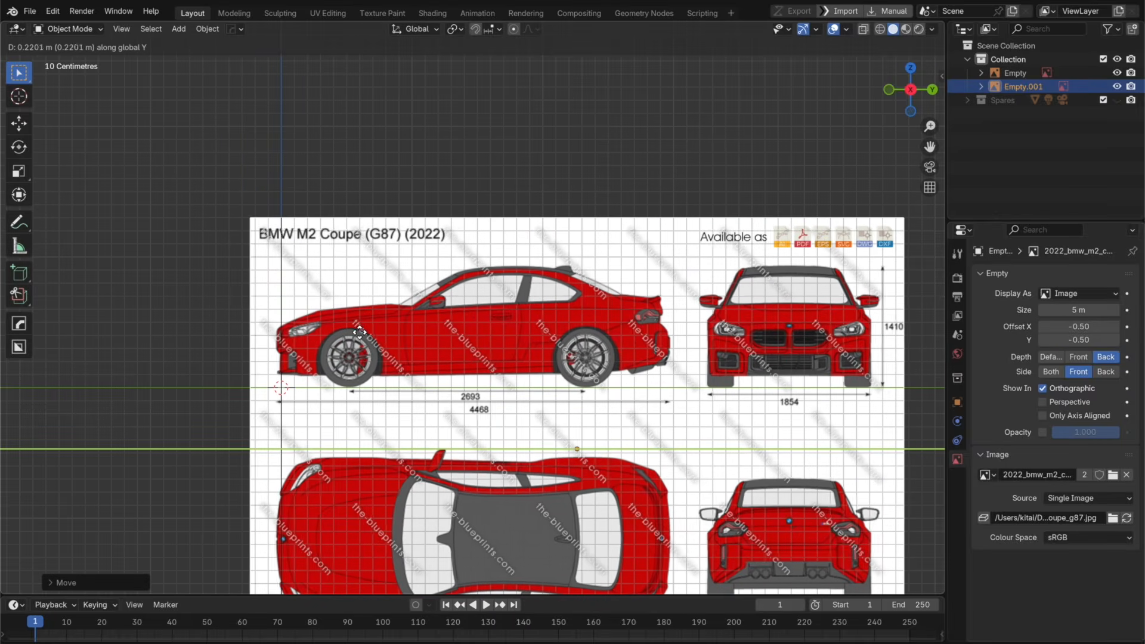
left_click(365, 328)
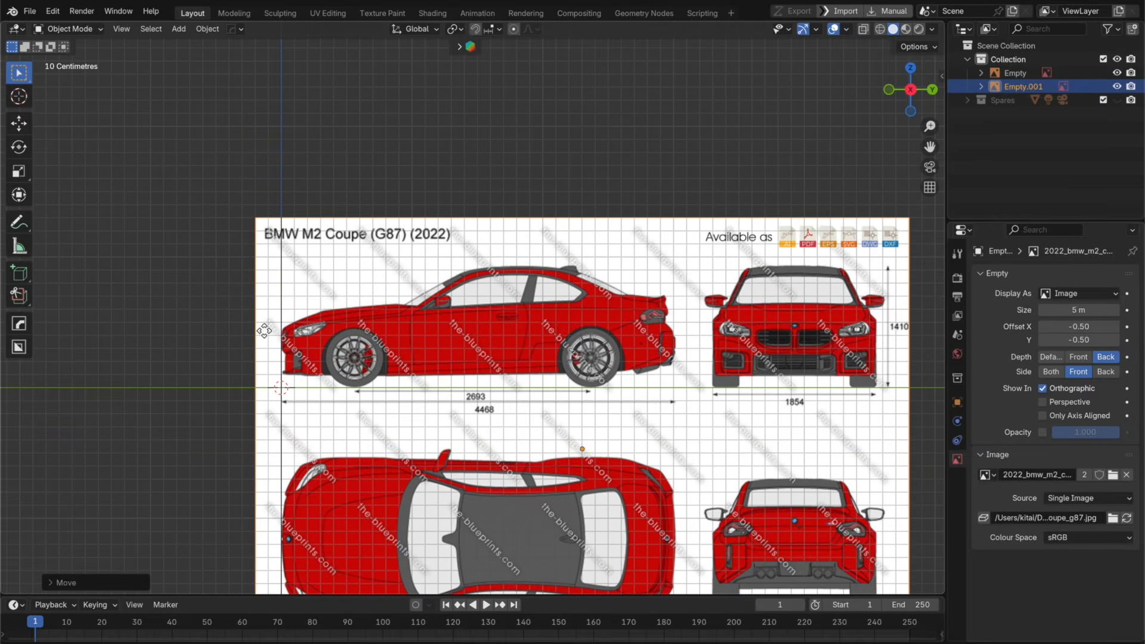
Step: Fine-tune the side reference along Y and Z to fit the nose and tyres to the axes, and set its opacity to about 0.2
scroll(291, 357, "up", 4)
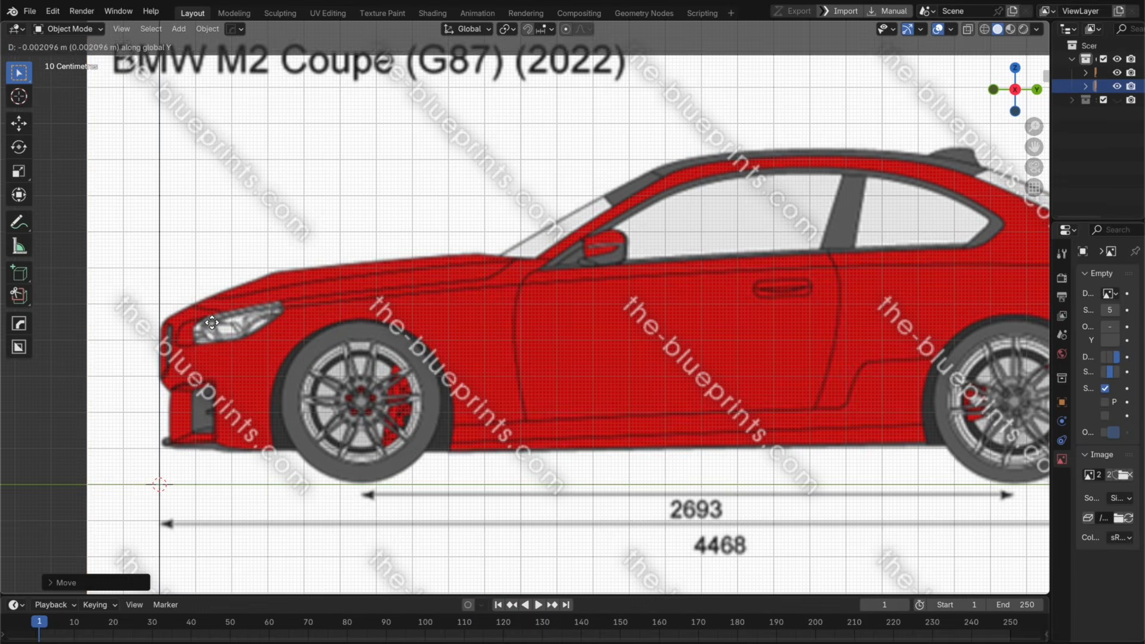
left_click(213, 327)
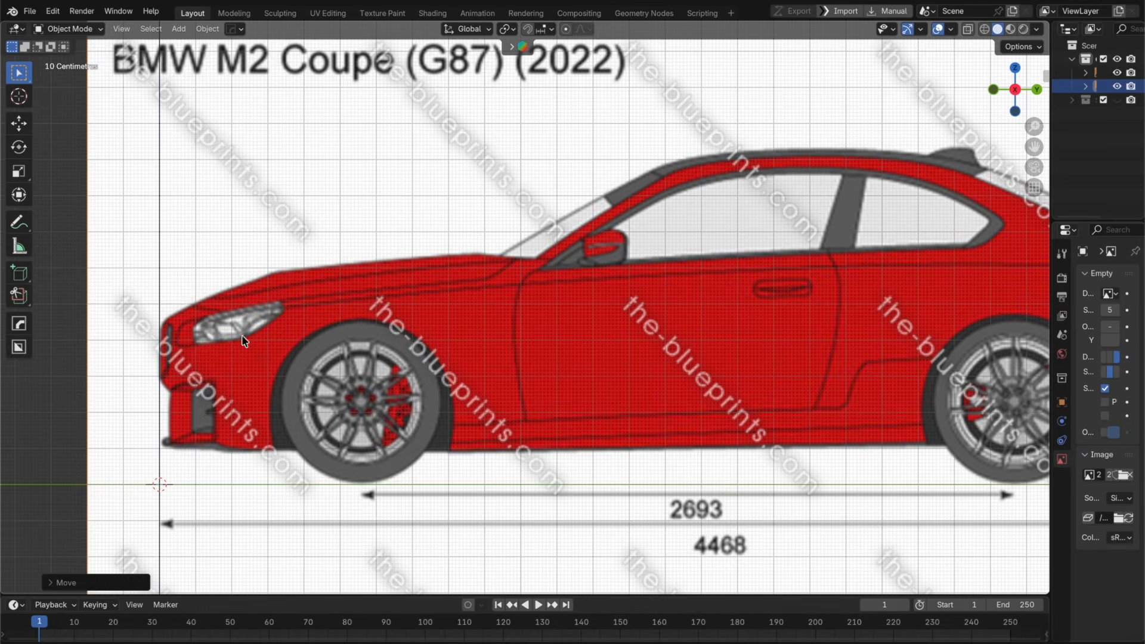
key("g")
key("z")
left_click(336, 362)
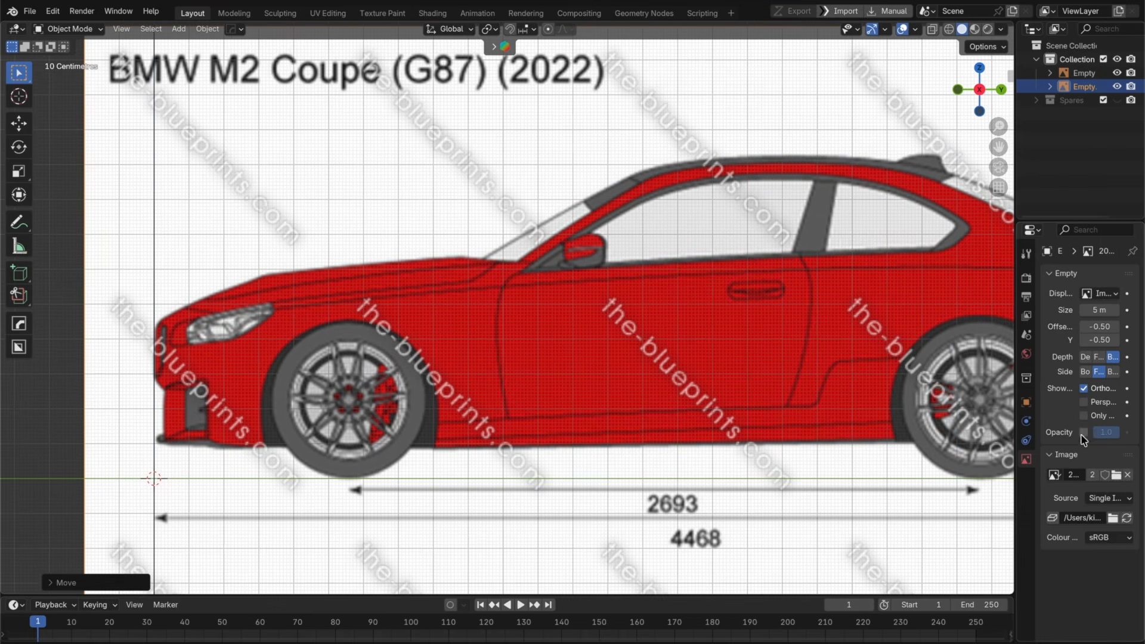
left_click(1083, 432)
left_click_drag(1104, 433, 1084, 441)
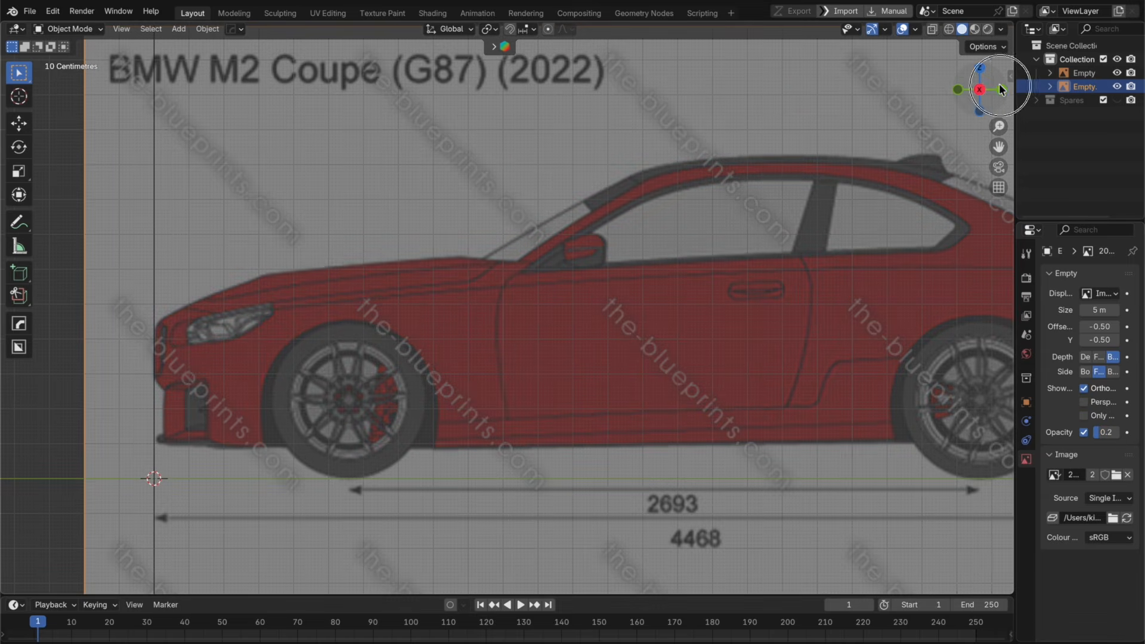
Step: Add the M2 coupe blueprint a third time in the back view and move its rear drawing onto the ground line near the origin
left_click(1001, 89)
left_click_drag(1001, 146, 611, 109)
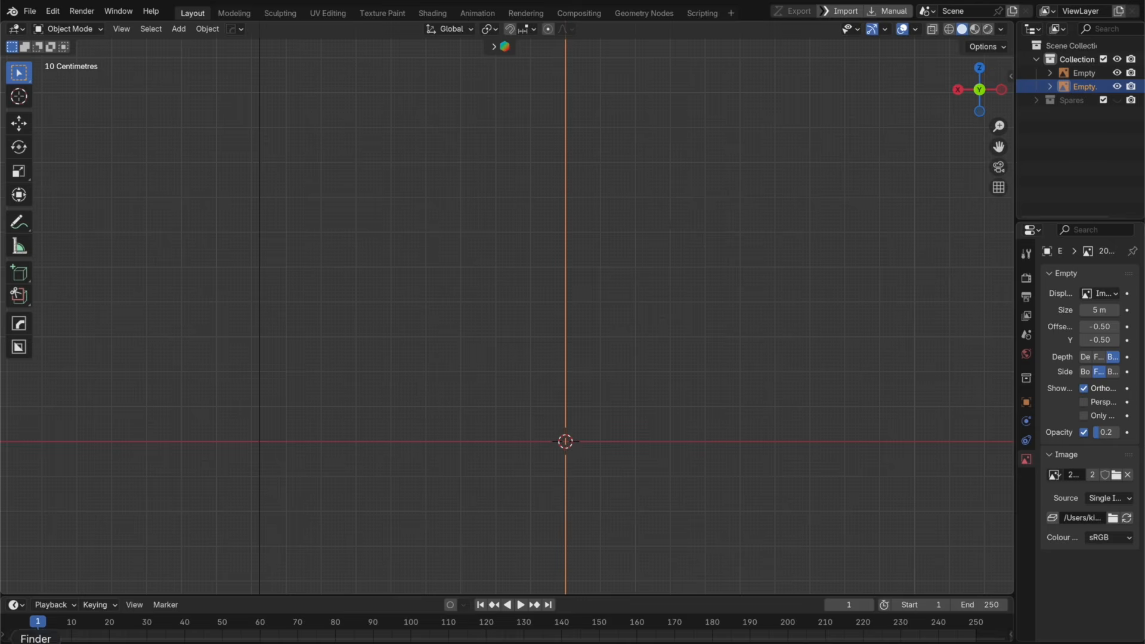
left_click(36, 642)
left_click_drag(734, 109, 468, 375)
key("g")
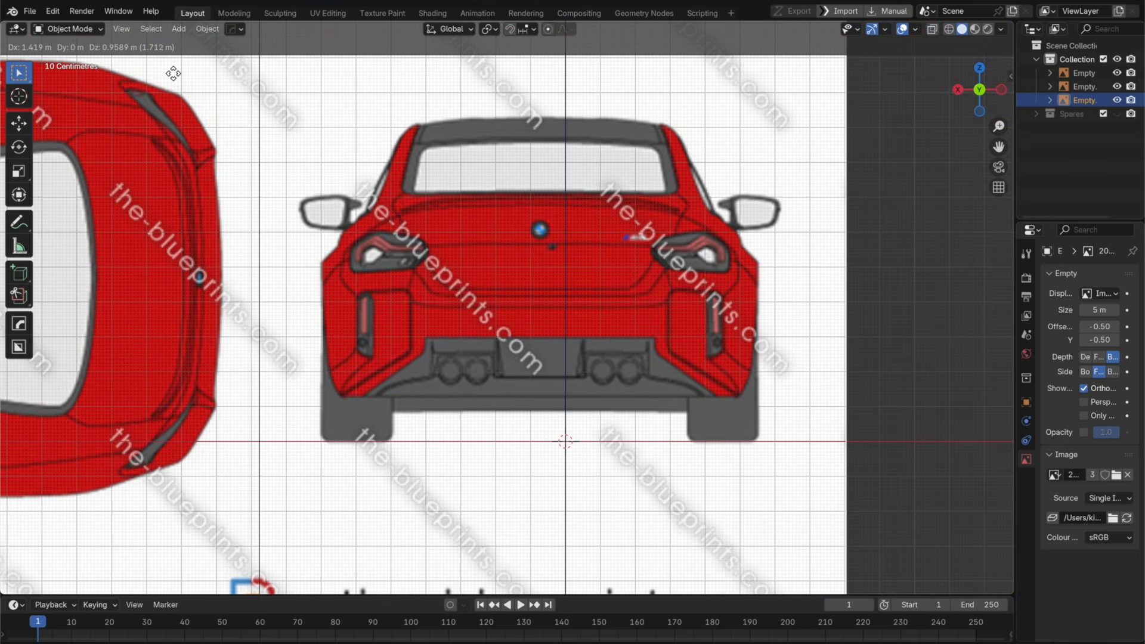
left_click(173, 71)
Step: Centre the rear drawing on the vertical axis along X and set that reference's opacity to about 0.3
key("g")
key("x")
left_click(637, 290)
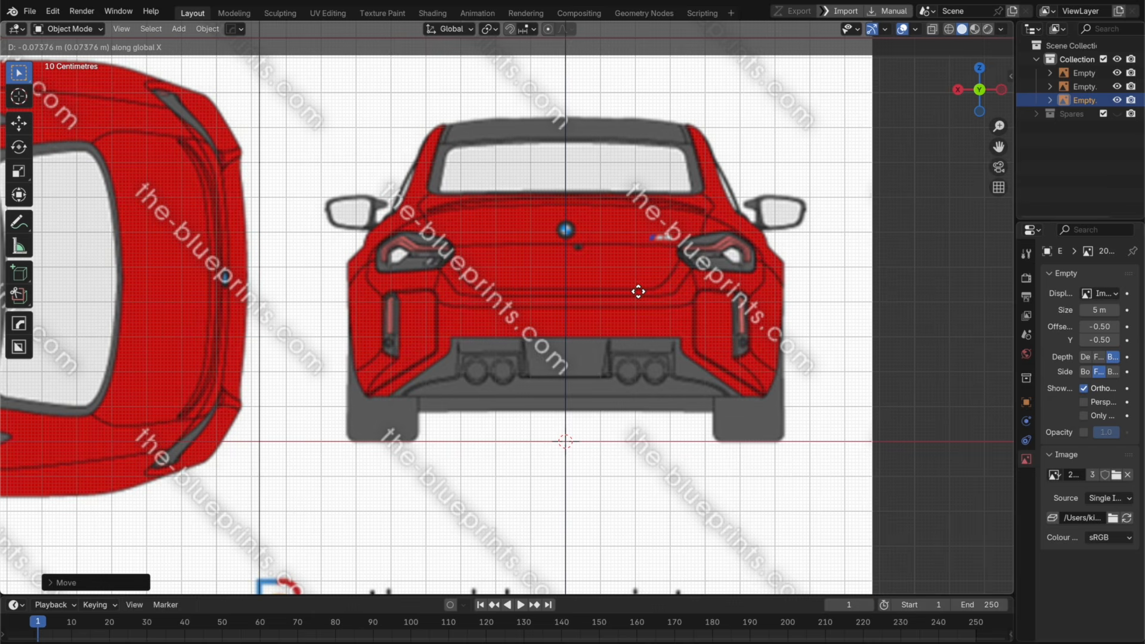
left_click(1083, 431)
left_click_drag(1100, 439, 1103, 437)
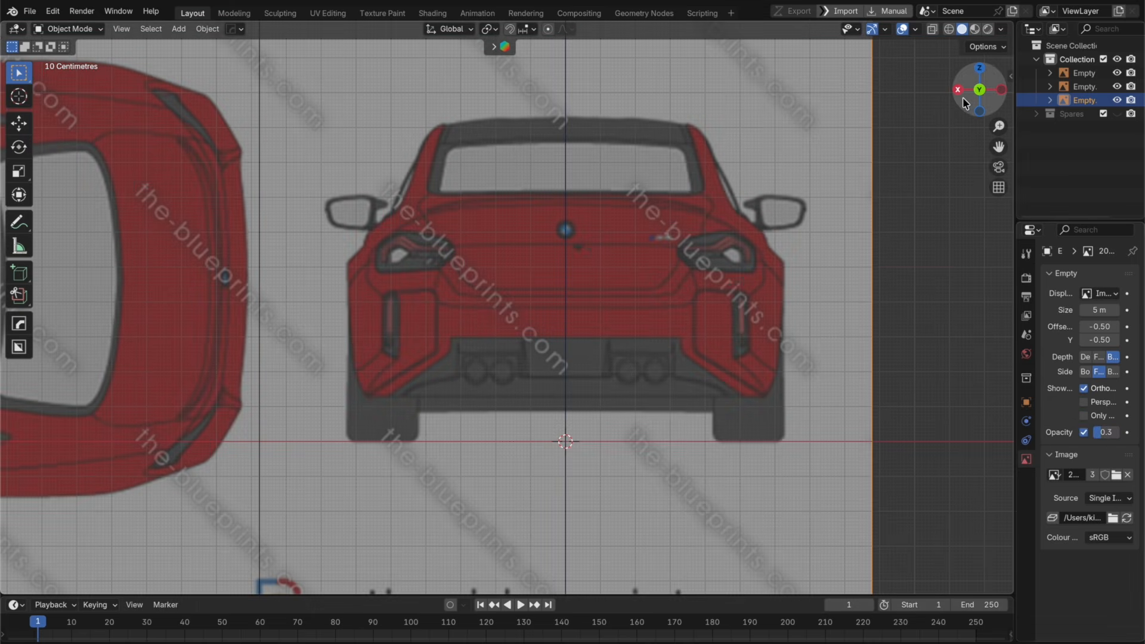
Step: Add the M2 coupe blueprint a fourth time in the top view and rotate it 90 degrees
left_click(980, 90)
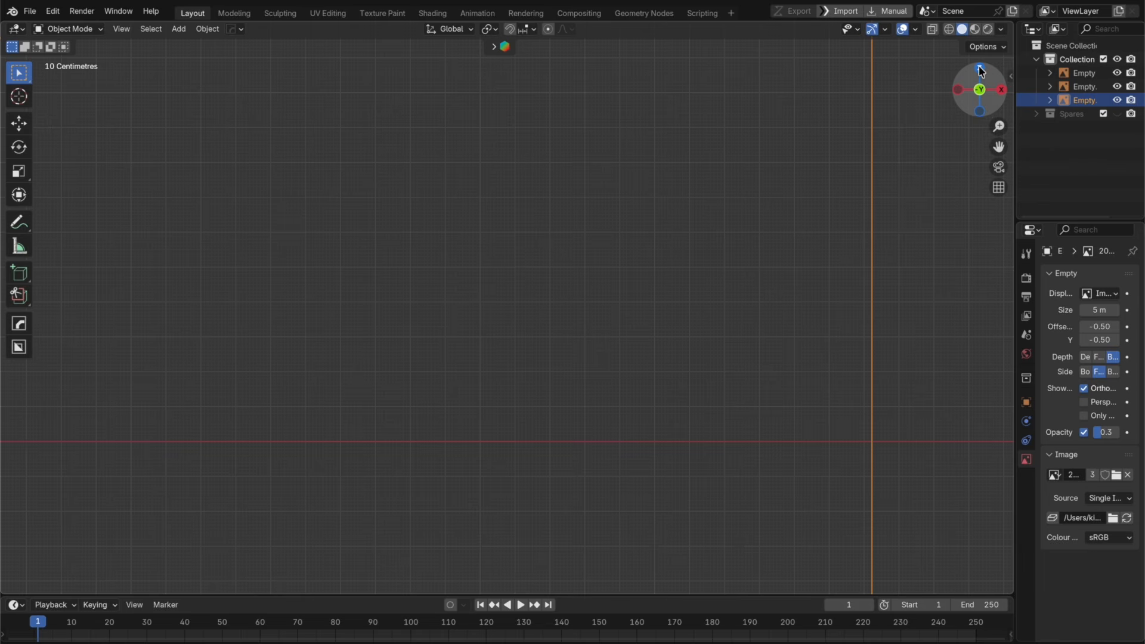
left_click_drag(999, 149, 310, 173)
scroll(717, 363, "down", 4)
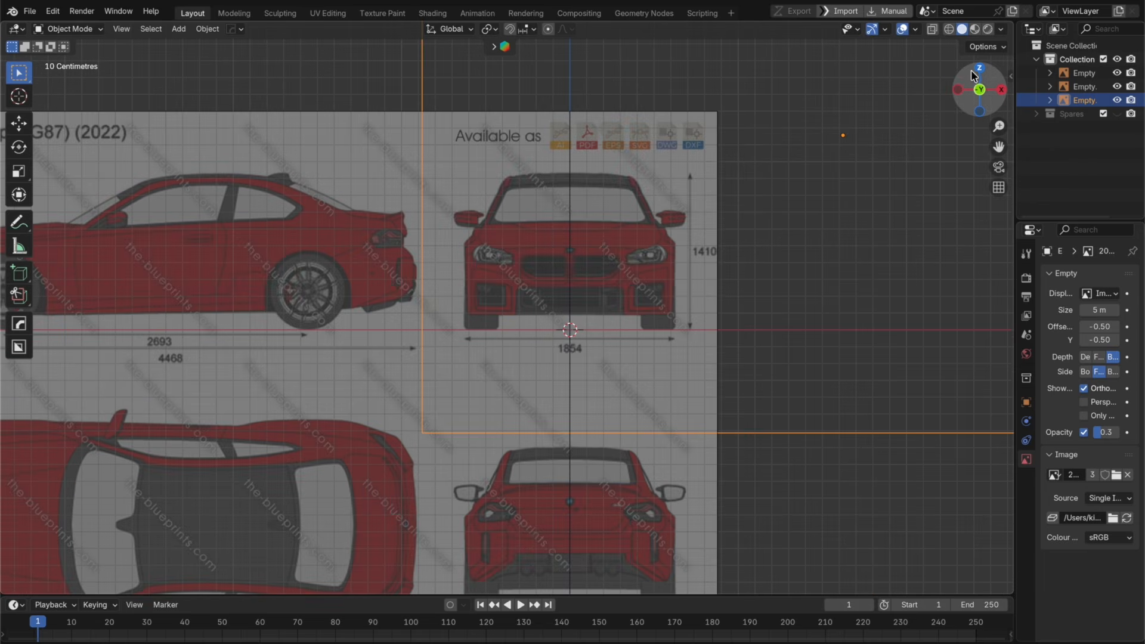
scroll(695, 249, "up", 5)
scroll(693, 246, "down", 5)
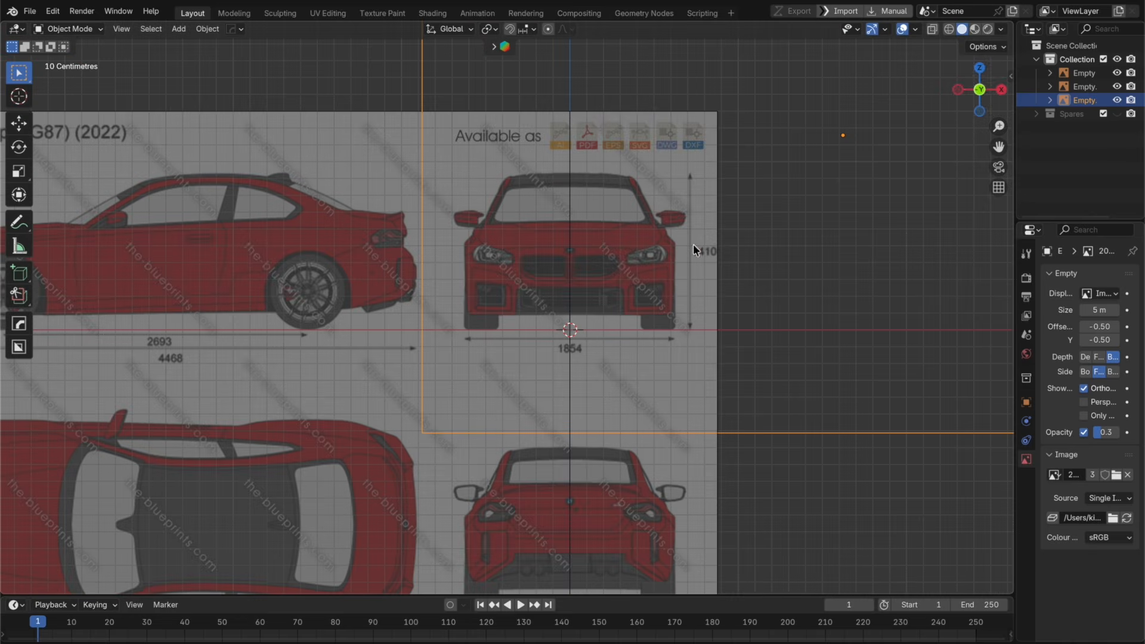
left_click(979, 68)
left_click_drag(997, 146, 976, 187)
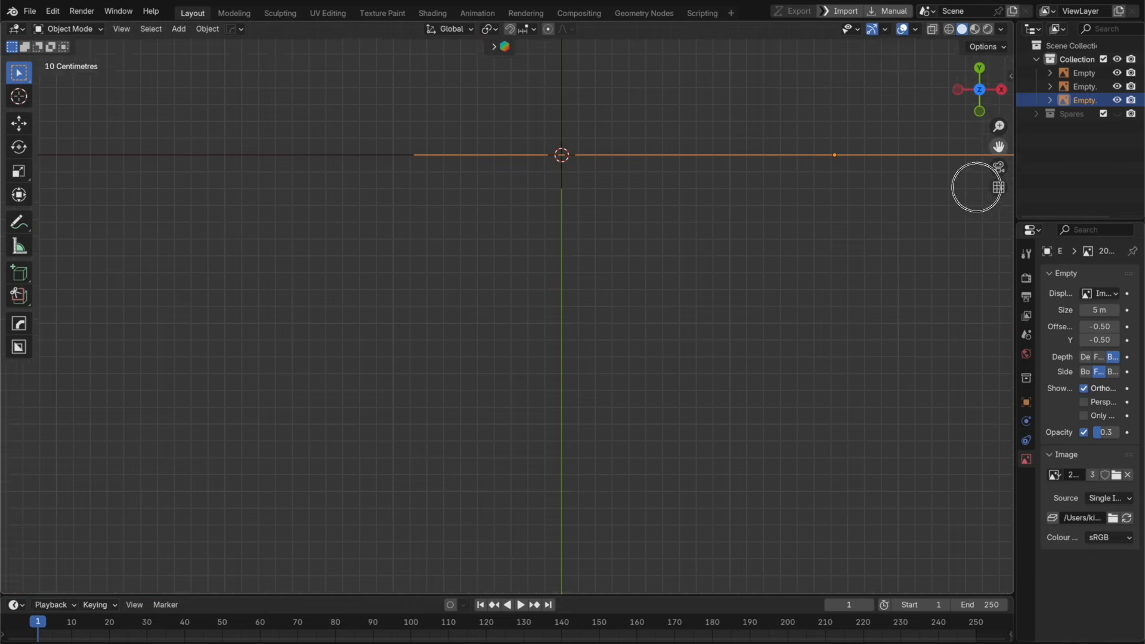
left_click_drag(976, 187, 955, 440)
left_click_drag(717, 117, 612, 366)
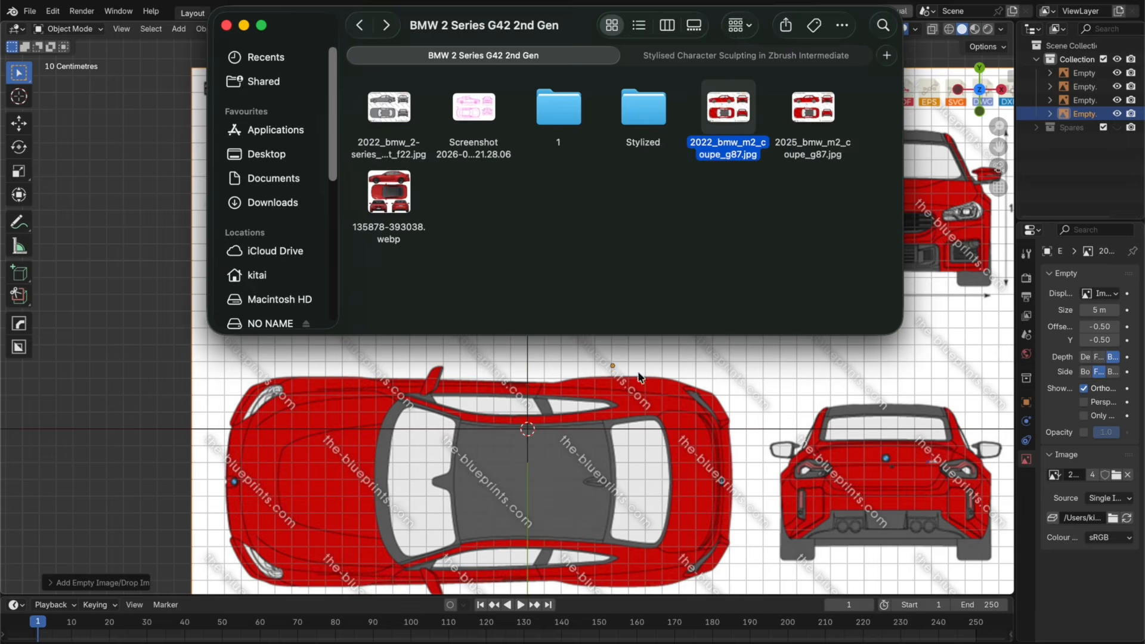
left_click(660, 382)
type("r")
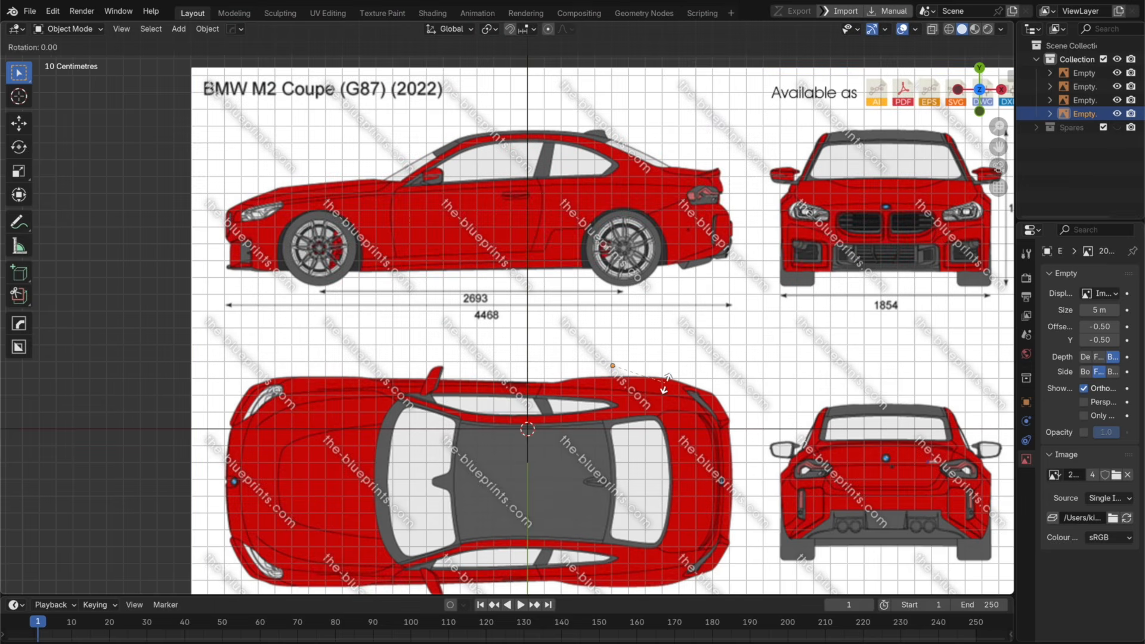
type("90")
key("Return")
Step: Move the top-view reference so the overhead drawing's nose is centred at the origin, and set its opacity to about 0.2
key("g")
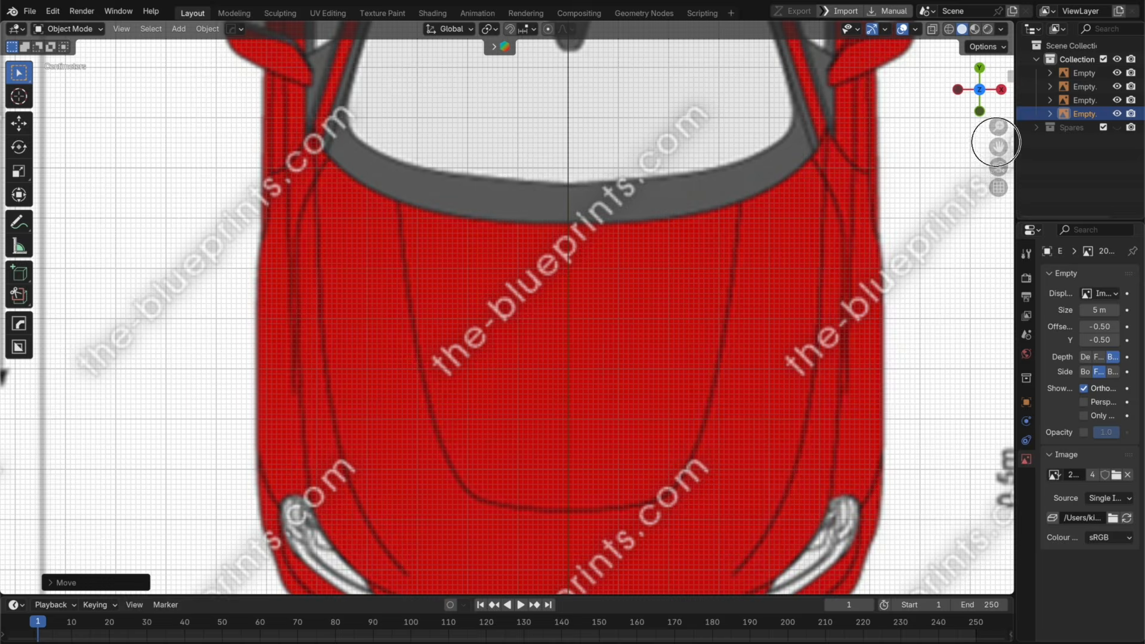
left_click_drag(995, 143, 882, 445)
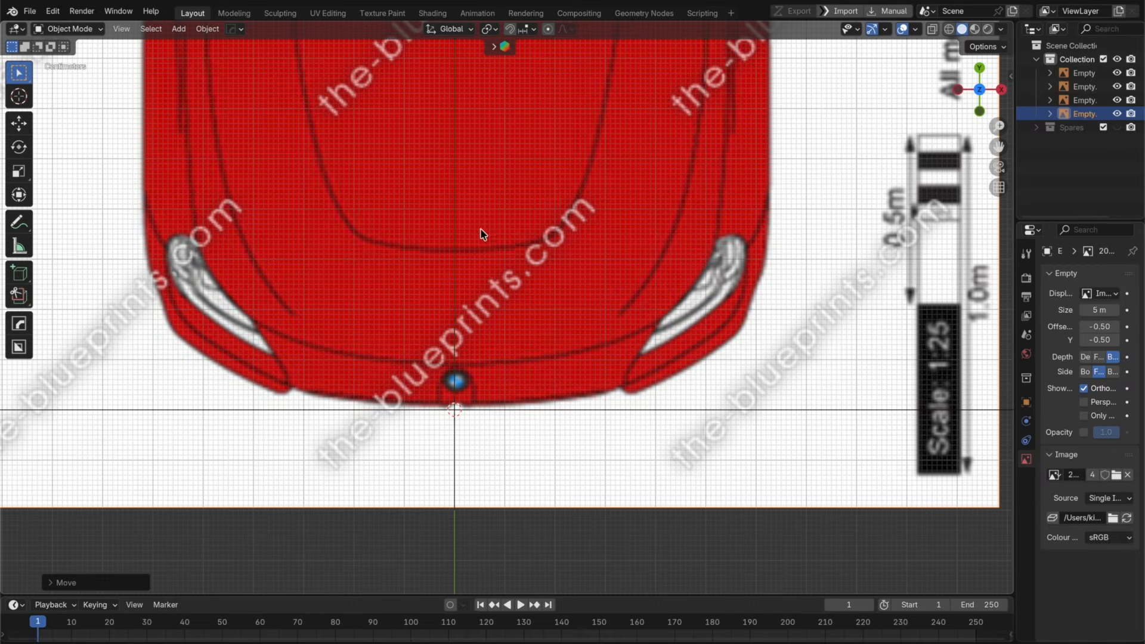
scroll(482, 303, "up", 6)
key("g")
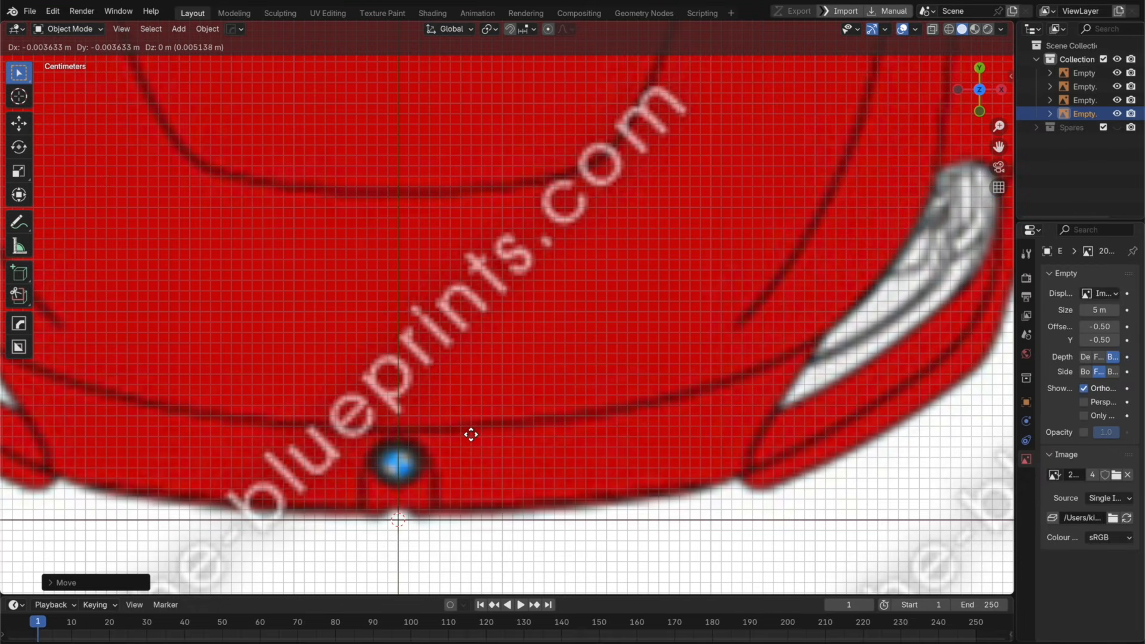
left_click(471, 435)
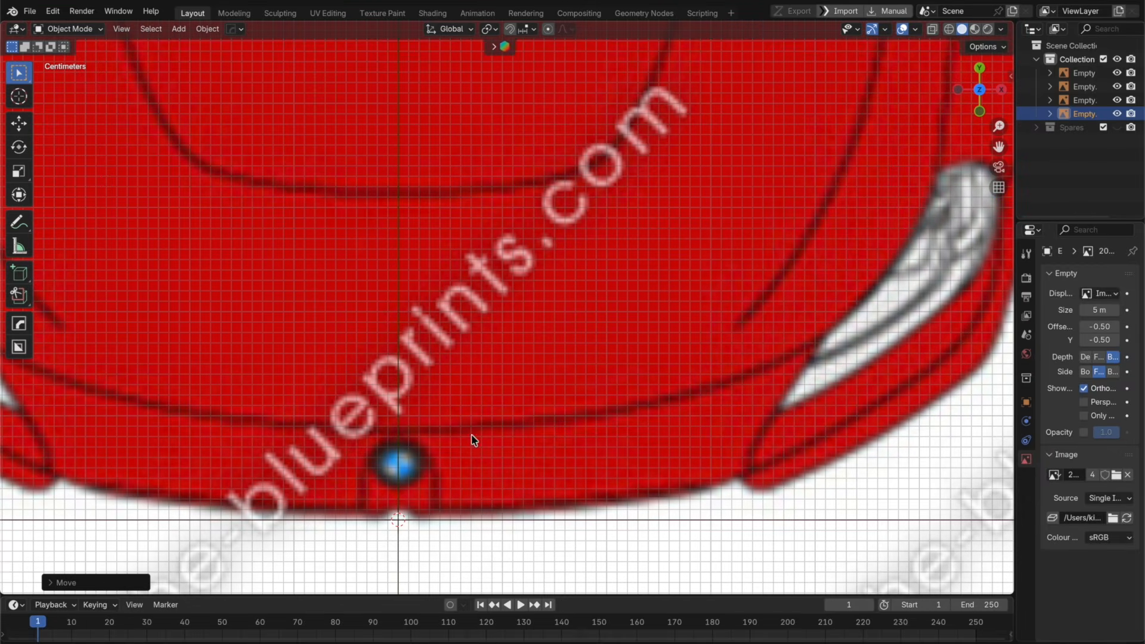
left_click(1083, 432)
mouse_move(1102, 432)
left_mouse_down()
mouse_move(1091, 433)
mouse_move(1101, 437)
left_mouse_up()
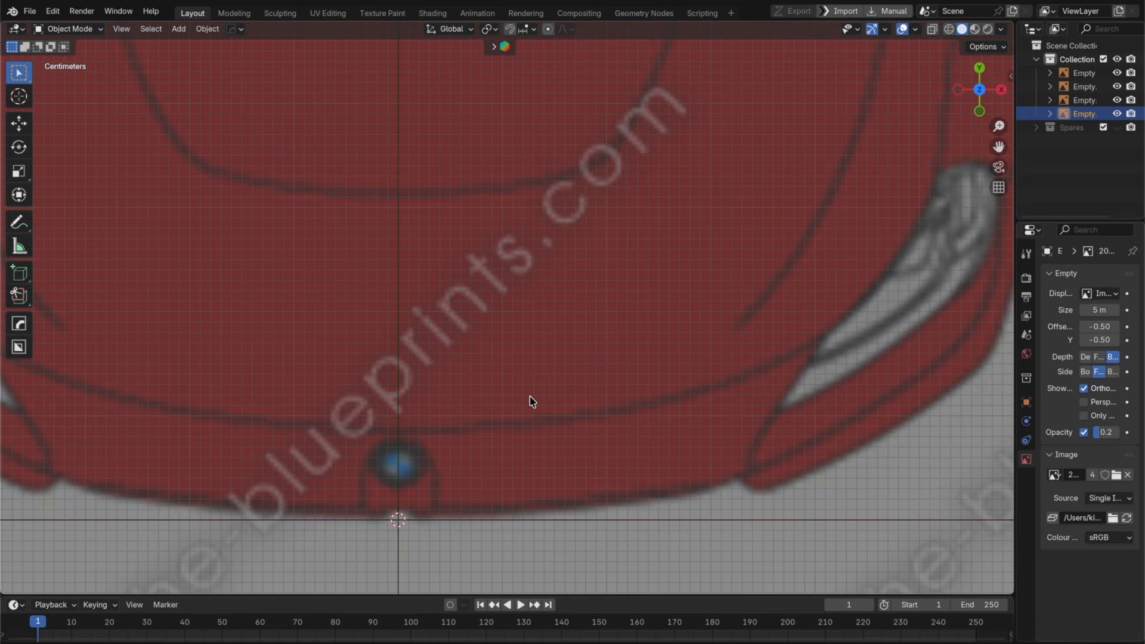
Step: Save the scene as "BMW M2" in a new V2 folder inside the BMW 2 Series G42 2nd Gen folder
key("super+s")
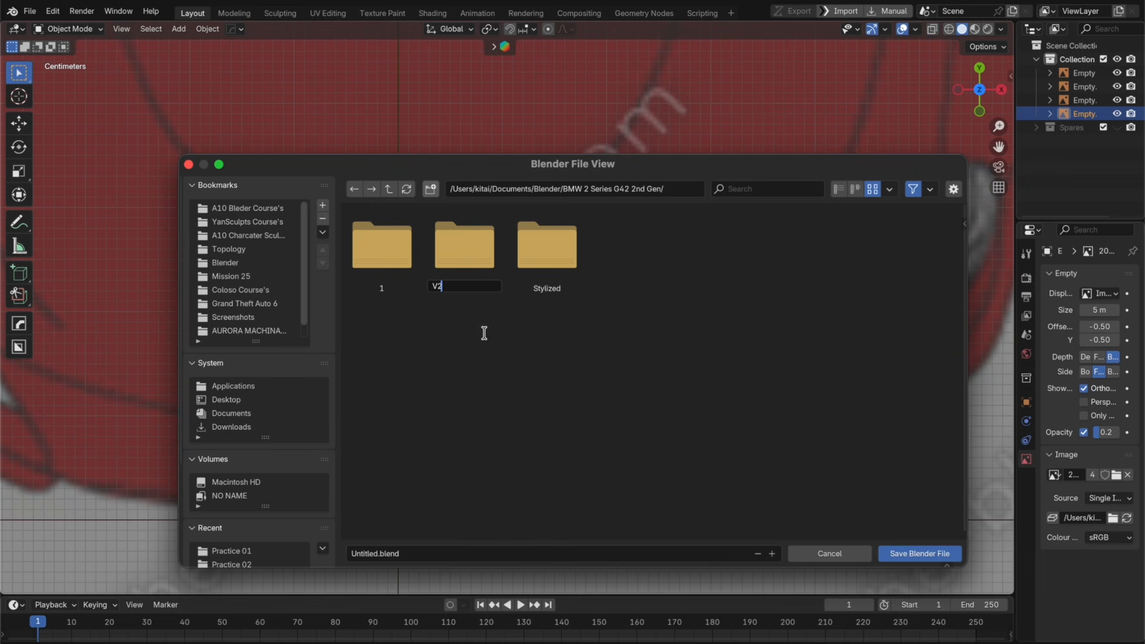
key("Return")
double_click(549, 256)
left_click(364, 553)
type("BMW M2")
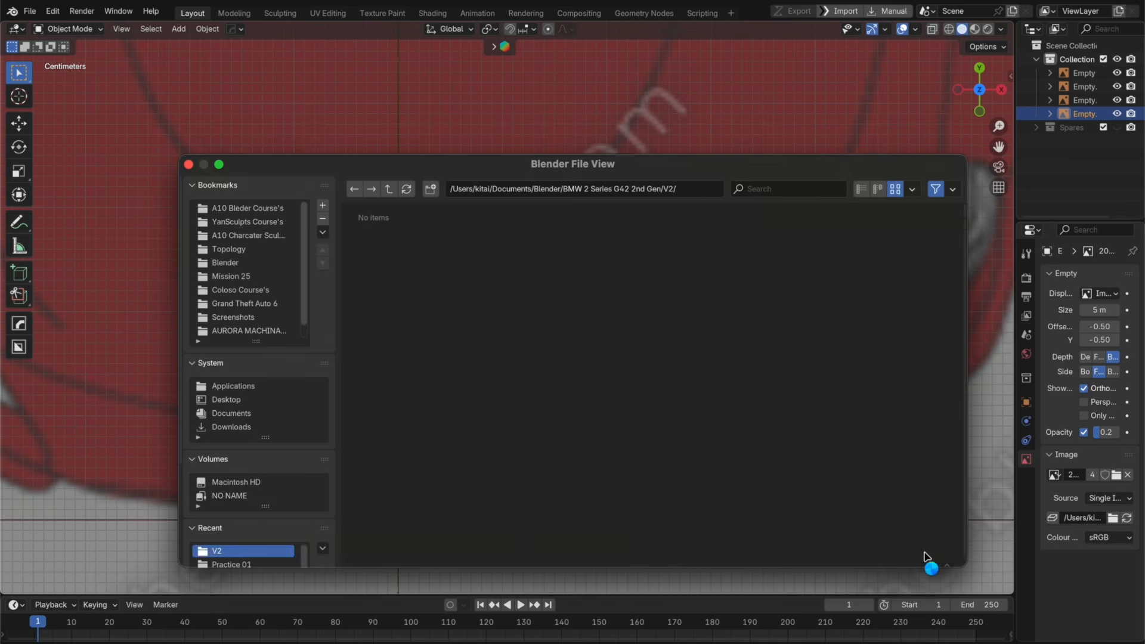
left_click(925, 554)
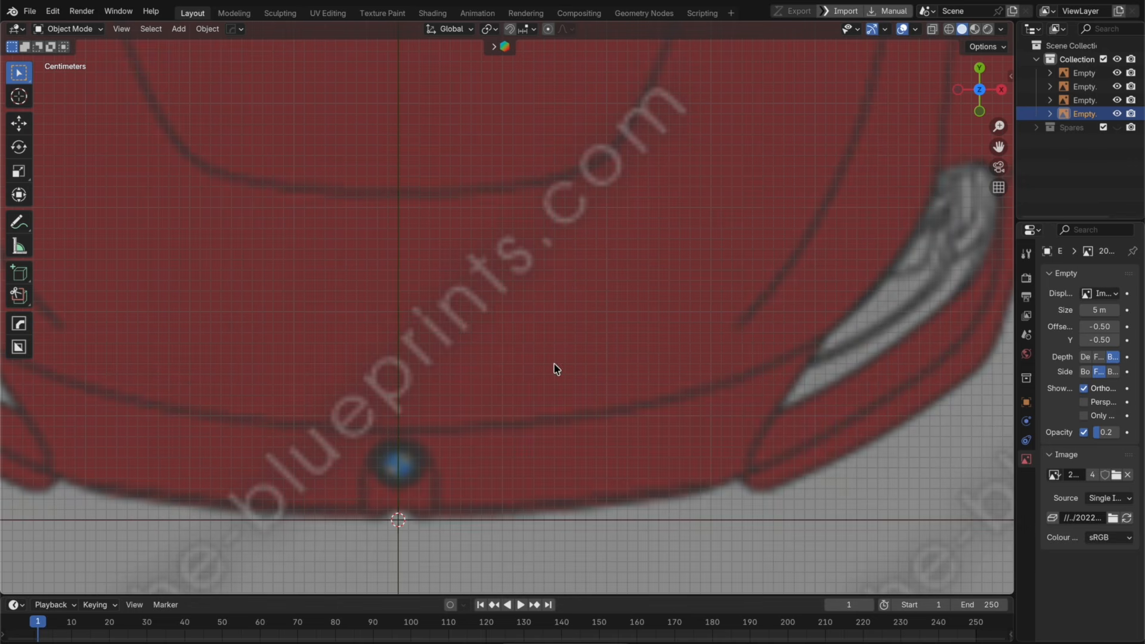
left_click(28, 11)
left_click(91, 141)
Step: Add a single vertex and move it along Y to the bonnet's front edge on the centre line, just behind the emblem
scroll(465, 254, "down", 3)
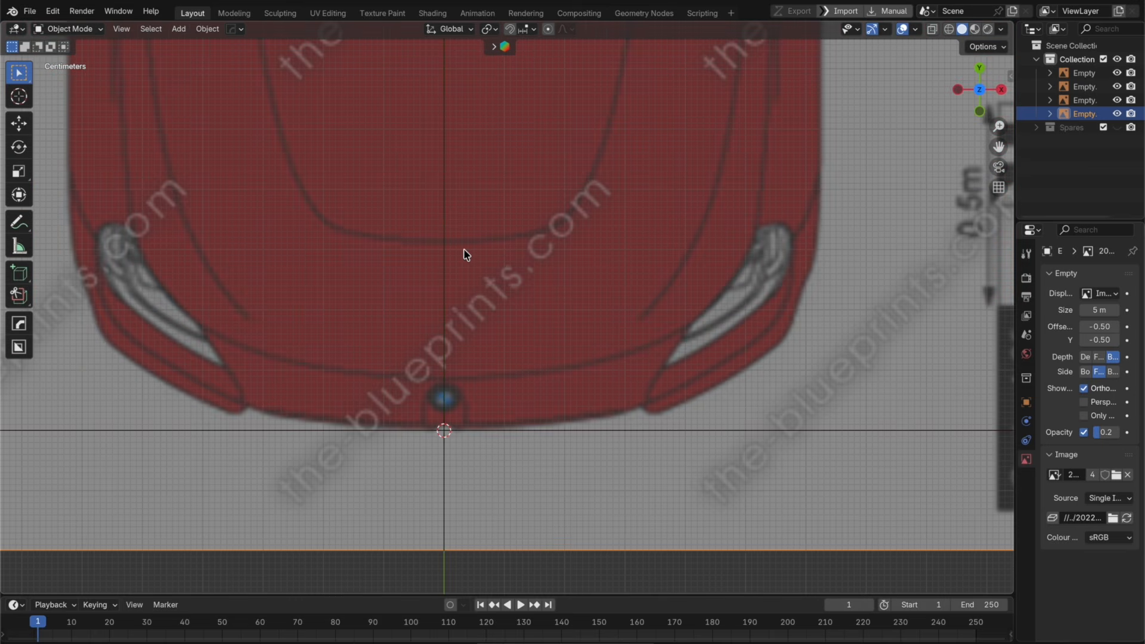
key("shift+a")
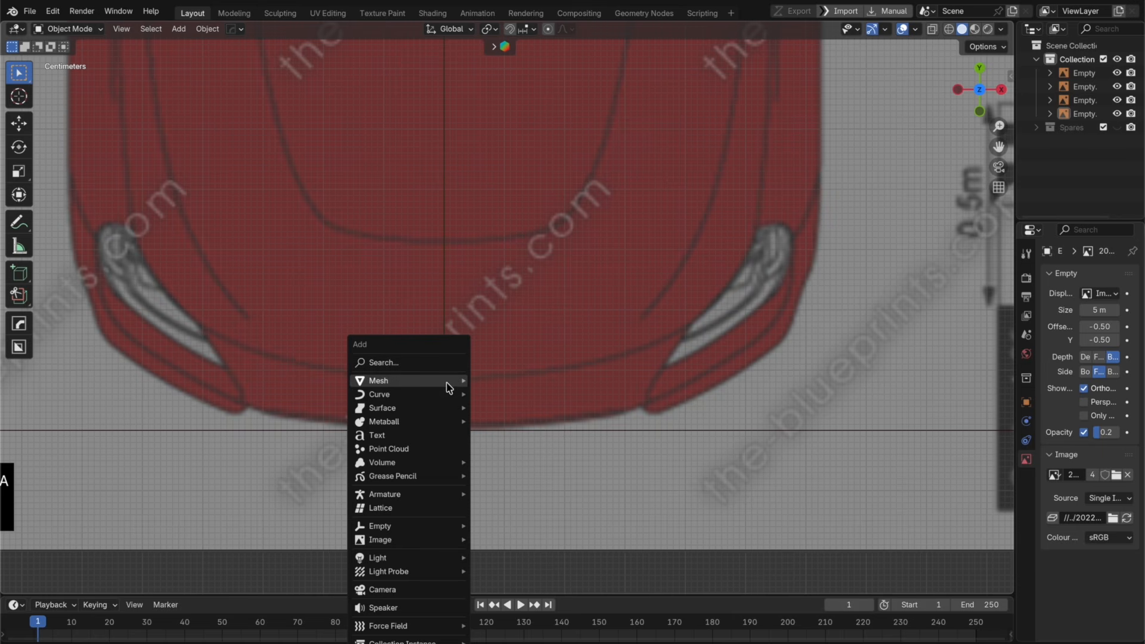
mouse_move(450, 381)
mouse_move(567, 280)
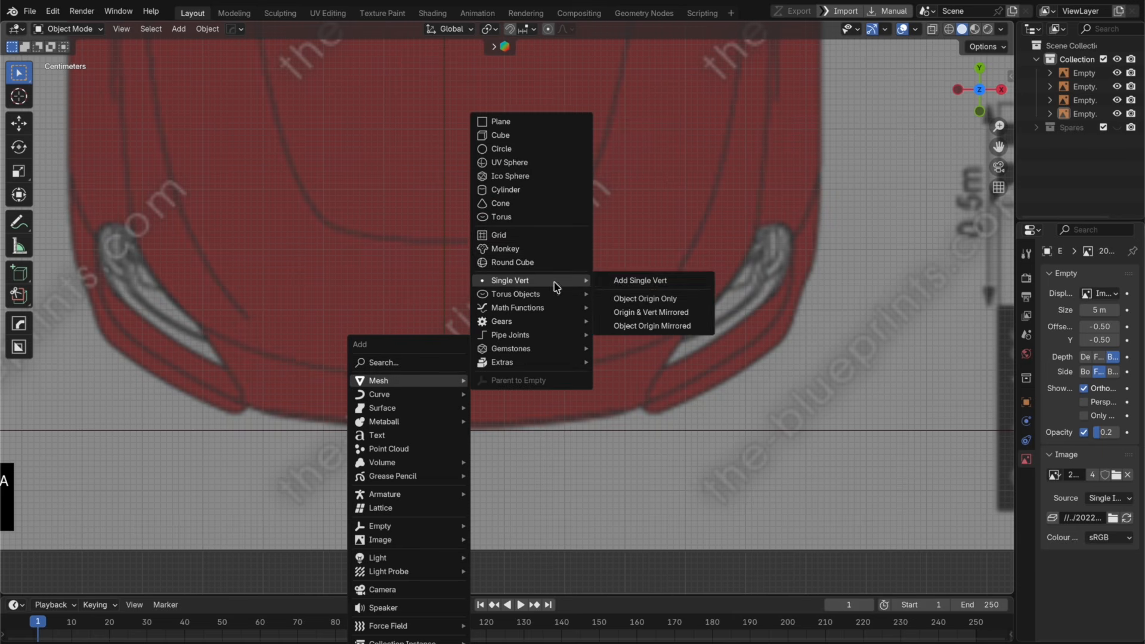
left_click(622, 282)
key("g")
key("z")
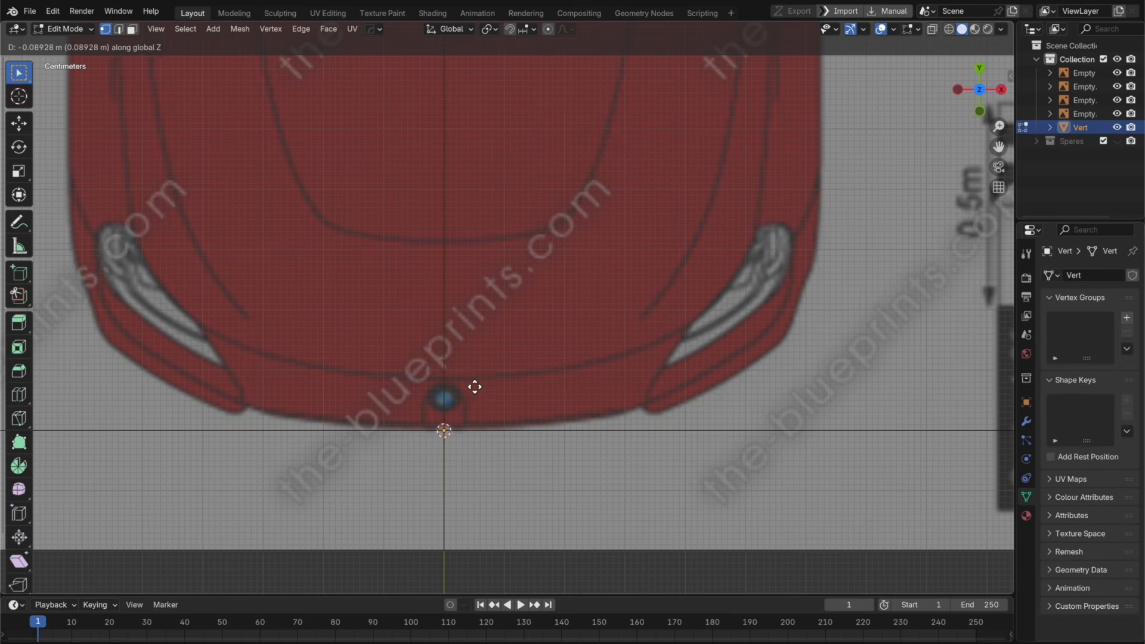
left_click(571, 418)
key("g")
key("y")
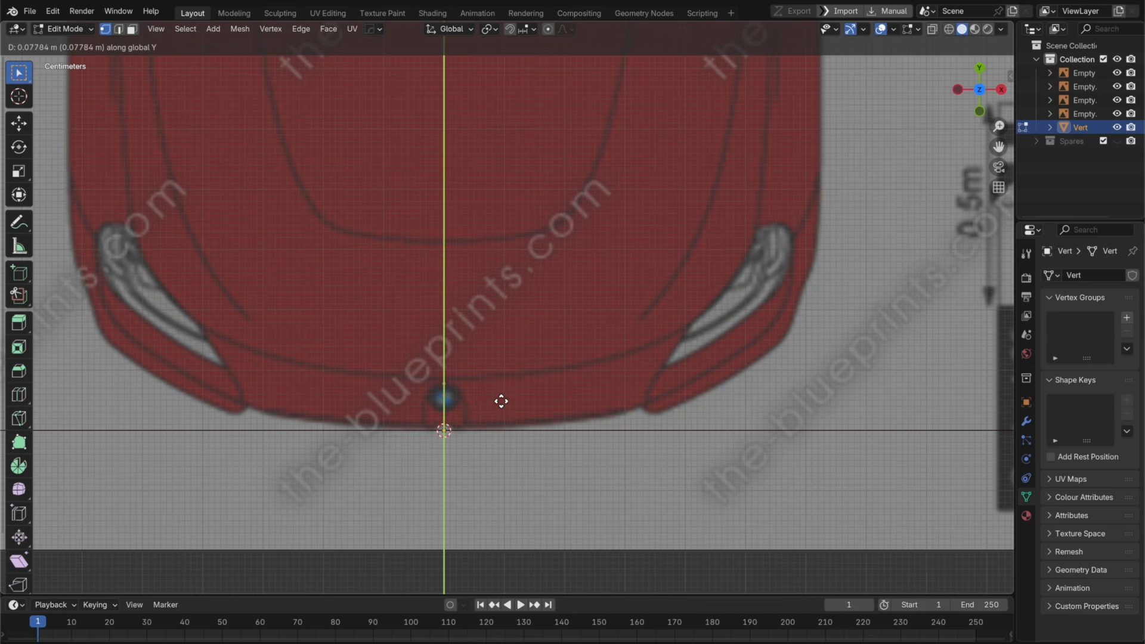
left_click(501, 401)
Step: Extrude the vertex to the headlight's inner corner and insert two loop cuts, moving them onto the curve of the bonnet's front edge
key("e")
left_click(683, 327)
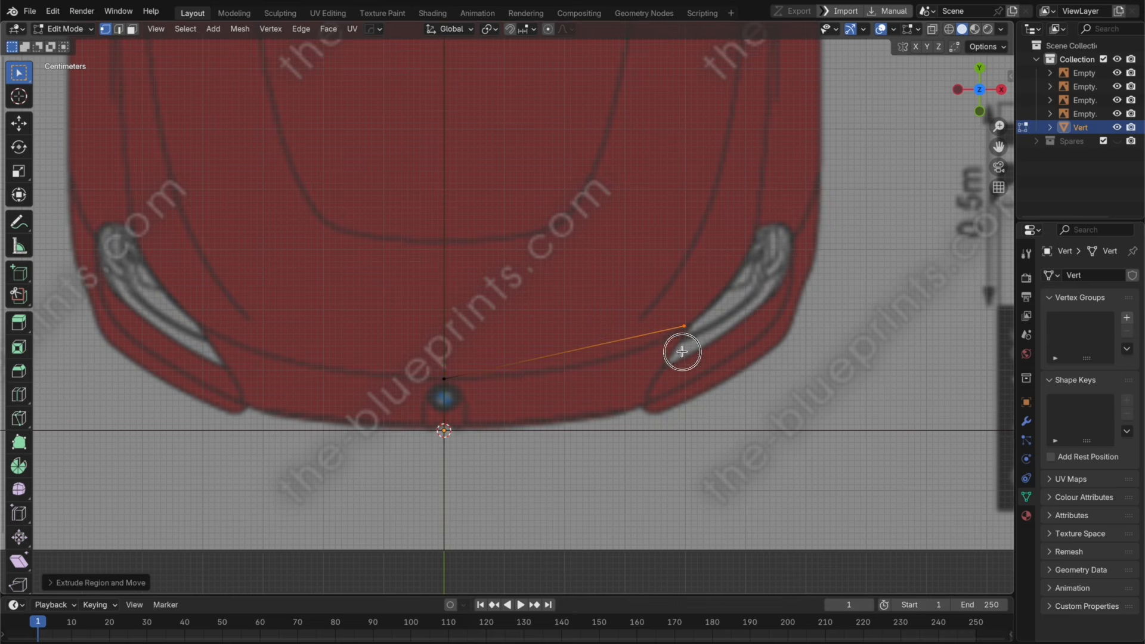
key("super+r")
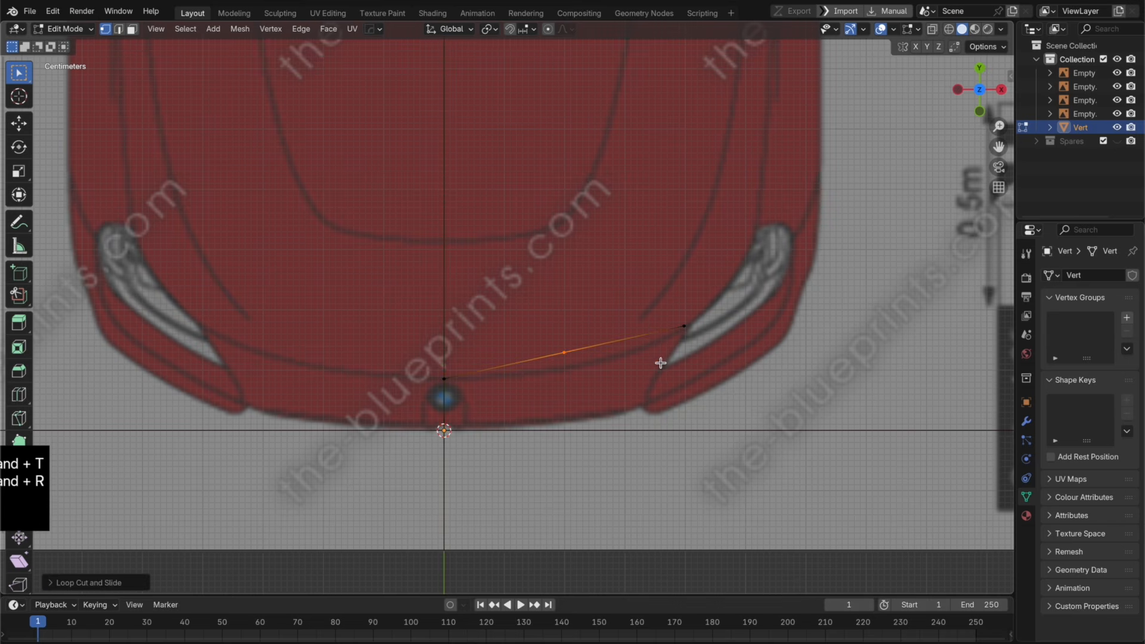
left_click(660, 360)
left_click(660, 378)
key("super+r")
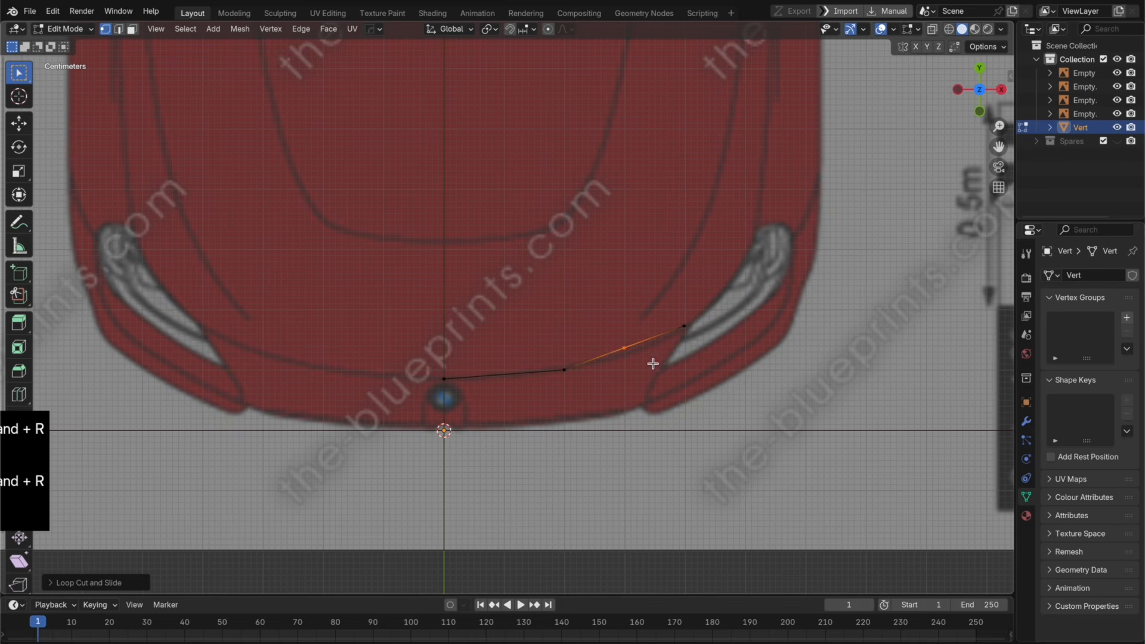
left_click(666, 373)
left_click(670, 377)
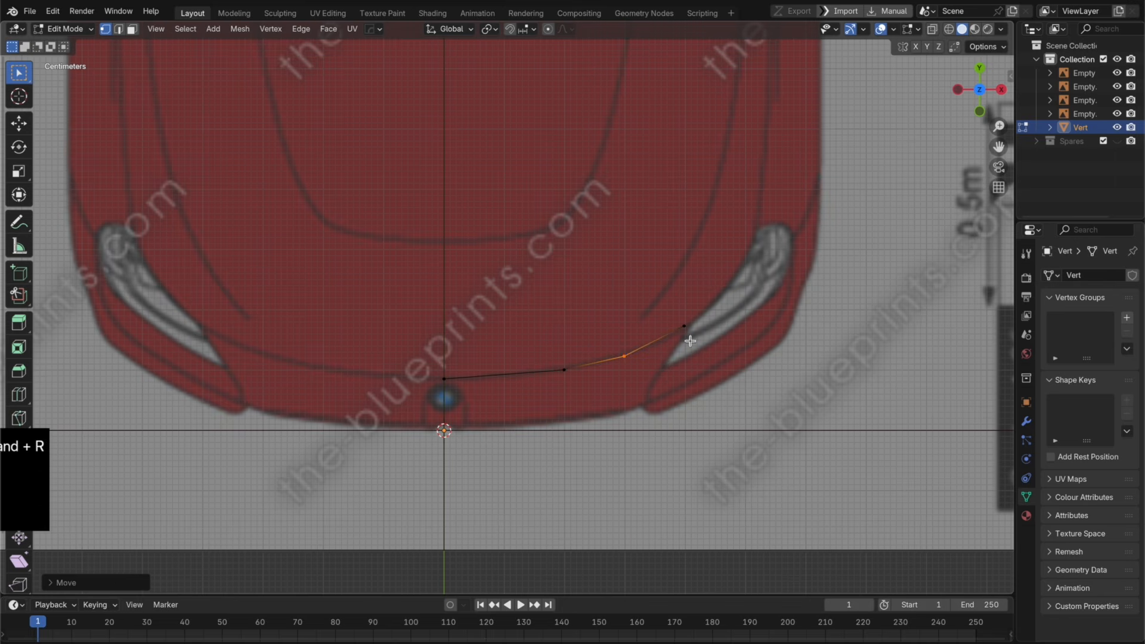
Step: Raise all the vertices along Z in the front view to the bonnet's front edge just above the emblem
key("a")
left_click(980, 111)
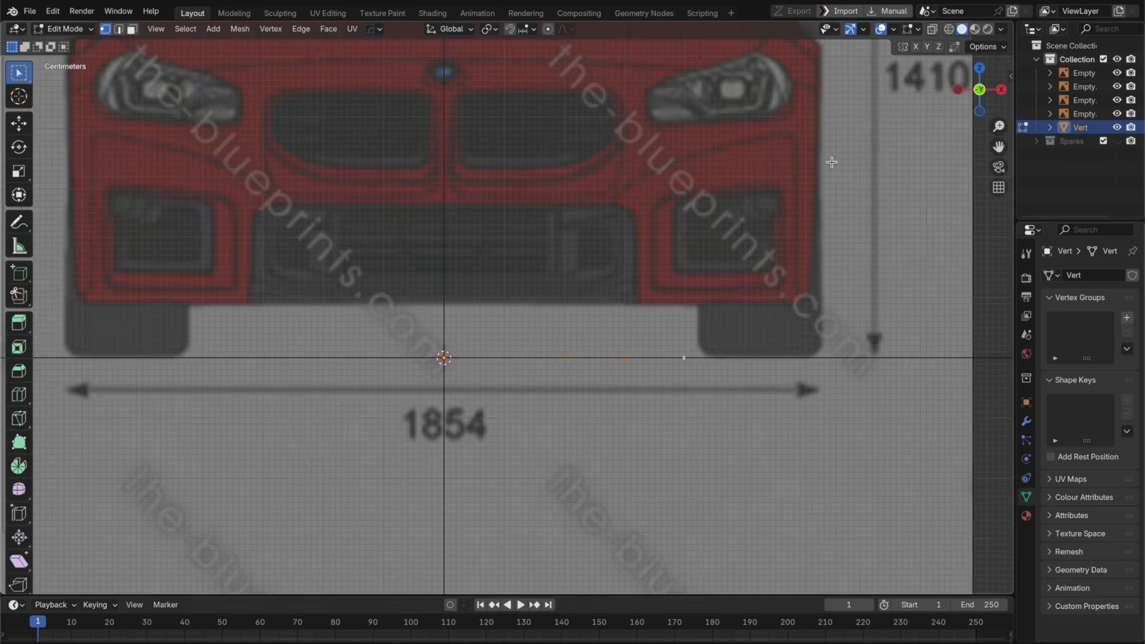
middle_click_drag(763, 204, 728, 495, "shift")
key("g")
key("z")
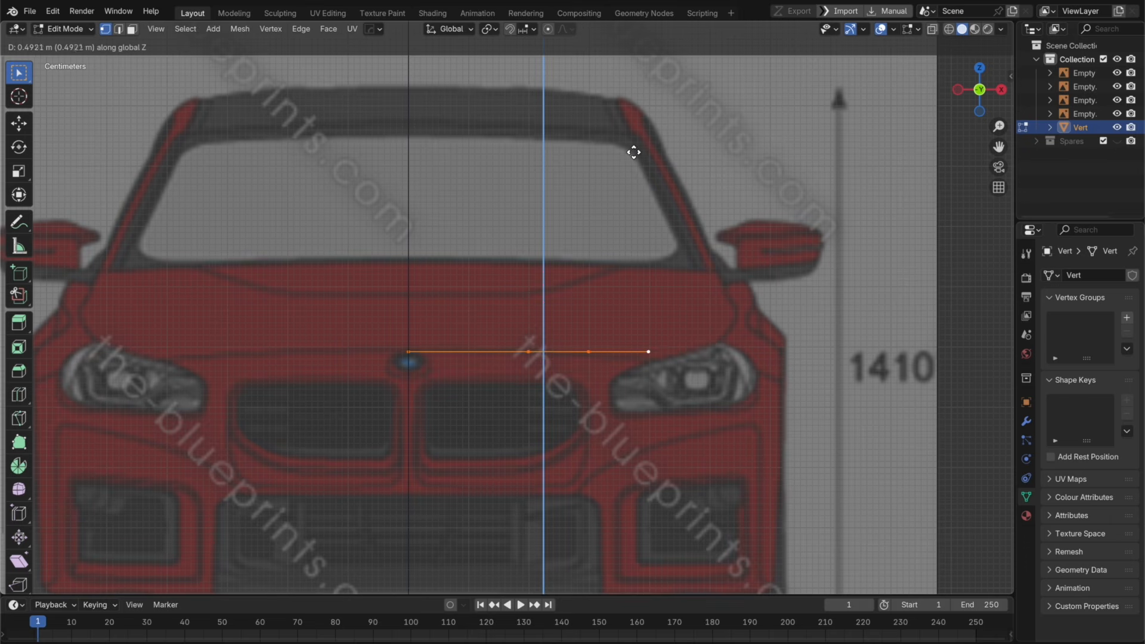
left_click(634, 151)
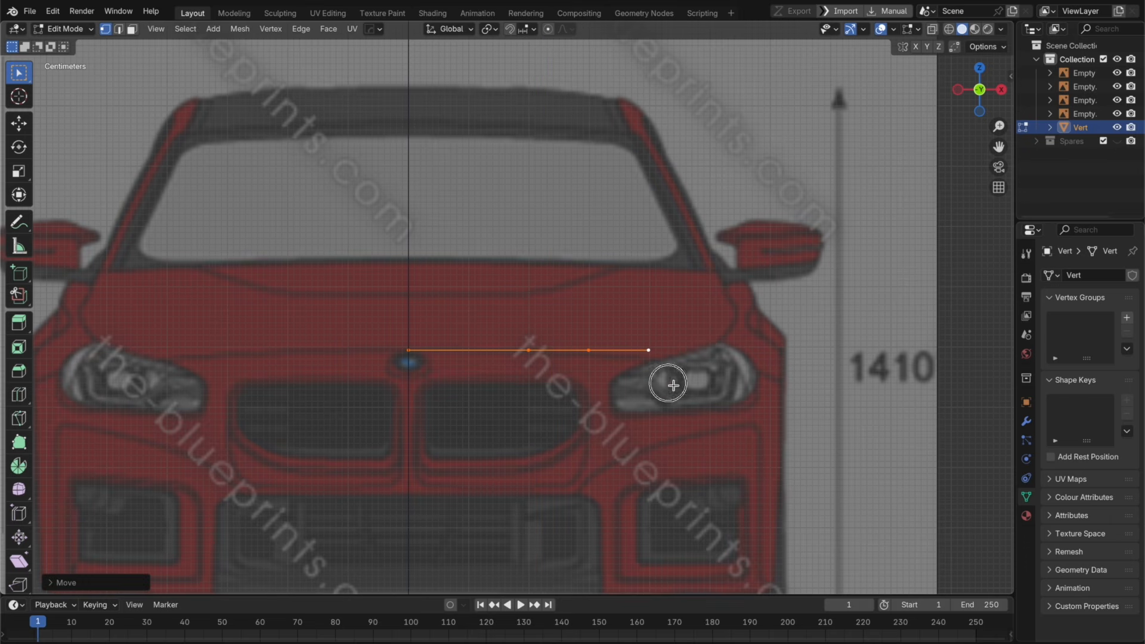
Step: Lower the outer vertices along Z to follow the bonnet line towards the headlight, and add a level 2 Subdivision Surface
left_click_drag(673, 385, 573, 317)
key("g")
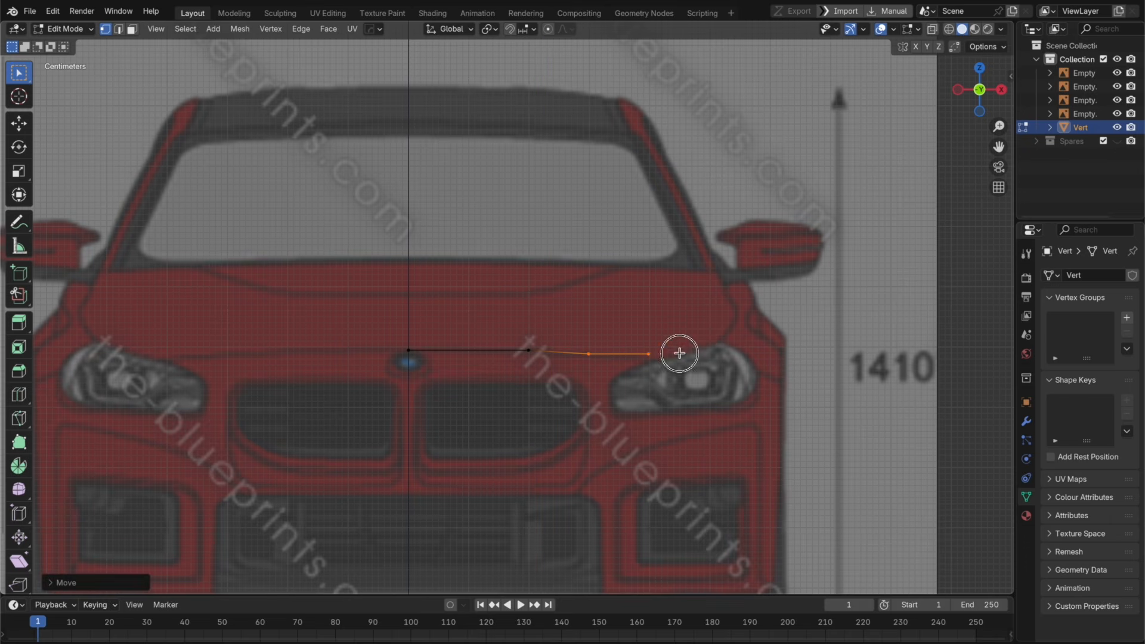
key("z")
left_click(661, 365)
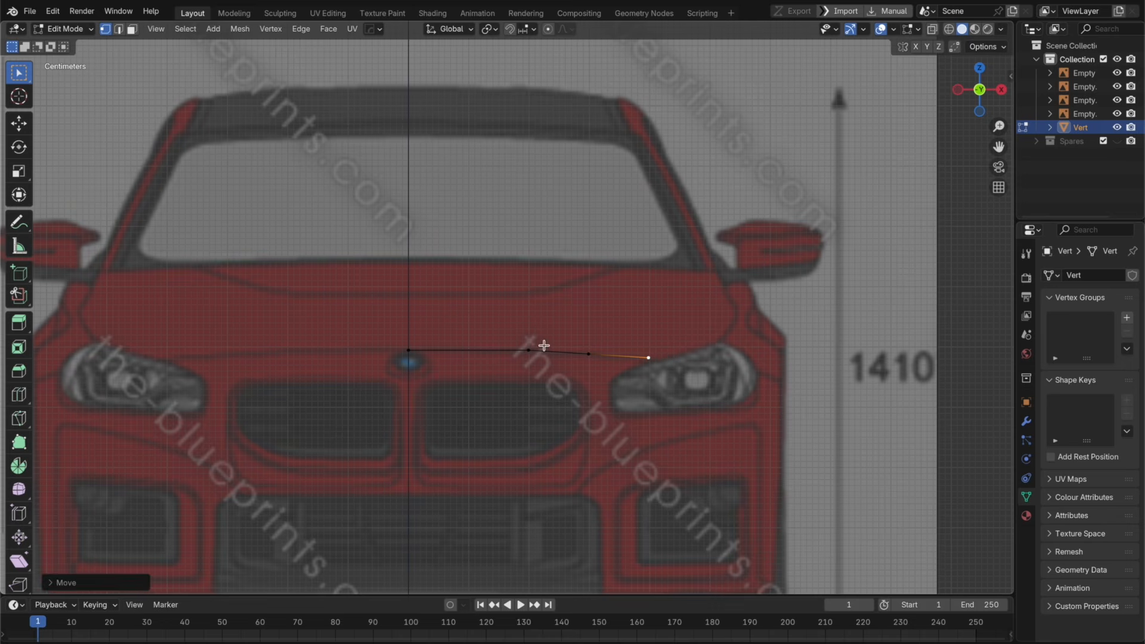
key("Tab")
key("super+2")
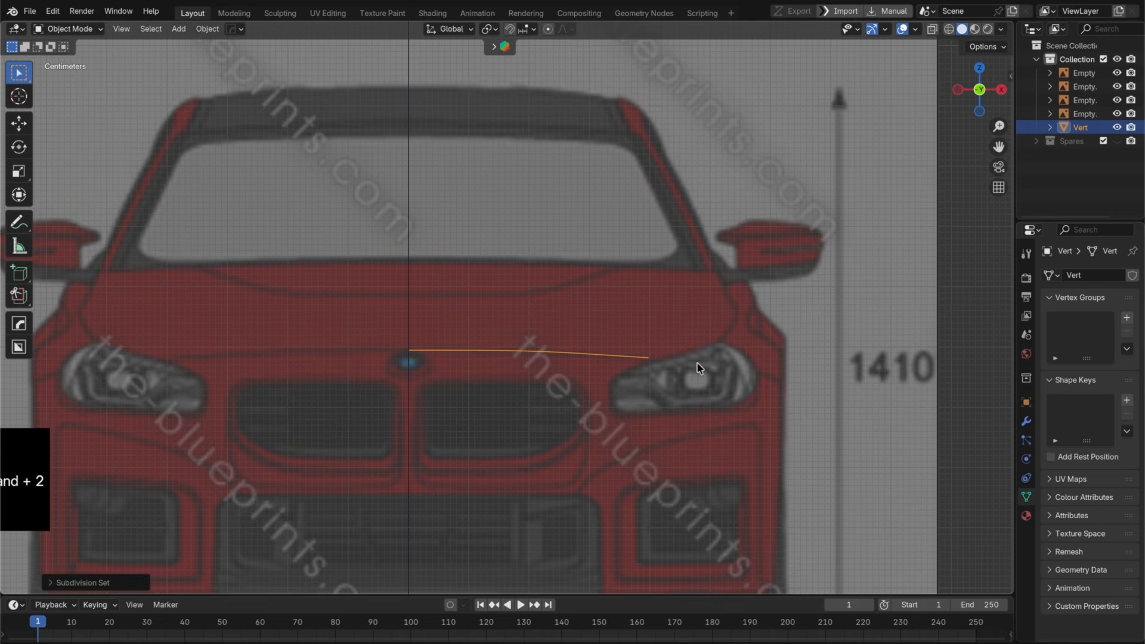
Step: Extrude the end vertex in the top view along the headlight's inner edge and back along the side of the bonnet
key("Tab")
key("KP_7")
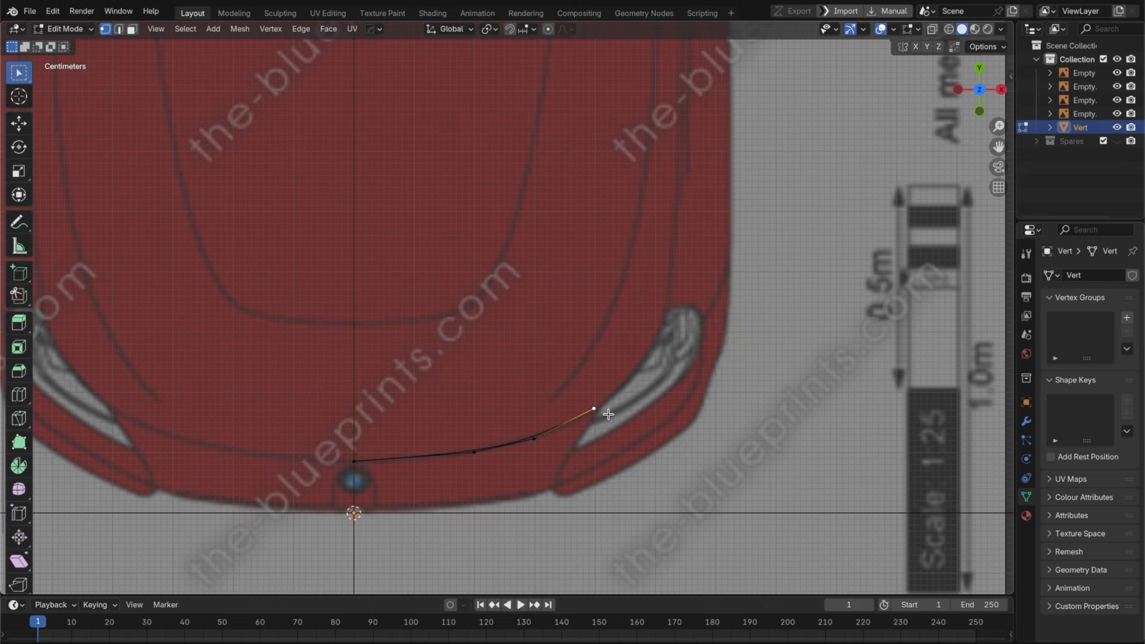
key("e")
left_click(682, 320)
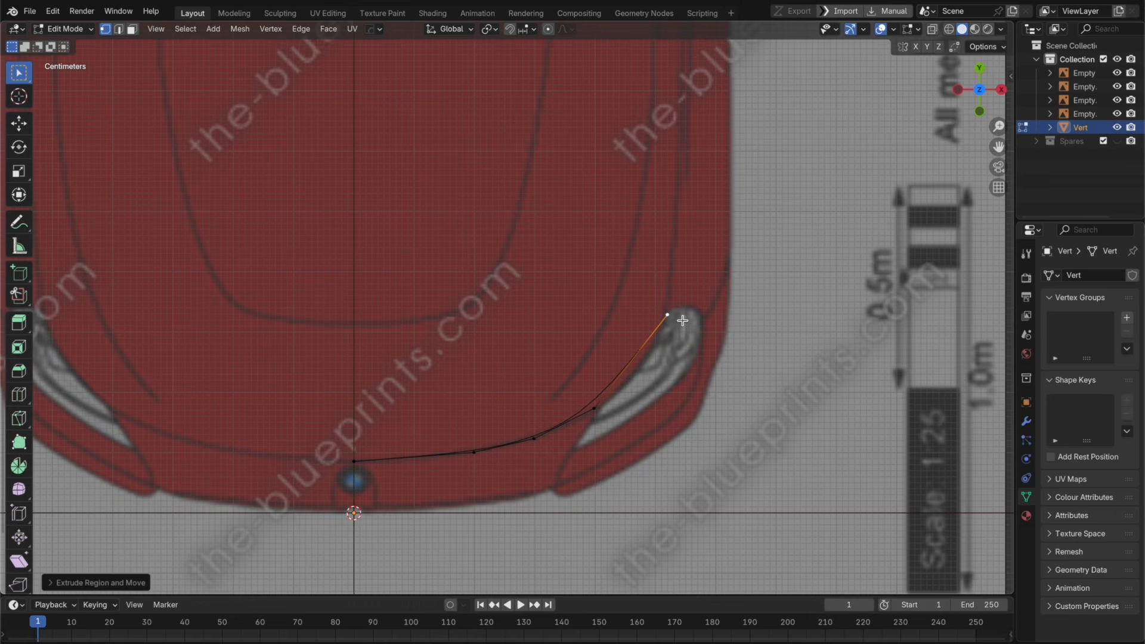
scroll(683, 320, "up", 5)
key("e")
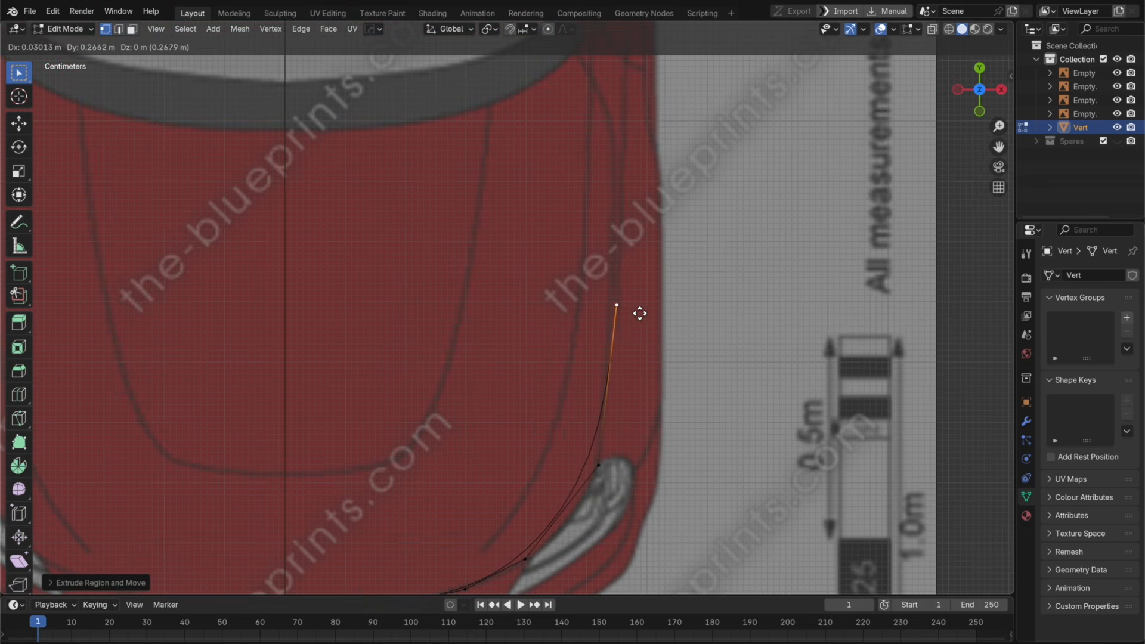
left_click(634, 298)
Step: Extrude three more vertices in the top view along the bonnet's side and inward to the lower corner of the windscreen
key("e")
left_click(662, 277)
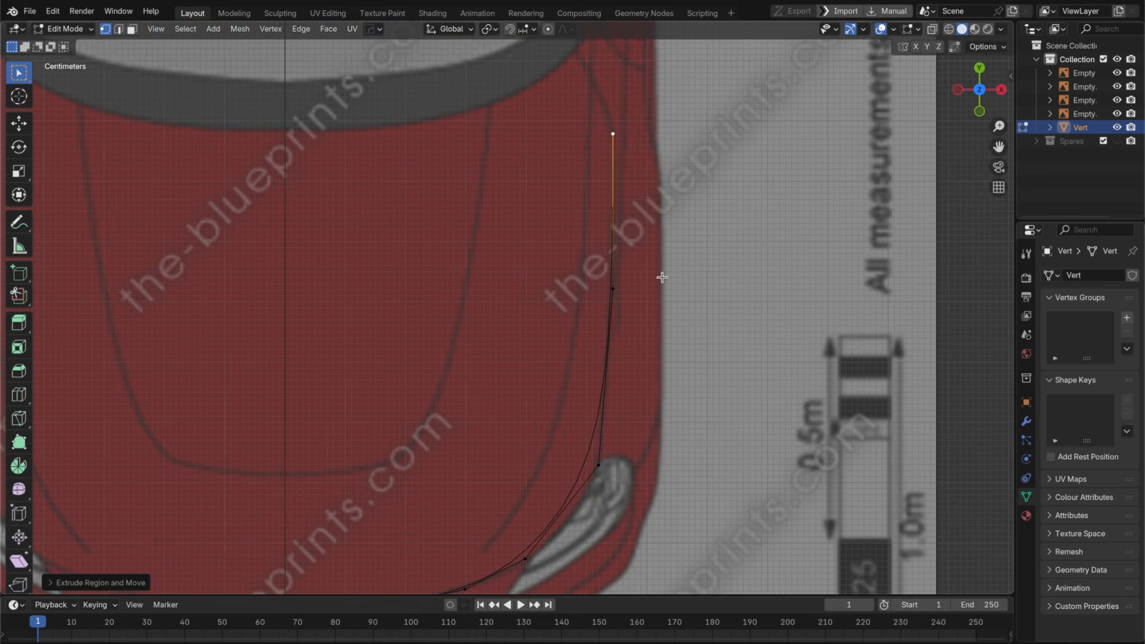
key("e")
left_click(652, 222)
middle_click_drag(649, 227, 631, 361, "shift")
key("e")
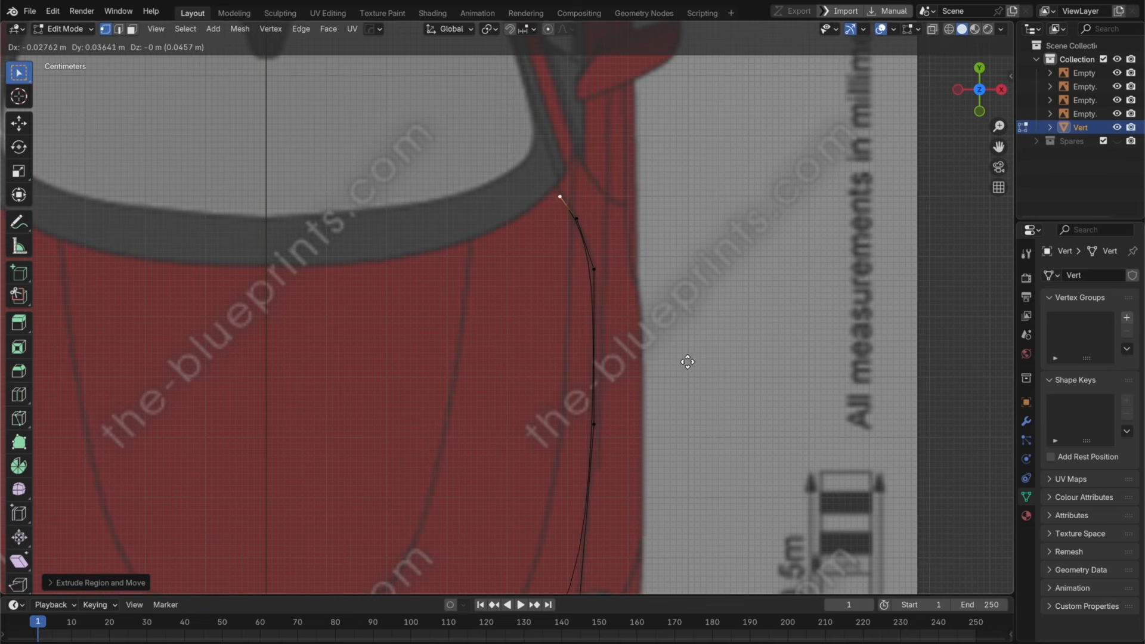
left_click(679, 352)
left_click_drag(1002, 90, 1001, 91)
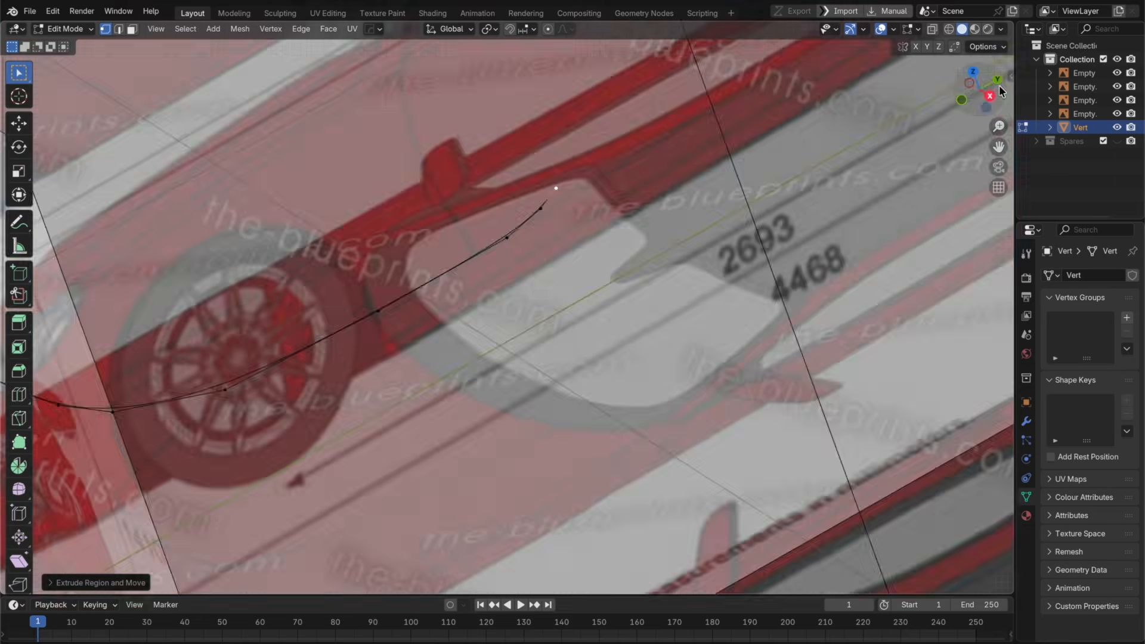
Step: Raise the outline vertices behind the headlight along Z in the side view, setting the first of them at the headlight's rear upper corner
middle_click_drag(488, 231, 695, 334, "shift")
left_click_drag(849, 412, 312, 224)
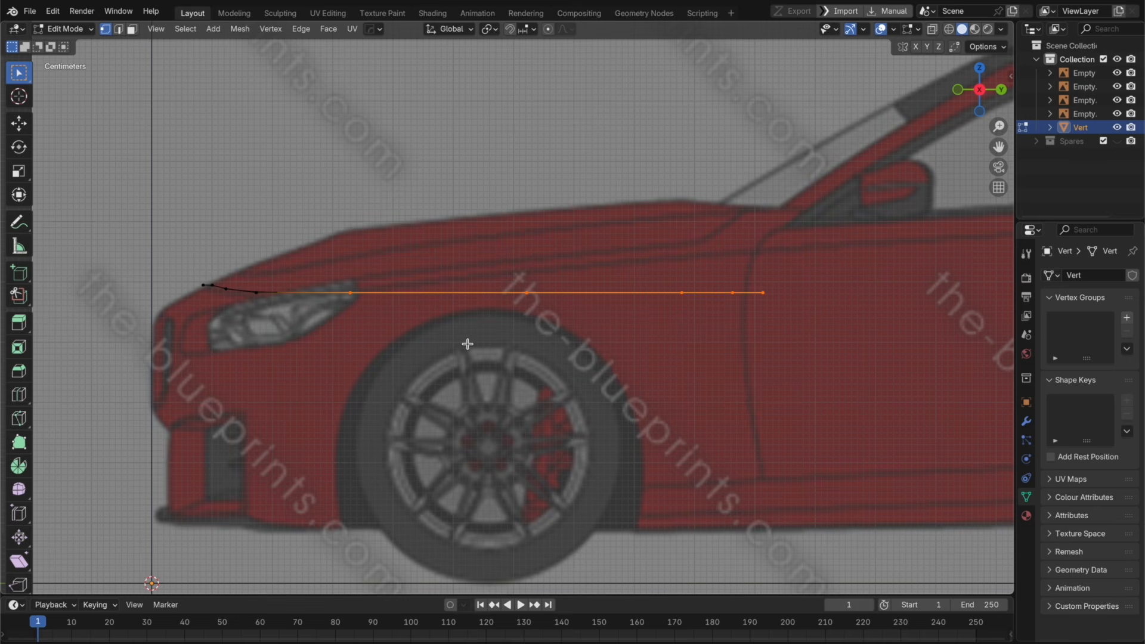
key("g")
key("z")
left_click(797, 322)
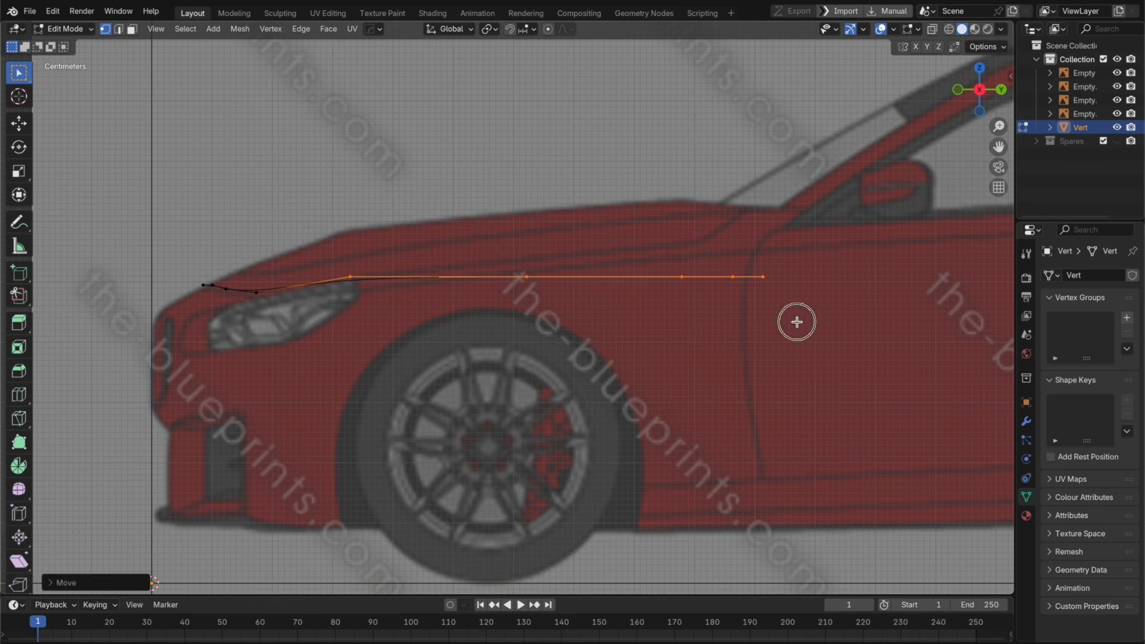
Step: Raise the outline vertices from above the front wheel back to the windscreen along Z to follow the bonnet's side line
left_click_drag(796, 322, 443, 217)
key("h")
key("super+z")
key("g")
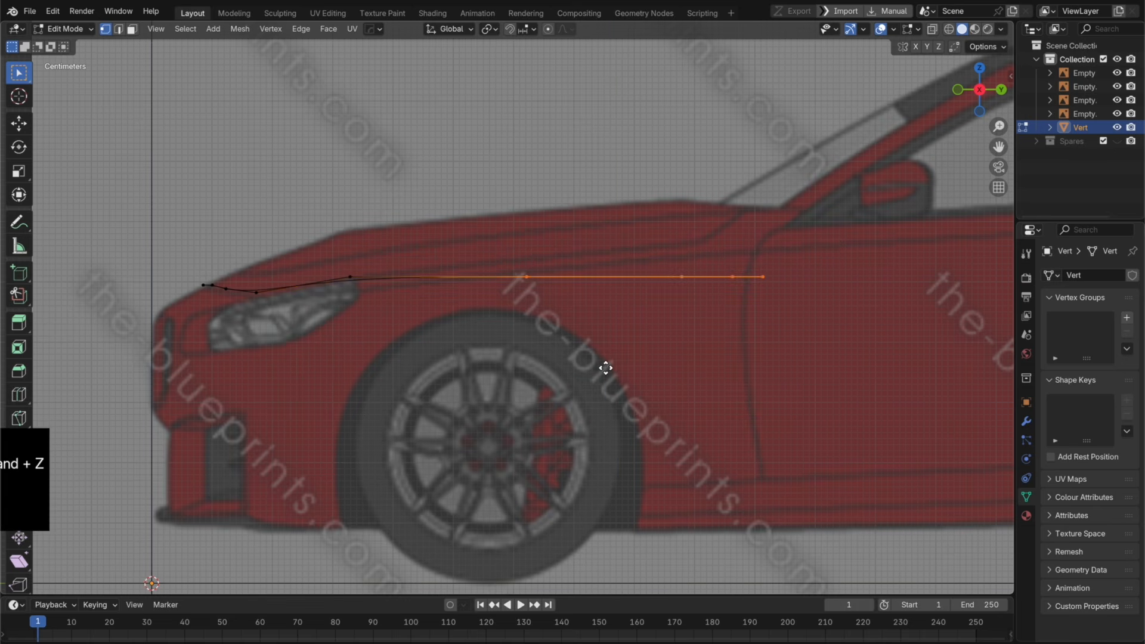
key("z")
left_click(611, 348)
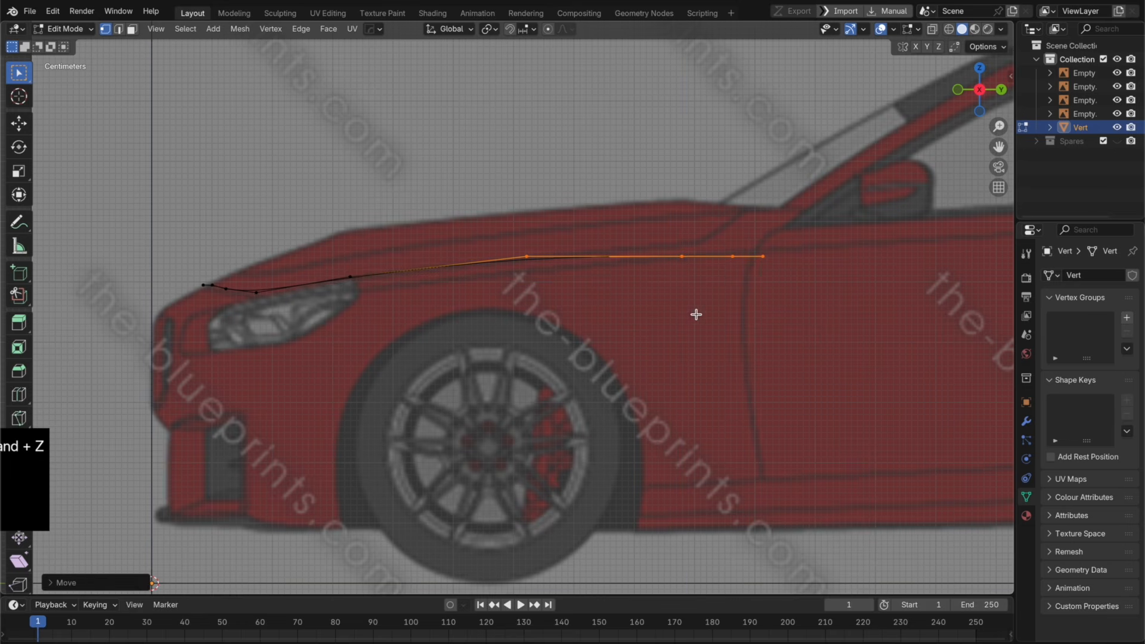
Step: Raise the last three outline vertices along Z in the side view to continue the bonnet's side line
left_click(756, 265)
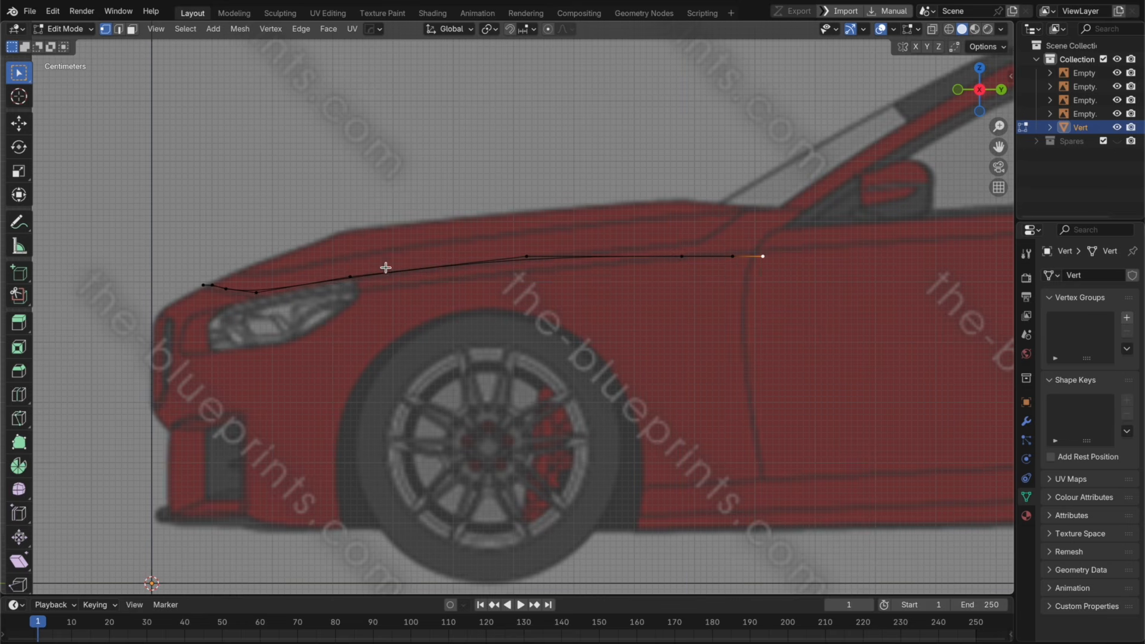
left_click_drag(798, 282, 672, 266)
right_click(672, 266)
key("g")
key("z")
left_click(759, 327)
Step: Raise the last two outline vertices about 0.054 m along Z to the base of the windscreen
left_click_drag(801, 306, 710, 201)
key("g")
key("z")
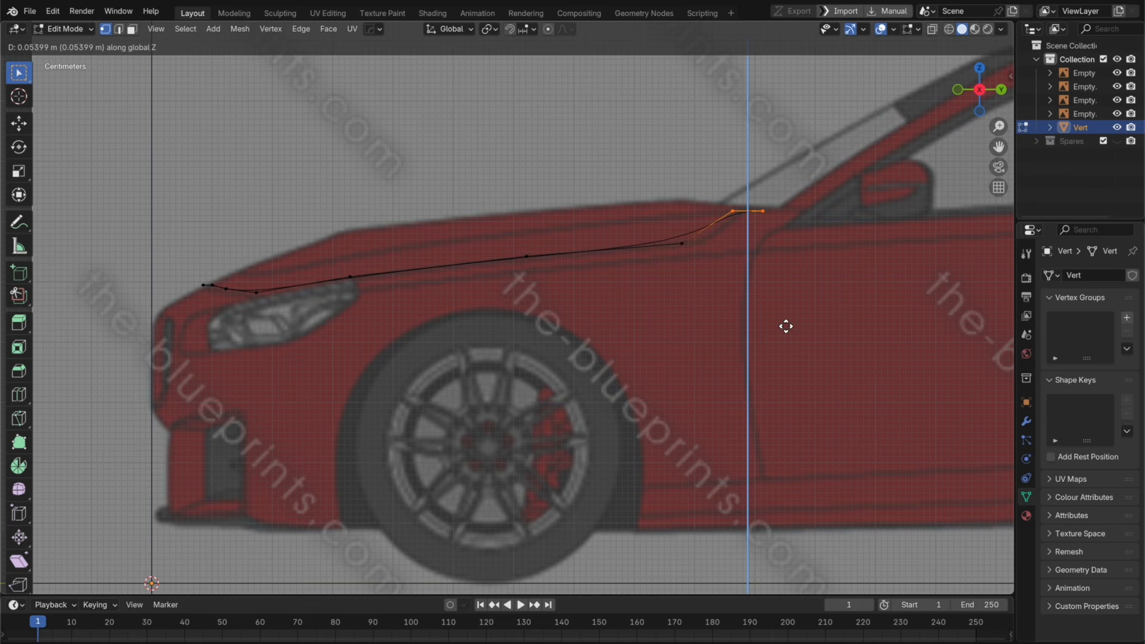
left_click(786, 326)
Step: Add a loop cut on the rising edge before the windscreen and move its vertex rearward along Y to match the curve
key("super+r")
left_click(713, 233)
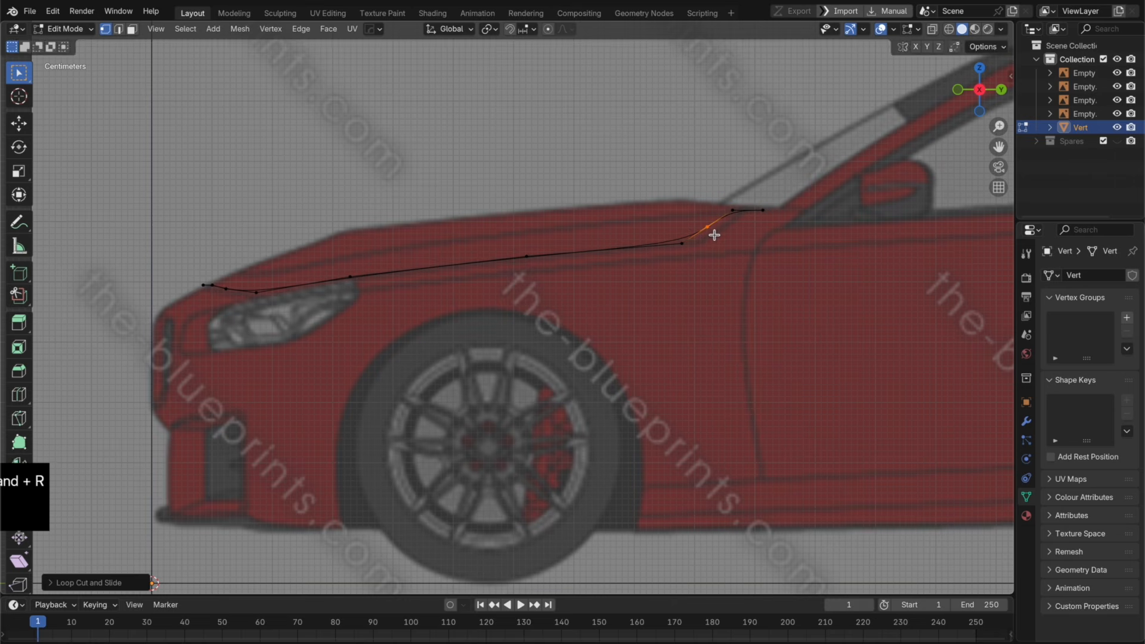
key("g")
key("y")
left_click(766, 239)
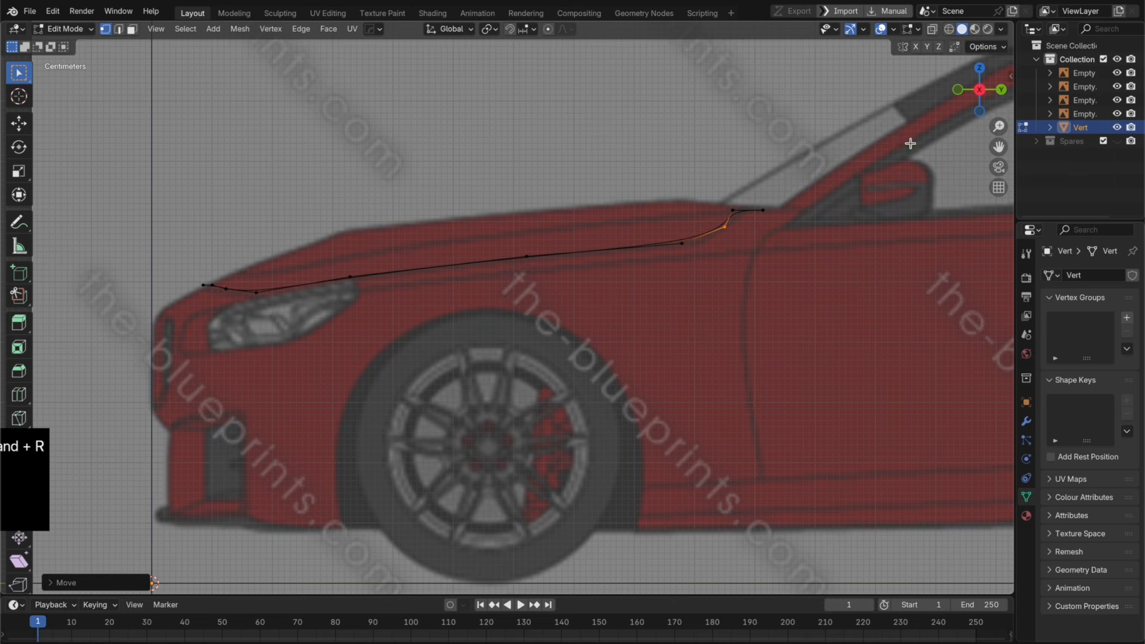
Step: Move the second-to-last outline vertex rearward by about 0.01 m along Y in the side view
left_click(981, 61)
left_click(715, 219)
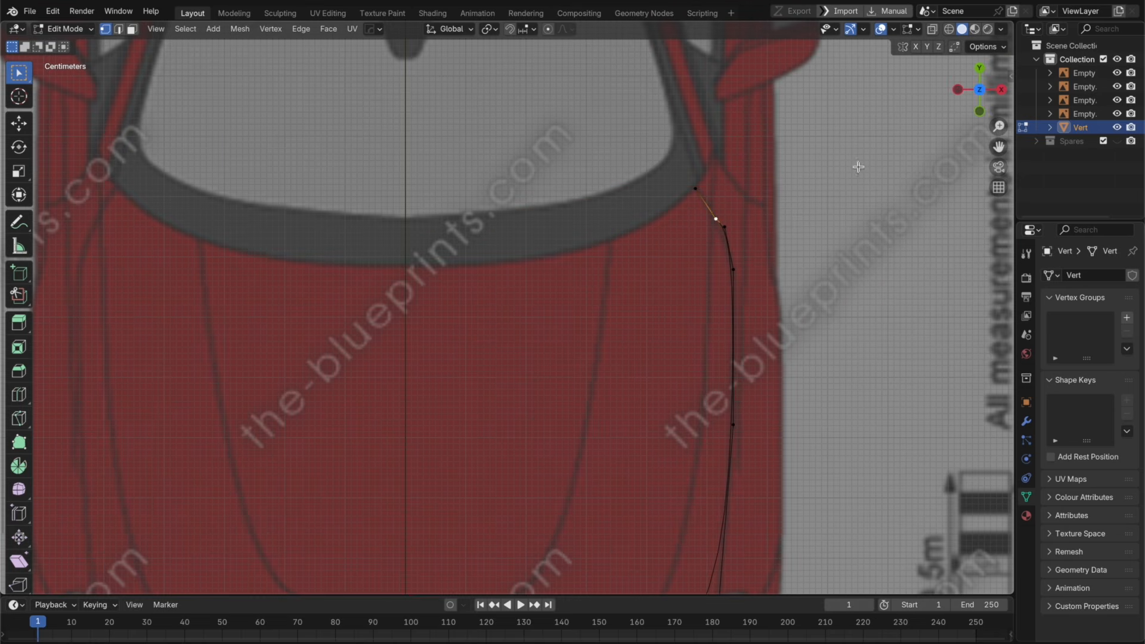
left_click(1000, 90)
key("g")
key("y")
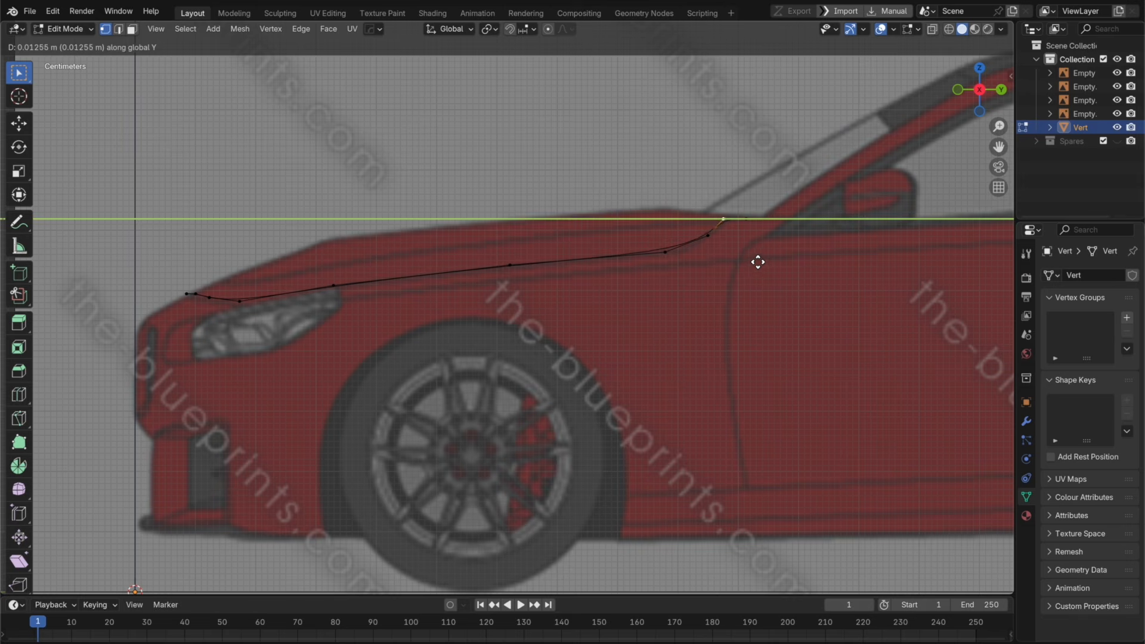
left_click(759, 258)
Step: Examine the smoothed bonnet outline against the side and top blueprints in Object Mode
key("Tab")
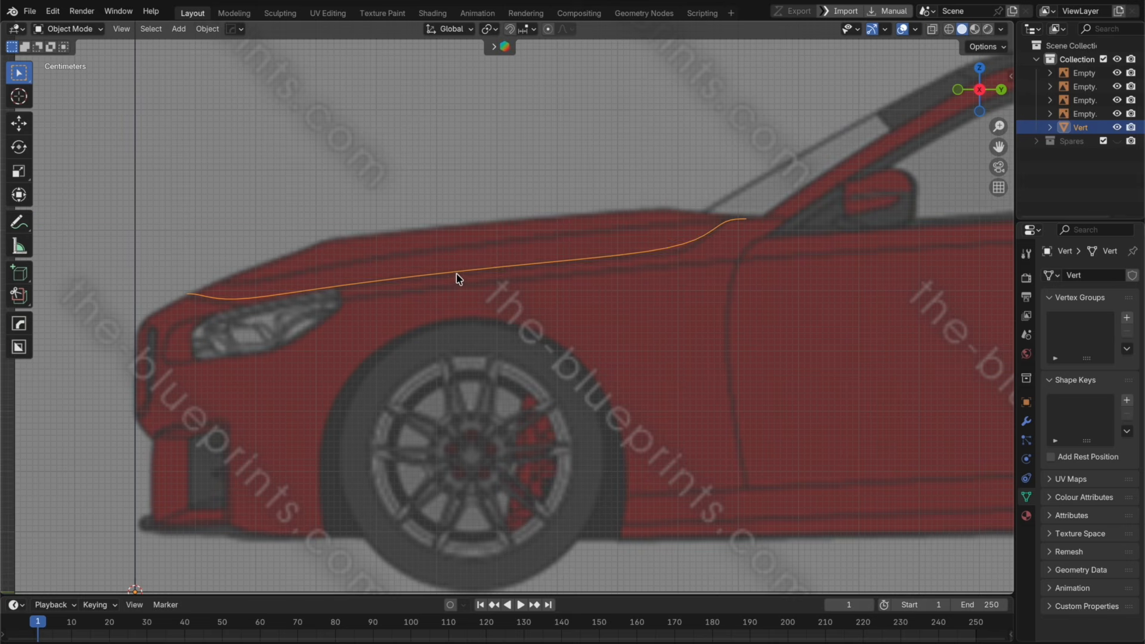
scroll(469, 305, "down", 2)
middle_click_drag(462, 347, 520, 335, "shift")
scroll(520, 335, "up", 2)
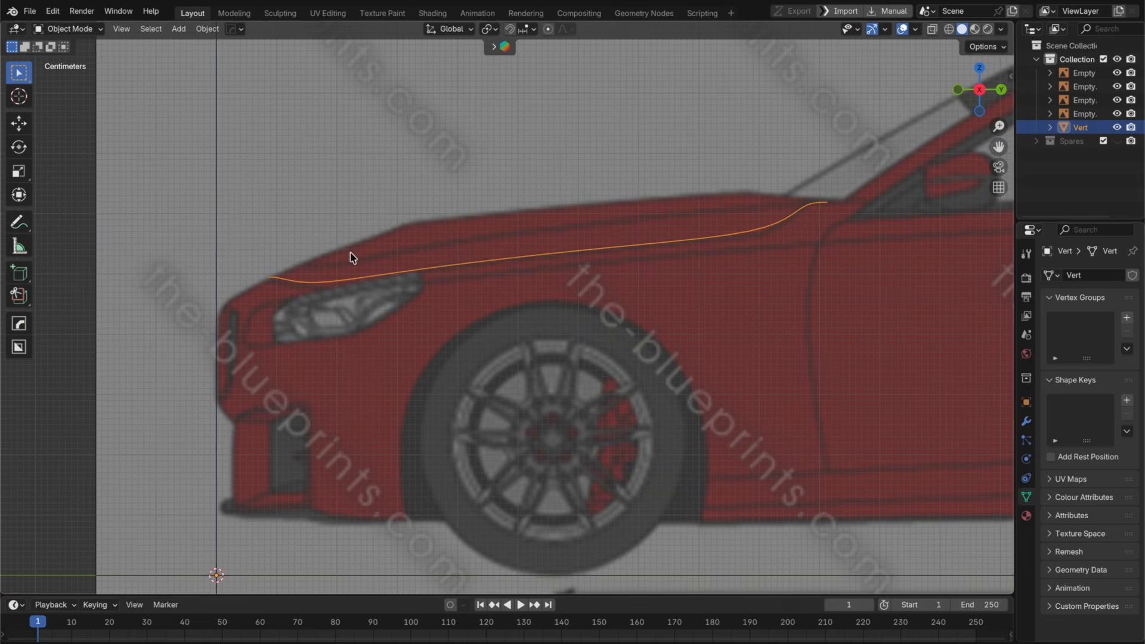
left_click(979, 68)
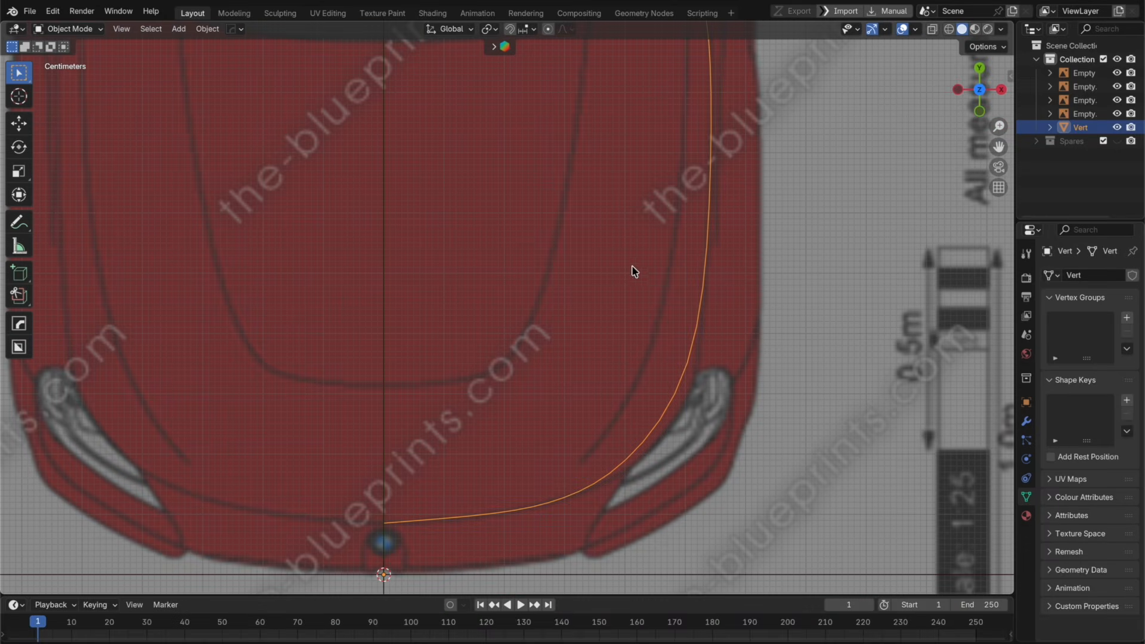
left_click(1001, 89)
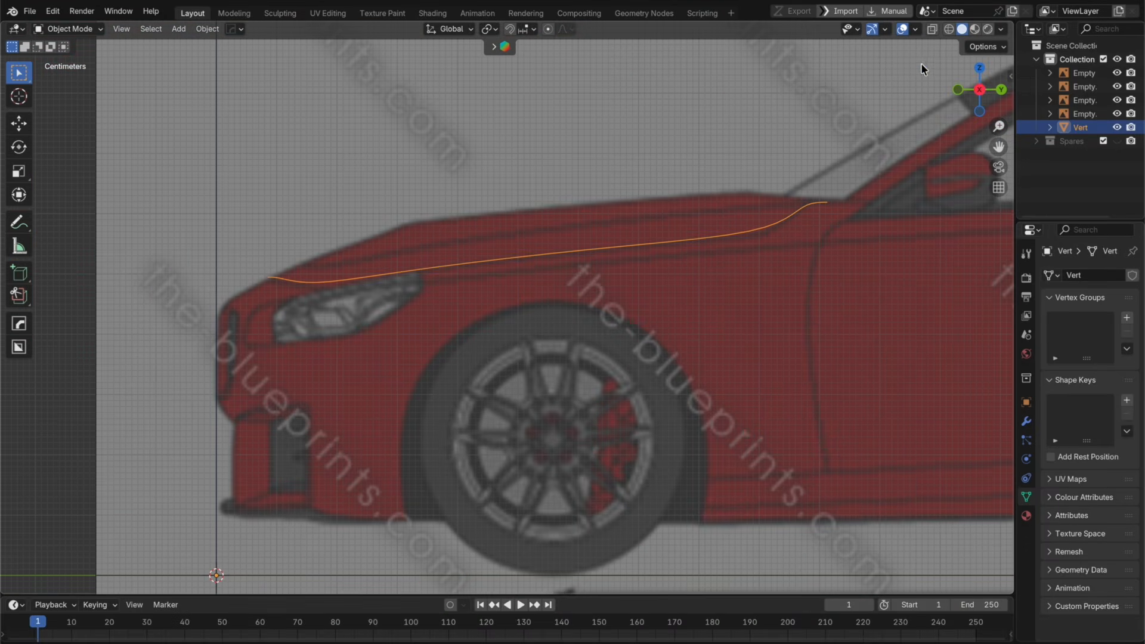
left_click(979, 69)
scroll(698, 296, "up", 1)
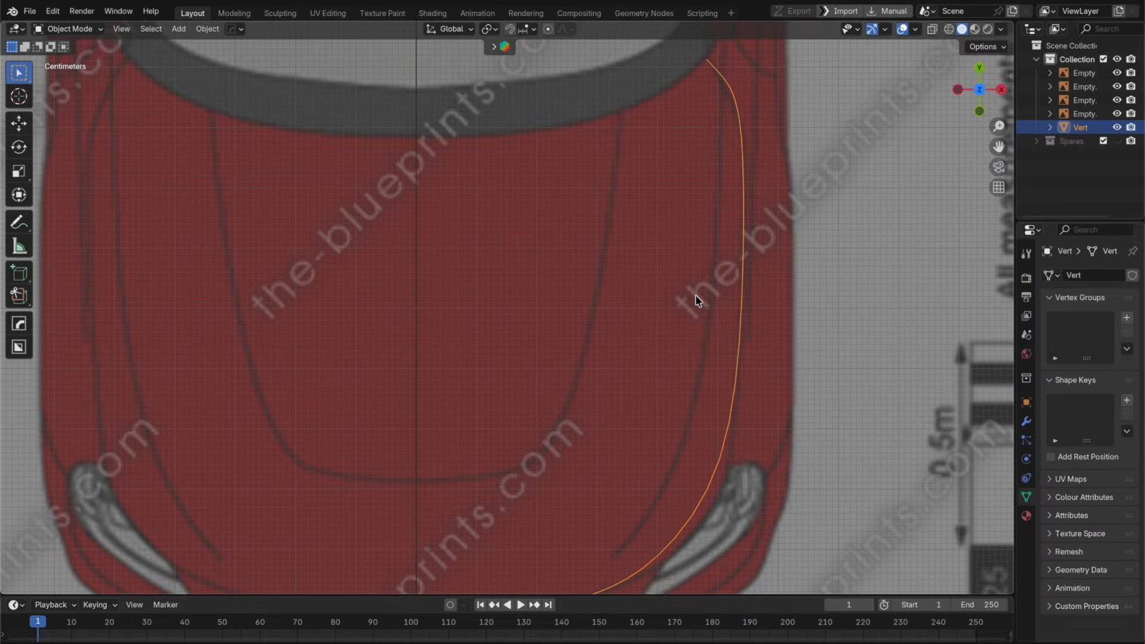
Step: Move the second-to-last vertex about 0.008 m inward along X and slightly rearward along Y in the top view
key("Tab")
scroll(685, 304, "down", 2)
scroll(676, 200, "up", 2)
scroll(662, 145, "up", 3)
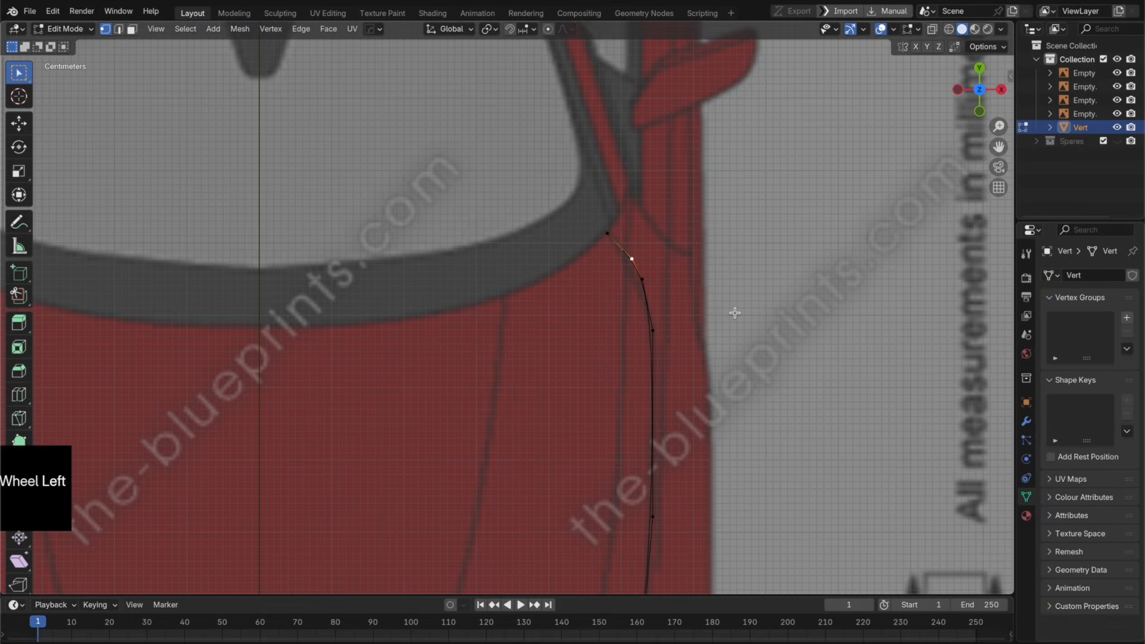
key("g")
key("x")
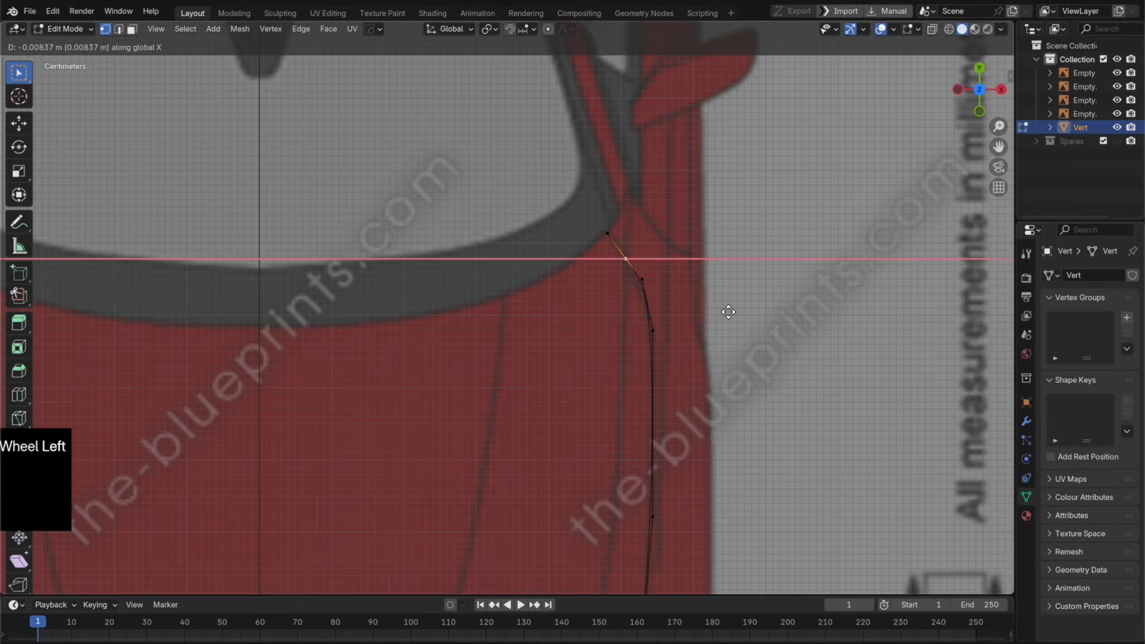
key("y")
left_click(727, 314)
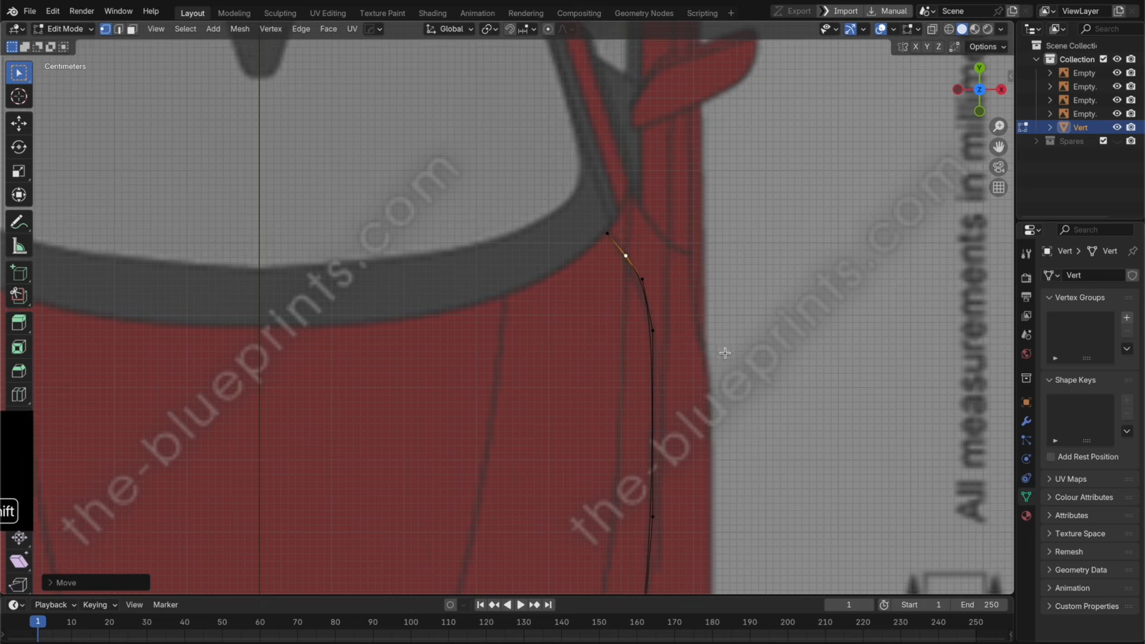
Step: Compare the bonnet outline's vertices with the side, top and front blueprints
middle_click_drag(724, 353, 756, 241, "shift")
left_click(693, 228)
left_click(1001, 90)
left_click_drag(997, 146, 917, 51)
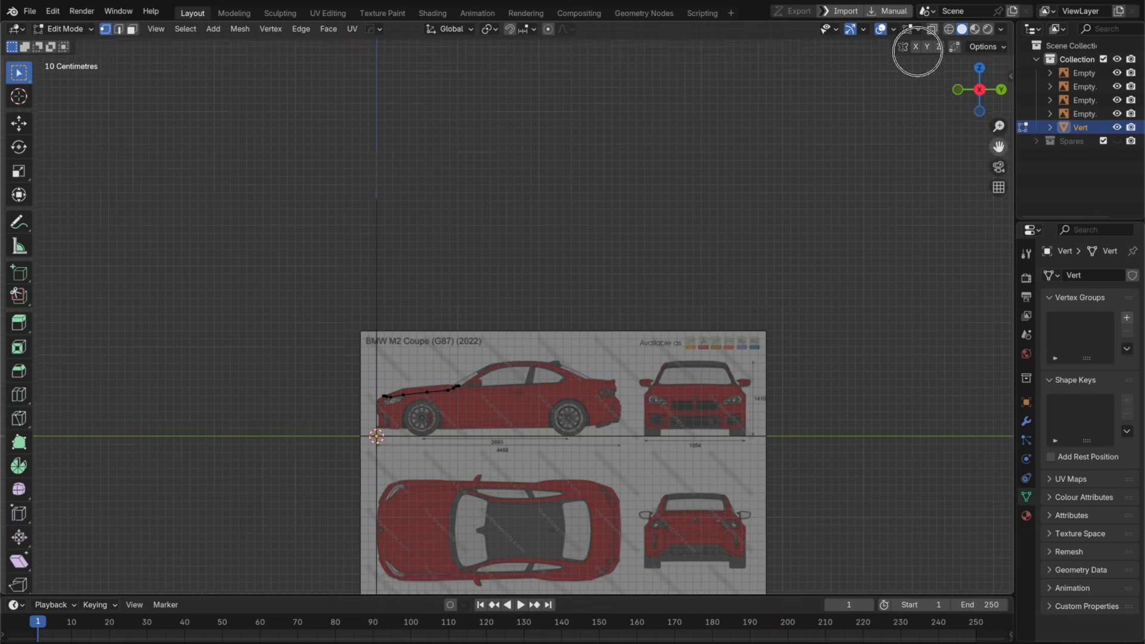
scroll(540, 365, "up", 5)
left_click_drag(999, 146, 391, 89)
scroll(417, 345, "up", 6)
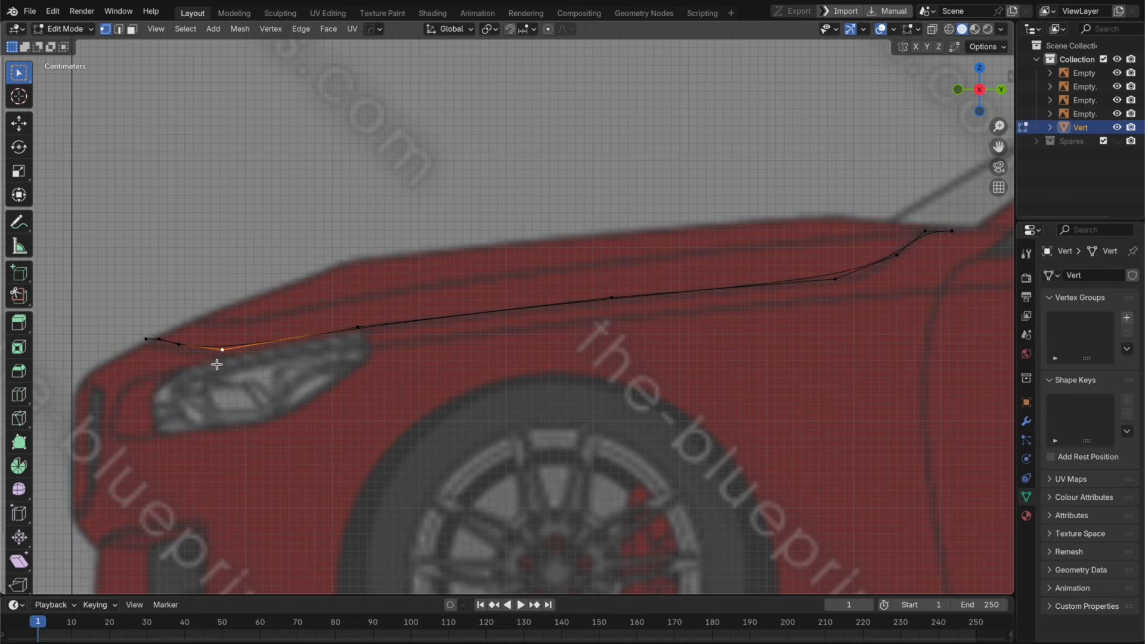
left_click(197, 356)
key("ctrl+l")
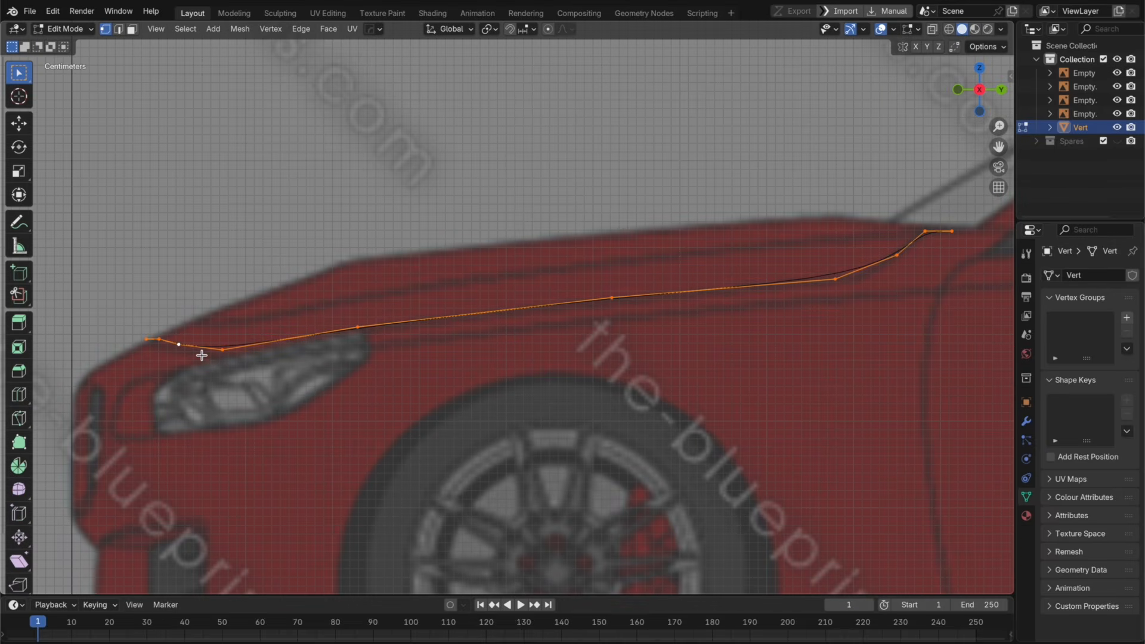
left_click(978, 67)
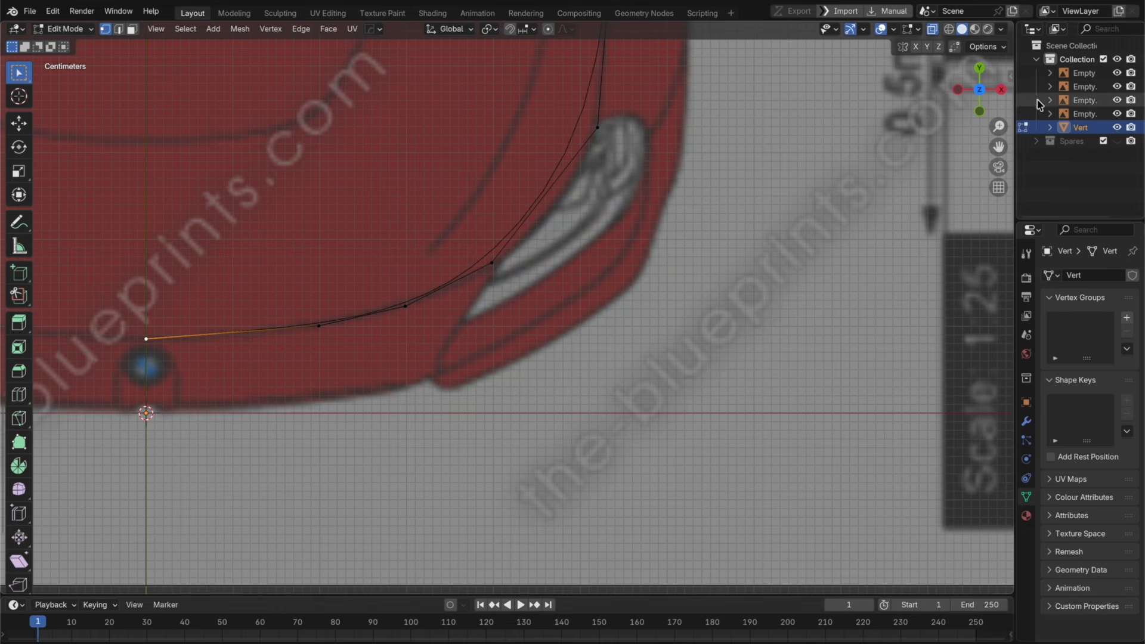
left_click(1001, 90)
middle_click_drag(127, 408, 305, 402, "shift")
left_click_drag(256, 293, 378, 358)
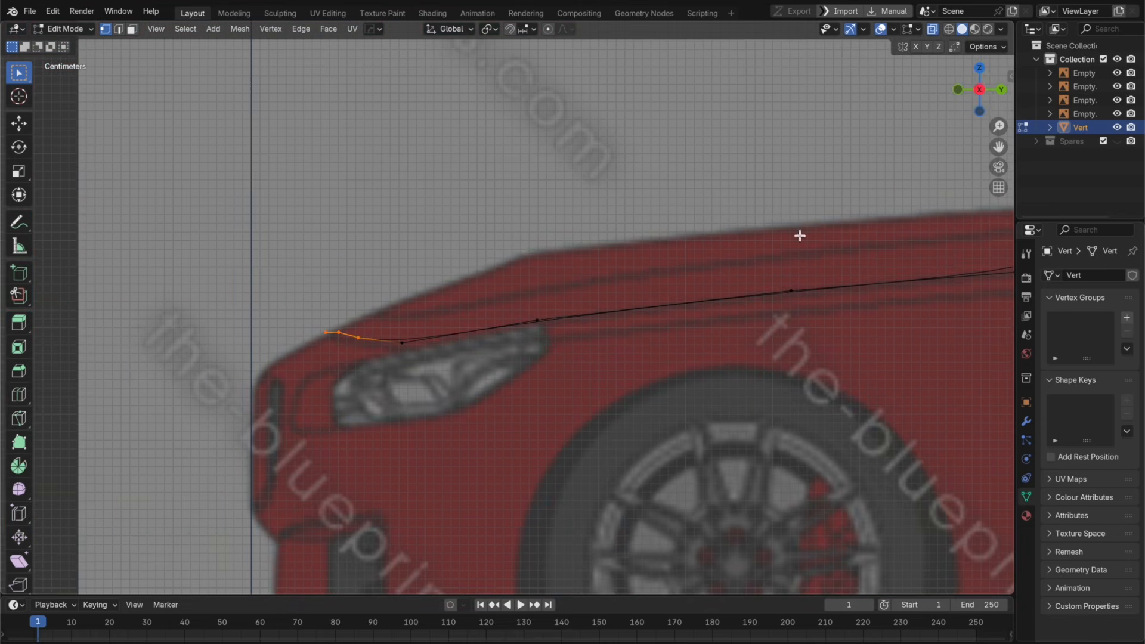
left_click(958, 90)
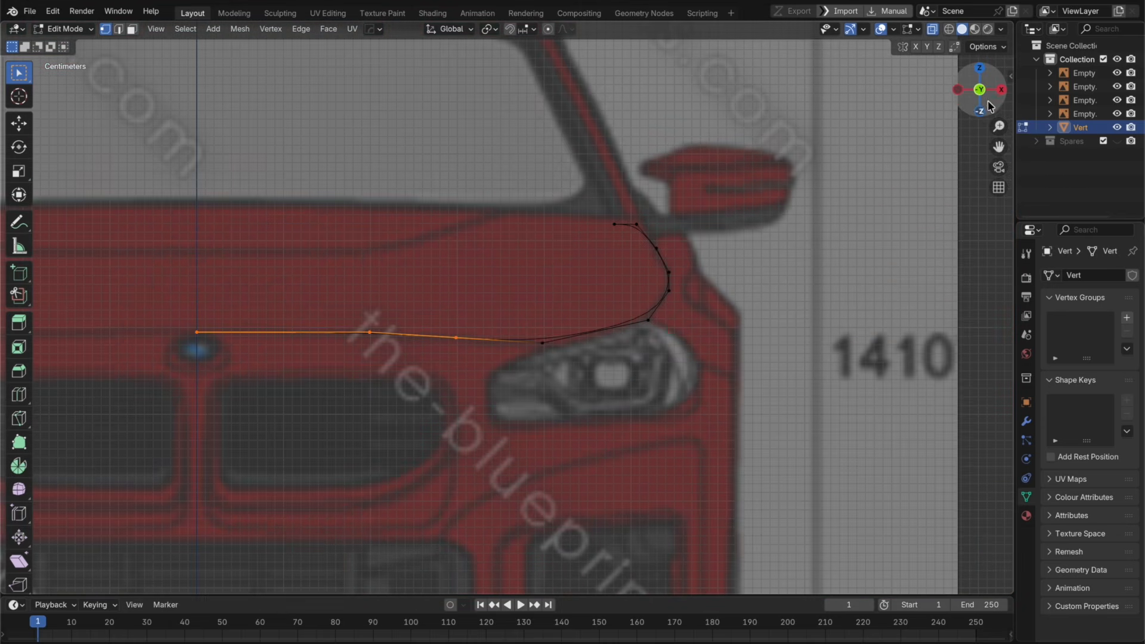
scroll(999, 126, "down", 4)
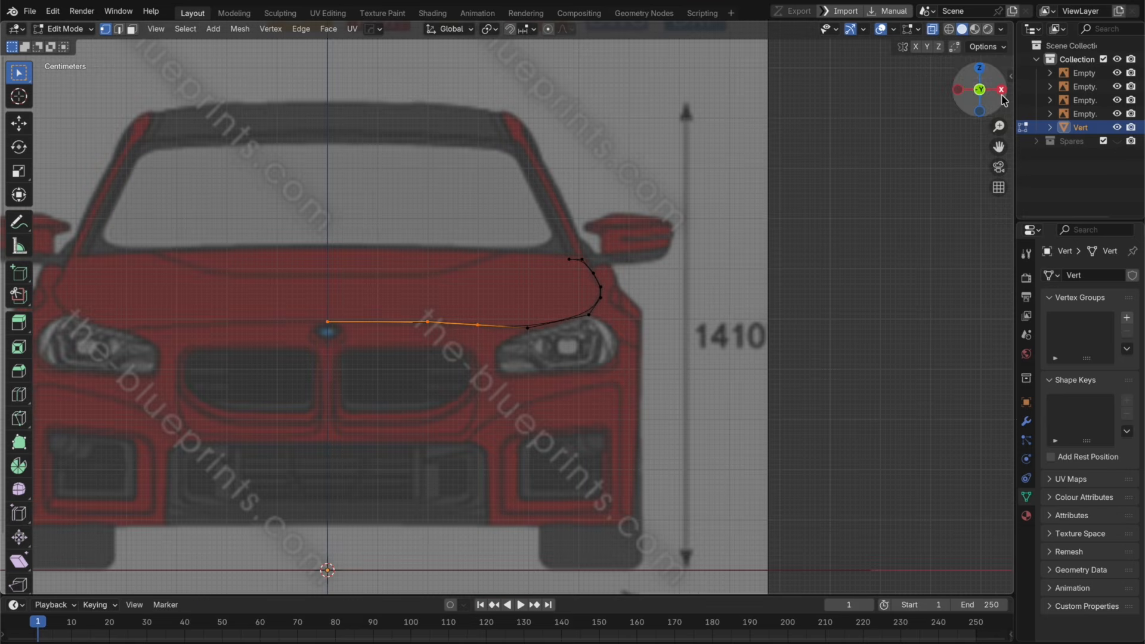
left_click(1001, 89)
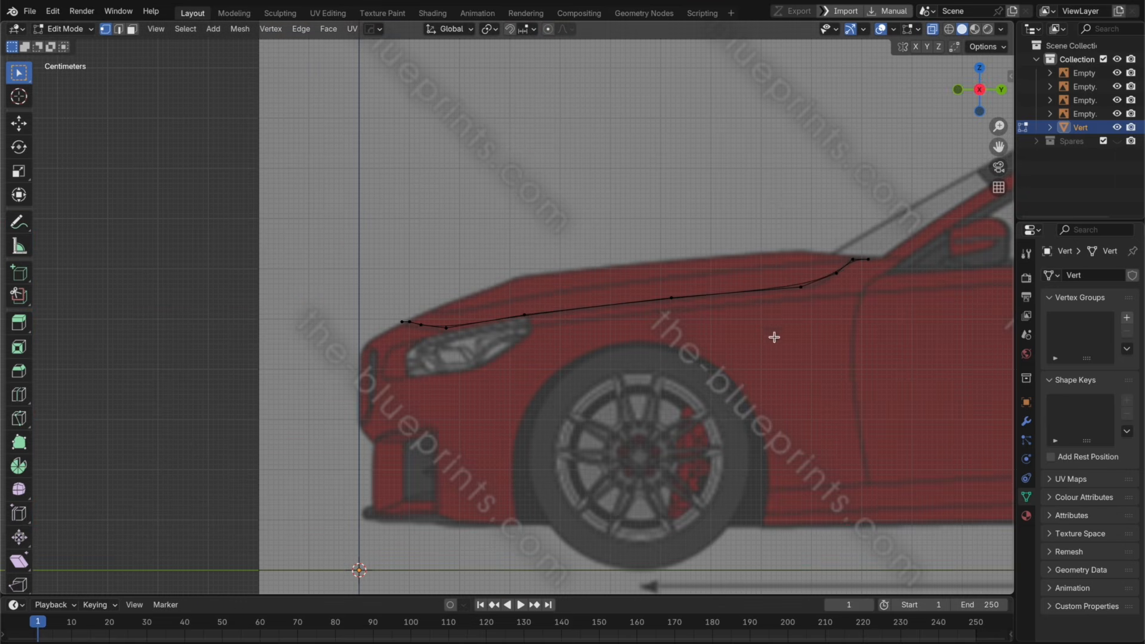
Step: Move the side-view blueprint image upward by about 0.005 m along Z to align it with the bonnet outline
middle_click_drag(638, 377, 526, 355, "shift")
scroll(526, 355, "up", 1)
key("Tab")
left_click(524, 355)
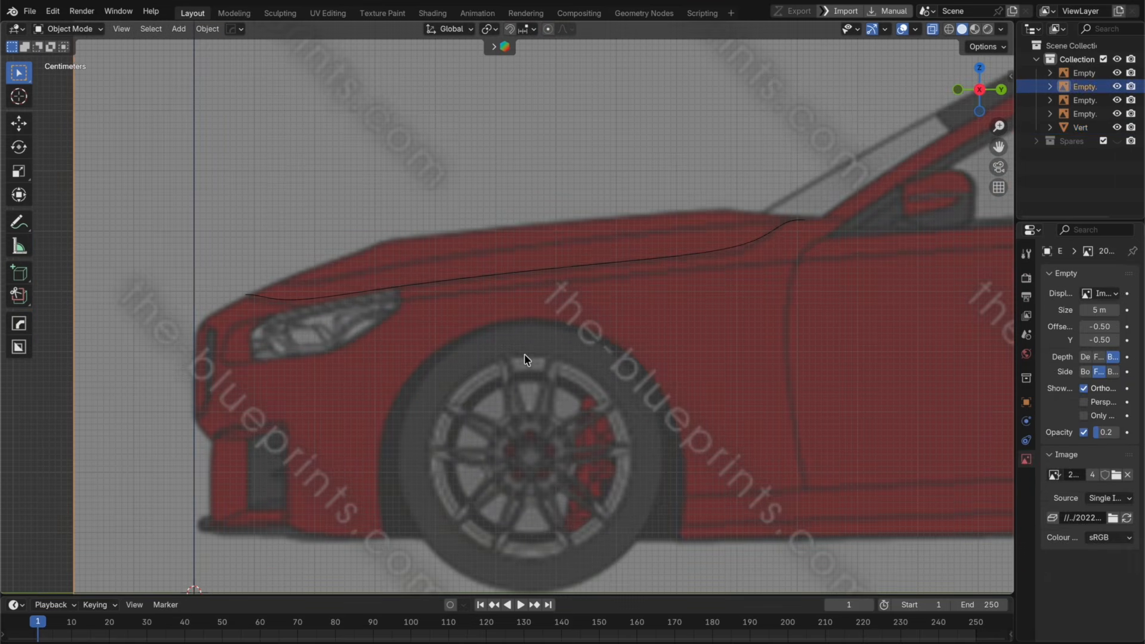
key("g")
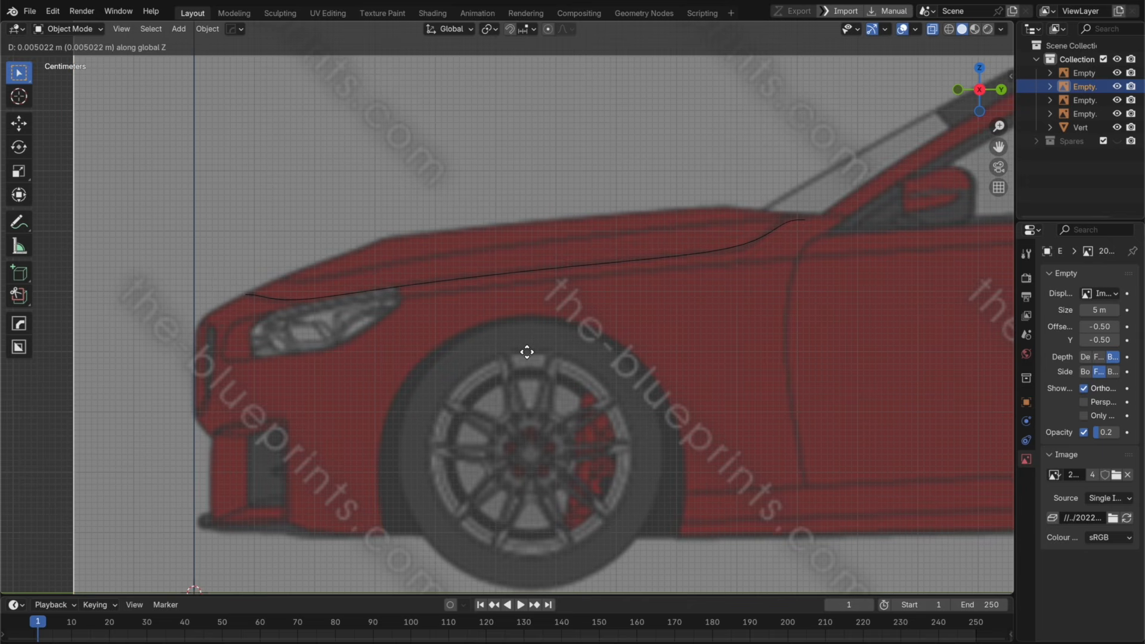
left_click(526, 353)
Step: Adjust the height of the outline's curve just before the windscreen by moving its vertex selection along Z in the side view
scroll(733, 286, "up", 3)
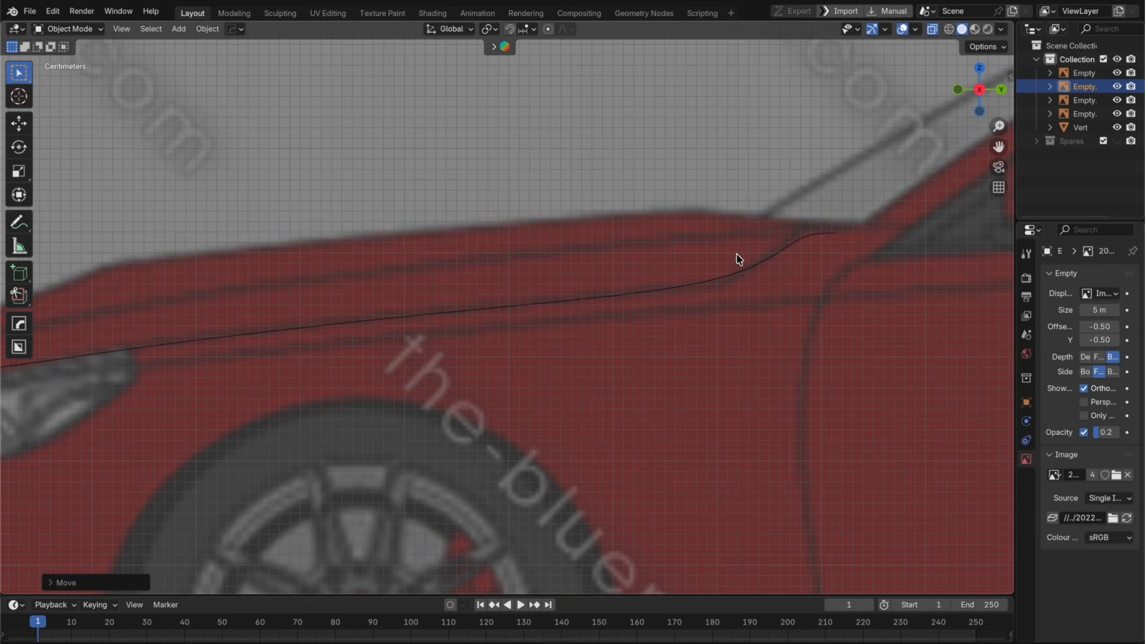
left_click(817, 239)
key("Tab")
left_click_drag(777, 276, 715, 234)
key("g")
key("z")
left_click(779, 294)
key("Tab")
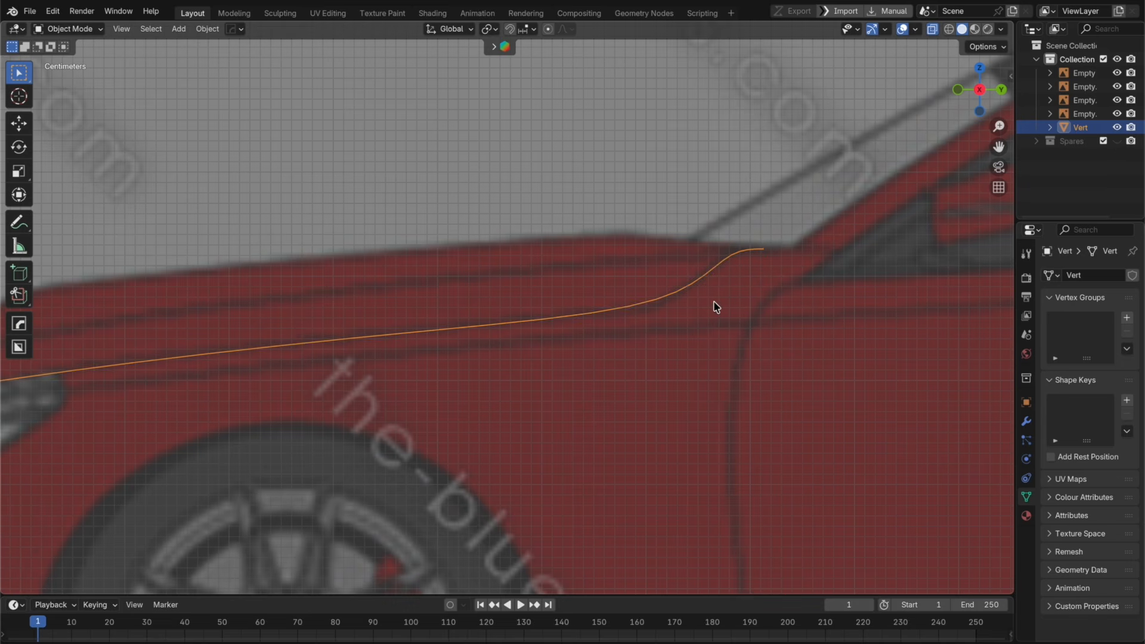
Step: Raise the bonnet outline's front centre vertex slightly along Z to meet the bonnet's front edge in the side view
scroll(713, 305, "down", 4)
scroll(262, 328, "up", 4)
middle_click_drag(305, 356, 347, 345, "shift")
key("Tab")
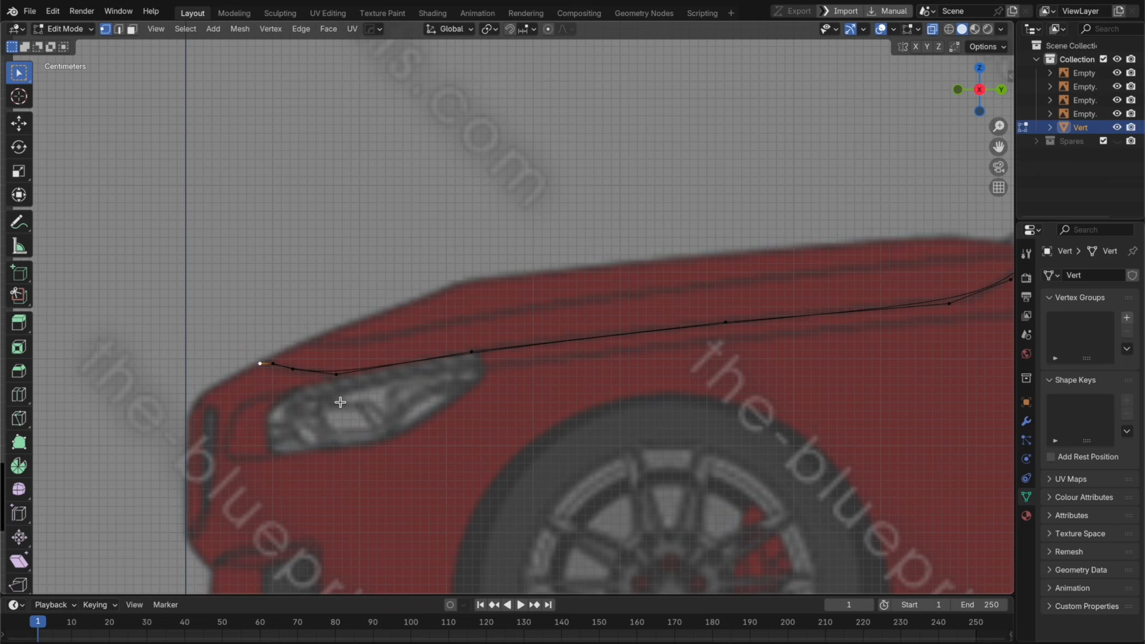
key("g")
key("z")
left_click(339, 400)
key("Tab")
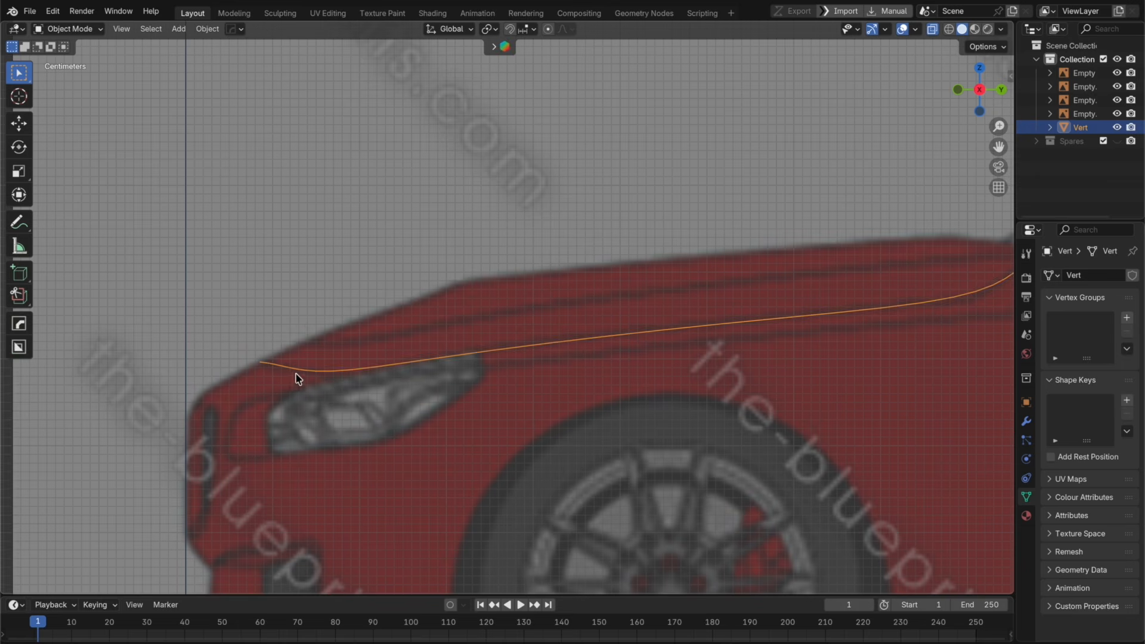
Step: Lower the vertex next to the front centre vertex by about 0.0009 m along Z and check the smoothed outline
key("Tab")
key("g")
key("z")
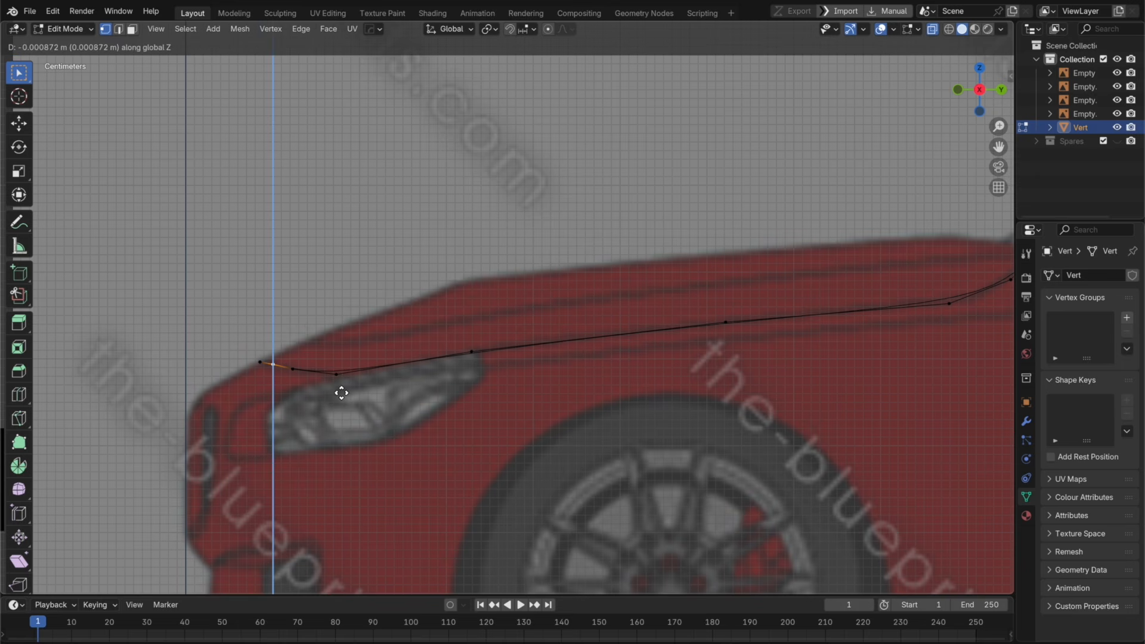
left_click(342, 392)
key("Tab")
key("Tab")
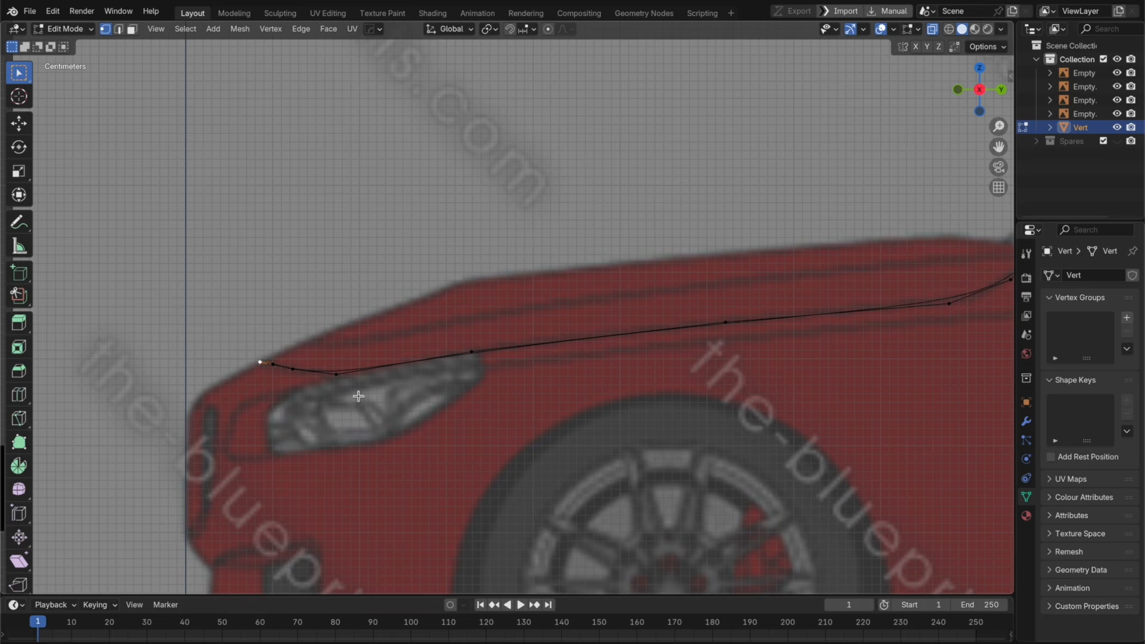
key("Tab")
left_click(958, 90)
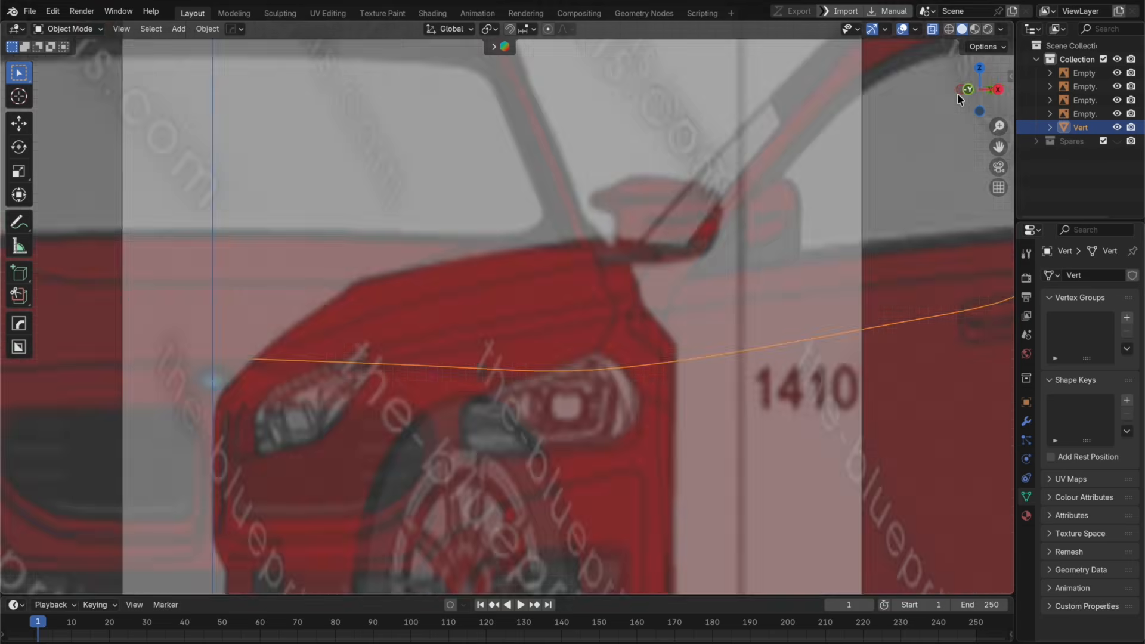
Step: Duplicate the whole bonnet outline and raise the copy along Z towards the upper bonnet line in the side view
key("Tab")
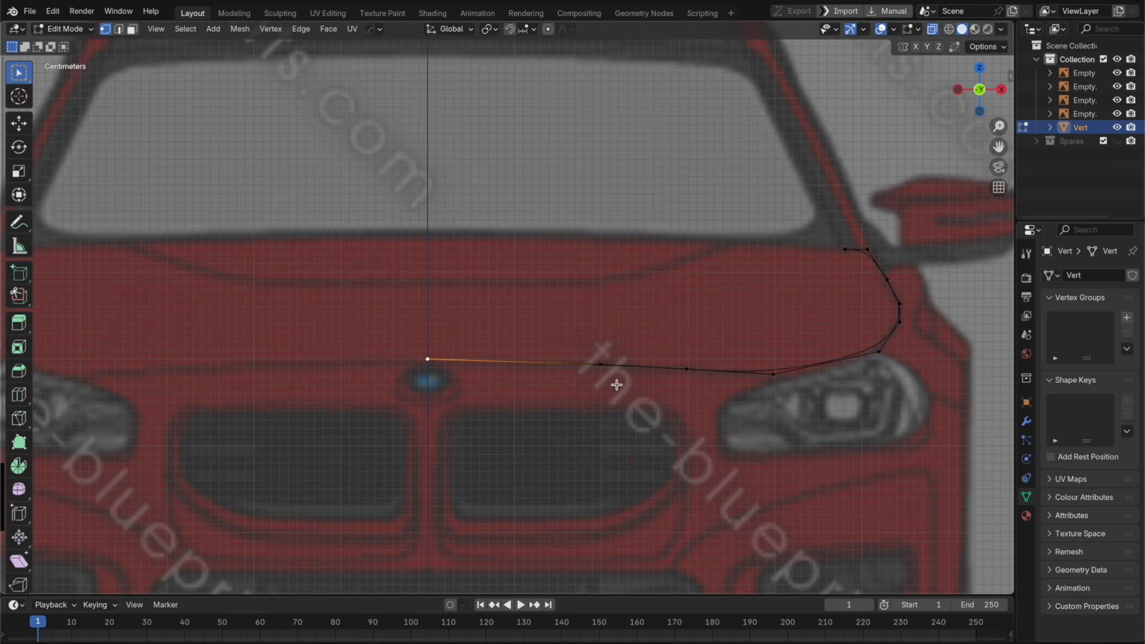
key("super+z")
key("super+z")
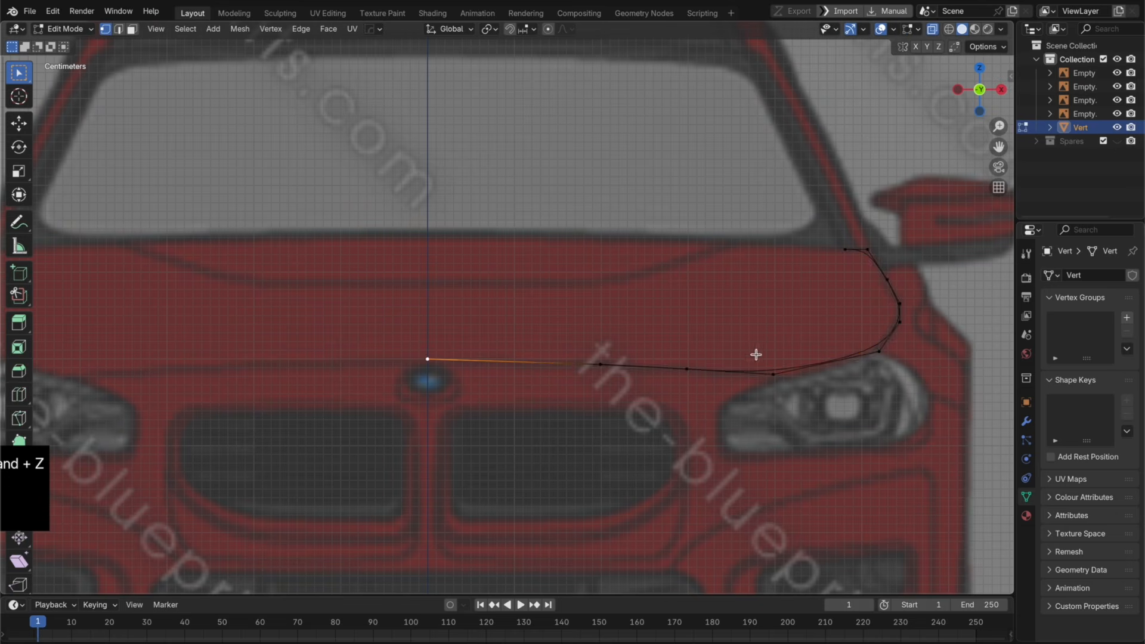
key("super+z")
left_click(1000, 90)
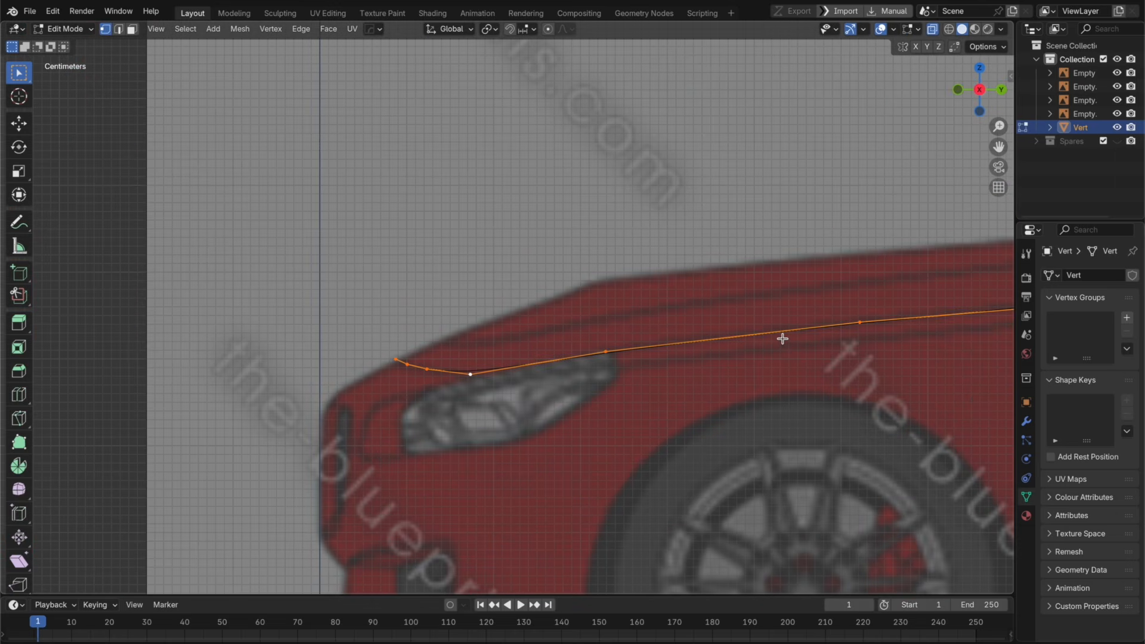
key("shift+d")
key("z")
left_click(762, 281)
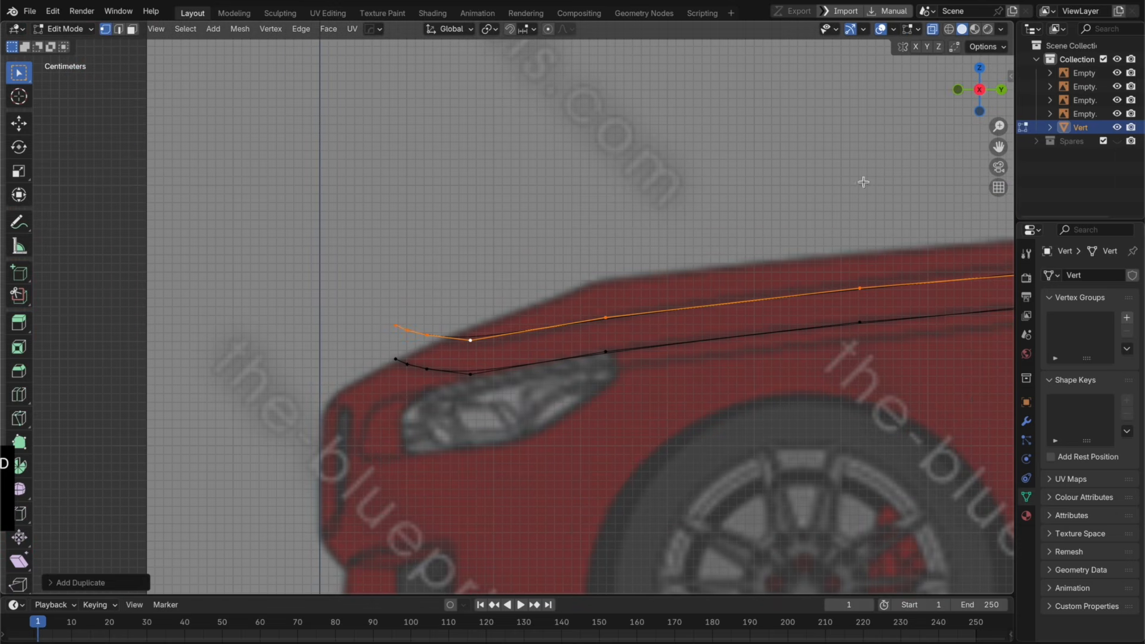
Step: Move the duplicated outline inward along X towards the bonnet's centre in the top view
left_click(984, 73)
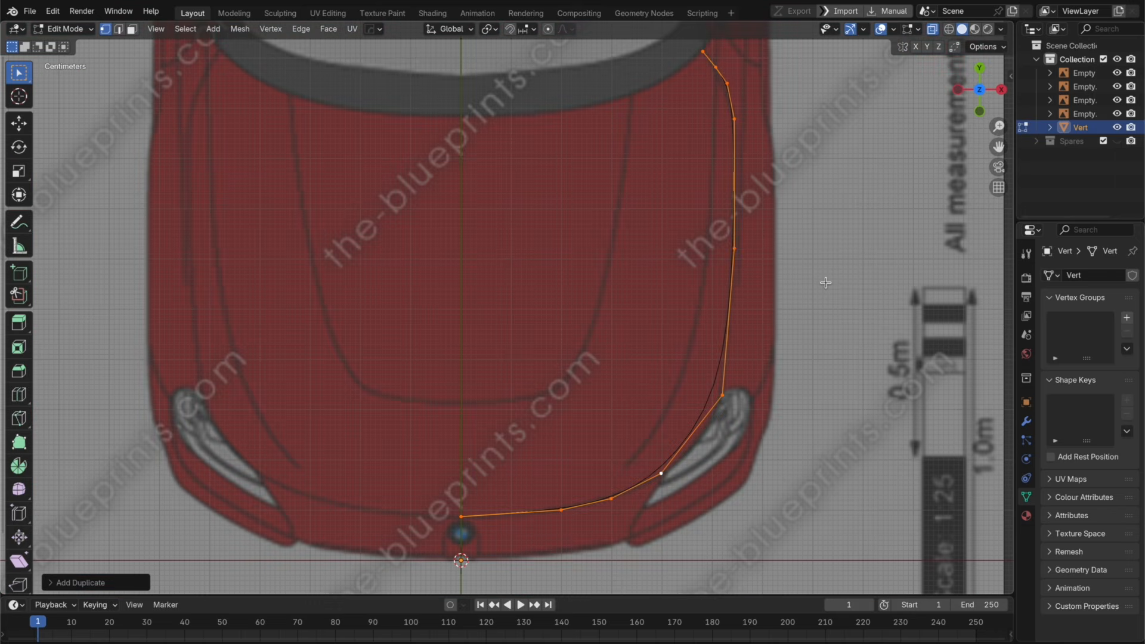
key("g")
key("x")
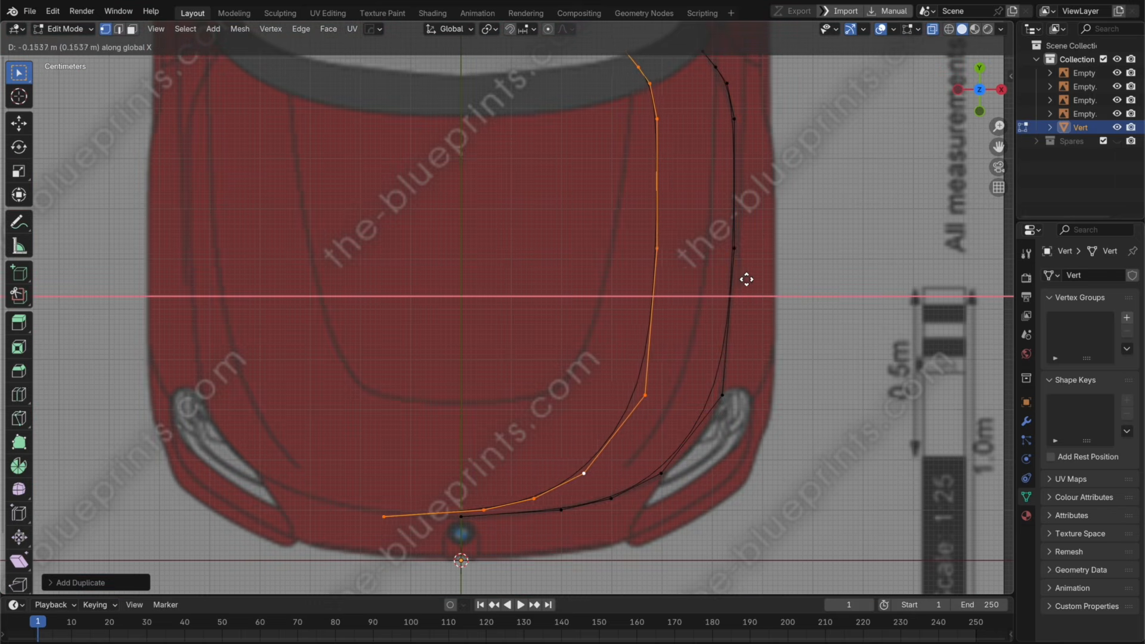
left_click(725, 275)
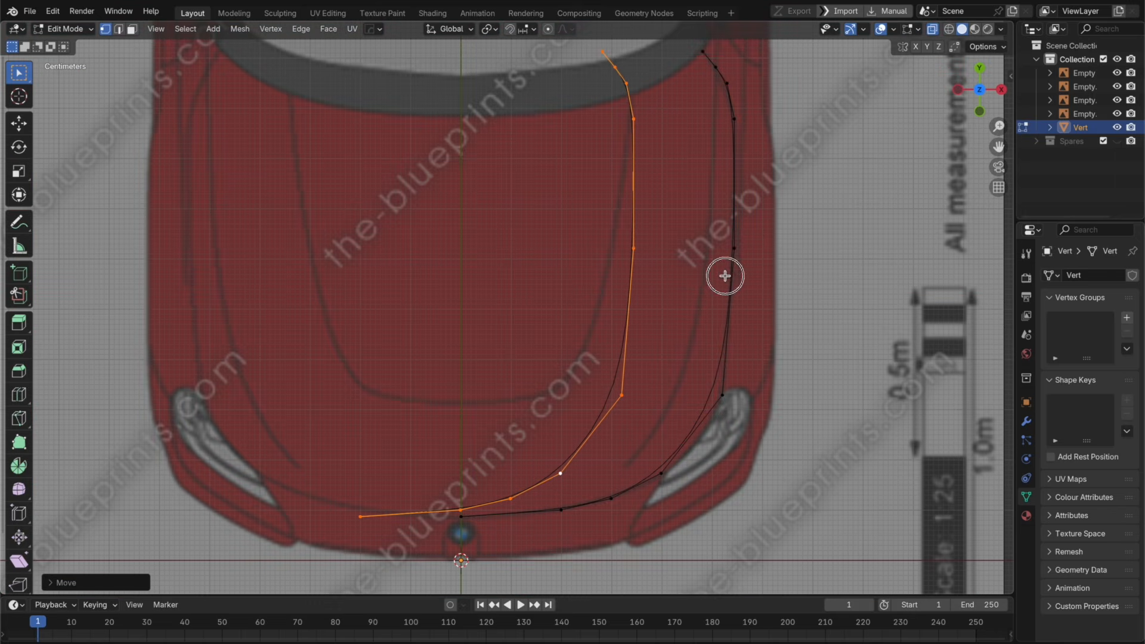
Step: Try to scale the duplicated outline along Y about its rear end vertex to shorten it
left_click(490, 29)
left_click(519, 120)
left_click(602, 52, "shift")
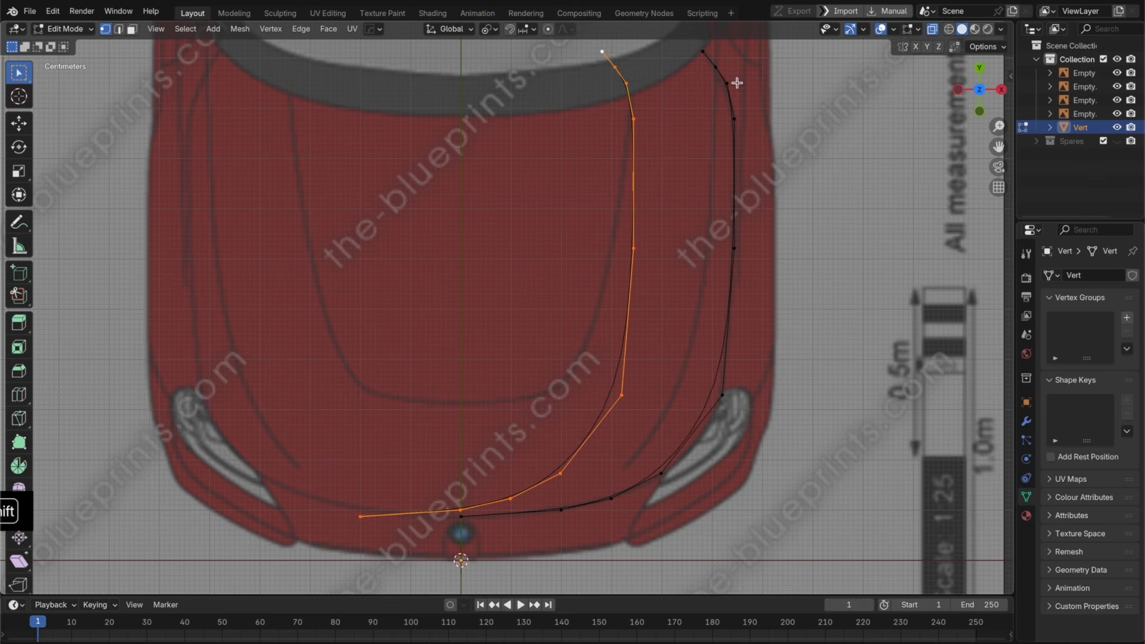
key("s")
key("y")
left_click(802, 110)
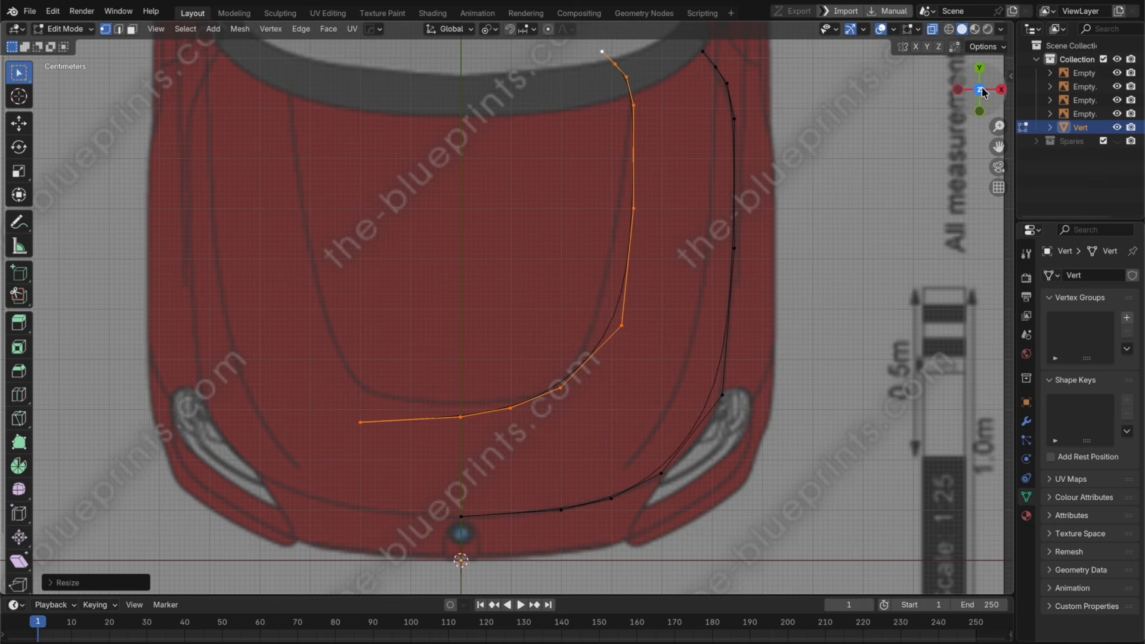
left_click(999, 91)
key("super+z")
Step: Raise the copy's middle vertex and the vertex behind it along Z to follow the bonnet crease in the side view
scroll(388, 224, "up", 5)
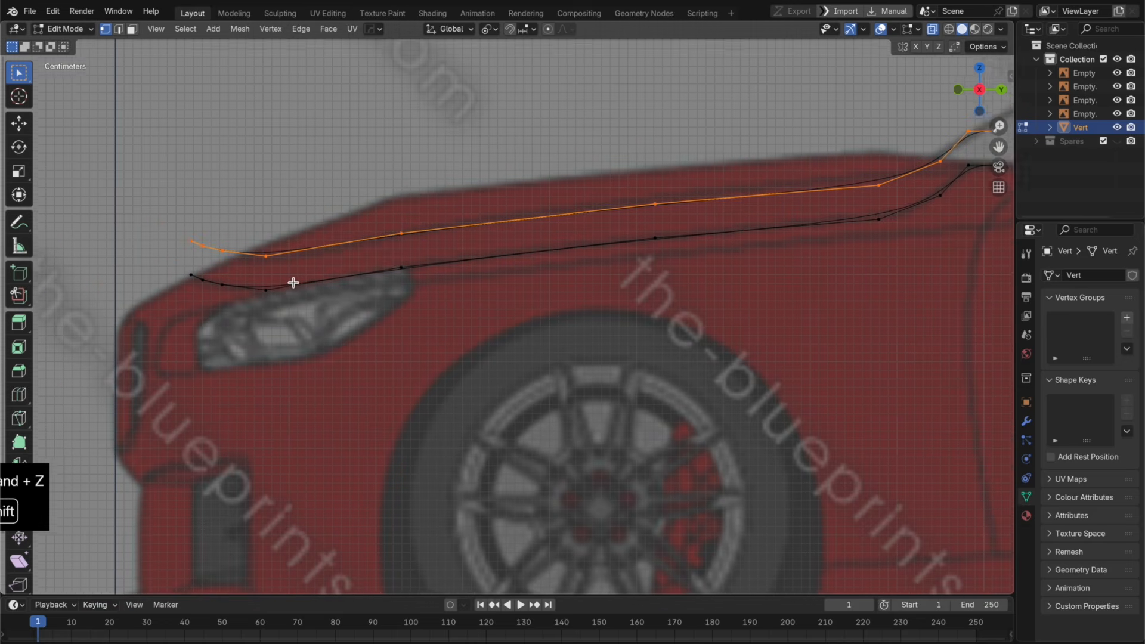
left_click(655, 208)
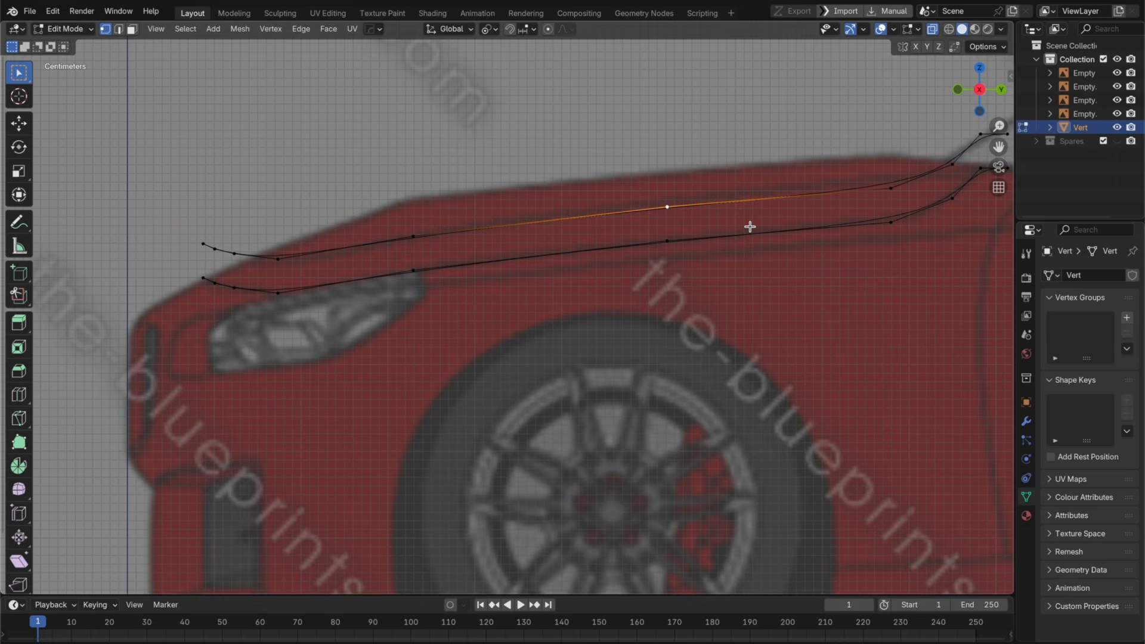
key("g")
key("z")
left_click(750, 223)
left_click(890, 184)
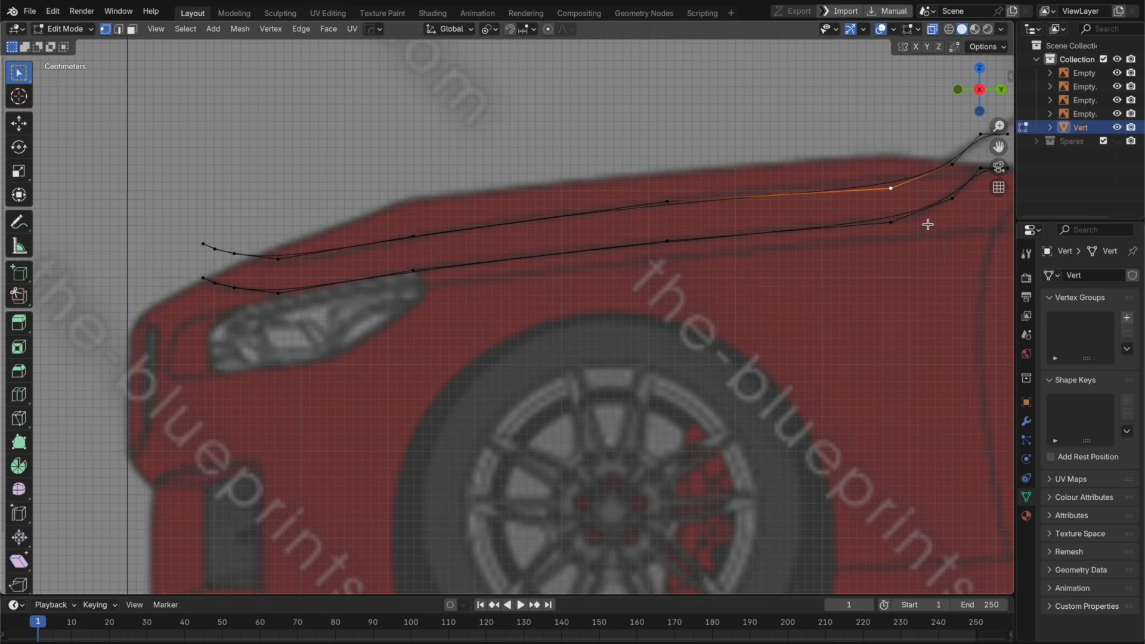
key("g")
key("z")
left_click(785, 208)
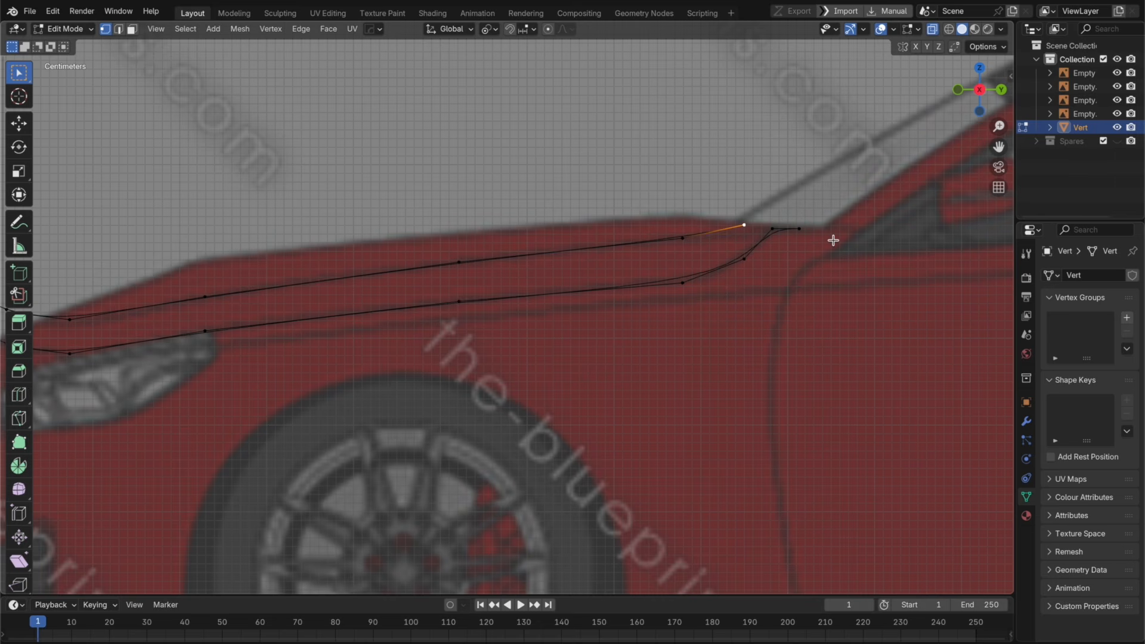
Step: Move the copy's rear end vertex about 0.028 m back along Y to the outline's corner and slightly outward along X
key("g")
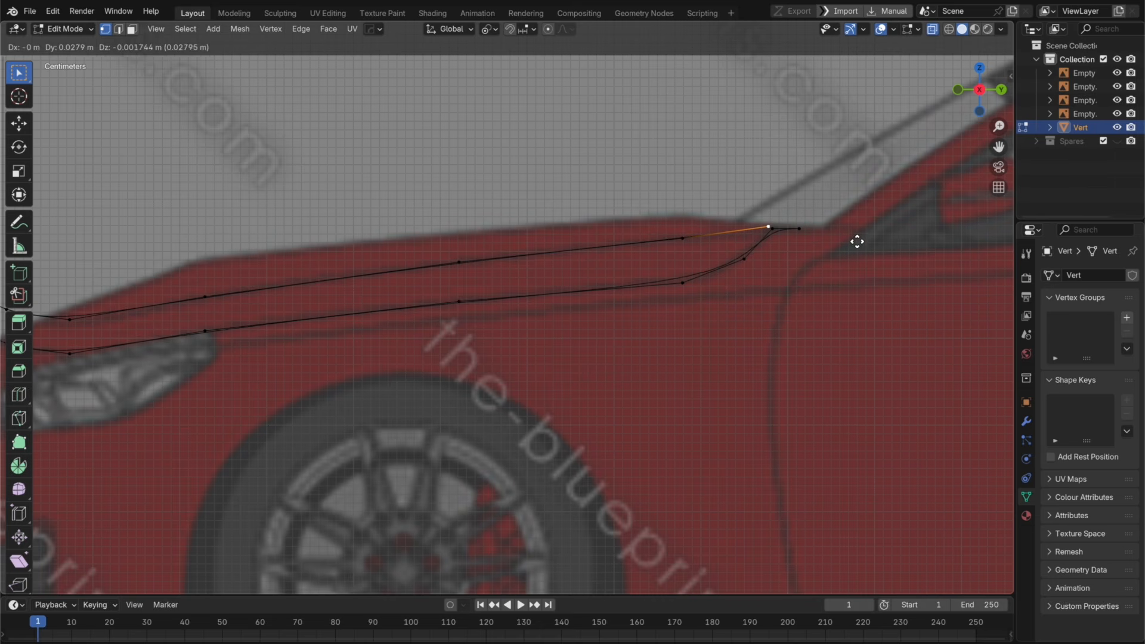
left_click(856, 240)
key("KP_7")
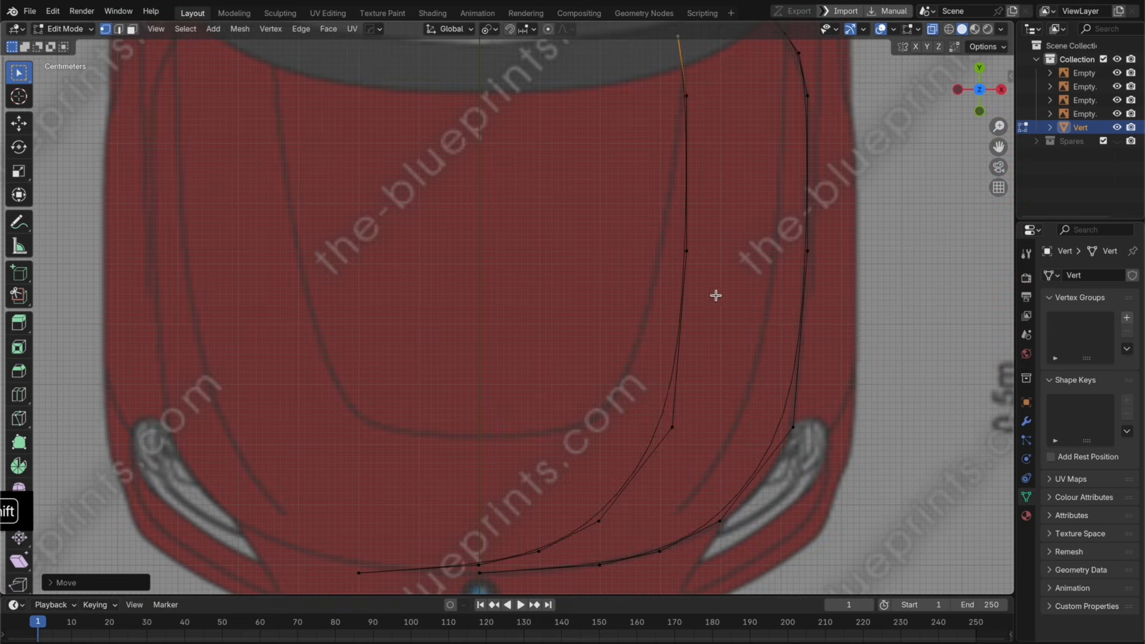
scroll(715, 296, "up", 3, "shift")
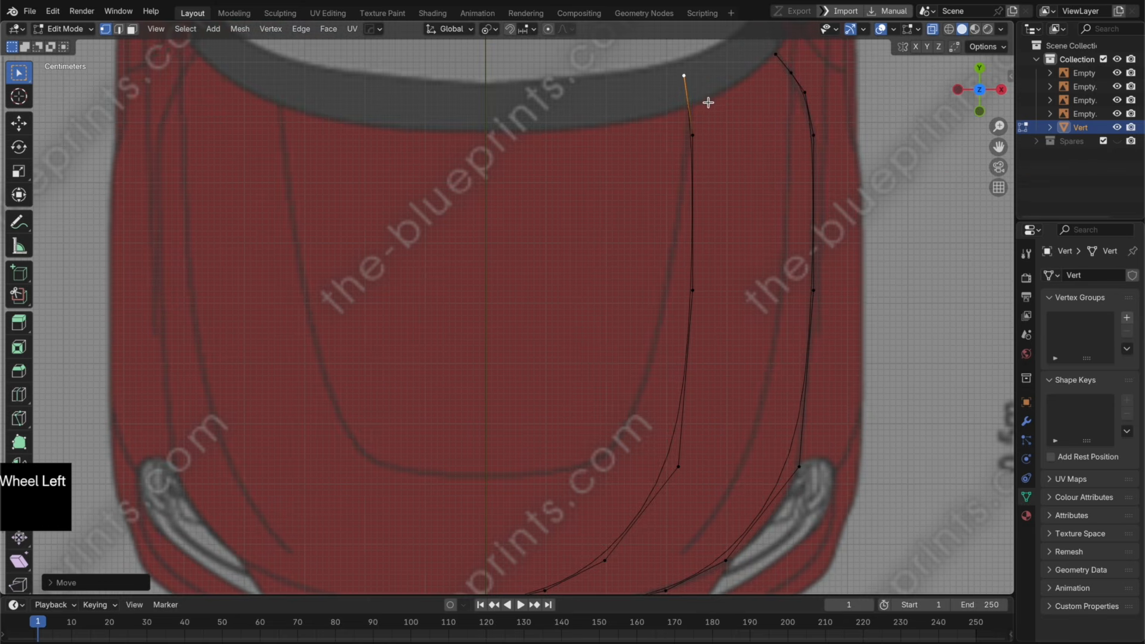
key("g")
key("x")
left_click(716, 100)
Step: Try to shift the copy's next two vertices inward along X to follow the inner bonnet crease in the top view
left_click(693, 155)
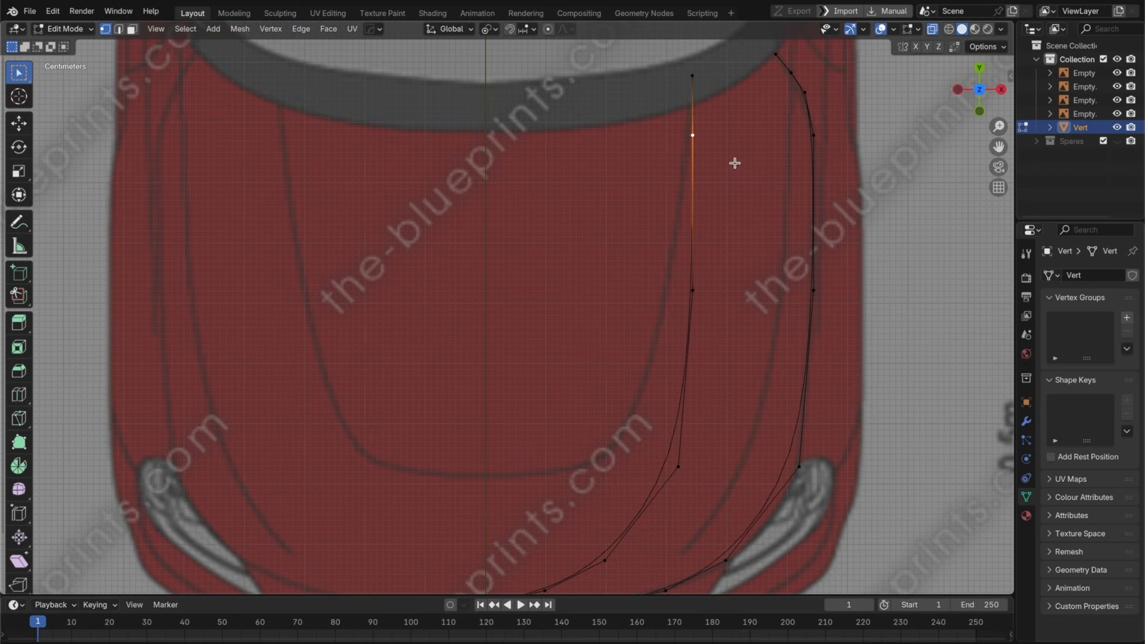
key("g")
key("x")
left_click(728, 166)
left_click(699, 262)
key("super+z")
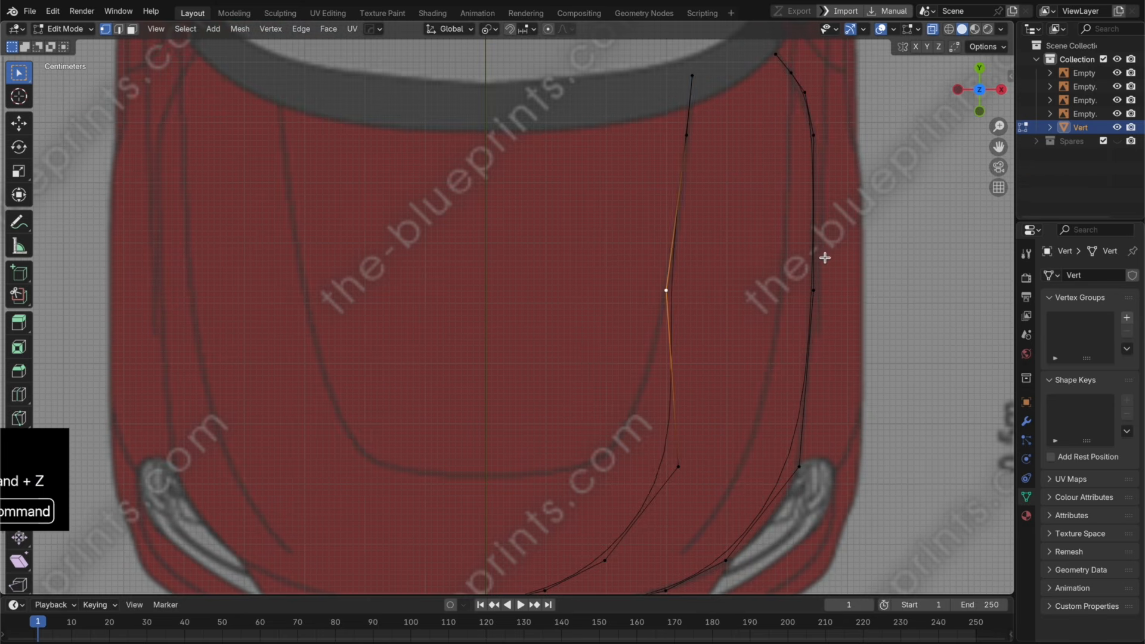
key("super+z")
key("super+z")
key("super+z")
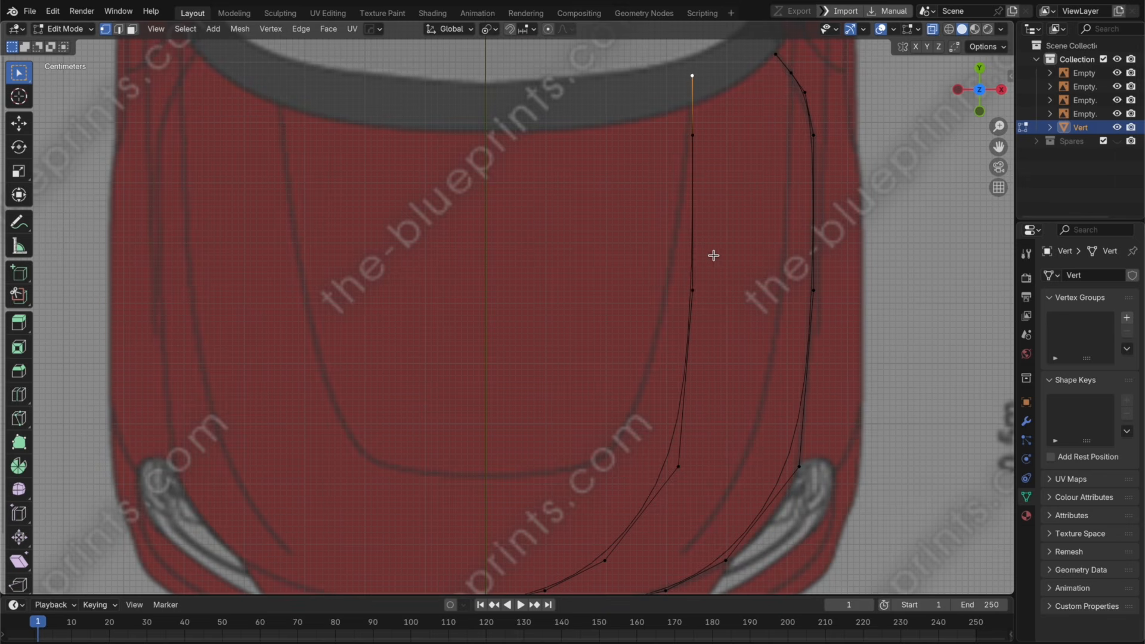
Step: Select the entire linked copy and move it about 0.16 m outward along X to the outer bonnet crease
key("ctrl+l")
key("g")
key("x")
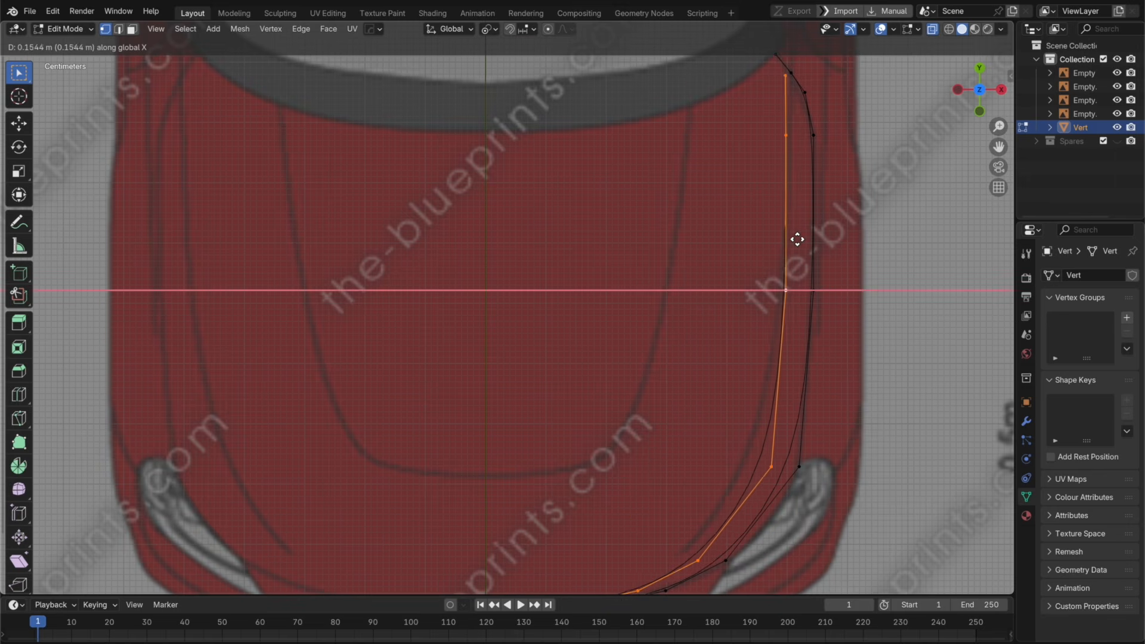
left_click(800, 239)
scroll(779, 409, "down", 3)
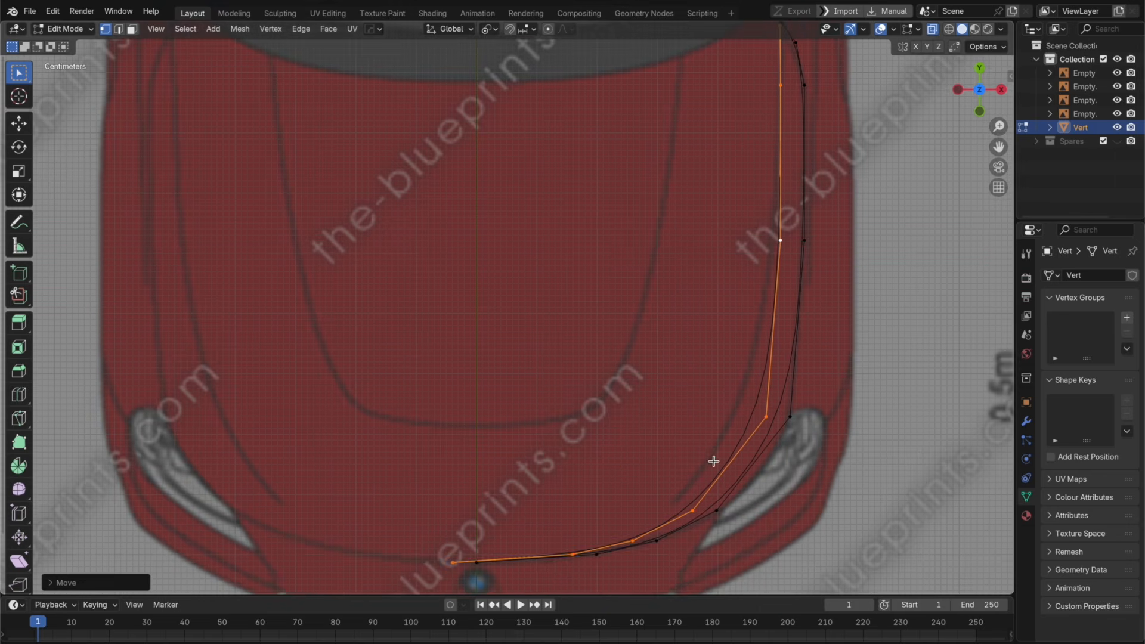
Step: Delete the two front vertices of the inner crease line
left_click(454, 561)
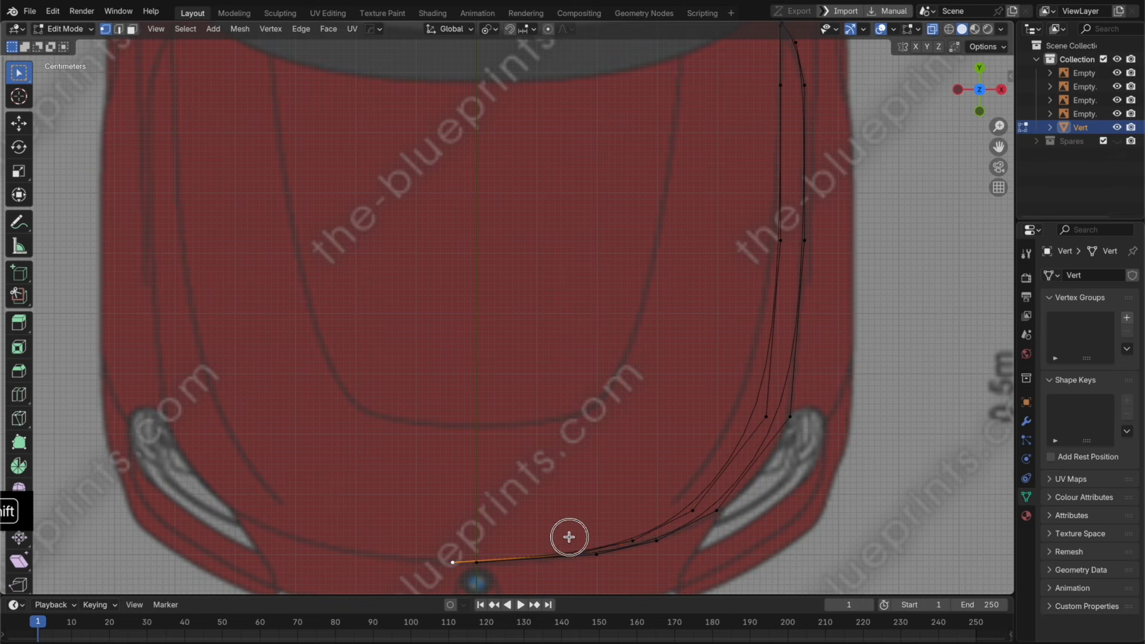
key("x")
left_click(575, 492)
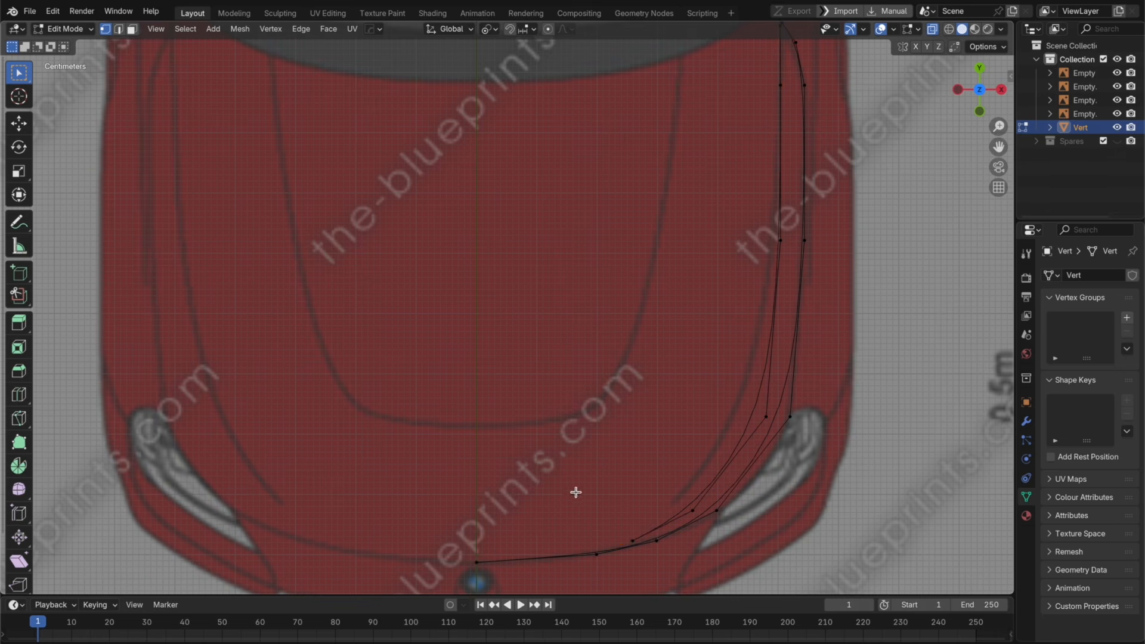
Step: Move the crease line's three front vertices inward along X to match the crease in the top view
left_click(633, 540, "shift")
left_click(692, 510, "shift")
key("g")
key("x")
left_click(743, 467)
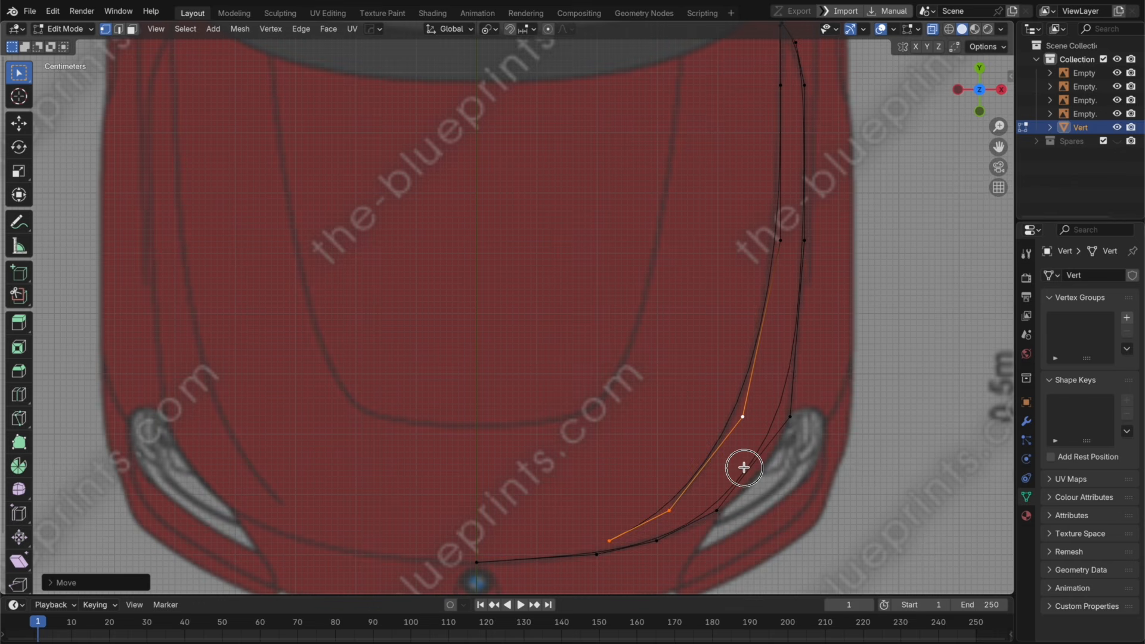
Step: Nudge the crease line's middle vertex slightly inward along X and check the smoothed line against the blueprint
left_click(778, 241)
key("g")
key("x")
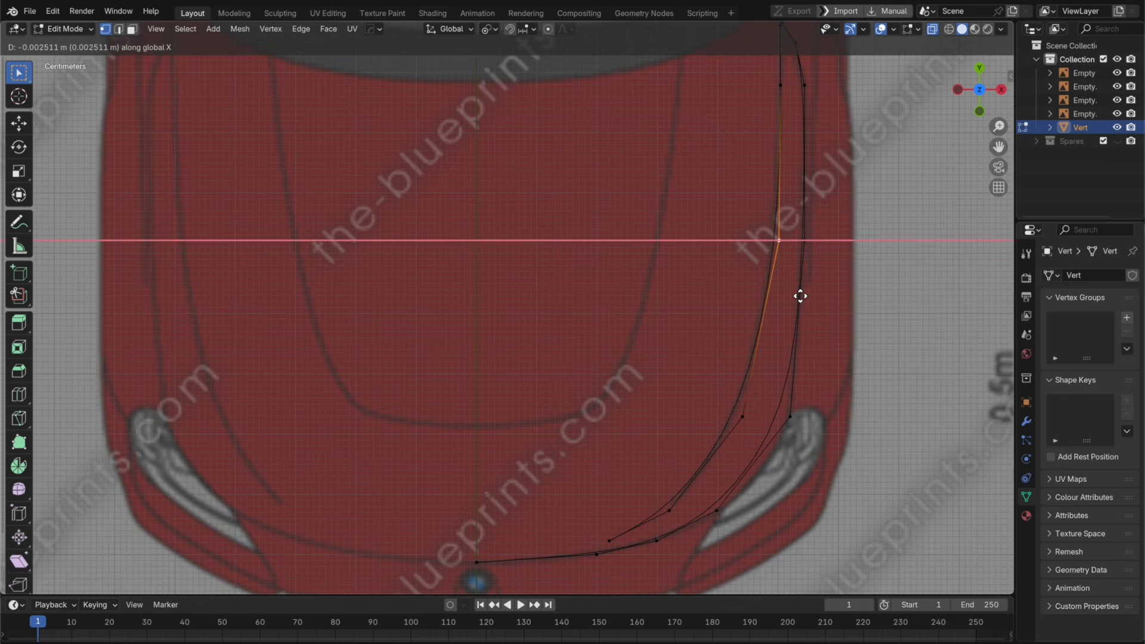
left_click(798, 297)
key("Tab")
key("Tab")
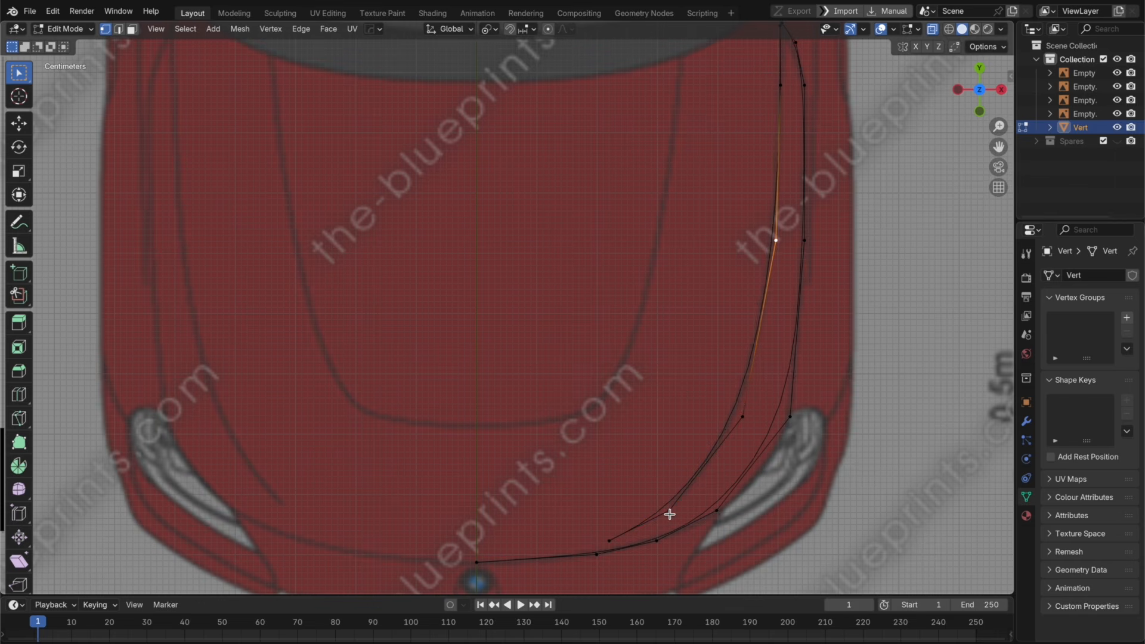
Step: Nudge the crease line's second vertex from the front slightly outward along X and delete the vertex in front of it
left_click(668, 511)
key("g")
key("x")
left_click(710, 503)
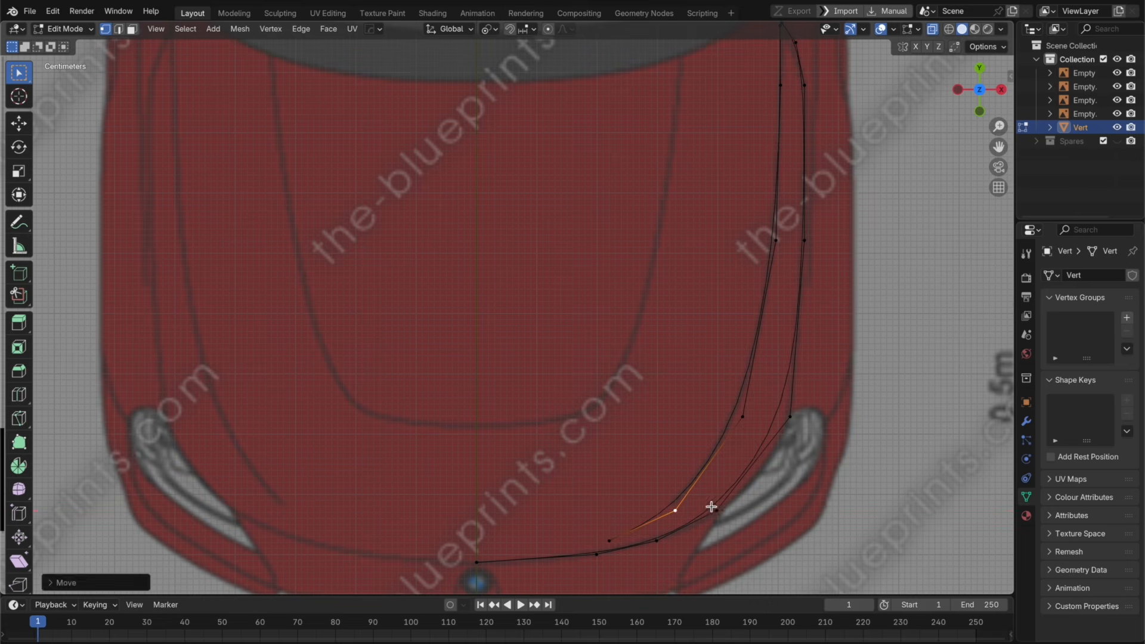
left_click(618, 529)
key("x")
key("Escape")
Step: Set the outline object's subdivision level to 3 and check both smoothed lines in the top view
scroll(775, 358, "left", 2, "shift")
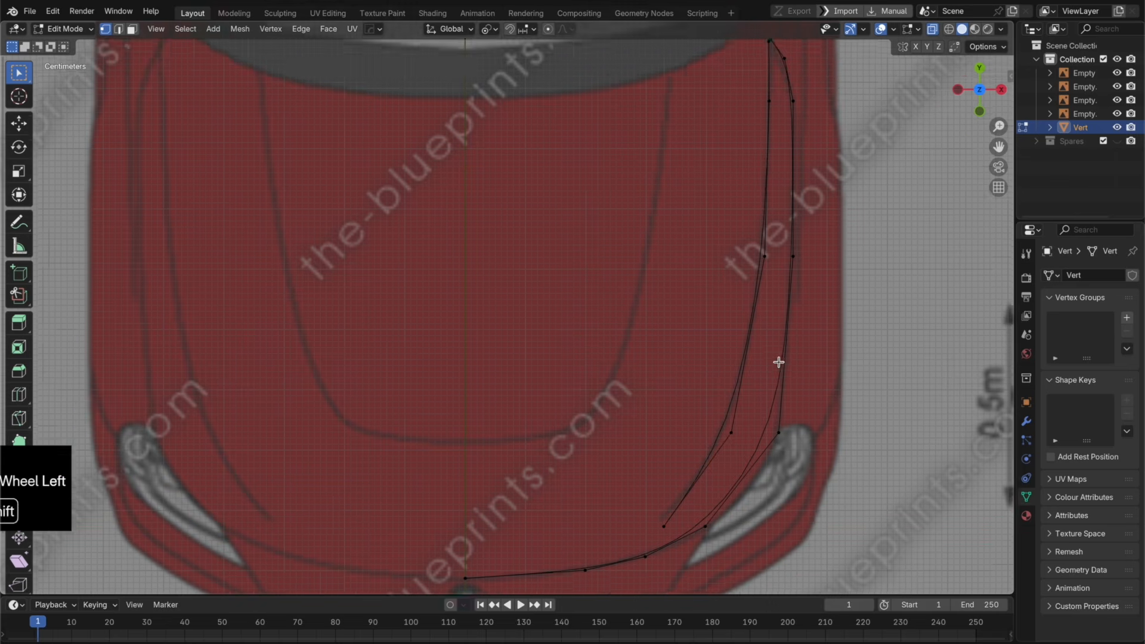
key("Tab")
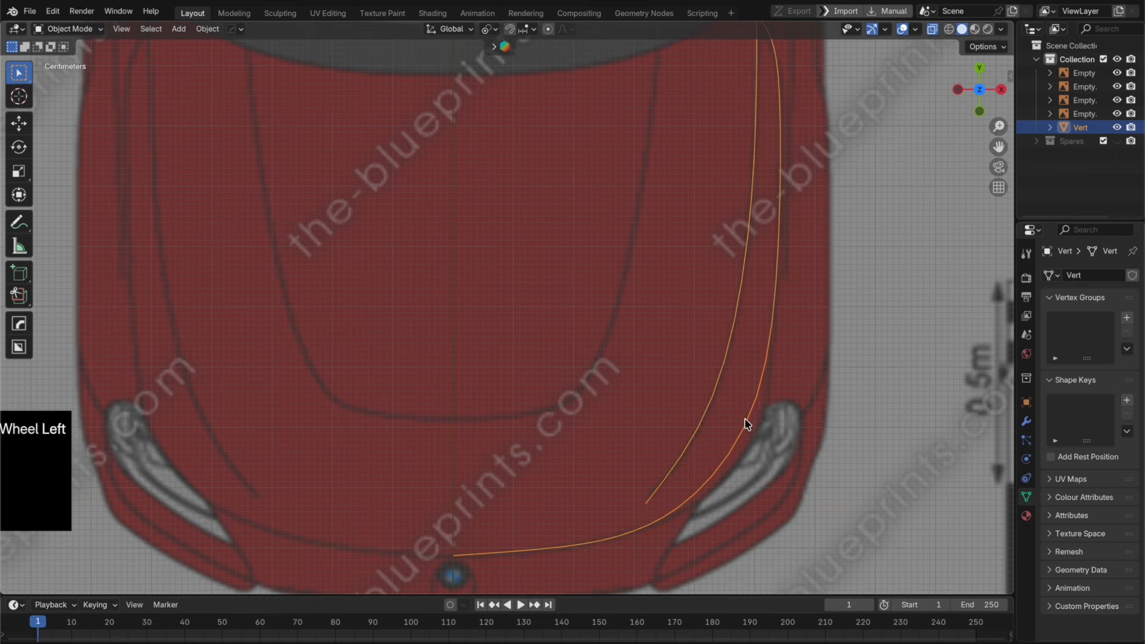
scroll(756, 395, "down", 2)
middle_click_drag(755, 386, 757, 404, "shift")
key("super+3")
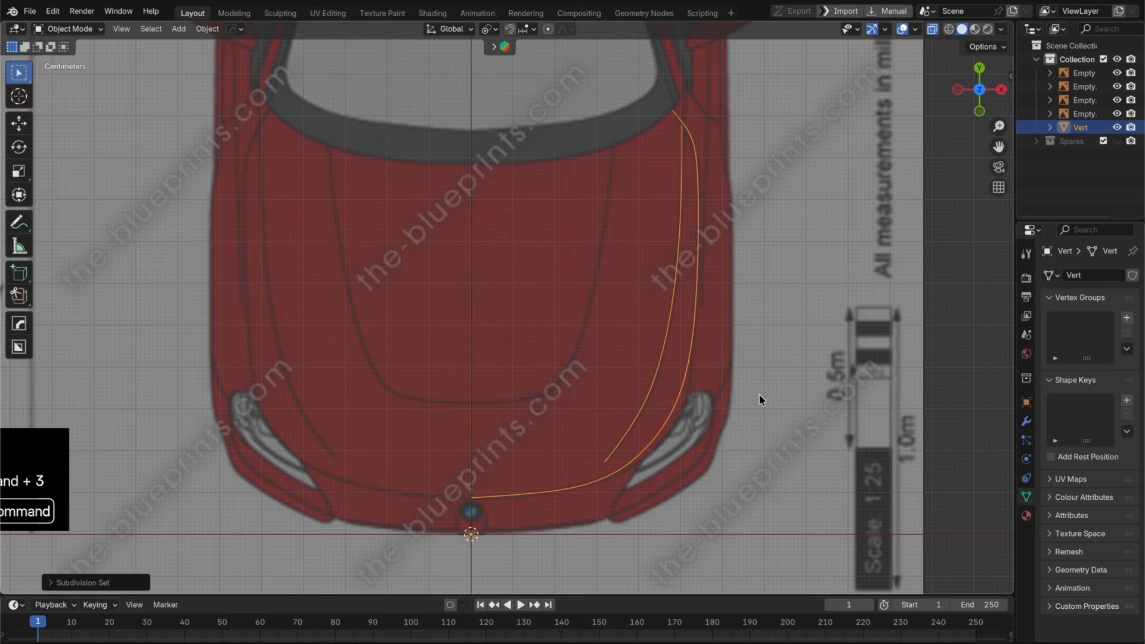
Step: Merge the crease line's rear end vertex with the outline's adjacent corner vertex using At Last
key("Tab")
scroll(758, 392, "up", 6)
left_click_drag(792, 178, 833, 216)
middle_click_drag(846, 245, 863, 209)
key("m")
left_click(866, 209)
key("super+z")
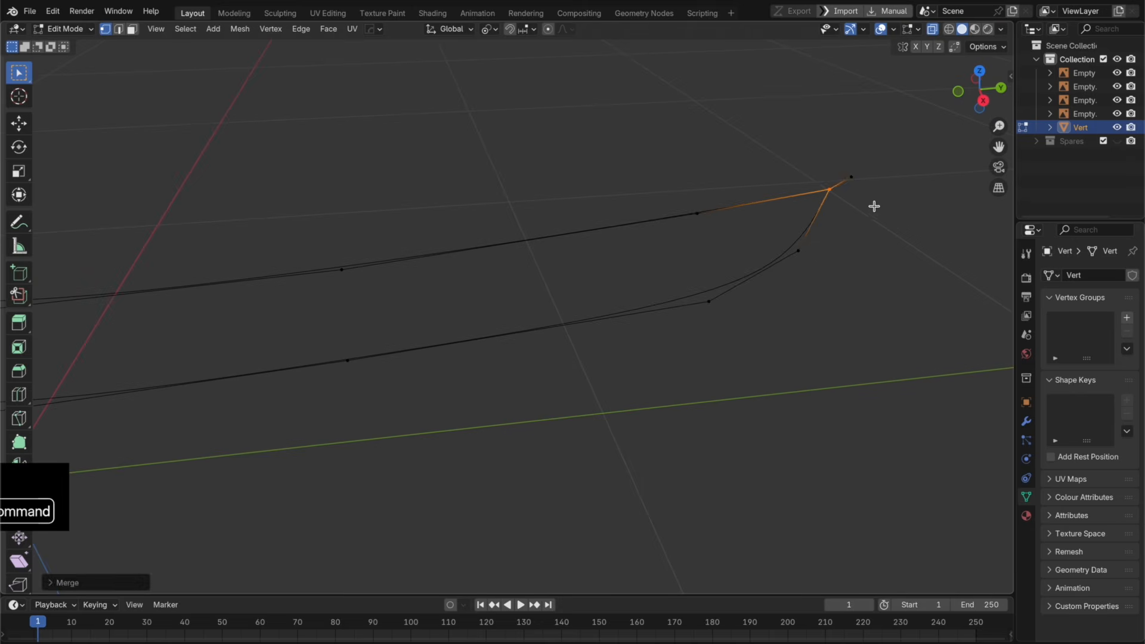
key("m")
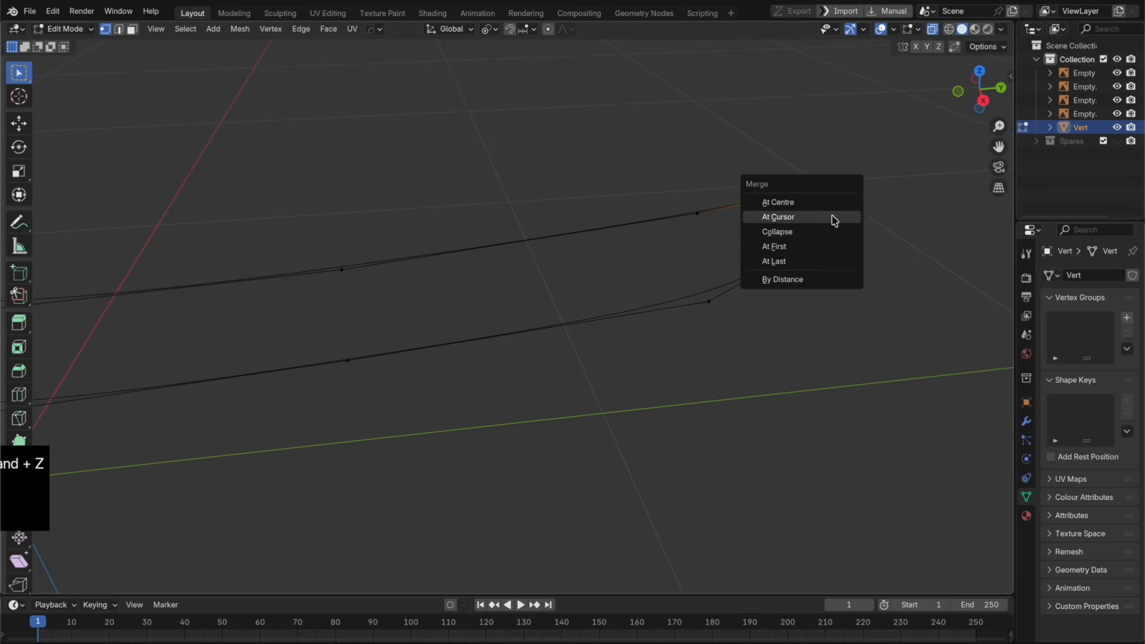
left_click(820, 259)
Step: Fill the rearmost face between the crease line and the outline at the bonnet's rear corner
scroll(817, 258, "down", 3)
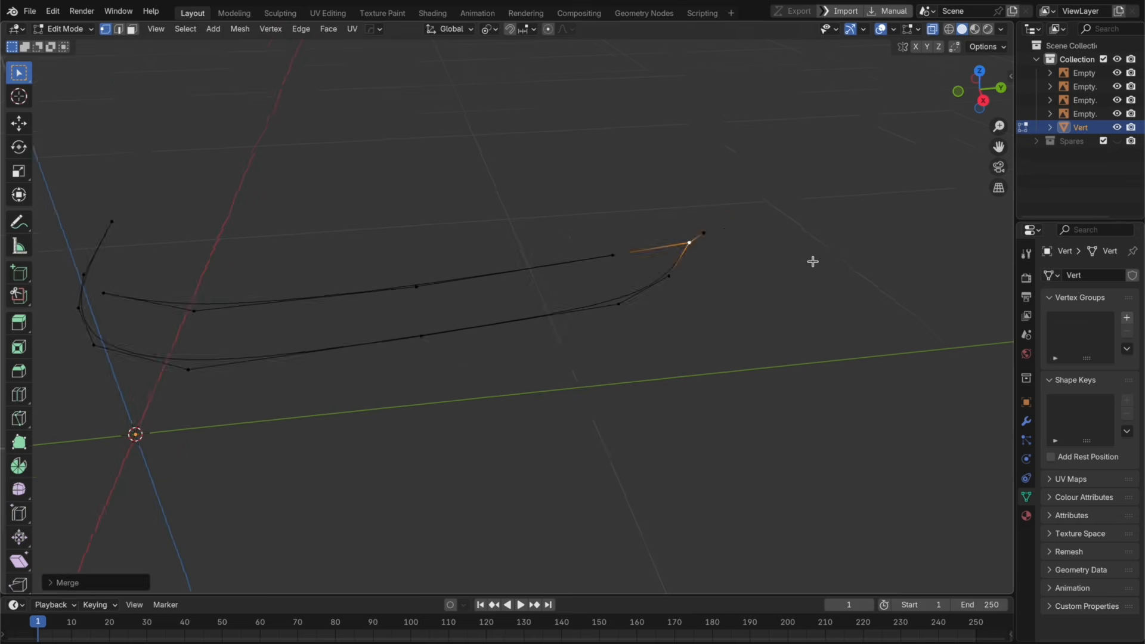
middle_click_drag(813, 261, 871, 273, "shift")
key("KP_7")
left_click_drag(843, 298, 798, 210)
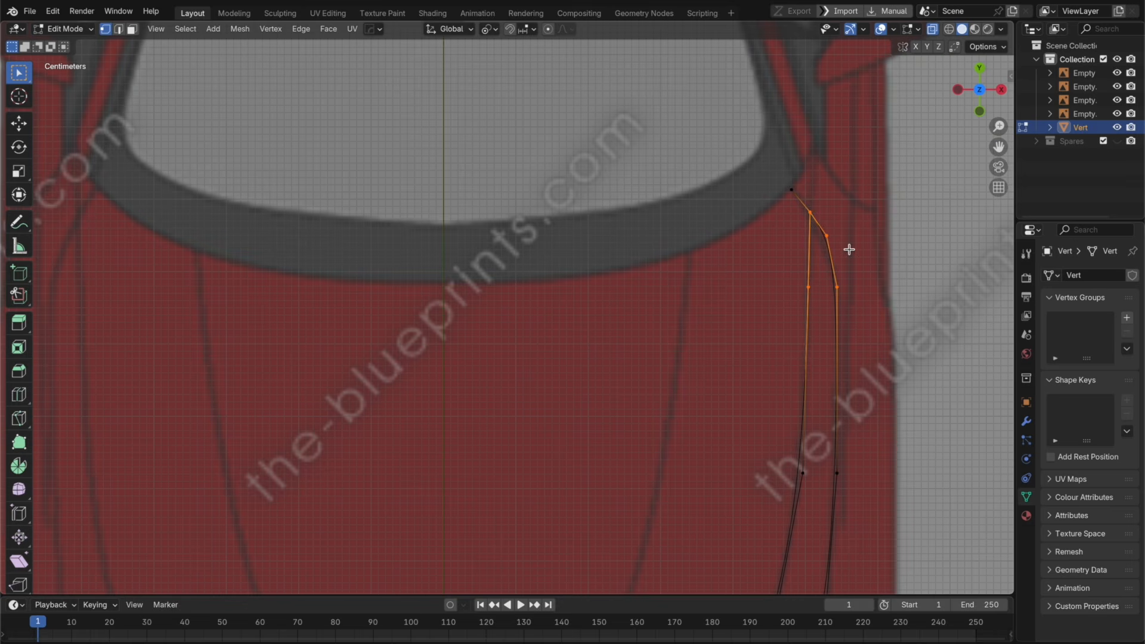
key("f")
Step: Fill the remaining side faces between the crease line and the outline, working forward to the crease line's front end
middle_click_drag(854, 322, 828, 245, "shift")
left_click_drag(840, 246, 778, 206)
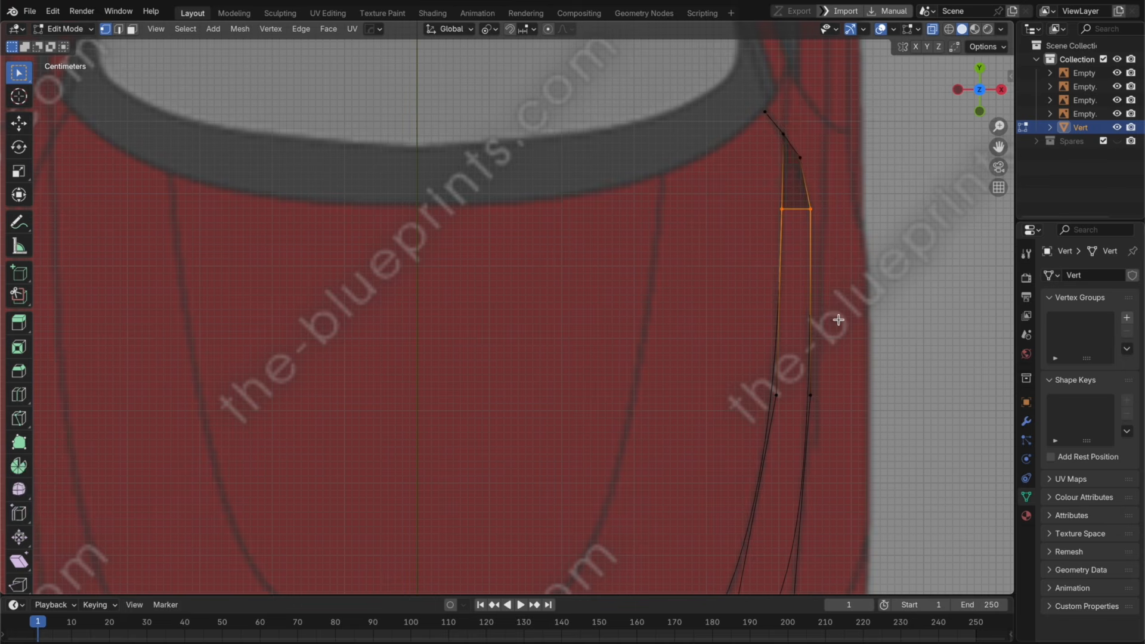
middle_click_drag(837, 319, 810, 251, "shift")
key("f")
middle_click_drag(779, 387, 781, 144, "shift")
key("f")
key("f")
middle_click_drag(761, 337, 778, 277, "shift")
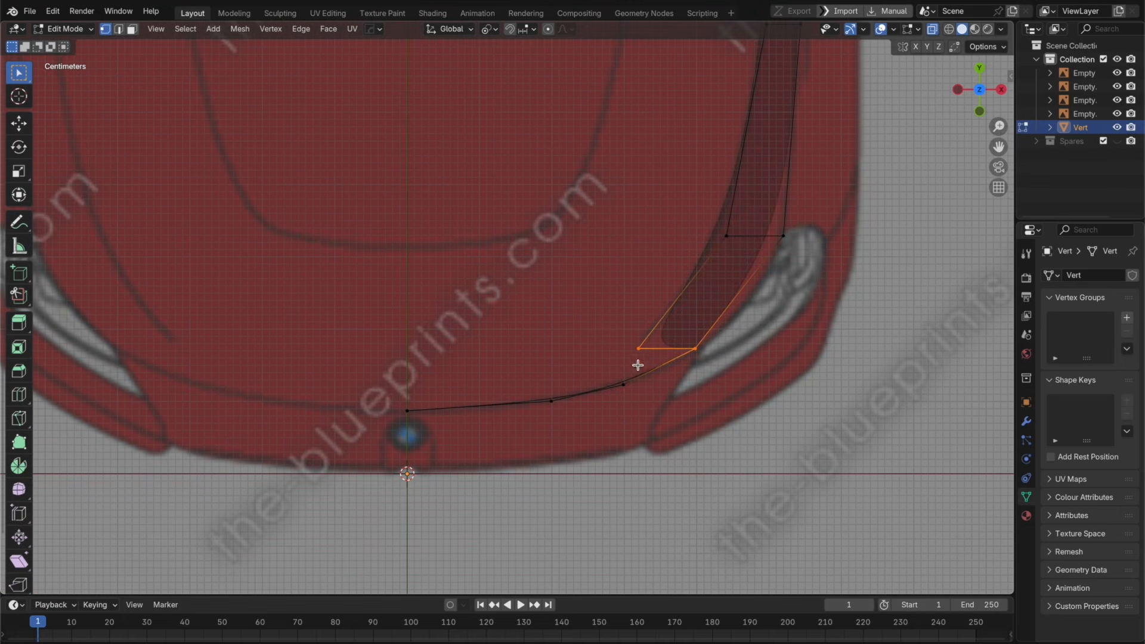
Step: Duplicate the outline's front edges near the centre and place the copy about 0.03 m higher along Z
key("KP_1")
key("shift+d")
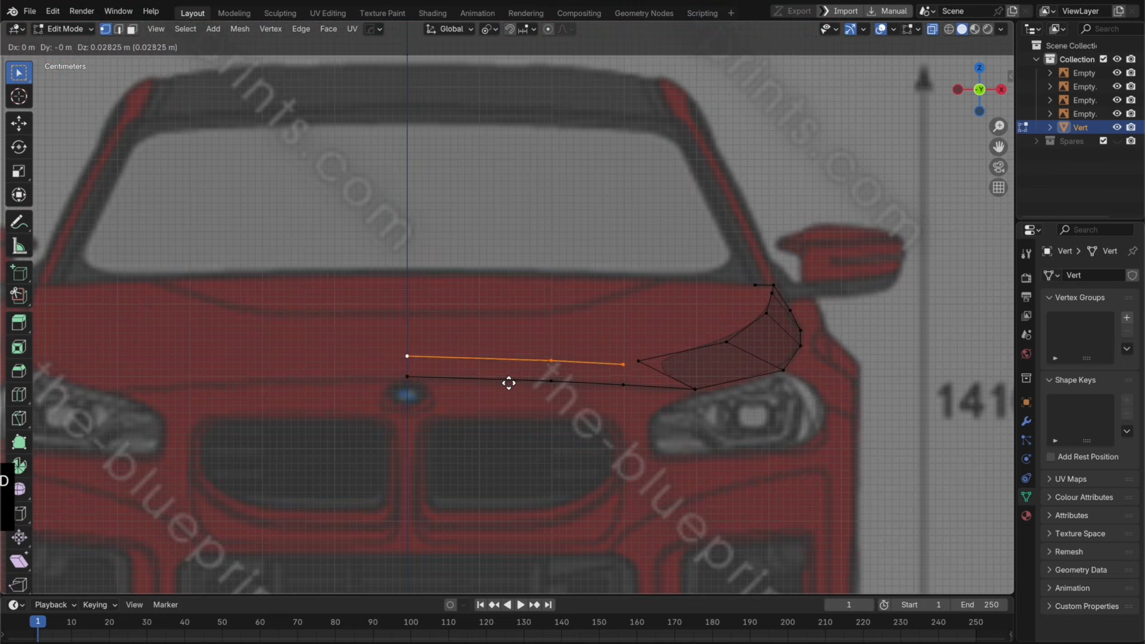
left_click(510, 380)
Step: Join the copied front edges to the crease line's front vertex and fill the faces down to the outline
left_click(630, 363)
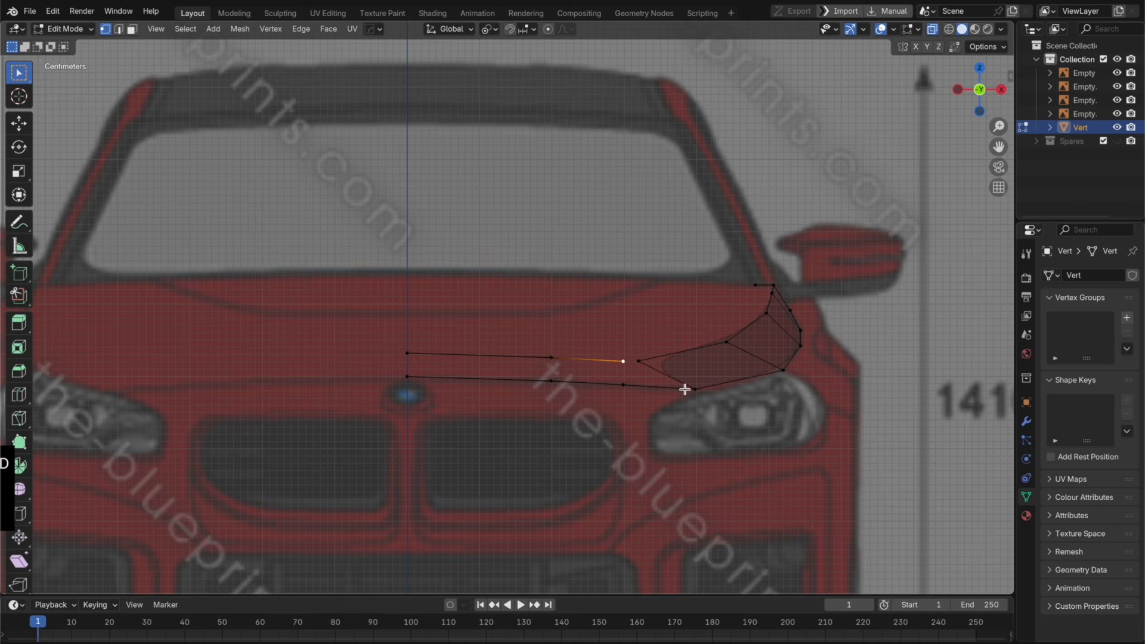
left_click_drag(718, 404, 610, 347)
key("f")
mouse_move(642, 405)
left_mouse_down()
mouse_move(611, 357)
mouse_move(625, 395)
left_mouse_up()
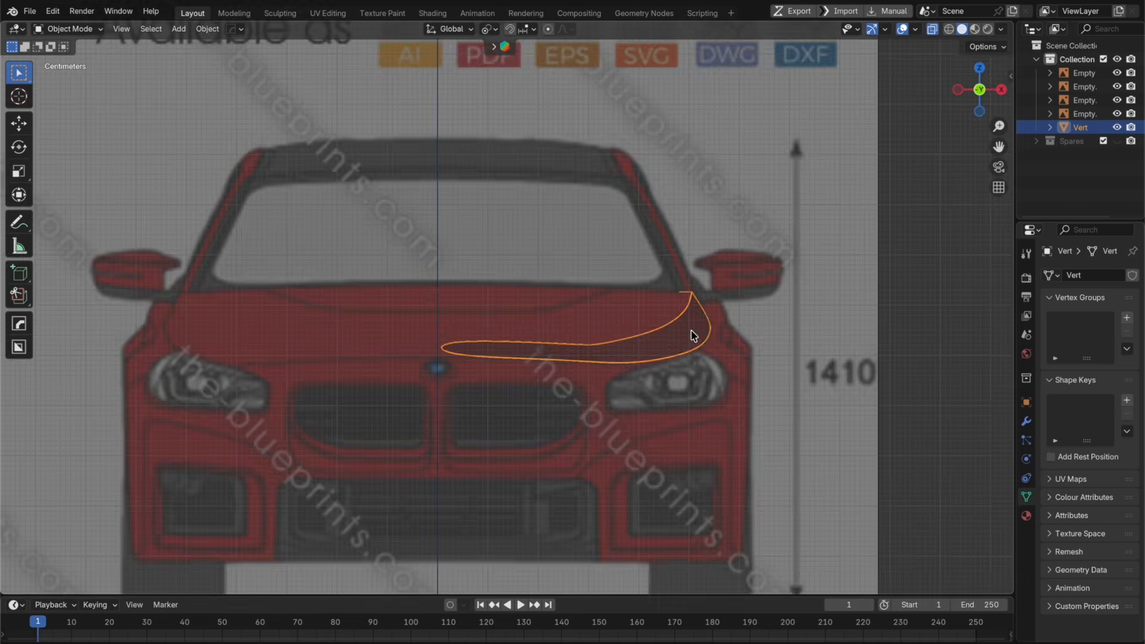
middle_click_drag(692, 335, 592, 347)
key("Tab")
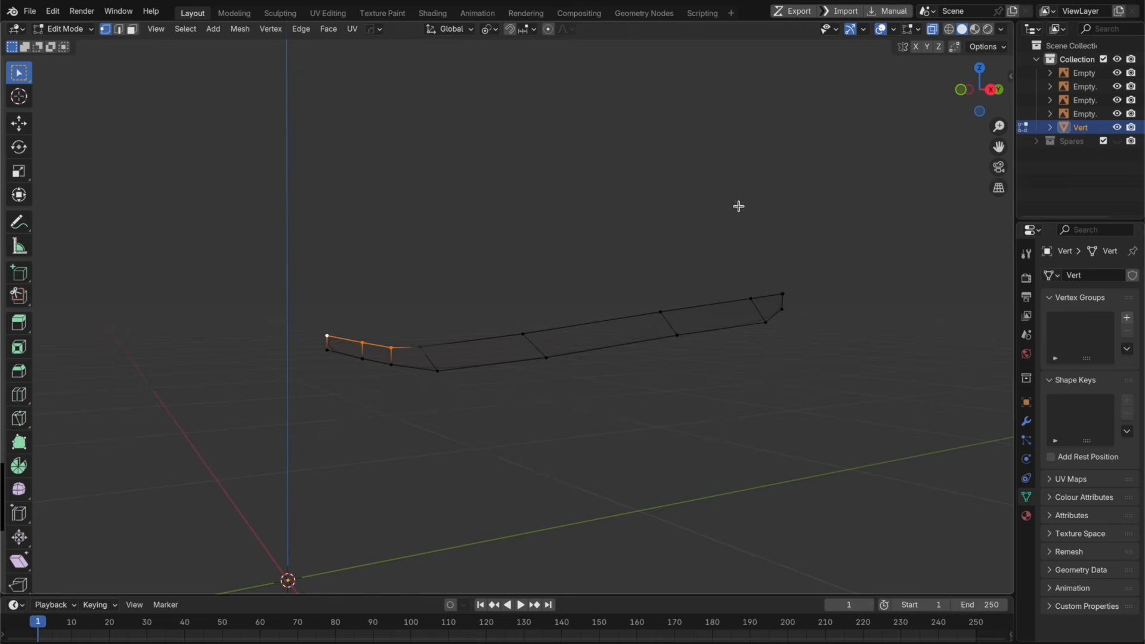
Step: Move the copied front edges rearward along Y by about 0.046 m to line up with the crease line
left_click(1003, 91)
left_click(956, 91)
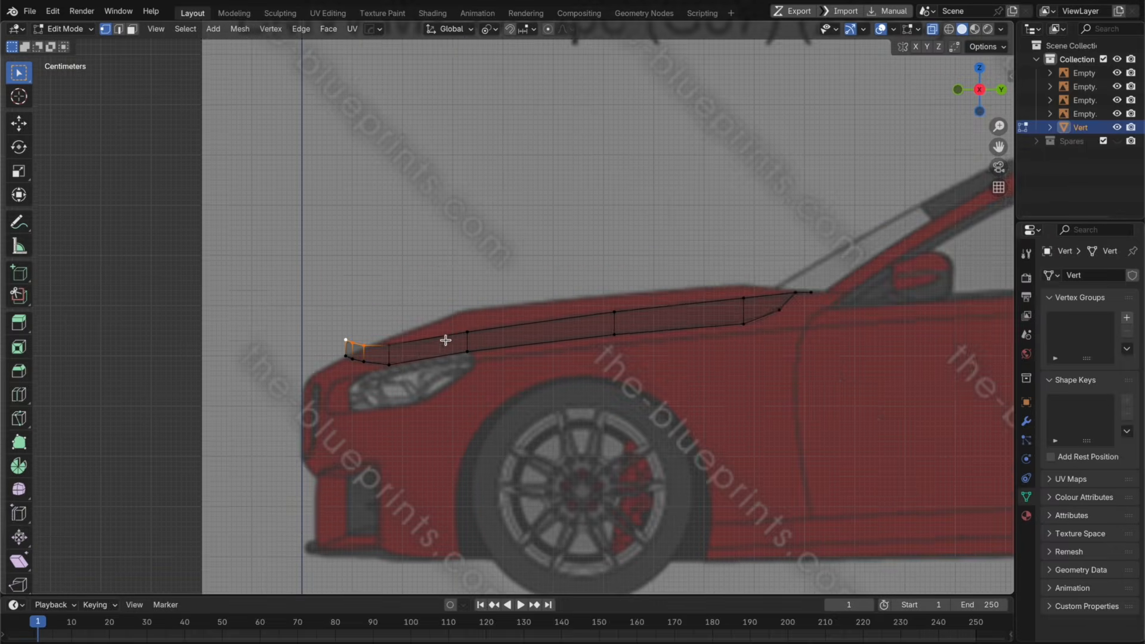
scroll(445, 338, "up", 5)
key("g")
key("y")
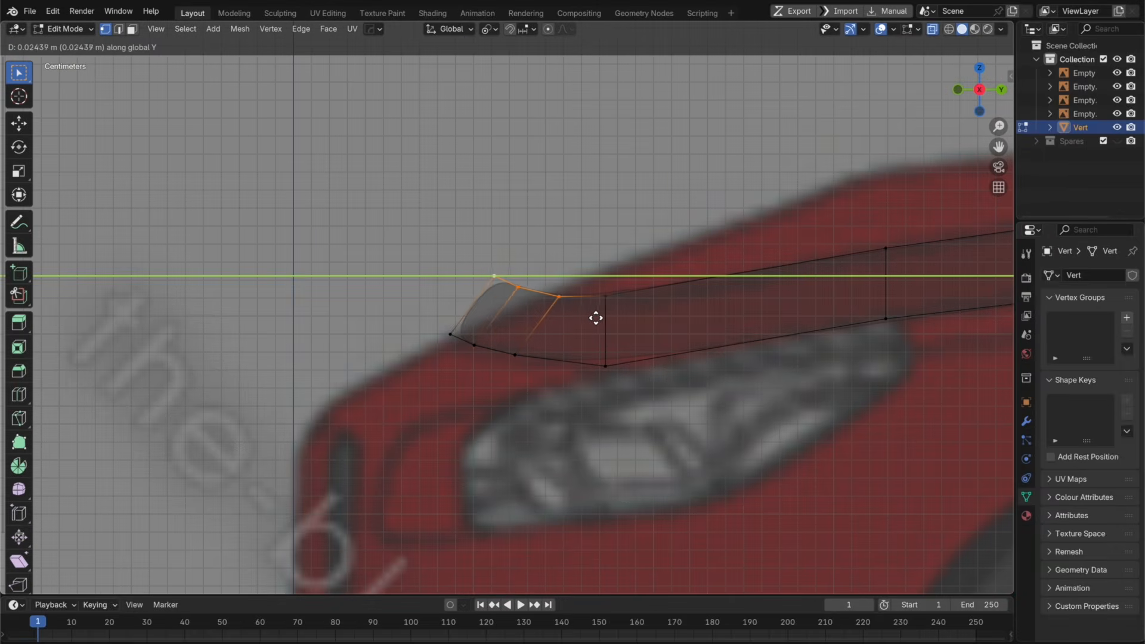
left_click(659, 325)
key("KP_7")
key("g")
key("y")
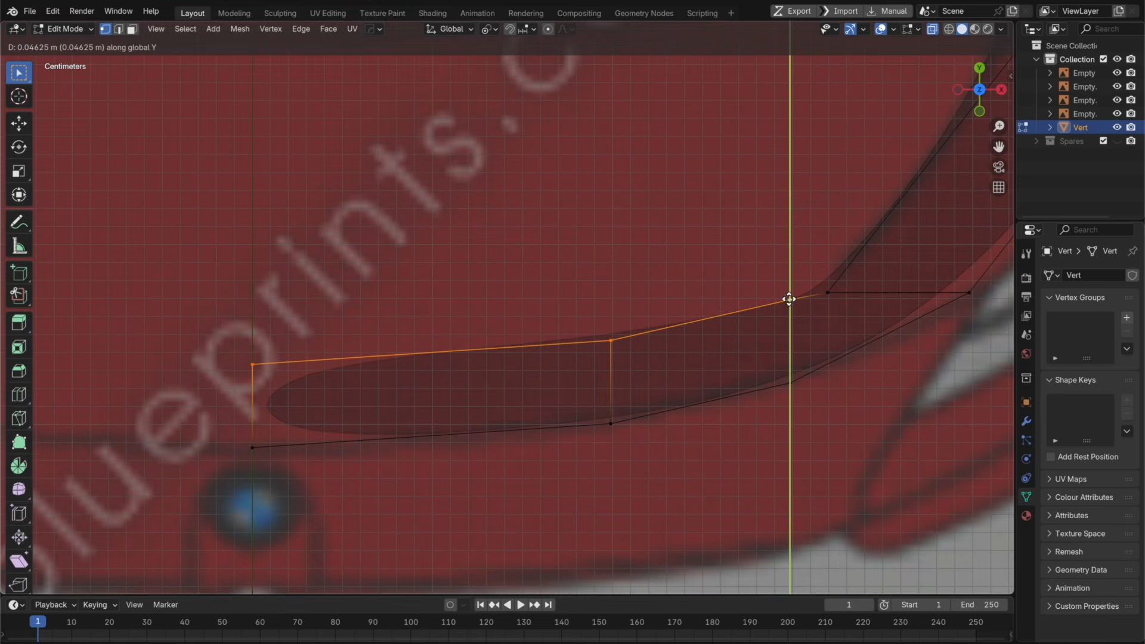
left_click(789, 299)
Step: Slide the original crease line's front vertex rearward along its edge in the side view
left_click(841, 292)
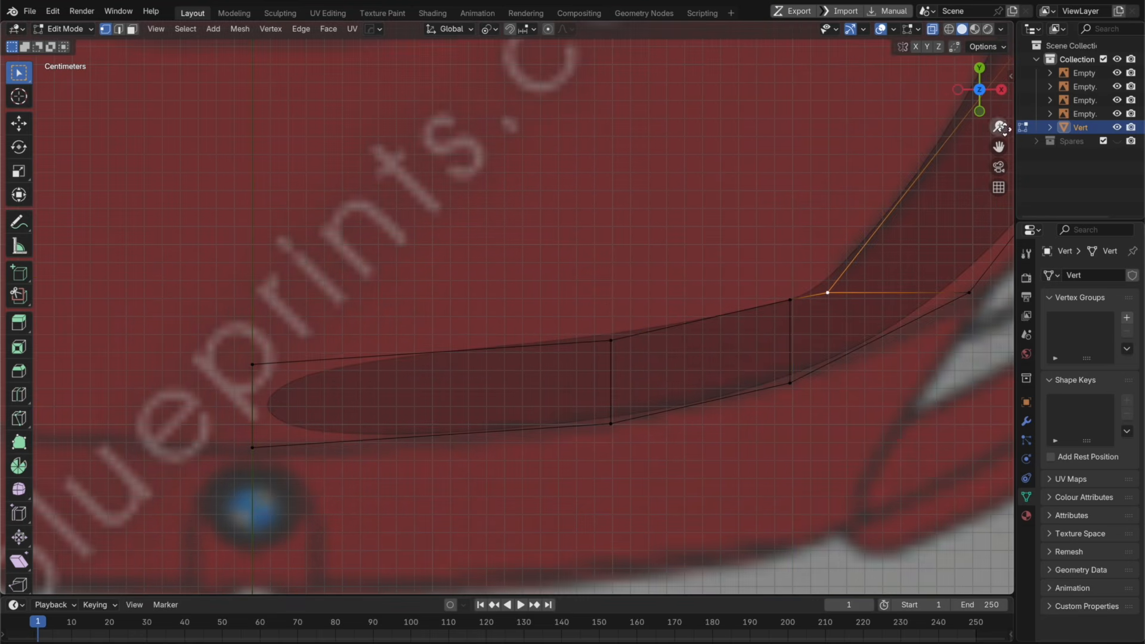
left_click(1001, 89)
key("shift+v")
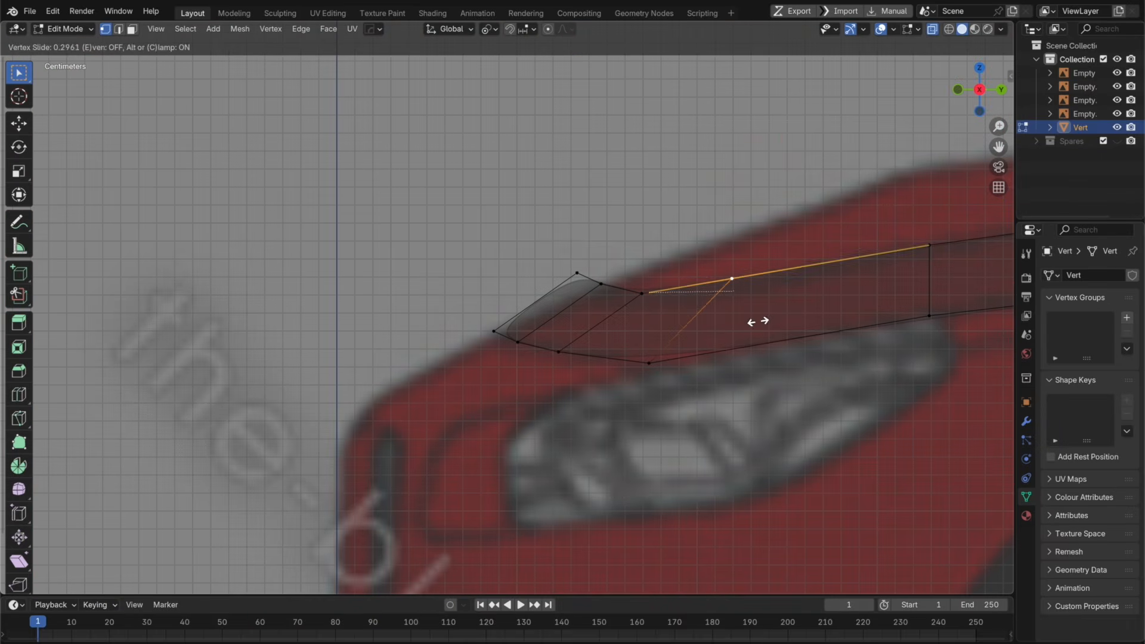
left_click(651, 286)
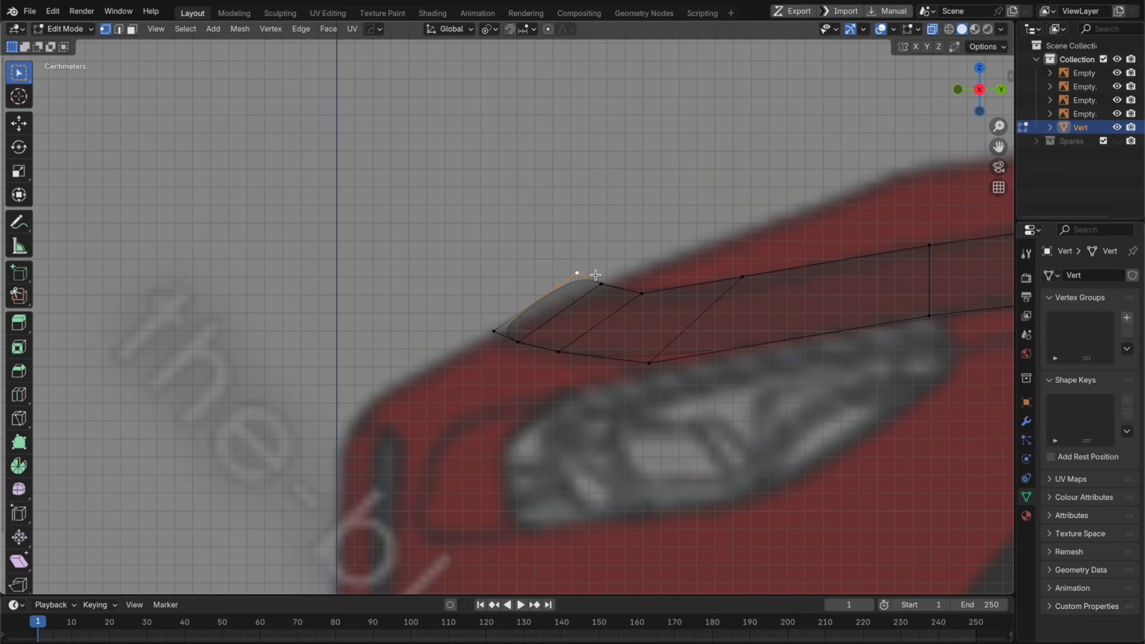
Step: Lower the two upper front vertices nearest the centre along Z and readjust the height of the centre vertex alone
key("KP_1")
key("g")
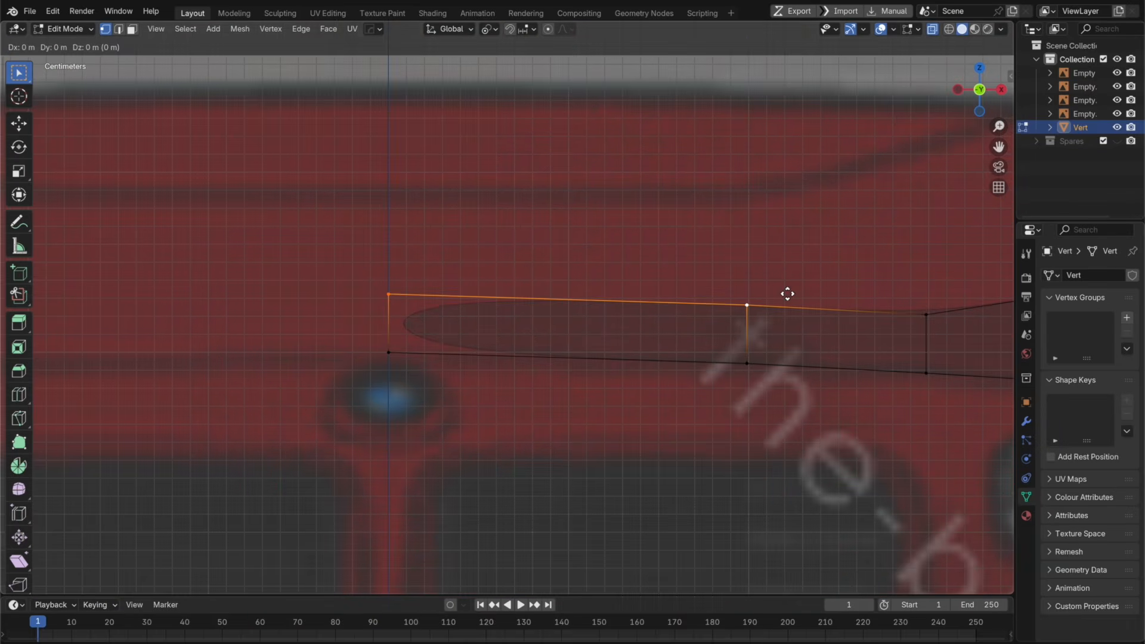
key("z")
left_click(777, 308)
left_click(434, 314)
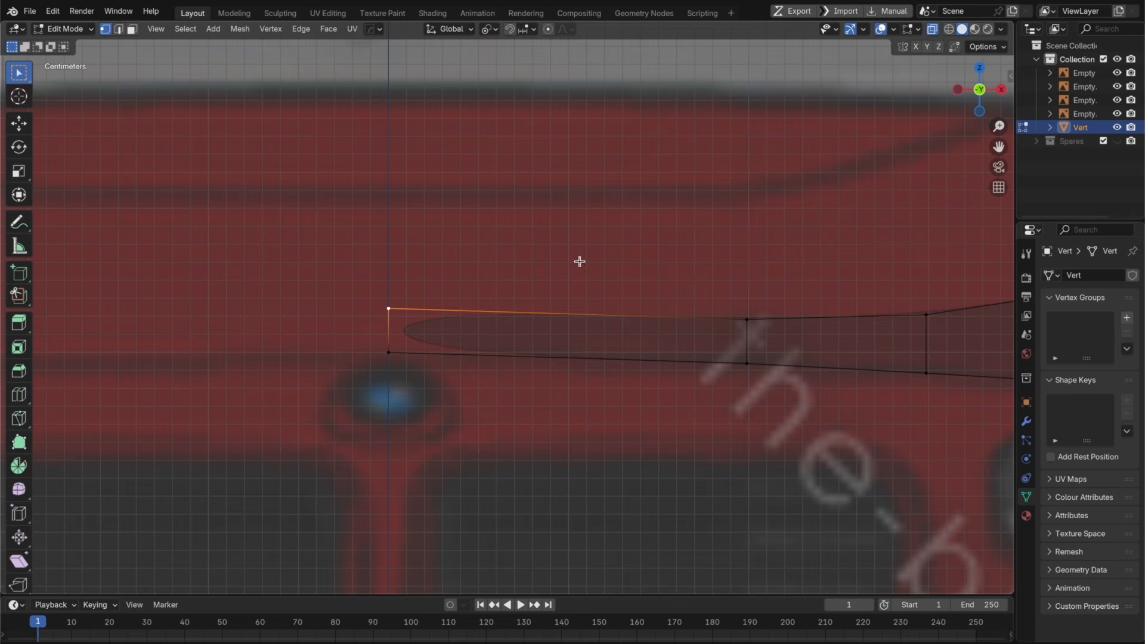
key("g")
key("z")
left_click(579, 271)
Step: Leave Edit Mode, turn off X-ray and inspect the smoothed strip in perspective
key("Tab")
key("KP_3")
scroll(592, 297, "down", 4)
middle_click_drag(593, 296, 681, 335)
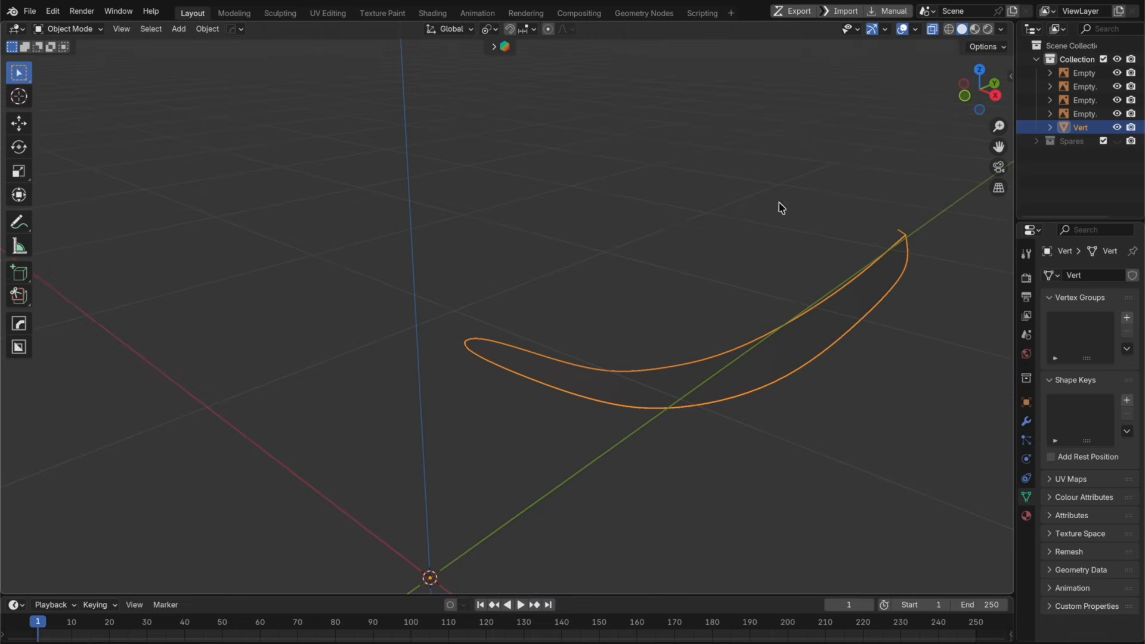
key("alt+z")
scroll(778, 221, "up", 3)
middle_click_drag(777, 221, 608, 203, "shift")
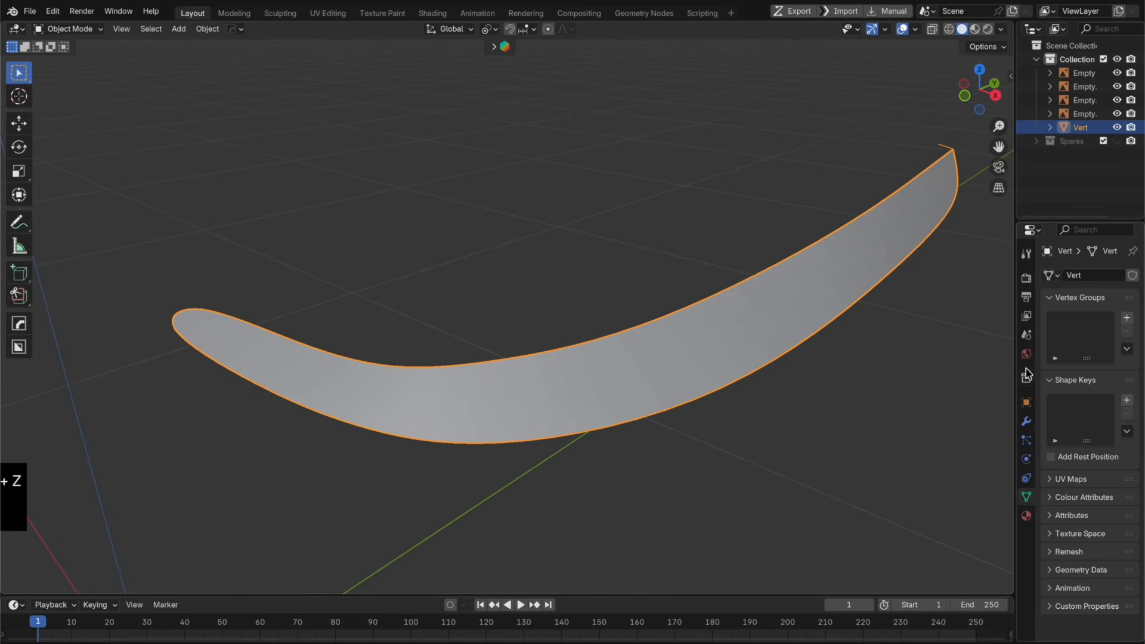
Step: Add a Mirror modifier on X with Clipping enabled and place it above the Subdivision modifier
left_click(1026, 423)
left_click(1082, 273)
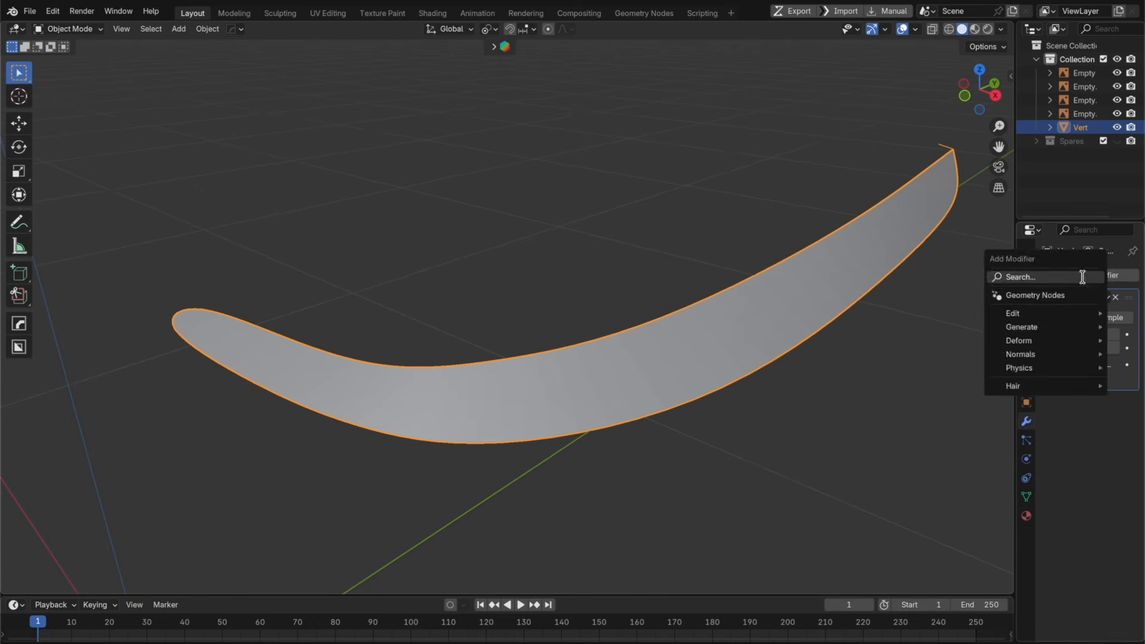
left_click(1067, 278)
left_click(932, 307)
scroll(738, 322, "down", 2)
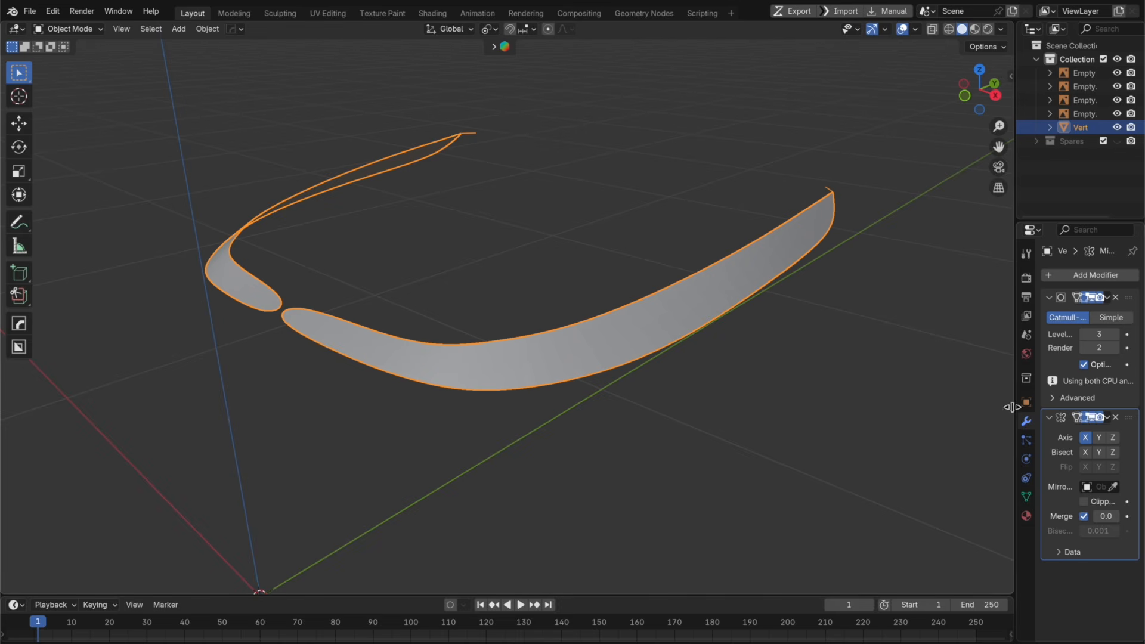
left_click(1085, 501)
left_click_drag(1131, 408, 1116, 295)
middle_click_drag(606, 318, 641, 378)
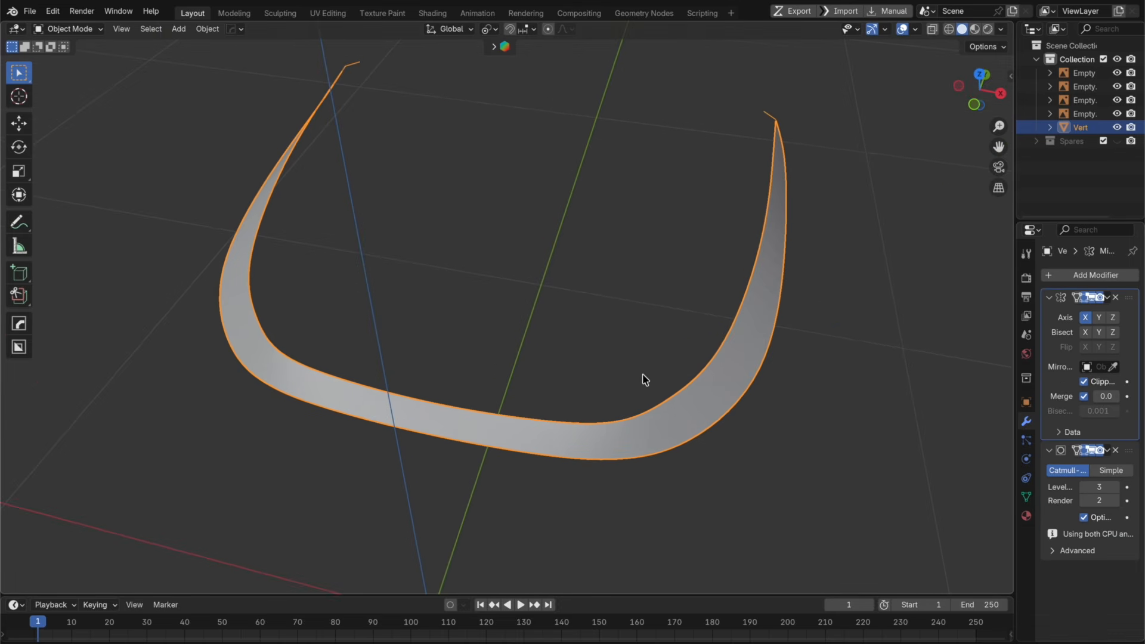
Step: Duplicate the strip's whole inner edge line and shift the copy along X towards the bonnet's inner crease
left_click(981, 76)
scroll(785, 418, "up", 2)
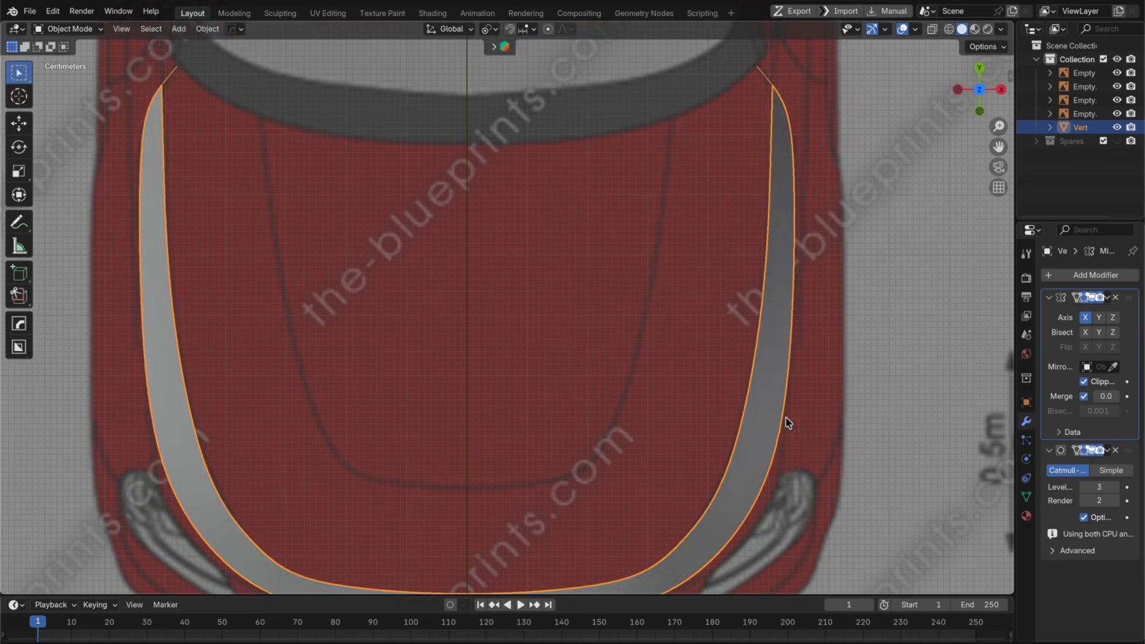
key("Tab")
scroll(785, 388, "up", 1)
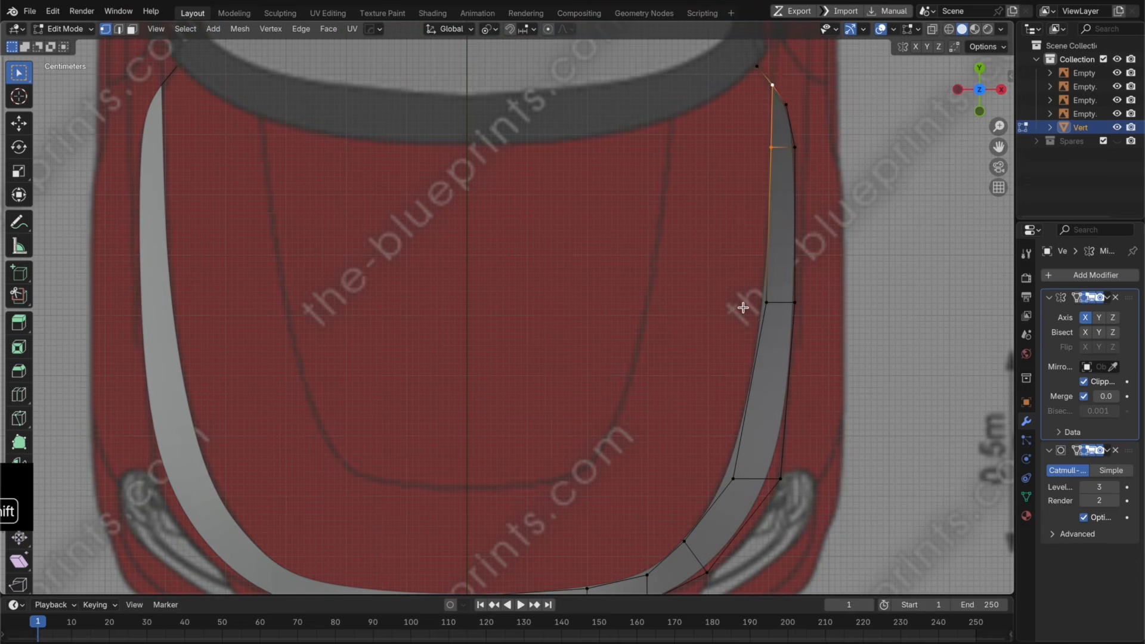
left_click(764, 303, "shift")
middle_click_drag(762, 373, 763, 286, "shift")
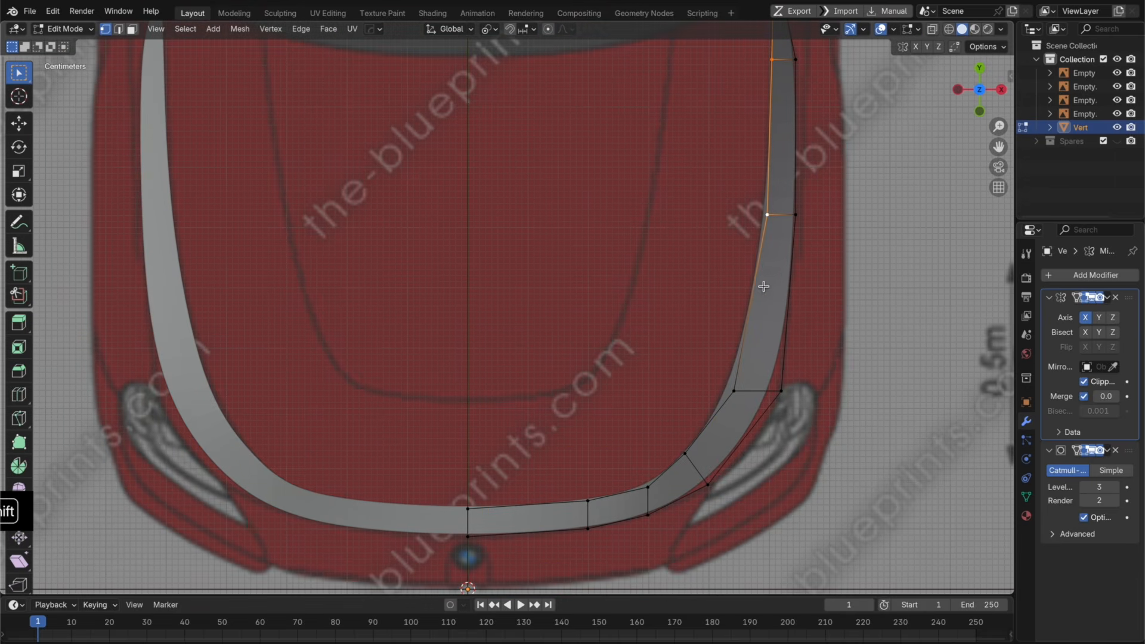
middle_click_drag(566, 494, 566, 567, "shift")
key("shift+d")
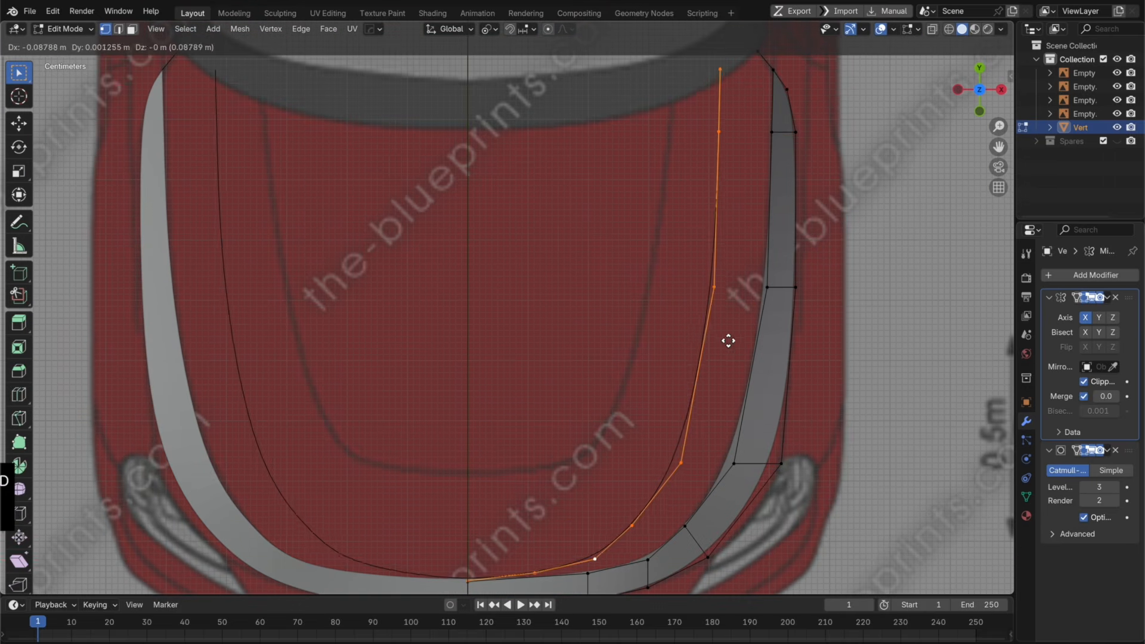
key("x")
left_click(679, 350)
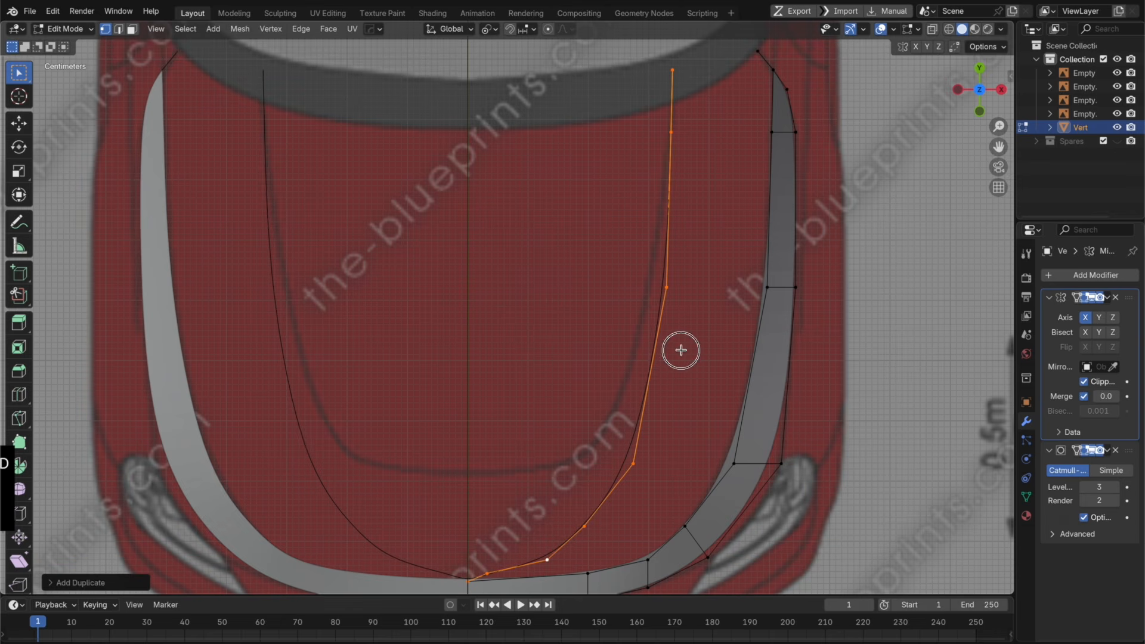
Step: Move the copied line forward along Y until its rear end meets the bonnet's rear edge
middle_click_drag(669, 427, 675, 410, "shift")
key("g")
key("y")
left_click(681, 130)
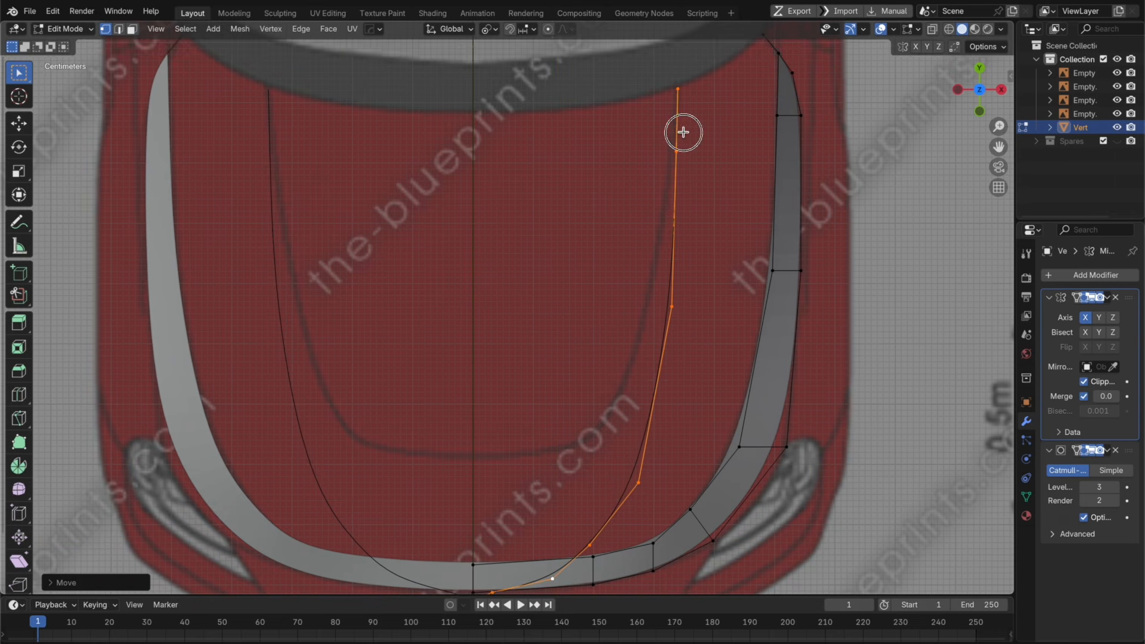
Step: Scale the copied line to about 0.74 along Y from its rear vertex to match the blueprint's inner crease
middle_click_drag(703, 144, 718, 105, "shift")
left_click(693, 51, "shift")
key("s")
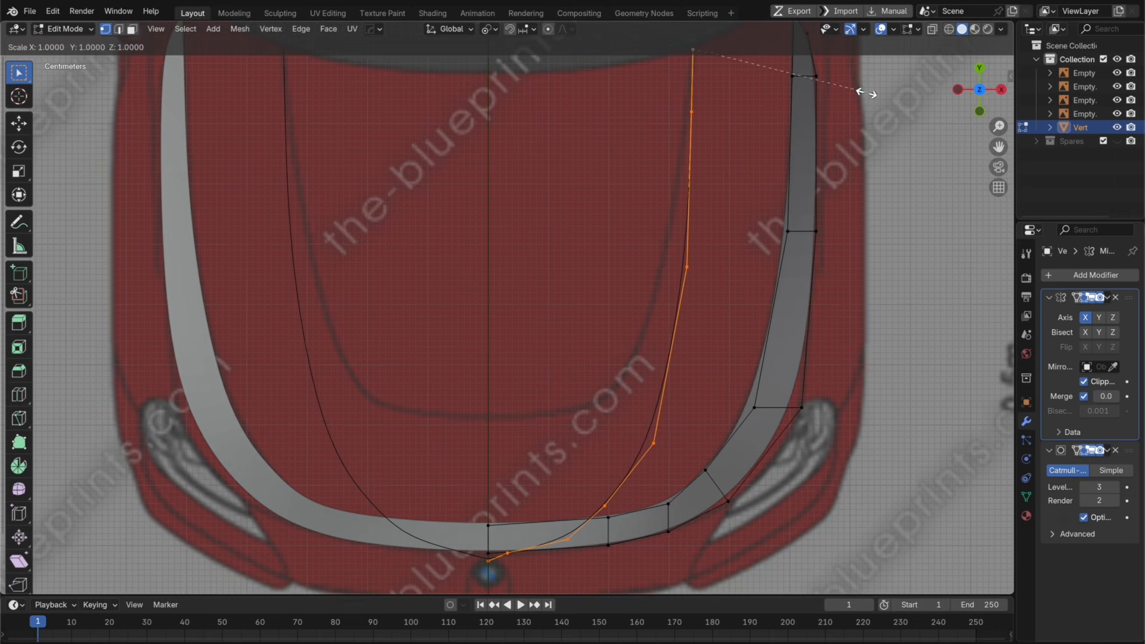
key("y")
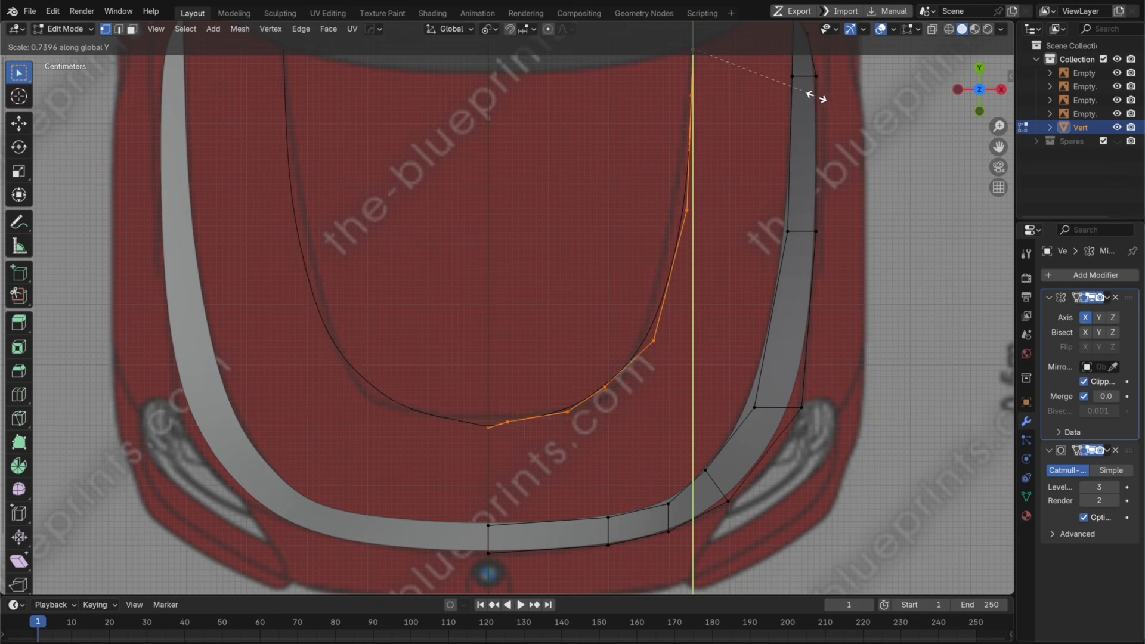
left_click(816, 93)
Step: Rotate the copied line about X and raise it slightly along Z to follow the bonnet's profile in the side view
left_click(1002, 91)
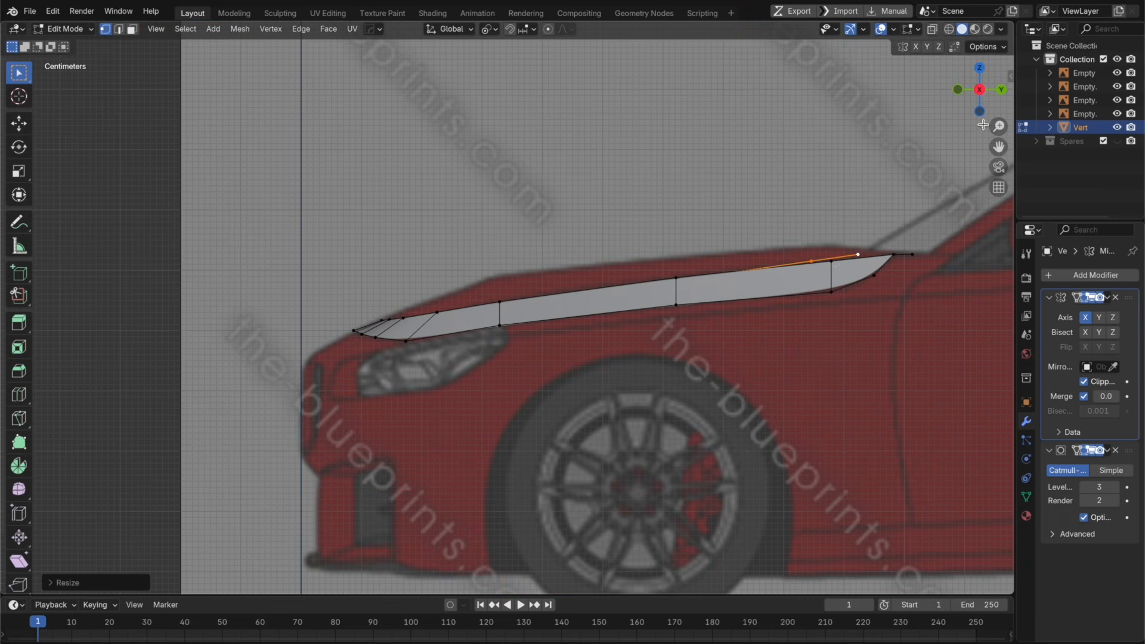
key("r")
key("x")
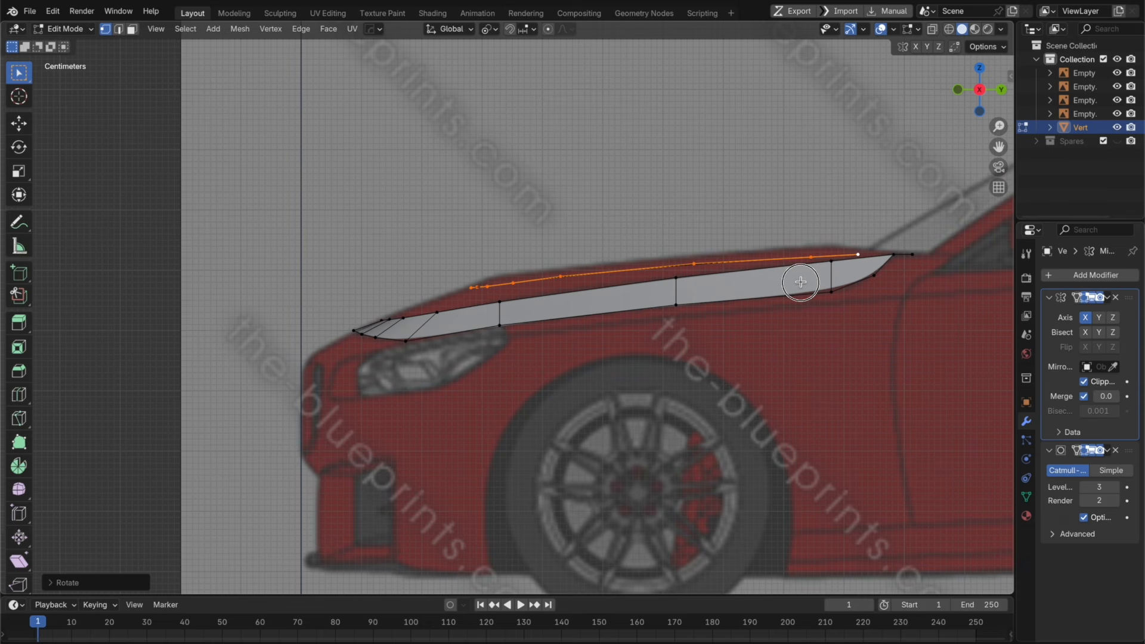
left_click(799, 279)
key("g")
key("z")
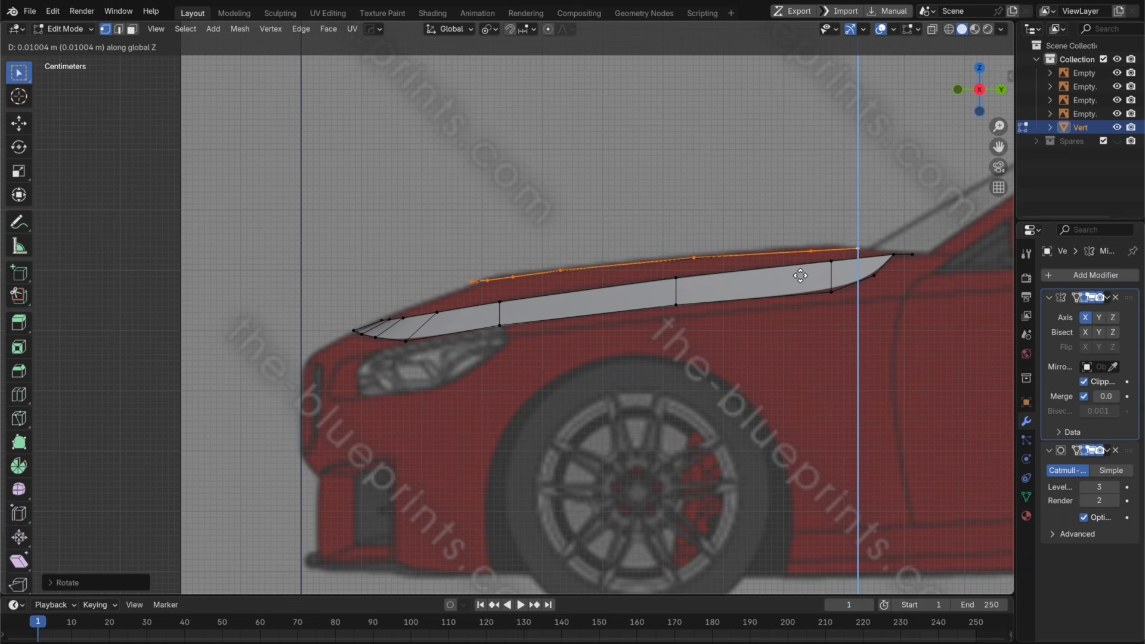
left_click(802, 272)
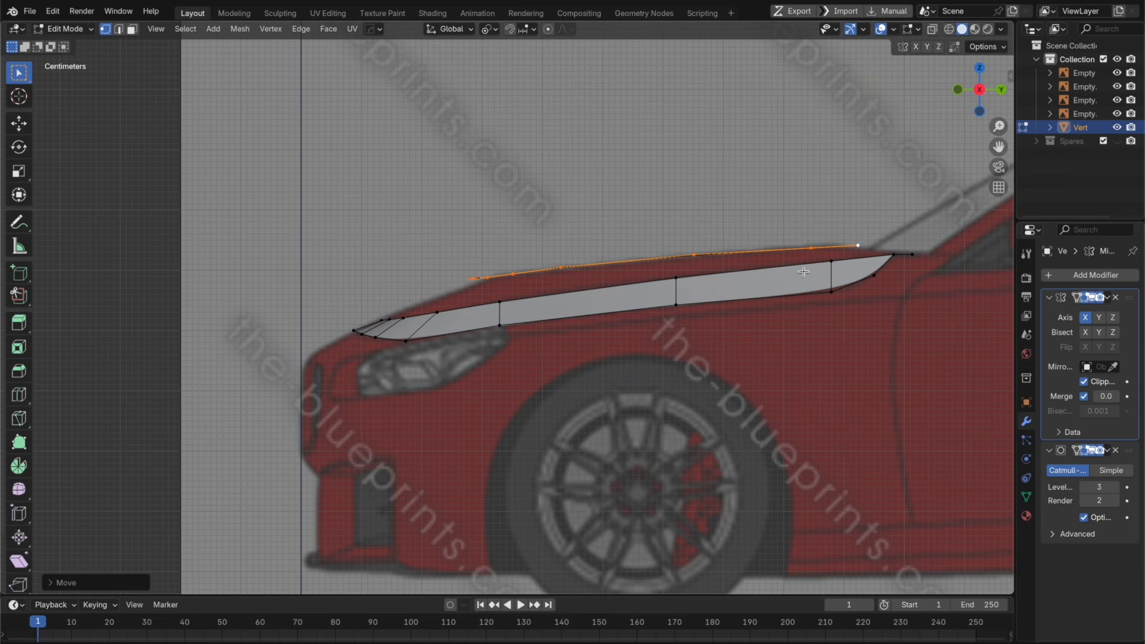
Step: Finish rotating the crease line about X and lower its middle vertex about 0.0017 m along Z to follow the side profile
key("x")
left_click(844, 255)
left_click(698, 256)
middle_click_drag(780, 278, 646, 302, "shift")
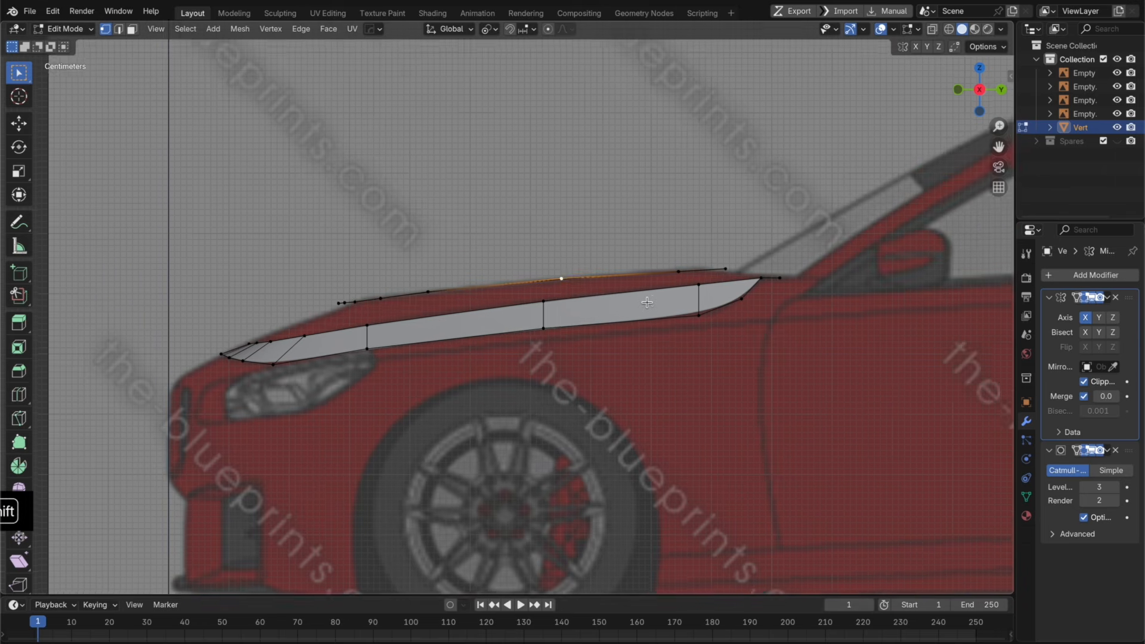
scroll(646, 302, "up", 2)
key("g")
key("z")
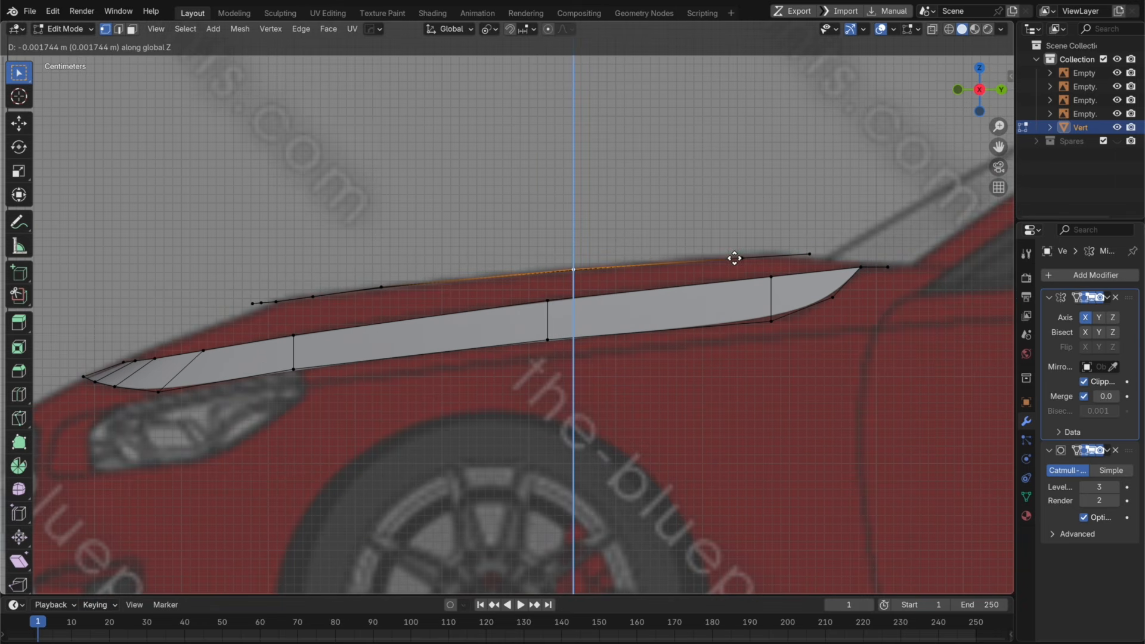
left_click(734, 258)
middle_click_drag(679, 288, 743, 295, "shift")
Step: Dissolve the extra vertex beside the centreline on the crease's front curve, replacing a plain deletion that leaves a gap
key("Tab")
key("Tab")
key("KP_7")
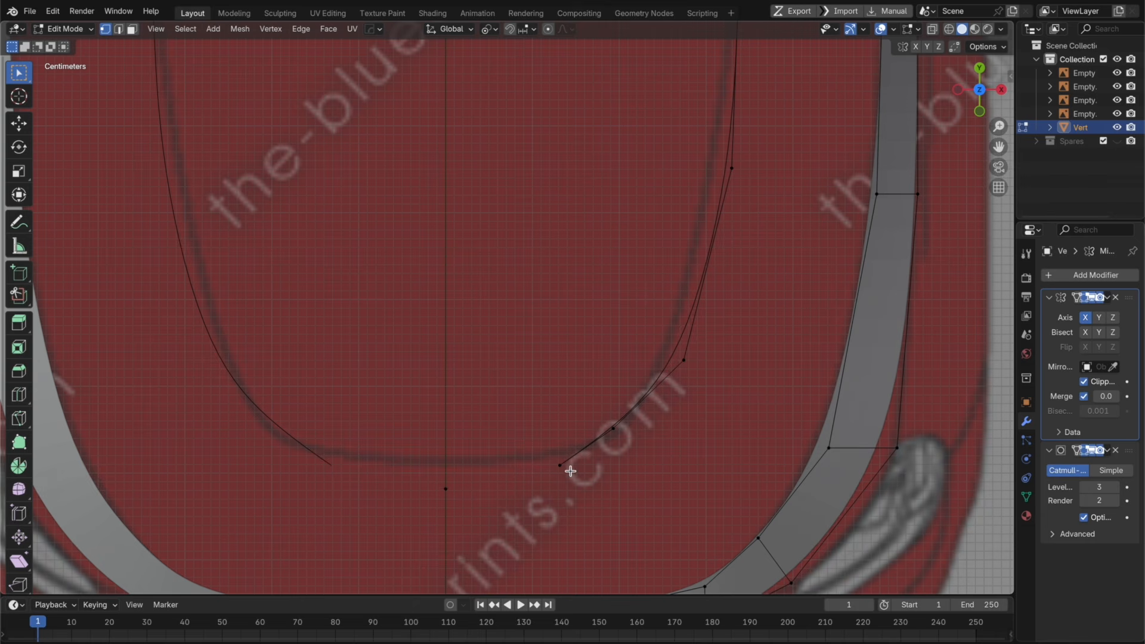
key("super+z")
key("x")
left_click(507, 562)
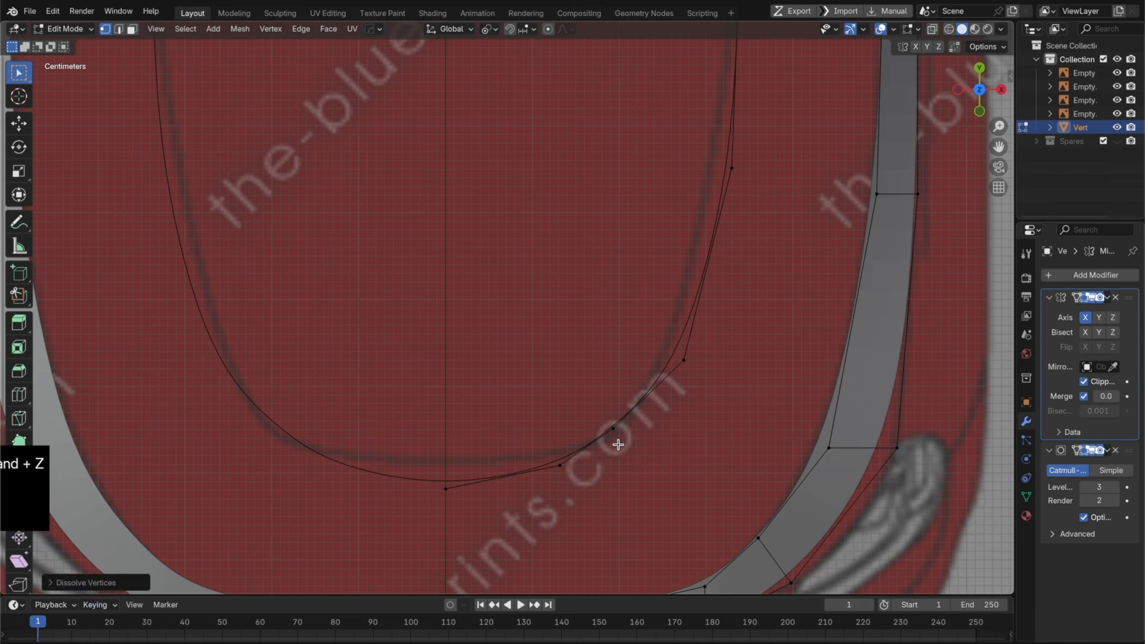
Step: Move the crease's front corner vertex outward and forward to match the blueprint's curve in the top view
left_click(631, 433)
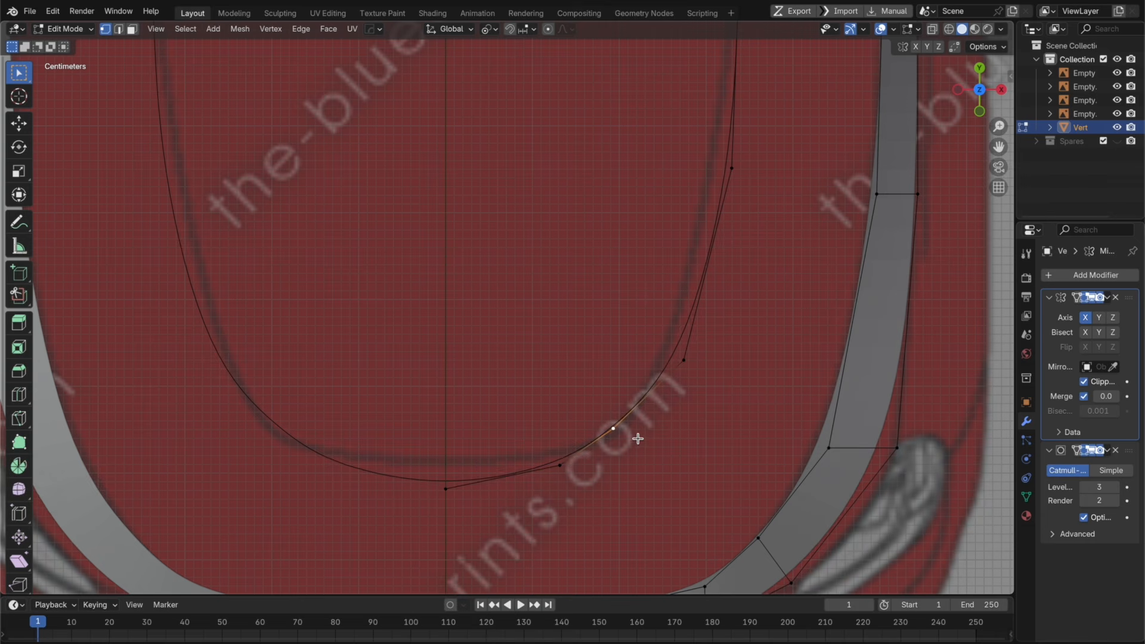
key("g")
key("y")
key("x")
left_click(650, 450)
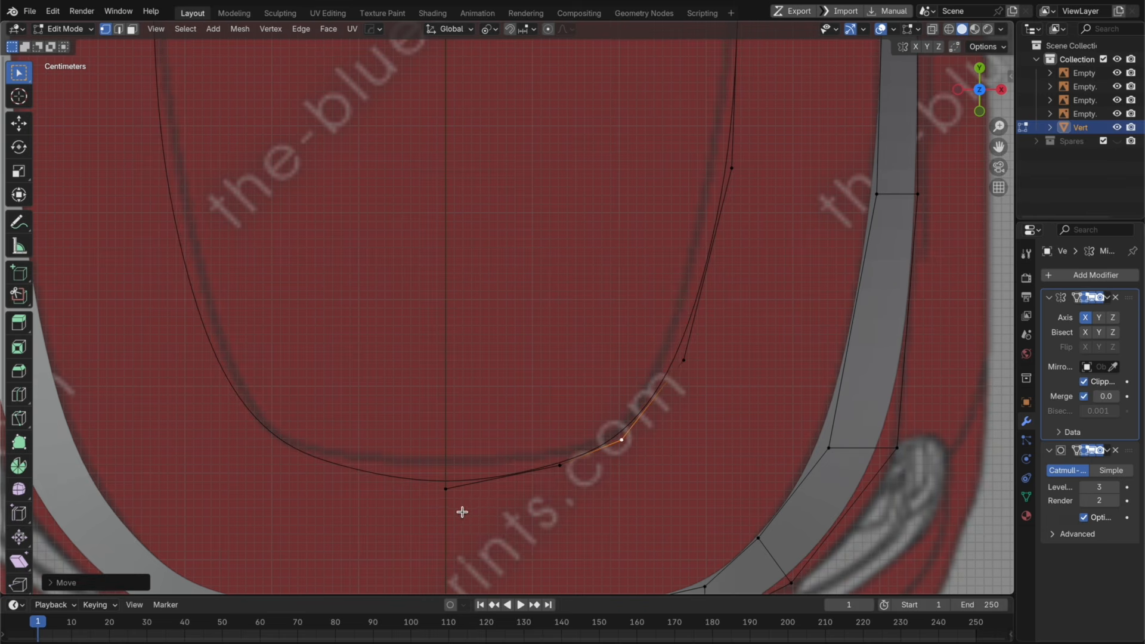
Step: Move the crease's centreline vertex and its neighbour along Y onto the blueprint's front crease edge
left_click(460, 507)
key("g")
key("y")
left_click(513, 478)
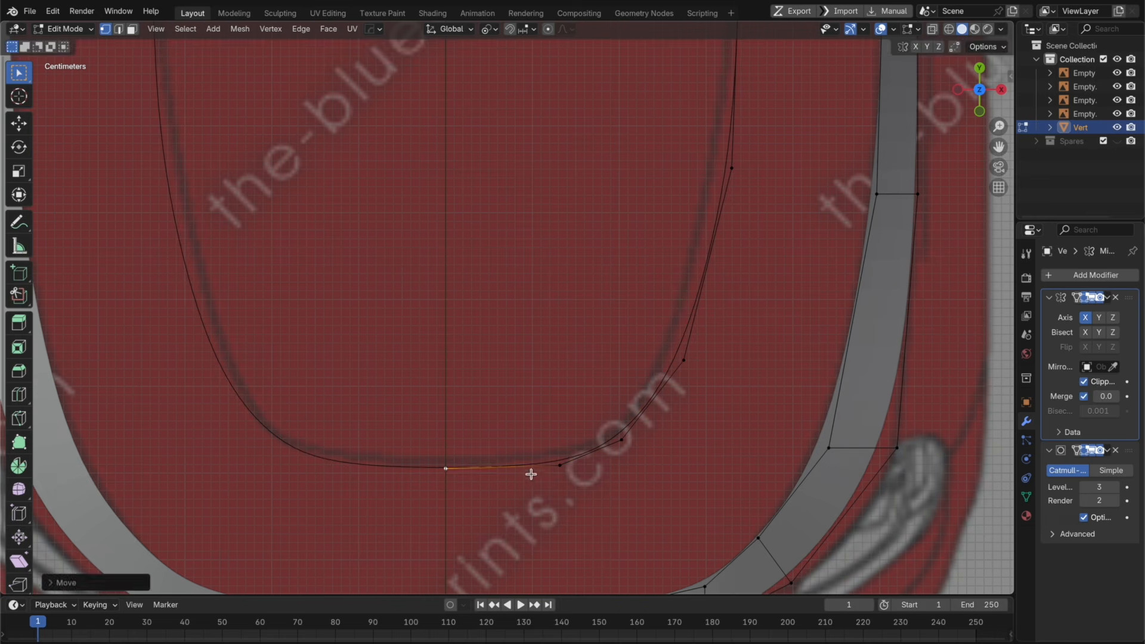
left_click(560, 464)
key("g")
key("y")
left_click(574, 467)
Step: Shift the two middle vertices on the crease's side inward along X onto the blueprint line
left_click(683, 360)
key("g")
key("x")
left_click(695, 364)
middle_click_drag(694, 364, 654, 513, "shift")
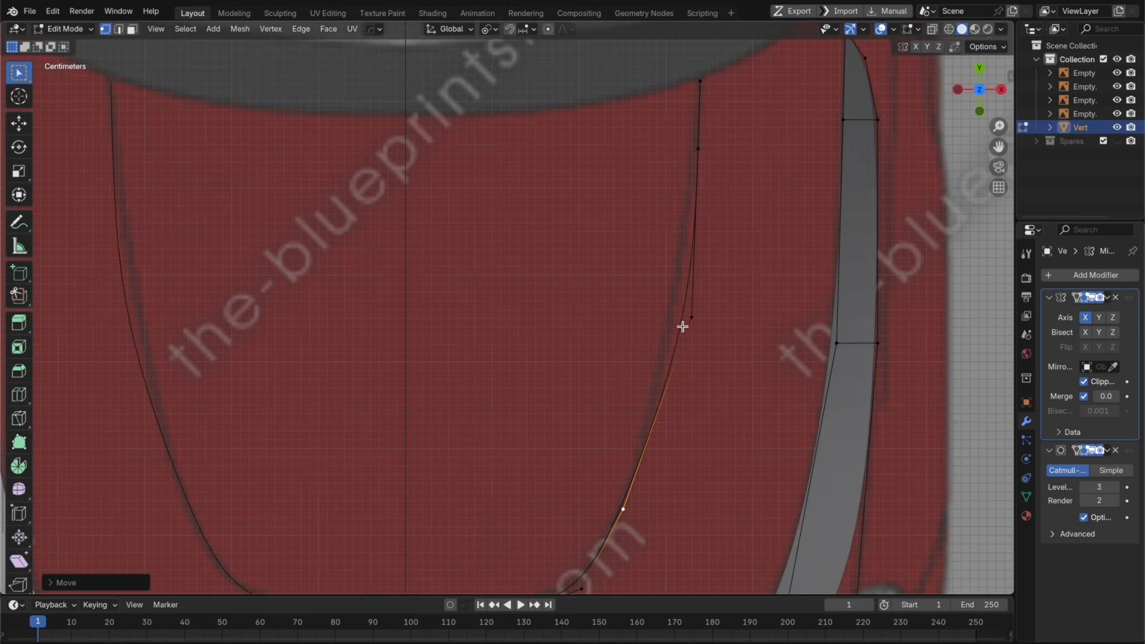
left_click(689, 318)
key("g")
key("x")
left_click(723, 378)
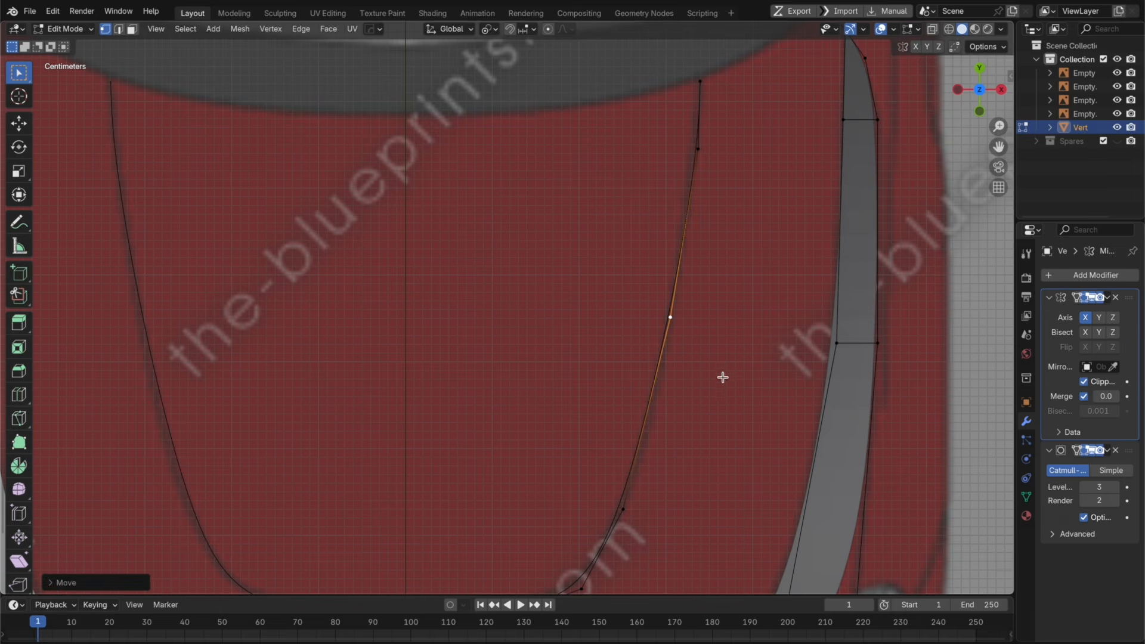
Step: Slide the vertex behind the crease's front corner rearward along the line and shift it slightly outward along X
left_click(647, 516)
key("g")
key("g")
left_click(685, 450)
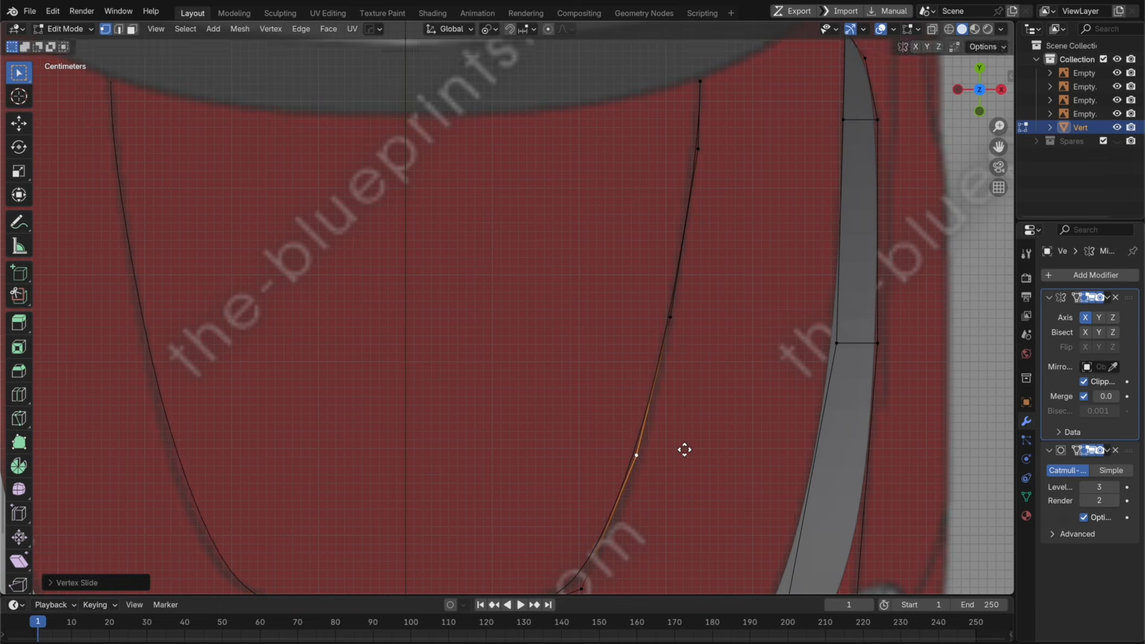
key("g")
key("x")
left_click(693, 450)
Step: Try relaxing the whole crease line to even out its vertices, and undo it
scroll(693, 450, "down", 4)
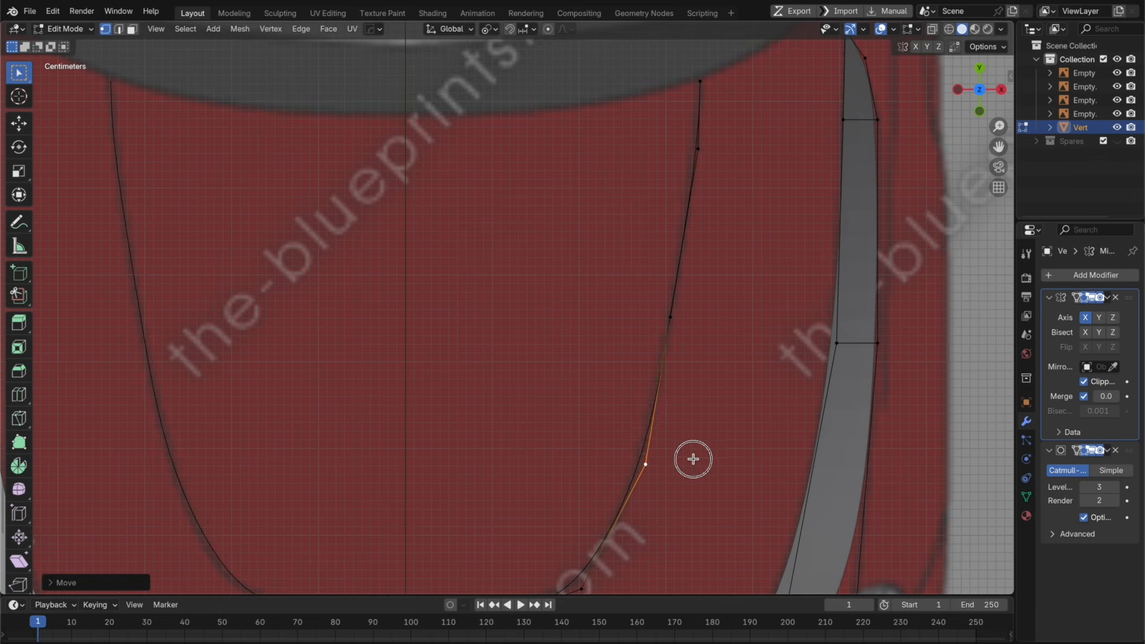
left_click(632, 308, "alt")
right_click(632, 307)
mouse_move(691, 308)
left_click(799, 391)
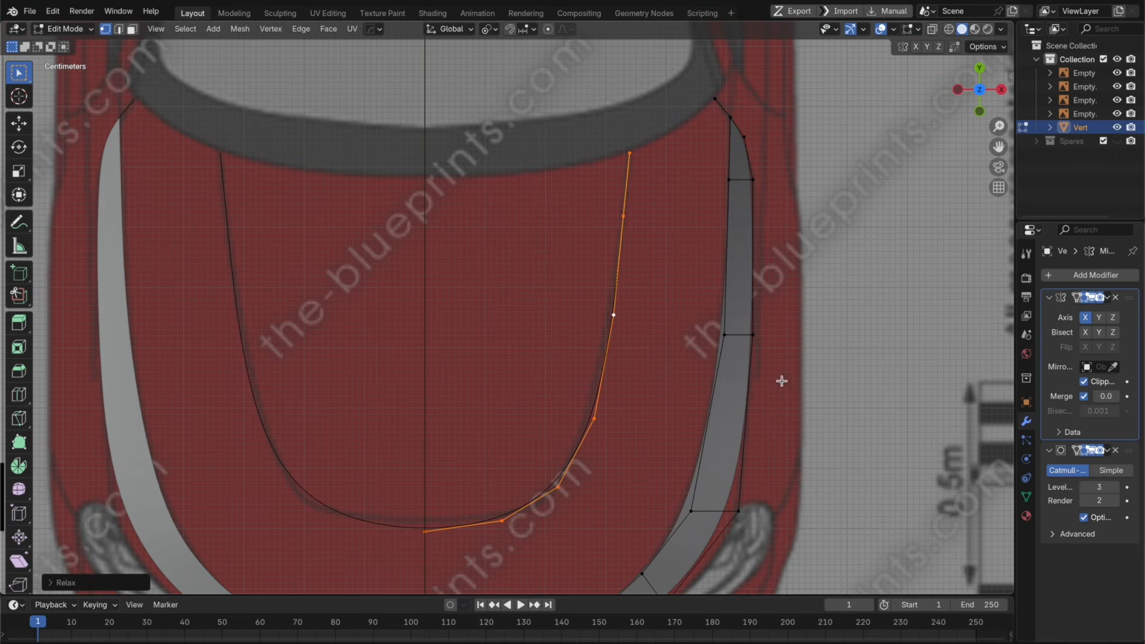
key("super+z")
key("super+z")
key("super+z")
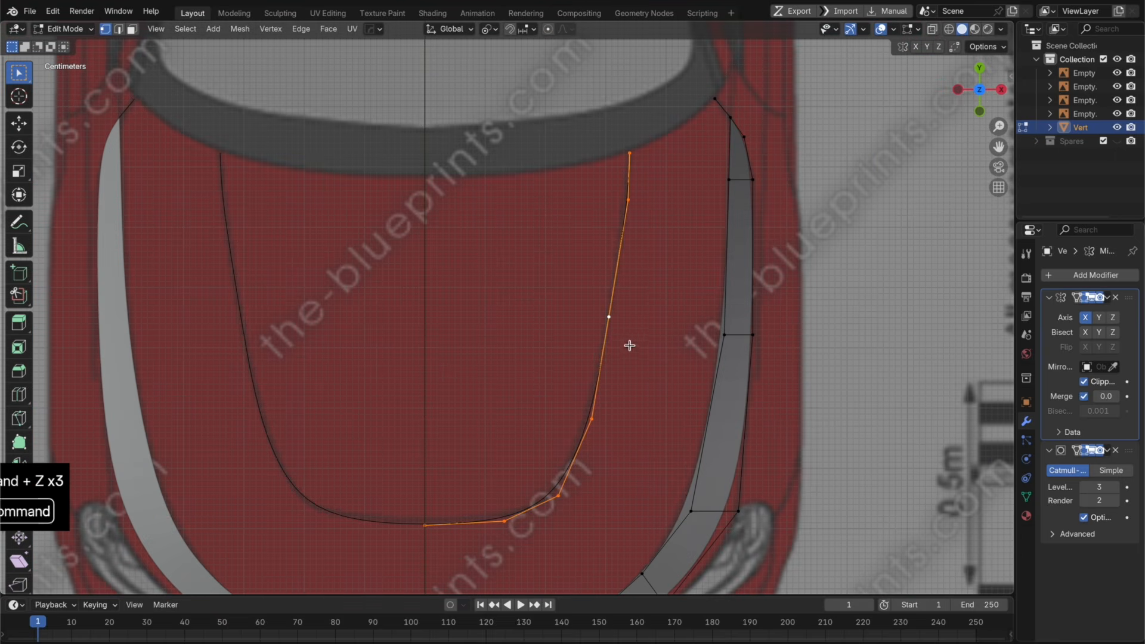
Step: Shift the crease vertex nearest the rear end inward 0.005 m and the lower side vertex 0.0075 m along X, and save the file
left_click(642, 222)
key("g")
key("x")
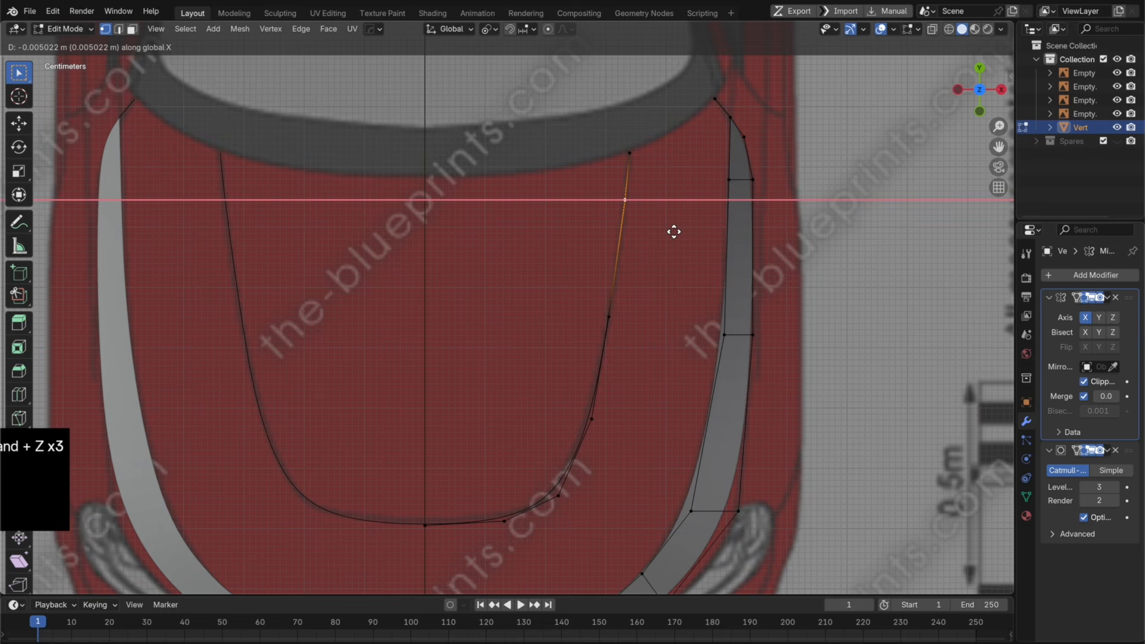
left_click(674, 231)
left_click(588, 418)
key("g")
key("x")
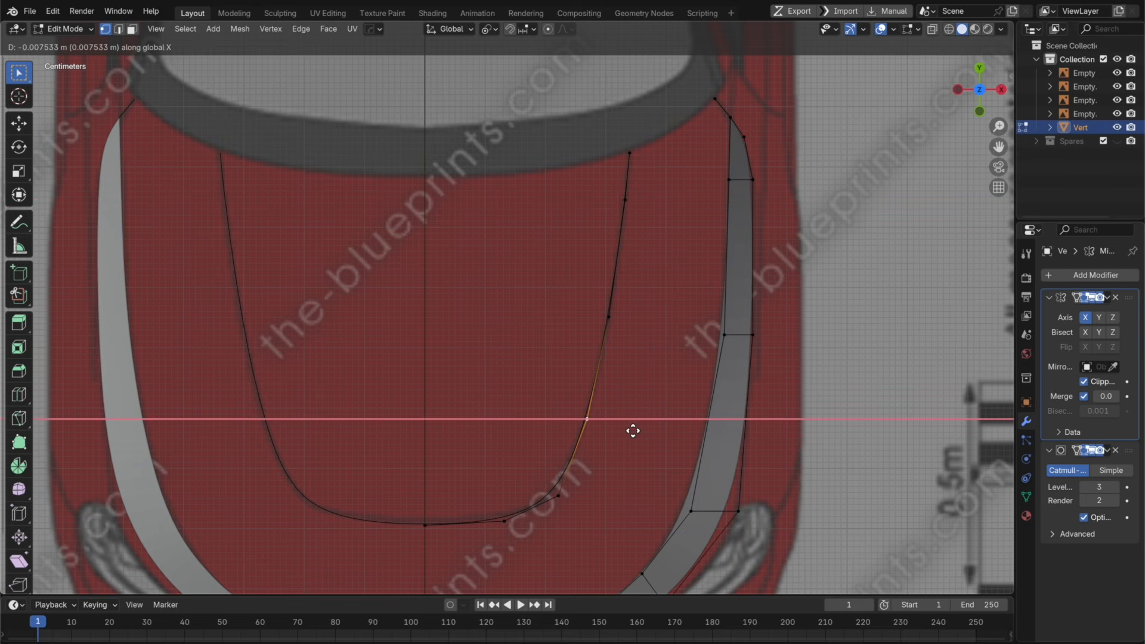
left_click(633, 430)
key("Tab")
key("super+s")
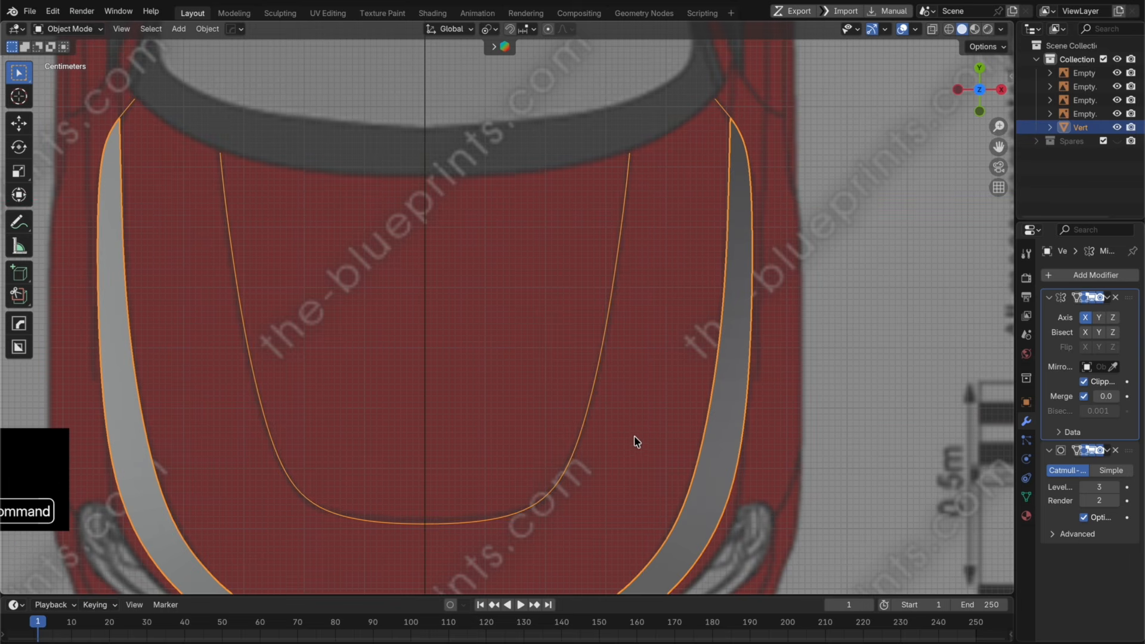
Step: Select the whole linked crease line and try rotating it about -2.37 degrees around X against the front blueprint
middle_click_drag(635, 445, 544, 320)
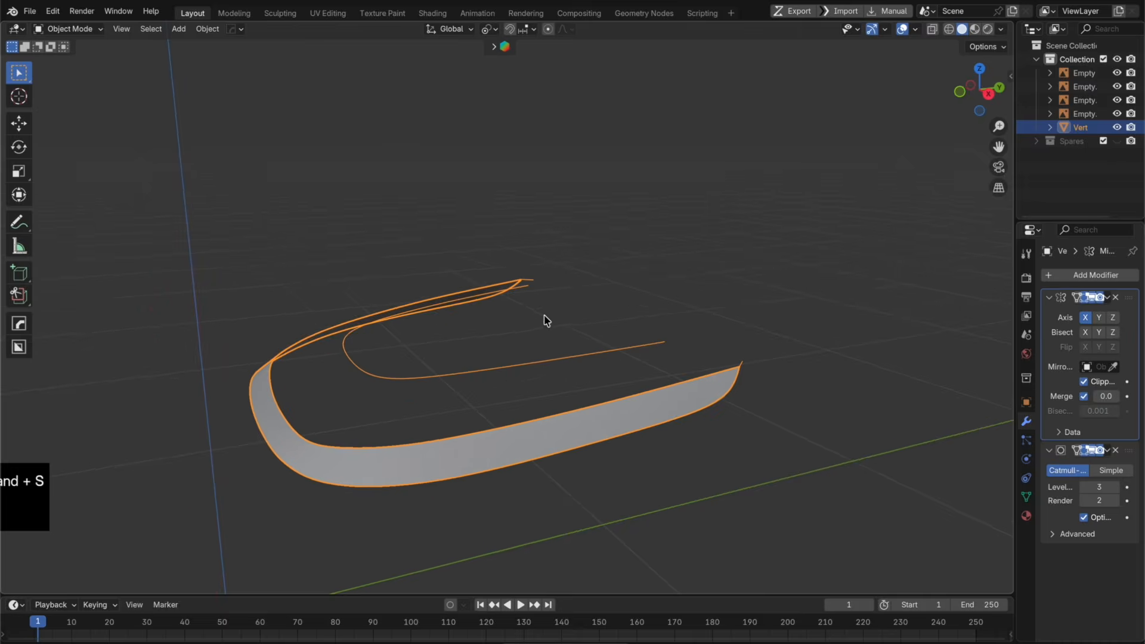
key("KP_1")
scroll(668, 323, "up", 6)
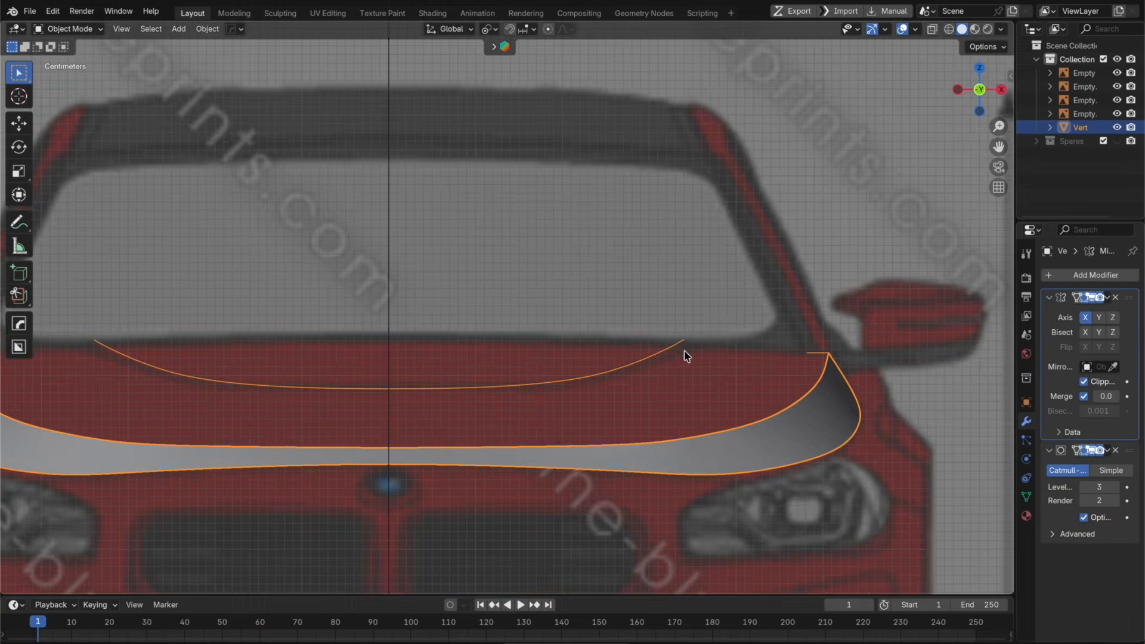
key("Tab")
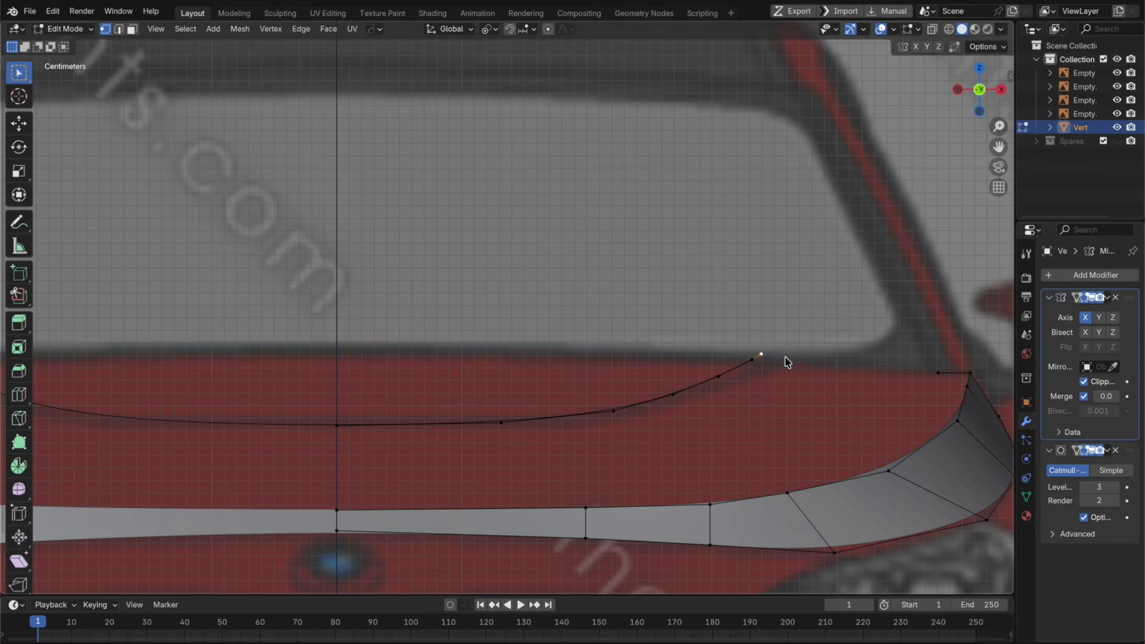
left_click(1001, 89)
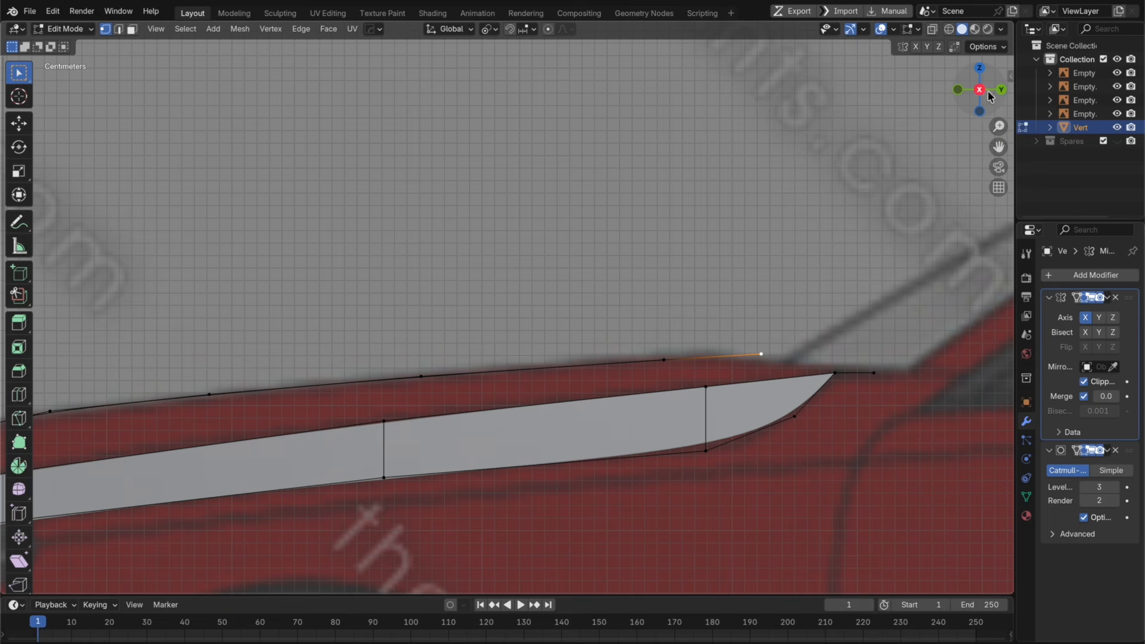
key("KP_1")
key("ctrl+l")
key("r")
key("x")
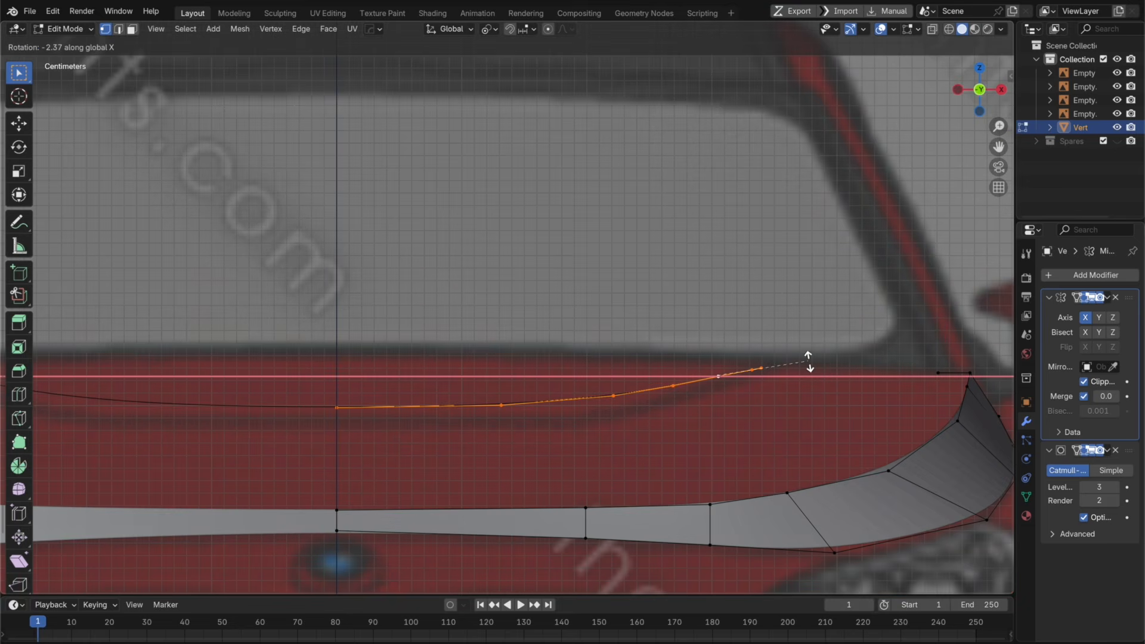
left_click(808, 365)
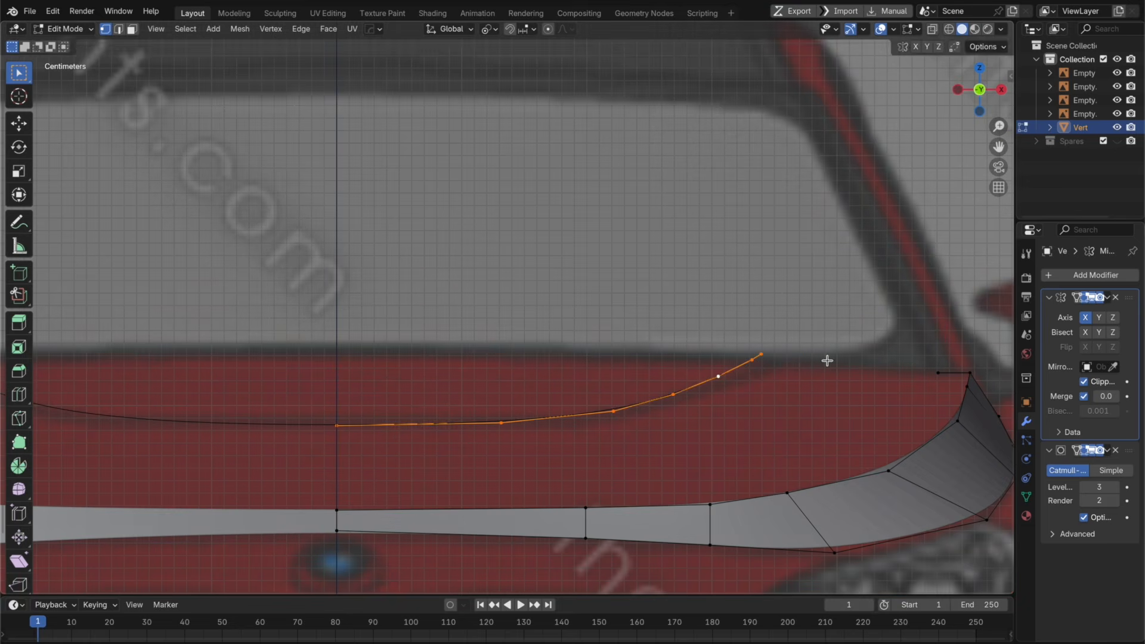
Step: Try rotating the crease line about -1.17 degrees around X and lowering it along Z, and compare it in the side view
key("r")
key("x")
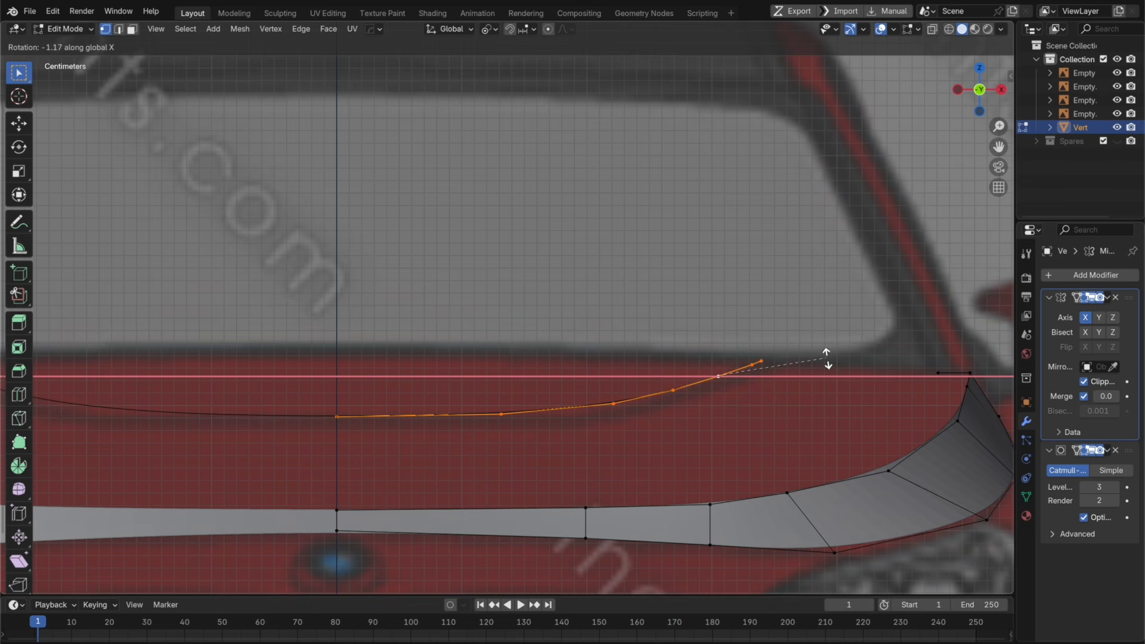
left_click(827, 358)
key("g")
key("z")
left_click(826, 363)
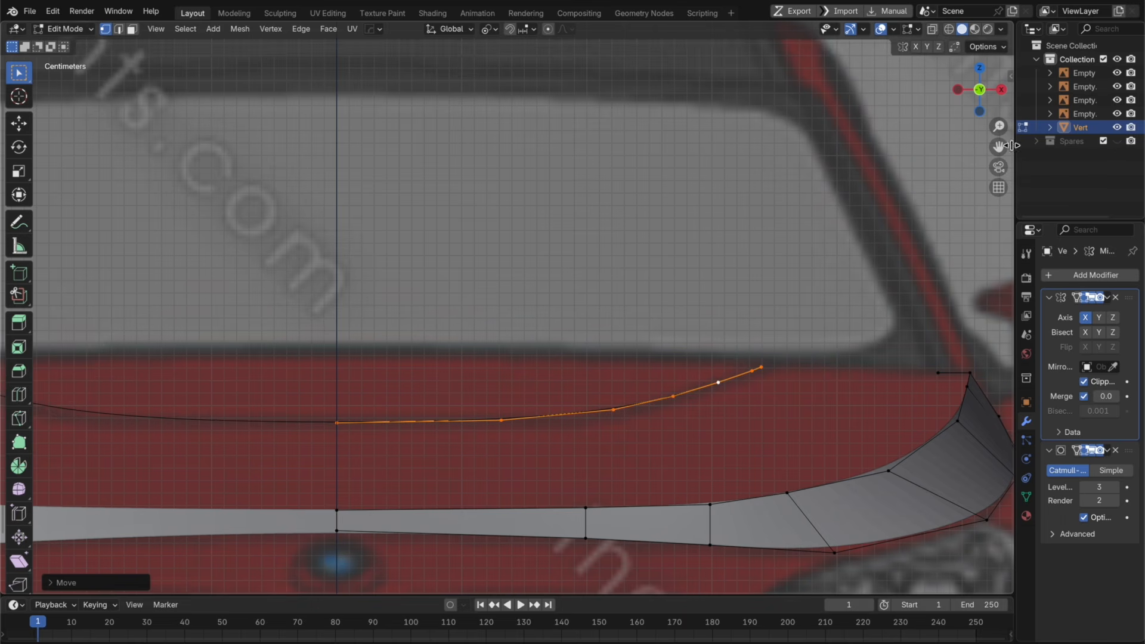
left_click(1002, 90)
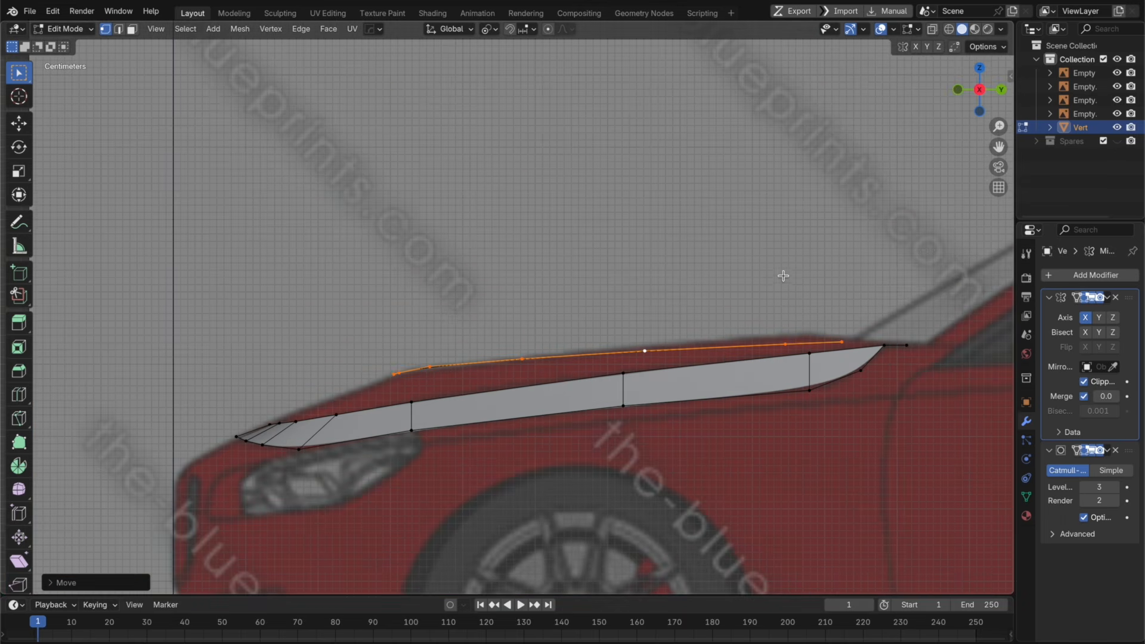
Step: Undo the crease line's last rotation and vertical move
key("super+z")
key("super+z")
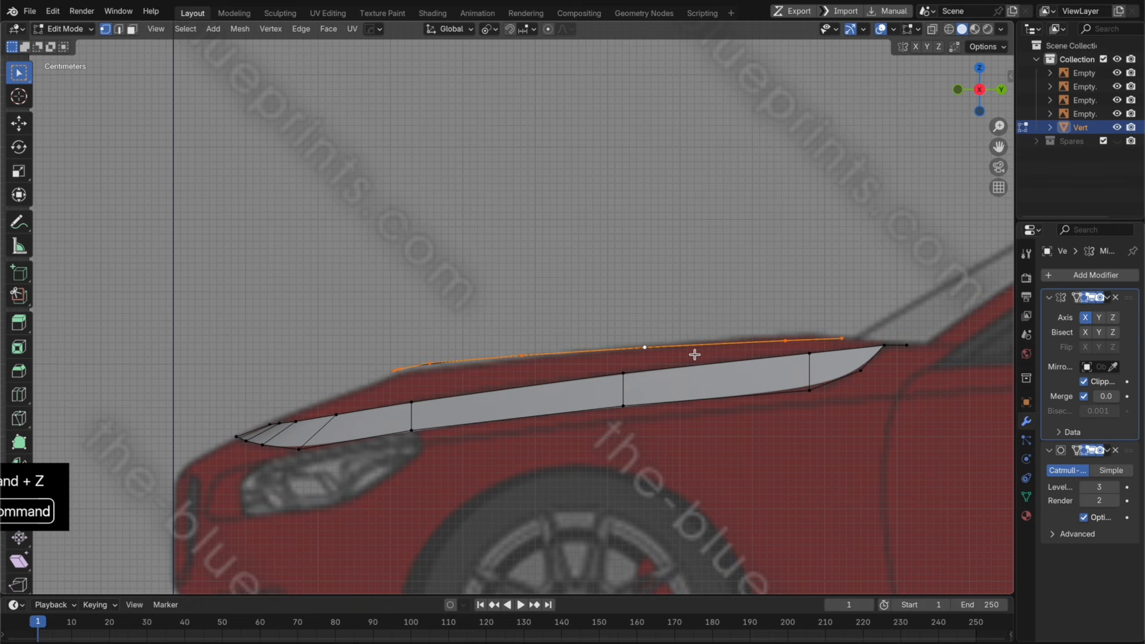
key("super+z")
Step: Compare the crease in the front and top views and lower the whole line slightly along Z in the side view
key("KP_1")
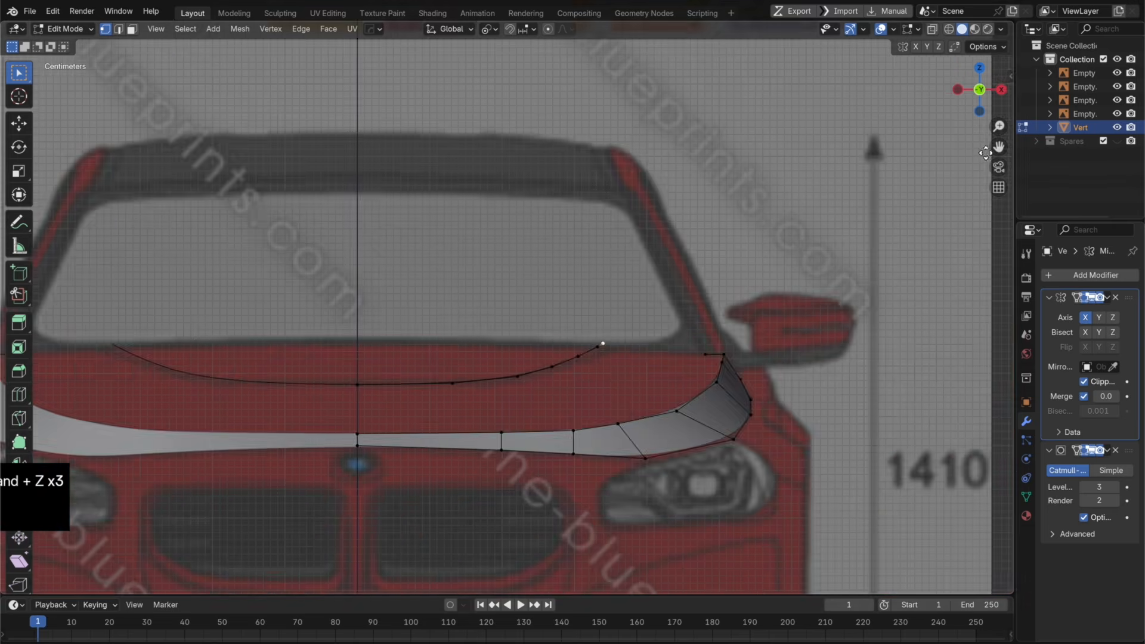
scroll(600, 340, "up", 5)
scroll(733, 327, "down", 3)
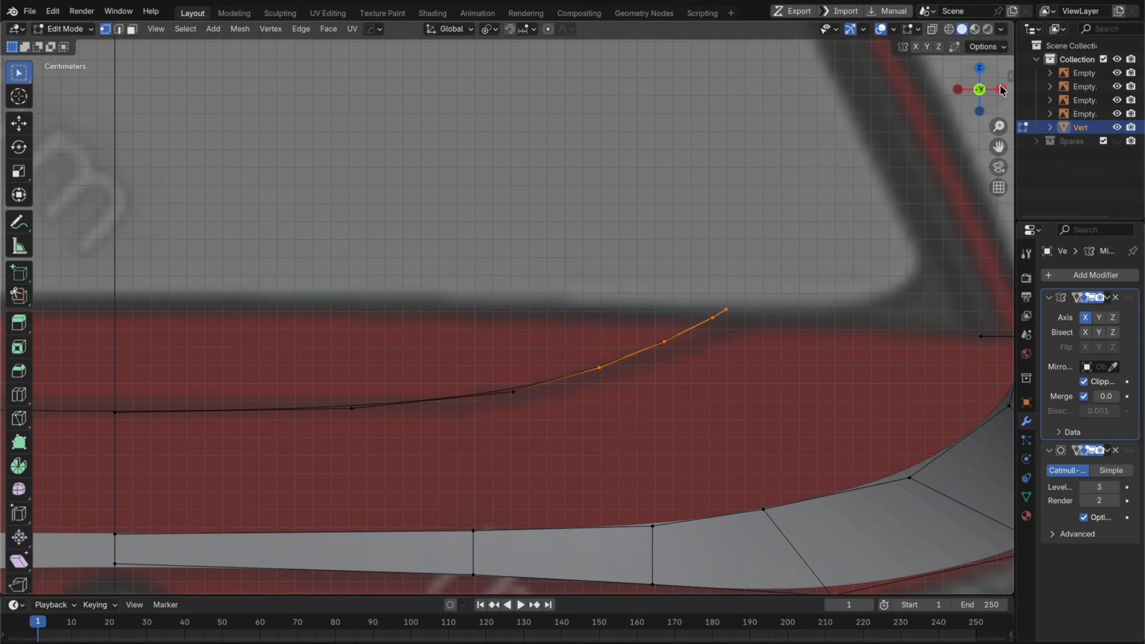
left_click(979, 68)
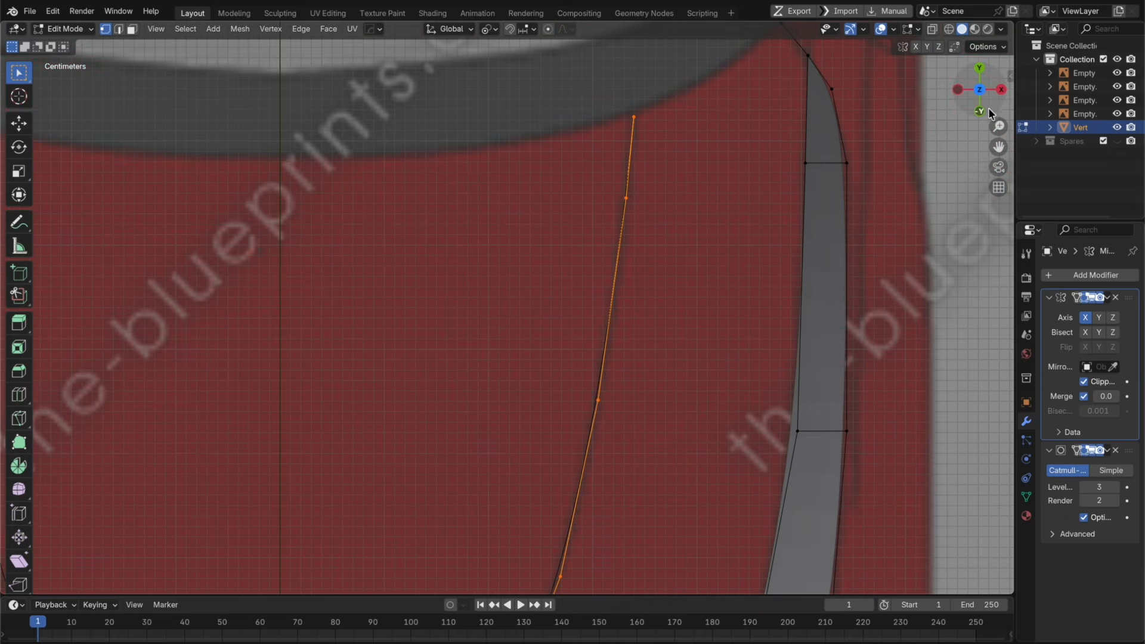
key("KP_1")
key("KP_3")
key("g")
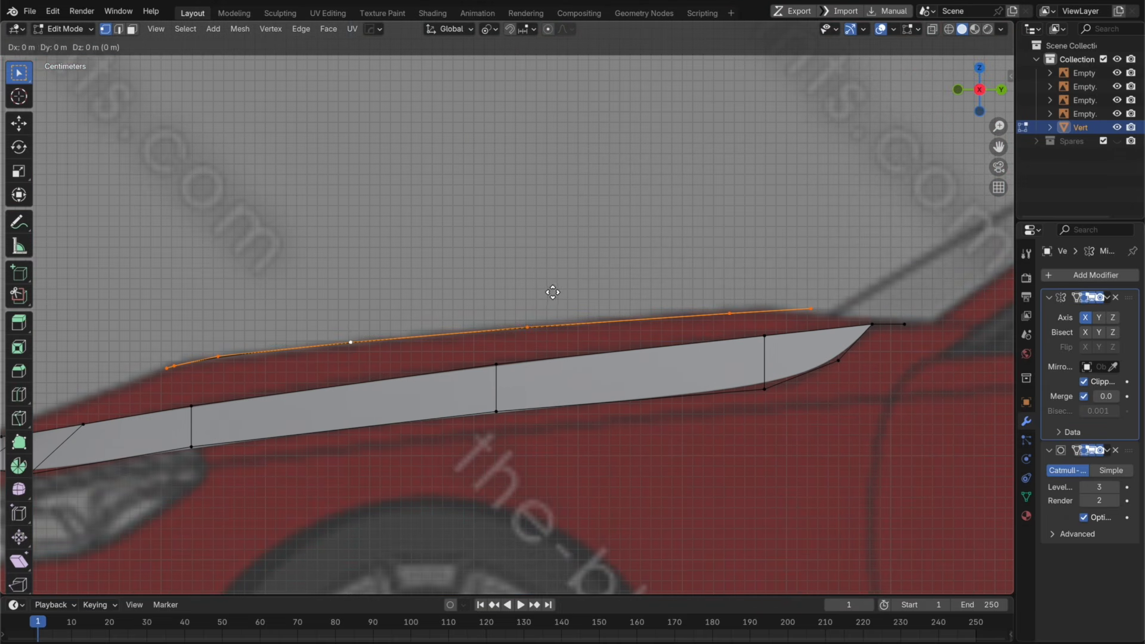
key("z")
left_click(579, 292)
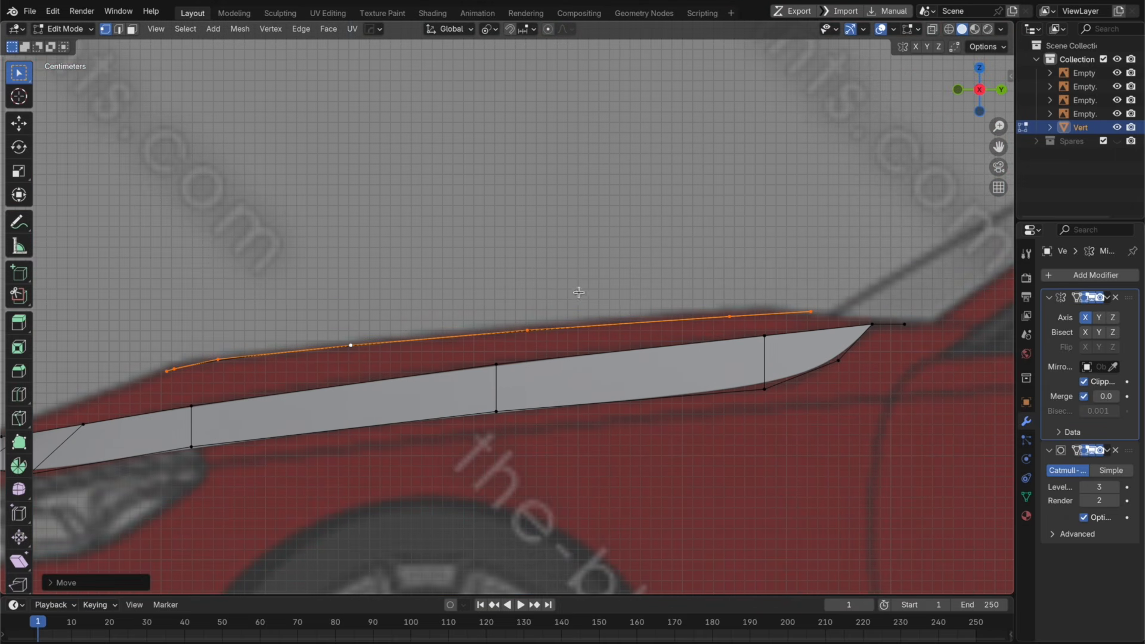
Step: Raise the crease's two rearmost vertices slightly along Z to meet the bonnet's profile in the side view
left_click(809, 317)
key("g")
key("z")
left_click(812, 315)
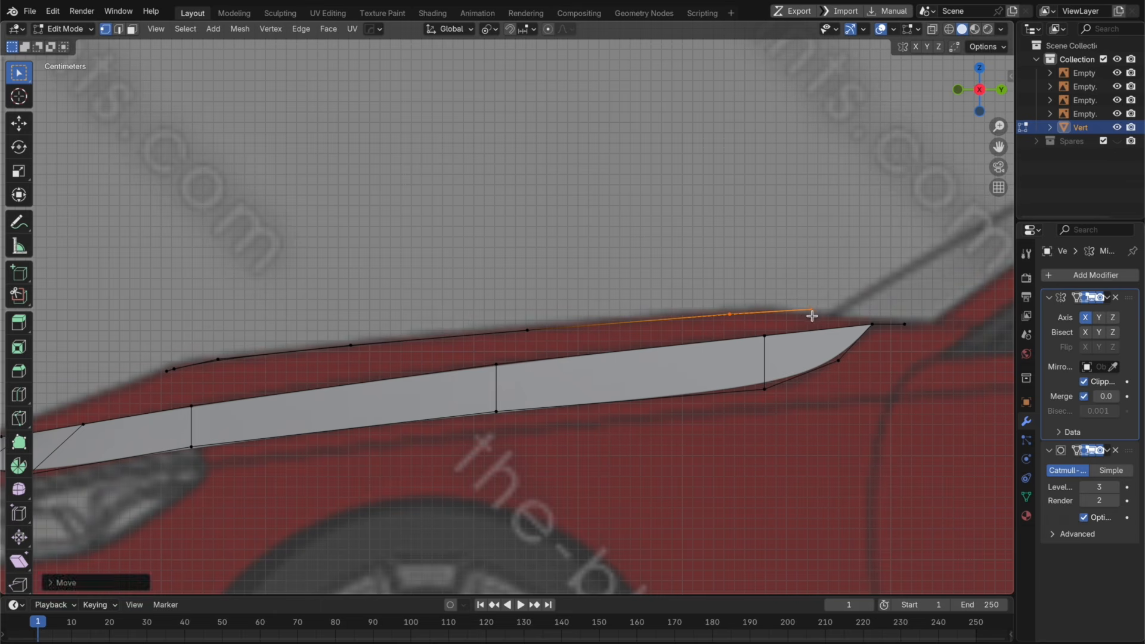
Step: Try lowering the crease's rear end vertex about 0.0058 m along Z and adjusting its height again in the front view
left_click(832, 305)
key("g")
key("z")
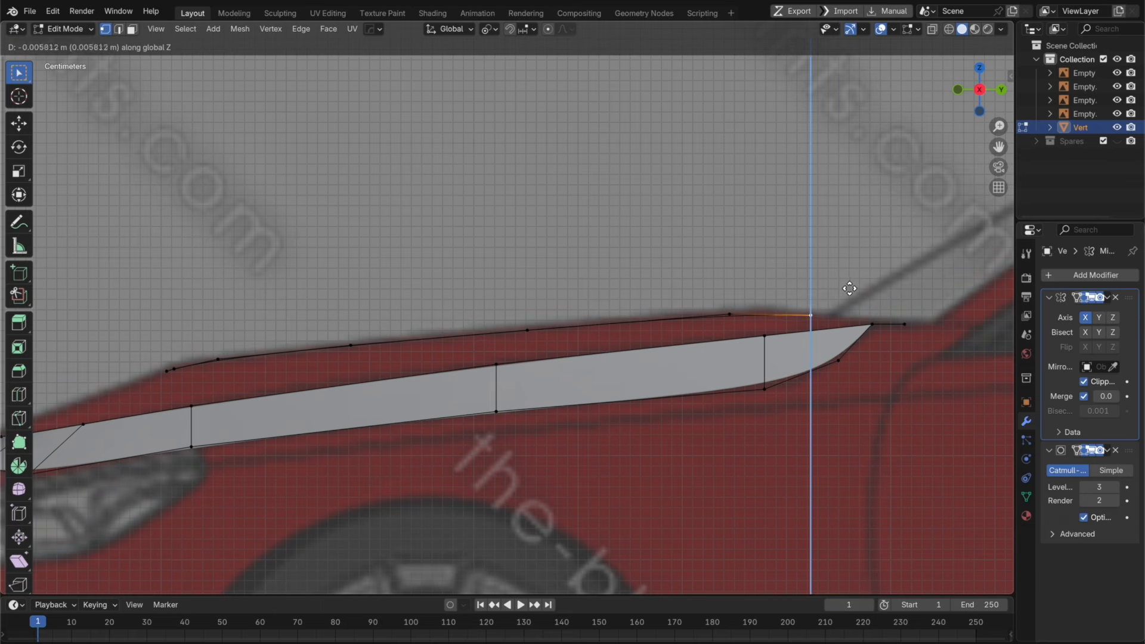
left_click(849, 288)
left_click(962, 97)
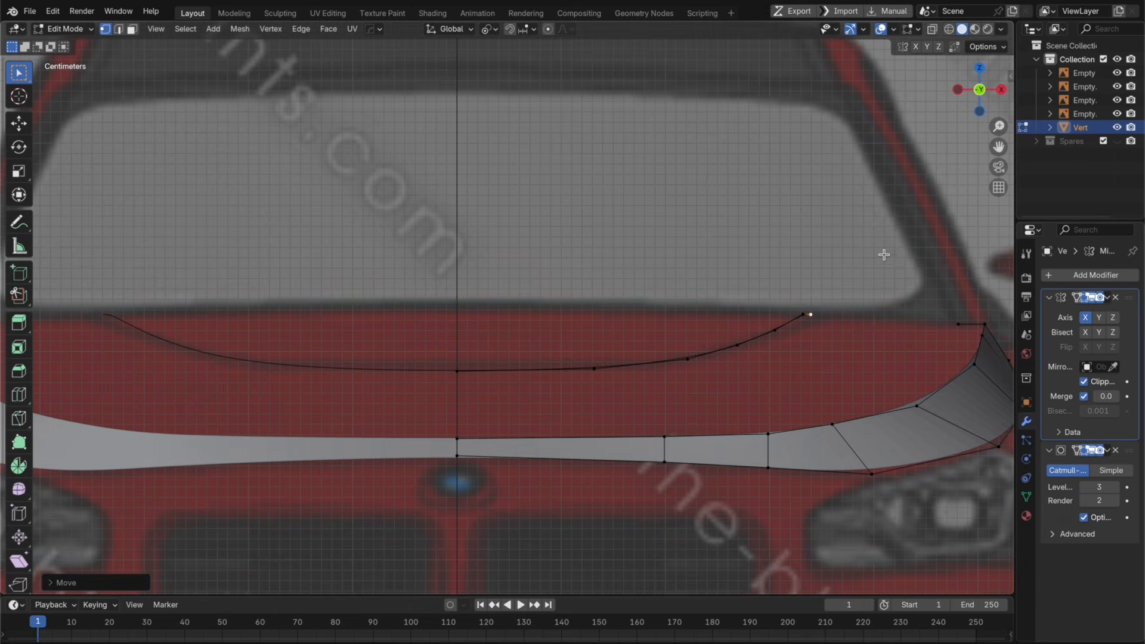
key("g")
key("z")
left_click(859, 332)
Step: Undo the height changes made to the crease's rear end vertex
key("super+z")
key("super+z")
key("super+z")
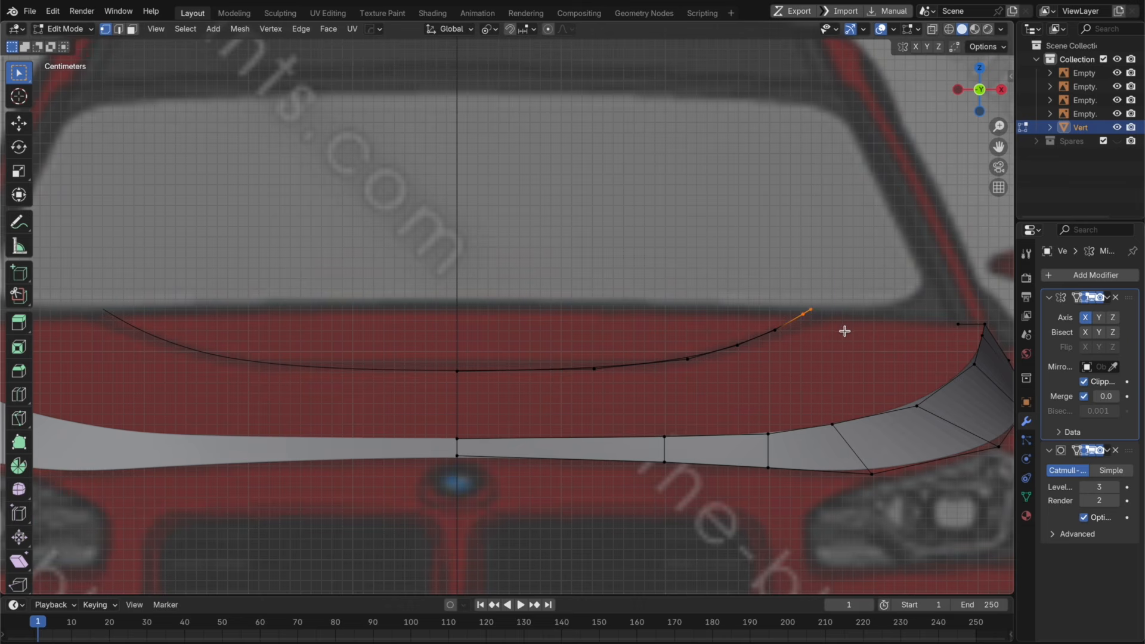
Step: Try shifting the crease's rear vertices along X in the front view and undo the change
key("g")
key("x")
left_click(856, 331)
left_click(851, 298)
key("super+z")
key("super+z")
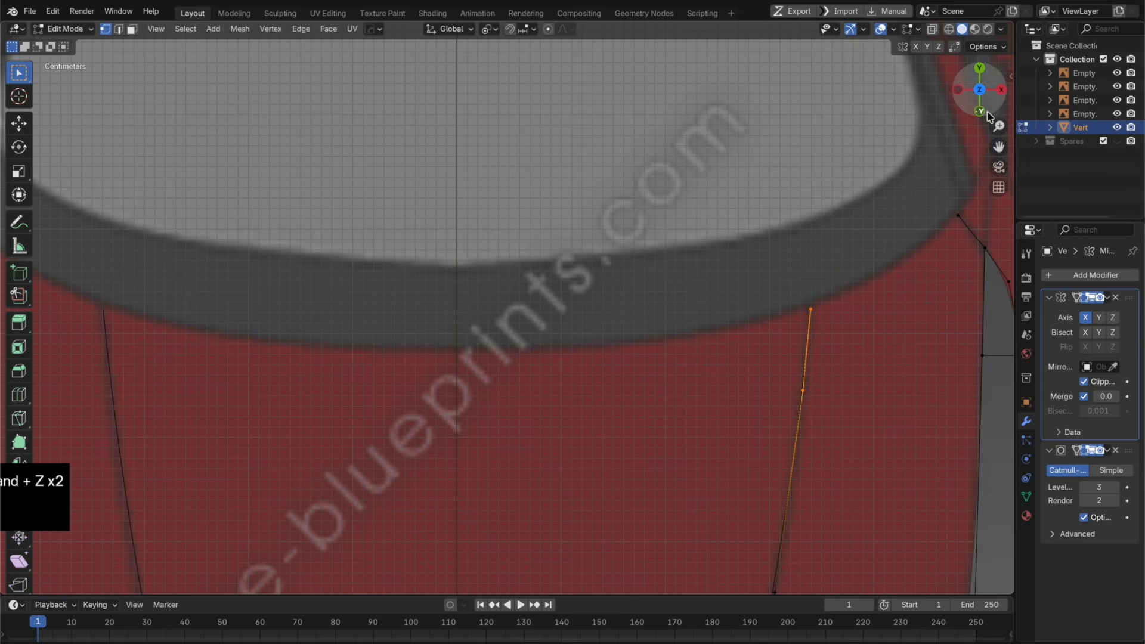
Step: Lower the crease's rear vertices along Z in the front view, moving the last two about 0.0036 m further
left_click(982, 112)
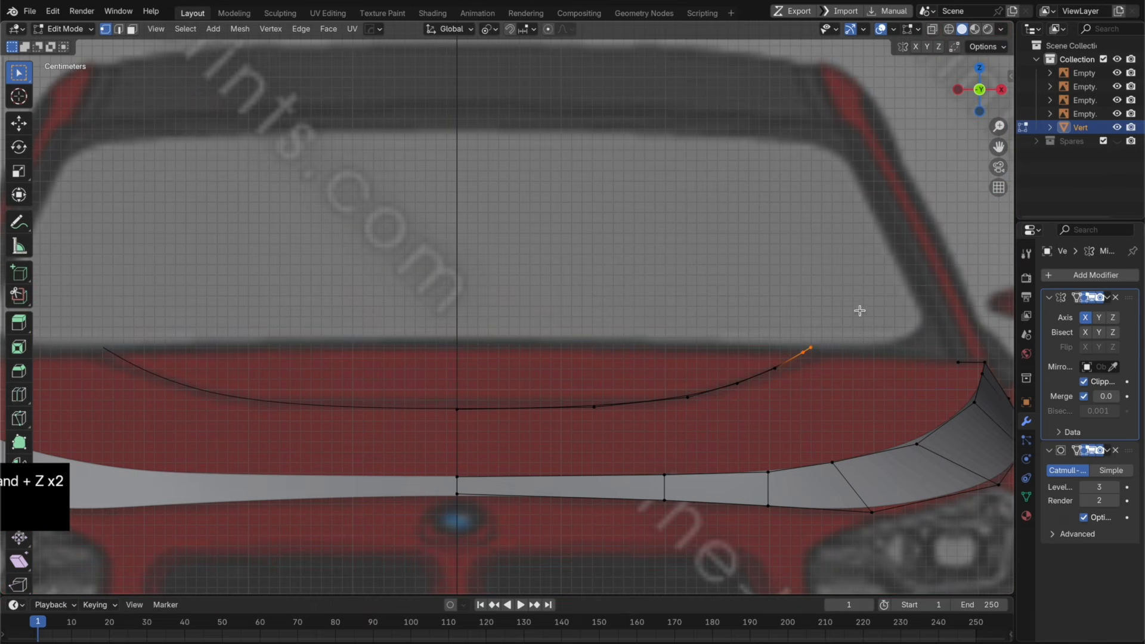
key("g")
key("z")
left_click(831, 365)
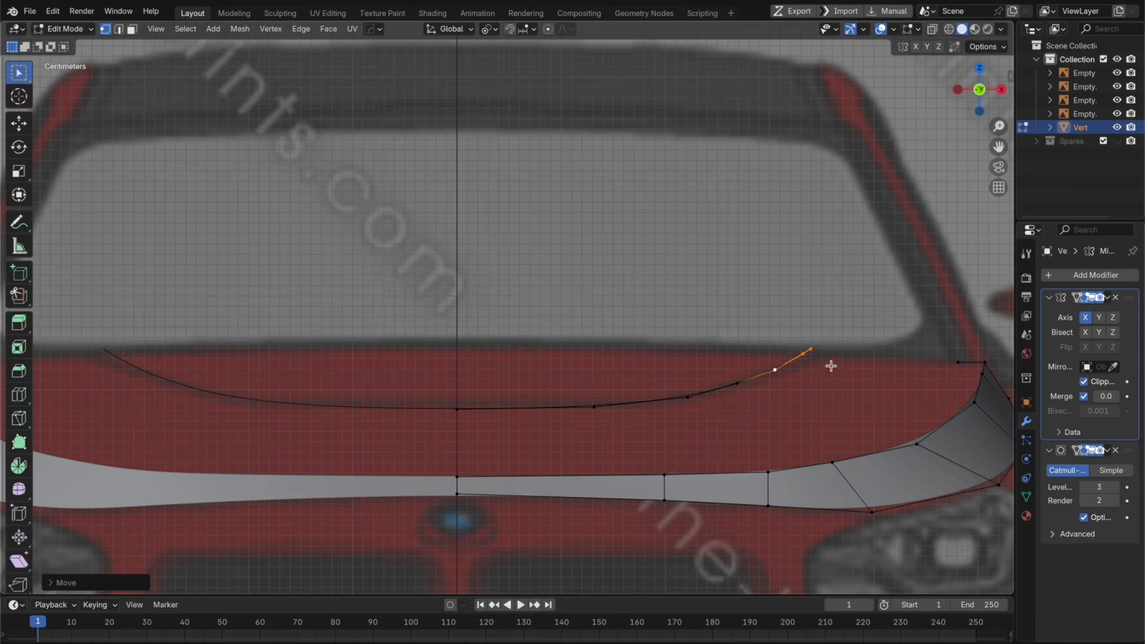
key("g")
key("z")
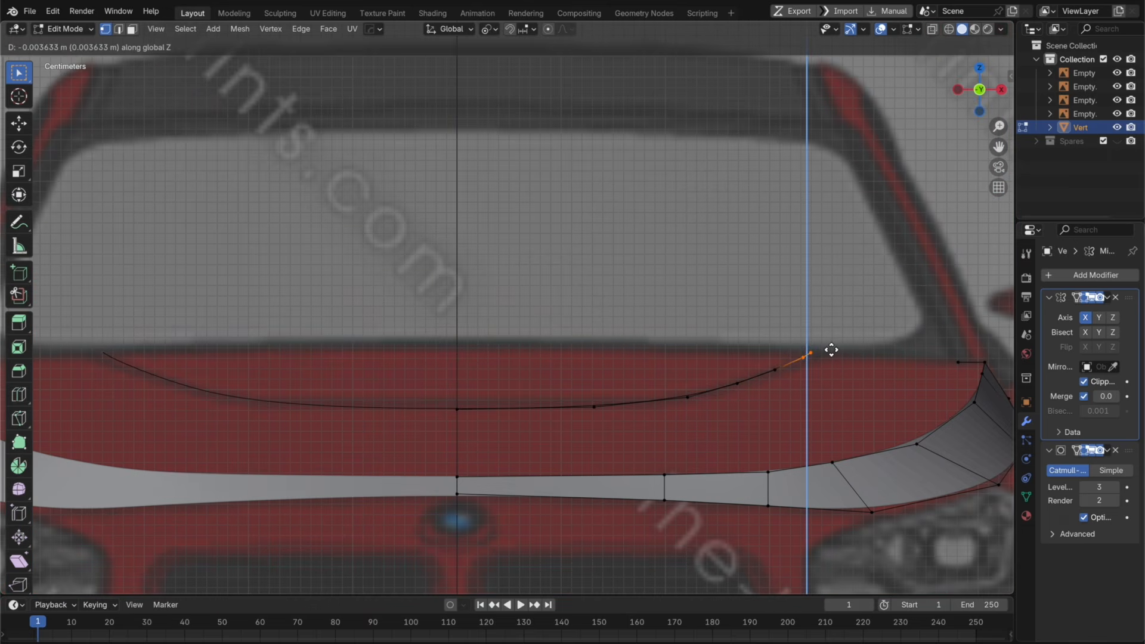
left_click(831, 350)
Step: Lower the crease's rear end vertex slightly along Z and leave edit mode
left_click(826, 351)
key("g")
key("z")
left_click(828, 352)
key("Tab")
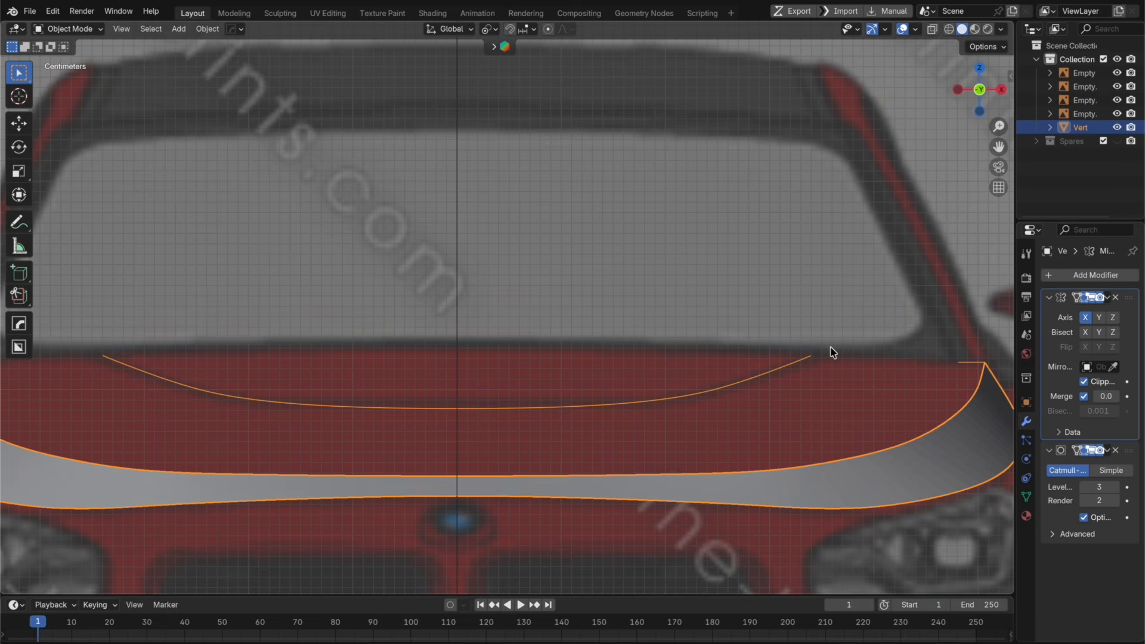
Step: Check the bonnet lines in the side view and switch to the BMW web configurator to rotate the car and study its bonnet
left_click(1002, 90)
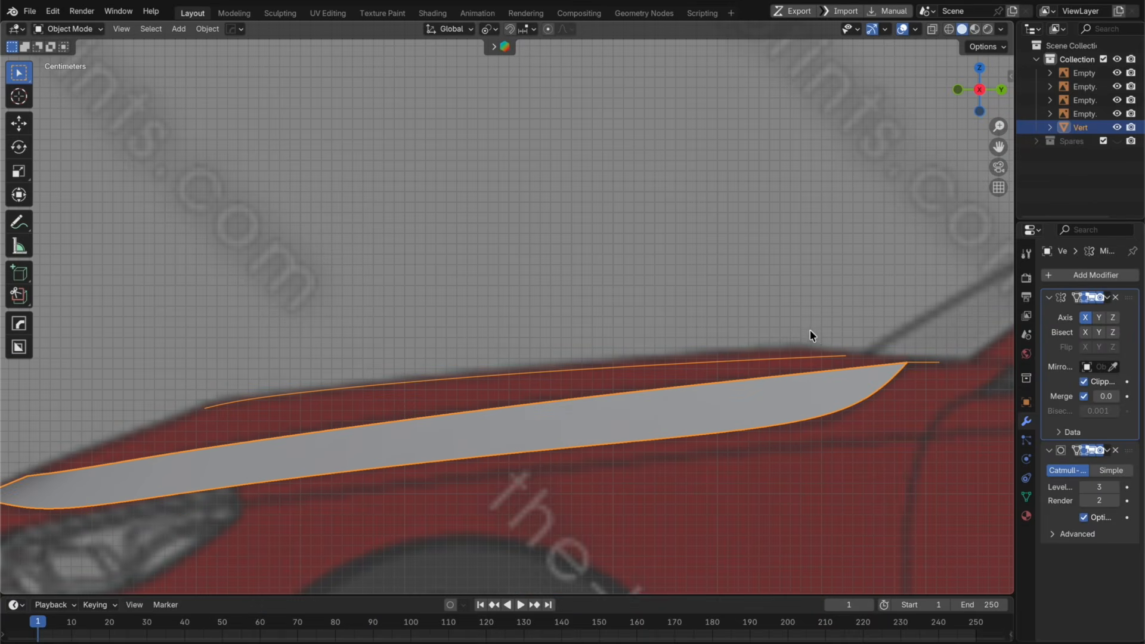
scroll(814, 341, "down", 3)
scroll(782, 272, "down", 3)
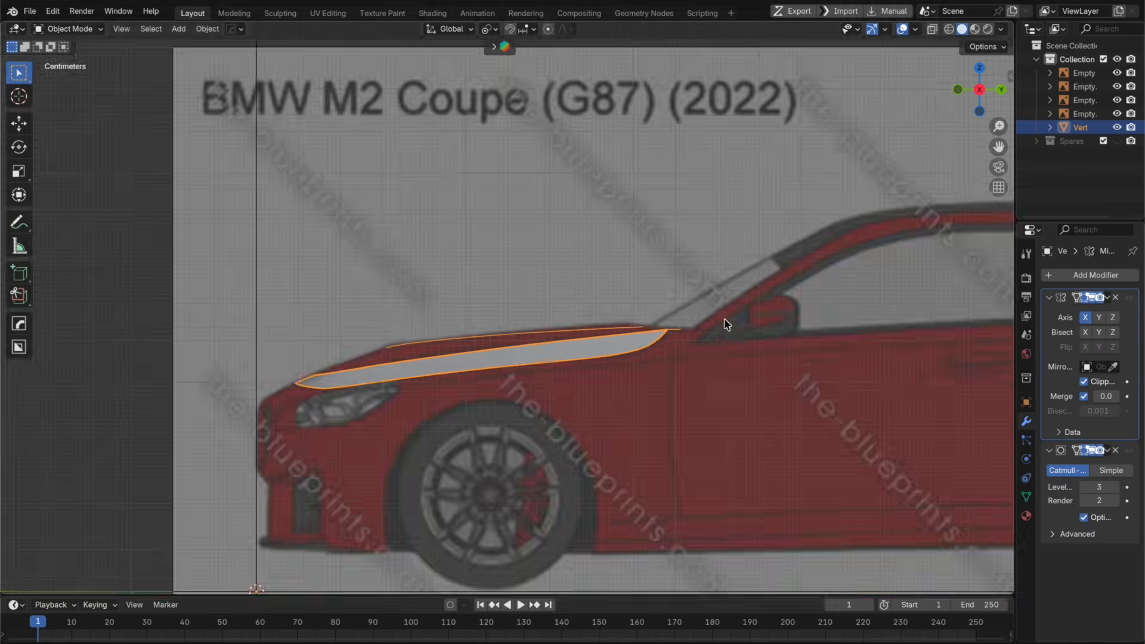
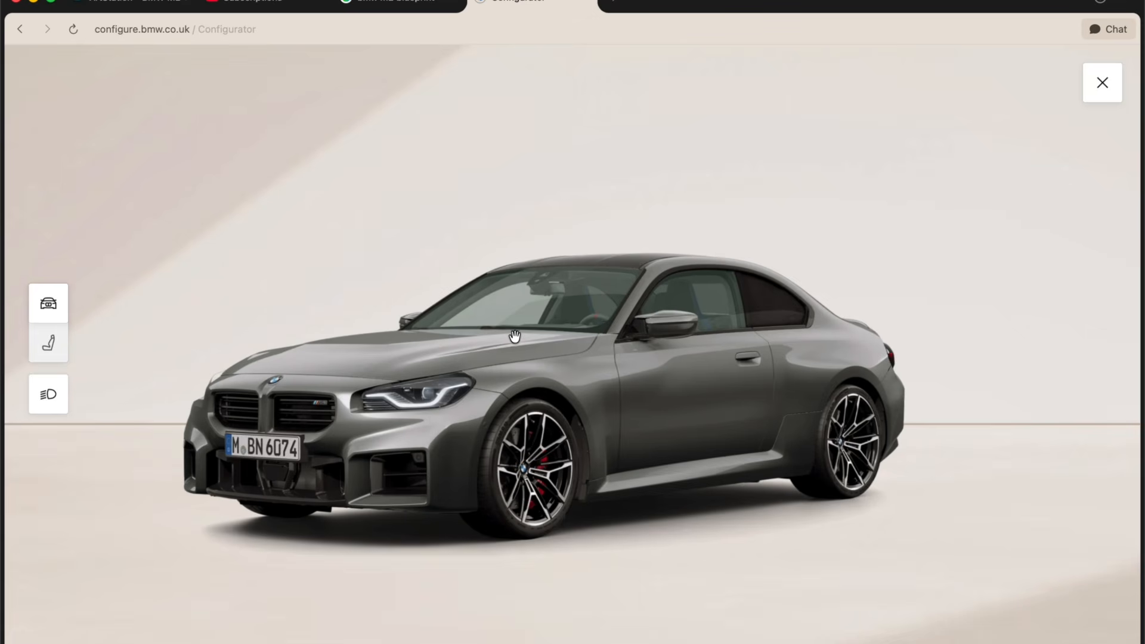
left_click_drag(469, 338, 561, 337)
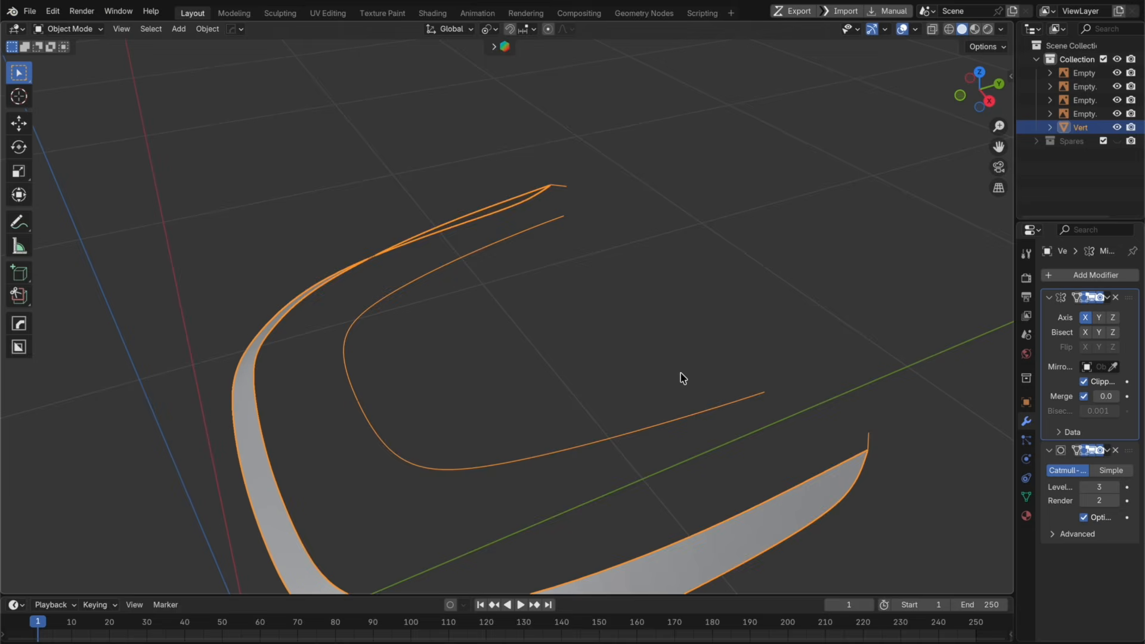
Step: Fine-tune the height of the crease's second vertex from the rear along Z in the side view
key("Tab")
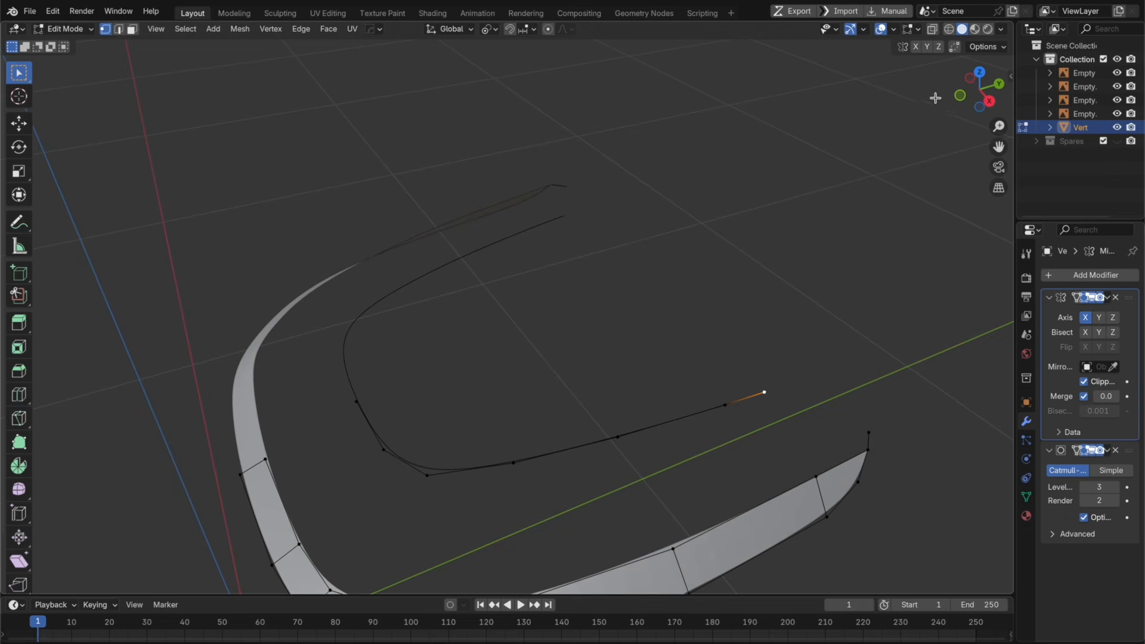
left_click(996, 91)
scroll(800, 346, "up", 3)
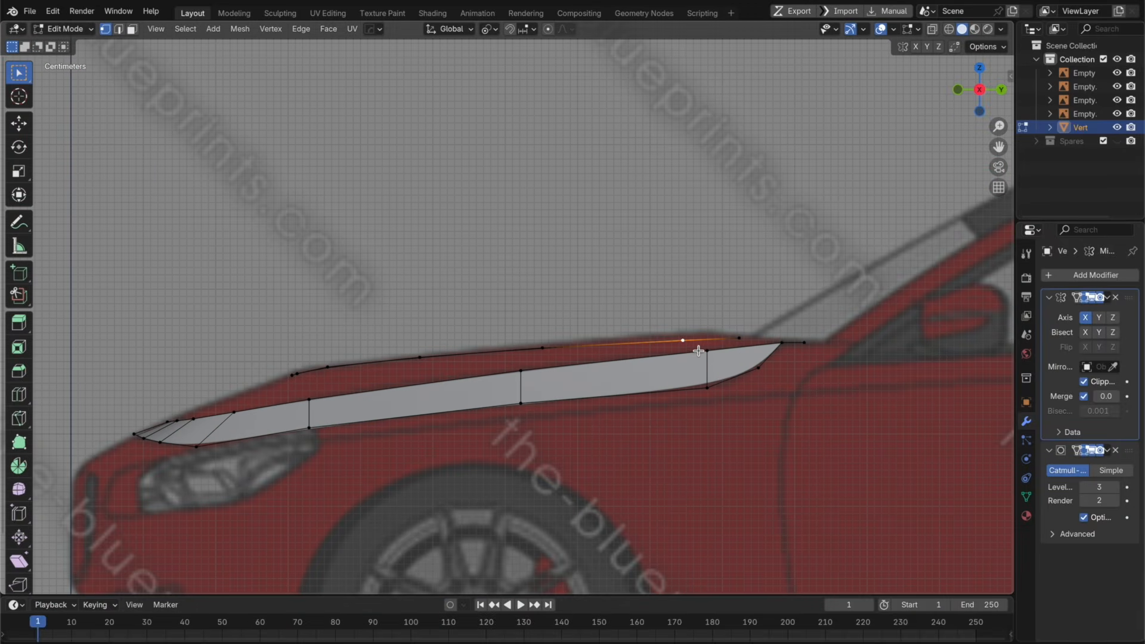
key("g")
key("z")
left_click(698, 350)
key("Tab")
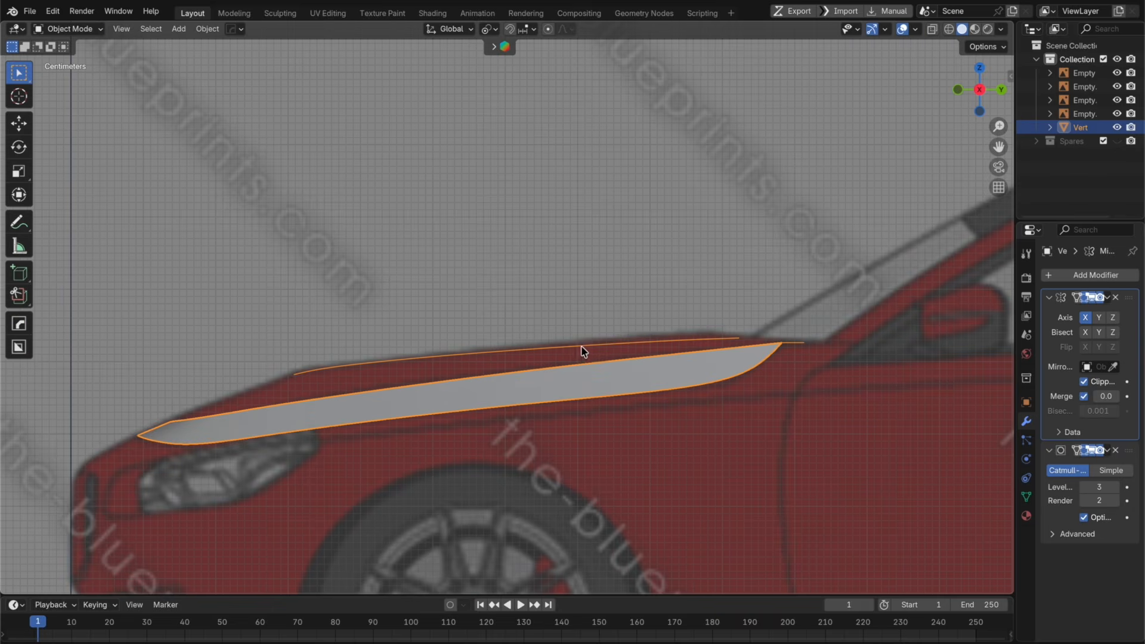
Step: Add a loop cut through the bonnet's front strip between the centre line and the first edge, working from the top view
scroll(583, 348, "down", 2)
left_click(982, 73)
left_click(981, 74)
left_click(981, 72)
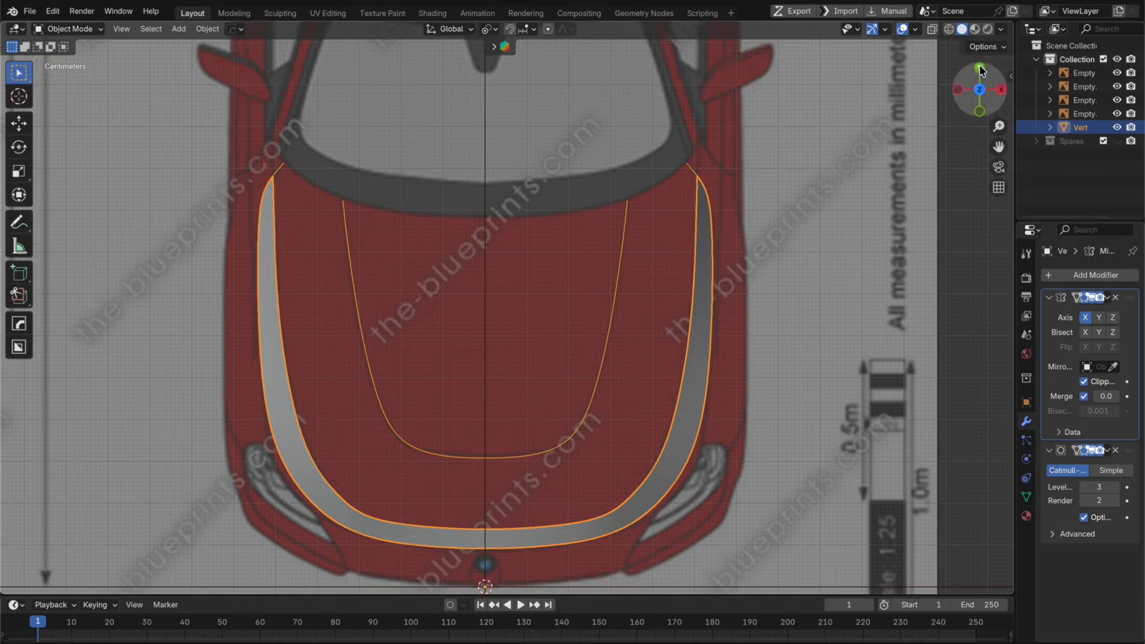
scroll(704, 379, "up", 4)
key("Tab")
key("super+r")
left_click(600, 453)
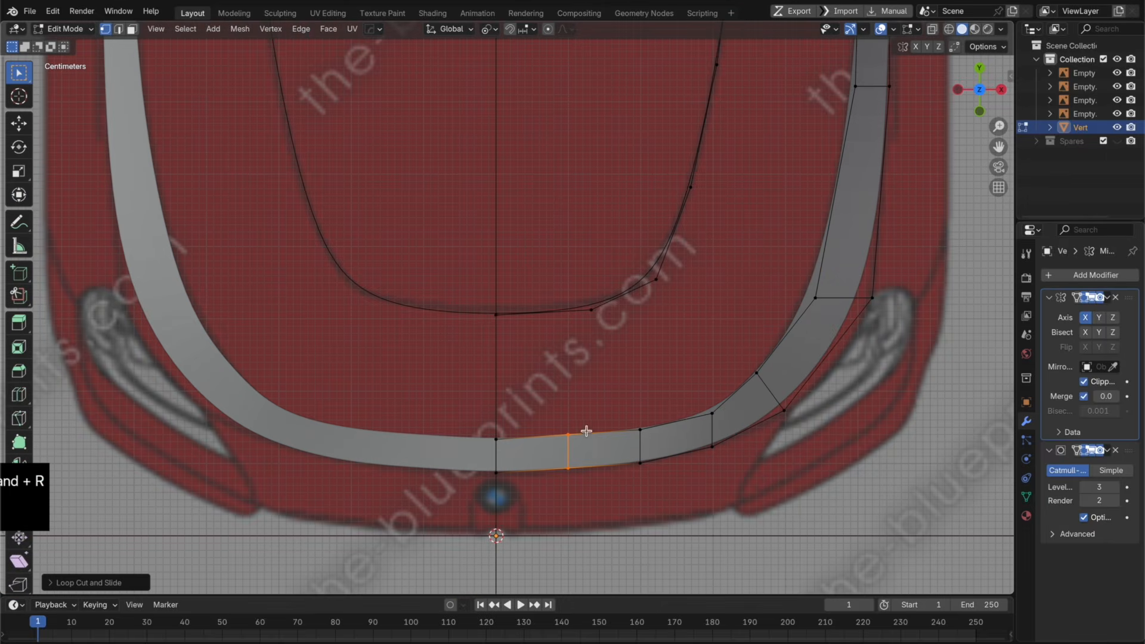
Step: Fill the gap between the crease and the front strip with faces and split the large corner face by joining two vertices
left_click_drag(514, 381, 456, 251)
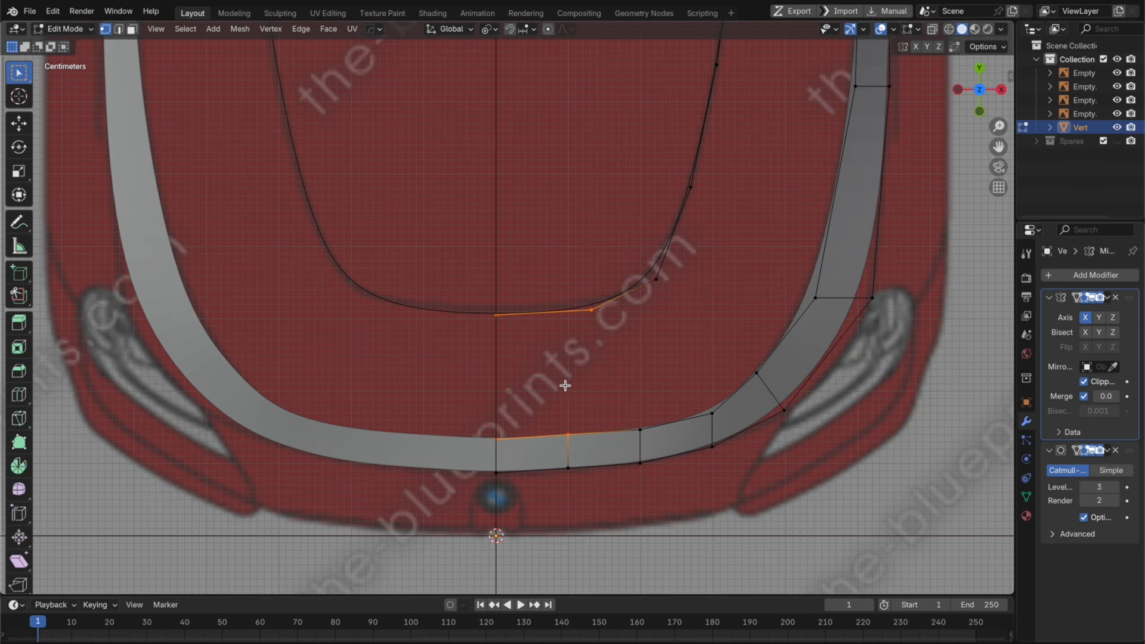
key("f")
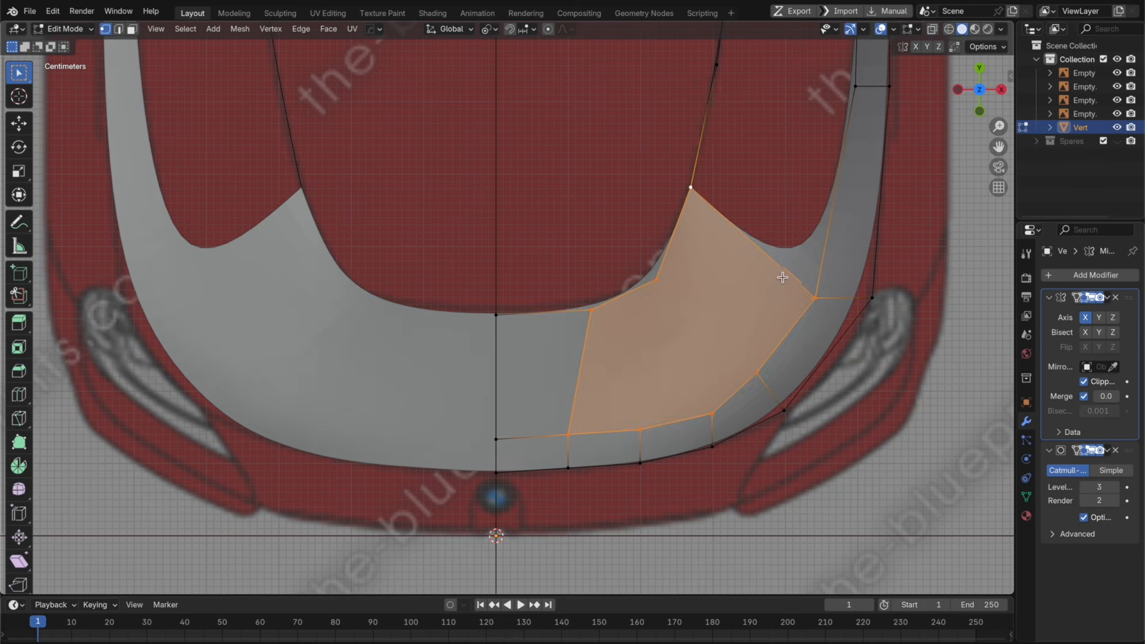
middle_click_drag(790, 272, 631, 428, "shift")
left_click(631, 514)
left_click(576, 381, "shift")
key("j")
Step: Fill the side gap between crease and outer strip with further faces towards the windscreen, undoing the last rear fill
left_click(632, 429, "alt")
key("f")
key("f")
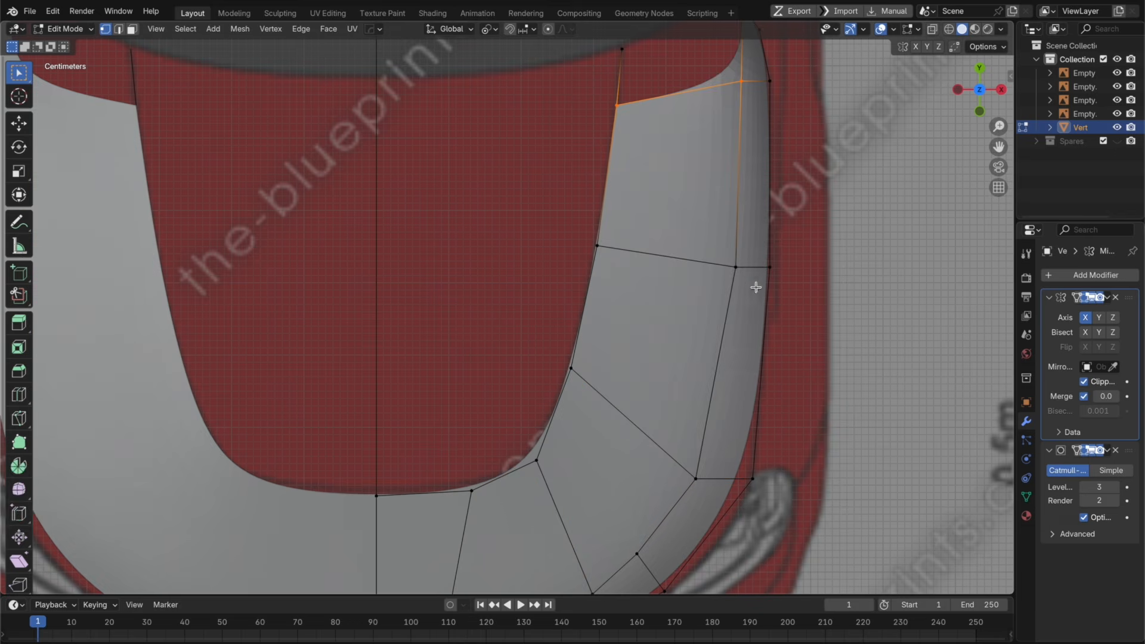
middle_click_drag(773, 254, 743, 355, "shift")
key("f")
middle_click_drag(735, 236, 699, 309, "shift")
key("super+z")
Step: Add a vertex on the crease's rearmost edge and slide it close to the rear end
scroll(596, 316, "up", 2)
key("super+r")
double_click(567, 353)
key("g")
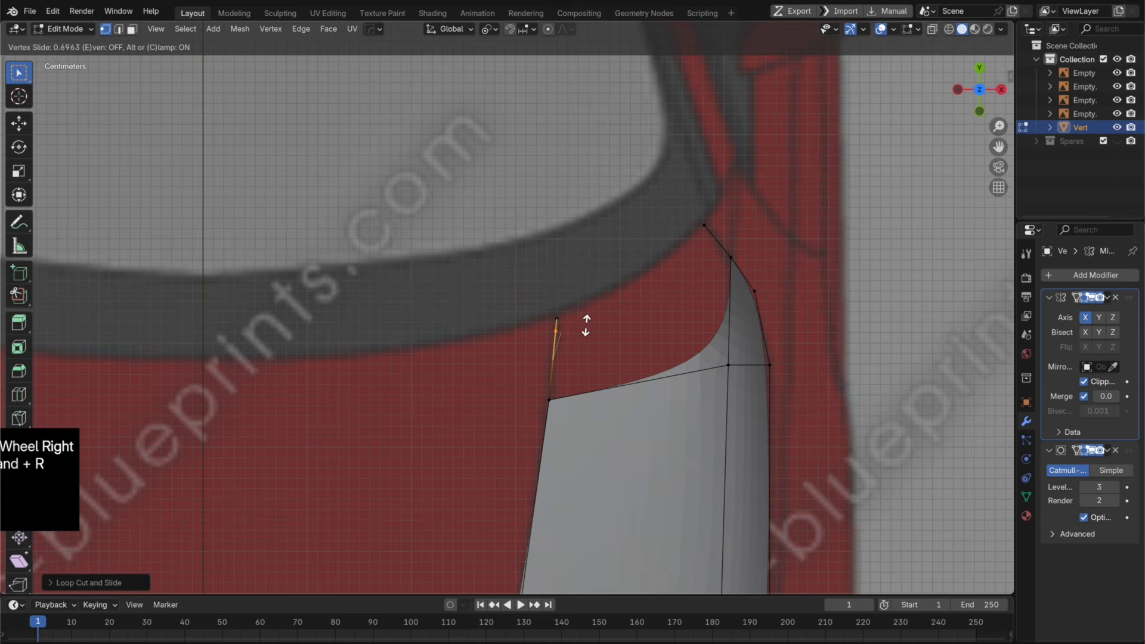
left_click(585, 324)
Step: Fill the remaining faces up to the bonnet's rear edge and apply Shade Auto Smooth to the mesh
left_click(603, 384, "alt")
key("f")
left_click(617, 306, "alt")
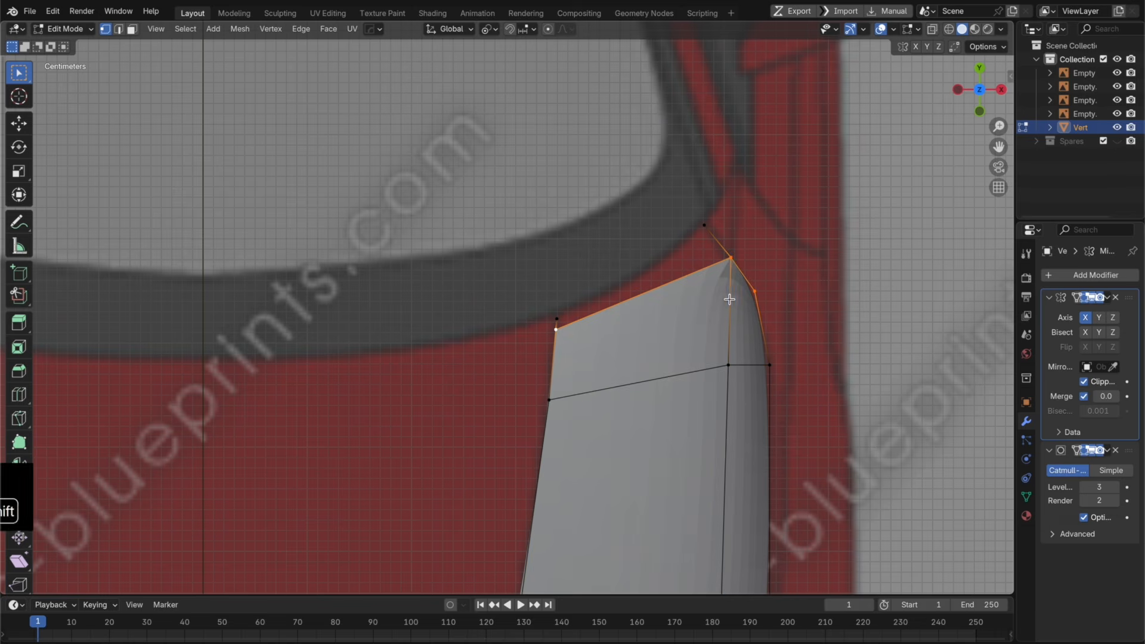
key("f")
key("Tab")
scroll(766, 322, "down", 6)
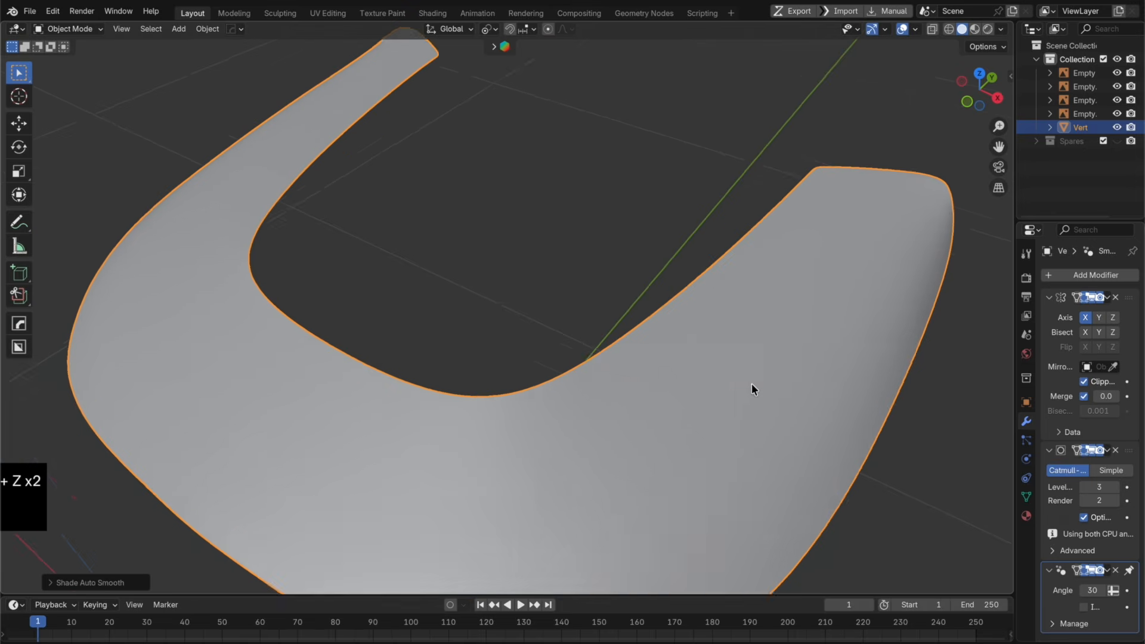
Step: Set the viewport lighting to MatCap and choose the glossy red matcap
middle_click_drag(752, 385, 746, 259)
left_click(1000, 28)
left_click(998, 94)
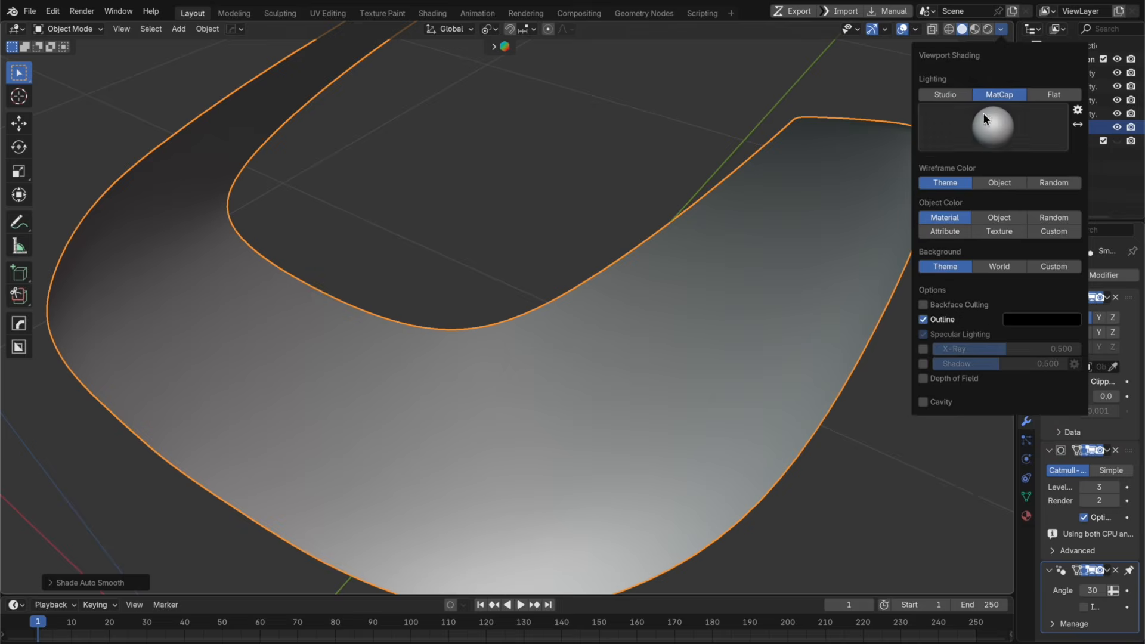
left_click(992, 127)
left_click(814, 173)
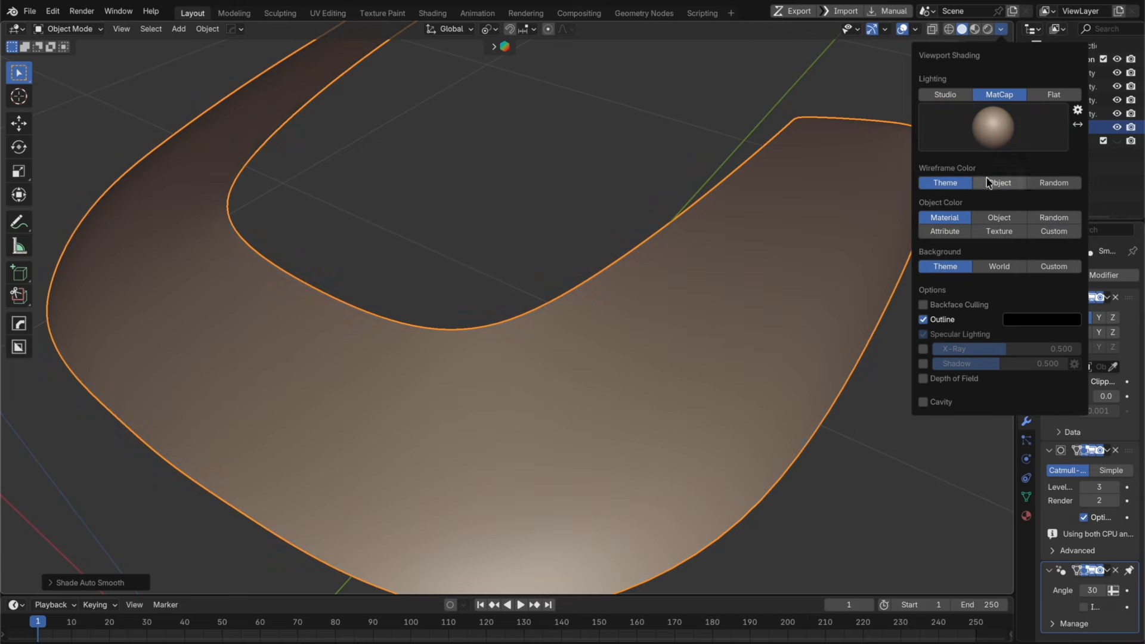
left_click(992, 126)
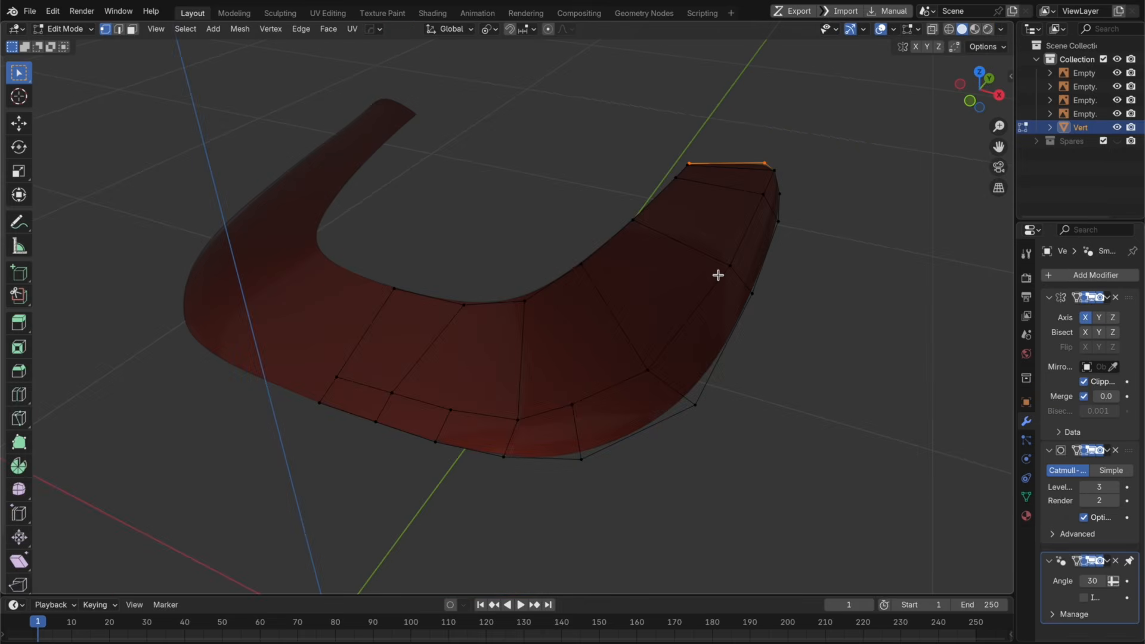
Step: Recalculate the normals of the whole bonnet mesh to face outwards and return to object mode
key("a")
key("shift+n")
key("Tab")
scroll(657, 346, "up", 3)
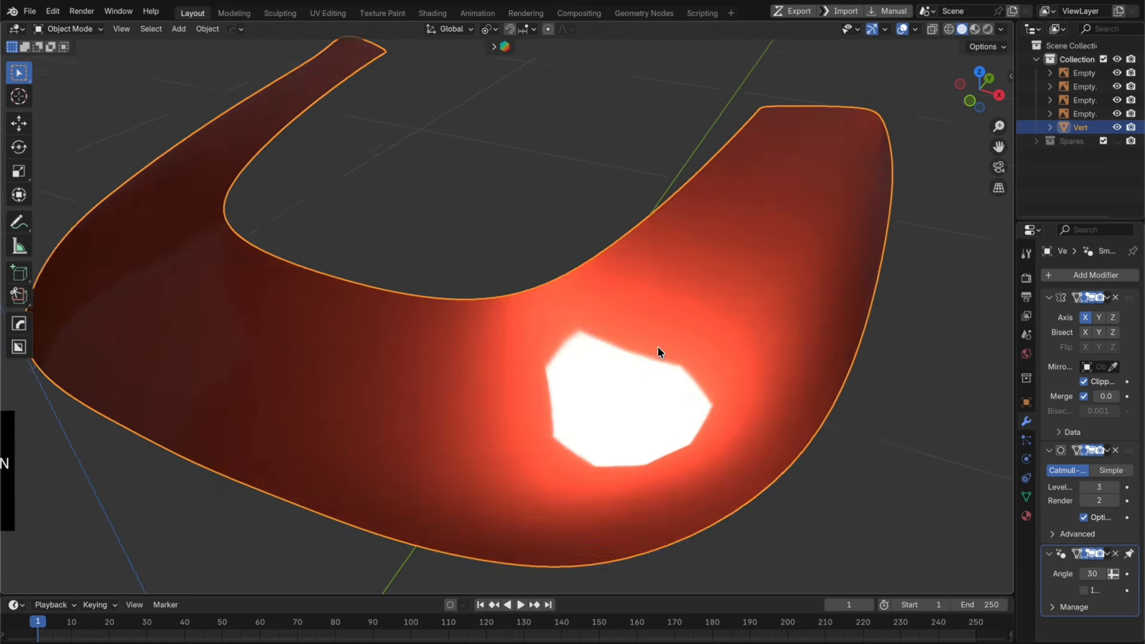
Step: Cut a connecting edge across the bonnet's front corner and move the two front crease vertices about 0.006 m along Y
middle_click_drag(658, 345, 668, 324)
key("Tab")
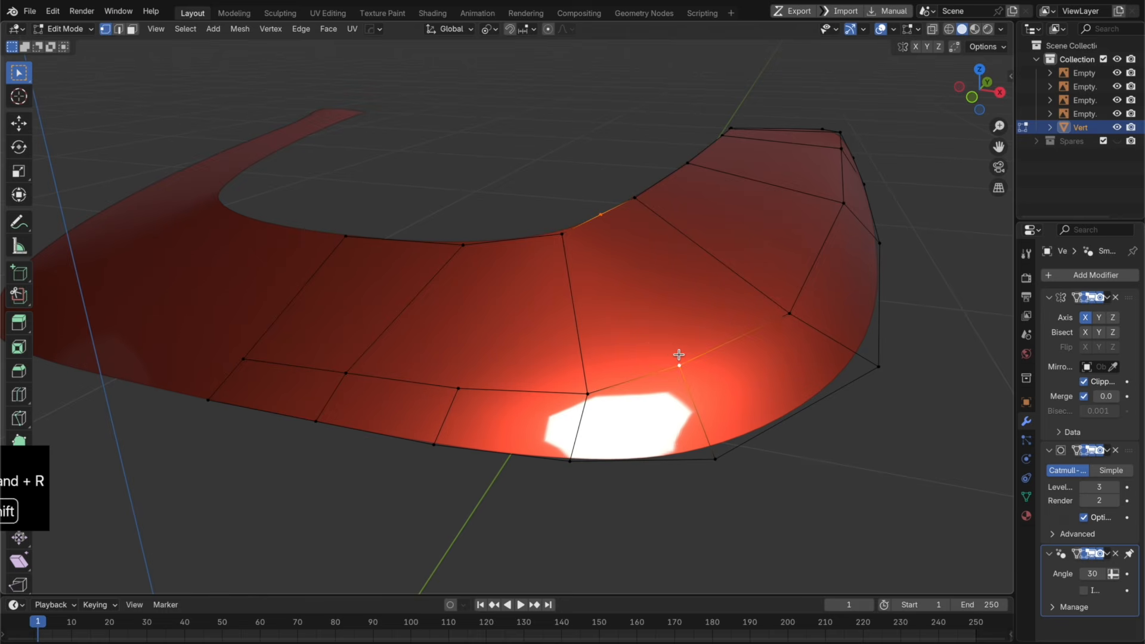
key("super+r")
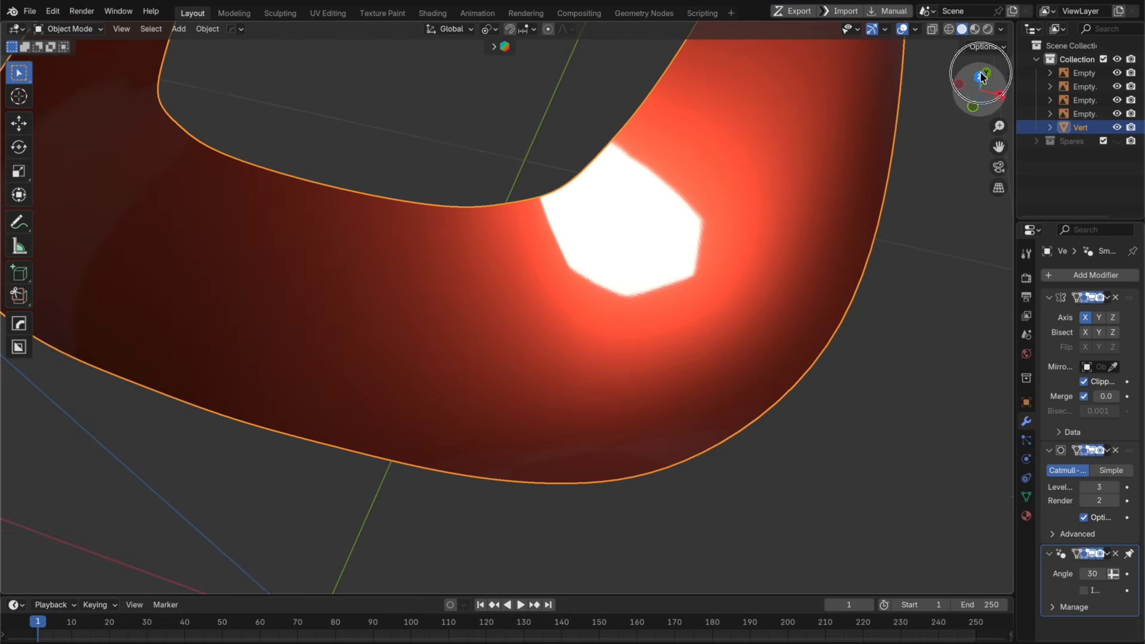
left_click(980, 75)
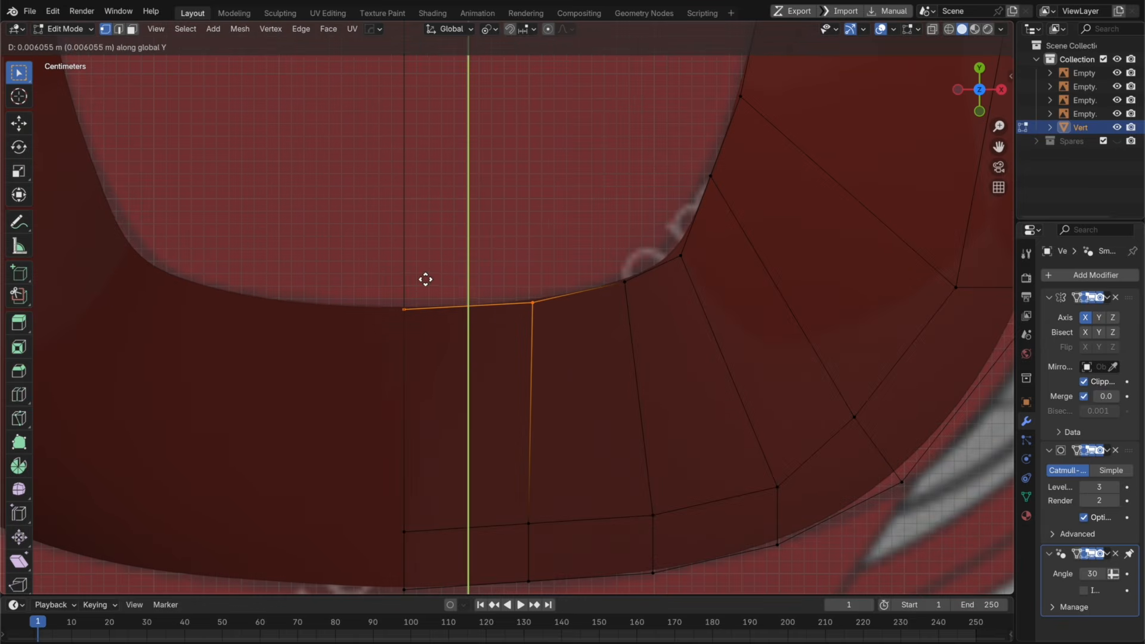
left_click(426, 278)
Step: Try moving the third crease vertex from the centre along Y and sliding it along its edge to follow the blueprint
left_click(624, 295)
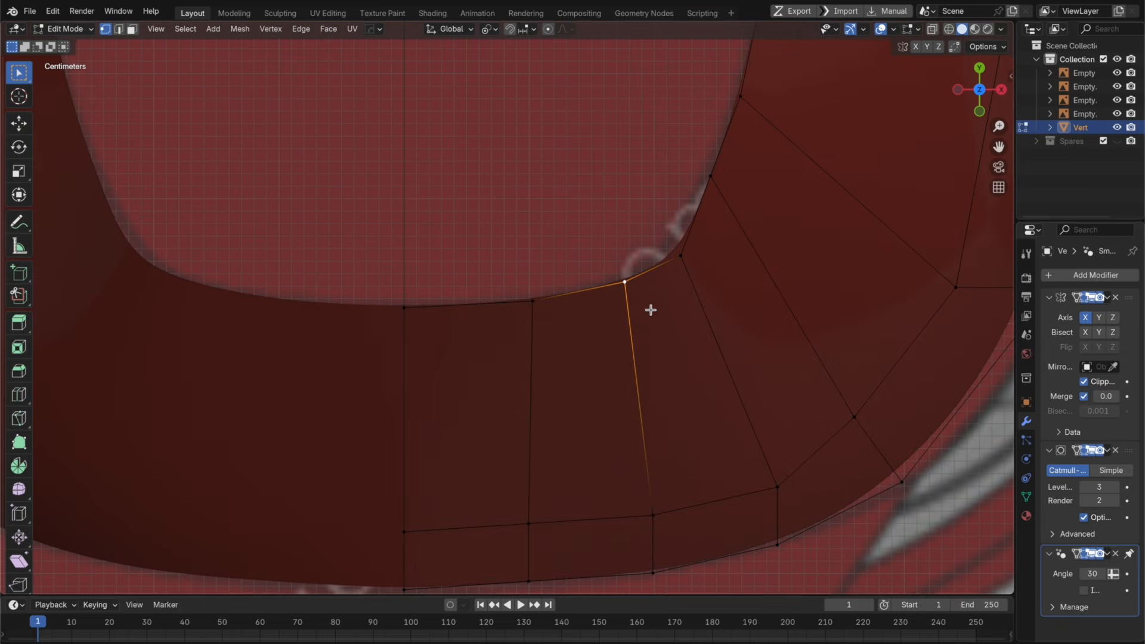
key("f")
key("super+z")
key("g")
key("y")
left_click(650, 314)
key("g")
key("g")
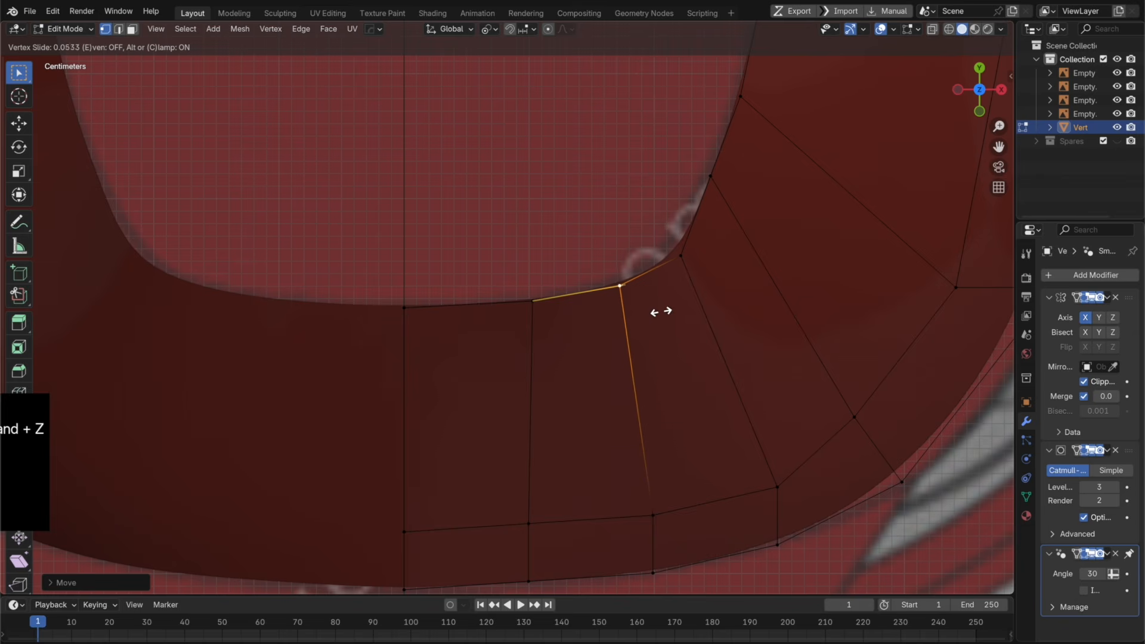
left_click(655, 312)
Step: Try dissolving the cross edges at the crease's front corner vertex and undo it
left_click(692, 274)
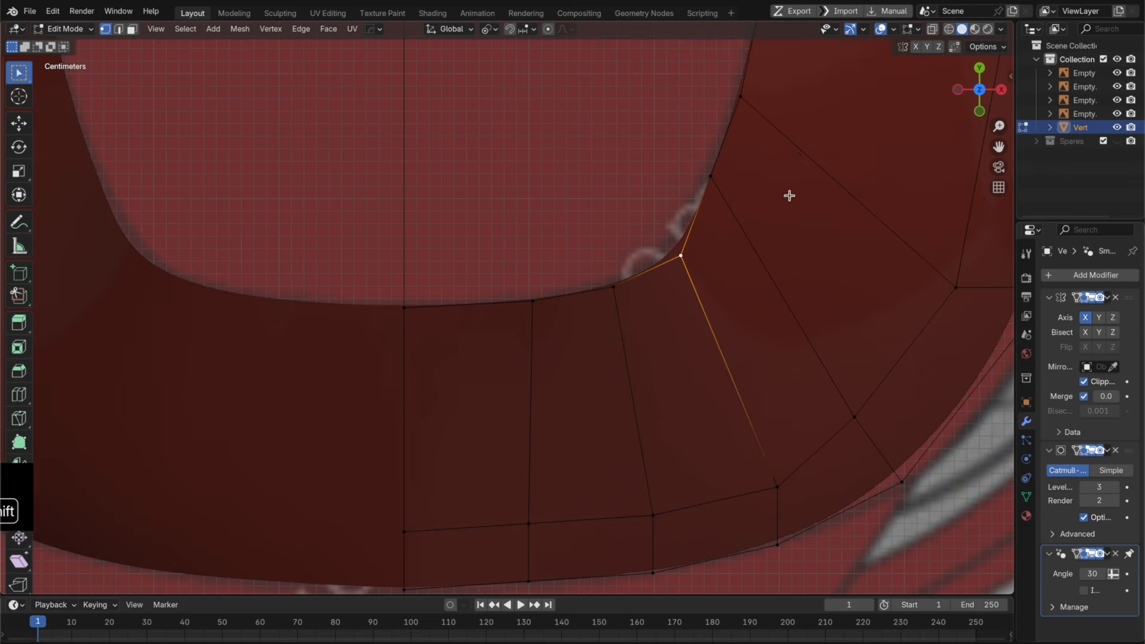
middle_click_drag(789, 194, 684, 366, "shift")
scroll(674, 345, "down", 2)
middle_click_drag(781, 433, 754, 371, "shift")
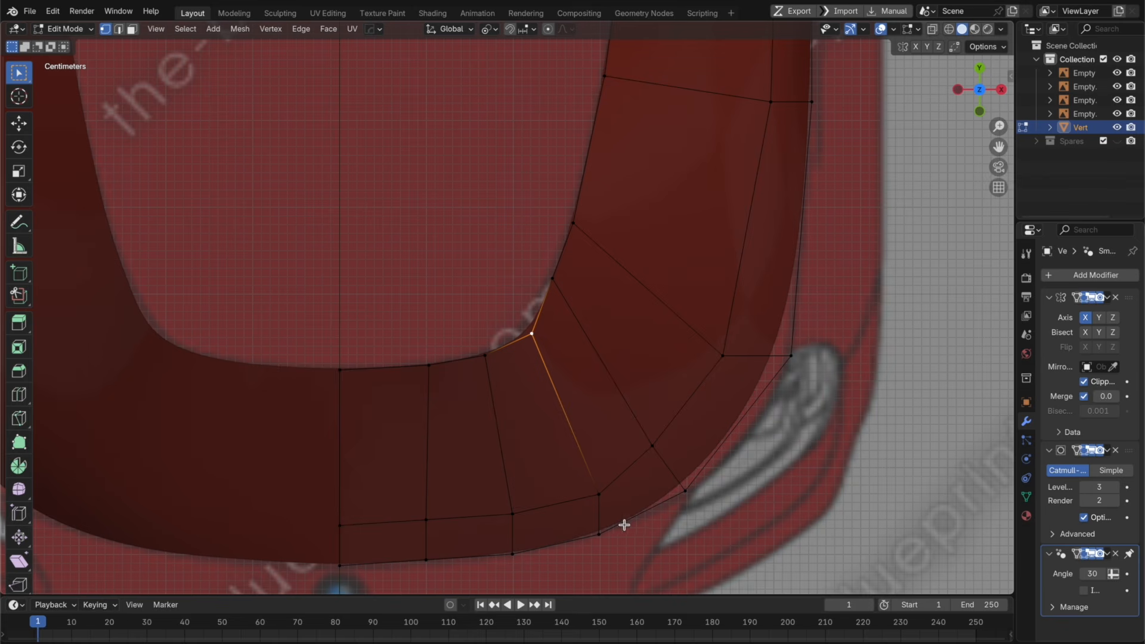
key("x")
left_click(593, 476)
middle_click_drag(656, 458, 645, 434, "shift")
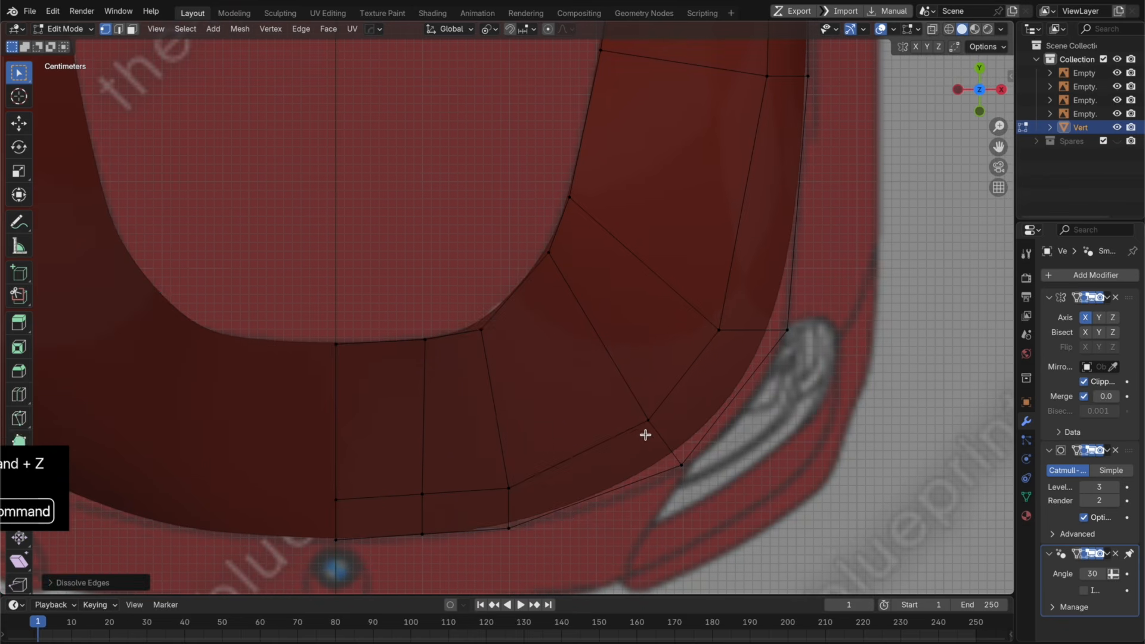
key("super+z")
Step: Dissolve the cross edges between the front corner edge and the one nearest the centre line
left_click(499, 417, "alt")
key("x")
left_click(570, 429)
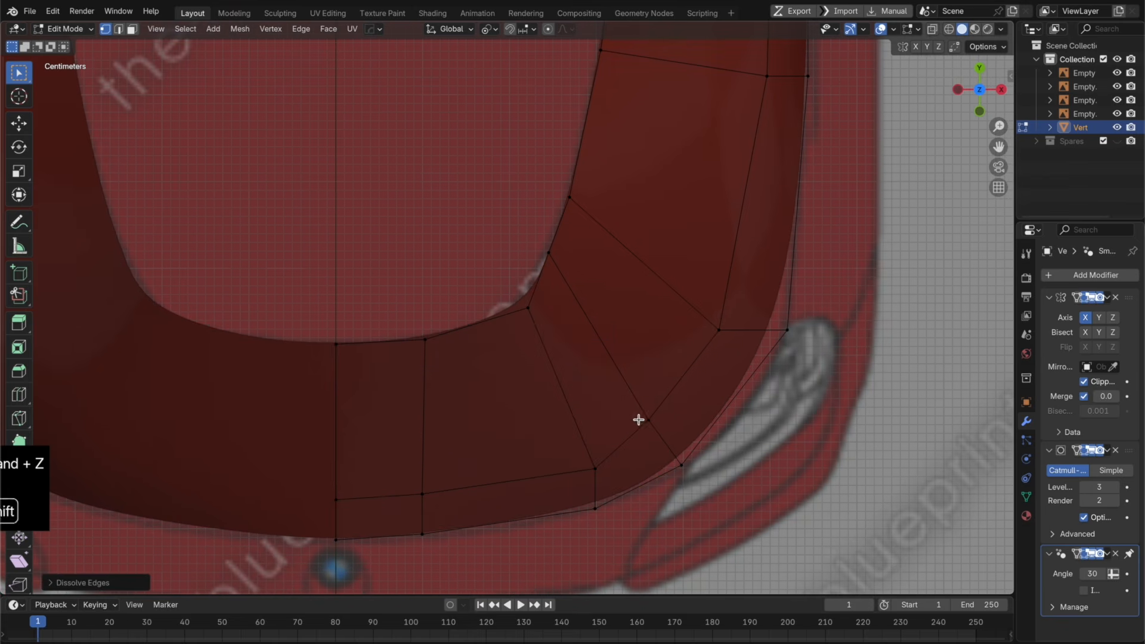
Step: Try sliding the front cross edge nearest the centre line toward the corner and moving it along Y to match the blueprint
left_click(445, 384, "alt")
key("g")
key("g")
left_click(468, 386)
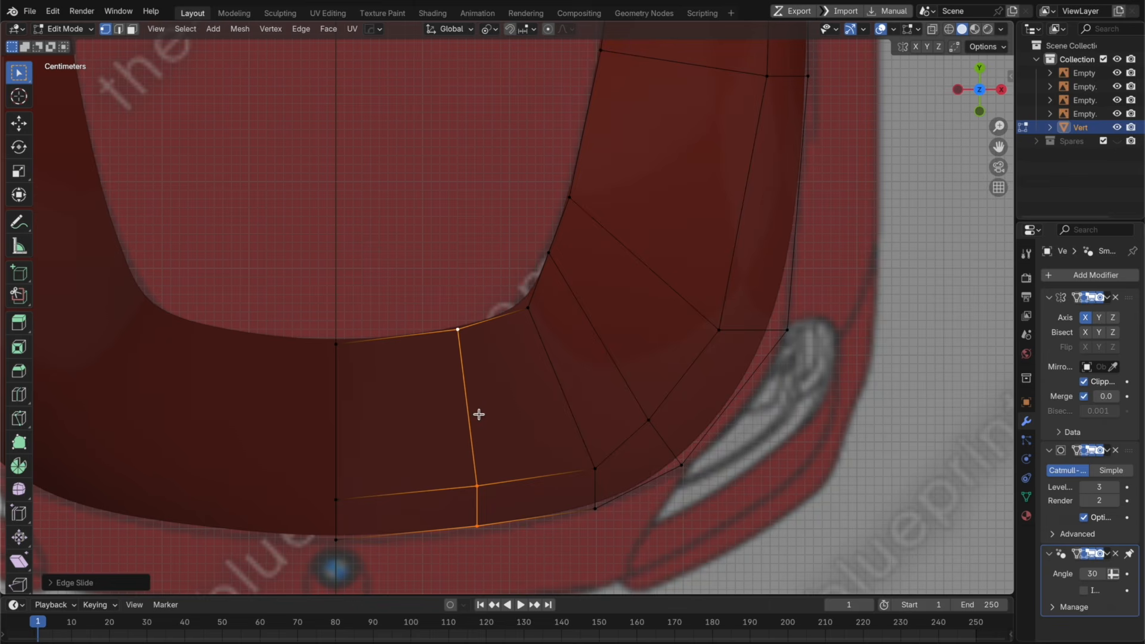
key("g")
key("y")
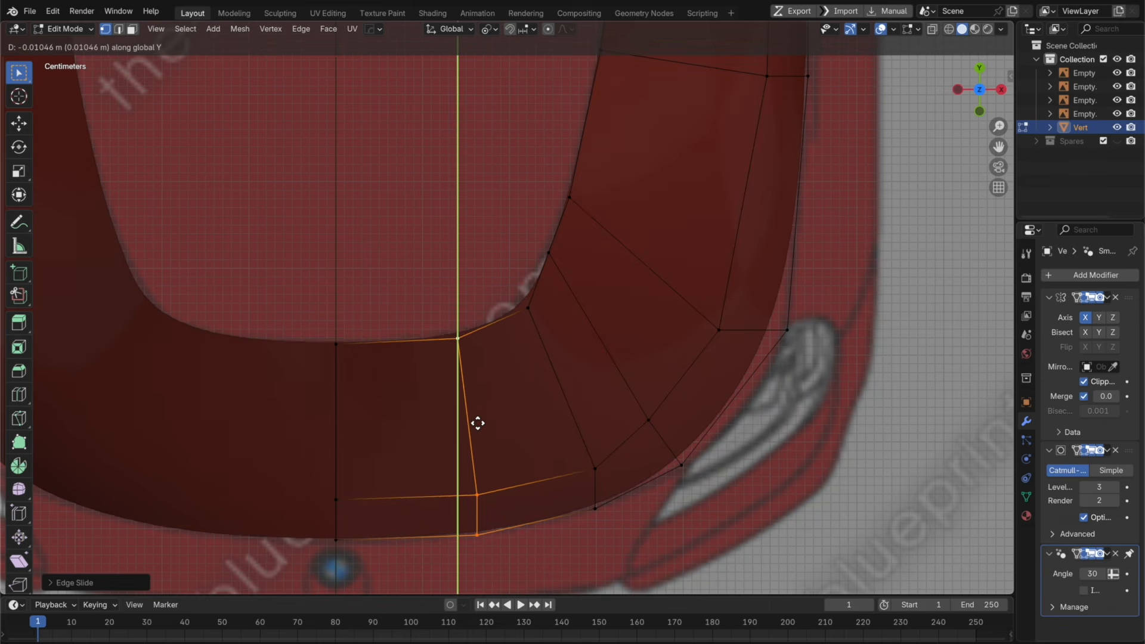
left_click(477, 419)
key("Tab")
middle_click_drag(583, 399, 566, 447, "shift")
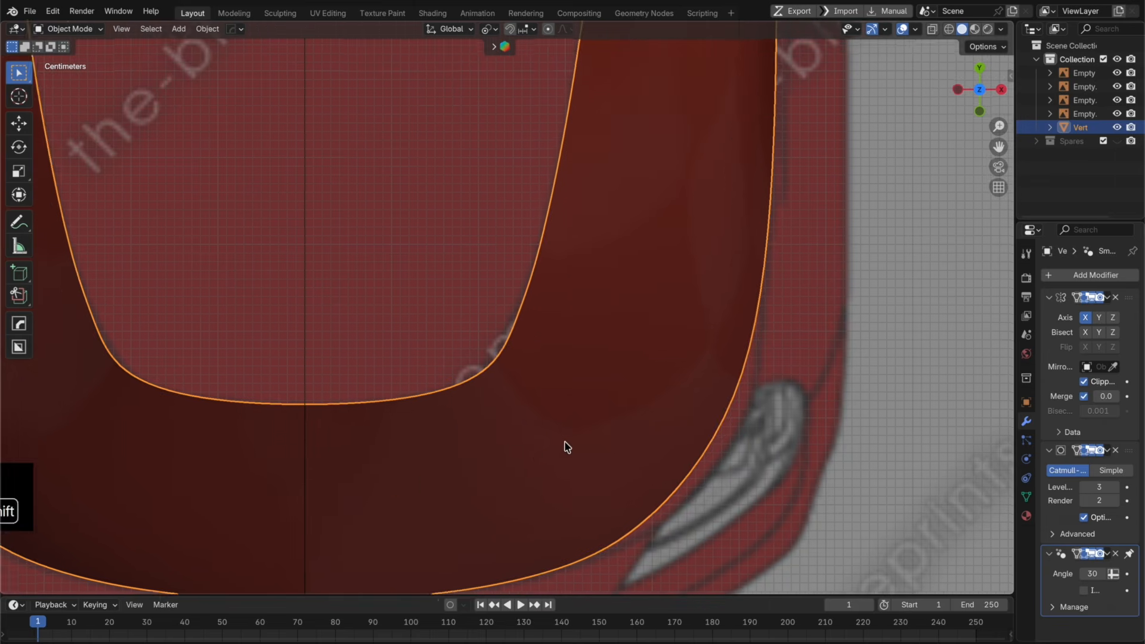
key("Tab")
scroll(761, 314, "down", 2)
Step: Undo the cross-edge slide, its Y move and the preceding dissolve of the neighbouring cross edges
key("super+z")
key("super+z")
key("super+z")
key("super+z")
key("super+z")
key("super+z")
key("super+z")
key("super+z")
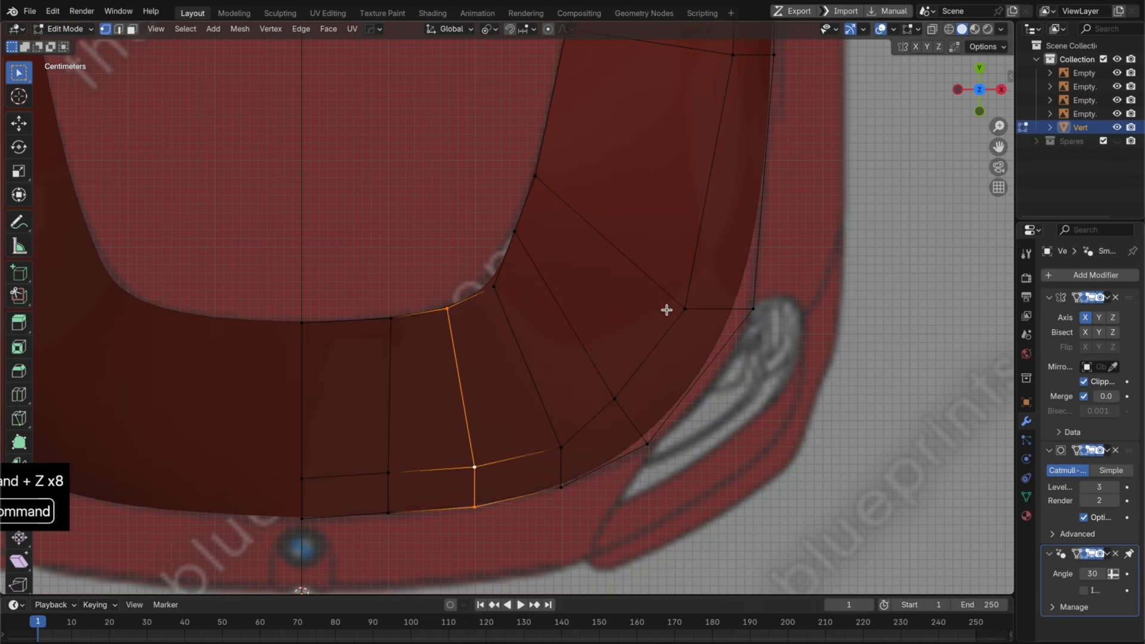
key("super+z")
key("super+z")
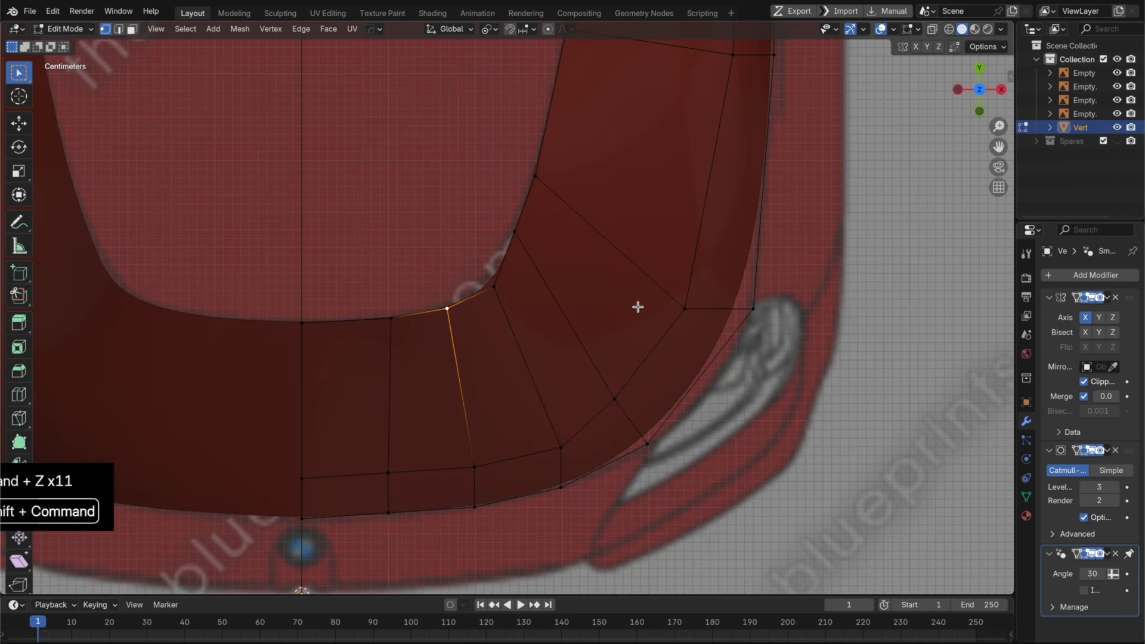
key("super+z")
Step: Add one loop cut across the front corner beside the headlight and move its outer vertex outward to match the blueprint
key("super+r")
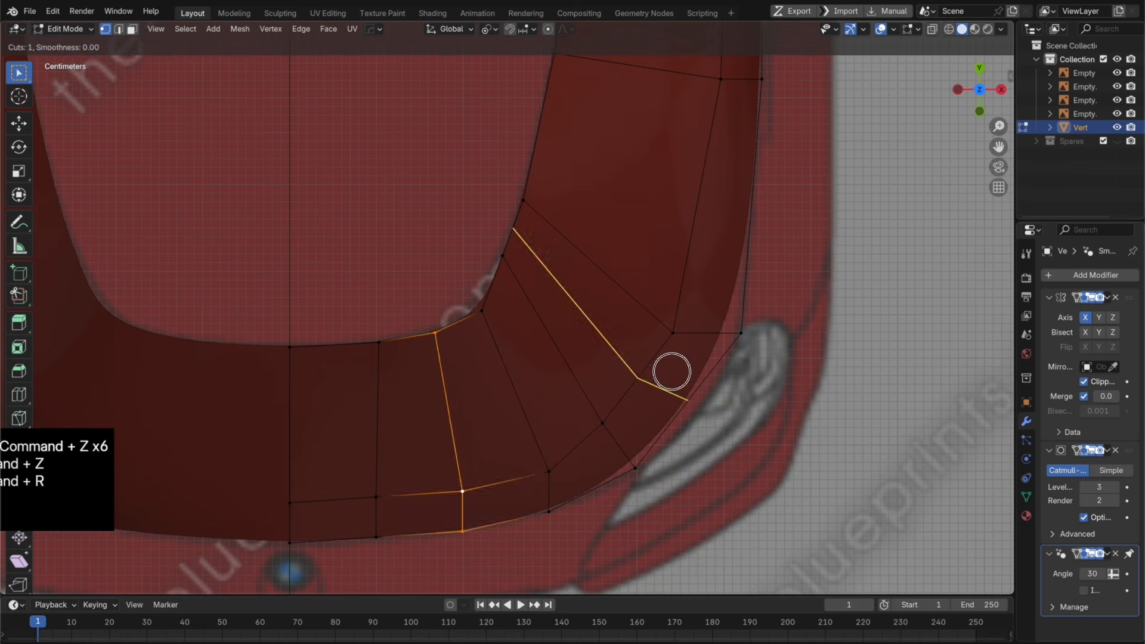
left_click(673, 371)
right_click(675, 373)
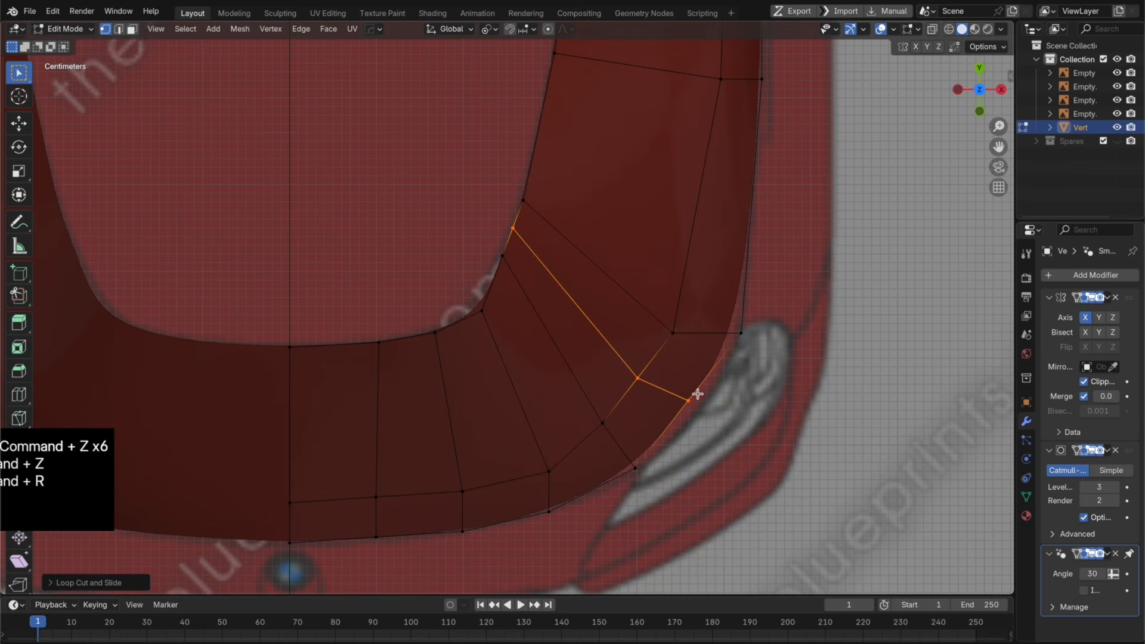
left_click(708, 415)
key("g")
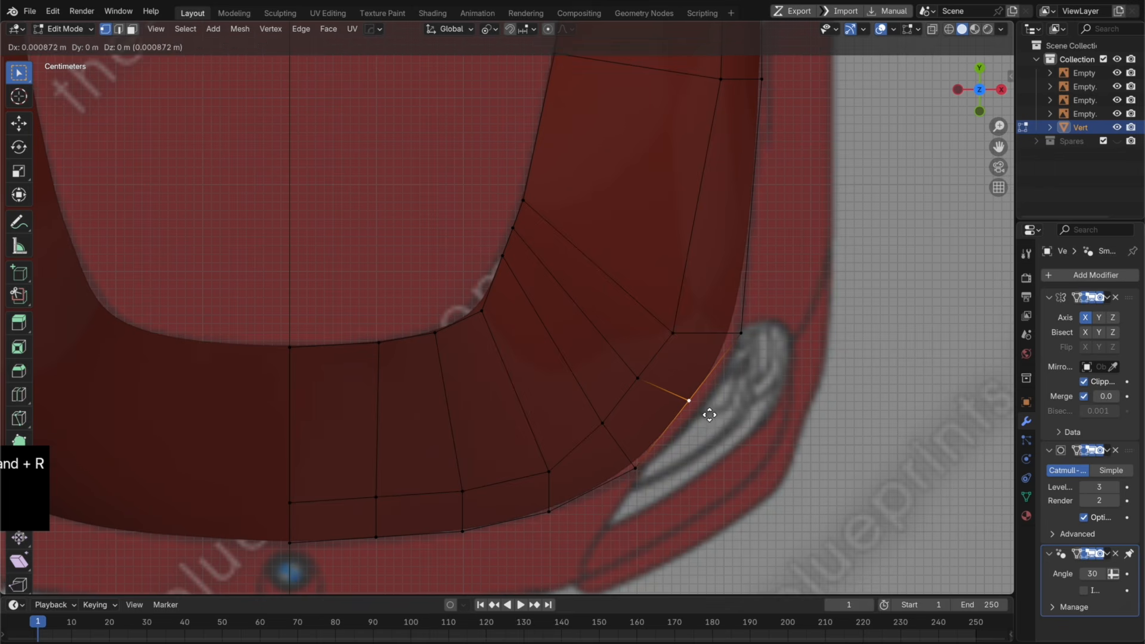
right_click(714, 423)
key("g")
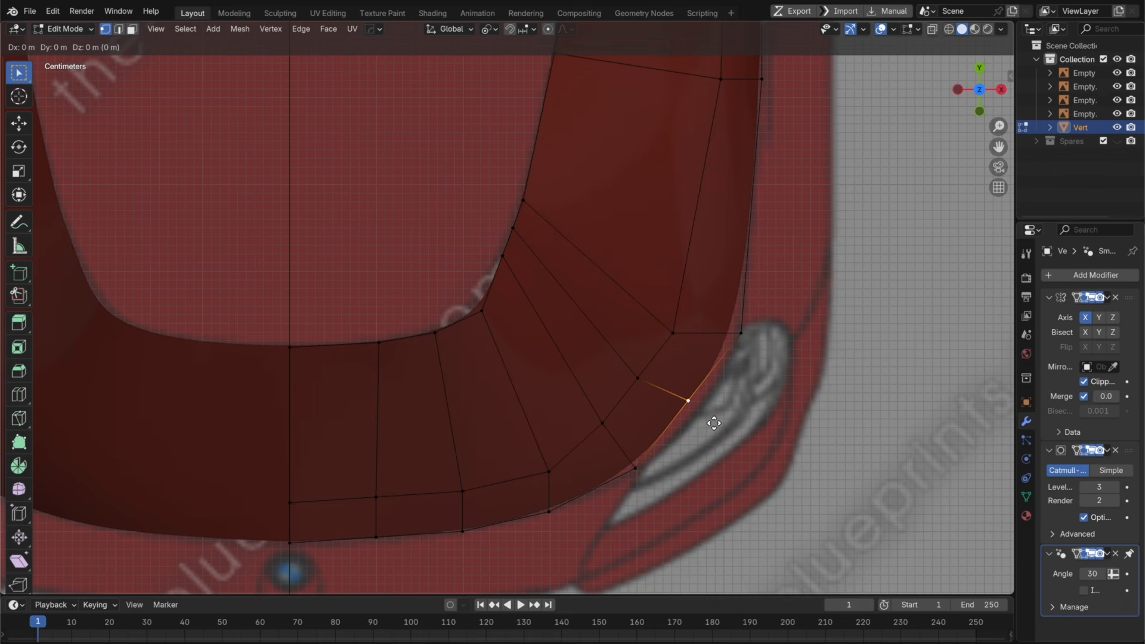
key("x")
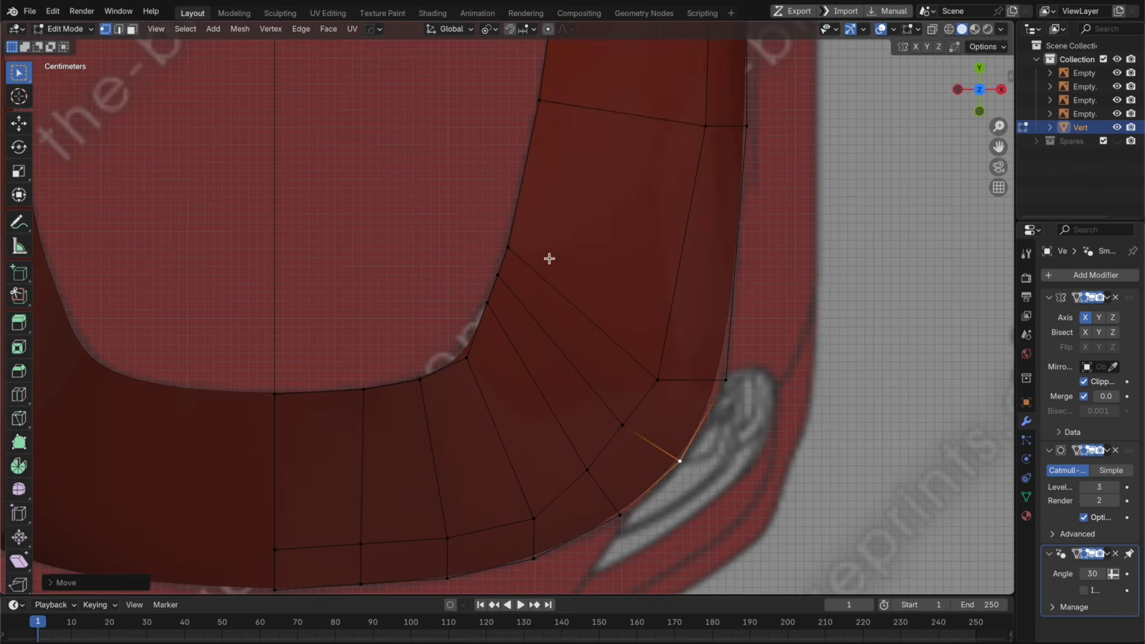
Step: Extrude the crease edges behind the front corner about -0.497 m along X to the centre line
key("Tab")
scroll(659, 294, "down", 2)
middle_click_drag(663, 334, 625, 259)
scroll(433, 299, "up", 2)
key("Tab")
middle_click_drag(434, 299, 447, 306)
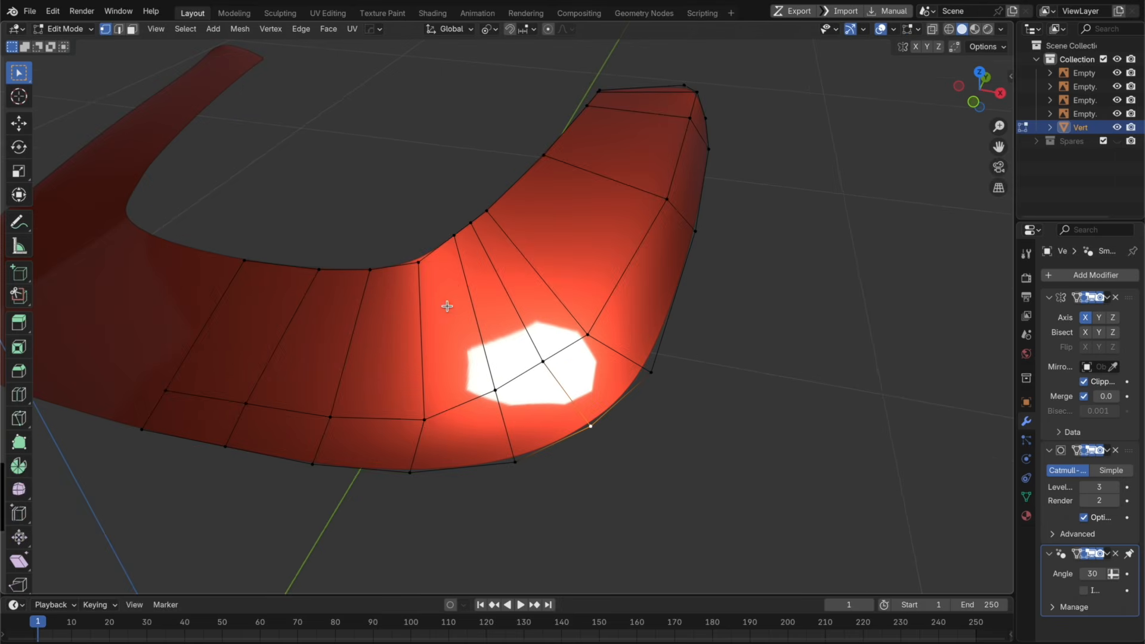
left_click(445, 240, "alt")
right_click(666, 204)
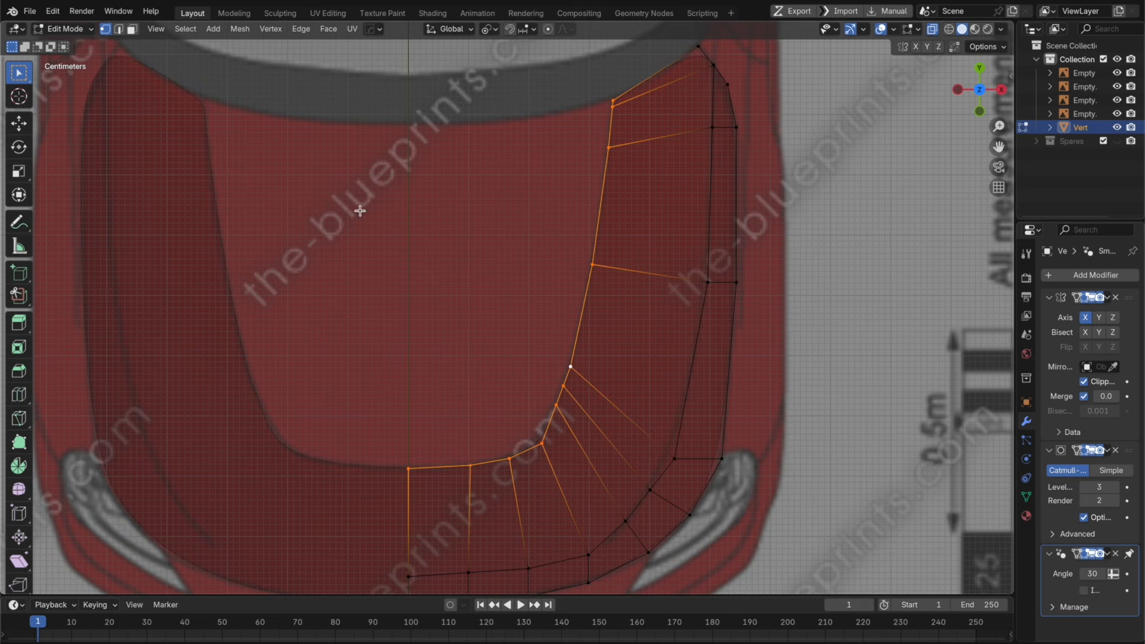
key("g")
key("x")
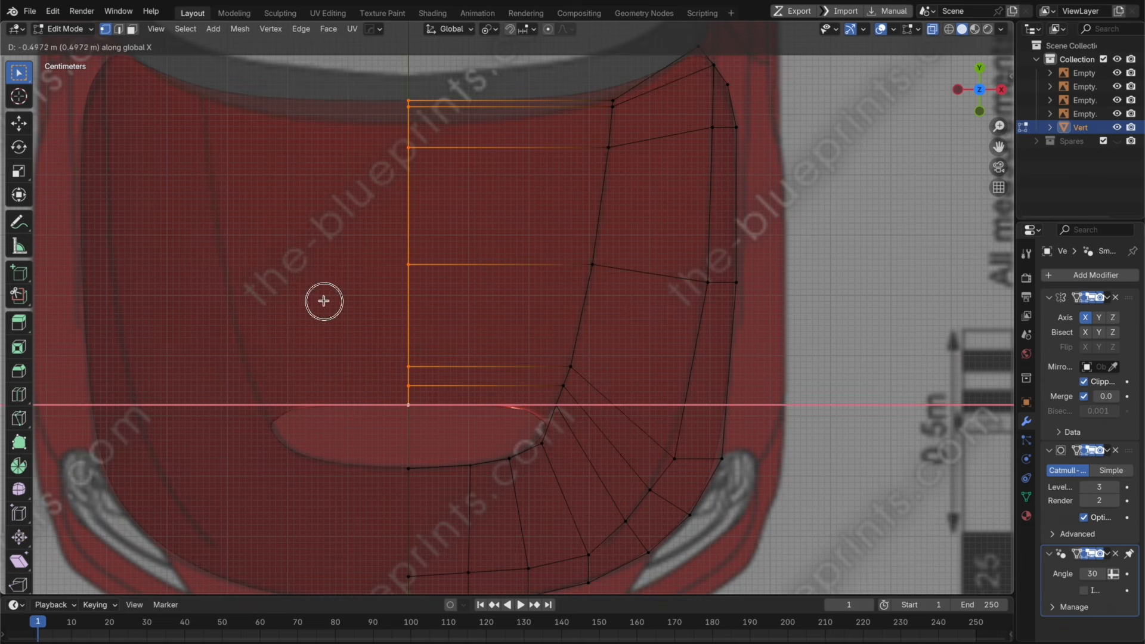
left_click(324, 301)
Step: Move the extruded centre-line edge about -0.041 m along Y to follow the windscreen edge on the blueprint
key("g")
key("y")
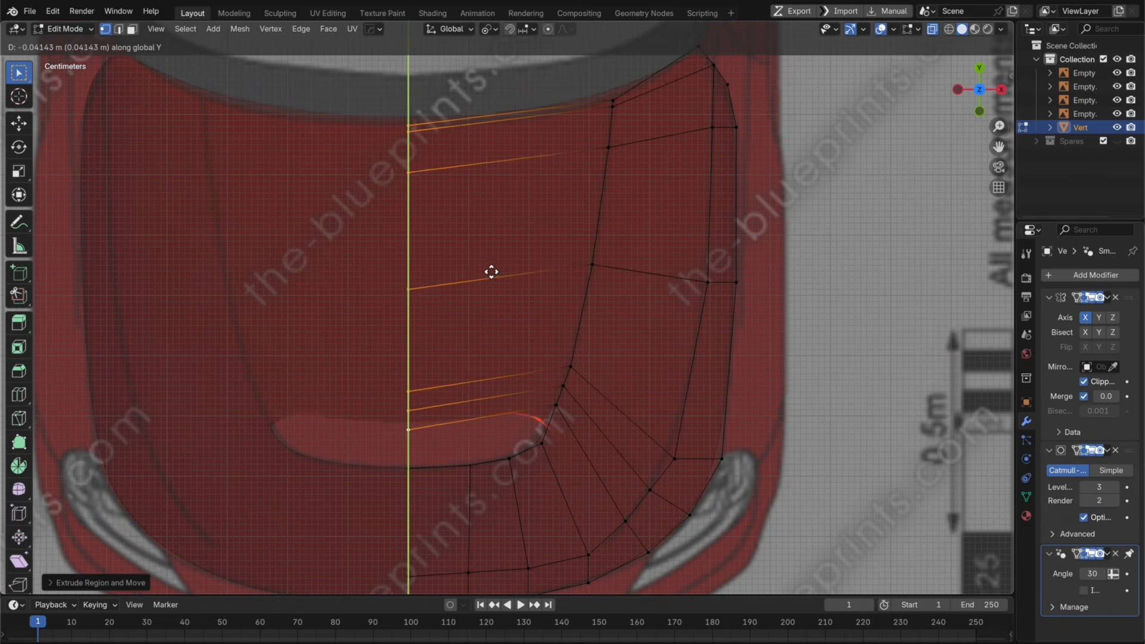
left_click(490, 272)
key("Tab")
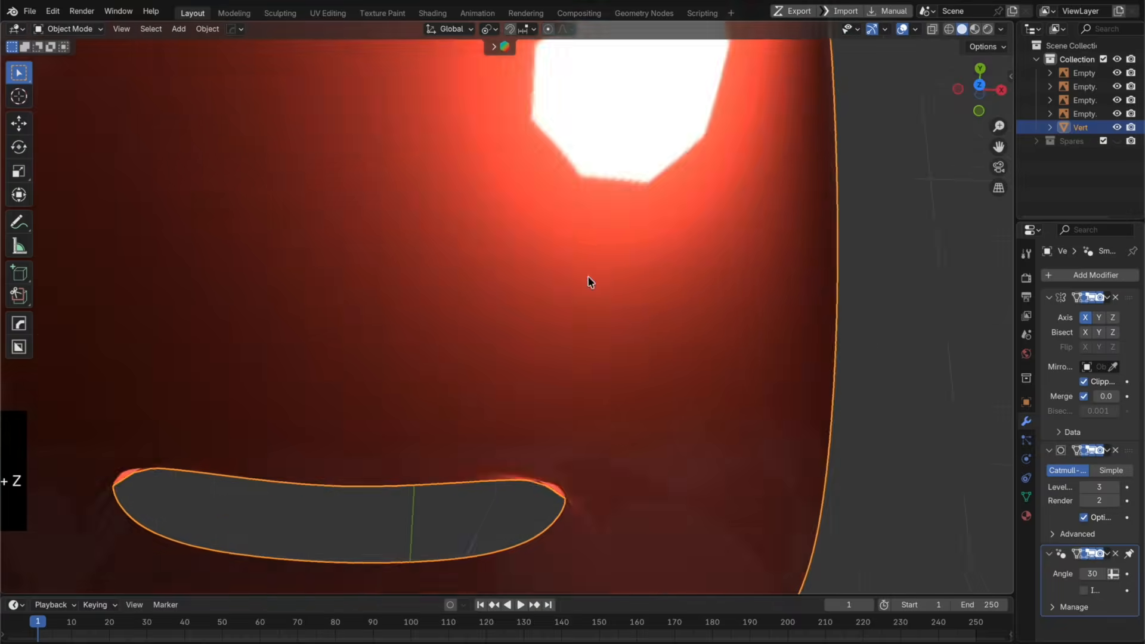
middle_click_drag(590, 281, 483, 287)
Step: Cut one lengthwise loop through the new centre panel and connect its front vertex to the nearest crease vertex
key("Tab")
key("ctrl+r")
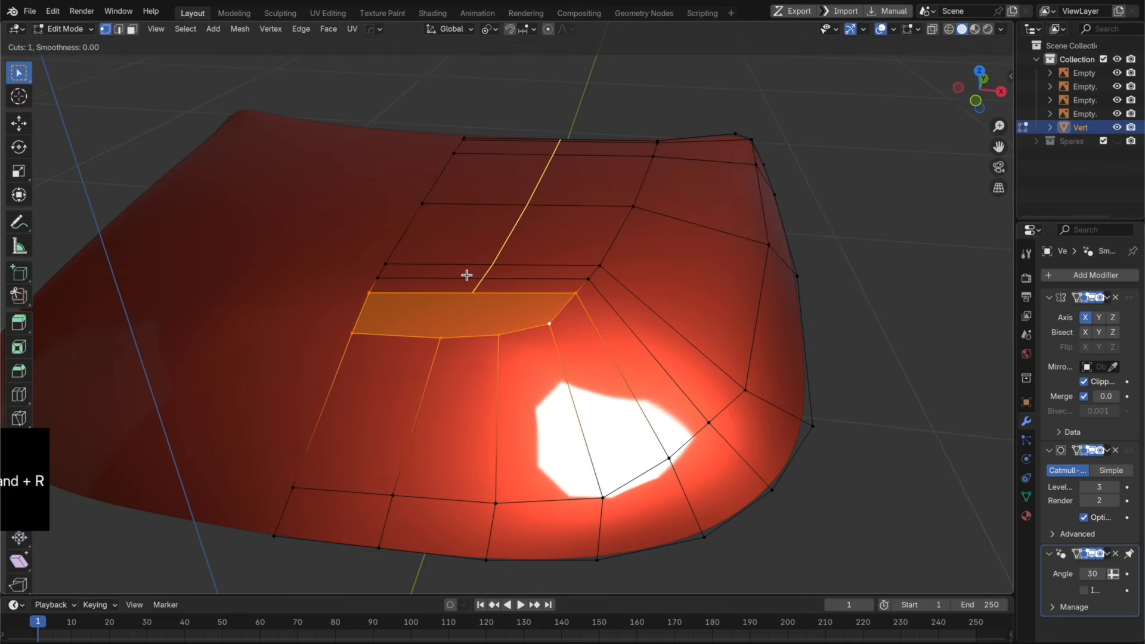
left_click(467, 275)
left_click(455, 268)
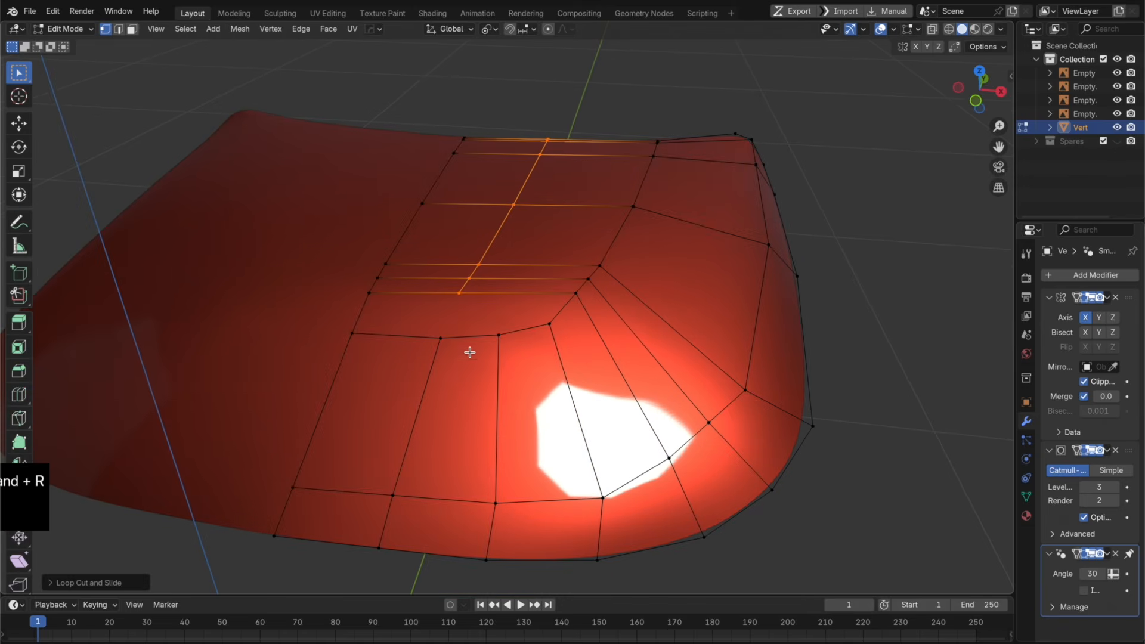
left_click_drag(470, 352, 432, 290)
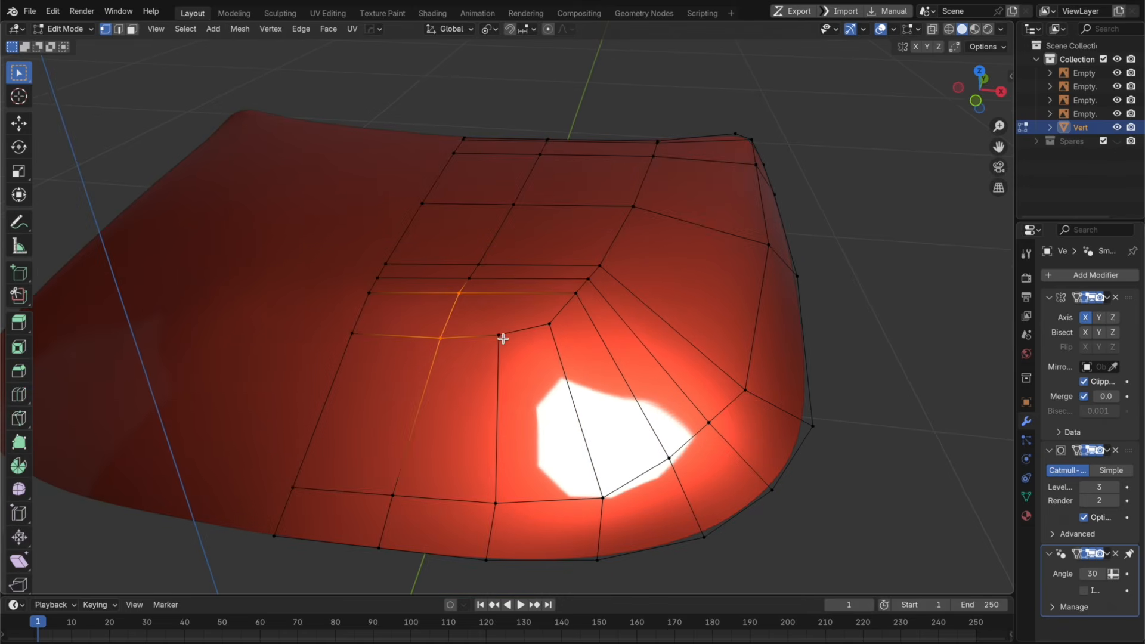
Step: Add a second lengthwise loop cut through the centre panel, lined up with the next crease vertex, and inspect the surface shading
key("super+r")
double_click(529, 279)
left_click(517, 295)
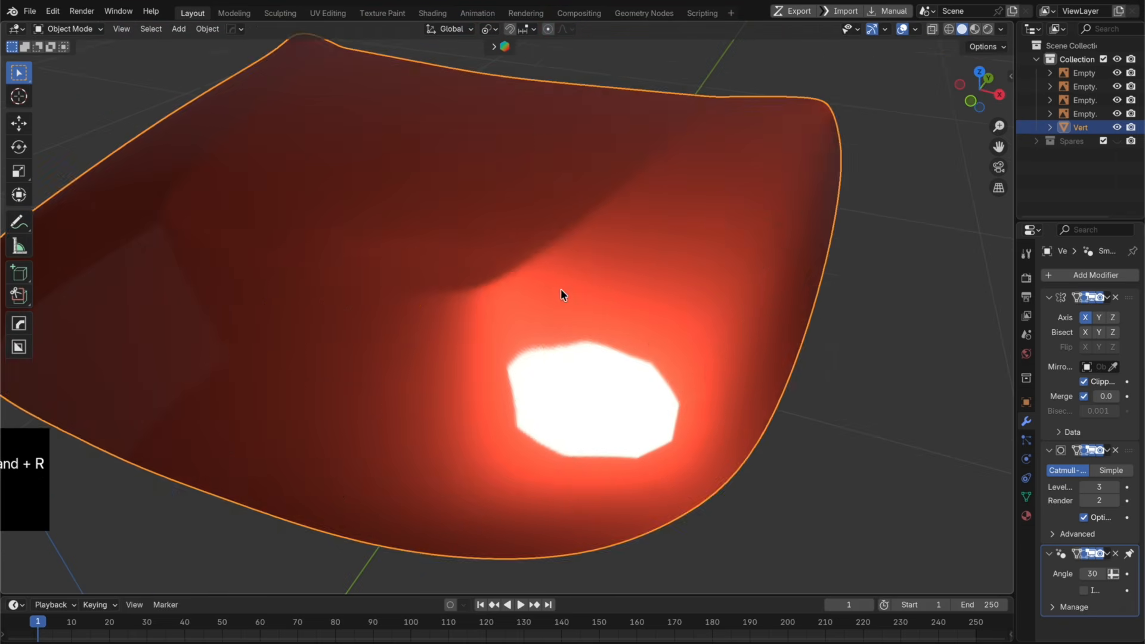
mouse_move(562, 289)
middle_mouse_down()
mouse_move(622, 291)
mouse_move(613, 307)
mouse_move(539, 312)
mouse_move(566, 306)
middle_mouse_up()
scroll(620, 310, "up", 4)
scroll(596, 301, "down", 4)
Step: Dissolve the extra edge loop through the headlight corner and the lengthwise loop nearest the centre line
key("Tab")
key("x")
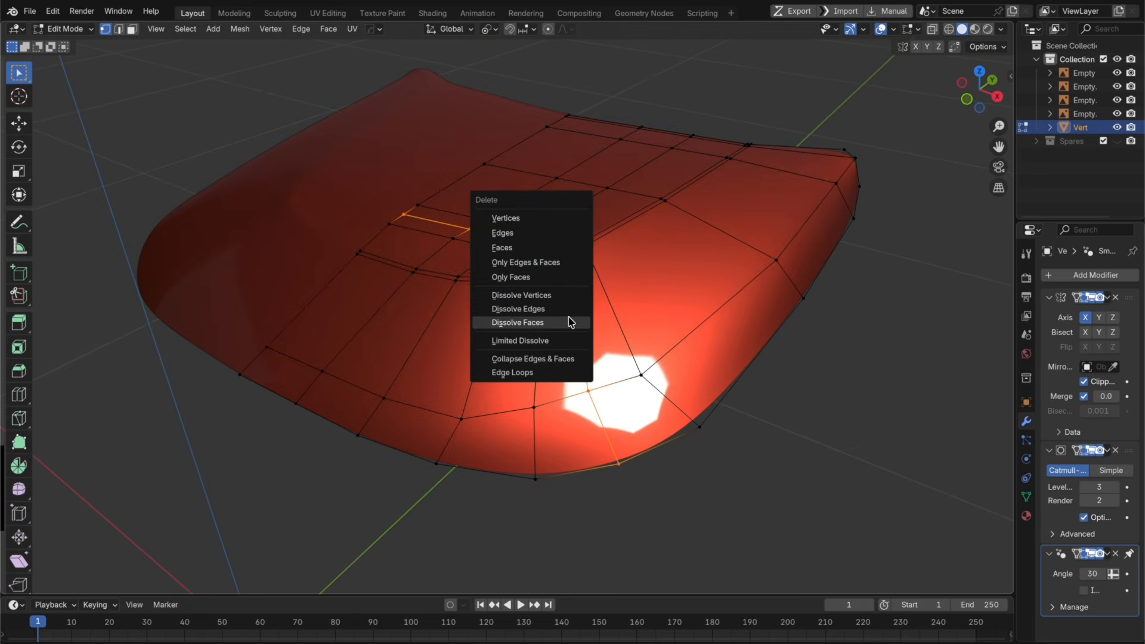
left_click(569, 323)
key("x")
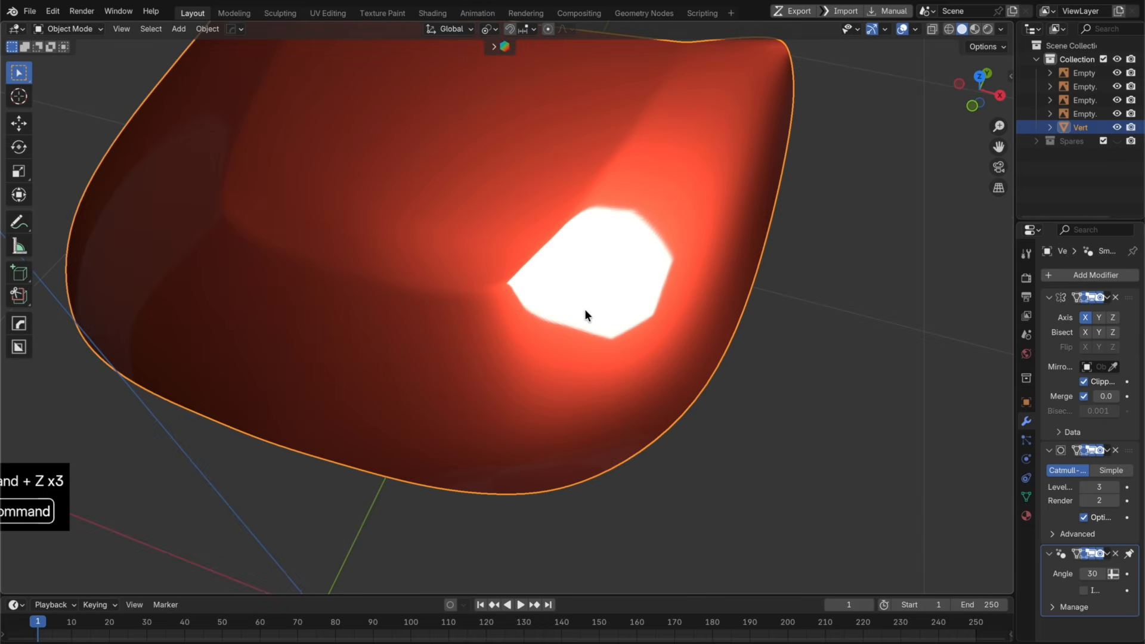
key("Tab")
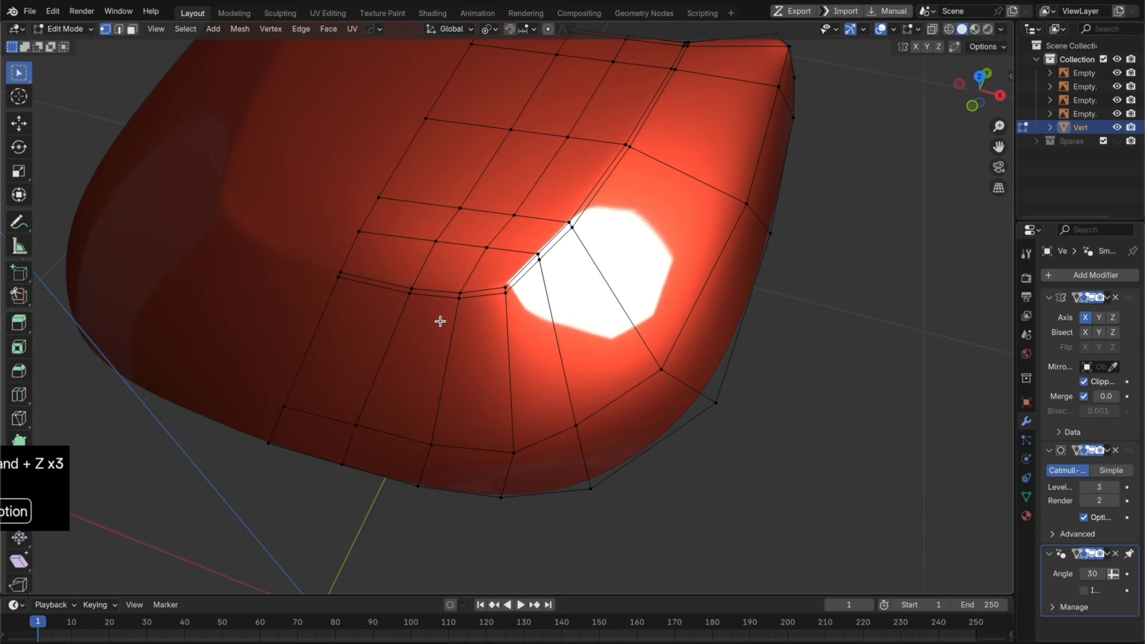
left_click(440, 321, "alt")
key("x")
left_click(454, 325)
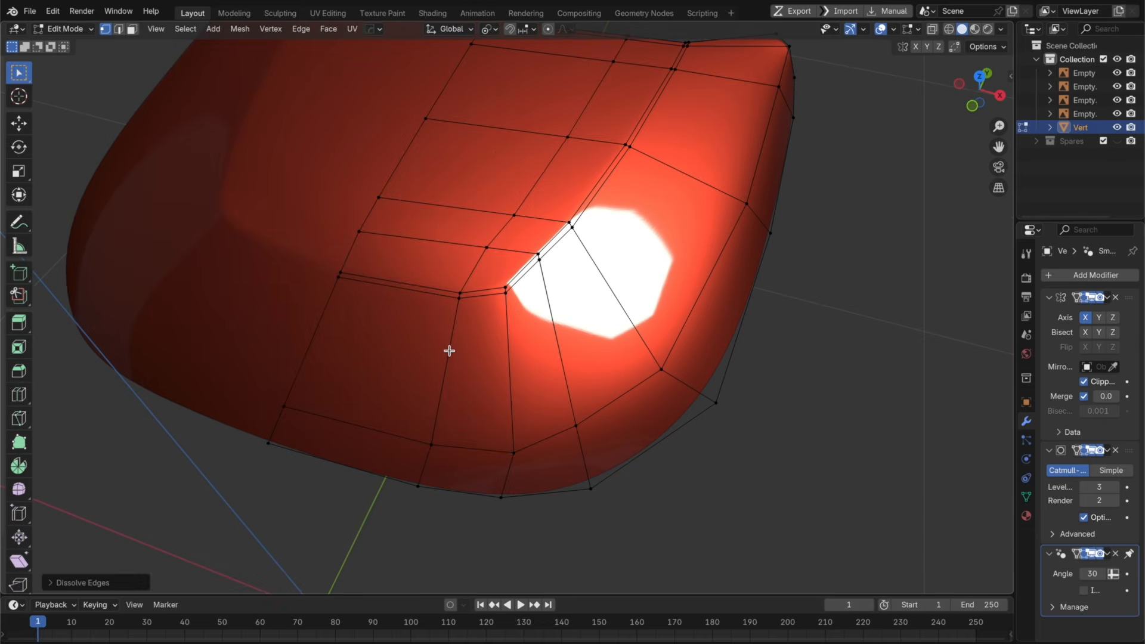
Step: Flatten the remaining lengthwise loop by scaling it to 0 along X and inspect the bonnet surface
left_click(449, 349, "alt")
type("sx")
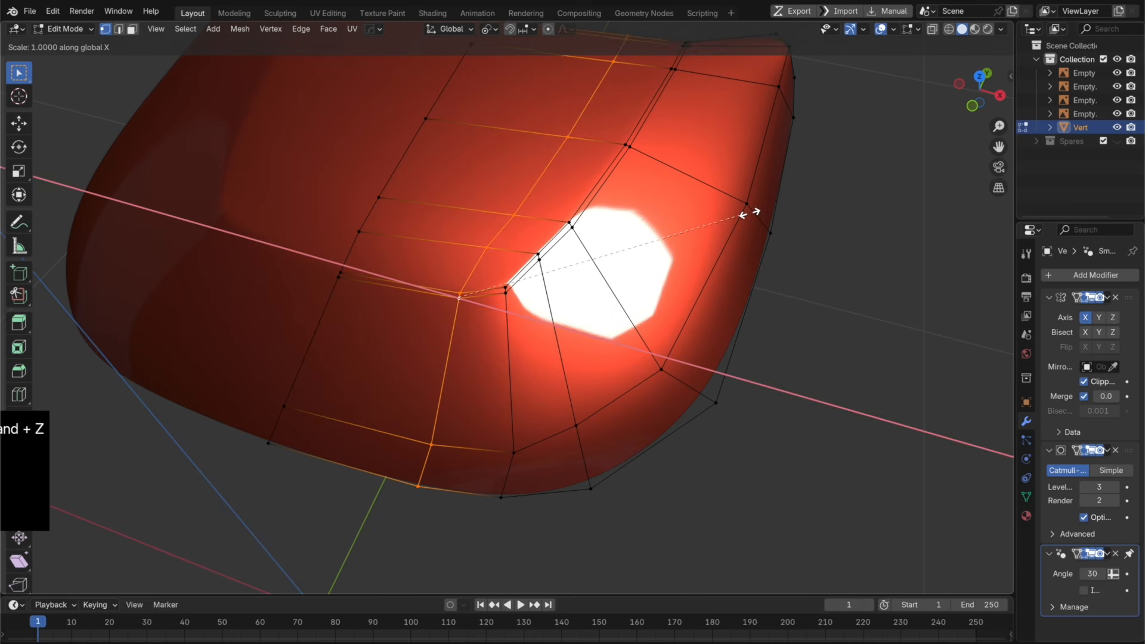
type("0")
key("Return")
scroll(708, 286, "down", 3)
middle_click_drag(749, 212, 642, 338)
key("Tab")
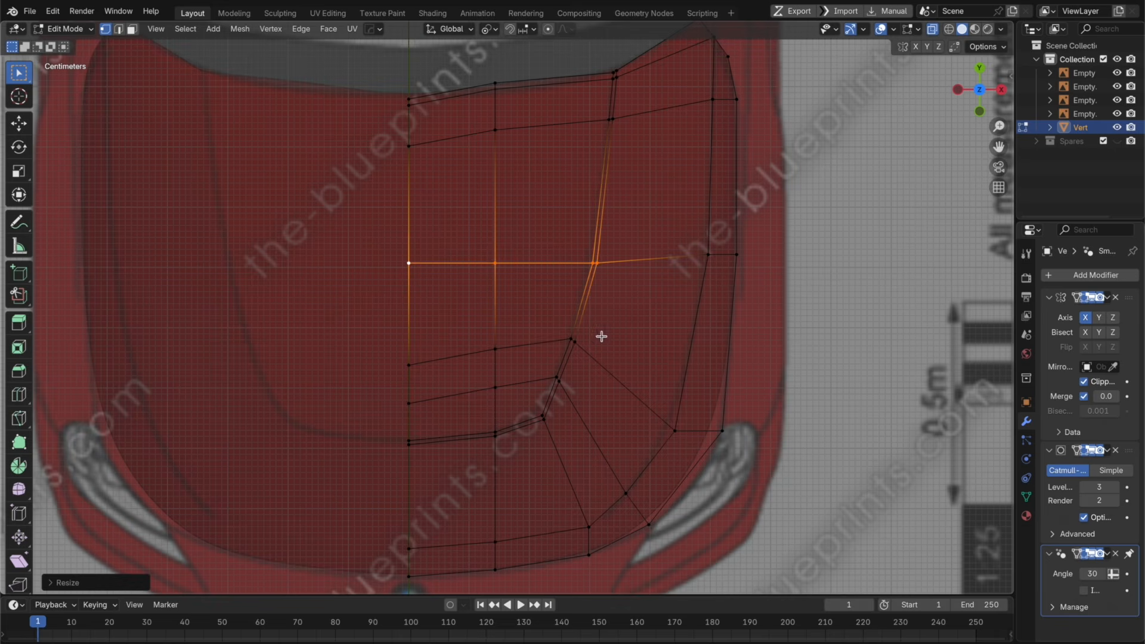
Step: Straighten the next two cross rows toward the front crease by scaling each to 0 along Y
left_click(417, 357, "alt")
type("sy0")
key("Return")
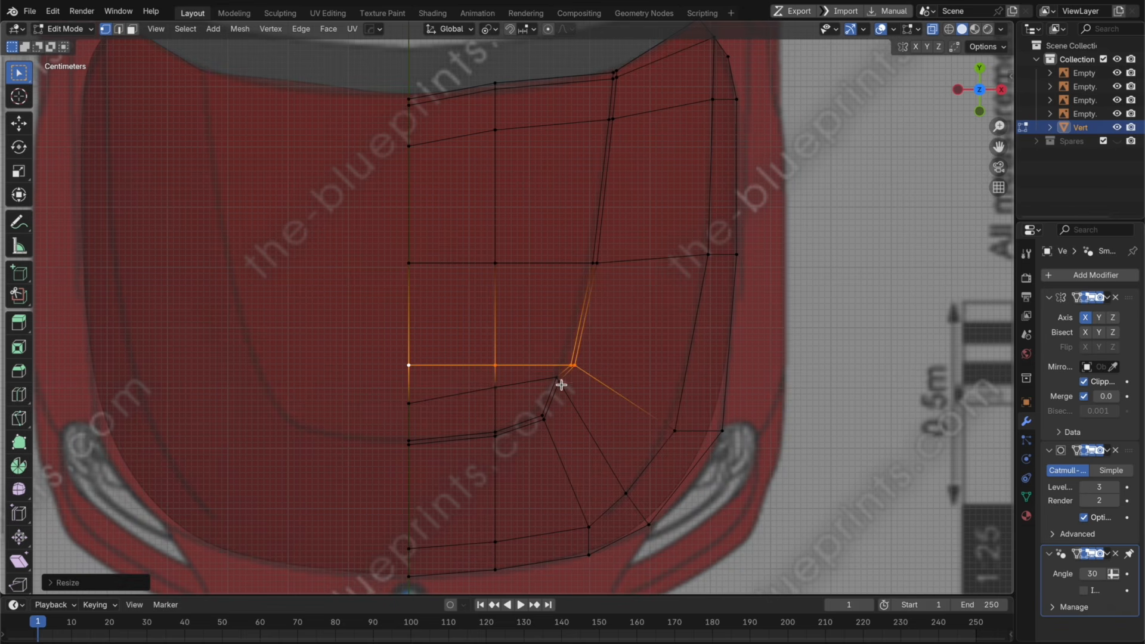
left_click(530, 387, "alt")
type("sy")
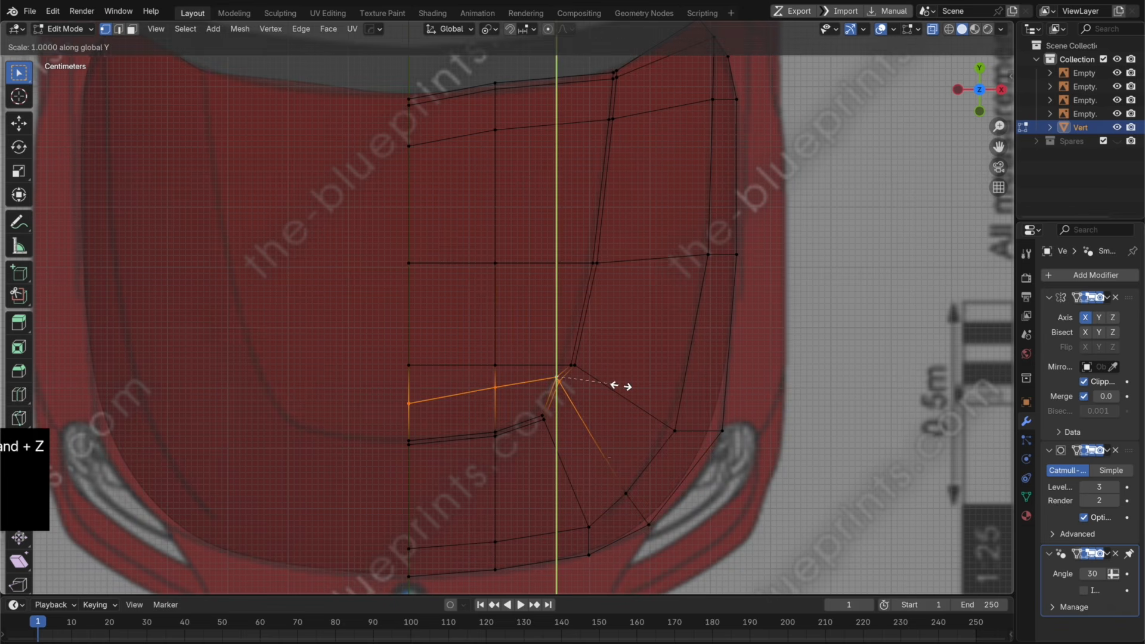
type("0")
left_click(620, 386)
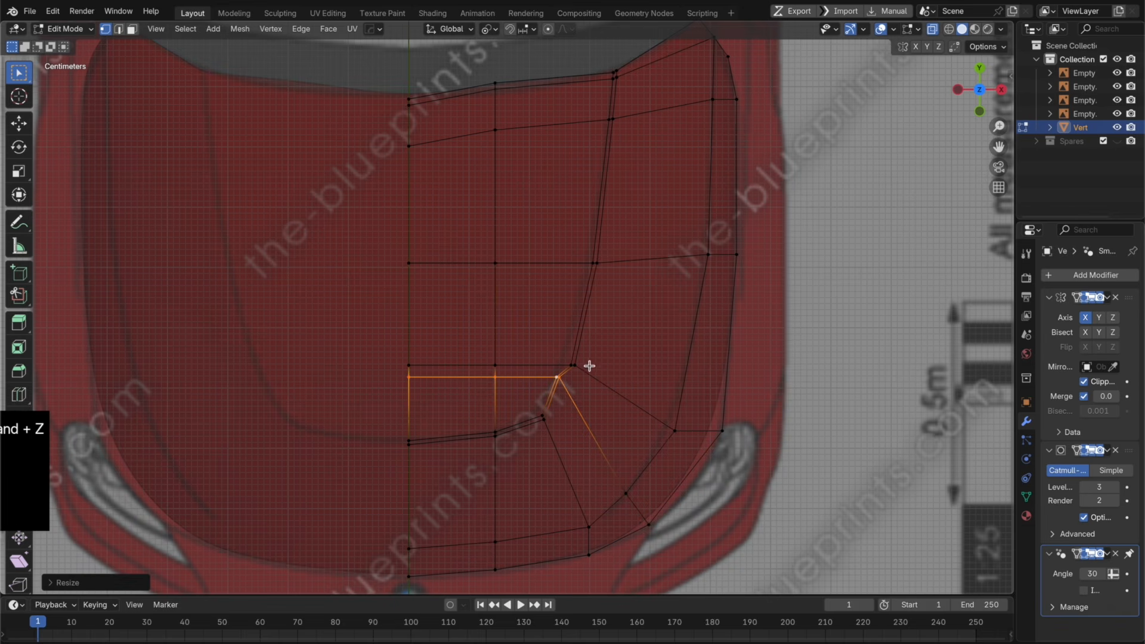
Step: Shift the middle cross rows toward the windscreen and move the inner lengthwise row's rear vertices forward along Y
left_click_drag(589, 366, 395, 332)
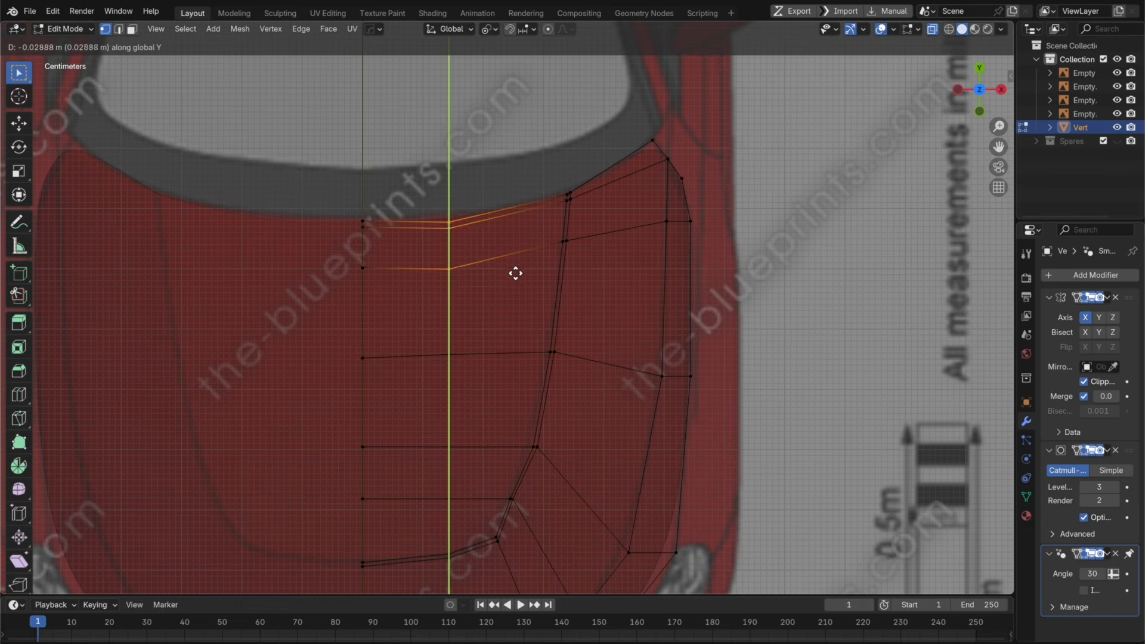
left_click(514, 269)
Step: Try flattening the cross row near the windscreen to 0 along Y, and slide that row slightly forward along its edges
type("sy")
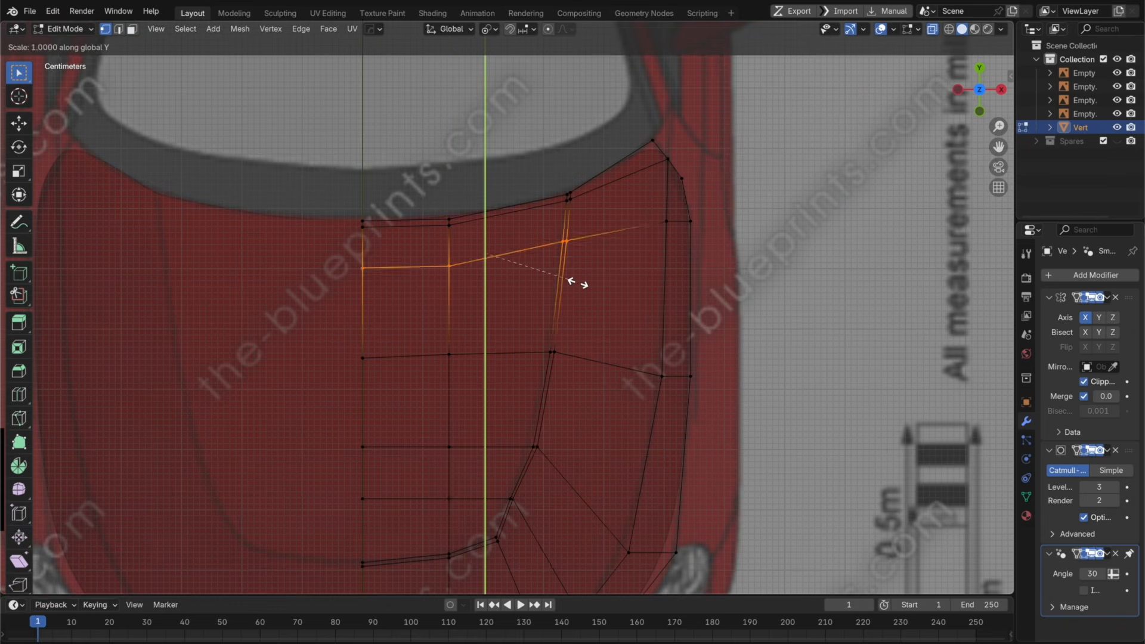
type("0")
left_click(578, 283)
key("g")
key("g")
left_click(579, 296)
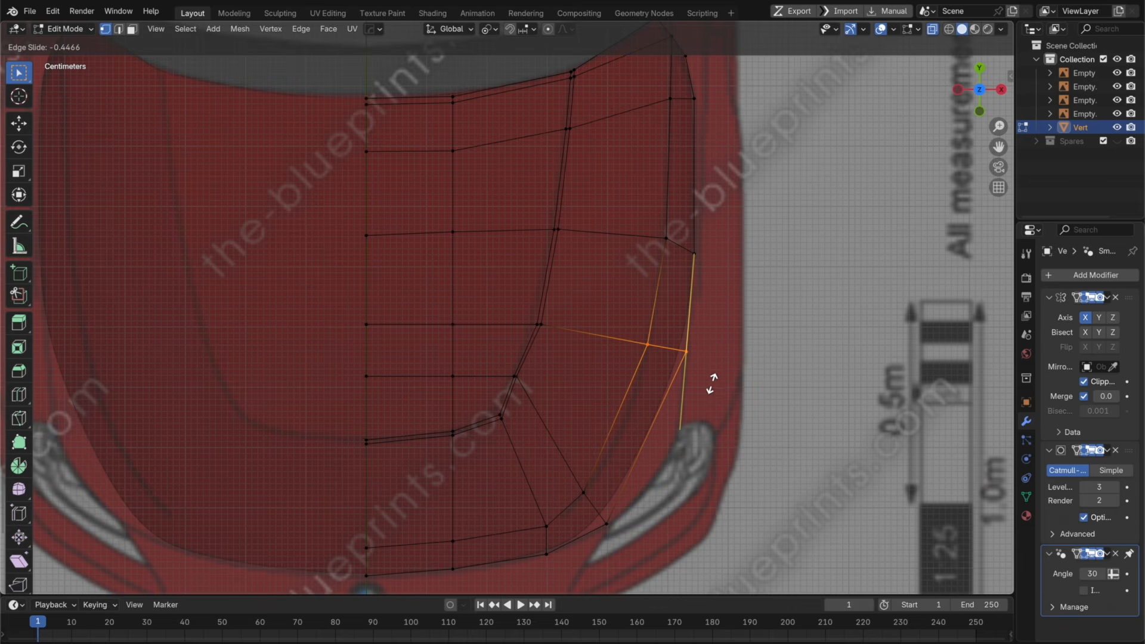
Step: Slide the outer strip's vertex pair behind the headlight and its front corner pair rearward along their edges
left_click(659, 470)
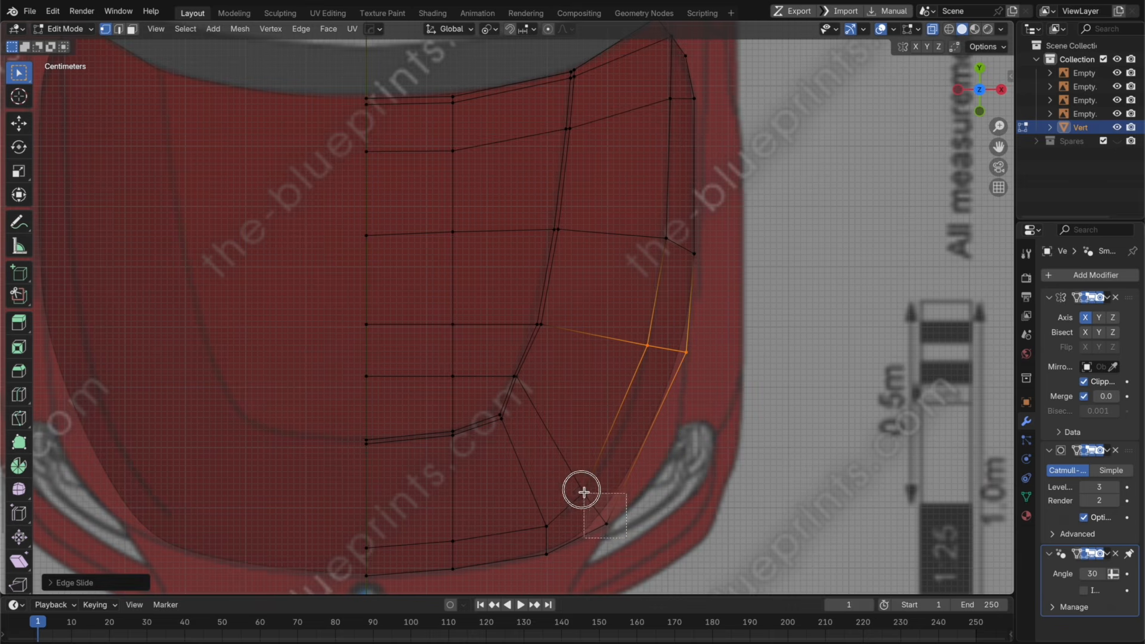
left_click_drag(584, 492, 584, 493)
key("g")
key("g")
left_click(685, 510)
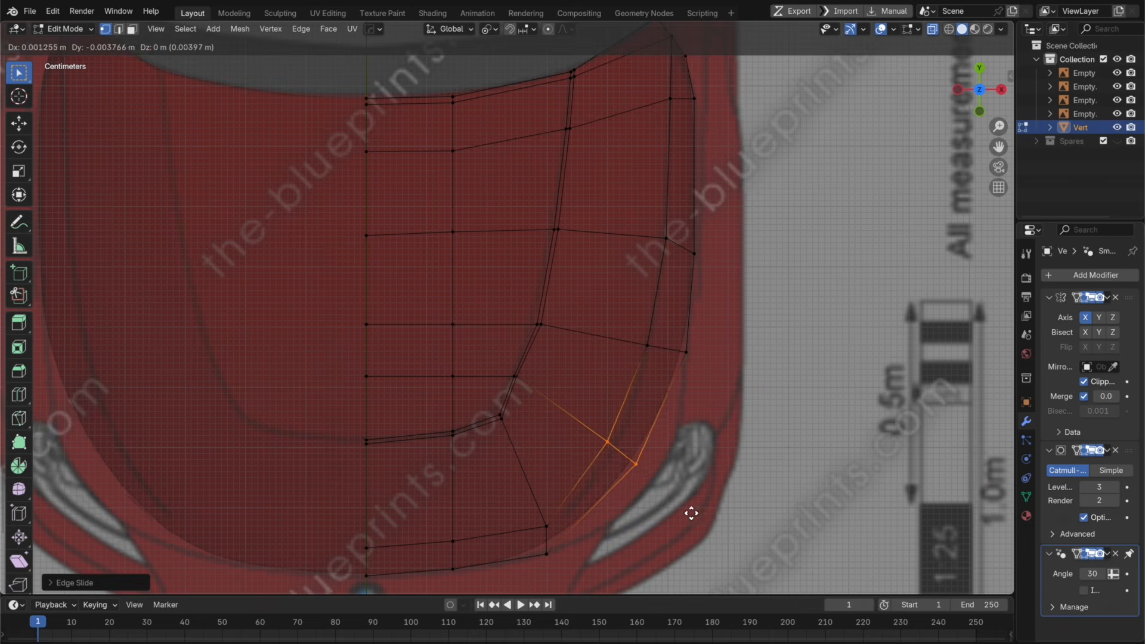
Step: Move the front corner vertex pair about 0.051 m along X and -0.049 m along Y, and check the smoothed outline
key("g")
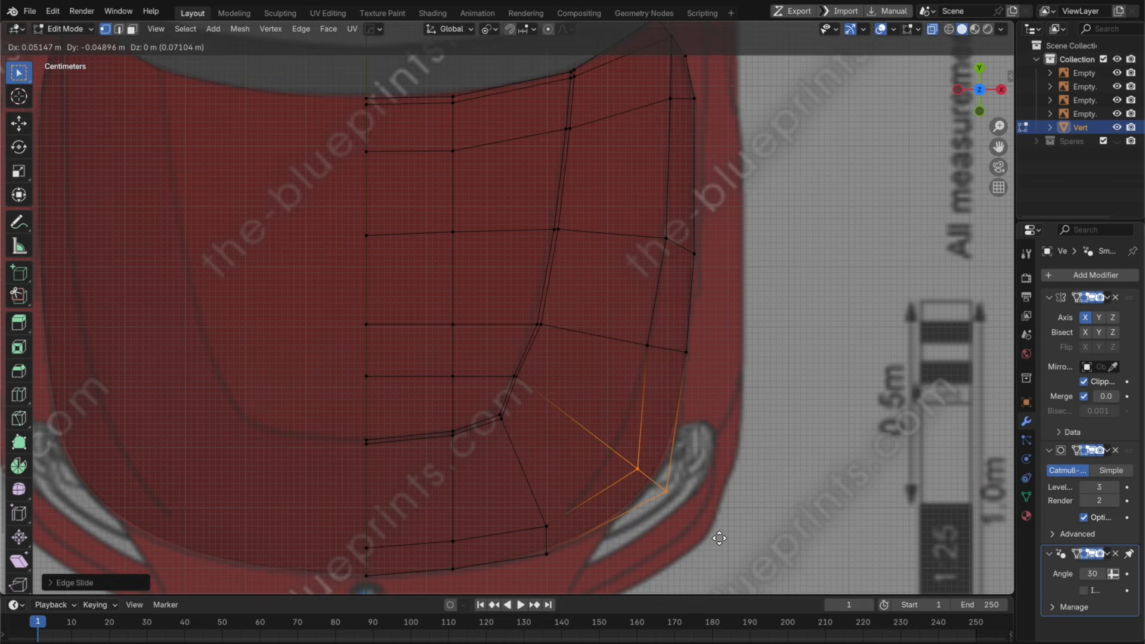
left_click(719, 538)
key("Tab")
key("Tab")
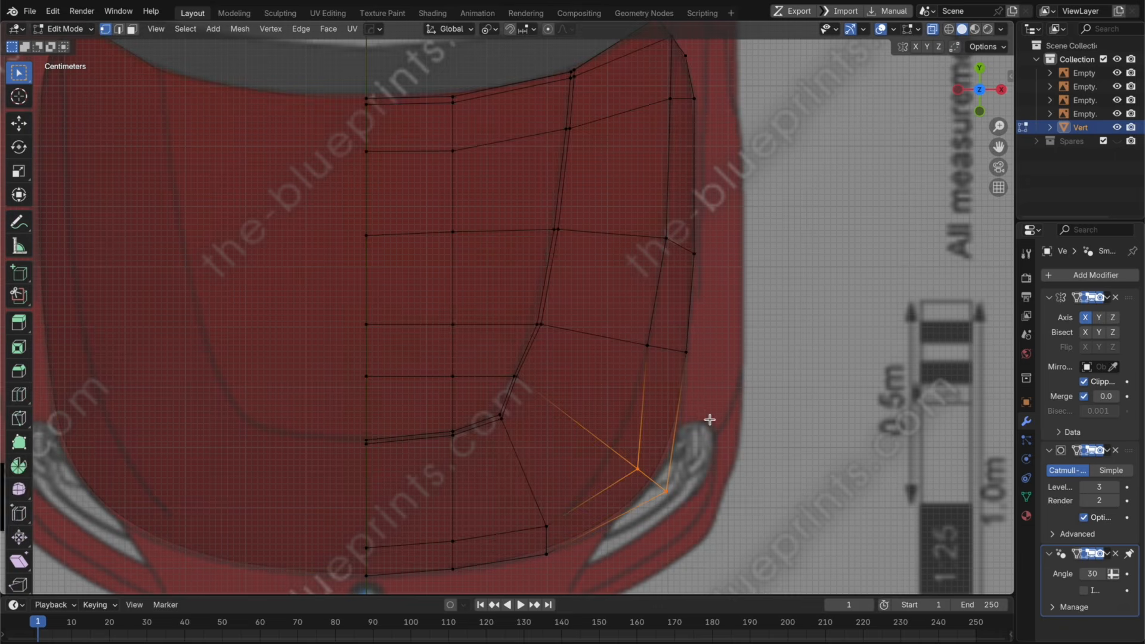
Step: Move the vertex pair midway along the inner crease row slightly inward along X
middle_click_drag(707, 417, 652, 322)
key("KP_7")
key("Tab")
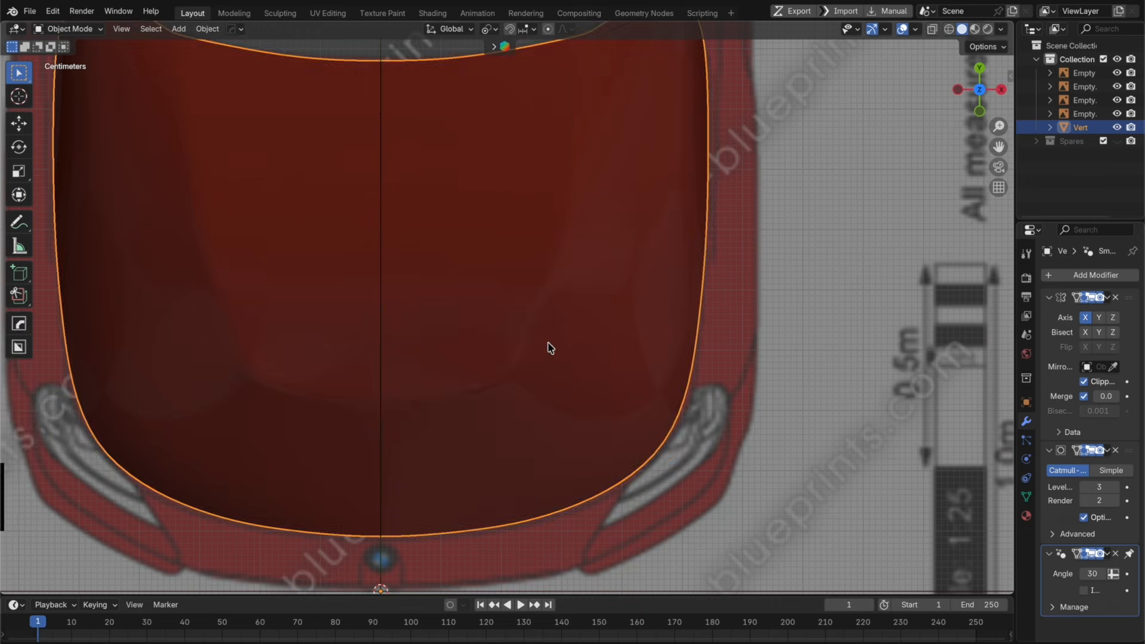
key("Tab")
key("alt+z")
left_click(568, 291)
right_click(573, 292)
key("g")
key("x")
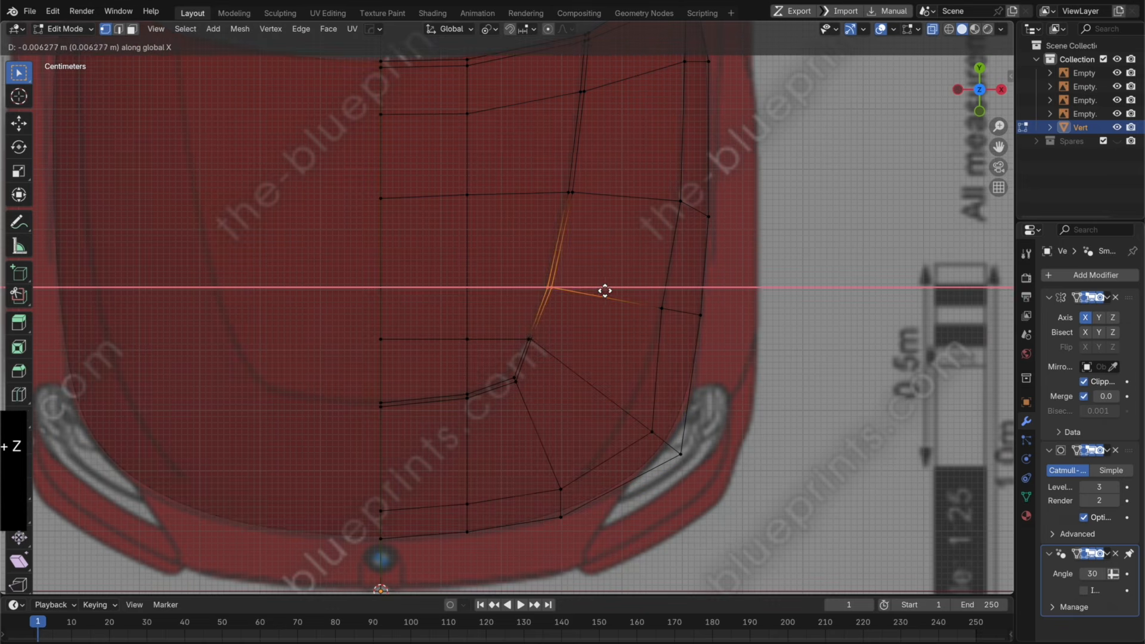
left_click(602, 291)
Step: Dissolve the duplicate edge loop running alongside the inner crease row and check the top outline
middle_click_drag(615, 316, 519, 462, "shift")
key("Tab")
key("Tab")
left_click(986, 69)
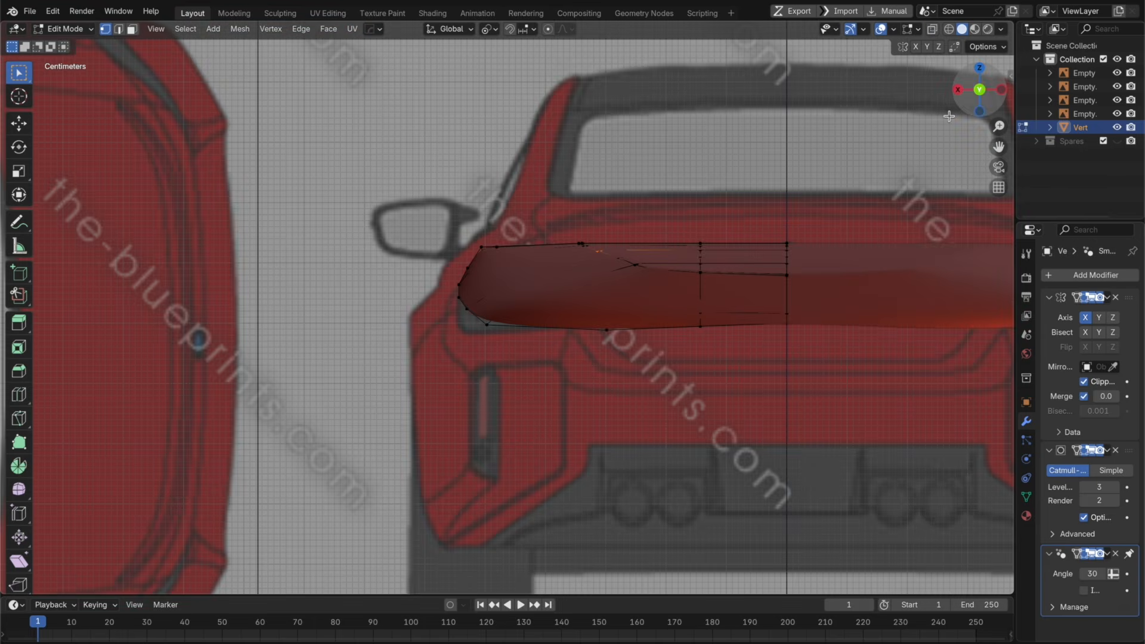
left_click(979, 70)
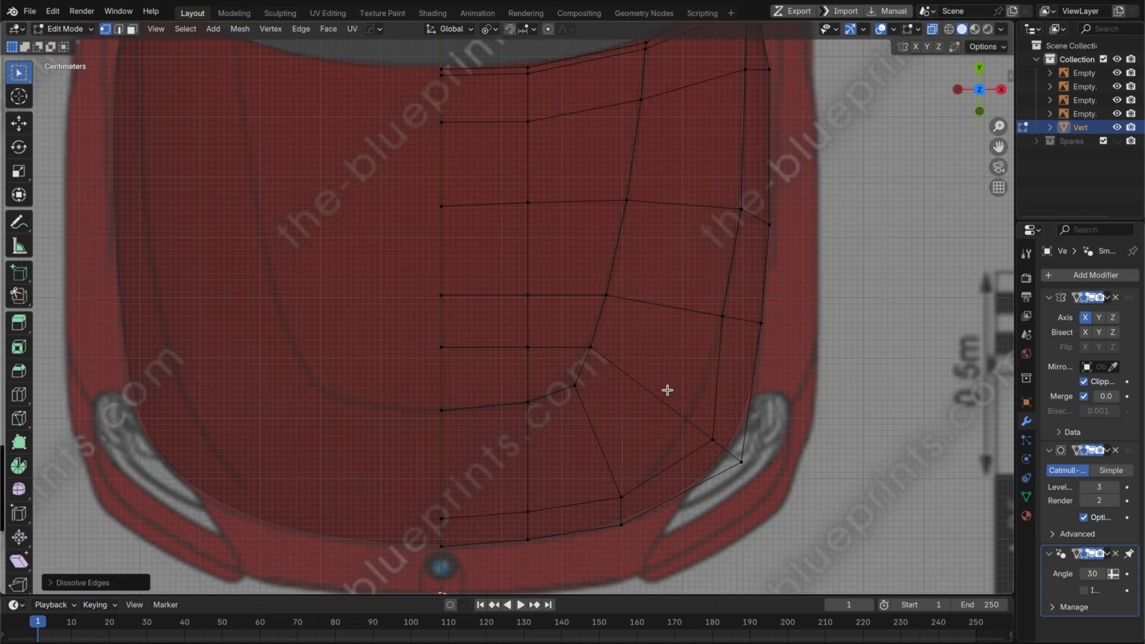
Step: Relax the inner crease's lengthwise row and the cross row at its front with LoopTools
middle_click_drag(667, 390, 658, 297)
left_click(610, 269, "alt")
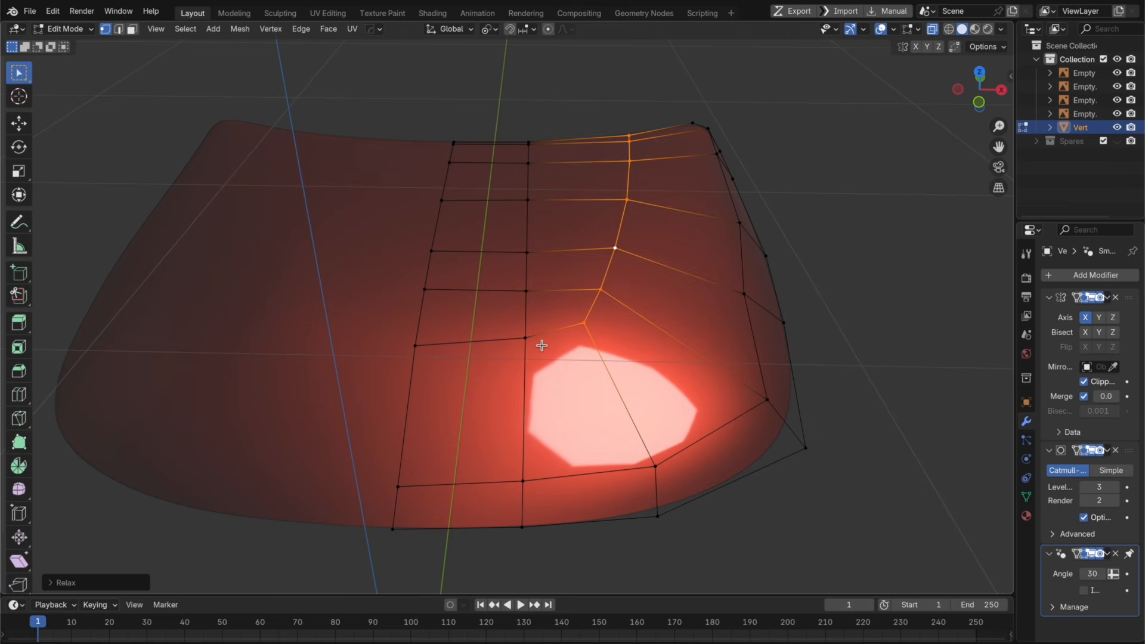
left_click(477, 342, "alt")
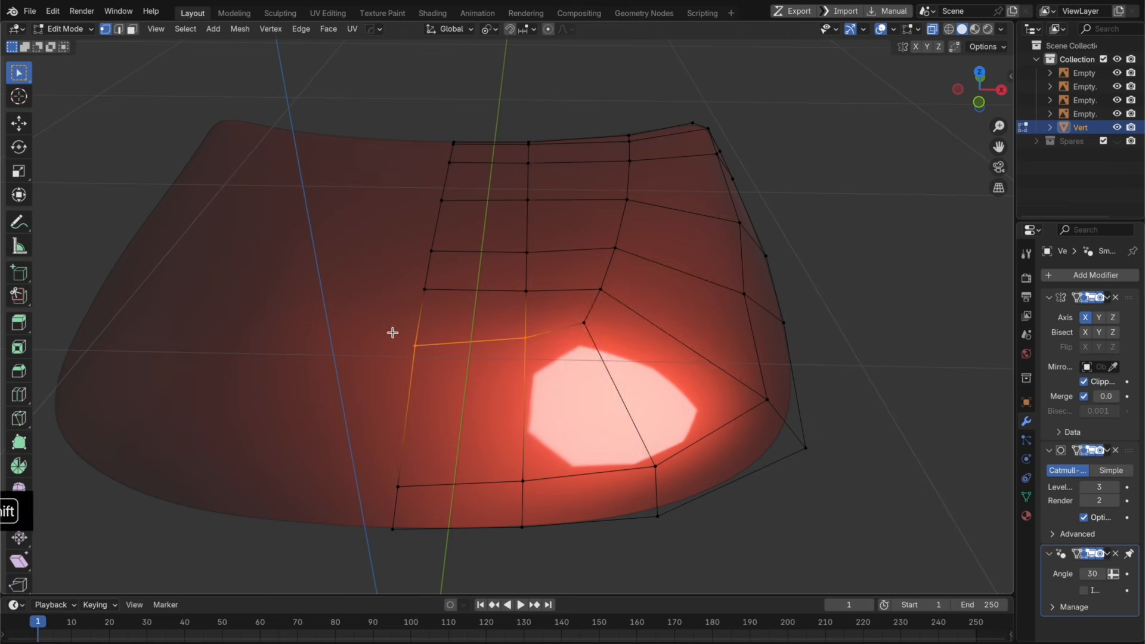
key("ctrl+v")
left_click(1024, 354)
Step: Shift the crease's front cross row slightly along Y to follow the blueprint line, and check the smoothed result
key("KP_7")
key("g")
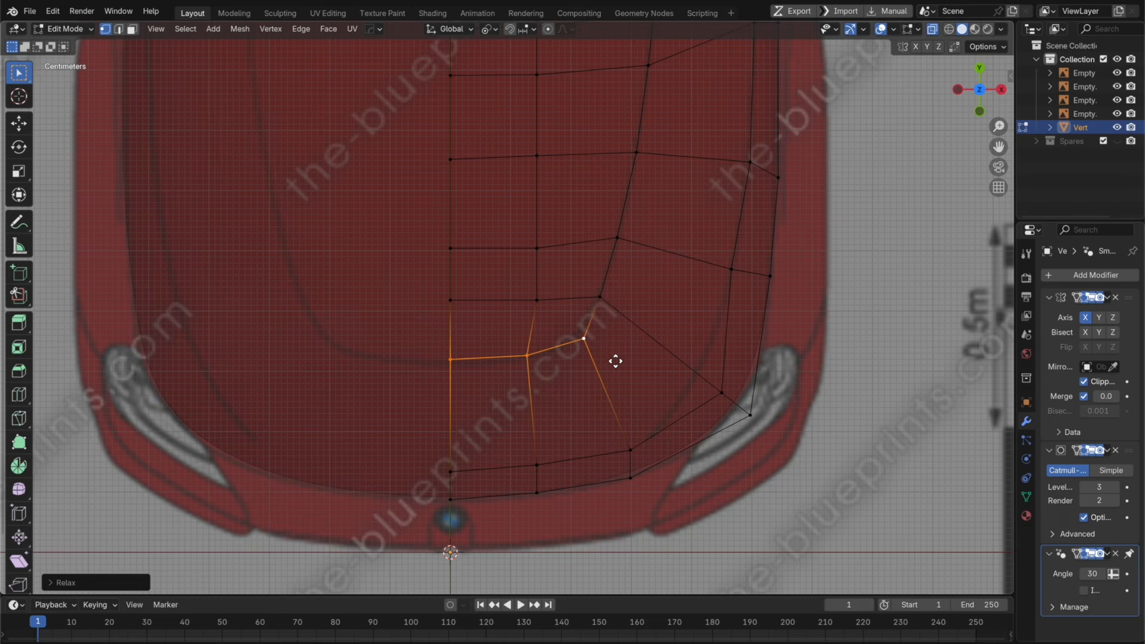
key("y")
left_click(615, 364)
key("Tab")
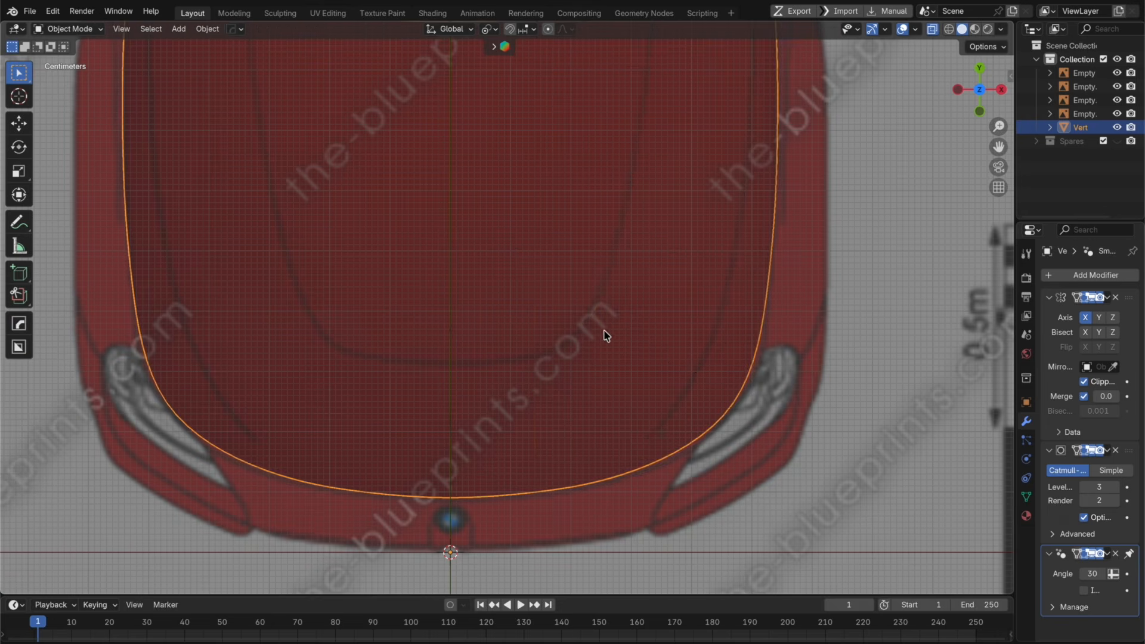
key("Tab")
Step: Insert an edge loop outside the inner crease row, slide it tight against the crease, and inspect the shading
middle_click_drag(621, 299, 615, 397, "shift")
key("super+r")
left_click(621, 340)
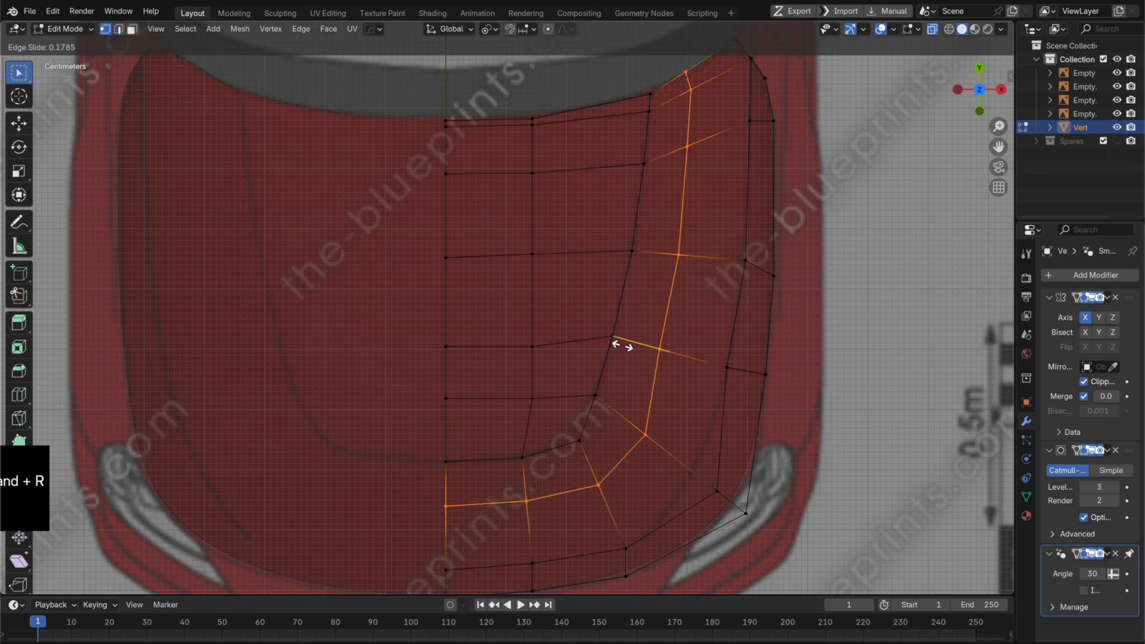
left_click(578, 347)
key("alt+z")
middle_click_drag(687, 393, 649, 294)
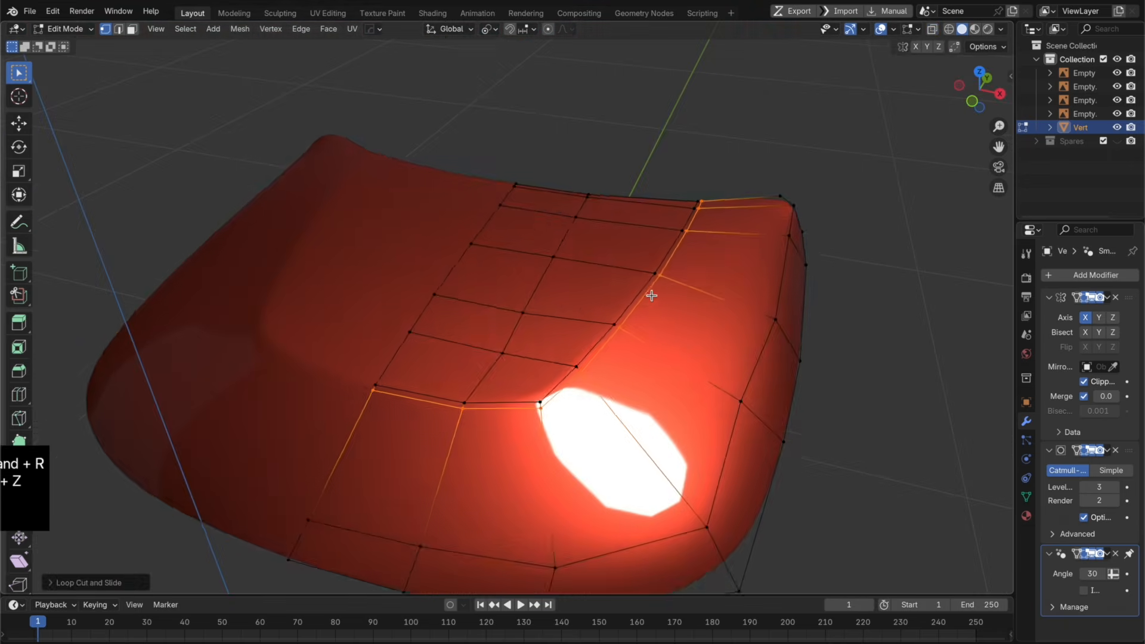
key("Tab")
middle_click_drag(670, 338, 643, 333)
scroll(642, 332, "down", 4)
key("KP_1")
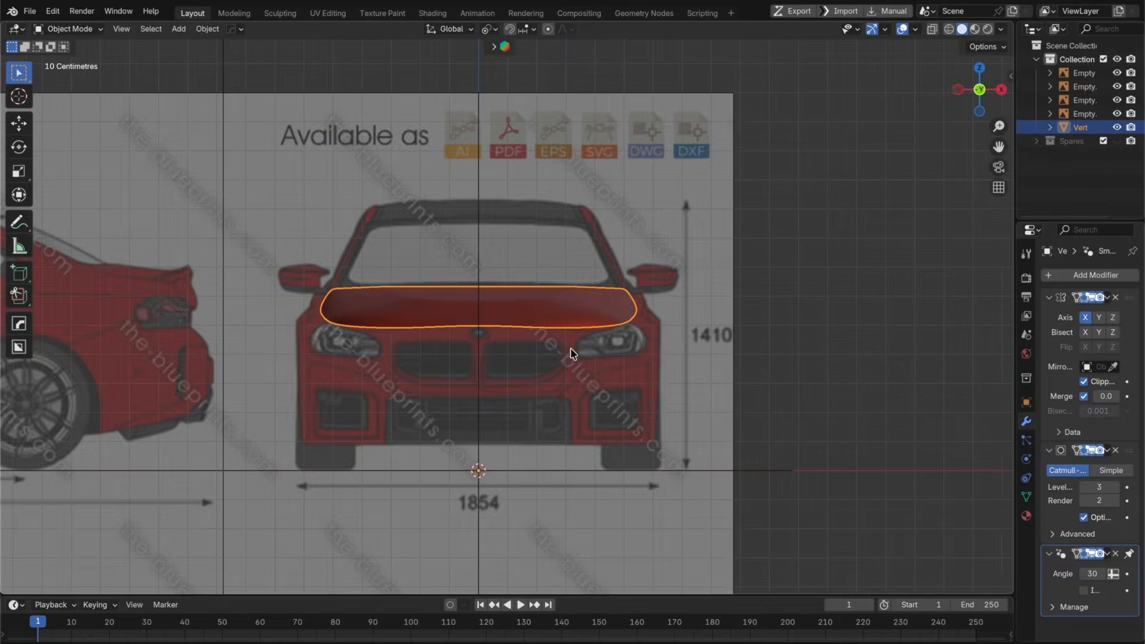
Step: Switch to the BMW configurator, rotate the car to examine its bonnet, and compare it with the front blueprint
scroll(655, 366, "up", 3)
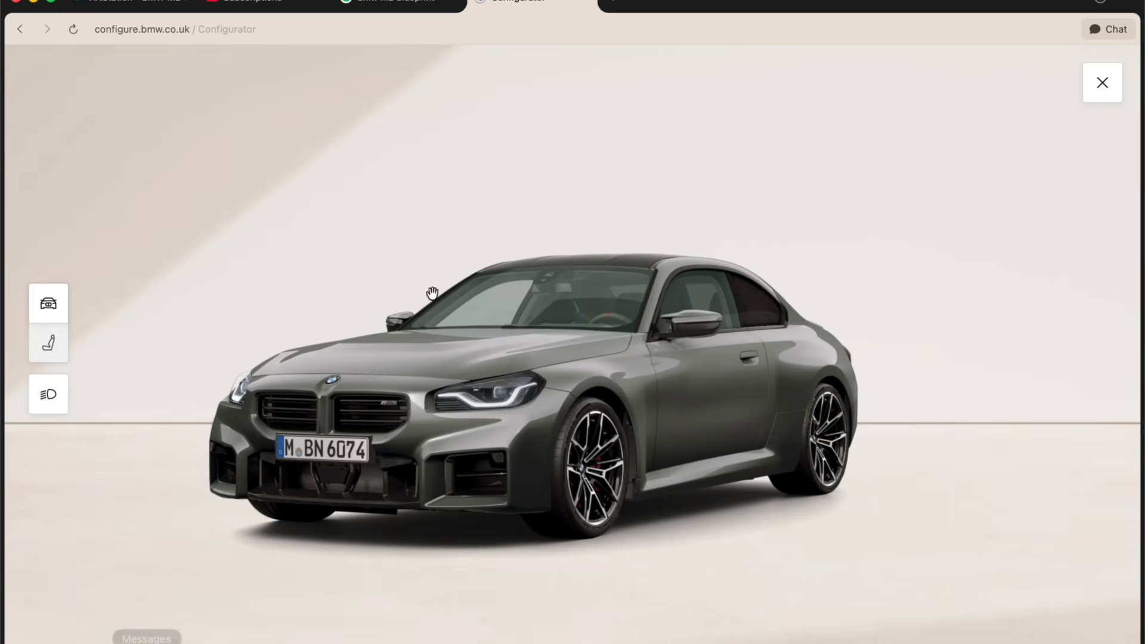
left_click_drag(427, 385, 502, 384)
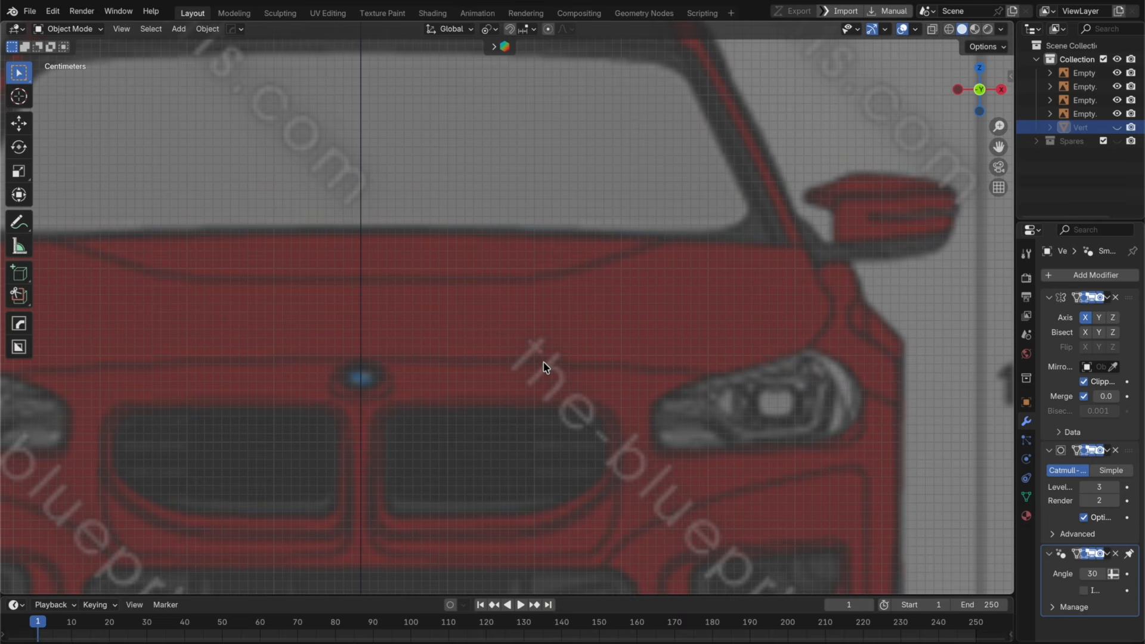
key("super+z")
key("super+z")
Step: Lower the front edge's centre vertex slightly along Z above the badge
key("g")
key("z")
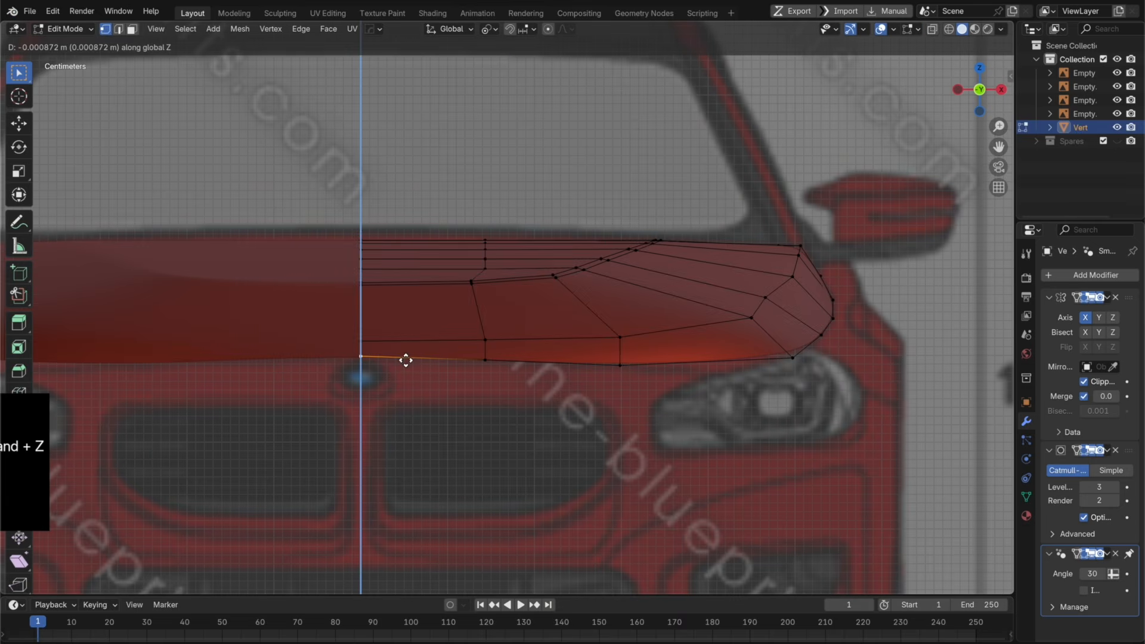
left_click(406, 361)
Step: Try relaxing the bonnet's outer edge loop with LoopTools, and undo it
left_click(584, 365, "alt")
right_click(931, 371)
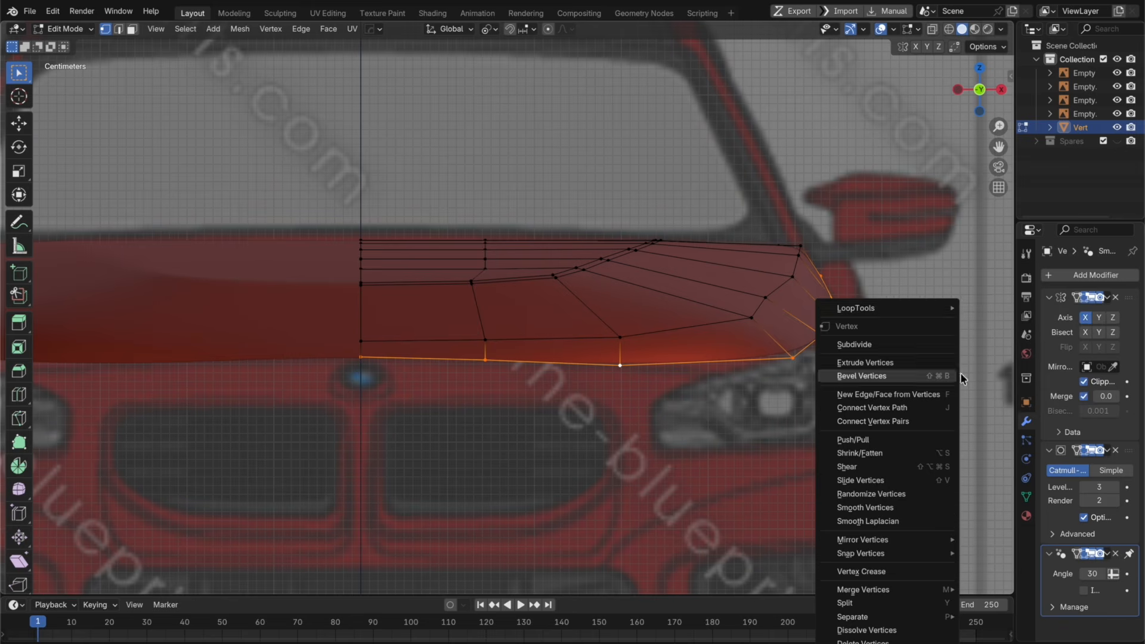
right_click(956, 325)
mouse_move(972, 315)
left_click(1015, 389)
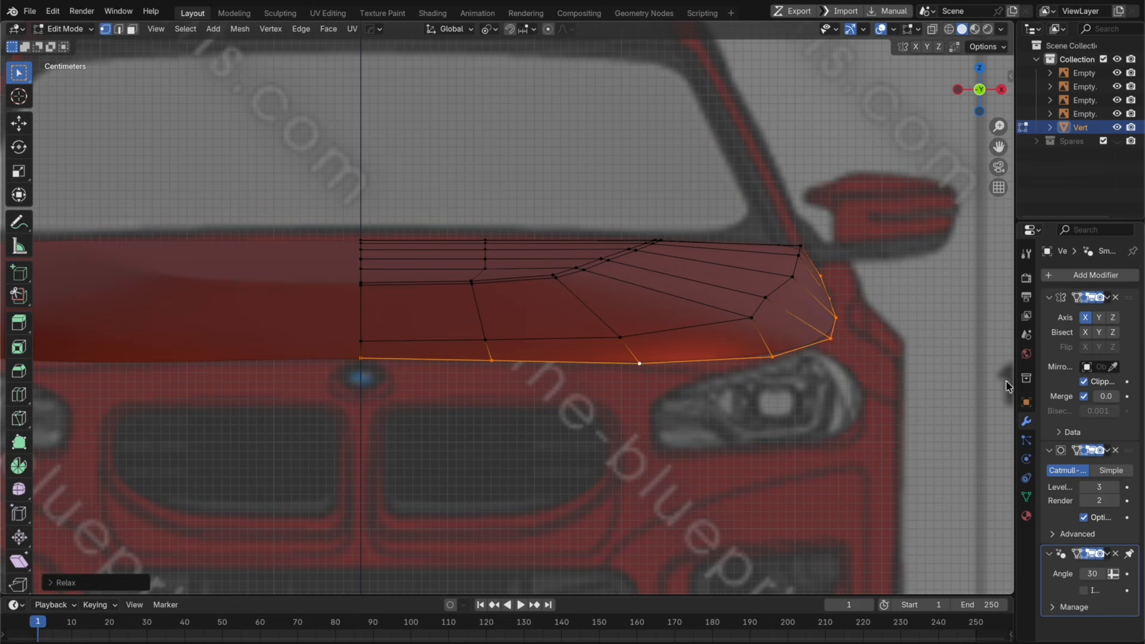
key("super+z")
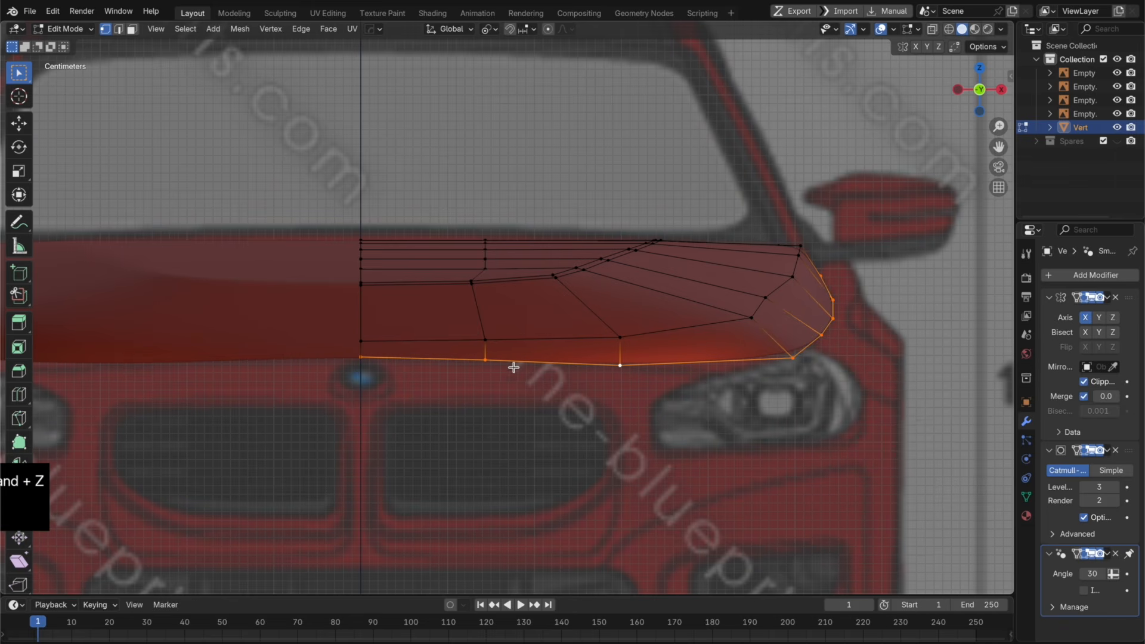
Step: Adjust the two front edge vertices beside the centre along Z to follow the blueprint's bonnet line, and check the outline
key("z")
left_click(529, 386)
left_click(630, 390)
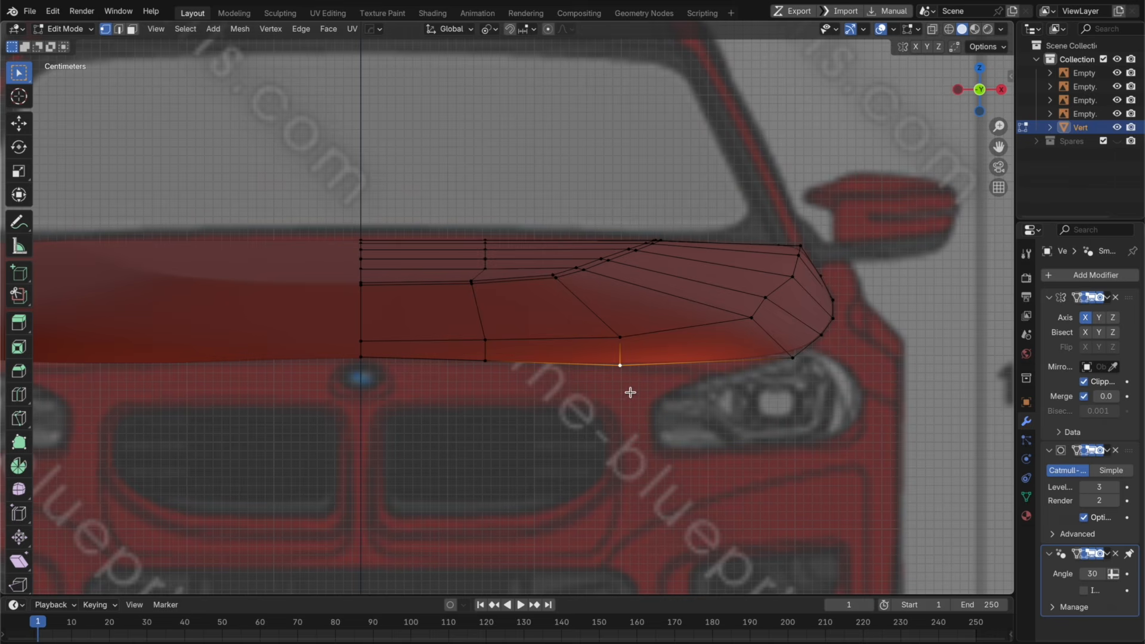
key("g")
key("z")
left_click(627, 391)
key("Tab")
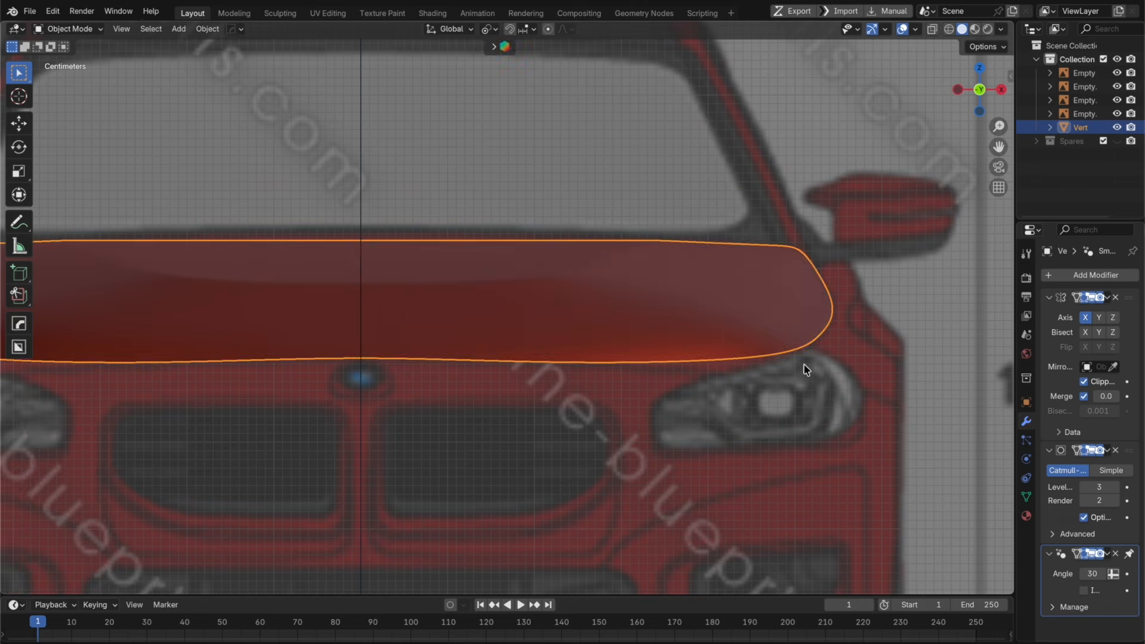
key("Tab")
left_click(803, 365)
key("Tab")
scroll(626, 366, "down", 2)
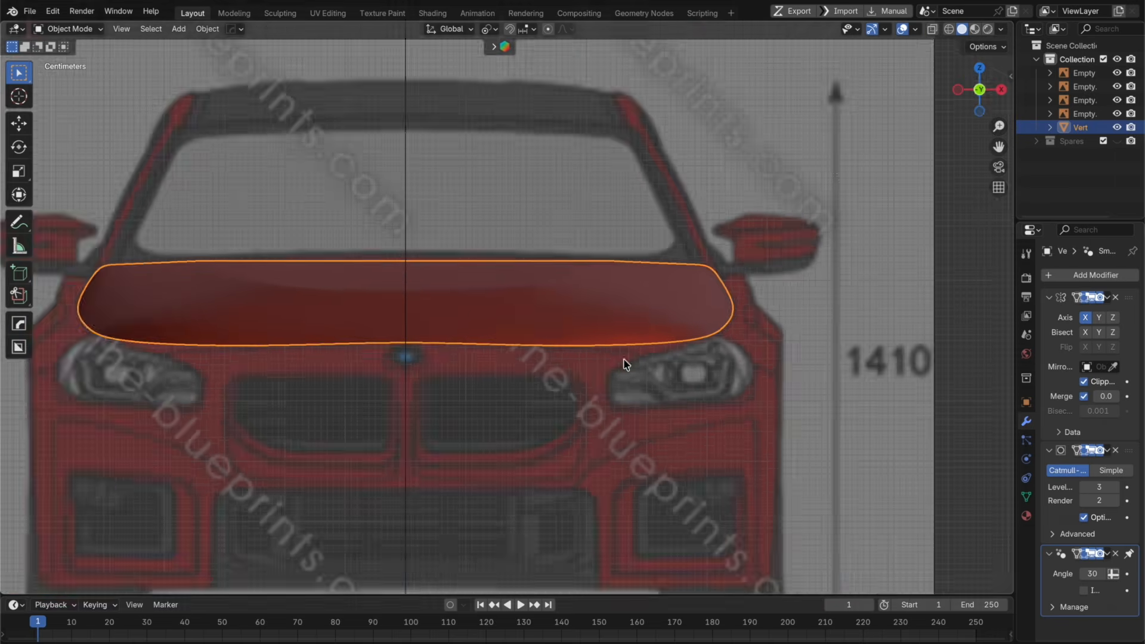
Step: Insert an edge loop around the outer strip and slide it close to the strip's inner row
middle_click_drag(626, 366, 570, 344)
key("super+r")
scroll(627, 324, "down", 1)
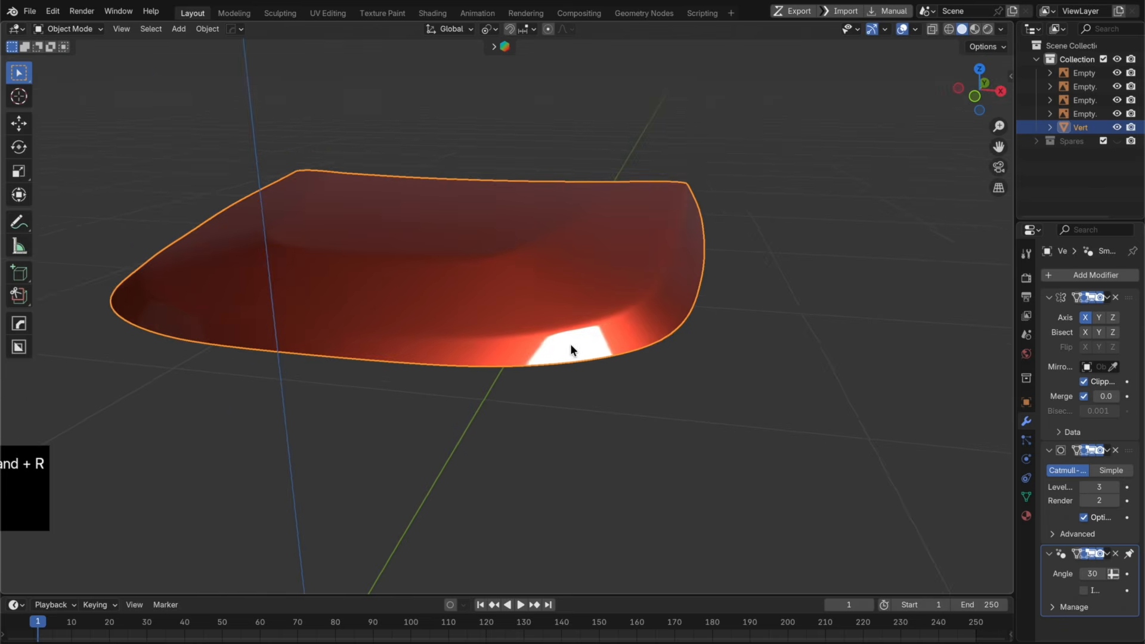
scroll(570, 344, "up", 1)
key("super+z")
key("super+z")
key("super+r")
left_click(703, 332)
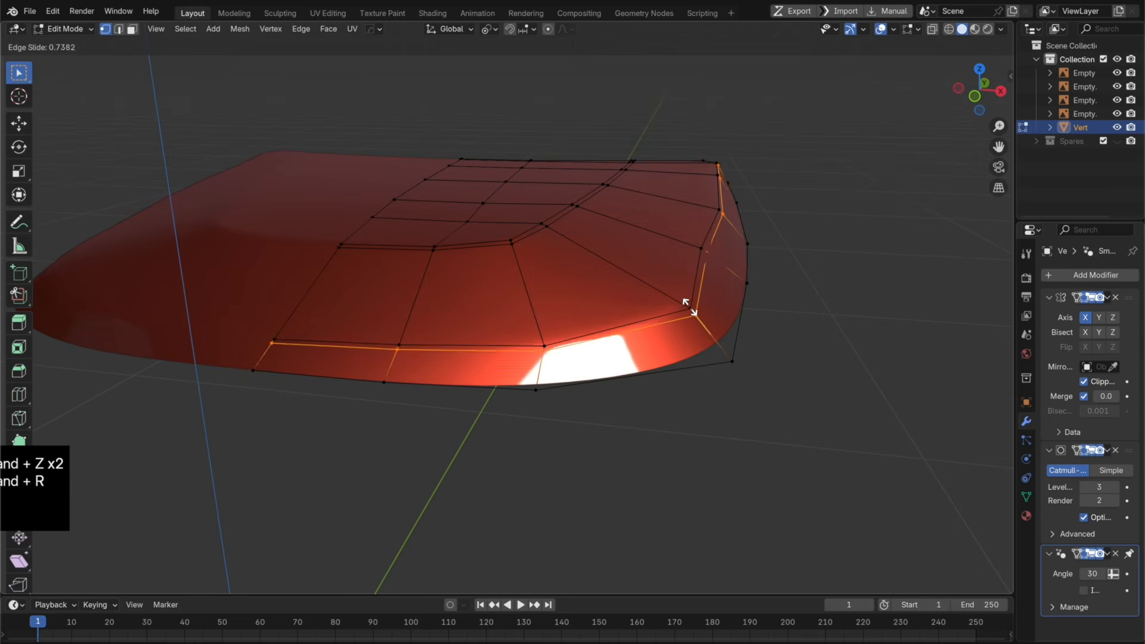
left_click(683, 295)
left_click(690, 257)
Step: Slide the two inner vertices at the front corner by the headlight inward along their edges, keeping them close together
middle_click_drag(698, 203, 680, 230)
left_click(981, 71)
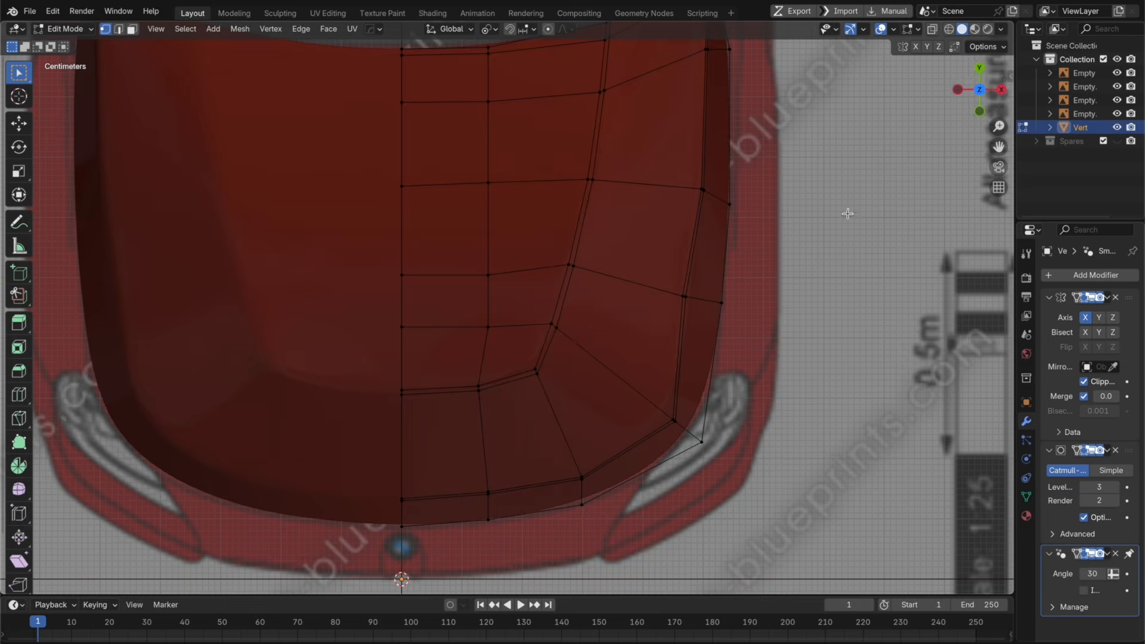
key("alt+z")
key("g")
key("g")
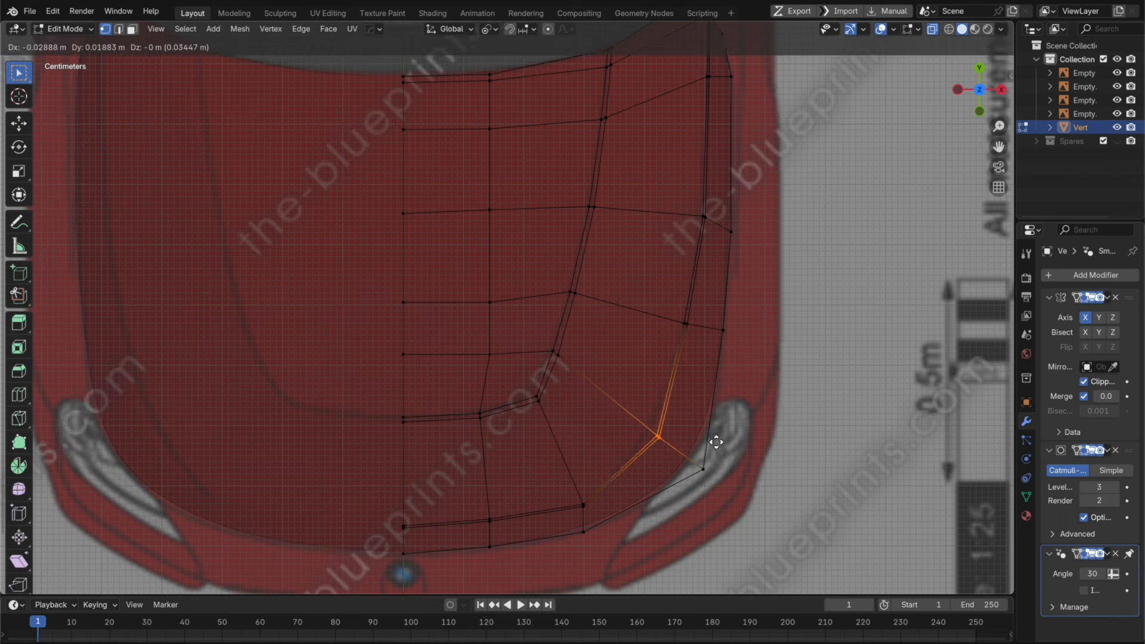
left_click(700, 449)
left_click(686, 464)
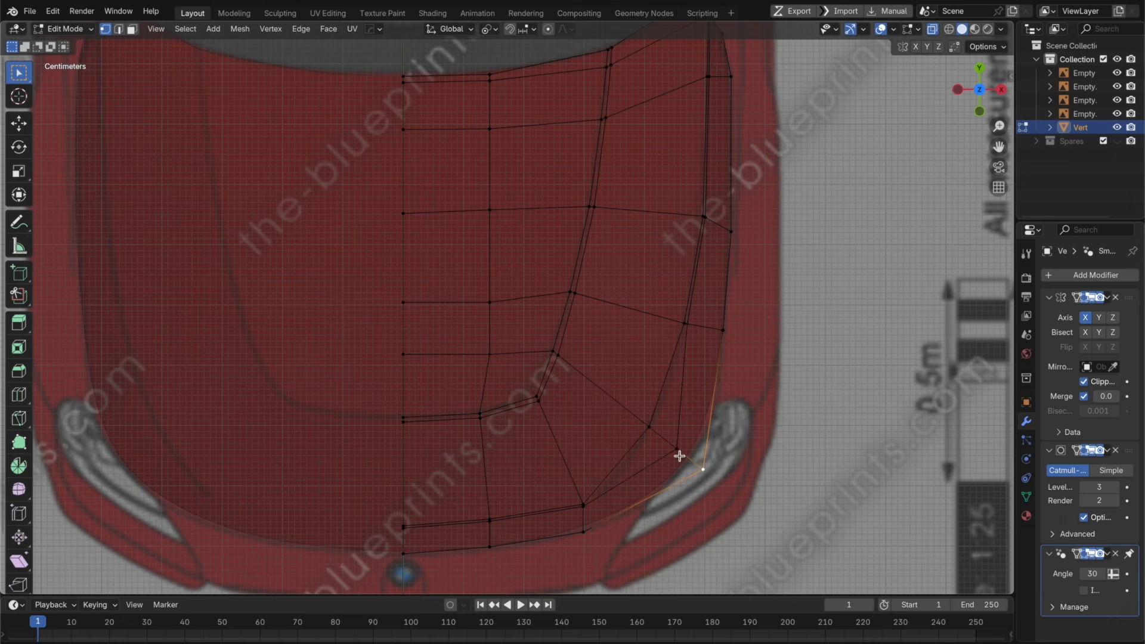
left_click(680, 455)
key("g")
left_click(700, 439)
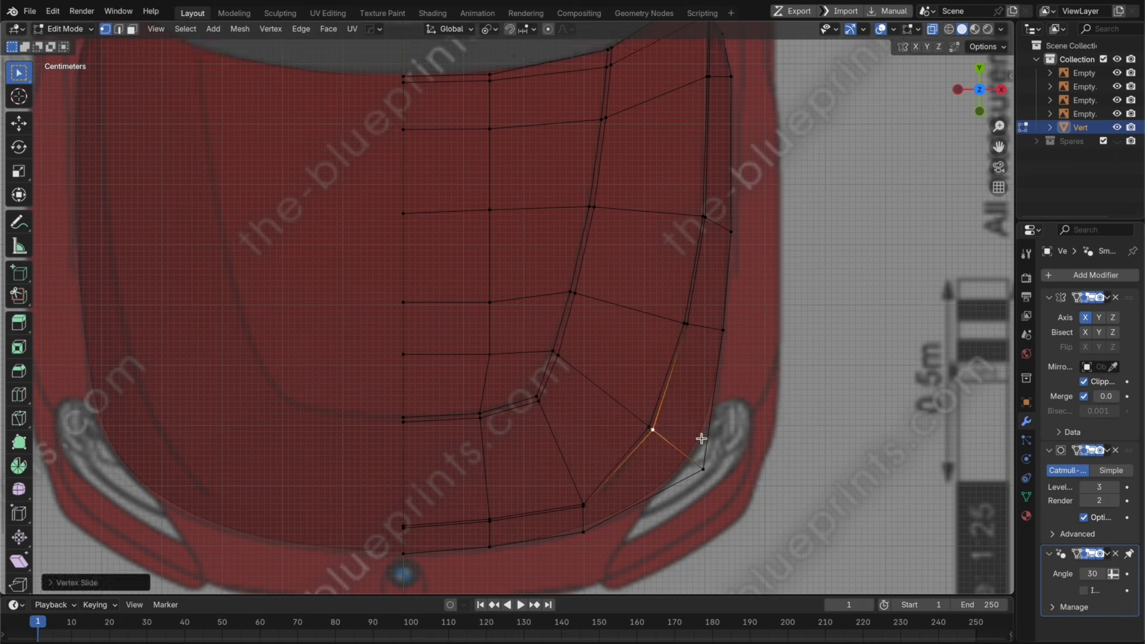
key("Tab")
key("Tab")
Step: Slide the centre panel's two middle cross rows along their edges to even out the row spacing
left_click(723, 486)
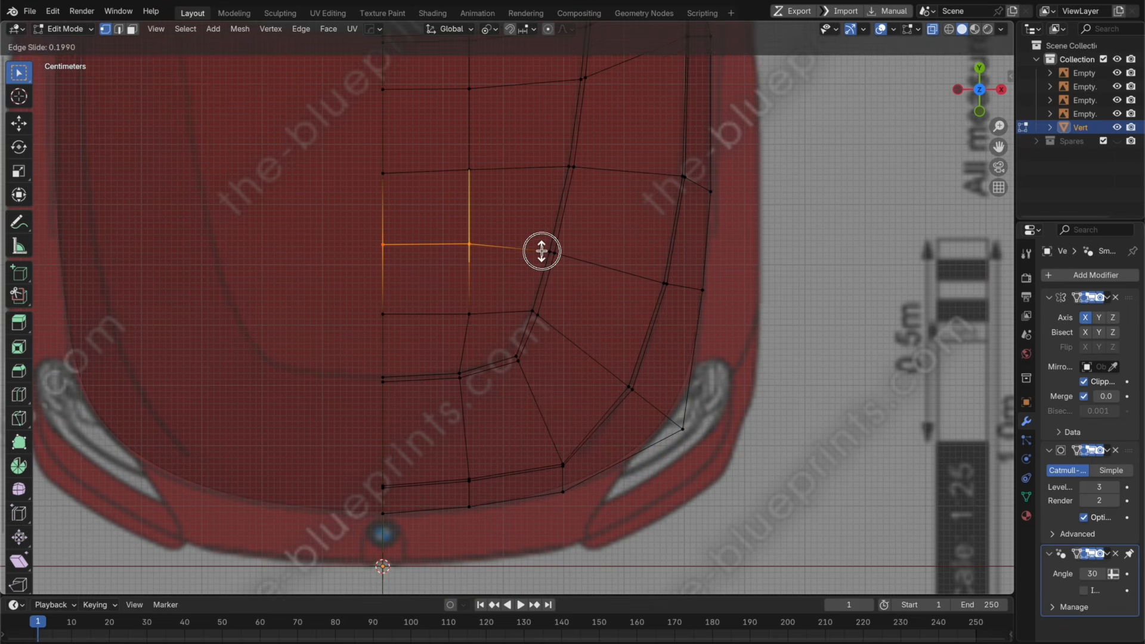
left_click(541, 251)
middle_click_drag(598, 265, 606, 349, "shift")
left_click_drag(503, 281, 372, 227)
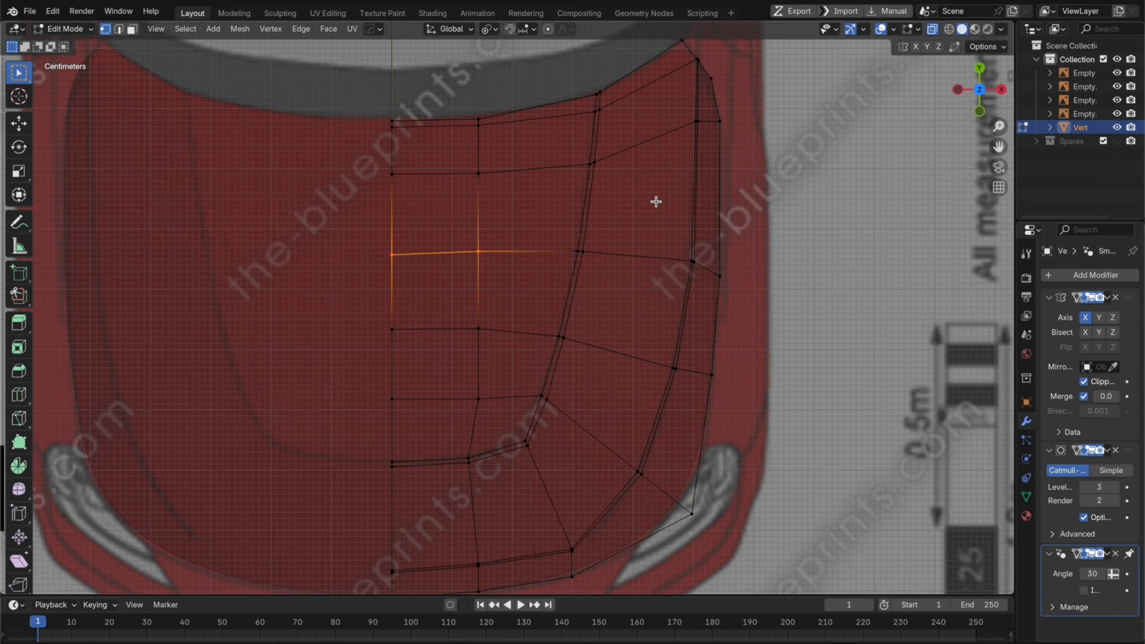
left_click(486, 473)
Step: Straighten the lengthwise row beside the centre line by scaling it to 0 along X through the front edge
middle_click_drag(494, 468, 503, 442, "shift")
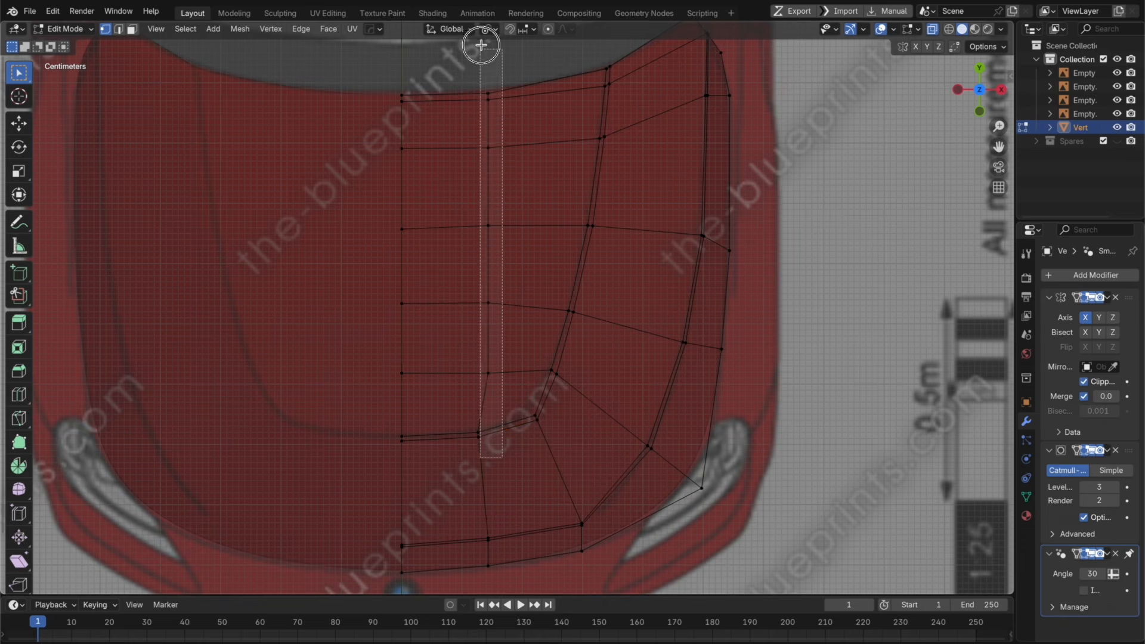
left_click_drag(481, 45, 481, 46)
key("s")
key("x")
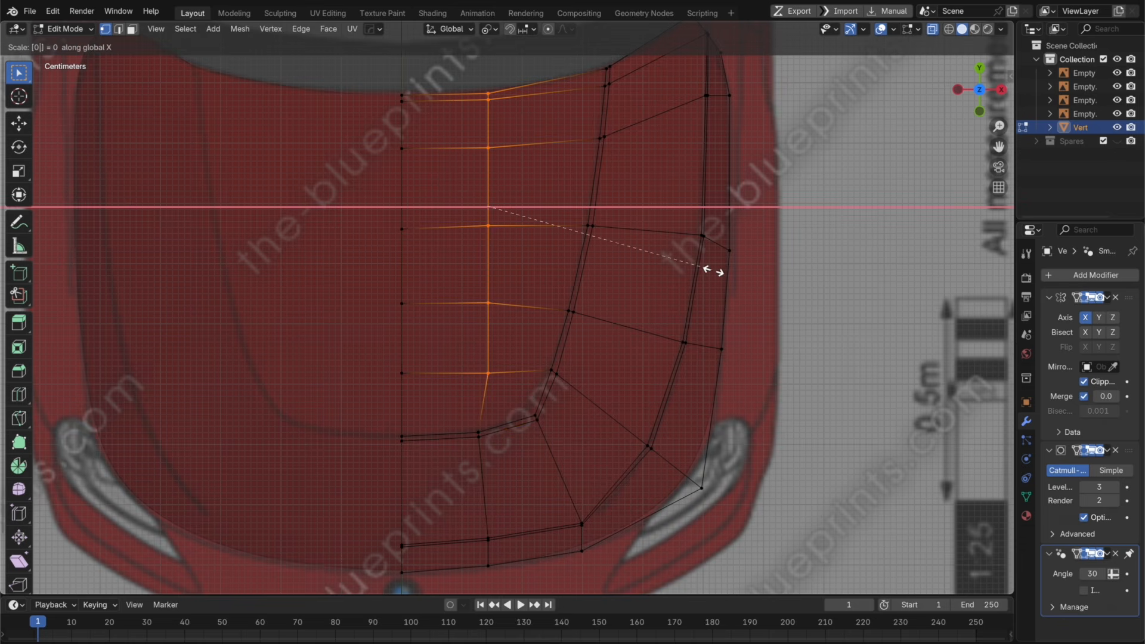
left_click(705, 271)
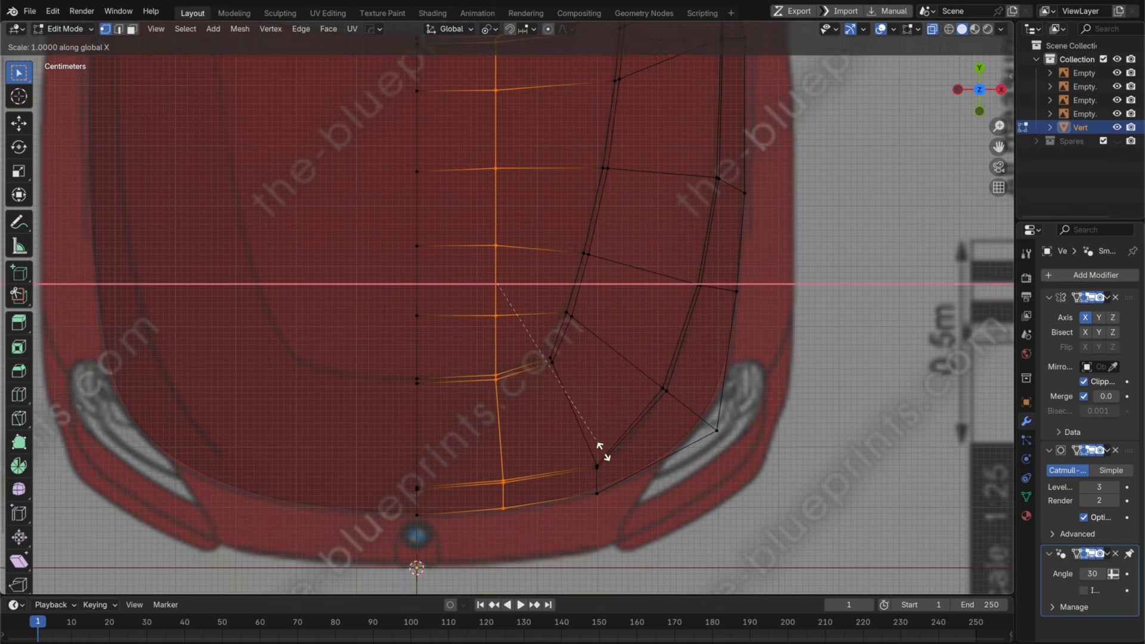
key("0")
left_click(609, 451)
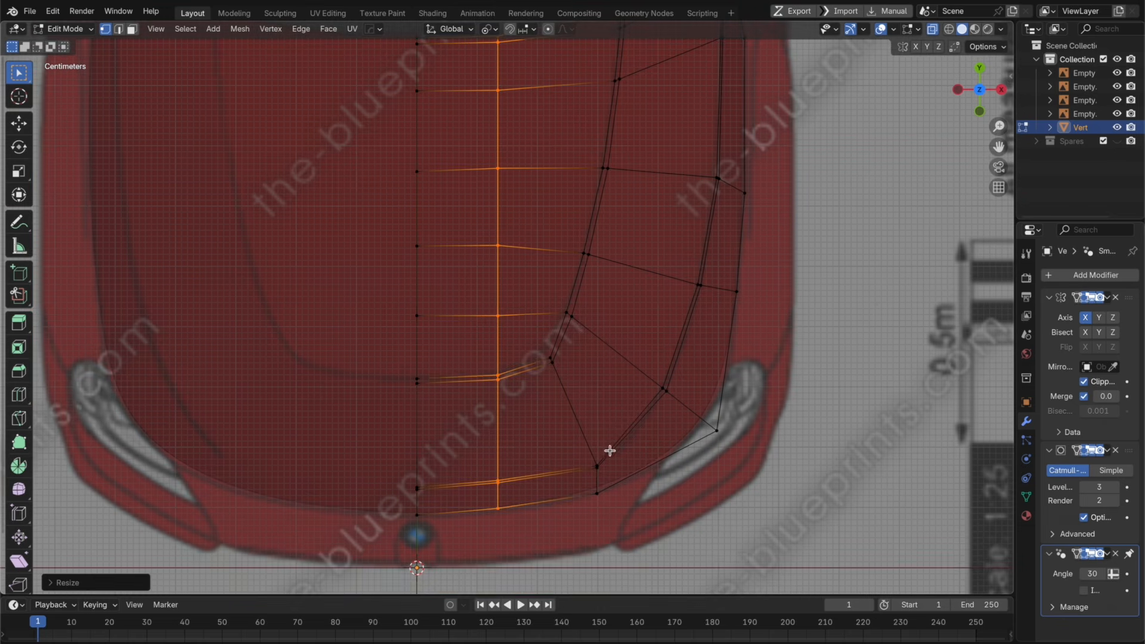
key("Tab")
key("alt+z")
middle_click_drag(720, 429, 705, 357)
key("Tab")
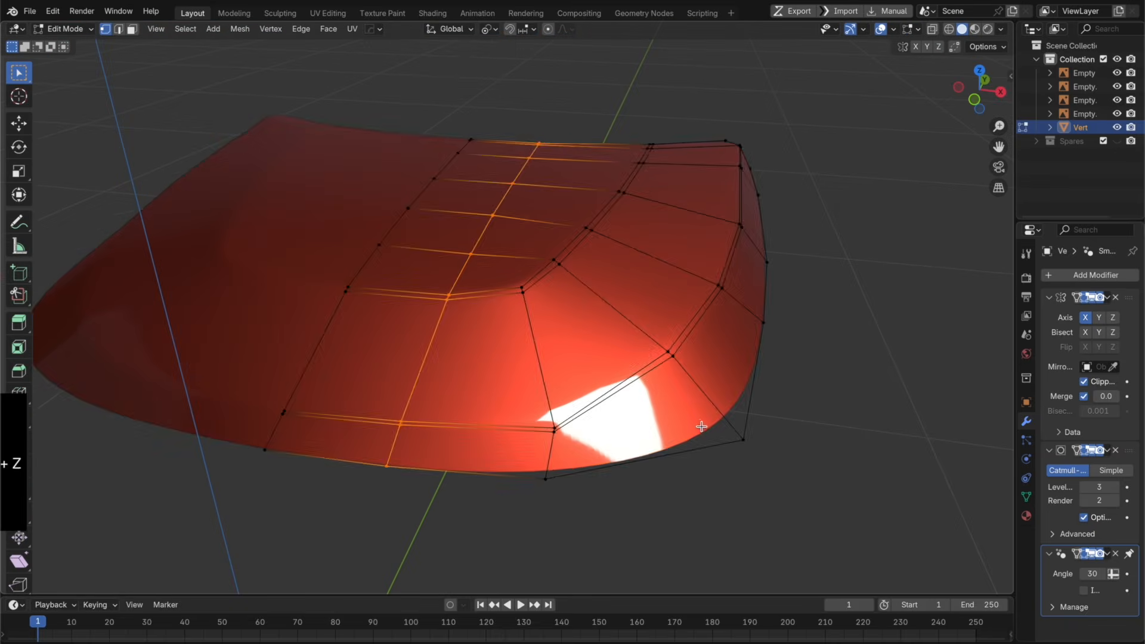
Step: Slide the front section of the outer strip's inserted loop forward toward the bonnet's front edge
middle_click_drag(701, 427, 536, 435)
key("Tab")
key("Tab")
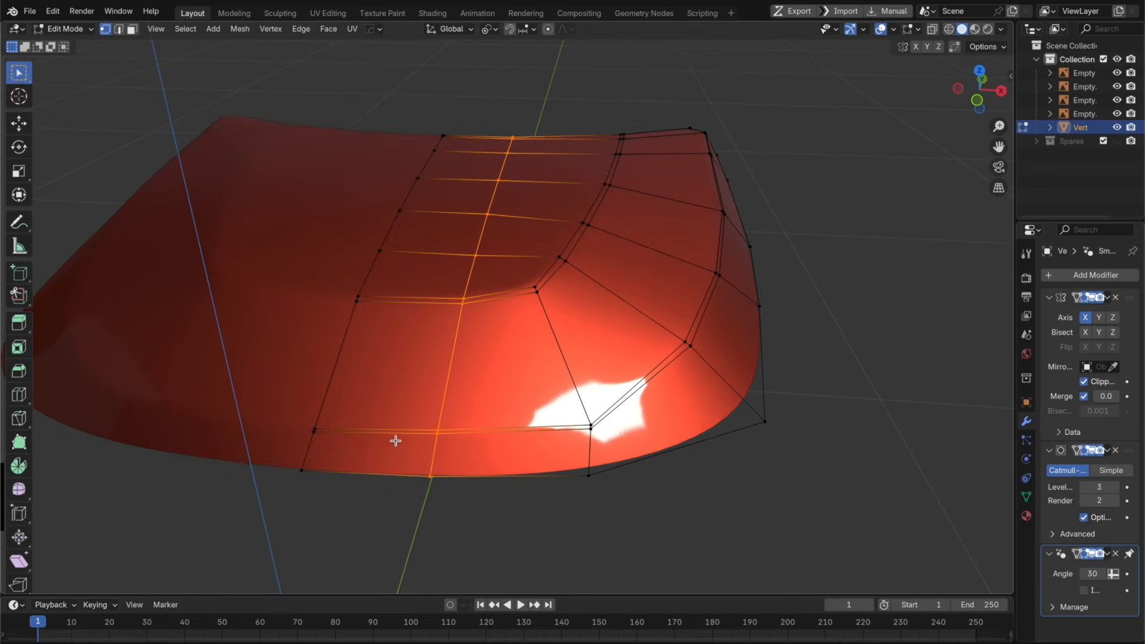
left_click(309, 438)
key("g")
key("g")
left_click(598, 437)
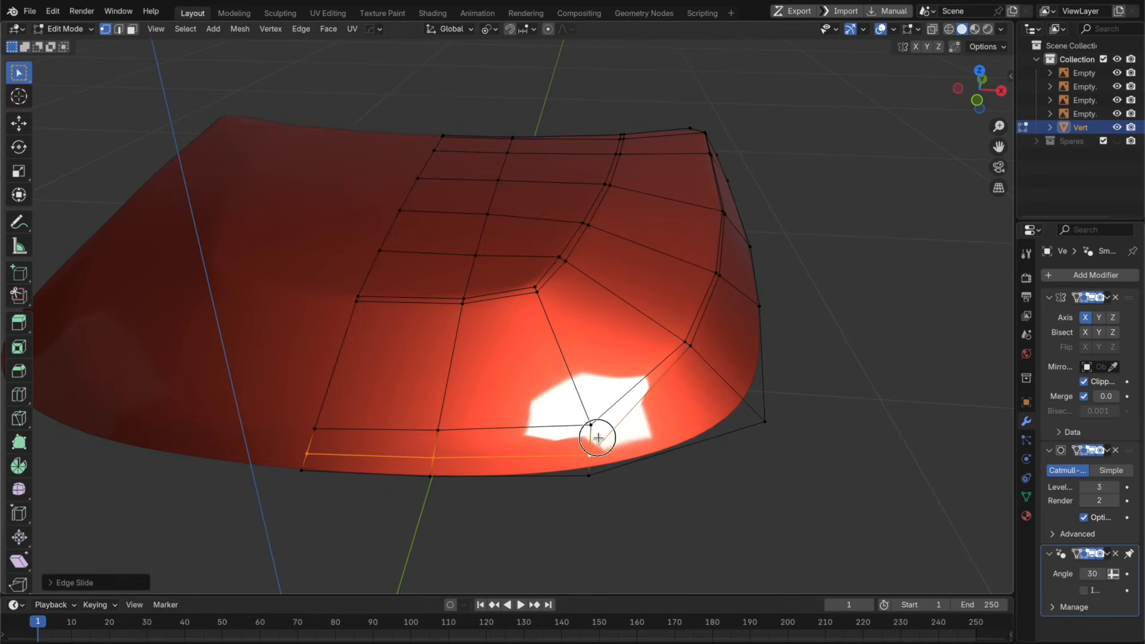
Step: Slide the front section's inner cross row back along its edges, away from the front edge, and inspect the smoothed bonnet
left_click_drag(301, 393, 300, 393)
key("g")
key("g")
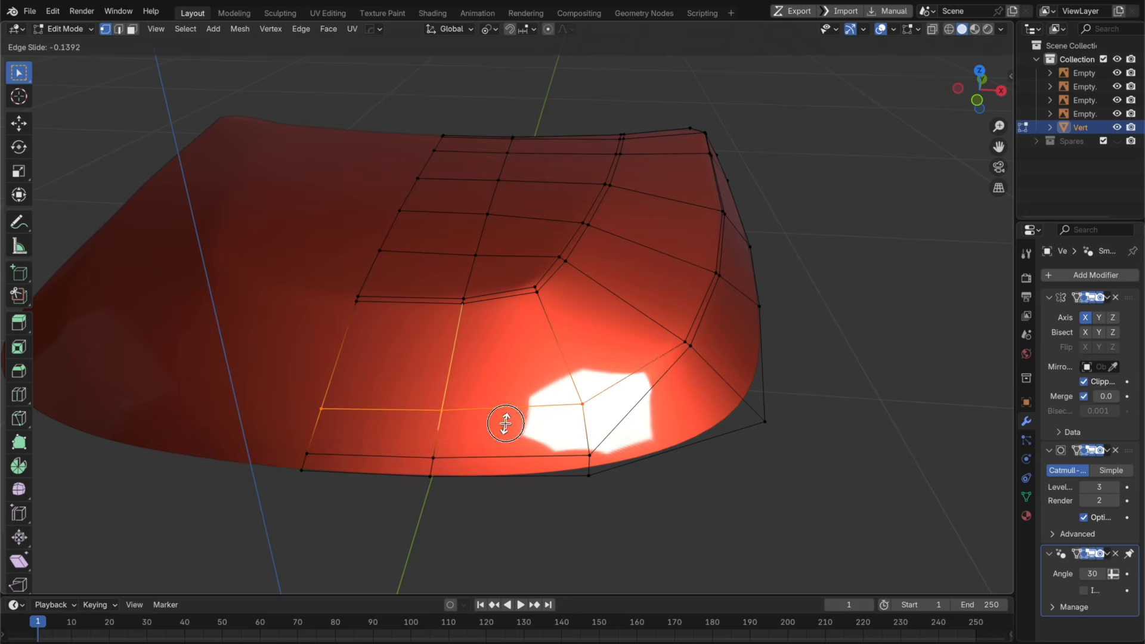
left_click(504, 420)
key("Tab")
scroll(626, 430, "down", 2)
middle_click_drag(626, 430, 288, 556)
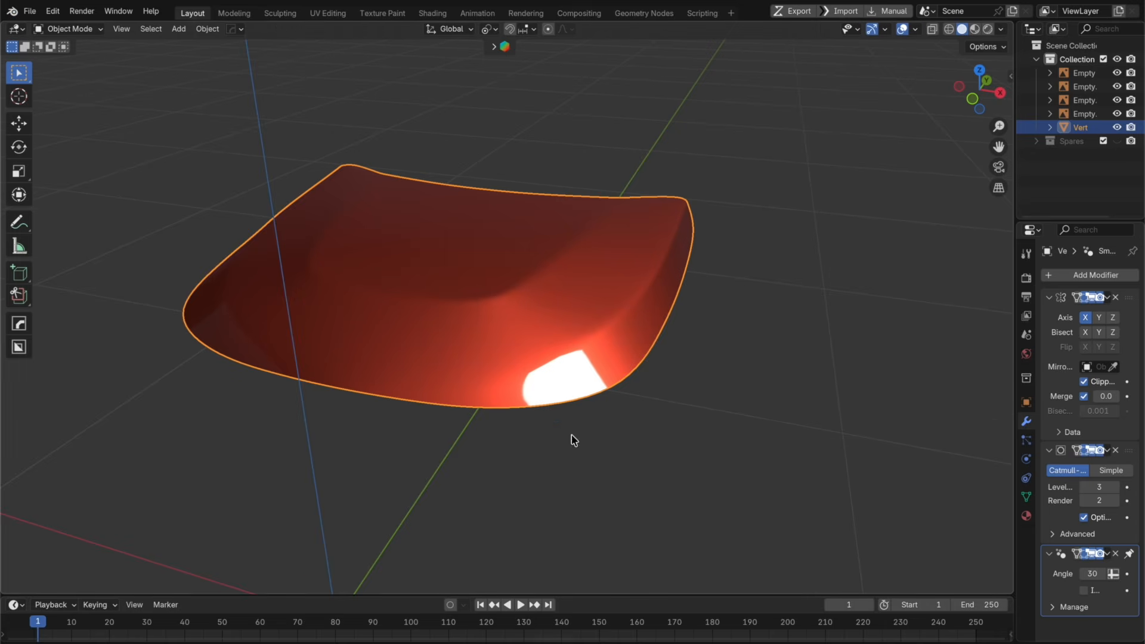
middle_click_drag(572, 439, 588, 450)
Step: Try an extra edge loop midway between the two front rows and along the outer crease, and undo it
key("Tab")
scroll(588, 449, "up", 4)
key("super+r")
left_click(633, 433)
left_click(633, 434)
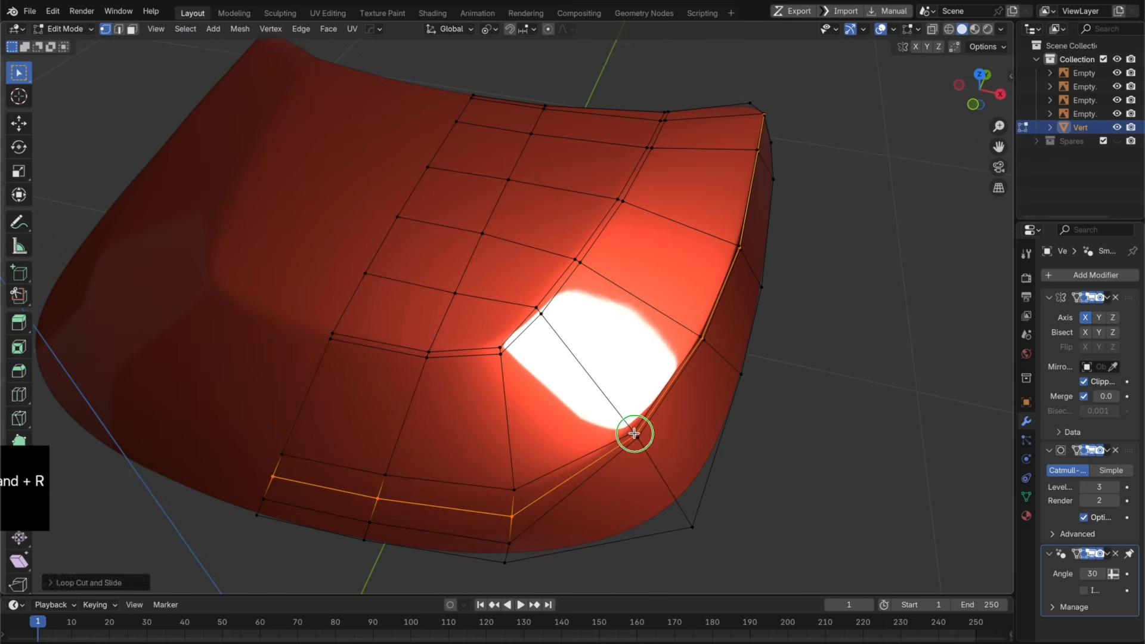
middle_click_drag(736, 430, 733, 391)
key("Tab")
scroll(749, 393, "up", 2)
key("super+z")
scroll(743, 427, "down", 3)
key("super+z")
Step: Try inserting a loop between the outer crease and the bonnet's outer edge, dissolving its two front edges beside the centre line
key("super+r")
left_click(711, 406)
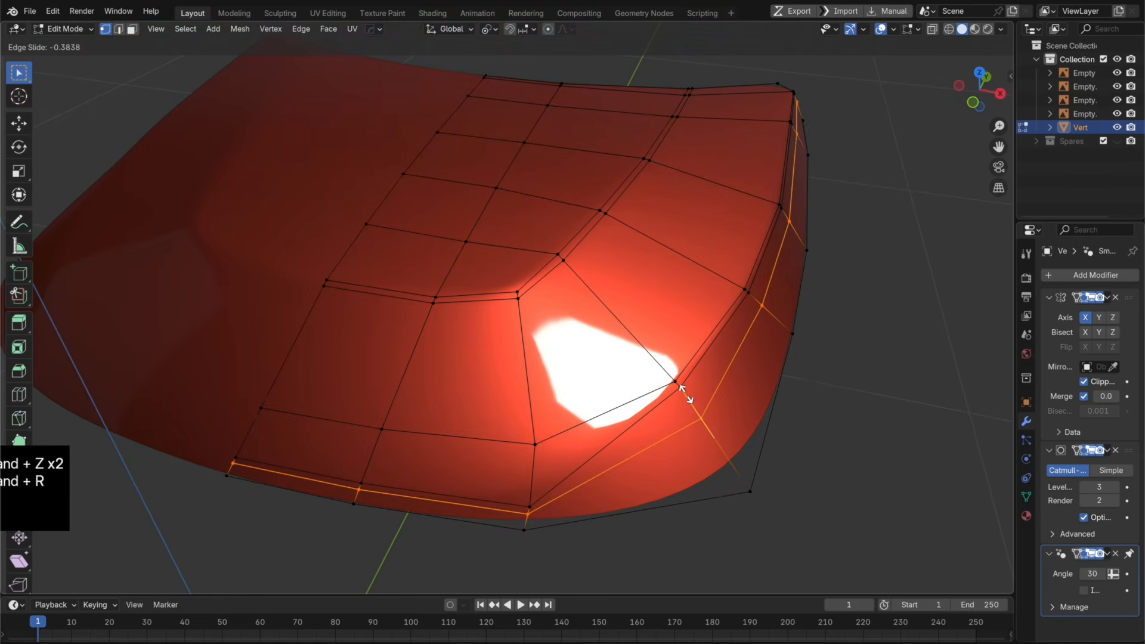
left_click(670, 378)
key("2")
left_click(416, 503)
left_click(318, 492, "shift")
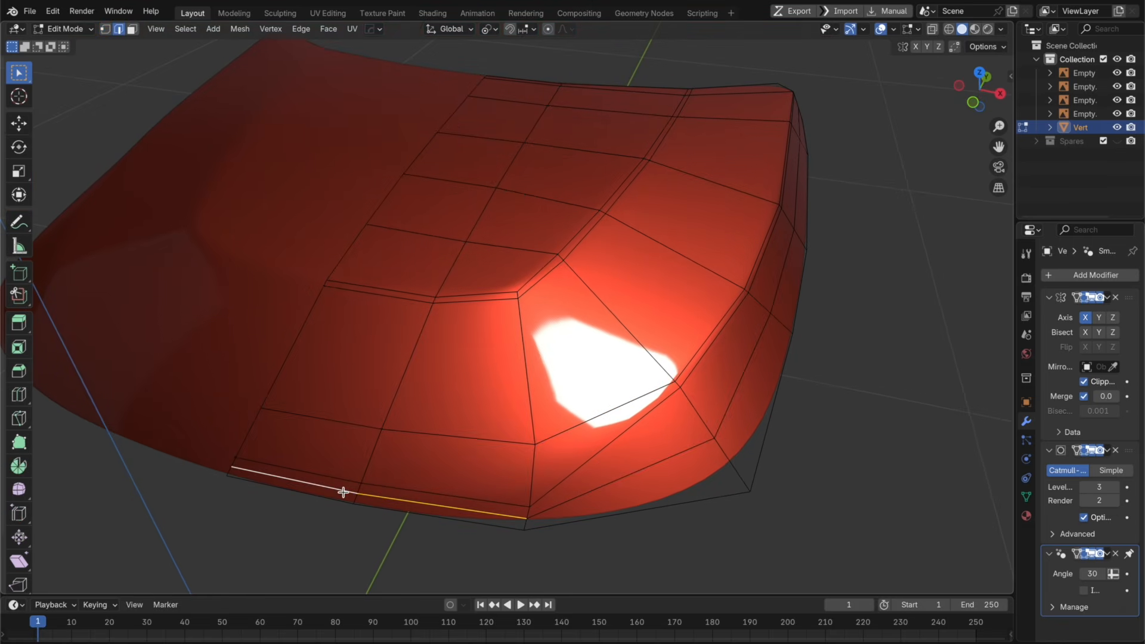
key("x")
left_click(344, 491)
Step: Try dissolving the new loop's edge at the front corner, and undo the dissolves and the inserted loop
middle_click_drag(549, 516, 565, 456)
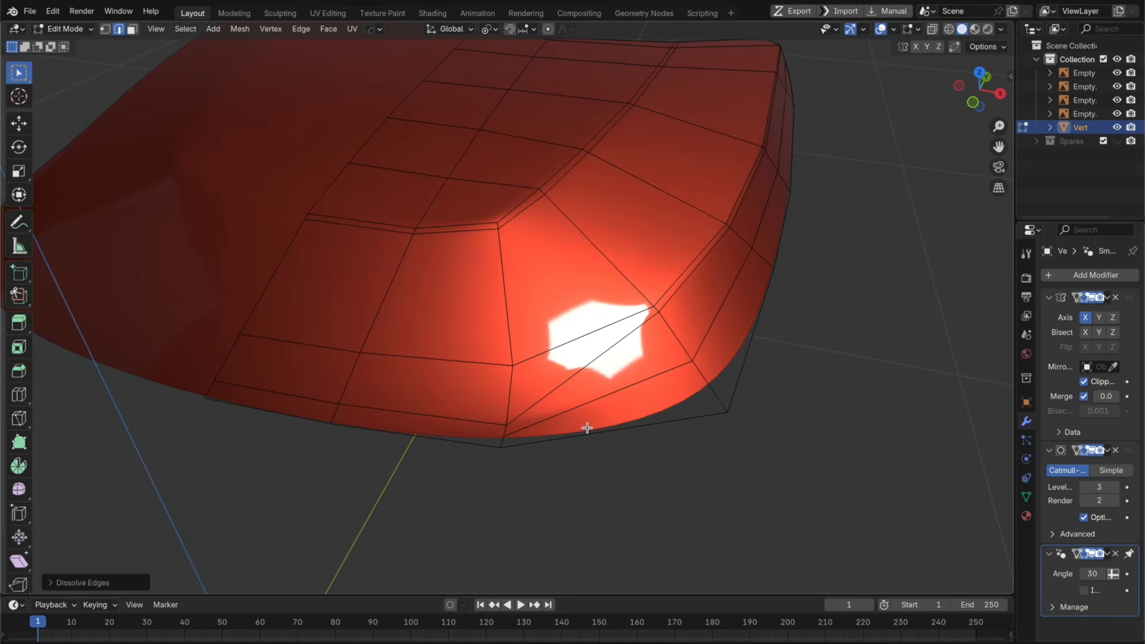
scroll(586, 429, "up", 1)
left_click(649, 418)
key("x")
left_click(649, 419)
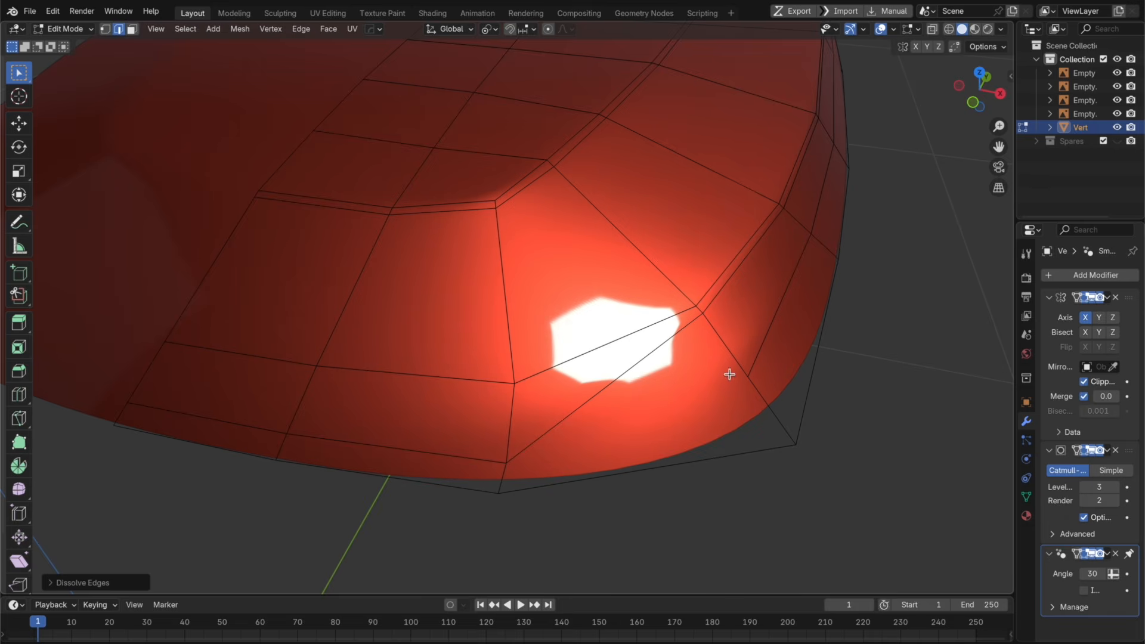
key("super+z")
key("super+z")
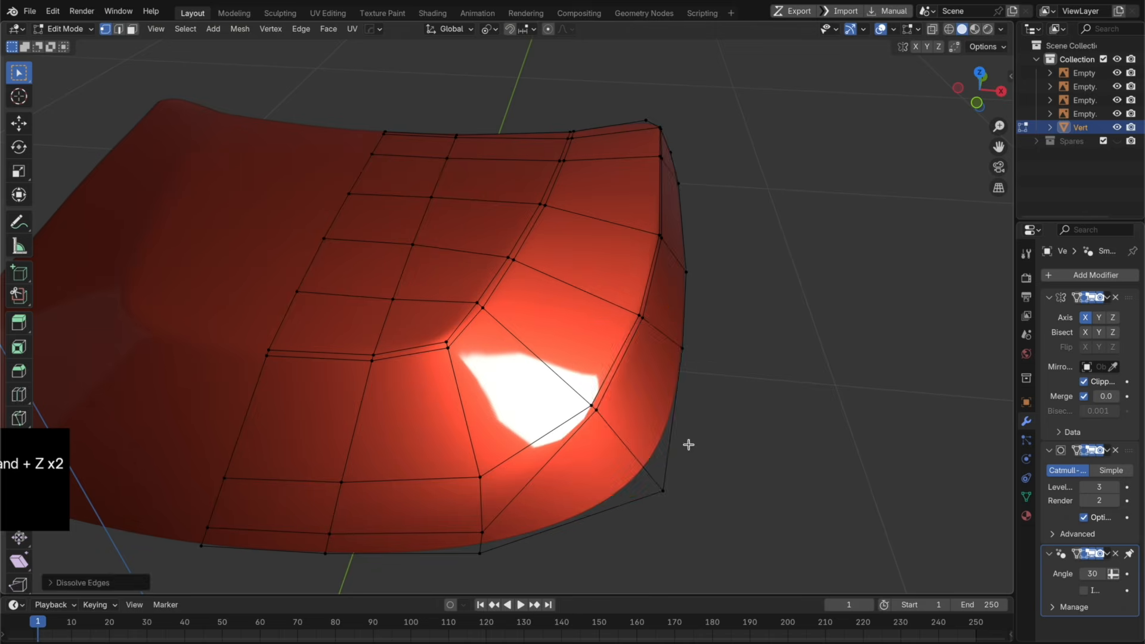
key("Tab")
scroll(697, 448, "down", 3)
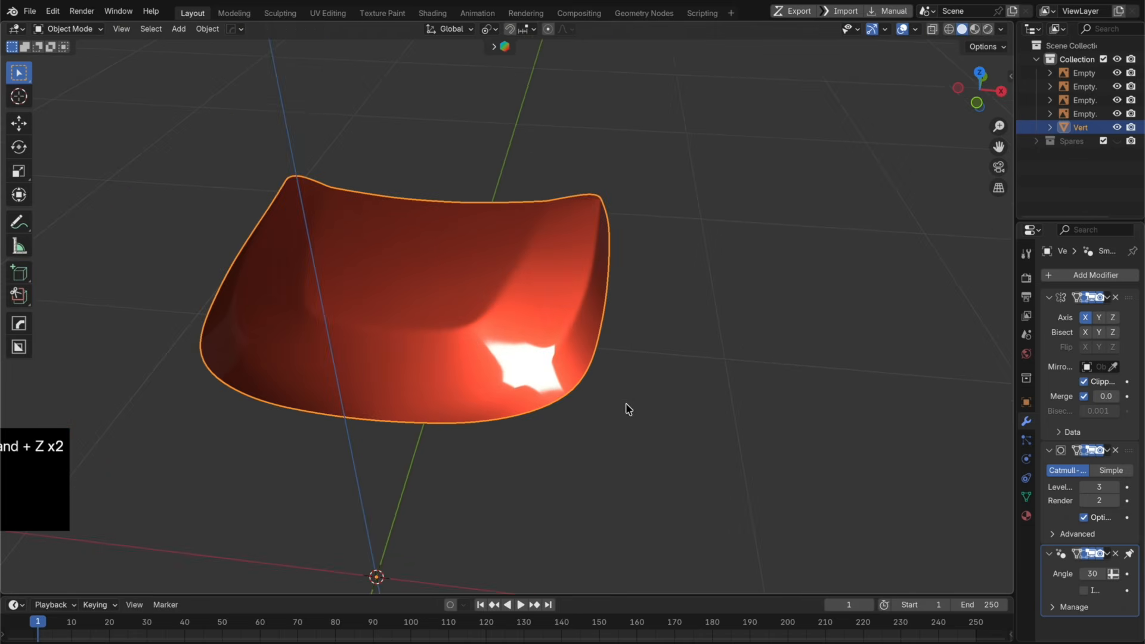
middle_click_drag(626, 407, 513, 354)
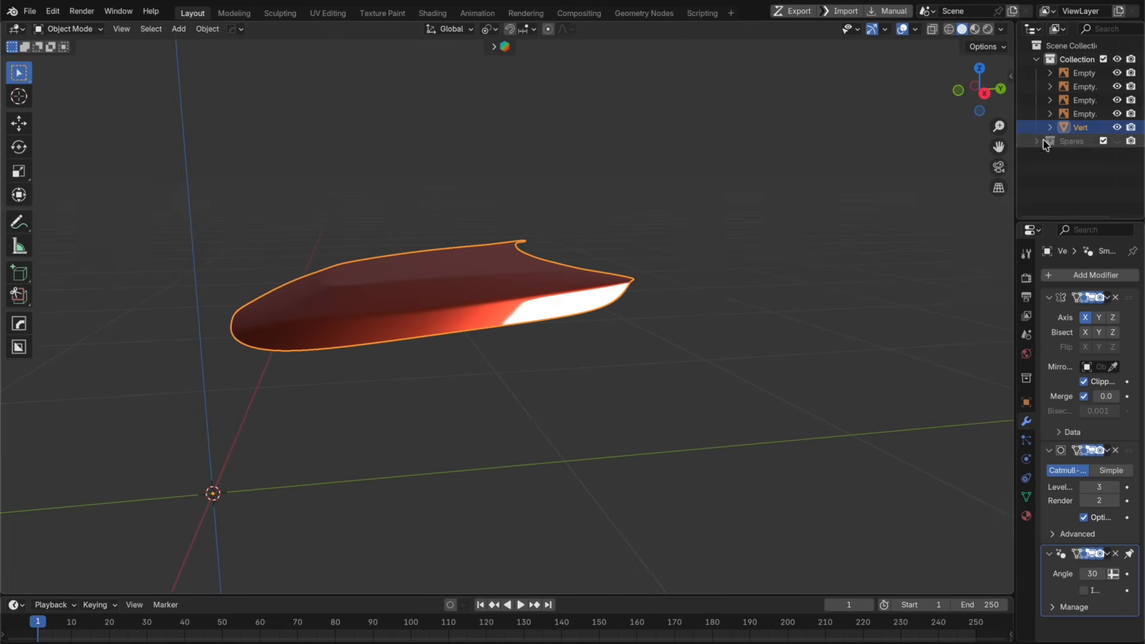
Step: Raise the centre panel's rear vertices slightly along Z to match the bonnet line in the side blueprint
left_click(968, 97)
left_click(983, 93)
scroll(777, 296, "up", 4)
key("Tab")
middle_click_drag(777, 297, 699, 313, "shift")
key("alt+z")
scroll(765, 293, "up", 1)
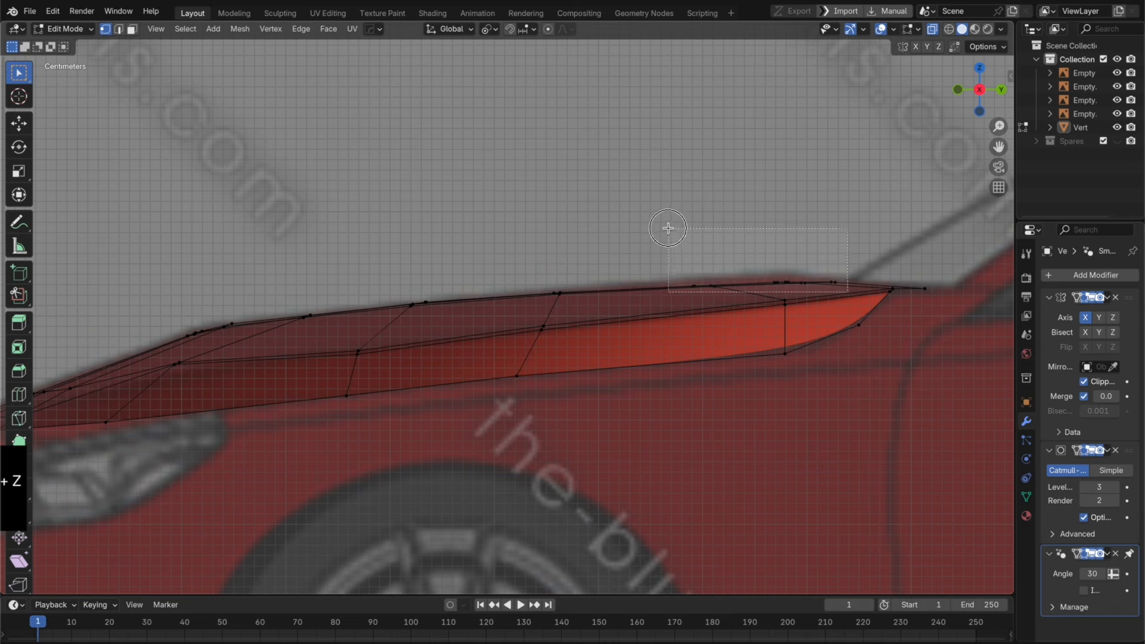
left_click_drag(668, 228, 666, 226)
middle_click_drag(817, 327, 795, 359)
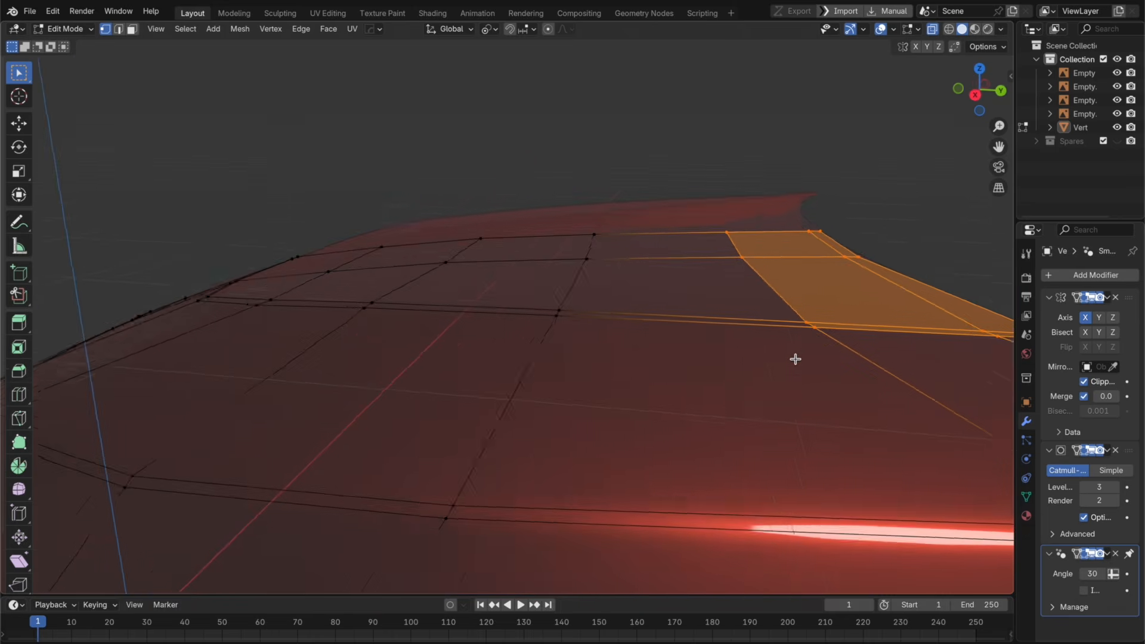
scroll(794, 357, "down", 2)
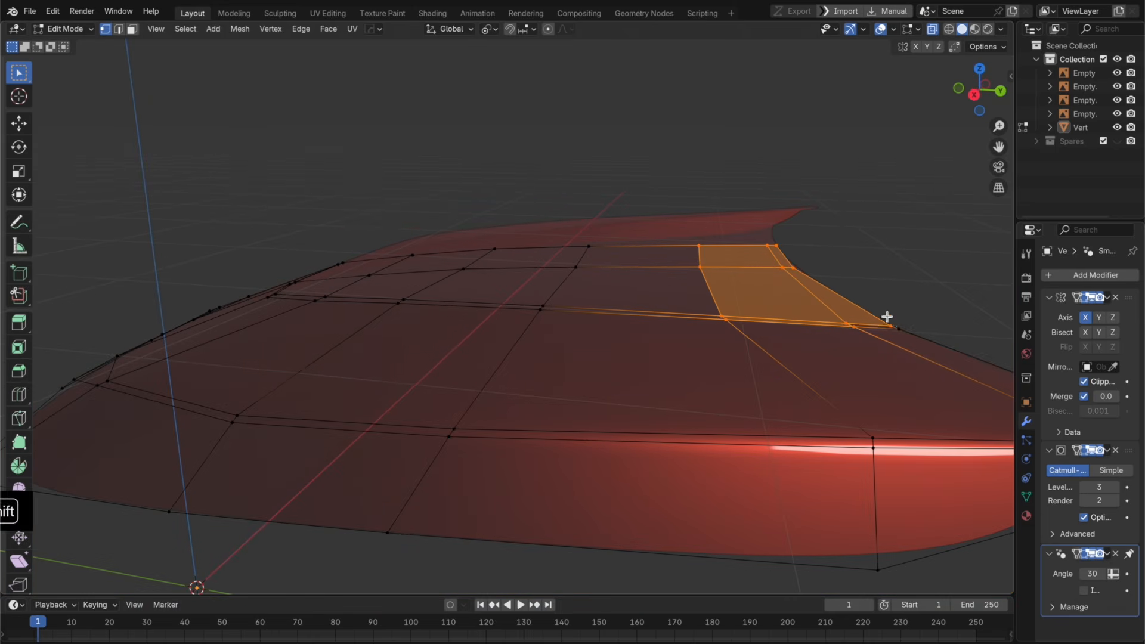
key("KP_1")
key("KP_3")
key("g")
key("z")
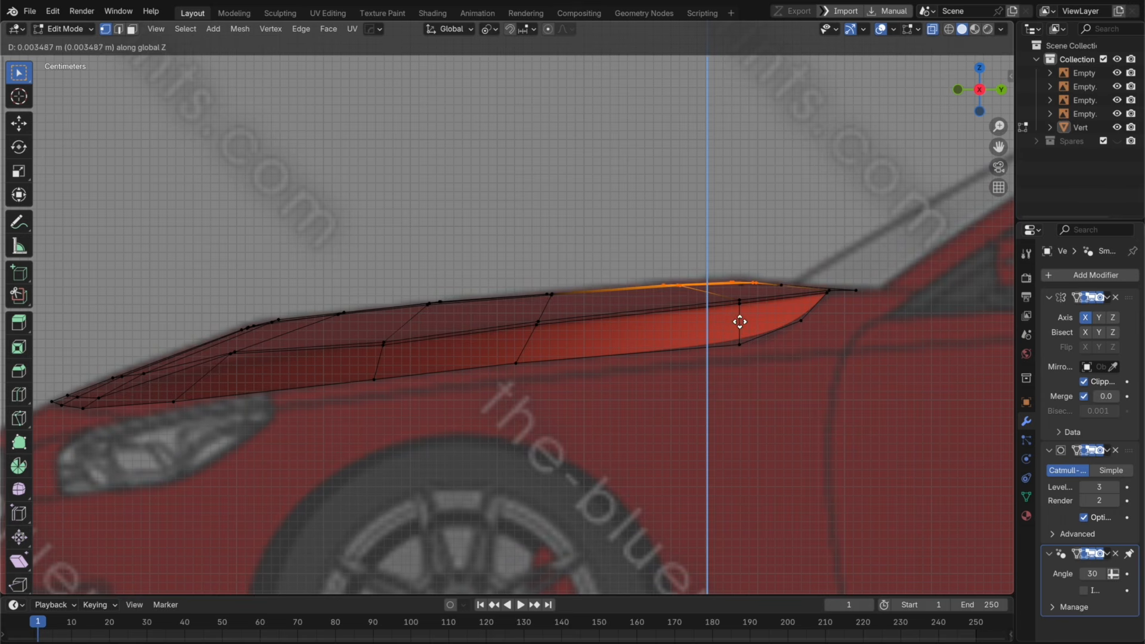
left_click(739, 320)
Step: Adjust the height of the cross row ahead of the raised rear vertices along Z against the side blueprint
left_click(560, 300)
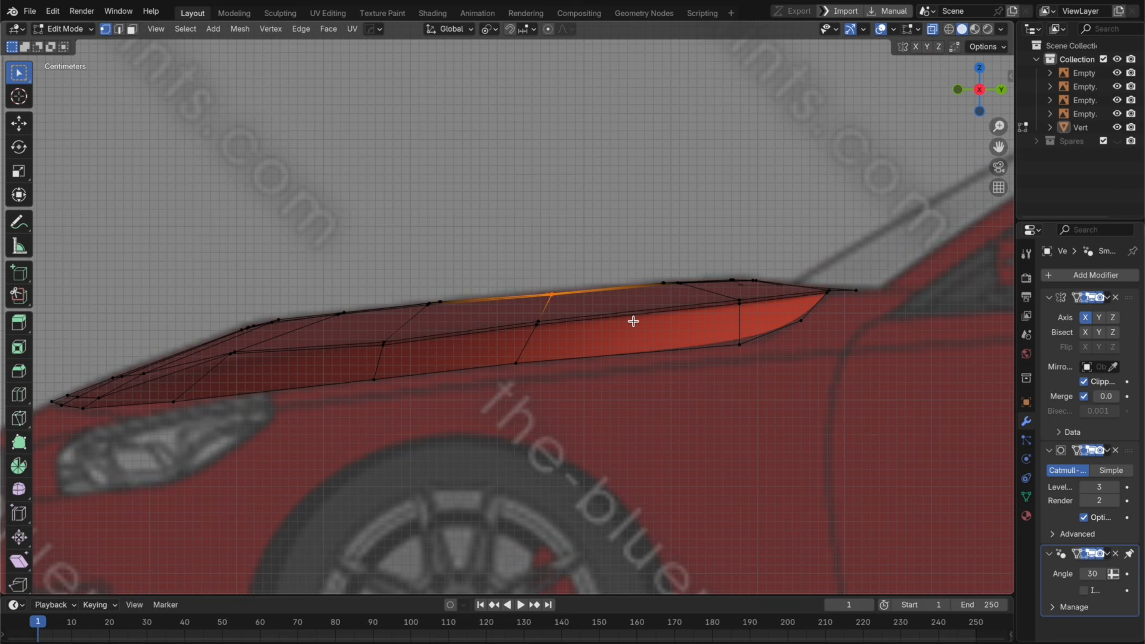
key("g")
key("z")
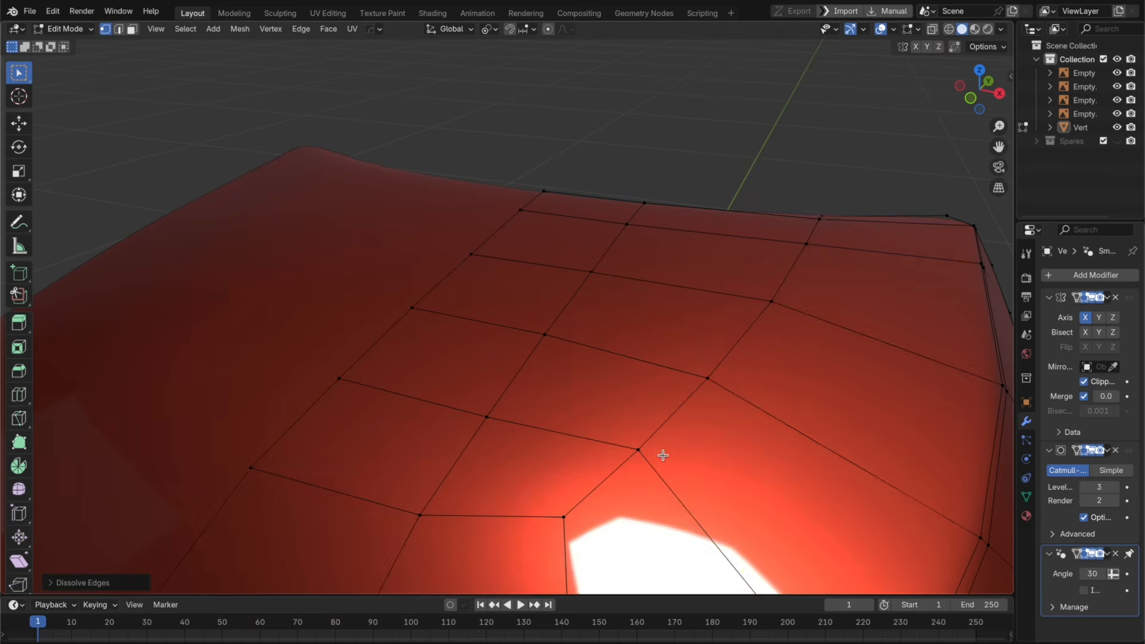
Step: Insert two tightly spaced support loops just outside the centre panel's crease line
key("ctrl+r")
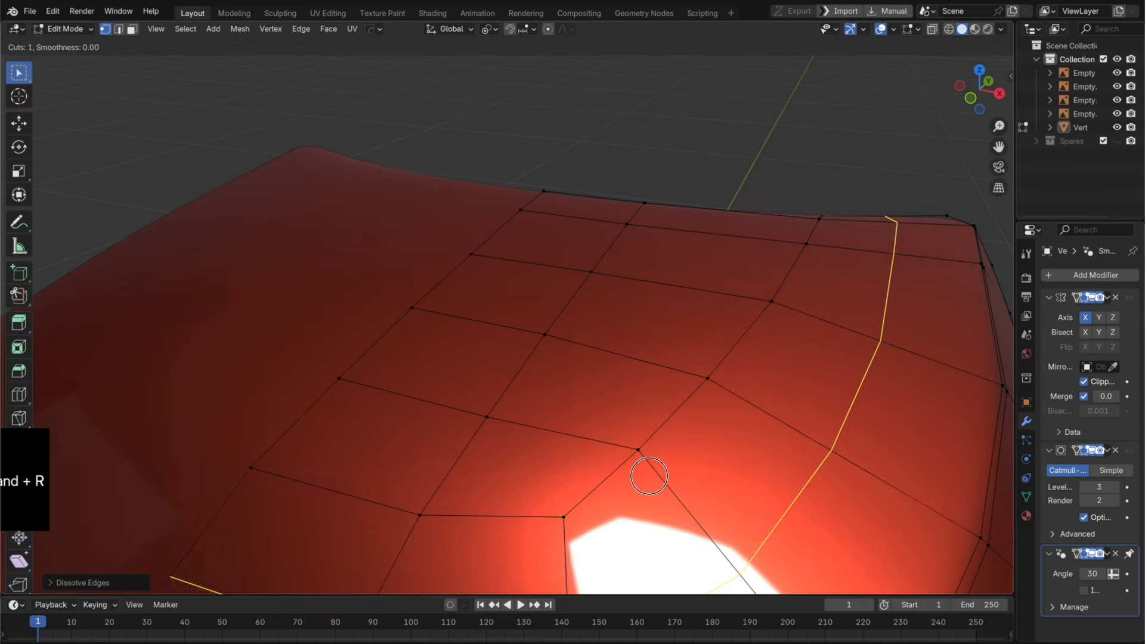
left_click(644, 475)
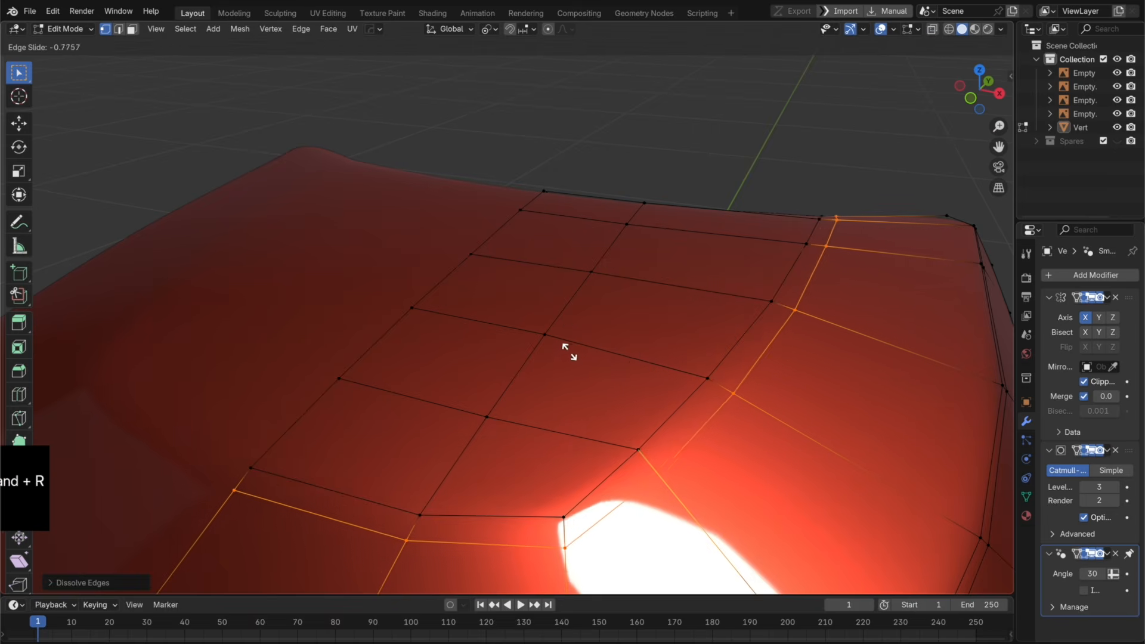
left_click(542, 322)
key("ctrl+r")
left_click(565, 523)
left_click(564, 521)
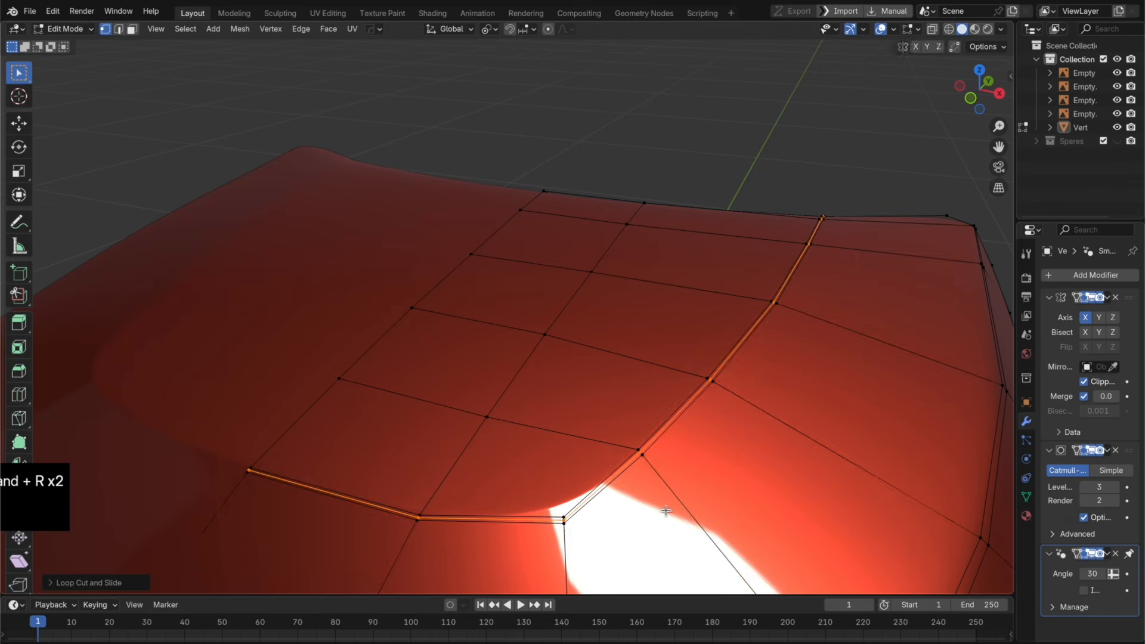
key("Tab")
key("Tab")
Step: Slide the crease's outer support loop outward and shift the middle loop to even the spacing between them
left_click(613, 492, "alt")
key("g")
key("g")
left_click(613, 495)
left_click(592, 496, "alt")
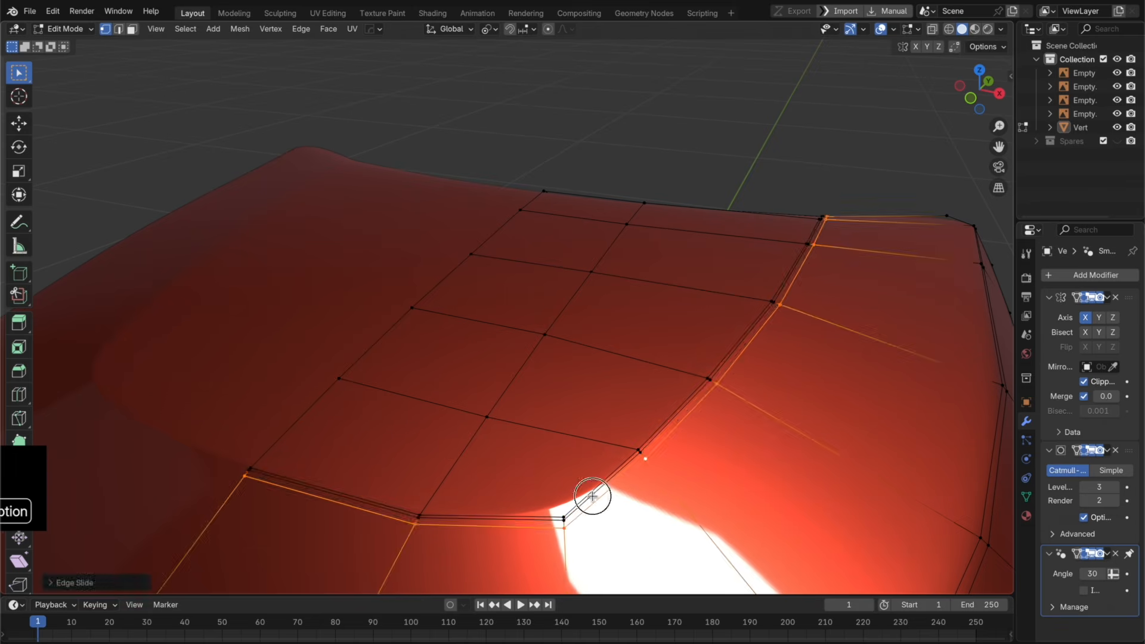
key("g")
key("g")
left_click(621, 496)
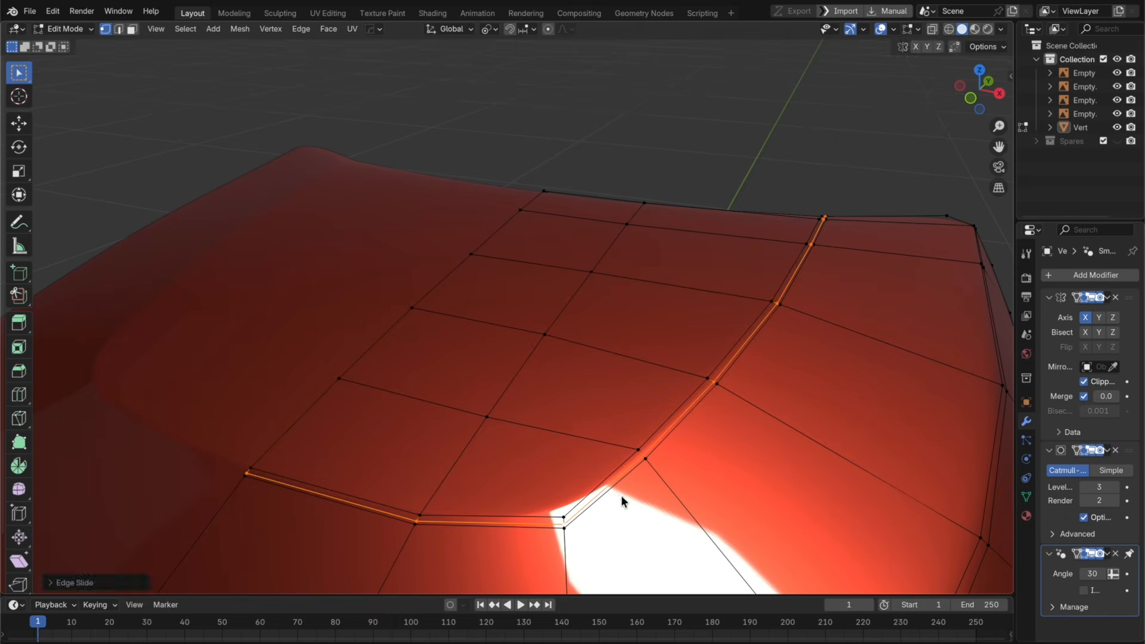
Step: Check the crease on the smoothed bonnet, switch the viewport to wireframe shading and save the file
key("Tab")
mouse_move(610, 456)
middle_mouse_down()
mouse_move(586, 463)
mouse_move(629, 450)
middle_mouse_up()
scroll(591, 459, "down", 3)
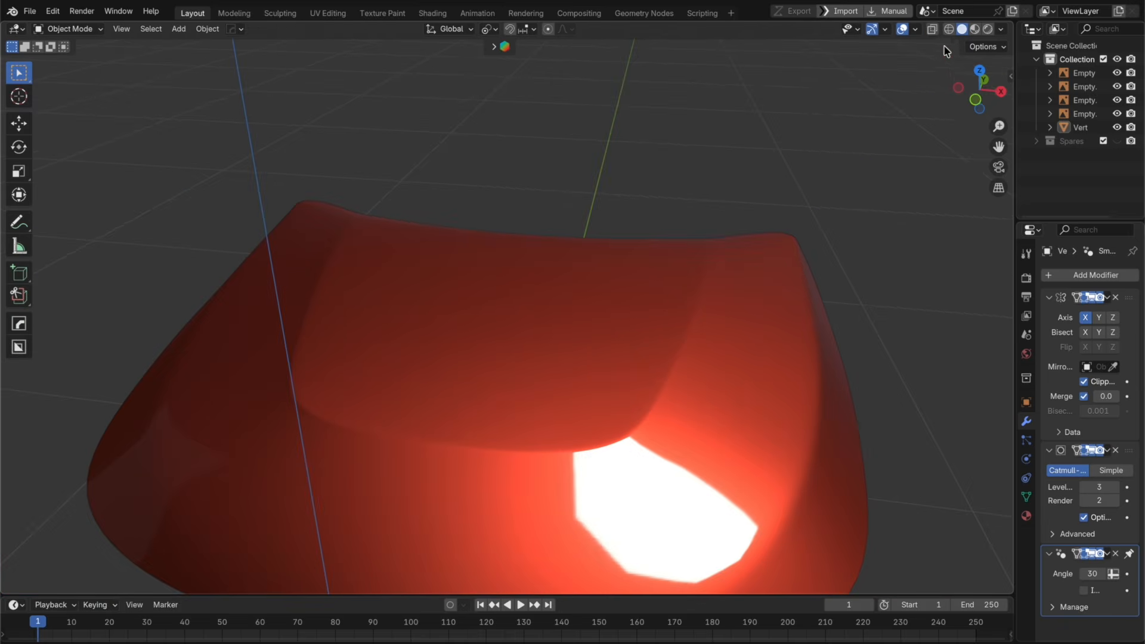
left_click(949, 29)
scroll(814, 300, "down", 3)
middle_click_drag(798, 321, 739, 304)
key("super+s")
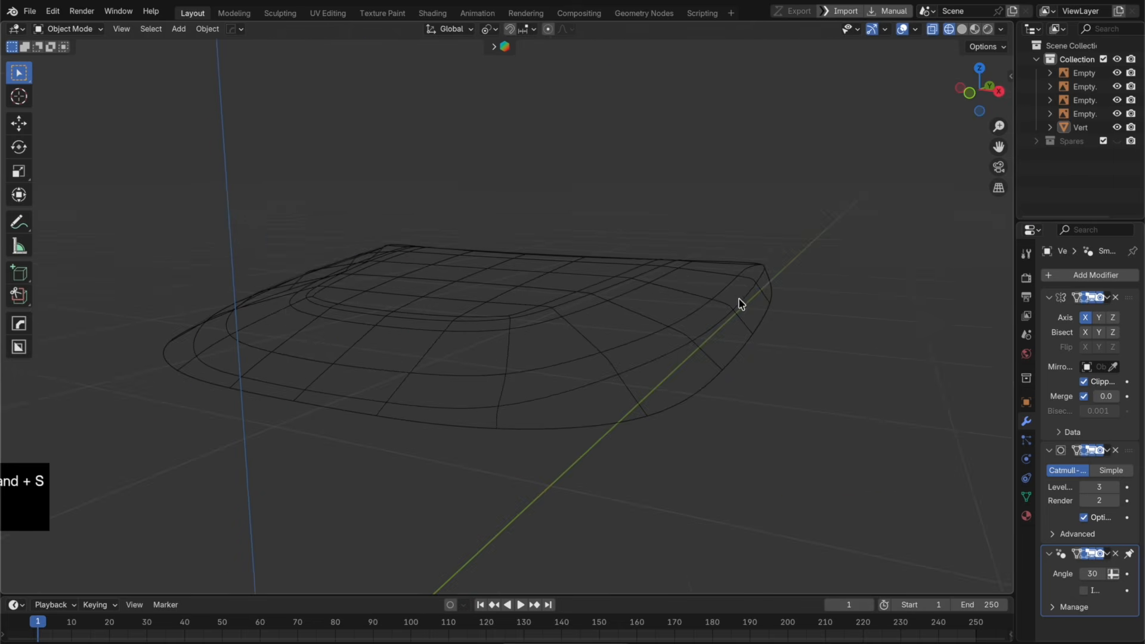
Step: Duplicate the bonnet's outer front and side edge loop in place and separate the copy into its own object
left_click(969, 92)
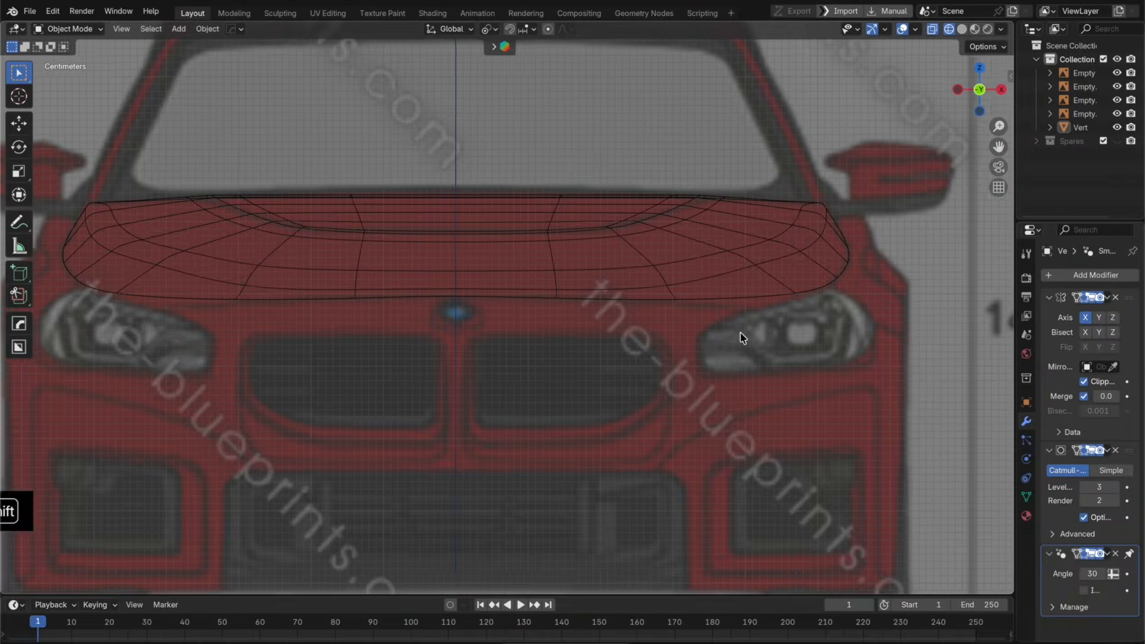
key("Tab")
left_click(677, 302, "alt")
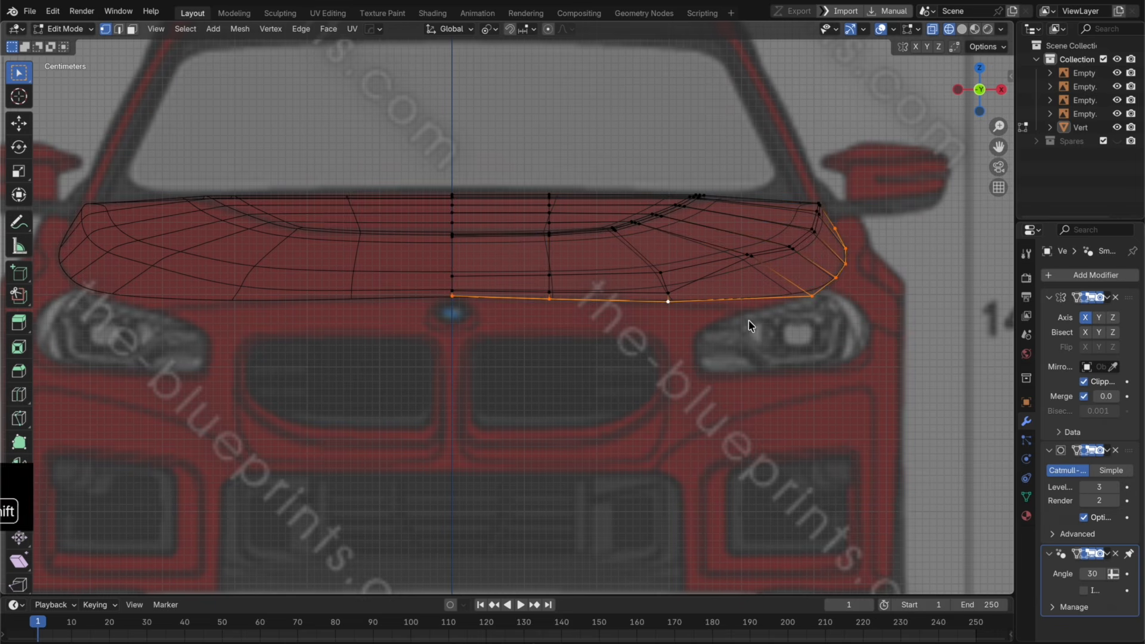
key("shift+d")
right_click(784, 338)
key("p")
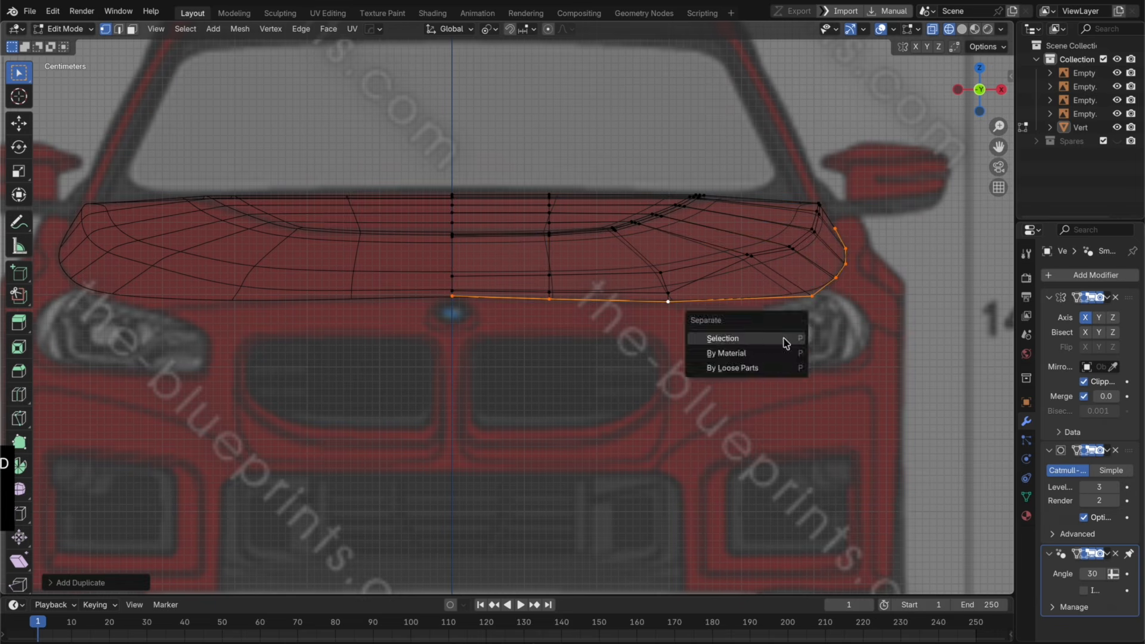
left_click(774, 336)
key("Tab")
key("Tab")
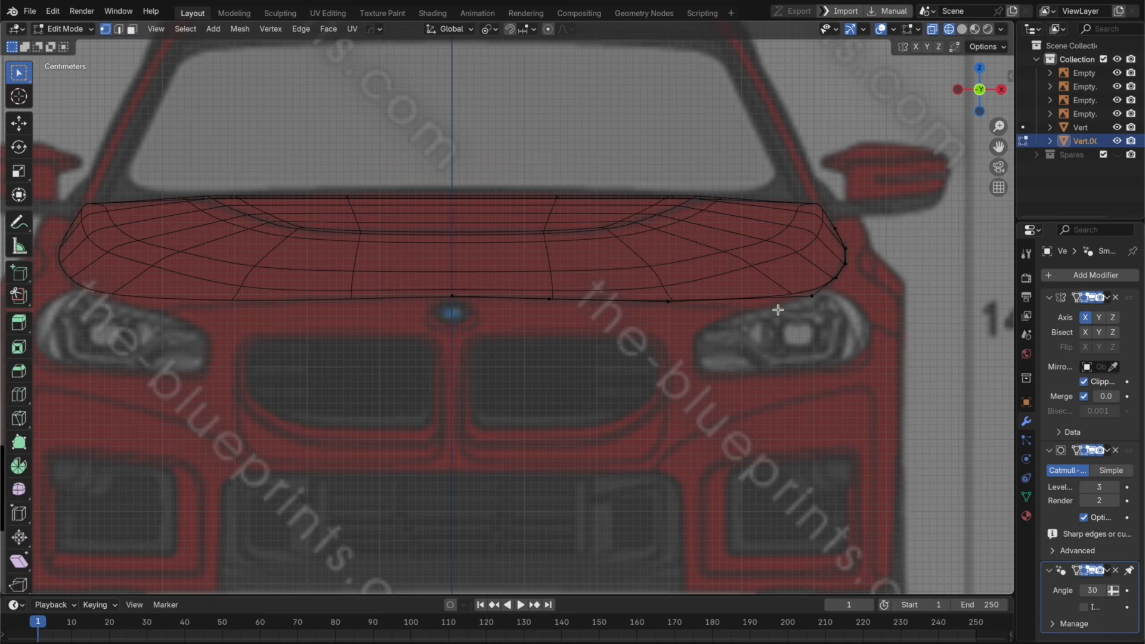
Step: In the top view, separate the copied outline's four front vertices, from centre line to headlight corner, into another object
left_click(980, 68)
scroll(874, 368, "down", 3)
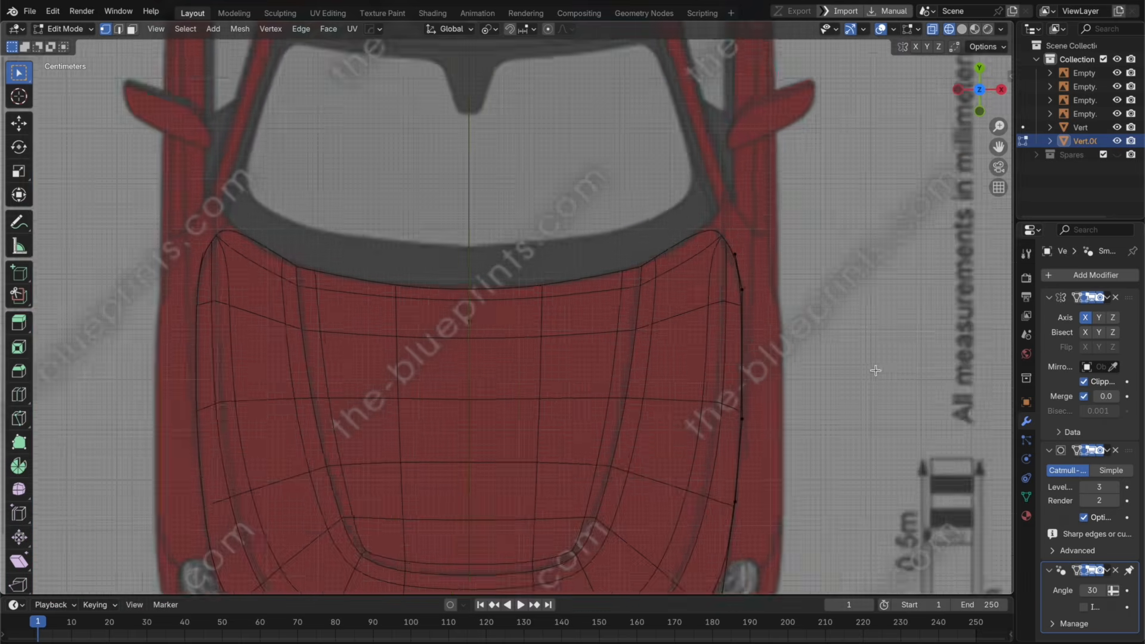
middle_click_drag(819, 462, 820, 232, "shift")
scroll(816, 370, "up", 3)
key("Tab")
key("Tab")
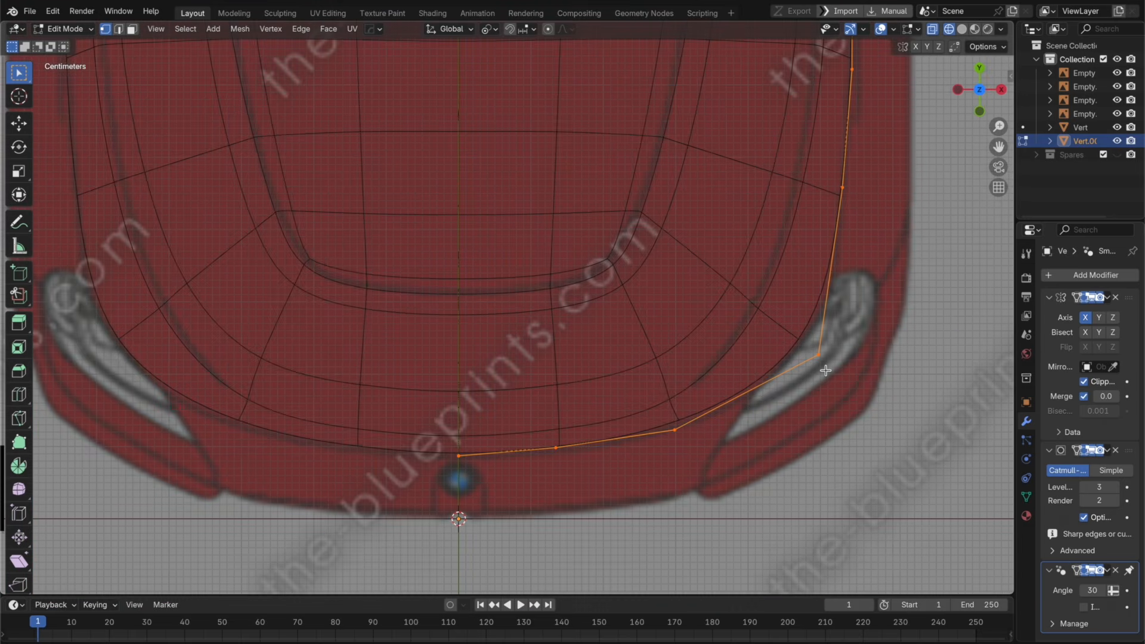
middle_click_drag(830, 352, 818, 453, "shift")
scroll(821, 388, "down", 2)
left_click_drag(763, 417, 441, 539)
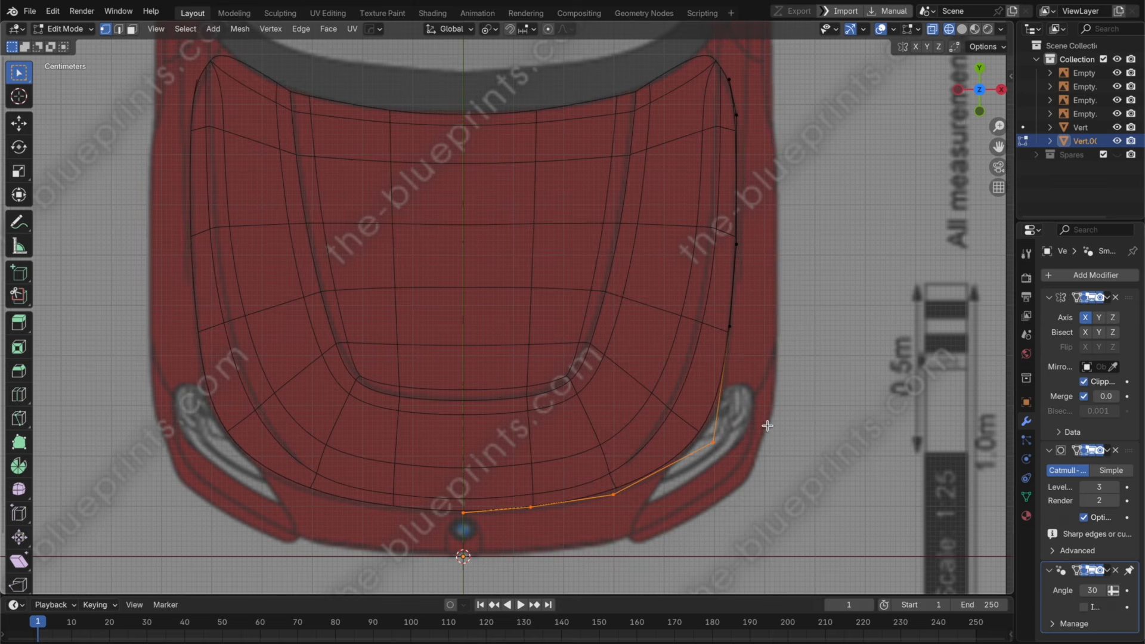
key("p")
left_click(767, 425)
key("Tab")
left_click(669, 469)
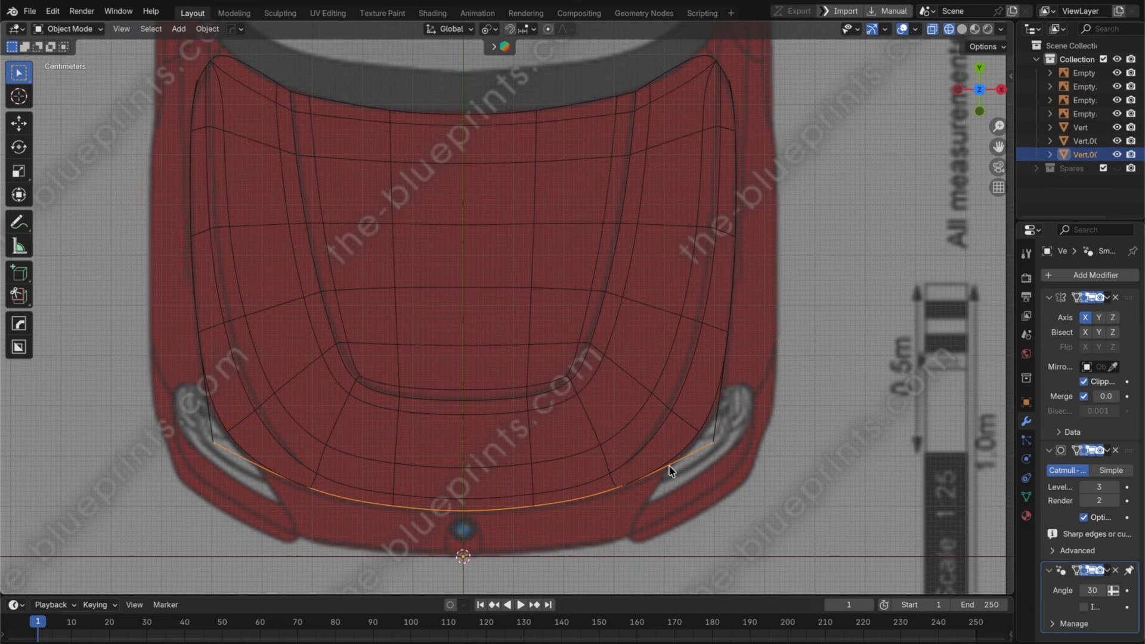
Step: Move the separated front outline slightly forward along Y to leave a narrow gap to the bonnet
key("Tab")
key("g")
key("y")
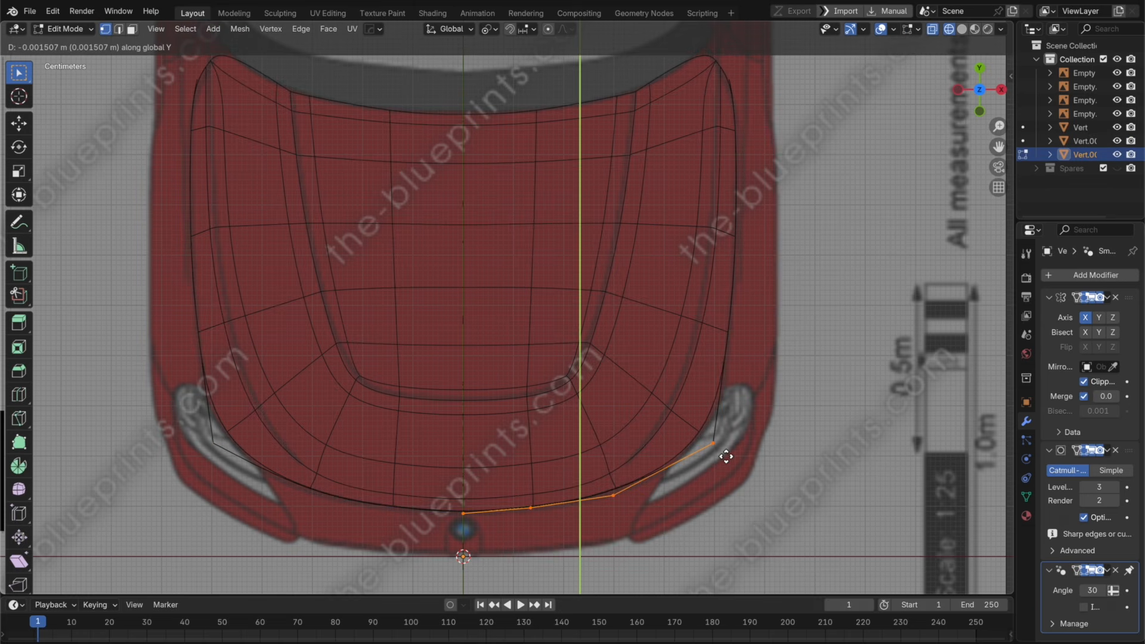
left_click(725, 458)
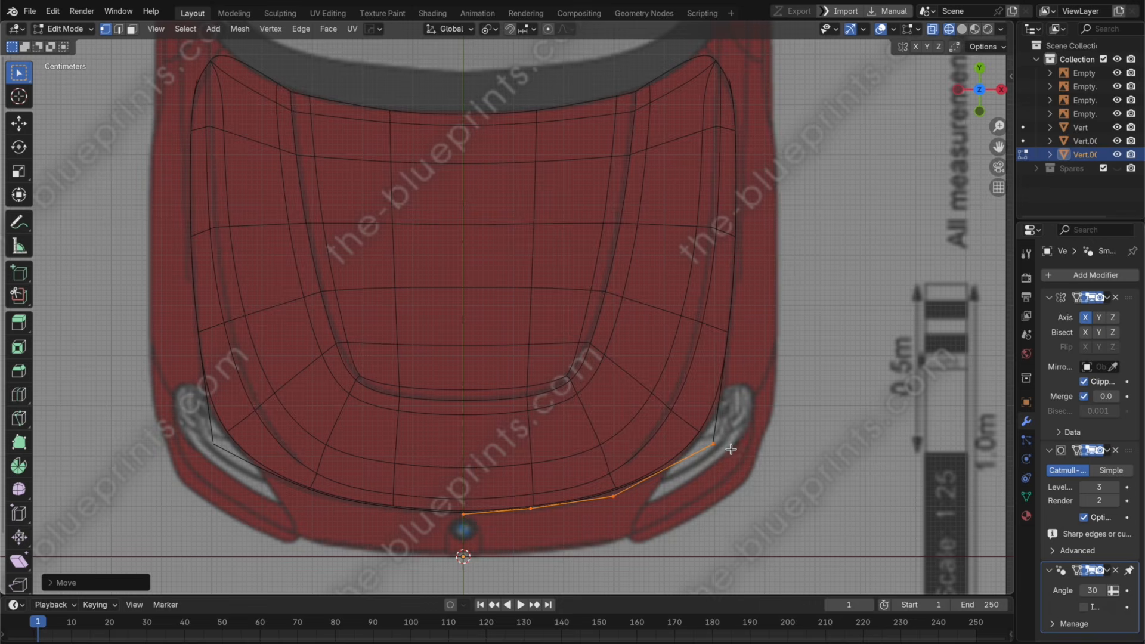
Step: Edit the bonnet together with the separated front outline and move their front vertices, excluding the headlight corner, slightly forward along Y
scroll(752, 357, "up", 4)
middle_click_drag(763, 374, 754, 335, "shift")
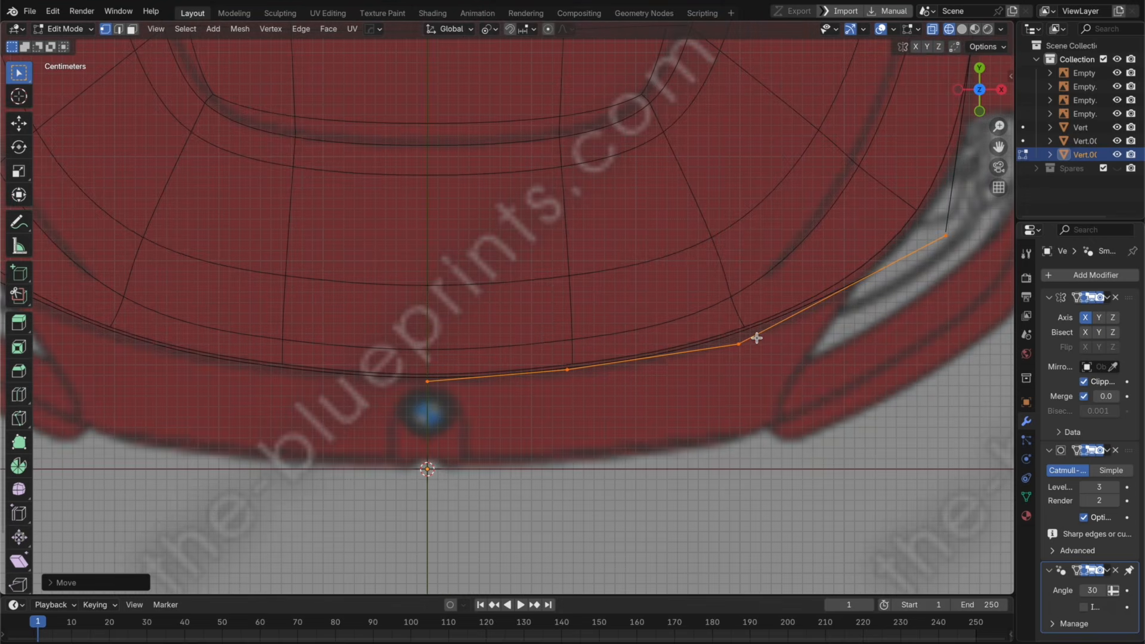
key("Tab")
left_click(719, 340, "shift")
key("Tab")
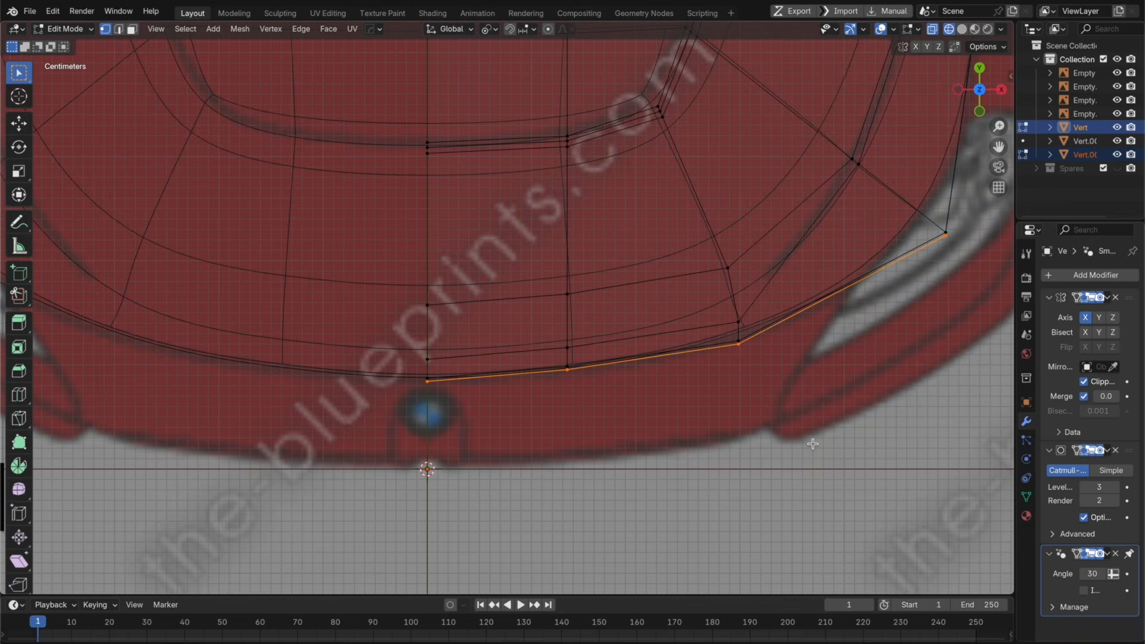
left_click_drag(640, 440, 390, 286)
left_click_drag(699, 249, 778, 353, "shift")
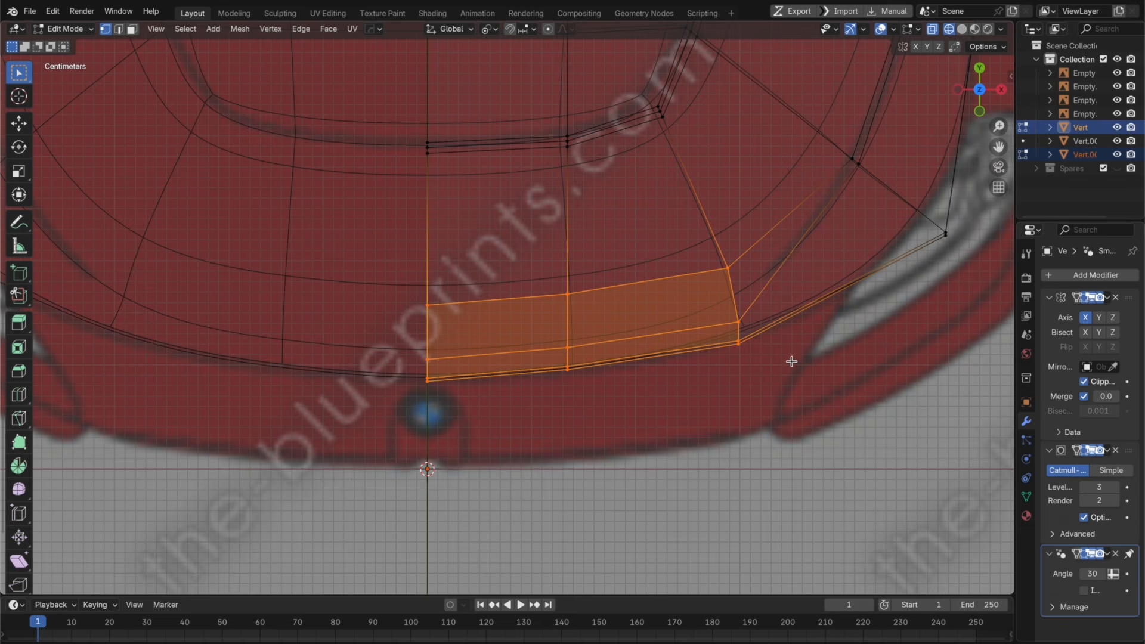
key("g")
key("y")
left_click(789, 364)
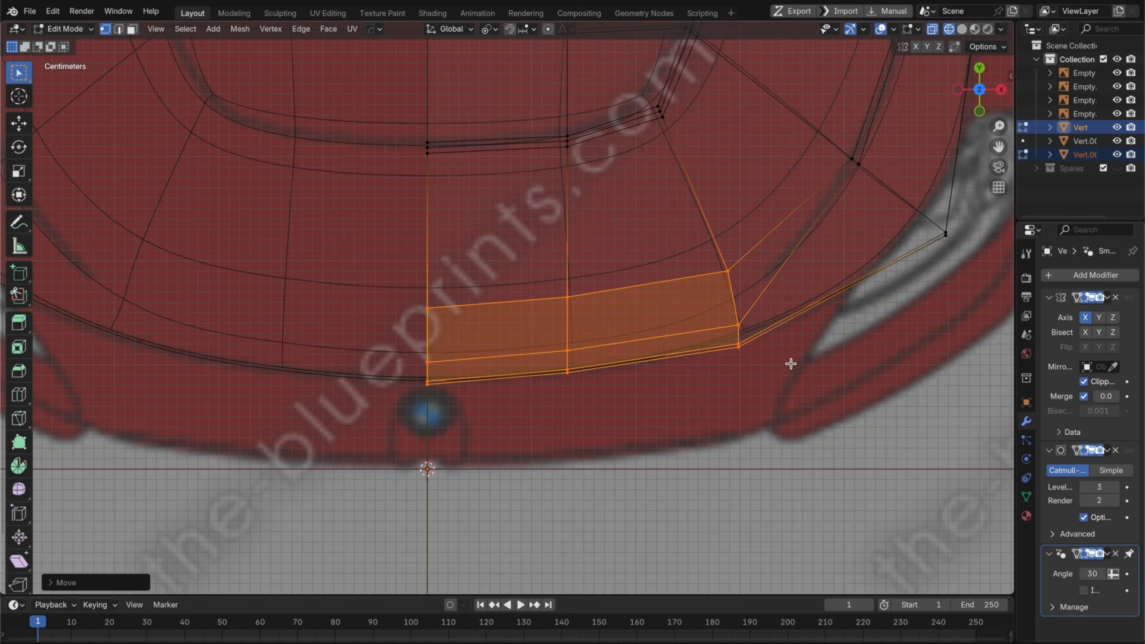
key("Tab")
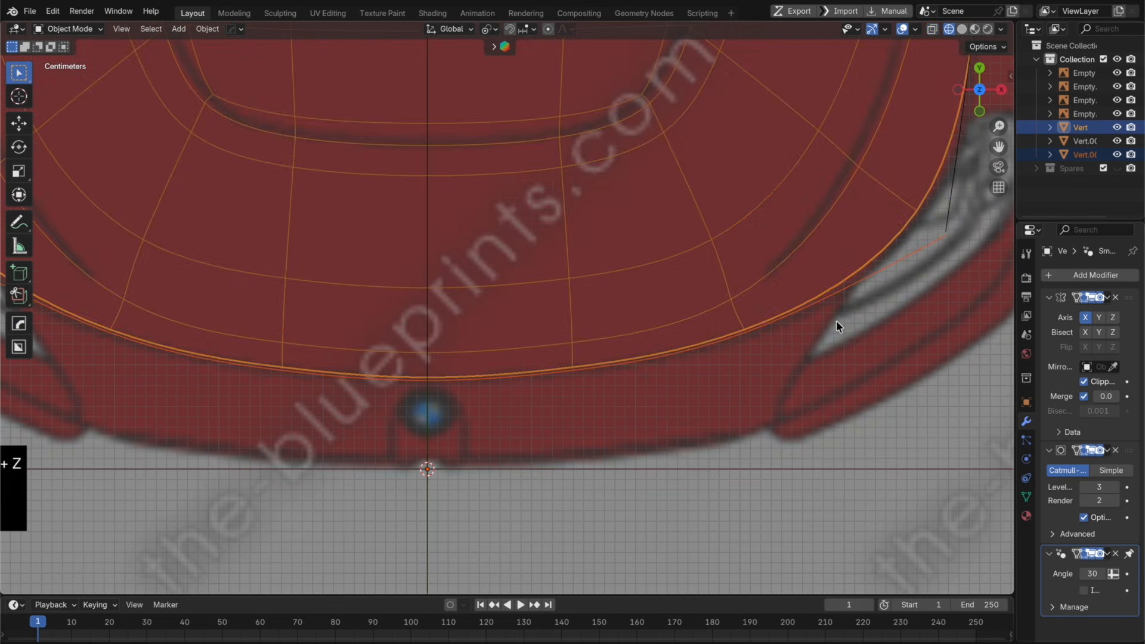
Step: Return to solid shading and, in the front view, lower the whole separated front outline slightly along Z below the bonnet's edge
scroll(813, 337, "down", 4)
key("shift+z")
middle_click_drag(770, 382, 746, 335)
key("Tab")
key("alt+a")
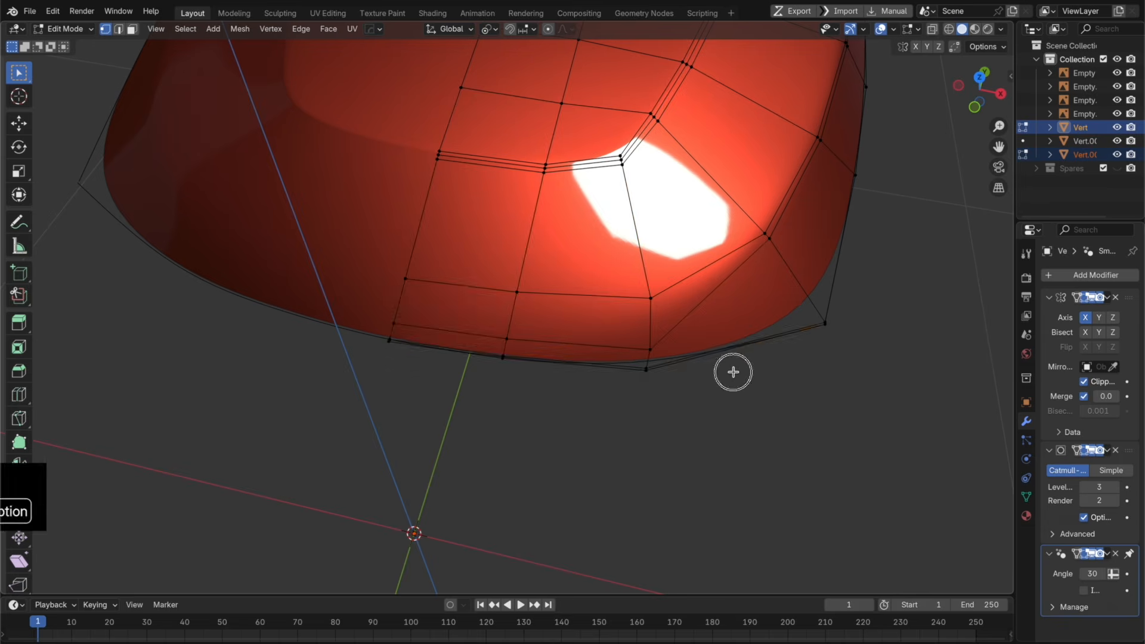
key("Tab")
key("Tab")
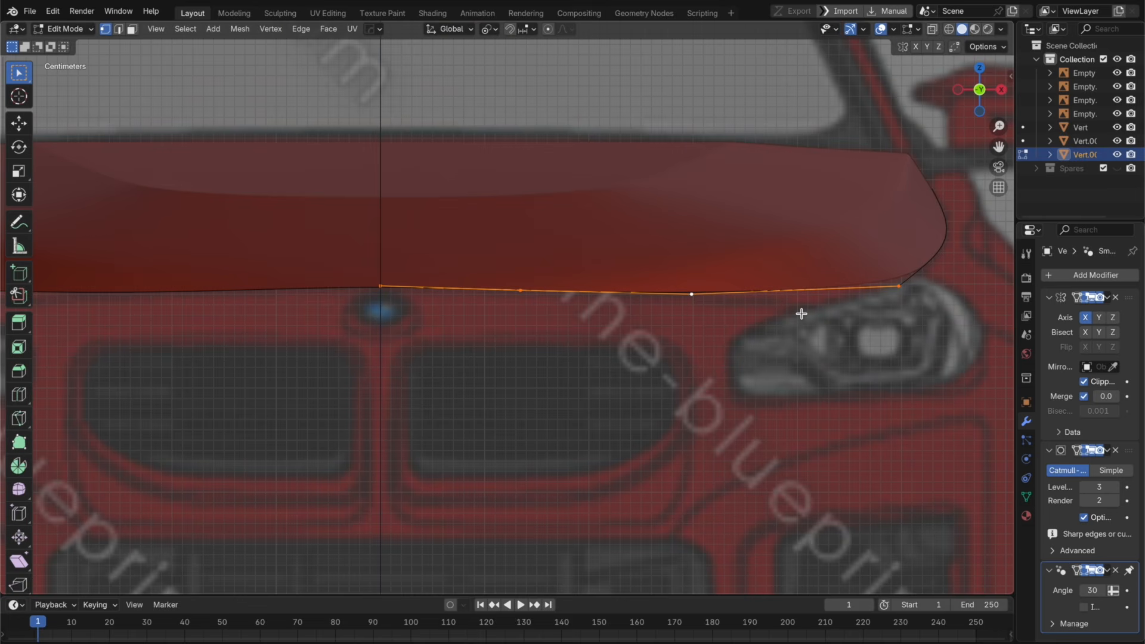
key("g")
key("z")
left_click(800, 316)
key("Tab")
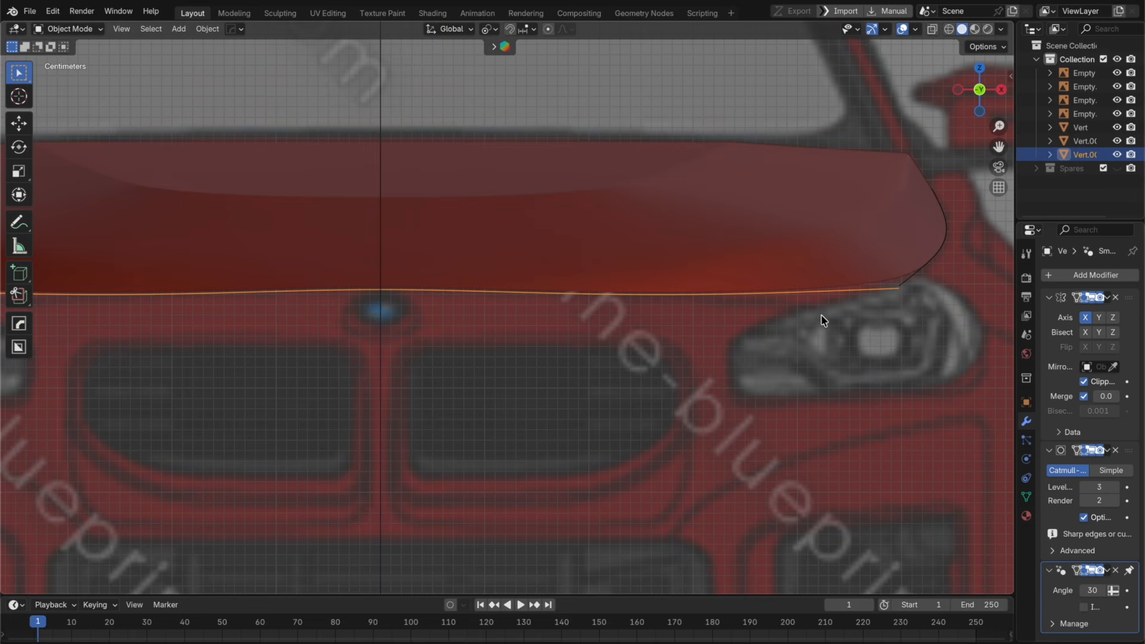
Step: Lower the front centre-line vertices of both the bonnet and the outline by about 0.002 m along Z
key("Tab")
key("g")
key("z")
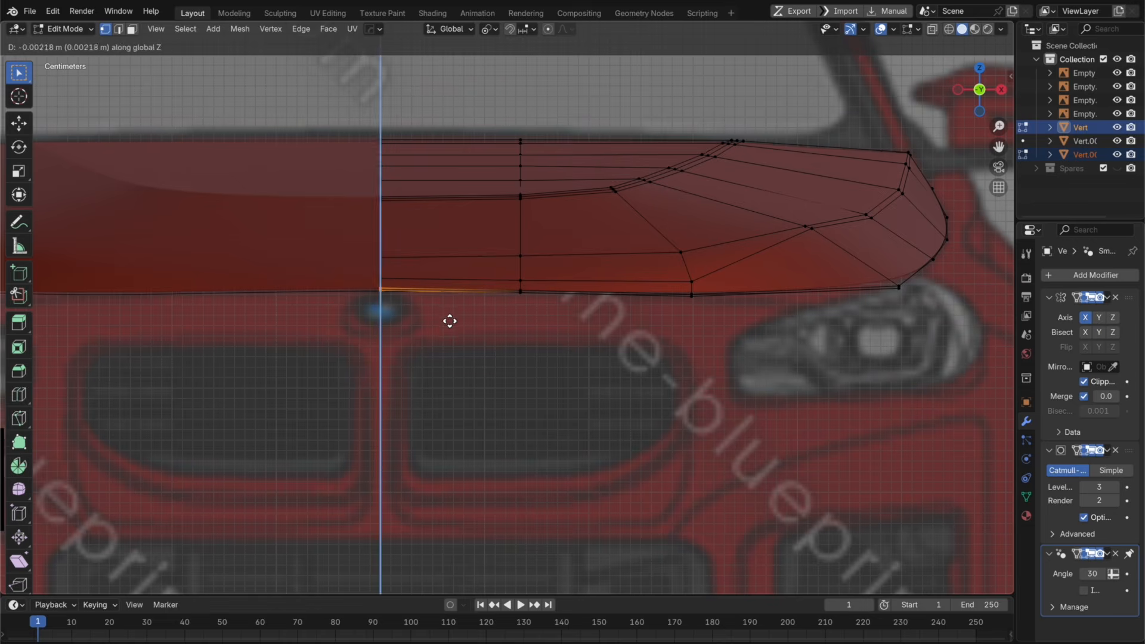
left_click(449, 321)
key("Tab")
key("Tab")
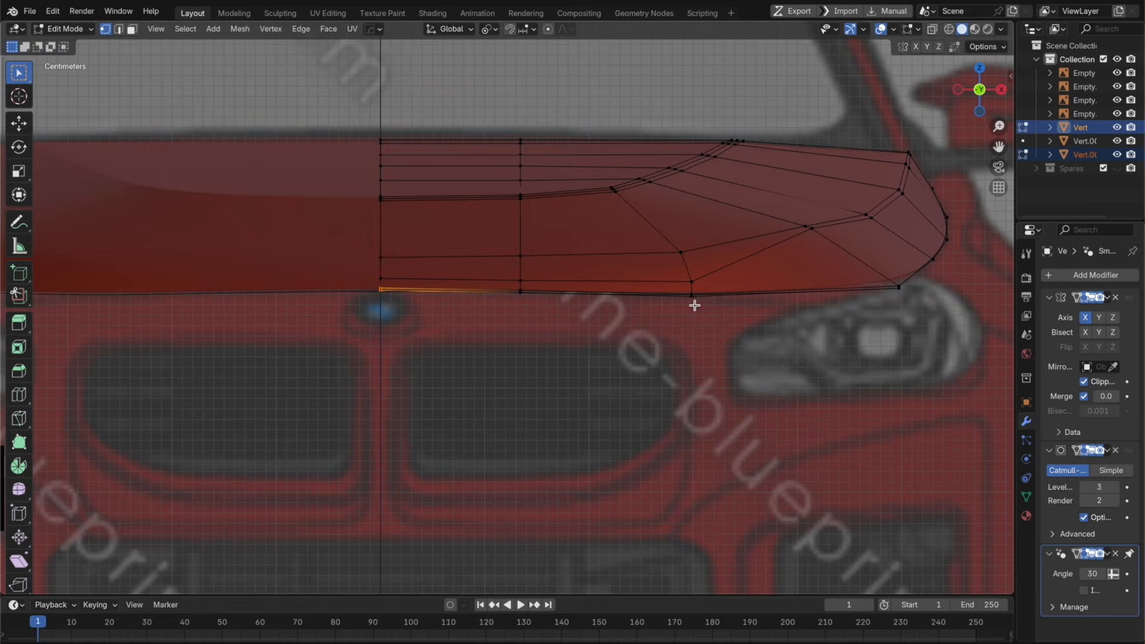
Step: Slide the outline's headlight-corner vertex inward along its edge and lower it about 0.011 m along Z to the headlight's upper edge
middle_click_drag(710, 316, 613, 335, "shift")
left_click(819, 324)
key("g")
key("g")
left_click(722, 332)
key("g")
key("z")
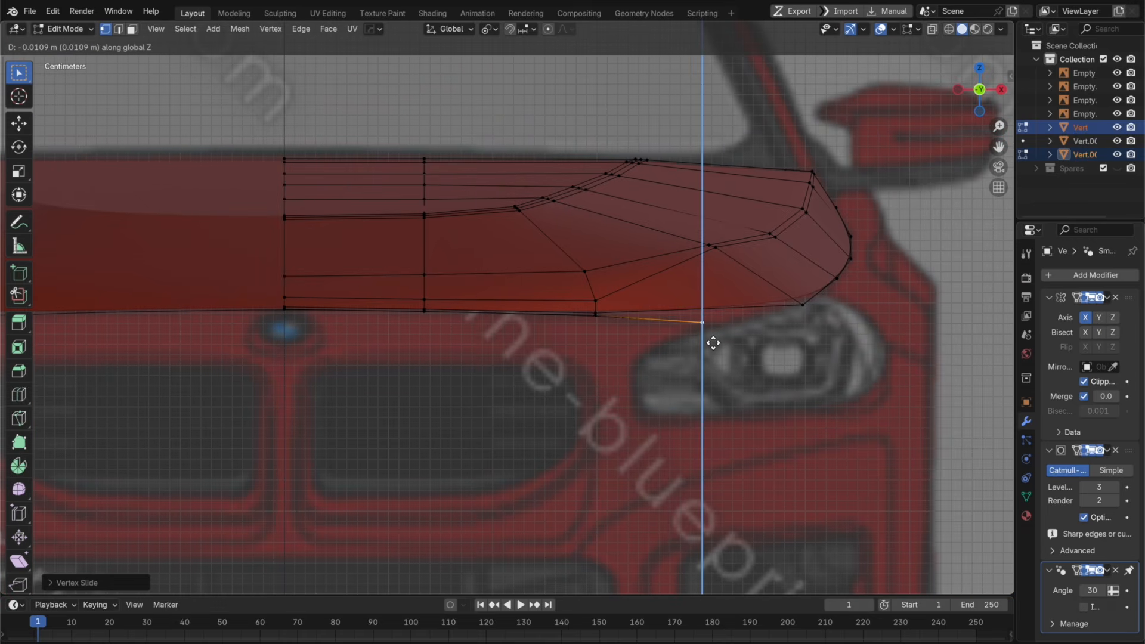
left_click(712, 342)
key("Tab")
key("Tab")
Step: Try adding a loop cut to the outline's outermost segment and another across the bonnet's front corner
middle_click_drag(723, 312, 713, 339)
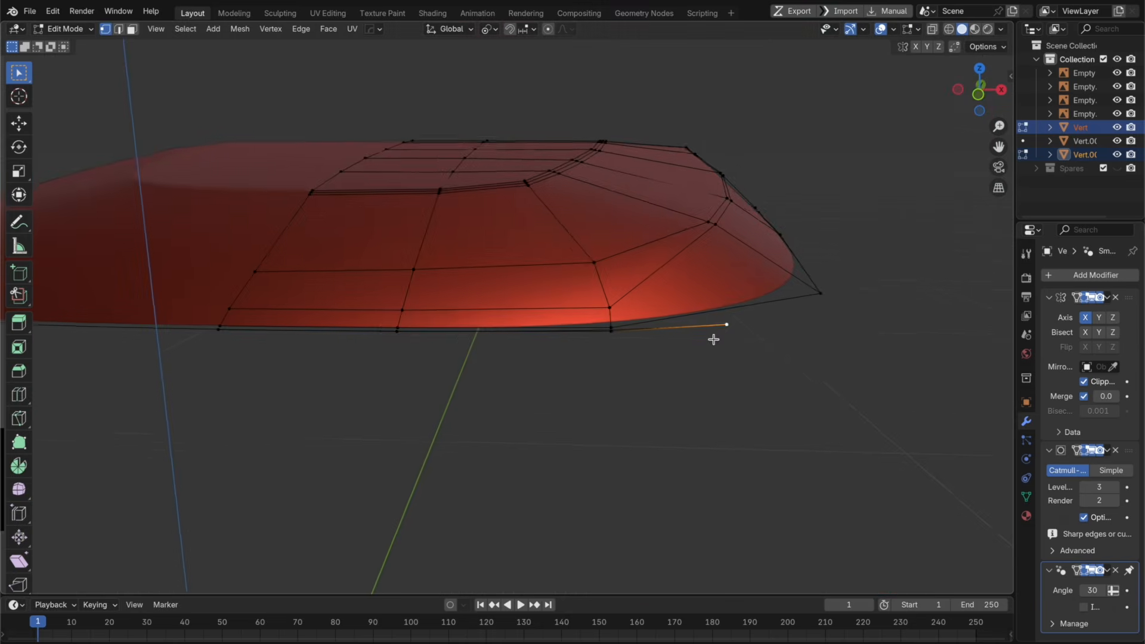
scroll(718, 328, "up", 3)
key("ctrl+r")
left_click(725, 314)
key("ctrl+r")
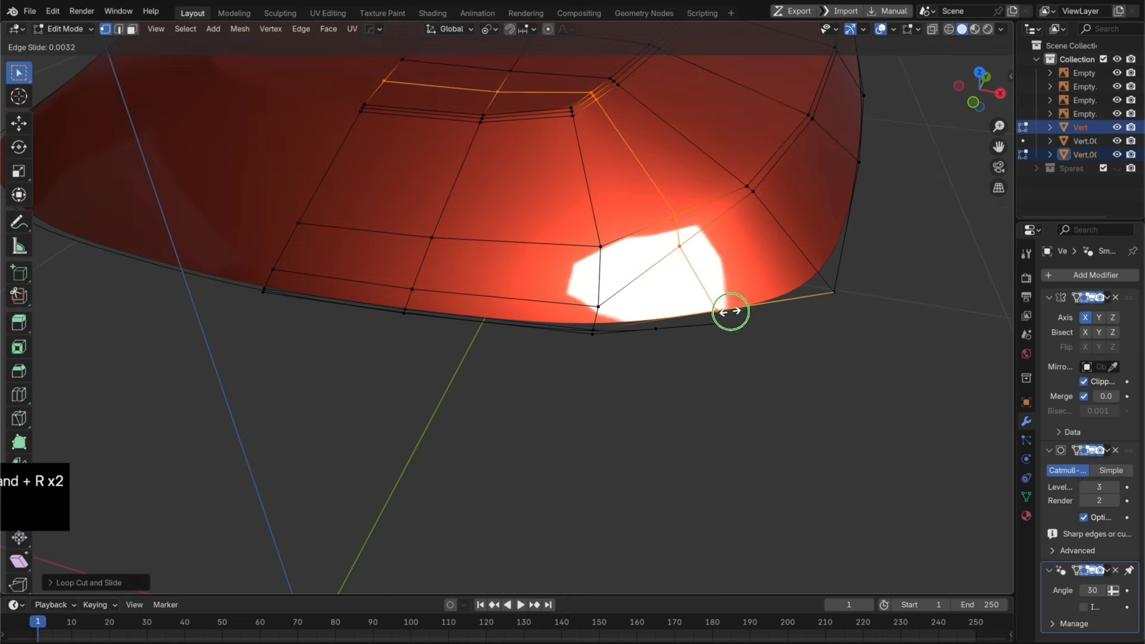
left_click(728, 312)
Step: Switch to the top view and undo the two loop cuts near the headlight corner
left_click(980, 72)
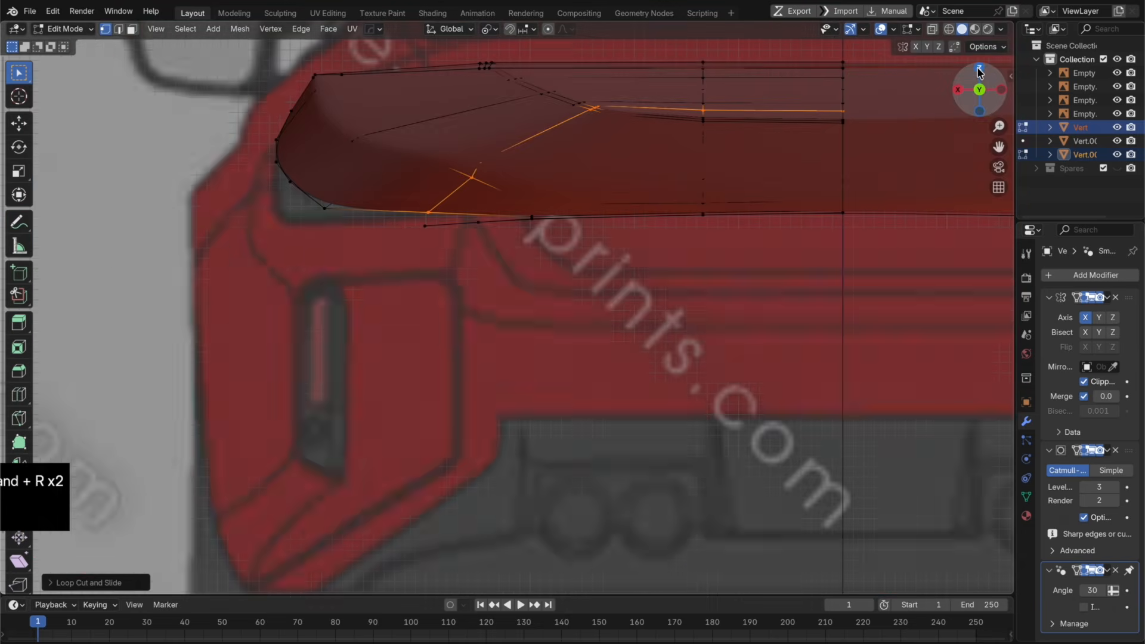
scroll(813, 177, "up", 4)
key("super+z")
key("super+z")
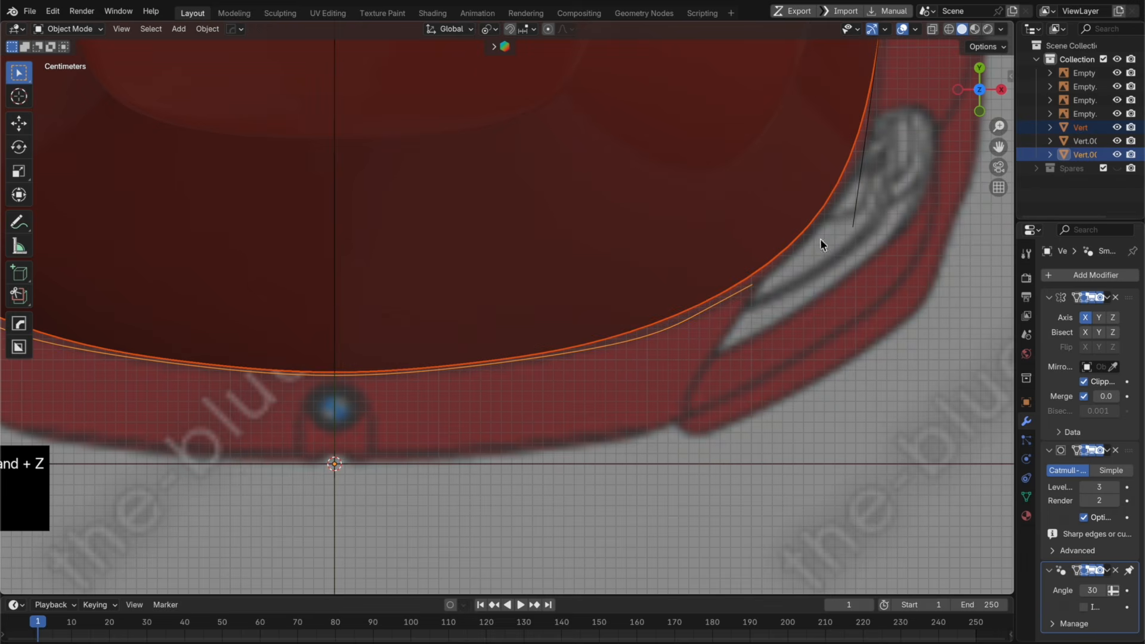
Step: Duplicate the whole edge strip below the hood and move the copy about 0.076 m forward along Y to the bumper's front outline
left_click(981, 112)
scroll(775, 304, "up", 5, "shift")
key("Tab")
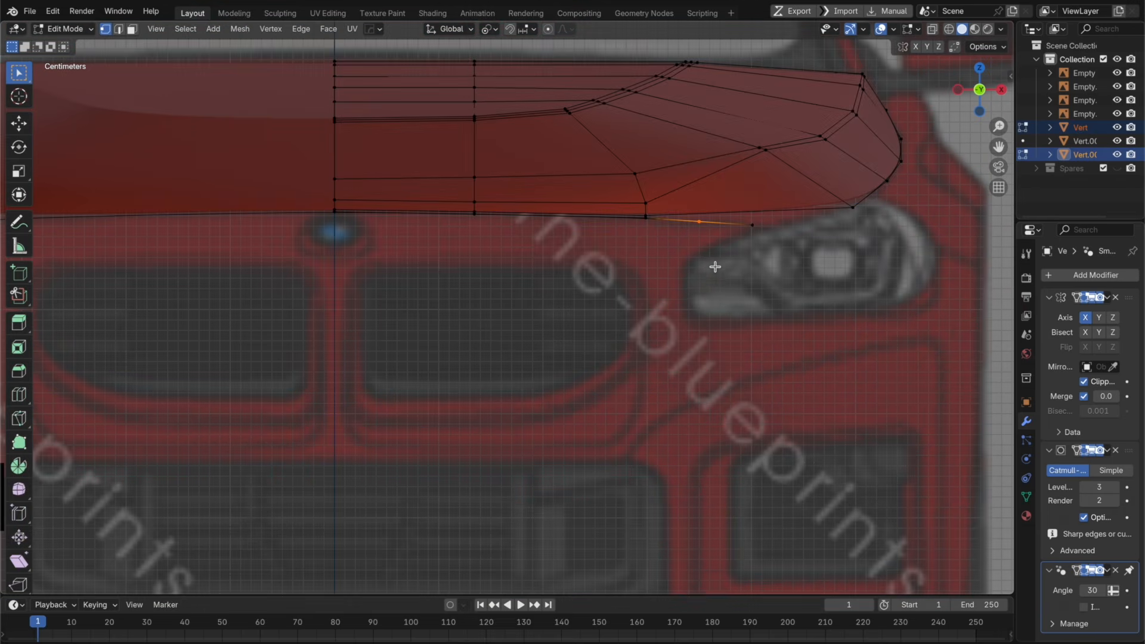
scroll(751, 280, "left", 2, "shift")
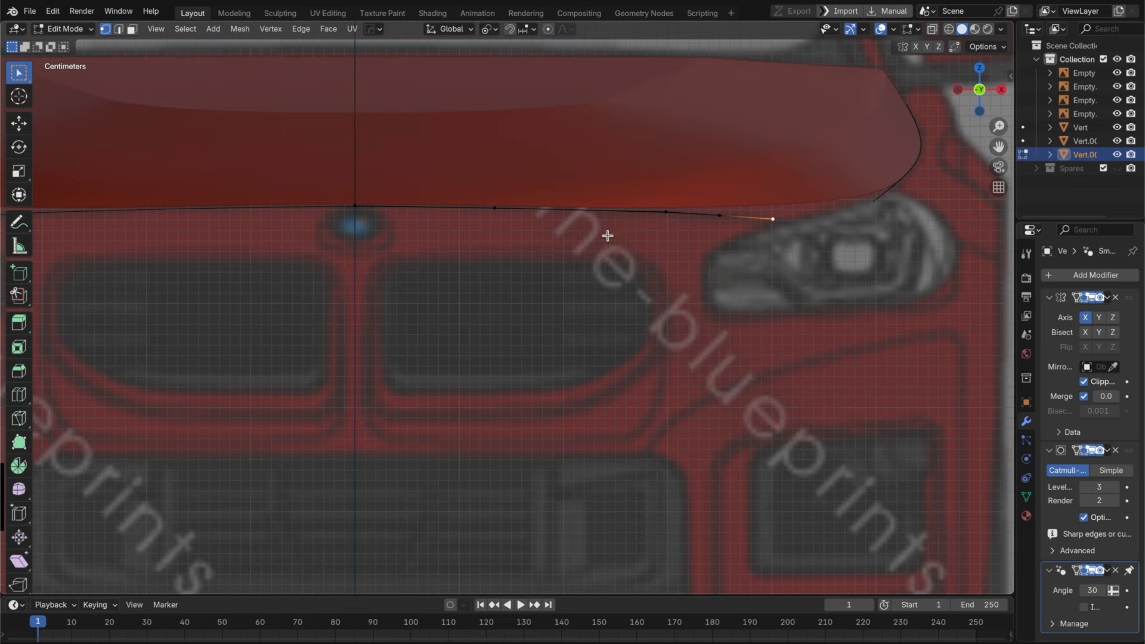
left_click(978, 68)
key("a")
key("e")
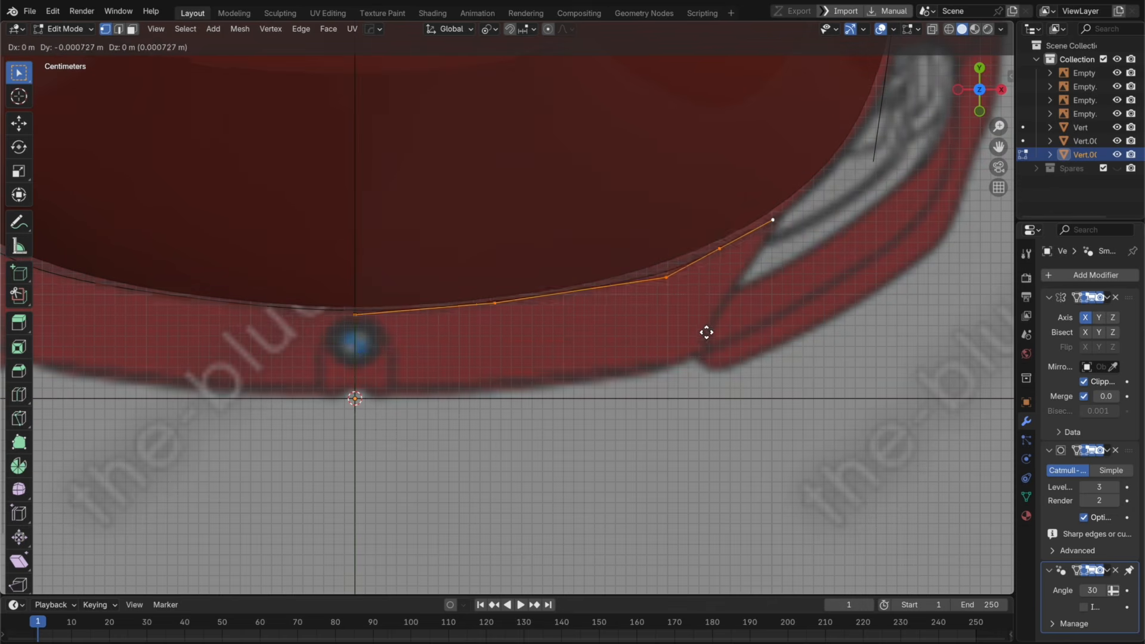
key("y")
key("alt+z")
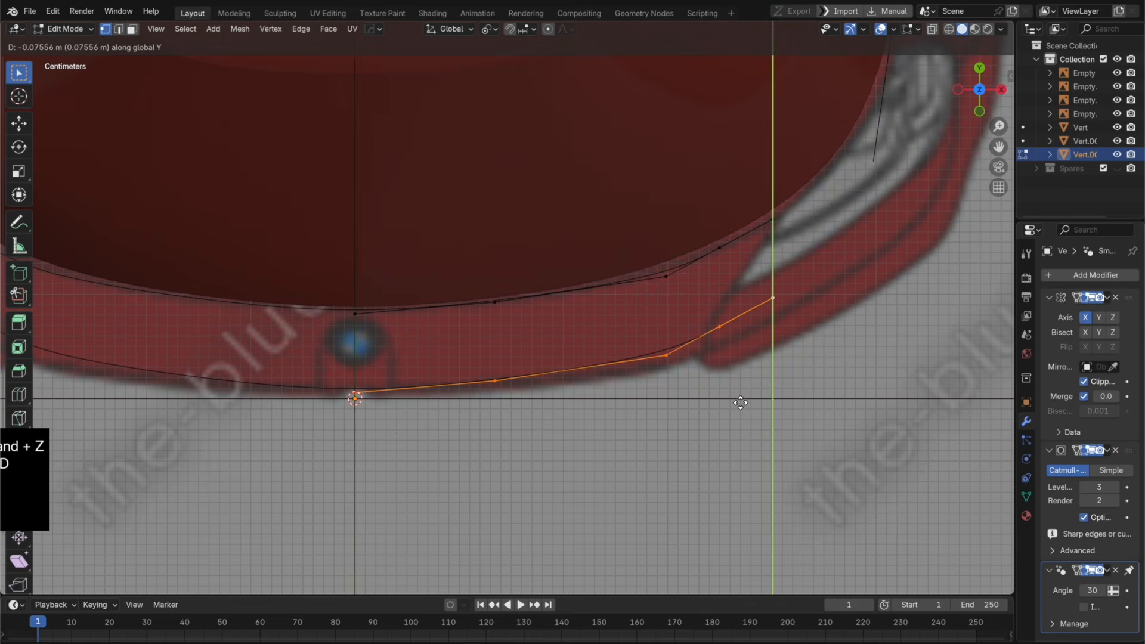
left_click(741, 401)
Step: Shift the three outer vertices of the duplicated bumper strip slightly forward along Y to follow the blueprint
left_click_drag(798, 380, 653, 294)
key("g")
key("y")
left_click(776, 347)
Step: Dissolve the vertex next to the outer end on both the original and the duplicated strip
left_click(724, 249)
key("x")
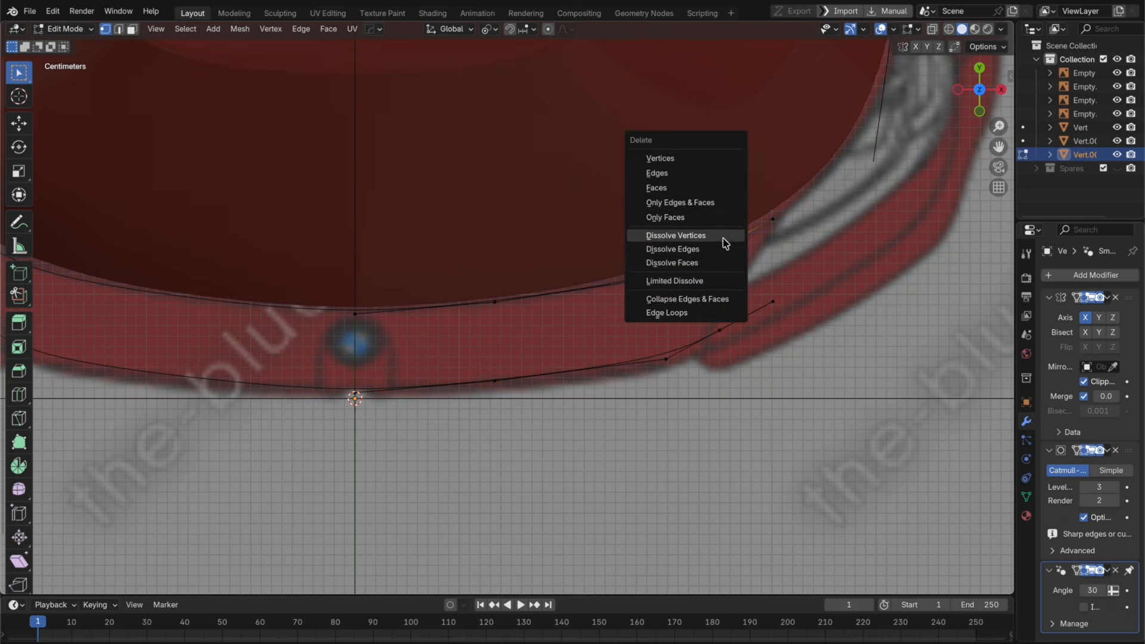
left_click(723, 237)
left_click(719, 328)
key("x")
left_click(724, 312)
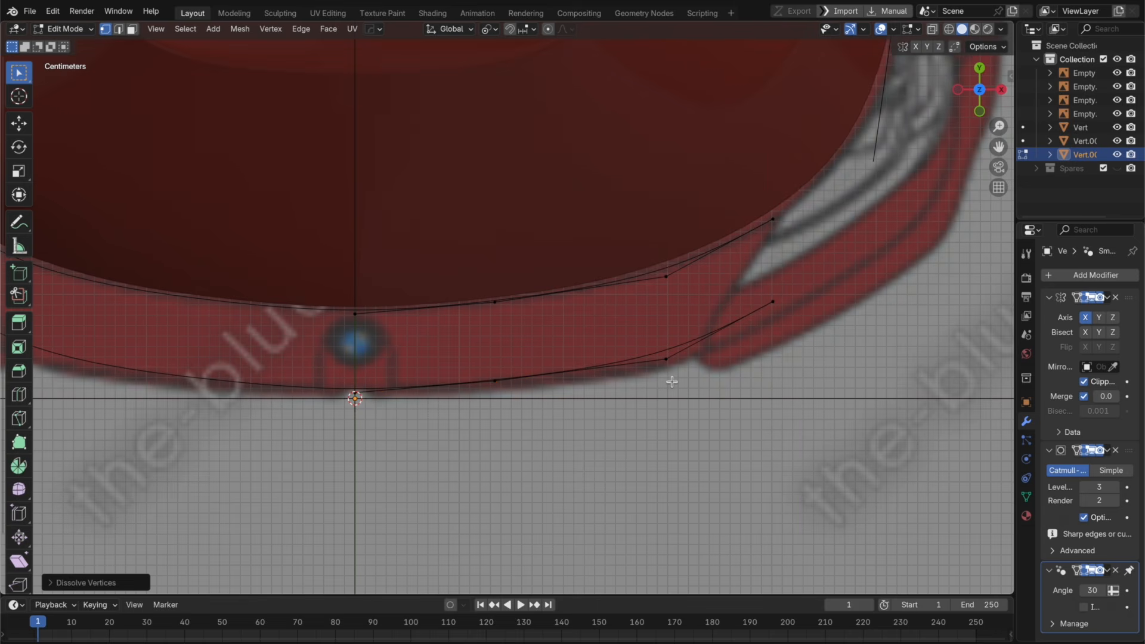
Step: Select all strip vertices and lower them along Z to the grille's upper edge in the front view
key("a")
key("KP_1")
key("g")
key("z")
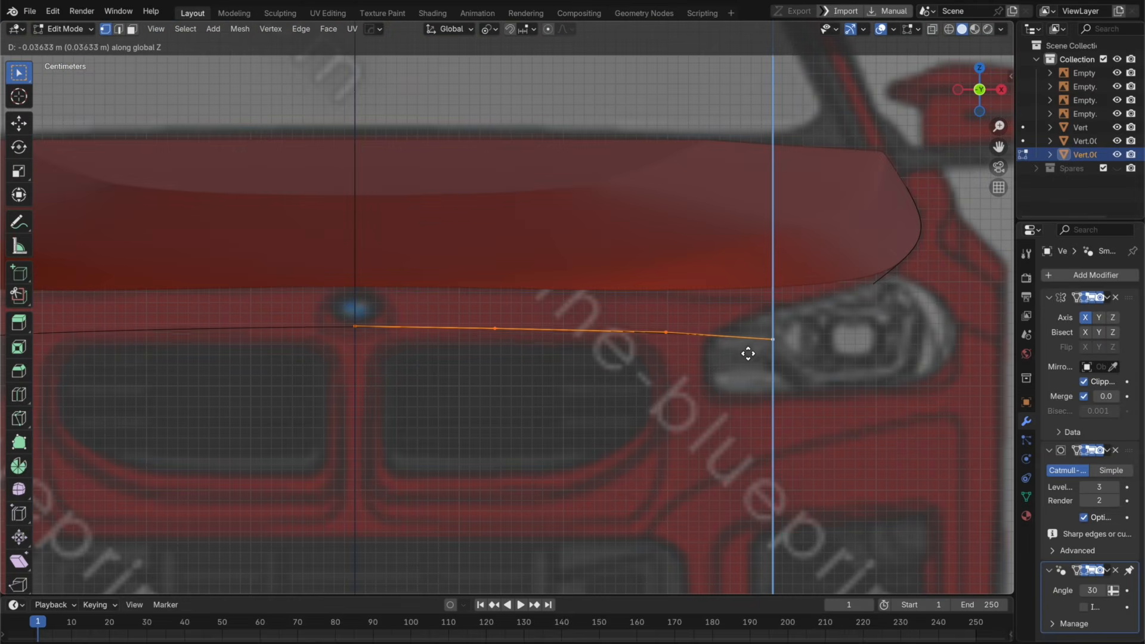
left_click(750, 357)
Step: Flatten the strips by scaling Z to 0 and raise them about 0.02 m to just above the grille
key("s")
key("z")
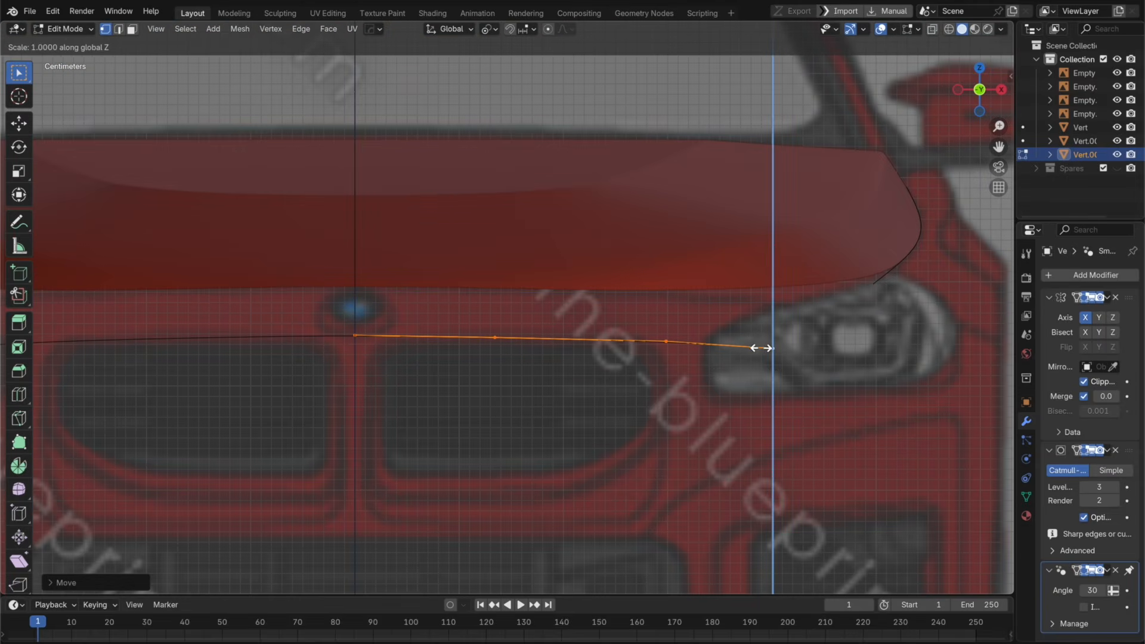
key("0")
key("Return")
key("g")
key("z")
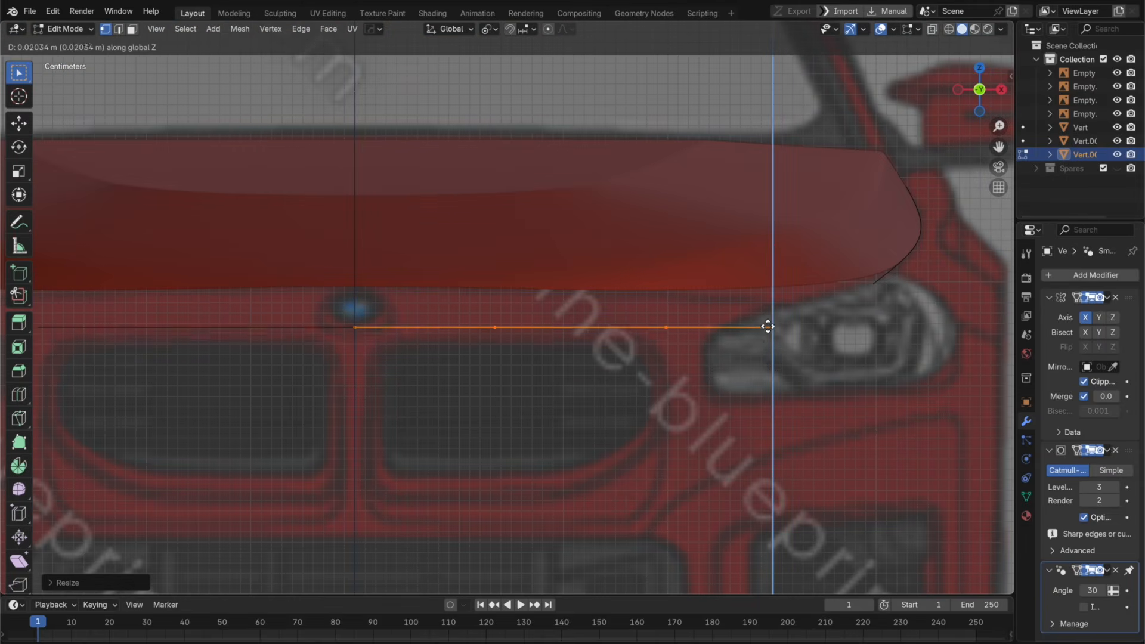
left_click(769, 326)
Step: Add a mesh circle in the side view with 16 vertices, aligned to the view
scroll(511, 352, "down", 5)
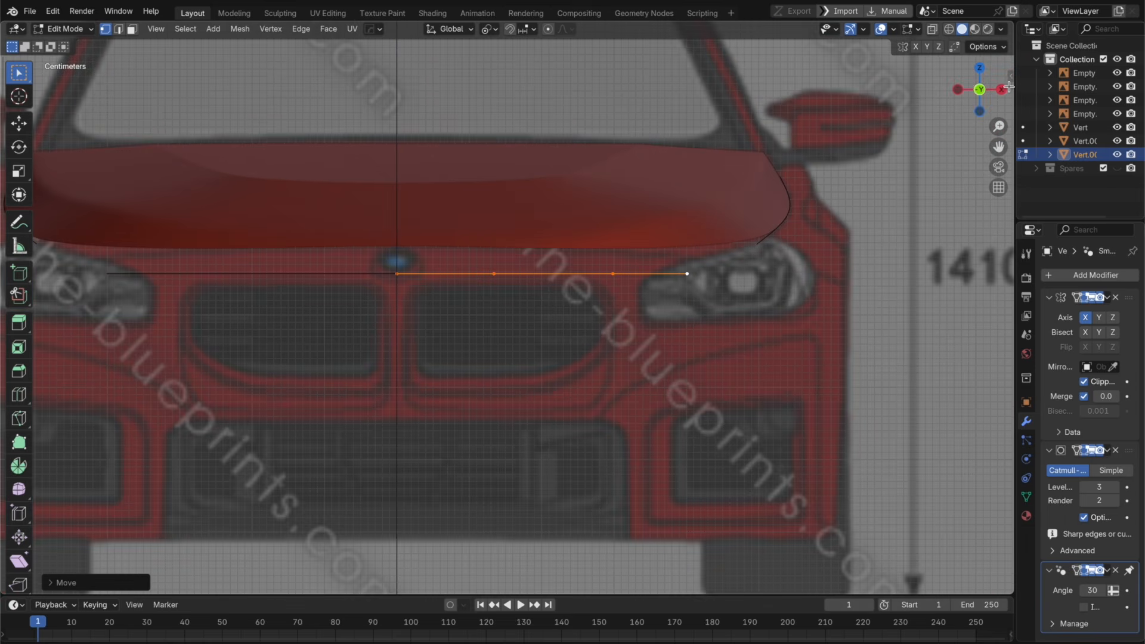
key("KP_3")
scroll(736, 346, "down", 3)
middle_click_drag(735, 346, 593, 341, "shift")
key("Tab")
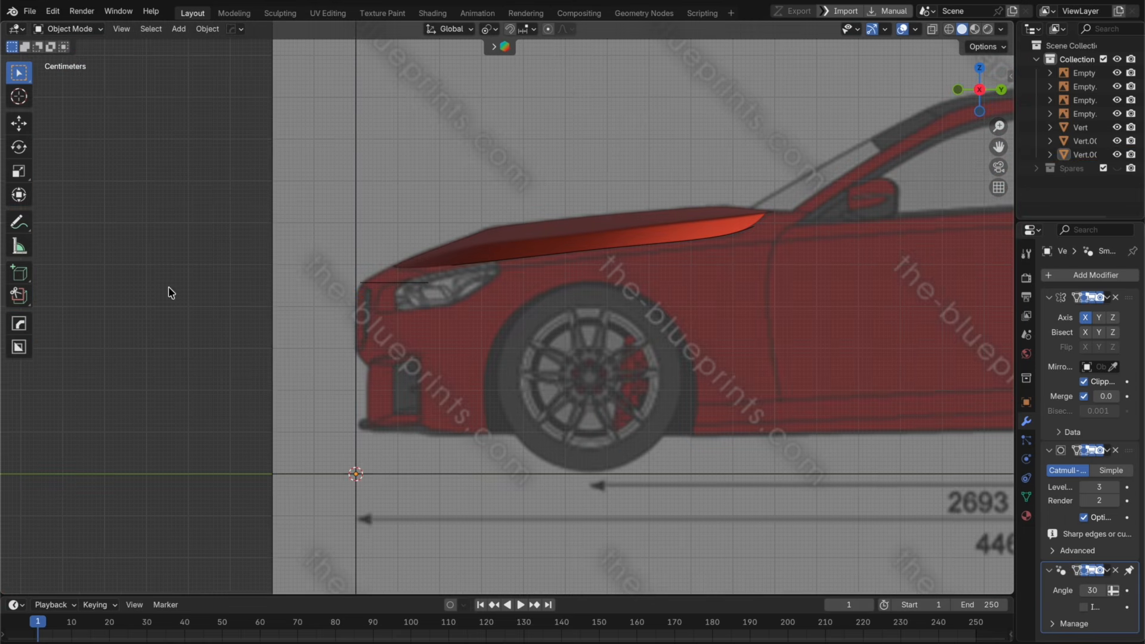
key("shift+a")
mouse_move(172, 292)
left_click(245, 316)
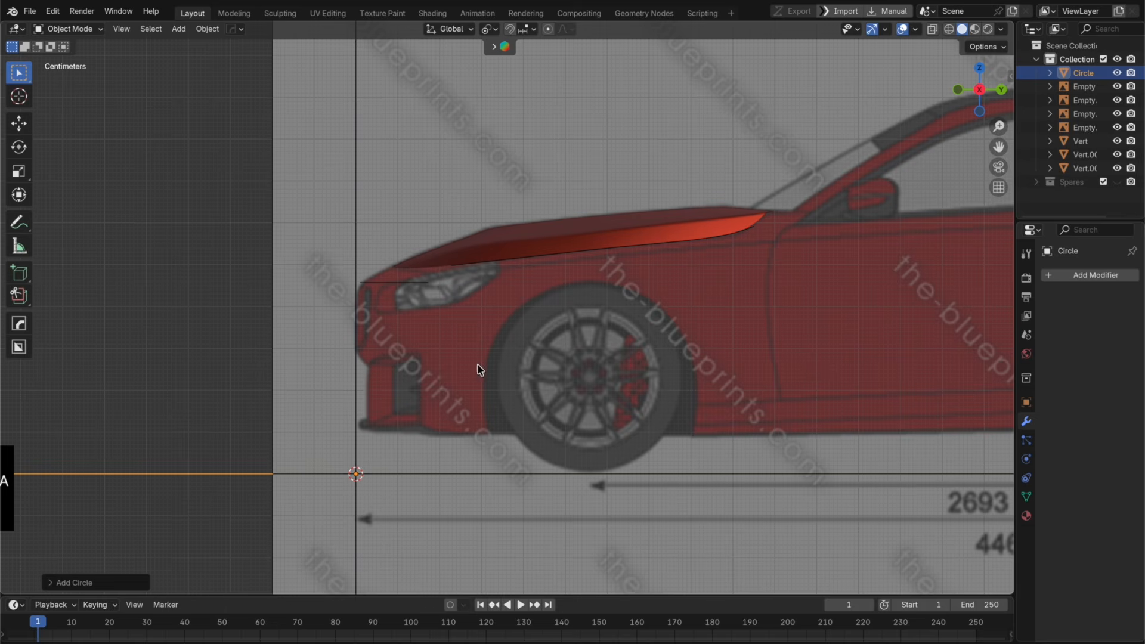
left_click(77, 582)
left_click_drag(167, 440, 207, 436)
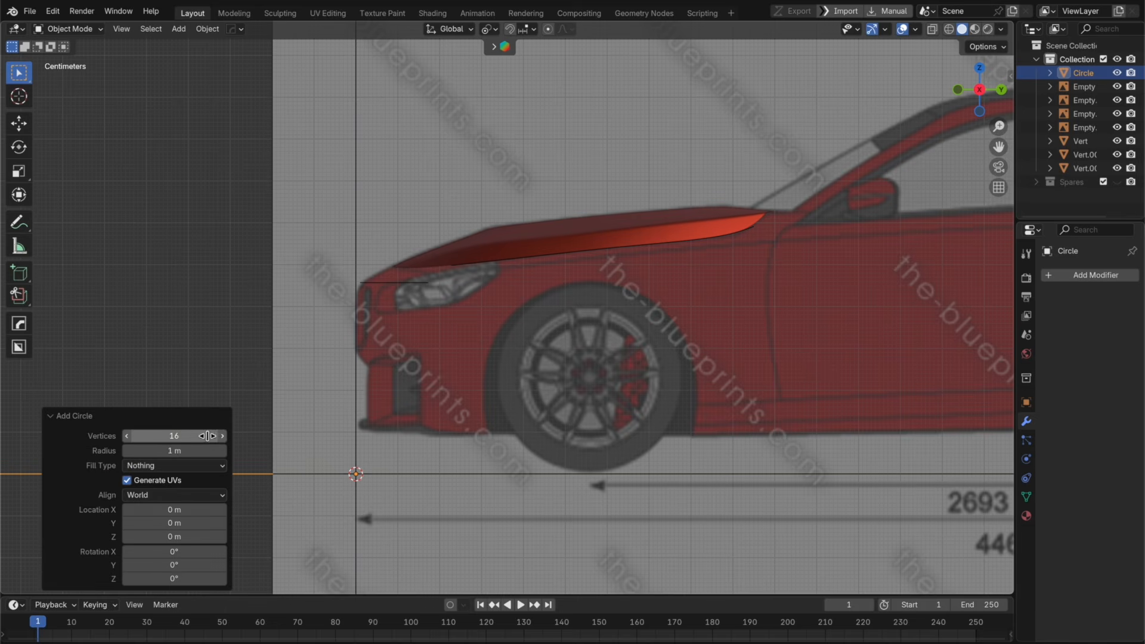
left_click(195, 494)
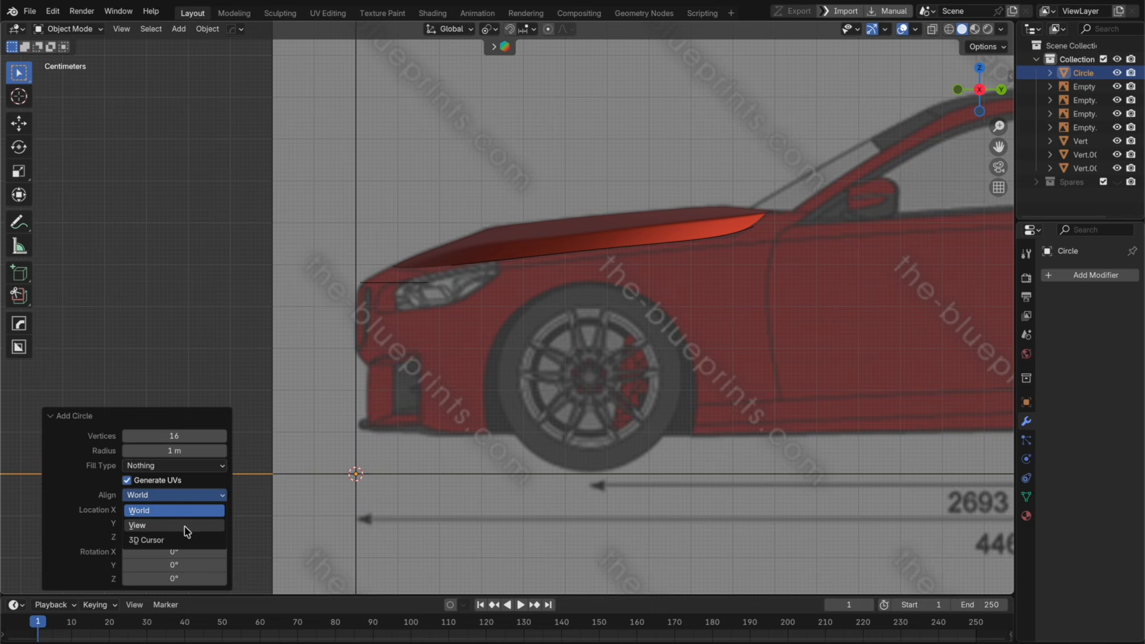
left_click(186, 525)
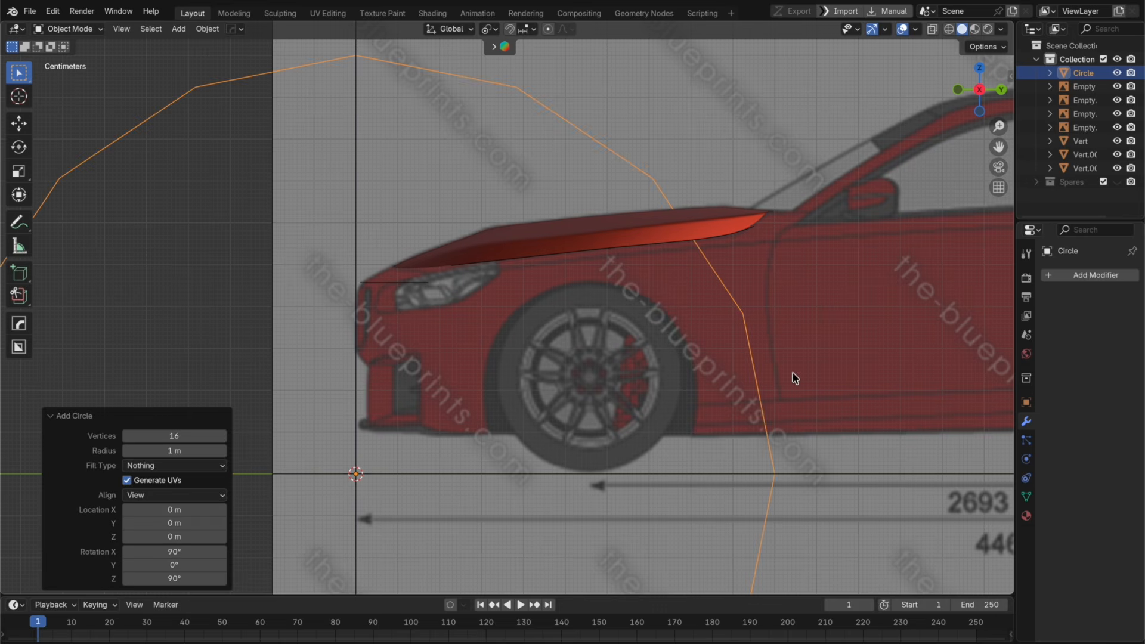
Step: Add a level 2 Subdivision Surface to the circle, then shrink its mesh and place it over the front wheel
key("super+2")
key("Tab")
key("s")
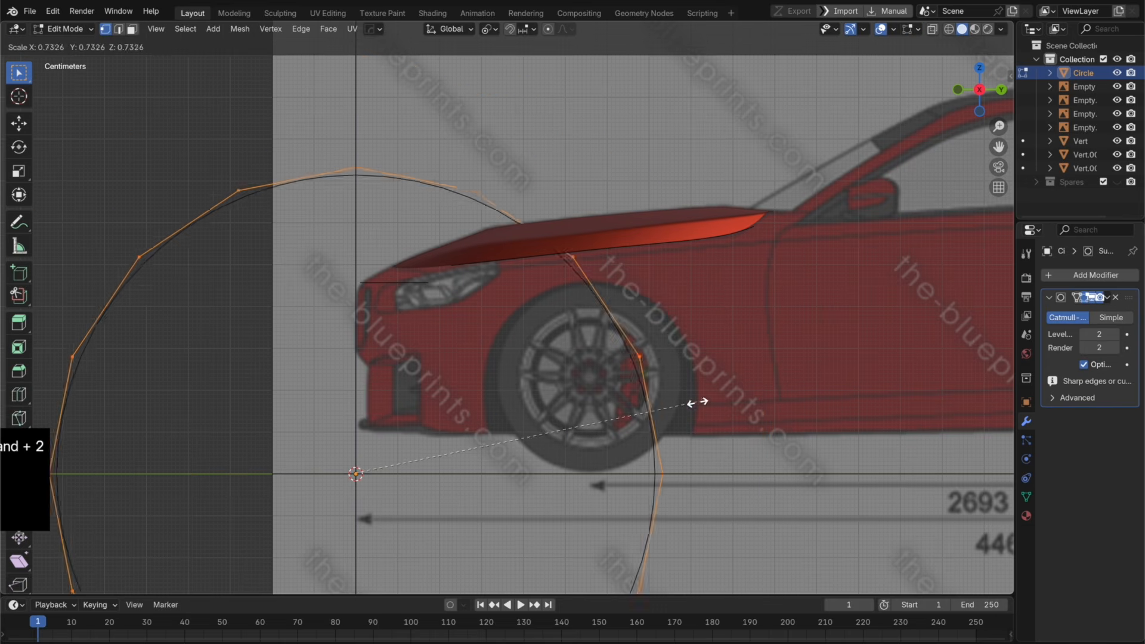
left_click(504, 425)
key("g")
scroll(698, 391, "up", 2)
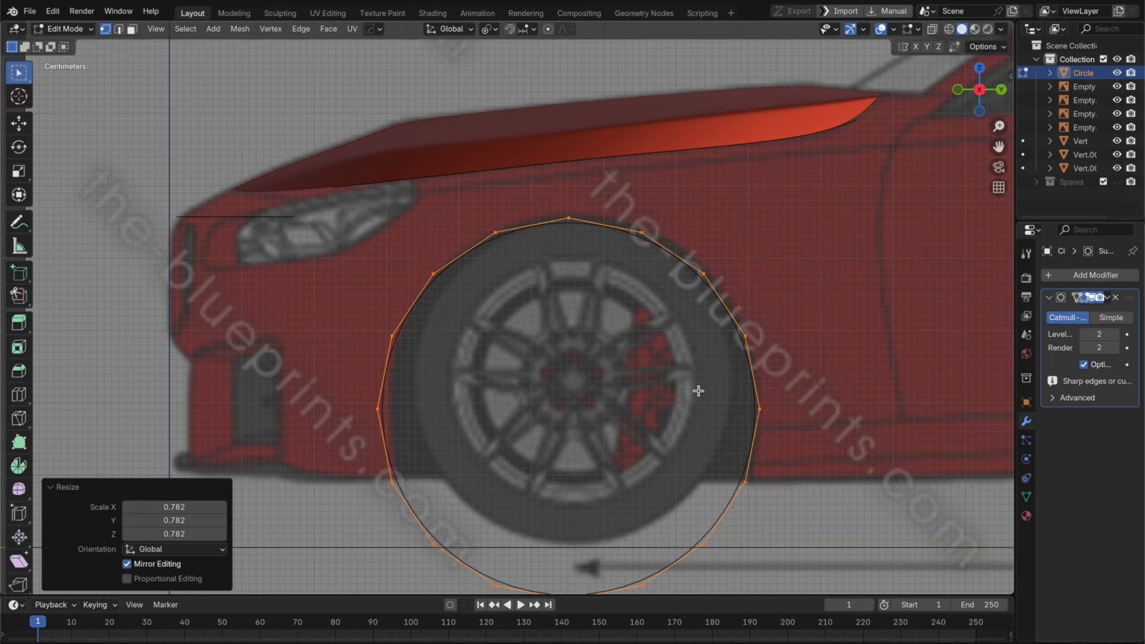
Step: Raise the circle, scale it by about 1.09, and lower it about 0.026 m to fit around the front wheel arch
key("g")
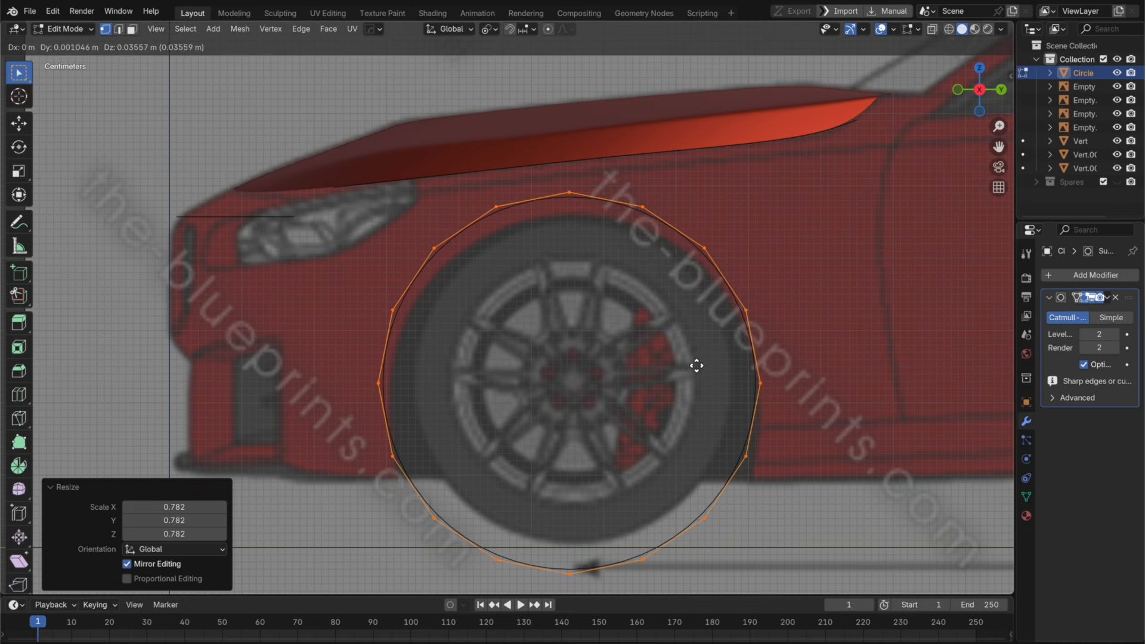
left_click(698, 363)
key("s")
left_click(709, 365)
key("g")
key("z")
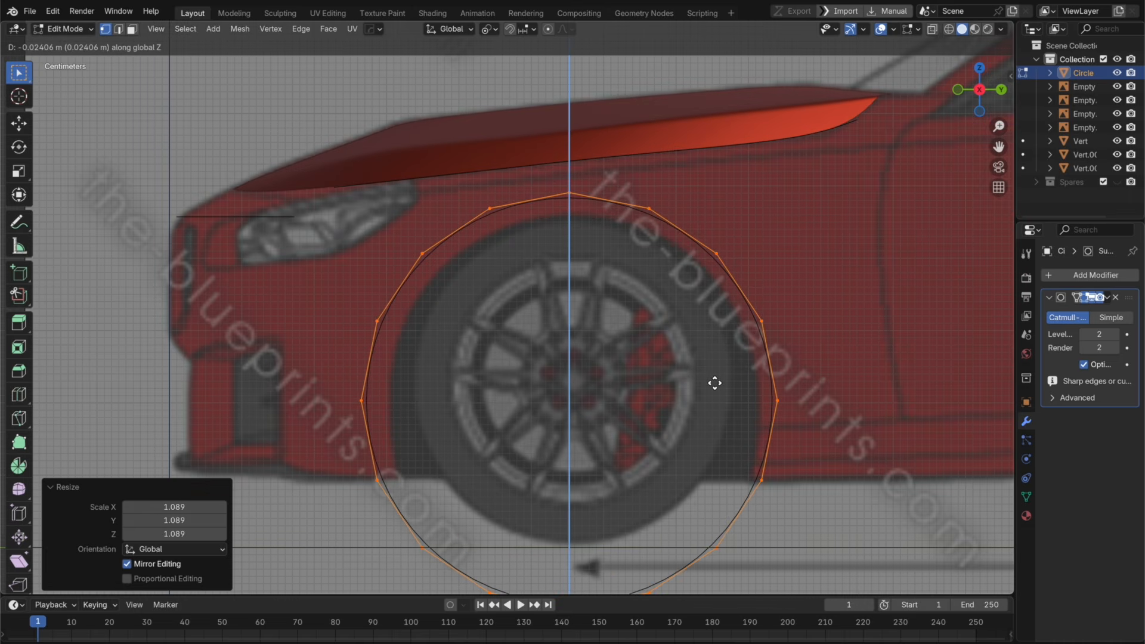
left_click(714, 383)
Step: Fine-tune the circle around the wheel arch by scaling it about 1.012 and nudging it along Y and Z
key("g")
key("y")
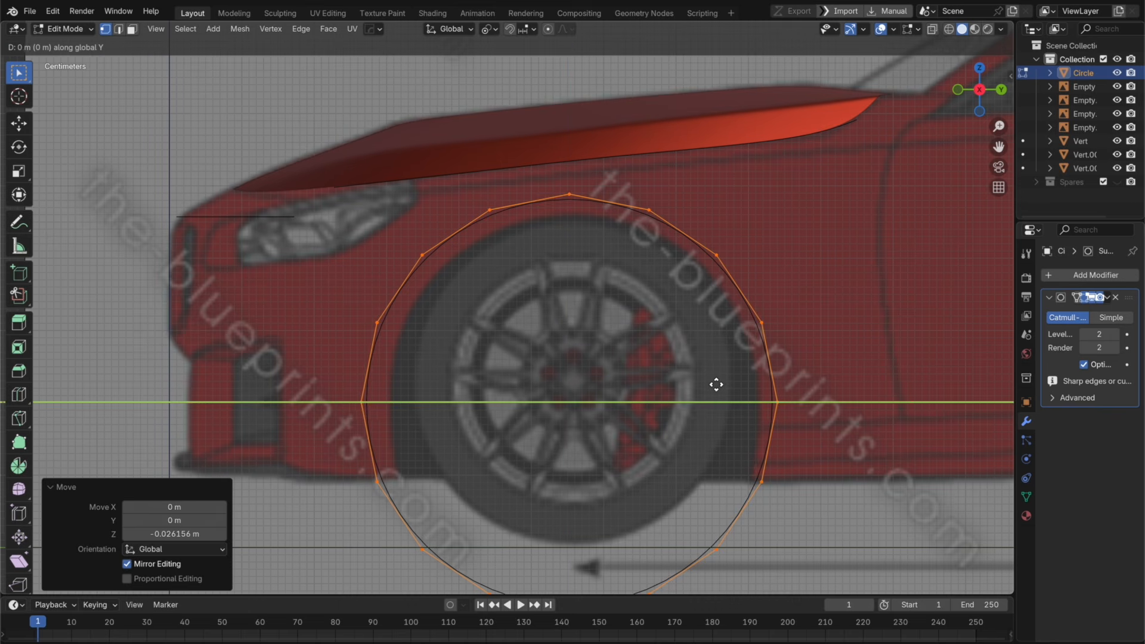
key("Escape")
key("s")
left_click(719, 382)
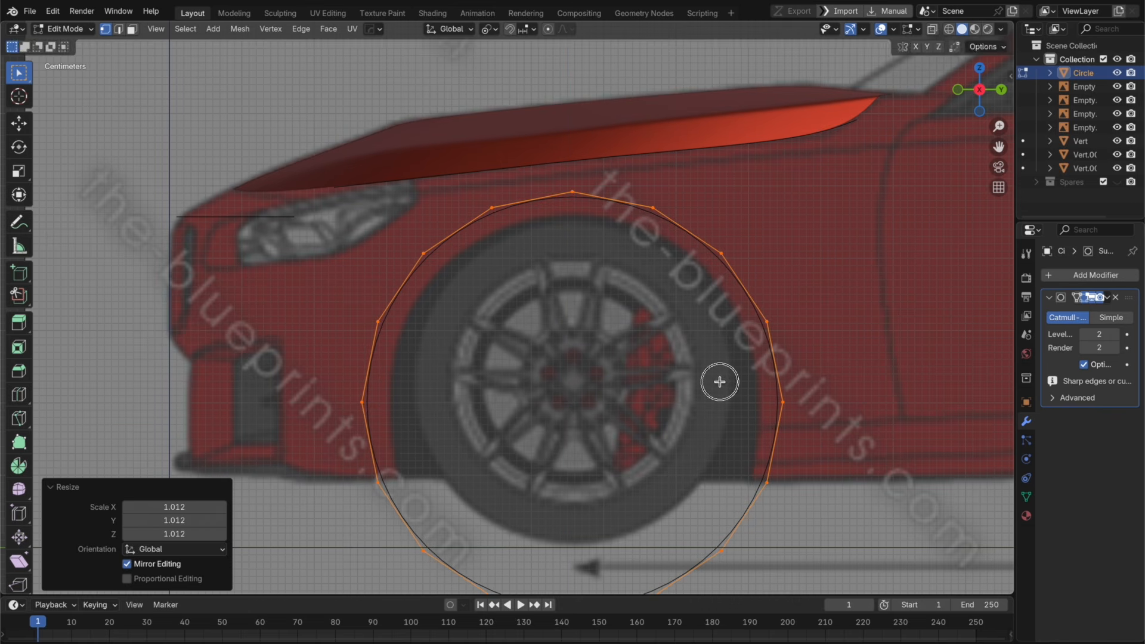
key("g")
key("y")
left_click(721, 379)
key("g")
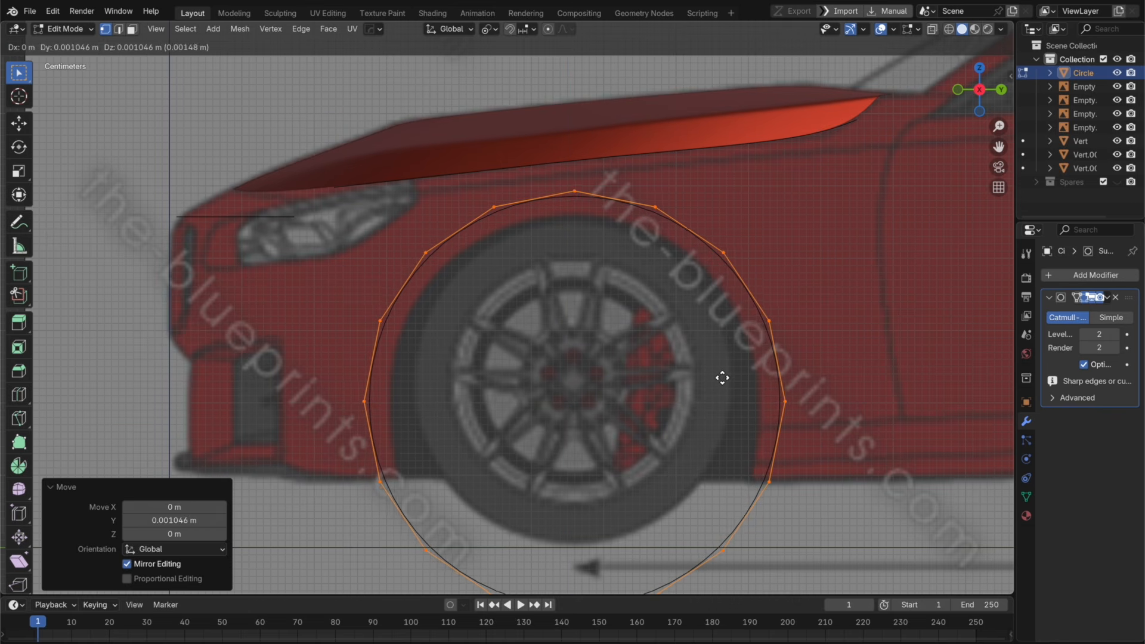
key("z")
left_click(722, 377)
Step: Delete the circle's lower vertices beneath the sill line, leaving an open wheel arch
key("Tab")
middle_click_drag(751, 407, 690, 315, "shift")
key("Tab")
left_click_drag(736, 539, 277, 417)
key("x")
left_click(276, 338)
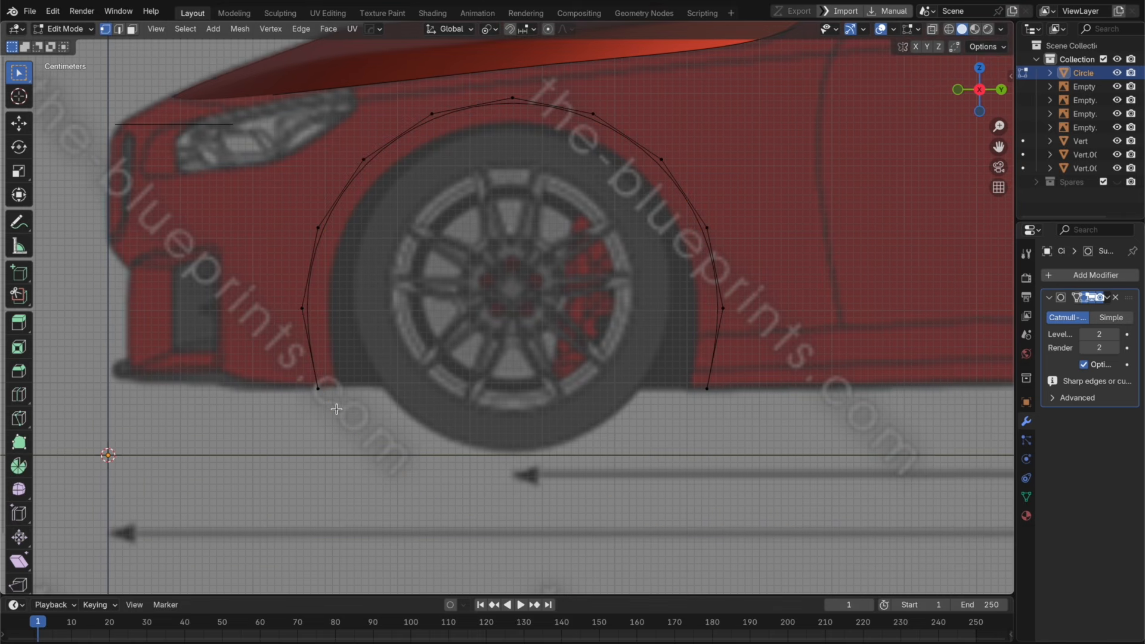
Step: Move the two lower end vertices of the wheel arch slightly outward along Y
key("g")
left_click(373, 396)
left_click(683, 409)
key("g")
key("y")
left_click(719, 414)
Step: Select the whole wheel arch and move it to the car's outer side along X in the front view
key("a")
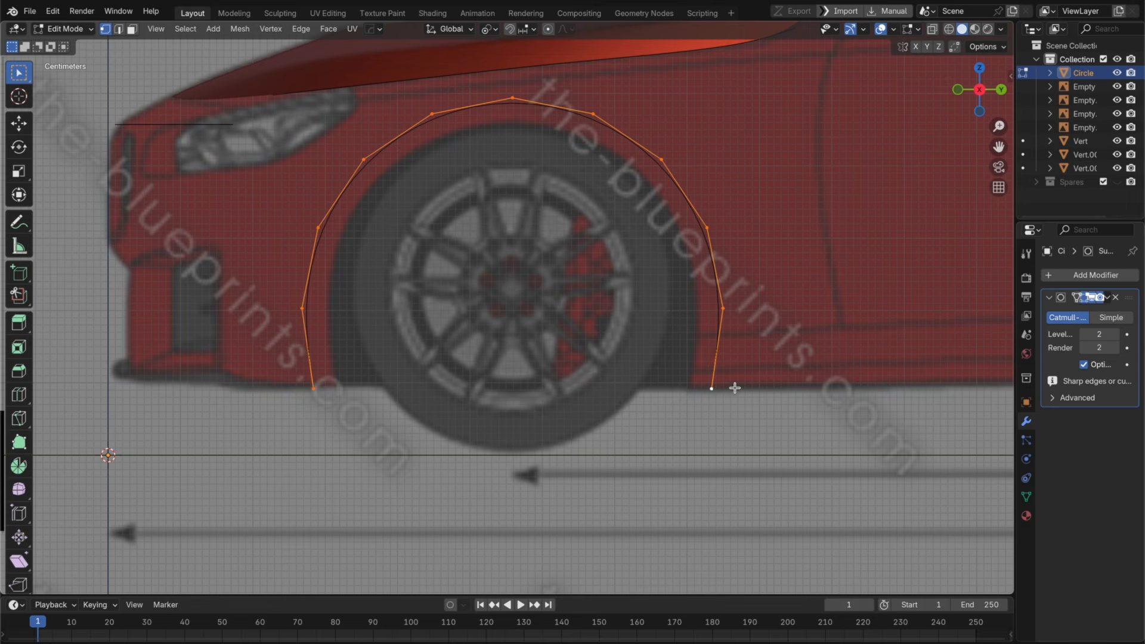
key("KP_1")
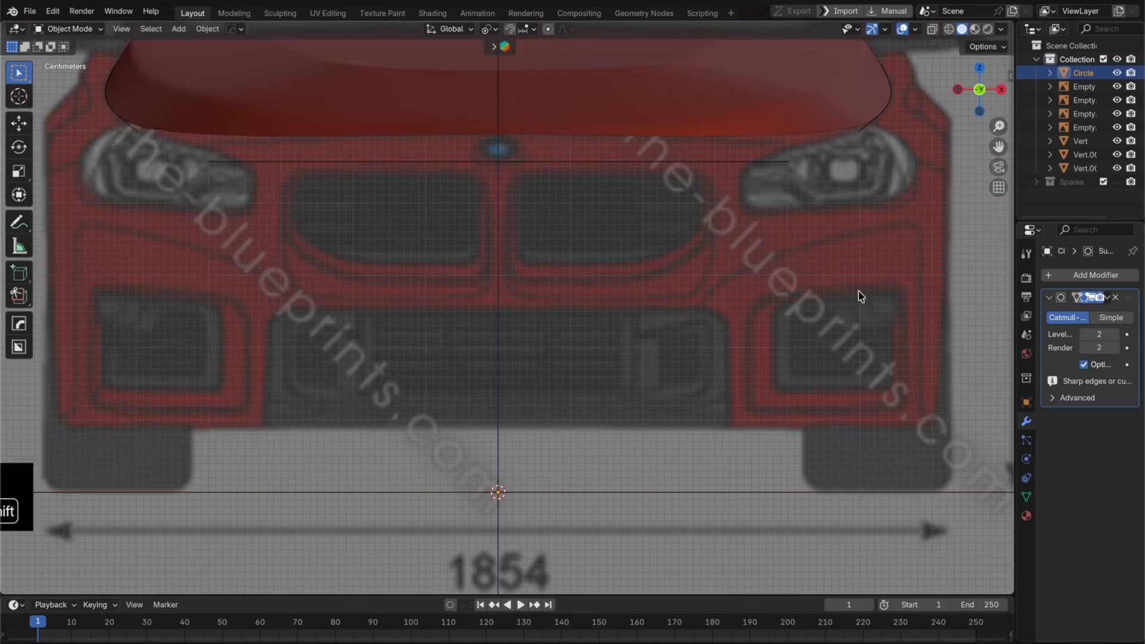
scroll(594, 326, "up", 4)
key("g")
key("x")
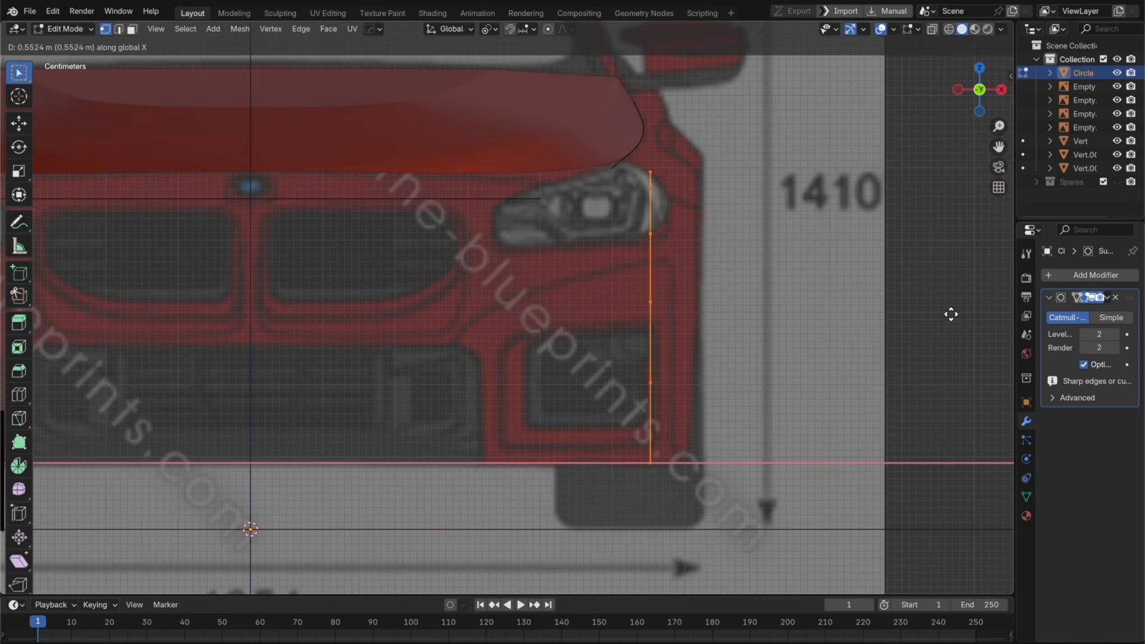
left_click(983, 308)
Step: Tilt the wheel arch about 1.66° around Y and shift it about 0.009 m inward along X
key("r")
key("x")
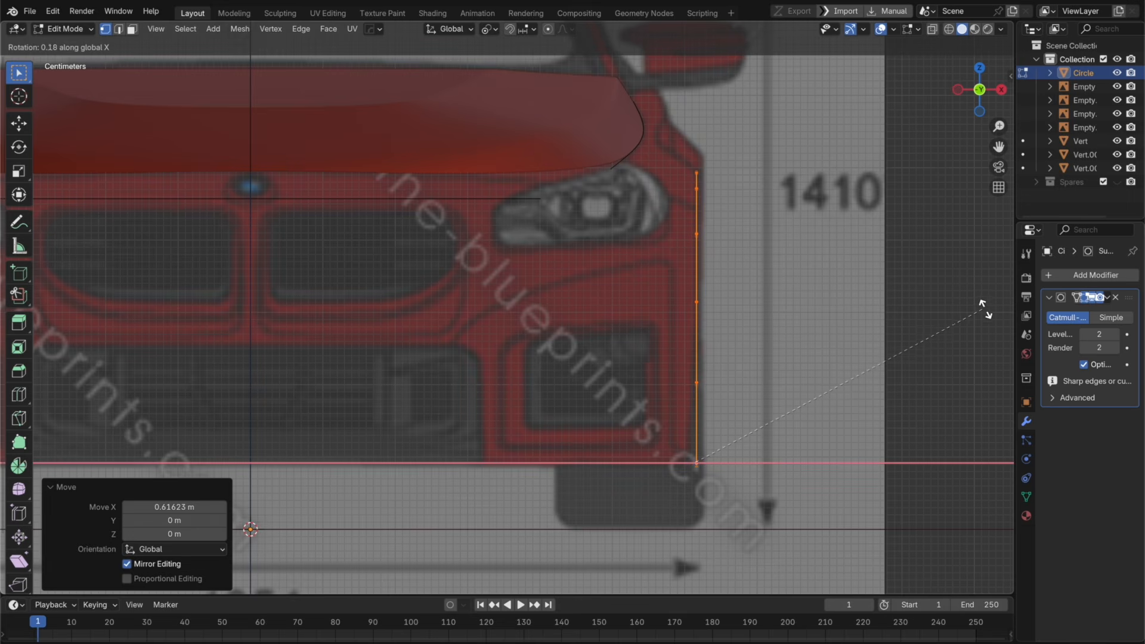
key("y")
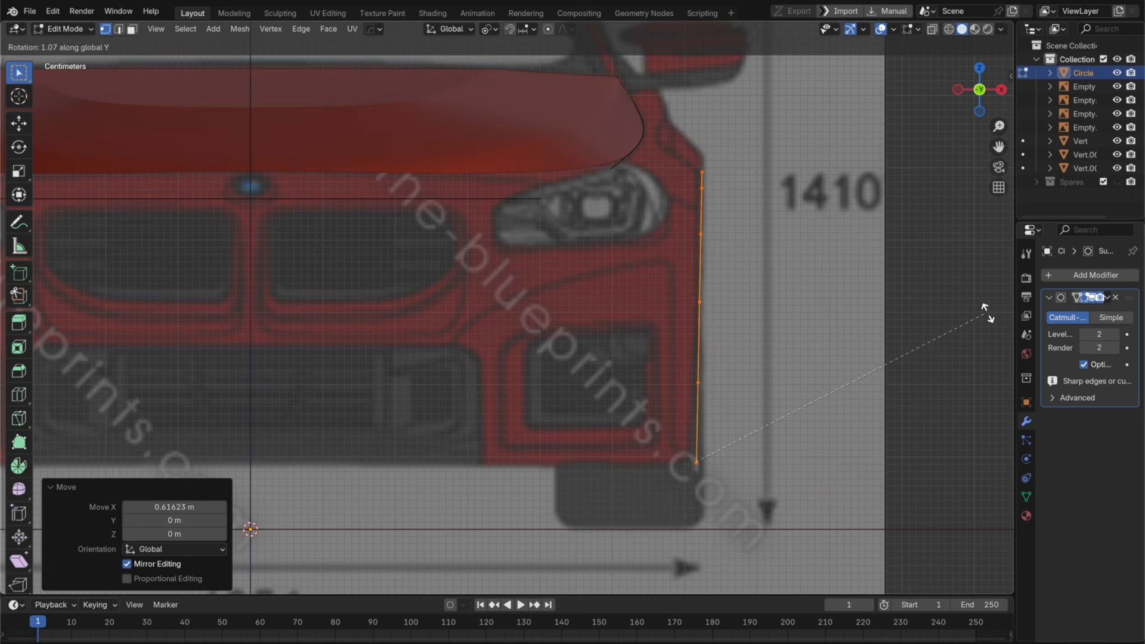
left_click(986, 315)
key("g")
key("x")
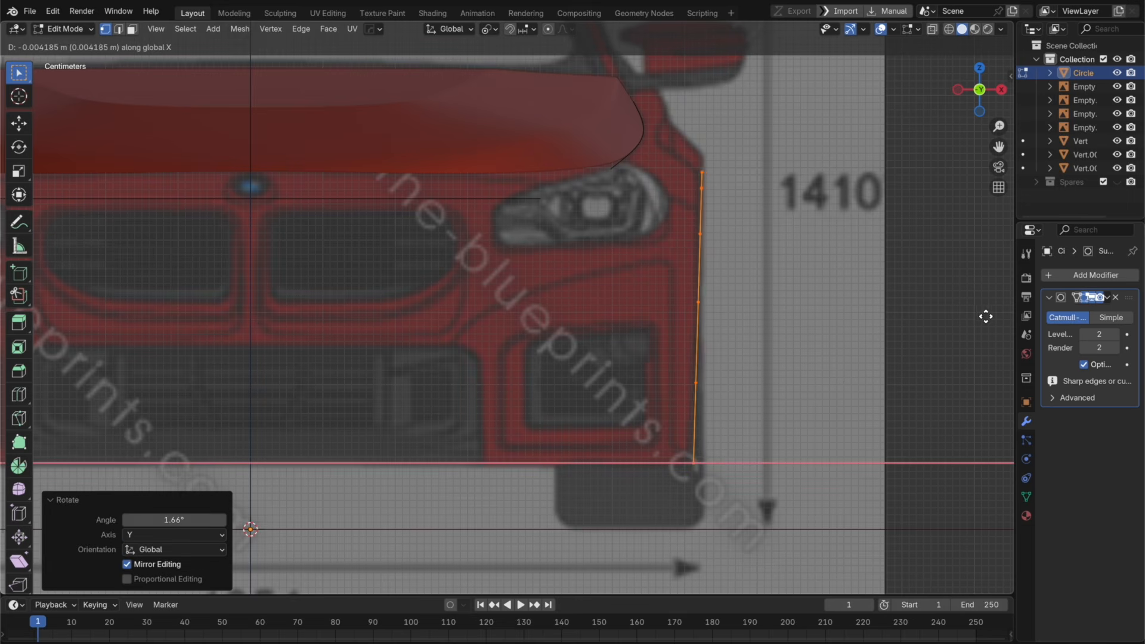
left_click(982, 316)
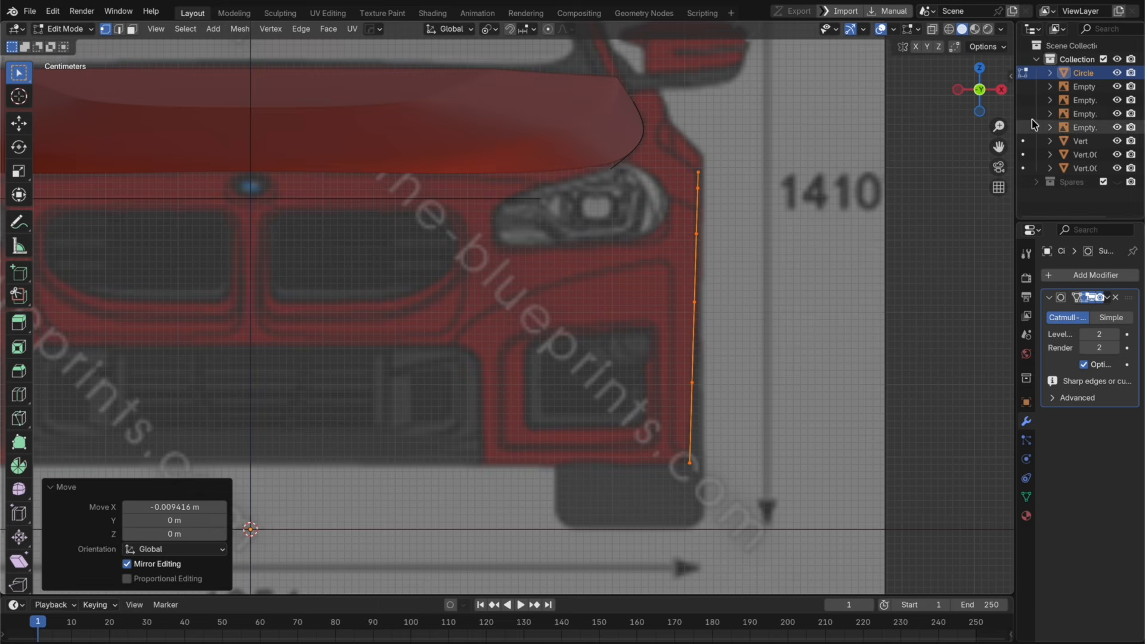
Step: Open the hood and the adjoining side edge object together in Edit Mode, viewed from the top
left_click(979, 68)
scroll(778, 271, "down", 6)
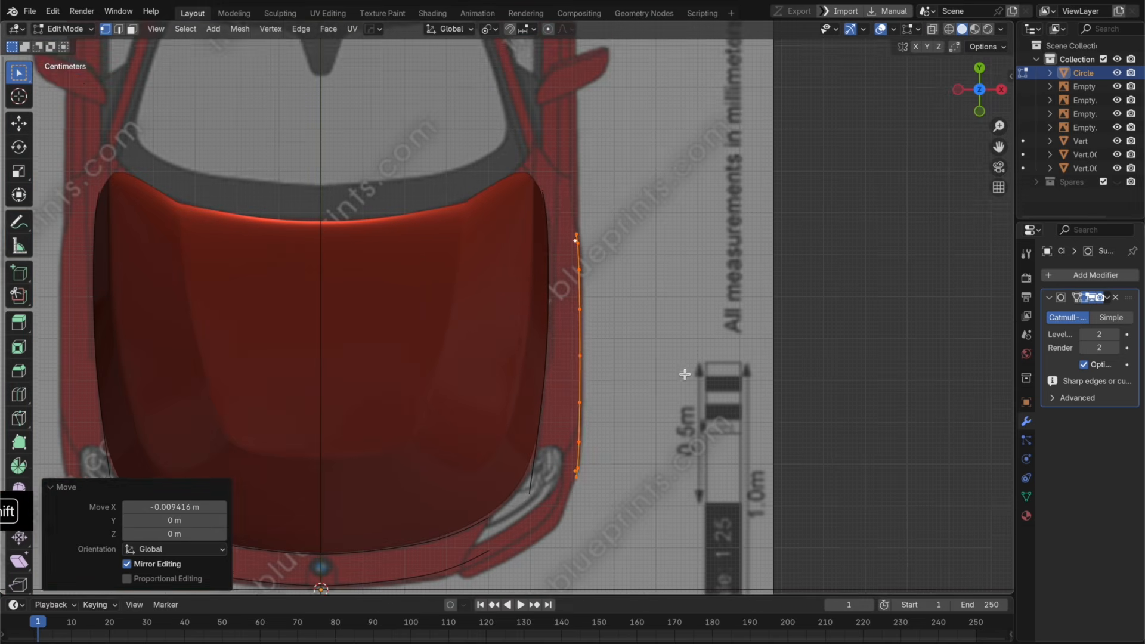
left_click(554, 212)
scroll(554, 213, "up", 5)
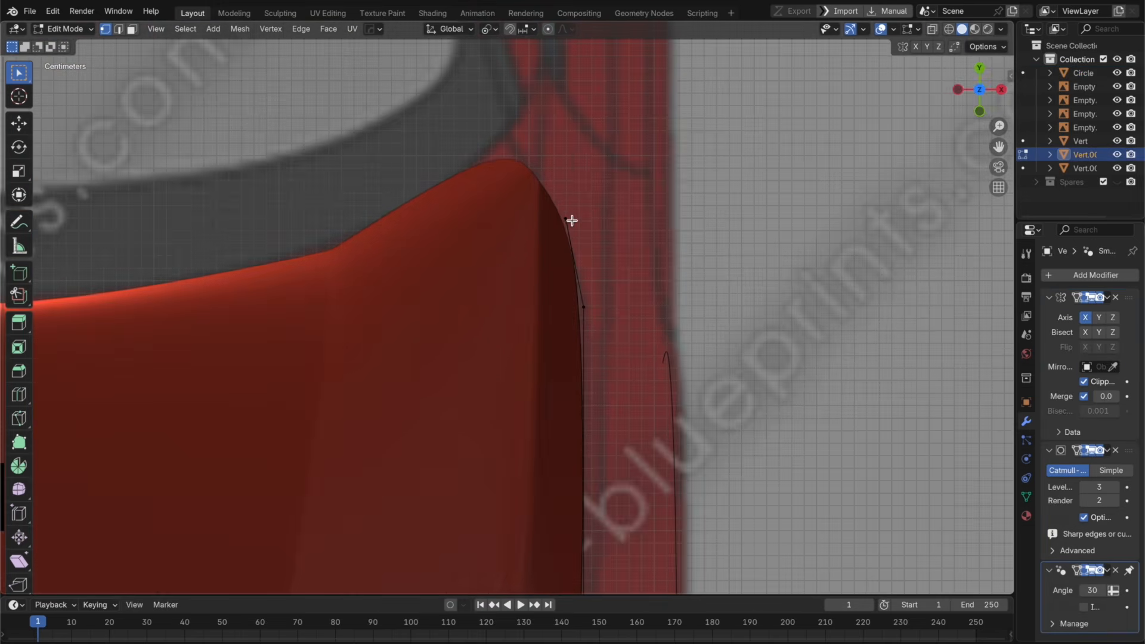
key("Tab")
left_click(559, 222, "shift")
key("Tab")
scroll(570, 217, "up", 3)
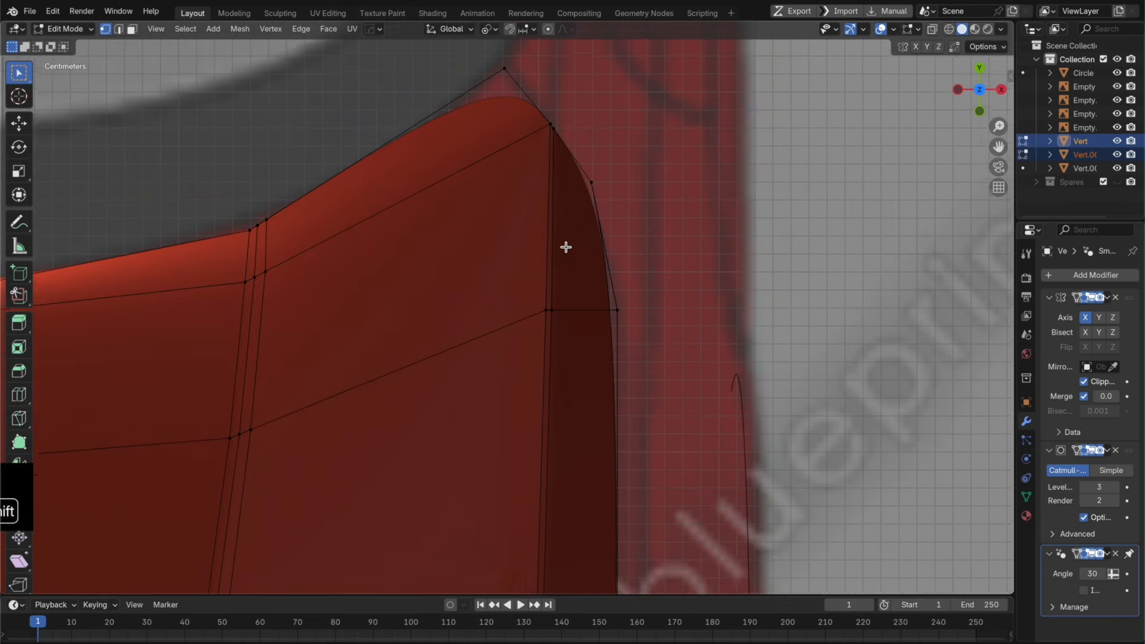
Step: Duplicate the edge vertices at the hood's rear outer corner in place and separate the copy into its own object
left_click_drag(555, 198, 469, 79)
left_click(589, 215, "shift")
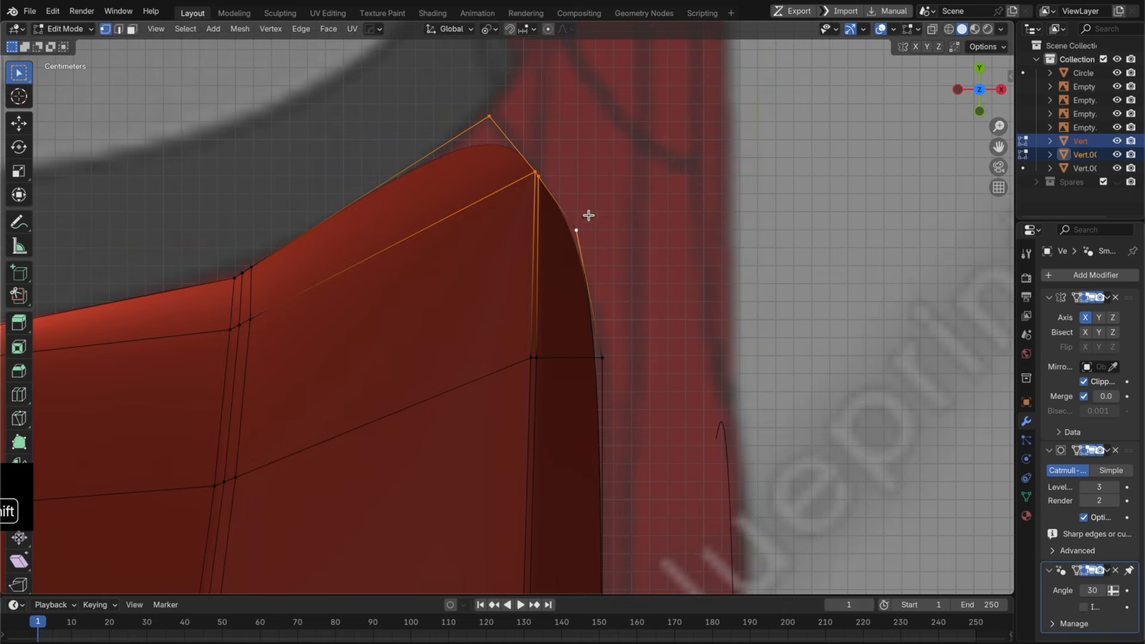
key("super+z")
key("super+z")
key("shift+d")
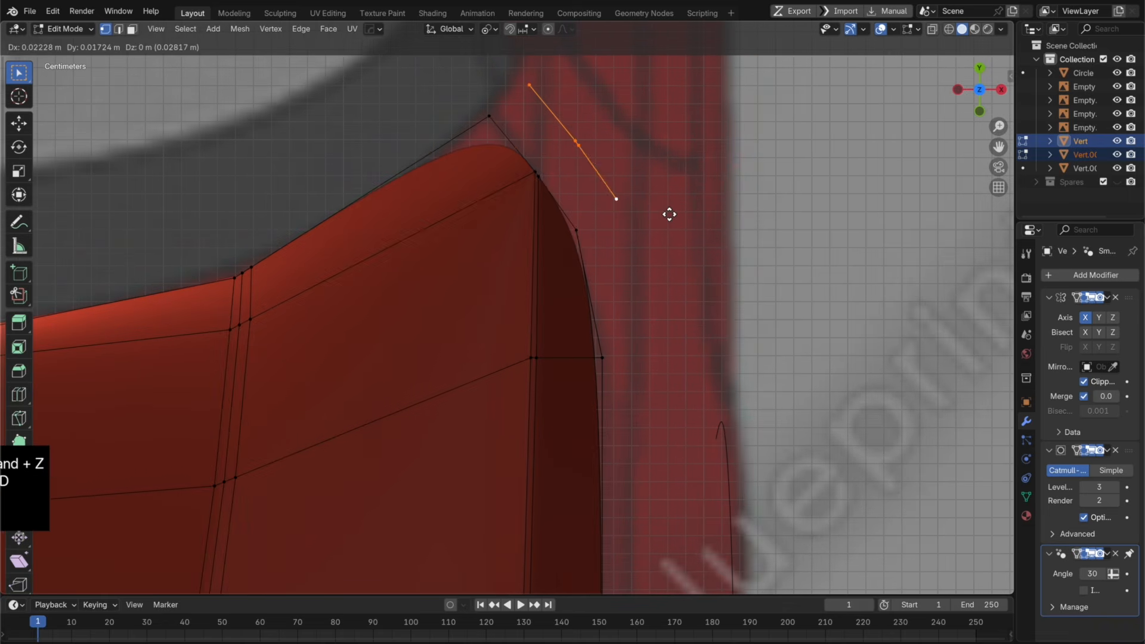
right_click(669, 215)
key("p")
left_click(668, 215)
key("Tab")
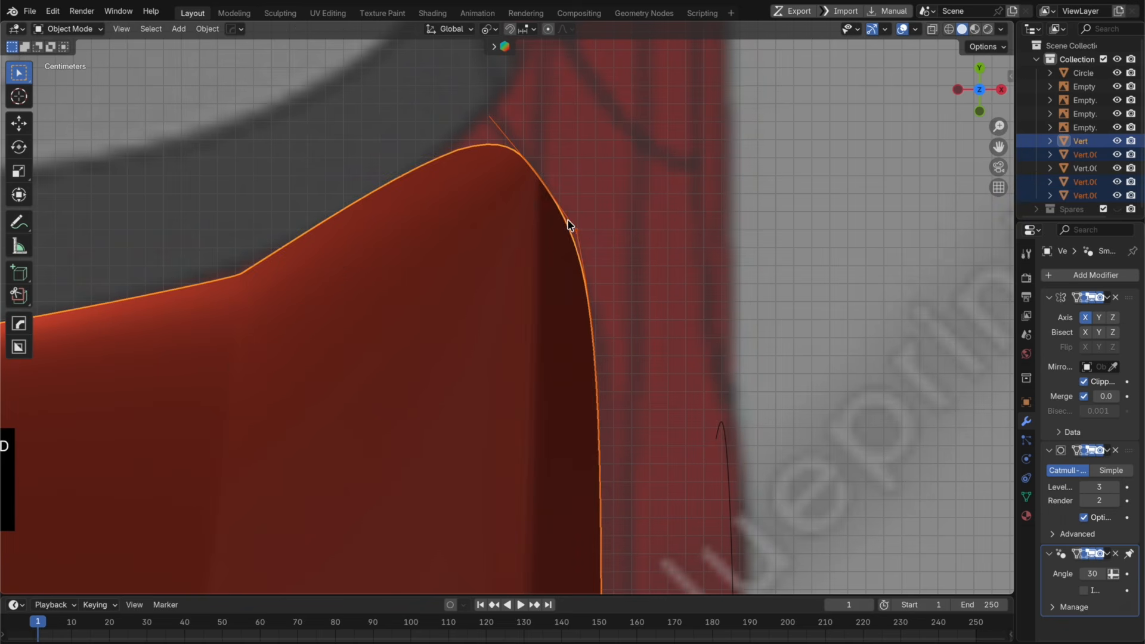
Step: Join the separated hood corner edge with the adjoining side edge into one object
left_click(570, 224)
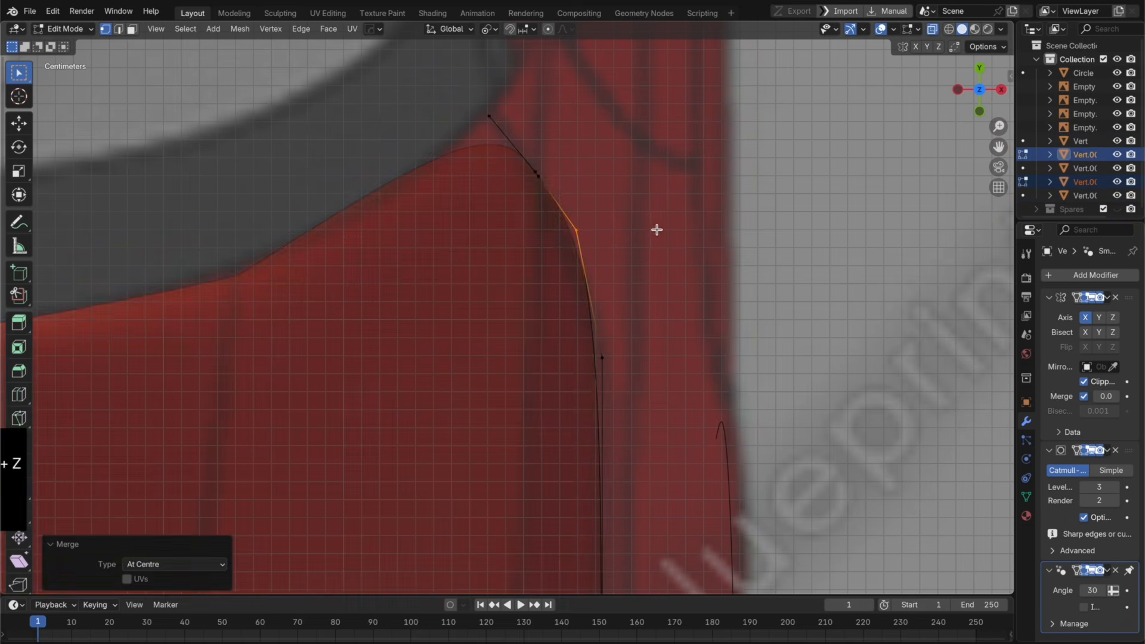
middle_click_drag(771, 298, 533, 325)
scroll(533, 325, "up", 3)
key("Tab")
key("ctrl+j")
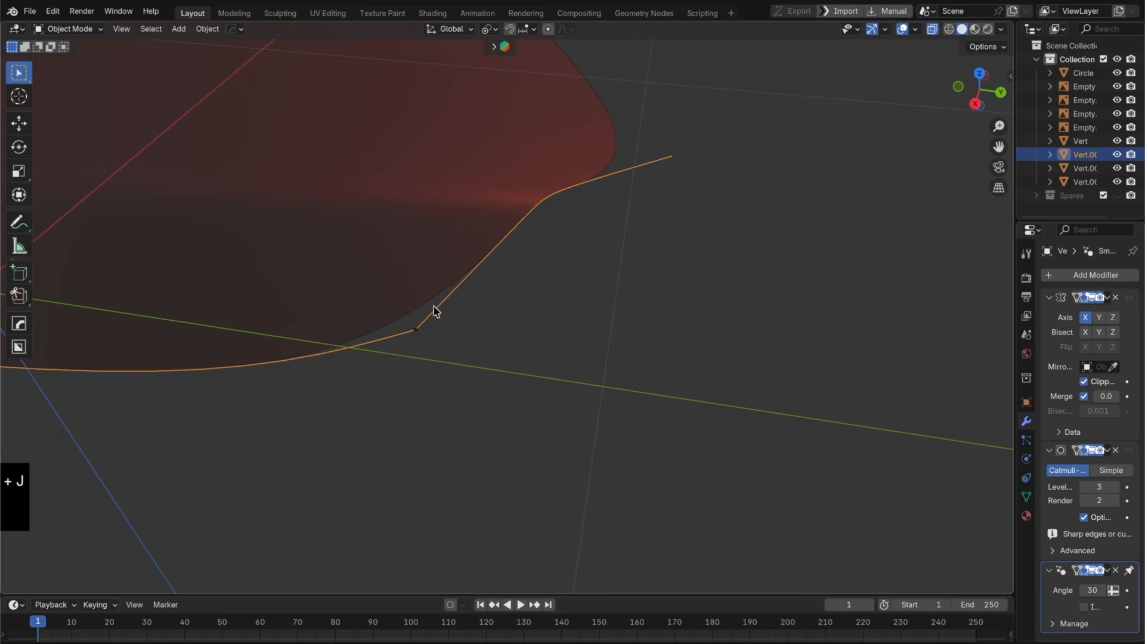
Step: Merge the overlapping vertices at centre where the corner edge meets the side edge
key("Tab")
left_click_drag(516, 402, 314, 265)
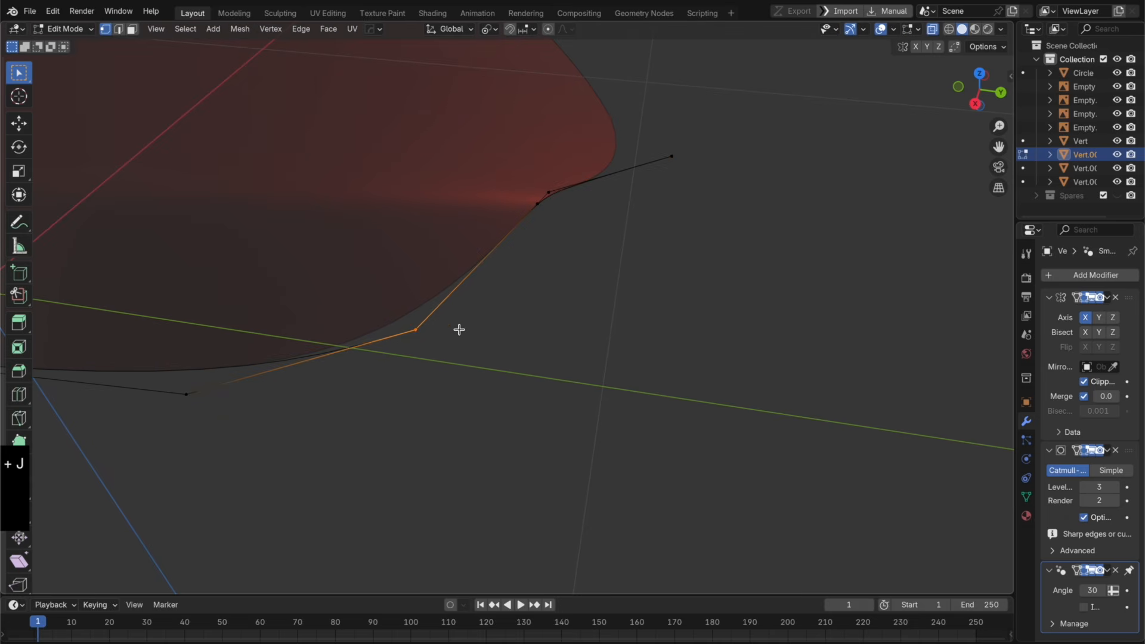
key("m")
left_click(462, 329)
key("ctrl+z")
key("ctrl+z")
key("m")
left_click(516, 349)
key("ctrl+z")
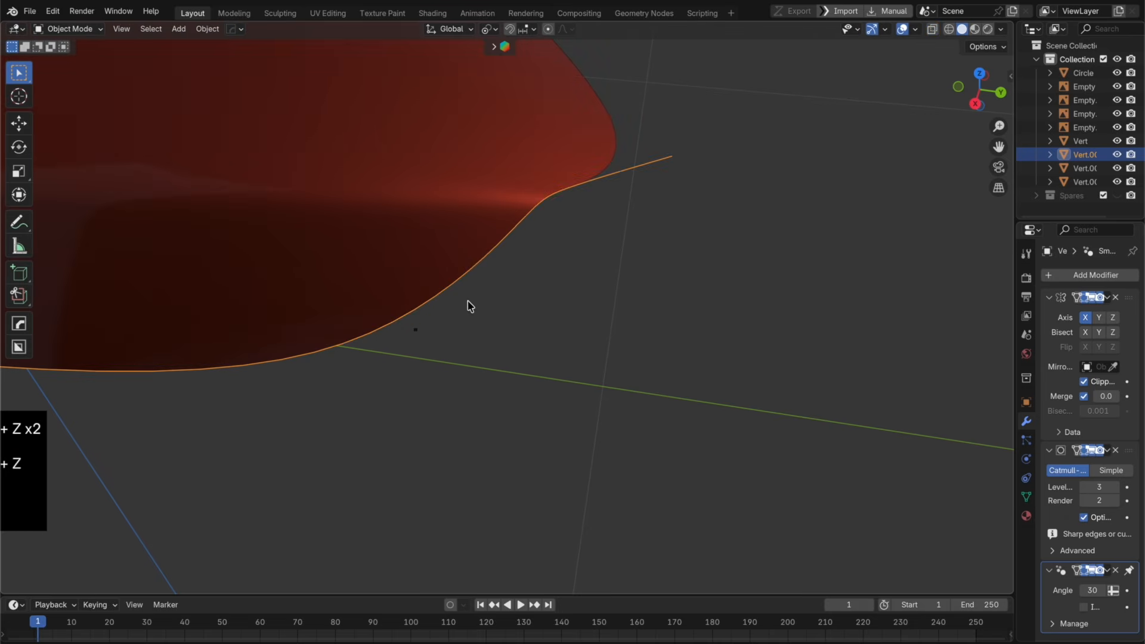
key("ctrl+z")
key("ctrl+shift+z")
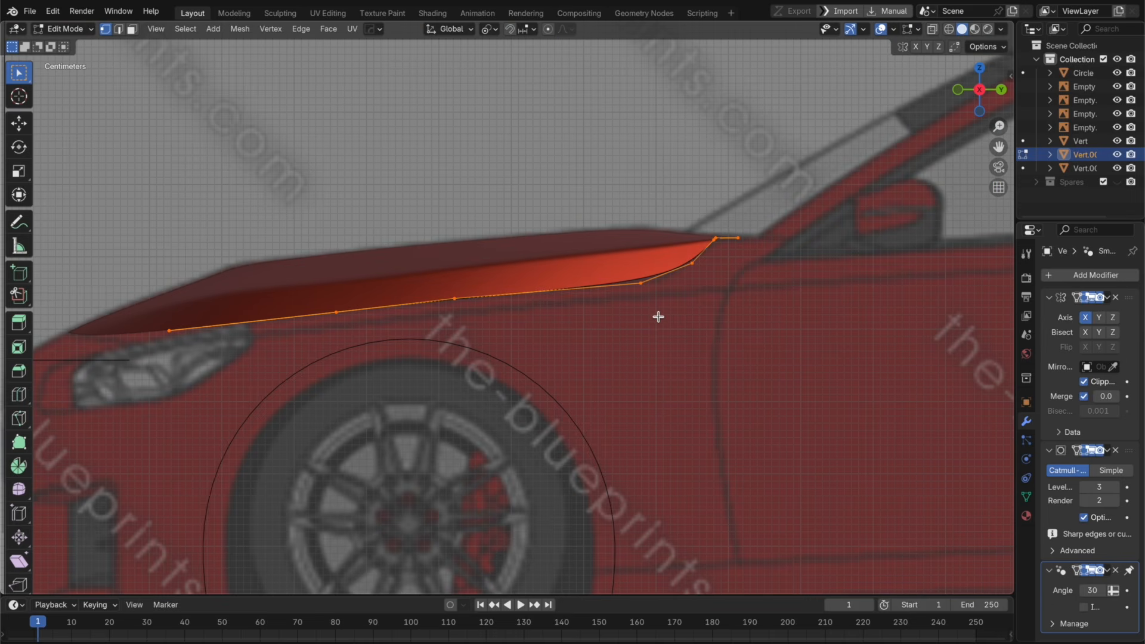
key("g")
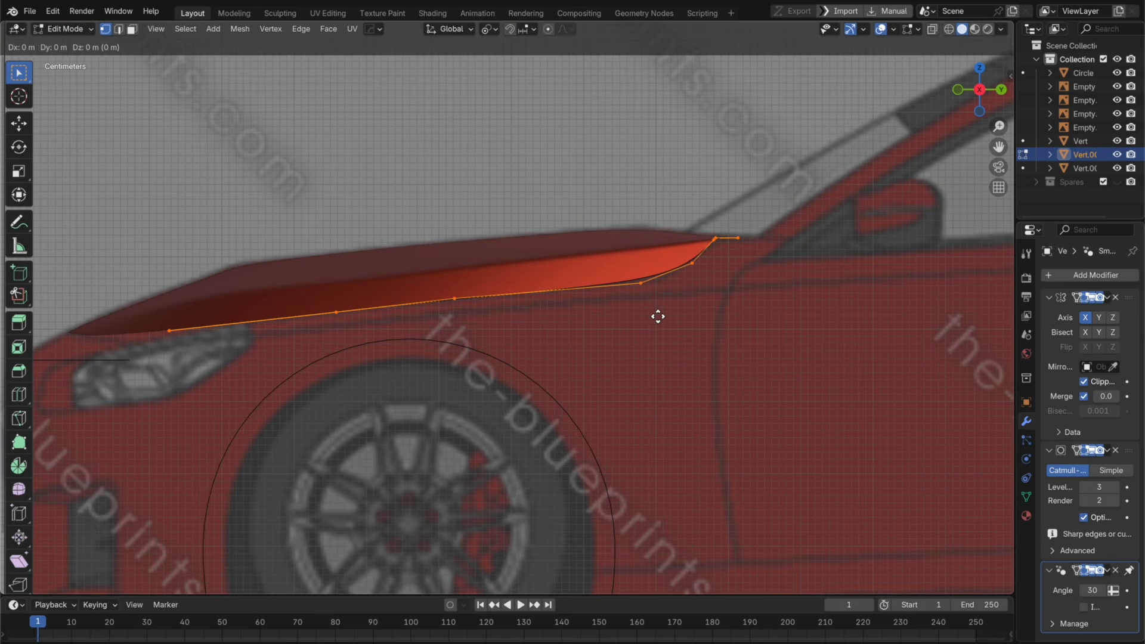
key("z")
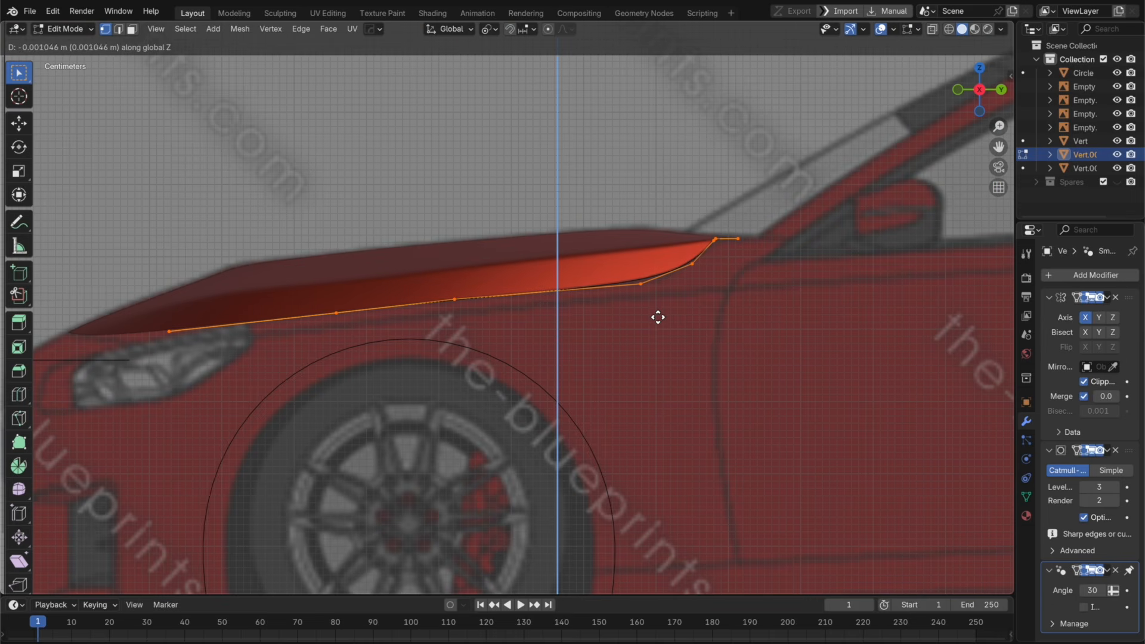
key("Escape")
key("Tab")
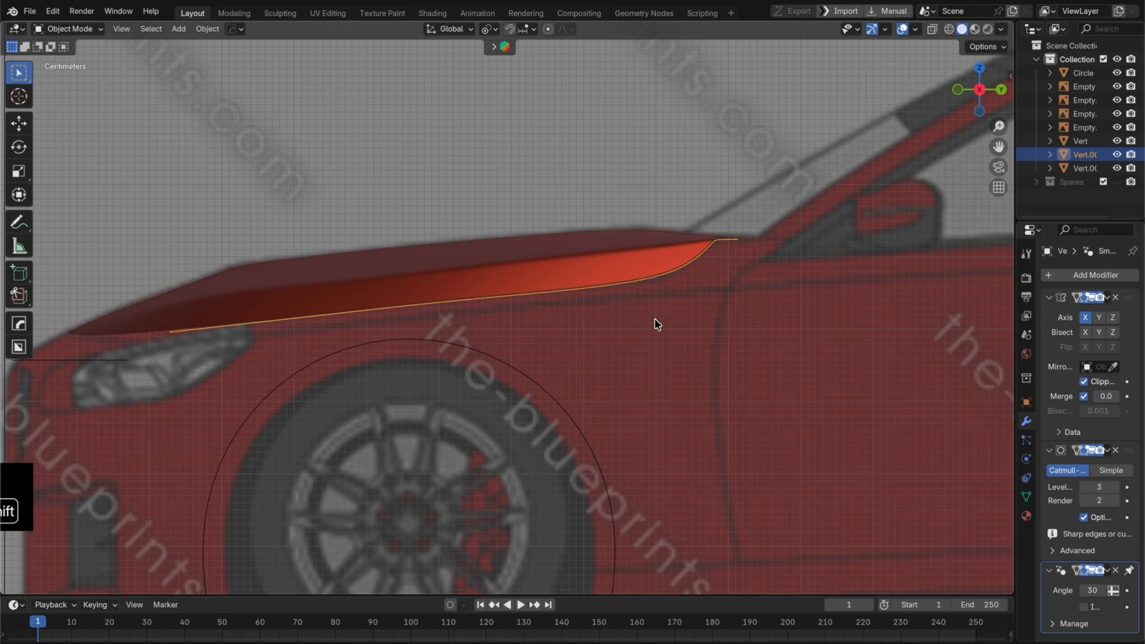
Step: Duplicate the four front vertices of the fender edge and lower the copy about 0.015 m along Z in the side view
middle_click_drag(657, 322, 664, 314, "shift")
key("Tab")
left_click(343, 305, "shift")
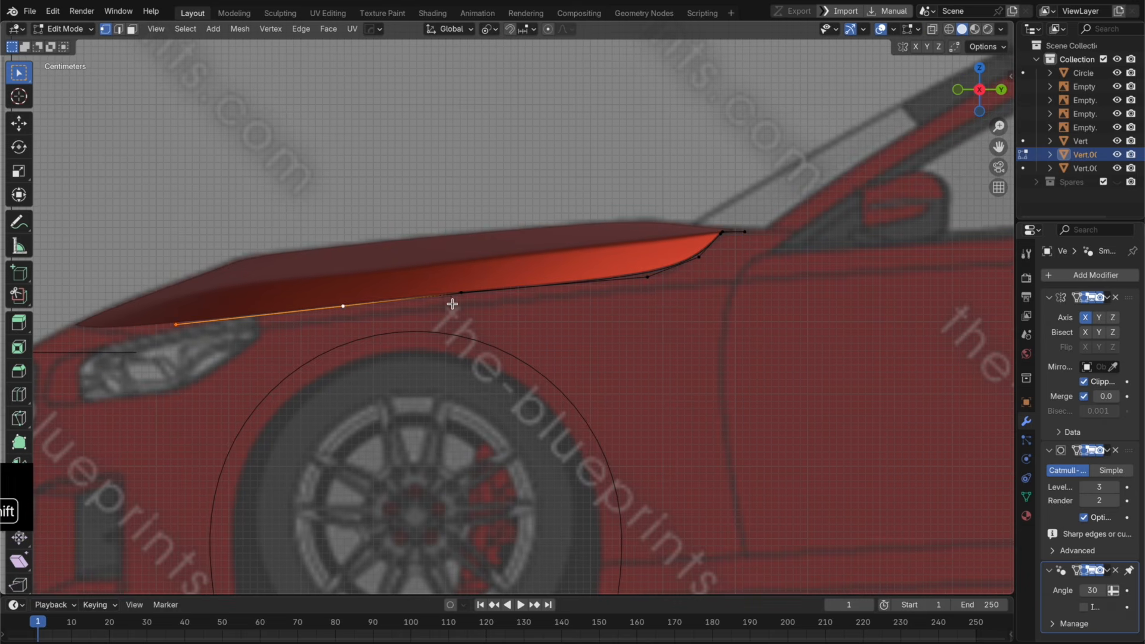
left_click(461, 292, "shift")
left_click(647, 278, "shift")
key("g")
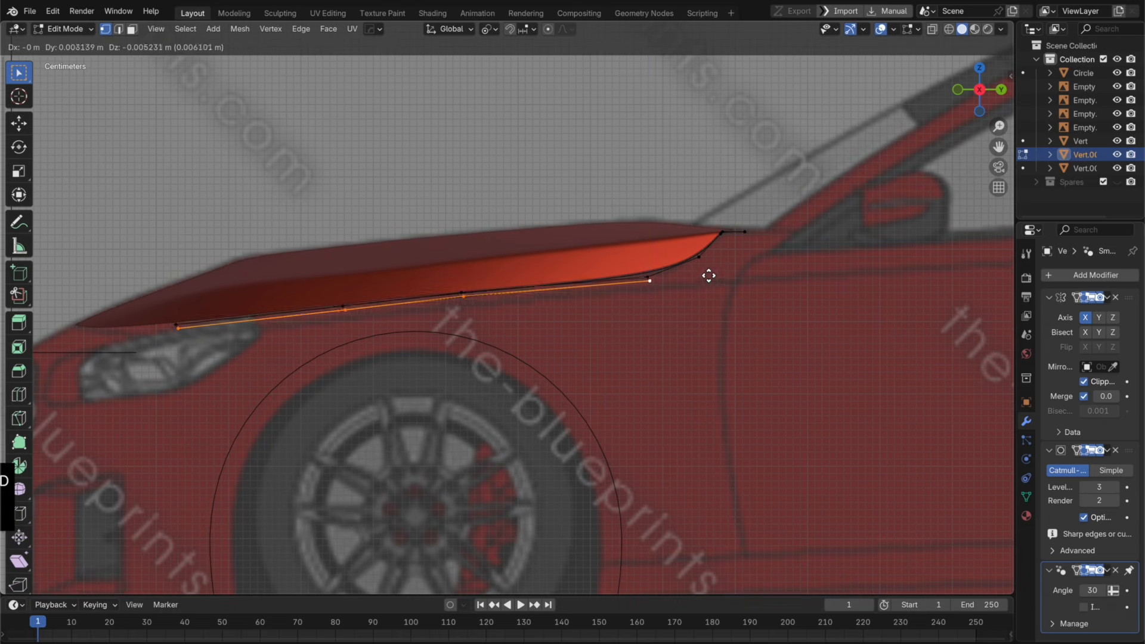
key("z")
left_click(699, 280)
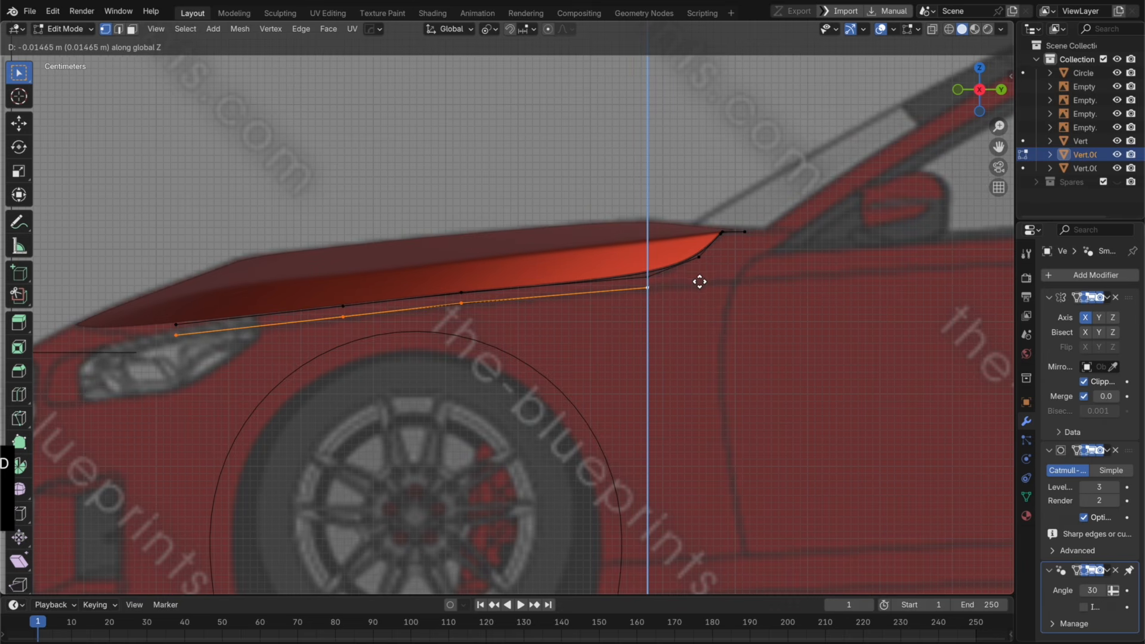
Step: Extrude the duplicated line's rear vertex about 0.117 m along Y and 0.009 m along Z to the door gap
left_click(646, 290)
key("e")
left_click(753, 302)
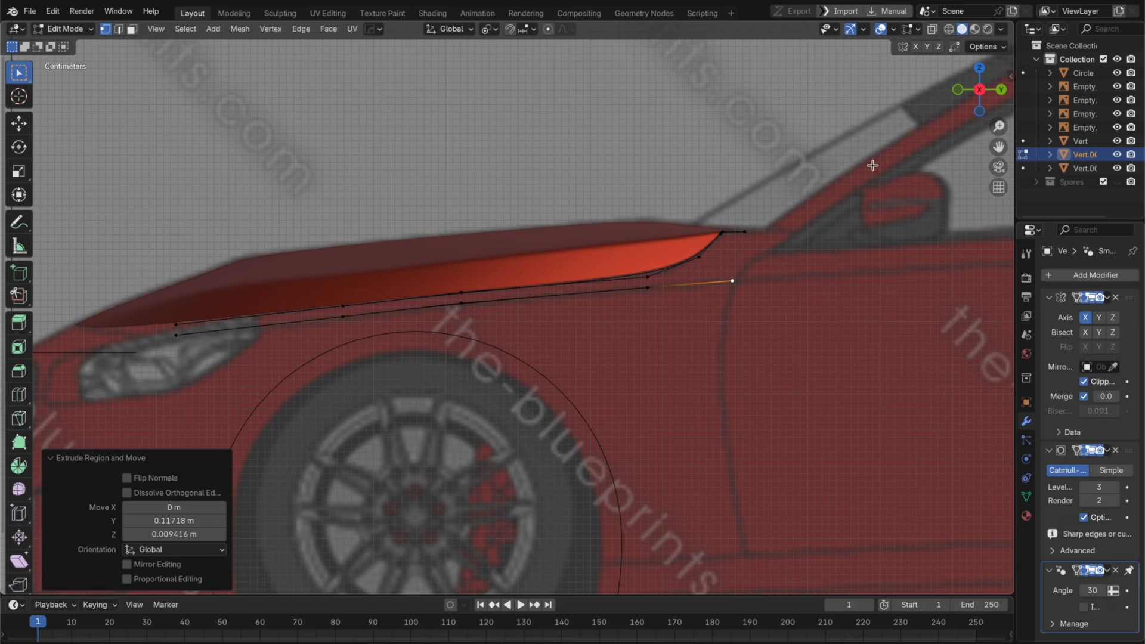
Step: Move the whole duplicated line outward along X in the top view and rotate it around Z to follow the fender crease
left_click(979, 68)
left_click(763, 334, "alt")
middle_click_drag(770, 337, 631, 215, "shift")
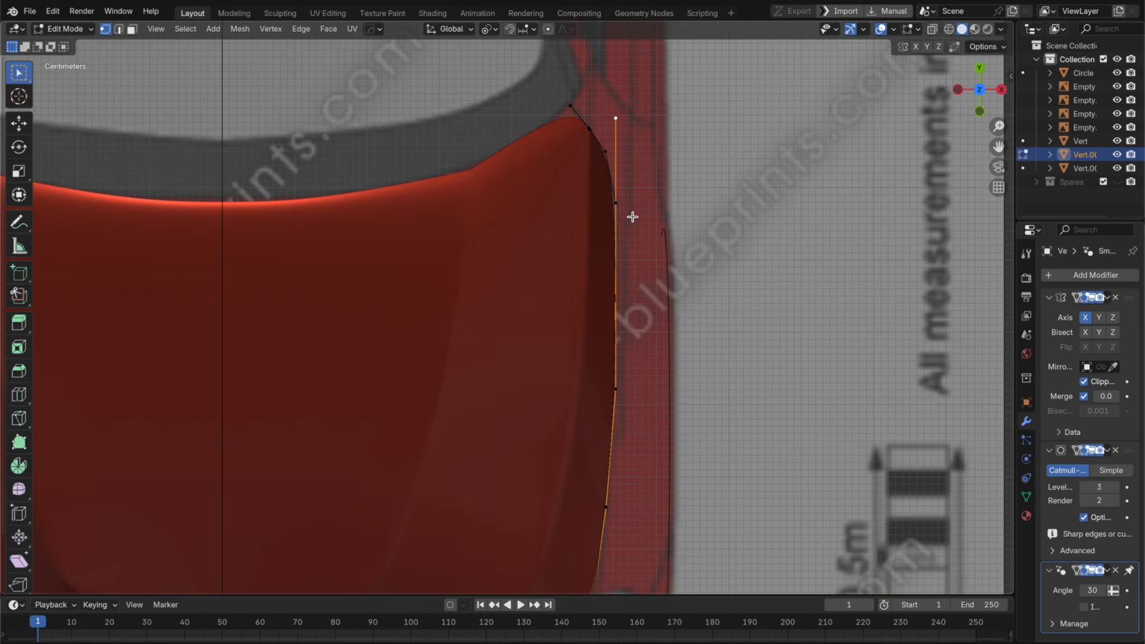
key("g")
key("x")
left_click(647, 211)
middle_click_drag(670, 262, 596, 201, "shift")
key("r")
key("z")
left_click(726, 250)
Step: Slide the crease line's front vertex about halfway back, and straighten the line in Z with a 5.24° rotation around X
scroll(672, 244, "down", 5)
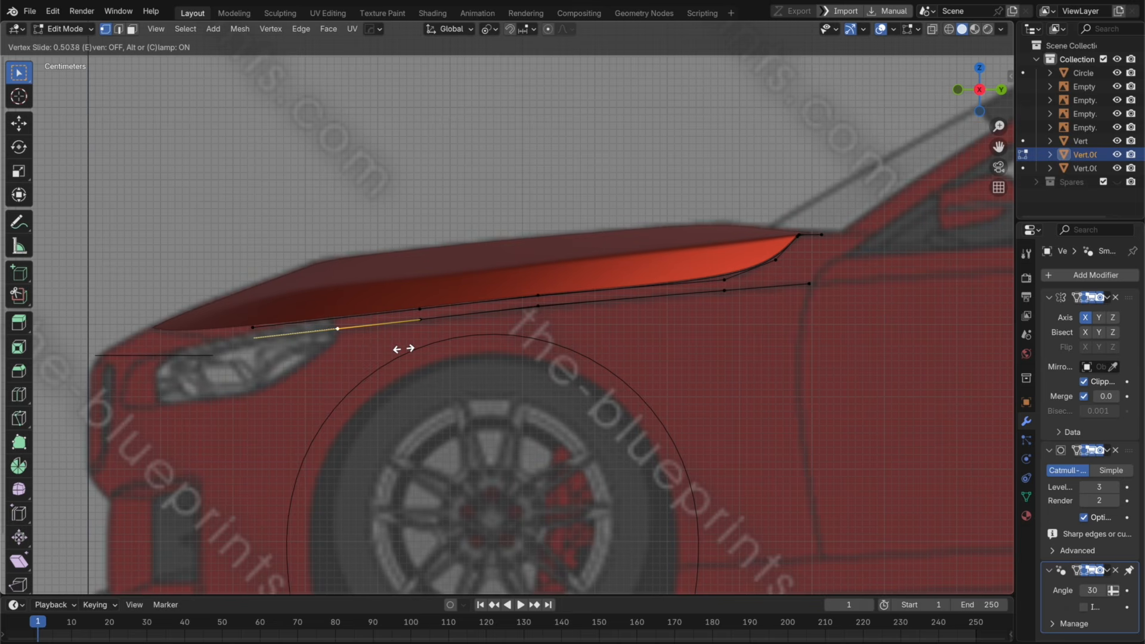
left_click(403, 349)
left_click(435, 316, "alt+shift")
key("s")
key("z")
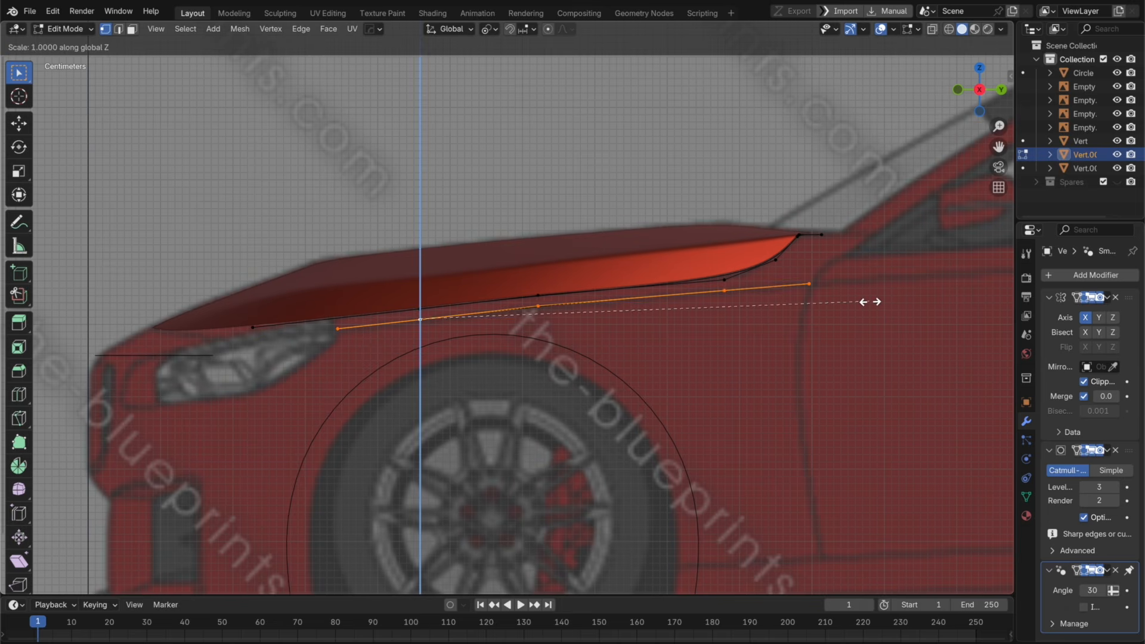
key("0")
key("Return")
key("r")
key("x")
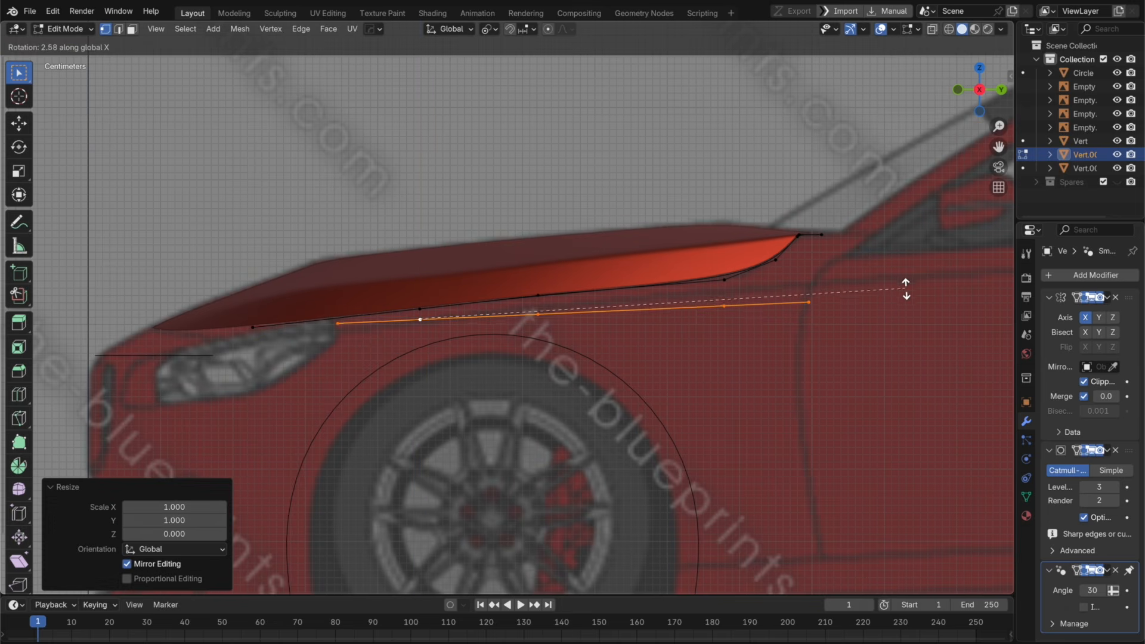
left_click(905, 265)
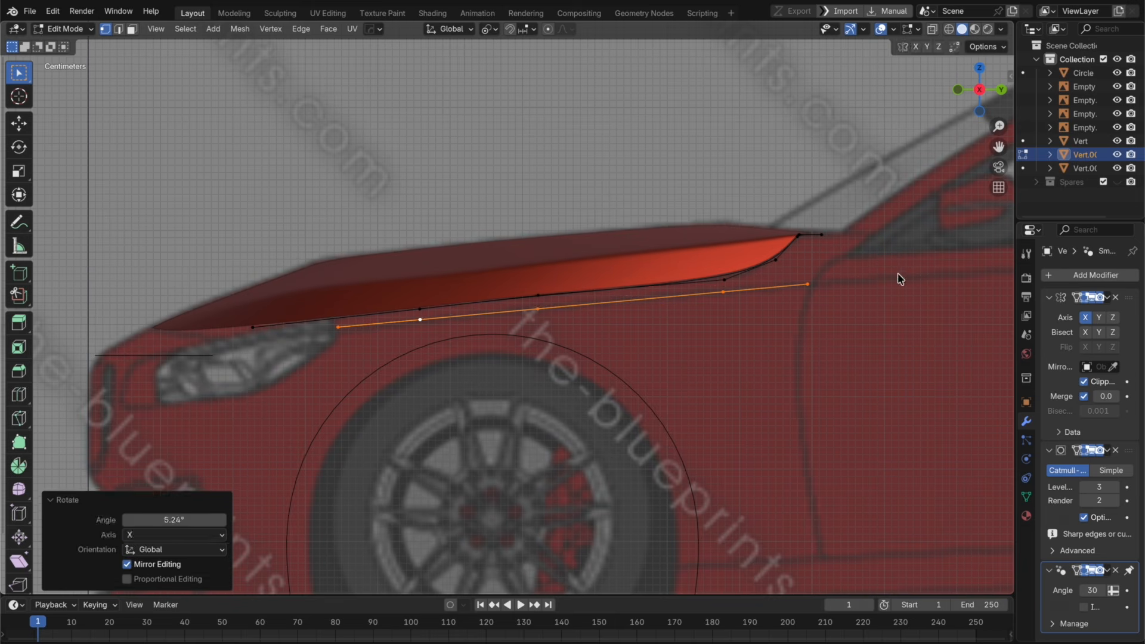
key("Tab")
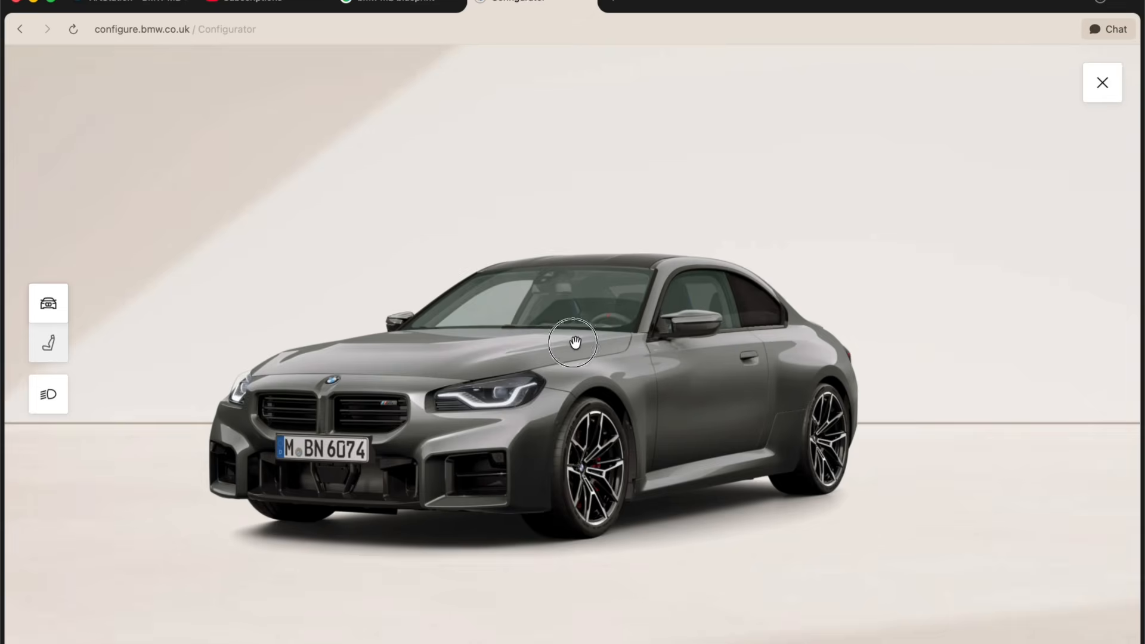
Step: Examine the hood and front fender on the car in the browser's BMW configurator and compare them with the side blueprint
left_click_drag(572, 337, 449, 341)
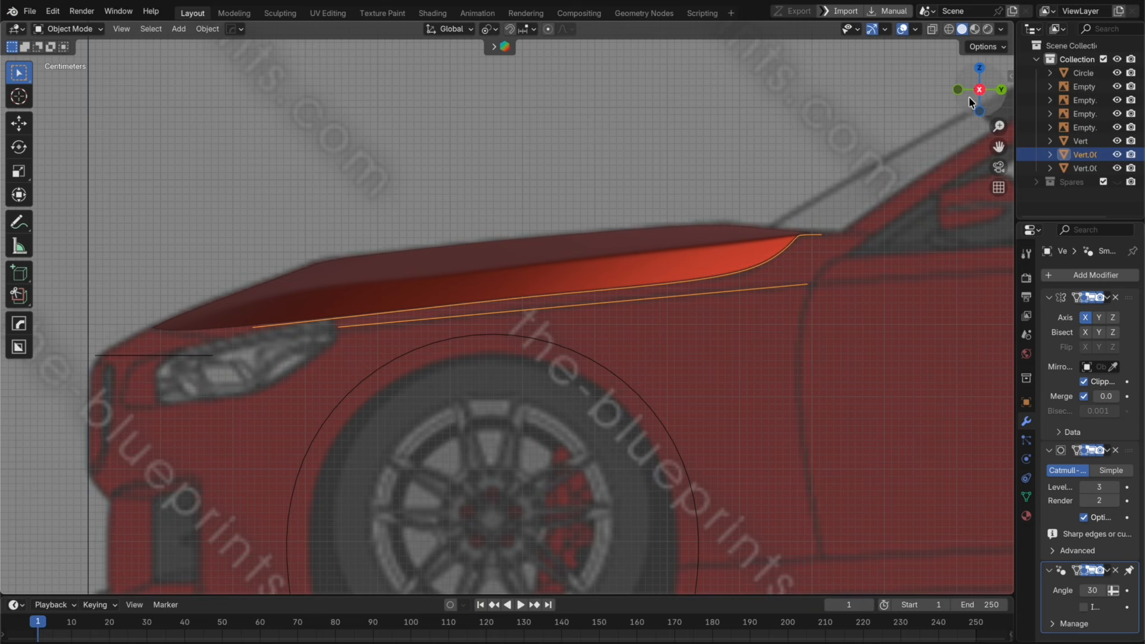
scroll(685, 316, "down", 6)
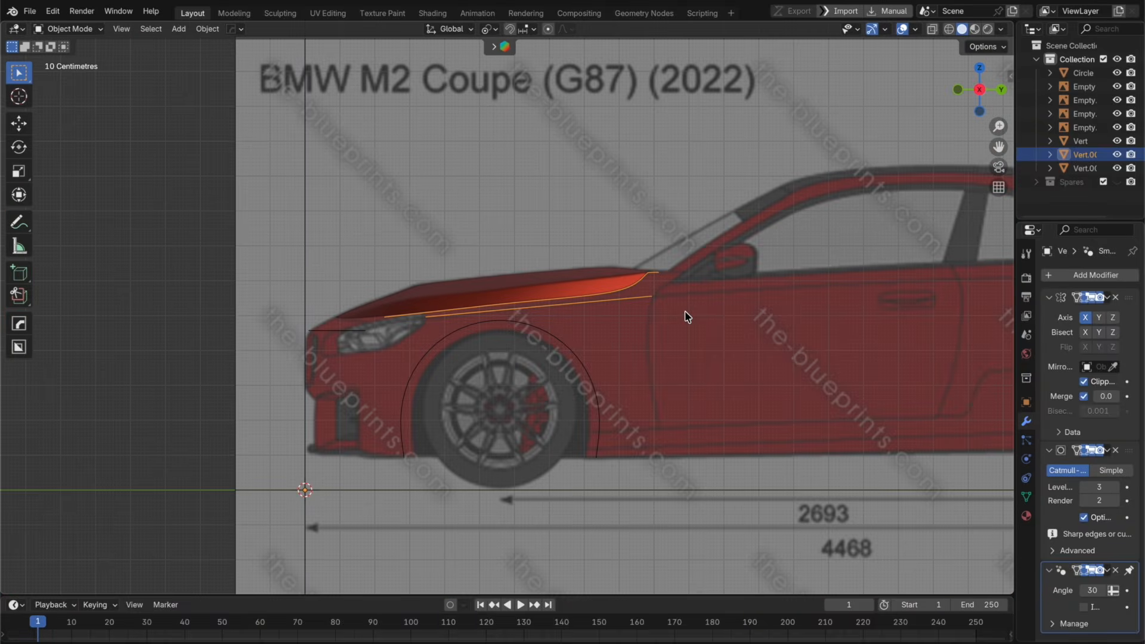
scroll(484, 312, "down", 5)
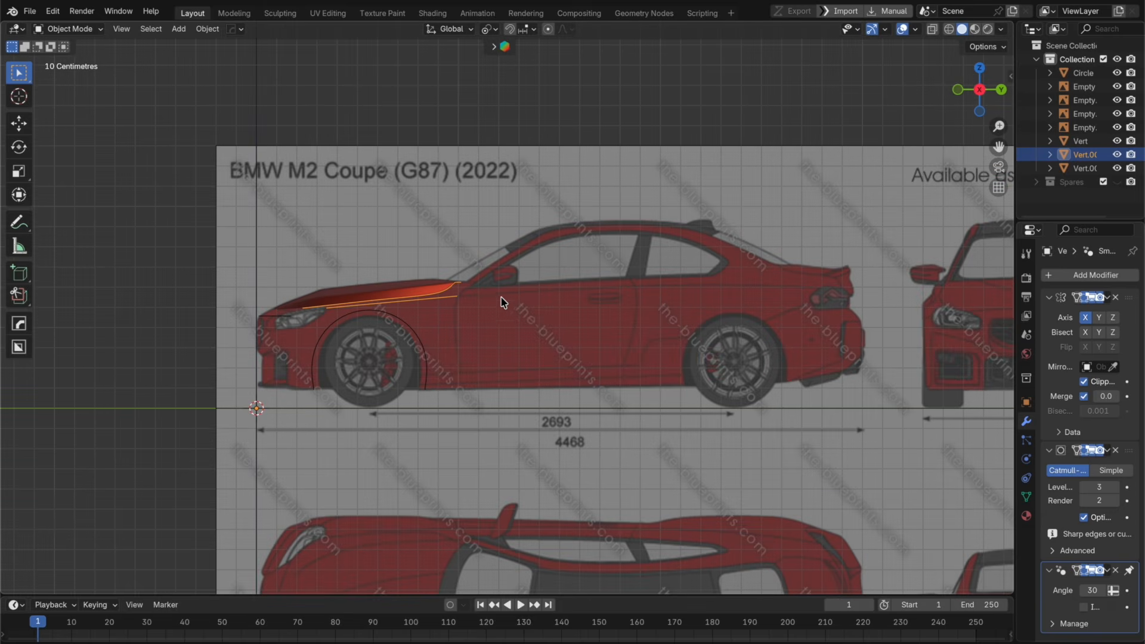
scroll(501, 298, "up", 6)
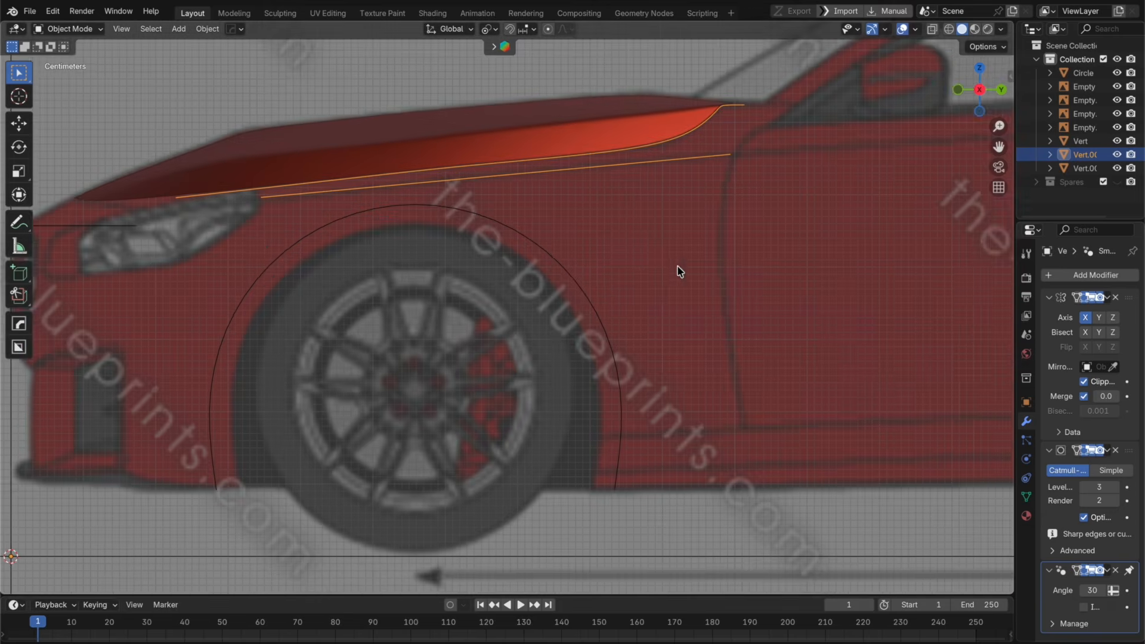
middle_click_drag(621, 256, 654, 296, "shift")
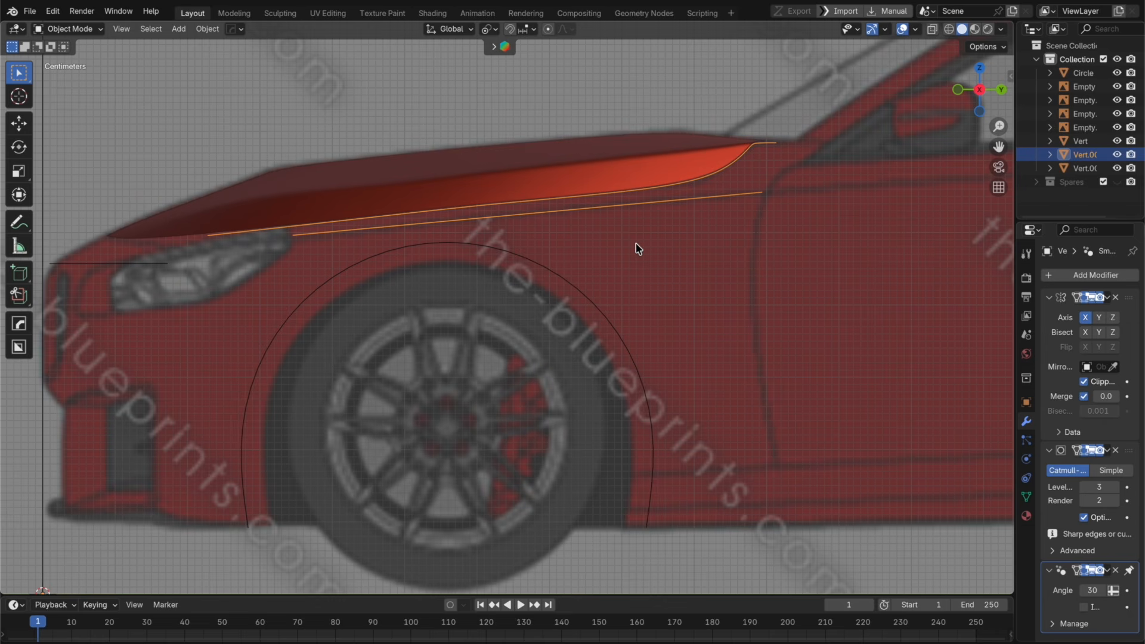
middle_click_drag(788, 178, 556, 265, "shift")
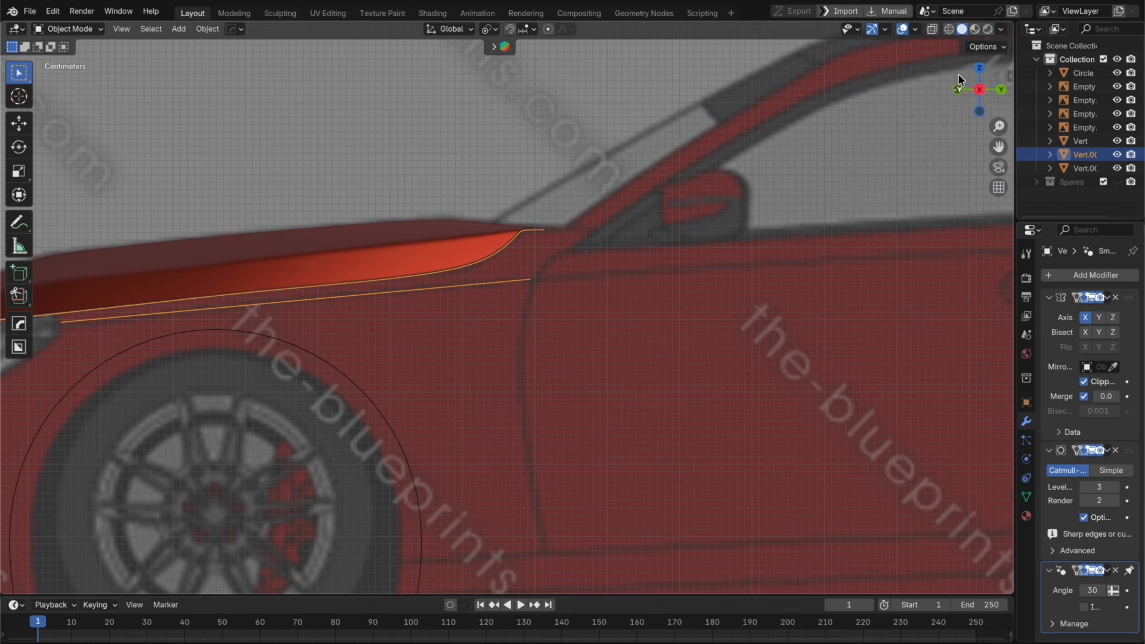
Step: Extrude the vertex pair at the hood's rear outer corner about 0.081 m rearward along Y in the top view
left_click(983, 67)
middle_click_drag(825, 160, 774, 434, "shift")
scroll(656, 332, "up", 4)
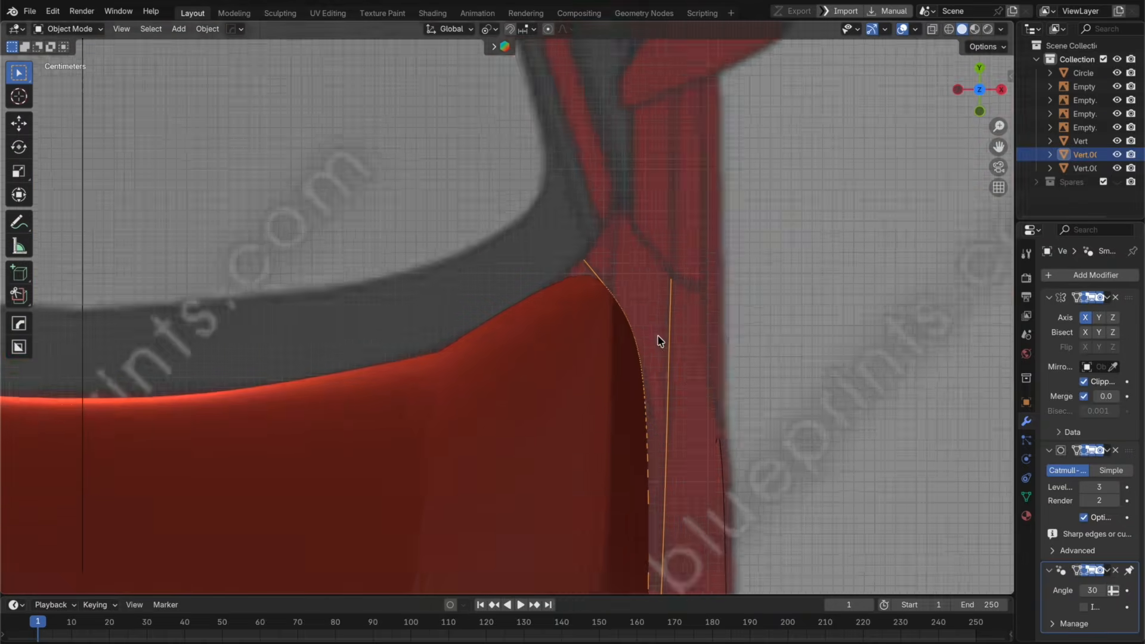
middle_click_drag(671, 290, 590, 364, "shift")
key("Tab")
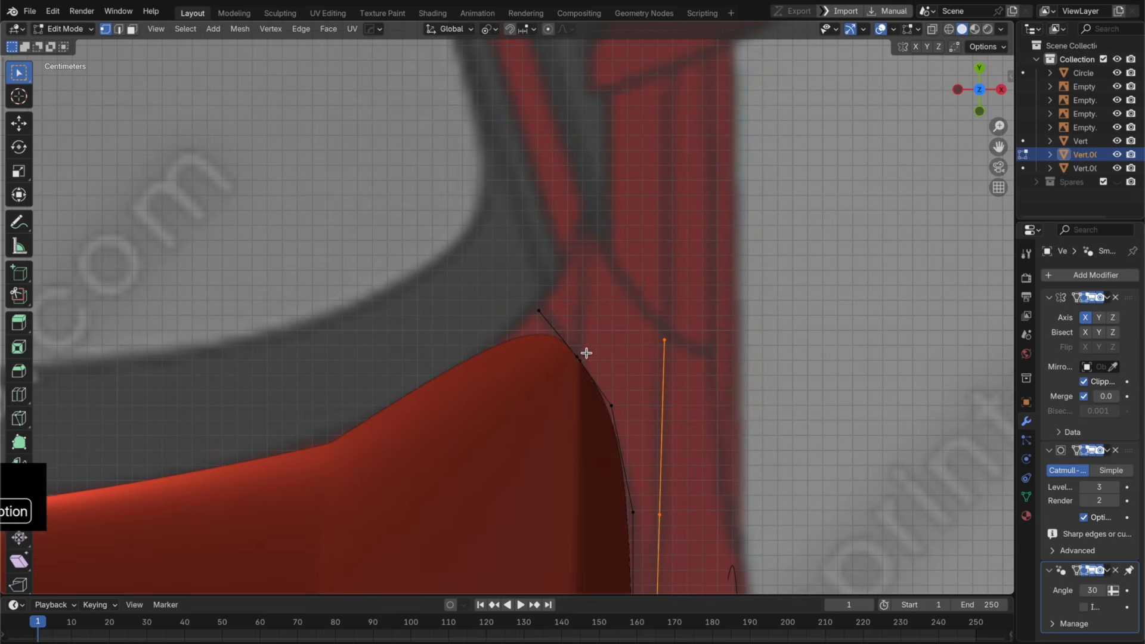
key("alt+z")
key("g")
key("y")
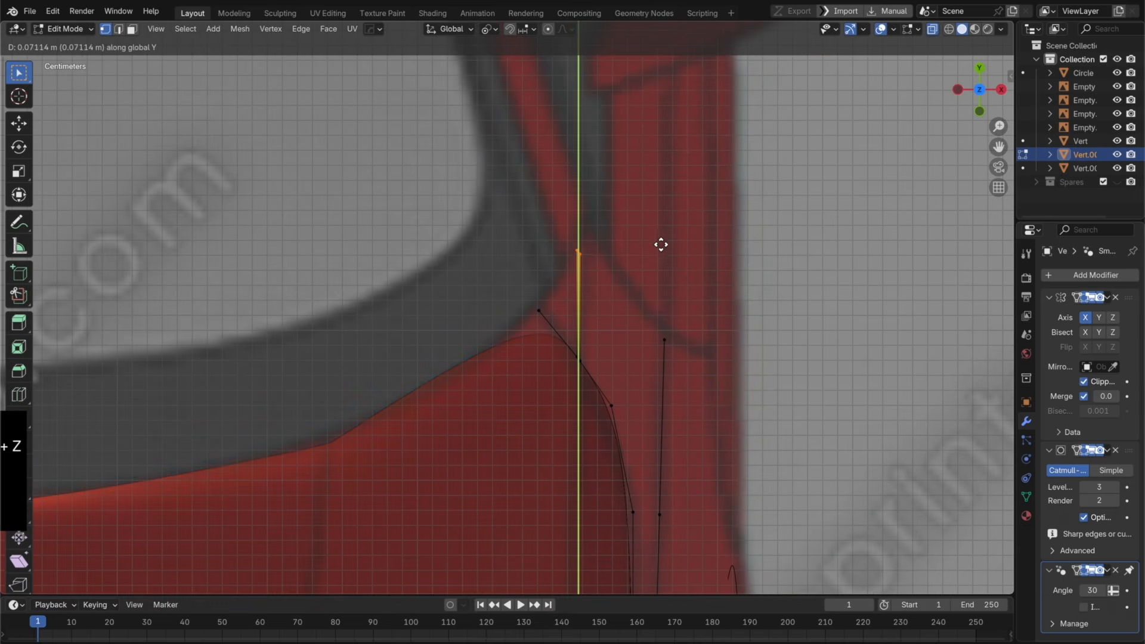
left_click(674, 230)
Step: Shift the extruded vertex pair about 0.006 m along X and align both vertices by scaling them to 0 in Y
key("g")
key("x")
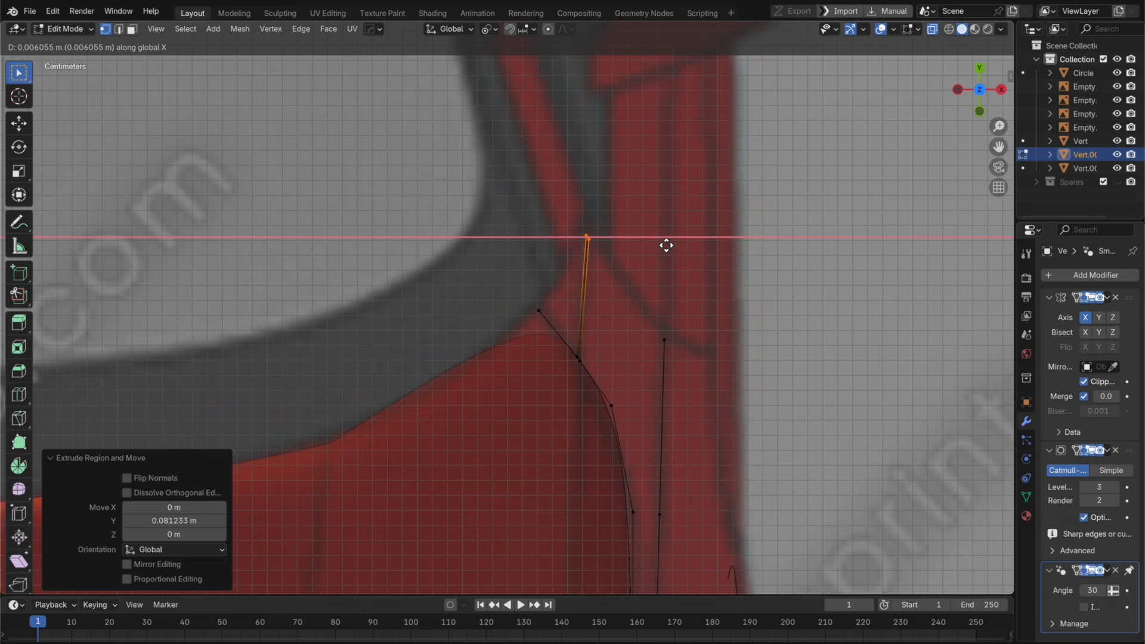
left_click(664, 245)
key("s")
key("y")
key("0")
key("Return")
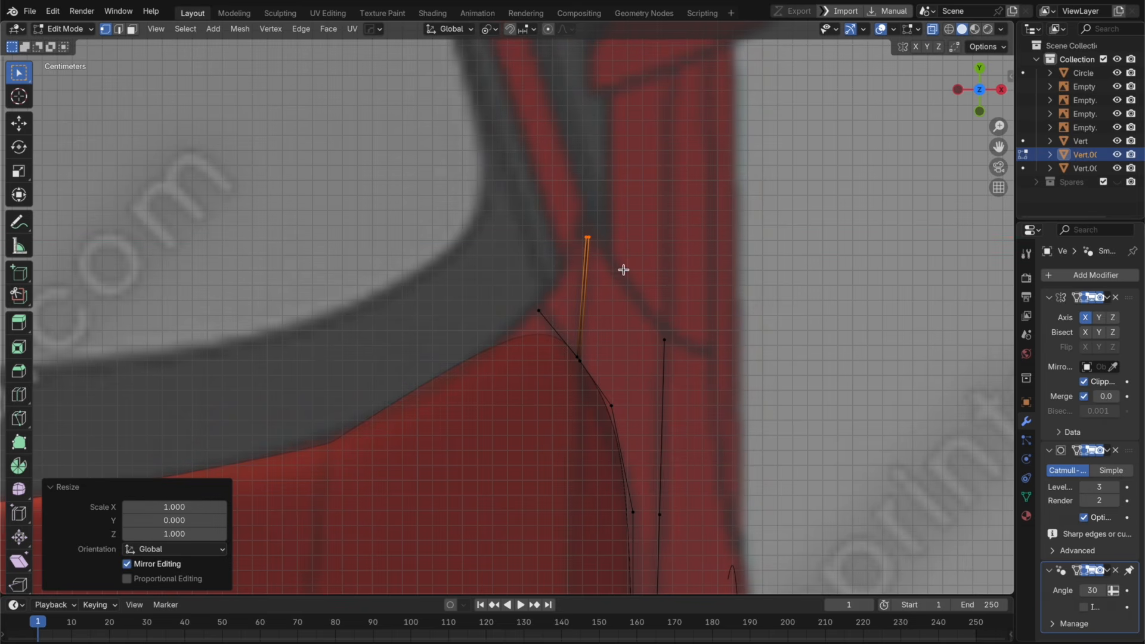
left_click(578, 247)
key("super+z")
key("super+z")
key("super+z")
key("super+z")
Step: Move the extruded end vertex pair about 0.010 m further along Y to the windscreen pillar in the side view
middle_click_drag(649, 355, 588, 347, "shift")
middle_click_drag(690, 353, 574, 301)
left_click(964, 112)
left_click(748, 333)
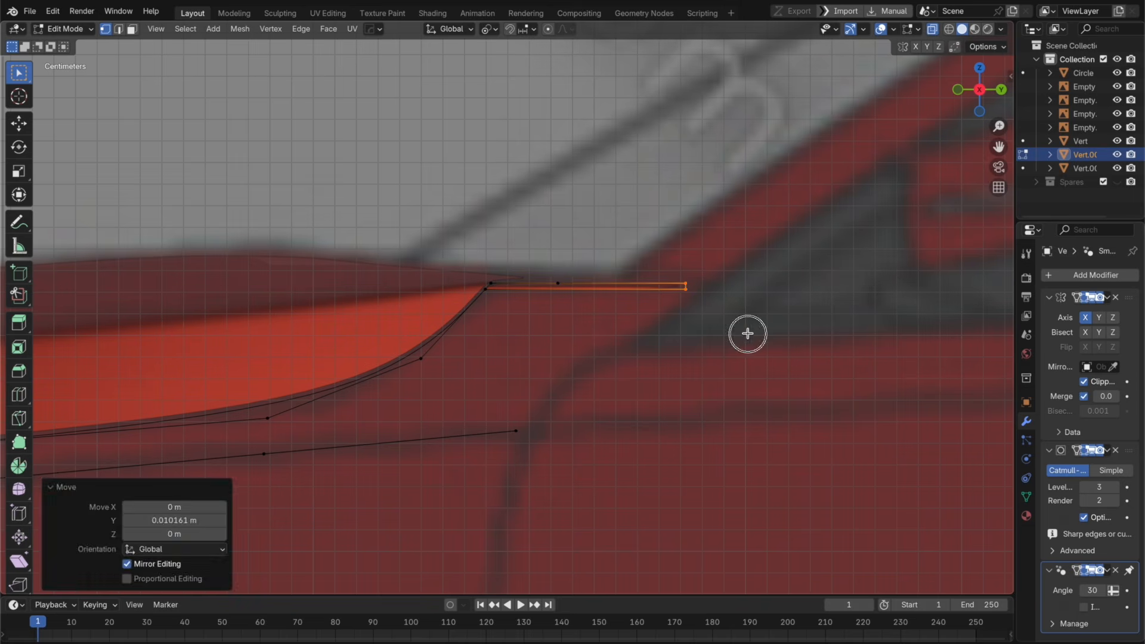
Step: Extrude the lower end vertex three times in the side view, tracing the fender's rear edge down toward the lower fender line
left_click(697, 305)
key("e")
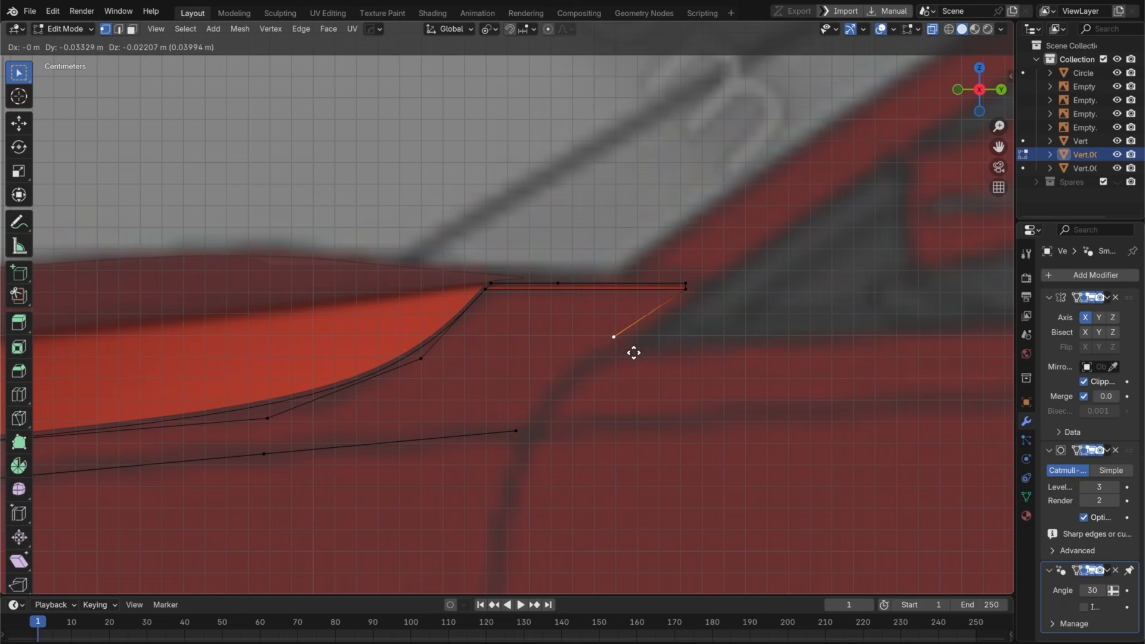
left_click(631, 355)
key("e")
left_click(649, 340)
key("e")
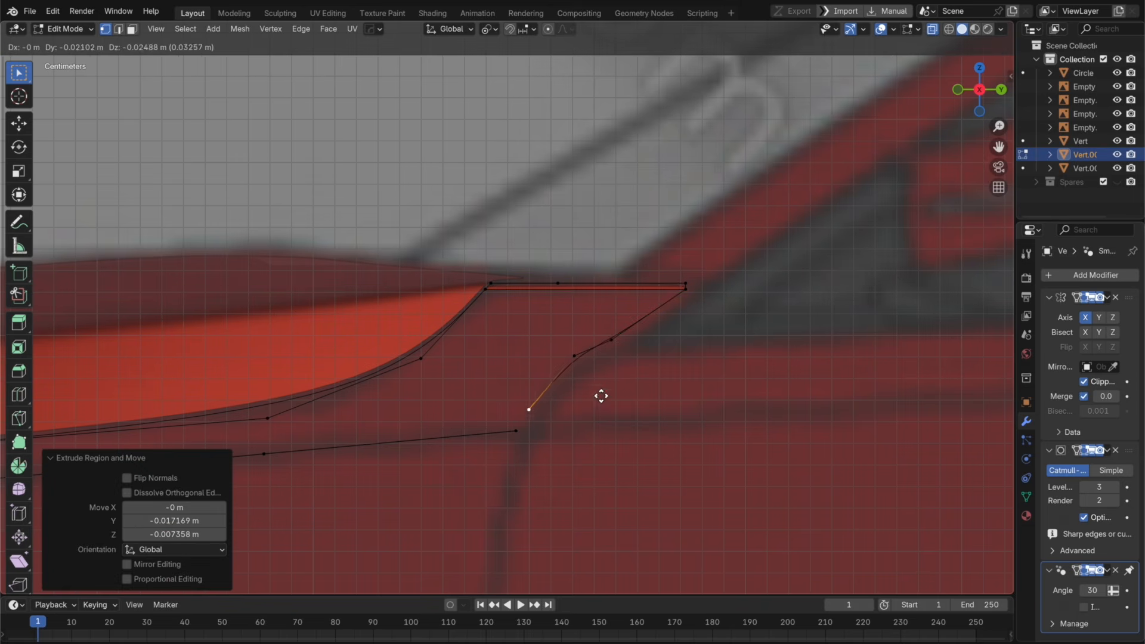
left_click(593, 409)
Step: Shift the three newly extruded vertices about 0.018 m outward along X in the top view
key("KP_7")
key("g")
key("x")
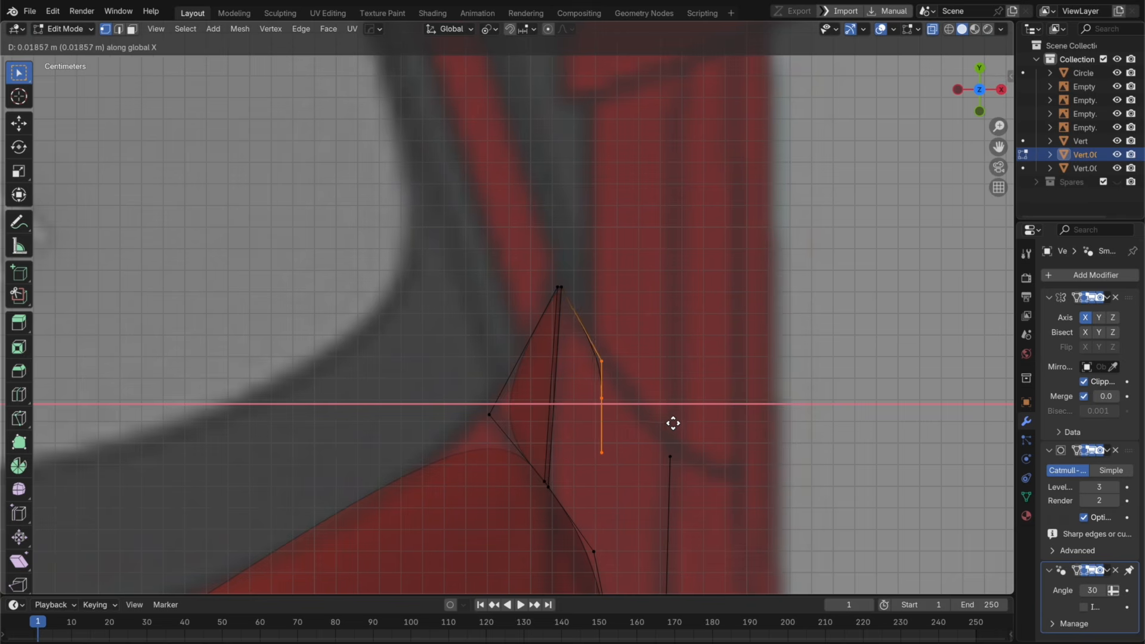
left_click(670, 424)
Step: Move the lower two extruded vertices further outward along X and merge the lowest with the fender line's end using At Last
left_click_drag(587, 392, 588, 393)
key("g")
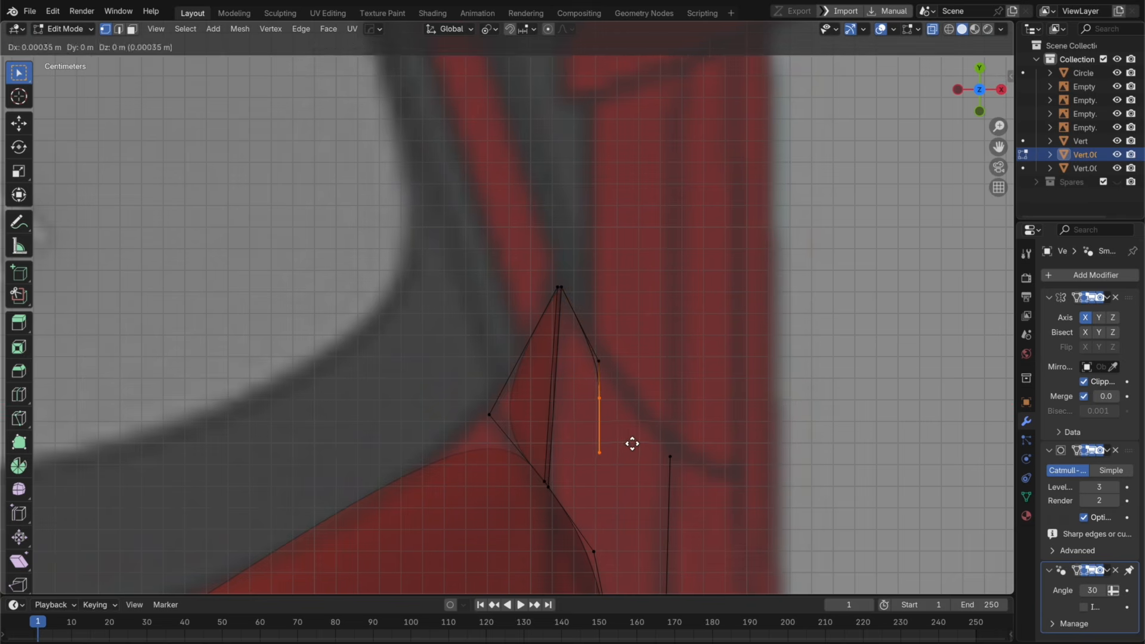
key("x")
left_click(656, 442)
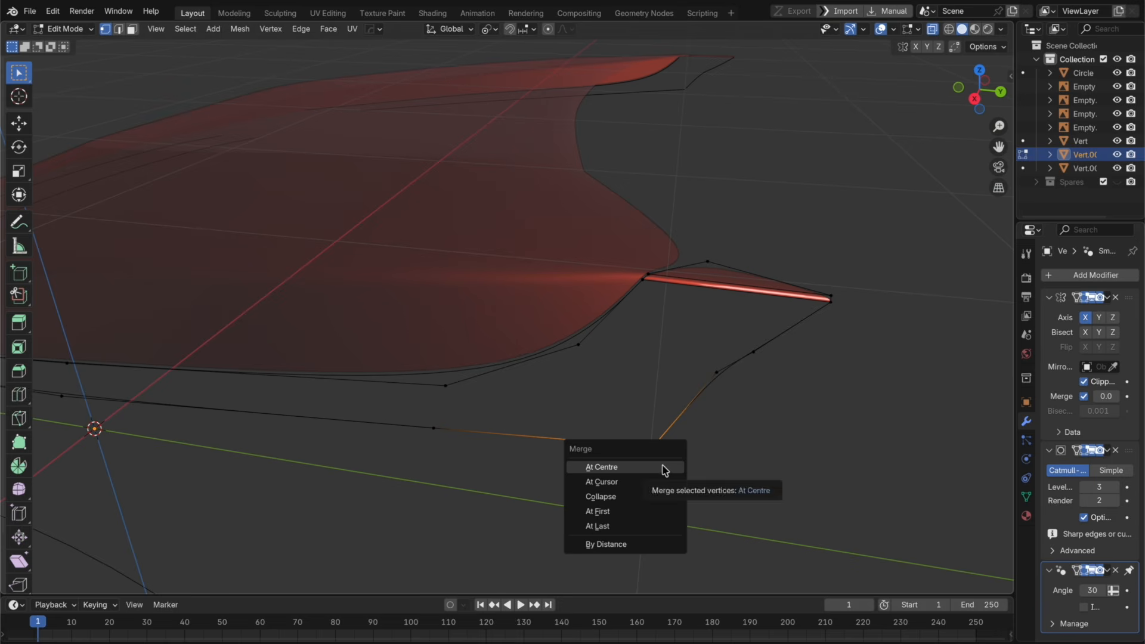
left_click(602, 526)
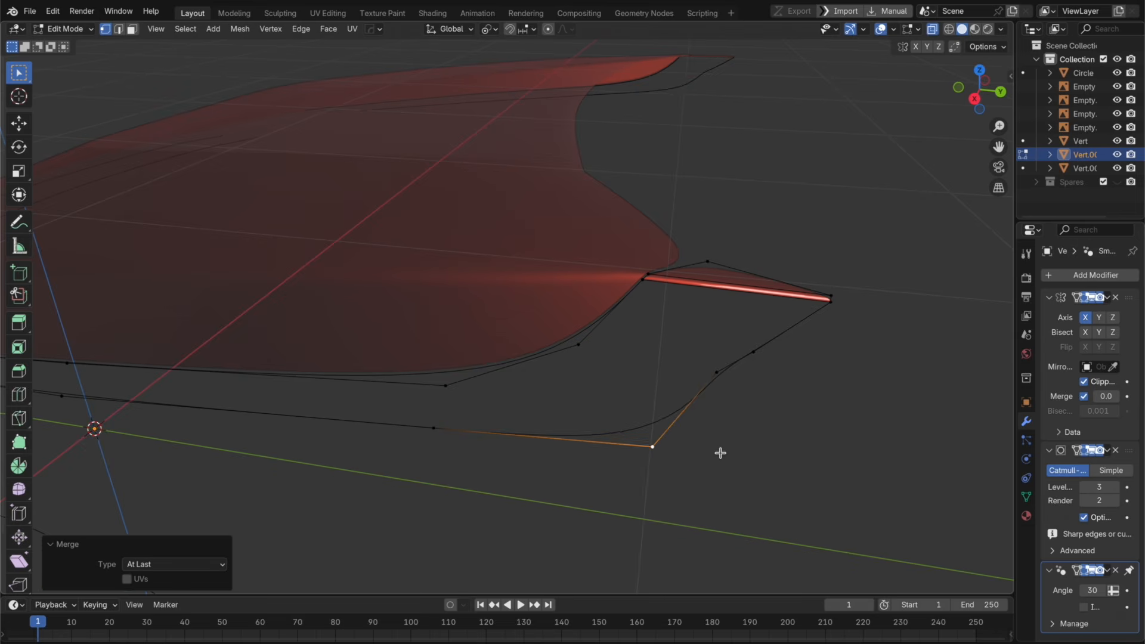
Step: Try to fill the rear fender faces between the hood-side edge and the traced rear edge
middle_click_drag(720, 453, 739, 427)
left_click_drag(755, 503, 353, 354)
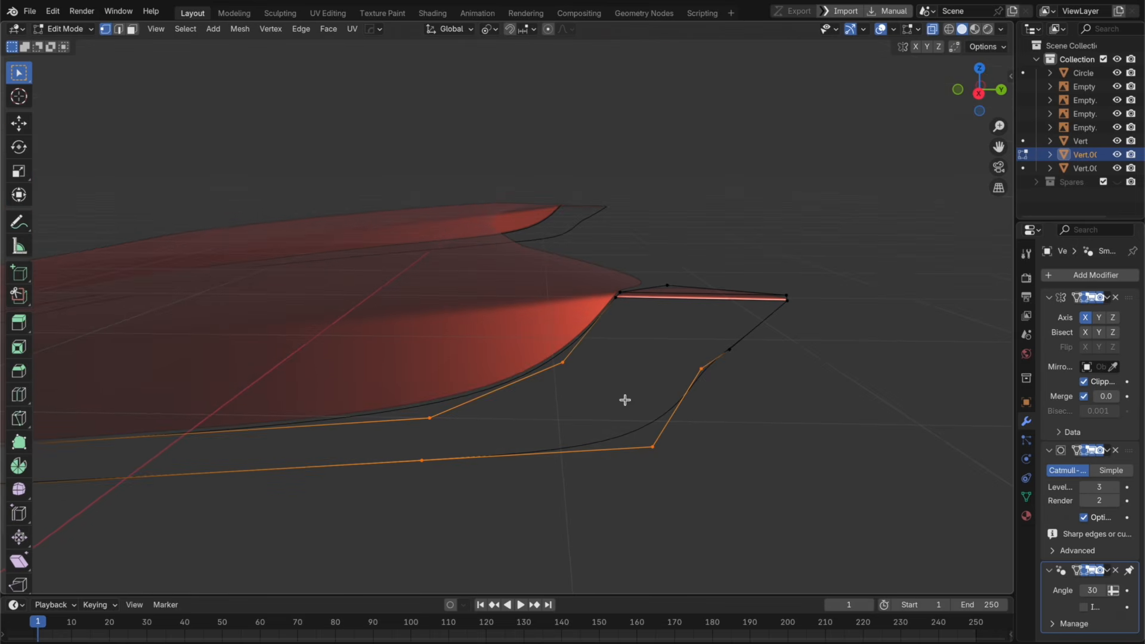
key("f")
left_click_drag(673, 374, 540, 349)
key("f")
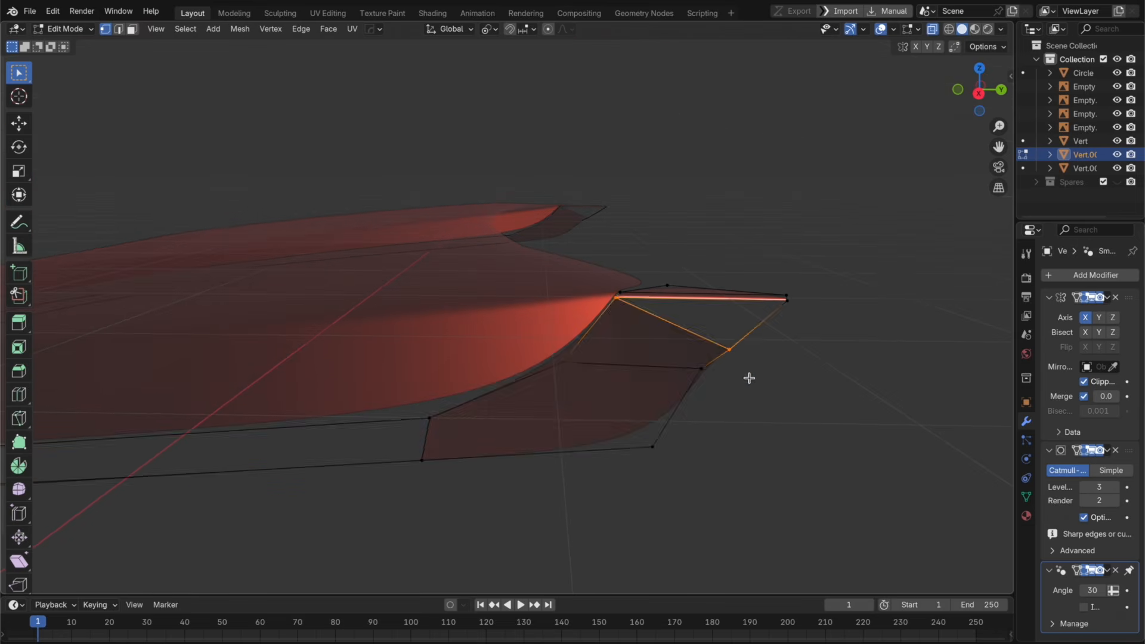
middle_click_drag(749, 378, 728, 426)
key("super+z")
key("super+z")
key("super+z")
Step: Fill the quad between the upper and lower fender lines at the fender's rear lower corner
middle_click_drag(730, 386, 681, 380)
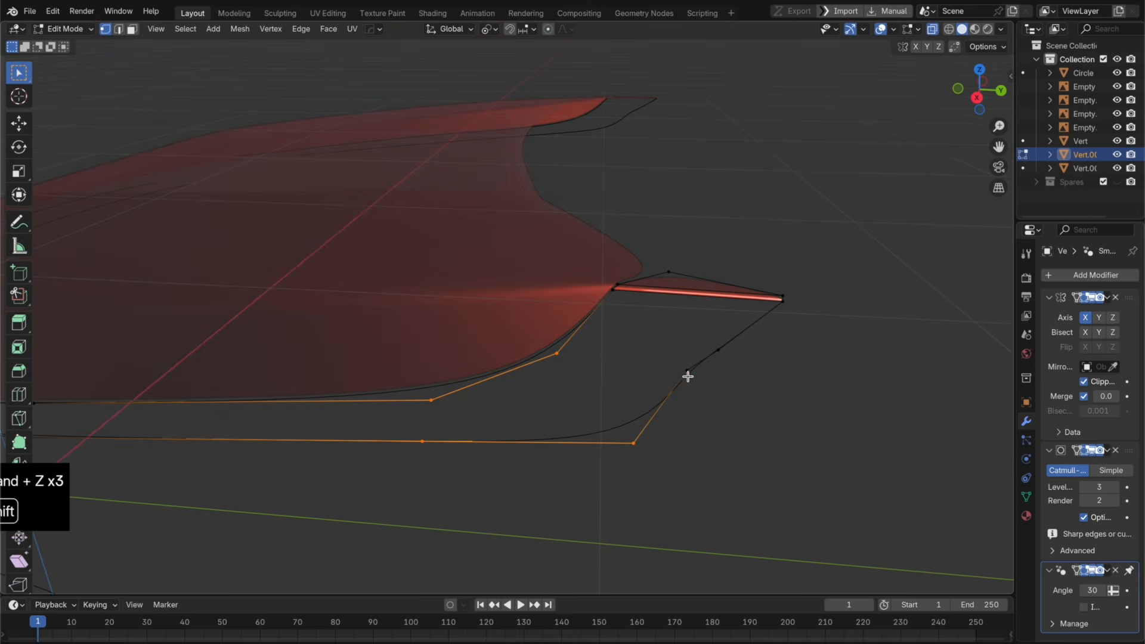
key("f")
key("alt+a")
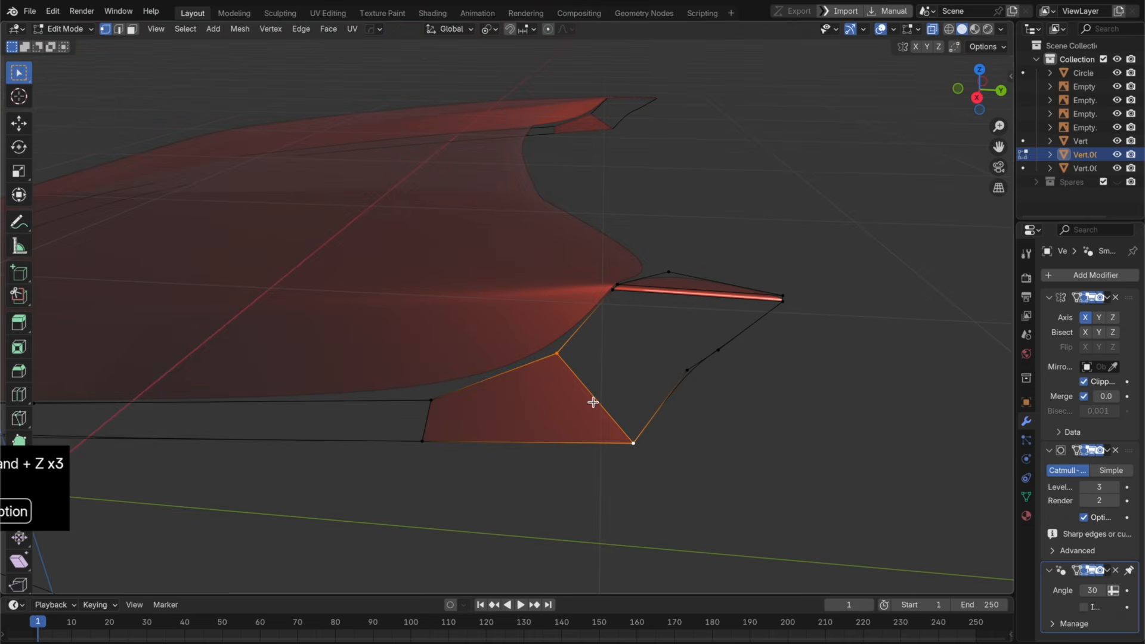
middle_click_drag(626, 401, 644, 441)
key("super+z")
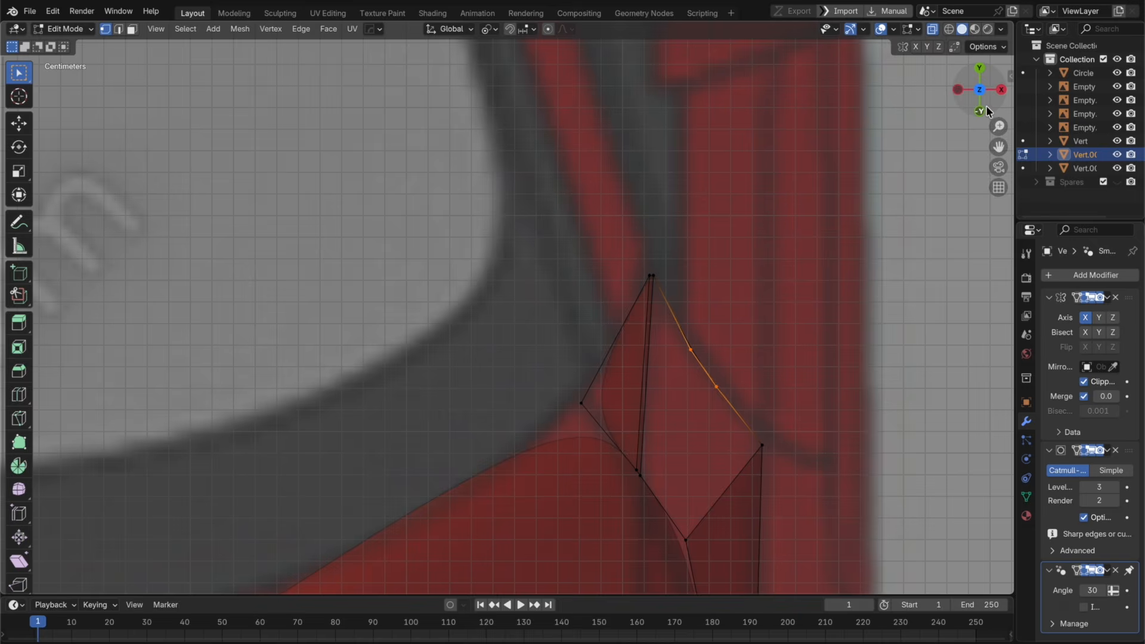
Step: Merge the two middle vertices of the fender's rear edge at their centre and fill the open rear face
left_click(984, 109)
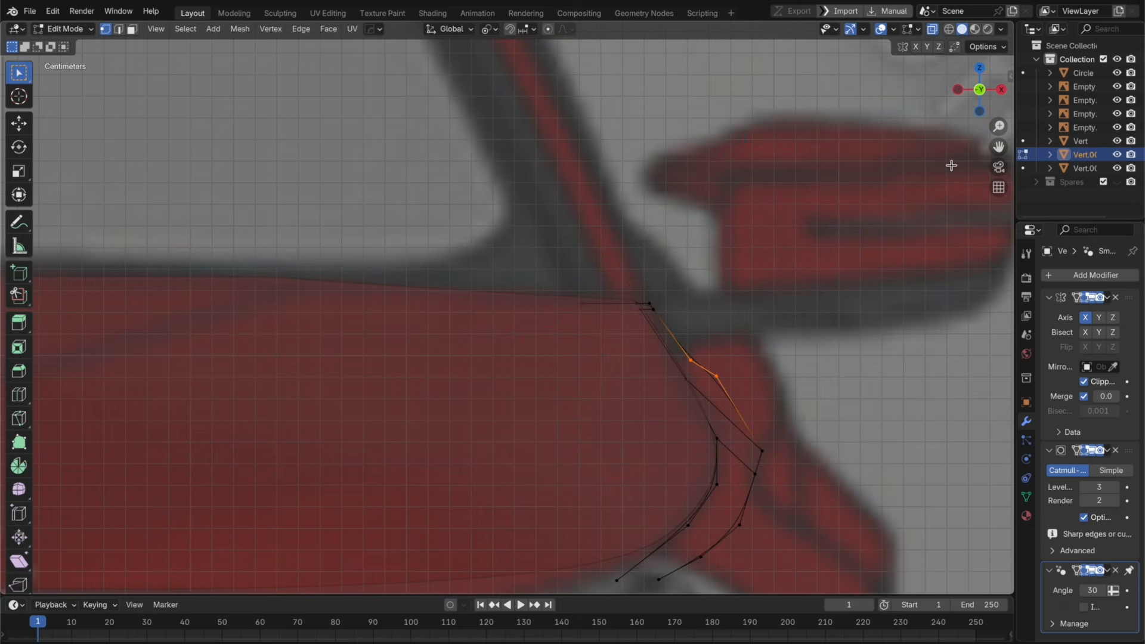
left_click(1000, 91)
key("m")
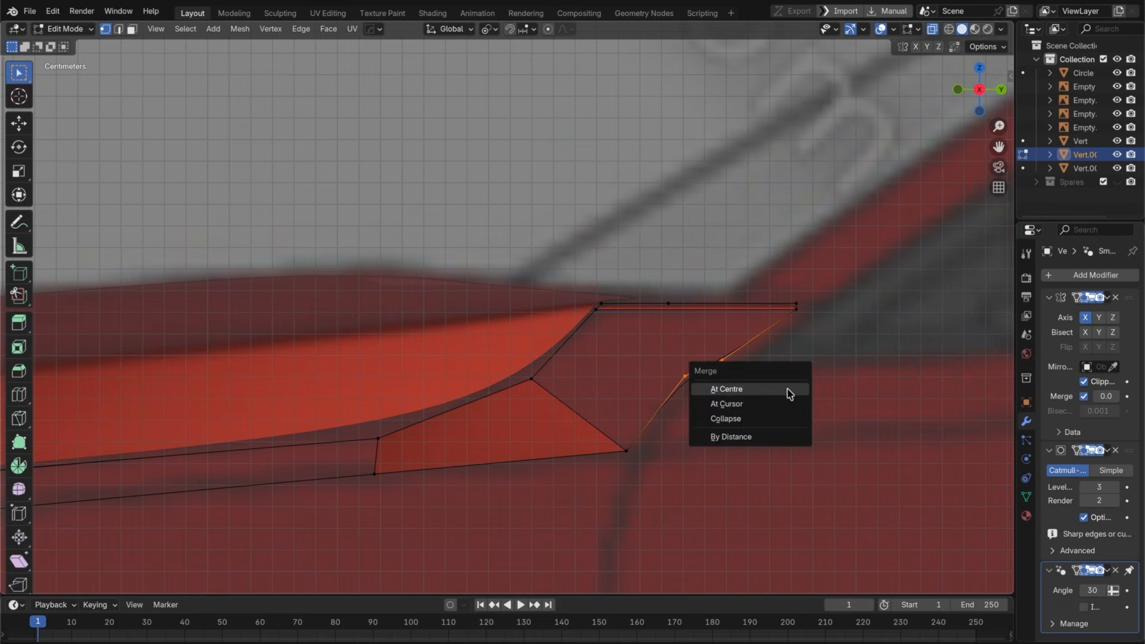
left_click(758, 391)
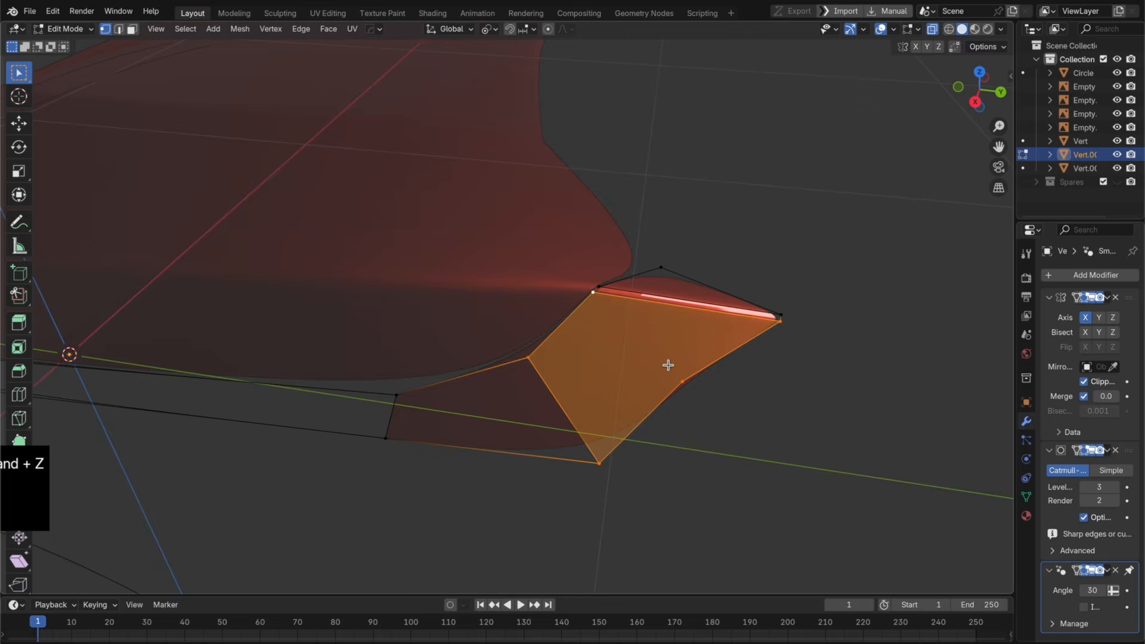
Step: Split the rear fender face with a centred cut from the hood-side edge to the rear edge's middle vertex
middle_click_drag(667, 363, 705, 347)
key("super+r")
left_click(576, 353)
right_click(576, 354)
left_click(557, 345)
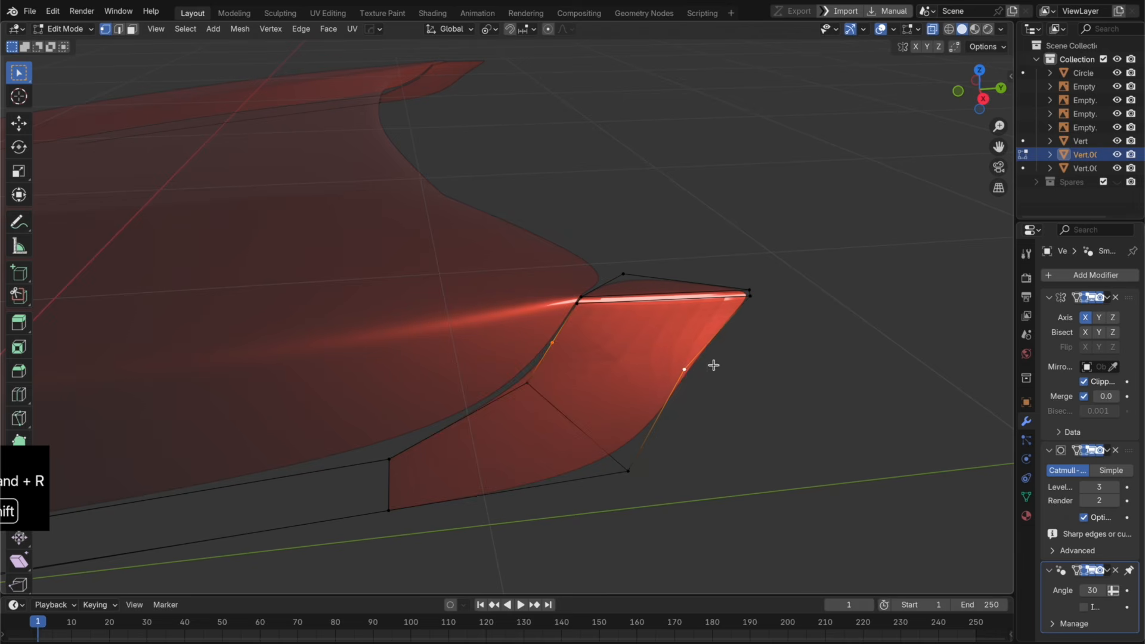
Step: Apply Shade Auto Smooth to the fender object at a 30° angle
key("Tab")
right_click(740, 391)
left_click(738, 388)
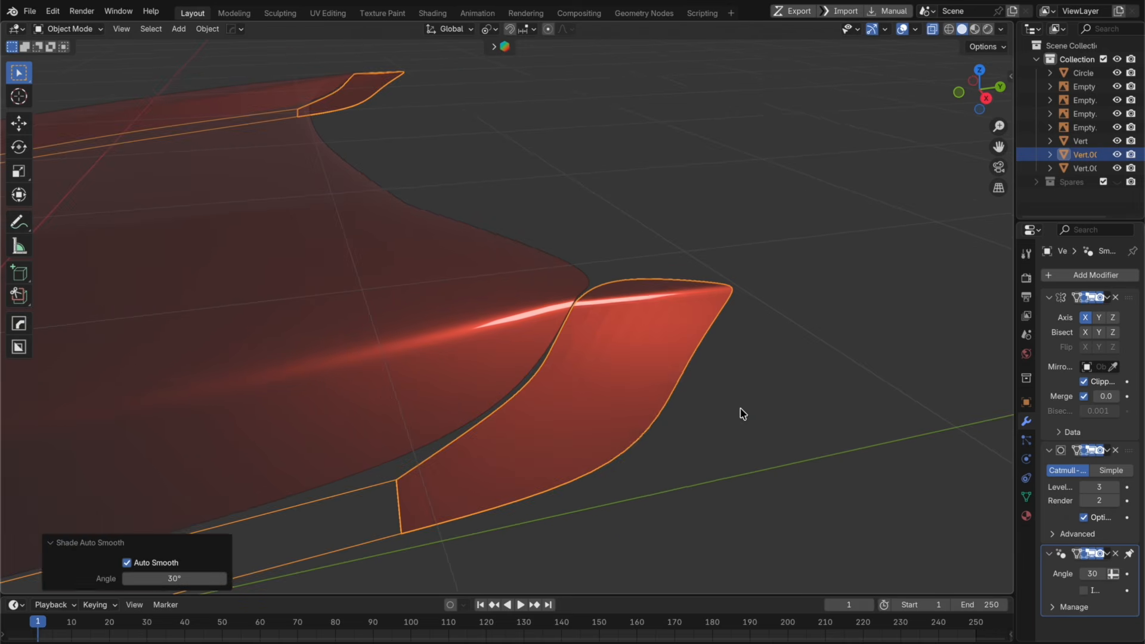
middle_click_drag(742, 414, 682, 366)
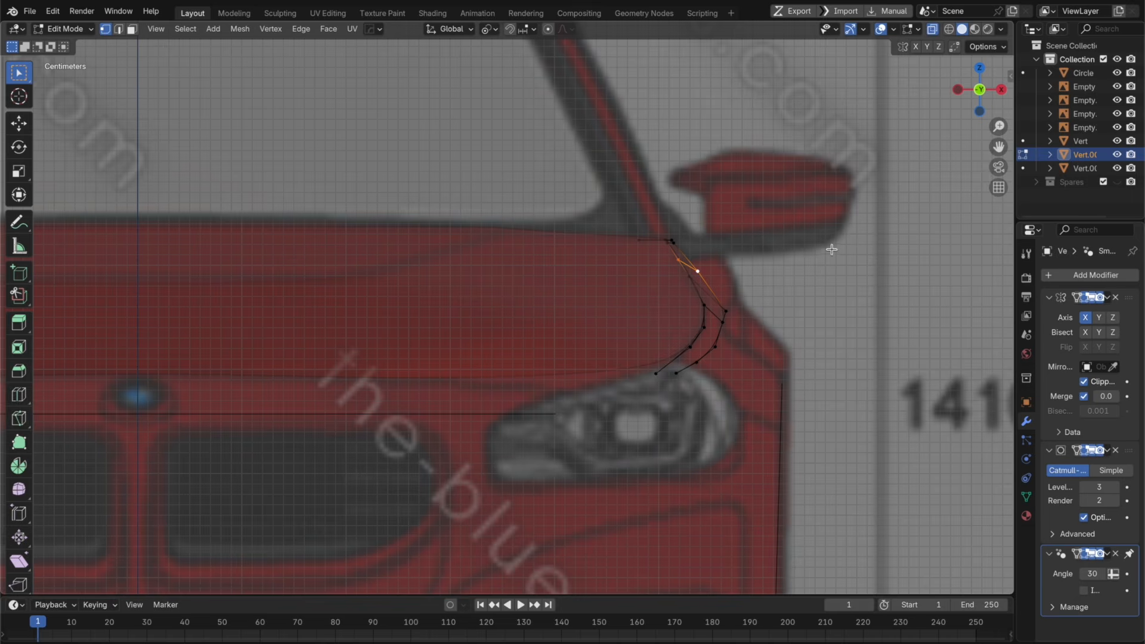
Step: Level the fender's upper line in the side view by scaling its vertices to 0 in Z about the rear vertex
key("Tab")
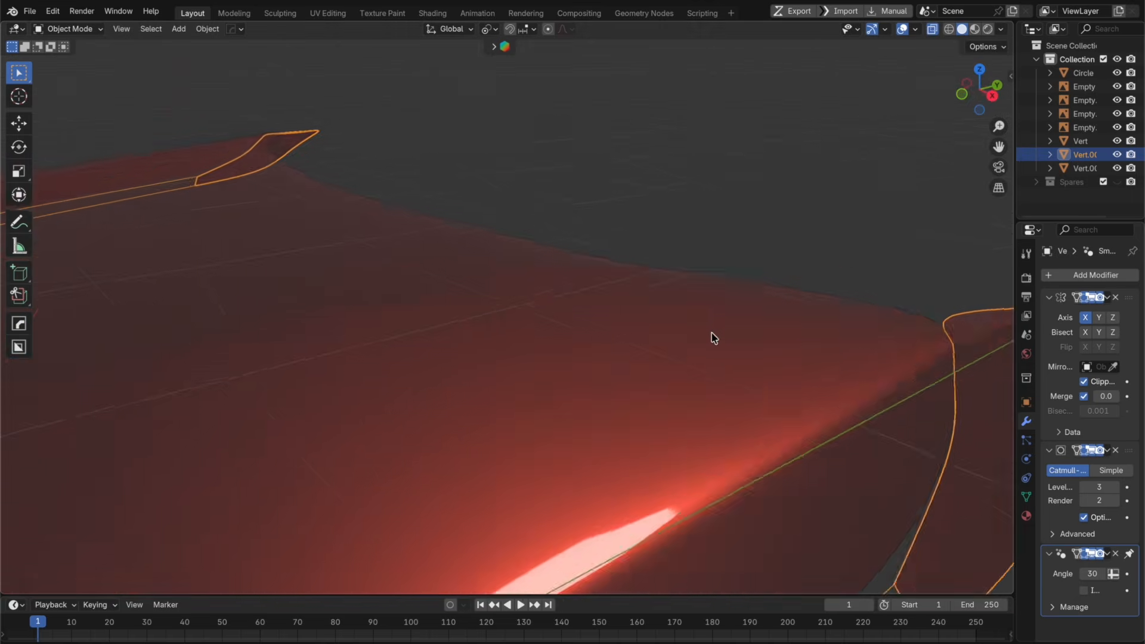
scroll(712, 336, "down", 3)
left_click(962, 94)
left_click(999, 90)
middle_click_drag(667, 240, 789, 291, "shift")
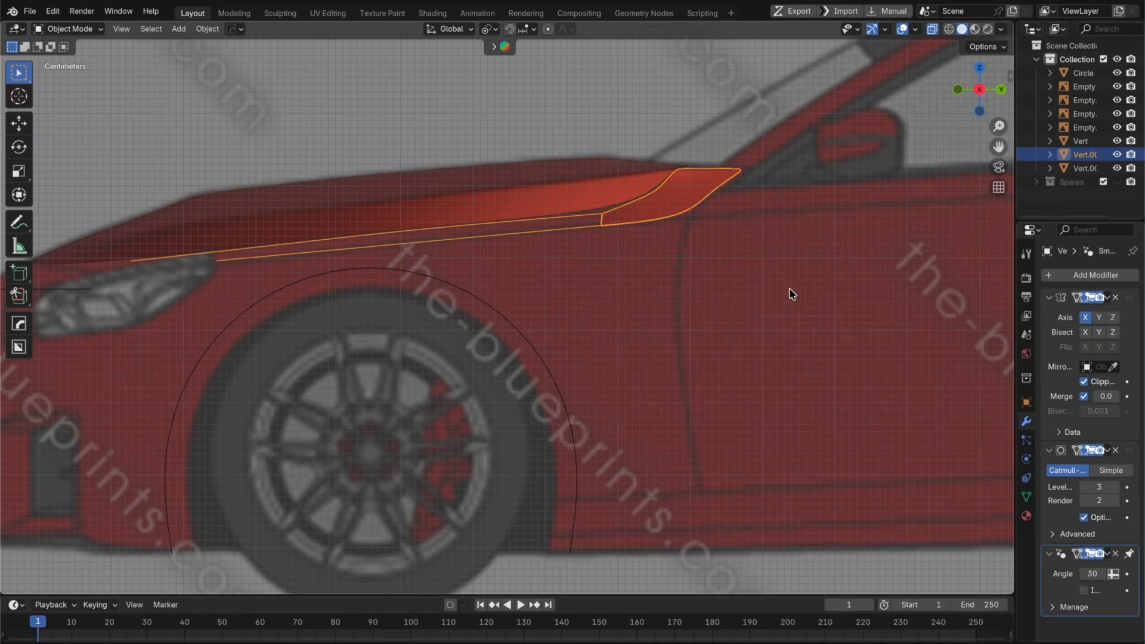
scroll(580, 282, "down", 2)
key("Tab")
scroll(713, 312, "up", 4)
left_click(785, 241)
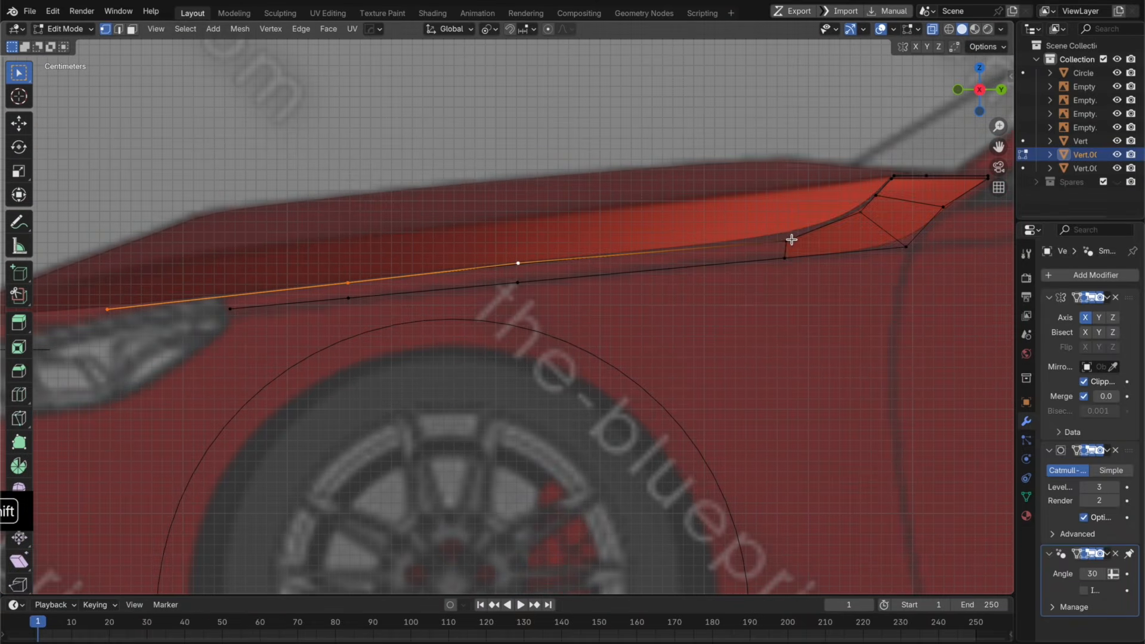
key("s")
key("z")
key("0")
key("Return")
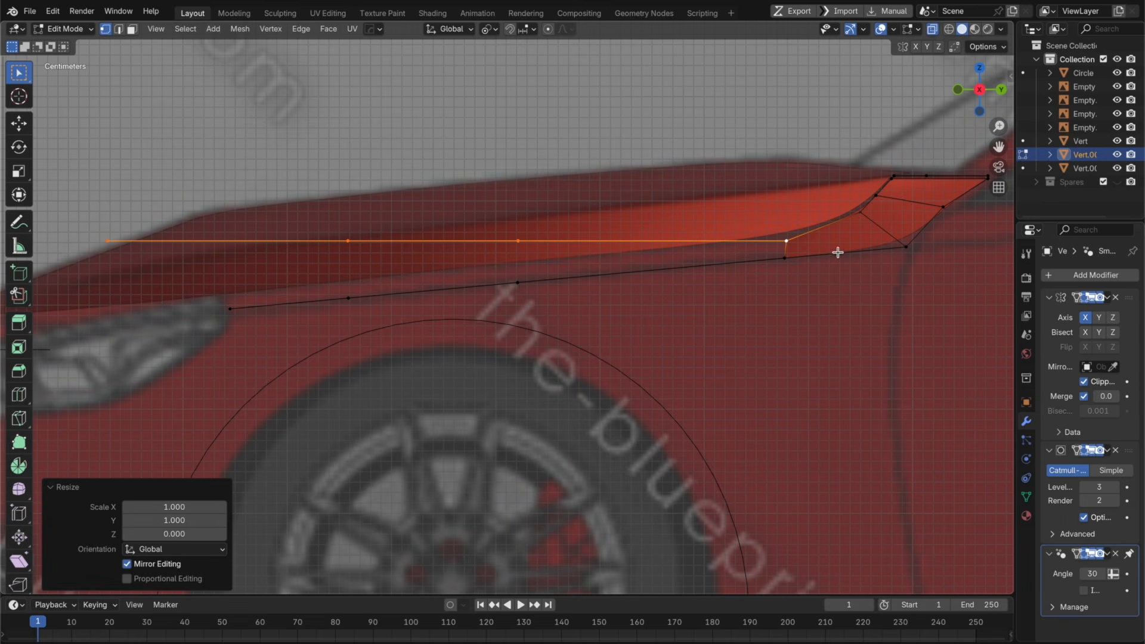
Step: Rotate the levelled upper fender line 5.47° about X to follow the hood gap in the side blueprint
key("r")
key("x")
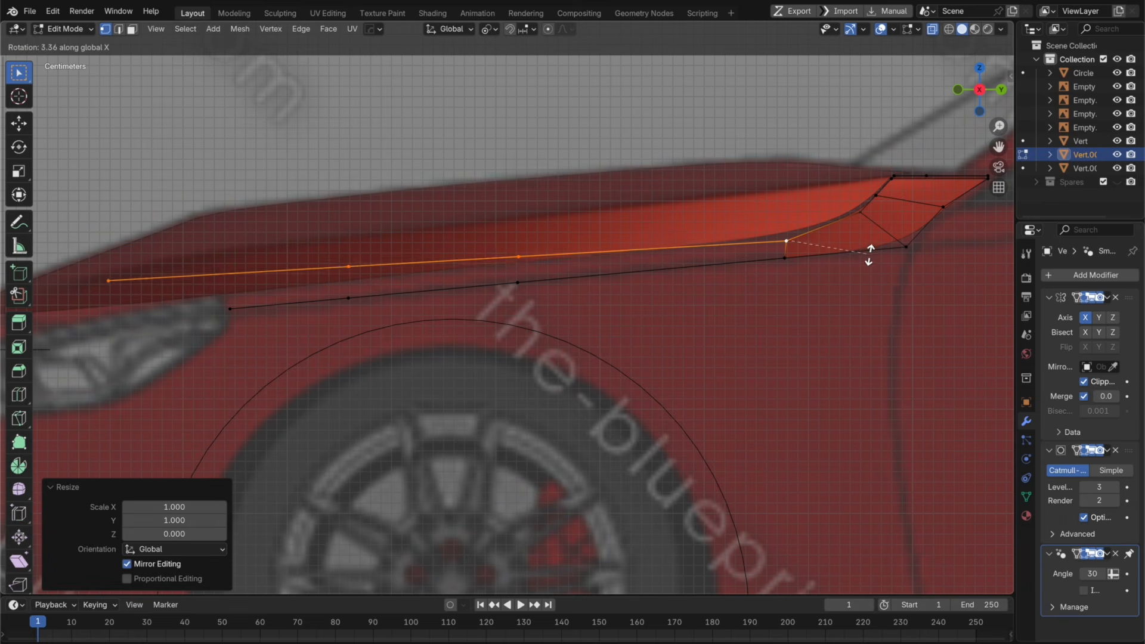
left_click(870, 252)
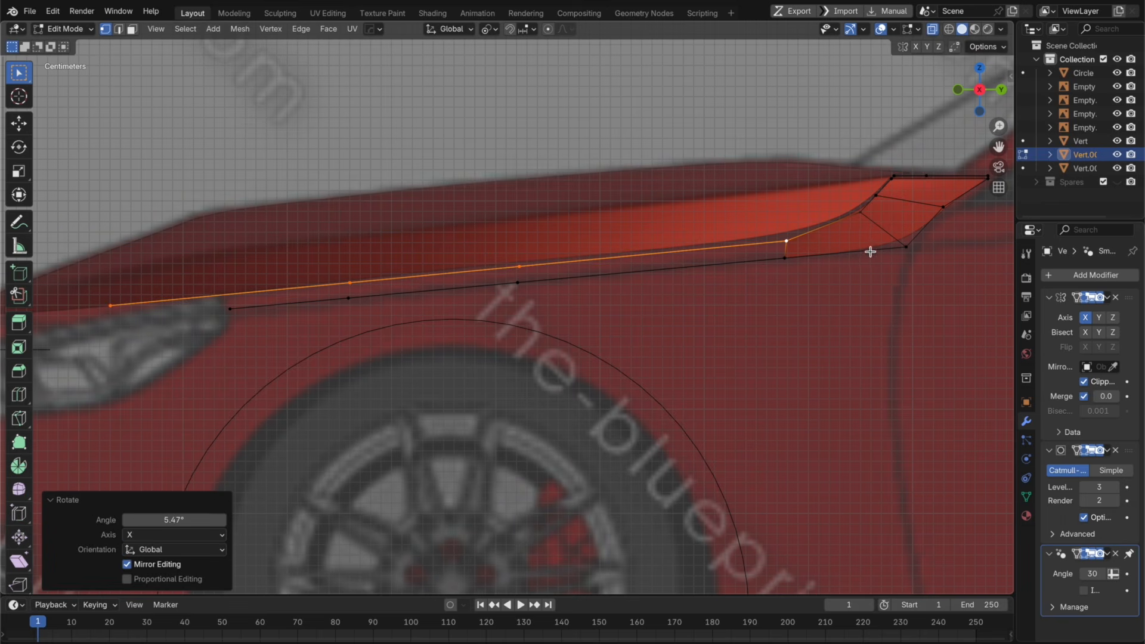
Step: Fill the strip between the upper and lower fender lines from the rear panel forward to the headlight
left_click(796, 262)
key("Tab")
key("Tab")
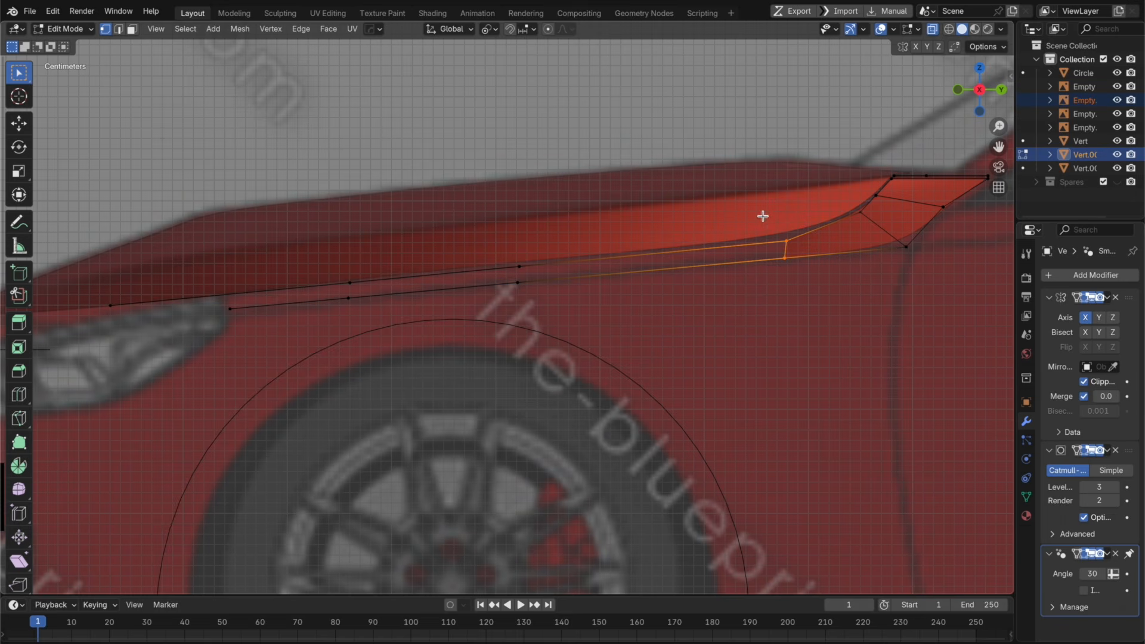
key("super+z")
key("super+z")
key("super+z")
key("super+z")
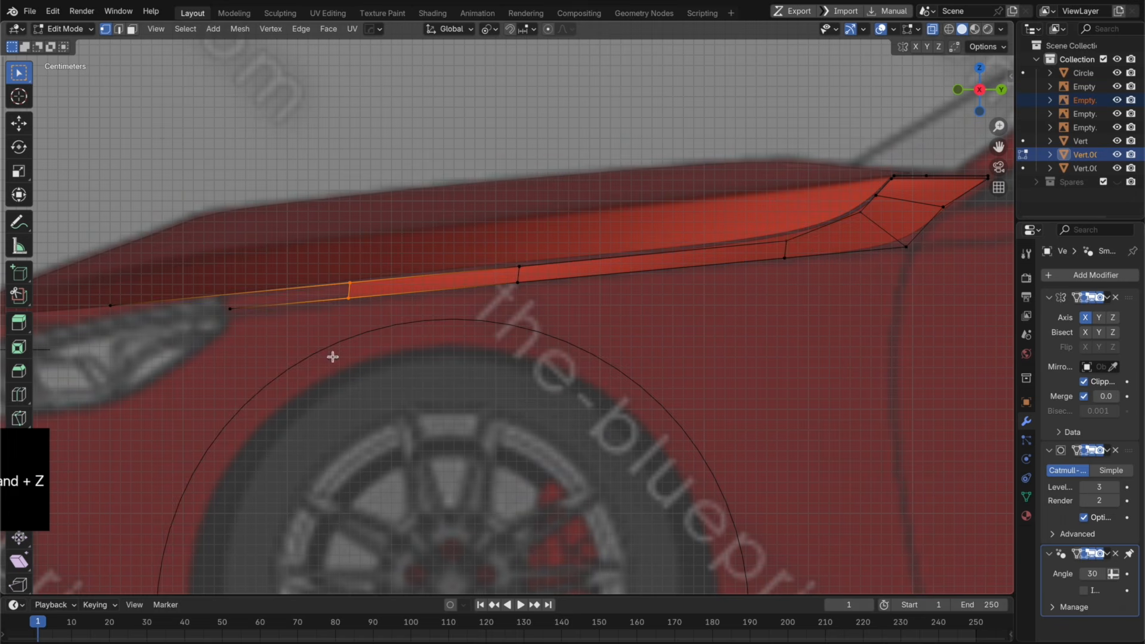
Step: Slide the strip's front upper vertex back along its edge by a factor of 0.464 and leave mesh editing
key("shift+v")
left_click(381, 308)
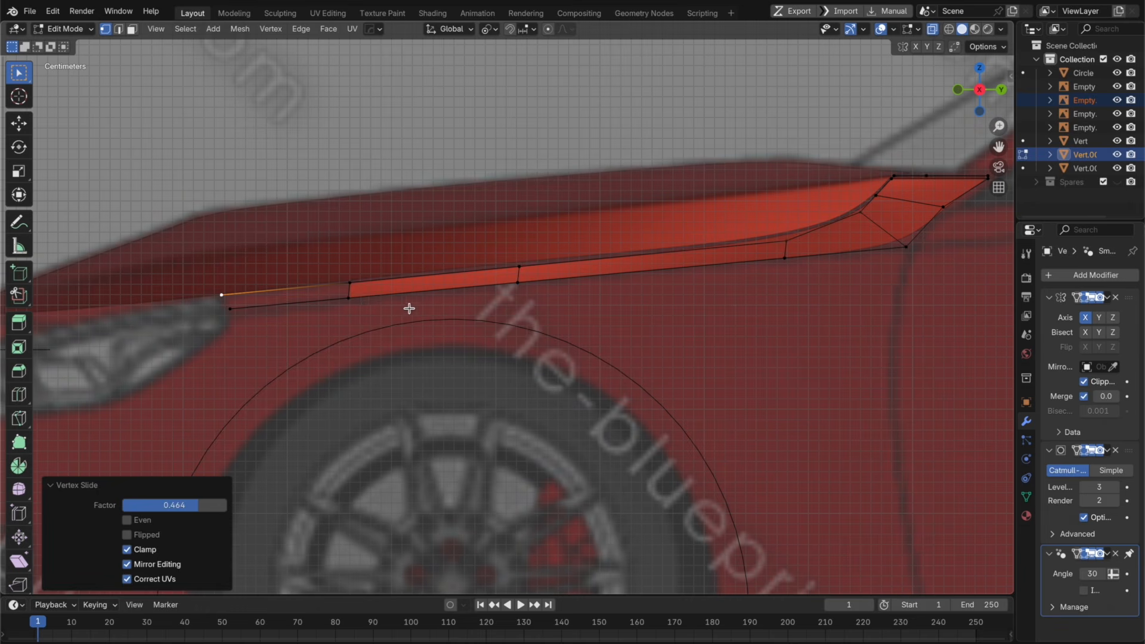
left_click_drag(399, 314, 328, 253)
key("g")
right_click(396, 266)
key("Tab")
scroll(454, 371, "down", 3)
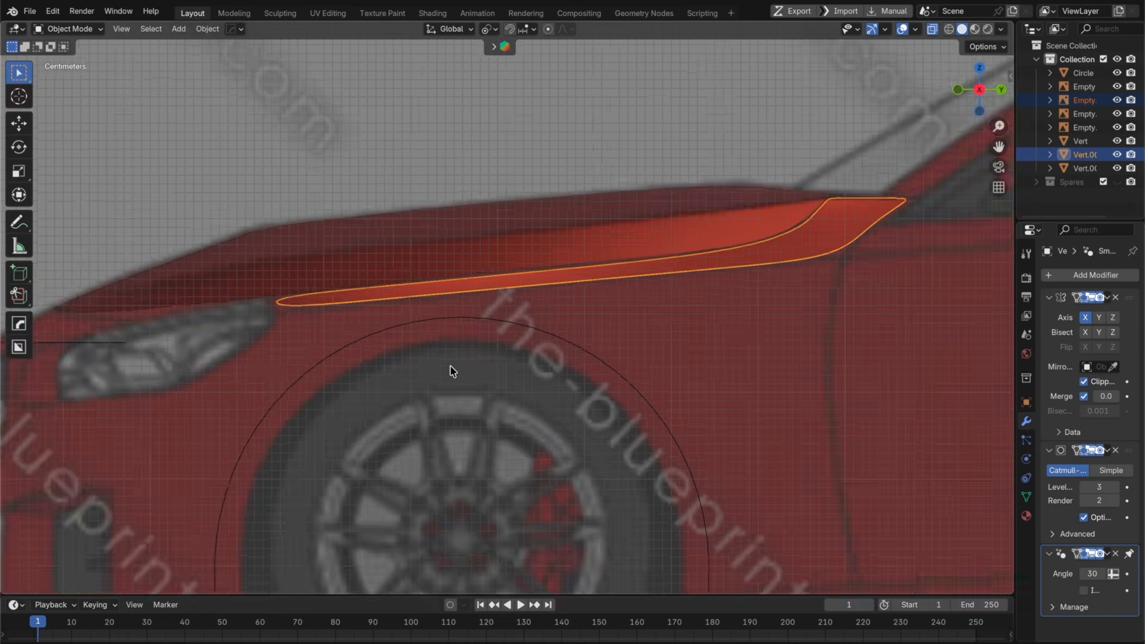
Step: Hide the hood in the top view while keeping the fender strip displayed over the blueprint
middle_click_drag(454, 377, 595, 394)
key("KP_7")
key("h")
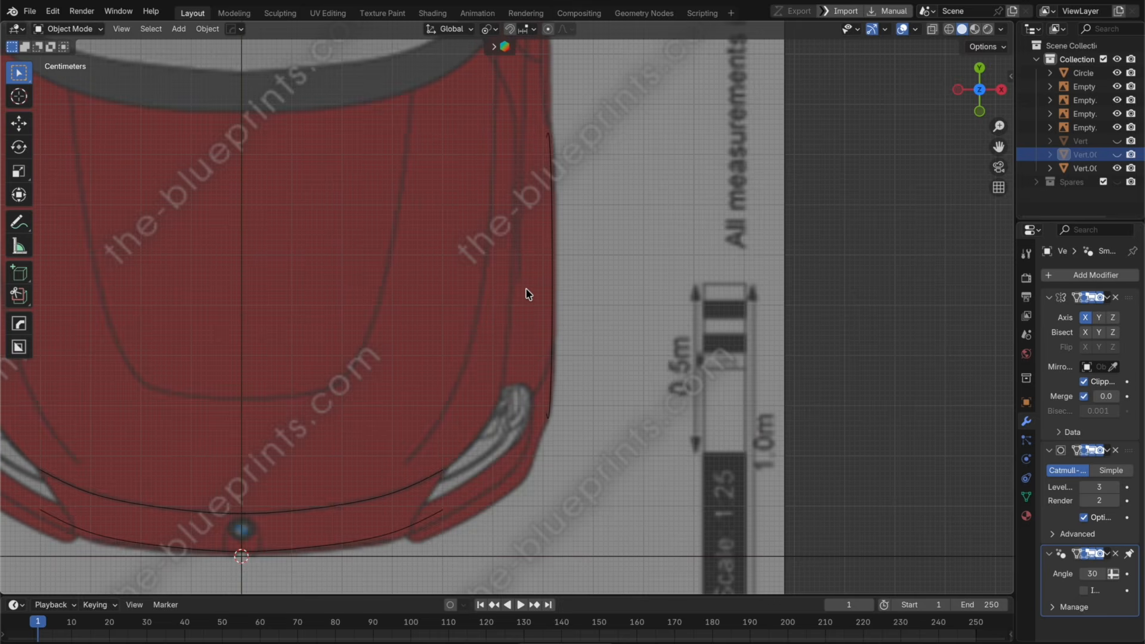
scroll(528, 286, "up", 3)
scroll(528, 277, "up", 3)
key("super+z")
key("super+z")
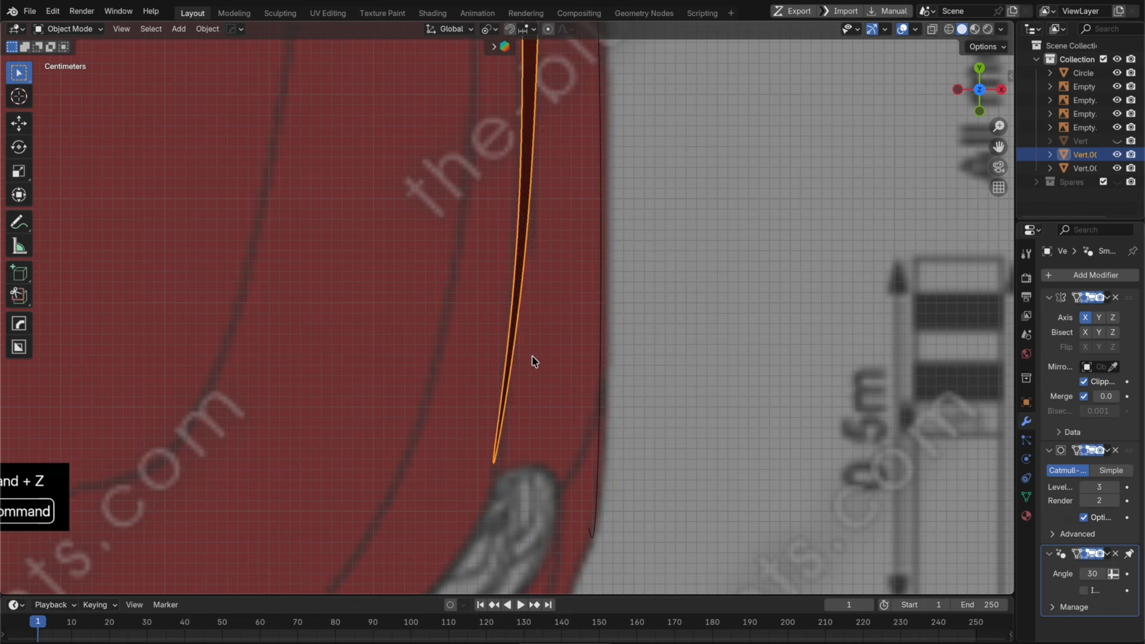
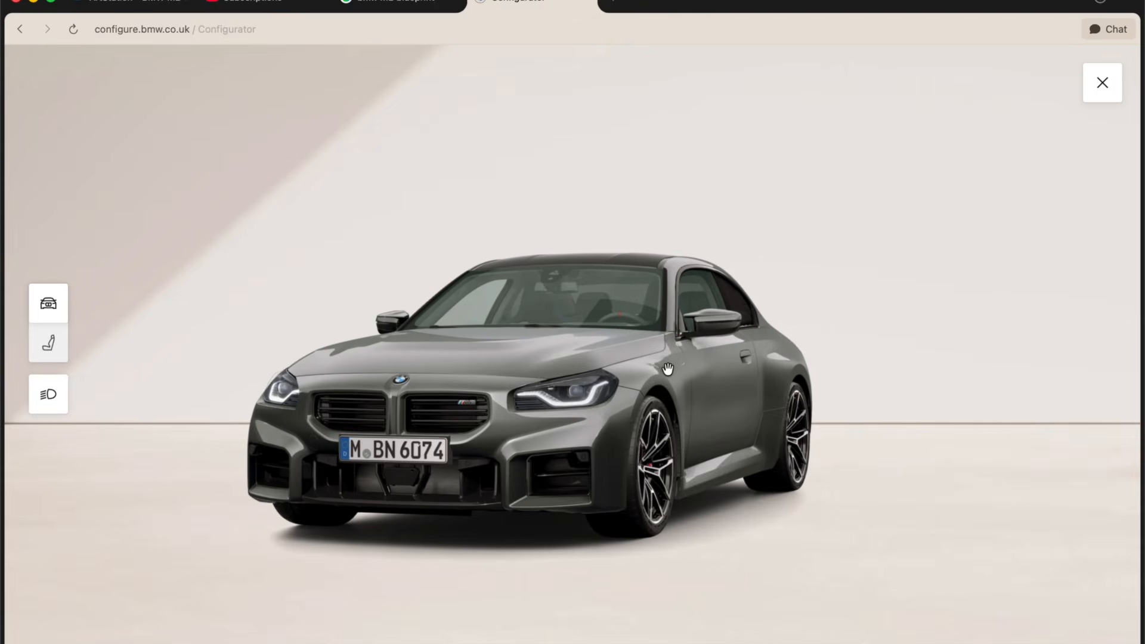
Step: Switch to the browser's BMW configurator and examine the seam between hood, fender and headlight, and return to Blender
scroll(668, 369, "up", 5)
left_click_drag(723, 322, 753, 359)
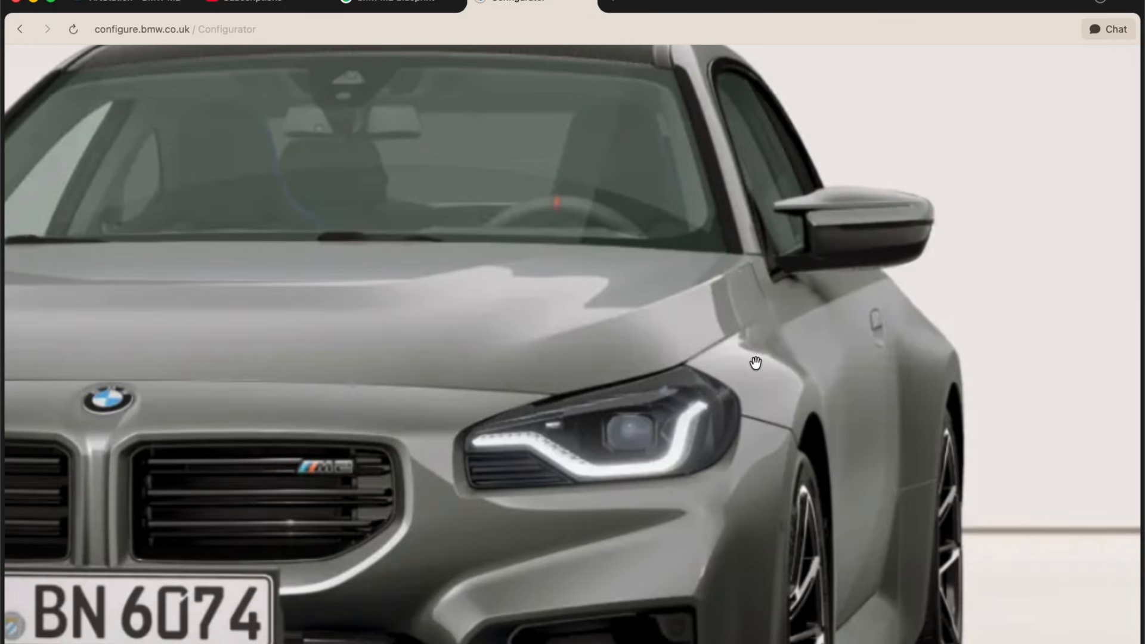
left_click(559, 643)
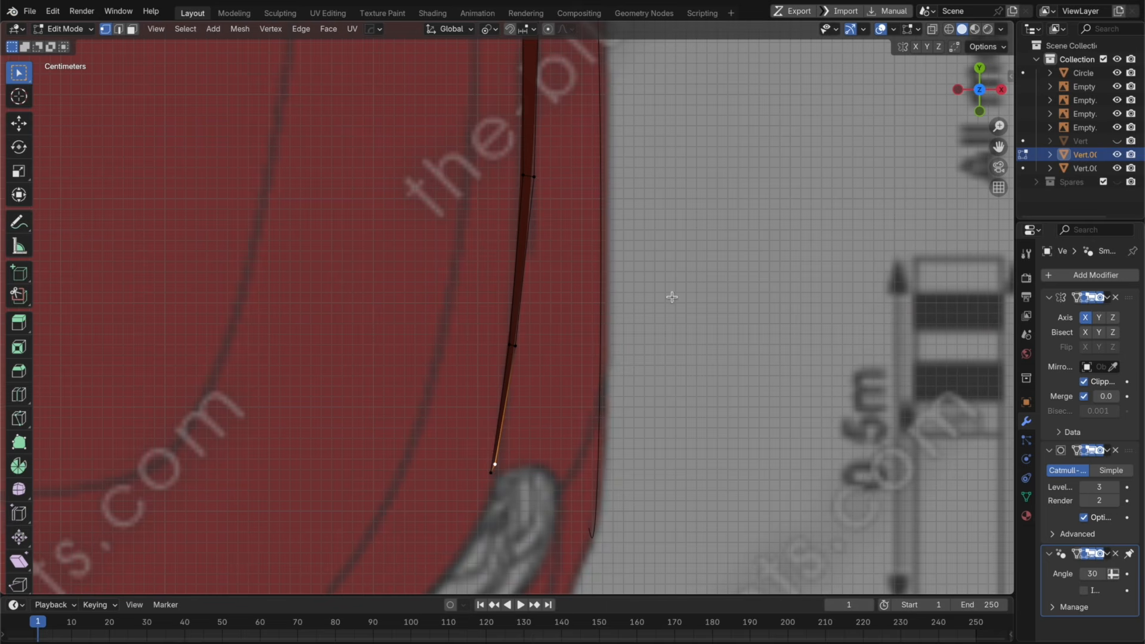
Step: Move the two foremost outer vertices of the fender strip outward along X in the top view
left_click(538, 360)
key("g")
key("x")
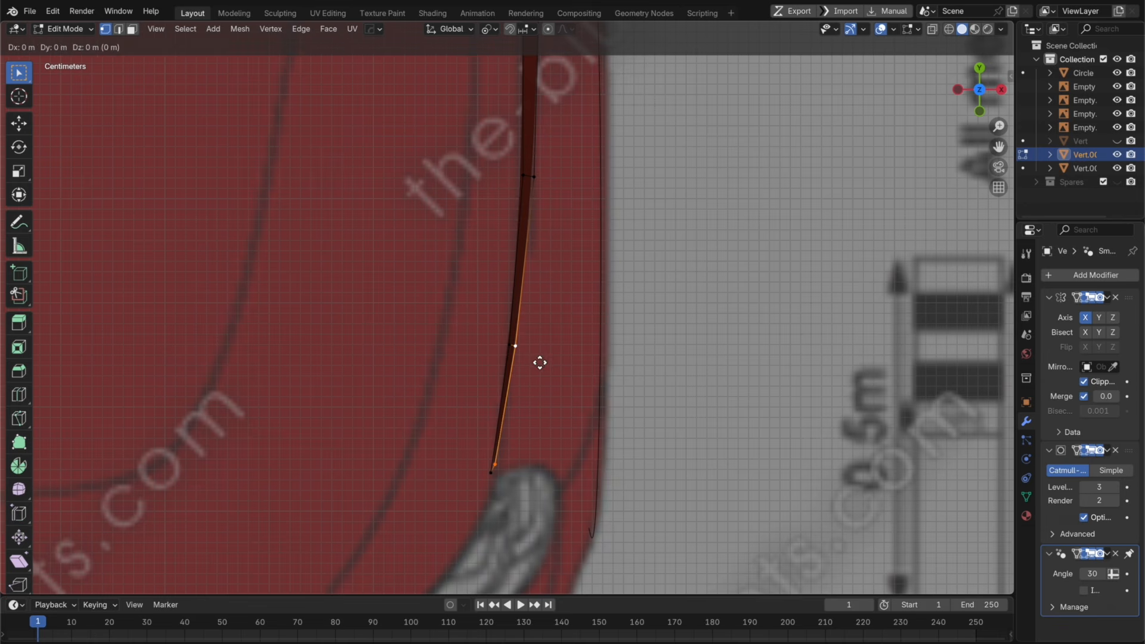
left_click(550, 360)
Step: Move the strip's front outer corner vertex about 0.016 m further outward along X, above the headlight
left_click(524, 448)
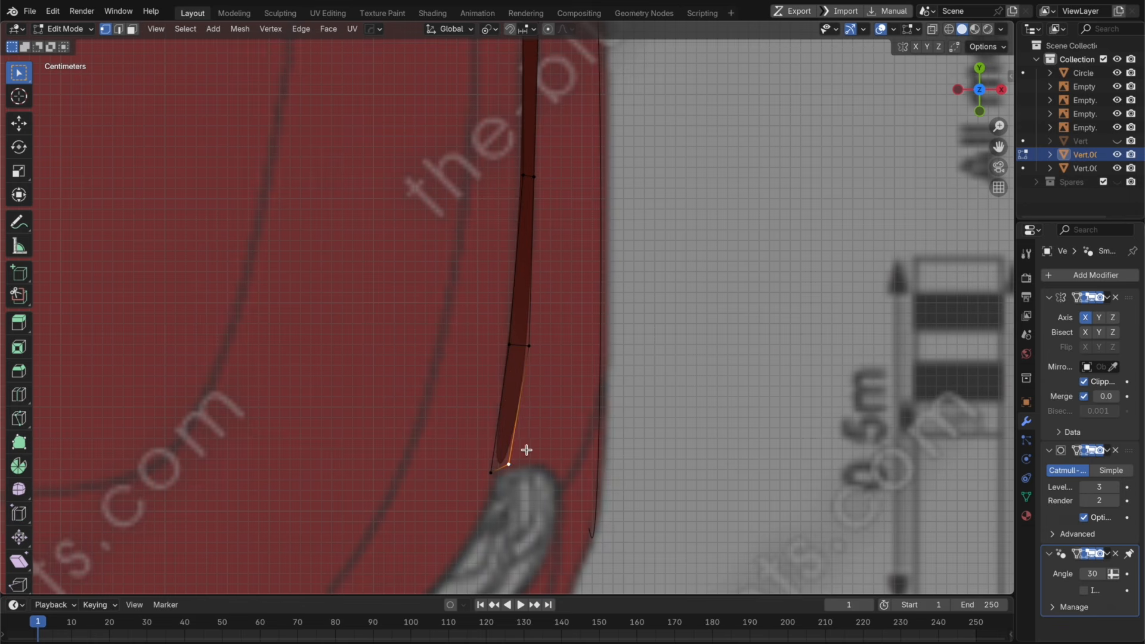
key("g")
key("x")
left_click(542, 441)
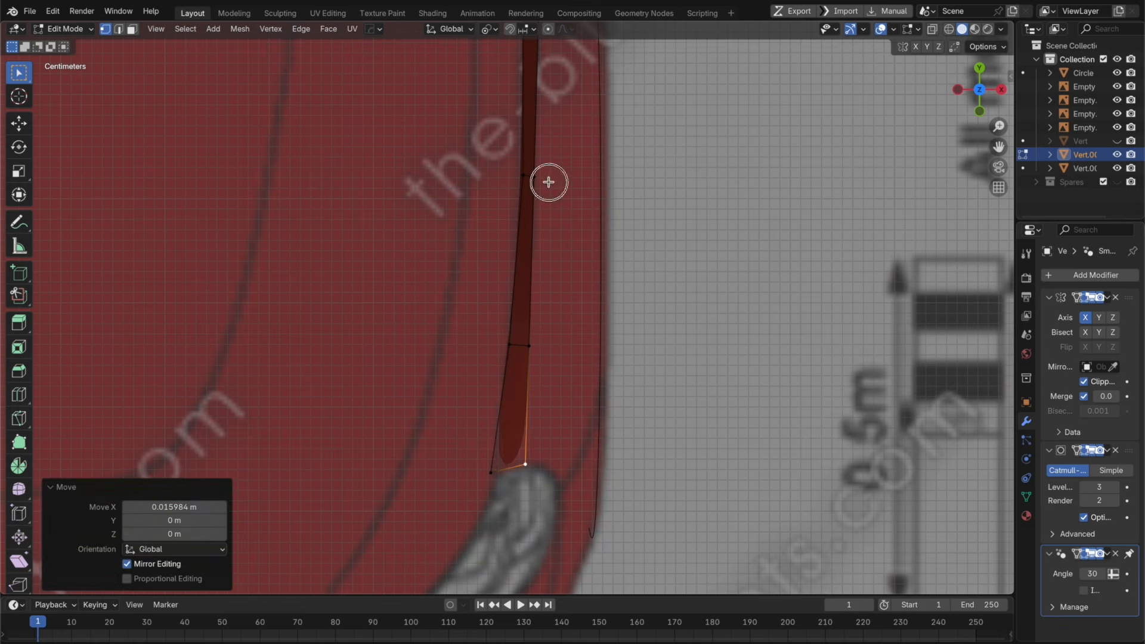
Step: Move the fender strip's outer vertex beside the middle of the hood outward along X in the top view
left_click(547, 182)
key("g")
key("x")
left_click(572, 234)
Step: Move the strip's rear outer vertices, ahead of the windscreen corner, slightly outward along X to smooth the outer edge
middle_click_drag(572, 233, 588, 436, "shift")
middle_click_drag(549, 114, 535, 227, "shift")
left_click(537, 229, "shift")
key("g")
key("x")
left_click(544, 245)
left_click(543, 223)
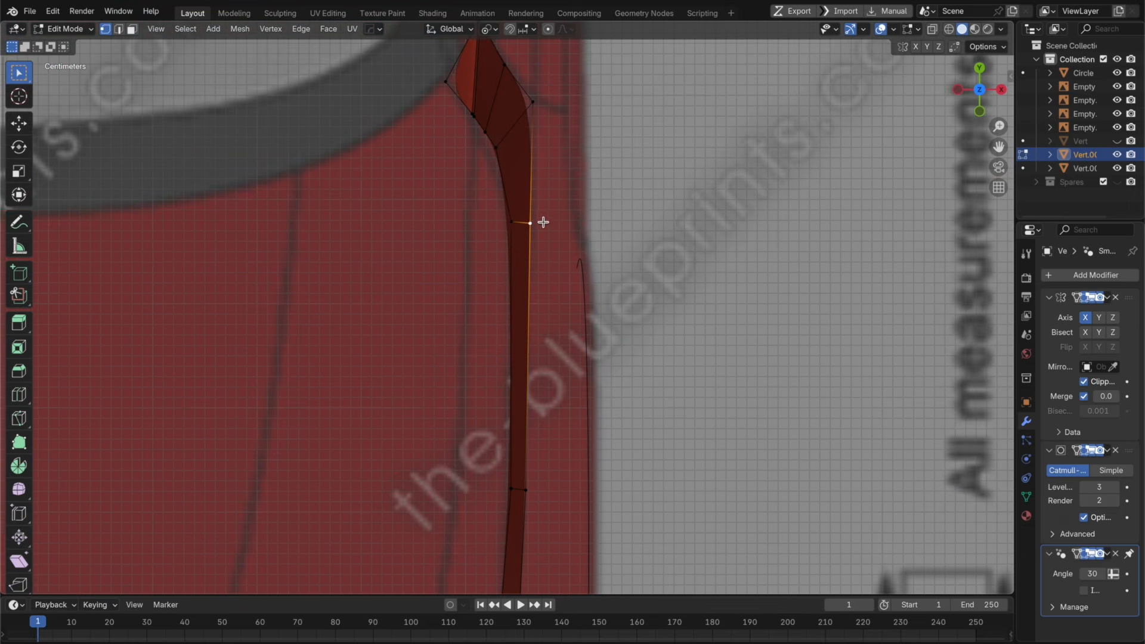
key("g")
key("x")
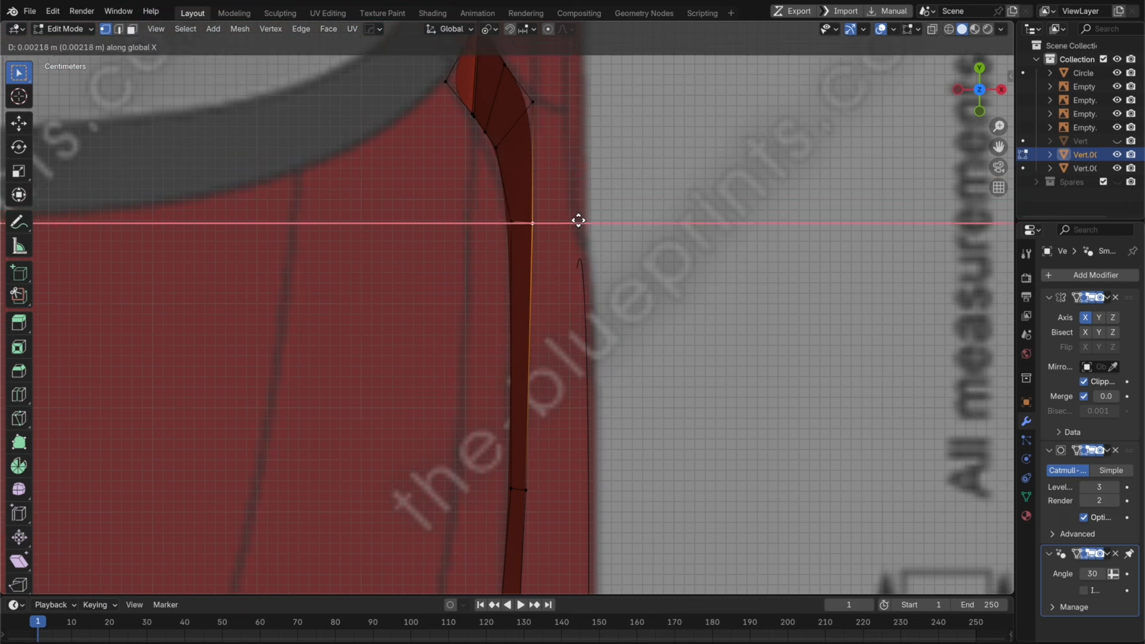
left_click(578, 221)
Step: Edit hood and strip together with X-ray on, moving the seam vertex about 0.003 m inward along X and sliding it along its edge
middle_click_drag(644, 324, 665, 262, "shift")
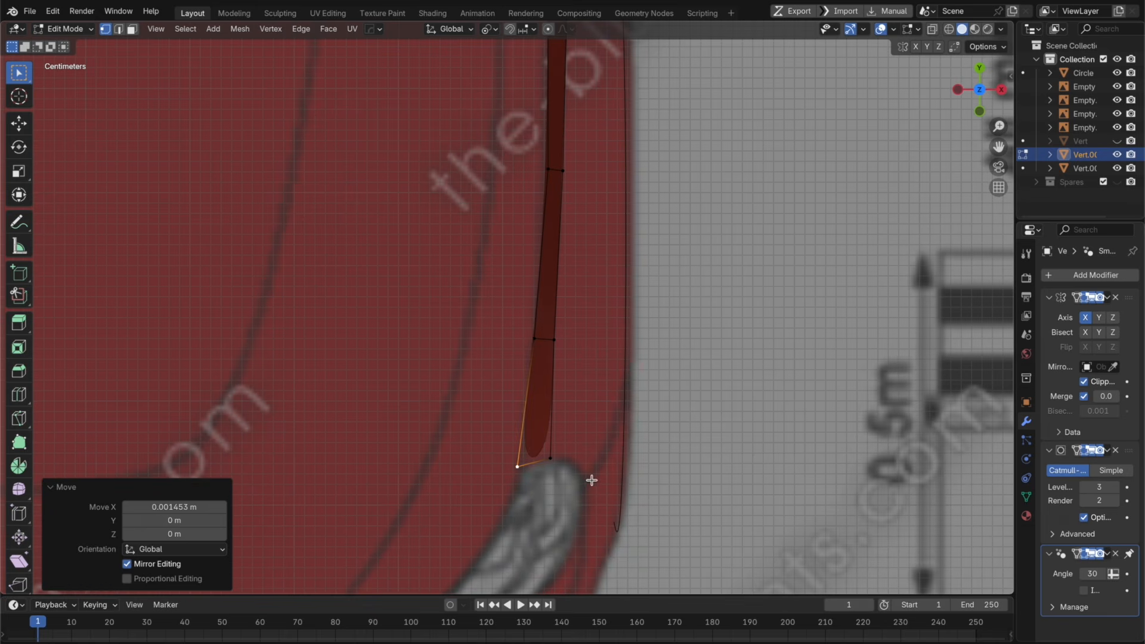
key("Tab")
key("Tab")
key("alt+z")
key("g")
key("x")
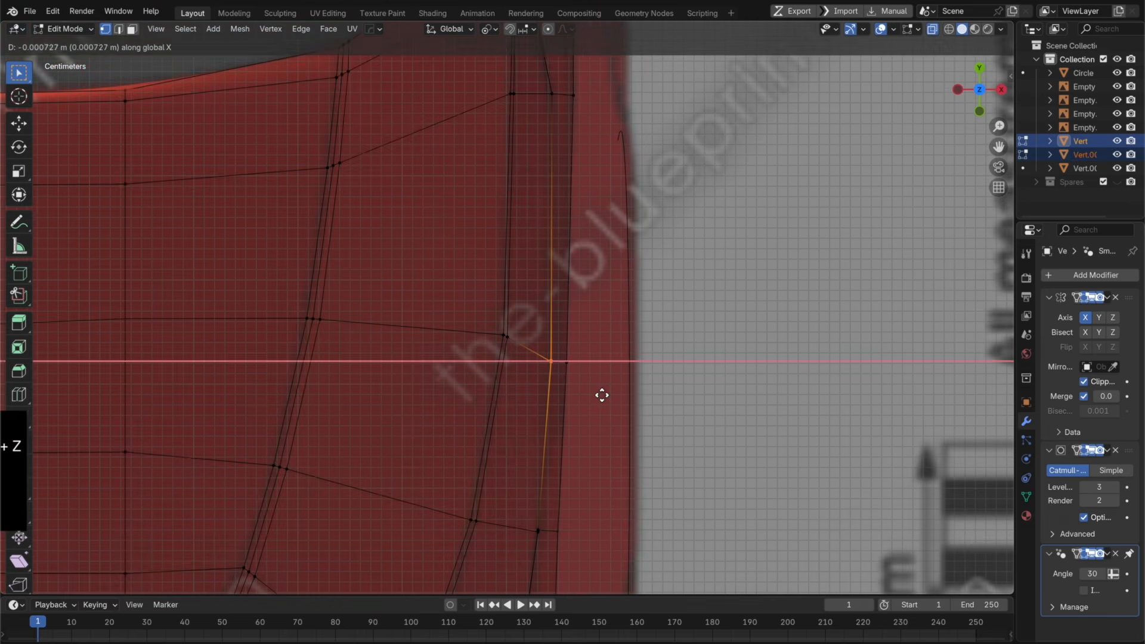
left_click(599, 394)
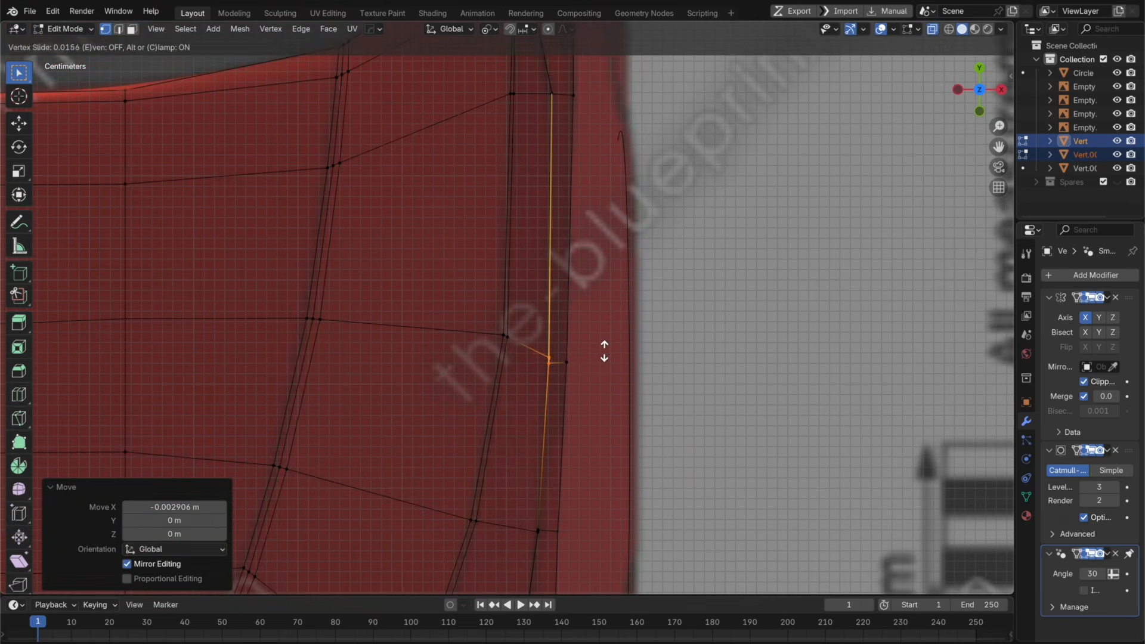
key("g")
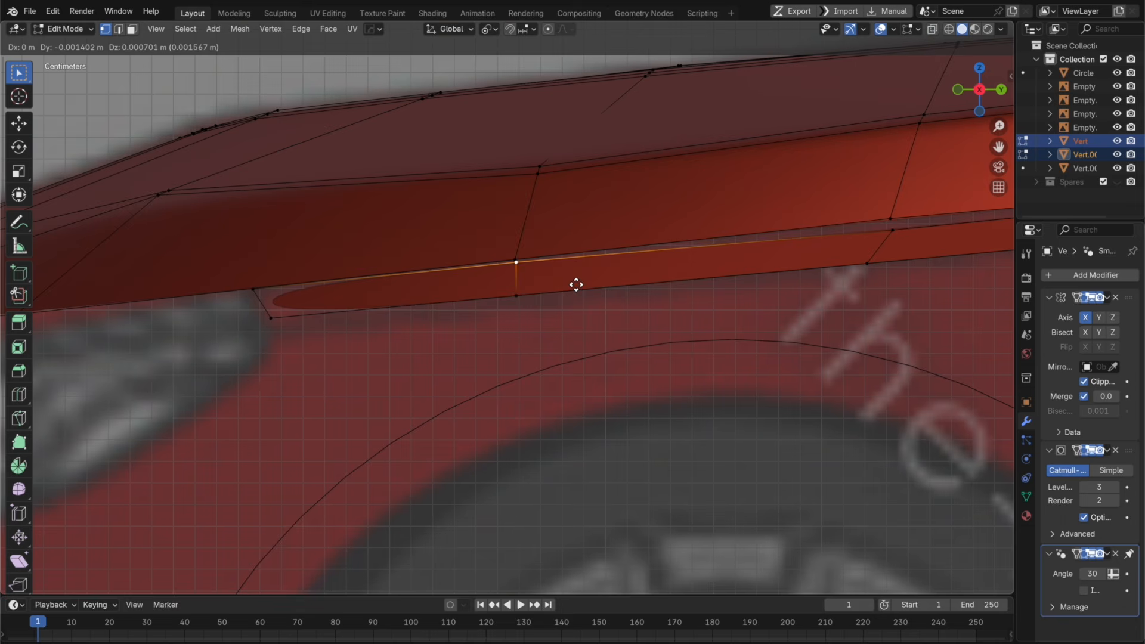
Step: Move two of the strip's upper edge vertices up against the hood's lower edge in the side view and save the file
left_click(575, 285)
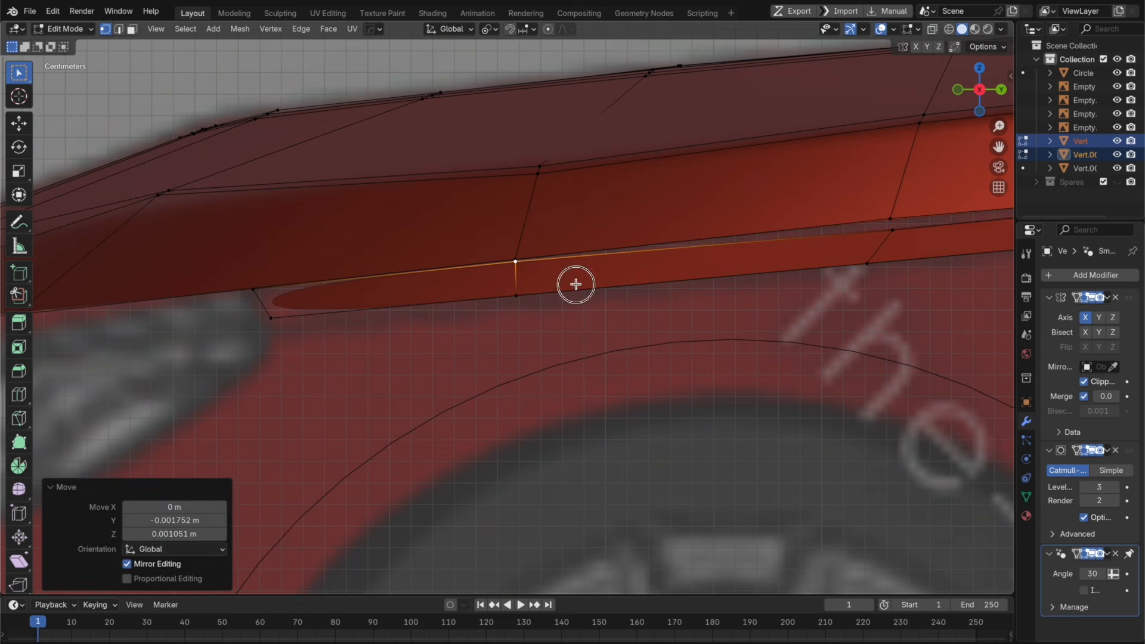
key("g")
left_click(906, 235)
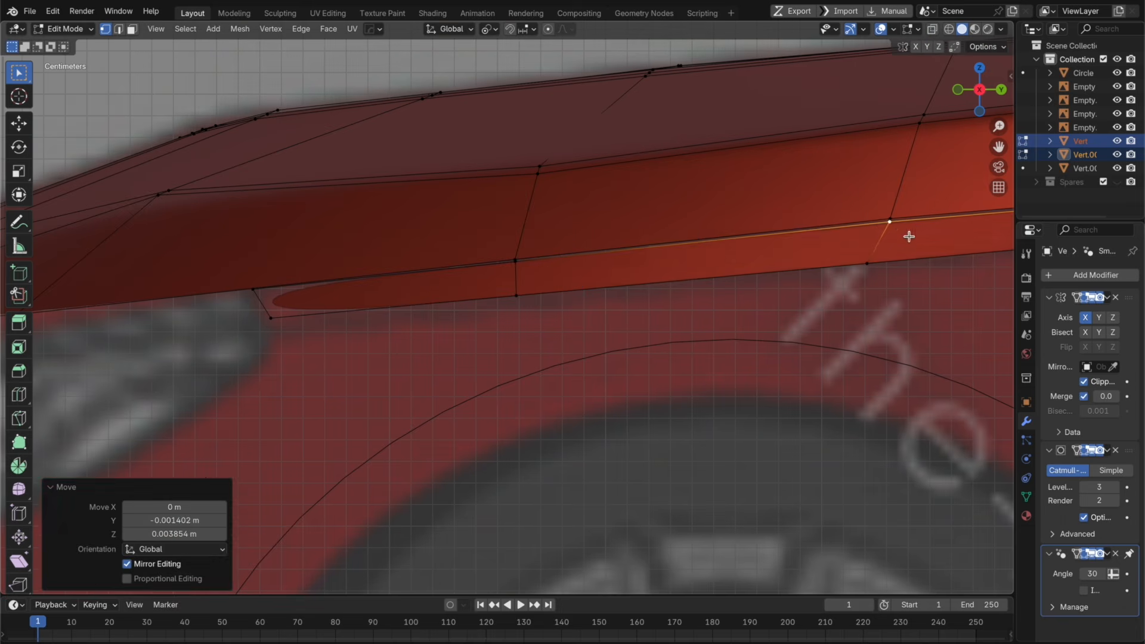
middle_click_drag(907, 235, 585, 315, "shift")
scroll(577, 288, "down", 6)
key("super+s")
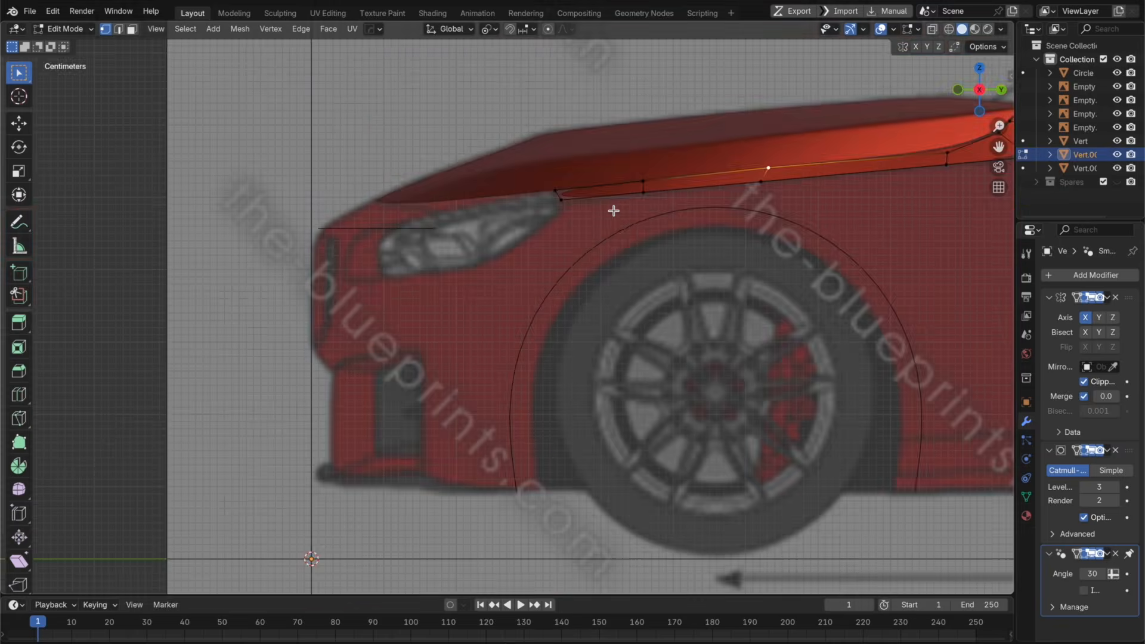
Step: Extrude the strip's front outer corner vertex into a vertex chain along the headlight's rear and lower edge in the side view
scroll(596, 173, "up", 3)
left_click(600, 122)
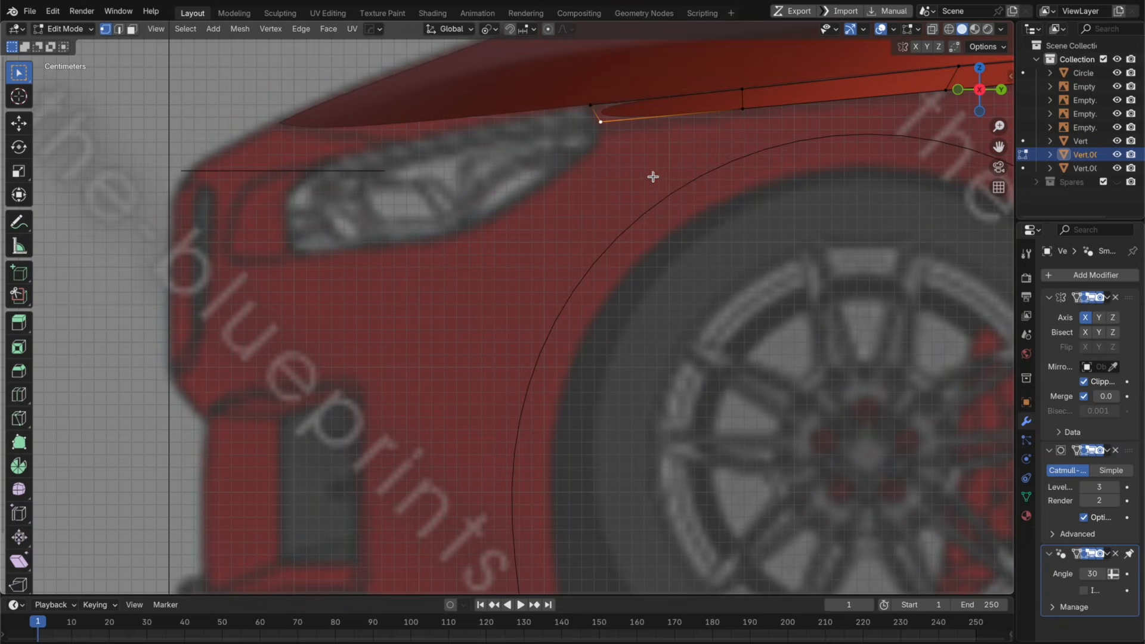
key("g")
left_click(656, 200)
key("e")
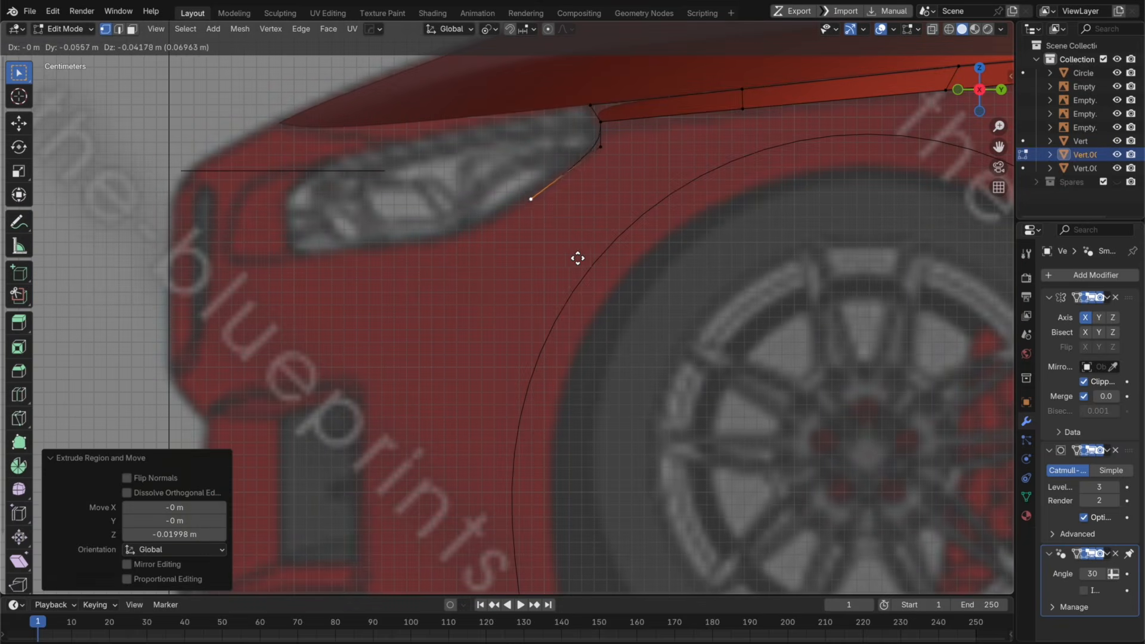
left_click(537, 282)
key("e")
left_click(495, 302)
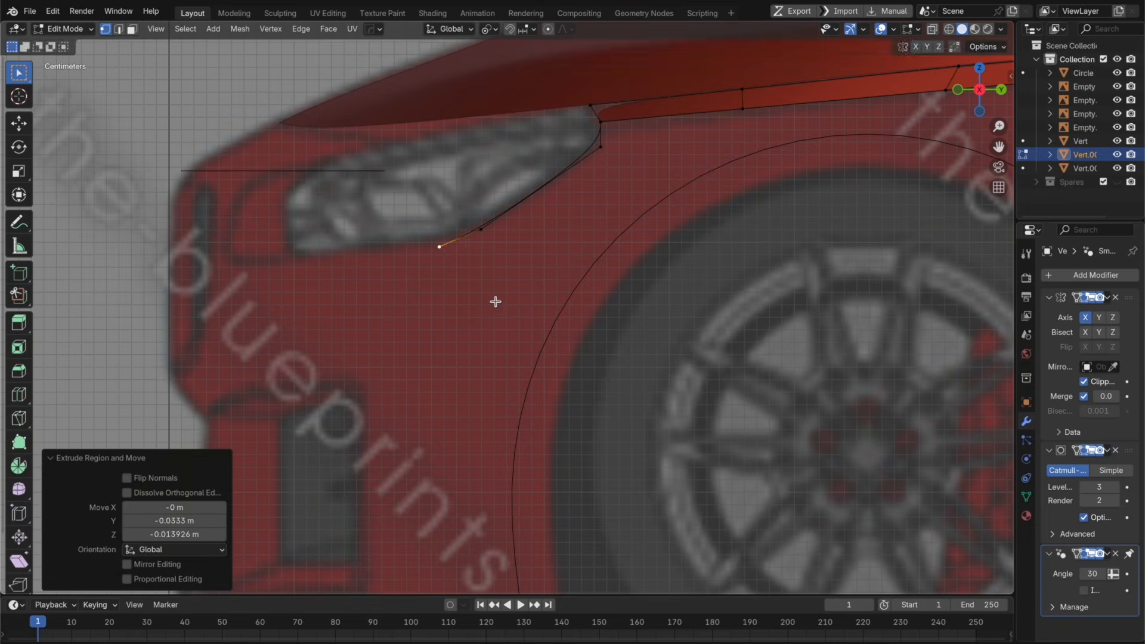
key("e")
left_click(300, 319)
Step: Move all the extruded headlight outline vertices about 0.026 m outward along X in the top view
scroll(532, 239, "down", 2)
left_click_drag(513, 286, 316, 244)
key("KP_7")
key("g")
key("x")
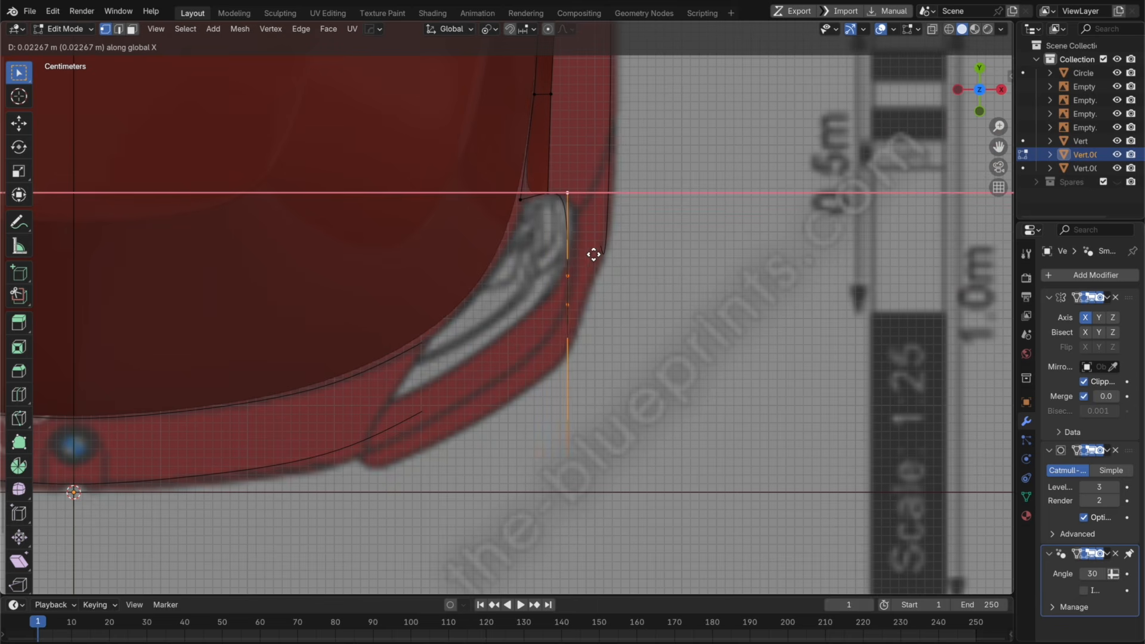
left_click(595, 258)
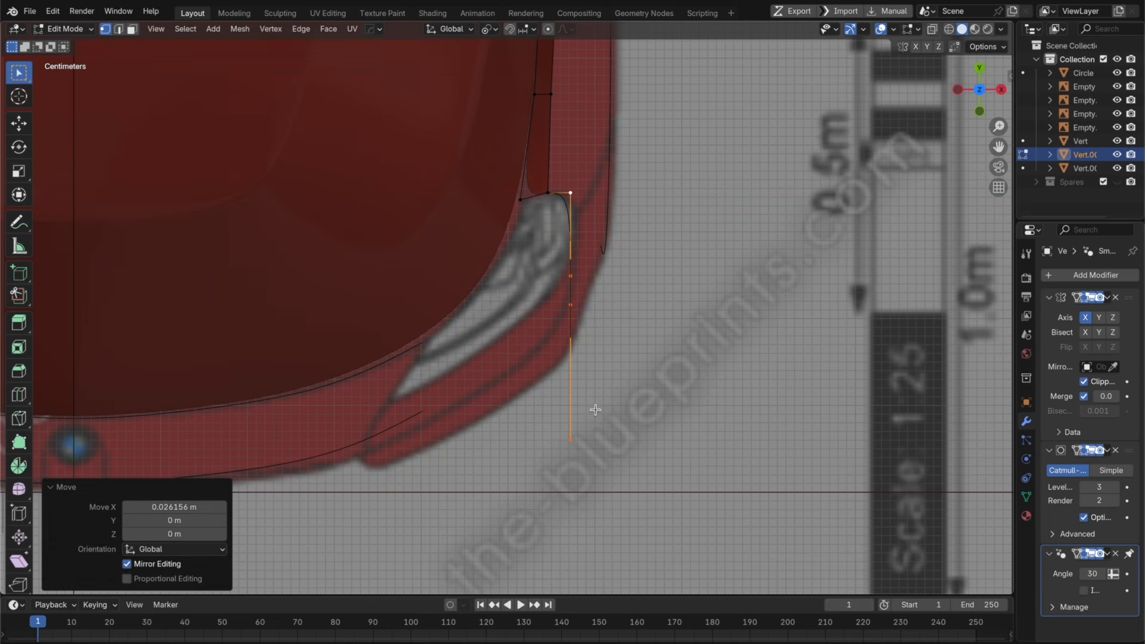
Step: Fit the outline's lower vertices to the top-view headlight along X, moving the front end vertex about 0.196 m inward
left_click_drag(590, 439, 542, 251)
key("g")
key("x")
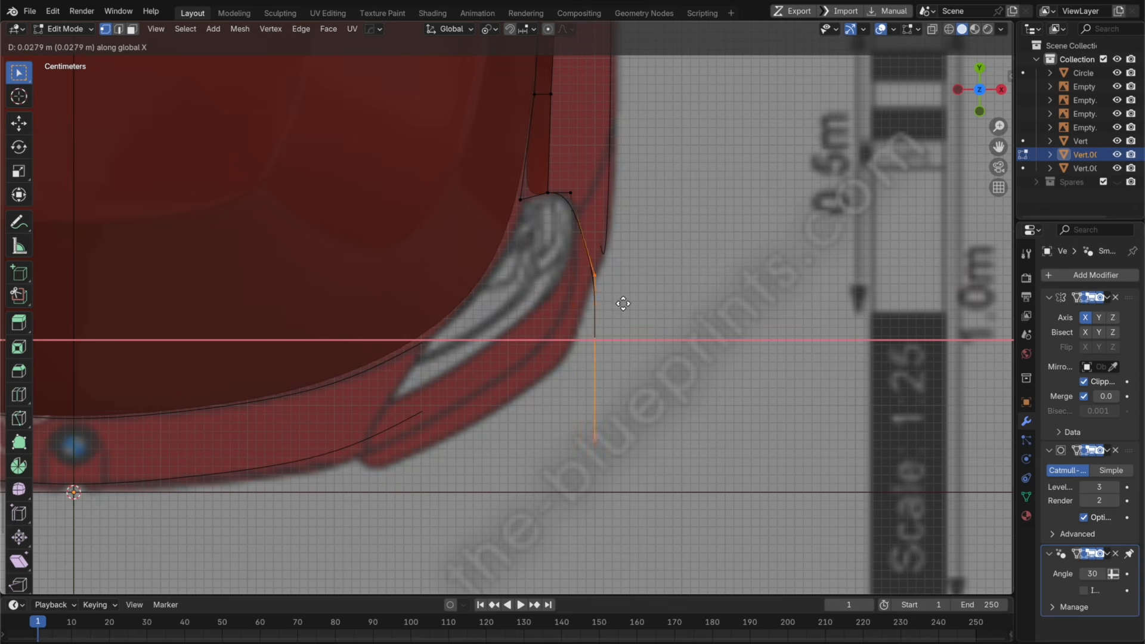
left_click(606, 308)
left_click_drag(573, 436, 537, 292)
key("g")
key("x")
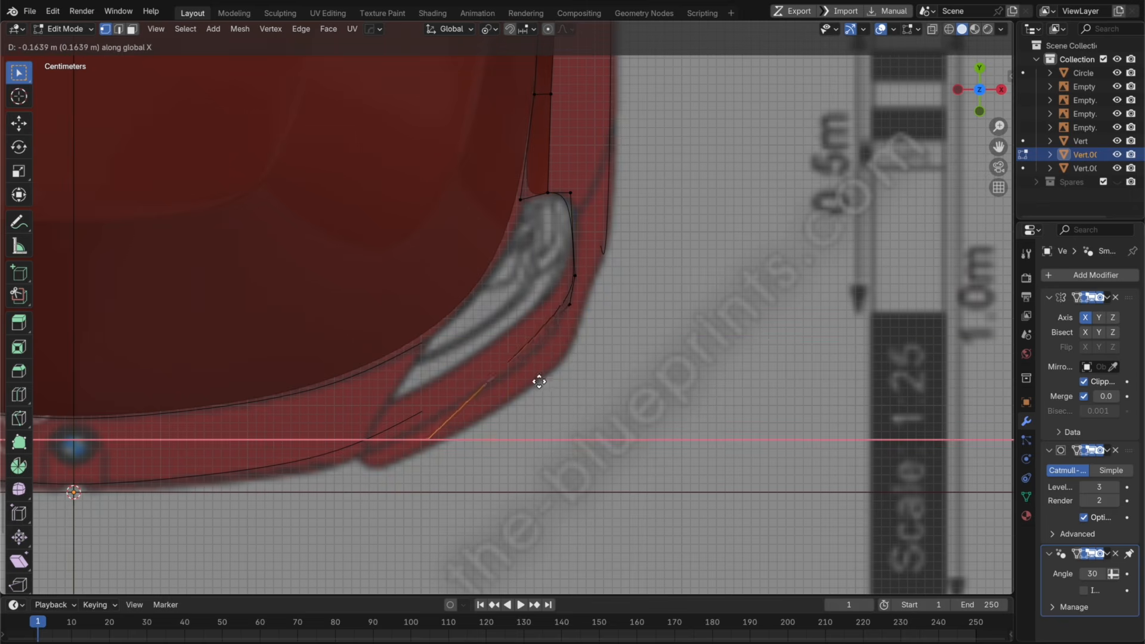
left_click(518, 369)
Step: Add one cut to the headlight outline's long front segment and slide the new vertex toward the car's outer side
middle_click_drag(560, 360, 567, 223)
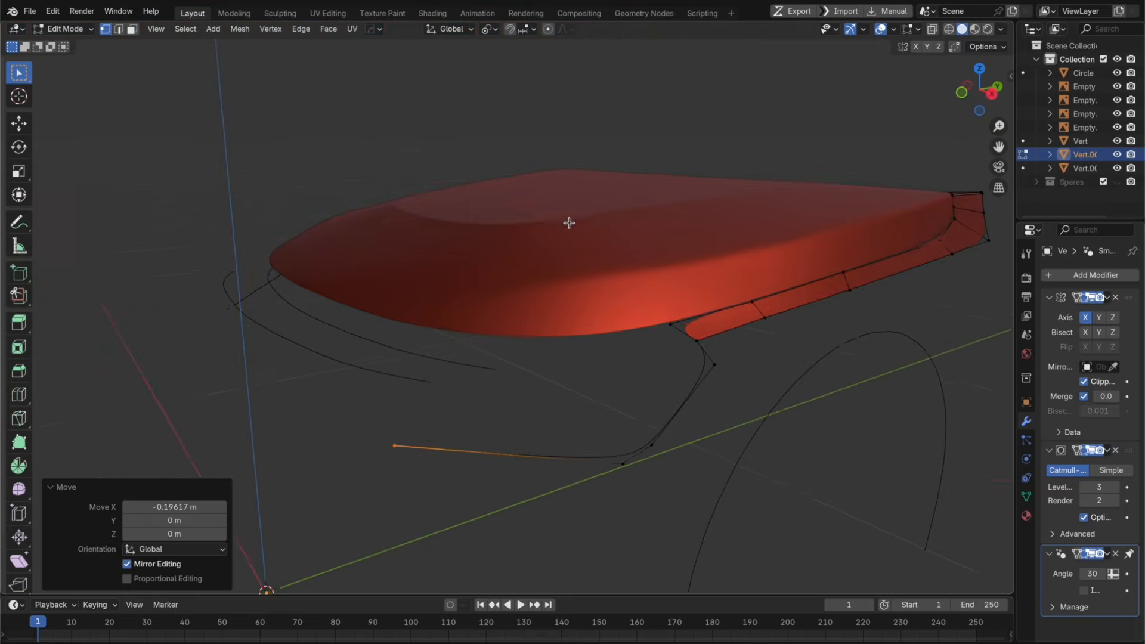
key("super+r")
double_click(553, 352)
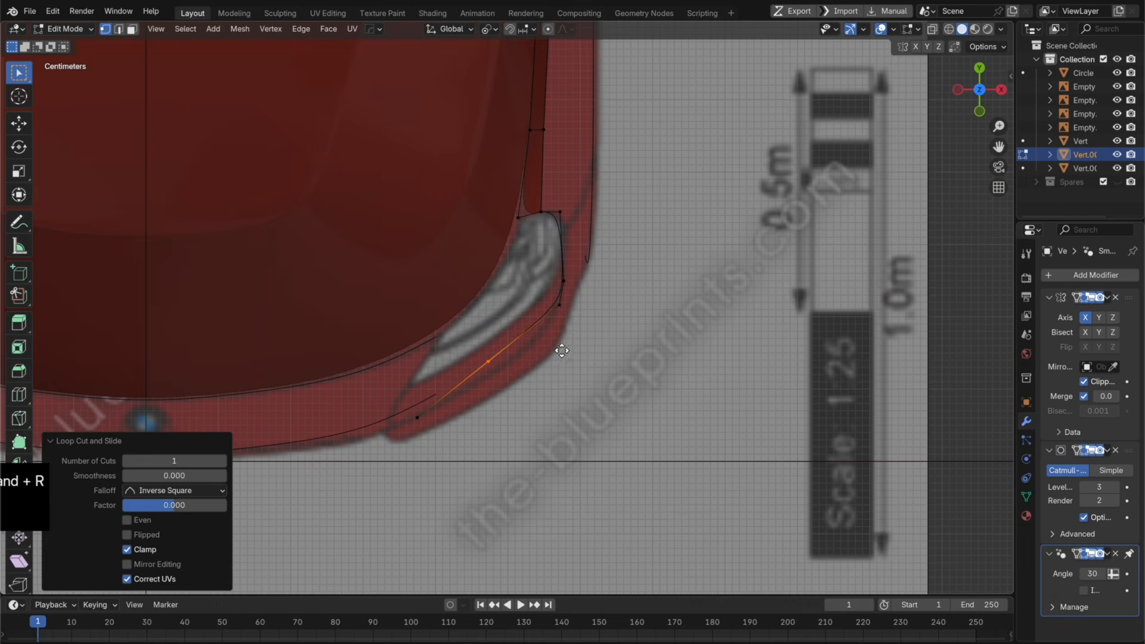
key("g")
key("g")
left_click(614, 326)
Step: Move the outline's rear outer vertices about 0.003 m outward along X and add one cut between them
key("g")
key("y")
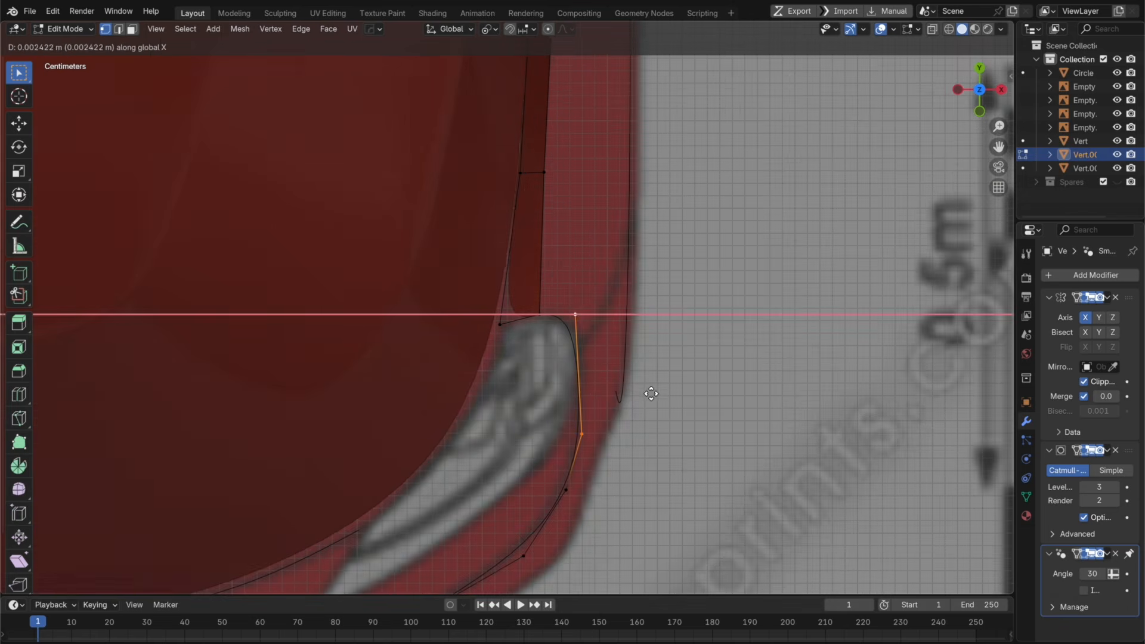
left_click(650, 393)
key("super+r")
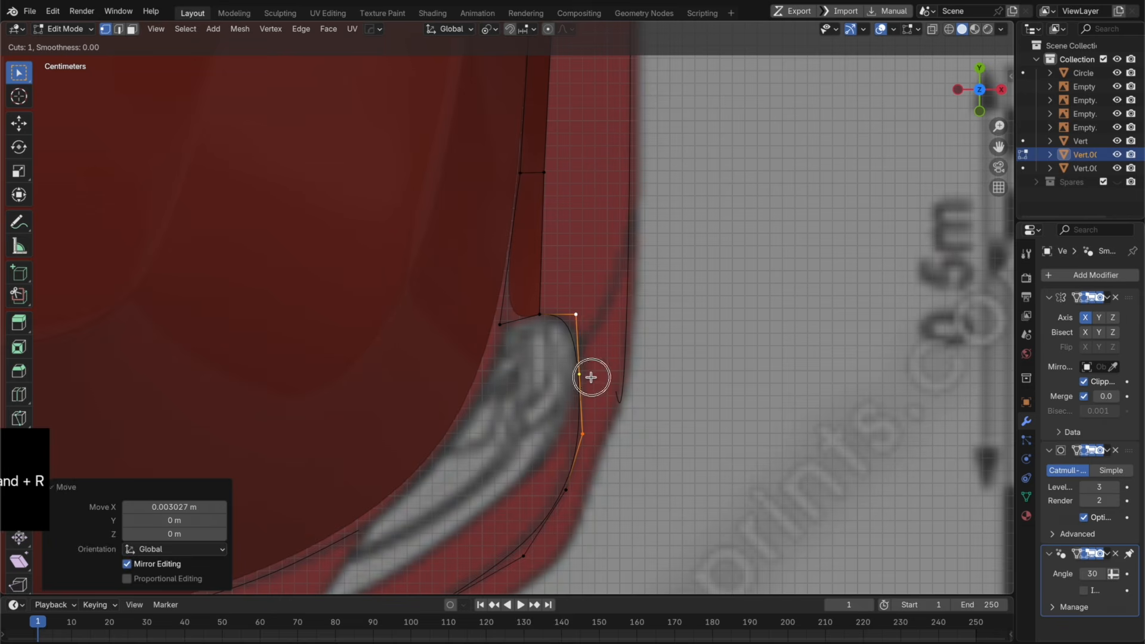
double_click(593, 379)
key("g")
key("Escape")
key("Tab")
scroll(624, 370, "down", 3)
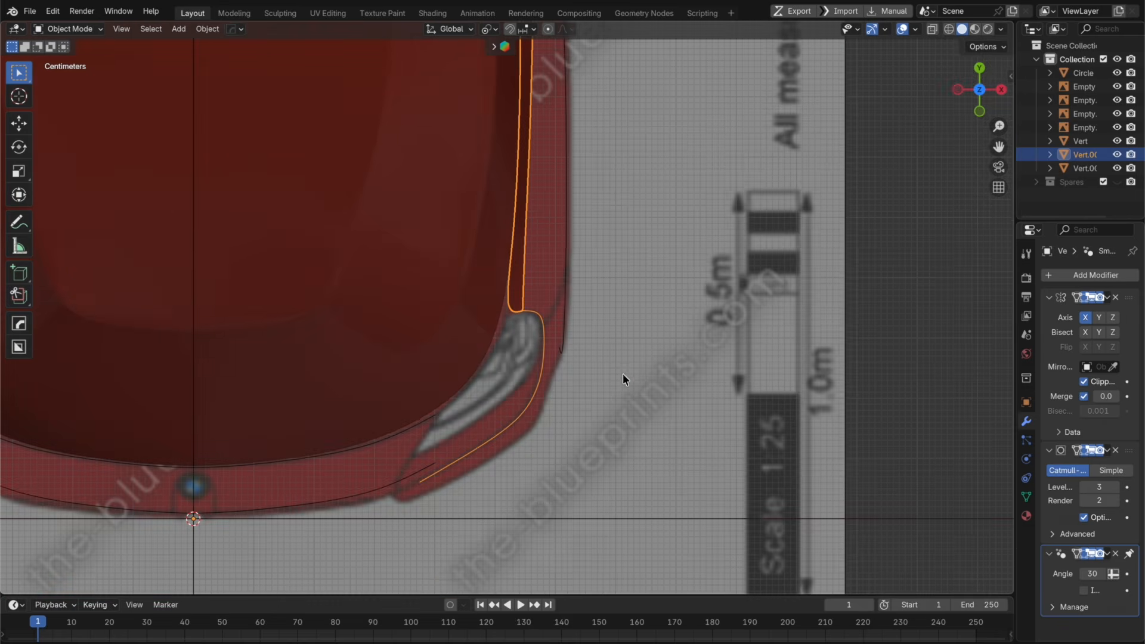
Step: Check the smoothed headlight outline against the side-view blueprint and save the file
middle_click_drag(617, 403, 545, 292)
key("KP_3")
key("Tab")
key("g")
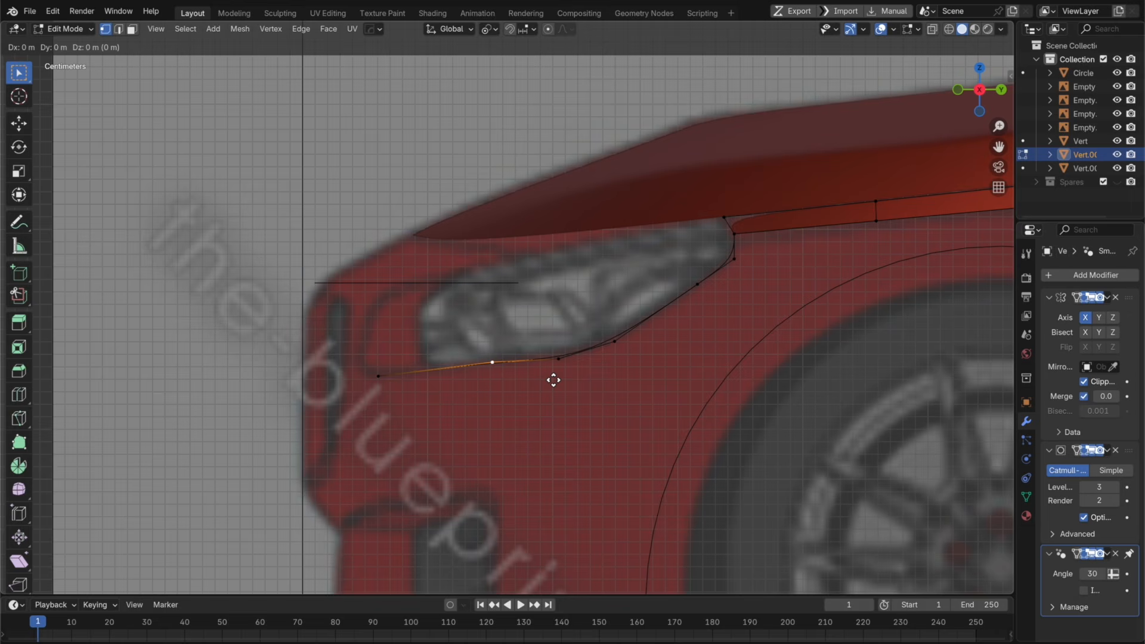
key("z")
key("Escape")
key("Tab")
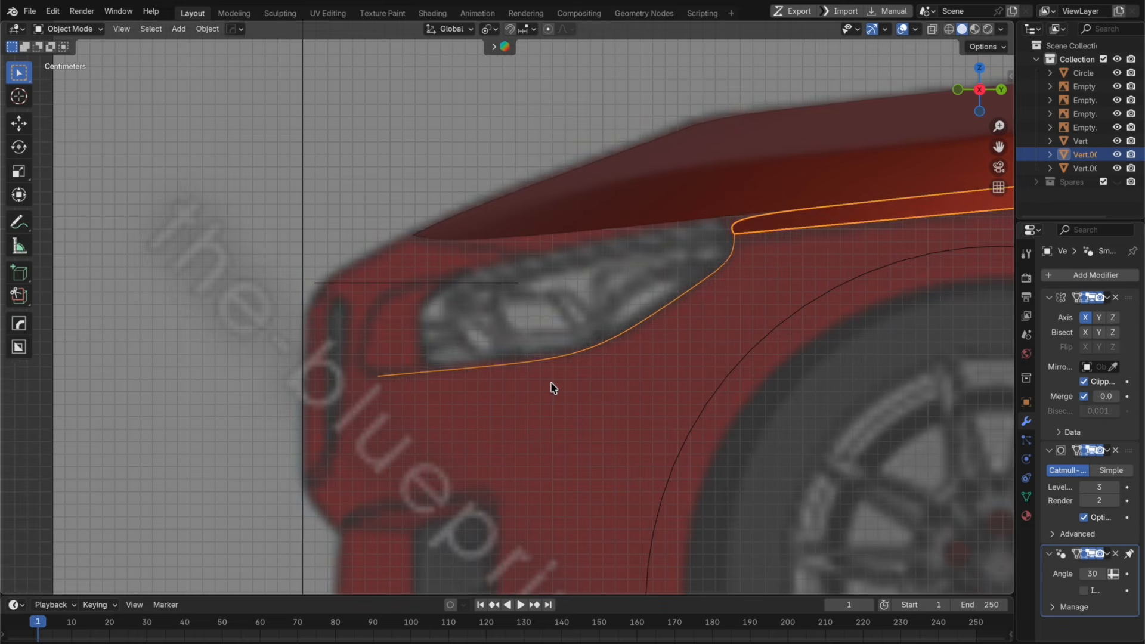
scroll(552, 386, "down", 3)
scroll(625, 341, "down", 3)
key("super+s")
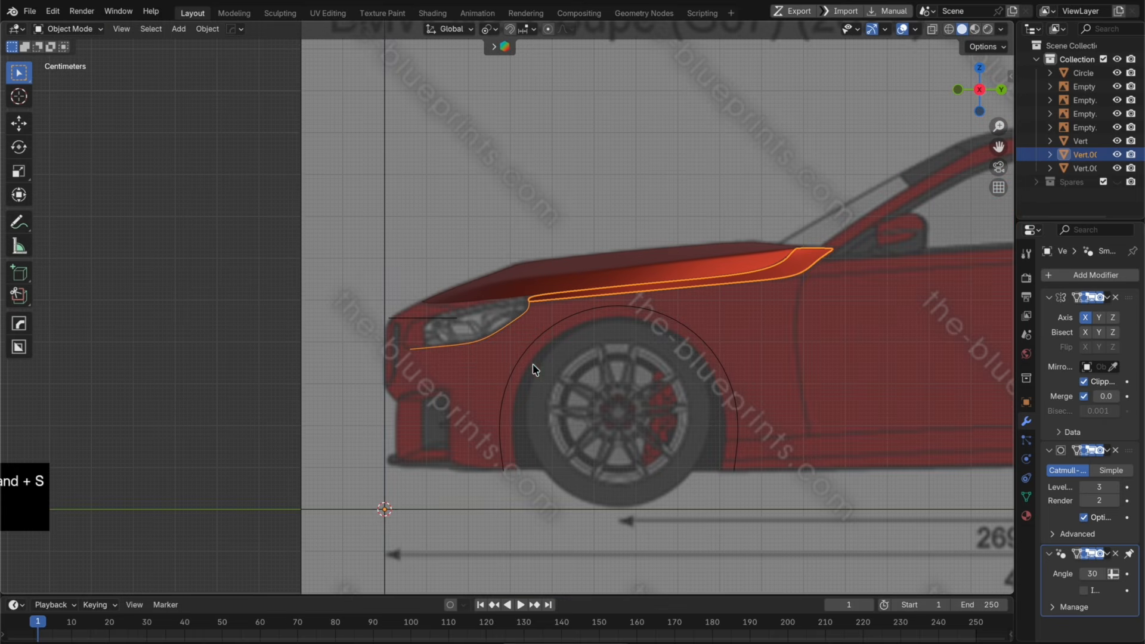
key("shift+d")
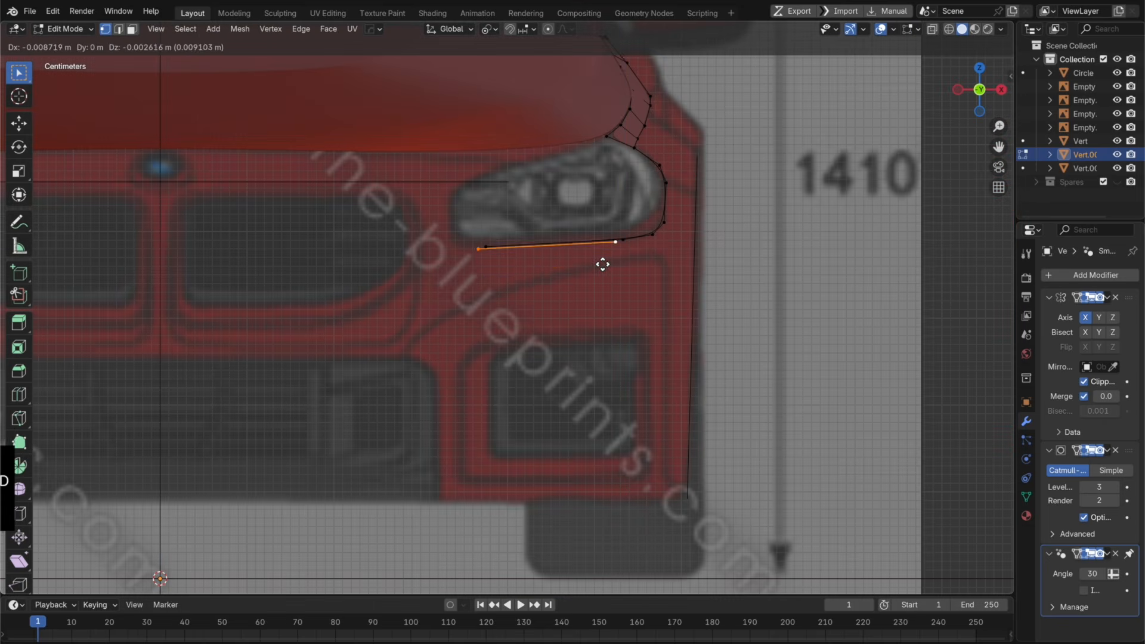
key("z")
left_click(614, 273)
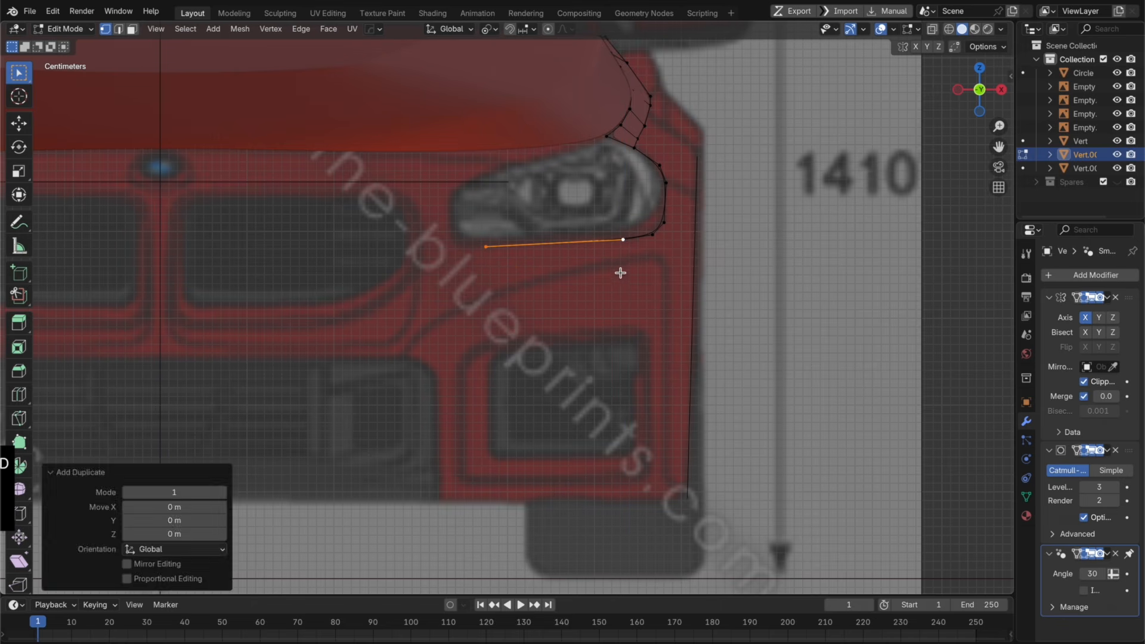
key("super+z")
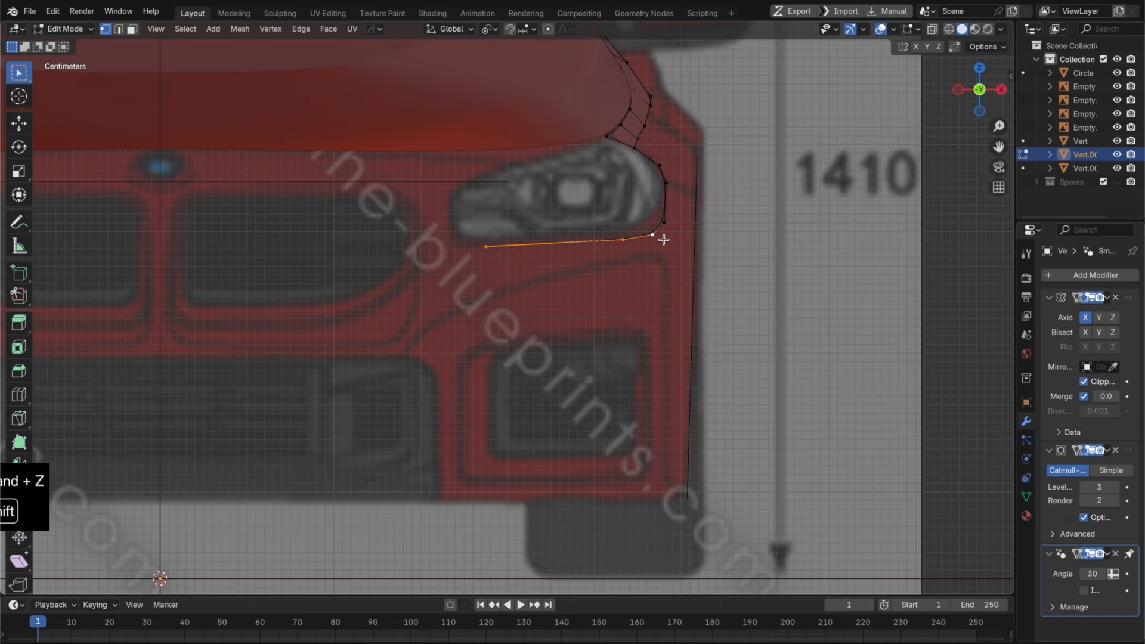
Step: Duplicate the three front vertices under the headlight downward along Z and lower the copy's inner end onto the bumper crease
key("shift+d")
key("z")
left_click(662, 260)
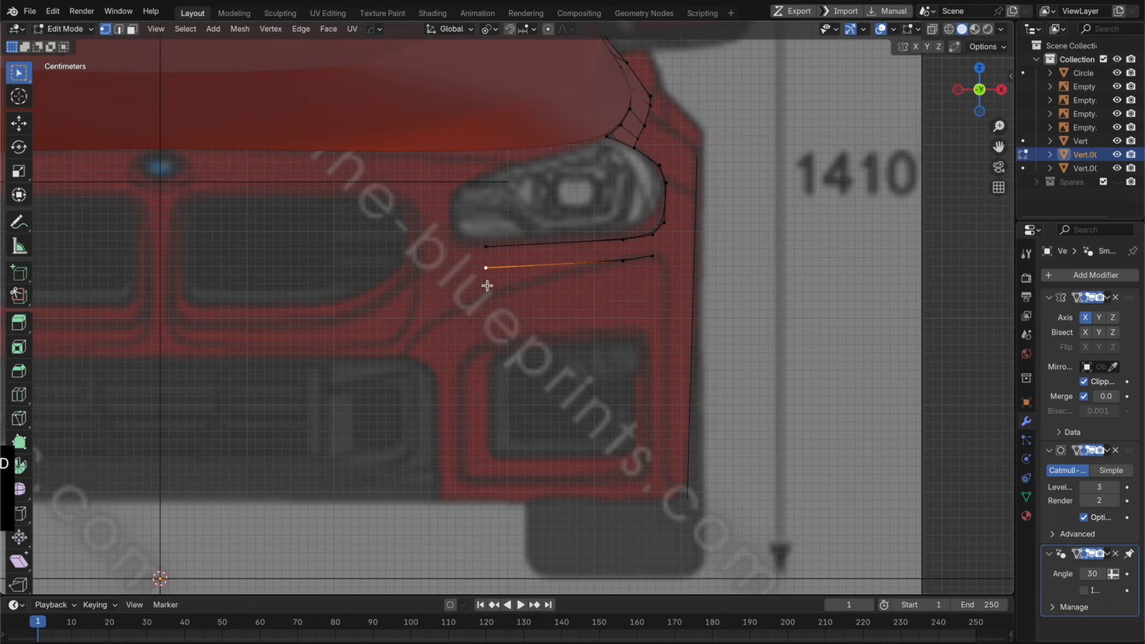
key("g")
key("z")
left_click(554, 319)
Step: Adjust the copied line's middle vertex and extrude its outer end around the bumper corner and about 0.24 m straight down
left_click(622, 261)
key("g")
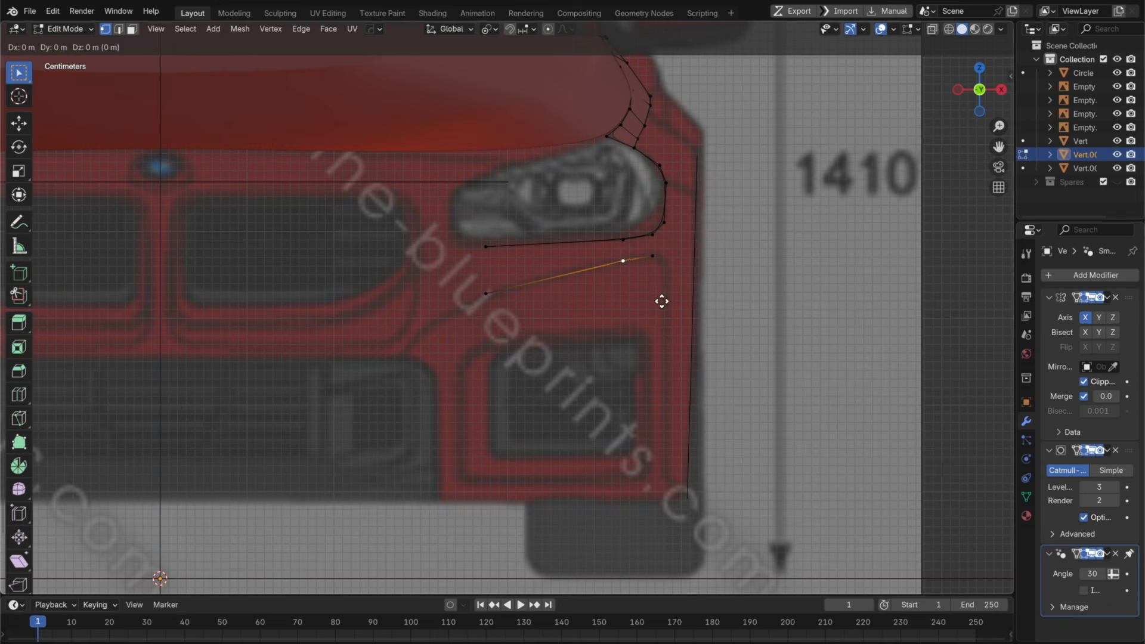
key("x")
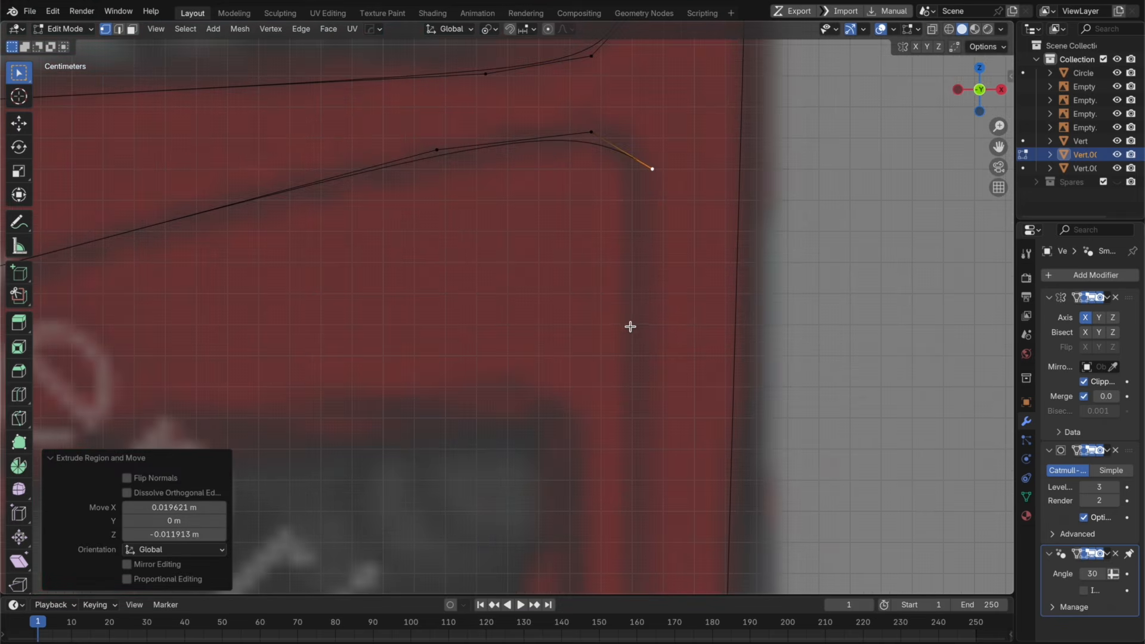
scroll(642, 204, "down", 2)
key("e")
key("z")
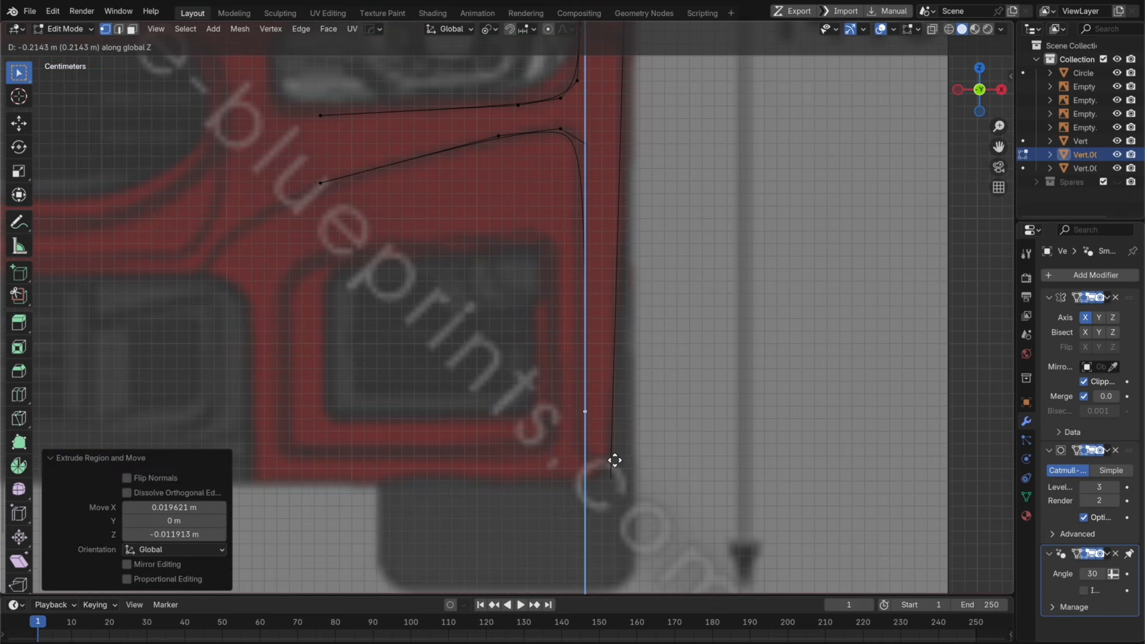
left_click(610, 490)
Step: Extrude the crease line's inner end in two segments toward the lower grille and add a cut to the vertical outer segment
middle_click_drag(511, 273, 638, 248, "shift")
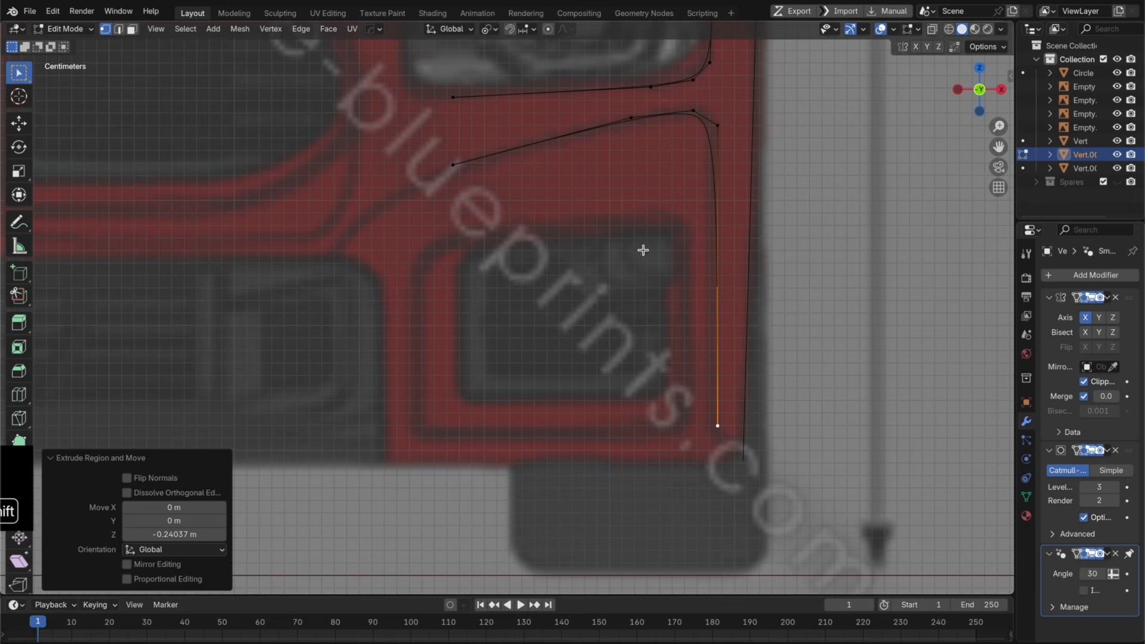
left_click(454, 163)
key("e")
left_click(472, 207)
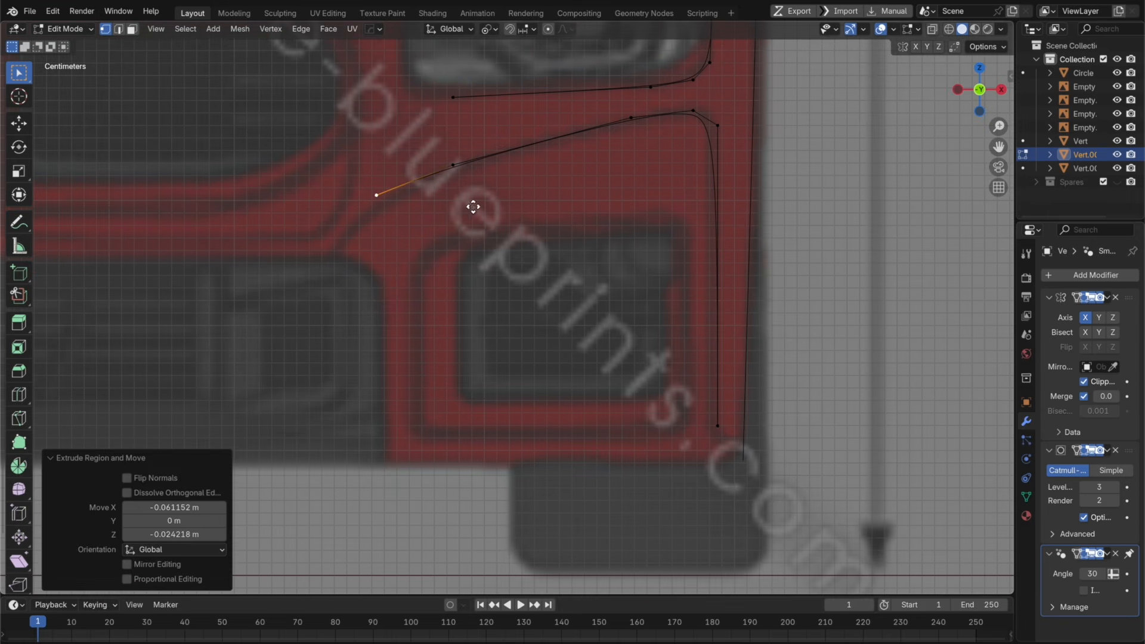
key("e")
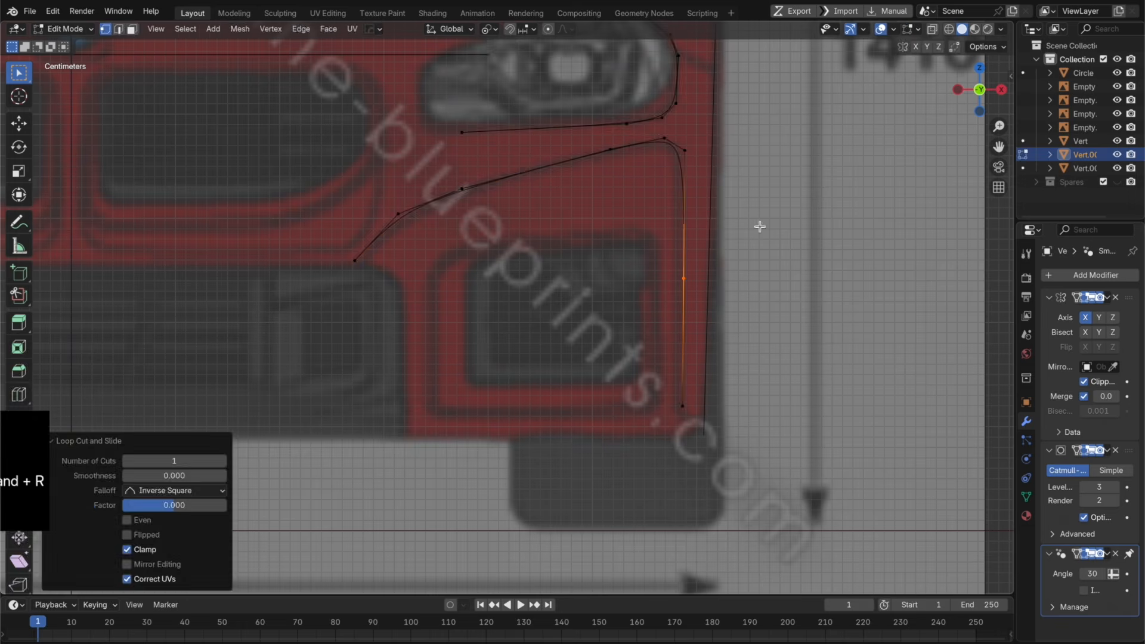
key("Tab")
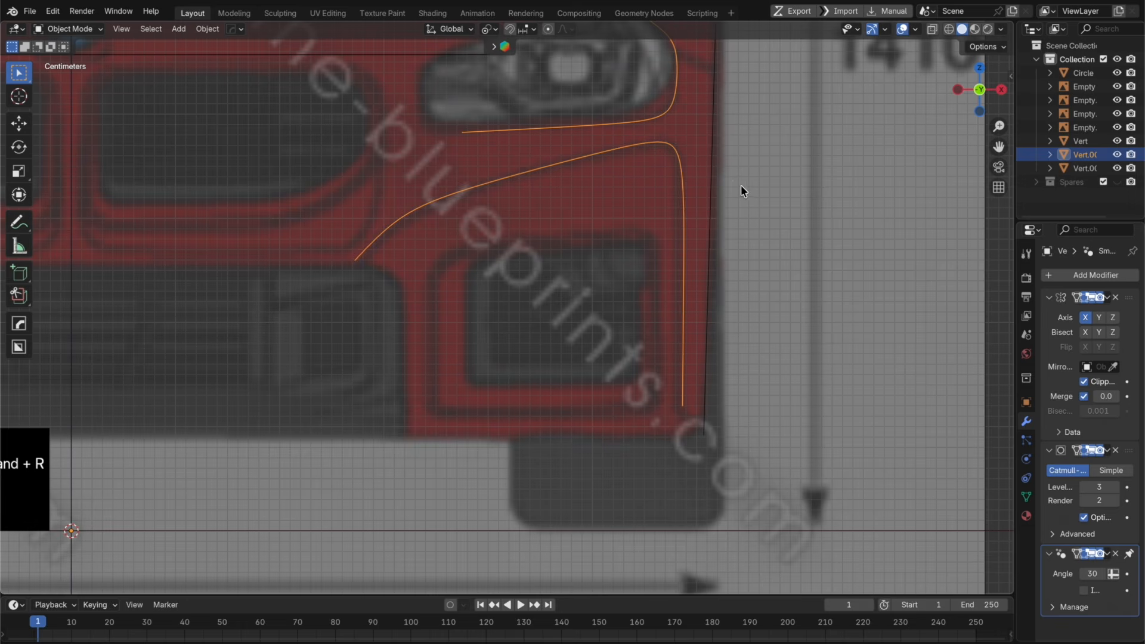
Step: Add edge cuts to the bumper crease line's vertical outer segment and upper outer corner, keeping the corner cut centred
key("Tab")
key("super+r")
left_click(697, 165)
key("Tab")
key("Tab")
key("super+r")
left_click(679, 138)
right_click(684, 139)
key("Tab")
Step: Select the whole linked bumper crease line and move it about 0.043 m forward along Y
middle_click_drag(757, 148, 694, 197, "shift")
scroll(627, 209, "up", 1)
left_click(979, 70)
scroll(738, 253, "down", 4)
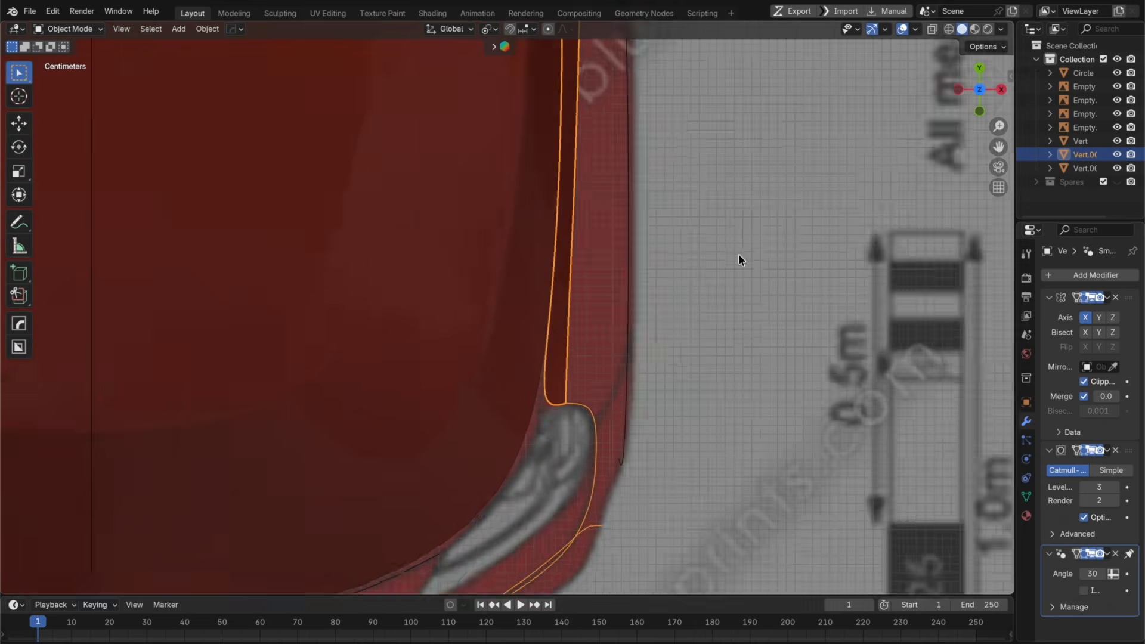
middle_click_drag(694, 325, 724, 178, "shift")
key("Tab")
middle_click_drag(612, 337, 624, 244, "shift")
key("ctrl+l")
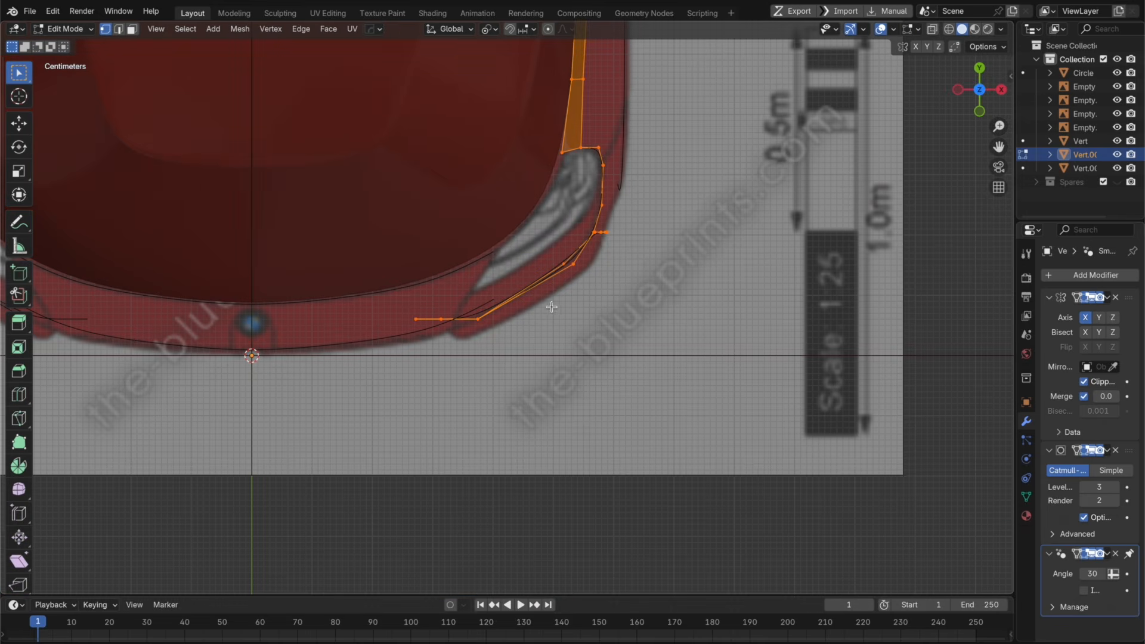
key("Tab")
key("Tab")
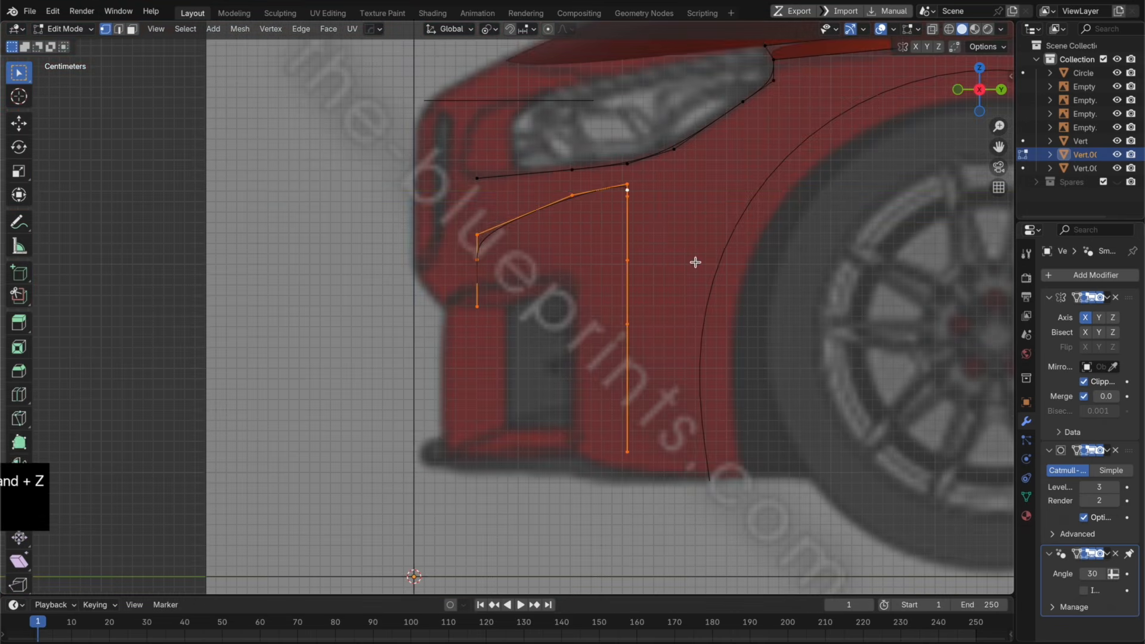
key("g")
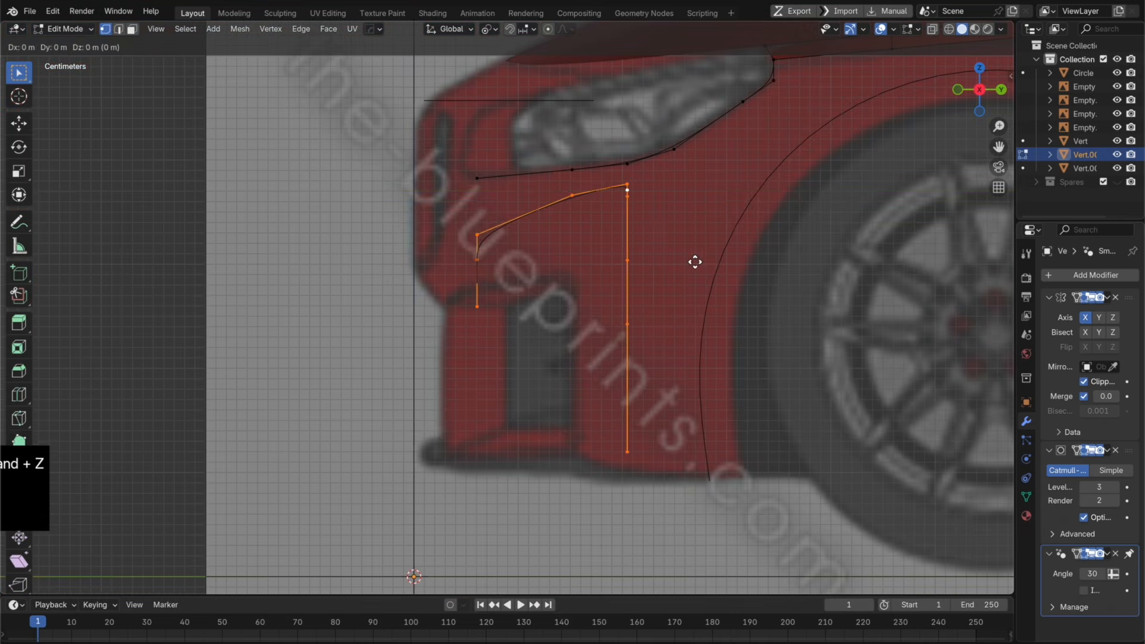
key("y")
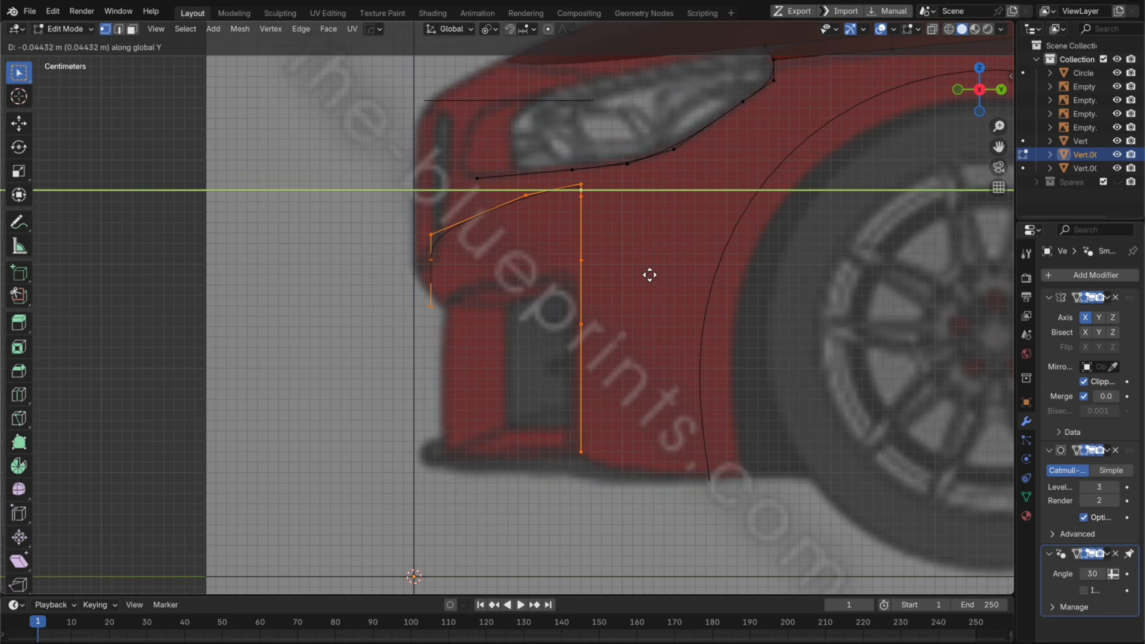
left_click(656, 269)
Step: Rotate the crease line about -3.5° around Z to follow the bumper outline in the top-view blueprint
left_click(978, 69)
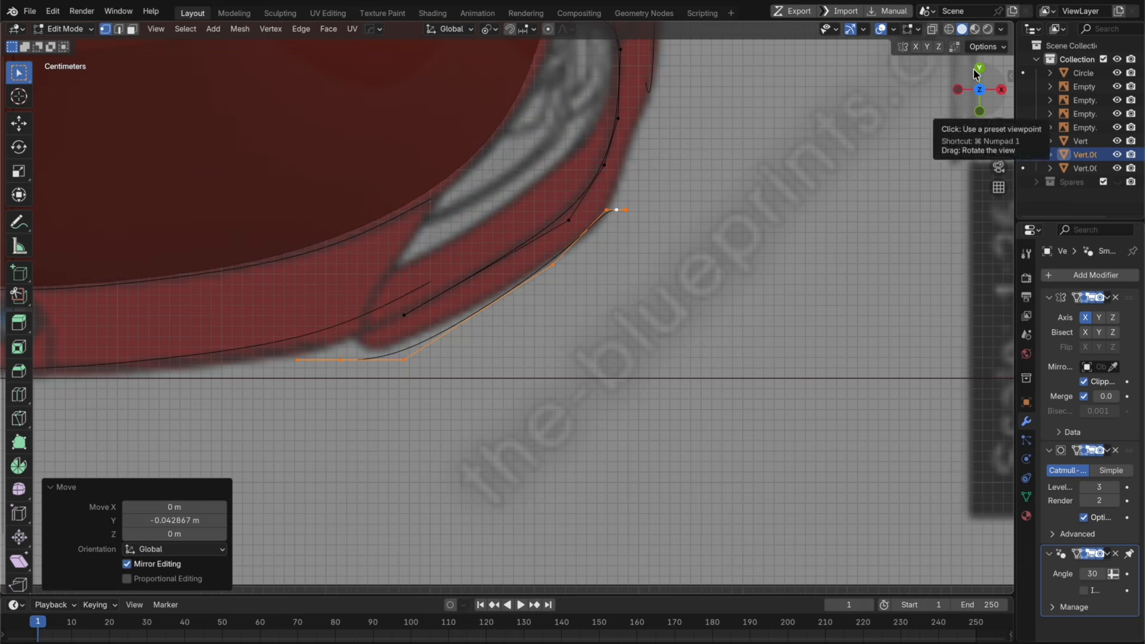
key("r")
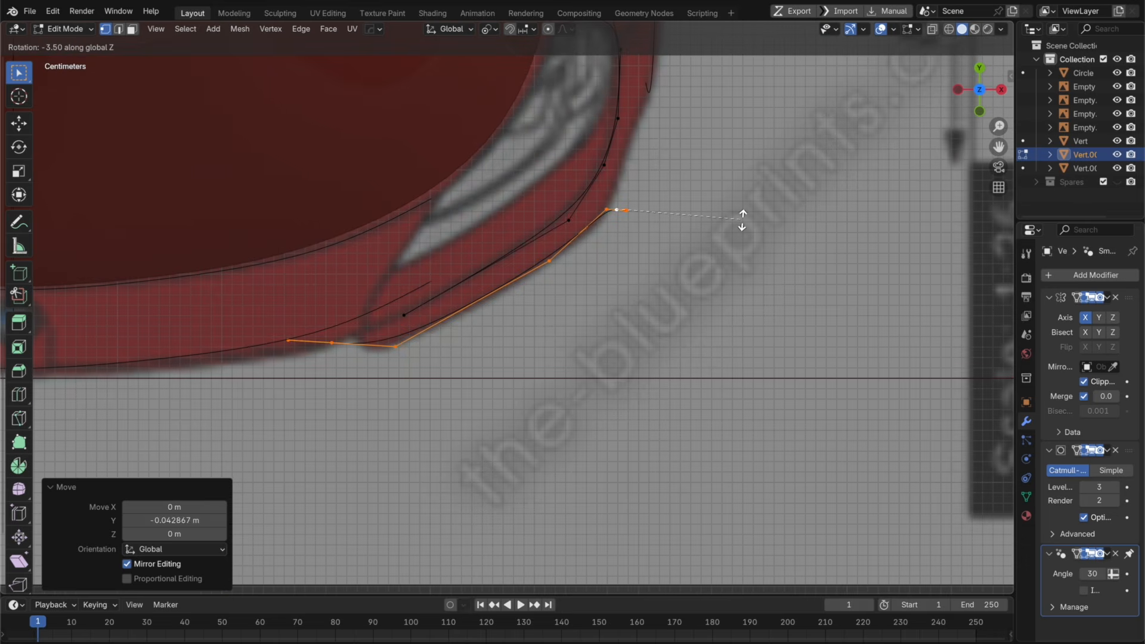
left_click(742, 220)
Step: Move the vertex just above the crease line's lower inner end about 0.008 m forward along Y in the side view
middle_click_drag(741, 220, 728, 164)
left_click(984, 110)
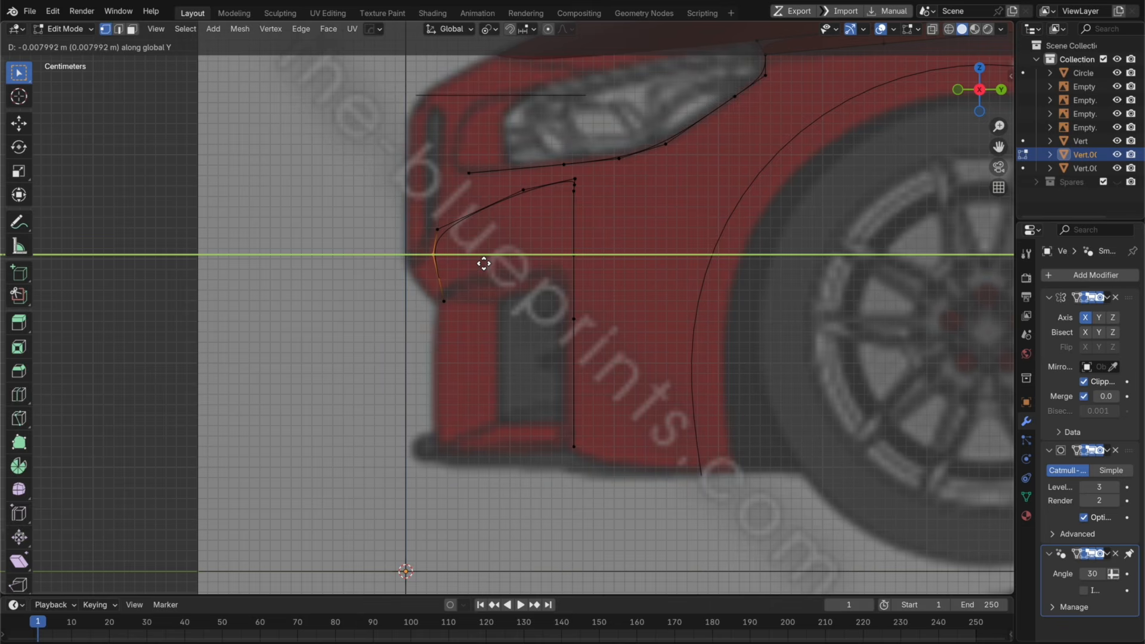
left_click(484, 263)
key("Tab")
key("Tab")
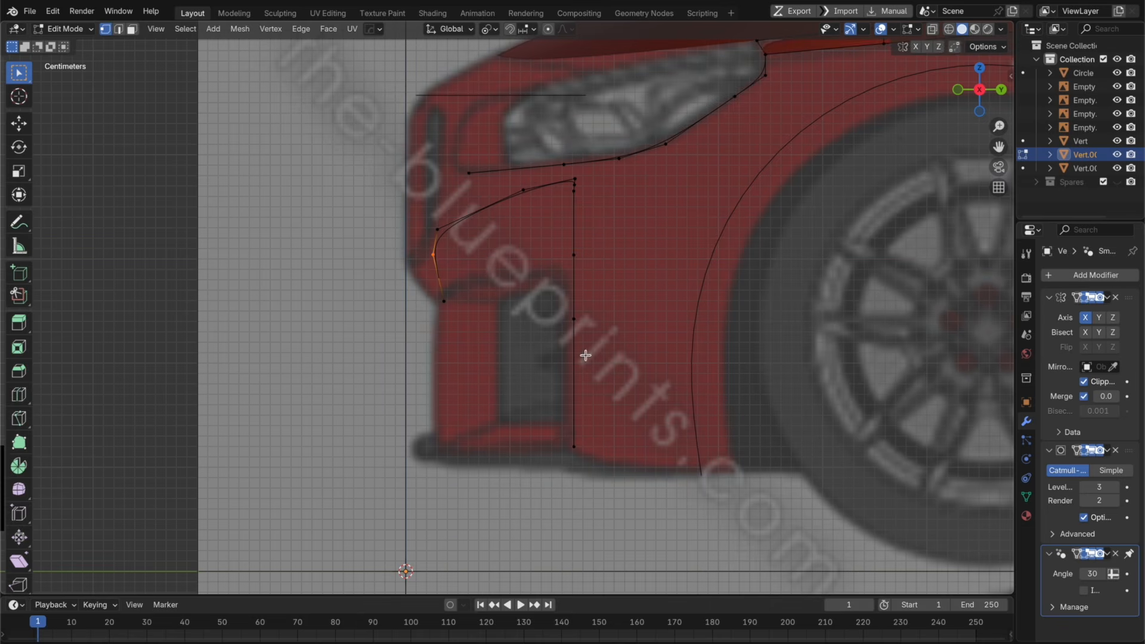
Step: Shift the vertical outer segment backward along Y, moving its upper vertices about 0.004 m further than the bottom one
key("g")
key("y")
left_click(613, 244)
left_click_drag(645, 441, 500, 186)
left_click(526, 189, "shift")
key("g")
key("y")
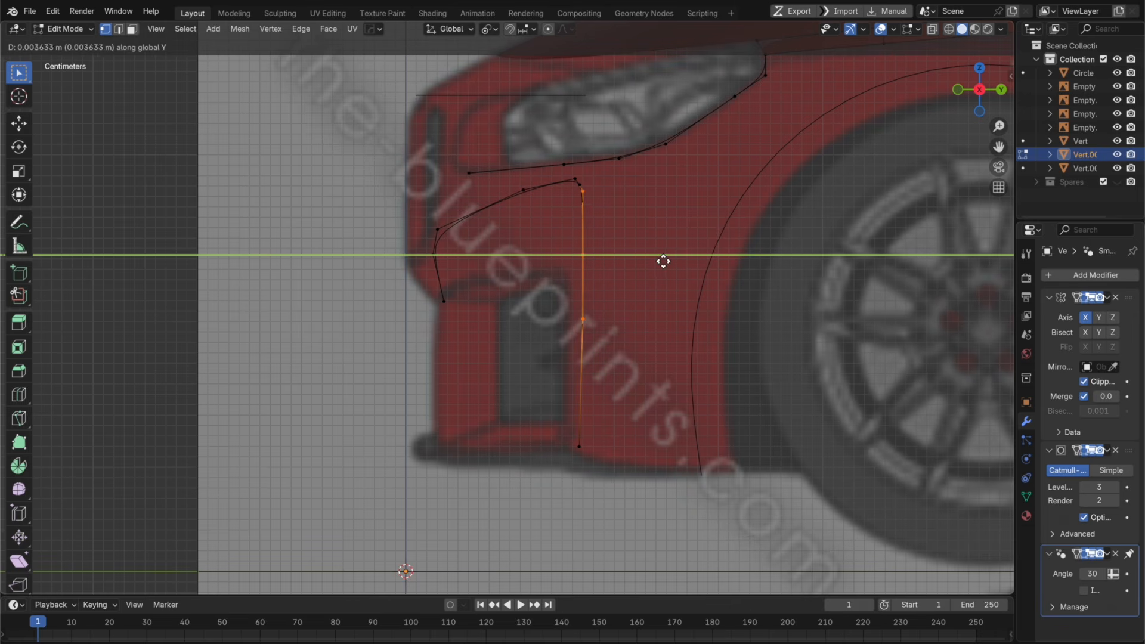
left_click(664, 261)
key("Tab")
key("Tab")
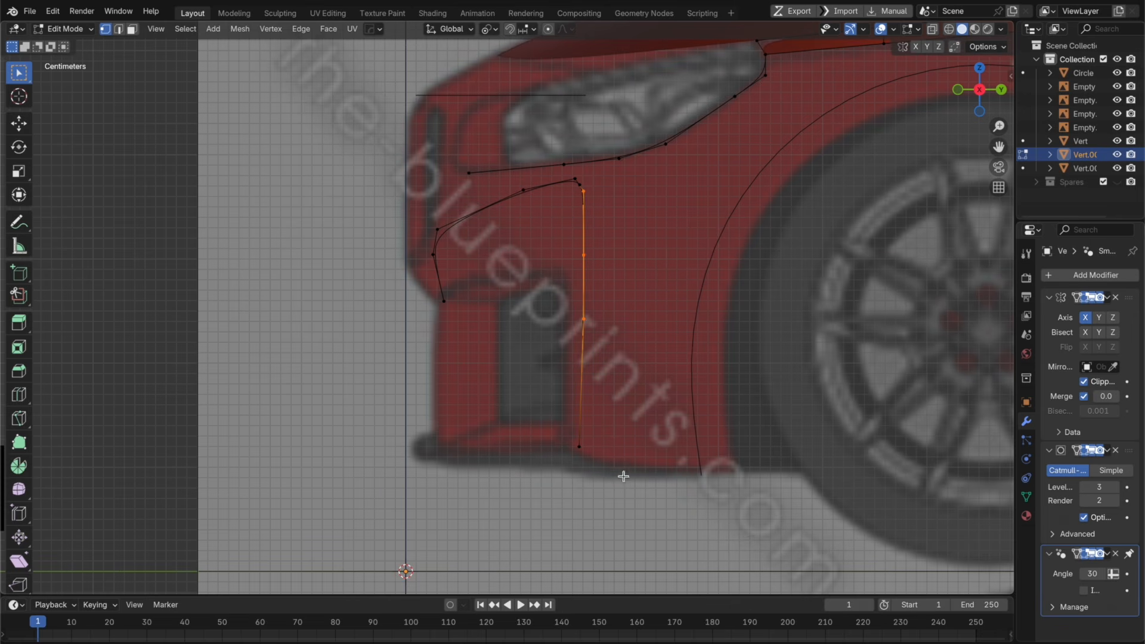
Step: Straighten the vertical outer segment by scaling its vertices to 0 along Y and check its Y position
left_click_drag(623, 477, 545, 169)
key("s")
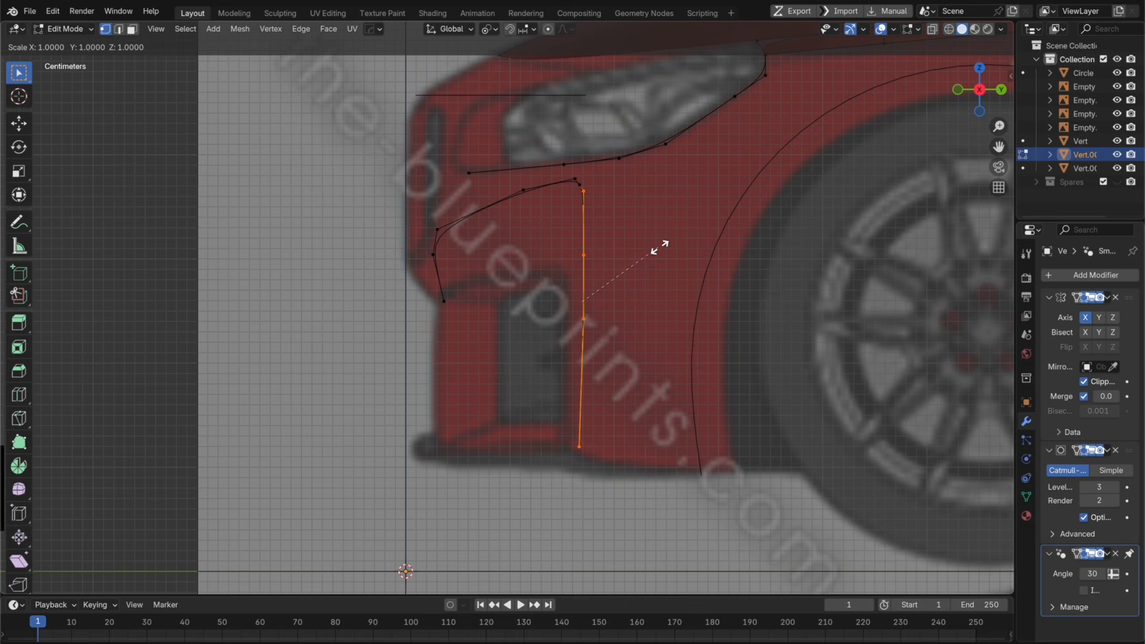
key("y")
key("0")
key("Return")
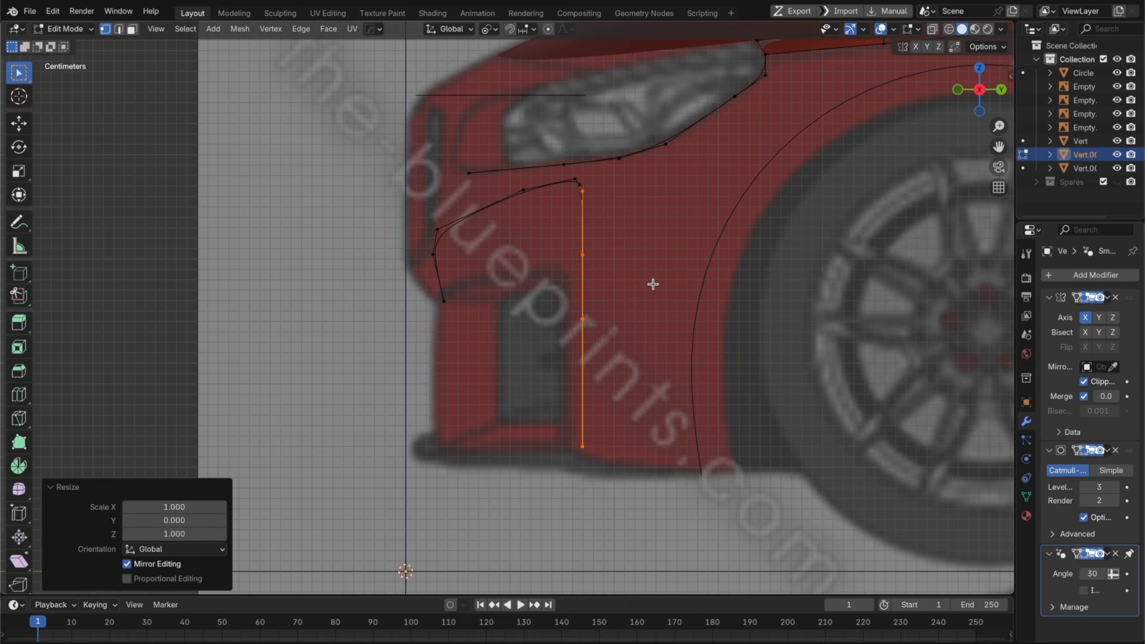
key("g")
key("y")
left_click(654, 284)
key("Tab")
Step: Dissolve the extra vertex in the middle of the crease line's upper outer corner
middle_click_drag(622, 239, 678, 260)
middle_click_drag(774, 277, 512, 245, "shift")
scroll(512, 244, "down", 2)
scroll(511, 244, "down", 2)
middle_click_drag(602, 258, 541, 258, "shift")
key("Tab")
scroll(542, 258, "up", 5)
left_click(745, 203, "alt")
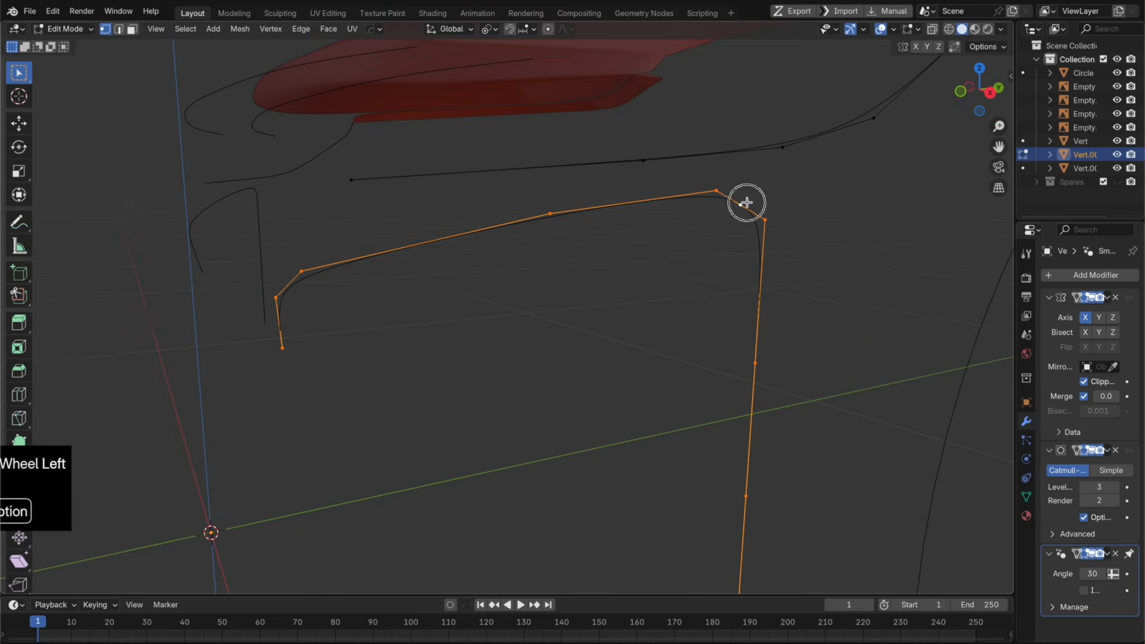
key("x")
left_click(740, 204)
key("x")
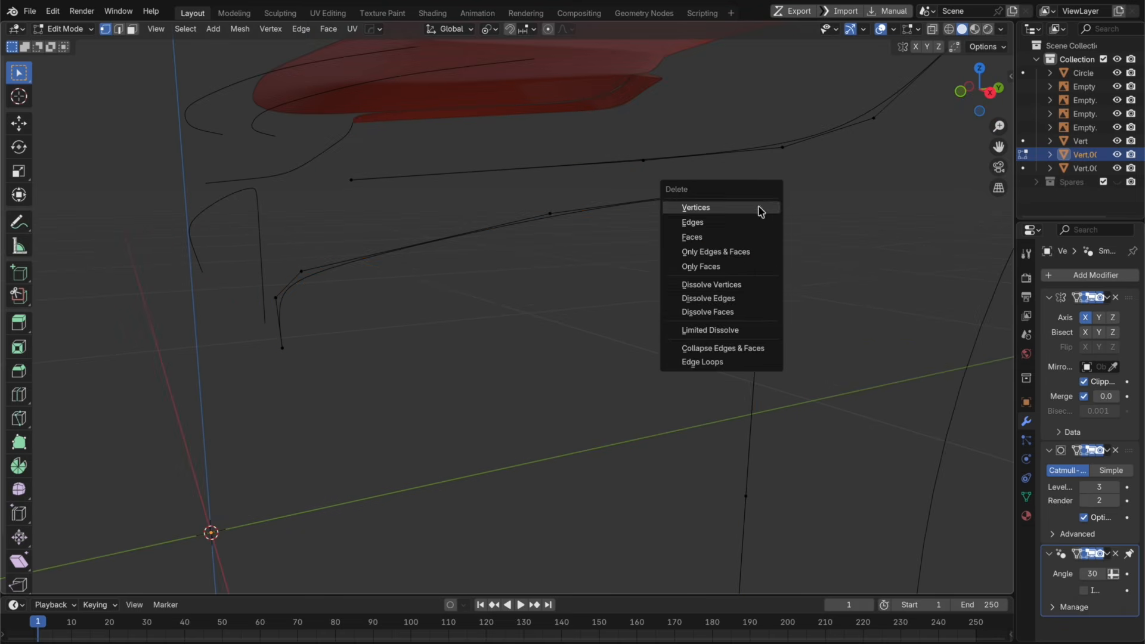
left_click(768, 286)
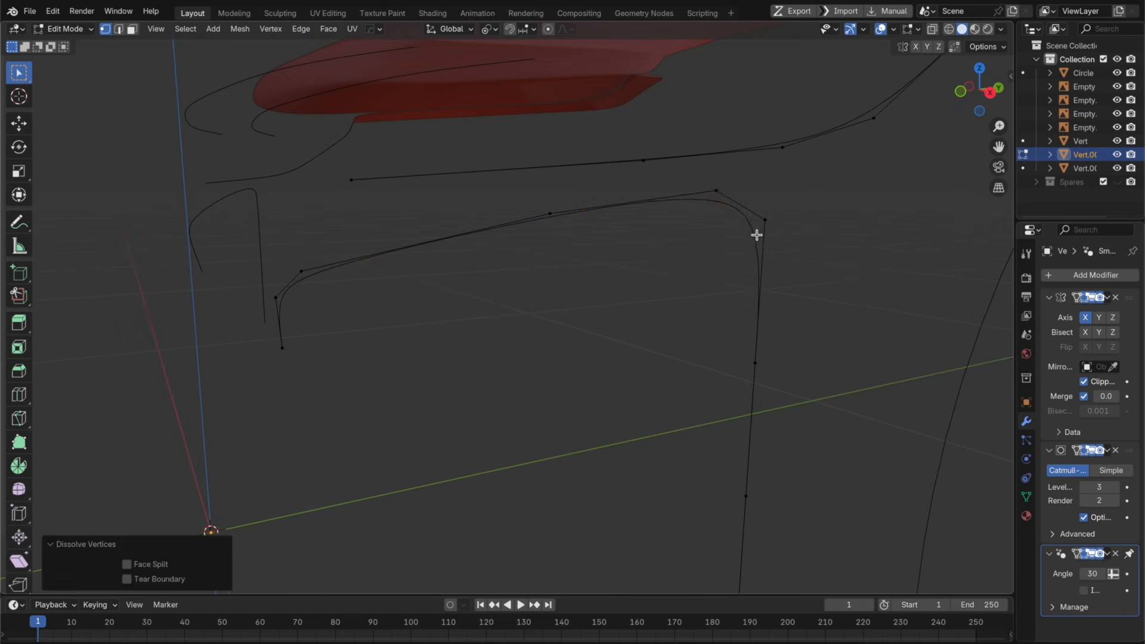
Step: Add a single centred cut to the short segment at the crease line's upper outer corner
key("super+r")
left_click(744, 220)
key("Tab")
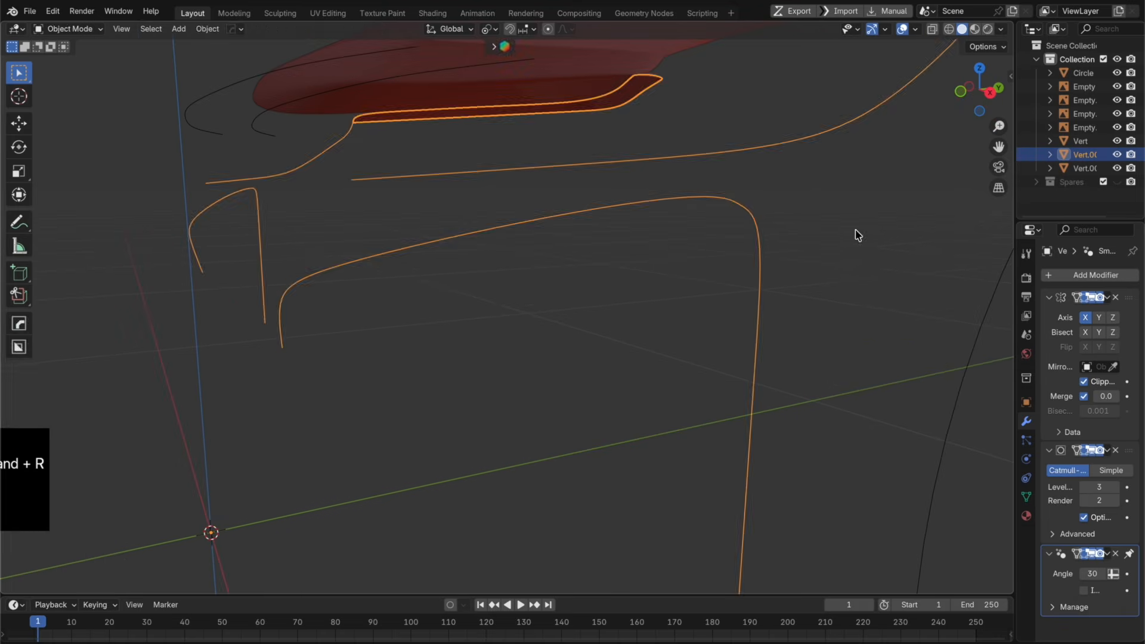
key("Tab")
key("super+v")
key("super+b")
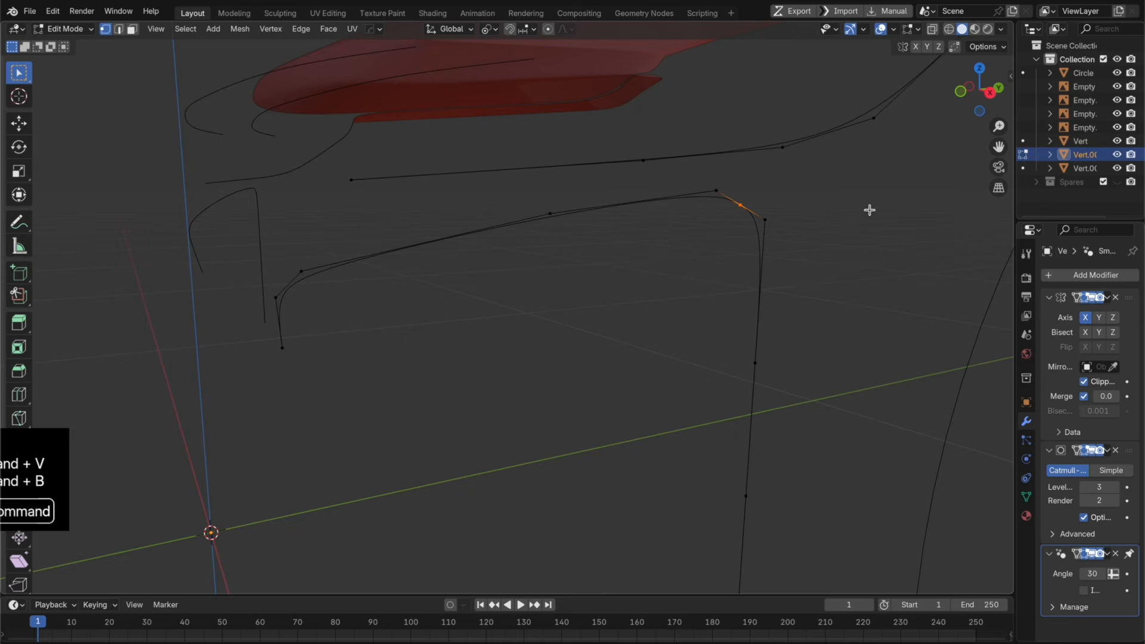
scroll(770, 255, "down", 4)
key("Tab")
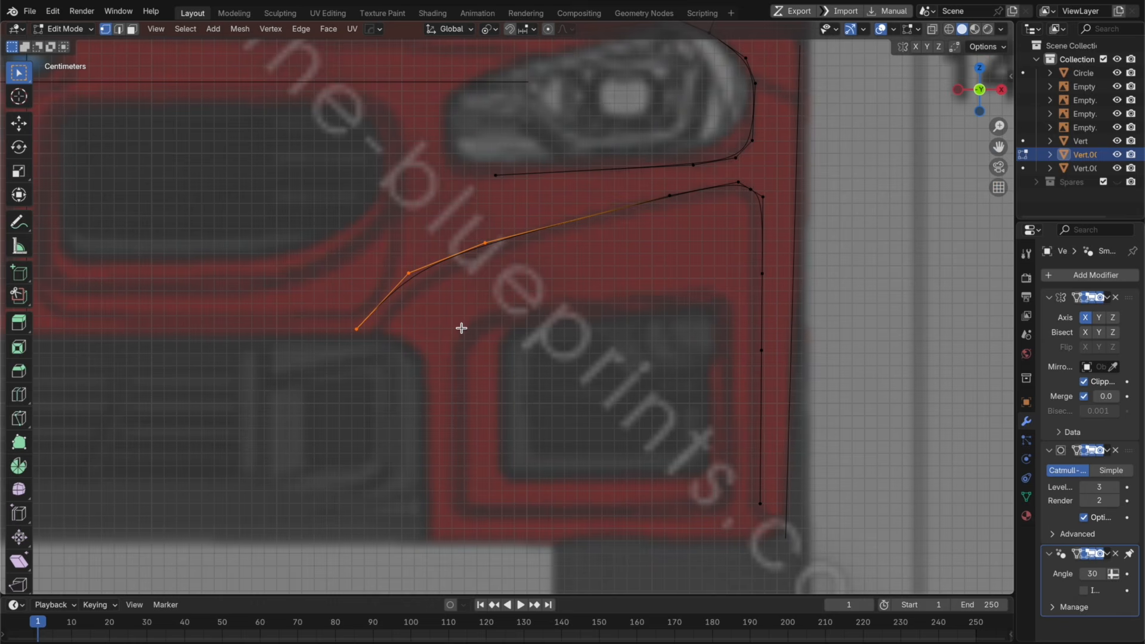
Step: Move the crease line's three inner vertices outward along X by about 0.009 m and nudge them slightly further
key("g")
key("x")
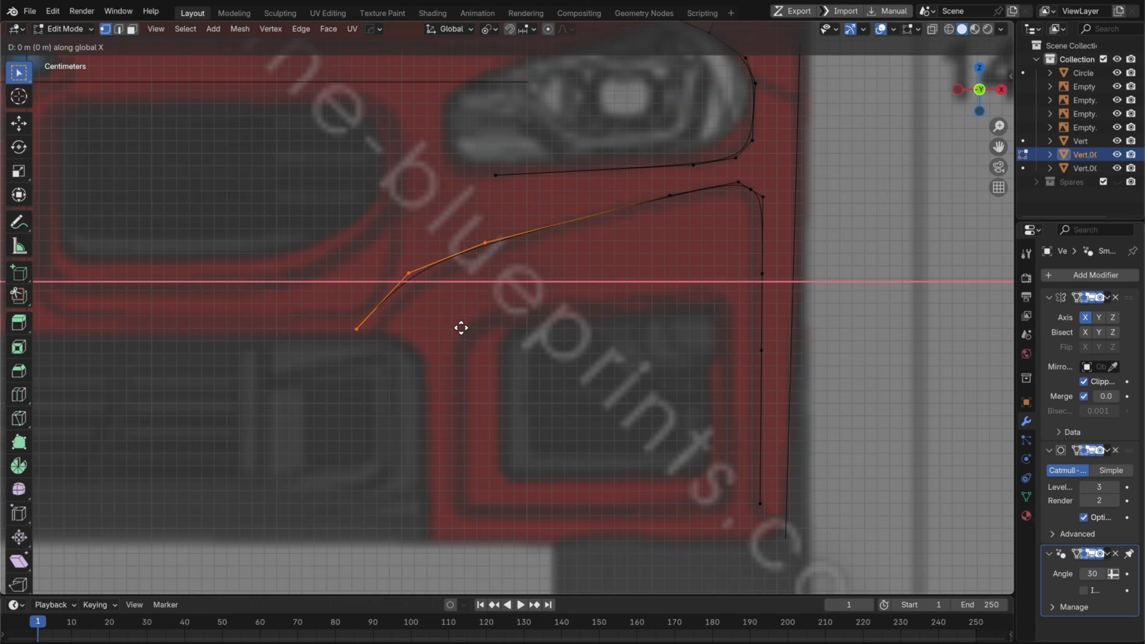
left_click(473, 333)
key("g")
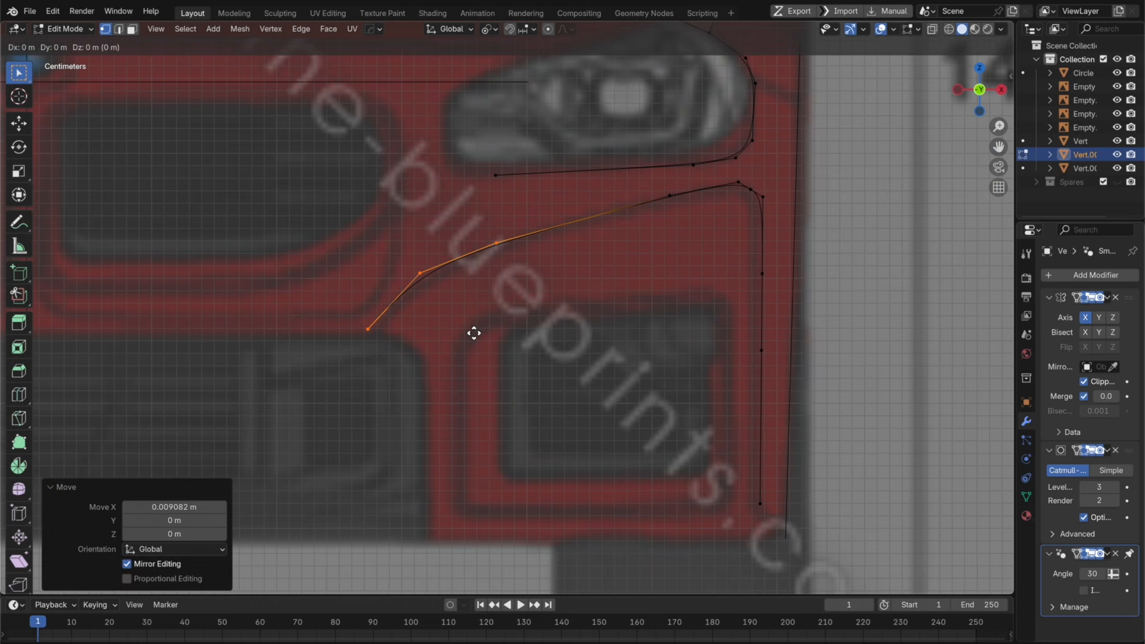
key("x")
left_click(480, 335)
key("Tab")
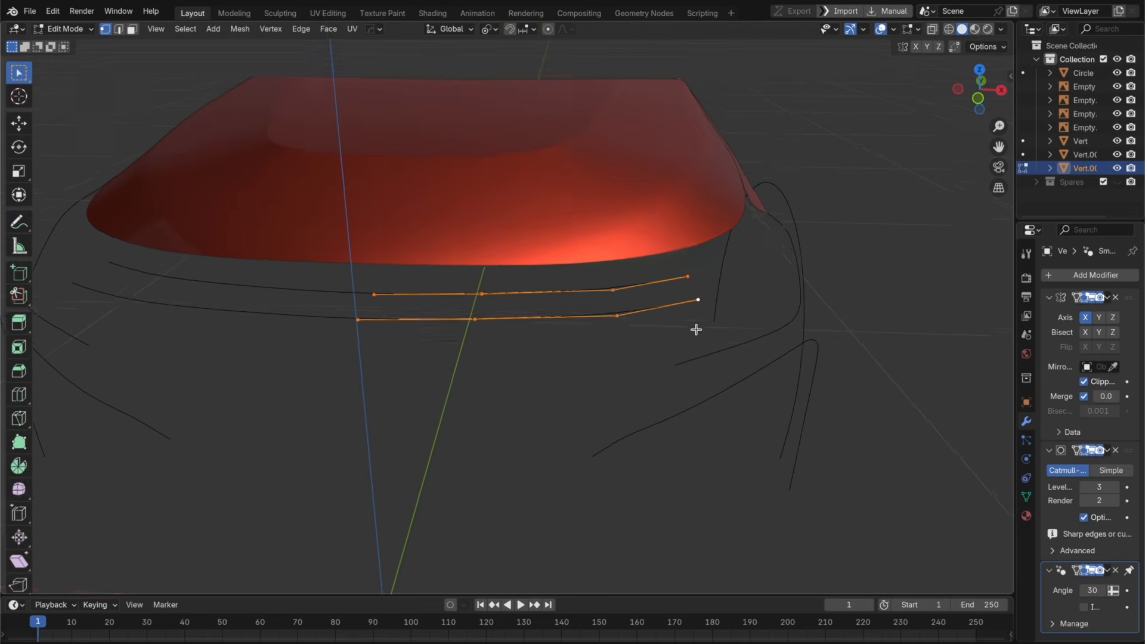
Step: Raise the rear of the two horizontal nose lines about 0.036 m along Z to the hood's front edge
left_click(564, 286, "alt")
left_click(957, 91)
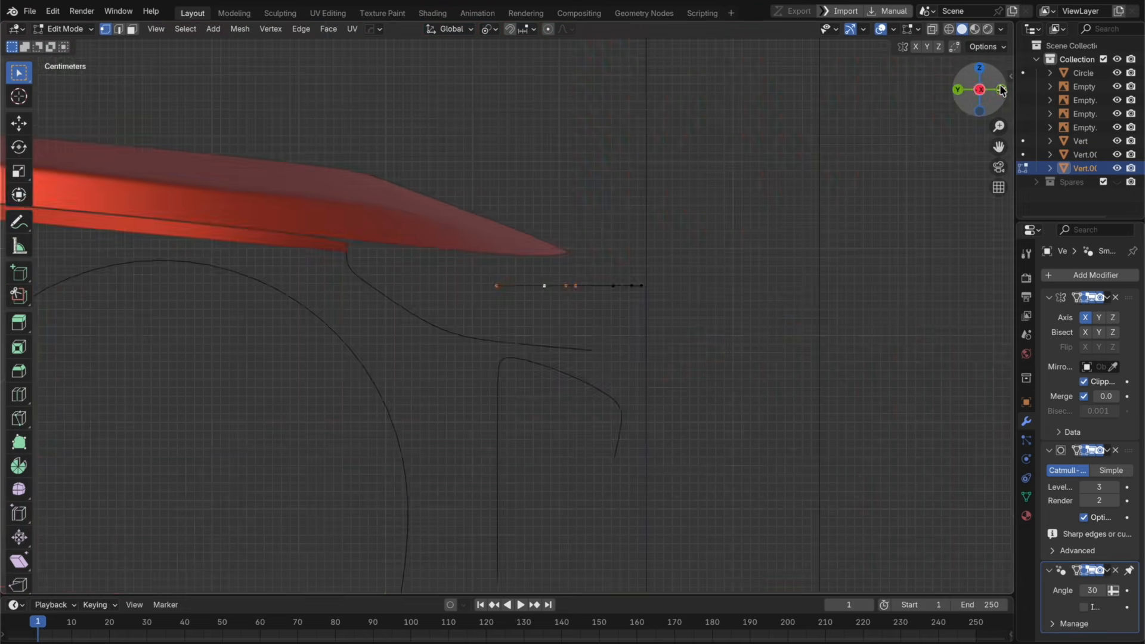
key("shift+d")
key("z")
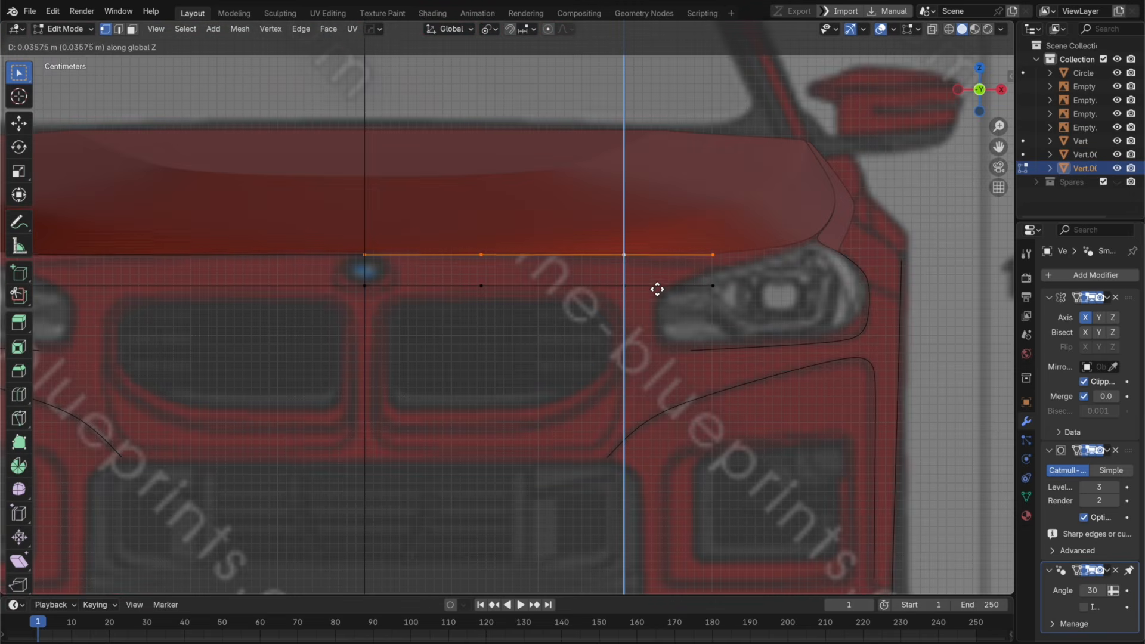
left_click(657, 288)
Step: Lower the raised nose line's outer end vertex about 0.010 m and its neighbouring vertex about 0.003 m along Z
left_click(712, 254)
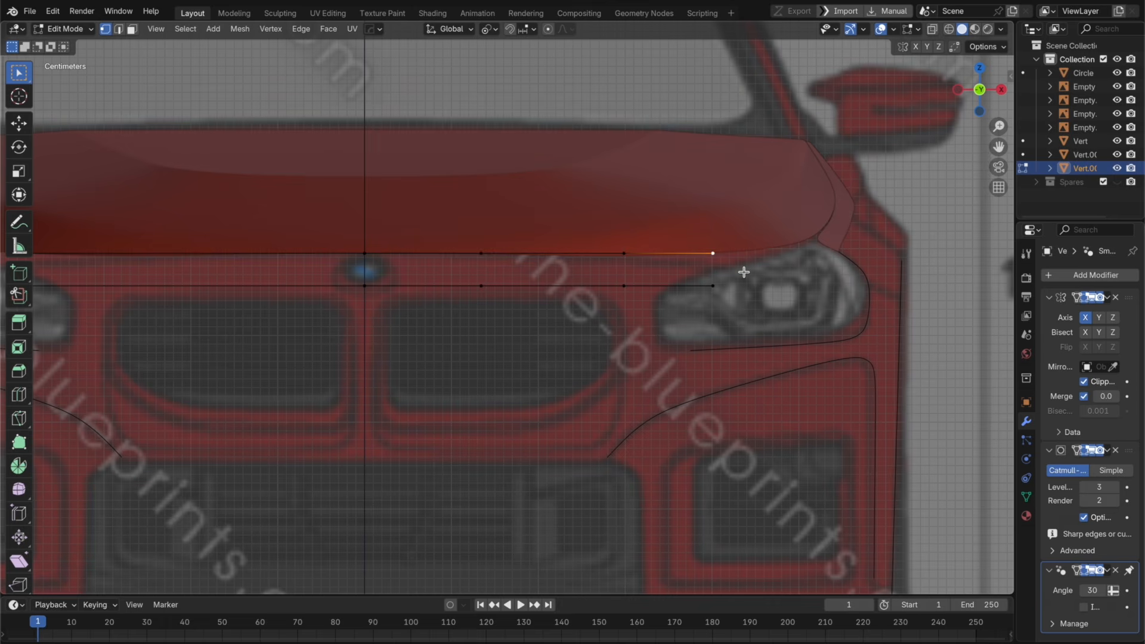
key("g")
key("z")
left_click(745, 281)
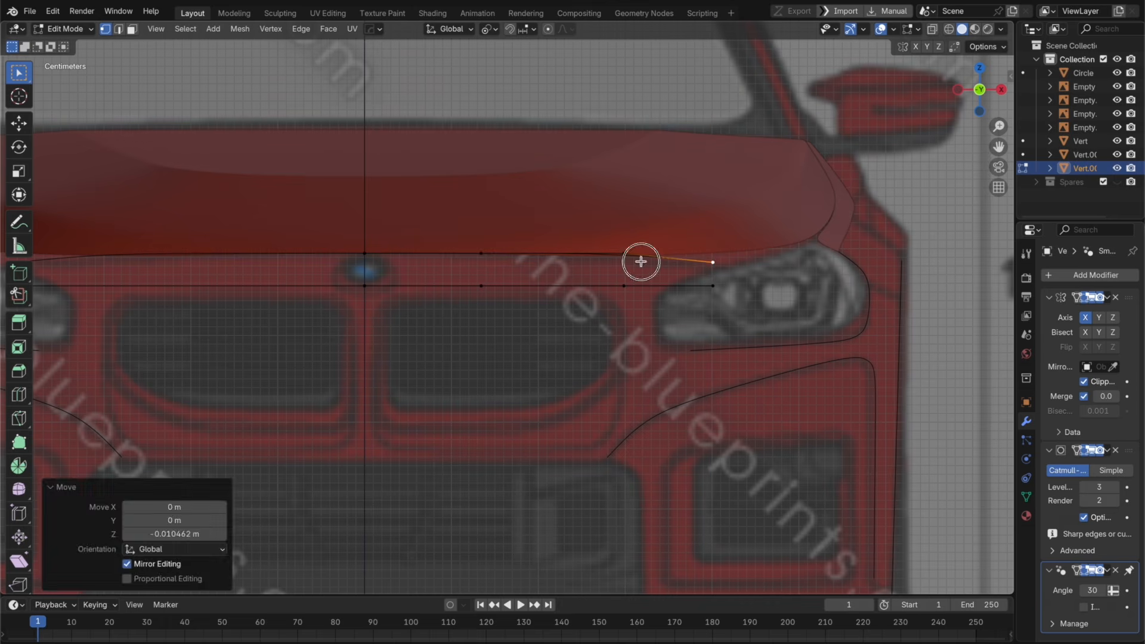
left_click(633, 257)
key("g")
key("z")
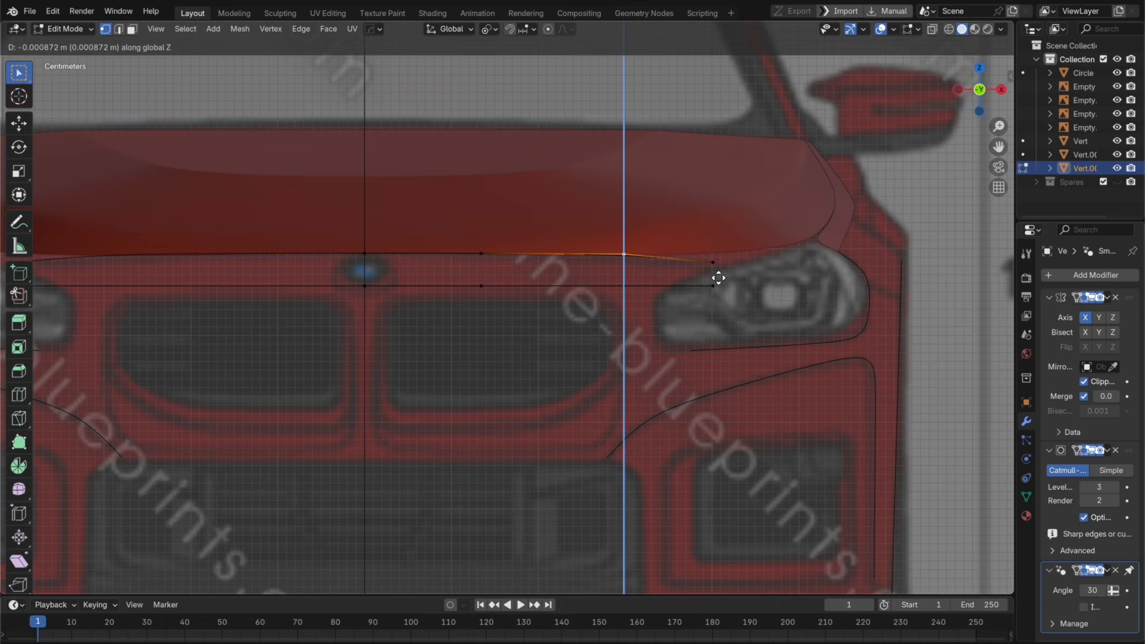
left_click(717, 280)
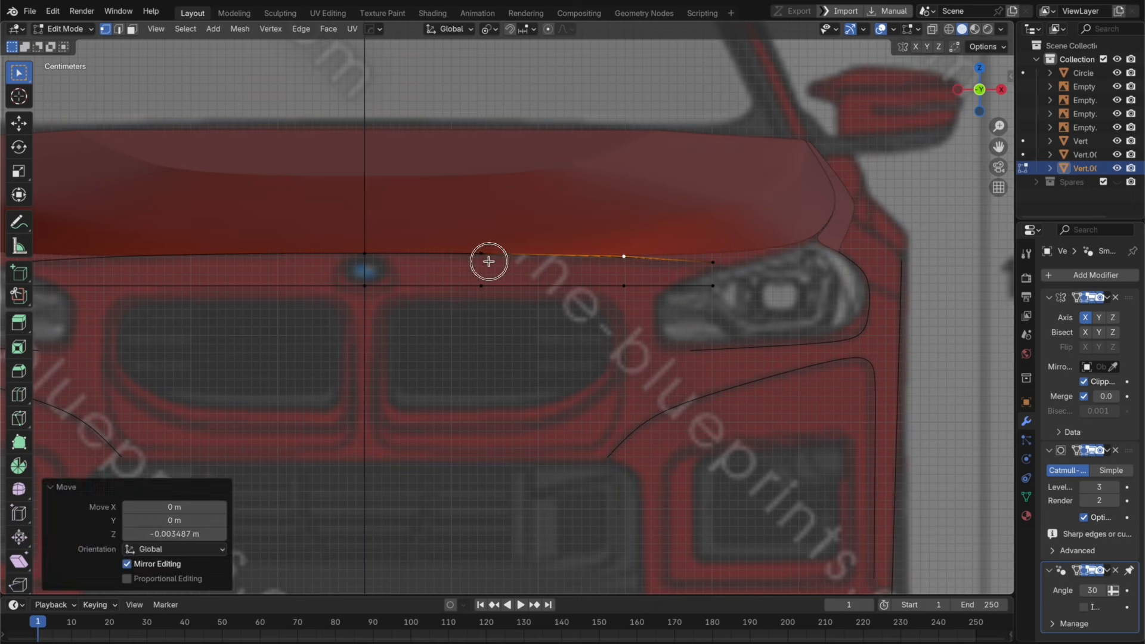
key("Tab")
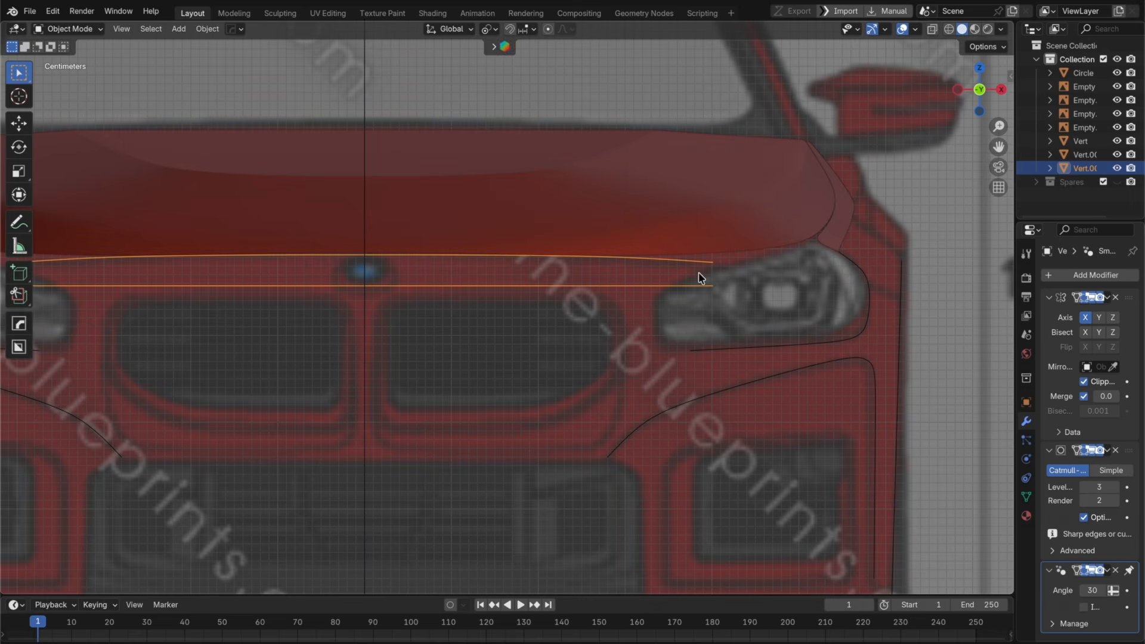
Step: Fill three faces between the two nose lines and apply Shade Auto Smooth at 30° to the strip
key("Tab")
key("f")
key("f")
key("f")
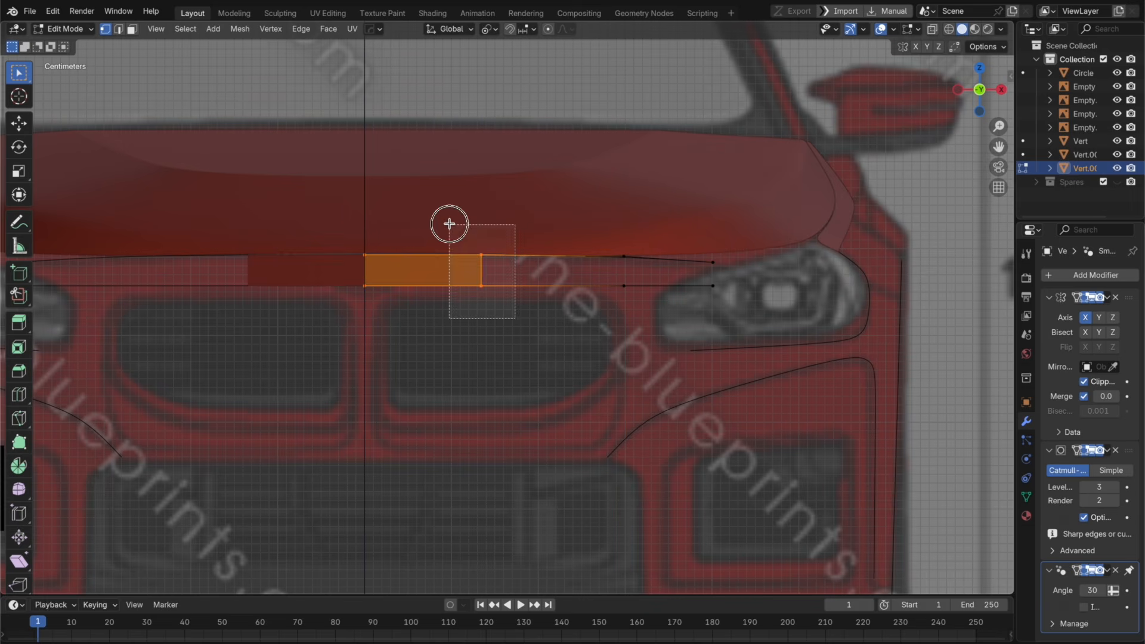
middle_click_drag(745, 278, 685, 306)
key("Tab")
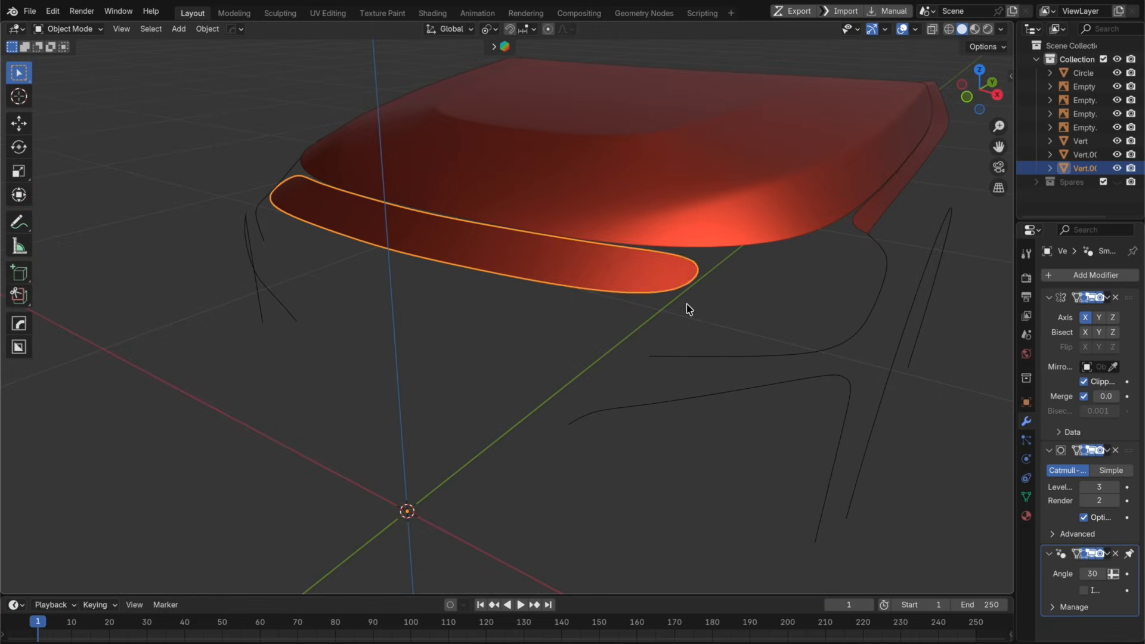
right_click(672, 273)
left_click(672, 274)
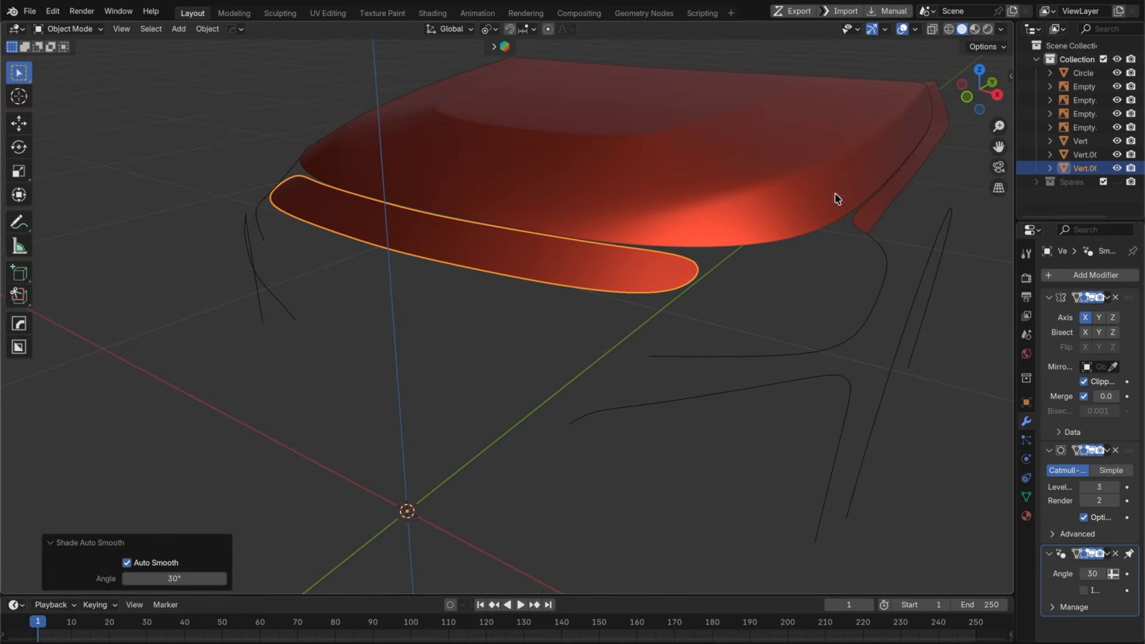
Step: Change the viewport's solid shading to a beige clay-like look and deselect the nose strip
left_click(999, 31)
left_click(993, 128)
left_click(795, 190)
middle_click_drag(593, 248, 627, 256)
left_click(758, 254)
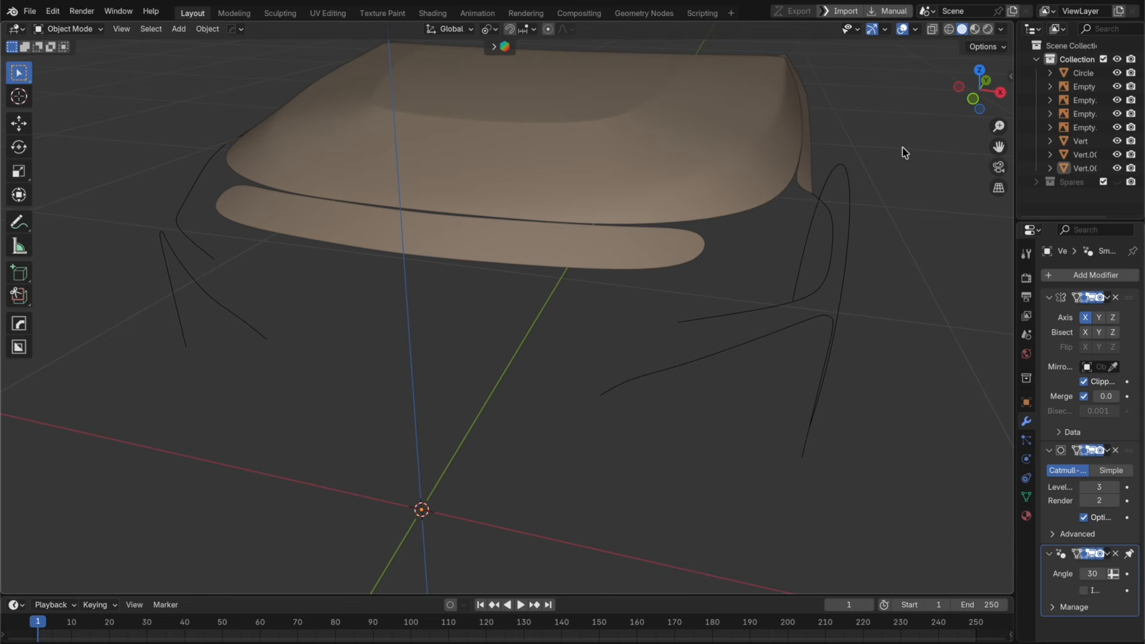
Step: Switch to the BMW configurator in the browser and examine the nose and hood seam from front and angled views
middle_click_drag(904, 152, 882, 213)
left_click(971, 94)
scroll(733, 294, "down", 2)
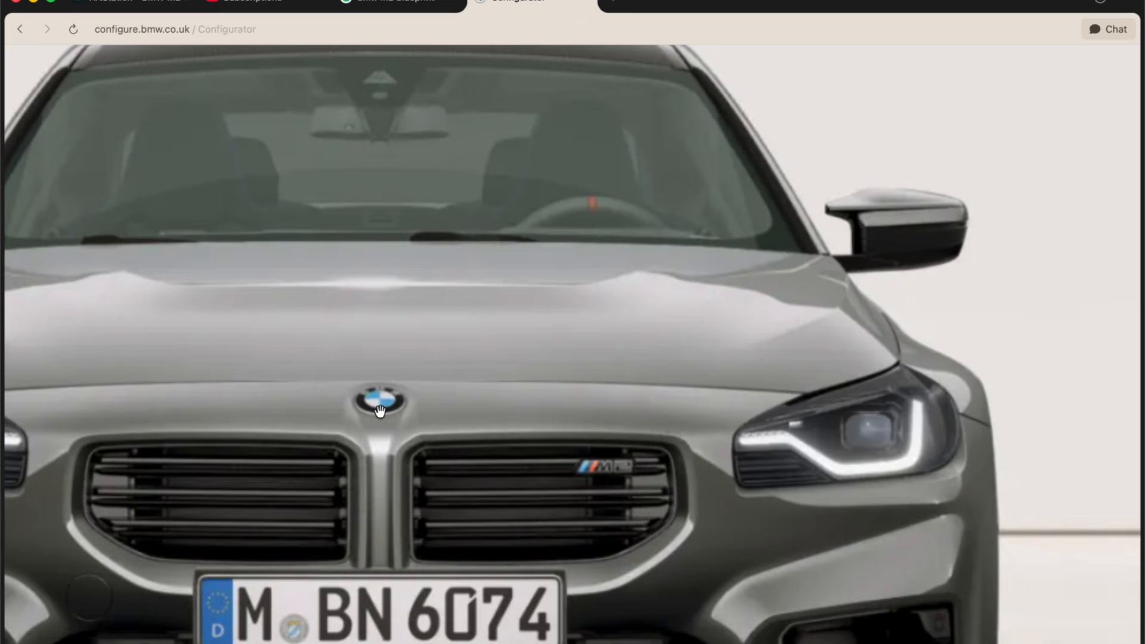
scroll(380, 411, "down", 2)
left_click_drag(390, 475, 365, 398)
scroll(366, 396, "down", 3)
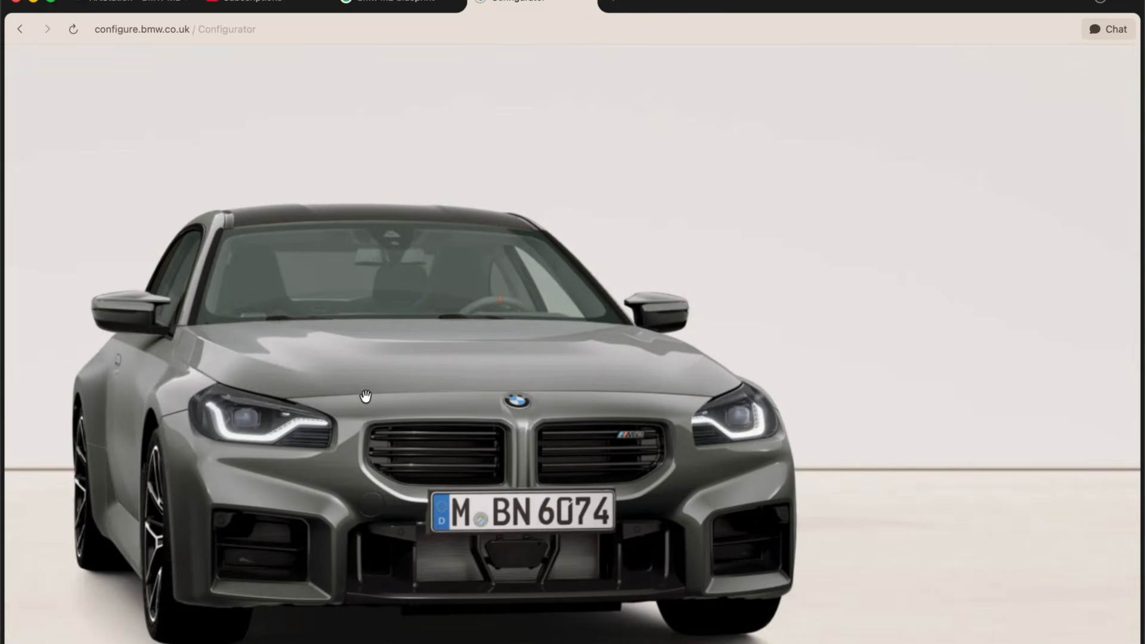
Step: Examine the car's nose, hood seam and kidney grille outline in the BMW configurator from several front angles
left_click_drag(404, 437, 429, 355)
scroll(456, 355, "up", 1)
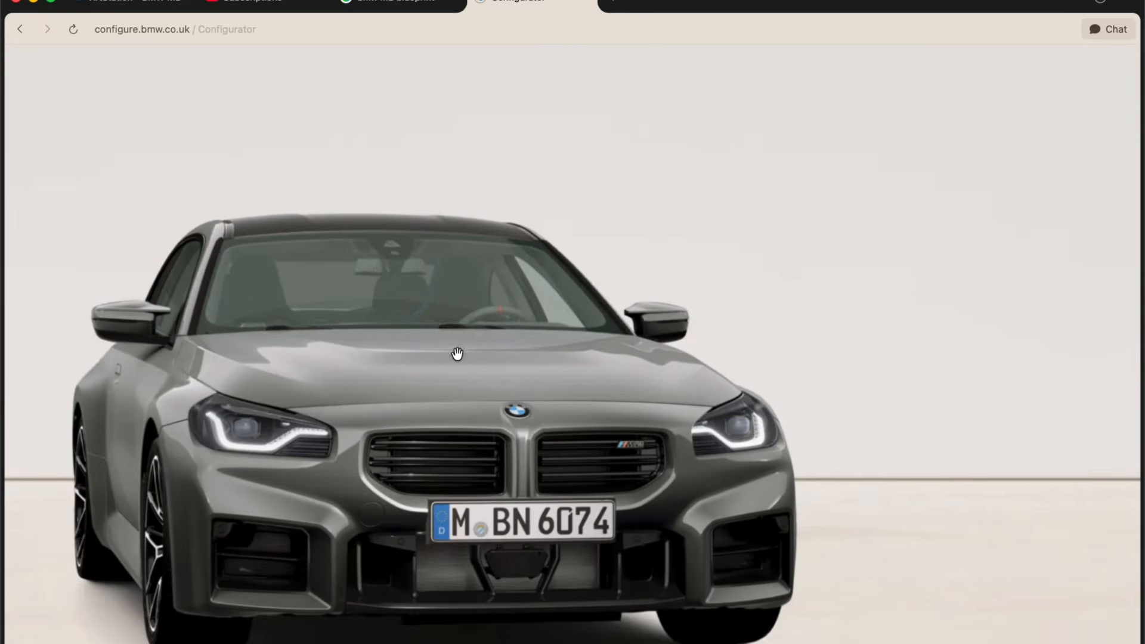
scroll(457, 352, "down", 3)
scroll(457, 350, "up", 3)
scroll(458, 351, "left", 2)
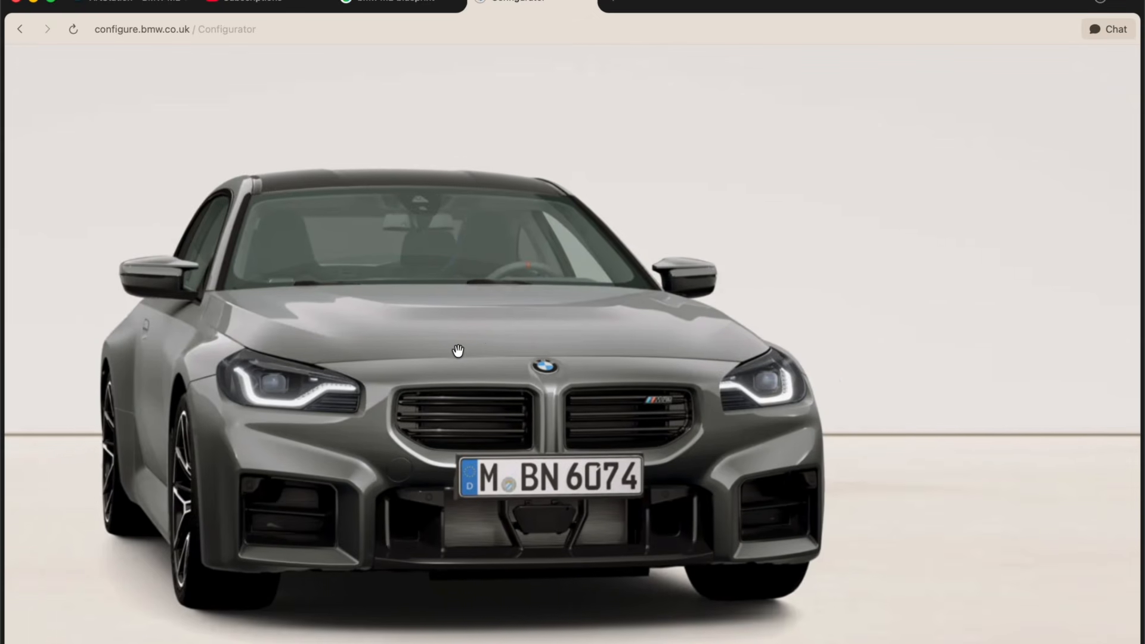
scroll(458, 350, "right", 1)
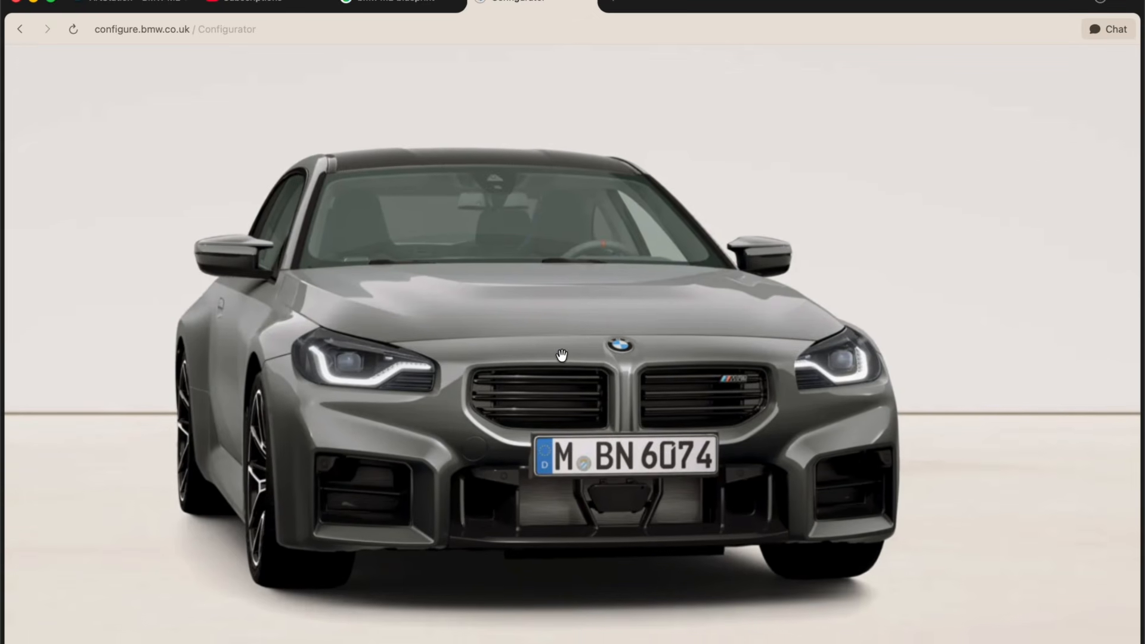
left_click_drag(561, 356, 472, 354)
scroll(462, 354, "left", 2)
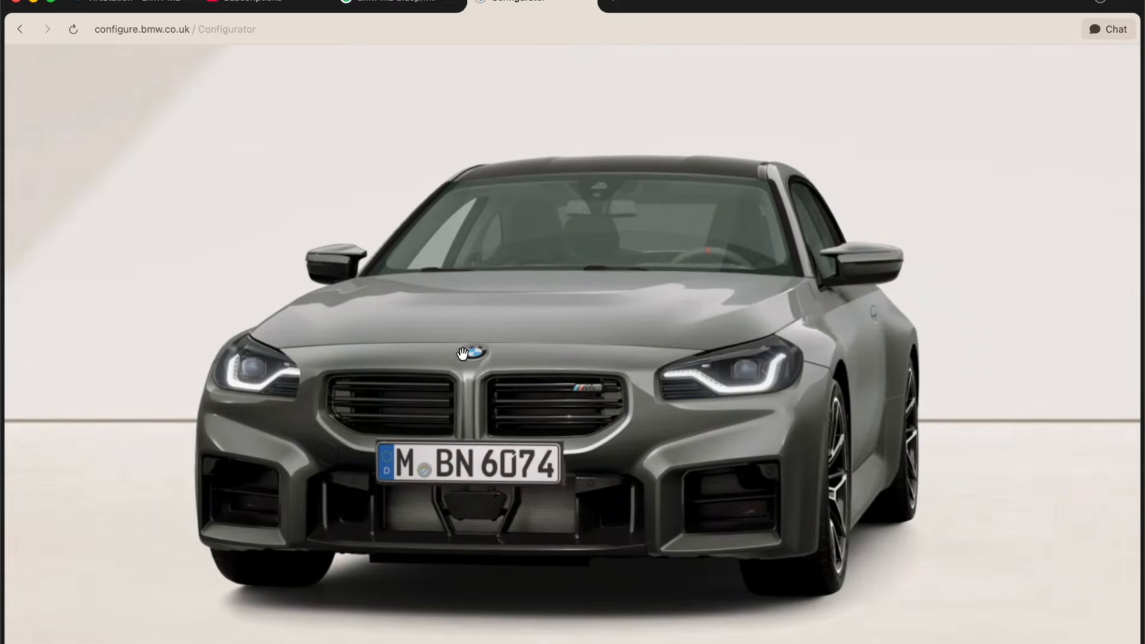
key("F1")
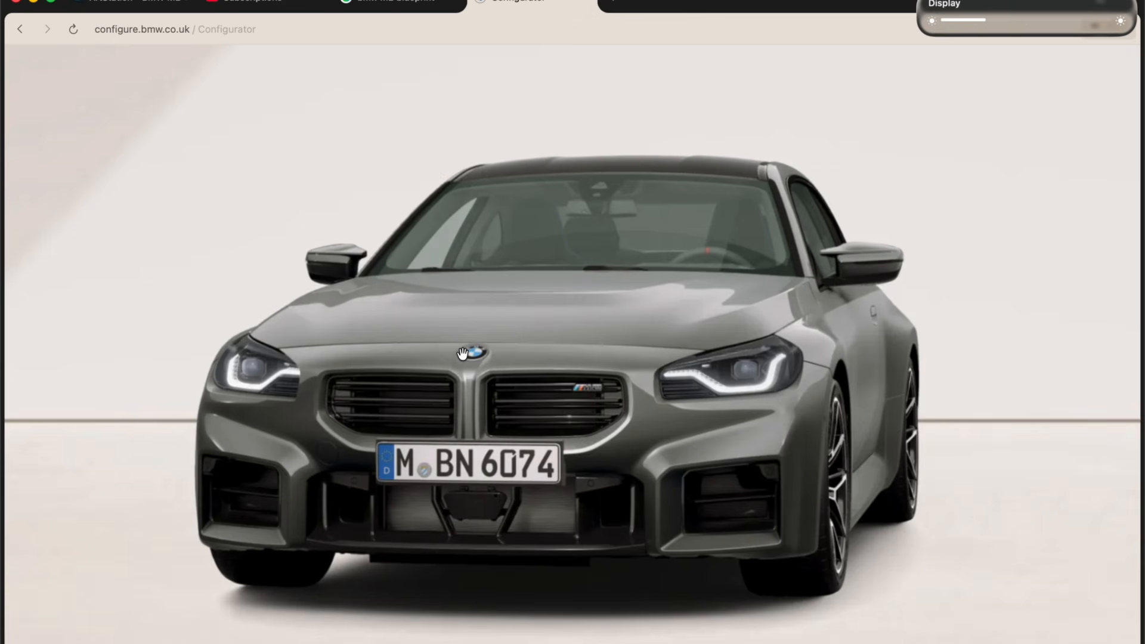
left_click(560, 643)
key("F2")
key("F2")
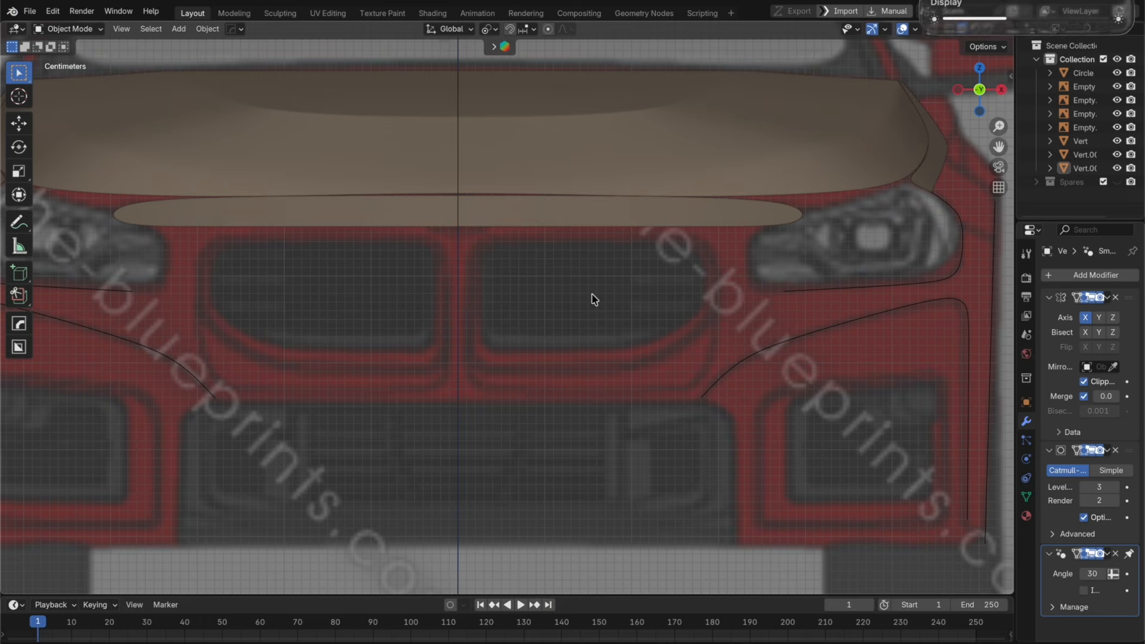
left_click(118, 643)
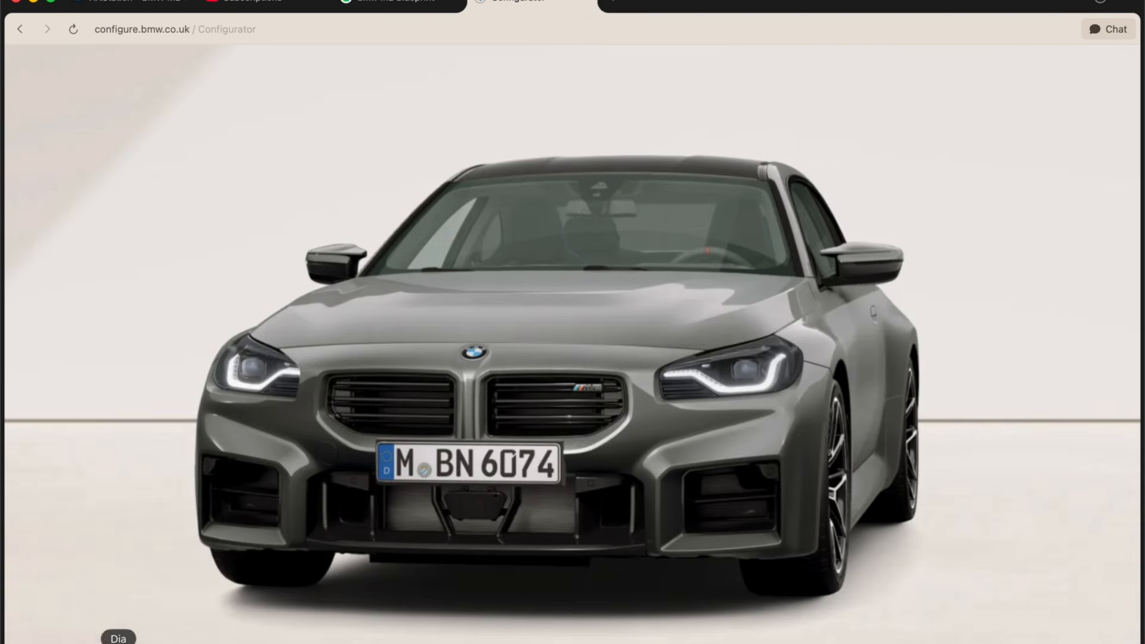
left_click(559, 643)
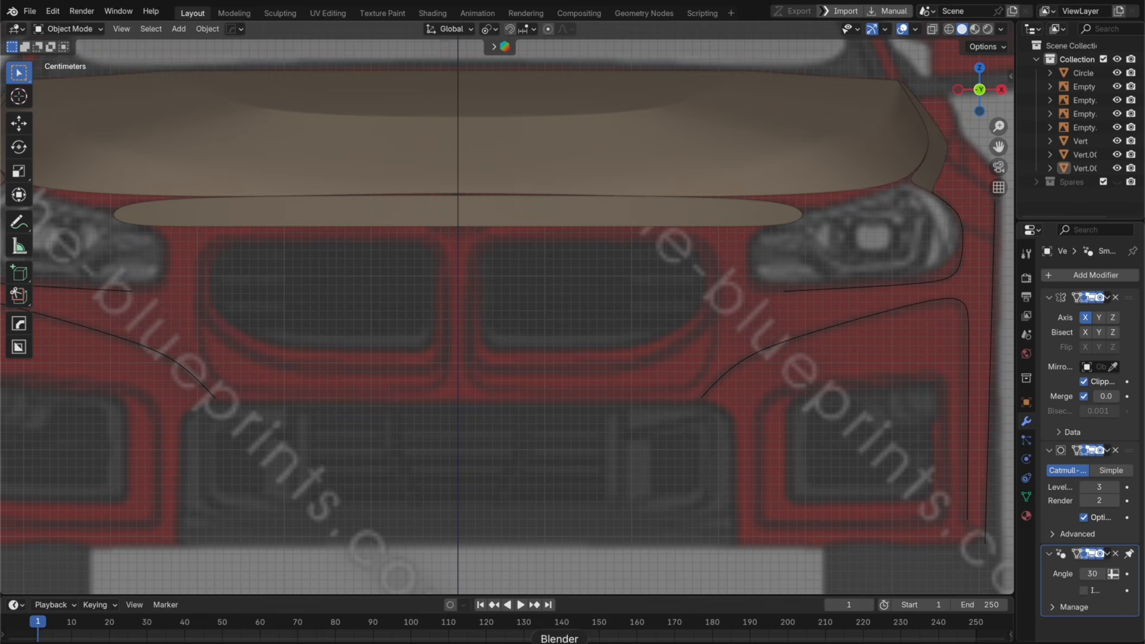
Step: In Blender, duplicate the lower edge line of the nose strip and lower the copy about 0.0024 m along Z
left_click(585, 214)
left_click(117, 643)
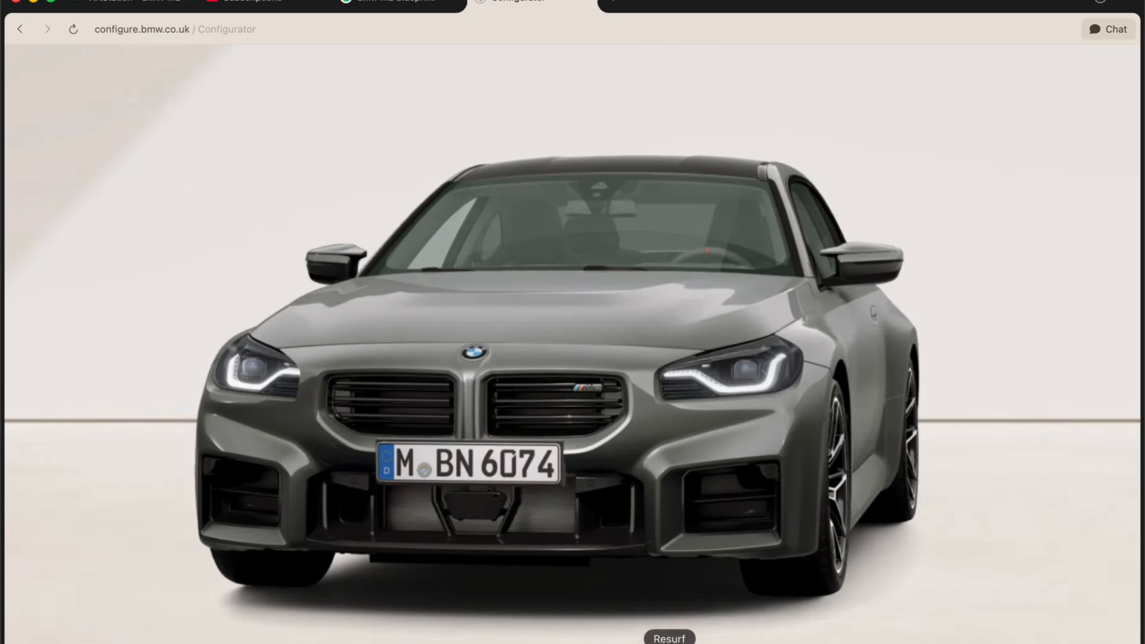
left_click(559, 643)
key("Tab")
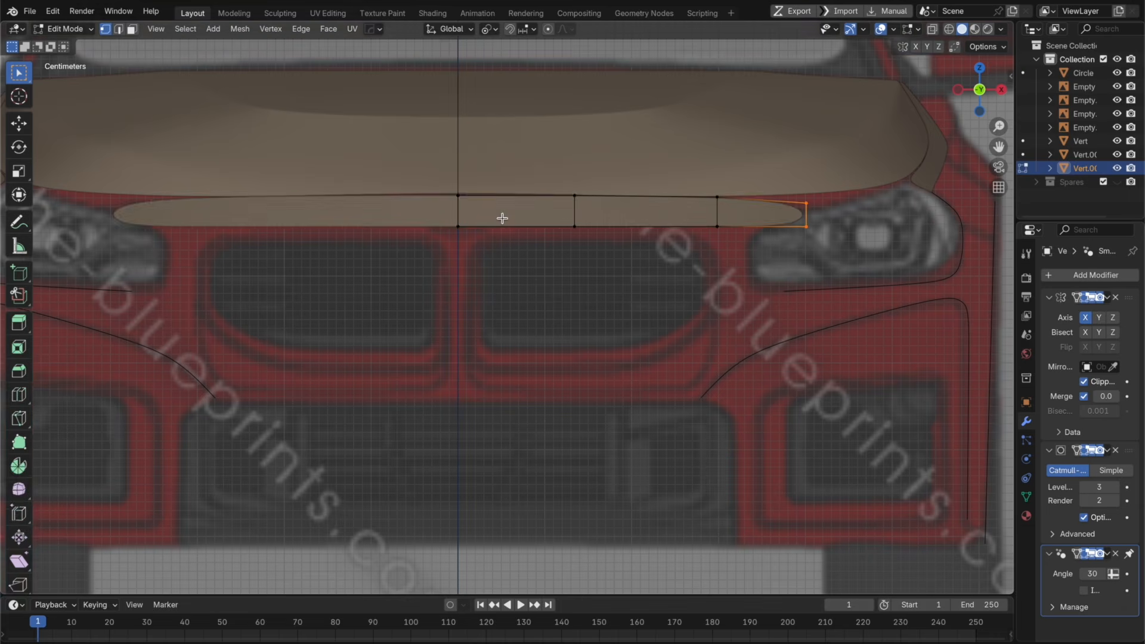
scroll(570, 250, "up", 3)
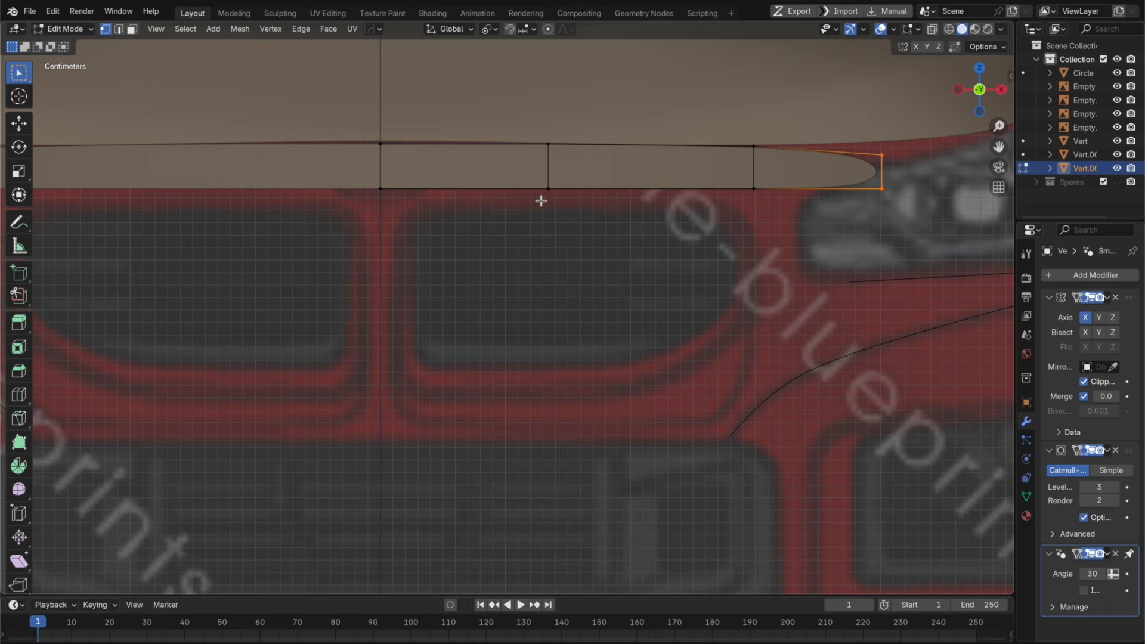
left_click(511, 188, "alt")
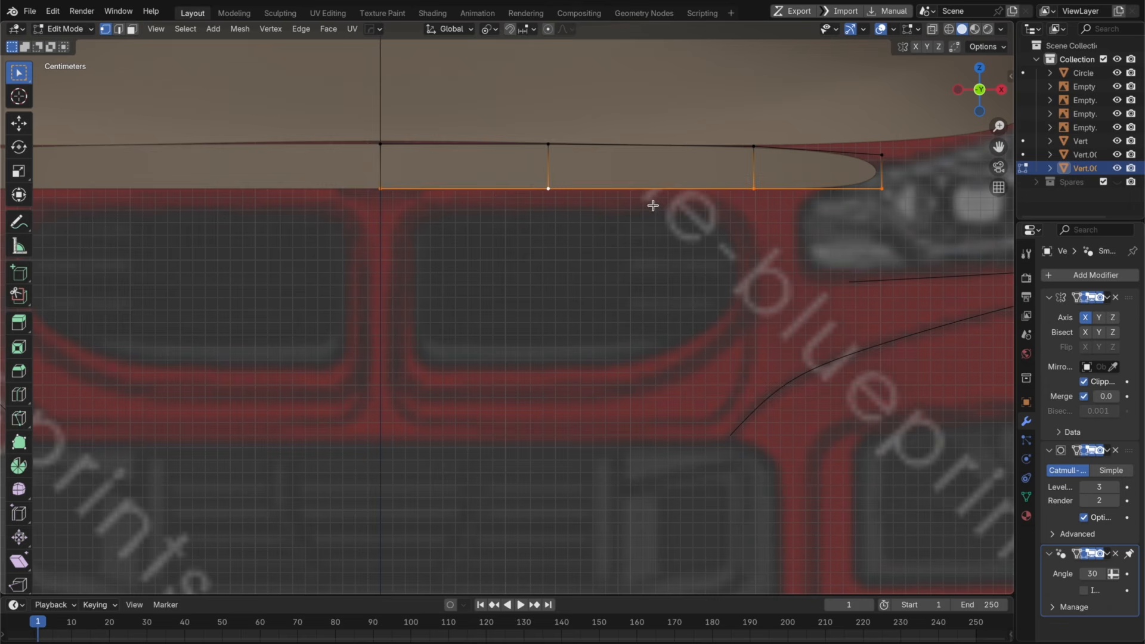
key("shift+d")
right_click(741, 210)
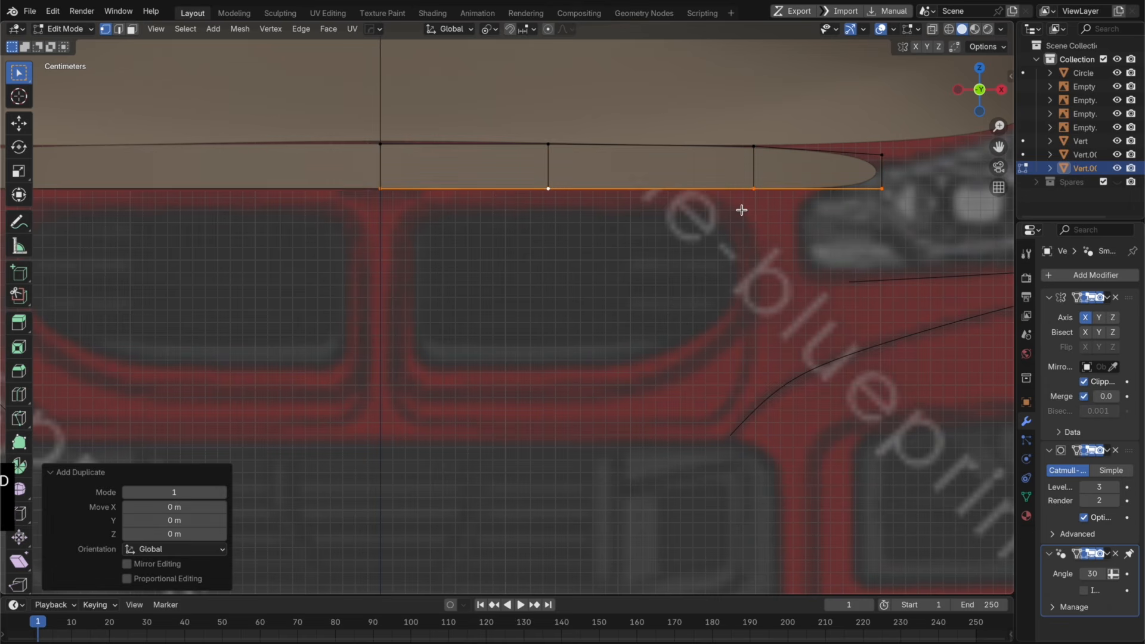
key("g")
key("z")
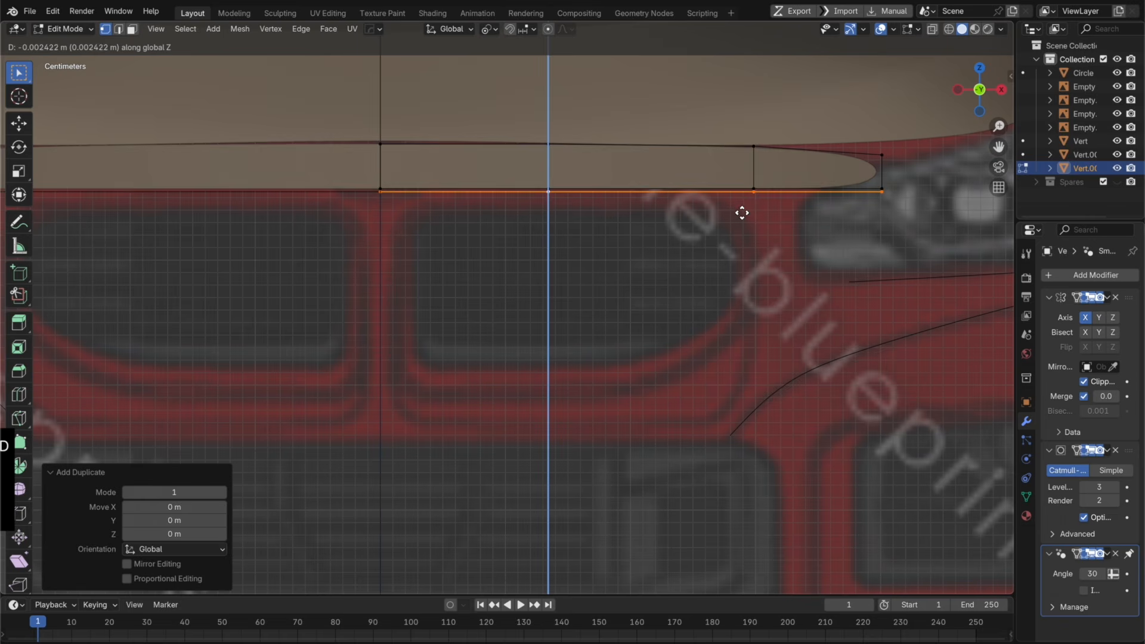
left_click(740, 212)
Step: In the top view, move the duplicated line slightly forward along Y, off the strip's lower edge
left_click(978, 71)
key("g")
key("y")
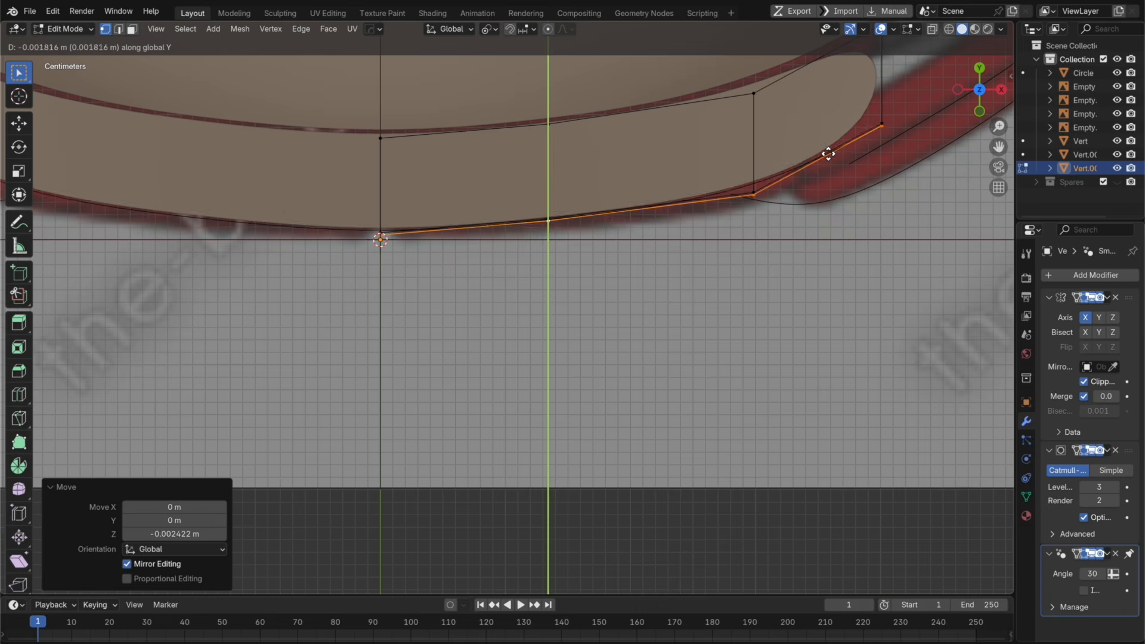
right_click(827, 156)
key("Tab")
key("Tab")
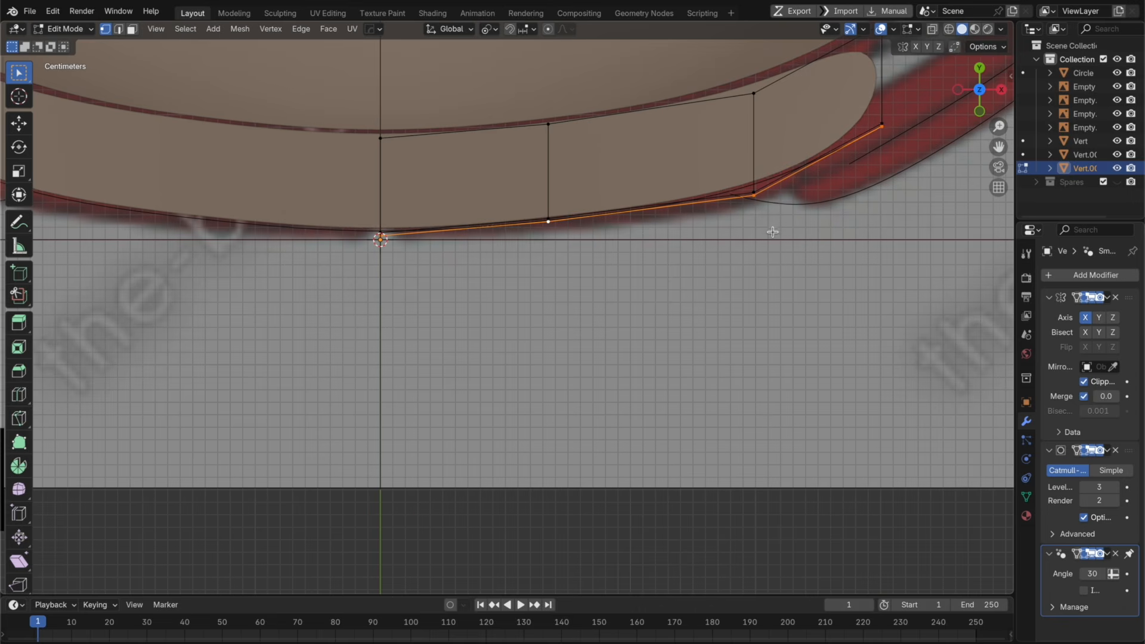
Step: Move the two intermediate vertex pairs of the strip's edge and duplicated line forward along Y, then the outer pair another 0.003 m
left_click(698, 173)
left_click_drag(640, 263, 515, 203, "shift")
key("g")
key("y")
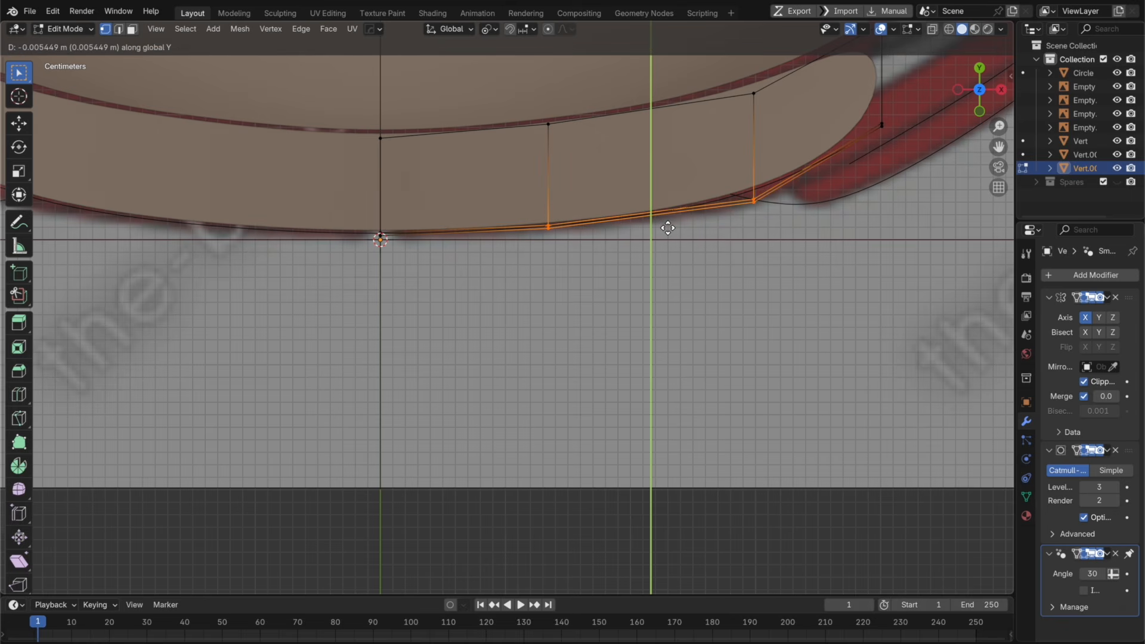
left_click(668, 229)
left_click(715, 171)
key("g")
key("y")
left_click(719, 173)
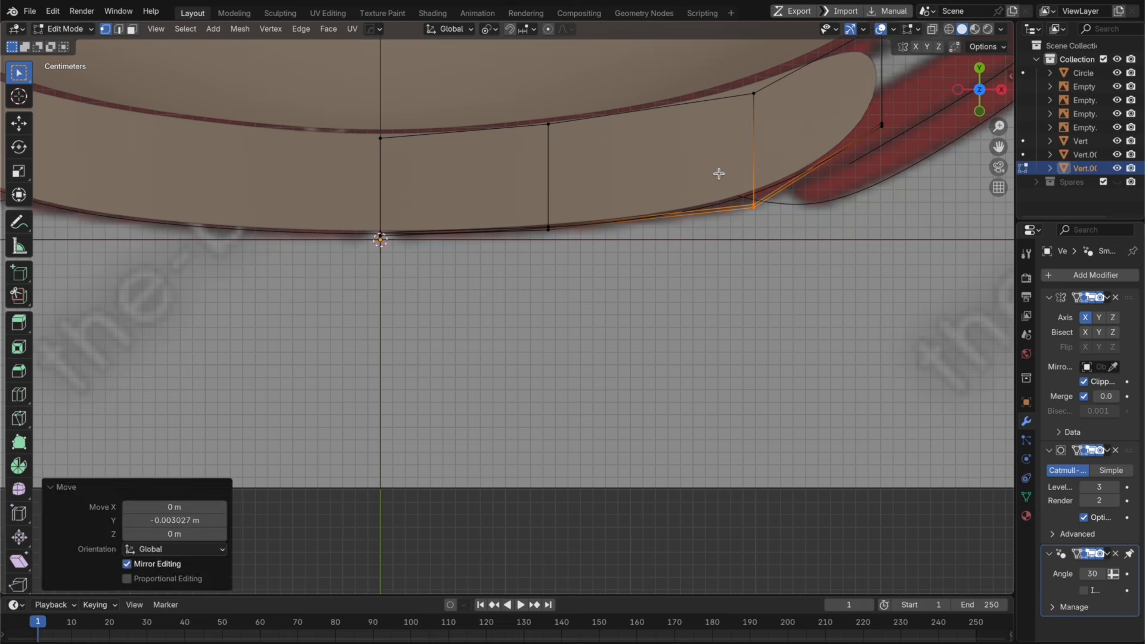
Step: Move the end vertices of the strip's lower edge and the duplicated line about 0.013 m forward along Y
key("Tab")
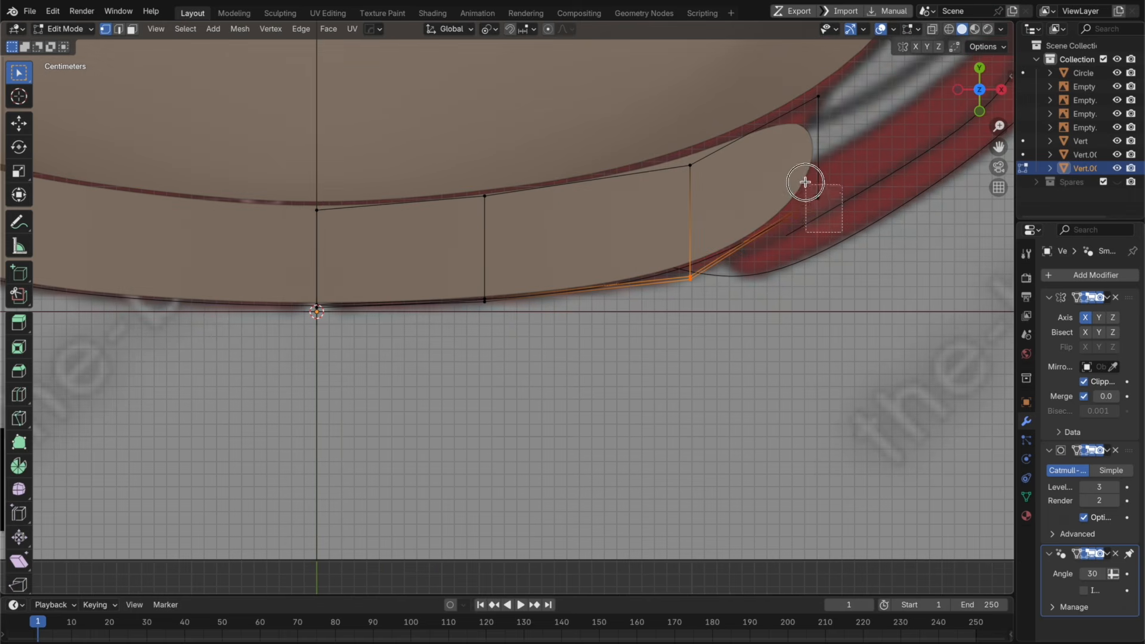
left_click_drag(805, 181, 805, 182)
key("g")
key("y")
left_click(867, 231)
Step: Add one centred loop cut running lengthwise through the nose strip
middle_click_drag(858, 263, 784, 289, "shift")
scroll(775, 280, "down", 2)
middle_click_drag(748, 248, 748, 278, "shift")
scroll(746, 268, "up", 2)
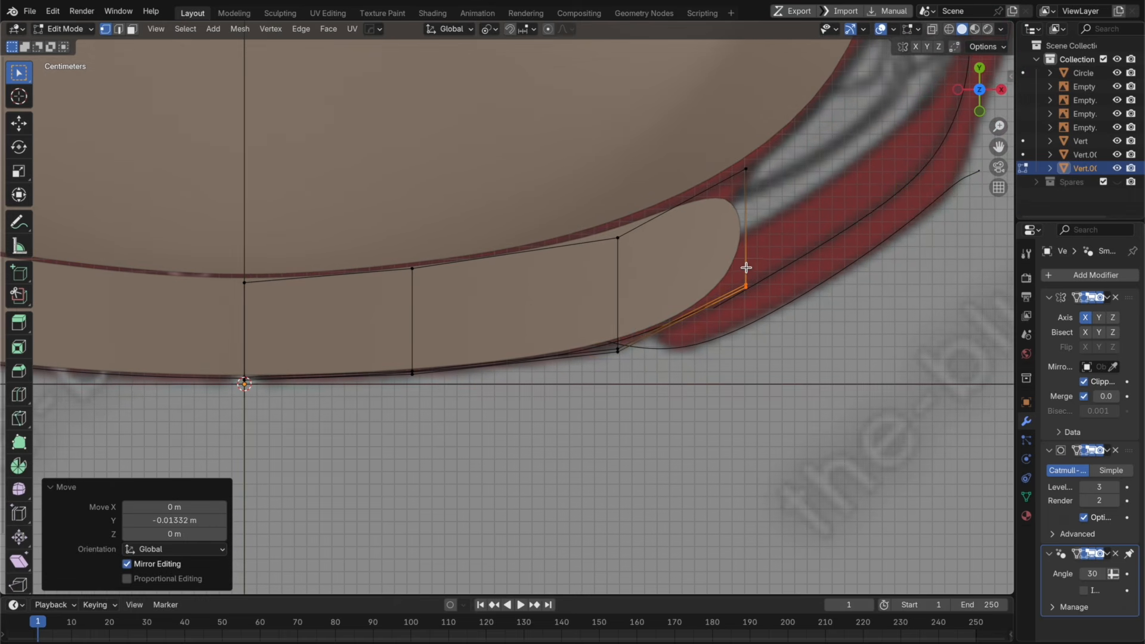
key("super+r")
left_click(743, 247)
right_click(744, 246)
left_click(761, 232)
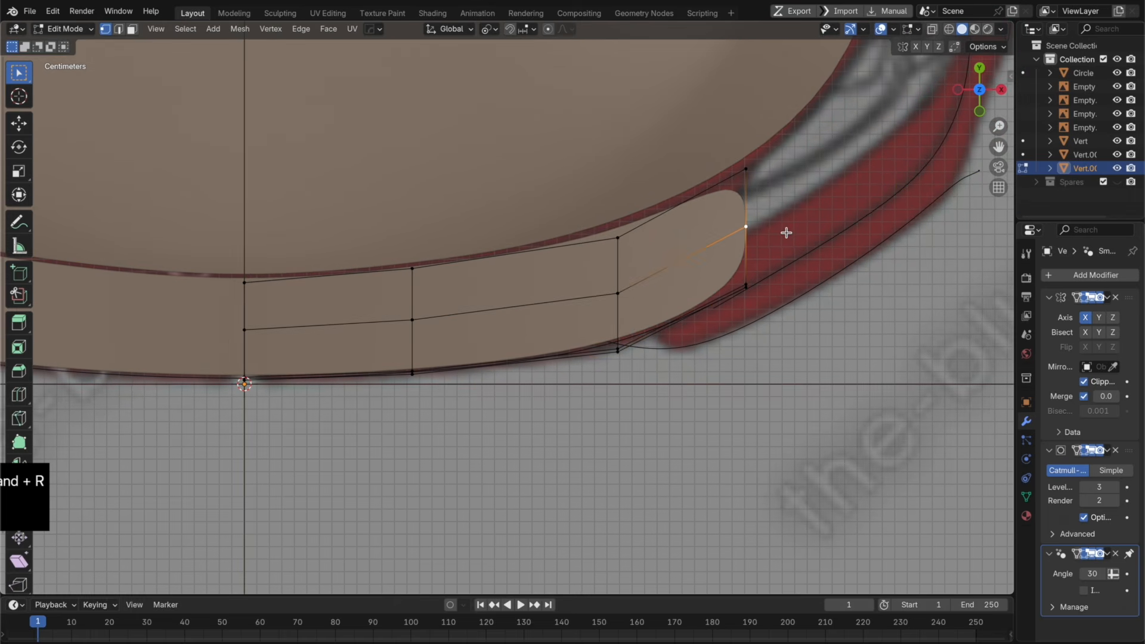
Step: Turn on X-ray and scale the strip's middle edge loop to about 0.93 along X from the centreline vertex
key("super+z")
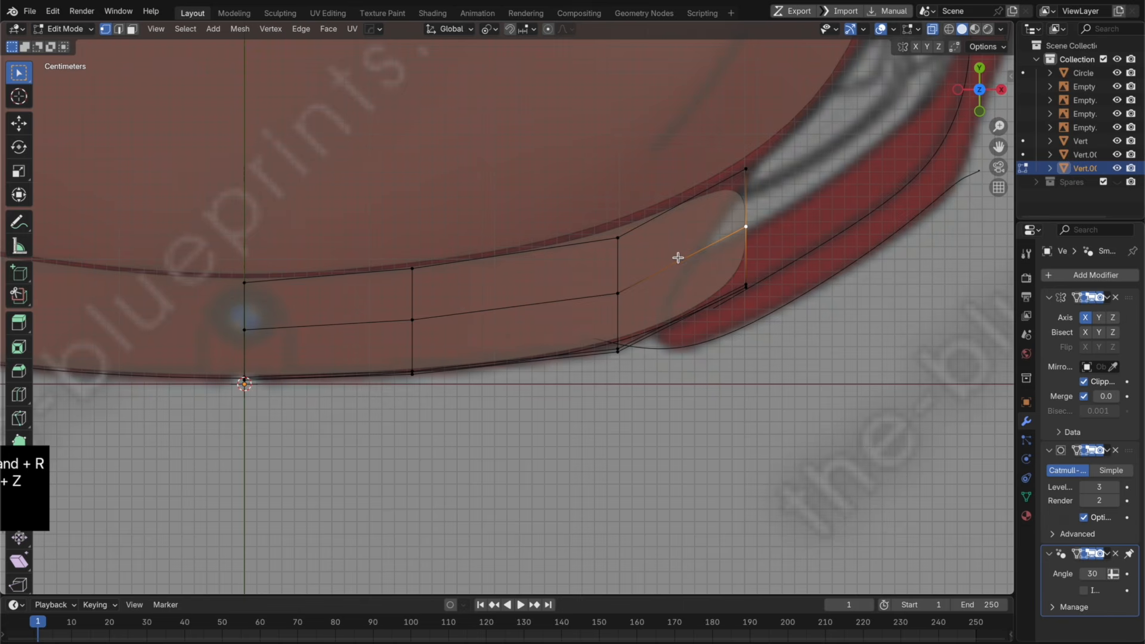
left_click(539, 311, "alt")
left_click(243, 328, "shift")
key("s")
key("x")
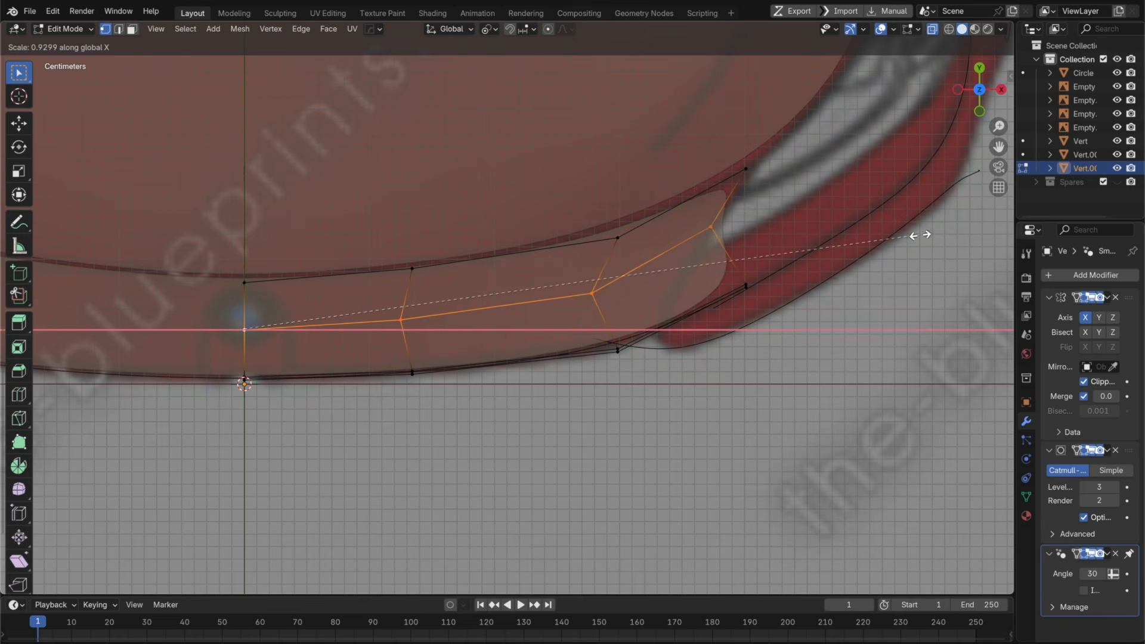
left_click(918, 235)
Step: Slide the strip's lower outer corner vertex inward along the lower edge by a factor of about 0.7
left_click(768, 221)
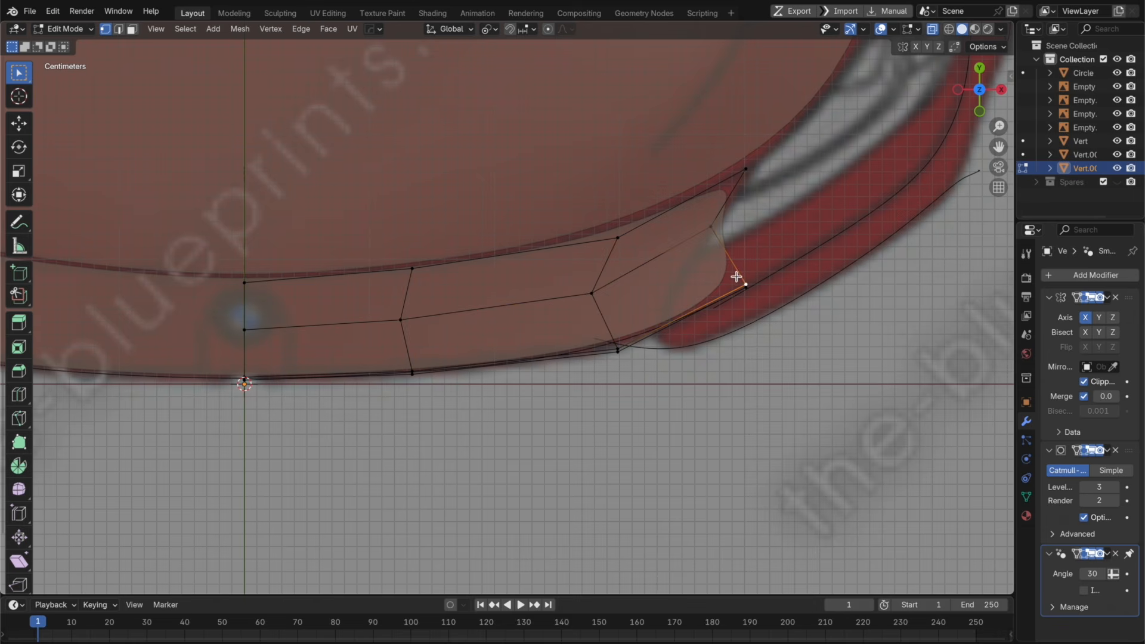
key("shift+v")
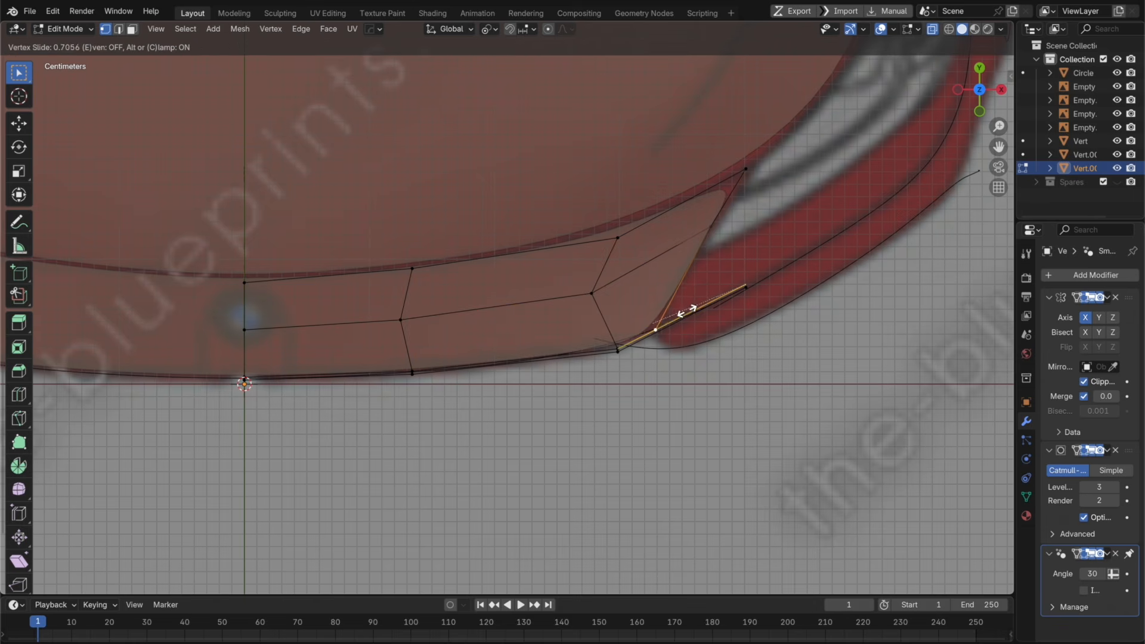
left_click(672, 317)
left_click(622, 353)
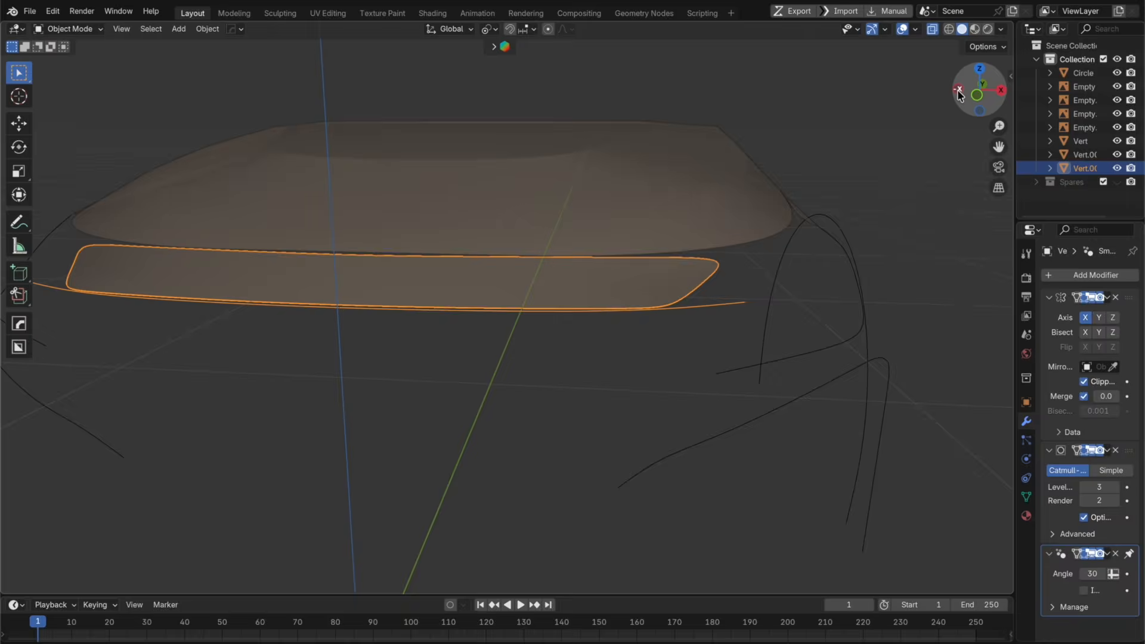
Step: In the front view, move the duplicated line's outer end vertex about 0.062 m down along Z and 0.1 m inward along X
left_click(1002, 94)
left_click(1002, 94)
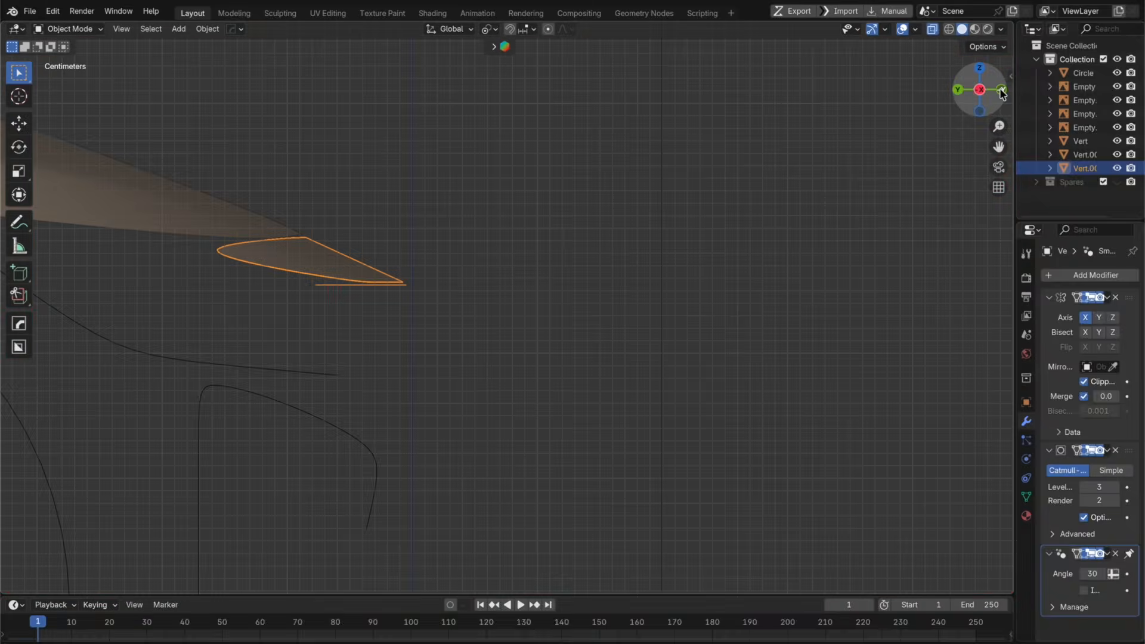
left_click(1001, 94)
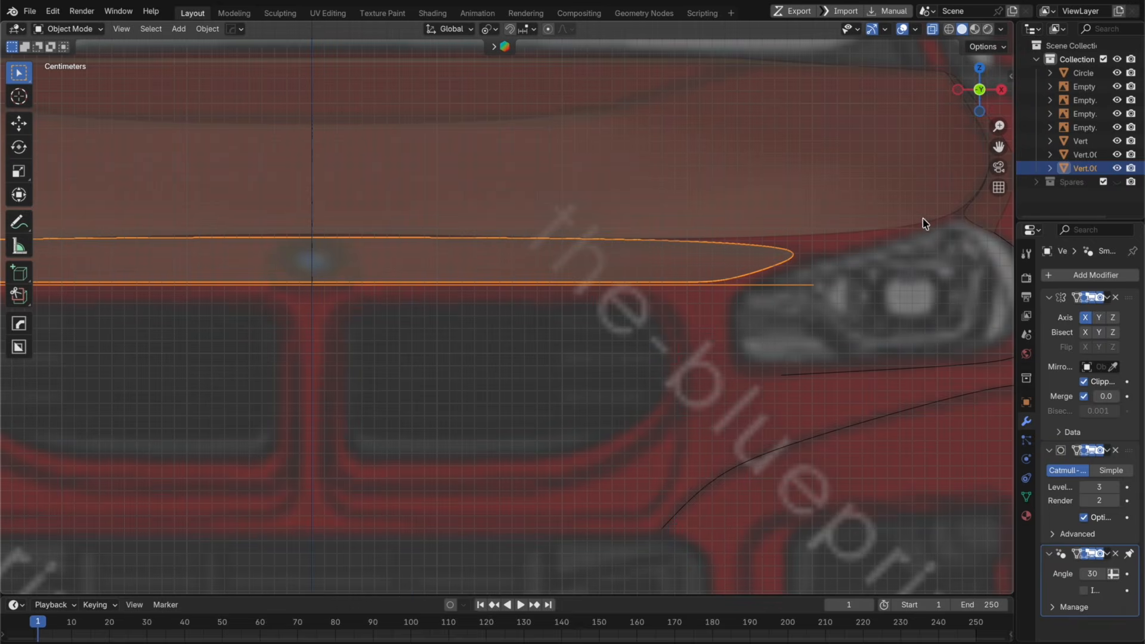
middle_click_drag(924, 220, 901, 228)
left_click(966, 99)
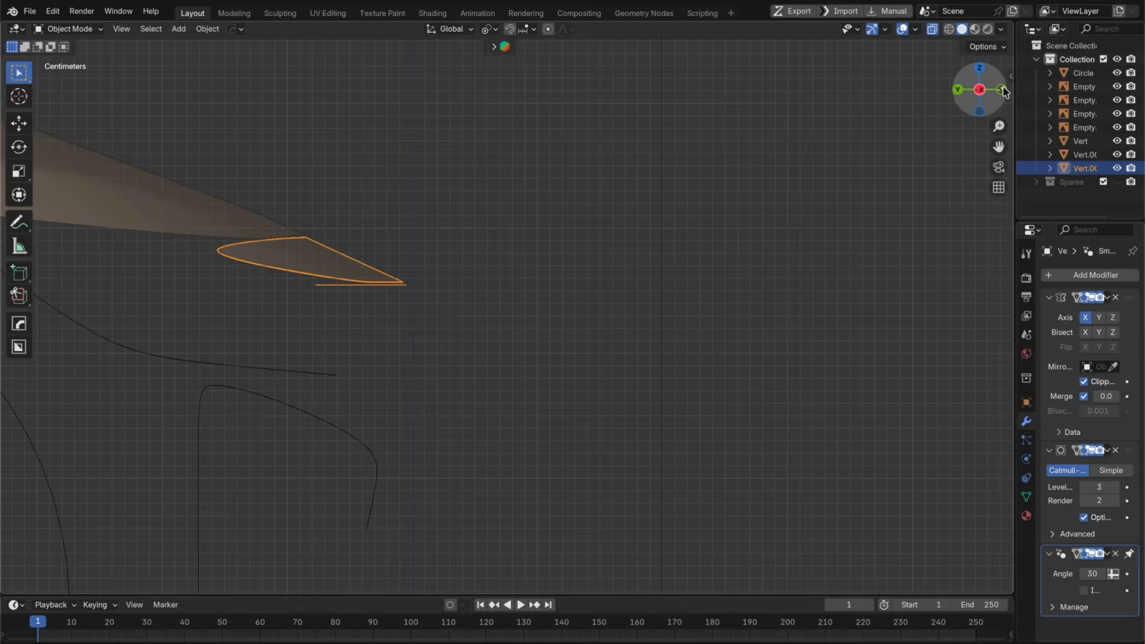
middle_click_drag(759, 327, 766, 266, "shift")
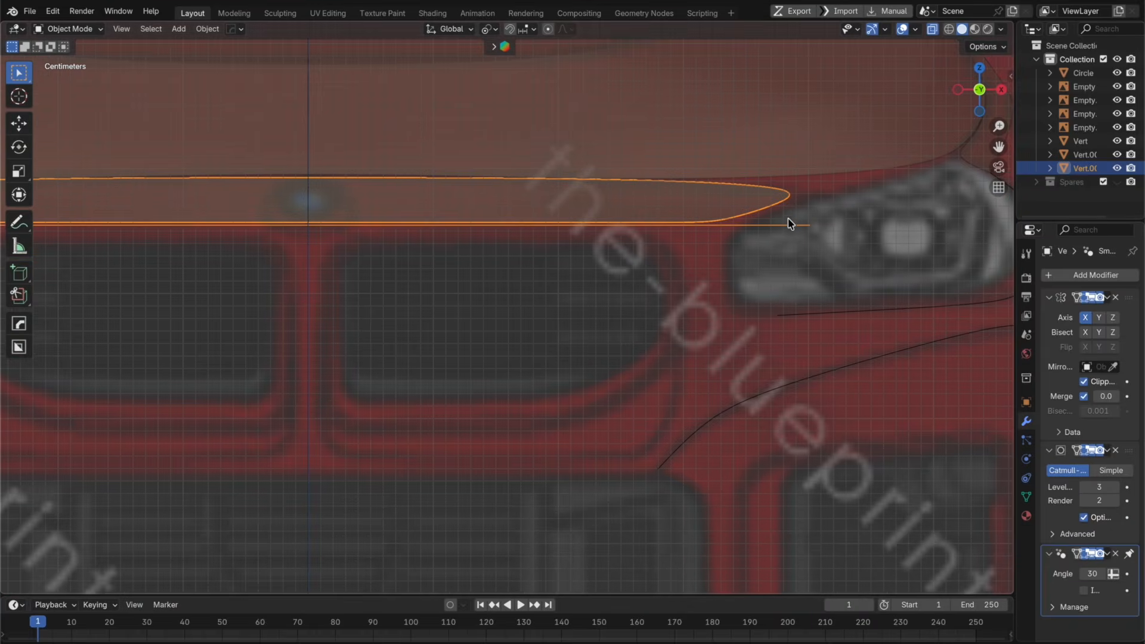
key("Tab")
left_click(793, 224)
key("g")
key("z")
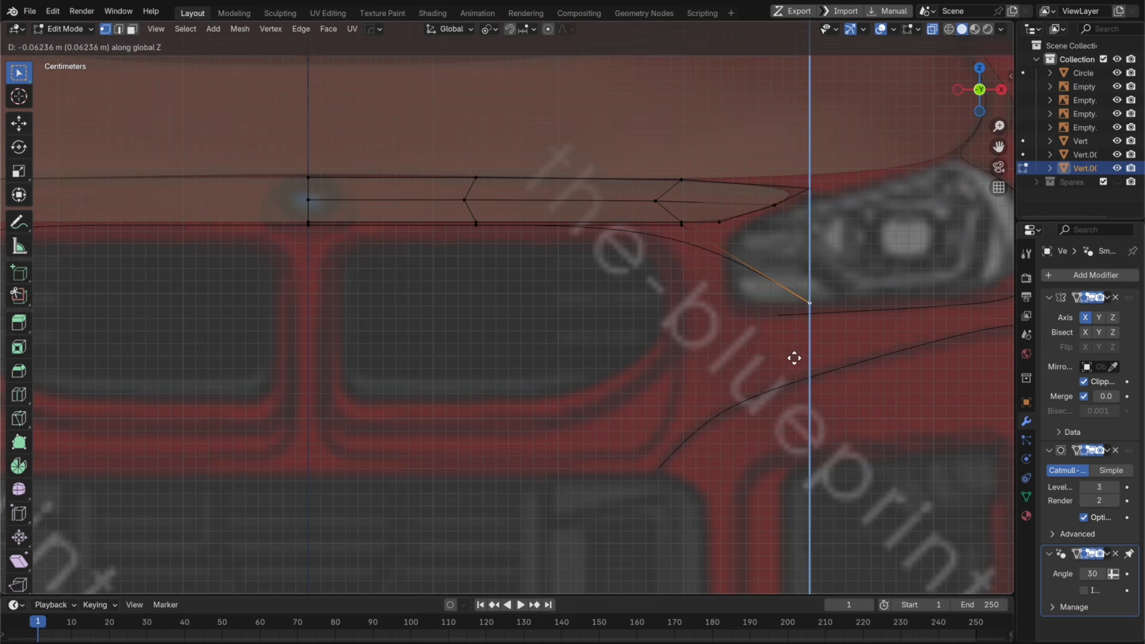
left_click(794, 356)
key("g")
key("x")
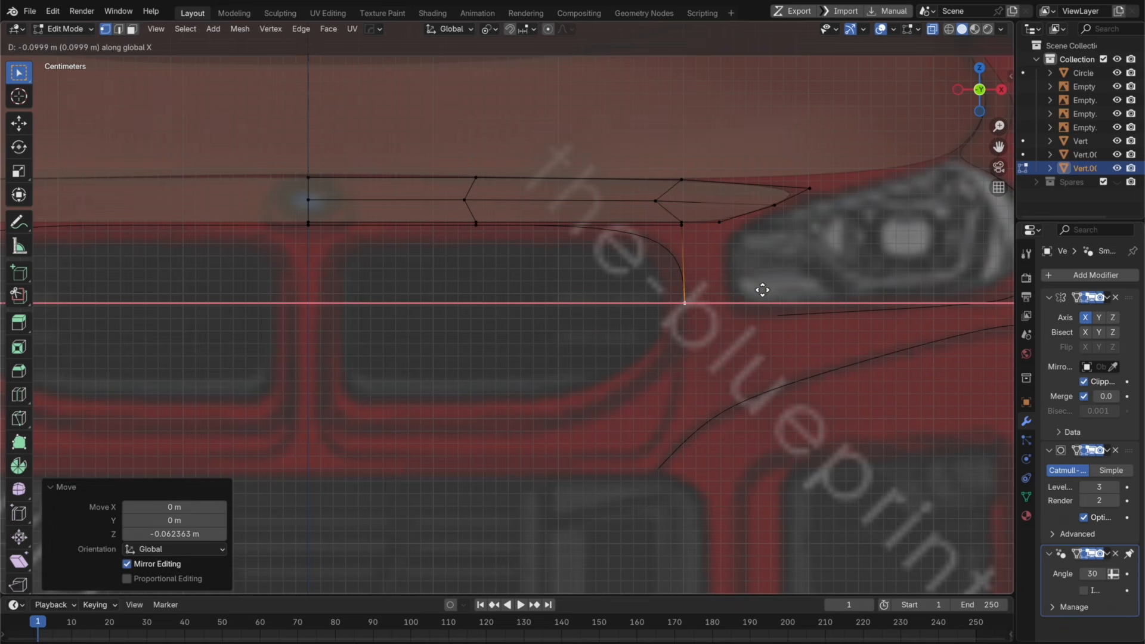
left_click(762, 289)
Step: Extrude the grille line's outer end about 0.038 m down along Z, then diagonally about 0.077 m inward and 0.059 m down
key("Tab")
key("Tab")
key("g")
key("z")
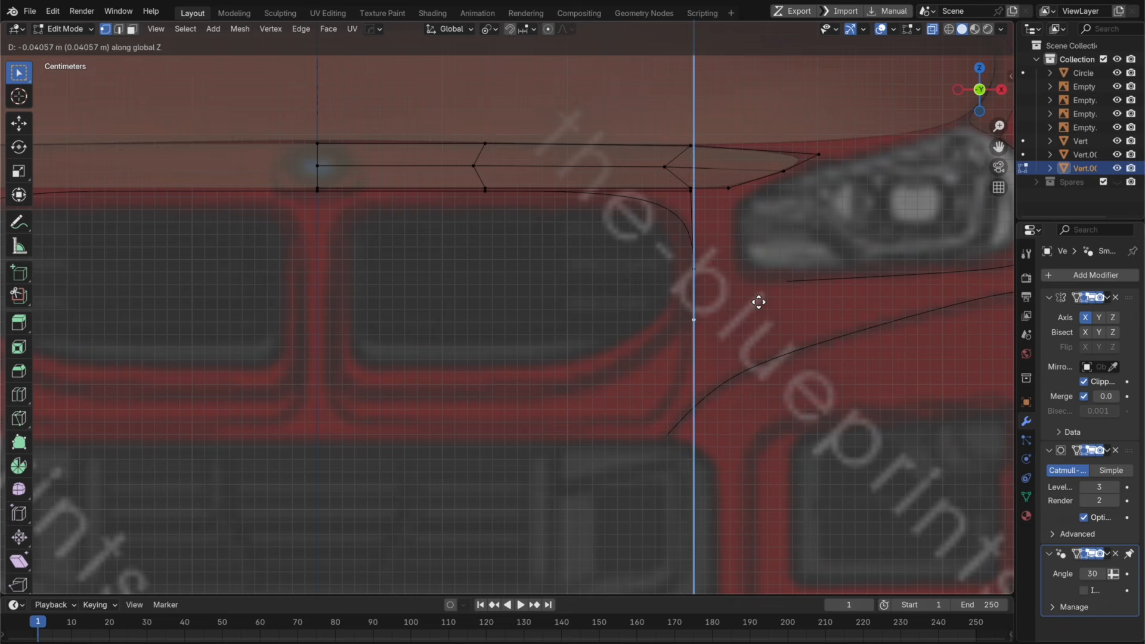
left_click(758, 299)
key("e")
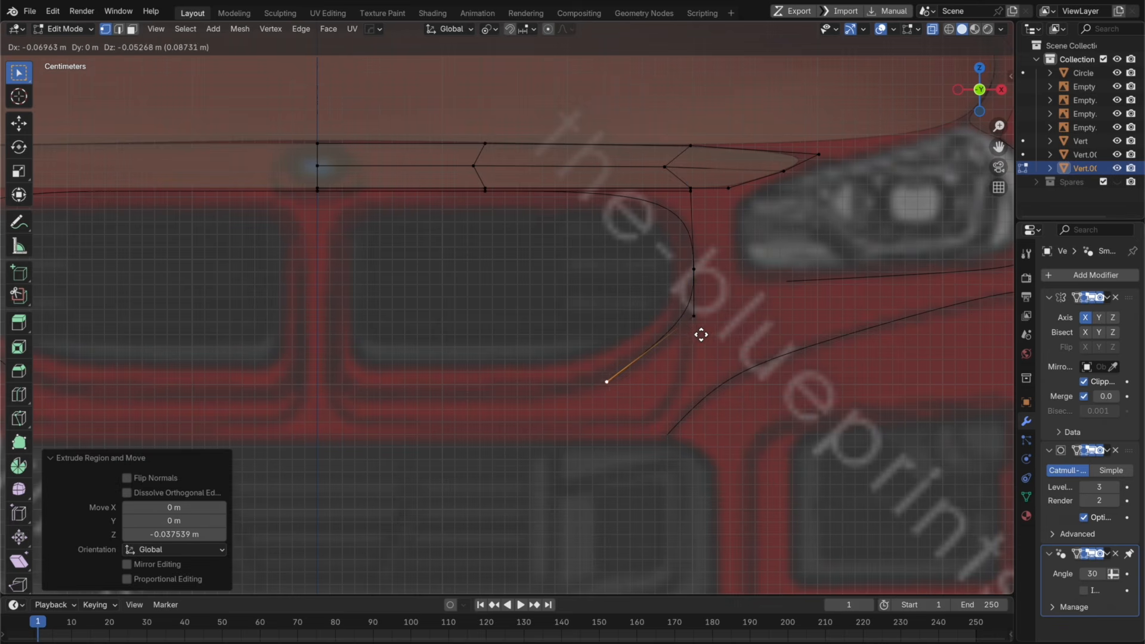
left_click(691, 341)
Step: Extrude the outline about 0.188 m inward along X, around the lower inner corner, and up along Z to trace the kidney grille's inner side
key("e")
key("x")
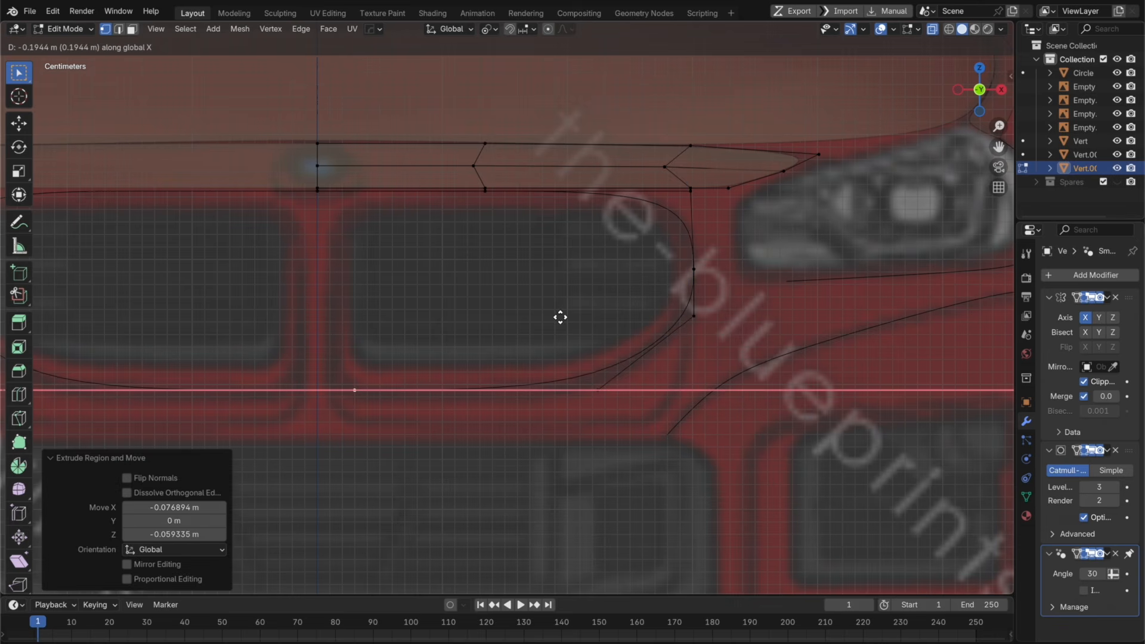
left_click(569, 318)
key("e")
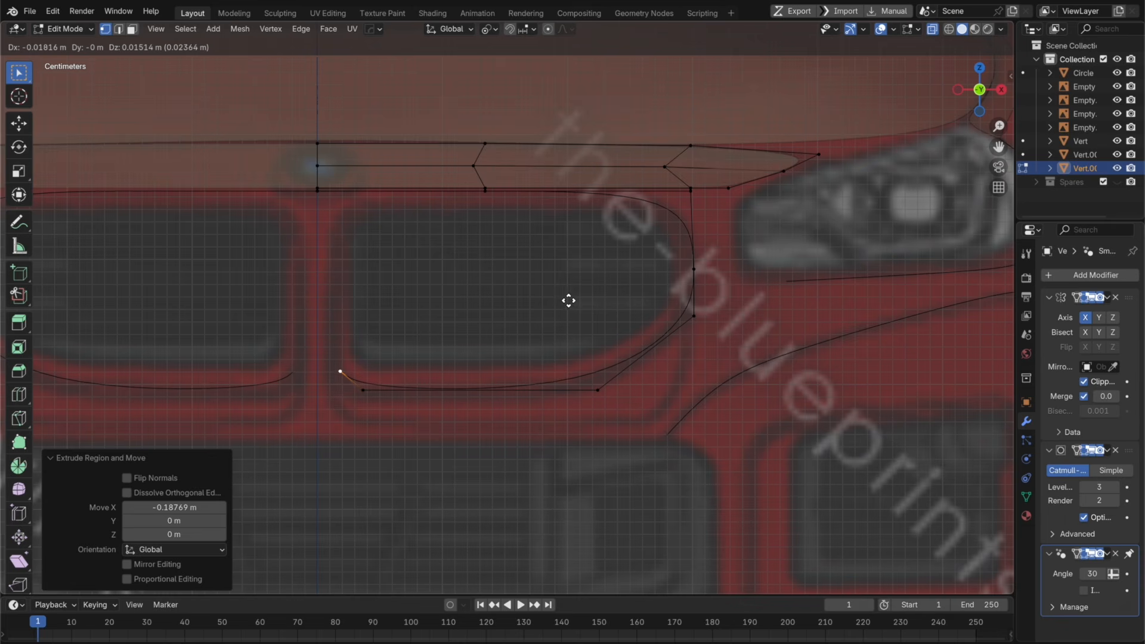
key("z")
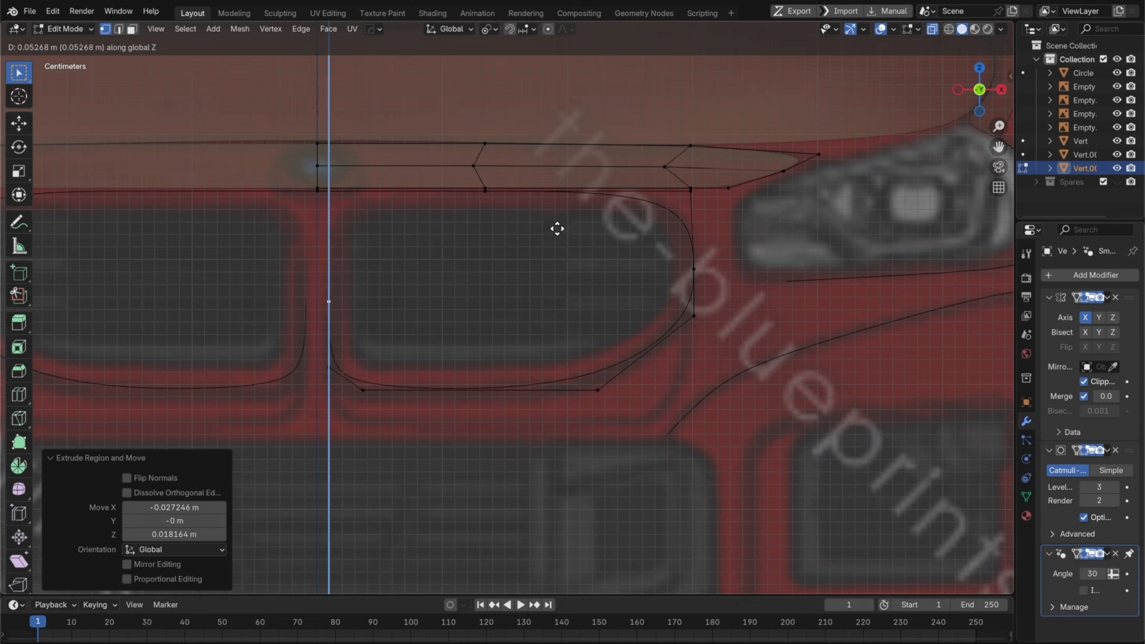
left_click(549, 159)
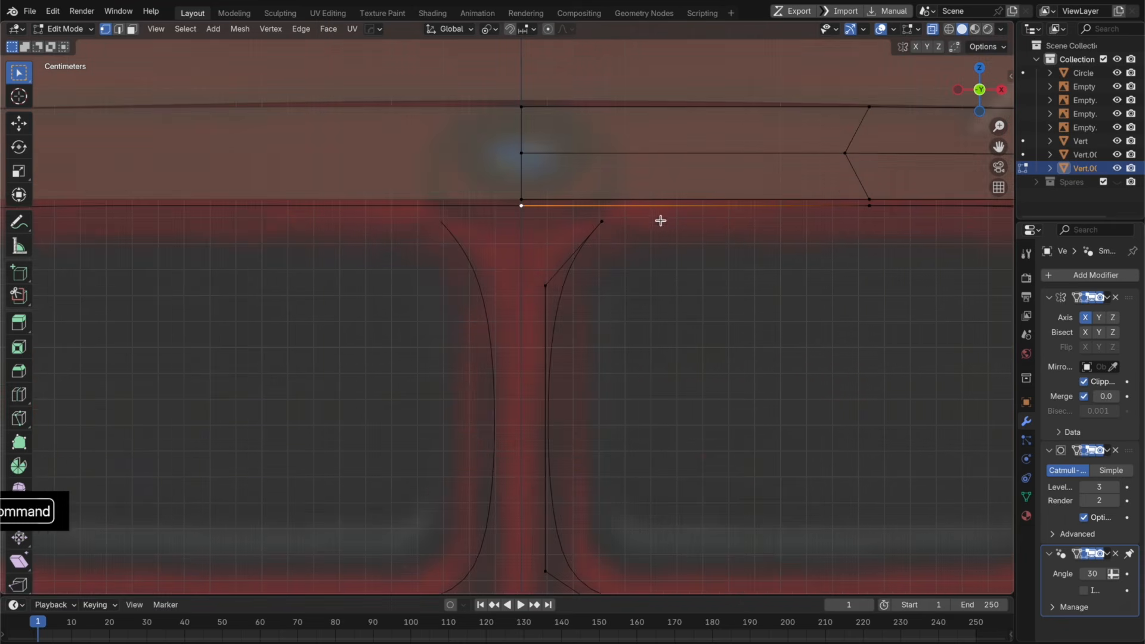
Step: Add a vertex to the grille outline's top edge, slide it about halfway toward the centreline, and delete the edge's centreline vertex
key("super+r")
double_click(663, 216)
key("g")
key("g")
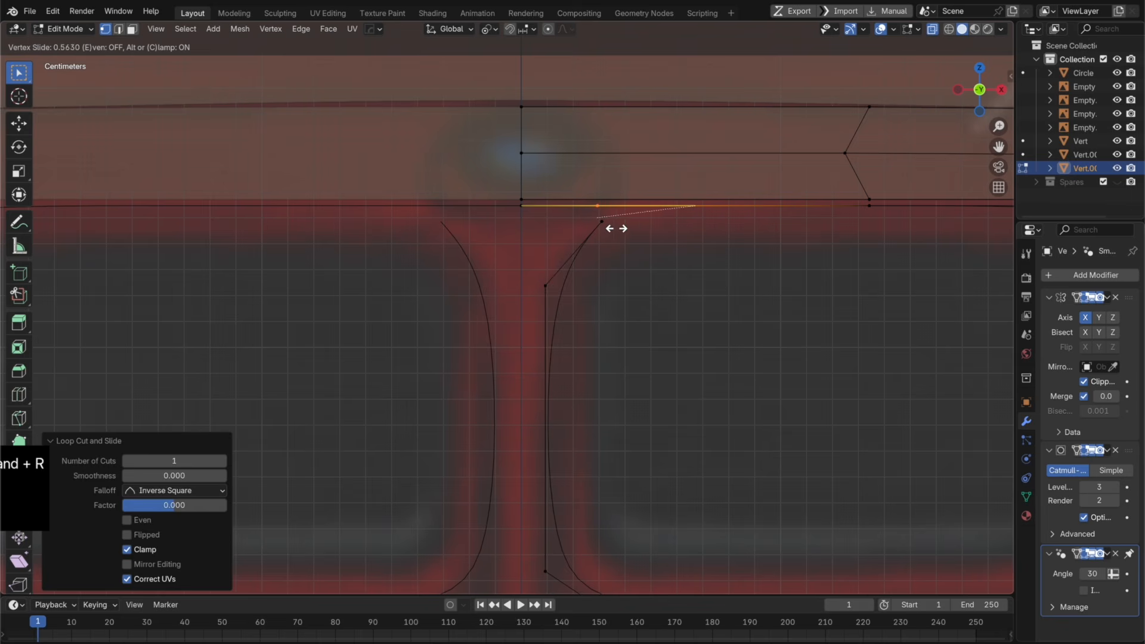
left_click(627, 228)
key("x")
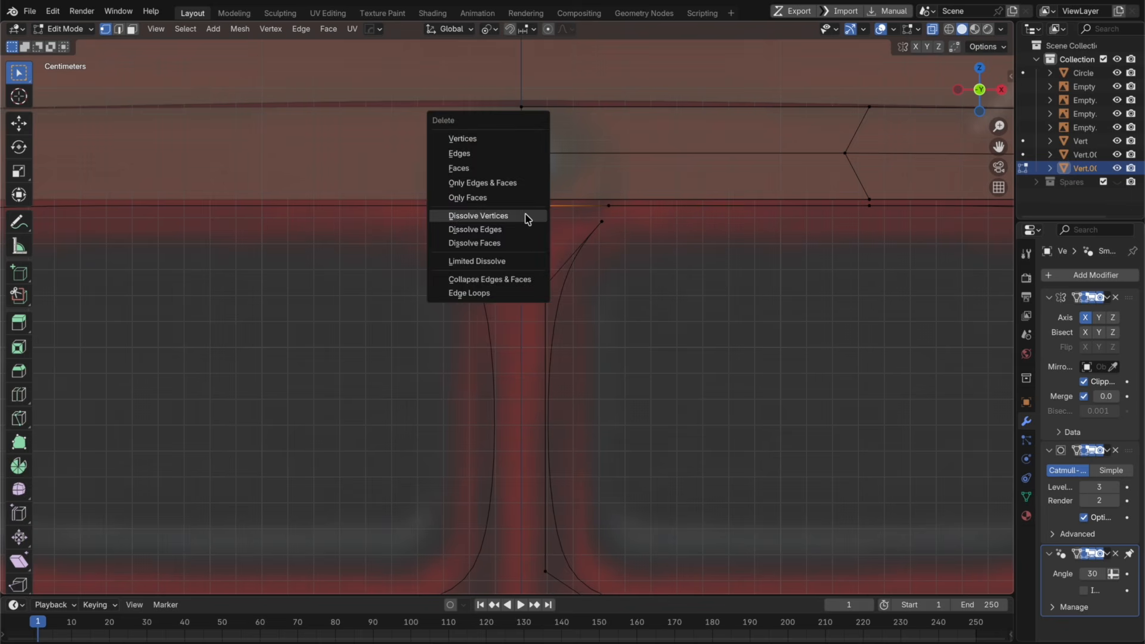
left_click(513, 135)
Step: Merge the outline's open upper inner end with the inner vertex of the top edge to close the loop
left_click(617, 212, "shift")
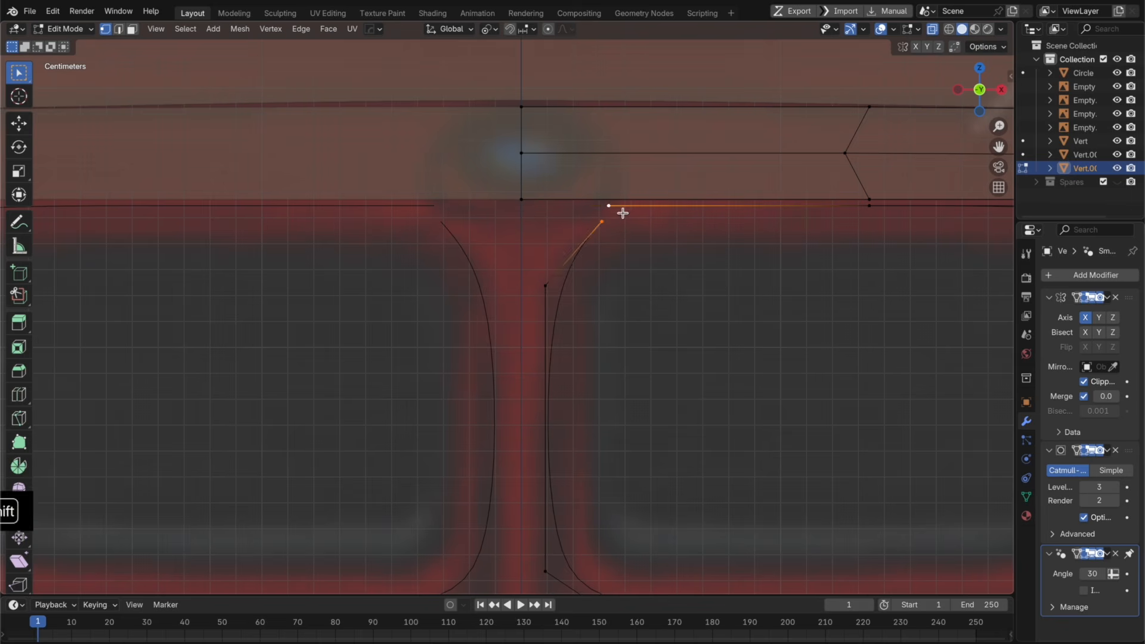
key("m")
left_click(604, 258)
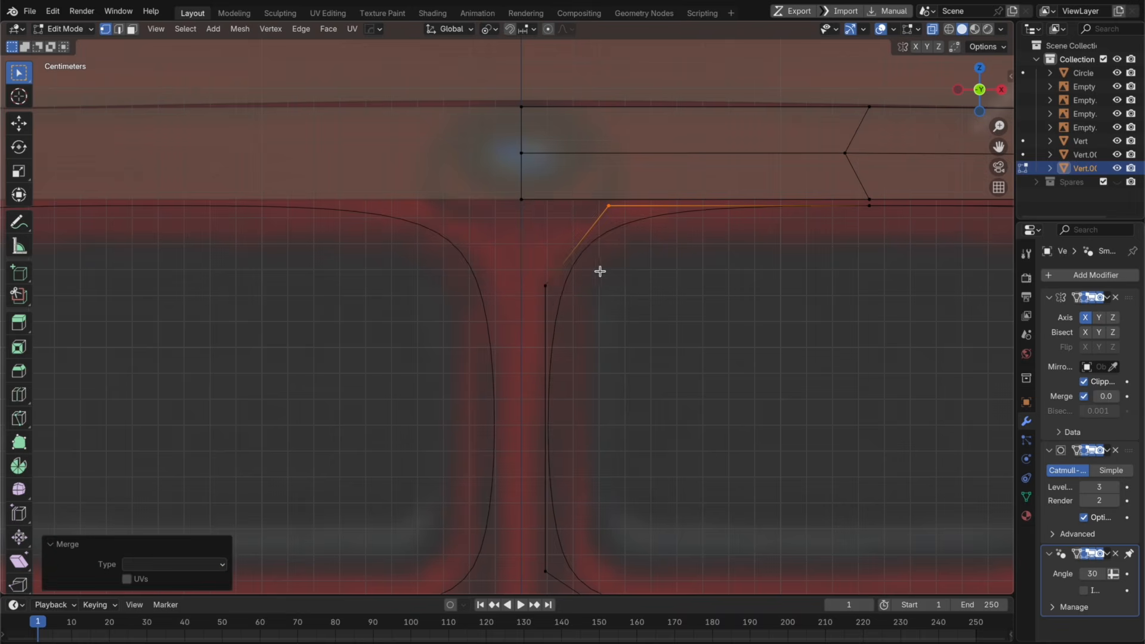
Step: Add a midpoint vertex on the outline's upper inner corner and move the inner side about 0.0025 m toward the centreline along X
scroll(639, 293, "down", 1)
middle_click_drag(641, 294, 582, 242, "shift")
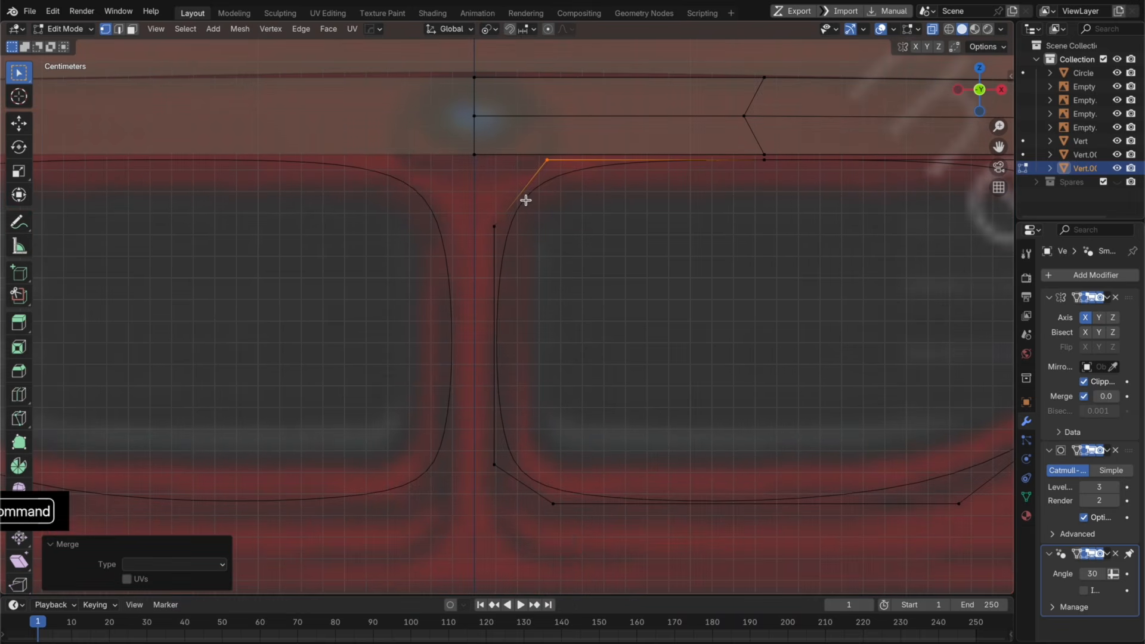
key("super+r")
double_click(525, 203)
left_click_drag(543, 238, 453, 174, "shift")
key("g")
key("x")
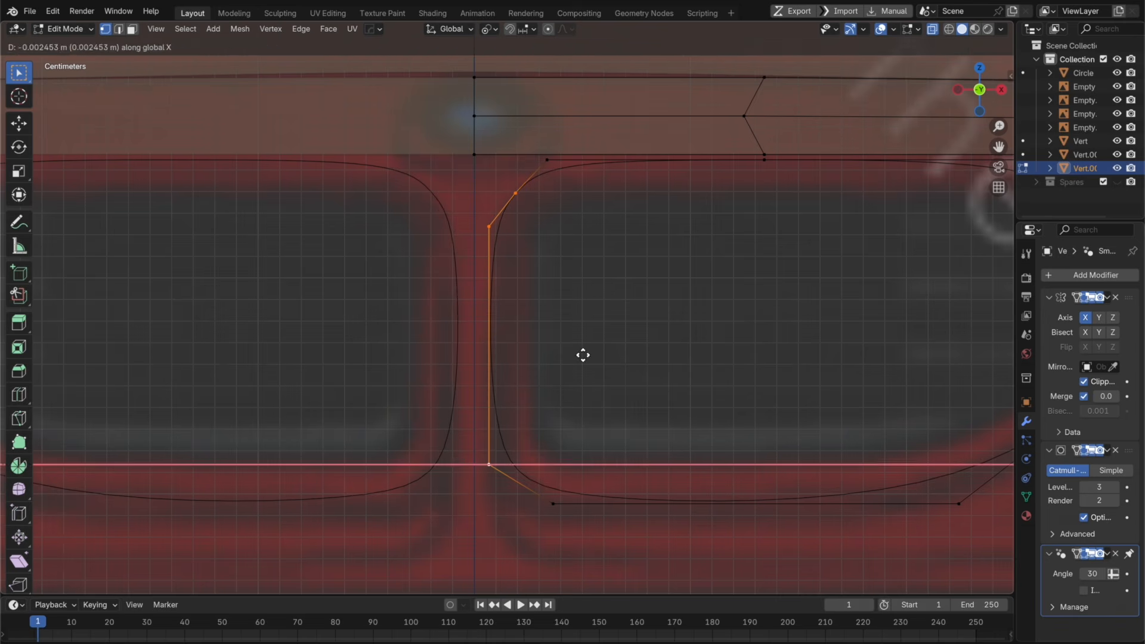
left_click(582, 356)
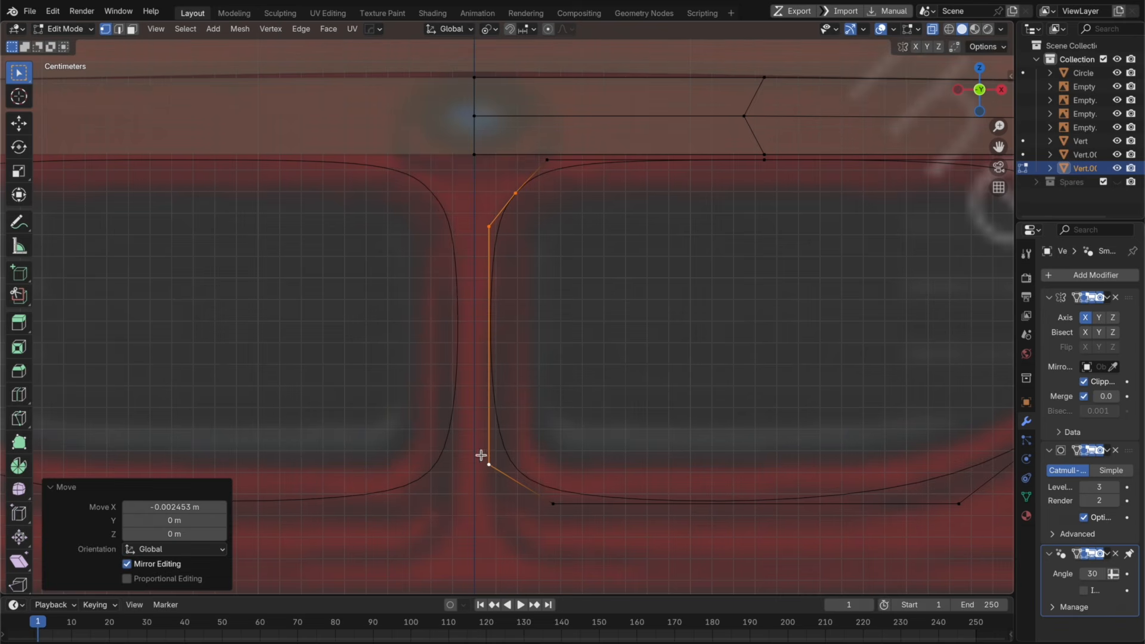
Step: Align the two vertices of the outline's inner side by scaling them to 0 along X
left_click_drag(495, 499, 467, 223)
key("x")
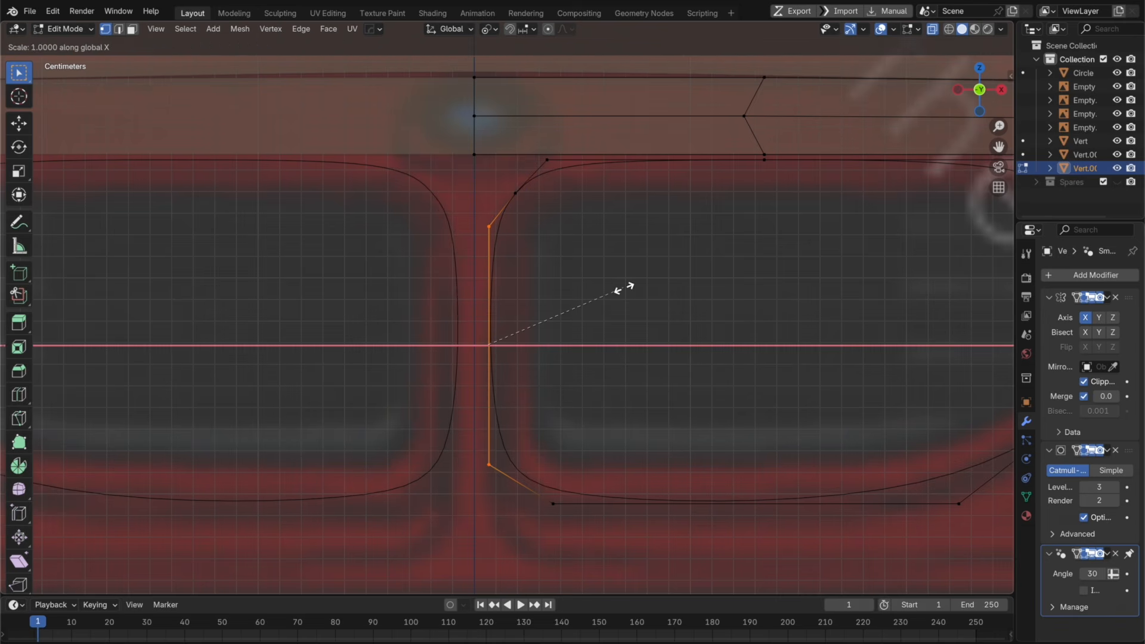
key("0")
left_click(624, 289)
Step: Flatten the outline's bottom edge by scaling it to 0 along Z, then lower it slightly along Z
middle_click_drag(687, 414, 617, 293, "shift")
scroll(617, 293, "down", 1)
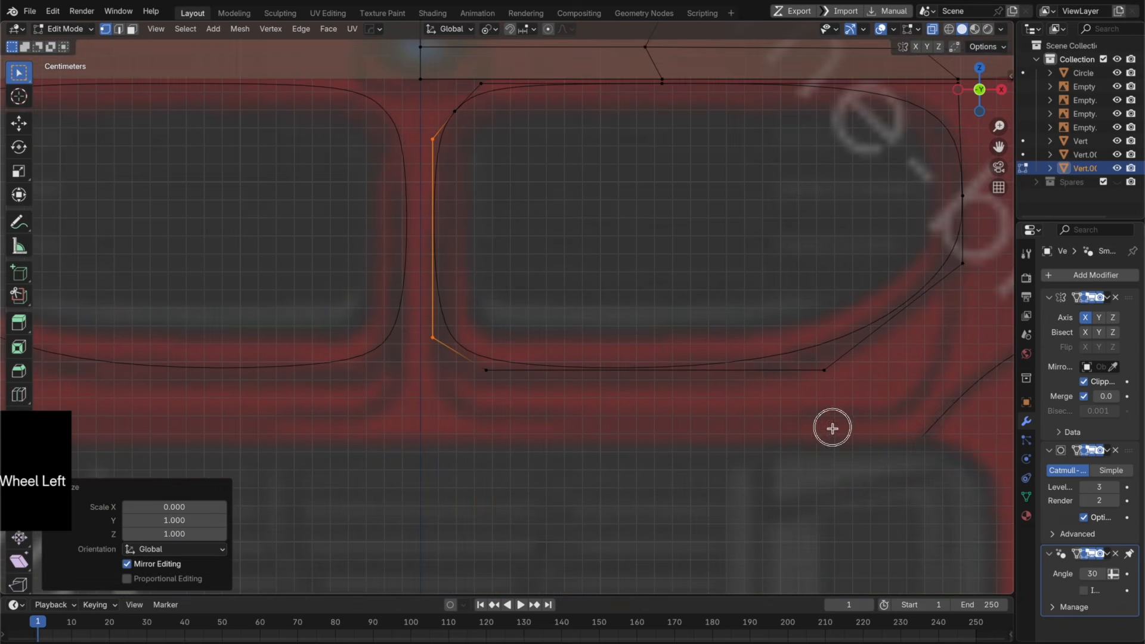
left_click_drag(832, 428, 468, 292)
key("s")
key("z")
key("0")
left_click(699, 356)
key("g")
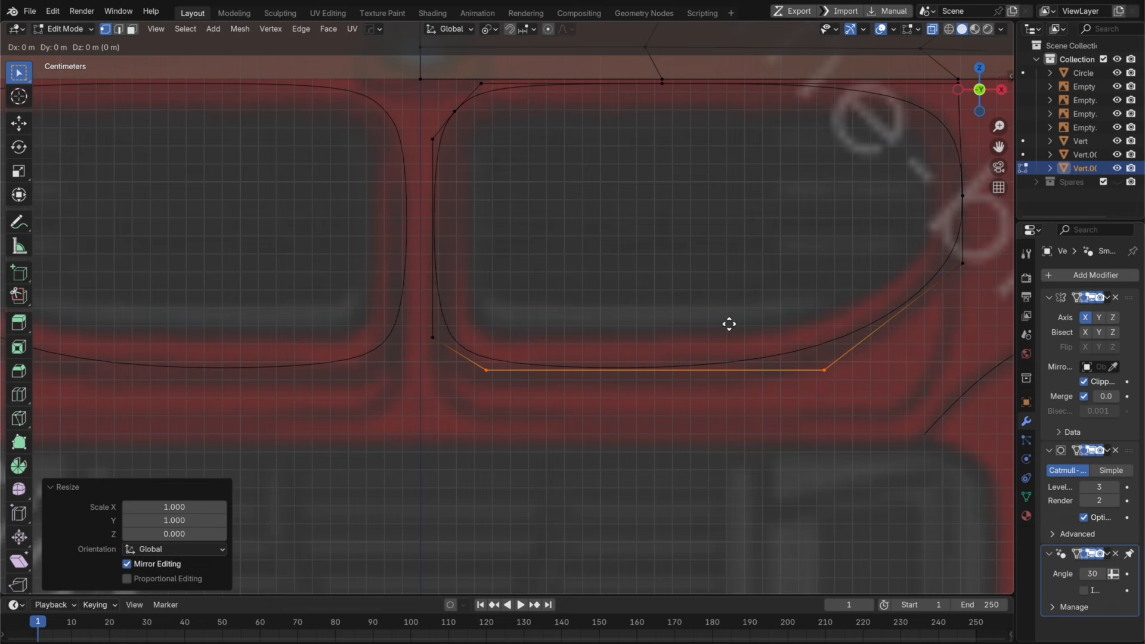
key("z")
left_click(741, 346)
Step: Add a midpoint vertex to the outline's lower outer diagonal edge
middle_click_drag(856, 344, 651, 365, "shift")
key("super+r")
double_click(704, 367)
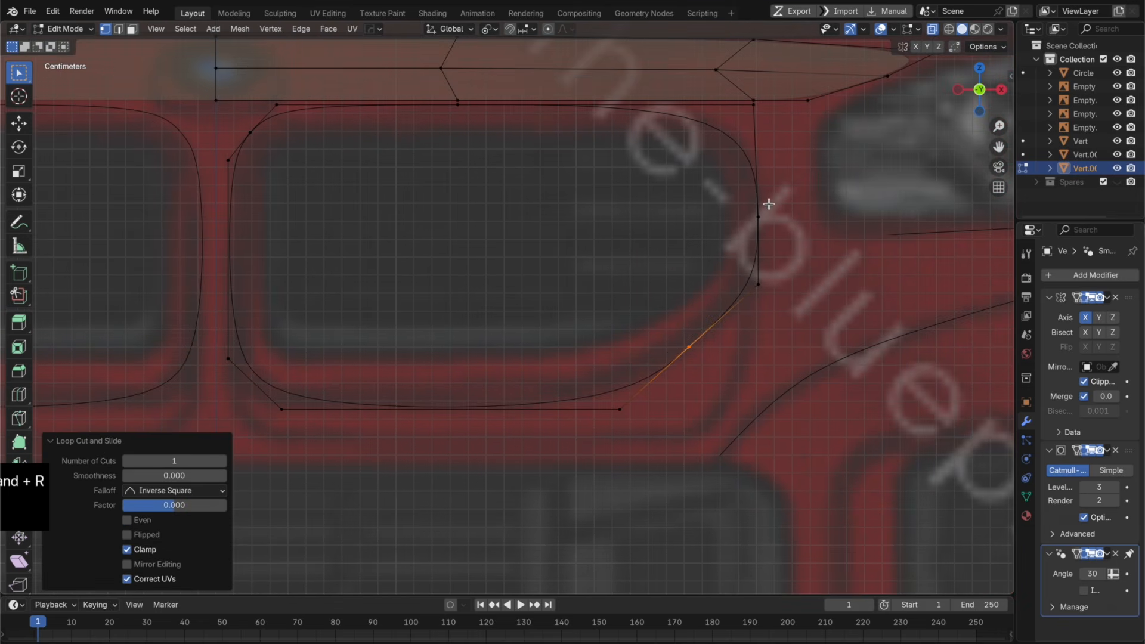
key("super+z")
Step: Slide the outline's upper outer vertex inward along the top edge by a factor of about 0.22
key("g")
key("g")
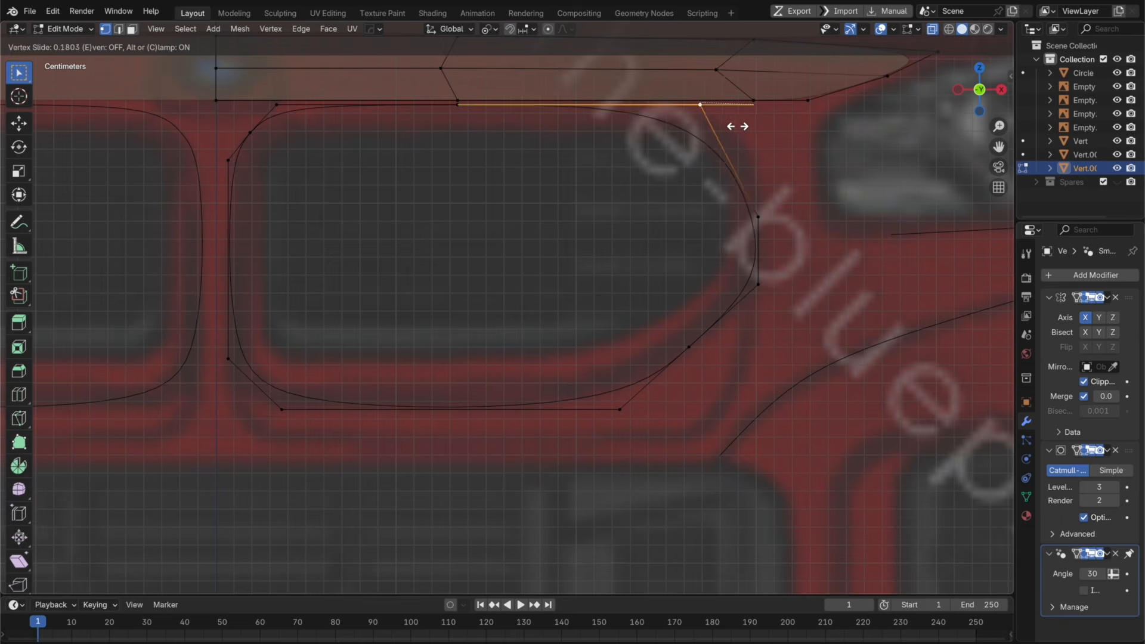
left_click(725, 124)
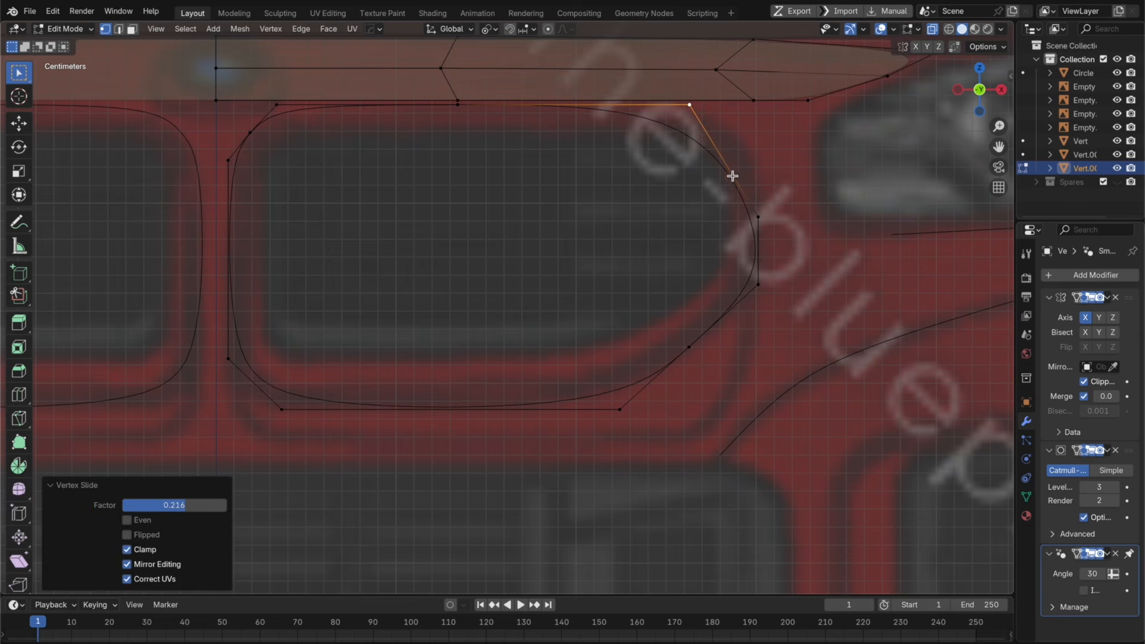
Step: Add a vertex to the outline's outer side edge and raise that side's upper vertex along Z to round the corner
key("super+r")
double_click(748, 257)
left_click(777, 220)
key("g")
key("z")
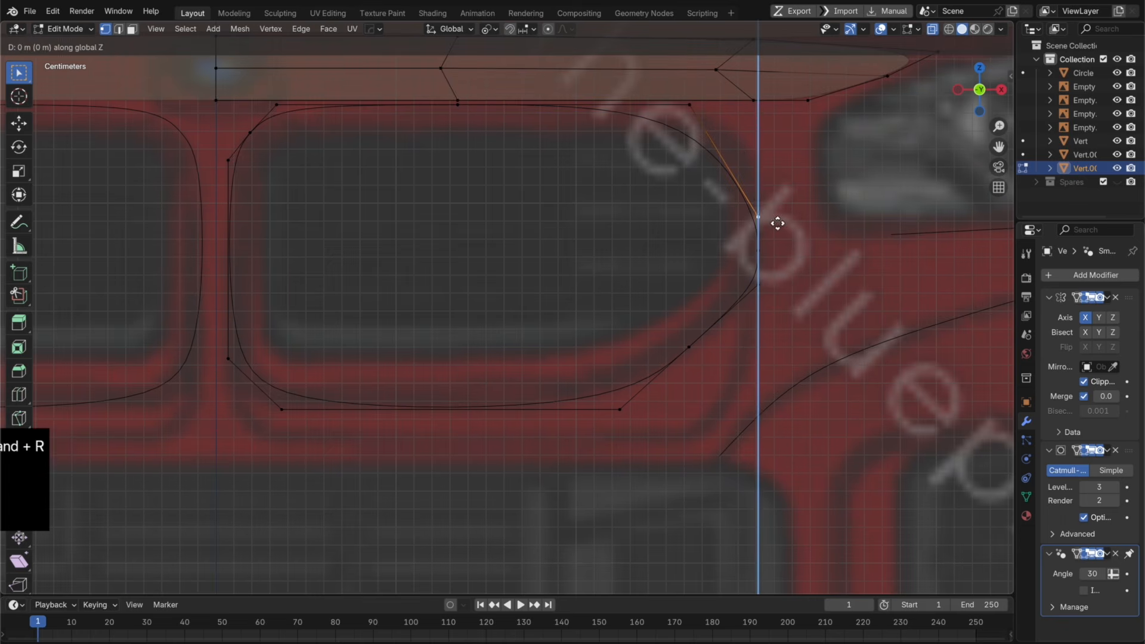
left_click(783, 153)
Step: Slide the middle vertex of the outline's outer side upward by a factor of about 0.34
left_click(761, 229)
key("g")
key("g")
left_click(753, 193)
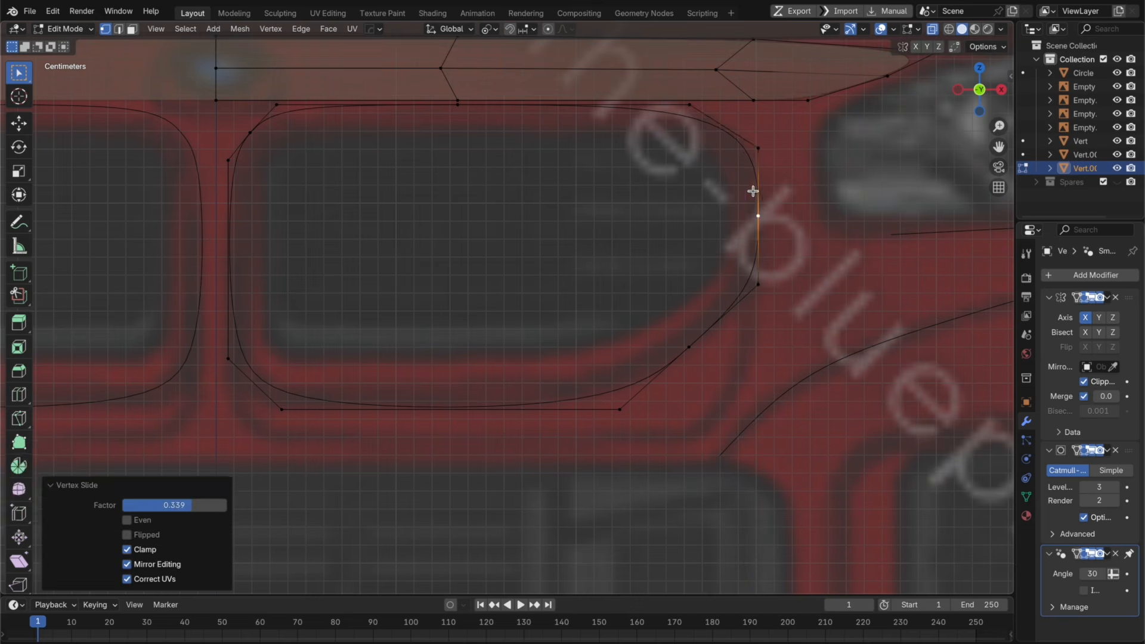
Step: Add a midpoint vertex to the outline's upper outer corner edge and check the smoothed shape in Object Mode
key("super+r")
double_click(718, 138)
key("Tab")
scroll(794, 220, "down", 3)
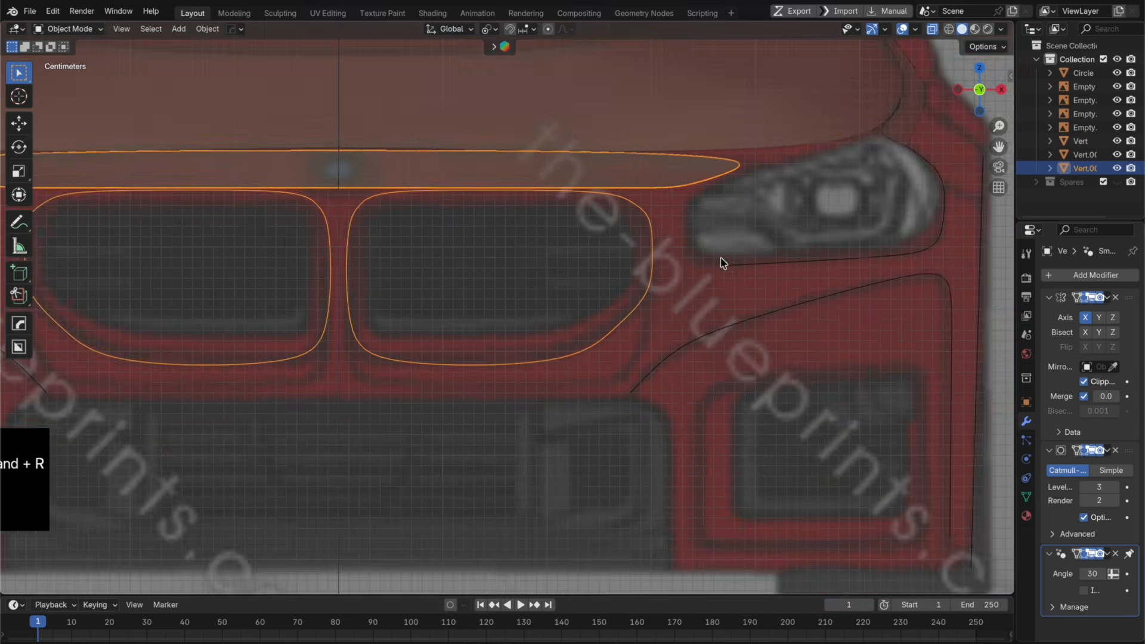
Step: Add midpoint vertices to the outline's bottom edge, lower inner corner edge and inner side edge
scroll(697, 286, "up", 2)
key("Tab")
key("super+r")
left_click(285, 380)
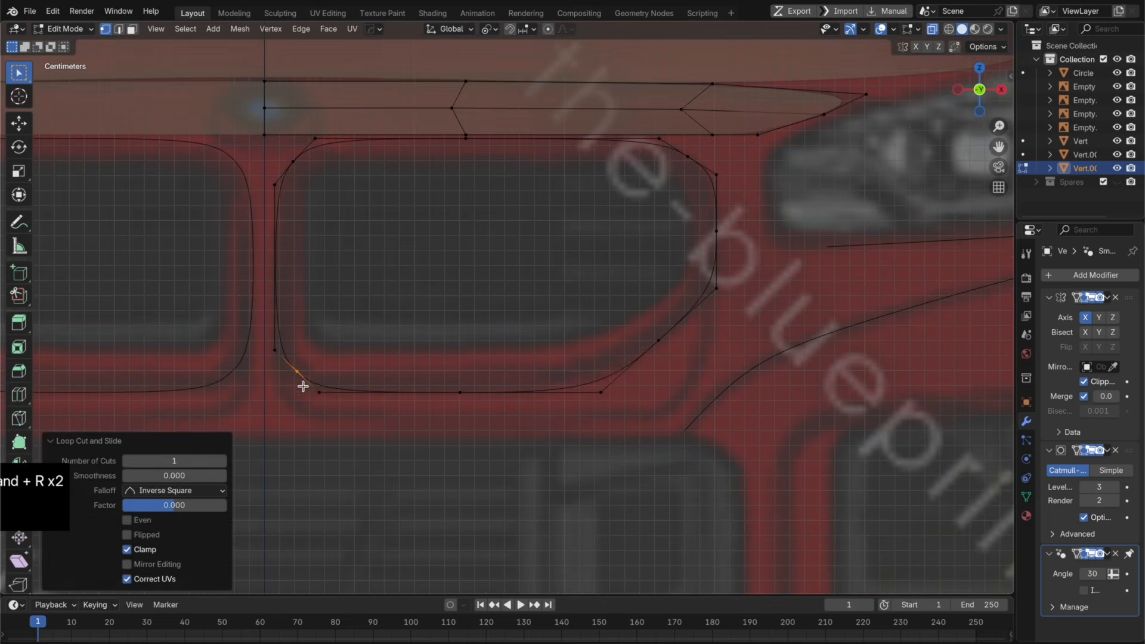
key("super+r")
key("Tab")
scroll(442, 248, "down", 4)
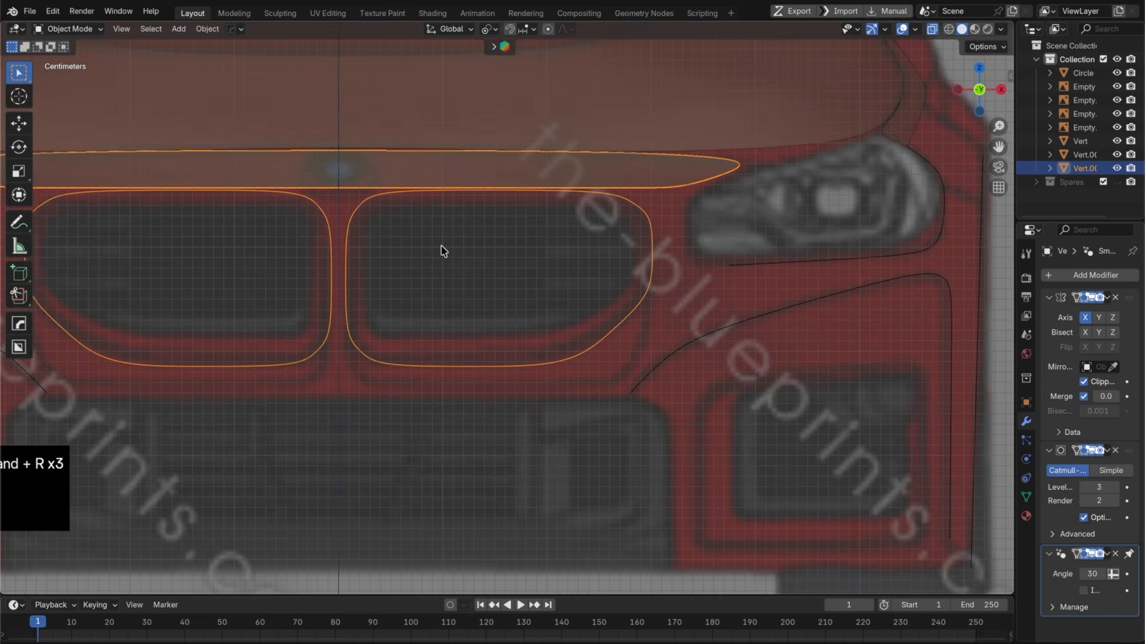
Step: Undo the last action, return to Object Mode and save the file
scroll(508, 246, "down", 1)
key("super+z")
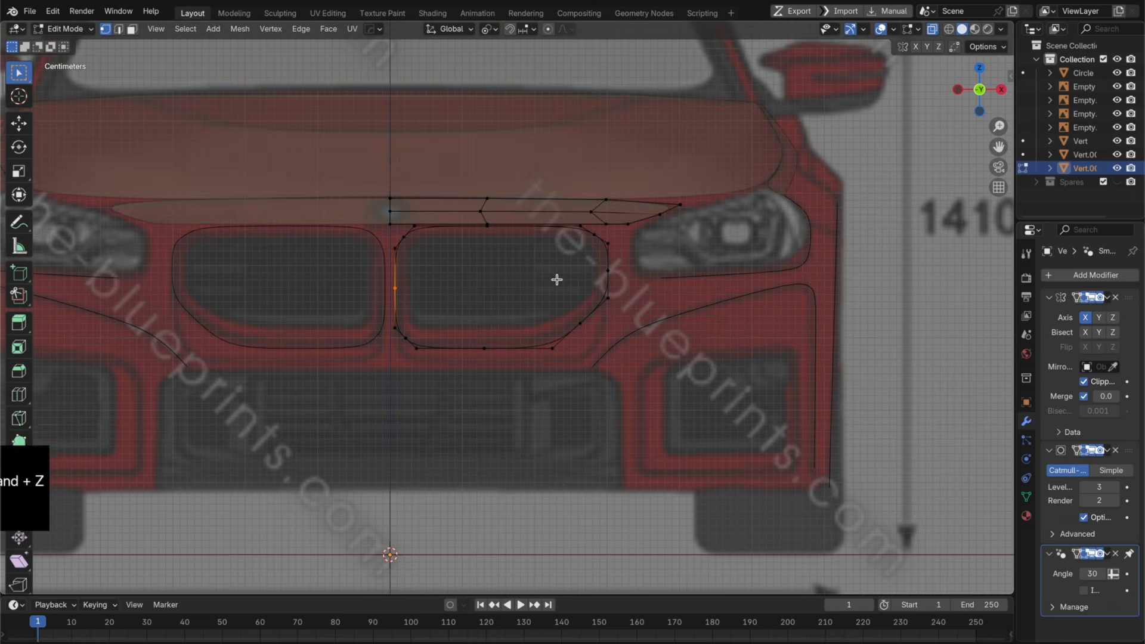
key("Tab")
key("super+s")
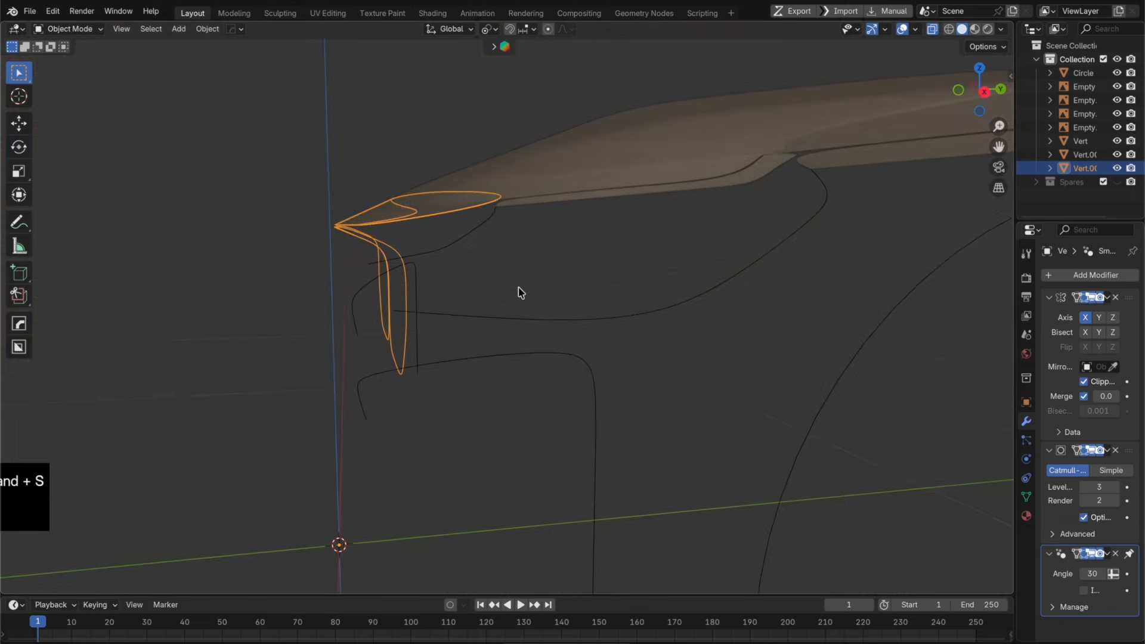
Step: Select the grille outline's vertices below the top edge and move them forward along Y in the side view
middle_click_drag(457, 294, 540, 280)
left_click_drag(674, 358, 317, 247)
middle_click_drag(317, 247, 424, 240)
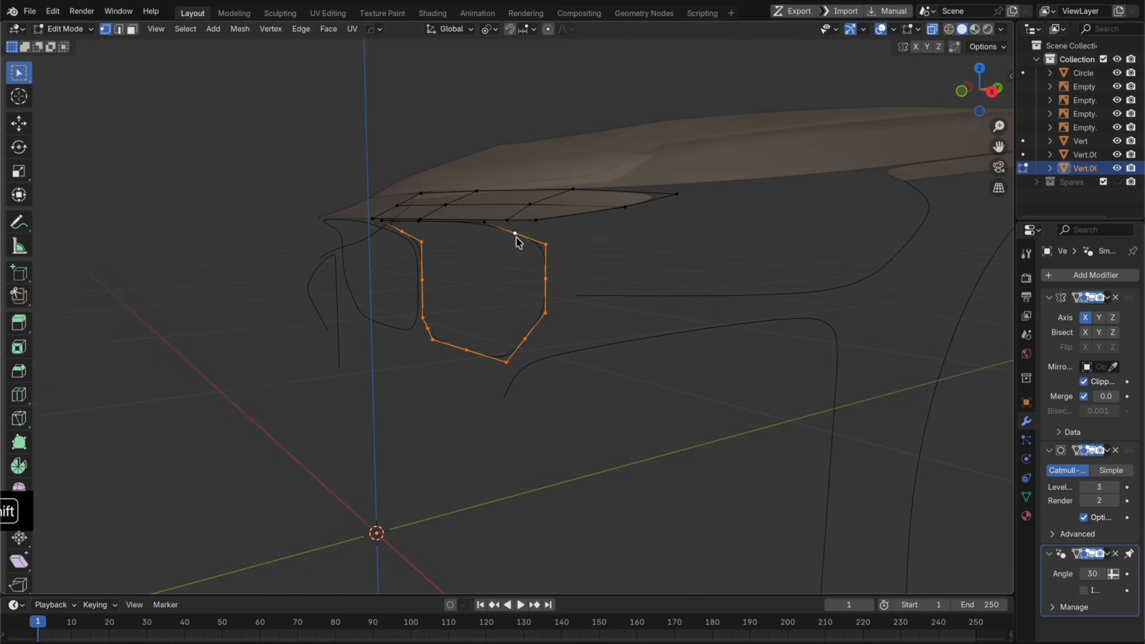
middle_click_drag(573, 263, 535, 267)
left_click(981, 90)
key("g")
key("y")
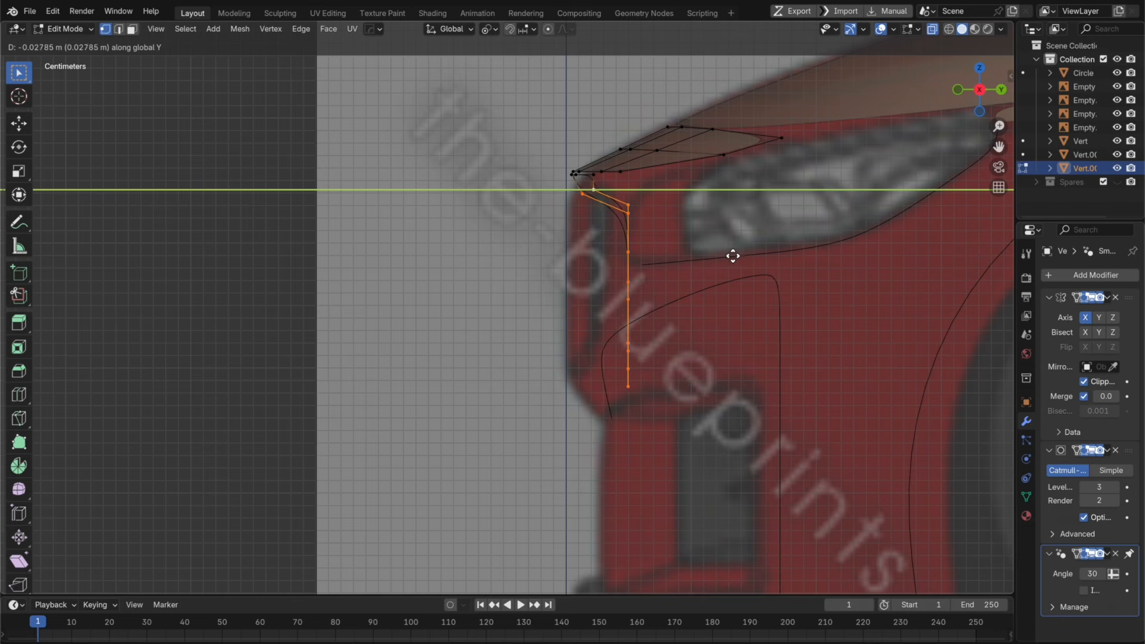
left_click(709, 301)
Step: Move the grille outline's side and bottom vertices further forward along Y to meet the blueprint's front face
left_click_drag(714, 447, 596, 233)
key("g")
key("y")
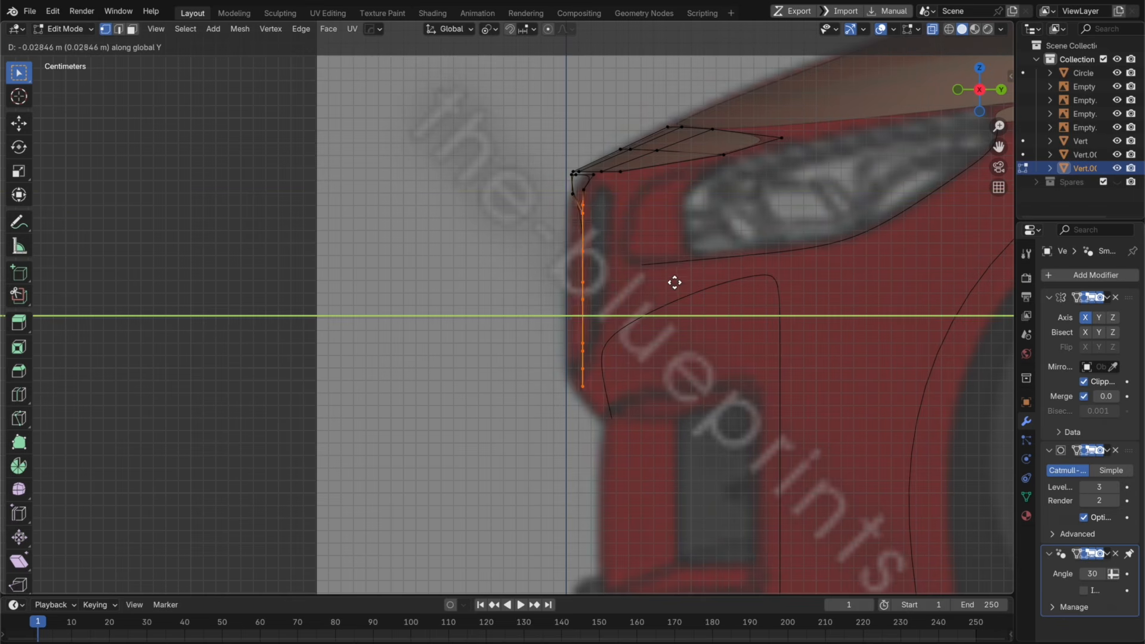
left_click(664, 284)
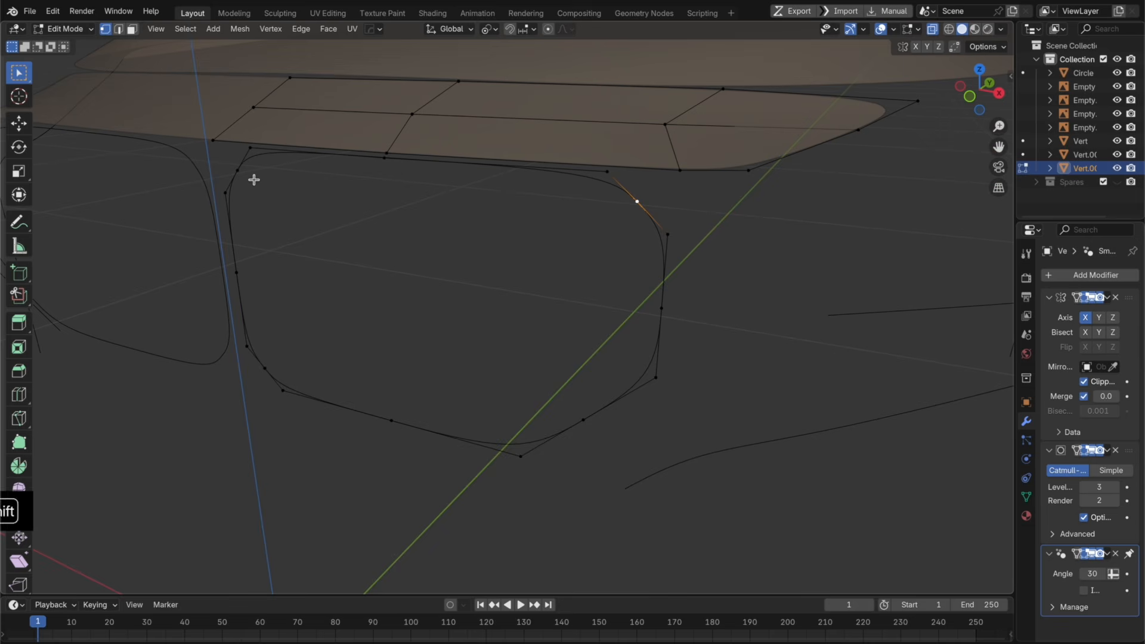
Step: Dissolve the two midpoint vertices on the grille outline's upper inner and upper outer corners
left_click(242, 172, "shift")
key("x")
left_click(387, 303)
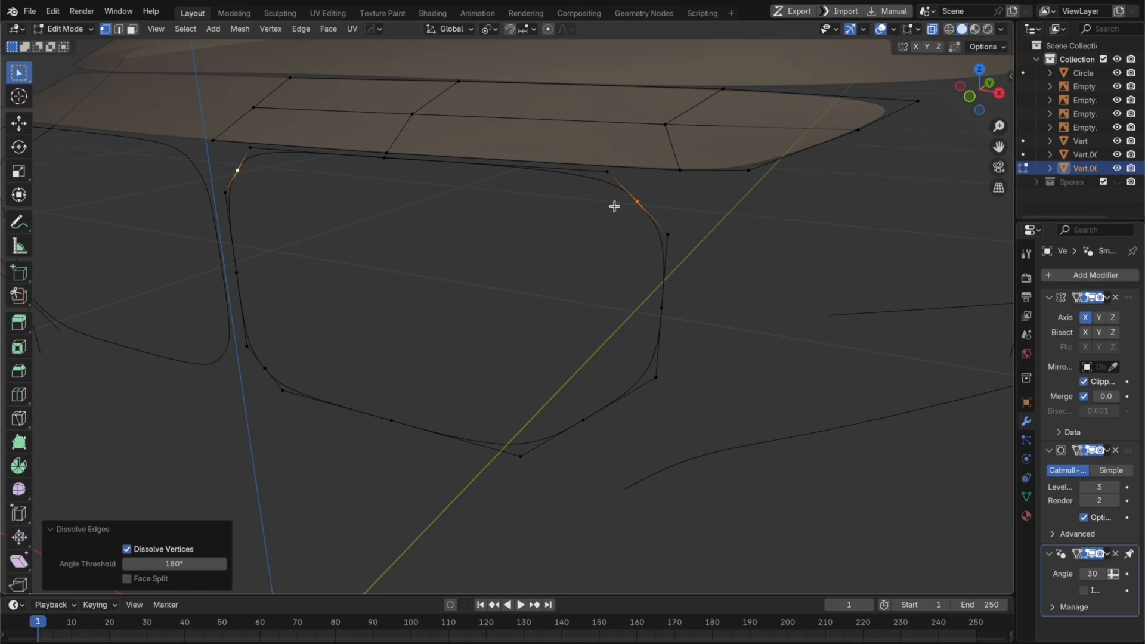
key("x")
left_click(475, 318)
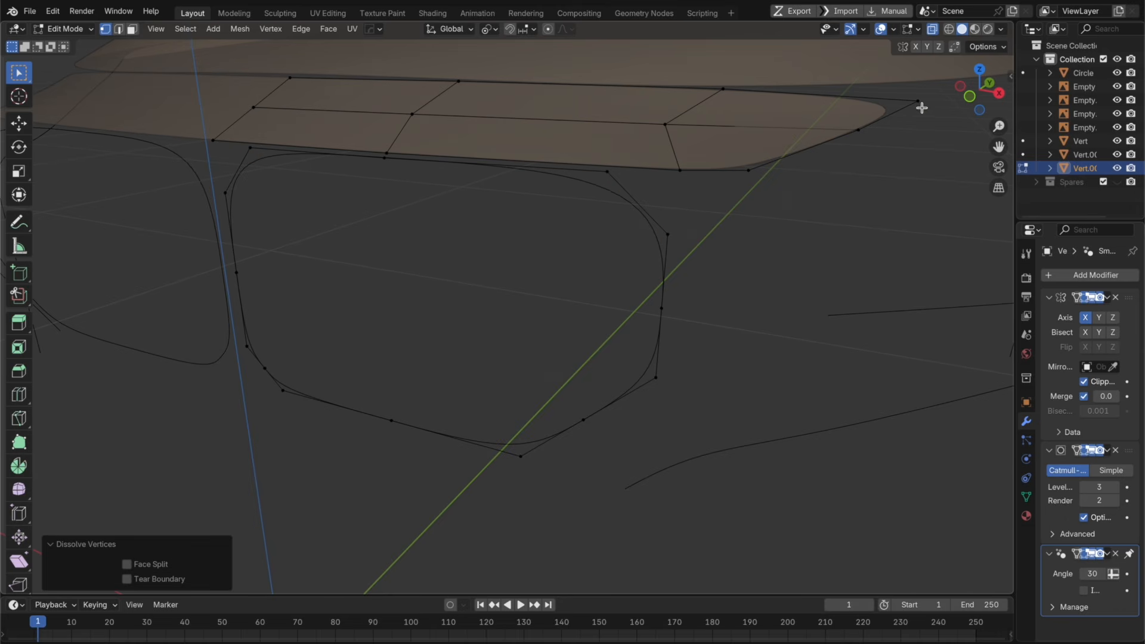
Step: Select the kidney grille outline's outer side and lower outer vertices and move them back along Y in the side view
left_click(969, 96)
left_click(998, 89)
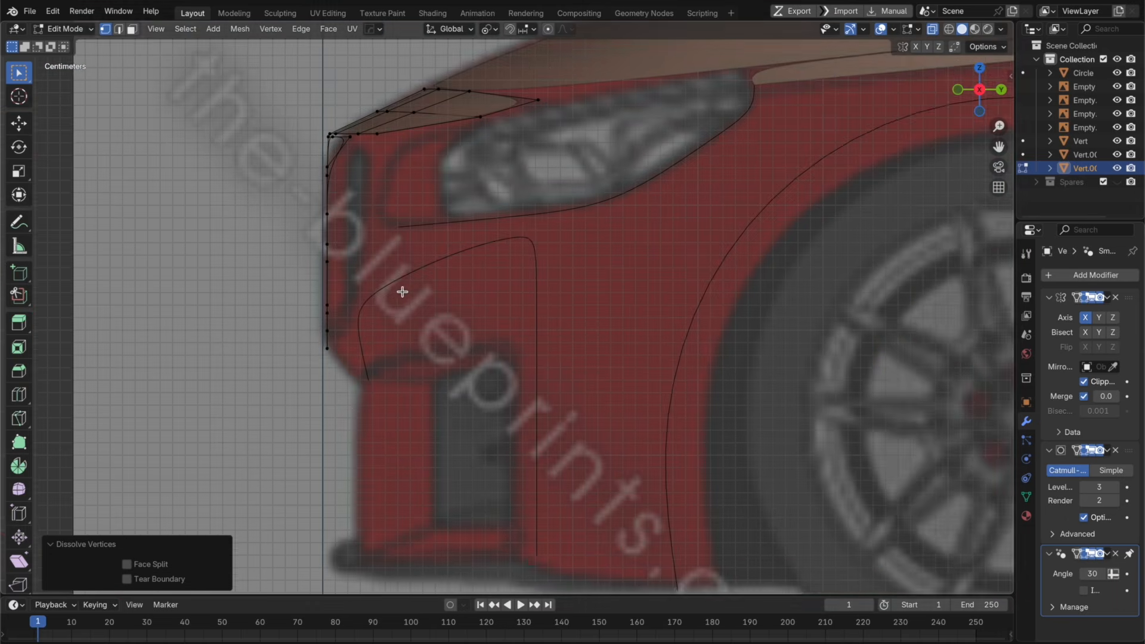
scroll(524, 296, "up", 2)
middle_click_drag(402, 291, 579, 218, "shift")
left_click(979, 68)
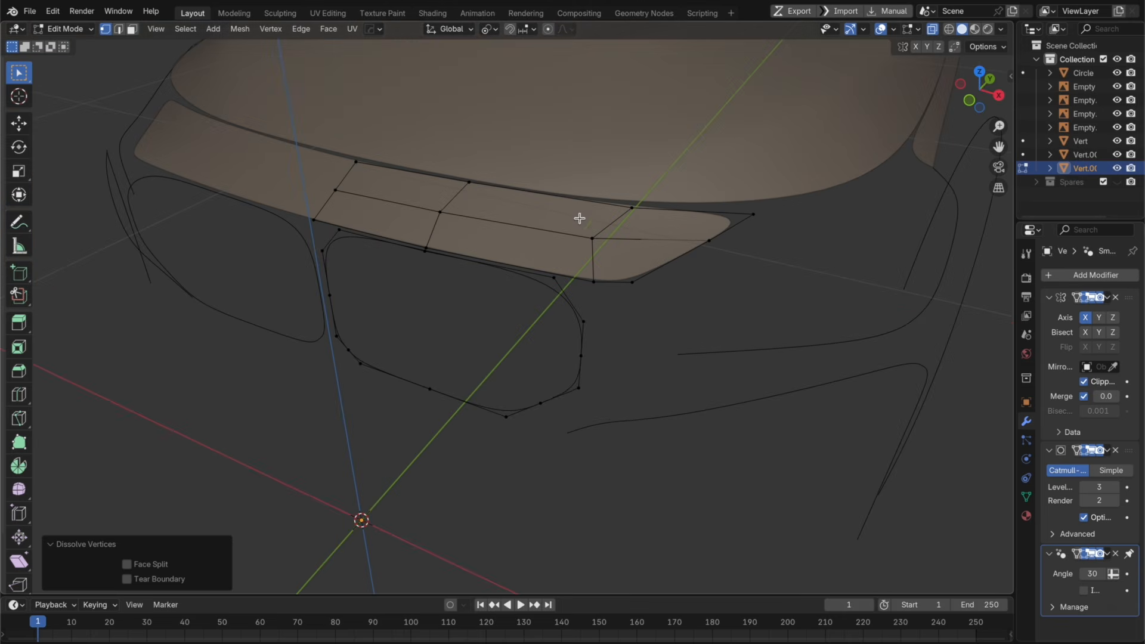
left_click_drag(636, 422, 480, 306)
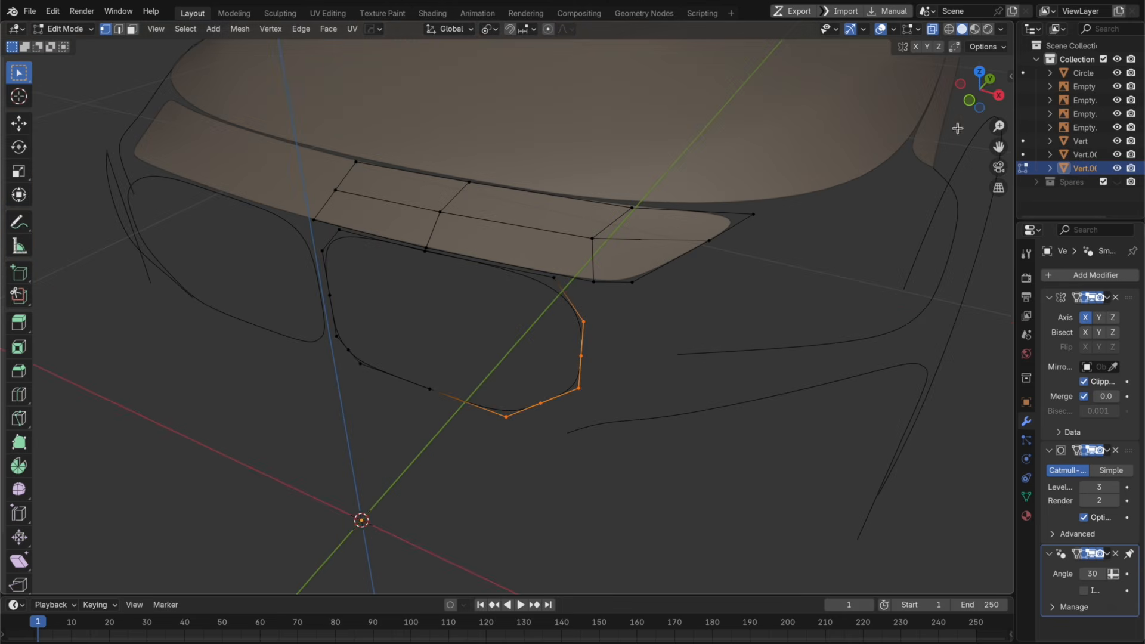
left_click(999, 96)
key("g")
key("y")
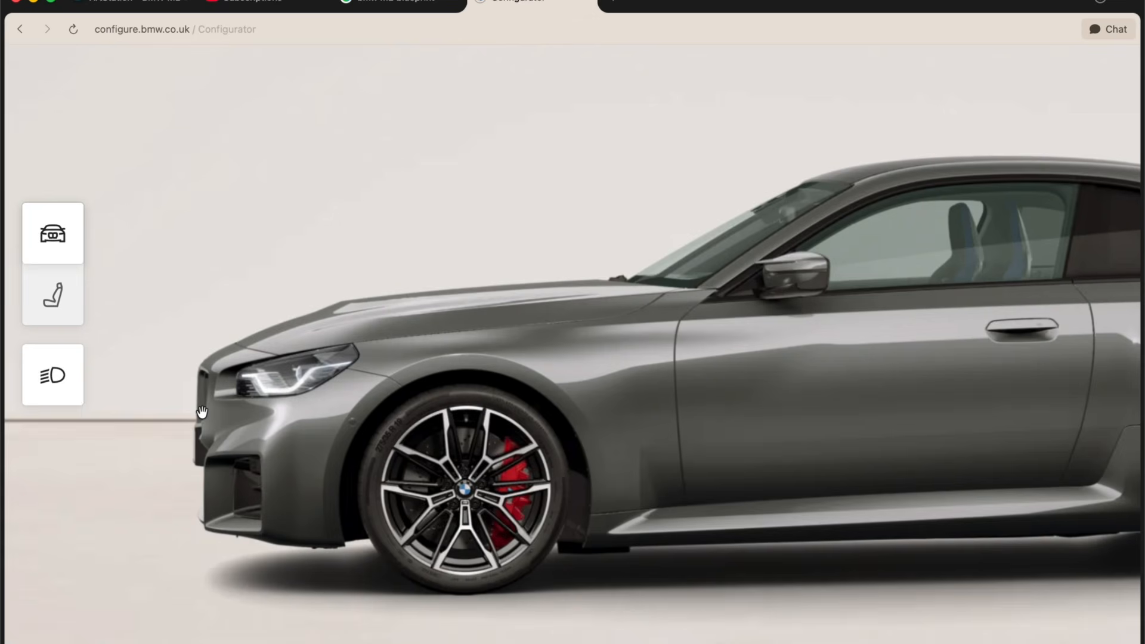
Step: Turn the reference car in the BMW configurator, and rotate the selected grille vertices 13.1° about Z in Blender's top view
left_click_drag(201, 439, 296, 435)
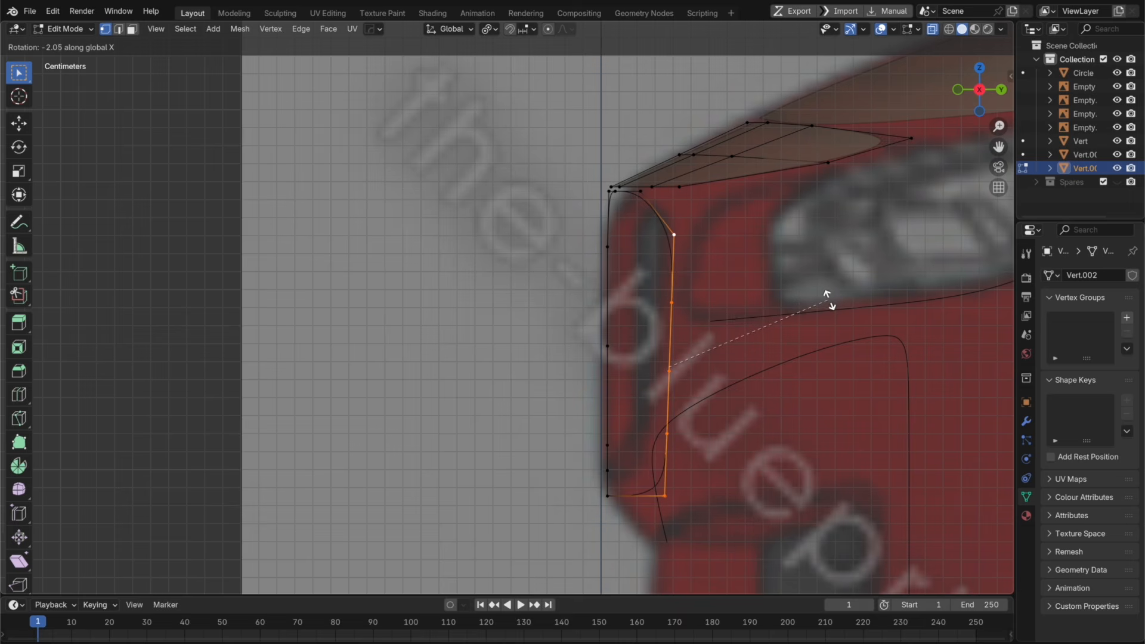
left_click(827, 306)
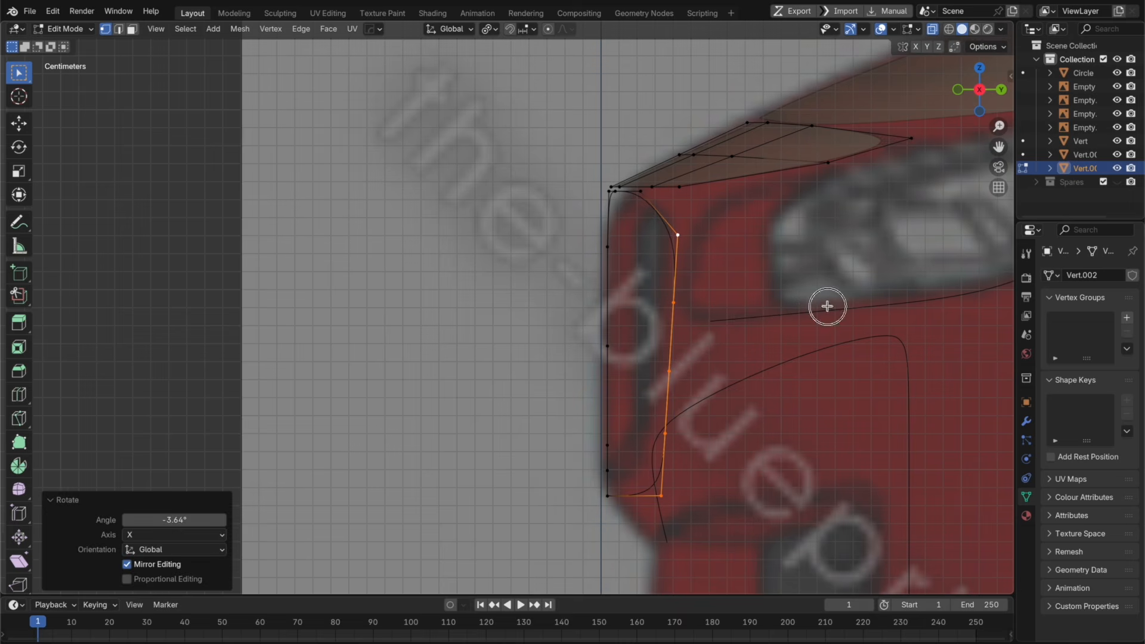
left_click(959, 93)
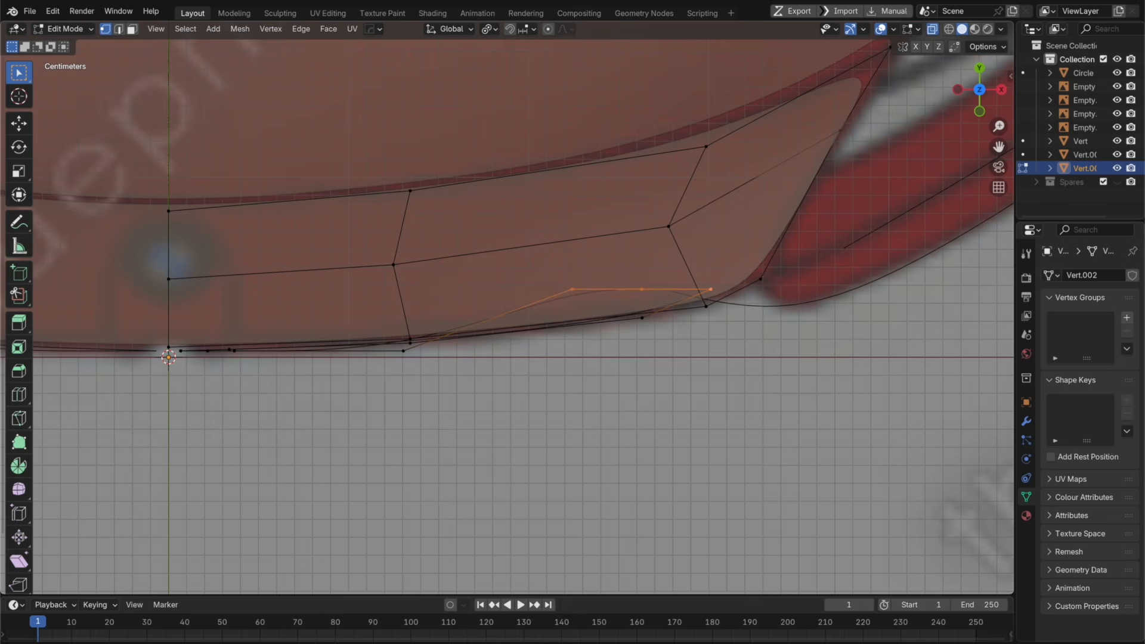
key("r")
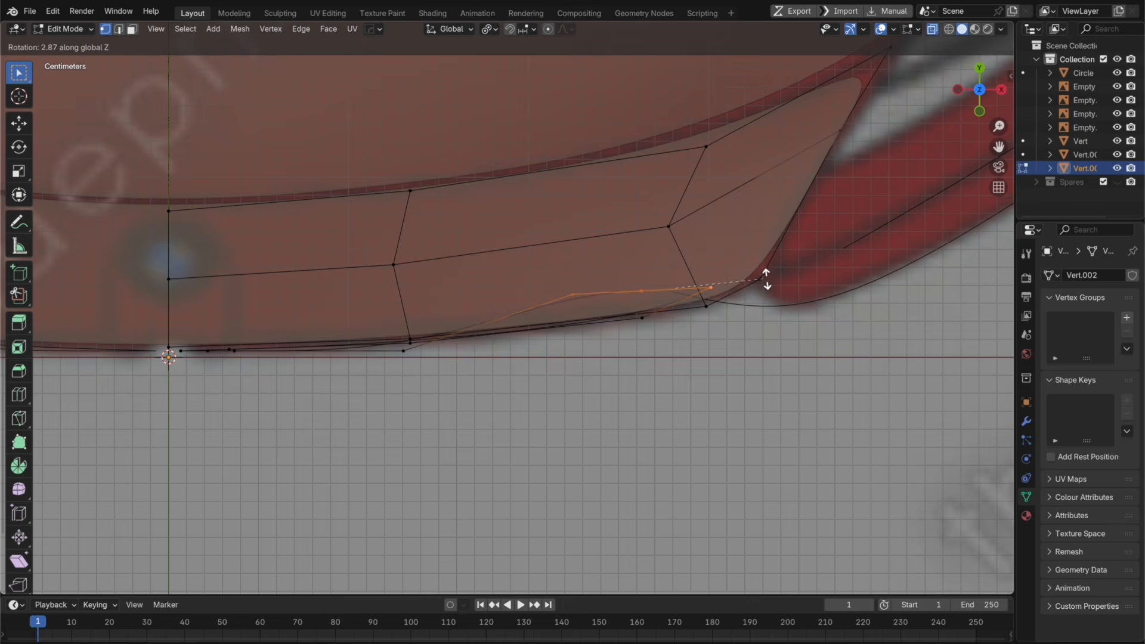
left_click(763, 263)
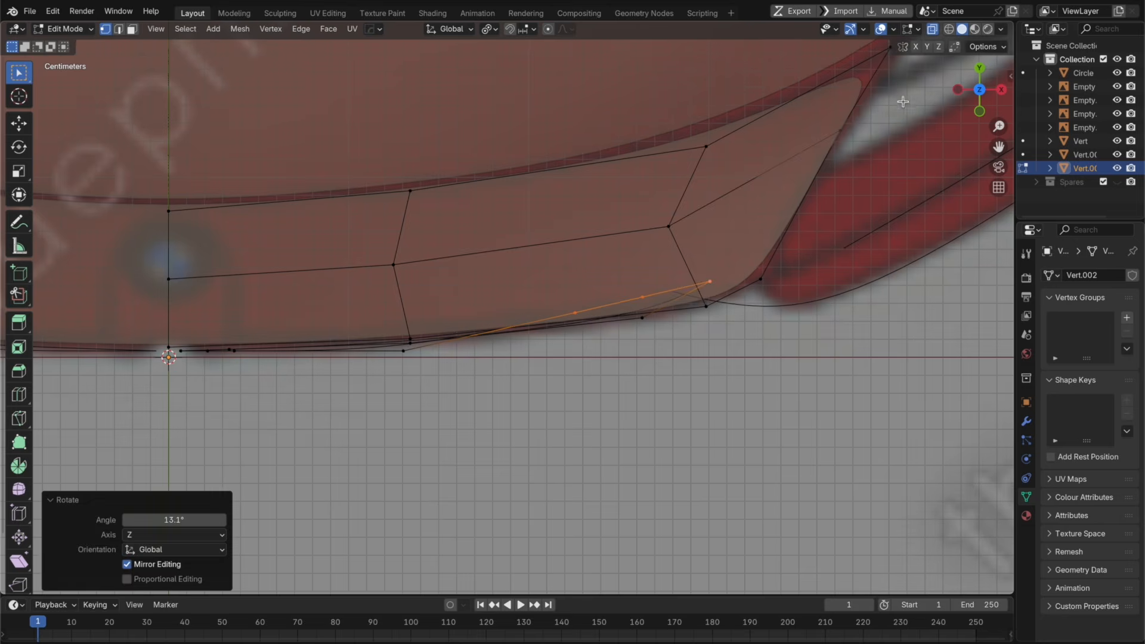
Step: Move the rotated grille vertices about 0.0029 m forward along Y in the side view
left_click(1001, 89)
key("g")
key("y")
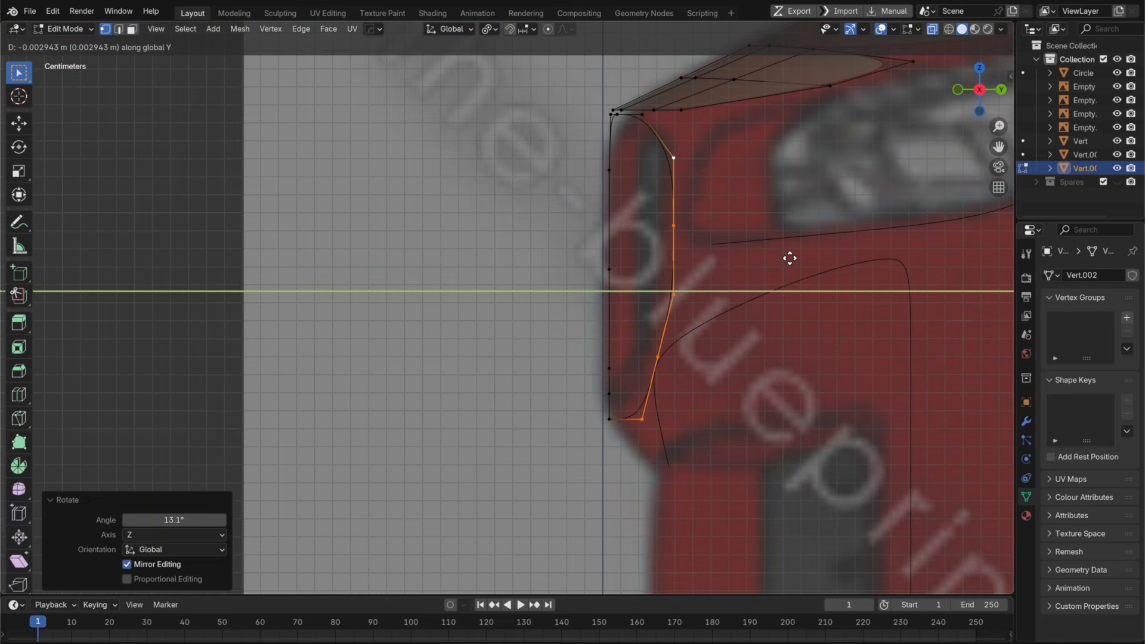
left_click(790, 258)
Step: Try raising the selected grille vertices about 0.0105 m along Z and check the outline from another angle
key("g")
key("z")
left_click(757, 265)
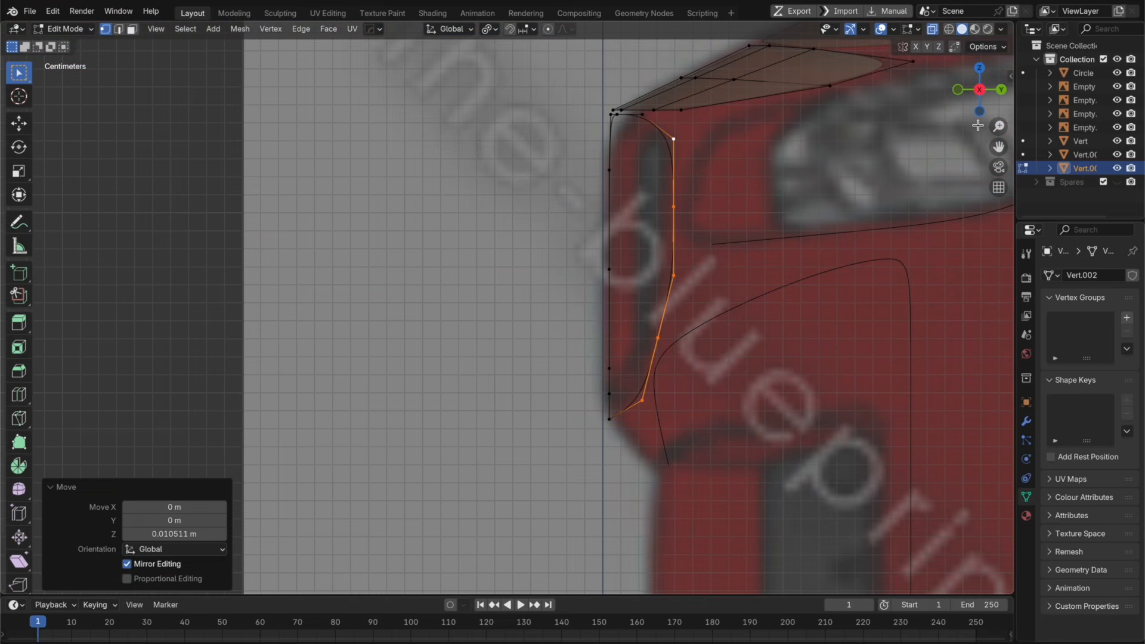
left_click(959, 92)
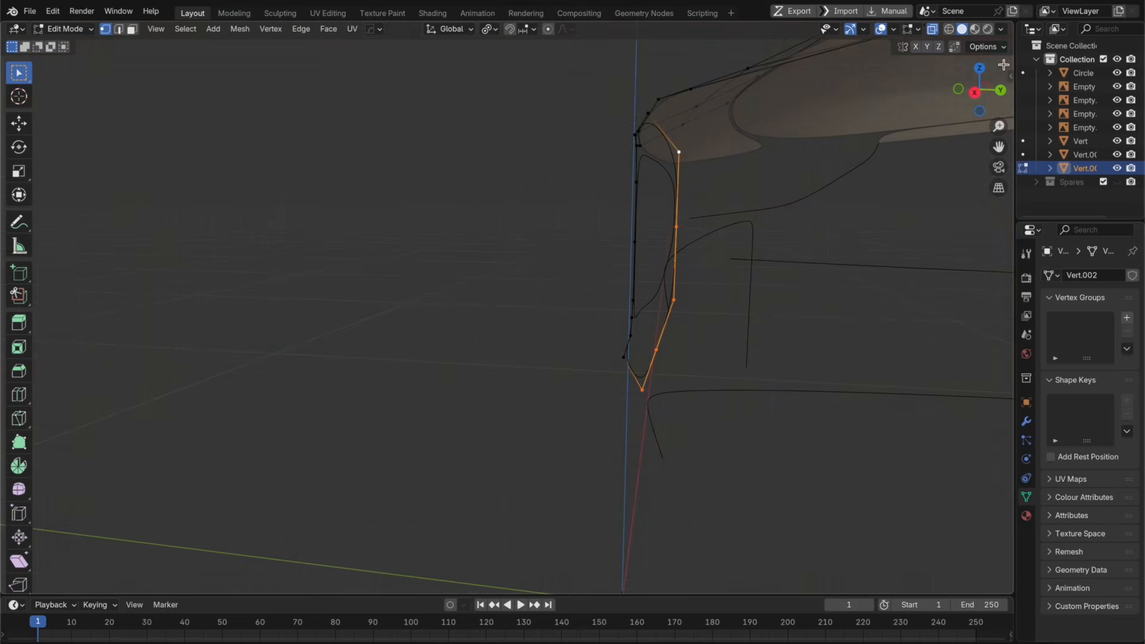
left_click(958, 88)
left_click(1006, 90)
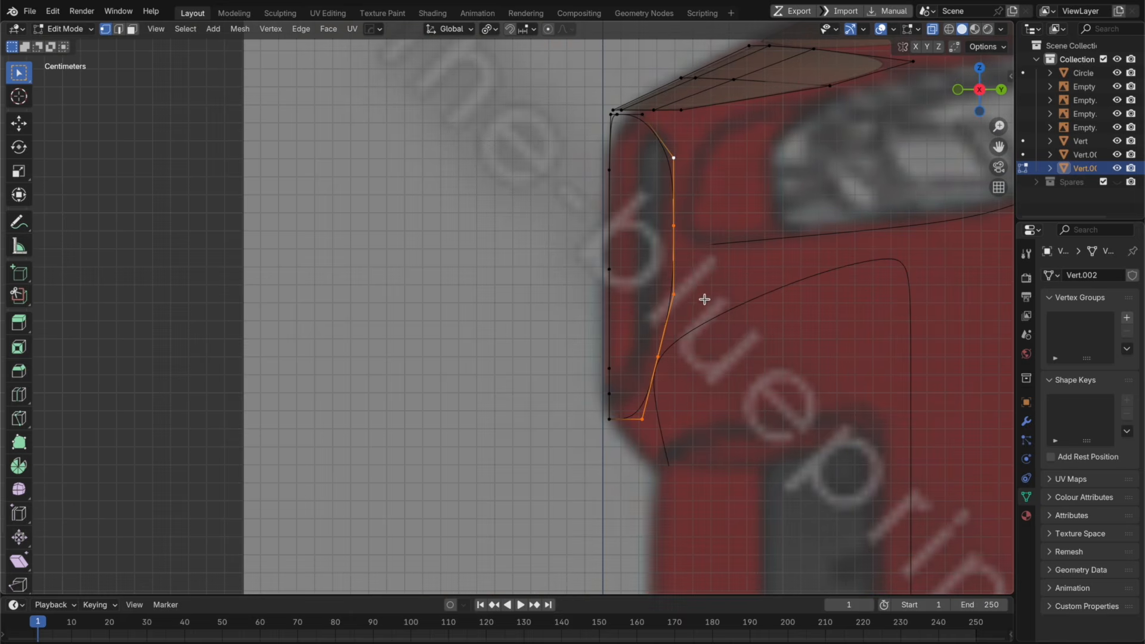
Step: Scale the three upper vertices of the grille outline's outer side along Y
key("s")
key("y")
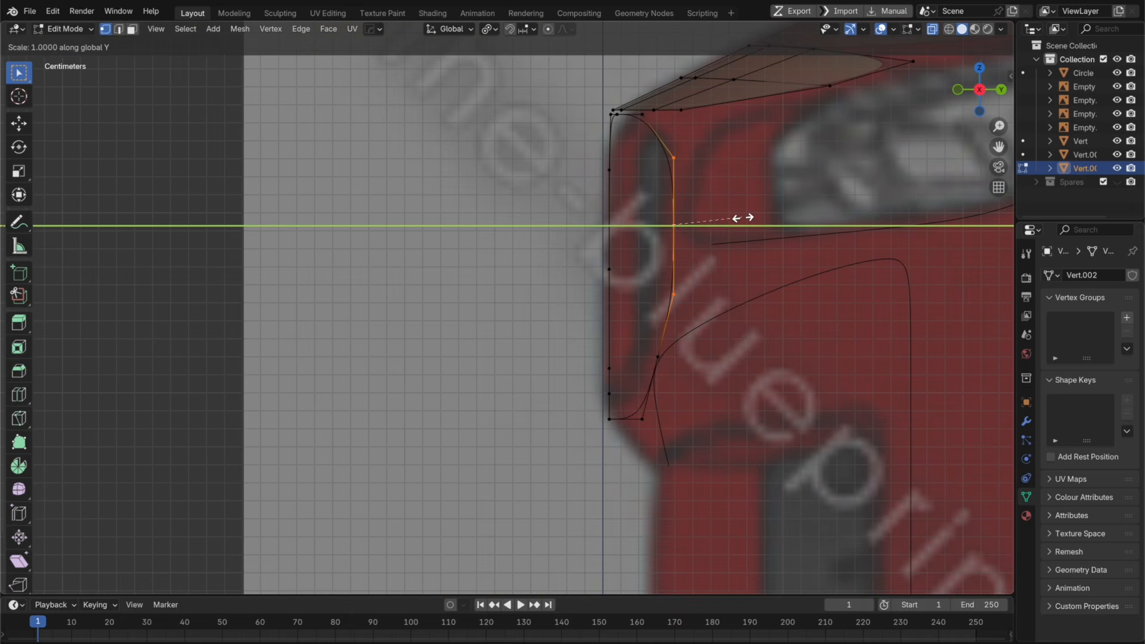
left_click(743, 218)
Step: Move the grille outline's two lower outer vertices forward along Y, and the lowest one a further 0.0025 m or so
left_click(655, 387)
left_click(647, 433, "shift")
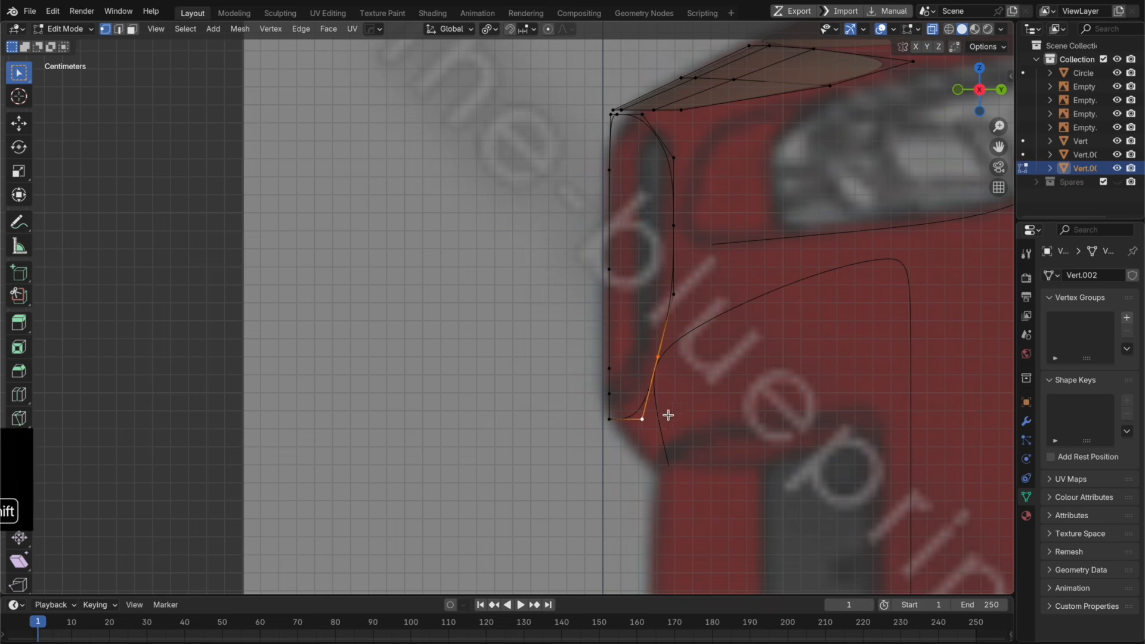
key("g")
key("y")
left_click(672, 412)
left_click(649, 428)
key("g")
key("y")
left_click(645, 427)
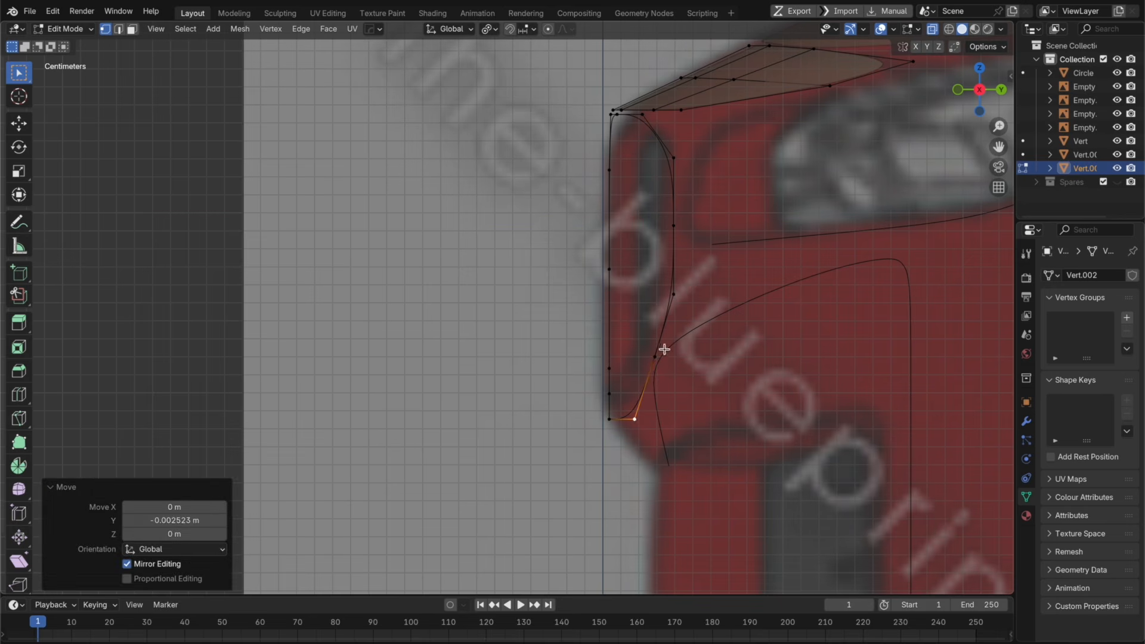
Step: Select the three upper vertices of the grille's outer side and nudge them slightly forward along Y
left_click_drag(678, 434, 641, 379)
left_click_drag(651, 352, 683, 376)
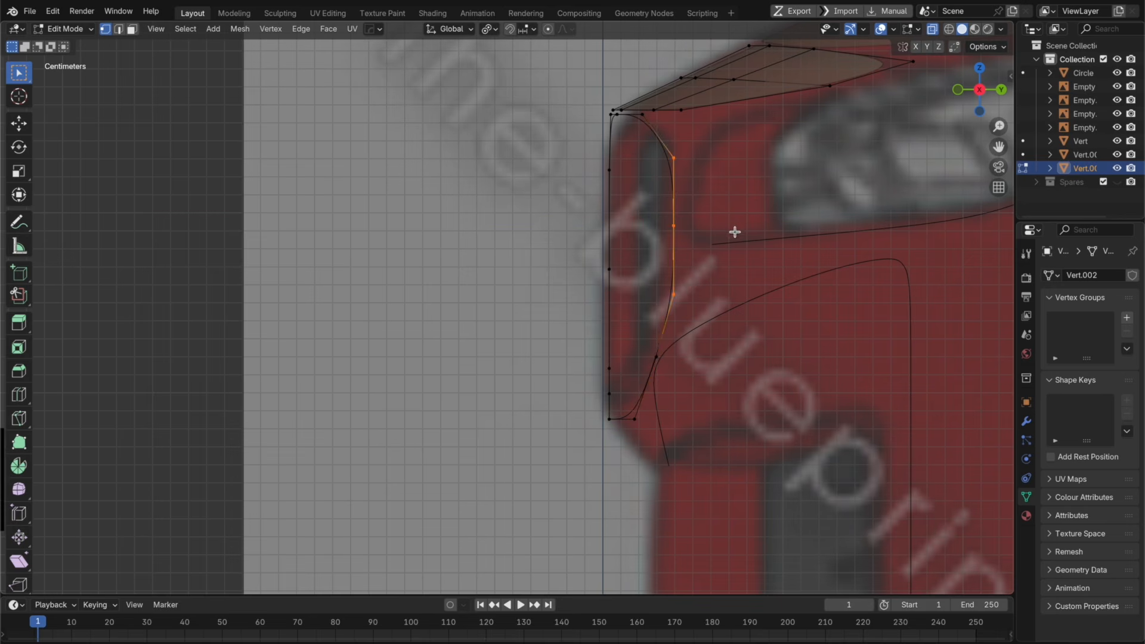
key("g")
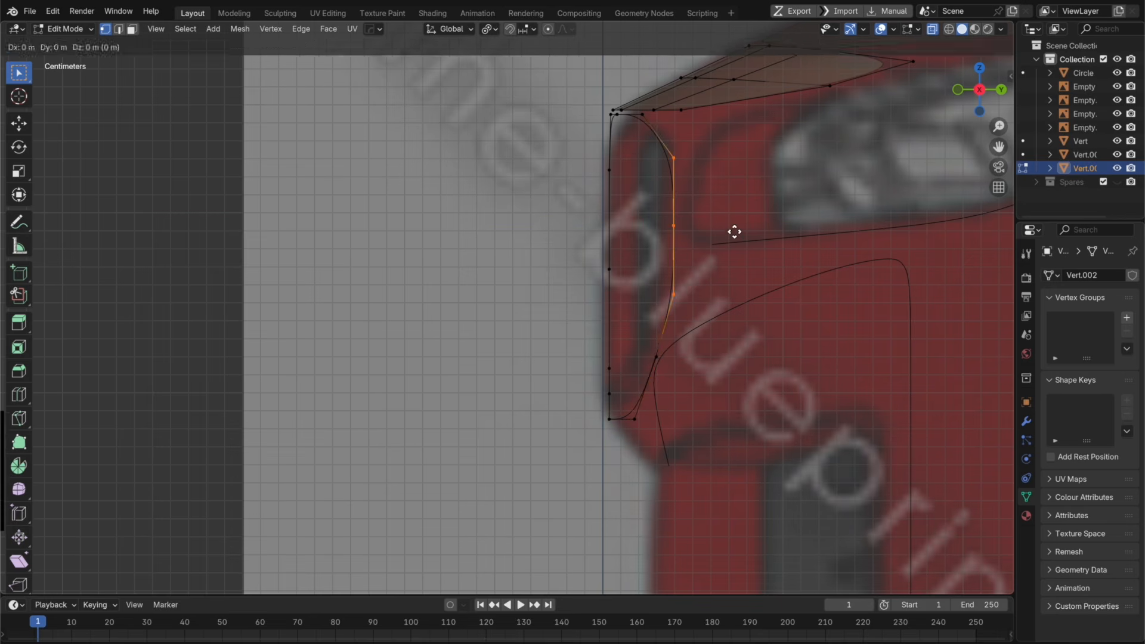
key("y")
left_click(733, 232)
key("Tab")
key("Tab")
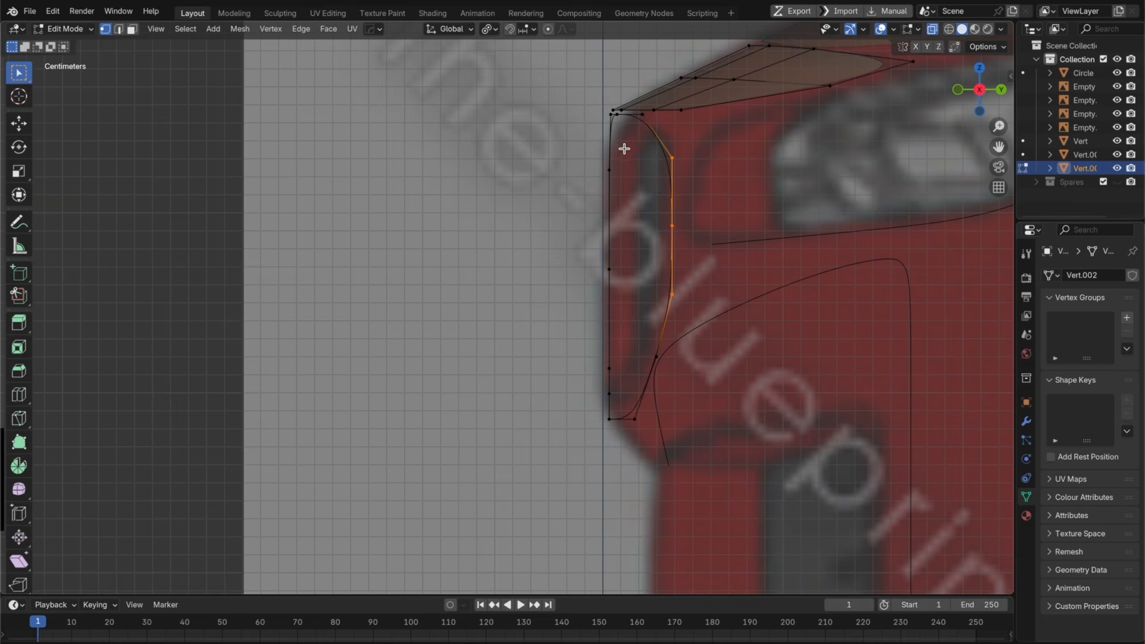
Step: Add a loop cut beside the strip's centre line at factor 0.399 and straighten it by scaling X to 0
key("super+r")
left_click(524, 320)
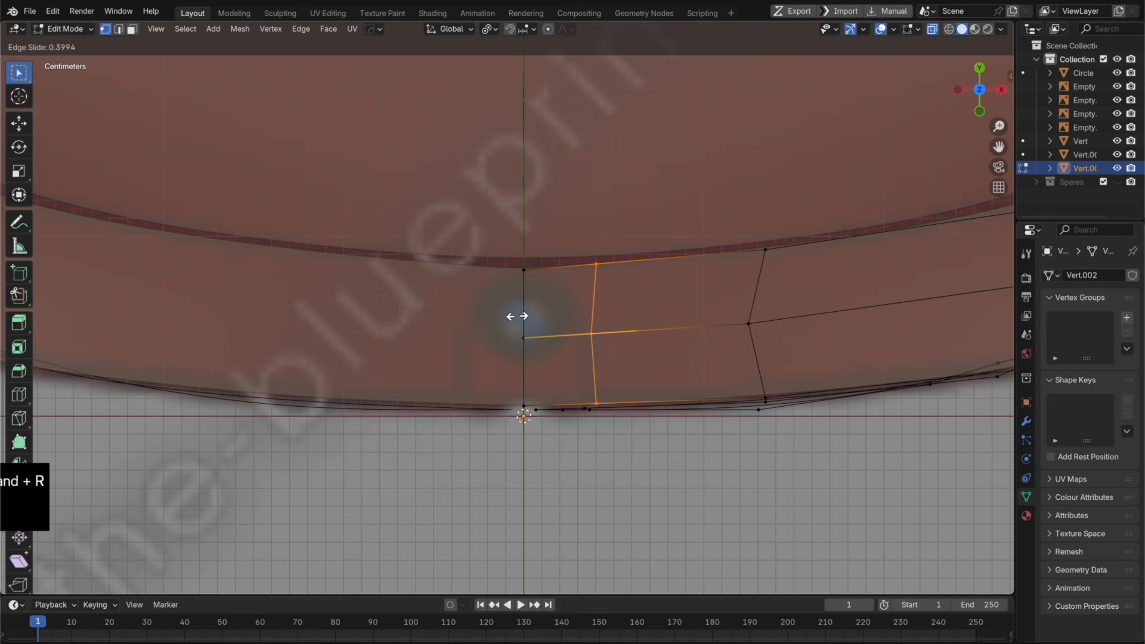
left_click(516, 316)
key("s")
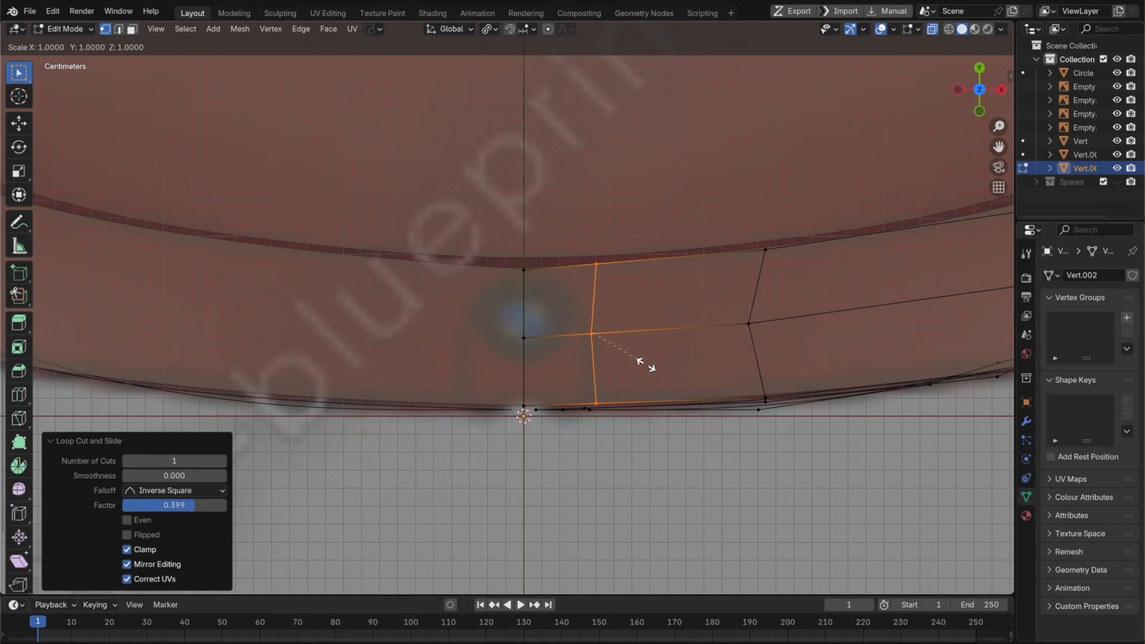
key("x")
key("Return")
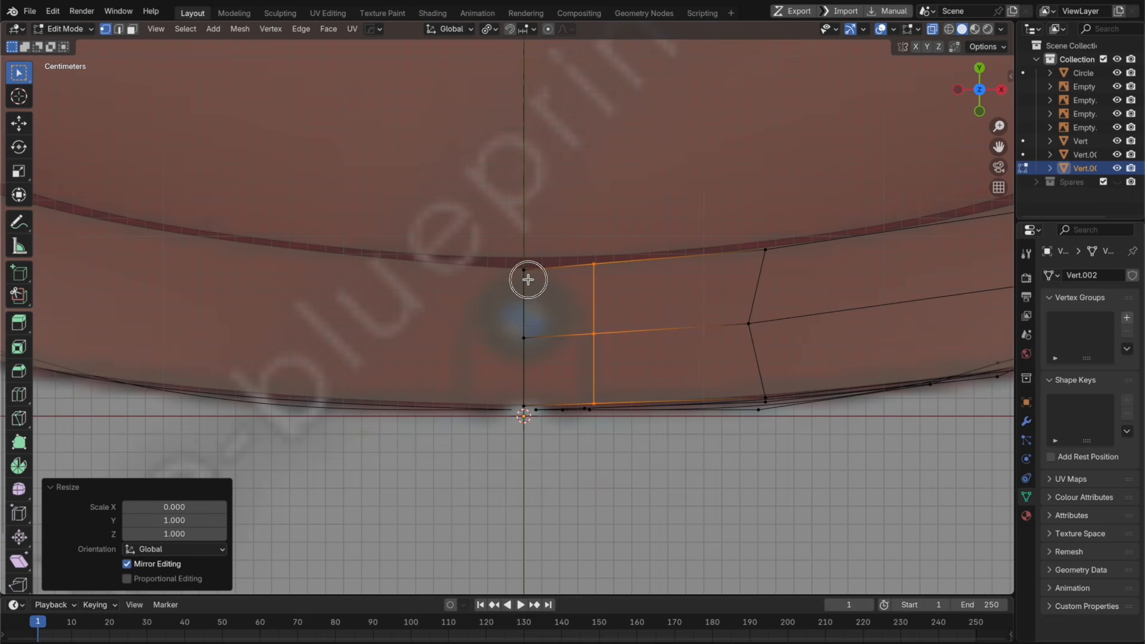
Step: Flatten the strip's upper centre vertex and its new neighbour along Y with a scale of 0
left_click(528, 279)
key("g")
left_click(595, 265, "shift")
key("s")
key("y")
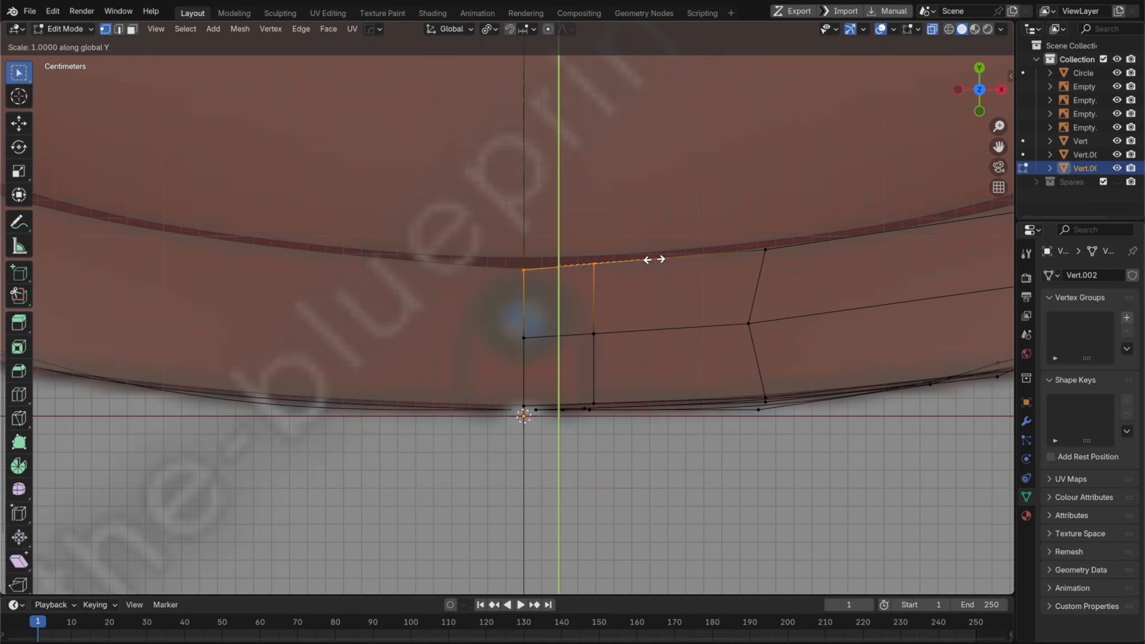
key("0")
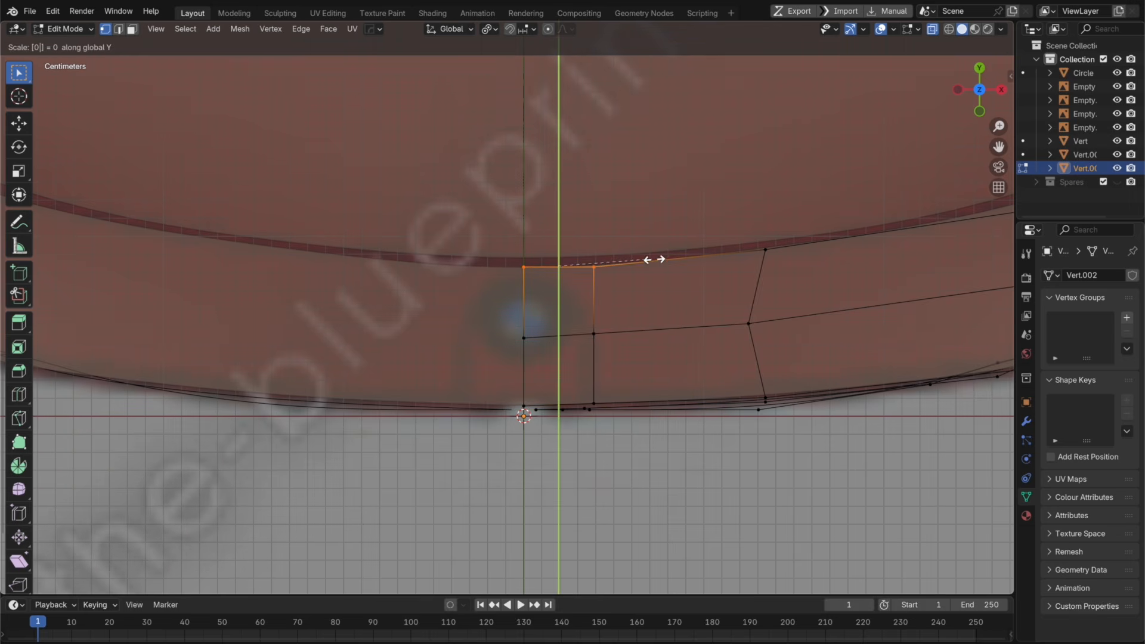
key("Return")
Step: Move the two flattened vertices about 0.0029 m along Y to the hood edge and fine-tune their alignment along Y
key("g")
key("y")
left_click(622, 266)
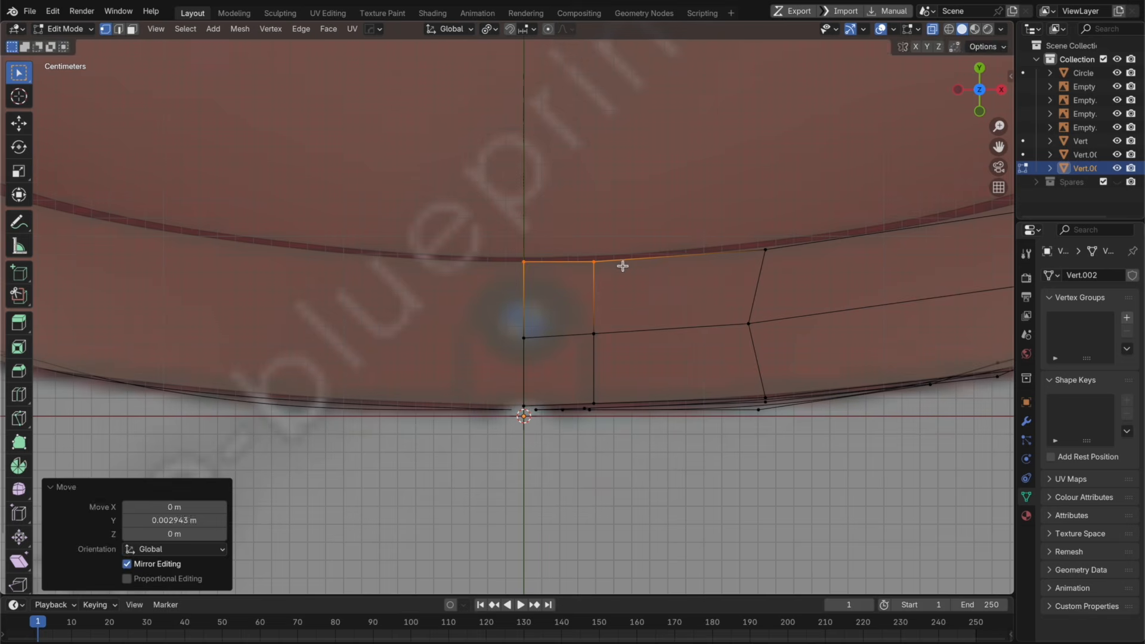
left_click(622, 265)
key("g")
key("y")
left_click(621, 264)
key("Tab")
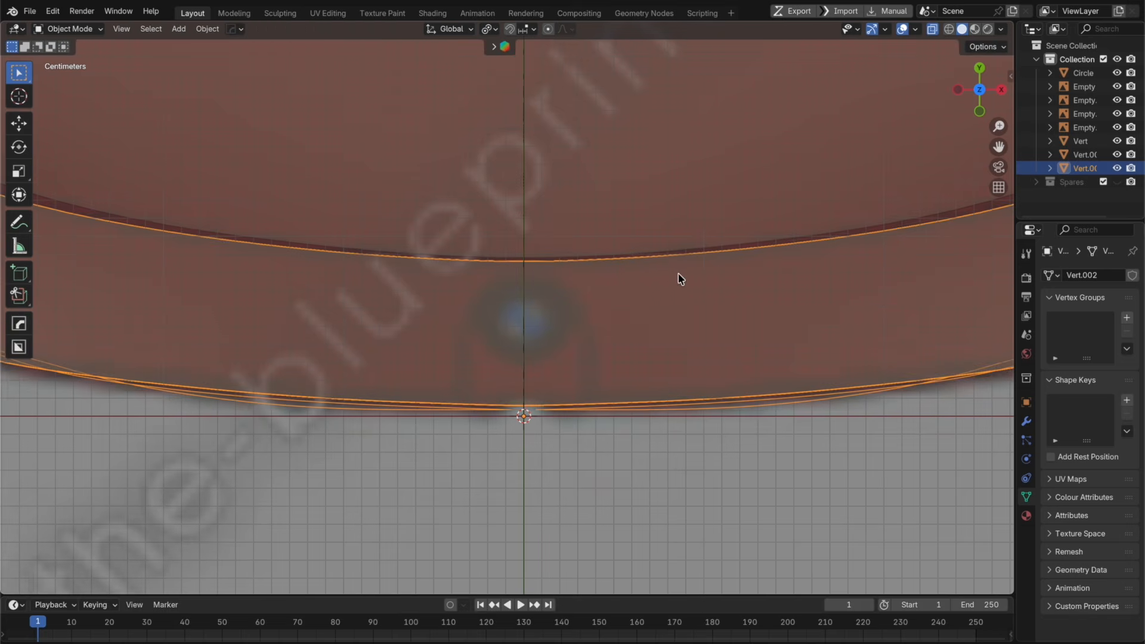
Step: Slide the middle vertex of the strip's next column into line and move its upper vertex along Y to the hood edge
middle_click_drag(678, 273, 563, 293, "shift")
key("Tab")
left_click(645, 351)
key("g")
key("g")
left_click(653, 272)
key("g")
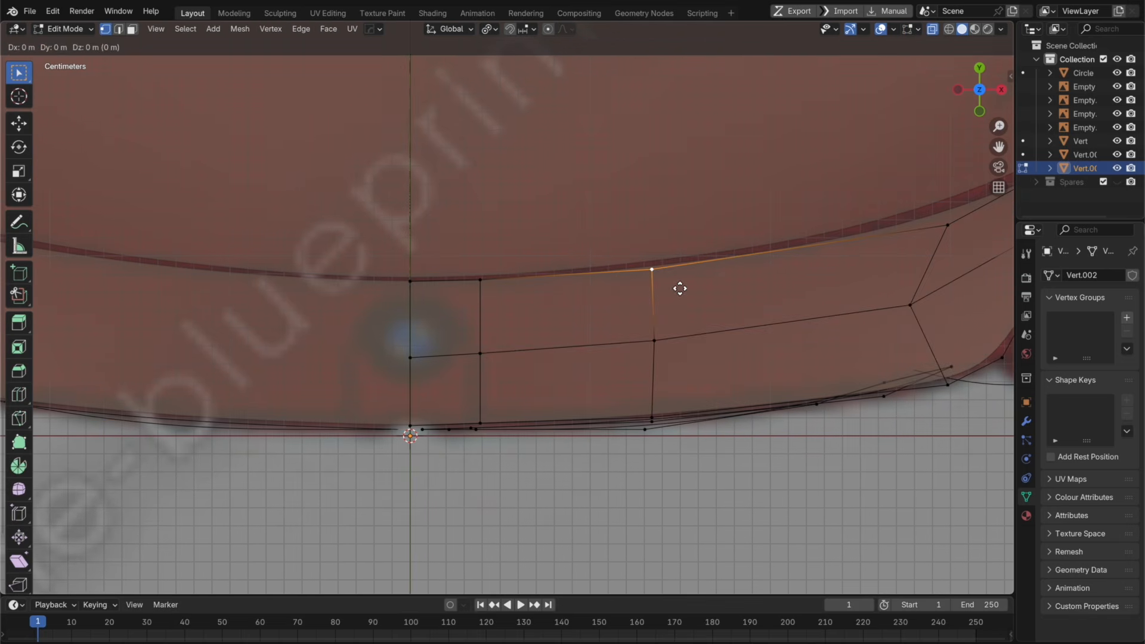
key("y")
left_click(680, 274)
Step: Move the outer column's upper vertex along Y toward the hood edge and slide its middle vertex into line with the column
middle_click_drag(679, 273, 634, 301, "shift")
key("Tab")
left_click(640, 273)
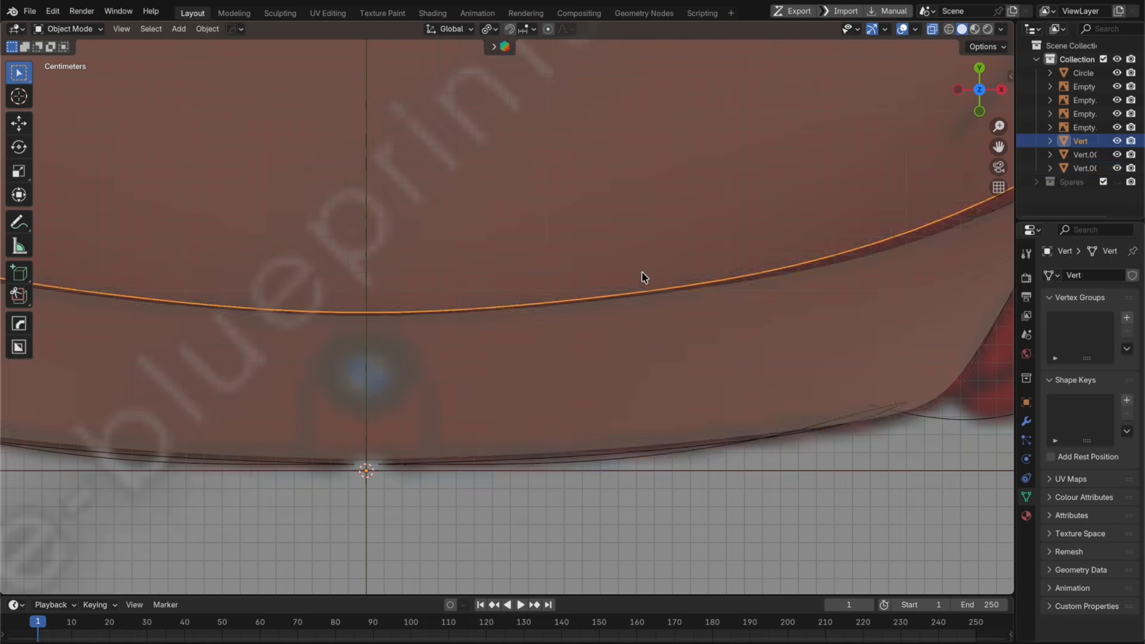
key("Tab")
key("g")
key("y")
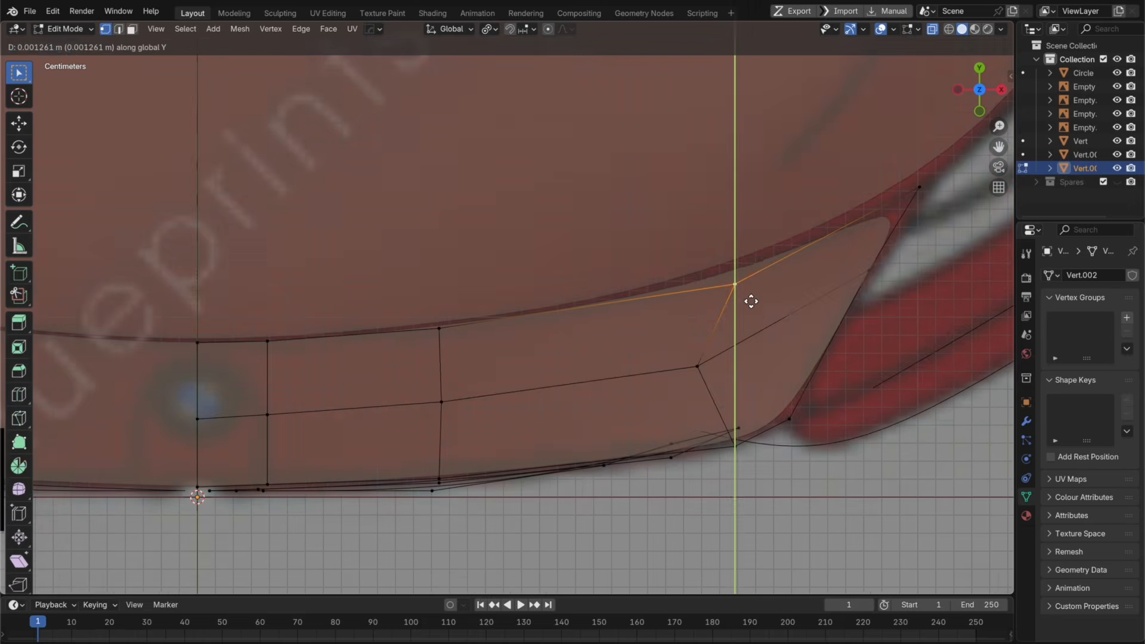
left_click(750, 300)
left_click(704, 368)
key("g")
key("g")
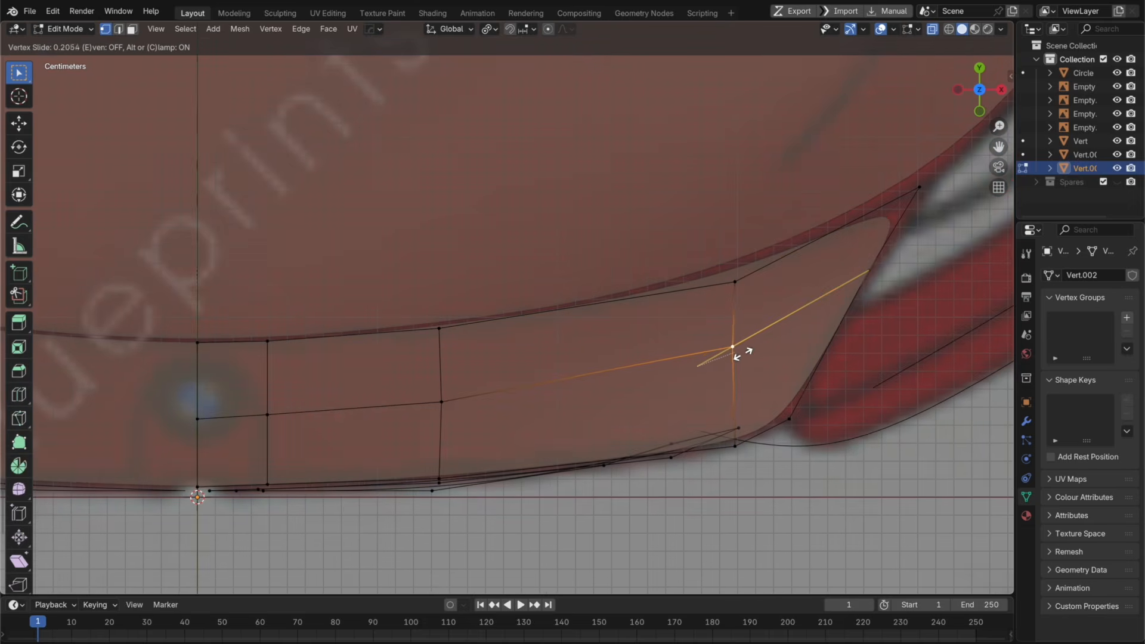
left_click(745, 325)
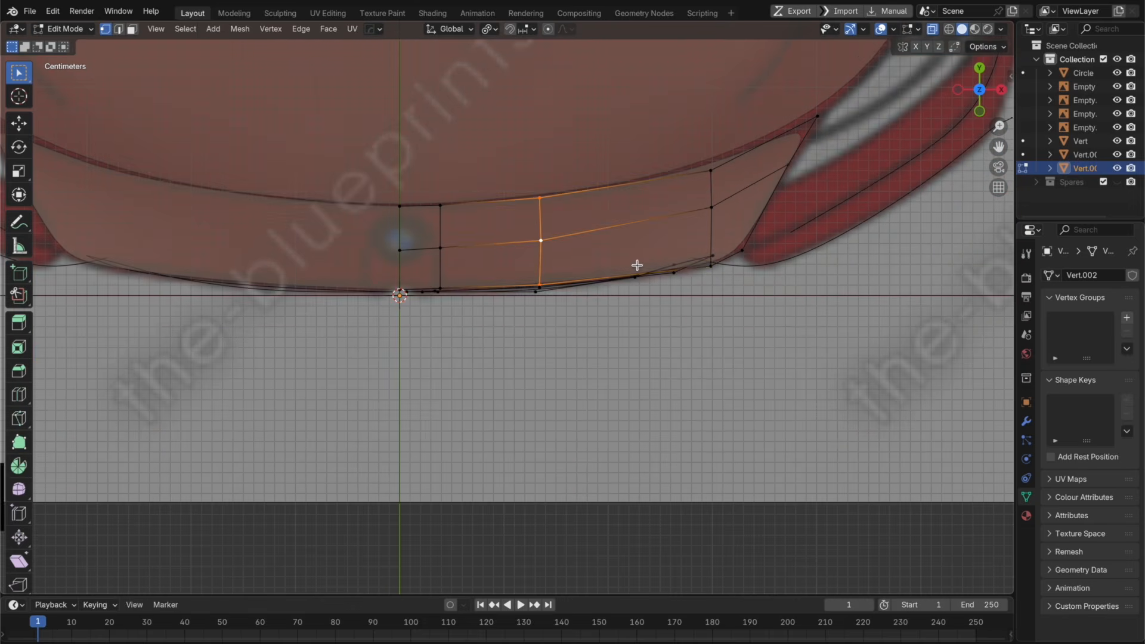
Step: Slide the strip's middle edge loop outward with an edge slide factor of -0.252
key("g")
key("g")
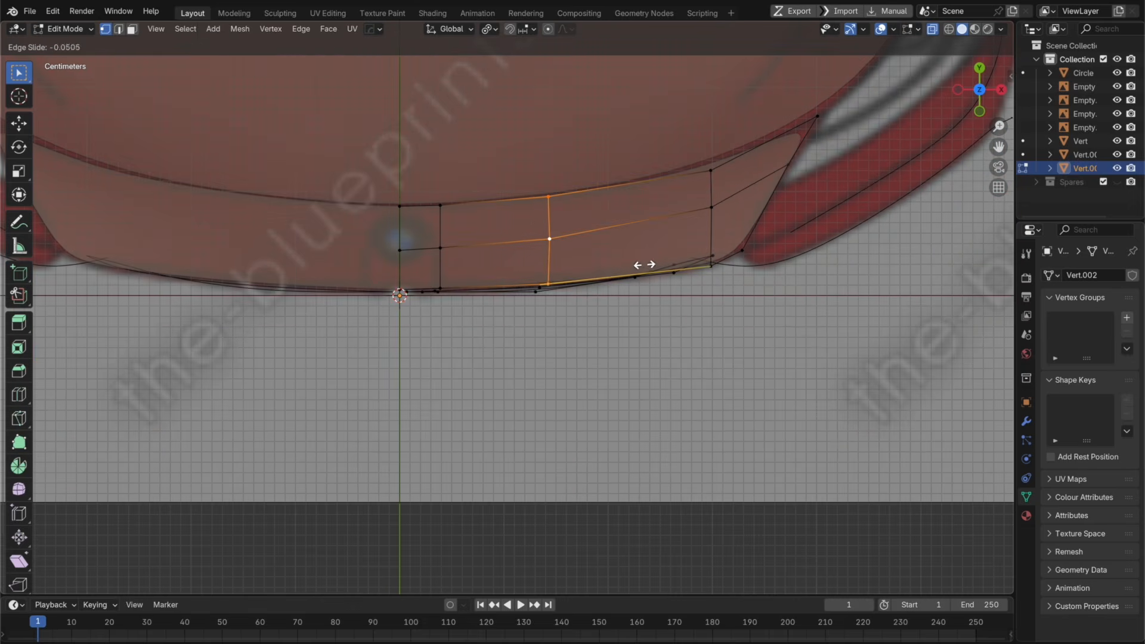
left_click(670, 263)
scroll(486, 228, "up", 2)
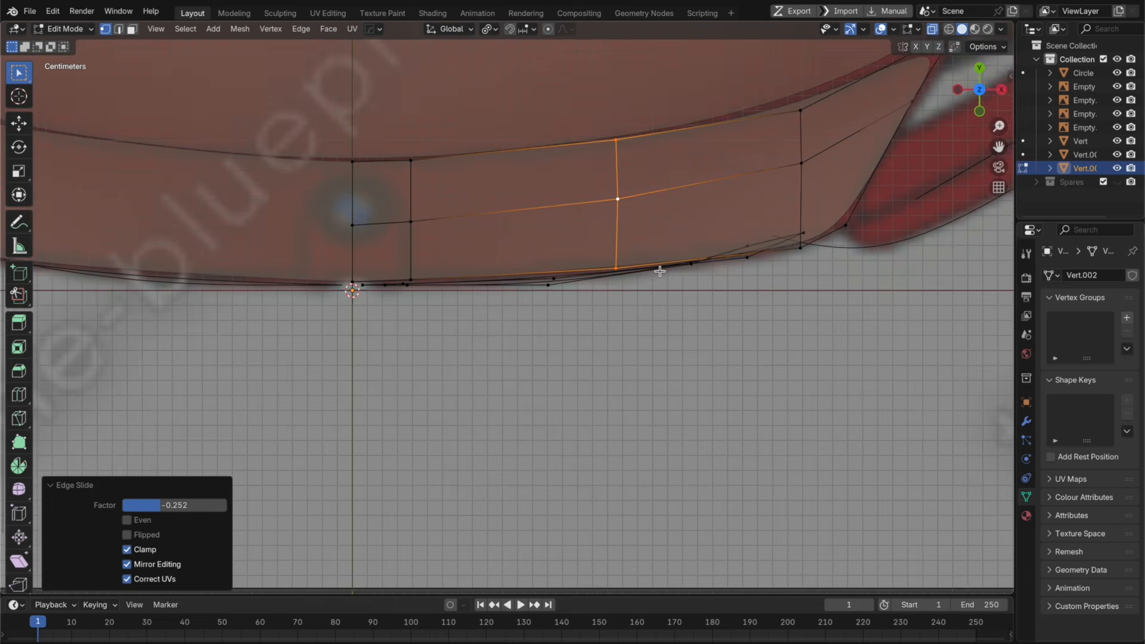
Step: Slide the edge loop nearest the strip's centre line slightly outward and check the resulting surface in Object Mode
middle_click_drag(486, 229, 486, 315, "shift")
left_click(412, 280, "alt")
key("g")
key("g")
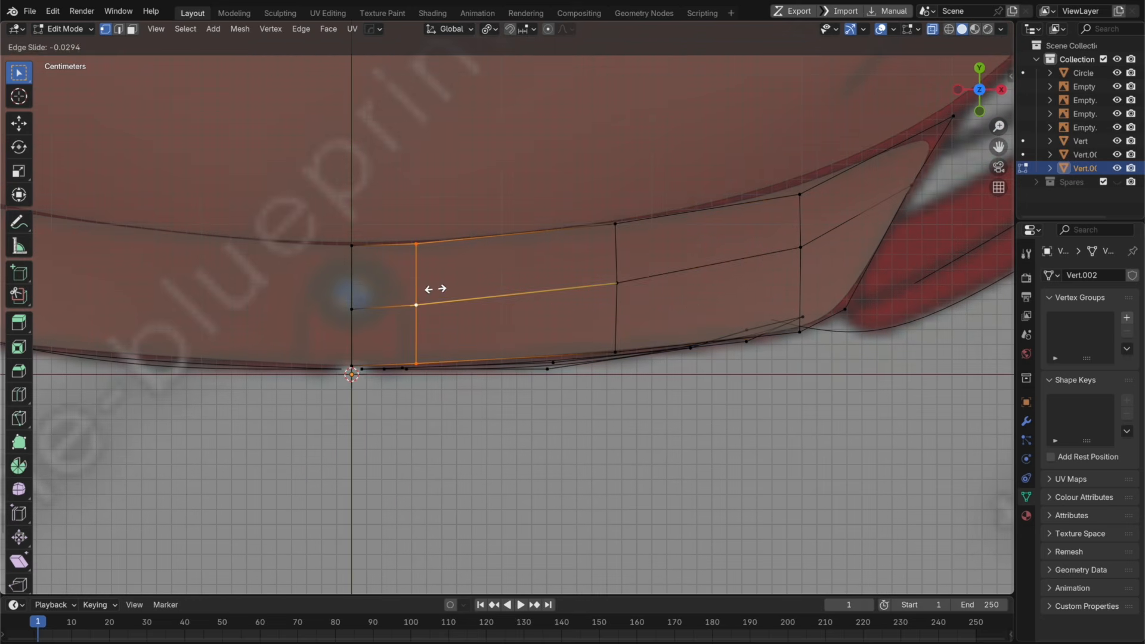
left_click(435, 288)
key("Tab")
key("Tab")
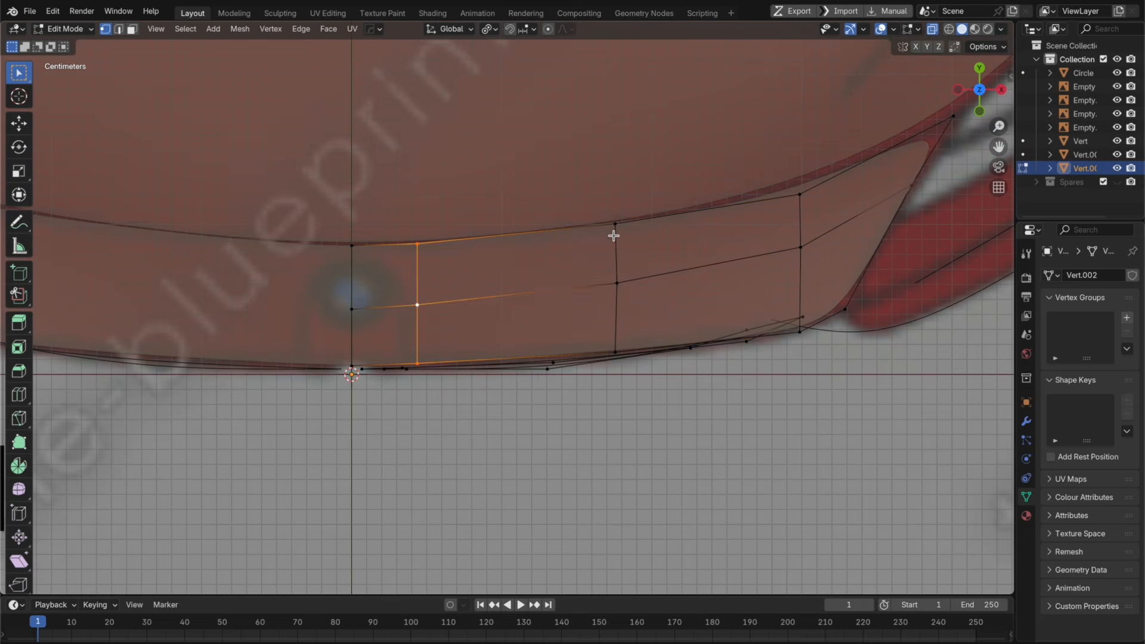
Step: Try an edge slide near the hood and strip seam with both meshes in Edit Mode, and undo back to the earlier strip shape
key("Tab")
key("Tab")
key("Tab")
left_click(602, 217, "shift")
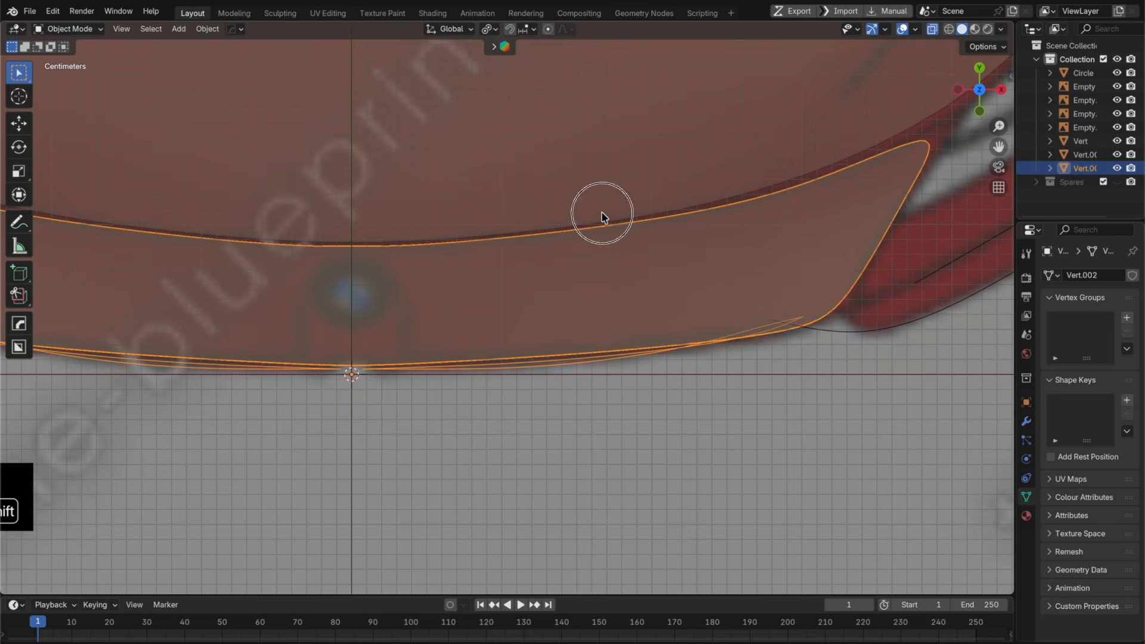
key("Tab")
left_click(604, 220, "alt")
key("g")
key("g")
left_click(654, 217)
key("Tab")
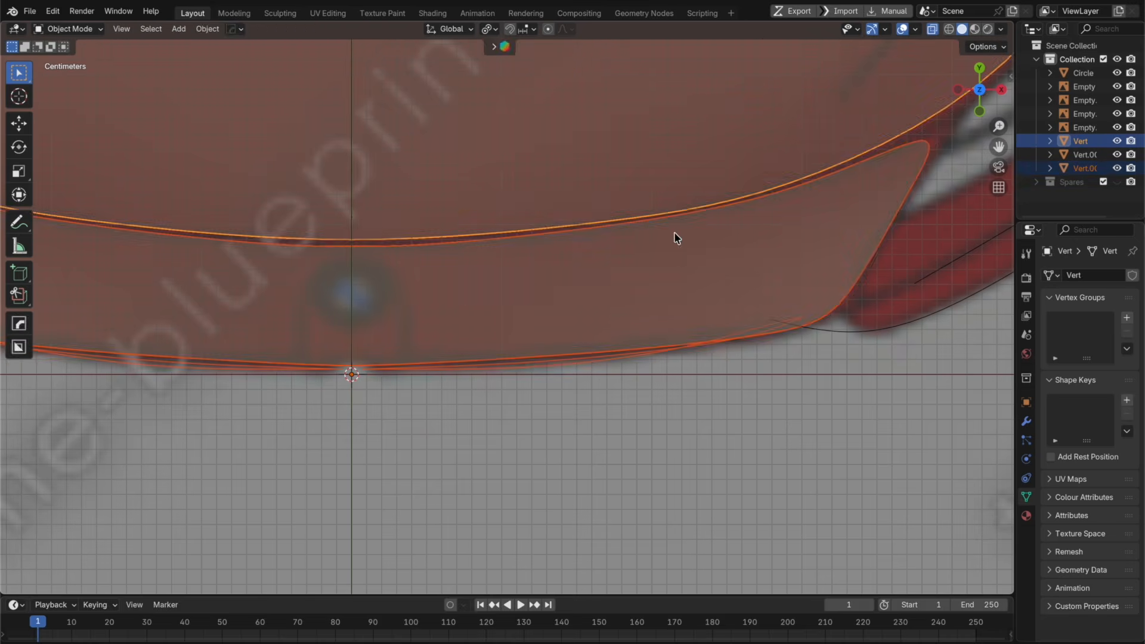
key("super+z")
key("super+z")
key("super+z")
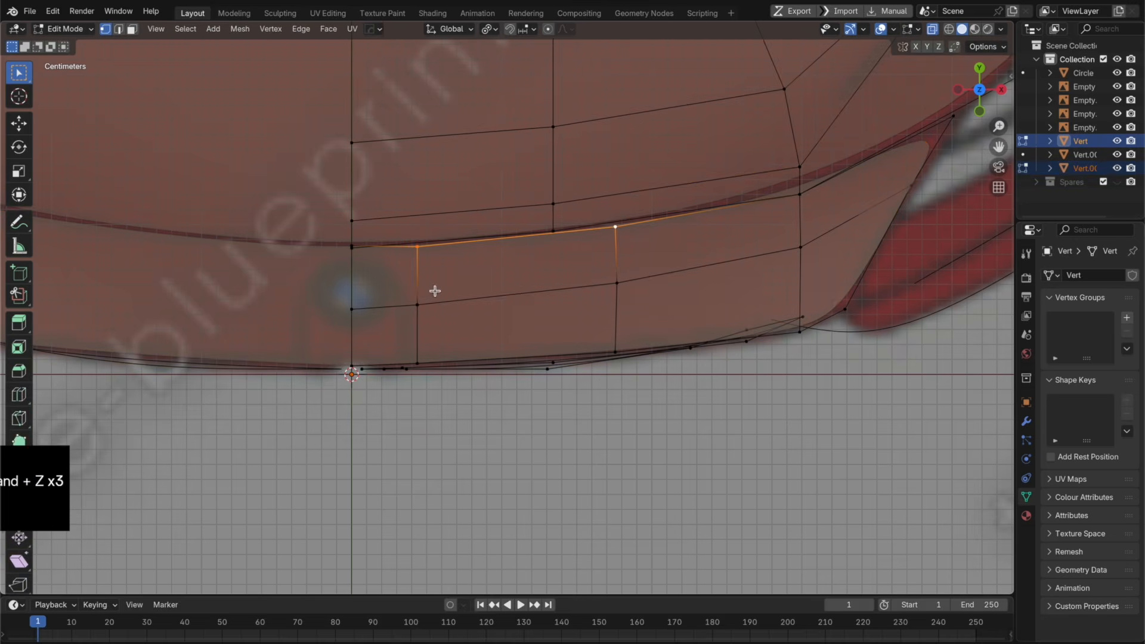
key("Tab")
left_click(486, 236)
key("super+z")
key("super+z")
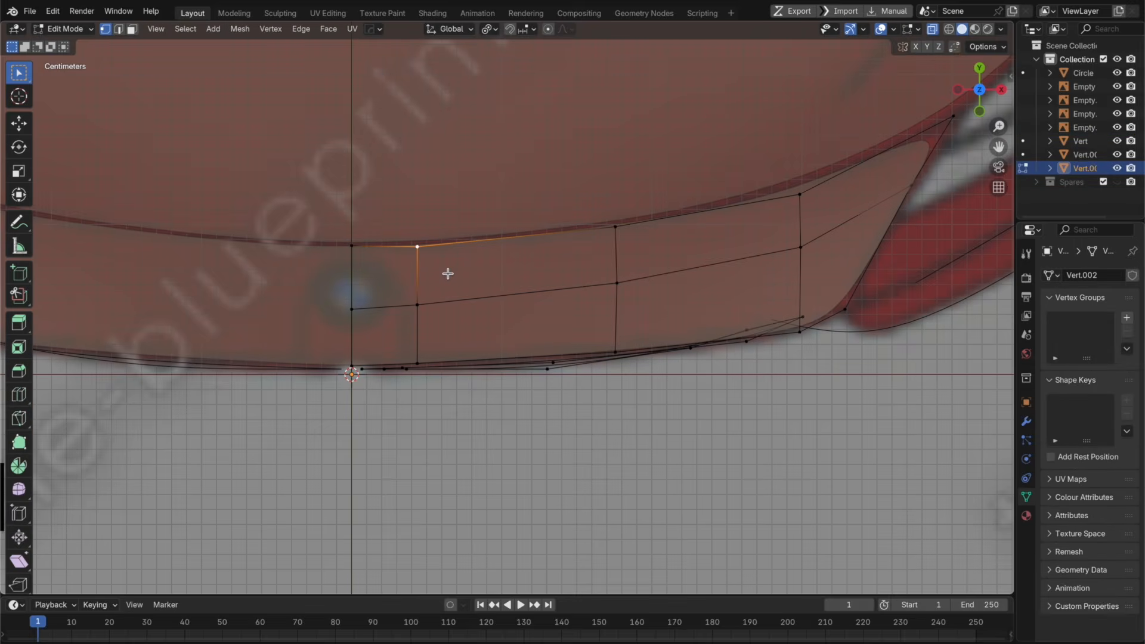
Step: Move the strip's upper vertex next to the centre line along Y toward the hood edge and check the surface in Object Mode
key("g")
key("y")
left_click(453, 272)
key("Tab")
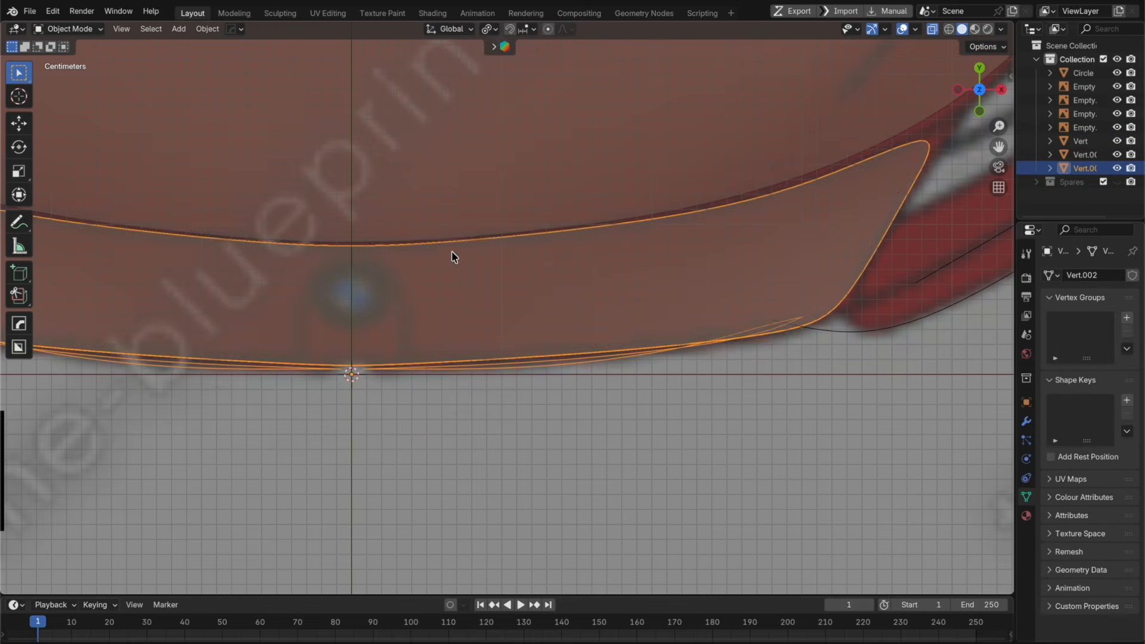
left_click(455, 226)
key("Tab")
key("Tab")
left_click(499, 411)
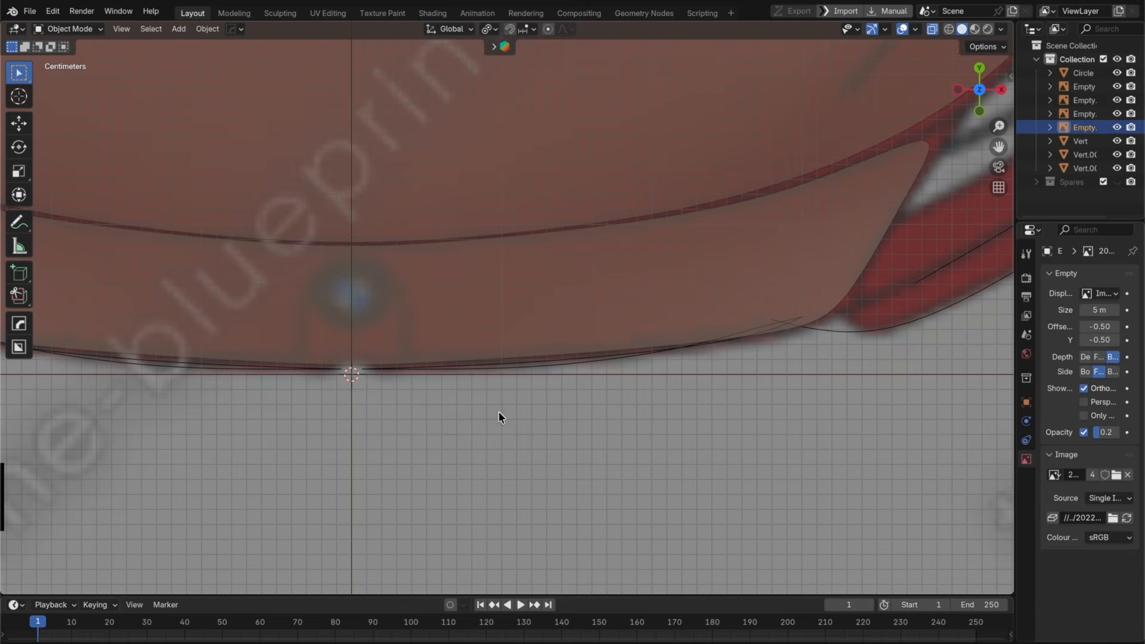
left_click(432, 274)
key("Tab")
key("Tab")
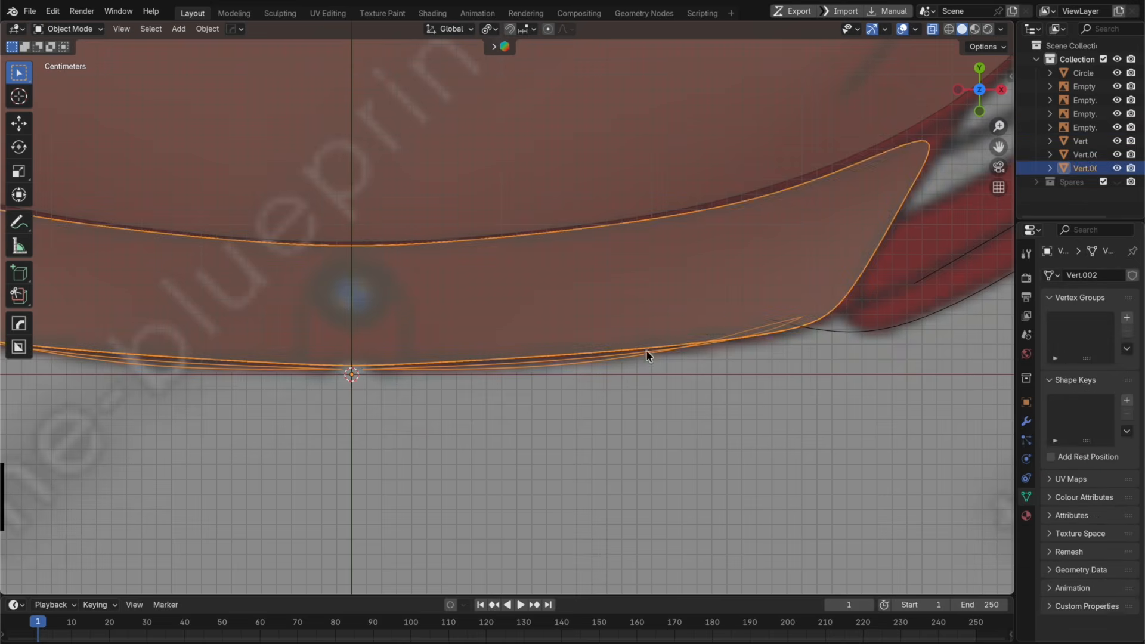
Step: In the side view, raise the strip's middle edge loop about 0.0035 m along Z to match the blueprint profile
middle_click_drag(645, 352, 599, 275)
scroll(599, 275, "down", 6)
key("KP_3")
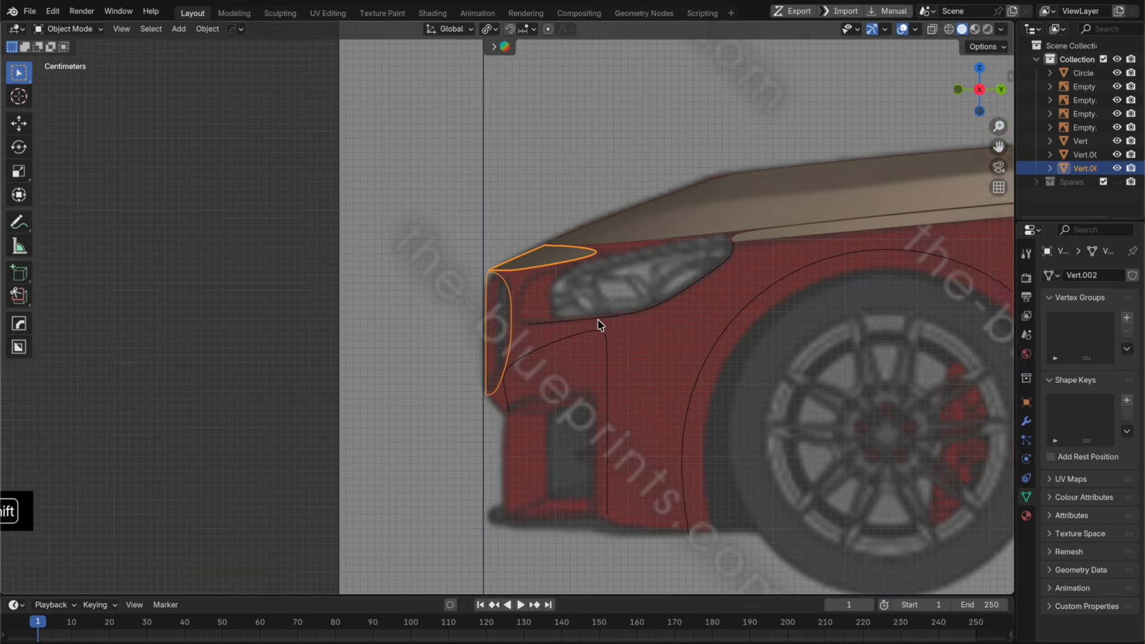
scroll(598, 322, "up", 3)
key("Tab")
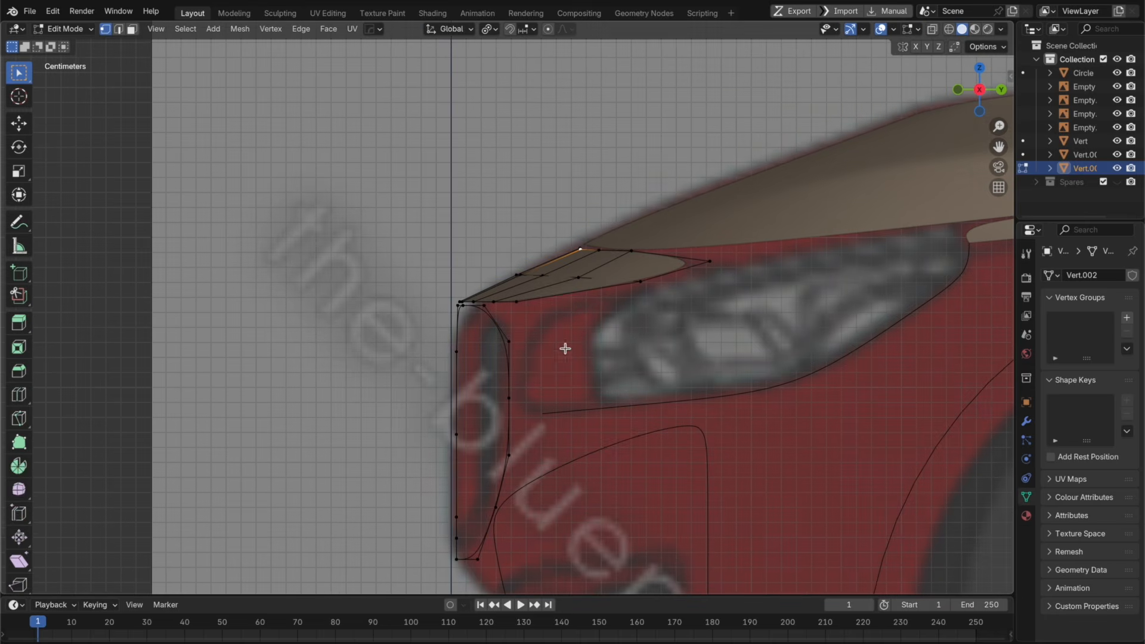
left_click(565, 275, "alt")
scroll(624, 294, "up", 2)
middle_click_drag(712, 316, 648, 335, "shift")
key("alt+z")
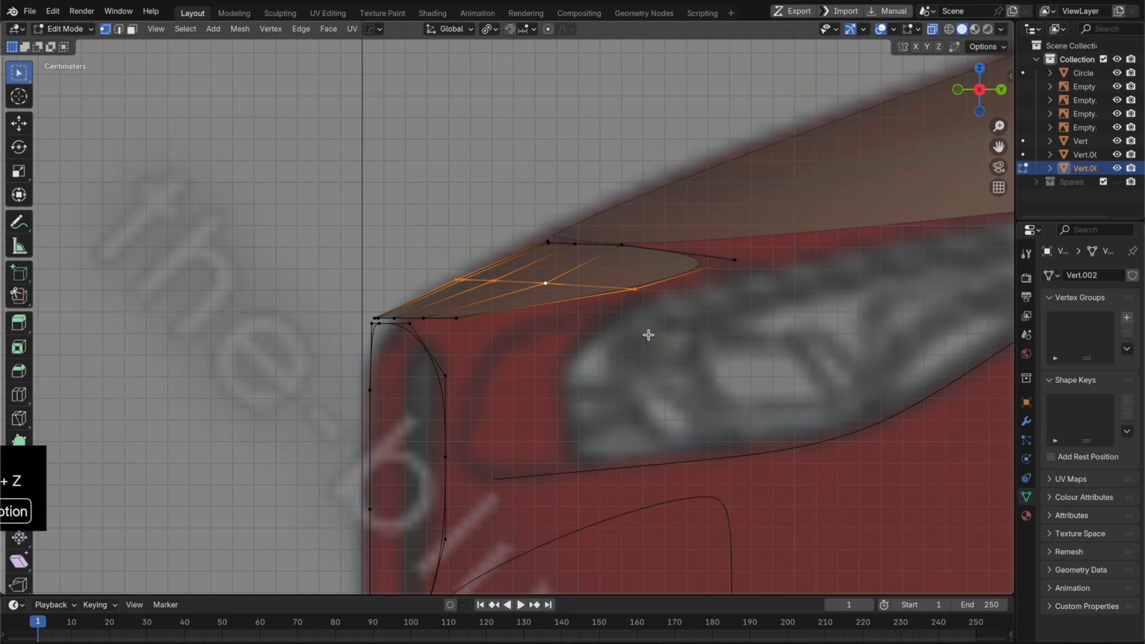
key("g")
key("z")
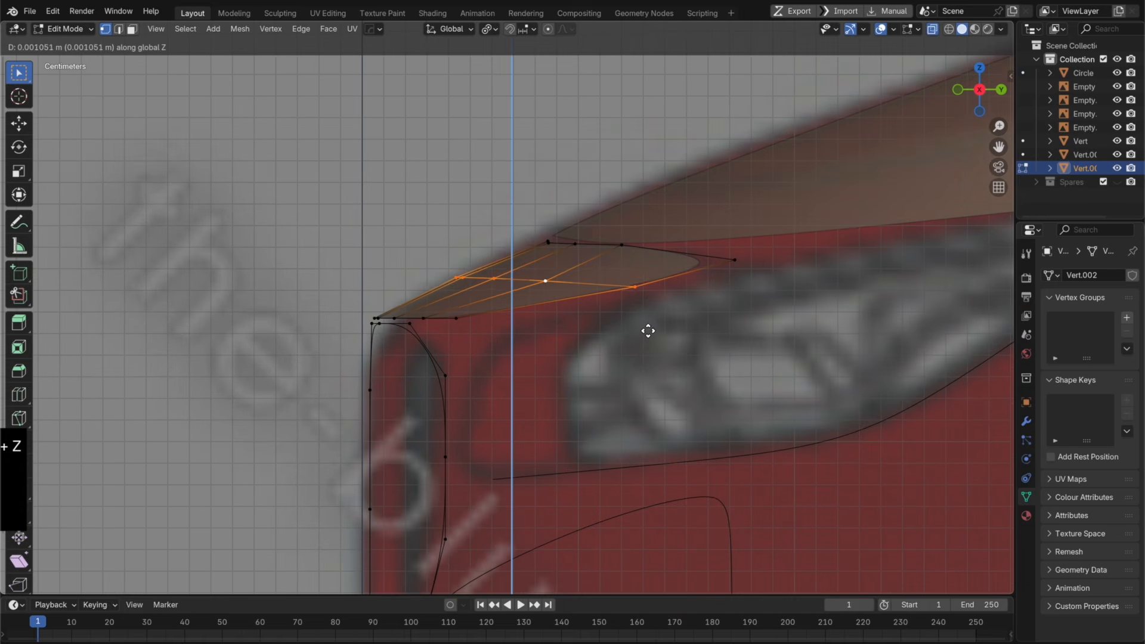
left_click(647, 326)
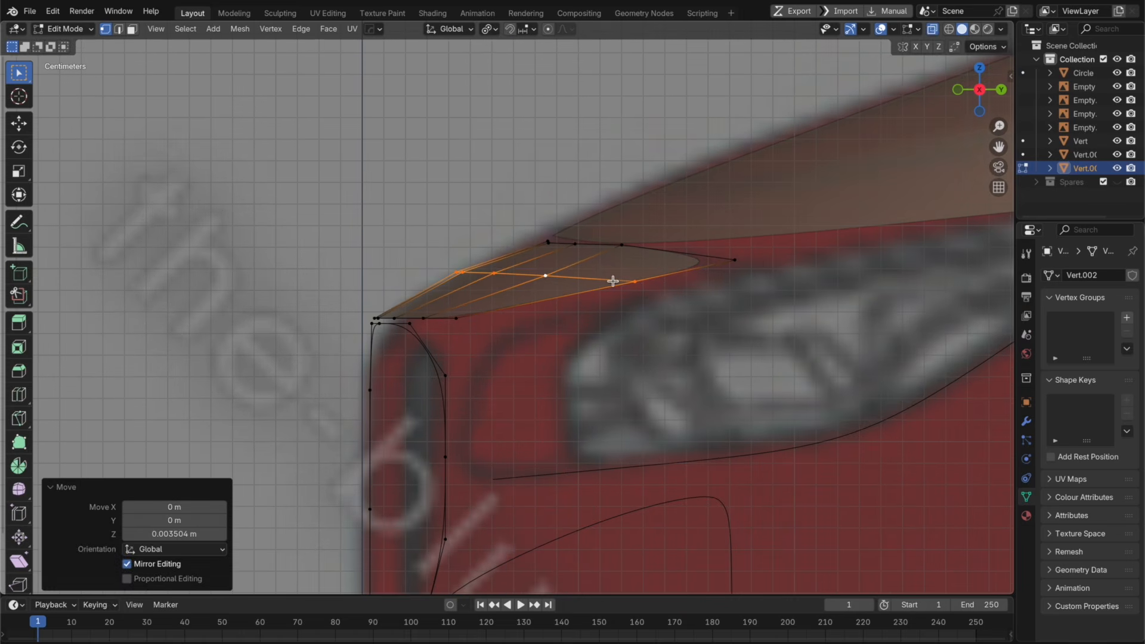
Step: Move the strip's lower front edge loop back about 0.008 m along Y
left_click(483, 328, "alt")
key("g")
key("y")
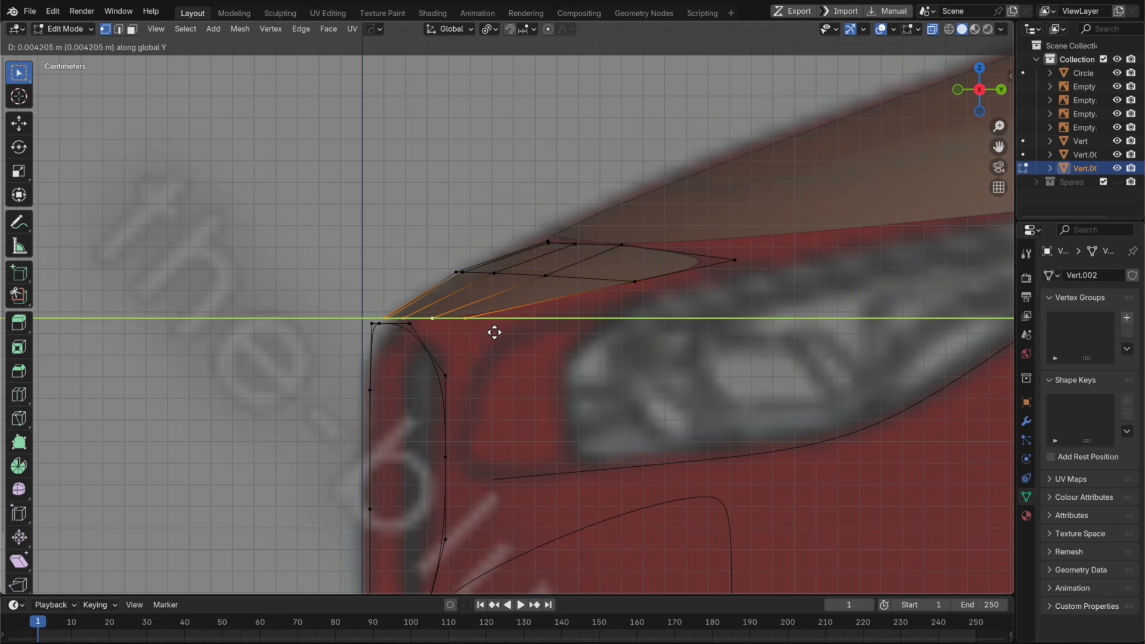
left_click(503, 334)
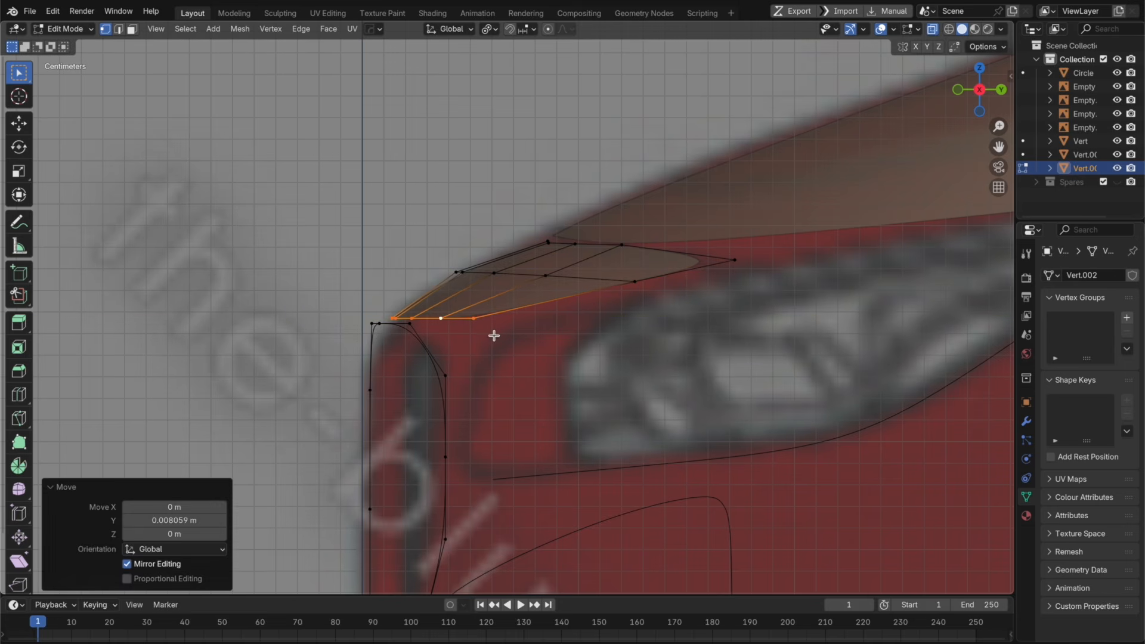
Step: Move the grille outline's top vertices back along Y toward the strip's lower front edge
left_click(435, 340, "alt")
key("g")
key("y")
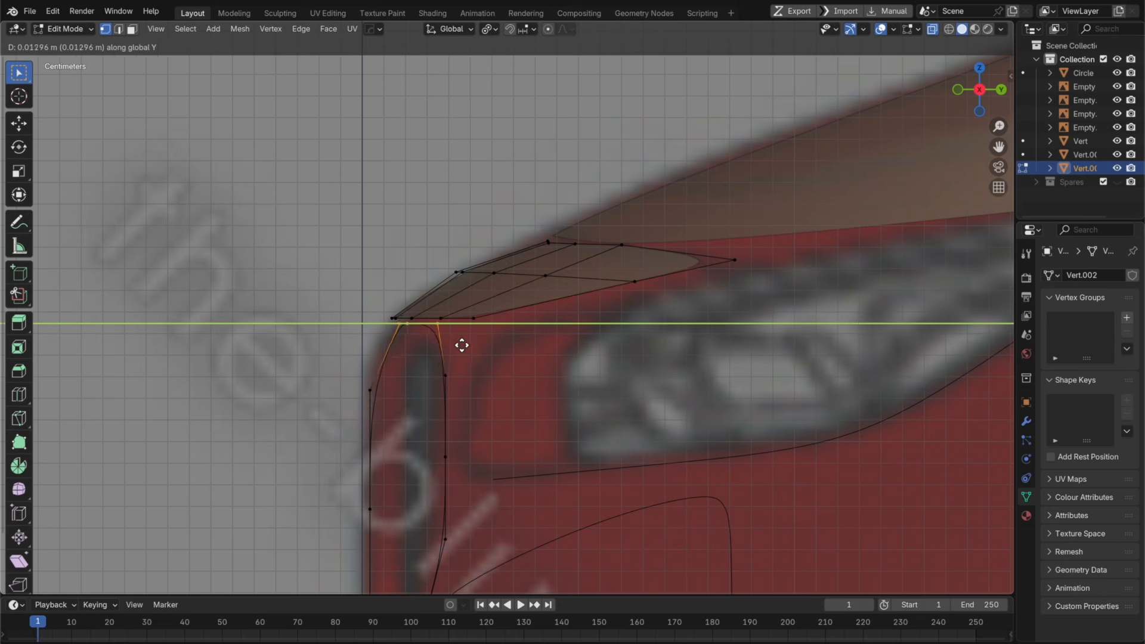
left_click(464, 345)
Step: Add a loop cut at each upper corner of the grille outline and move both new vertices forward about 0.005 m along Y
scroll(459, 337, "left", 2)
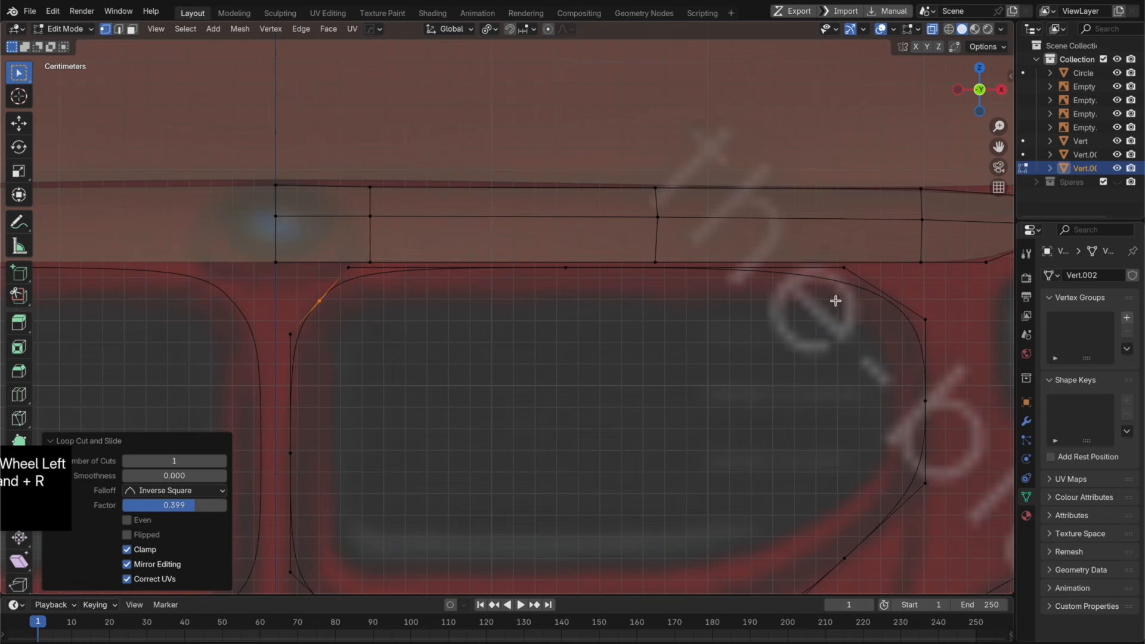
key("super+r")
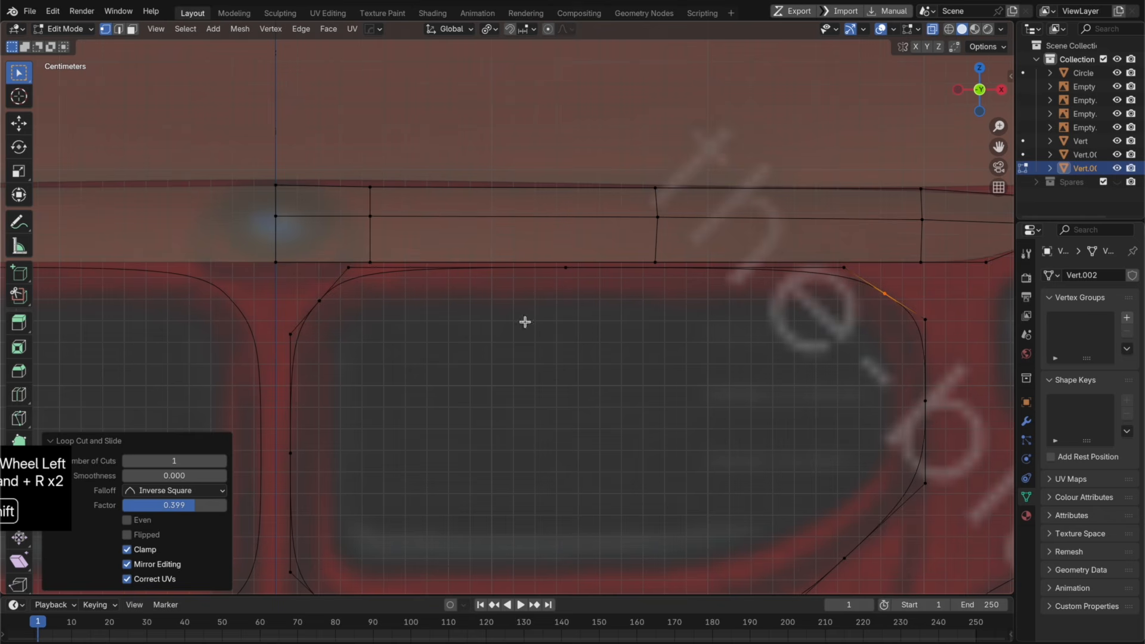
left_click(319, 298, "shift")
left_click(1000, 91)
key("g")
key("y")
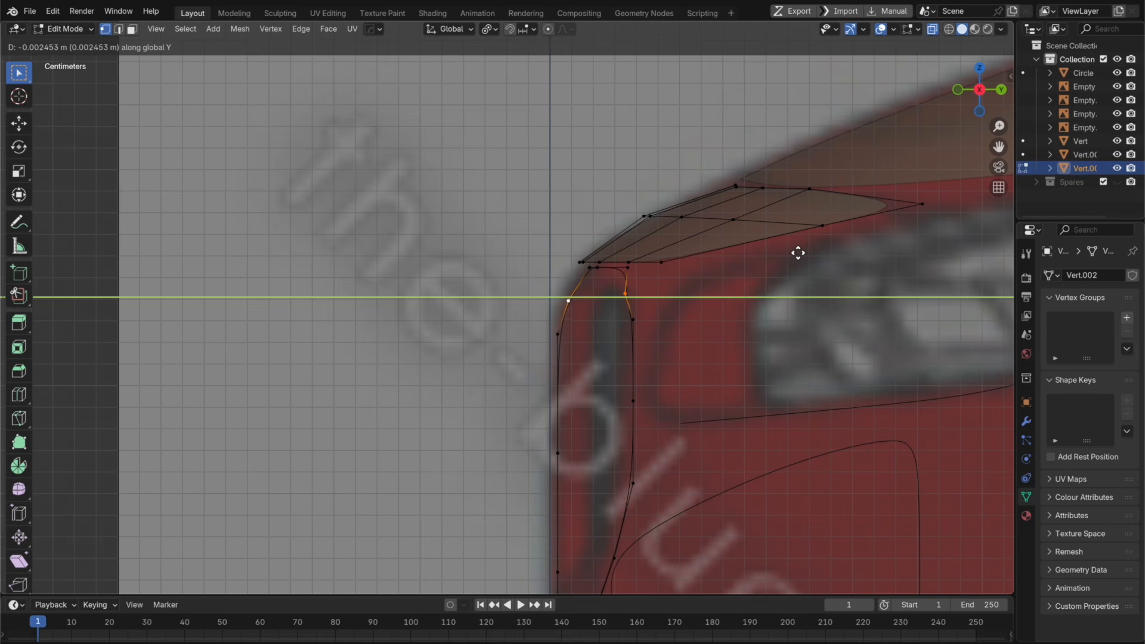
left_click(782, 258)
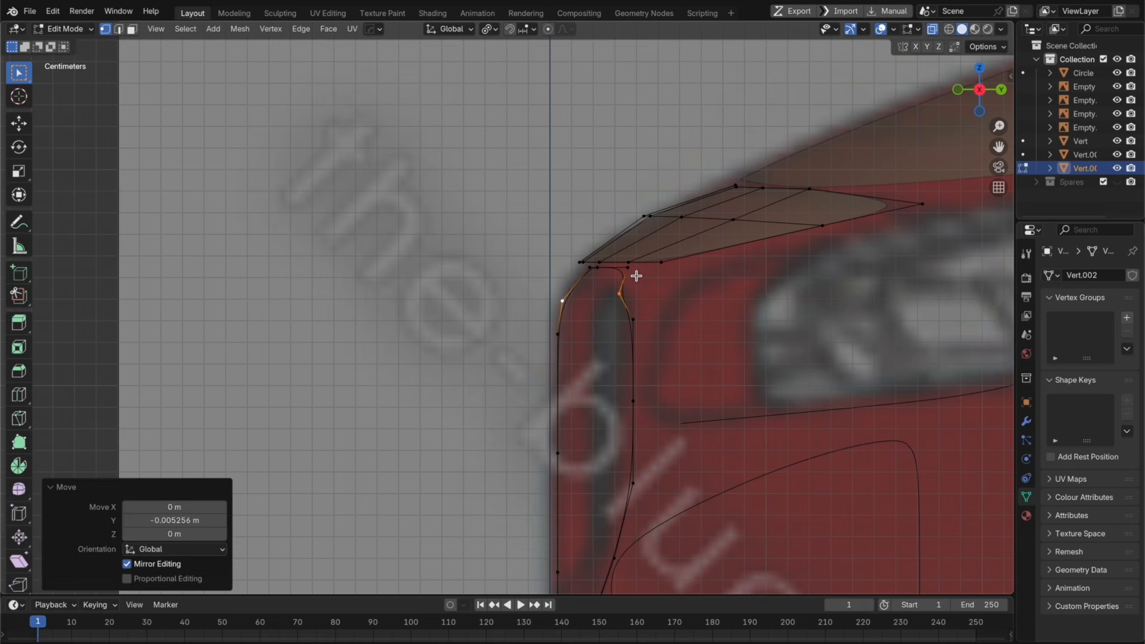
Step: Move the new vertex at the grille outline's outer upper corner back about 0.007 m along Y
left_click(636, 276)
left_click(632, 305)
key("g")
right_click(650, 301)
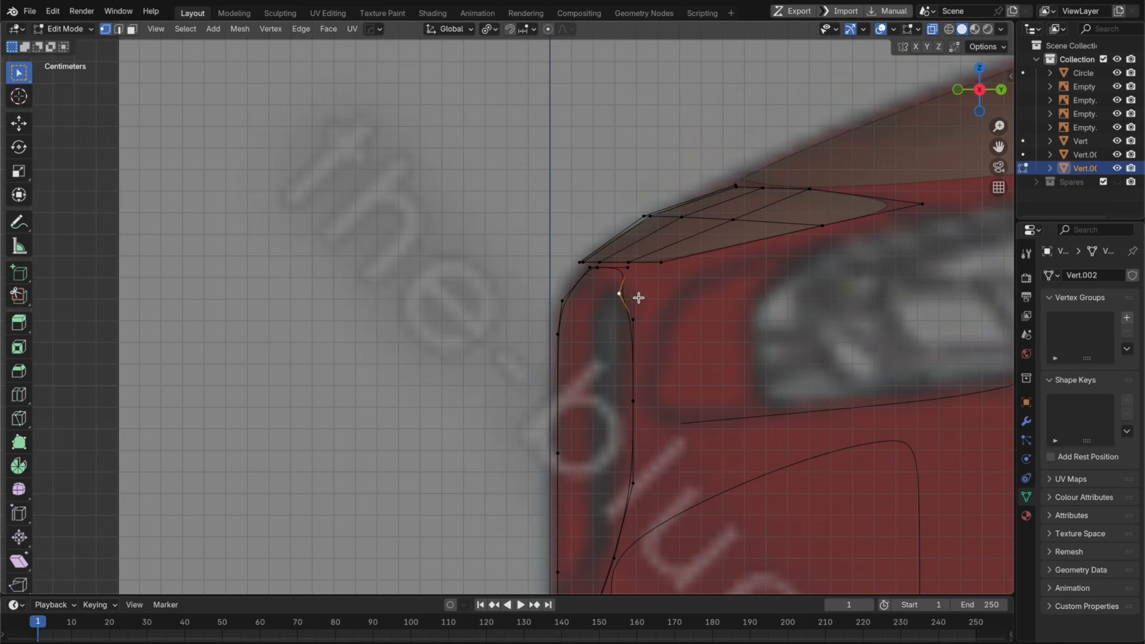
key("g")
key("y")
right_click(649, 295)
key("g")
key("y")
left_click(664, 310)
Step: Flatten the grille outline's outer-side vertices by scaling them to 0 along Y, and return to Object Mode
left_click_drag(610, 403, 614, 276)
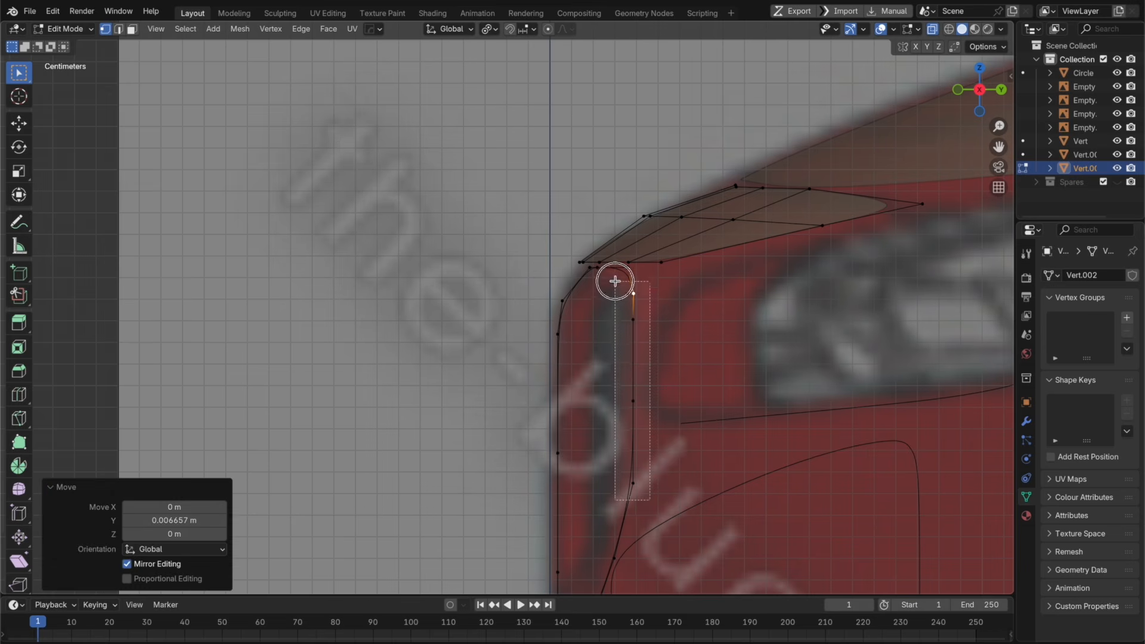
key("Escape")
type("sy0")
key("Return")
key("Tab")
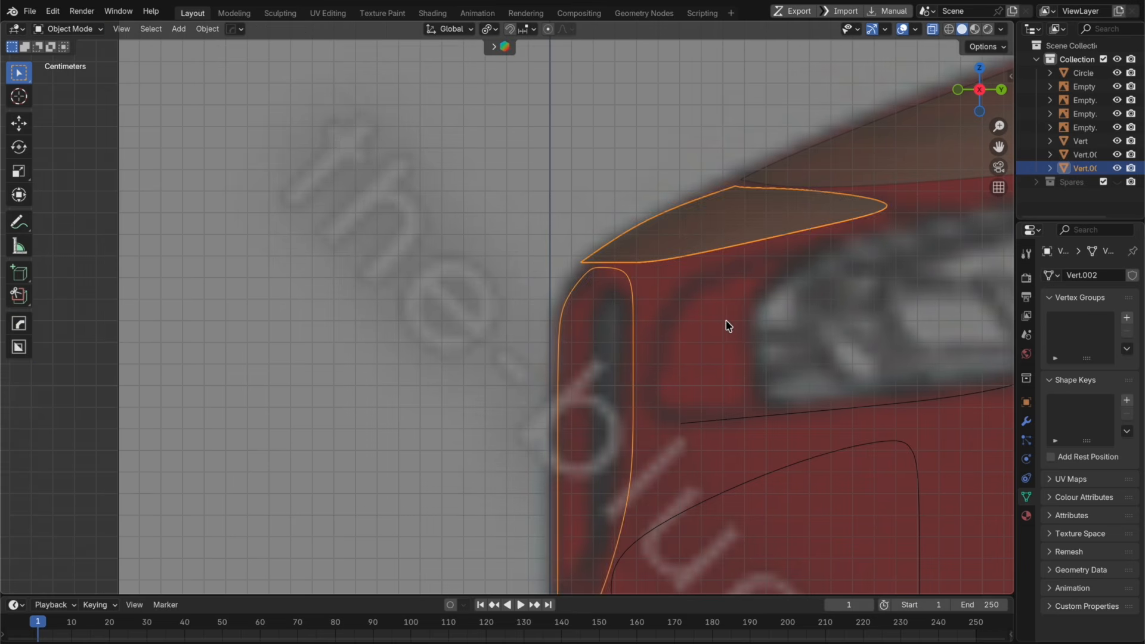
Step: Save the file and change the viewport shading to the glossy red MatCap with X-ray off
scroll(703, 327, "down", 3)
key("super+s")
scroll(647, 333, "down", 1)
mouse_move(569, 316)
middle_mouse_down()
mouse_move(708, 355)
mouse_move(584, 307)
middle_mouse_up()
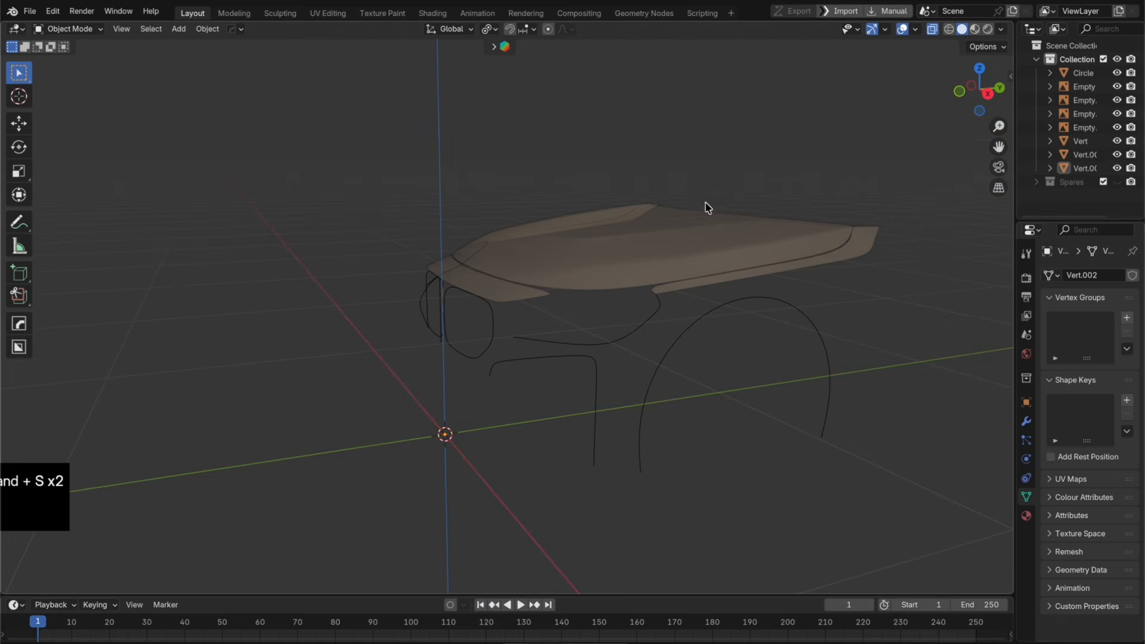
middle_click_drag(706, 317, 769, 315)
left_click(1001, 29)
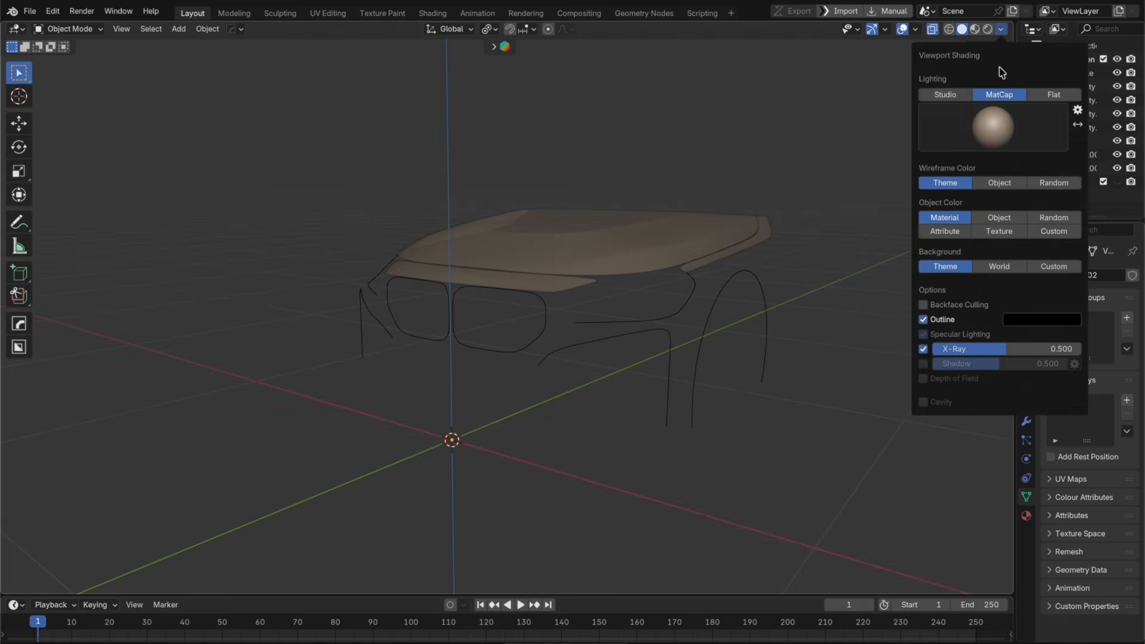
left_click(994, 127)
left_click(1003, 215)
mouse_move(739, 301)
middle_mouse_down()
mouse_move(674, 299)
mouse_move(767, 334)
middle_mouse_up()
key("alt+z")
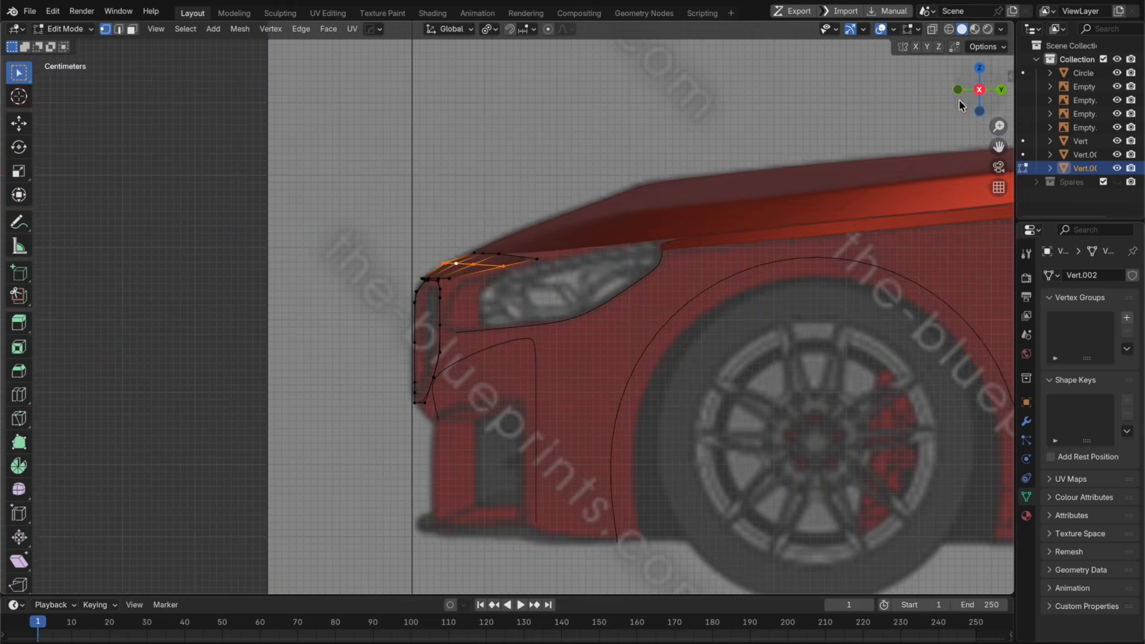
Step: Lower the strip's middle edge loop about 0.0013 m along Z in the side view
middle_click_drag(480, 238, 557, 237, "shift")
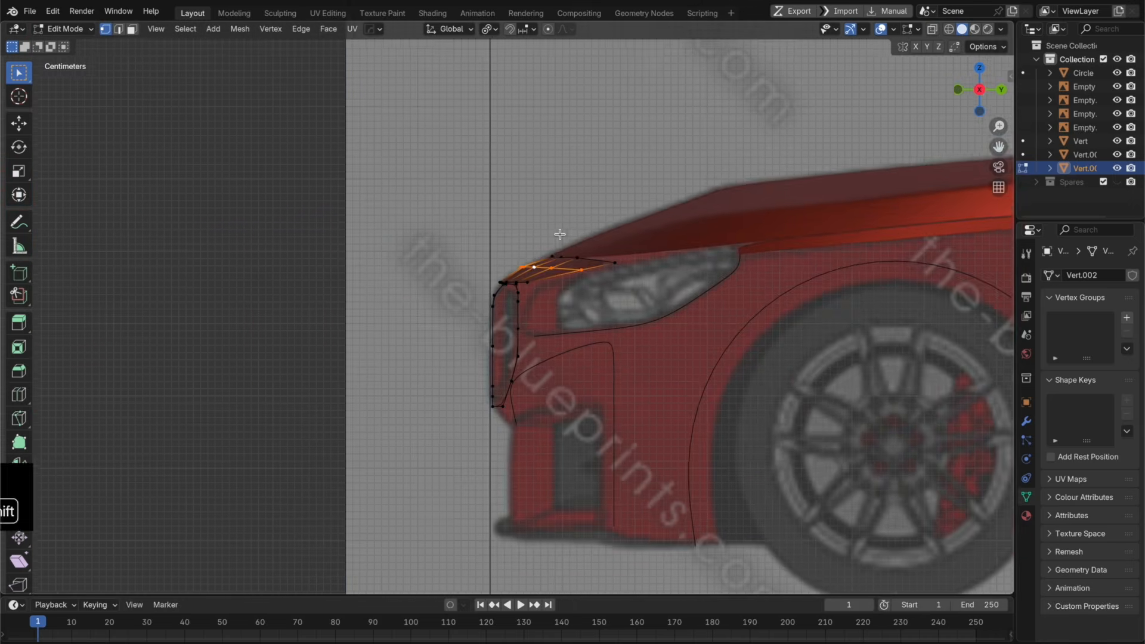
scroll(674, 215, "up", 3)
middle_click_drag(674, 215, 653, 268, "shift")
scroll(657, 245, "up", 1)
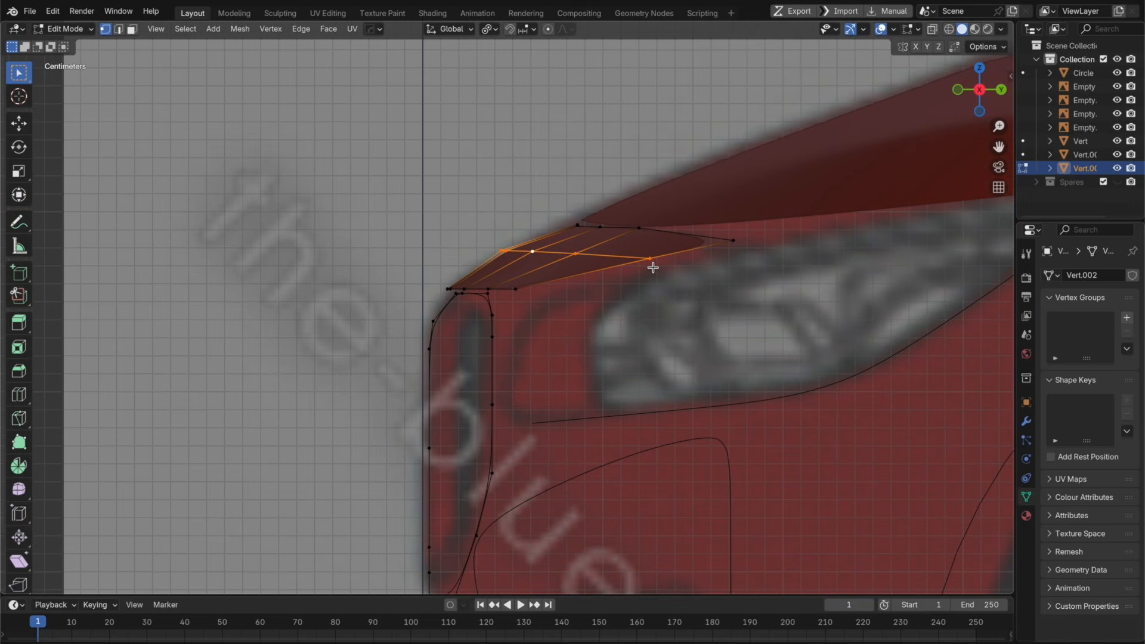
key("g")
key("z")
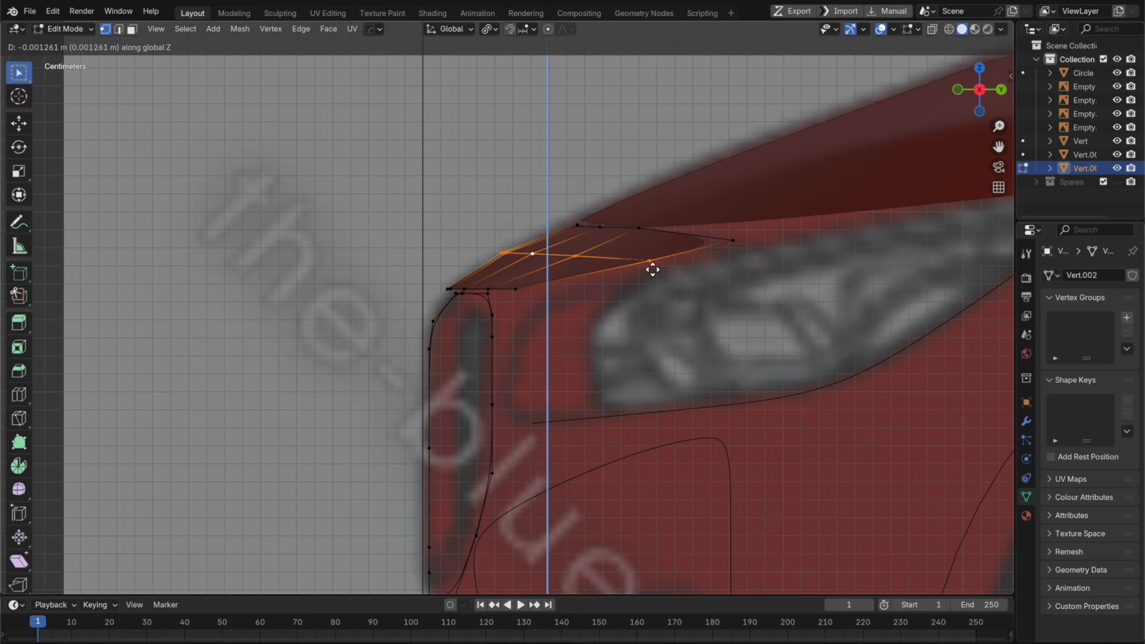
left_click(652, 269)
Step: Edit the hood together with the strip and raise the strip's three upper-edge vertices nearest the centre line about 0.0013 m along Z
key("Tab")
left_click(648, 224, "shift")
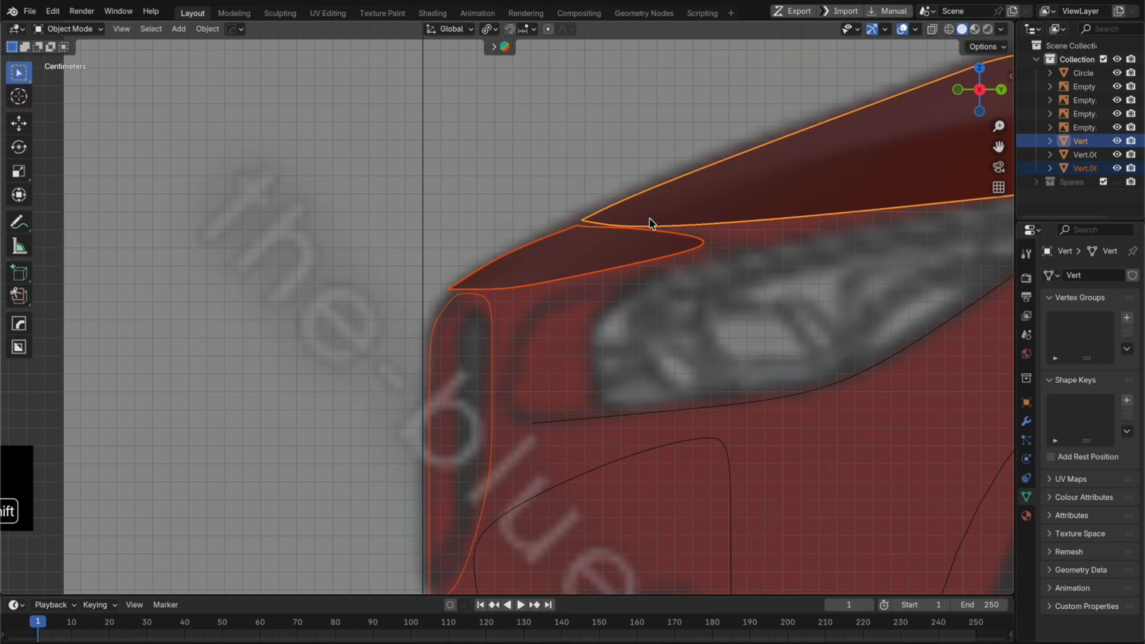
key("Tab")
key("alt+z")
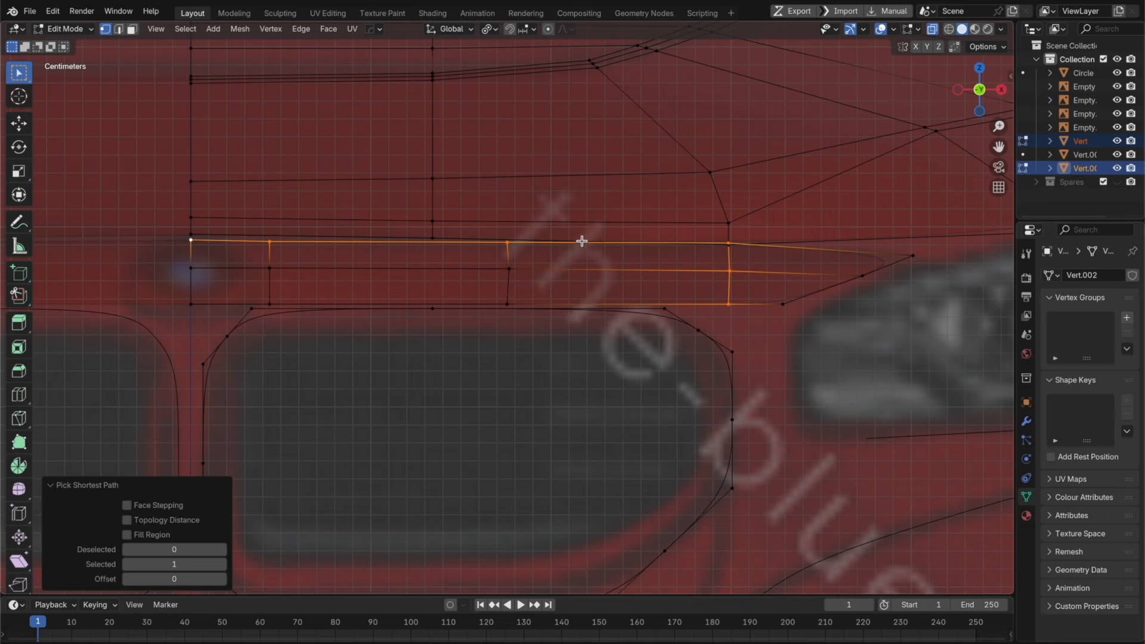
left_click_drag(278, 251, 164, 235)
left_click(501, 251, "shift")
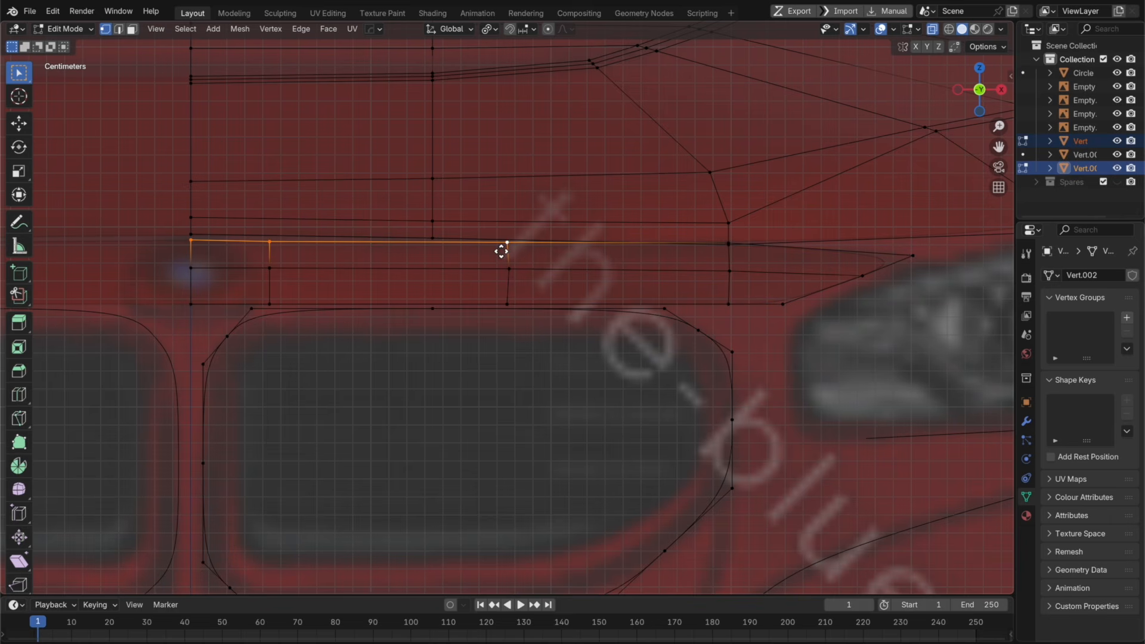
key("g")
key("z")
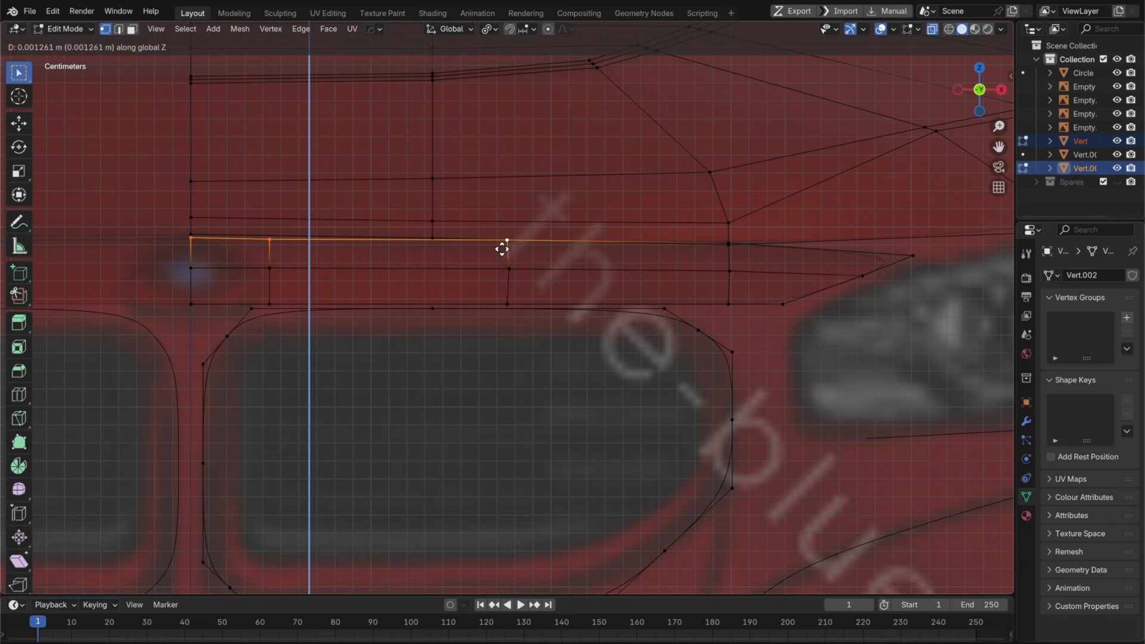
left_click(504, 248)
Step: Adjust the strip's third upper-edge vertex from the centre along Z to follow the hood edge, and inspect the nose in Object Mode
left_click(508, 243)
key("g")
key("z")
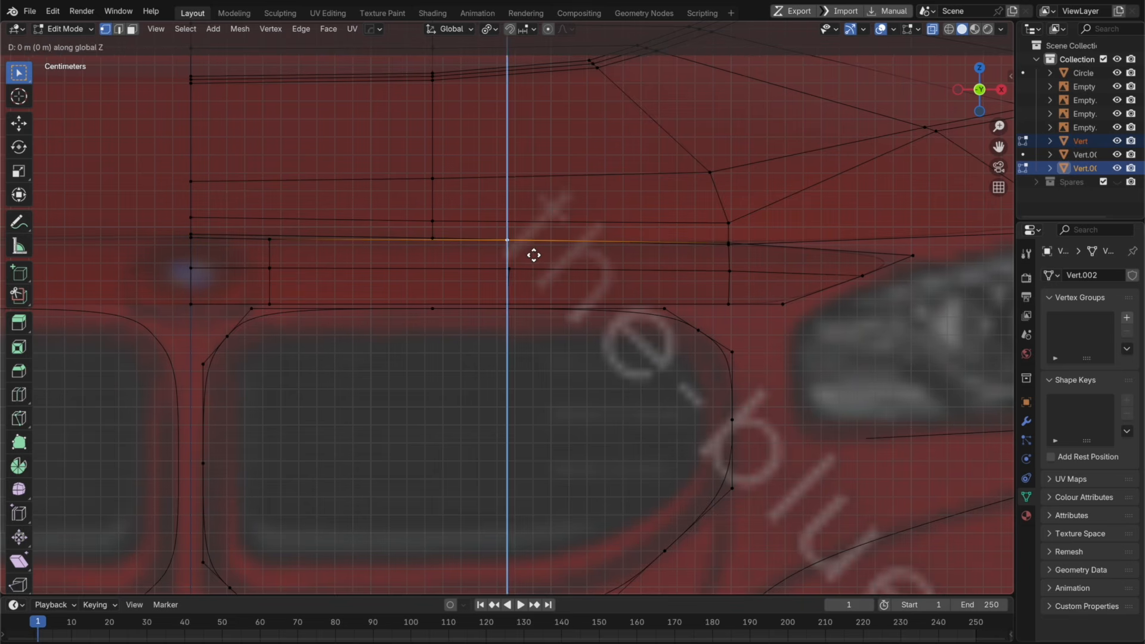
left_click(534, 254)
key("Tab")
scroll(620, 253, "down", 4)
key("alt+z")
middle_click_drag(764, 261, 750, 228)
left_click(967, 94)
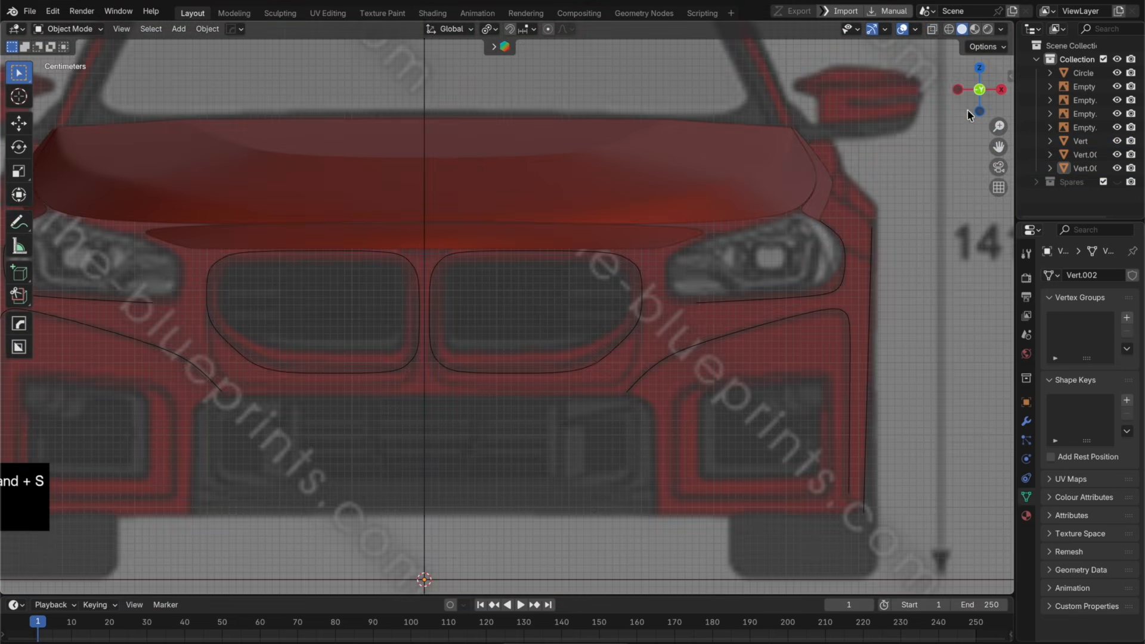
Step: Slide the upper inner corner vertex of the kidney grille outline slightly along its top edge and check the curve in Object Mode
scroll(688, 298, "up", 6)
key("Tab")
middle_click_drag(351, 148, 497, 220, "shift")
key("shift+v")
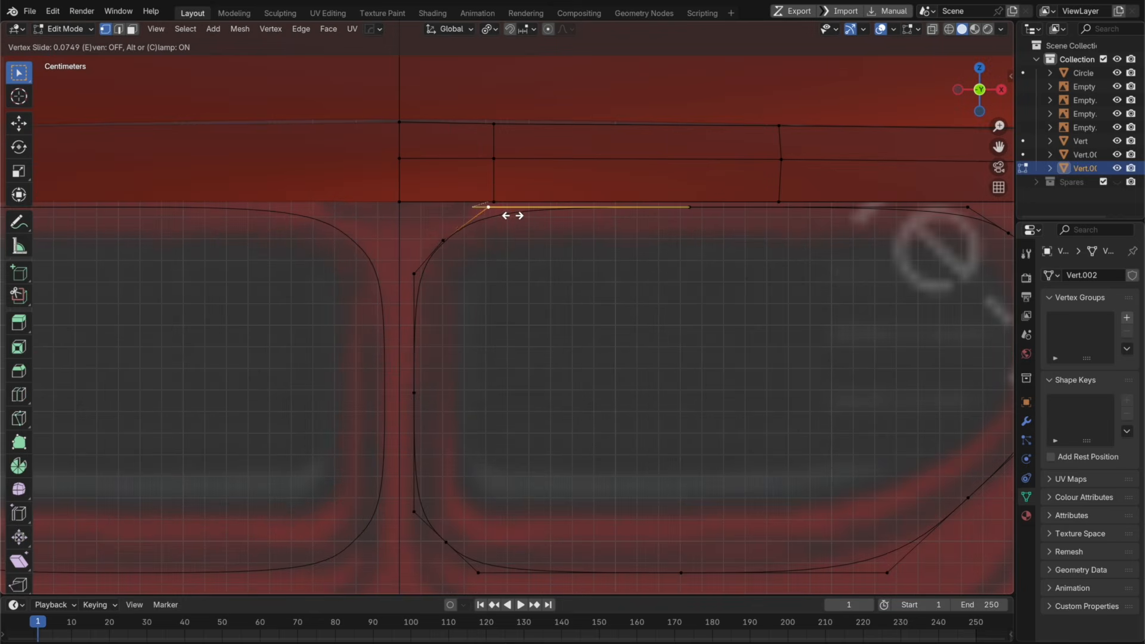
left_click(514, 213)
key("Tab")
key("Tab")
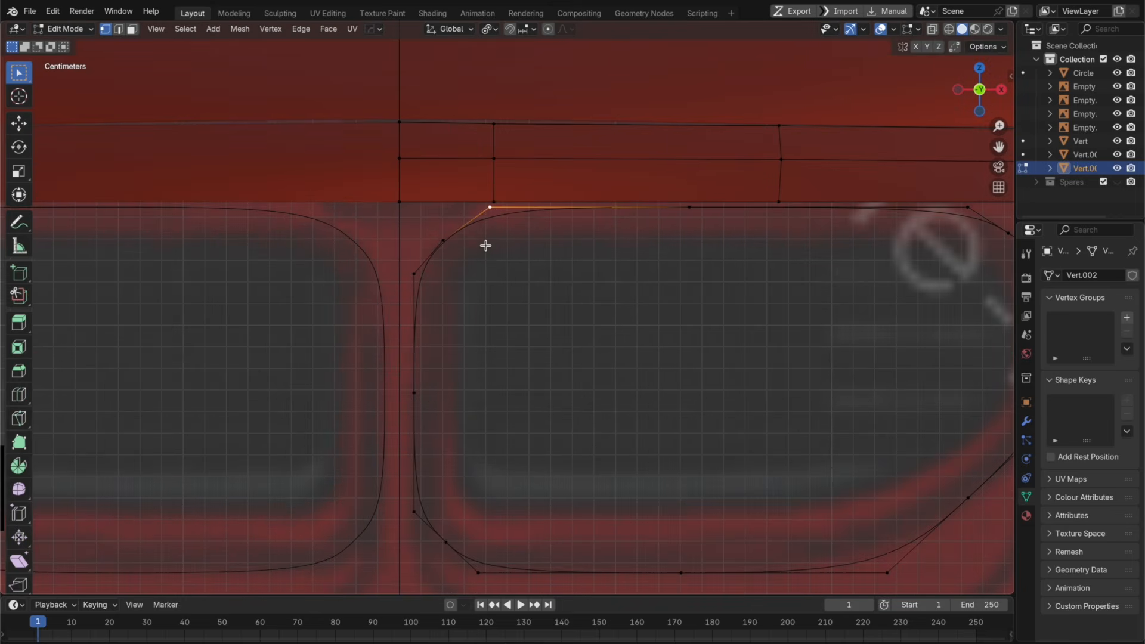
key("super+z")
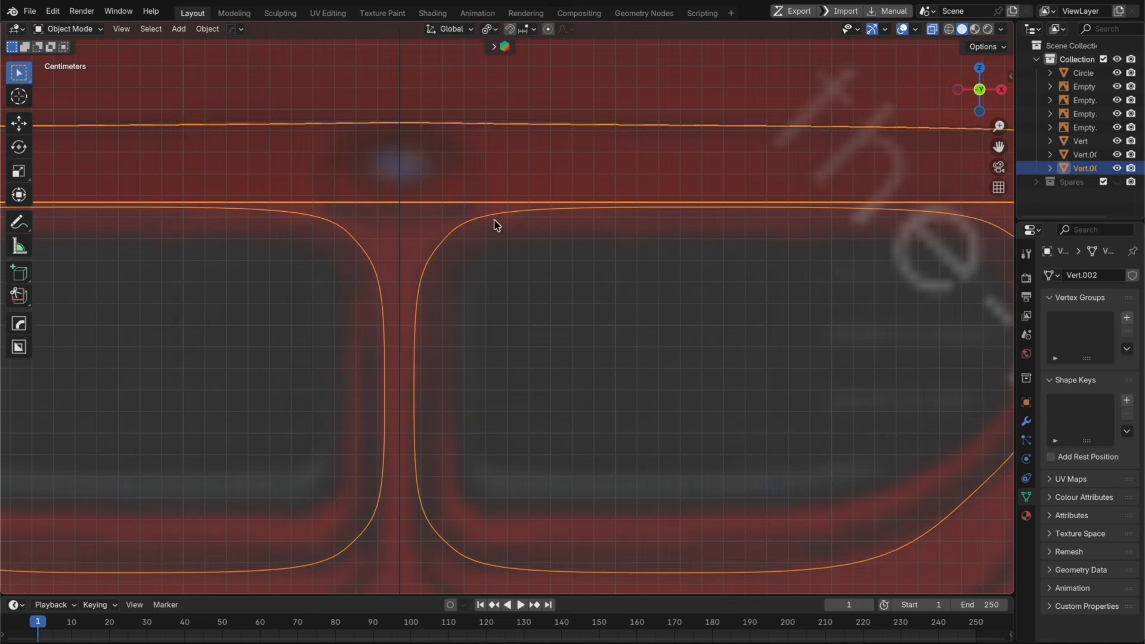
key("h")
key("super+z")
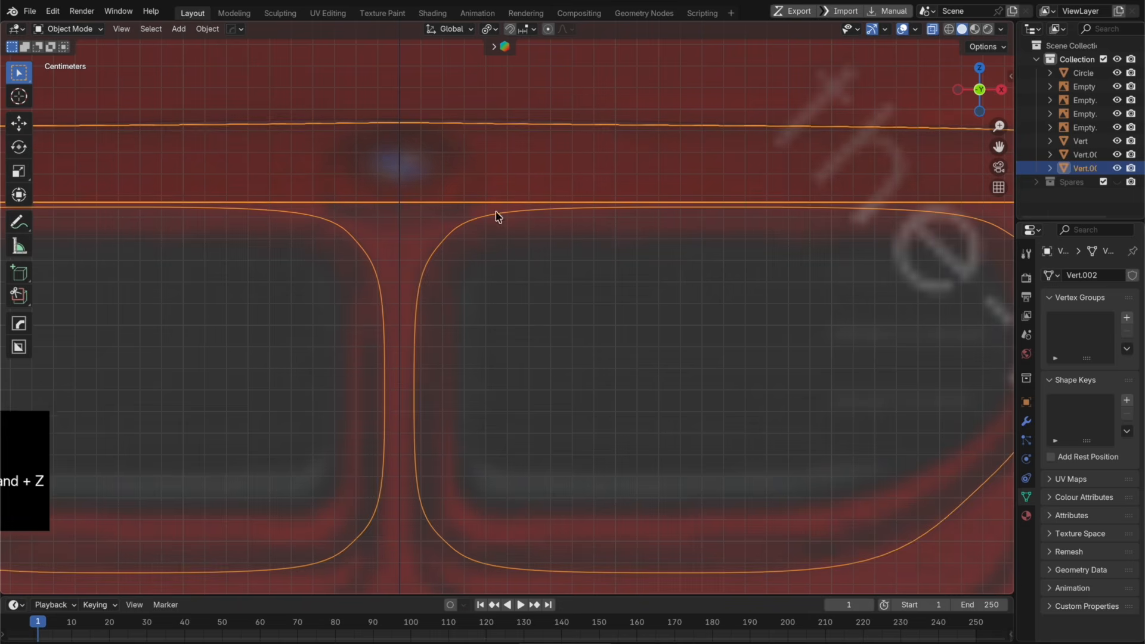
Step: Edit the headlight and bumper outline mesh, compare it in the top and side views, and select the whole bumper crease line below the headlight
scroll(499, 217, "down", 5)
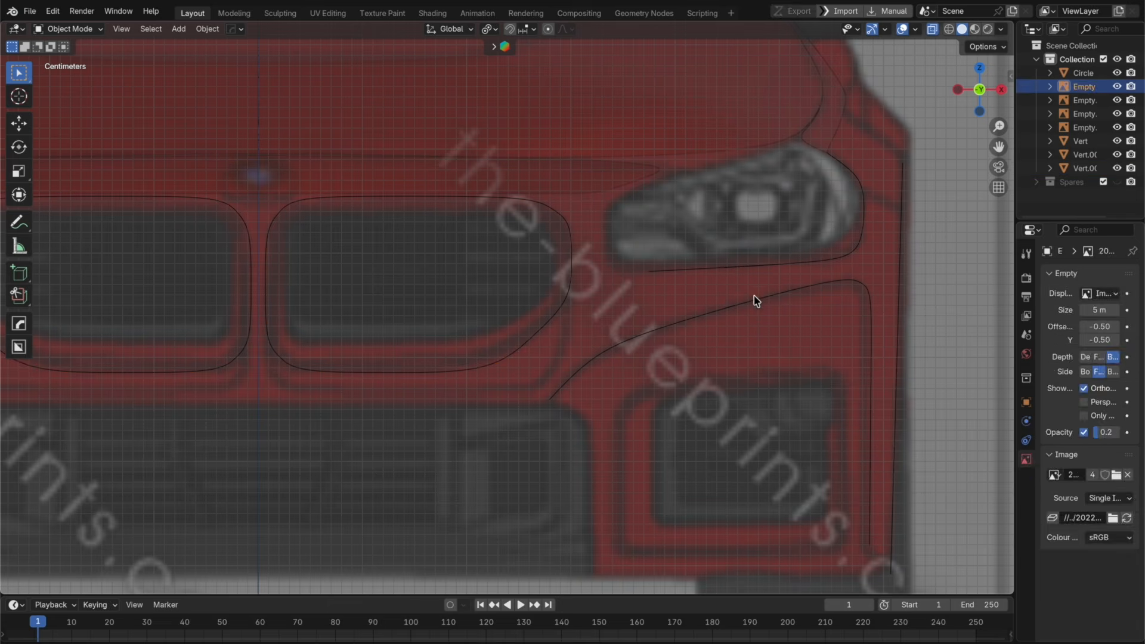
left_click(753, 299)
key("Tab")
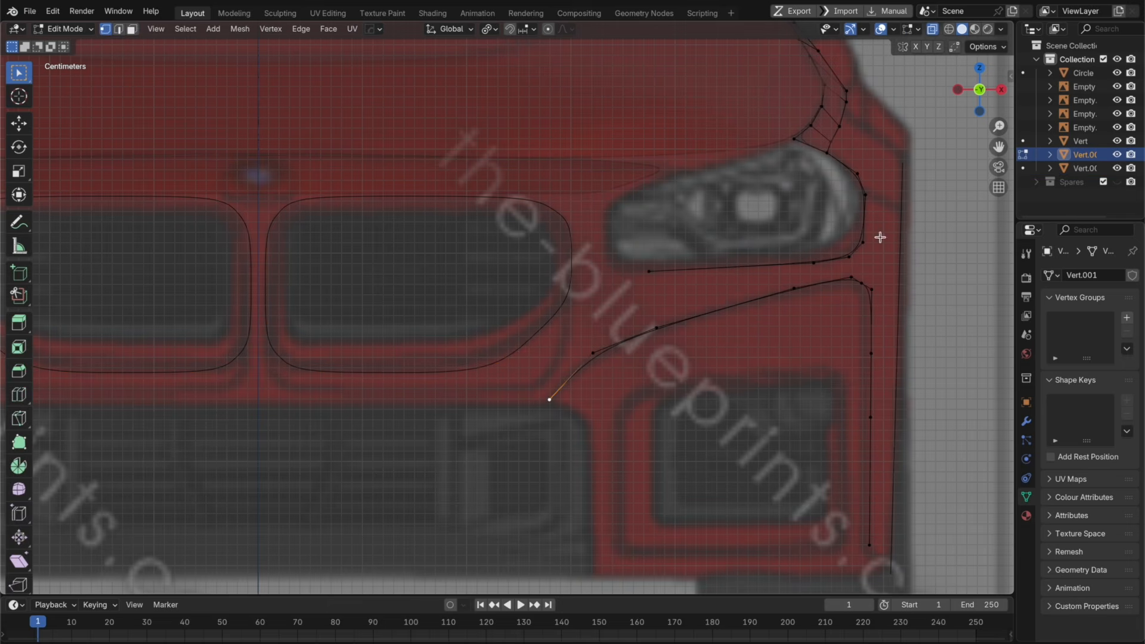
left_click(980, 70)
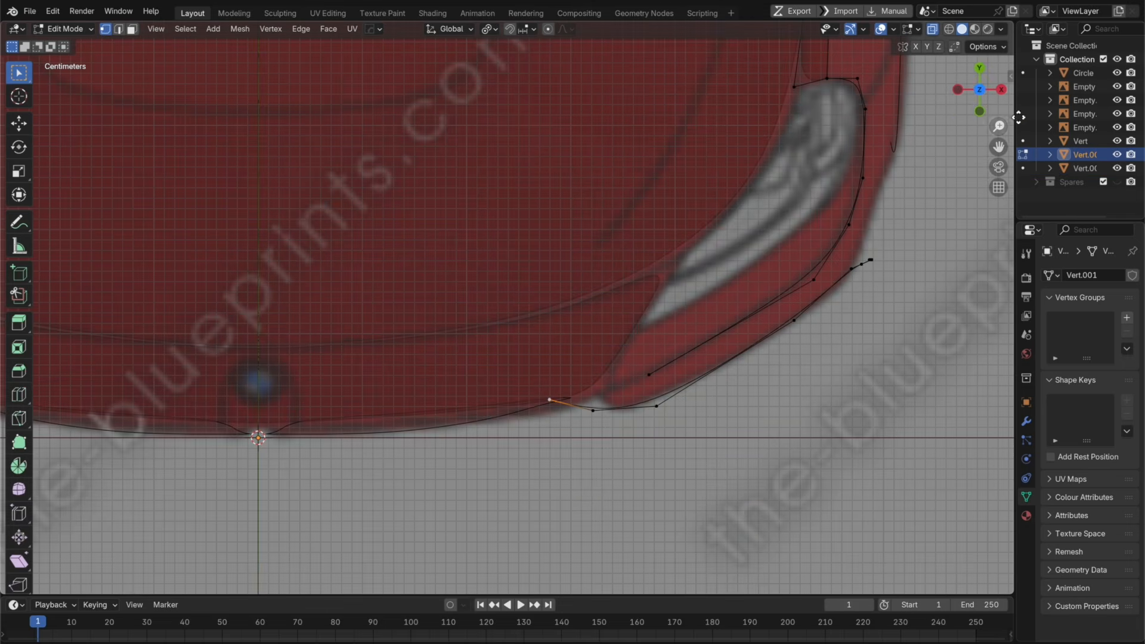
left_click(1002, 91)
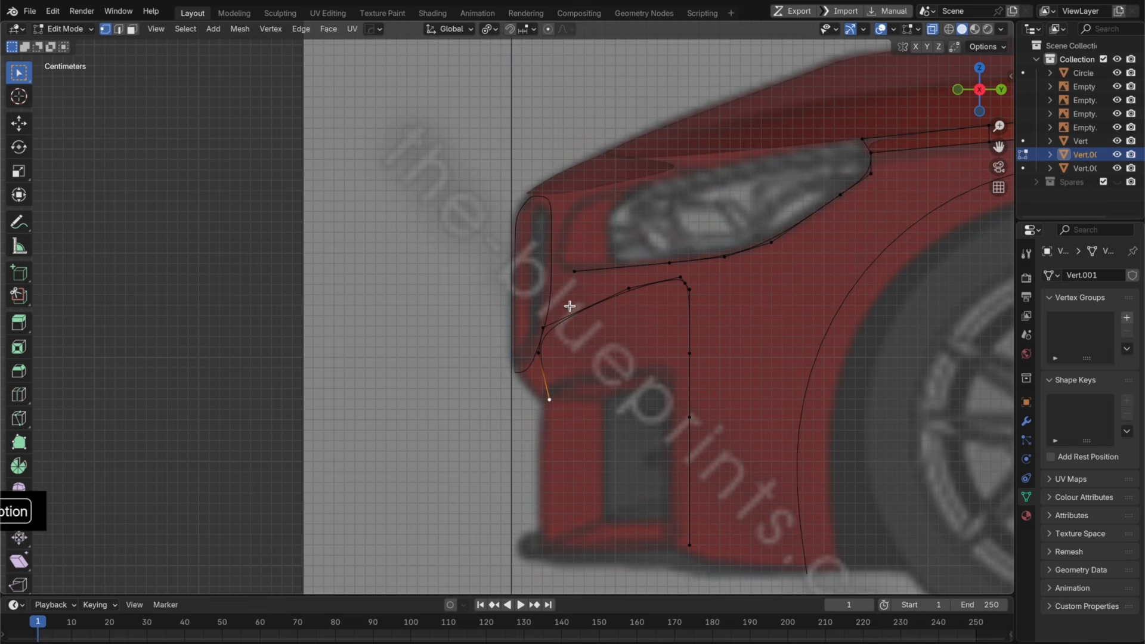
key("l")
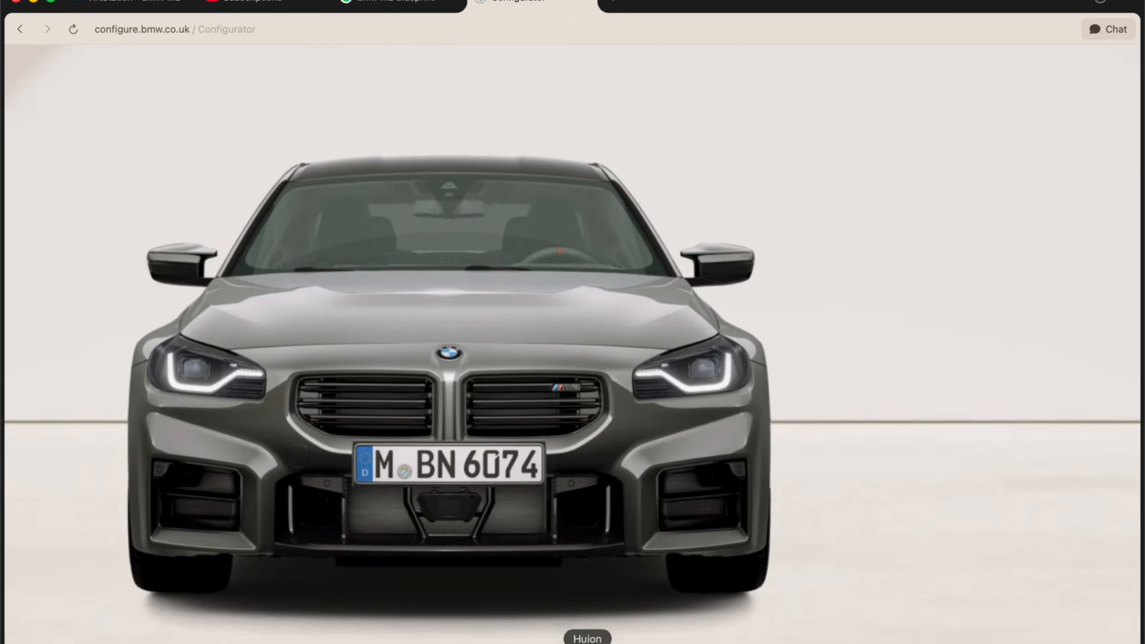
Step: Compare the crease line in the front view with the BMW configurator, turning the car there towards its side
left_click(957, 89)
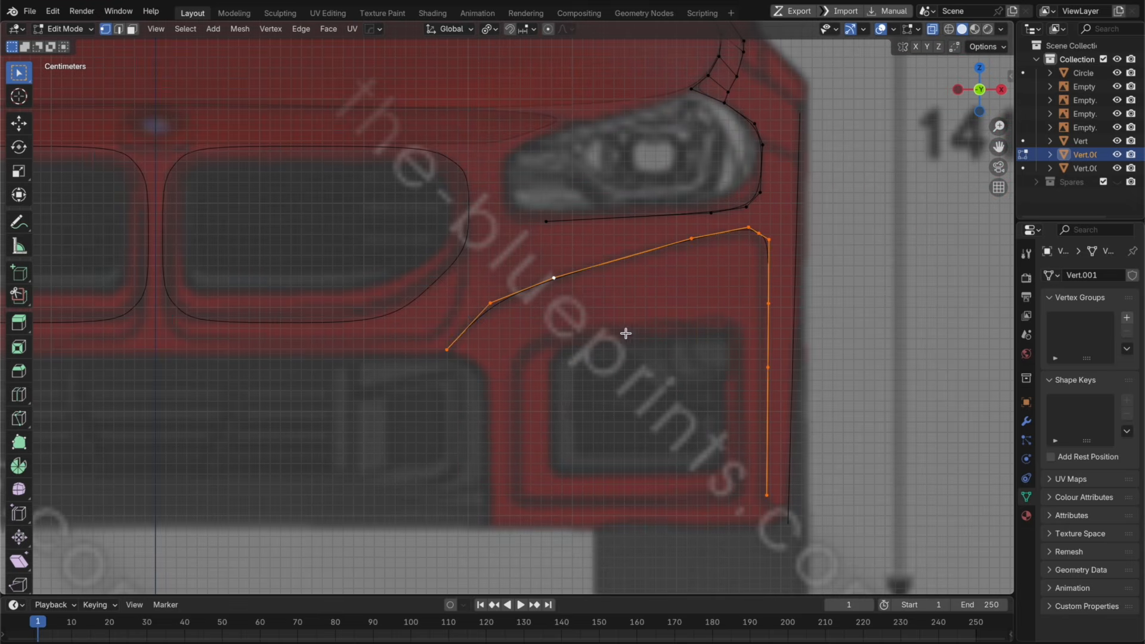
left_click(696, 246, "shift")
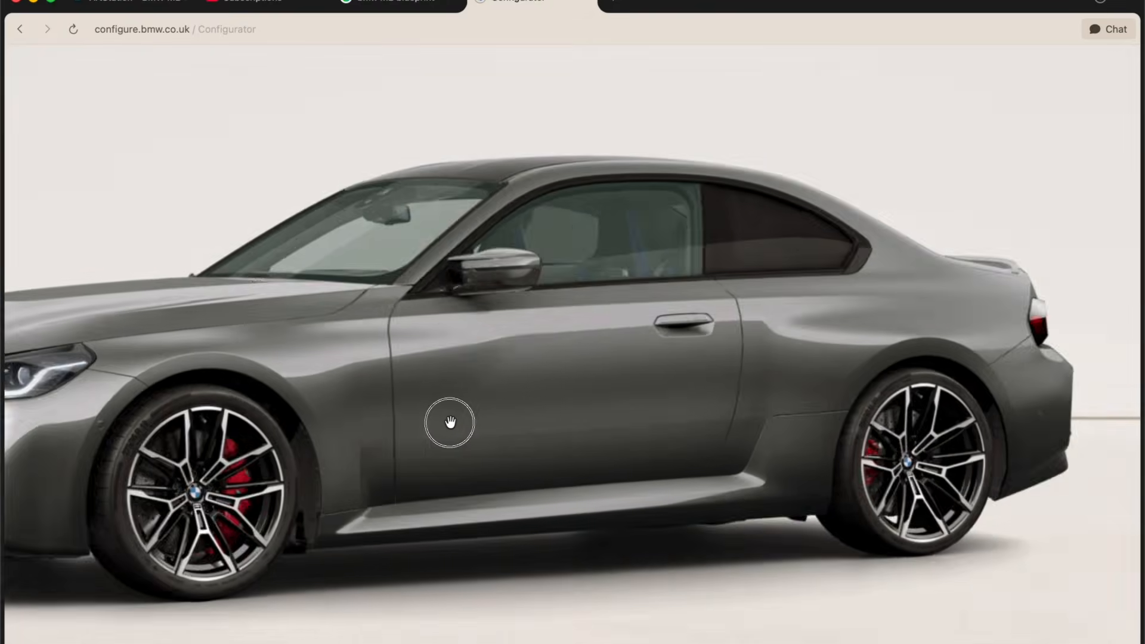
left_click_drag(449, 419, 348, 422)
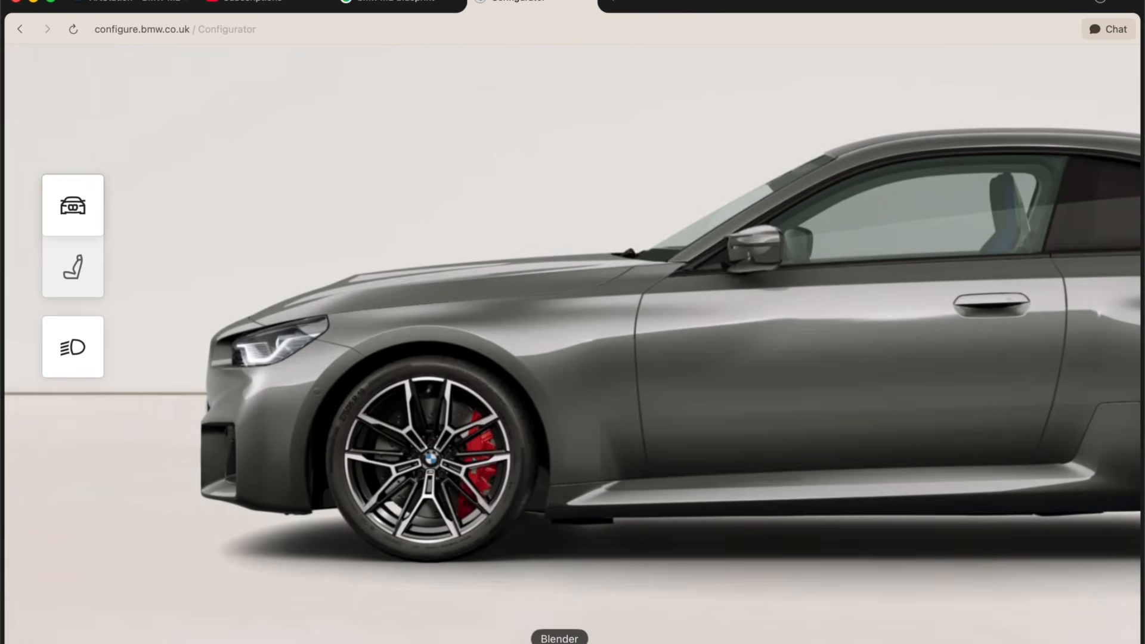
Step: Switch back to Blender and move the whole bumper crease line about 0.04 m along Y
left_click(557, 640)
key("g")
key("y")
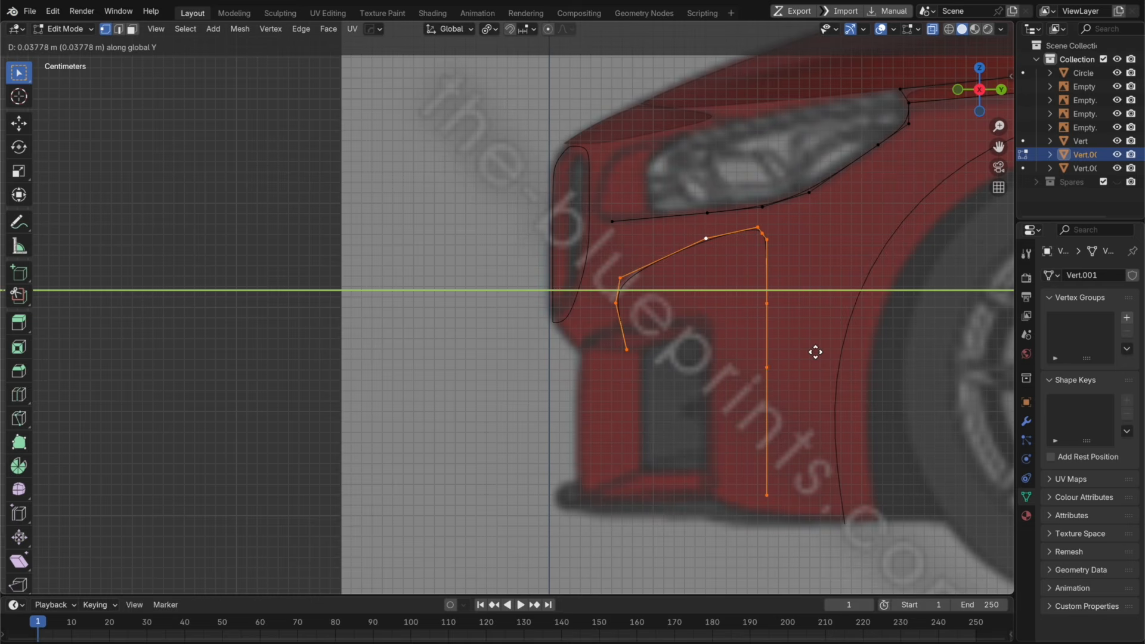
left_click(816, 353)
Step: Pull the crease line's lower front vertices forward along negative Y in the side view, moving the end vertex furthest
left_click_drag(659, 357, 593, 298)
key("g")
key("y")
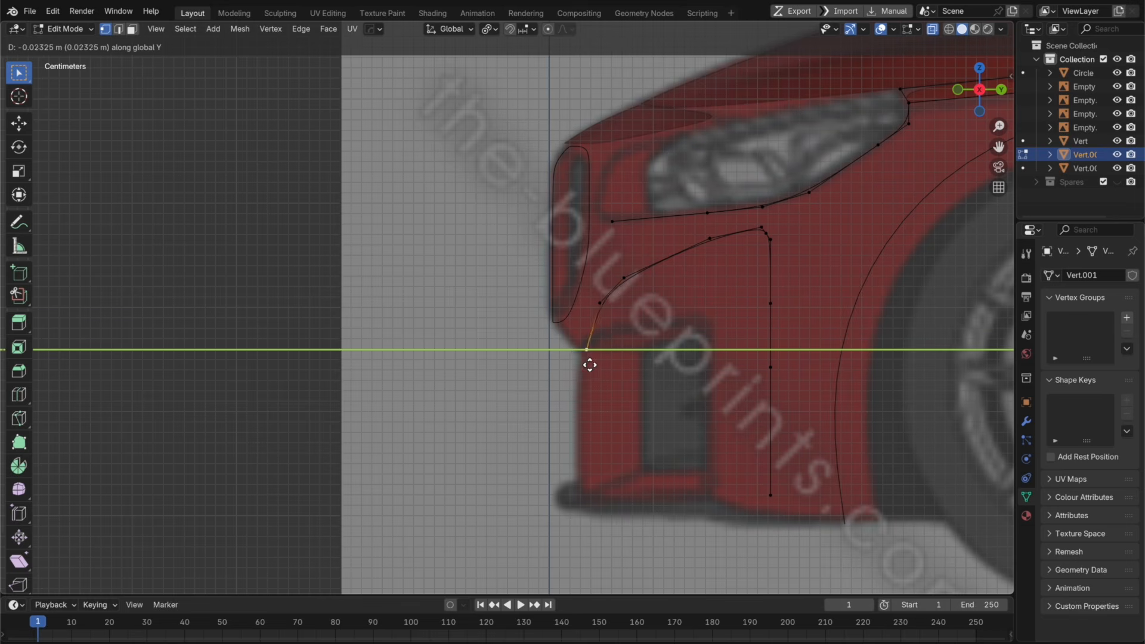
left_click(571, 363)
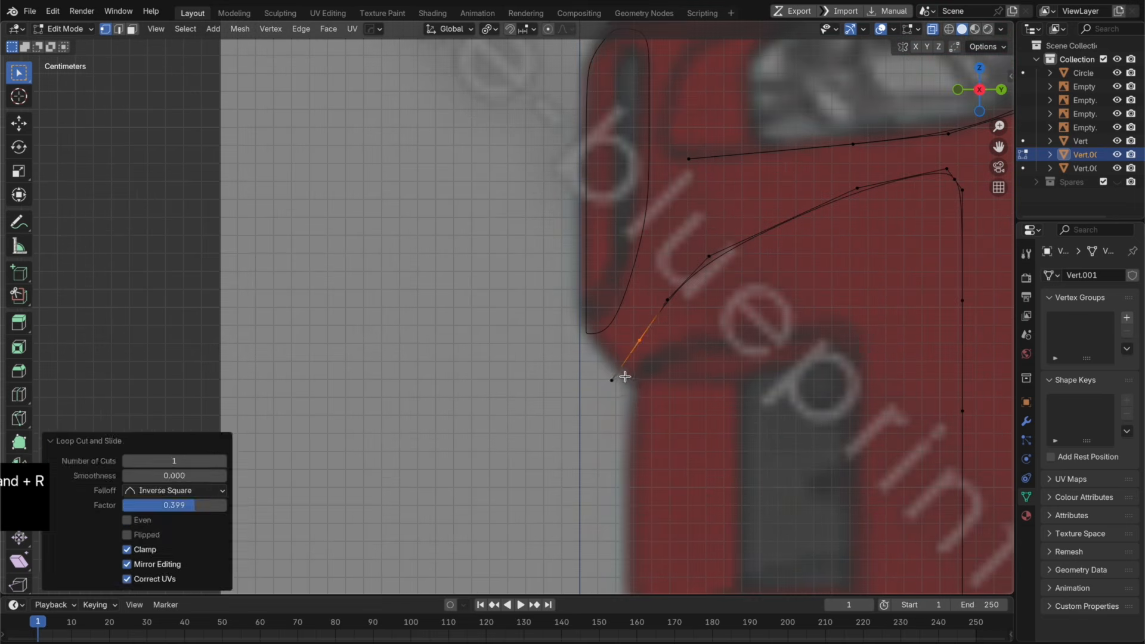
Step: Adjust the crease line's end vertex and the newly cut vertex beside it along Y to follow the bumper corner below the grille
left_click_drag(606, 359, 603, 320)
key("g")
key("y")
left_click(662, 396)
key("g")
key("y")
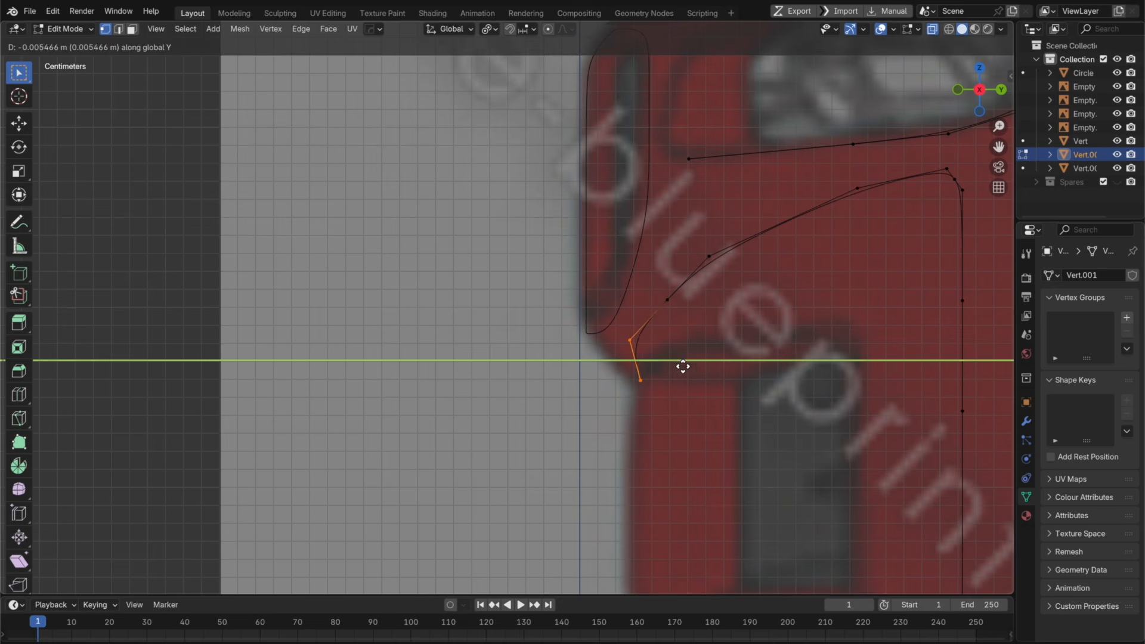
left_click(682, 366)
Step: Inspect the reshaped crease line in Object Mode in perspective and against the top, front and side blueprints
left_click(733, 273)
scroll(741, 322, "up", 2)
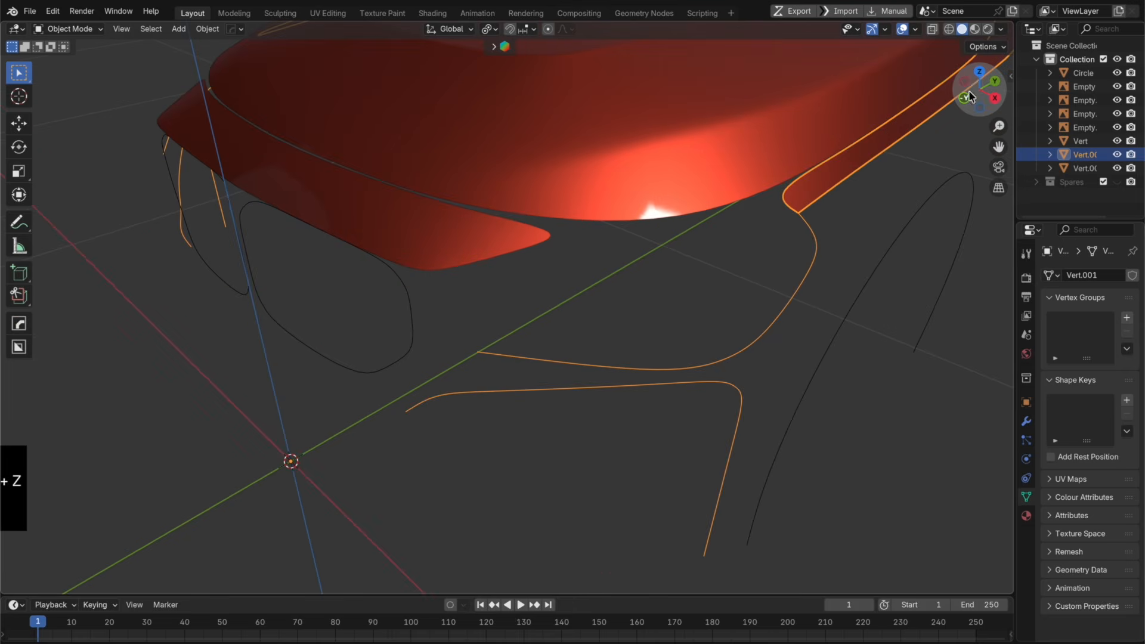
middle_click_drag(886, 286, 689, 415)
left_click(987, 72)
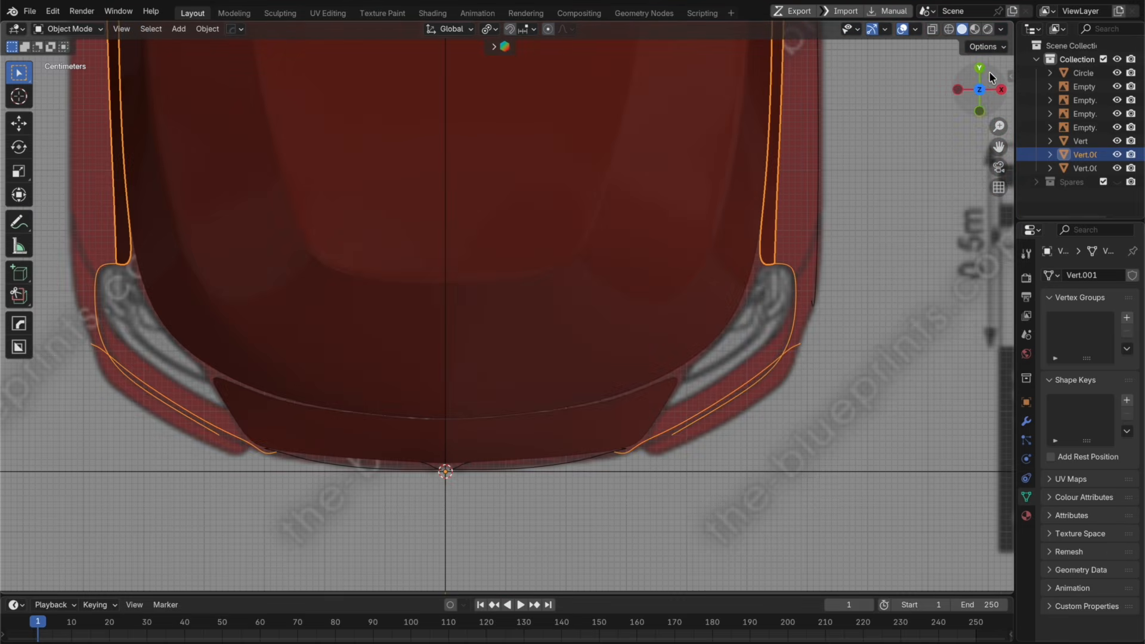
scroll(749, 358, "up", 4)
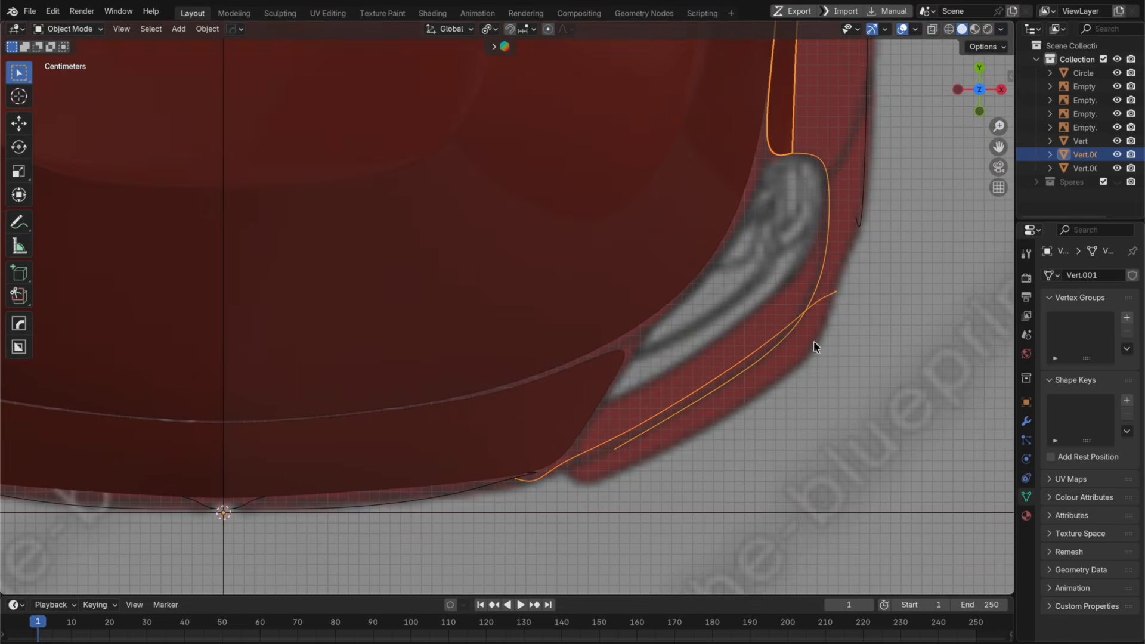
left_click(980, 111)
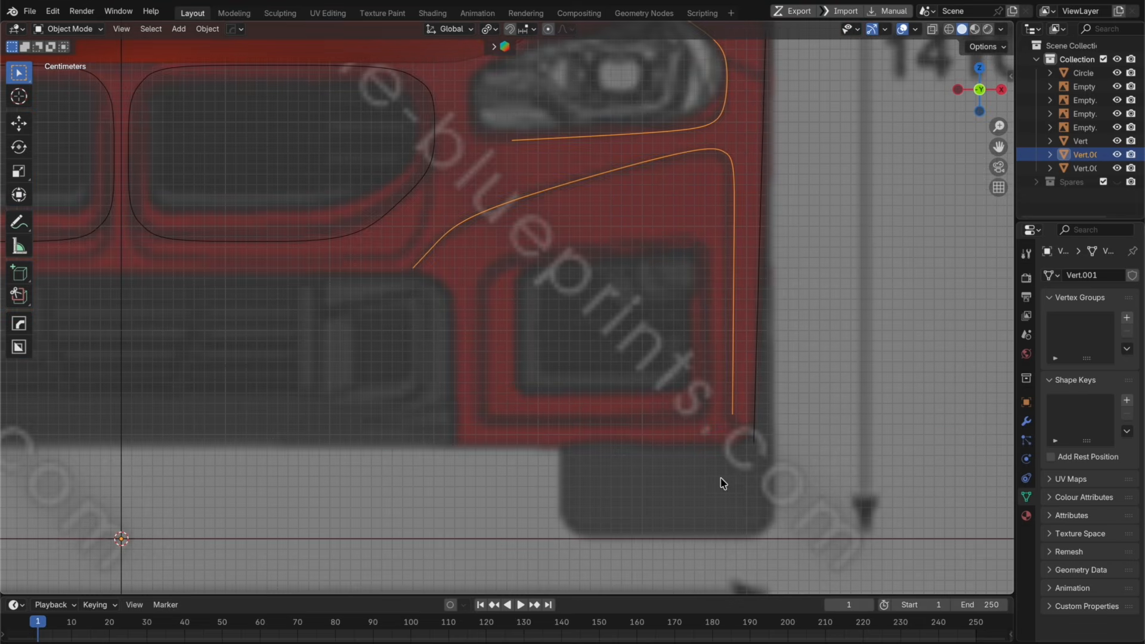
middle_click_drag(683, 227, 704, 298, "shift")
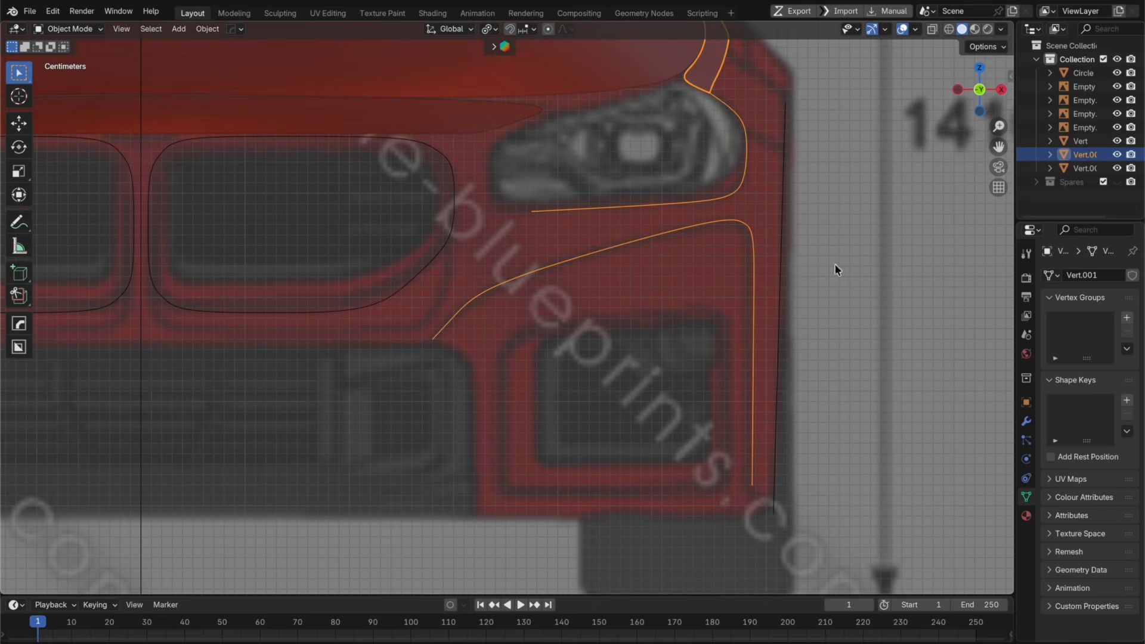
left_click(1001, 89)
middle_click_drag(464, 391, 749, 416, "shift")
middle_click_drag(235, 418, 595, 444, "shift")
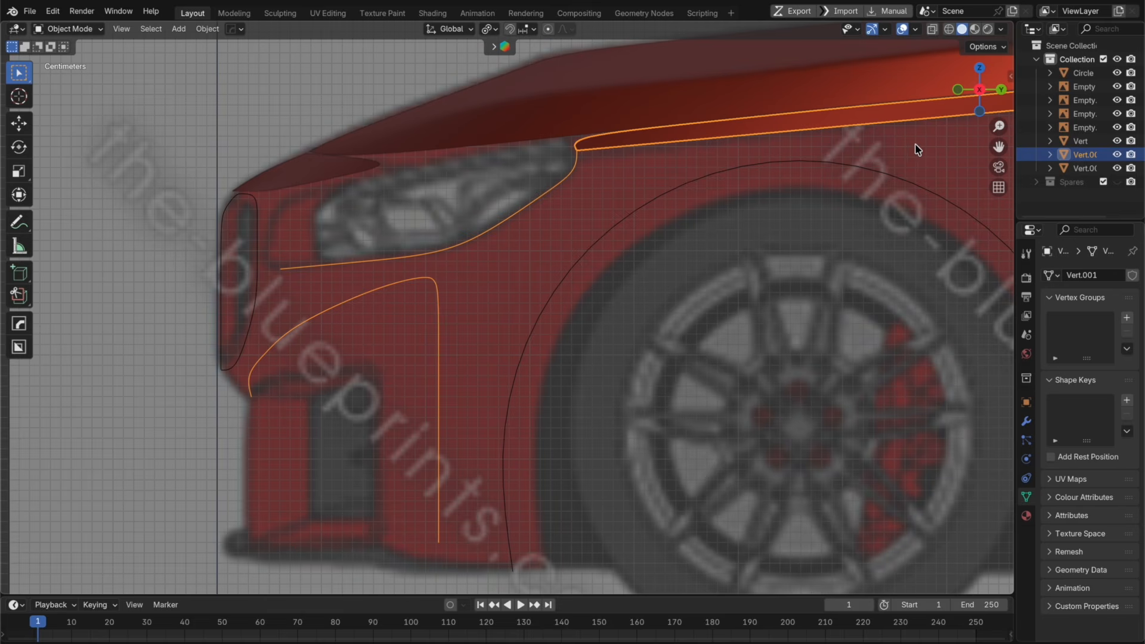
left_click(955, 89)
Step: Study the bumper crease on the car in the BMW configurator from a front three-quarter angle and return to Blender
key("Tab")
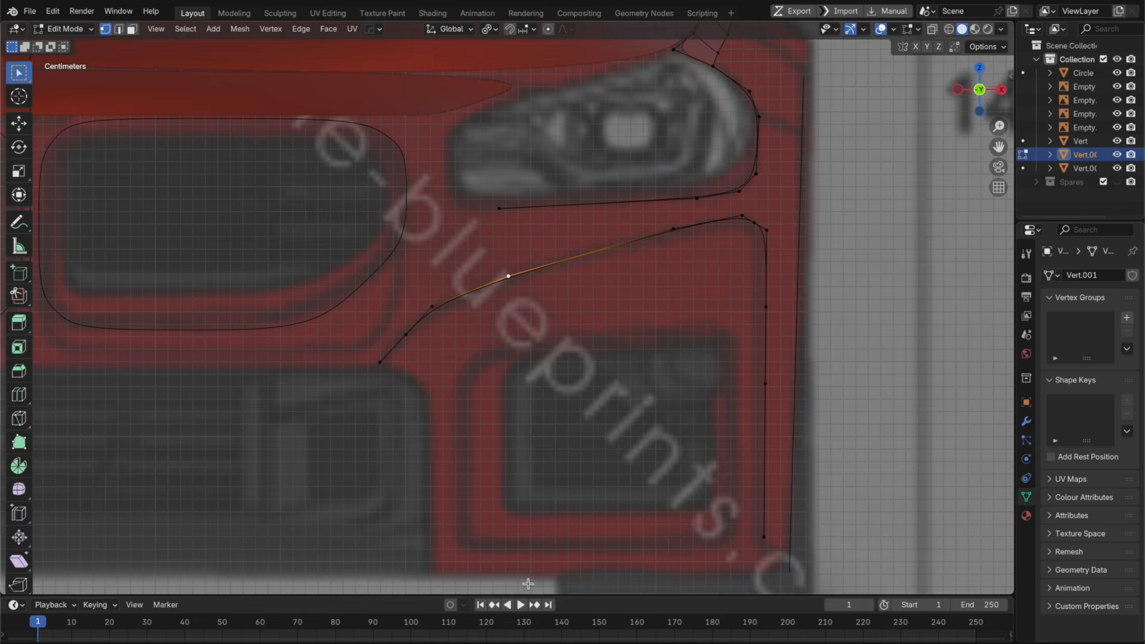
left_click(119, 643)
left_click_drag(384, 389, 810, 389)
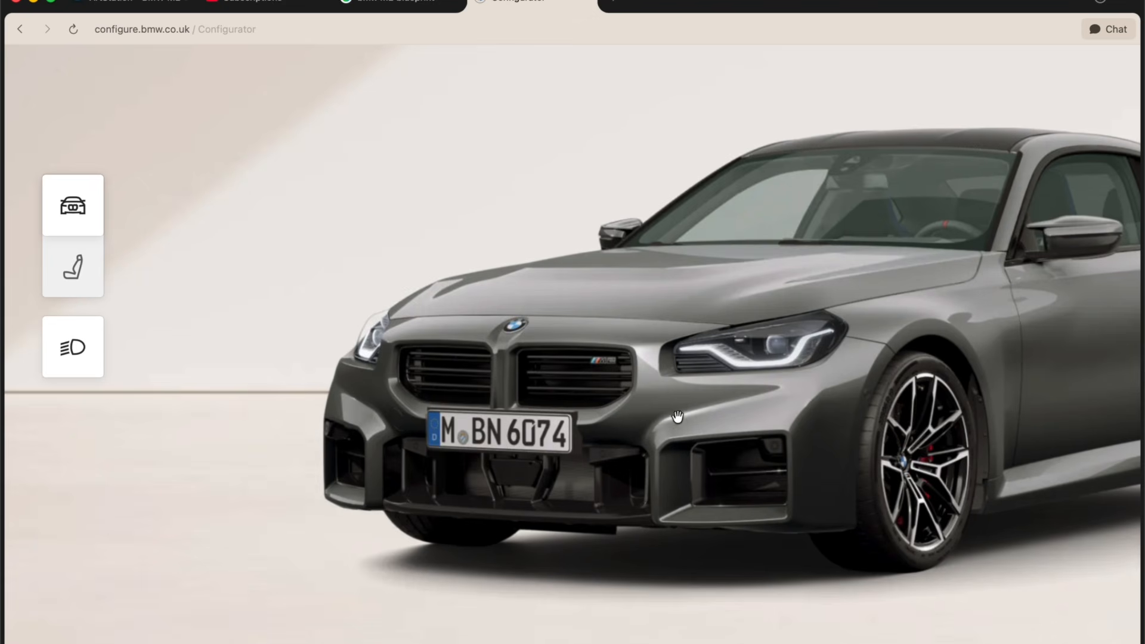
left_click(557, 643)
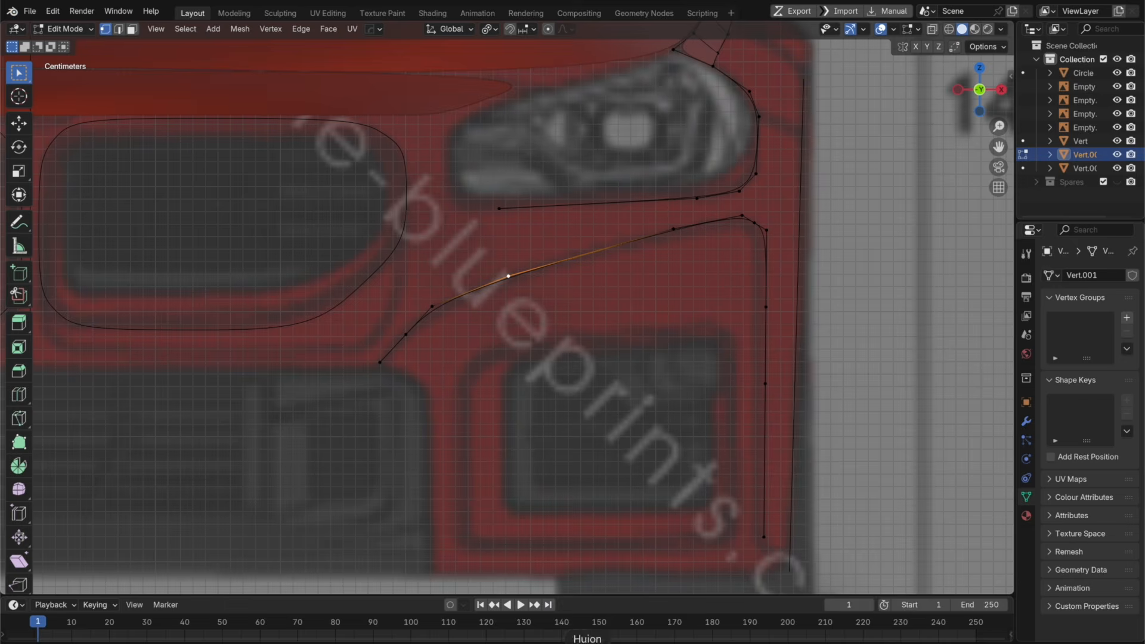
Step: Move the selected vertex on the crease line's sloping section back along Y in the side view
middle_click_drag(632, 288, 539, 292)
scroll(540, 292, "down", 2)
left_click(958, 95)
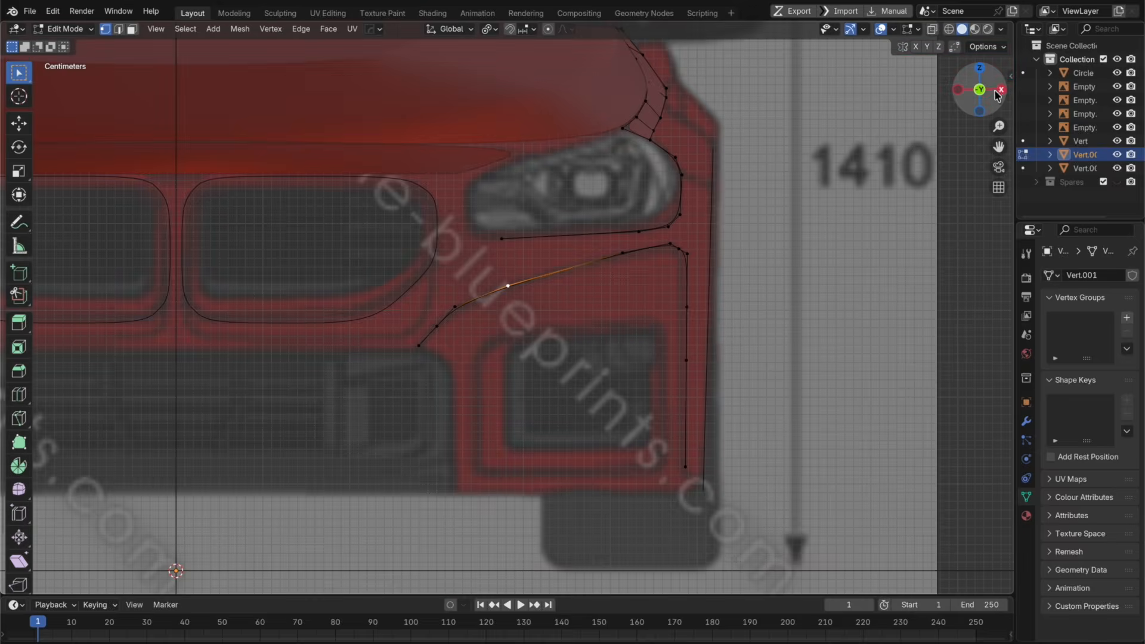
left_click(998, 95)
scroll(662, 238, "up", 2)
key("g")
key("y")
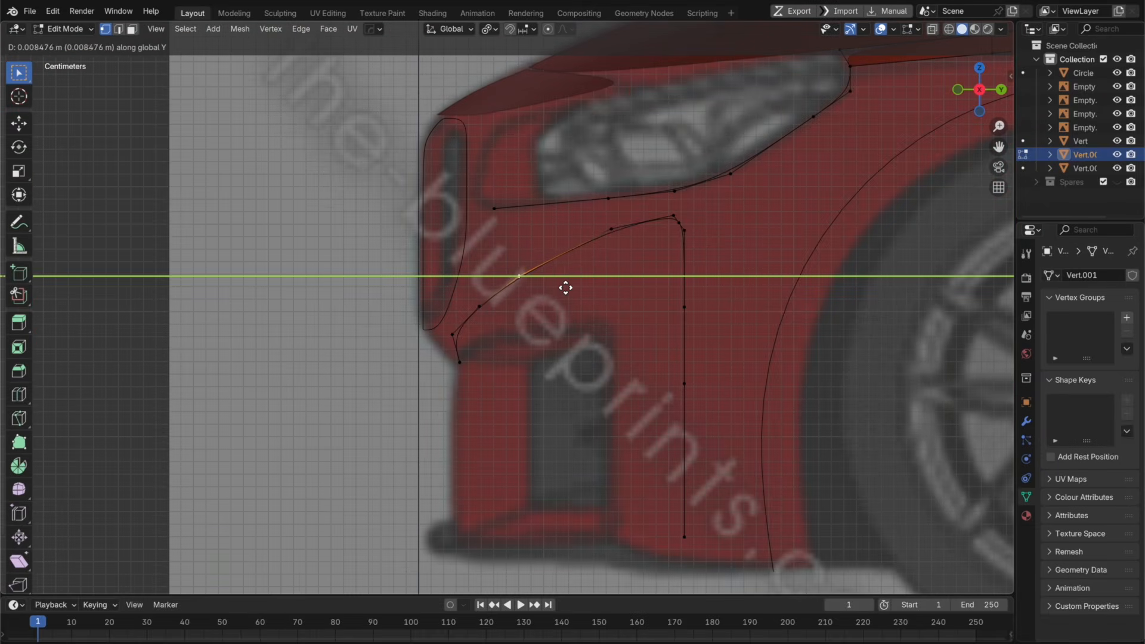
left_click(577, 287)
Step: Move the next two vertices down the crease line back along Y, the lower one by about 0.007 m
left_click(481, 310)
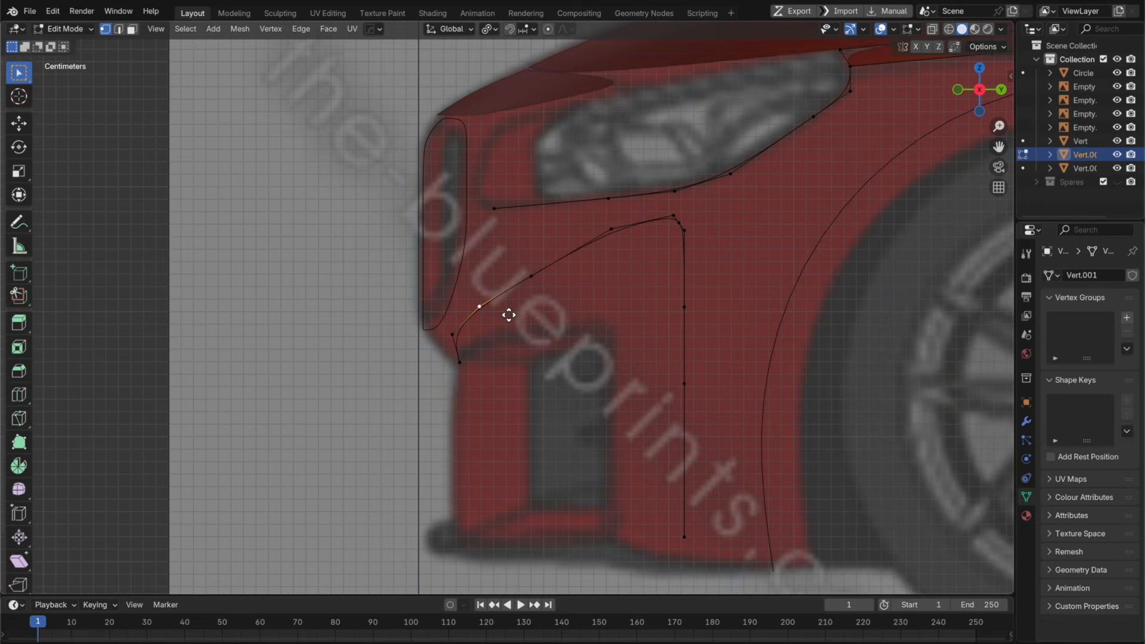
key("g")
key("y")
left_click(519, 315)
left_click(456, 336)
key("g")
key("y")
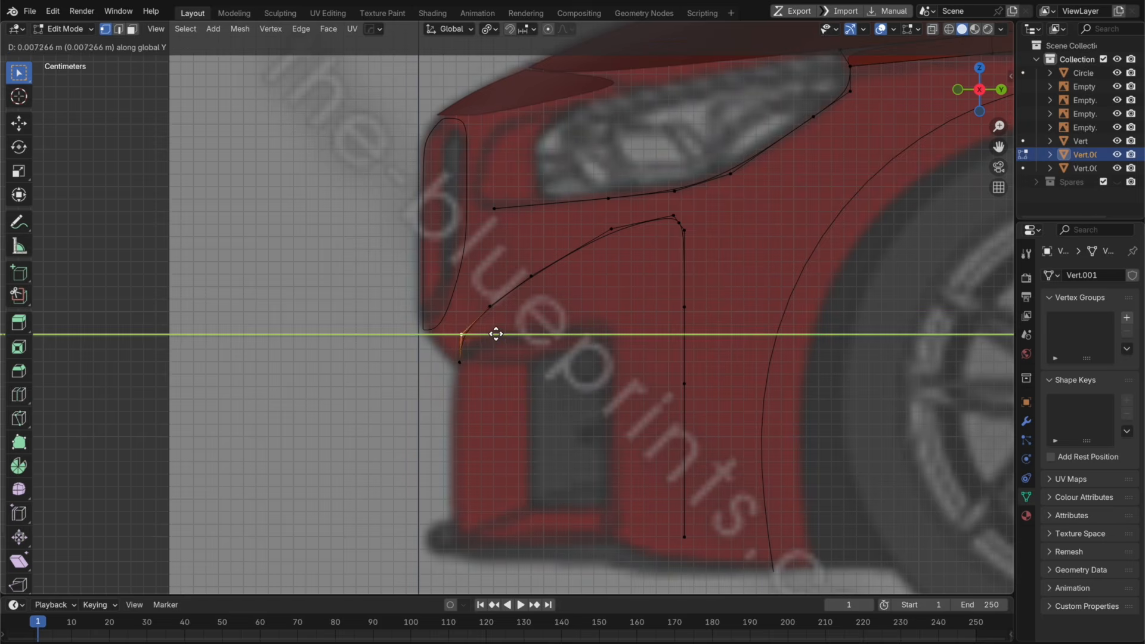
left_click(493, 335)
Step: Move the crease line's two inner end vertices about 0.019 m along Y in the top view
left_click_drag(978, 90, 986, 76)
left_click(985, 72)
left_click(985, 71)
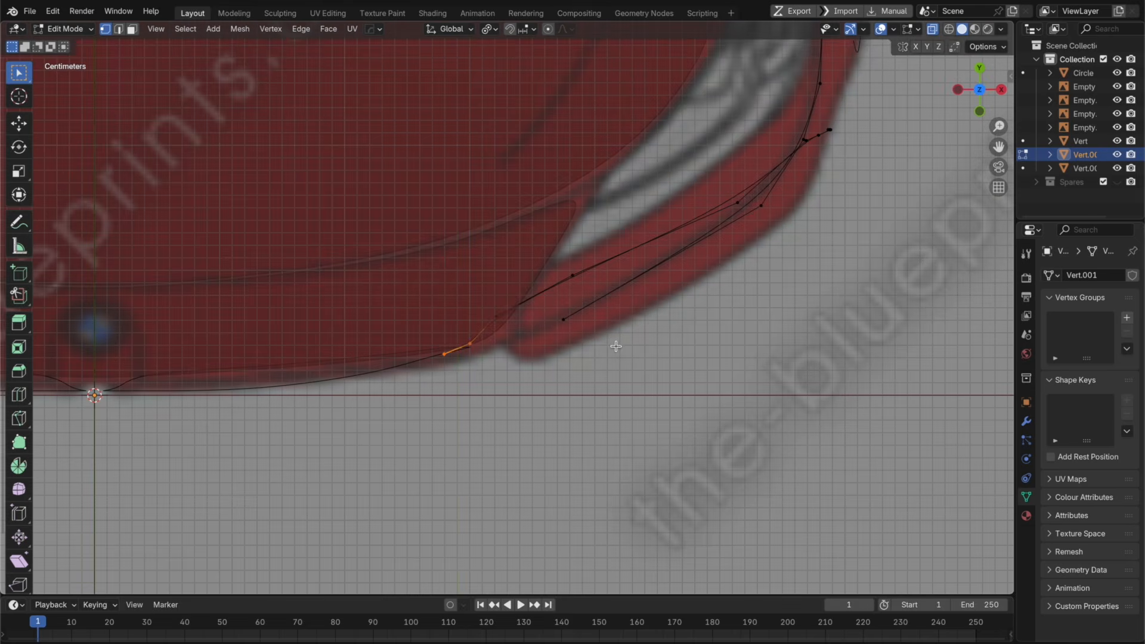
key("g")
key("y")
left_click(608, 319)
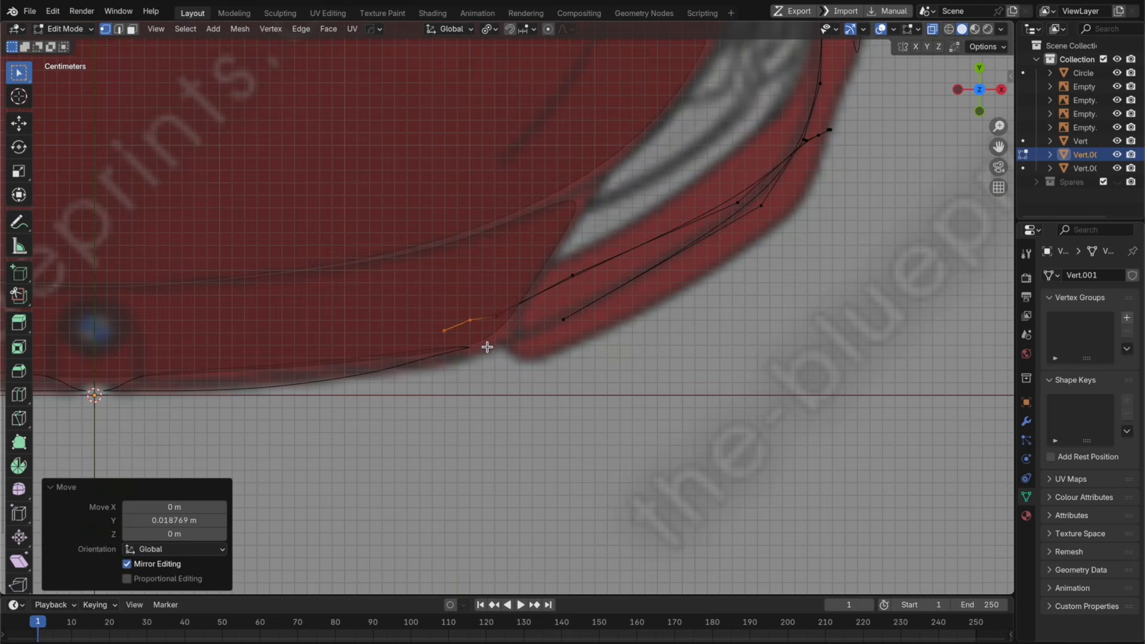
Step: Move the crease vertex just outboard of the nose corner about -0.0067 m along Y in the top view
key("g")
key("y")
left_click(618, 326)
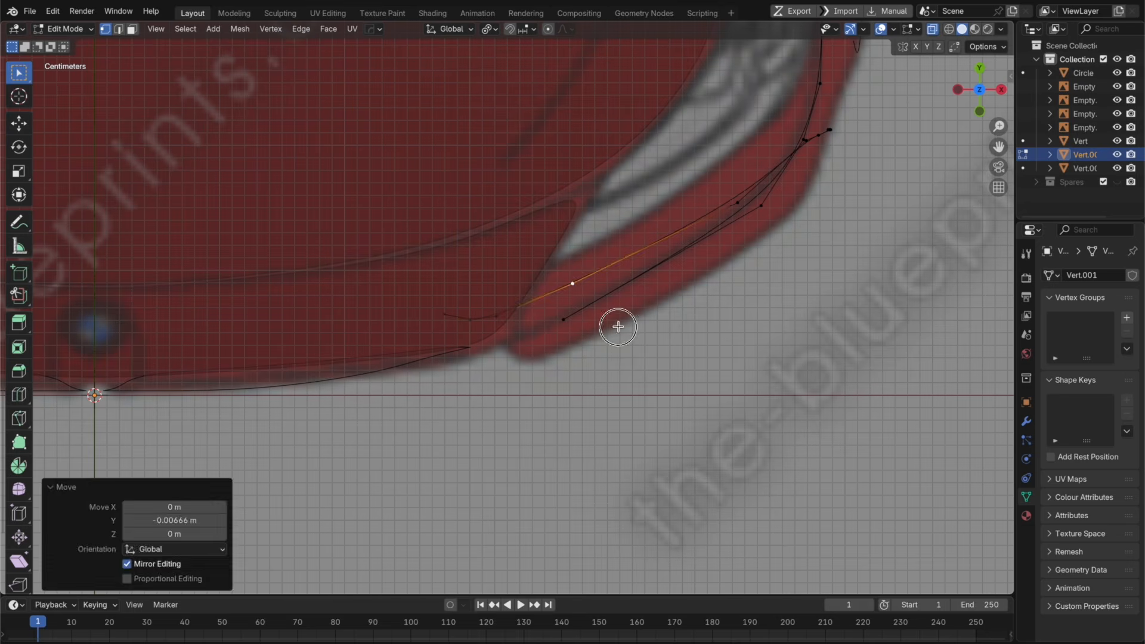
Step: Rotate the crease line's outer corner and vertical-section vertices 30° about Z, and move them back along Y in the top view
left_click(734, 213)
middle_click_drag(832, 215, 757, 196)
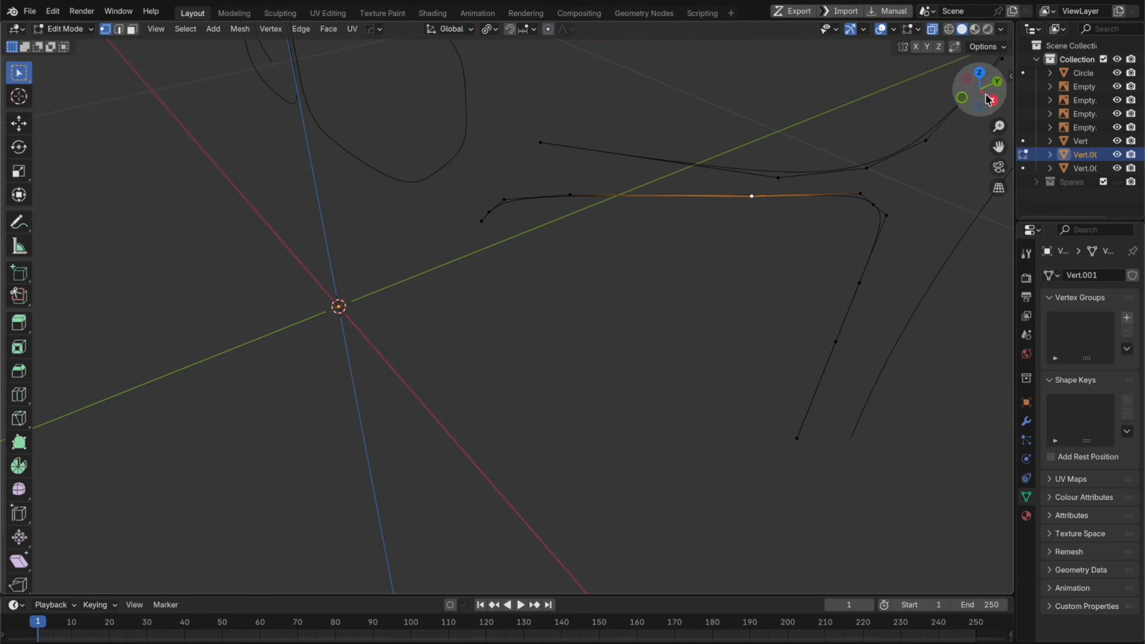
left_click(980, 78)
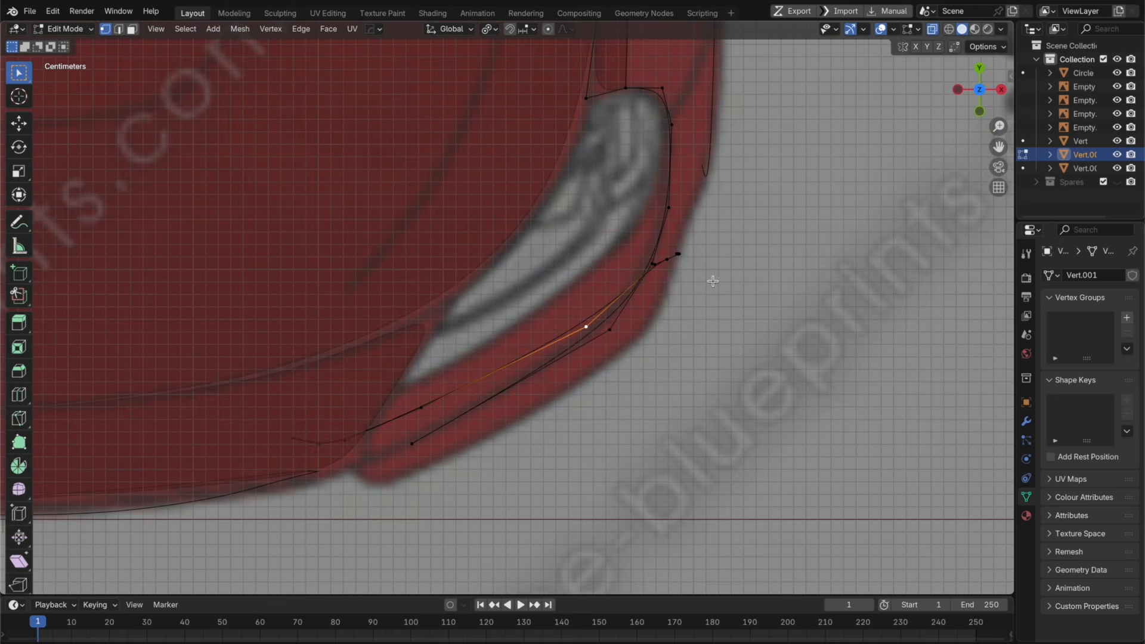
middle_click_drag(721, 292, 648, 247)
left_click_drag(657, 324, 657, 323, "shift")
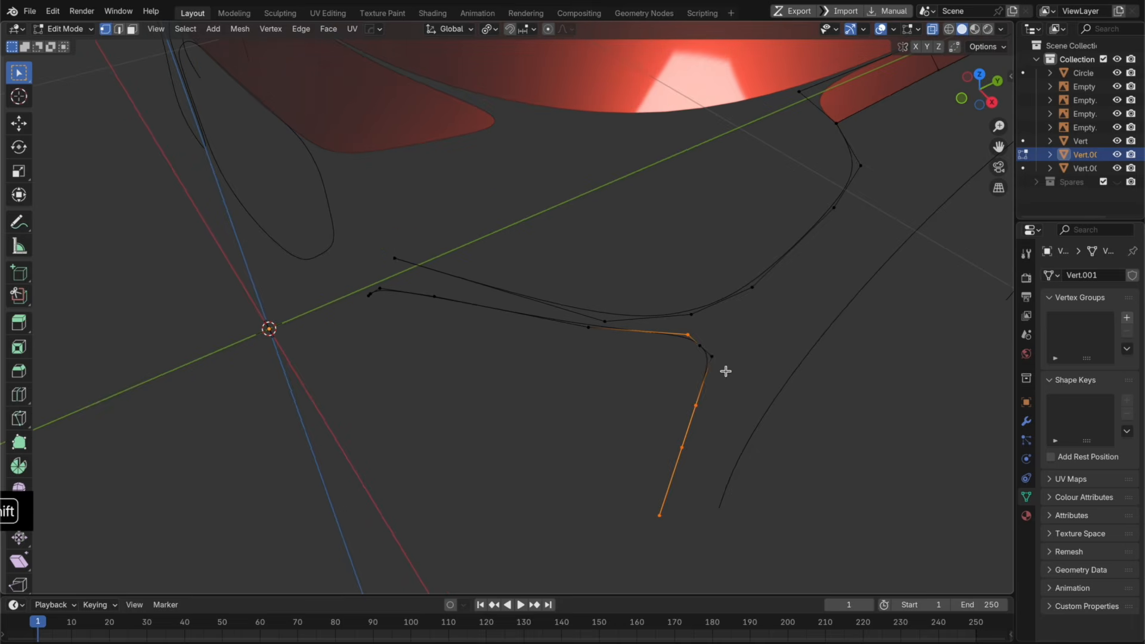
key("KP_7")
key("r")
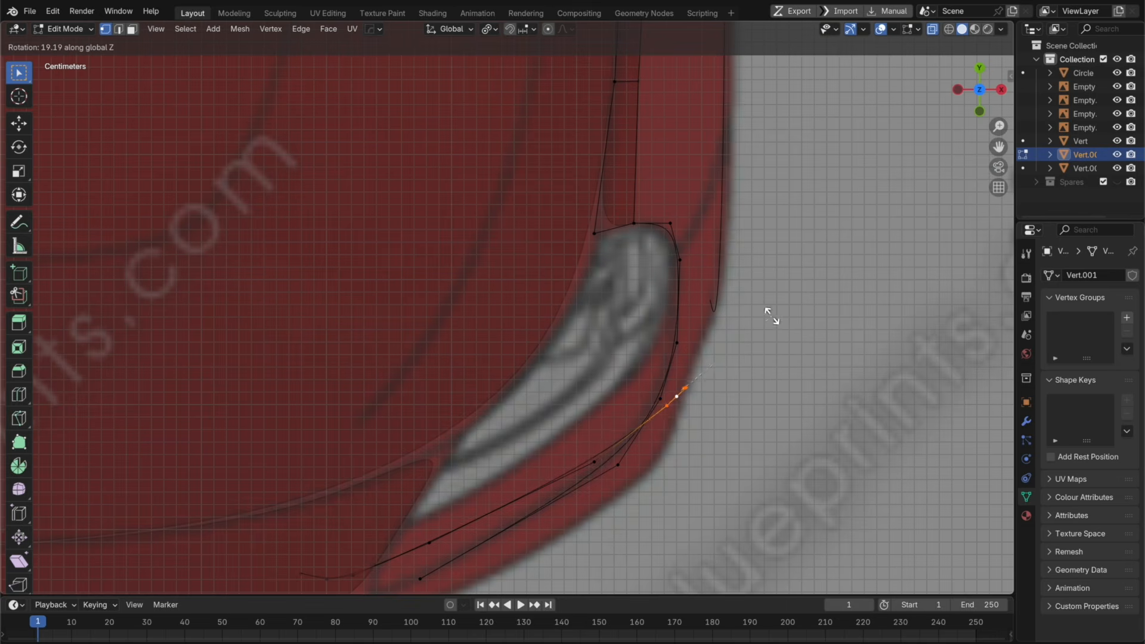
left_click(750, 307)
key("g")
key("x")
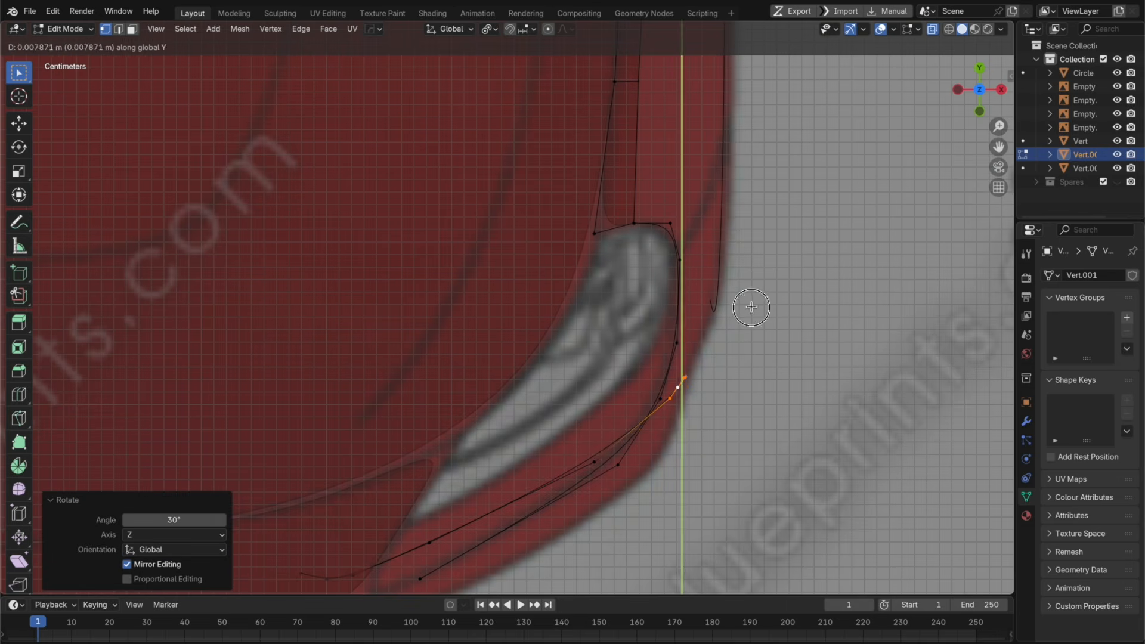
left_click(749, 304)
Step: Dissolve the middle vertex at the crease line's upper outer corner in the front view
key("KP_1")
key("l")
key("x")
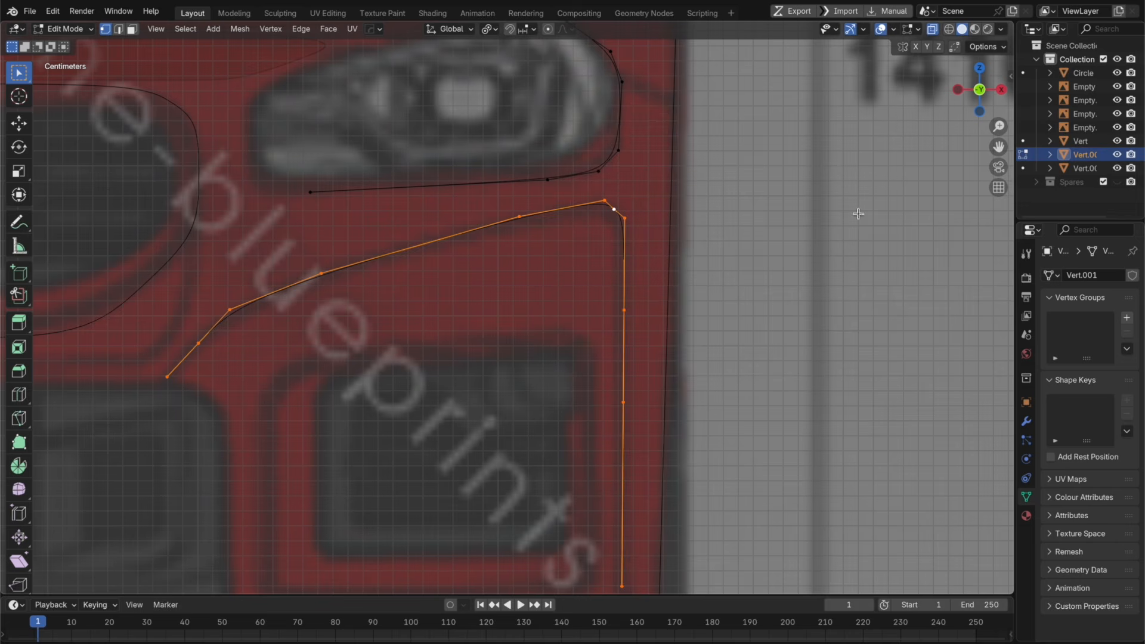
key("x")
left_click(687, 201)
Step: Cut the crease line's outer corner edge to add one new vertex between the two corner vertices
key("Tab")
scroll(734, 259, "down", 3)
key("Tab")
scroll(638, 224, "up", 5)
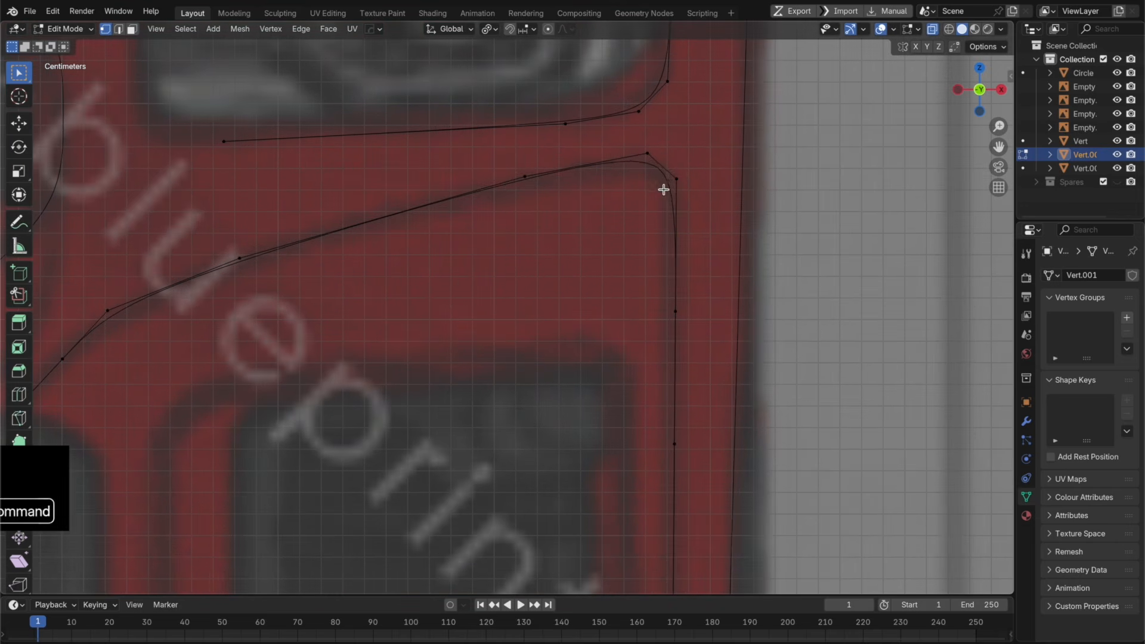
key("super+r")
key("Tab")
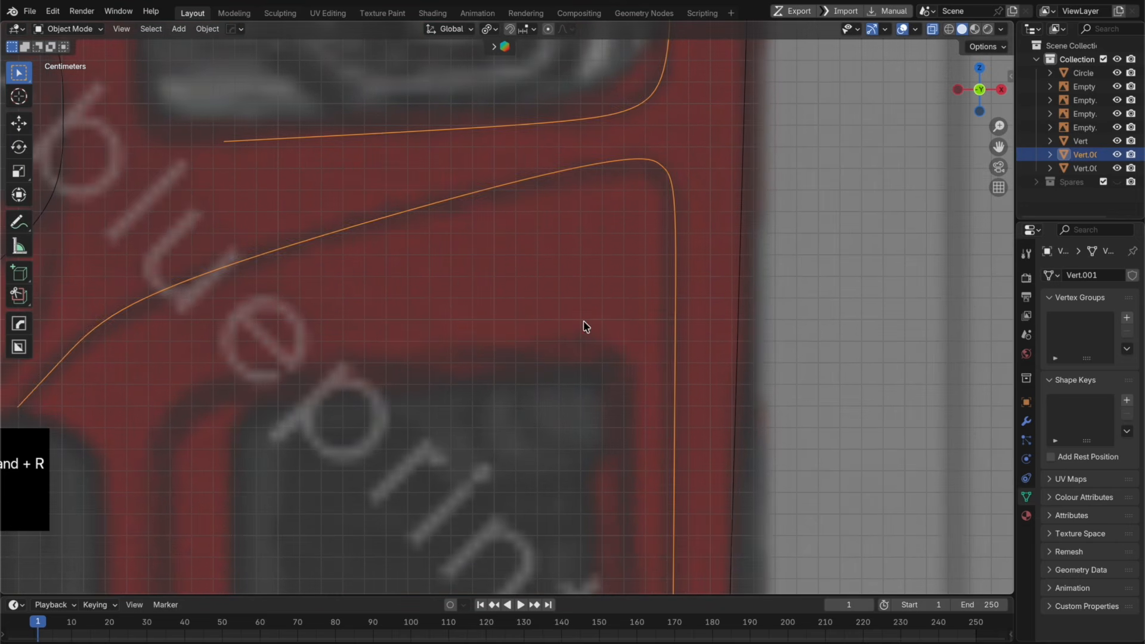
Step: Examine the smoothed crease line in the top and side blueprint views, and turn the car in the browser's BMW configurator for comparison
scroll(617, 310, "down", 3)
middle_click_drag(721, 282, 658, 338)
key("KP_7")
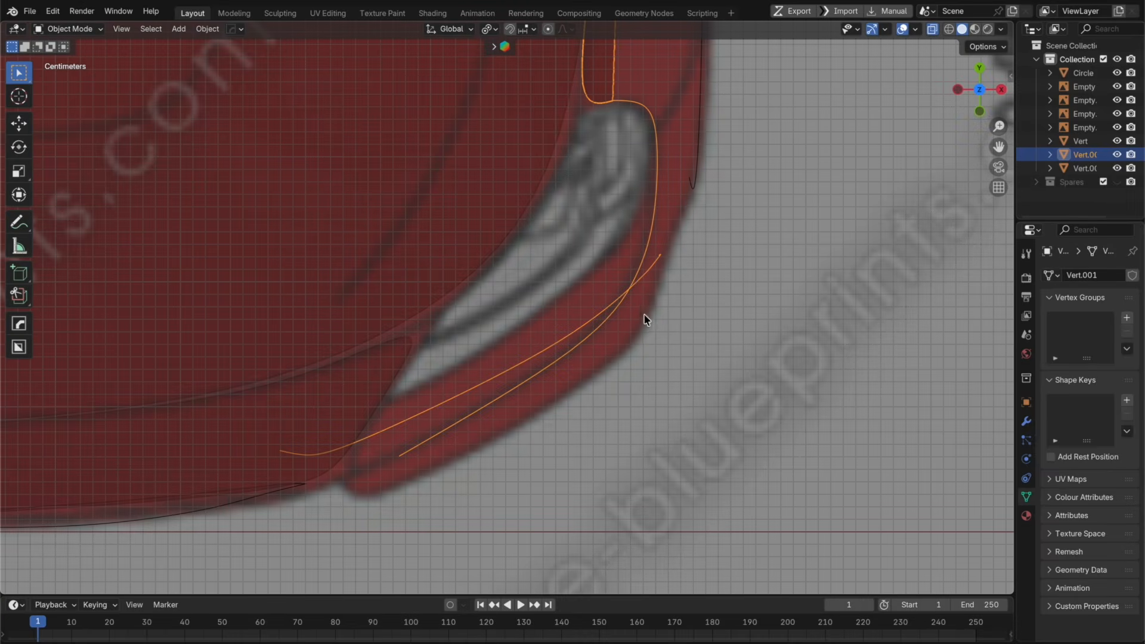
key("KP_3")
scroll(413, 335, "down", 5)
scroll(553, 359, "up", 2)
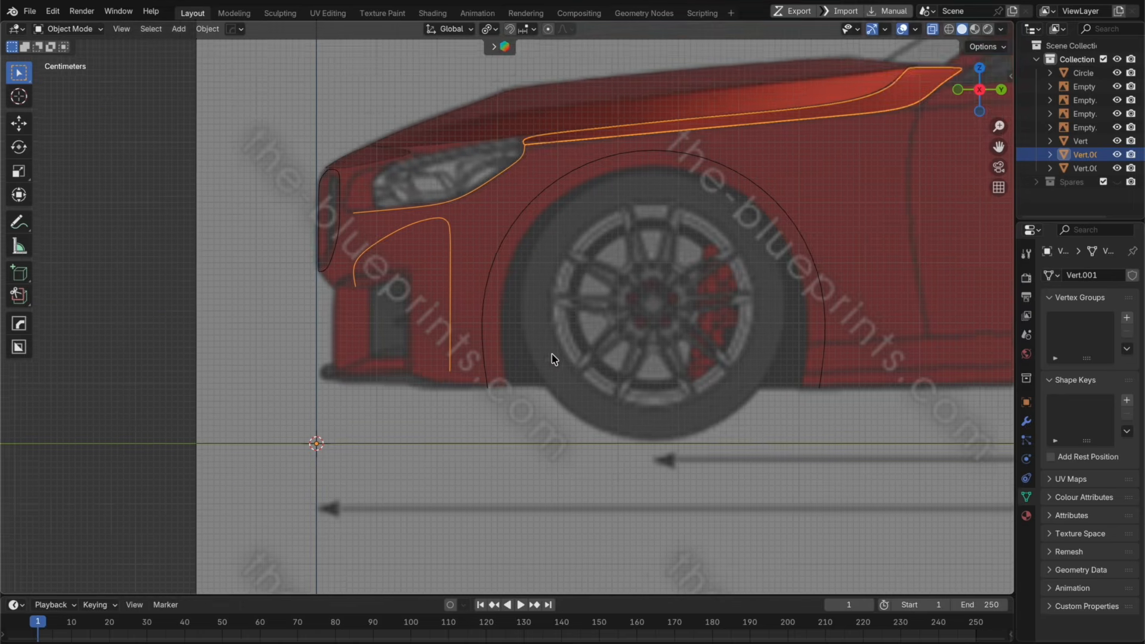
scroll(553, 358, "up", 4)
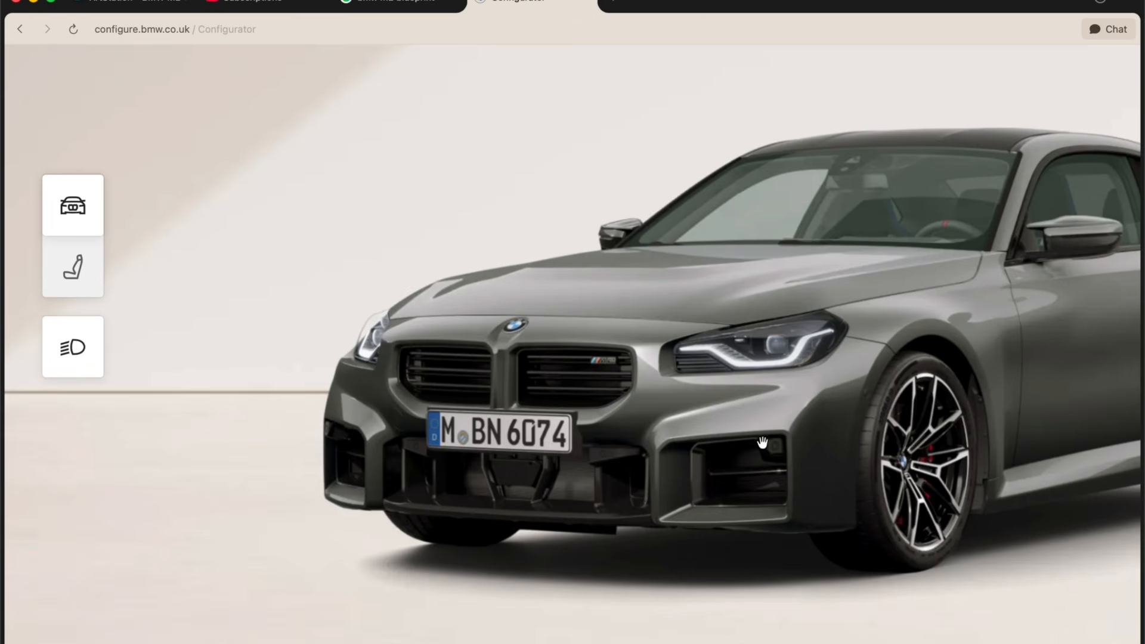
left_click_drag(697, 433, 310, 425)
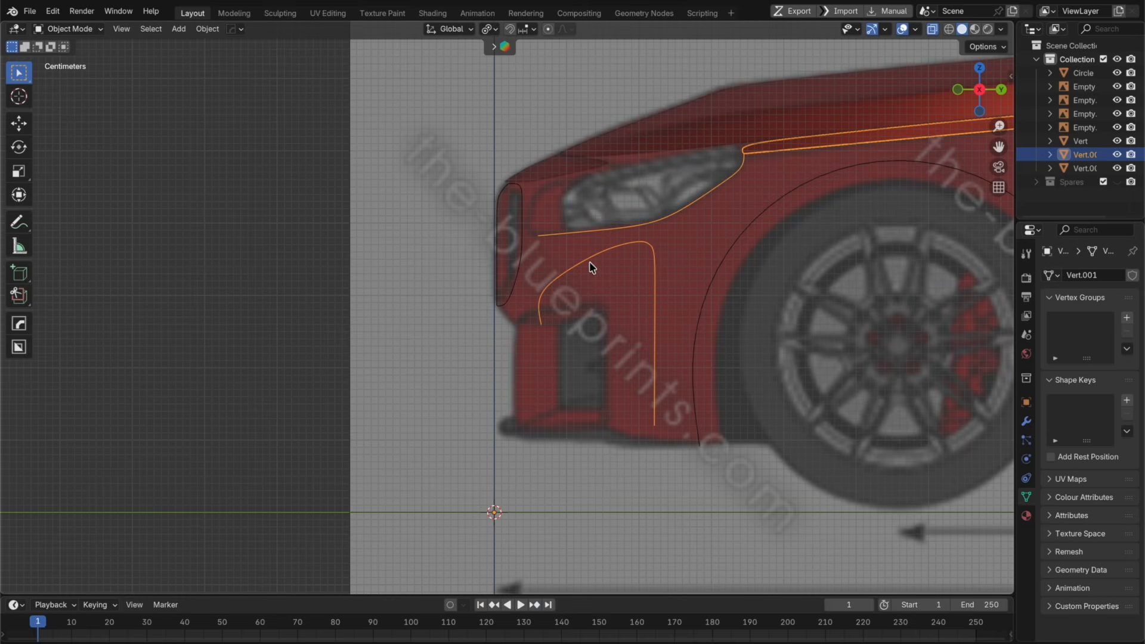
Step: Move the crease line's two inner end vertices about -0.02 m along Y in the side view
scroll(590, 267, "up", 2)
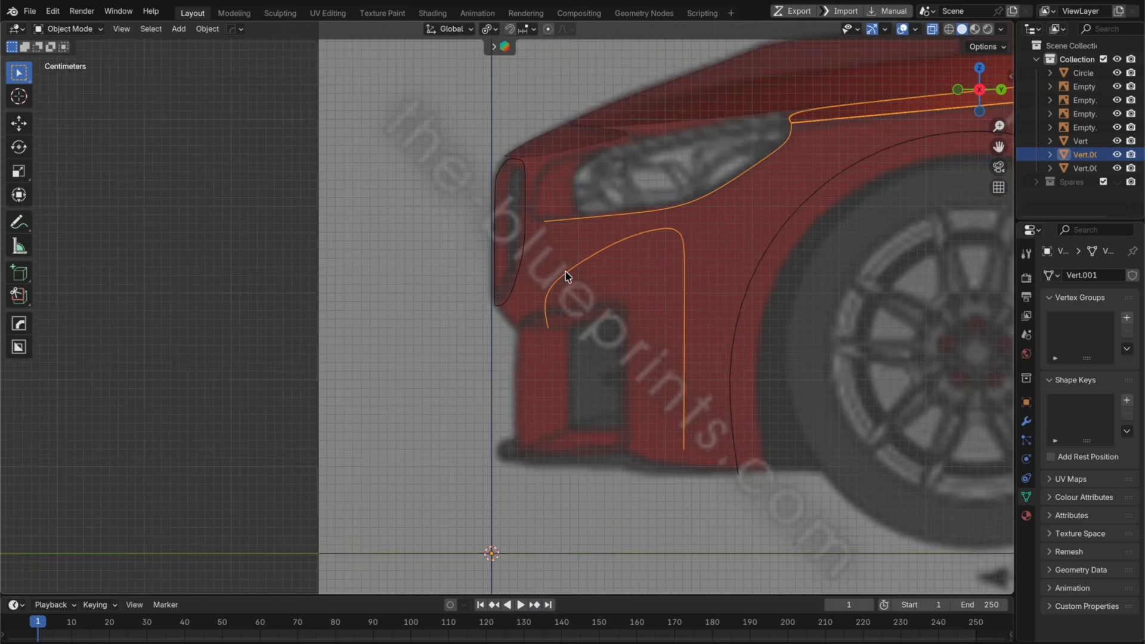
key("Tab")
scroll(557, 299, "up", 3)
key("g")
key("y")
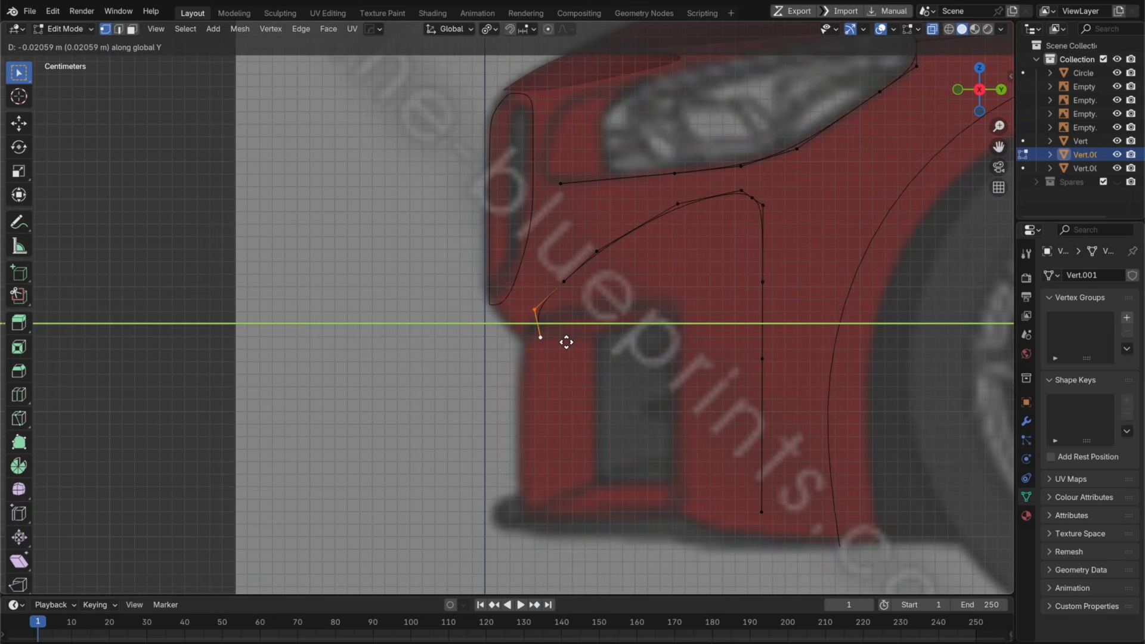
left_click(559, 298)
Step: Dissolve the crease vertex next to the inner end pair and cut the edge to insert a new vertex in its place
left_click(564, 283, "shift")
key("x")
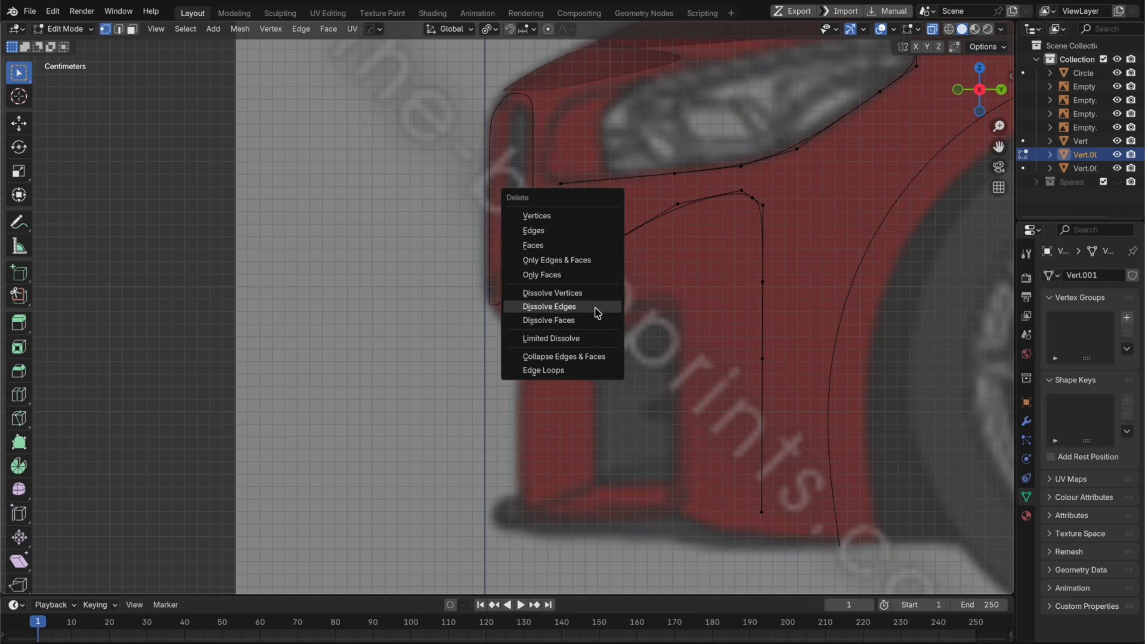
left_click(596, 312)
key("x")
left_click(596, 268)
key("super+r")
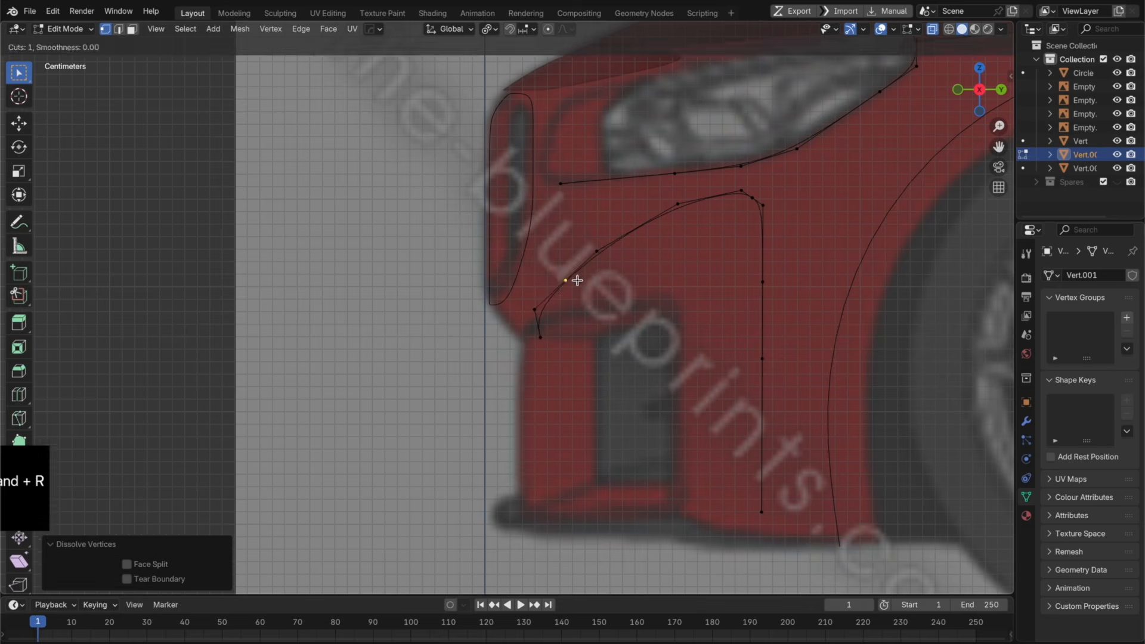
double_click(577, 280)
Step: Nudge the two inner end vertices slightly forward along Y, and adjust the lower sloping-section vertex along Z
left_click_drag(582, 351, 514, 280)
left_click_drag(602, 350, 498, 269)
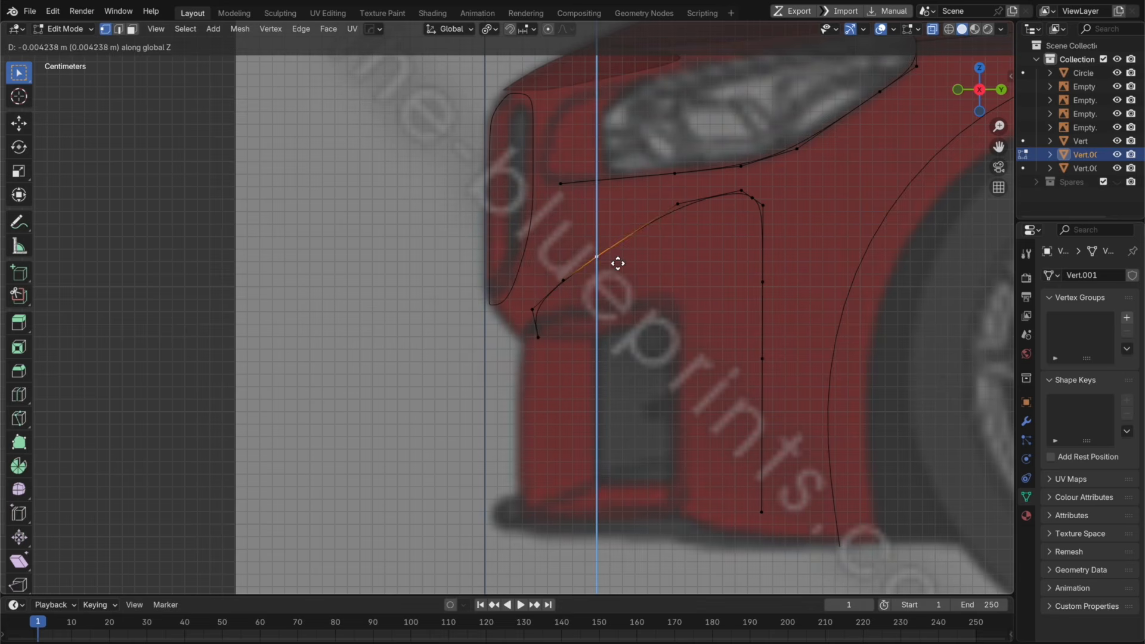
left_click(619, 265)
Step: Lower the two vertices on the crease line's sloping section along Z in the side view
left_click(959, 94)
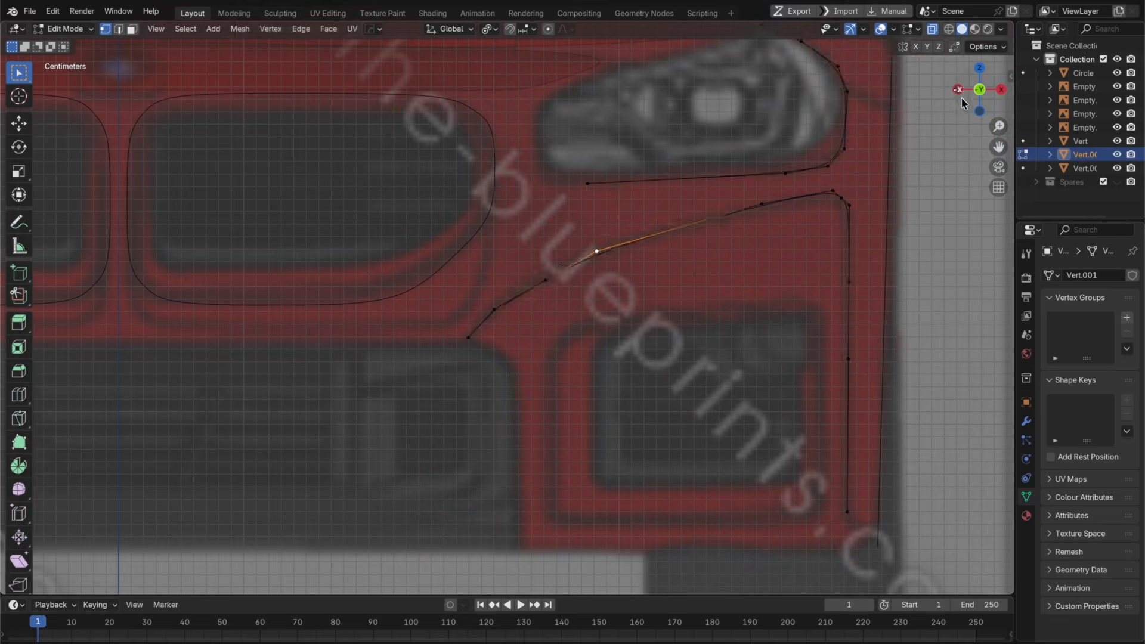
key("Tab")
scroll(654, 288, "down", 5)
middle_click_drag(718, 342, 733, 403)
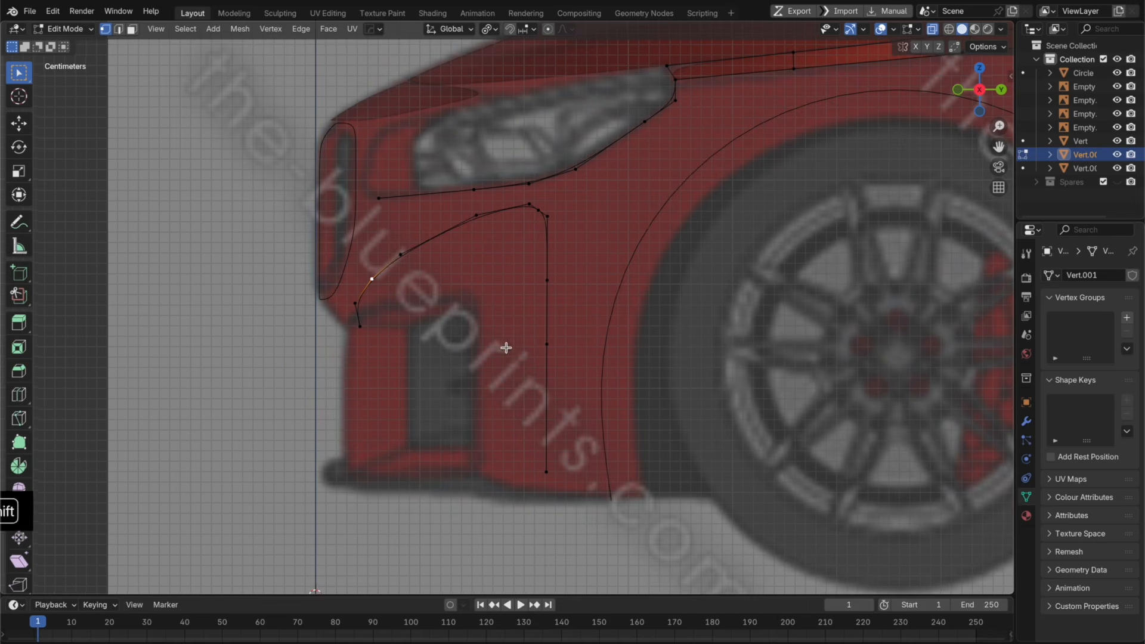
scroll(480, 291, "up", 2)
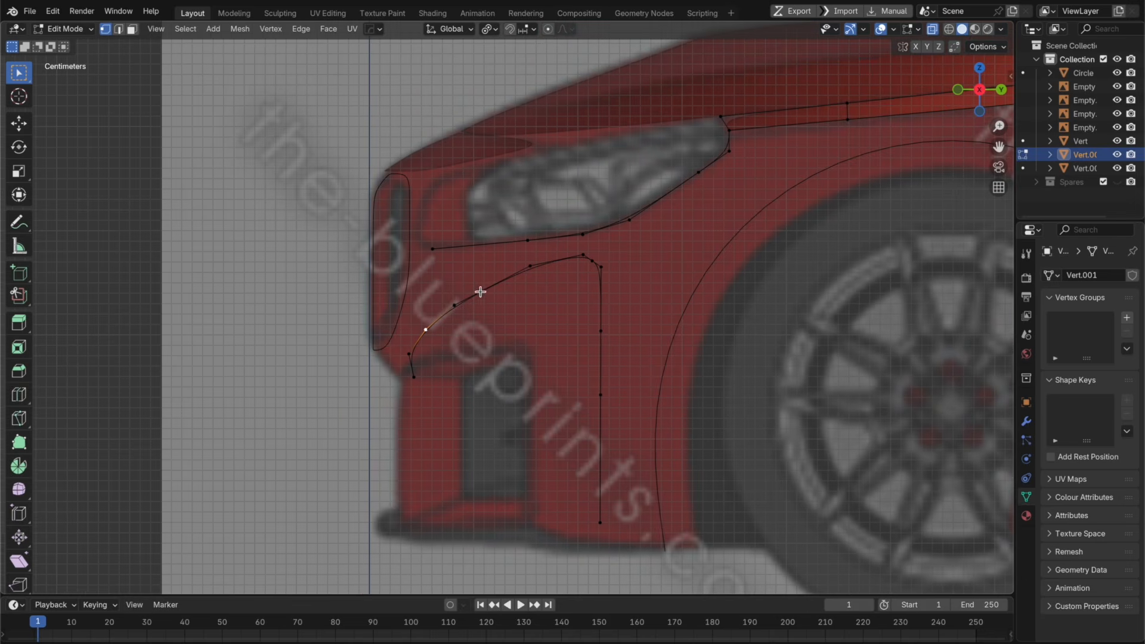
left_click(529, 265, "shift")
key("g")
key("z")
left_click(540, 293)
Step: Dissolve the crease vertex between the sloping section and the two inner end vertices
left_click(431, 330)
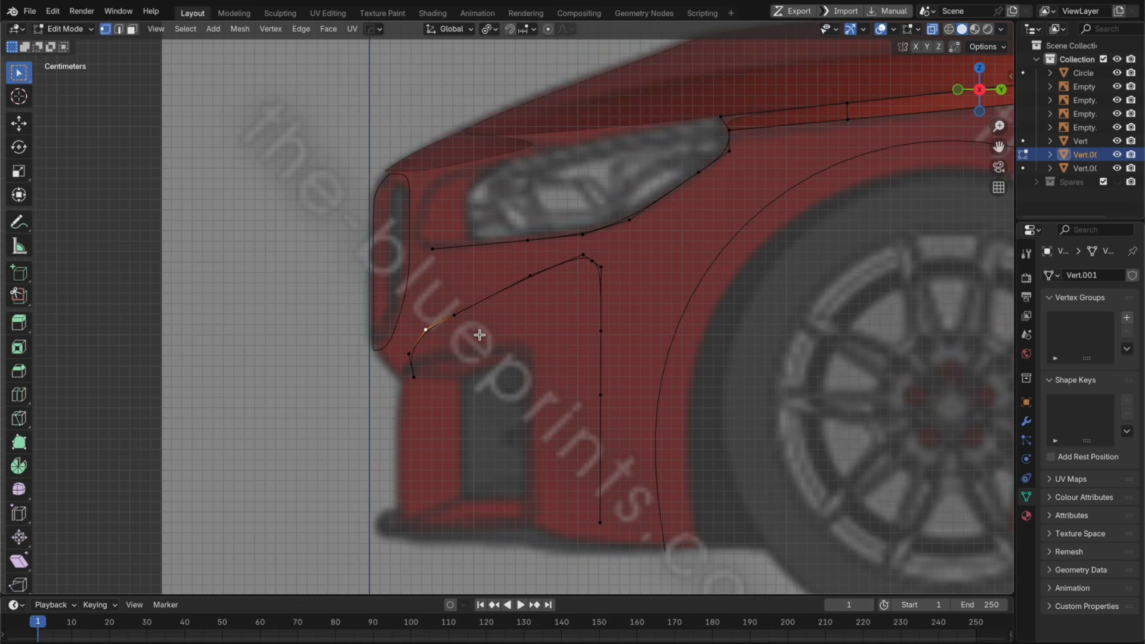
scroll(479, 335, "down", 2)
middle_click_drag(430, 332, 597, 360)
key("x")
left_click(598, 361)
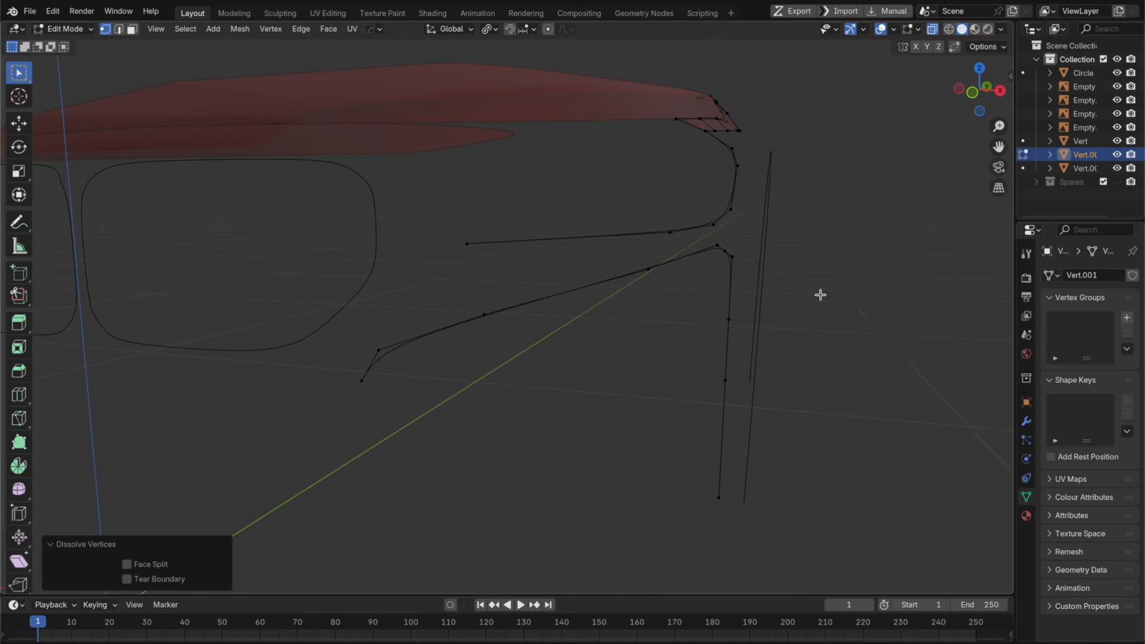
Step: Align the crease line's two inner end vertices by scaling them to 0 along Y in the side view
left_click(972, 93)
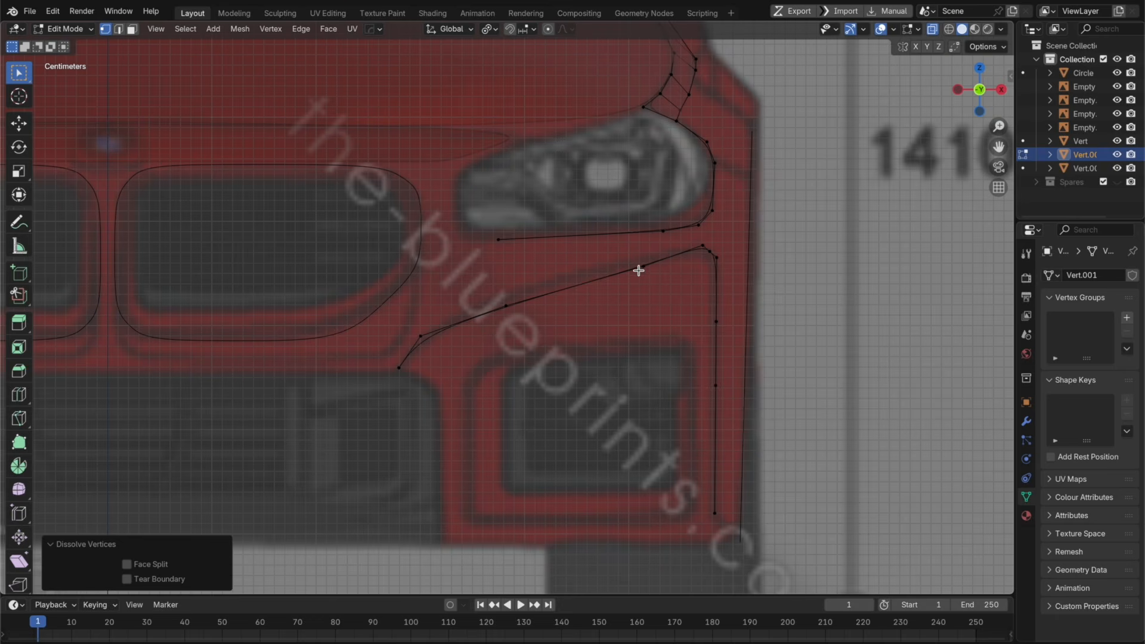
left_click(1000, 91)
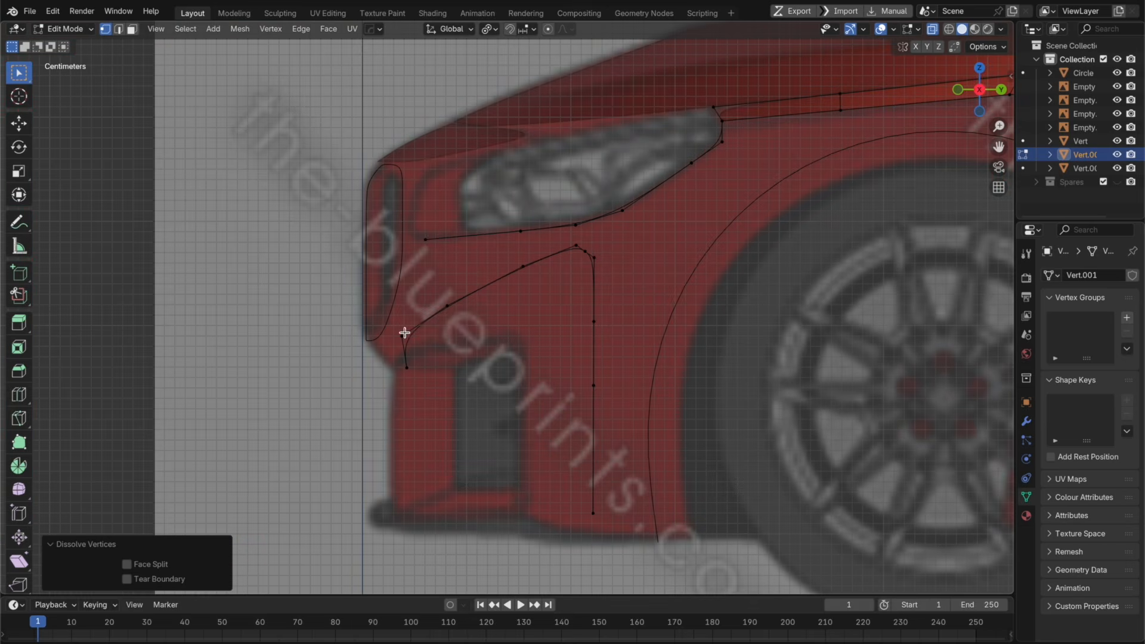
left_click_drag(373, 320, 419, 376)
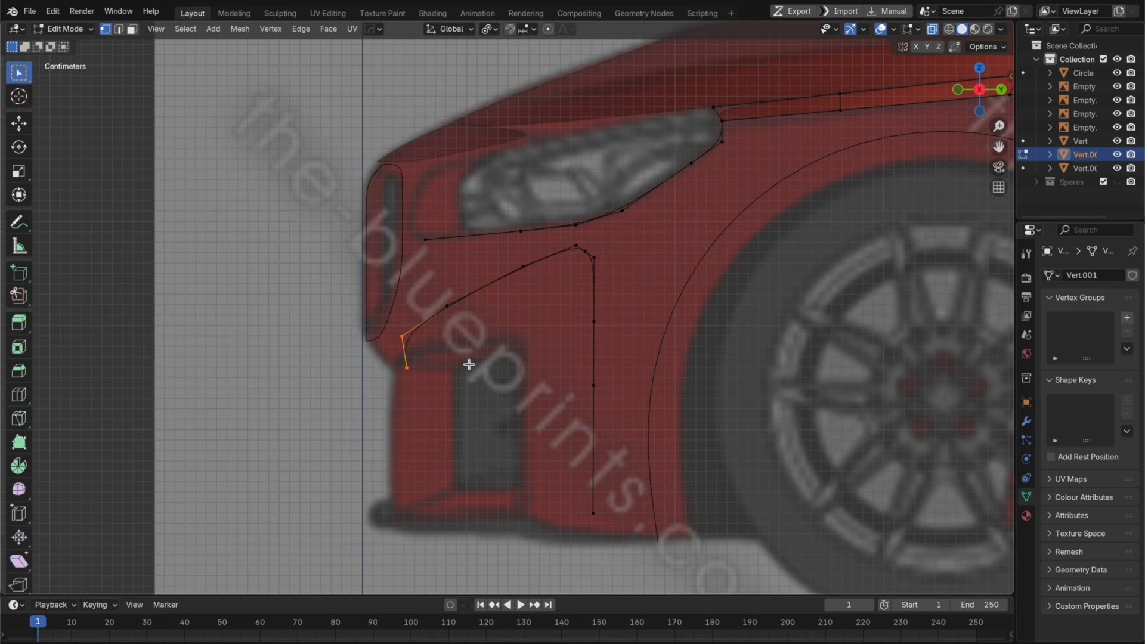
key("s")
key("y")
key("0")
key("Return")
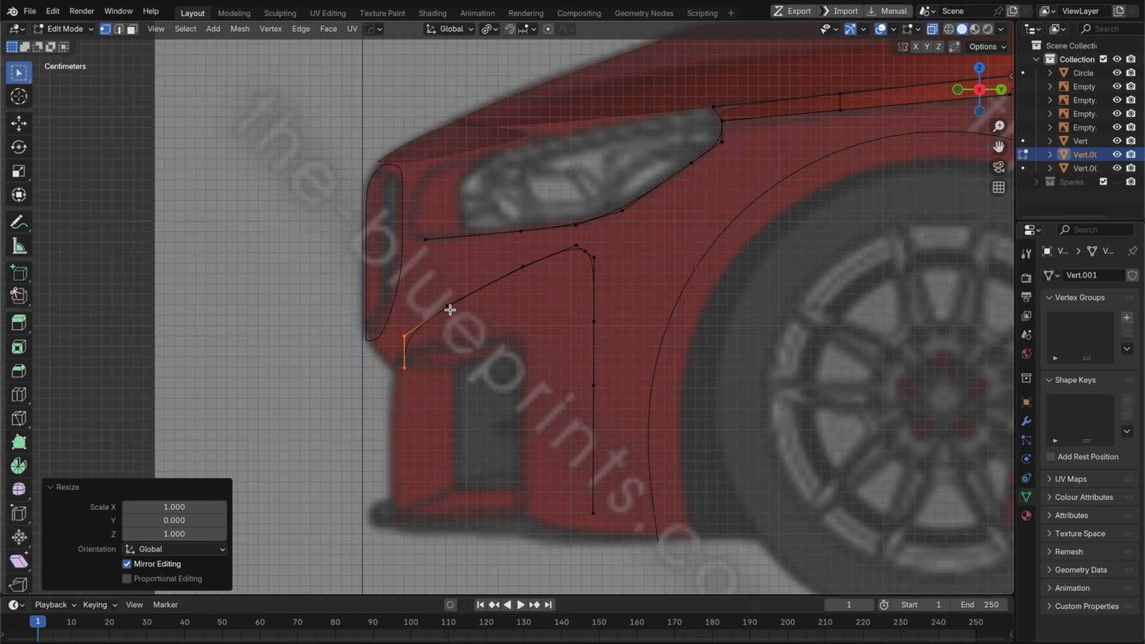
Step: Raise the upper of the two inner end vertices slightly along Z in the side view
left_click(403, 332)
key("g")
key("y")
right_click(536, 290)
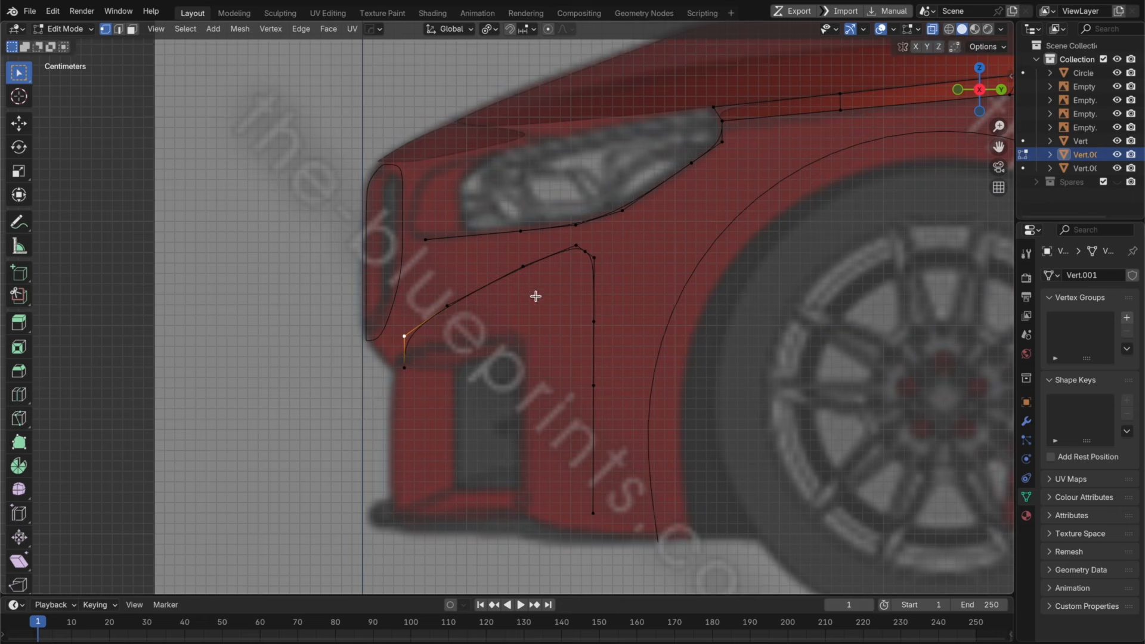
key("g")
key("z")
left_click(535, 289)
Step: Dissolve both intermediate vertices on the crease line's sloping section in the front view
left_click(537, 263)
key("Tab")
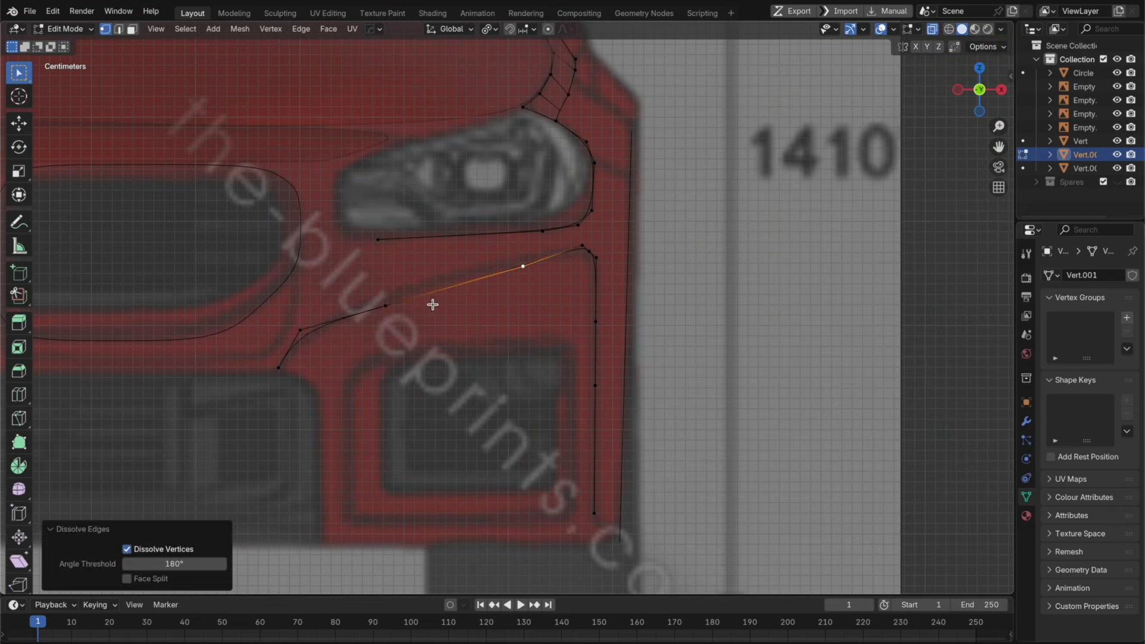
left_click(390, 305)
key("x")
left_click(396, 304)
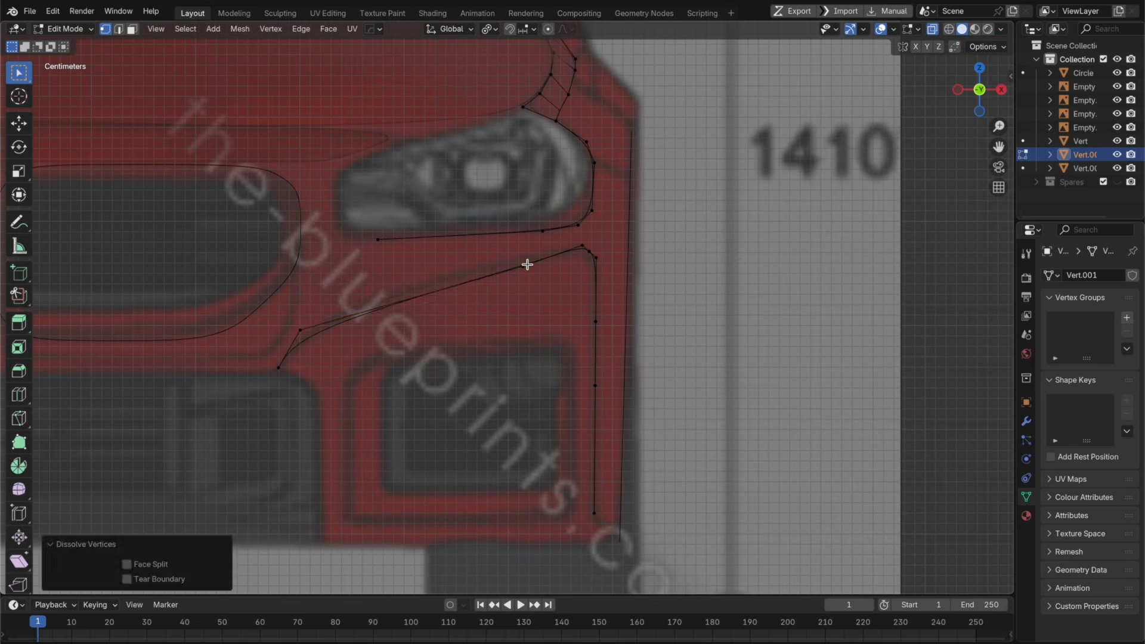
left_click(527, 264)
key("x")
left_click(528, 265)
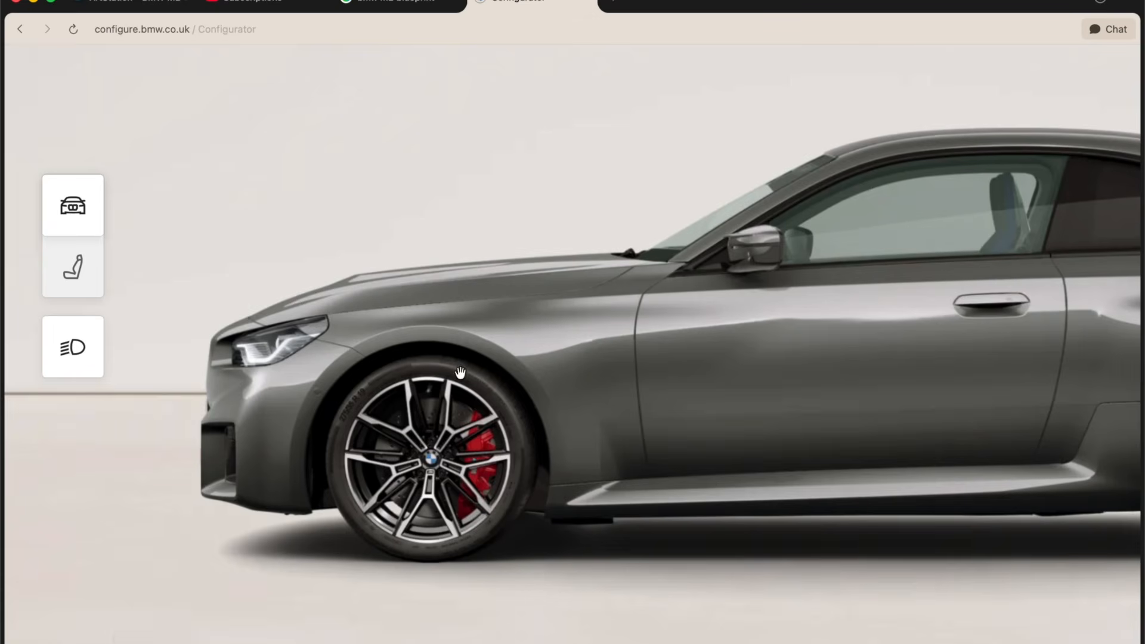
Step: Turn the browser configurator's car to its front for reference, and back in Blender cut two new vertices into the crease line's sloping section
left_click_drag(236, 406, 622, 381)
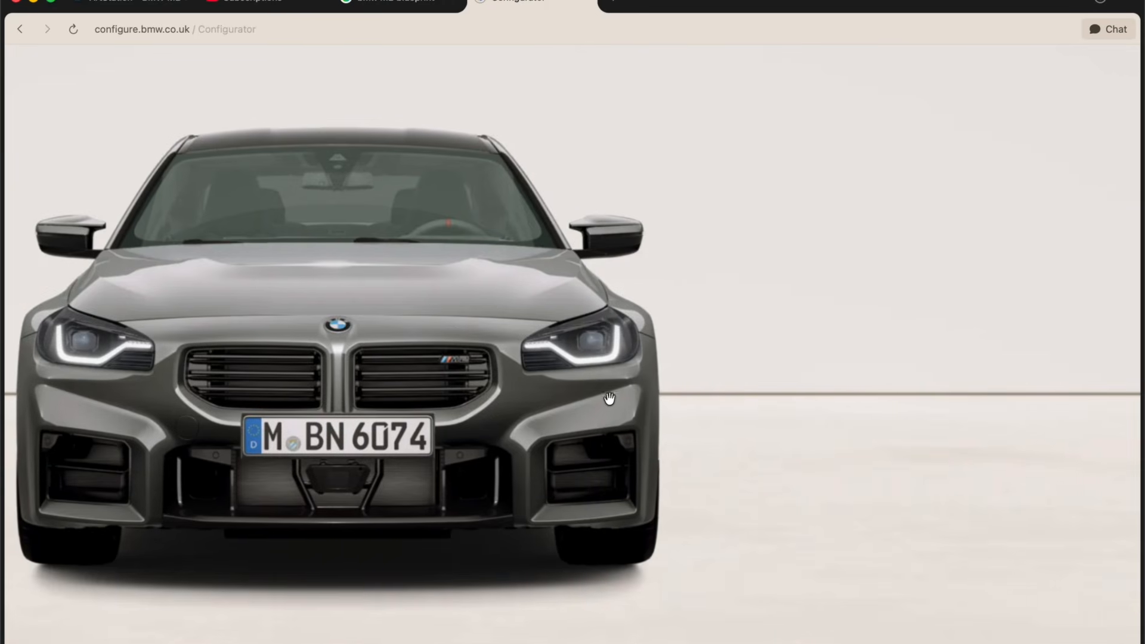
left_click(559, 641)
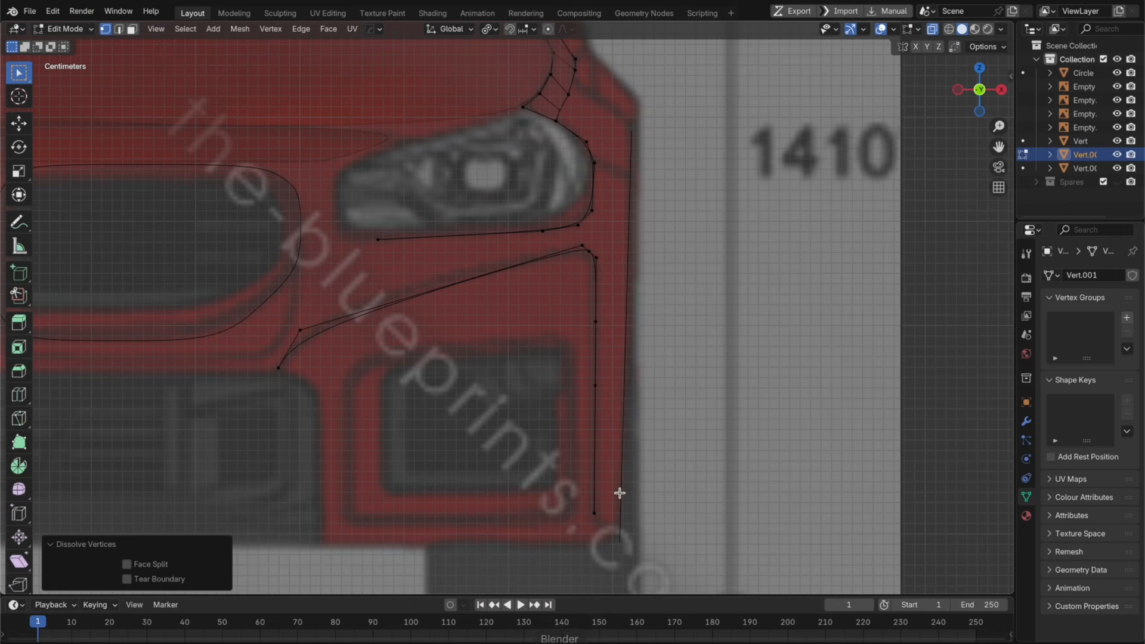
key("super+r")
left_click(432, 299)
left_click(420, 305)
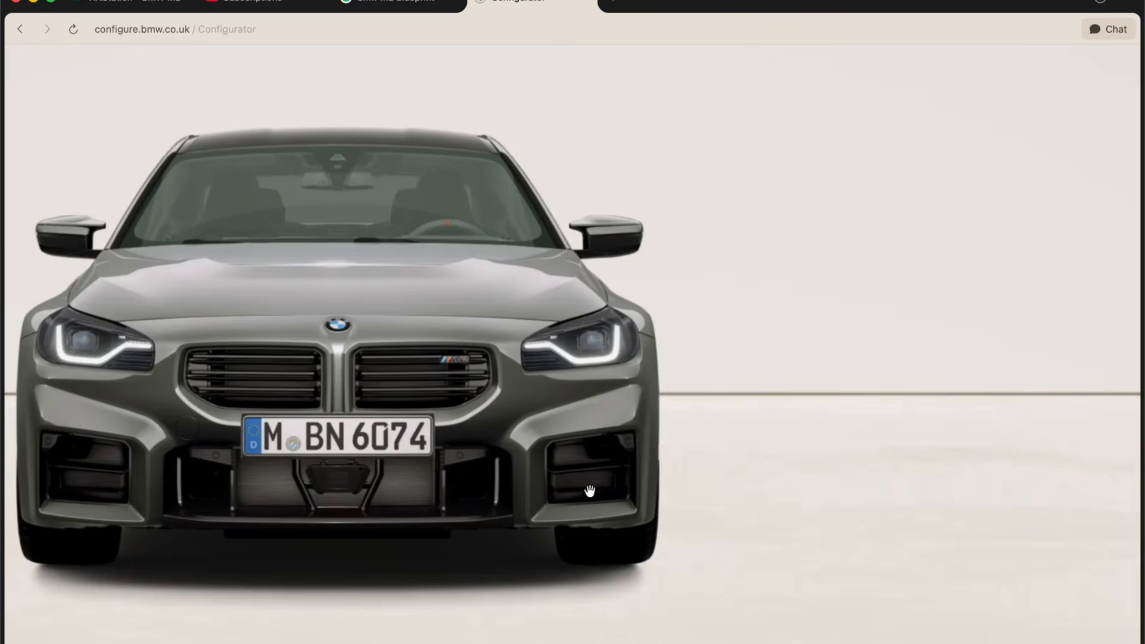
Step: Return to Blender and slide the upper inner end vertex outward along the sloping crease edge by a factor of about 0.25
left_click(560, 640)
key("Tab")
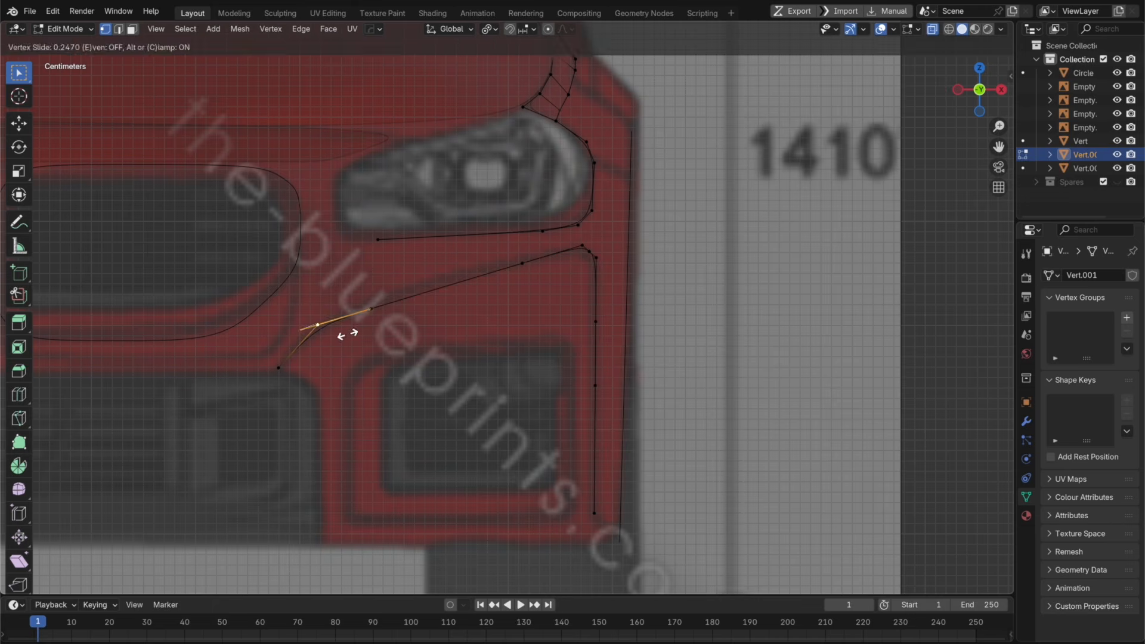
key("Tab")
left_click(397, 309)
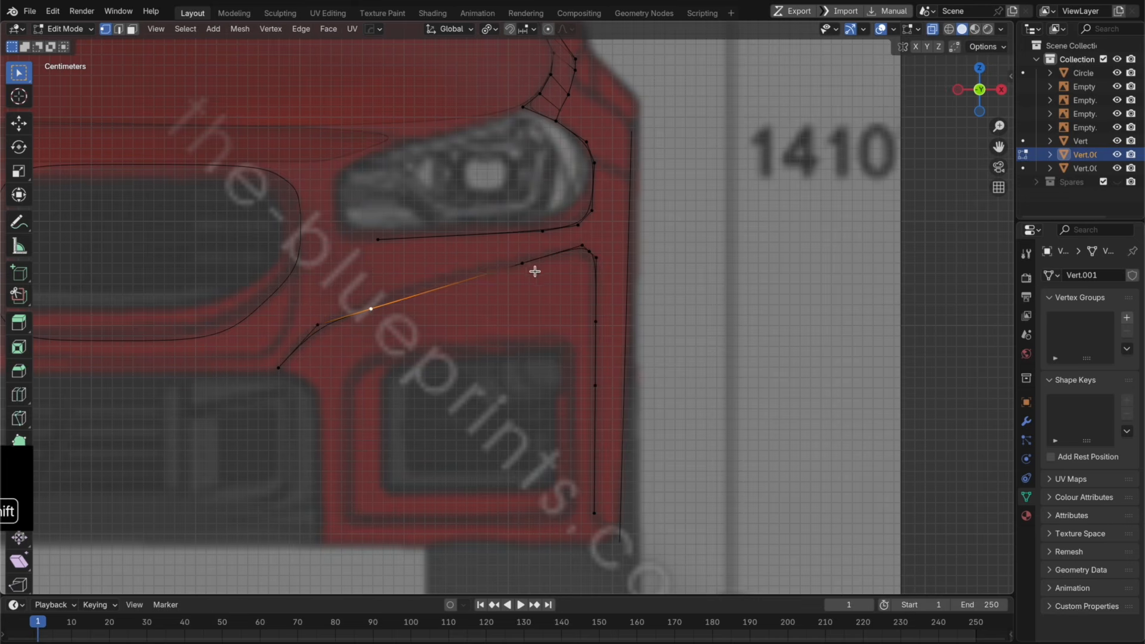
Step: Raise the two vertices of the sloping crease edge about 0.002 m along Z in the front view and preview the smoothed line in Object Mode
left_click(537, 269, "shift")
key("g")
key("z")
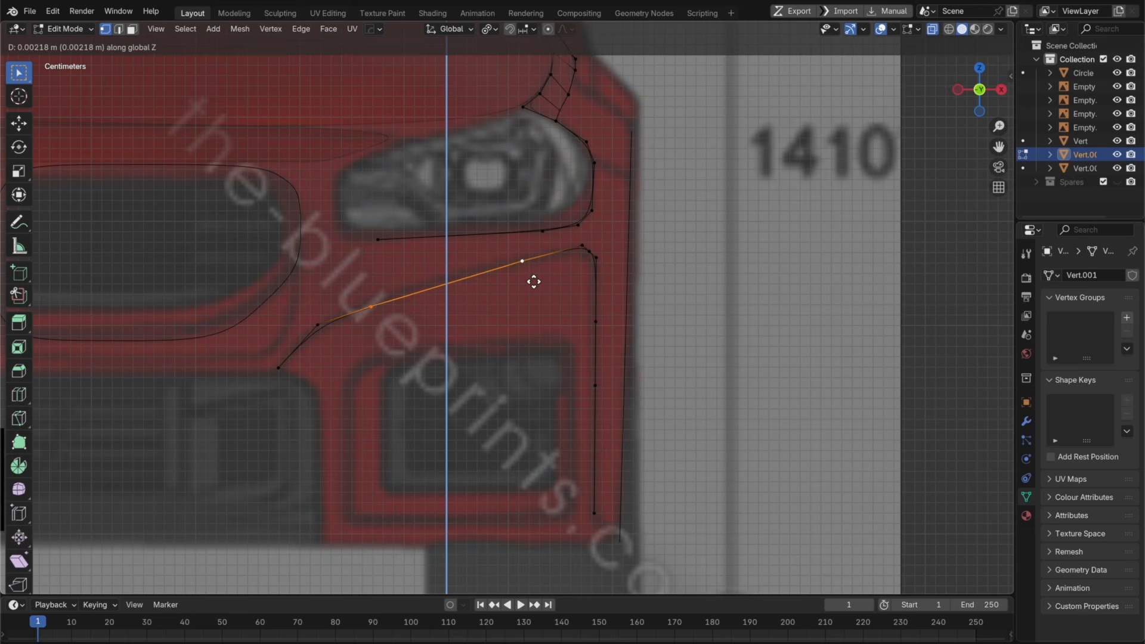
left_click(534, 281)
key("Tab")
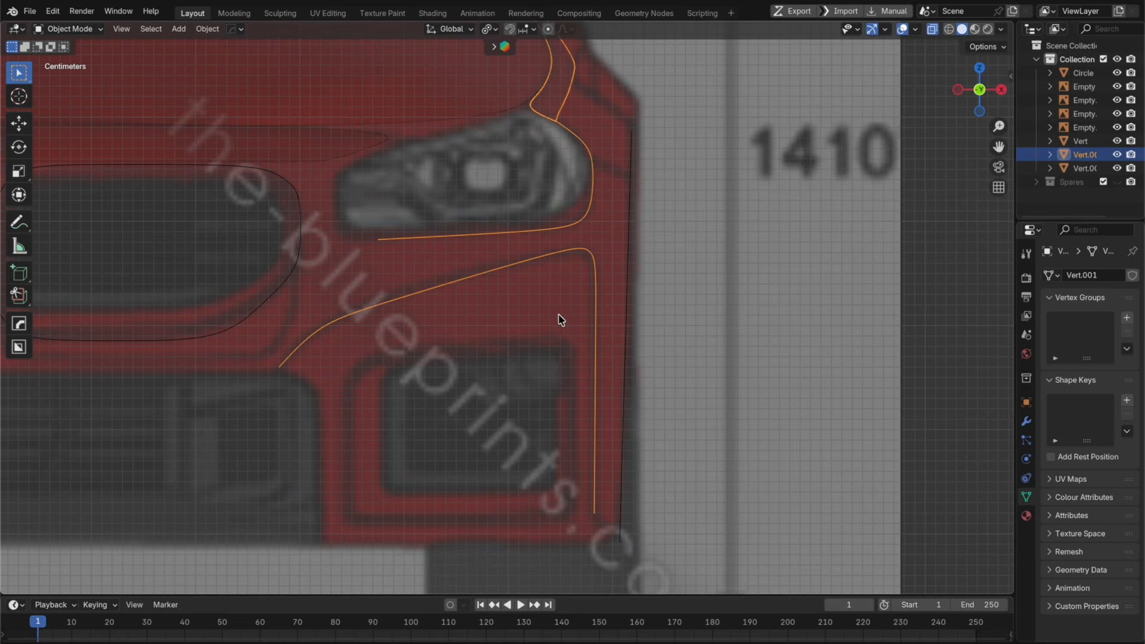
key("Tab")
left_click(403, 313)
key("Tab")
scroll(596, 298, "down", 3)
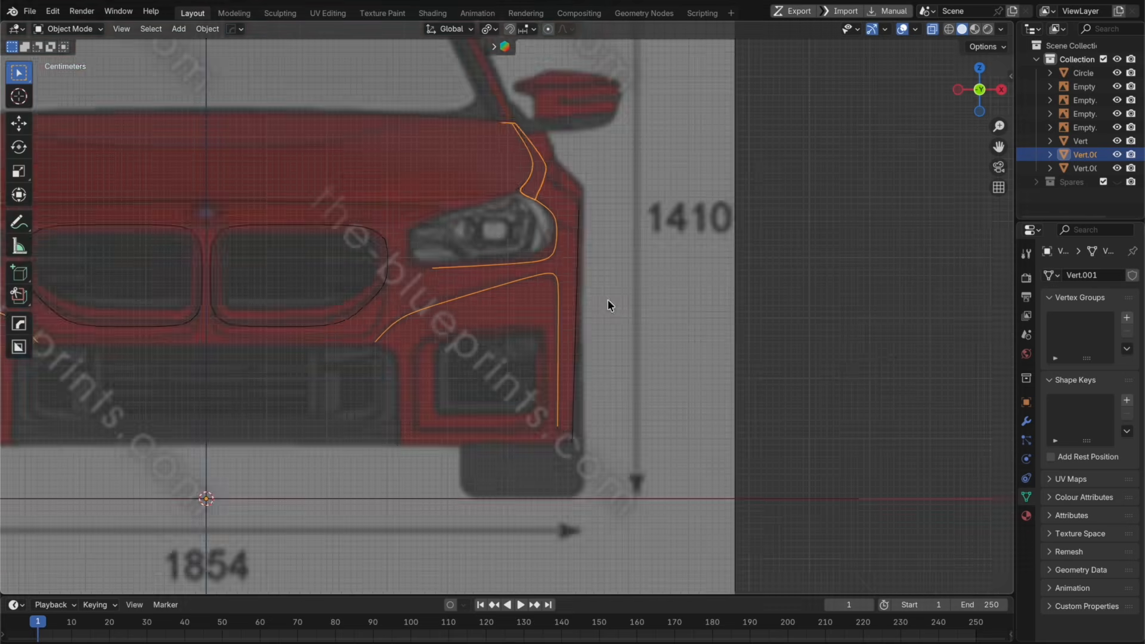
Step: Select the lowest inner end vertex of the bumper crease line for editing in the side view
middle_click_drag(638, 304, 608, 313)
key("KP_3")
scroll(453, 310, "up", 8)
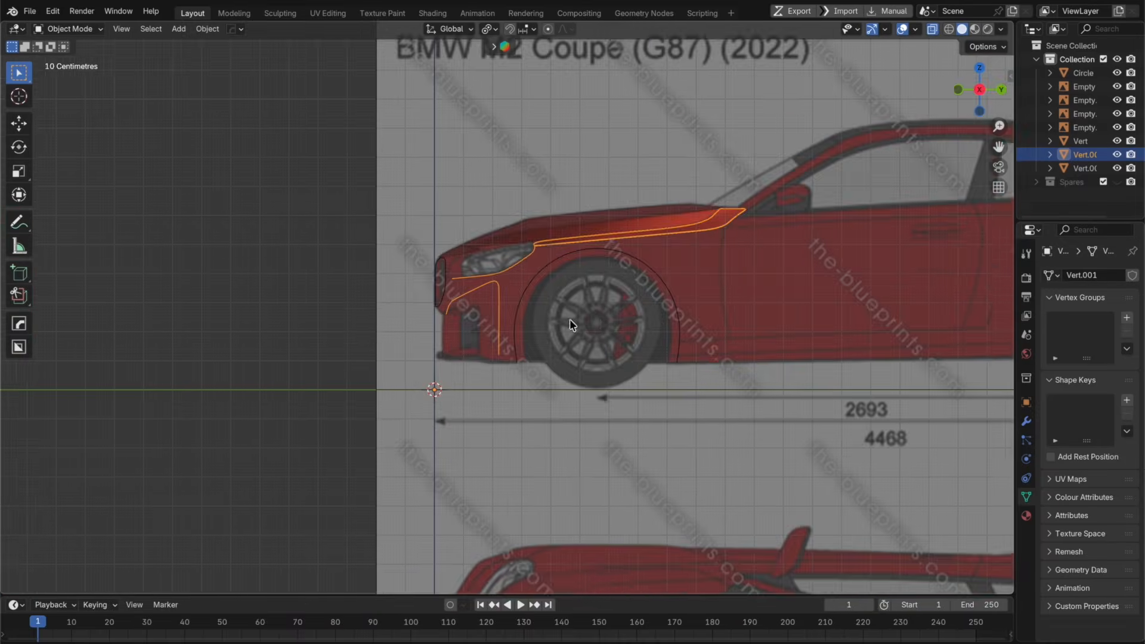
middle_click_drag(418, 321, 448, 315, "shift")
key("Tab")
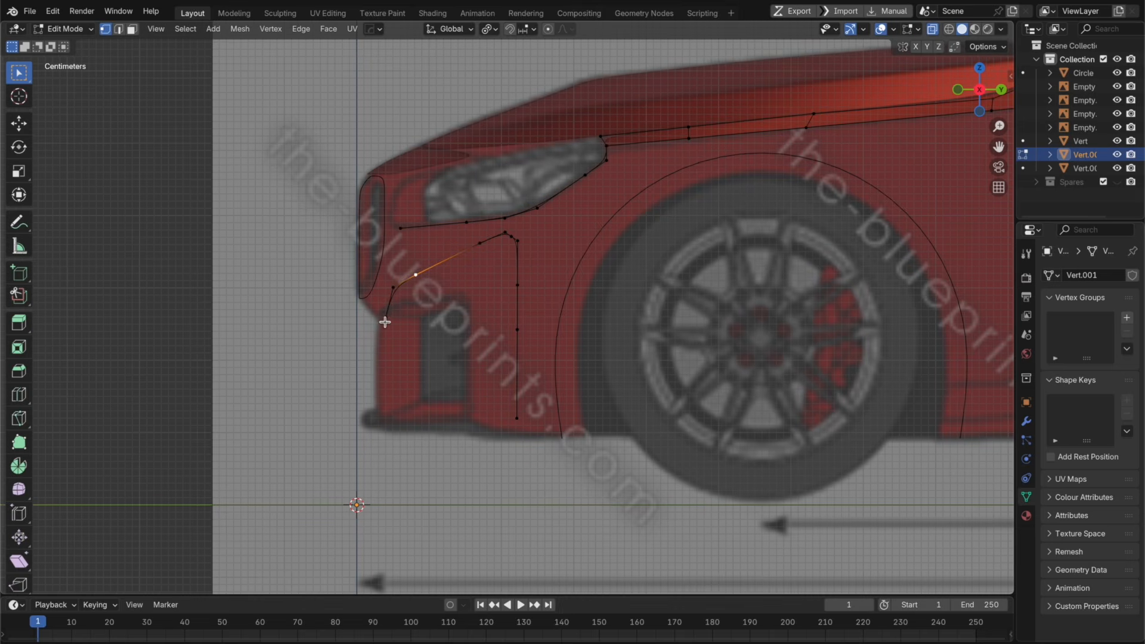
left_click(386, 317)
key("g")
key("y")
key("Escape")
key("c")
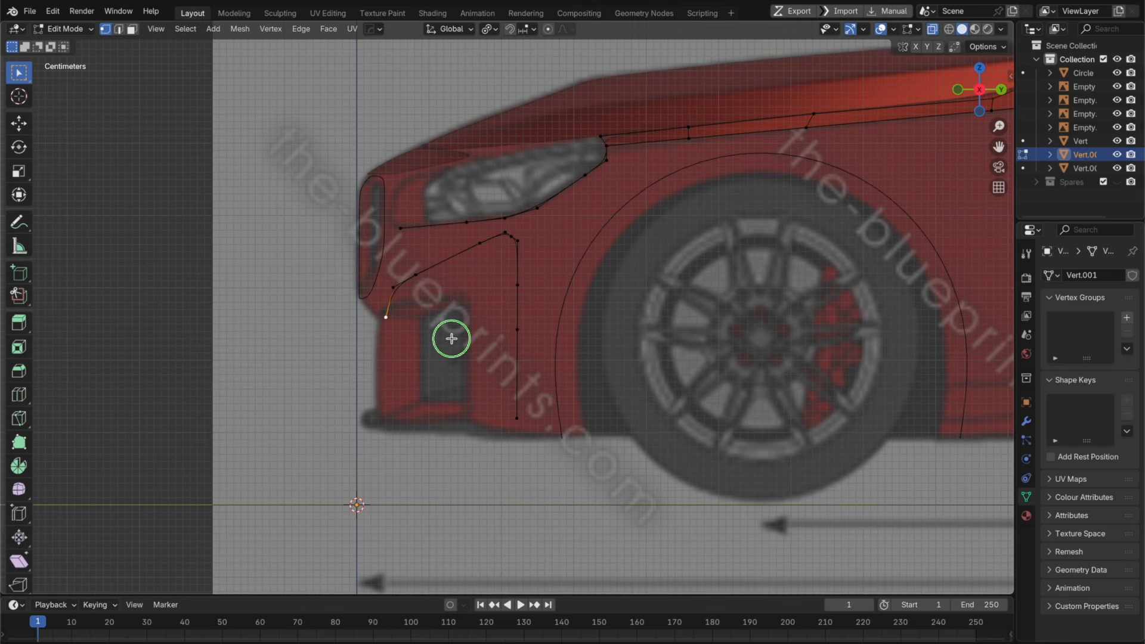
key("Escape")
Step: Extrude the crease line's inner end vertex about 0.022 m along Y, and lower the new vertex about 0.012 m along Z
key("e")
key("y")
left_click(467, 340)
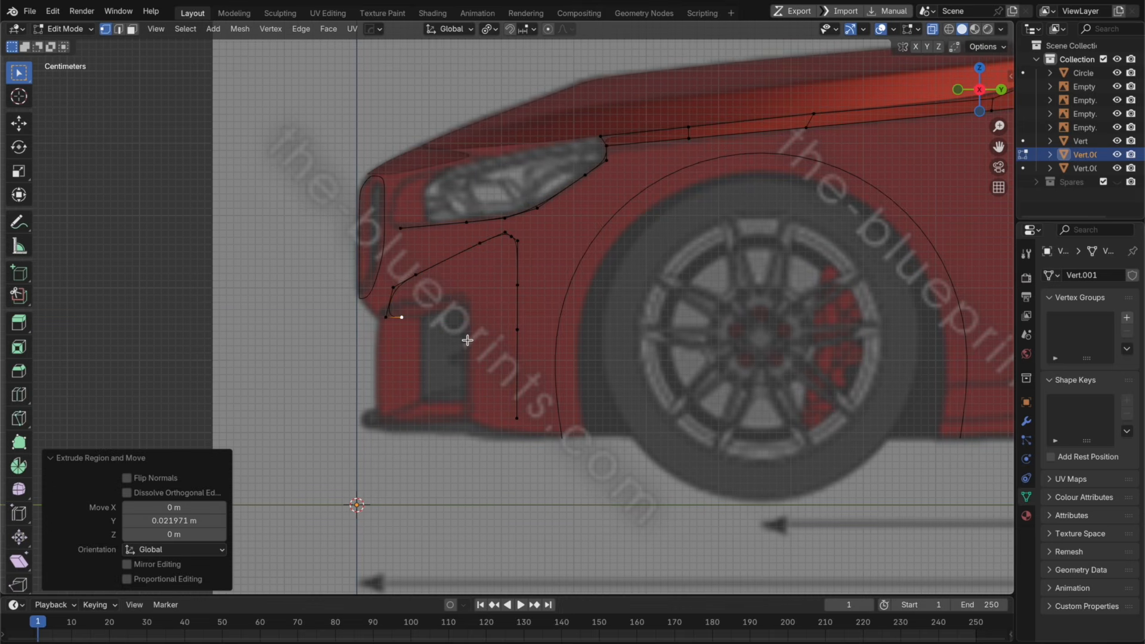
key("g")
key("z")
left_click(465, 346)
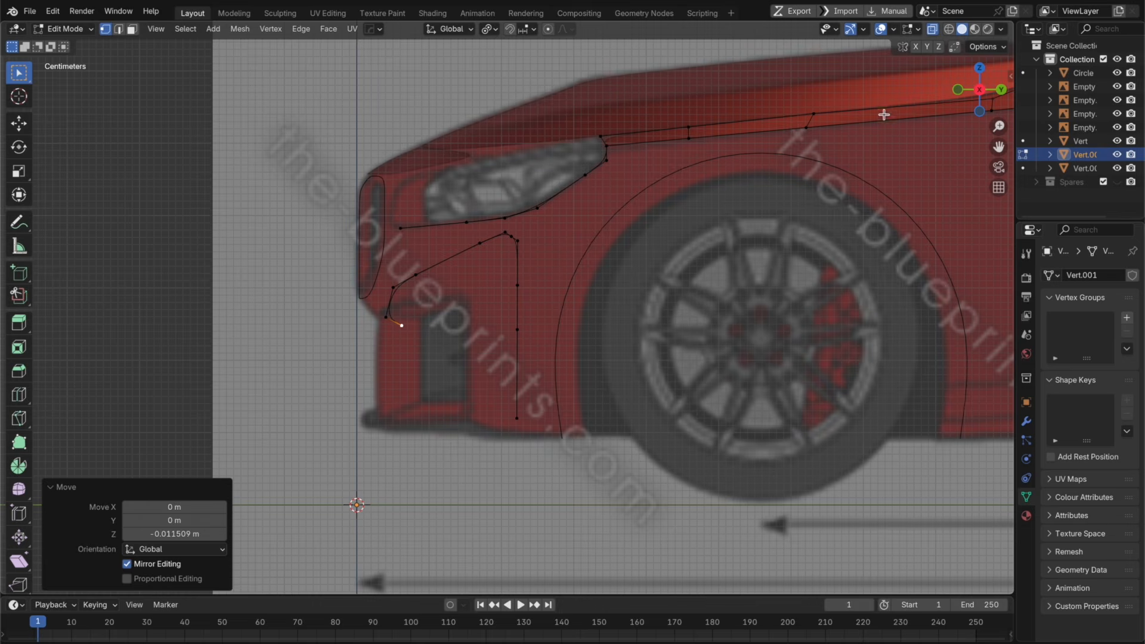
Step: Inspect the extended crease line from the front in Object Mode and compare it with the configurator's front view
left_click(959, 96)
key("super+z")
key("shift+super+z")
key("Tab")
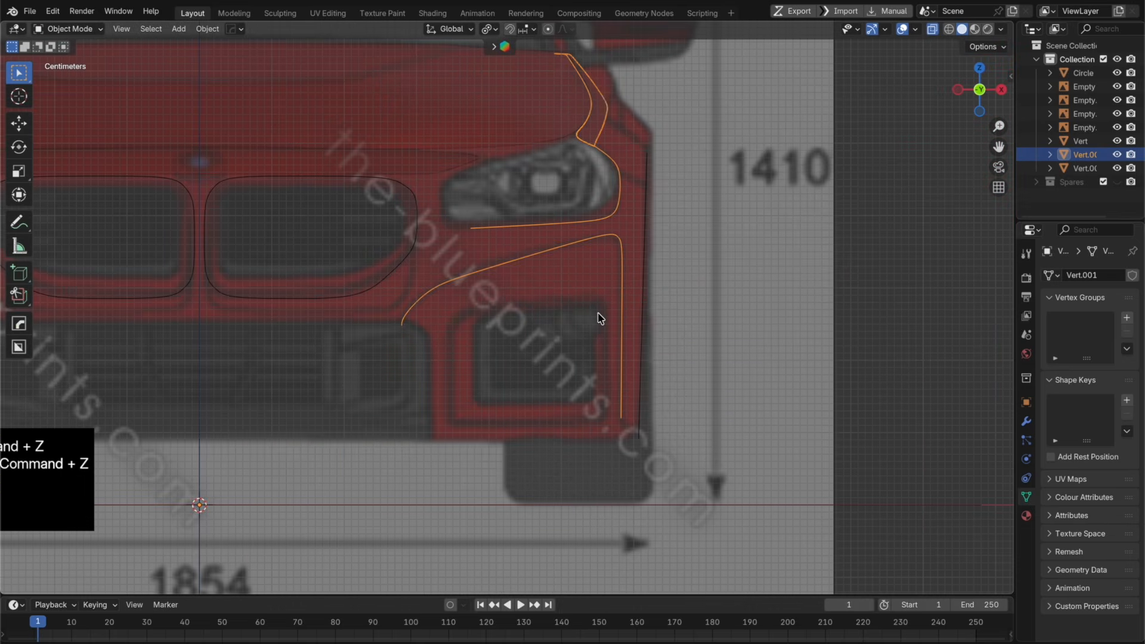
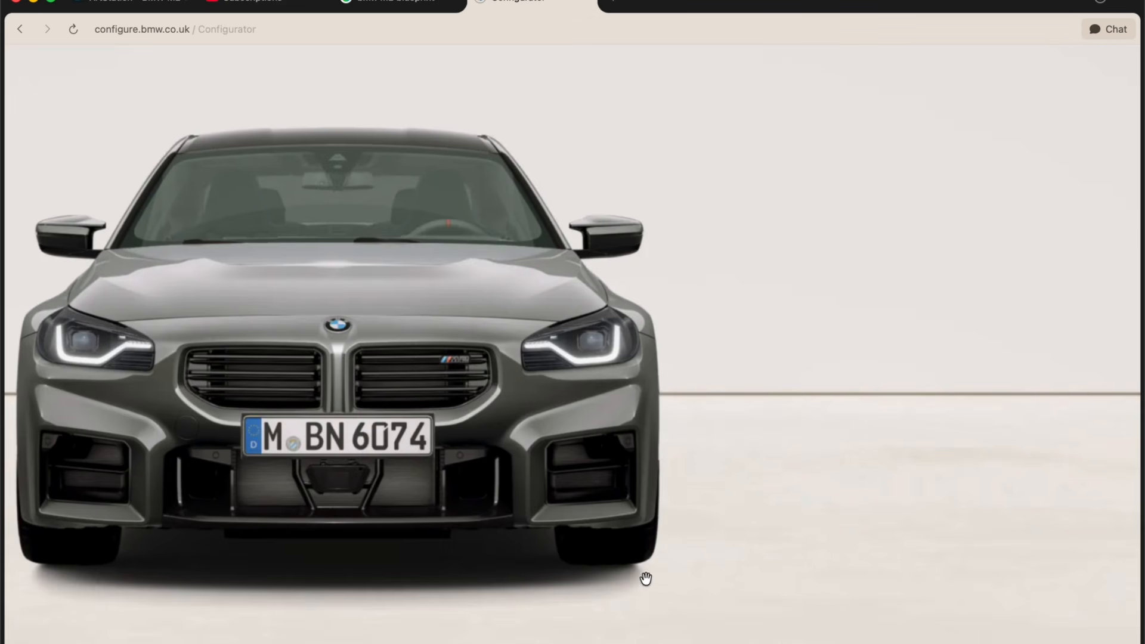
Step: Duplicate the sloping crease edge about 0.06 m down along Z to the air intake's upper rim and flatten the copy with a Z scale of 0
key("shift+d")
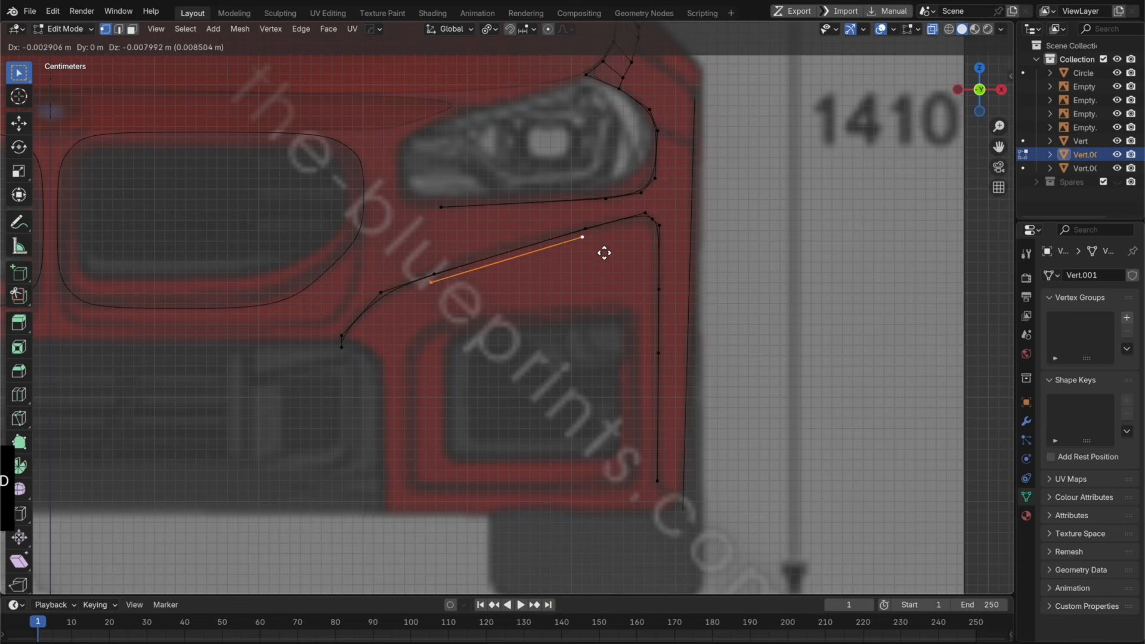
key("z")
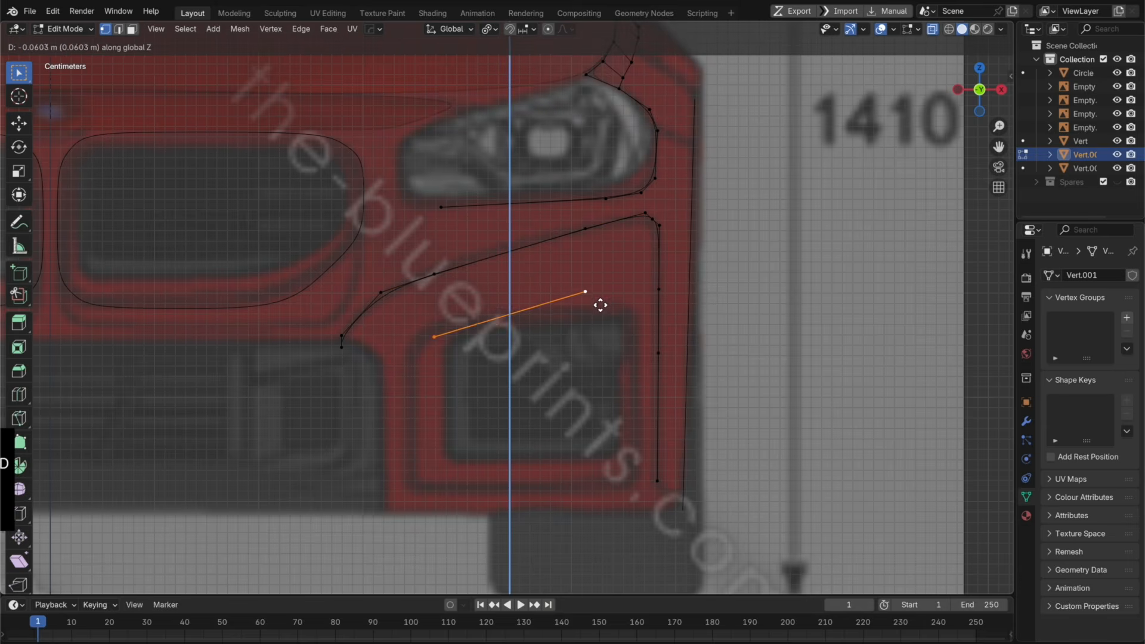
left_click(601, 306)
key("s")
key("z")
key("0")
key("Return")
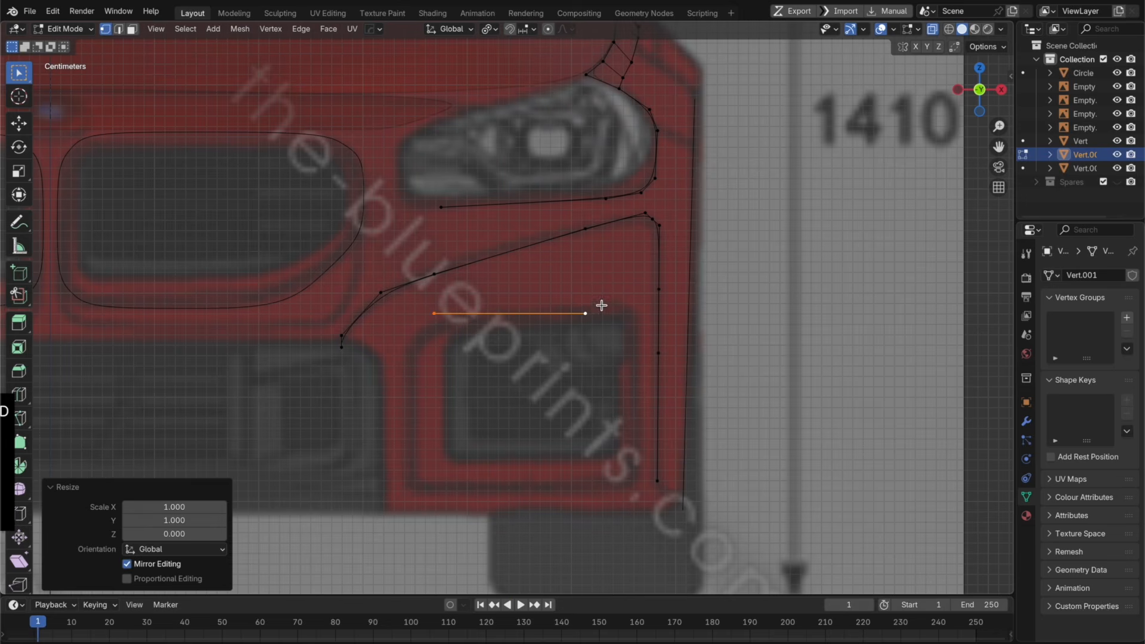
Step: Shift the duplicated edge about 0.033 m forward along Y in the side view, onto the air intake's upper rim
left_click(1001, 89)
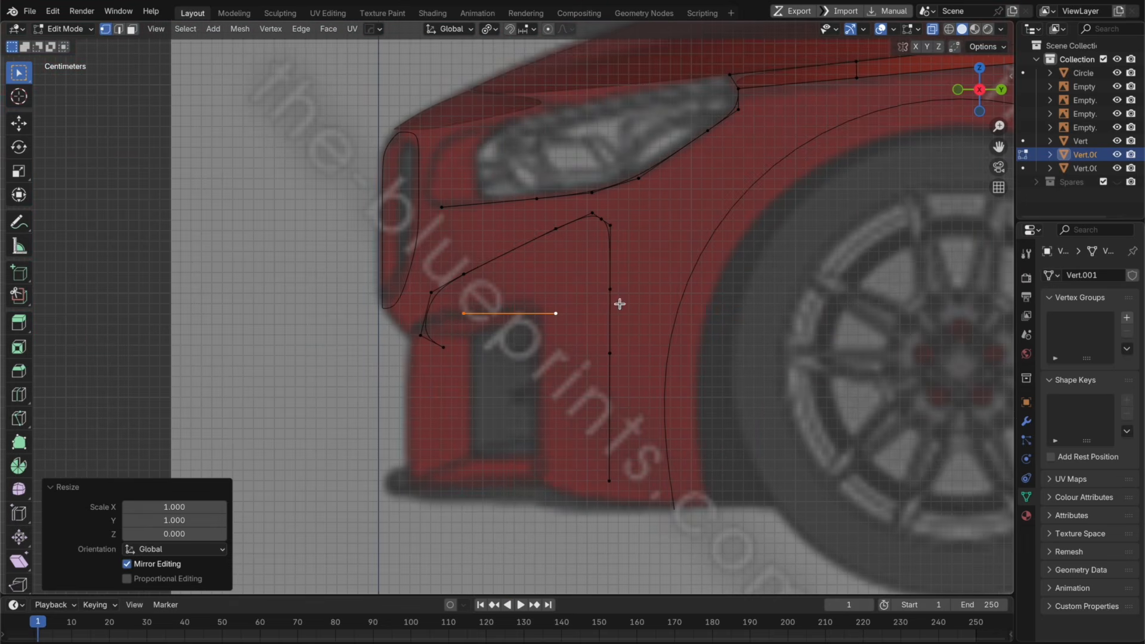
key("g")
key("z")
key("Escape")
key("g")
key("y")
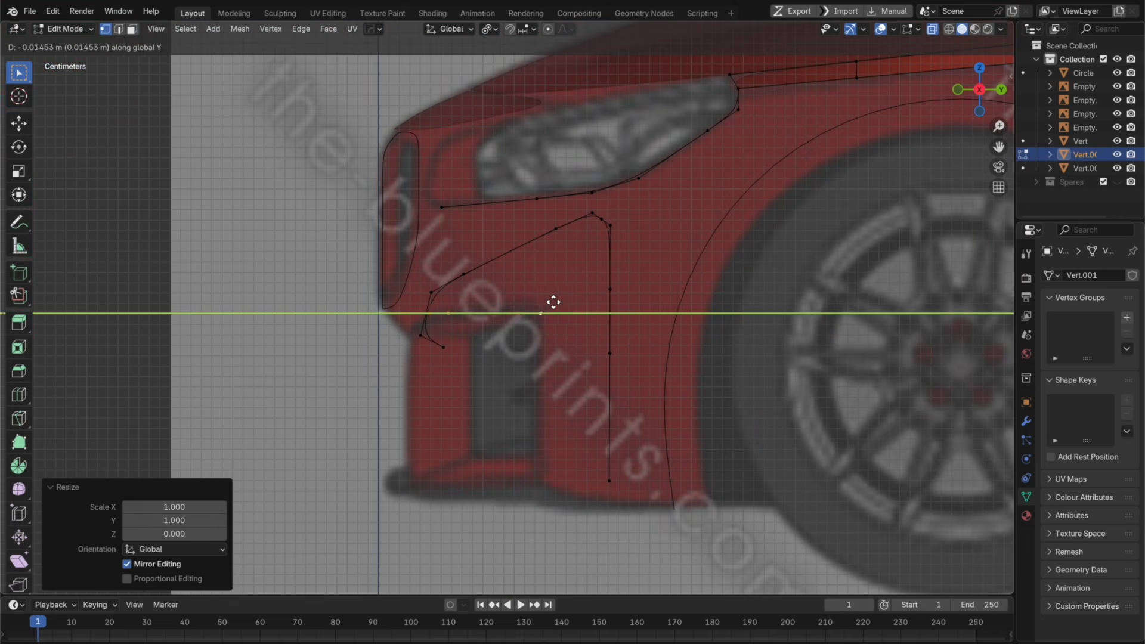
left_click(537, 301)
Step: Rotate the intake edge about 10.6° around X to follow the blueprint and adjust its height along Z
key("r")
key("x")
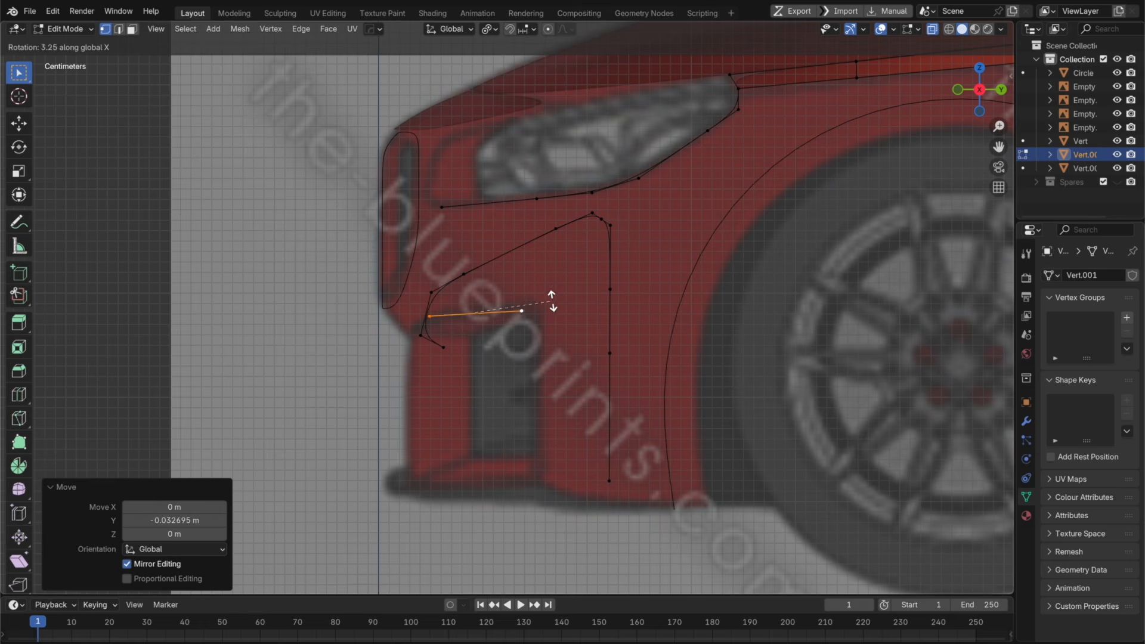
left_click(555, 291)
key("g")
key("z")
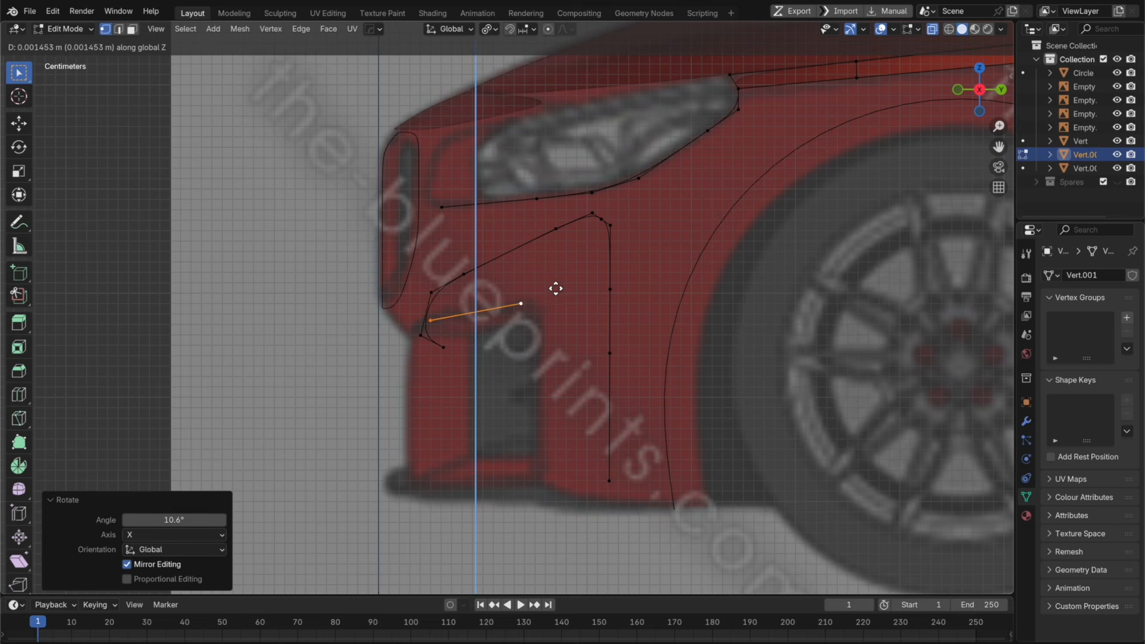
Step: Raise the intake's upper edge about 0.0029 m along Z and extrude its inner vertex about 0.165 m downward along Z
left_click(555, 287)
left_click(958, 91)
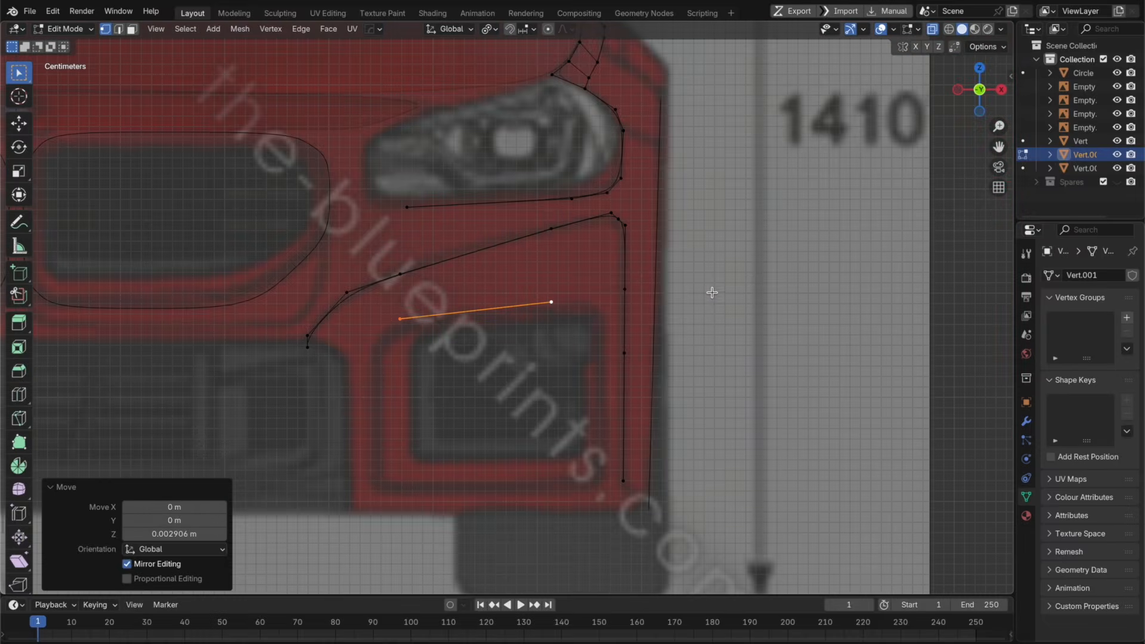
scroll(712, 292, "up", 2)
left_click(419, 268)
key("e")
key("z")
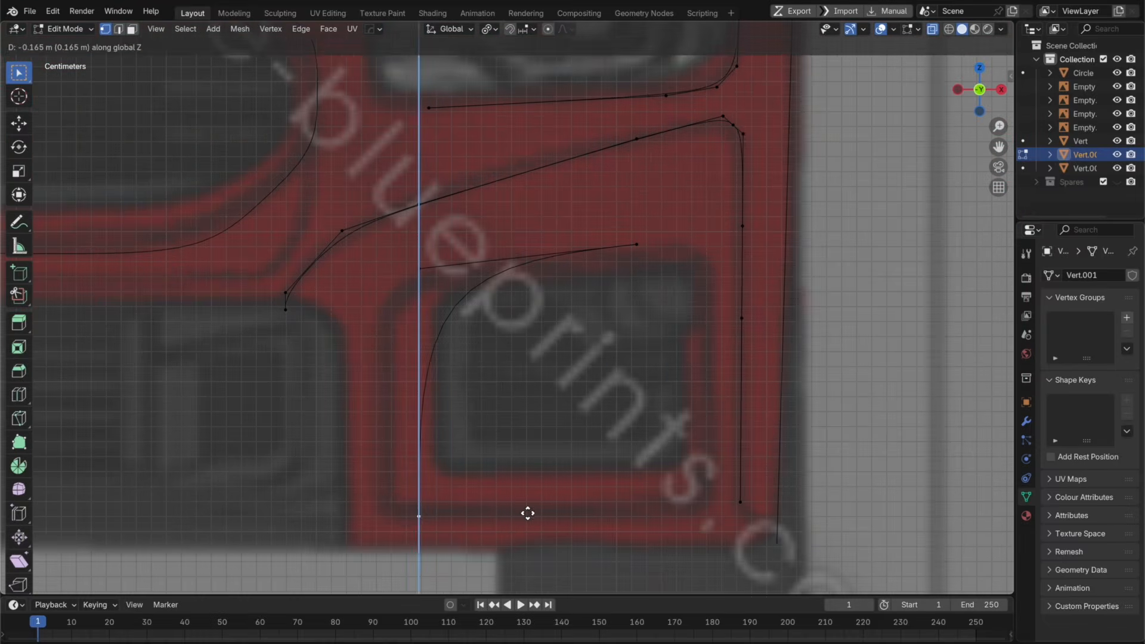
left_click(529, 512)
Step: Move the intake outline's inner vertical edge along X toward the car's centre to match the front blueprint
left_click_drag(496, 527, 368, 223)
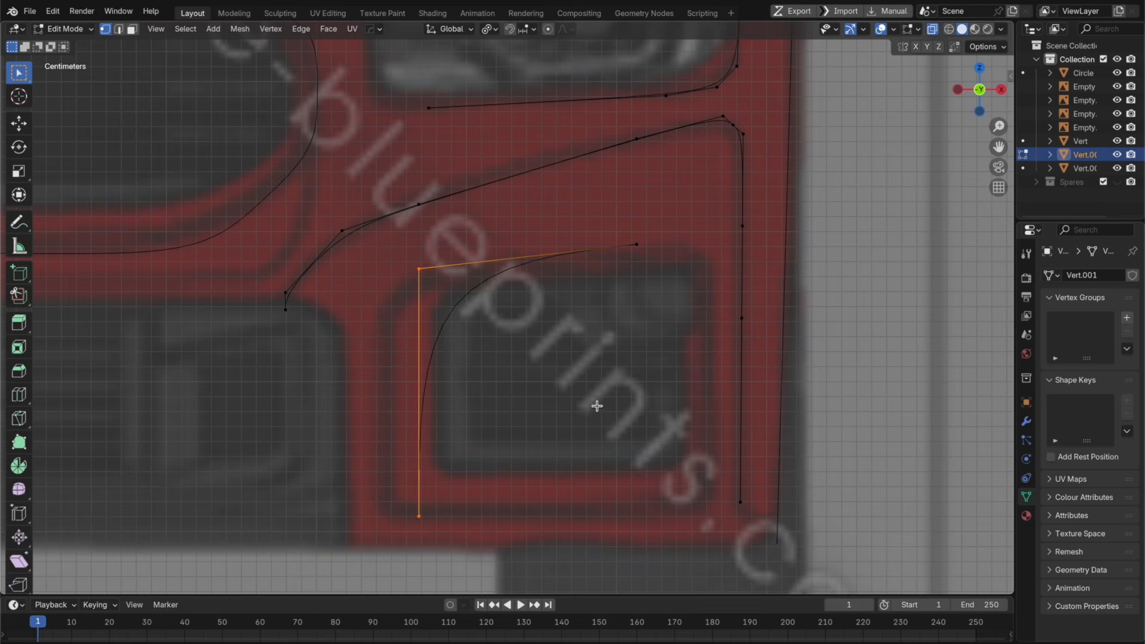
key("g")
key("x")
left_click(555, 400)
Step: Move the upper edge's outer vertex about 0.052 m outward along X and extrude it about 0.183 m downward along Z
left_click(649, 257)
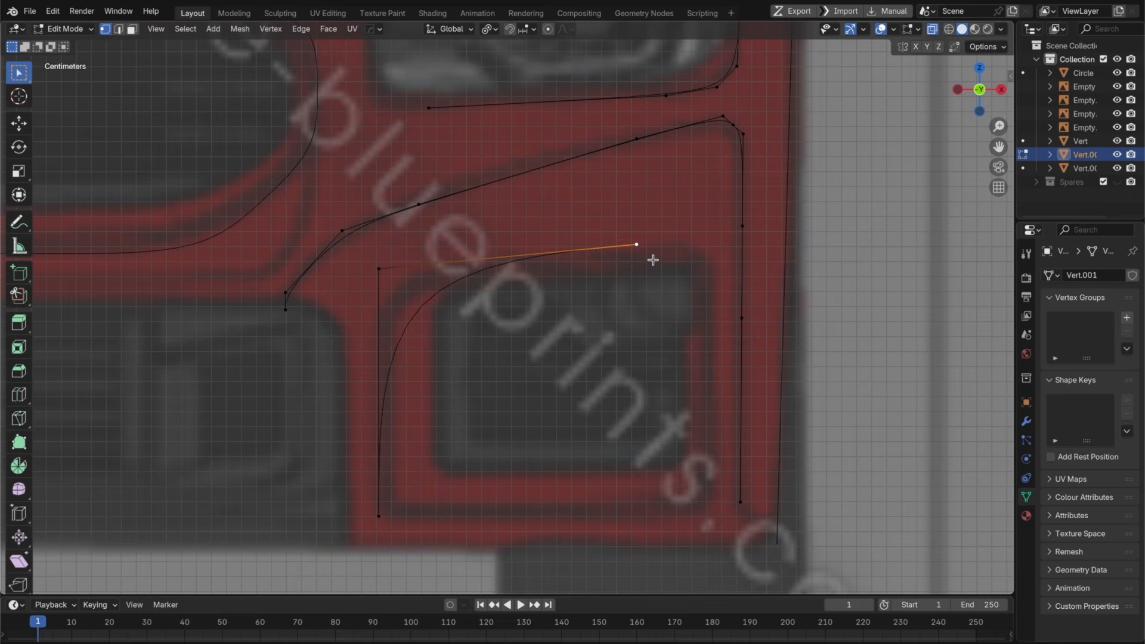
key("g")
key("x")
left_click(731, 245)
key("e")
key("z")
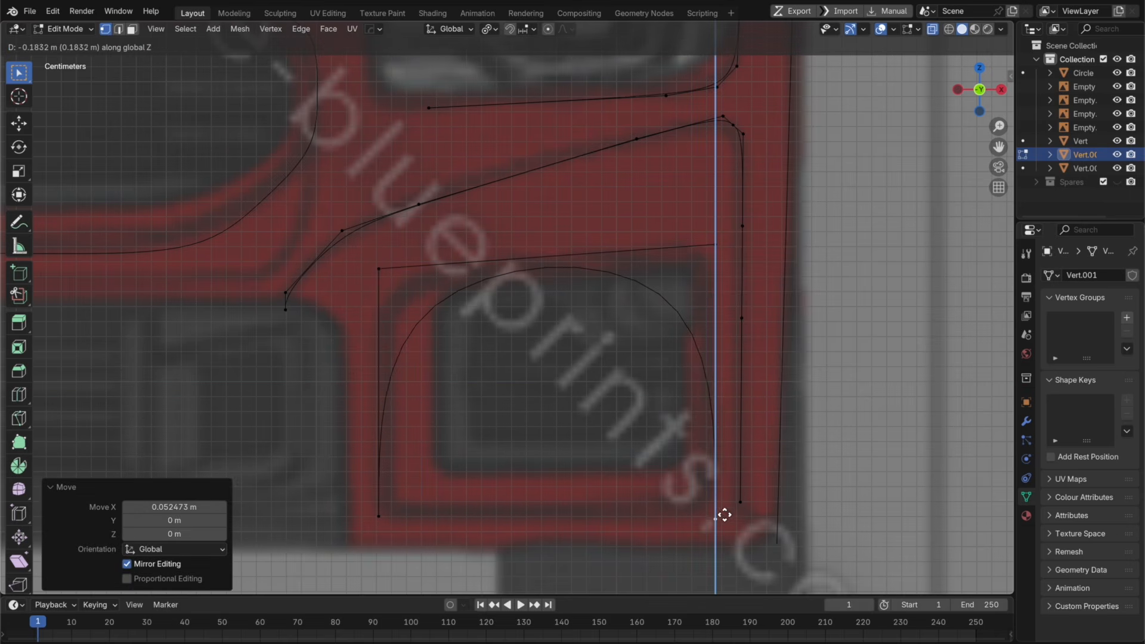
left_click(724, 514)
Step: Connect the two lower vertices with an edge and level it by scaling to 0 along Z
left_click(412, 532, "shift")
key("f")
key("s")
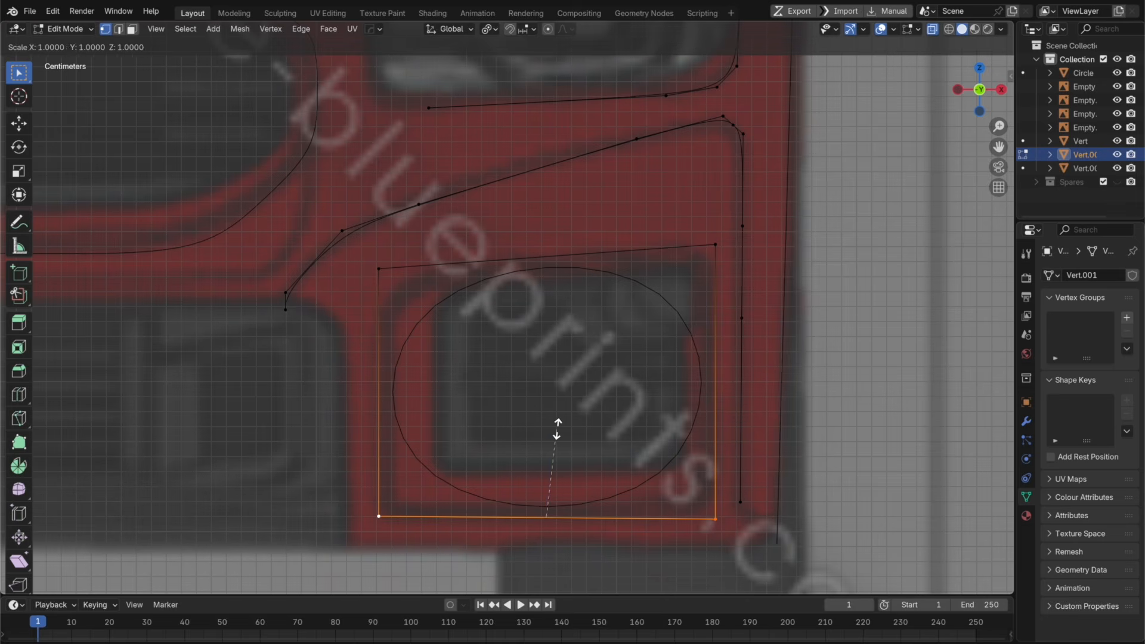
key("z")
key("0")
key("Return")
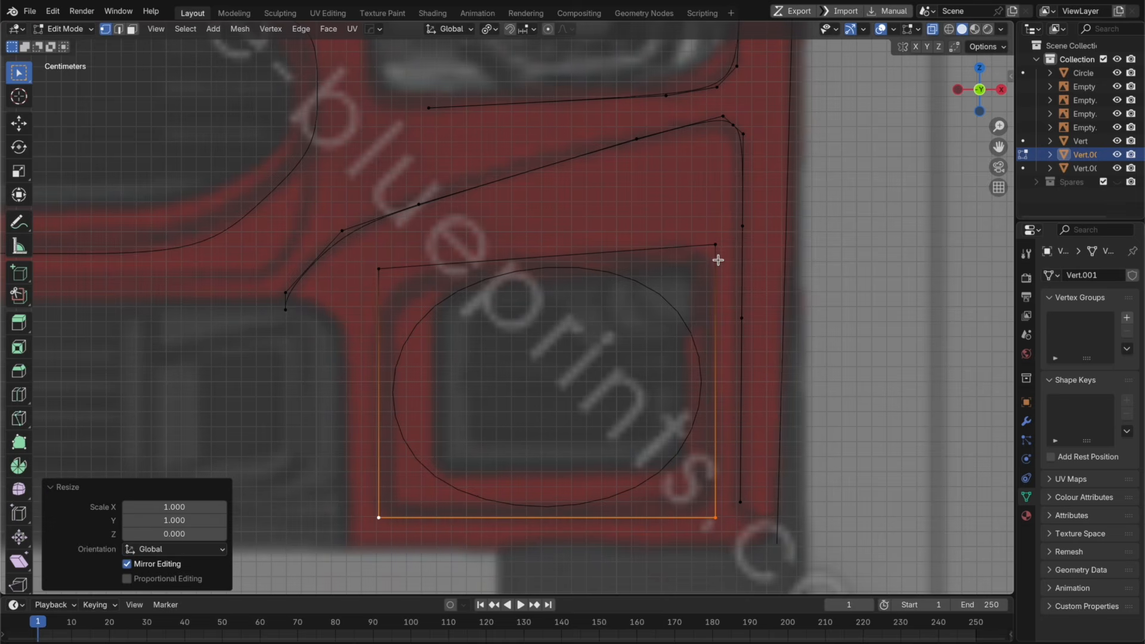
Step: In the side view, move the outline's outer vertical edge about 0.0257 m backward along Y
key("KP_3")
key("g")
key("y")
left_click(790, 351)
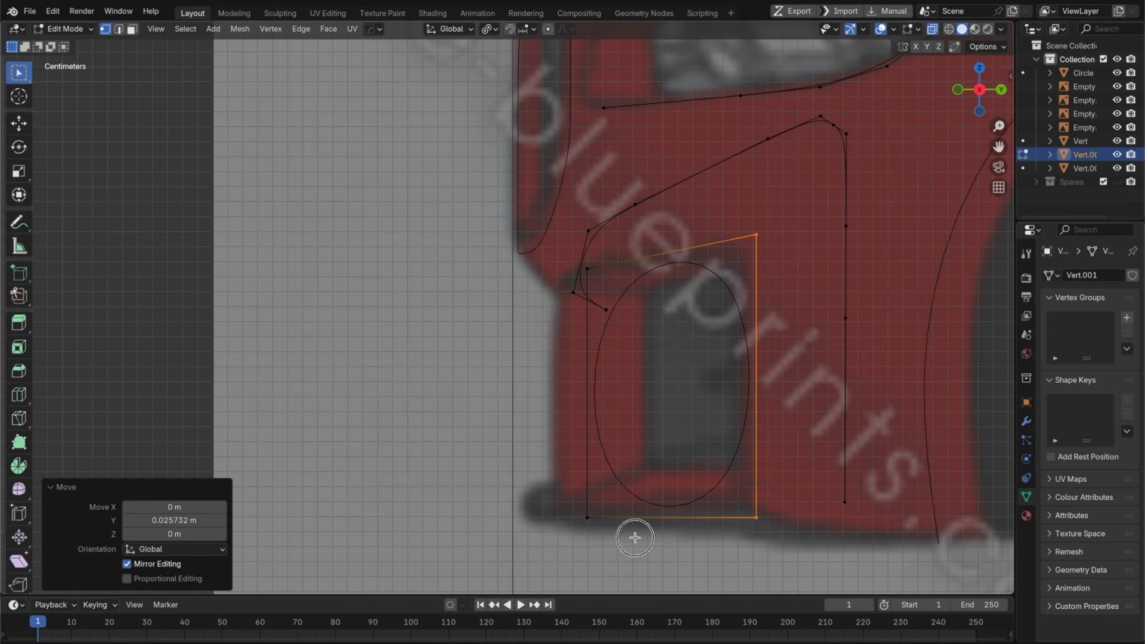
Step: Move the outline's inner vertical edge about 0.016 m forward along Y to meet the bumper's front in the side blueprint
left_click_drag(635, 537, 495, 242)
key("g")
right_click(635, 338)
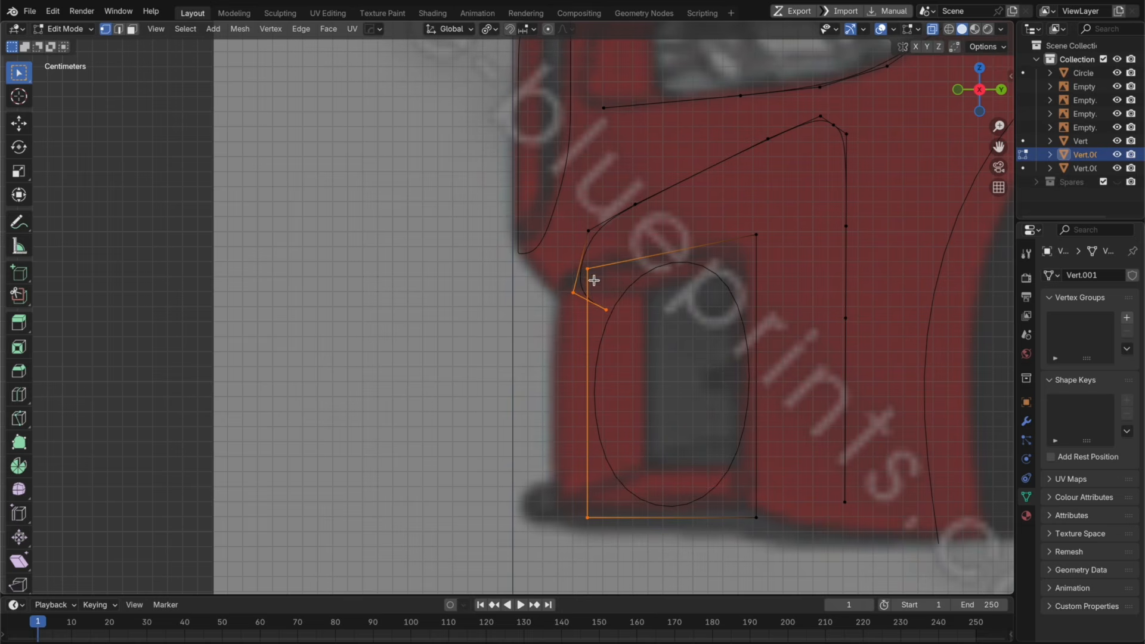
key("g")
key("y")
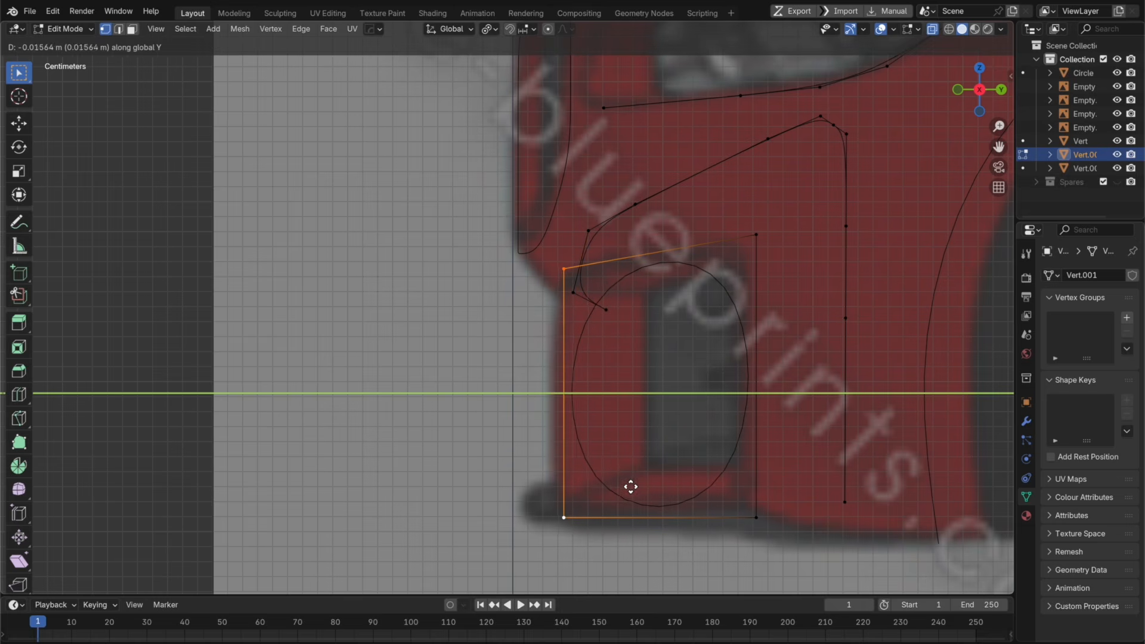
left_click(633, 486)
Step: In the front view, bevel the outline's upper inner corner vertex with an offset of about 0.036 m
left_click(957, 90)
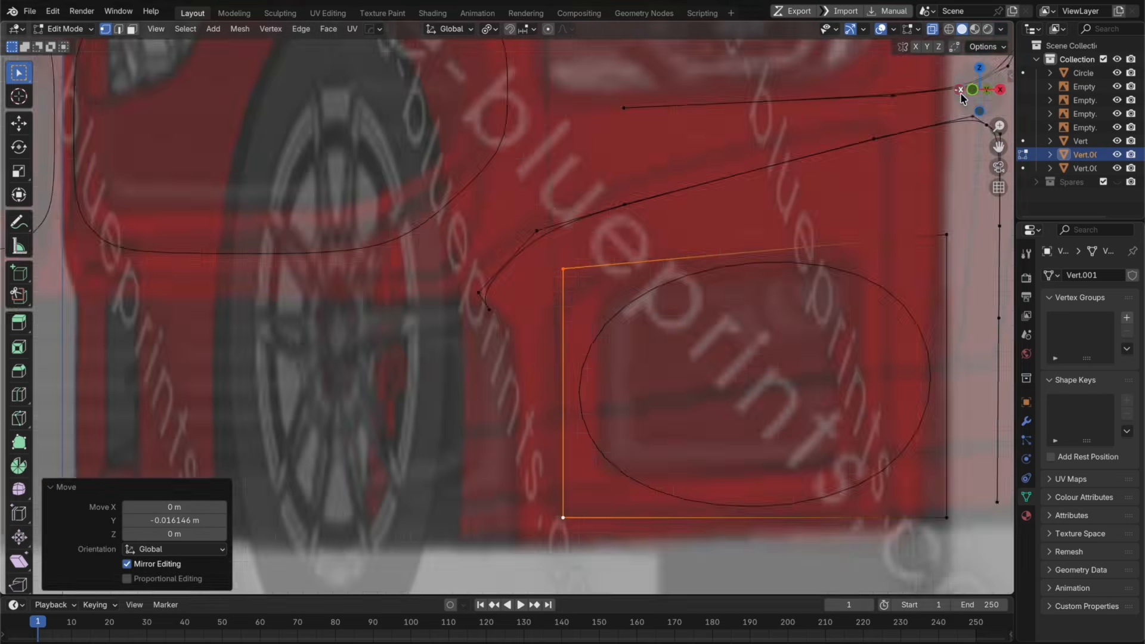
key("ctrl+shift+b")
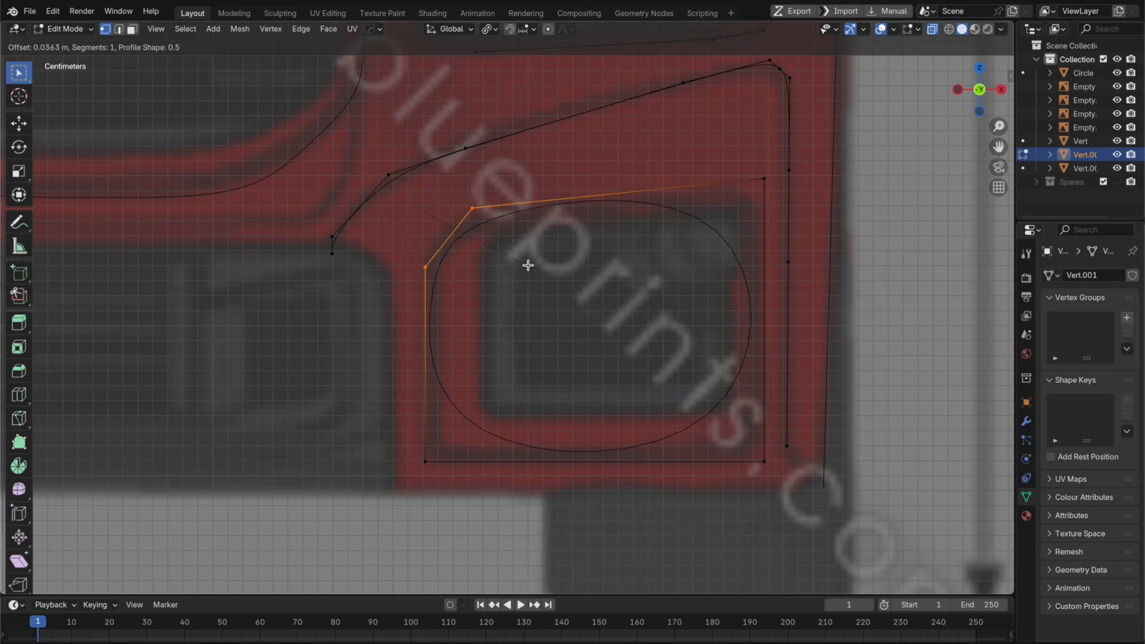
left_click(527, 266)
Step: Try beveling the outline's upper outer corner vertex with a width of about 0.021 m
left_click(780, 206)
key("ctrl+shift+b")
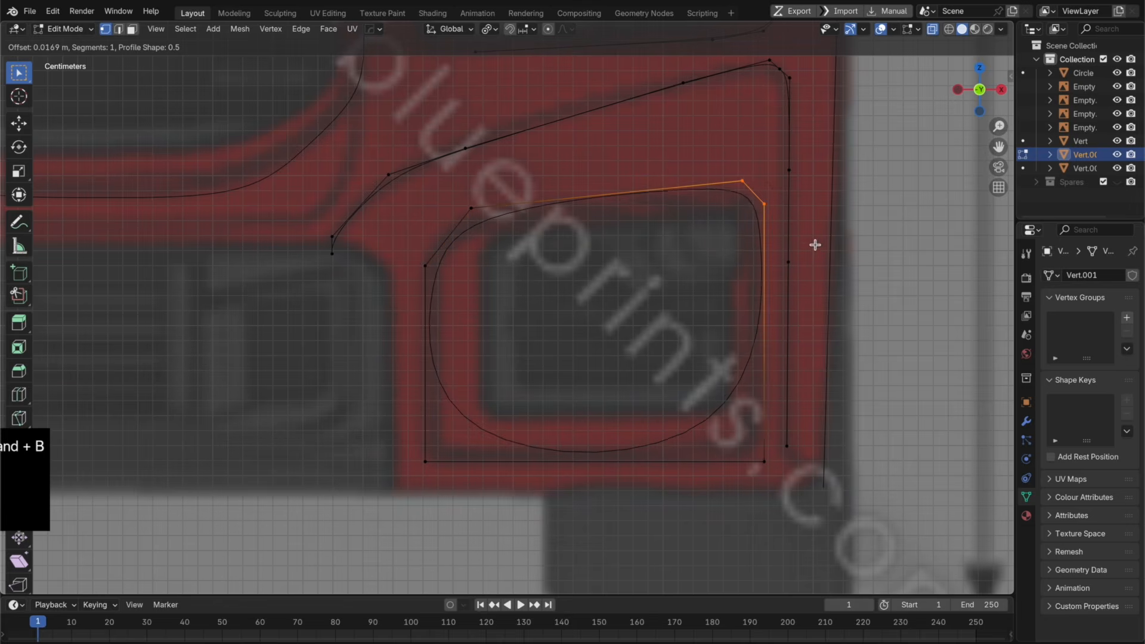
left_click(812, 243)
Step: Check the car's front in the BMW configurator in the browser, and rebevel the upper outer corner vertex in Blender at about 0.014 m
left_click(124, 640)
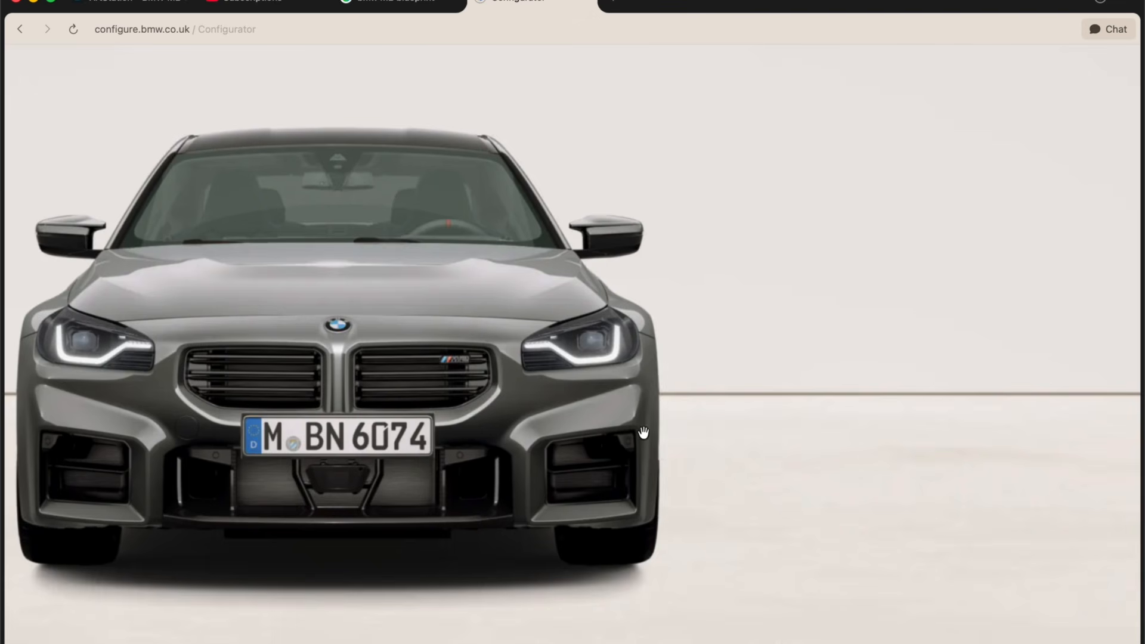
left_click(559, 638)
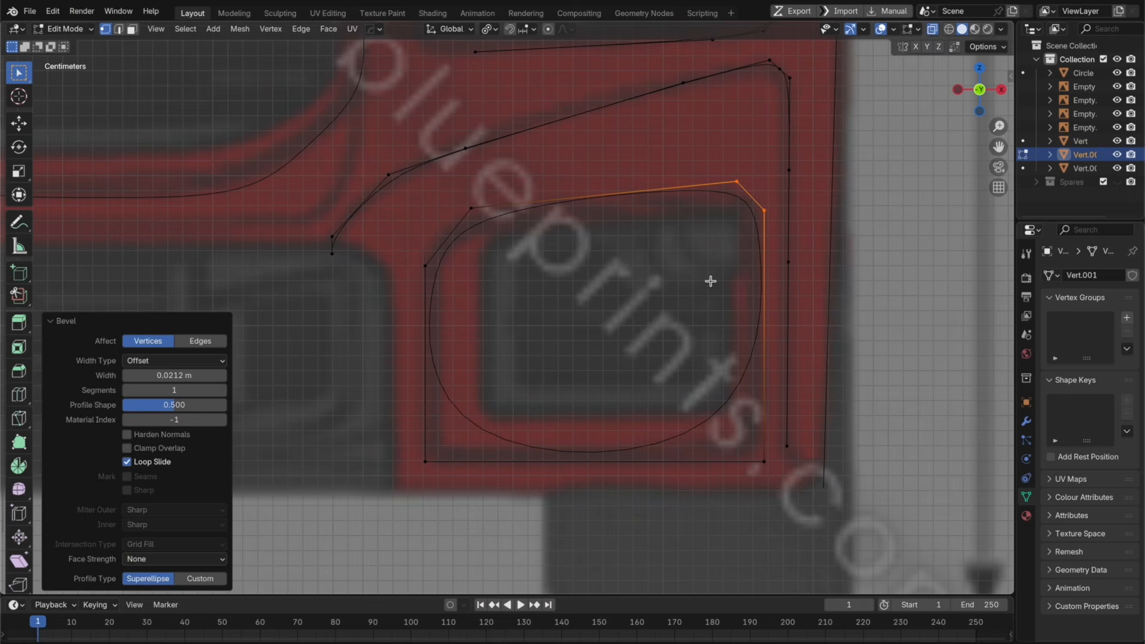
key("ctrl+shift+b")
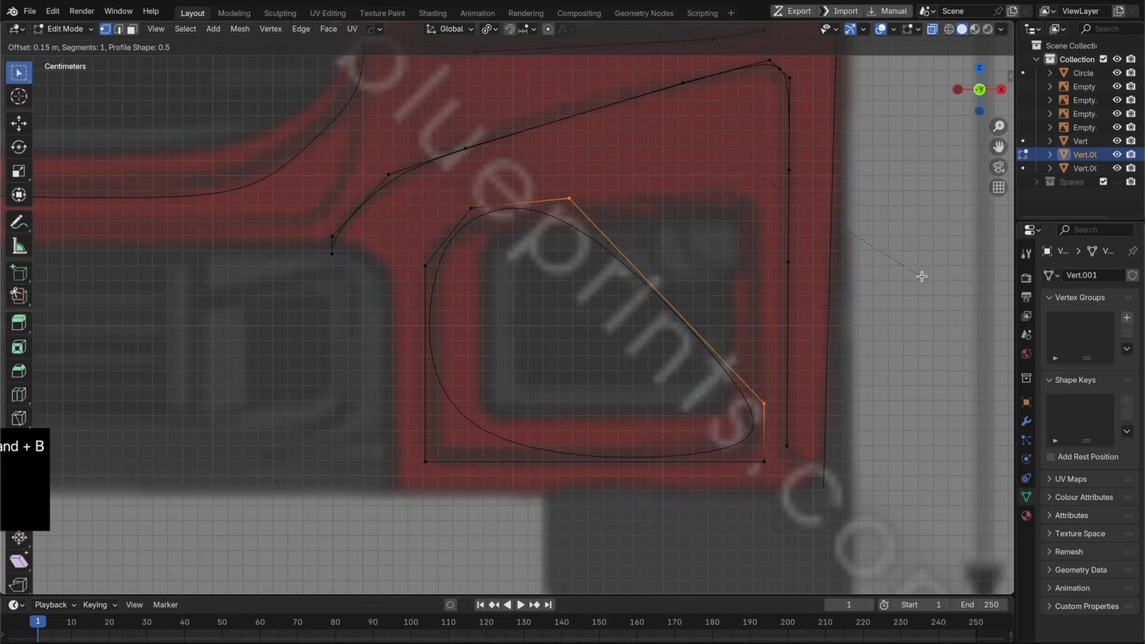
left_click(833, 224)
Step: Bevel the outline's lower outer and lower inner corner vertices, and check the smoothed shape in Object Mode
left_click(764, 461)
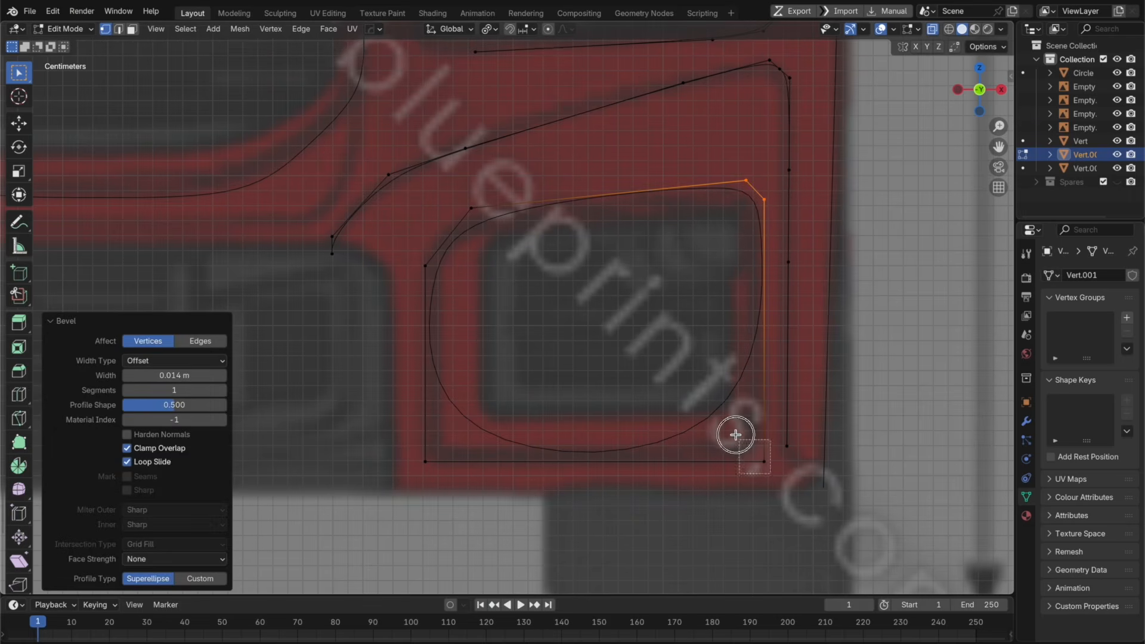
key("ctrl+shift+b")
left_click(841, 357)
left_click(426, 464)
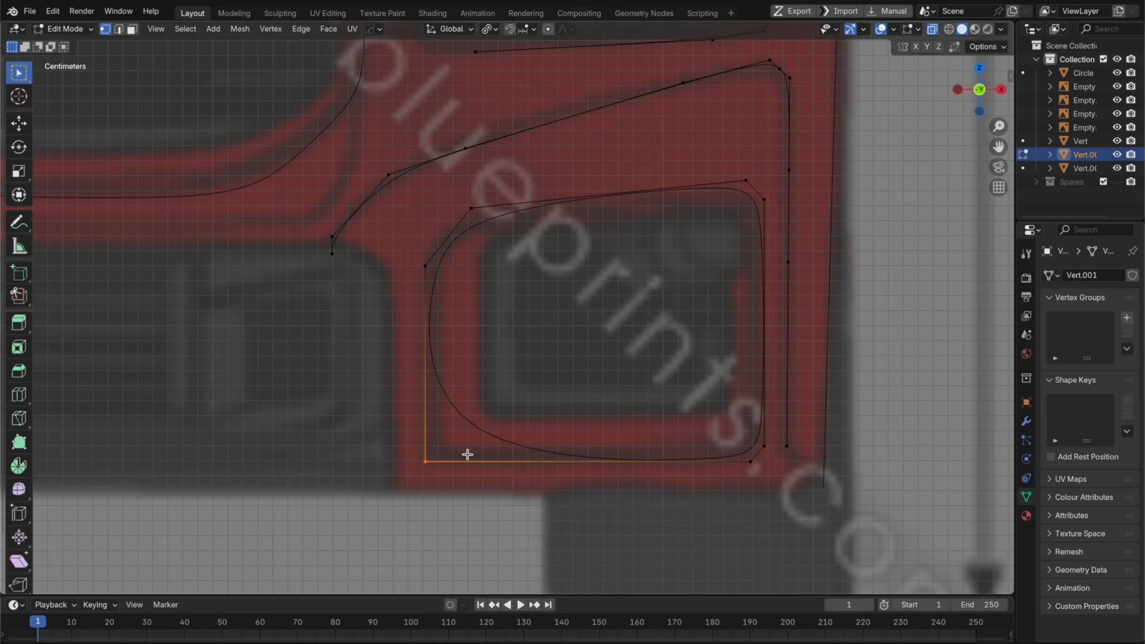
key("ctrl+shift+b")
left_click(552, 471)
key("Tab")
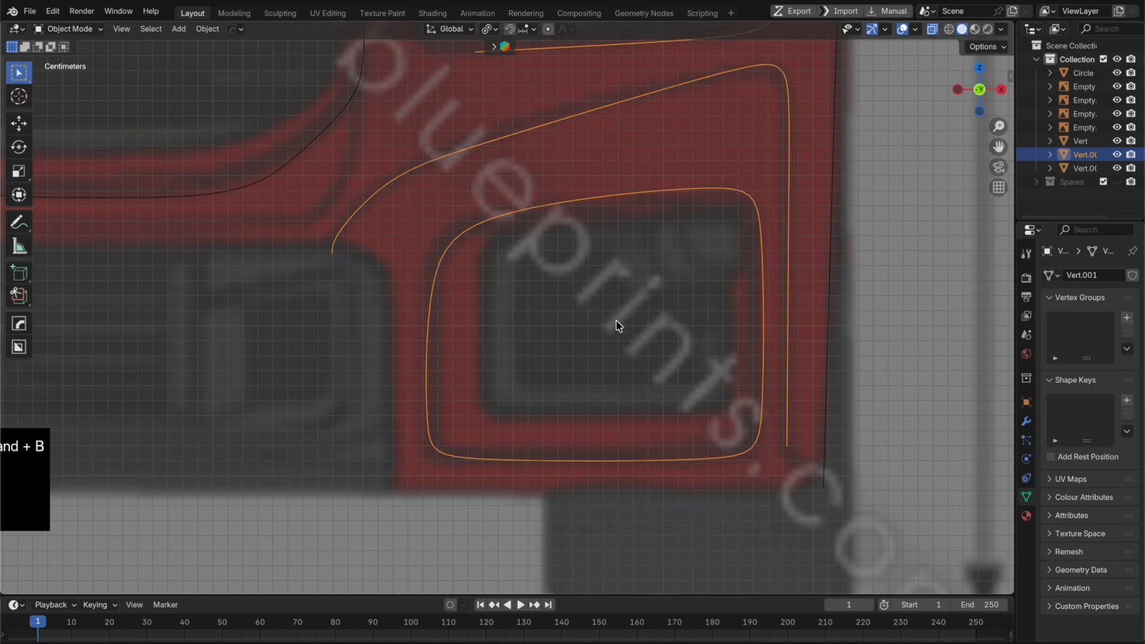
key("Tab")
Step: In the side view, move the foremost lower vertex of the crease line above the intake about 0.007 m forward along Y
left_click(755, 248, "alt")
left_click(1001, 89)
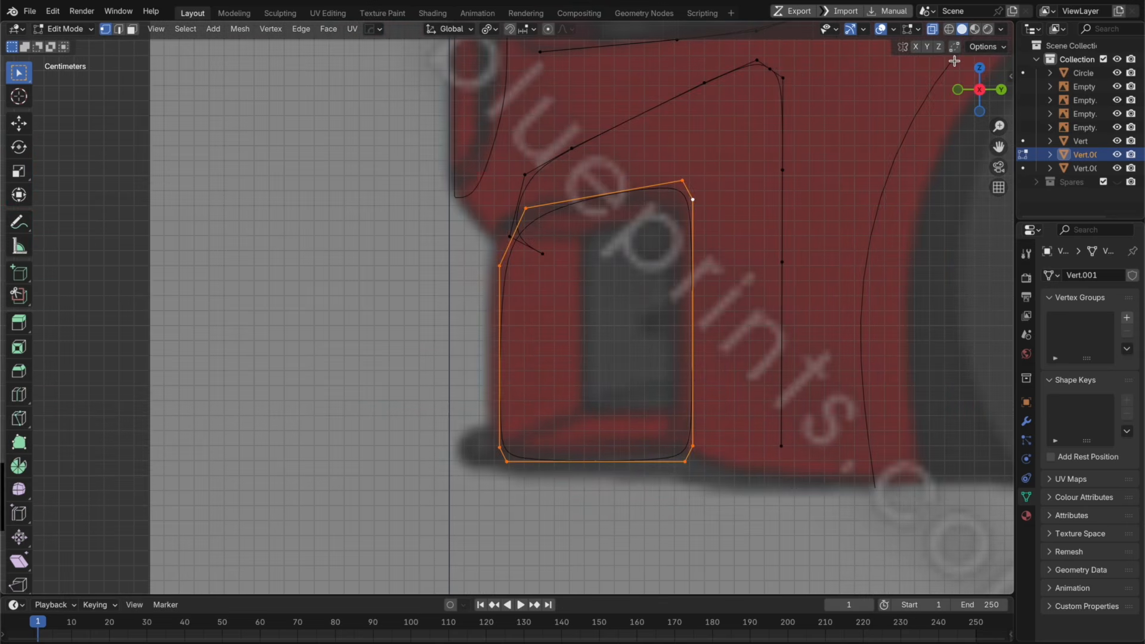
key("g")
key("y")
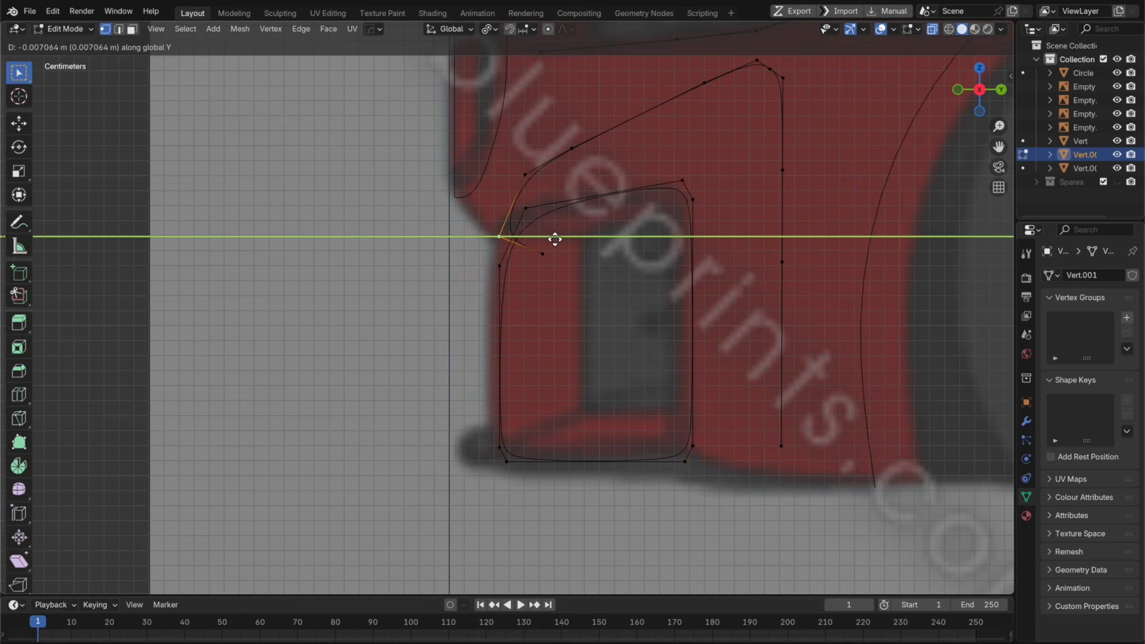
left_click(555, 238)
key("Tab")
key("Tab")
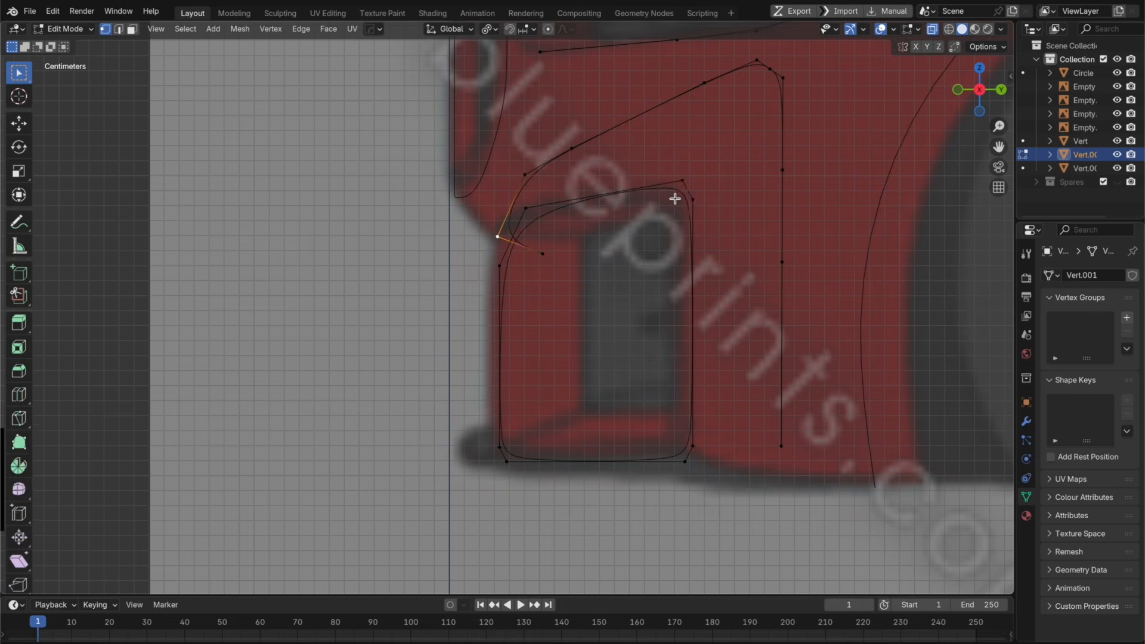
Step: Select the whole intake outline loop and save the file as an incremental version
left_click(675, 199, "alt")
key("super+s")
left_click(32, 13)
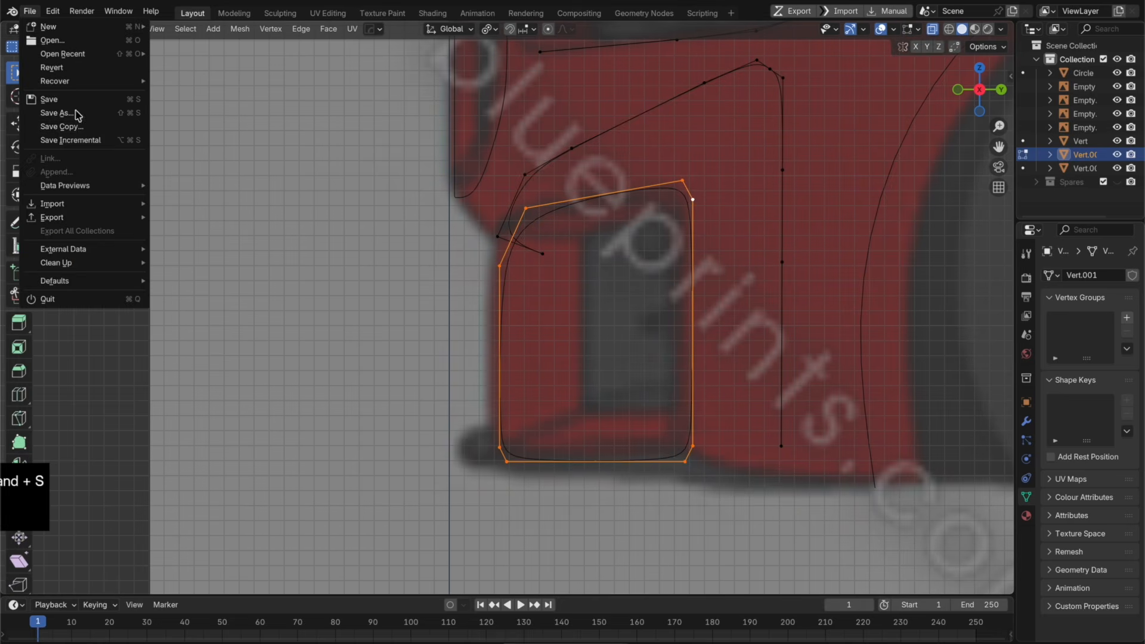
left_click(85, 140)
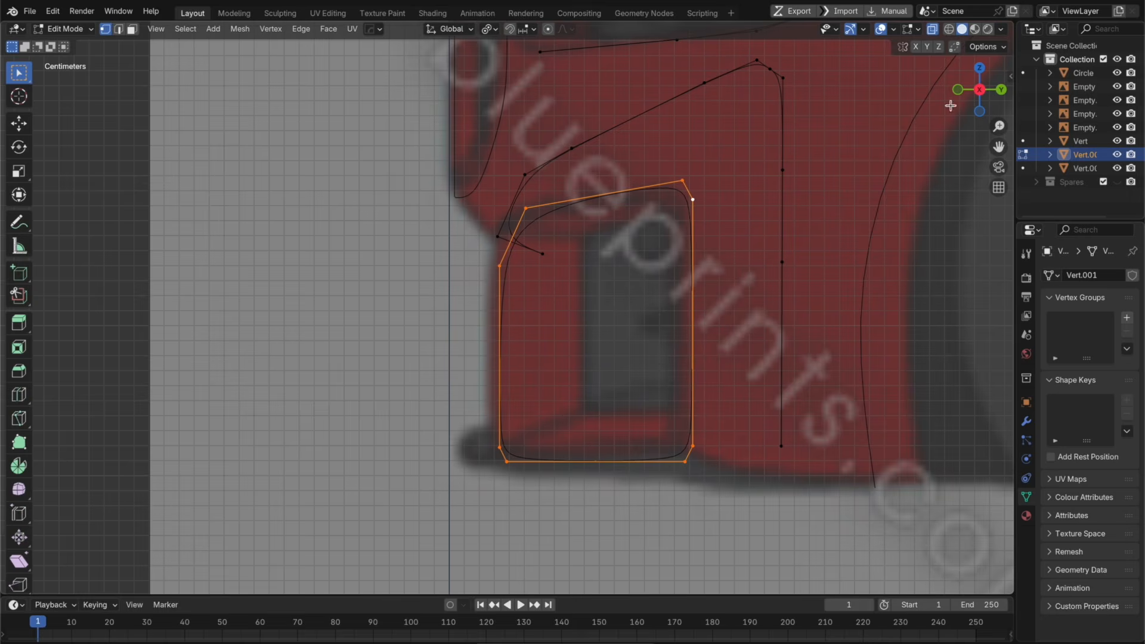
Step: In the front view, scale the intake loop to about 1.02 and move it about 0.002 m inward along X
left_click(1001, 89)
key("s")
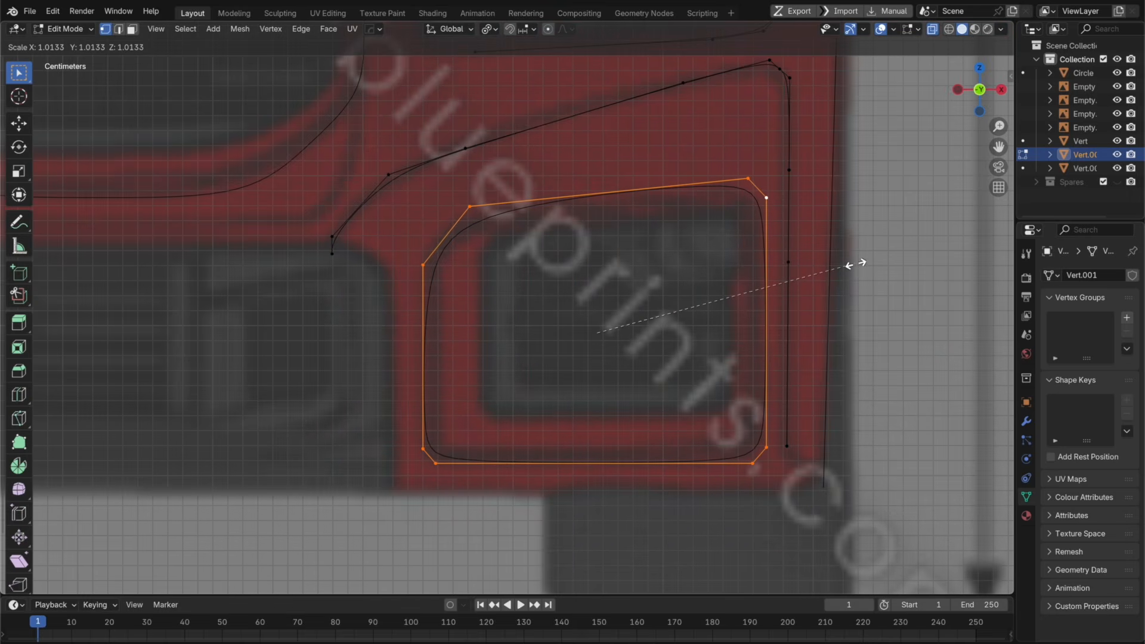
left_click(856, 262)
key("g")
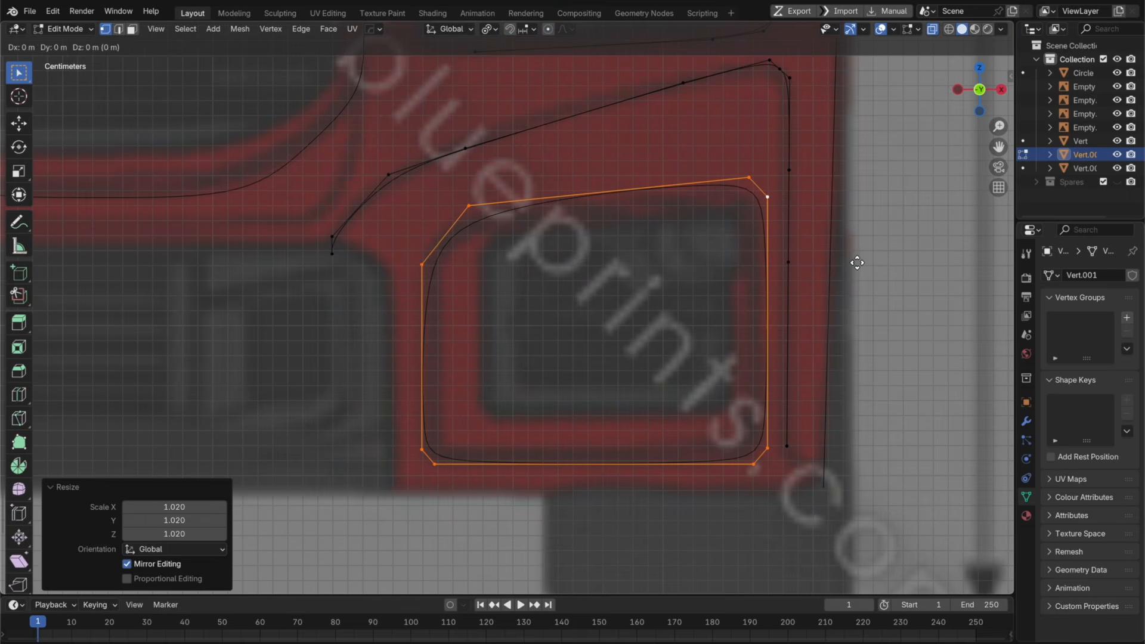
key("x")
left_click(851, 259)
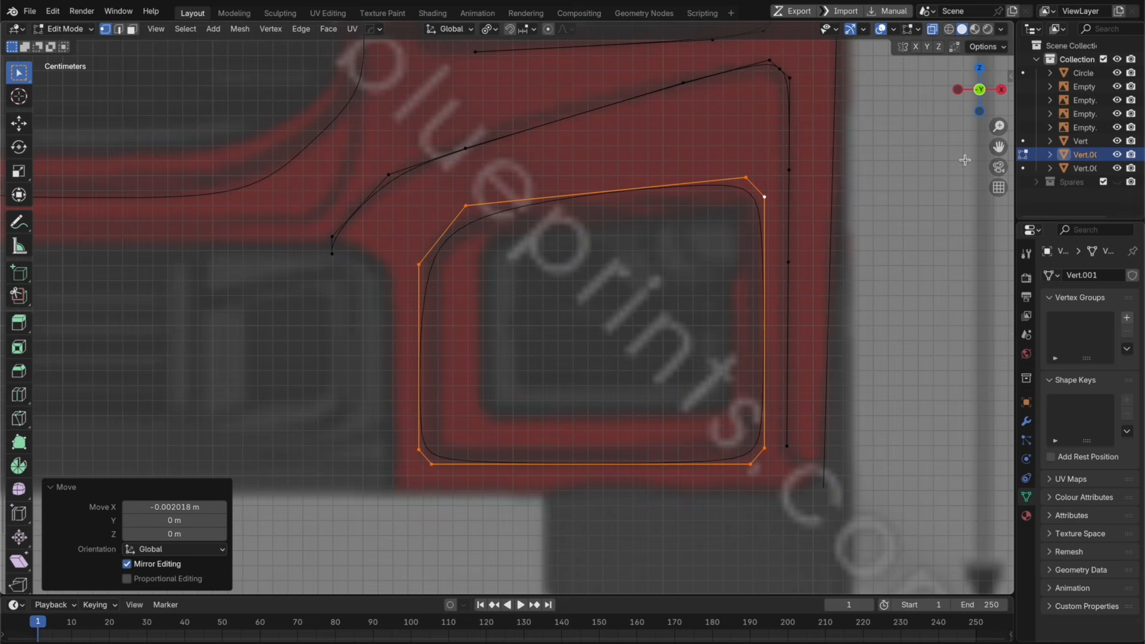
Step: In the side view, move the intake loop about 0.003 m forward along Y
left_click(1001, 90)
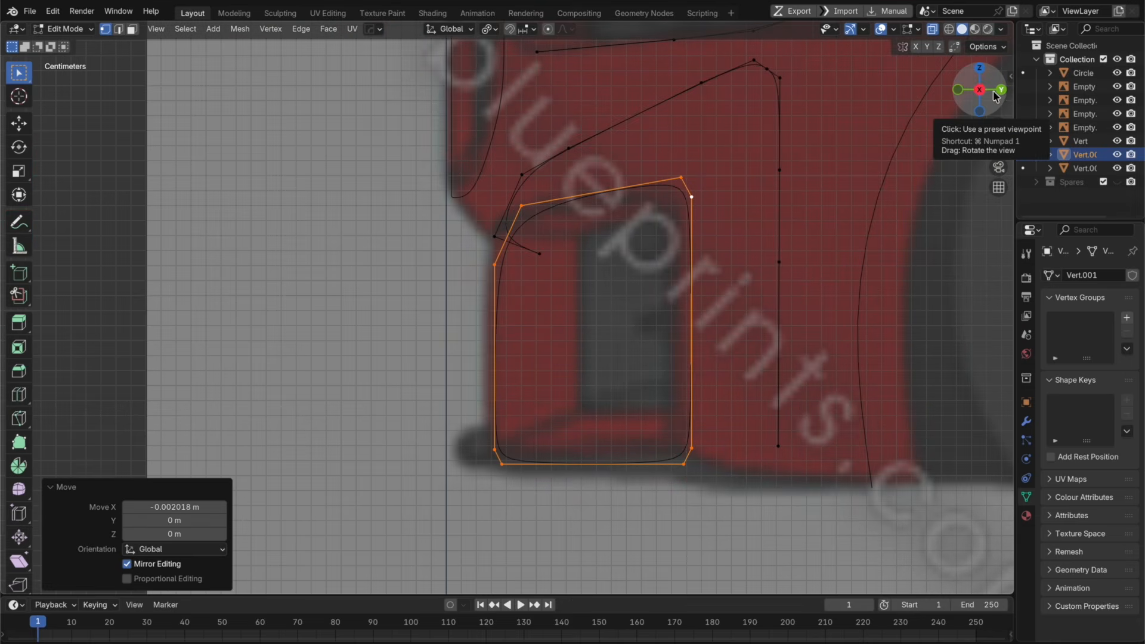
key("g")
key("y")
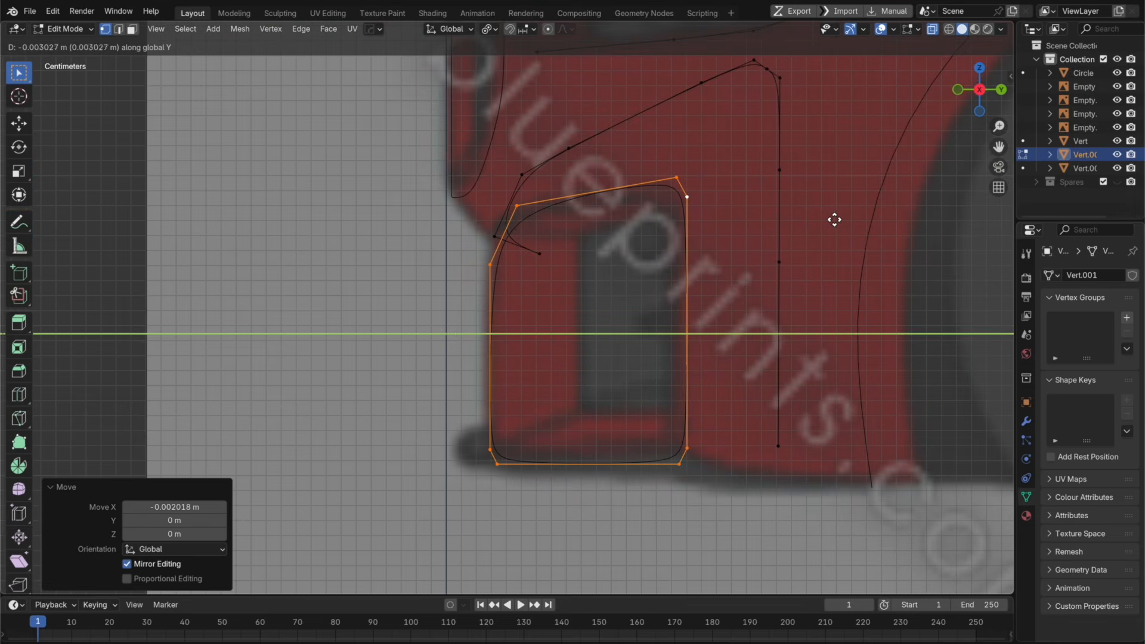
left_click(834, 220)
Step: In the front view, extrude the intake loop and scale the new ring inward to about 0.92
left_click(1004, 89)
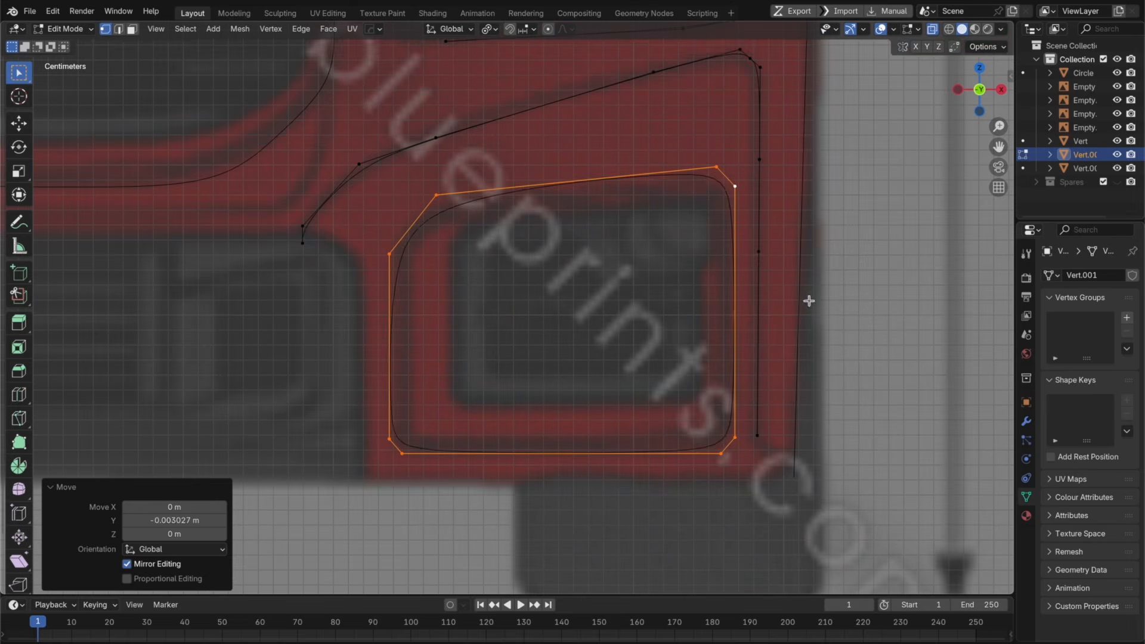
key("e")
key("s")
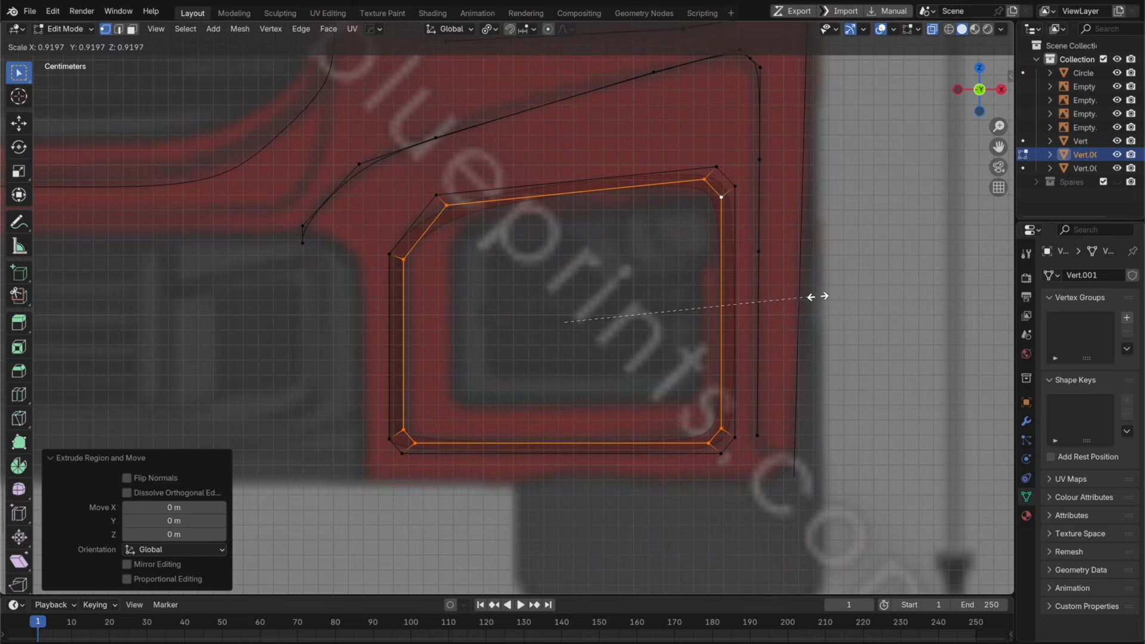
left_click(813, 297)
Step: Extrude the inner ring in place again and scale the new ring to about 0.794
key("e")
right_click(826, 263)
key("s")
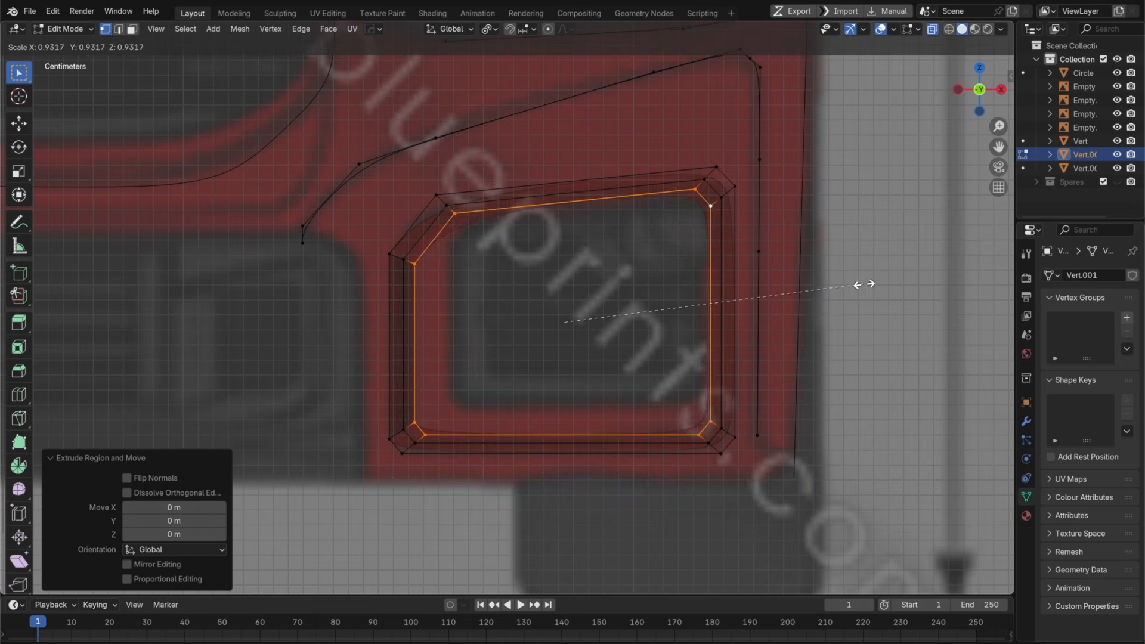
left_click(820, 291)
Step: In the top view, move the innermost ring about 0.0555 m backward along Y to give the intake depth
left_click(974, 70)
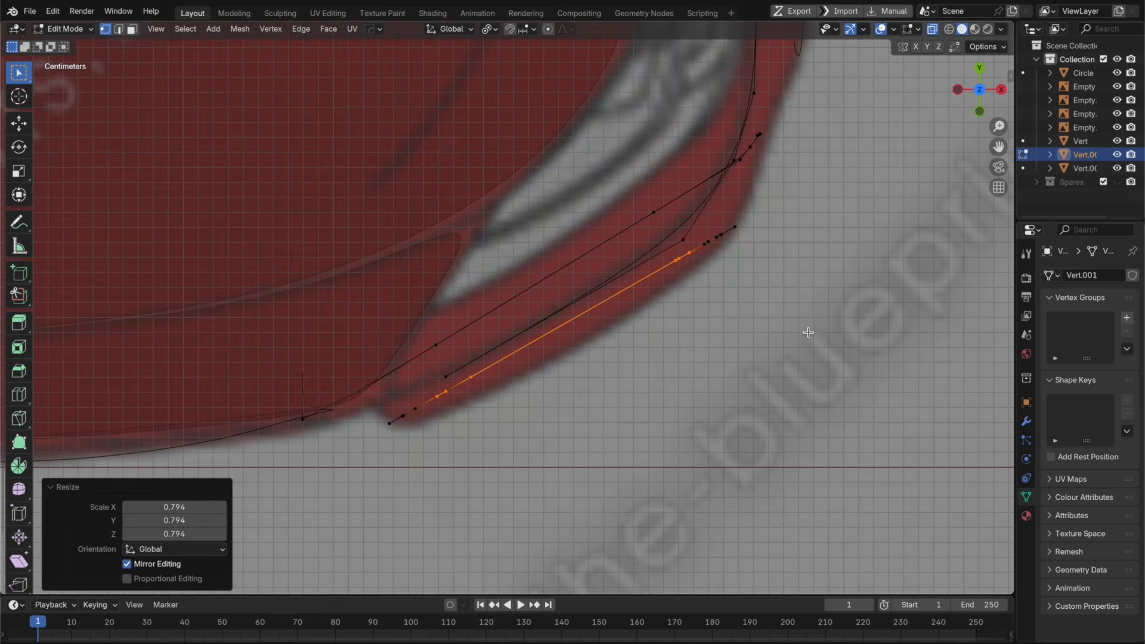
right_click(794, 245)
key("super+z")
key("g")
key("y")
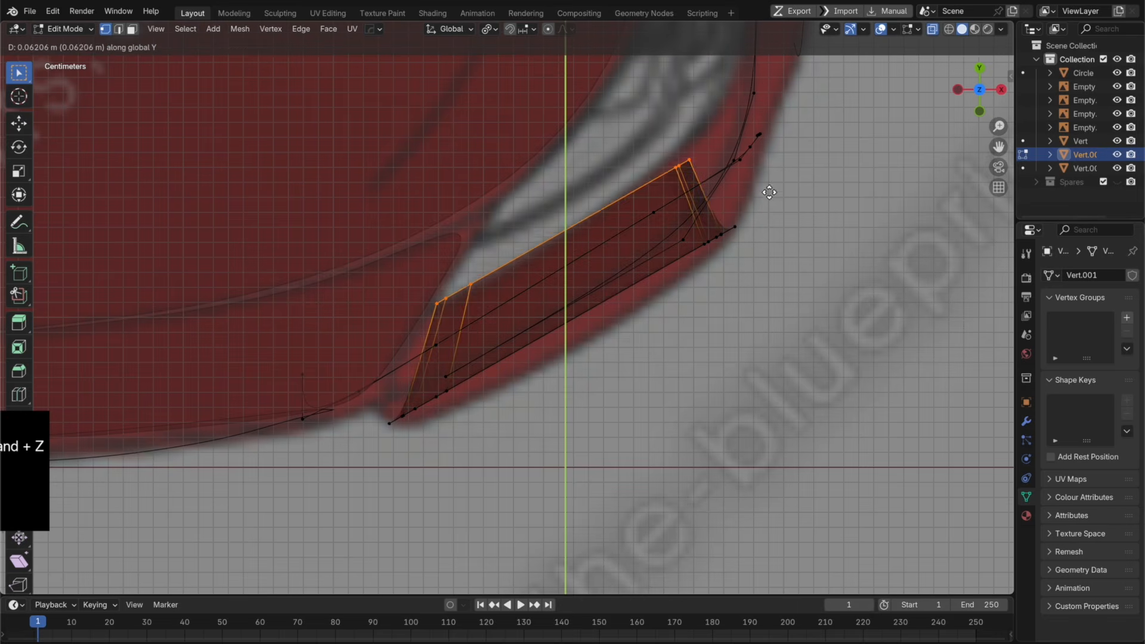
left_click(763, 200)
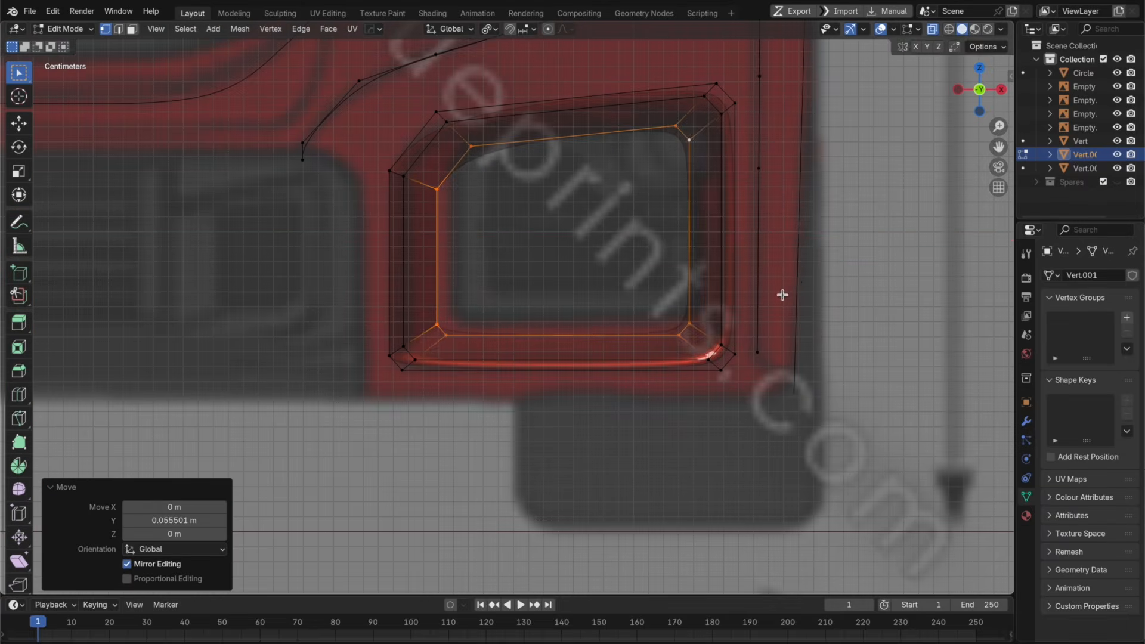
Step: In the front view, move the innermost intake ring about 0.012 m outward along X and slightly up along Z
key("g")
key("x")
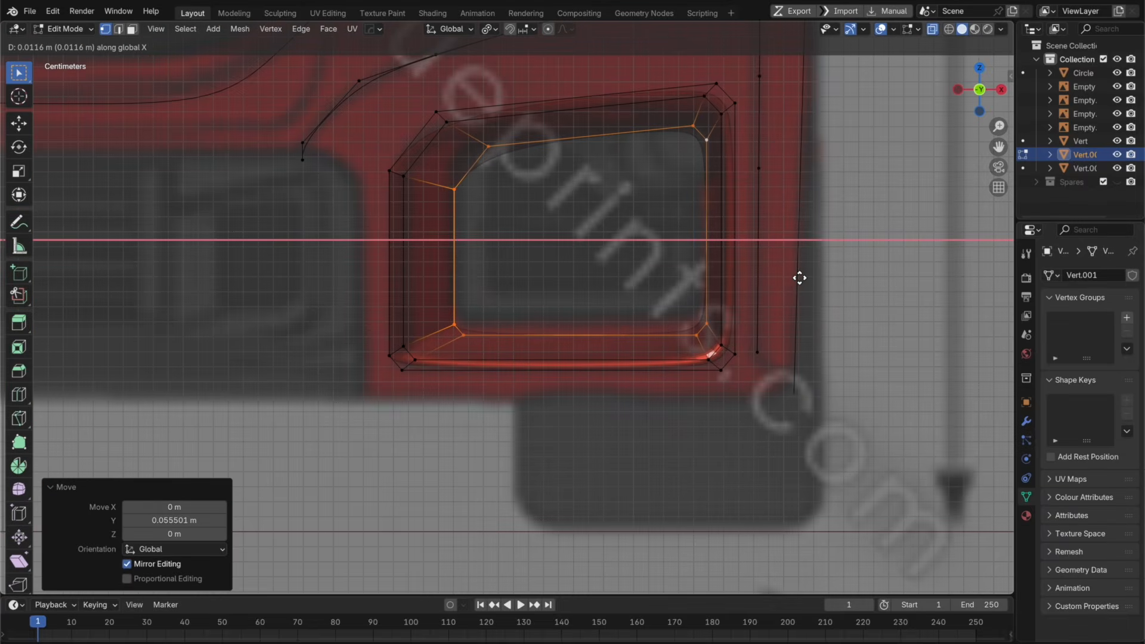
key("Escape")
key("g")
key("z")
left_click(799, 268)
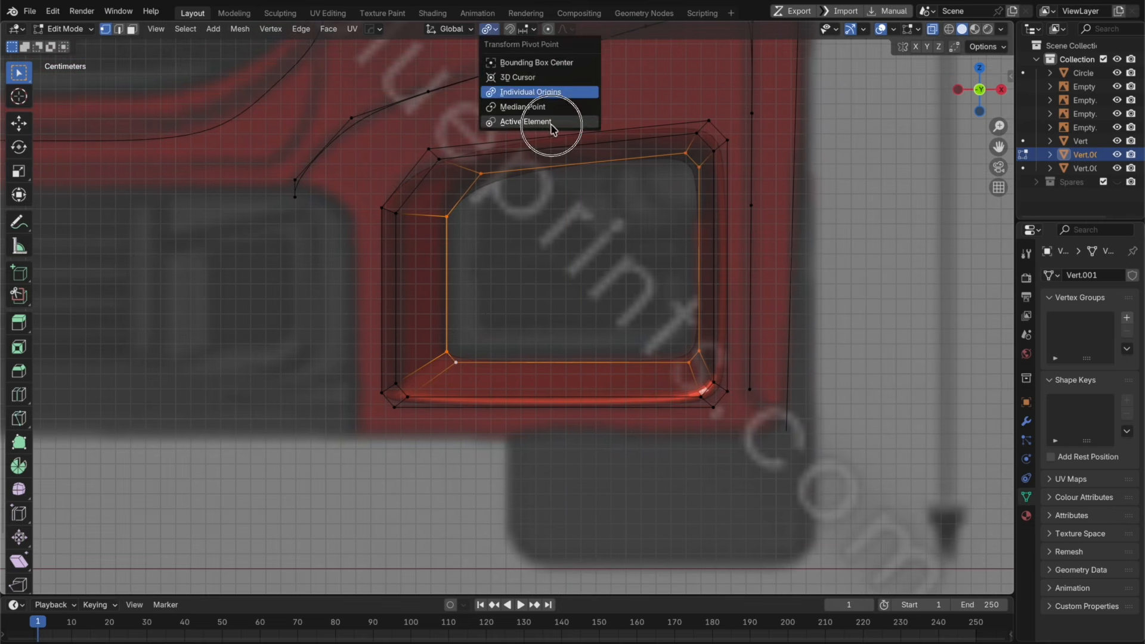
Step: Set the pivot point to Active Element and scale the innermost intake ring about its lower inner vertex along Z and X
left_click(545, 123)
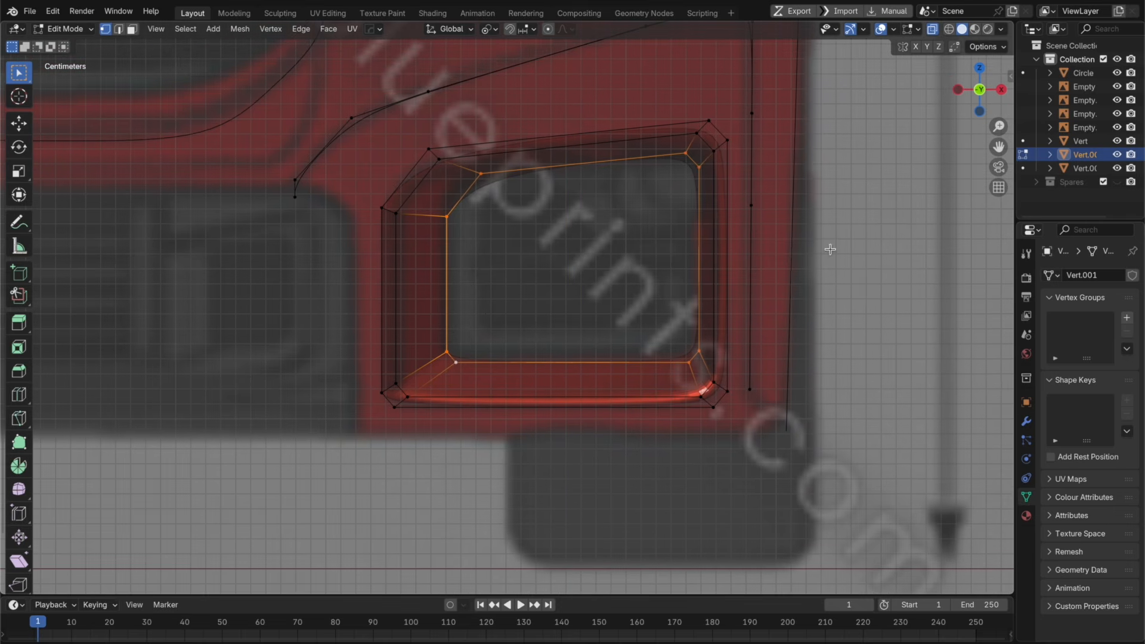
key("s")
key("z")
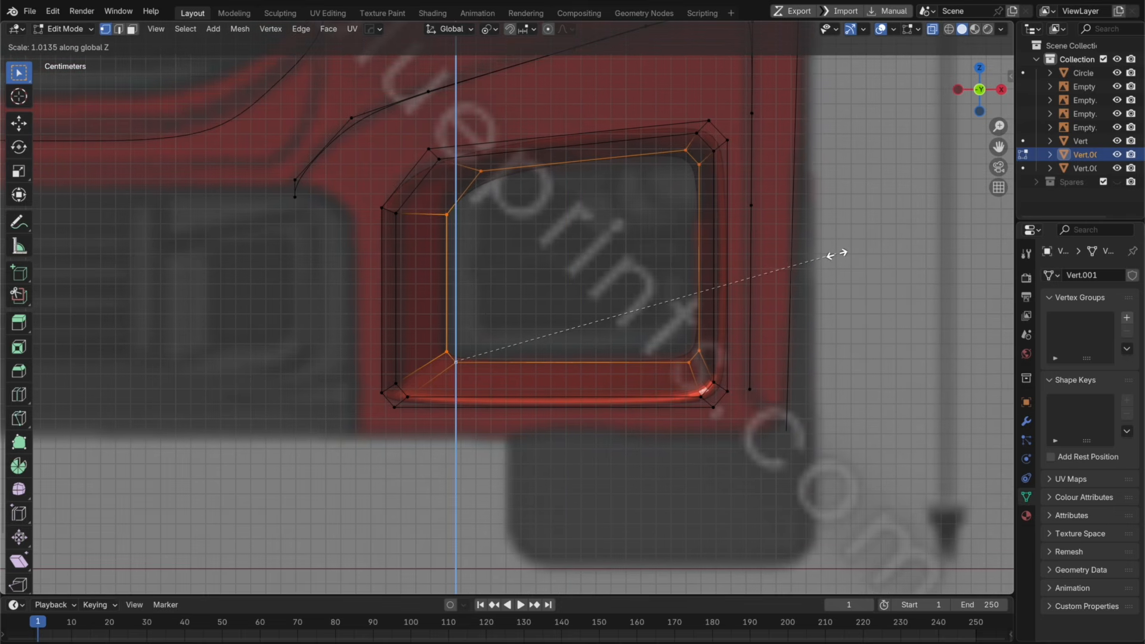
left_click(835, 252)
key("s")
key("x")
Step: Recalculate the normals of the whole intake mesh with X-ray off and return to Object Mode
key("ctrl+z")
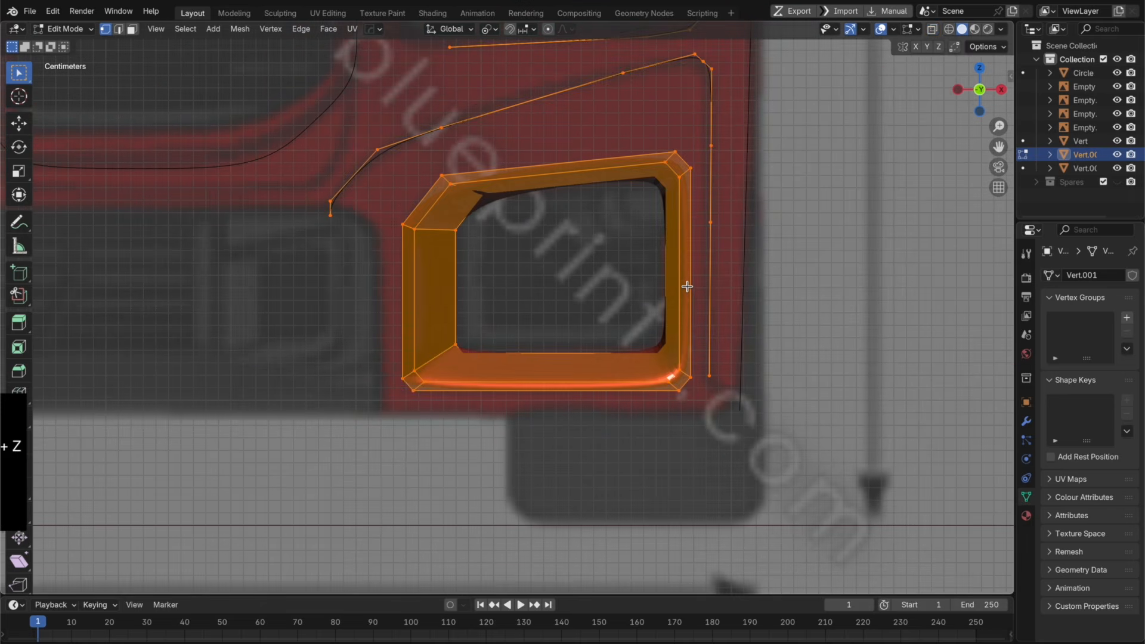
key("shift+n")
key("Tab")
scroll(598, 277, "up", 2)
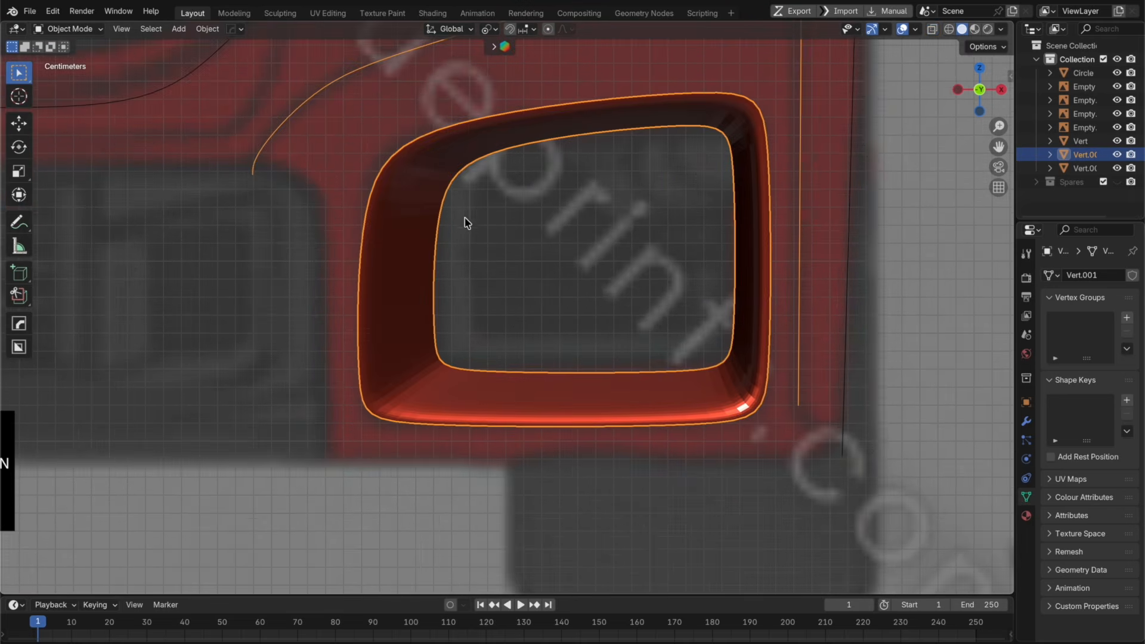
Step: Add two loop cuts across the intake's upper inner chamfer, slid close to either end of the segment
key("Tab")
key("ctrl+r")
left_click(396, 166)
left_click(371, 184)
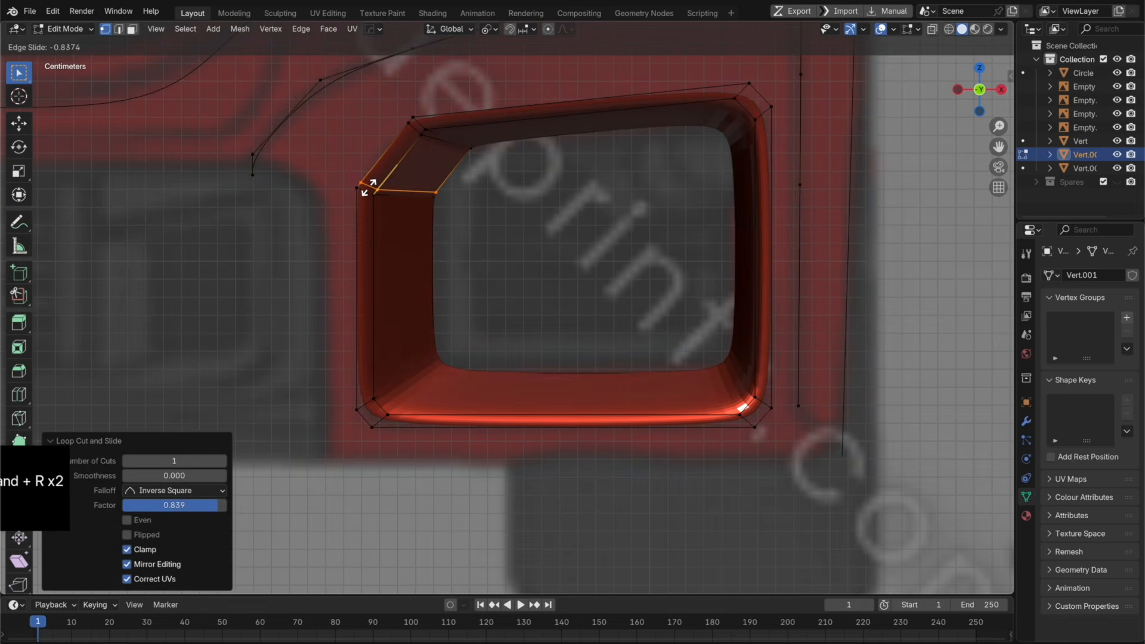
key("super+r")
key("super+r")
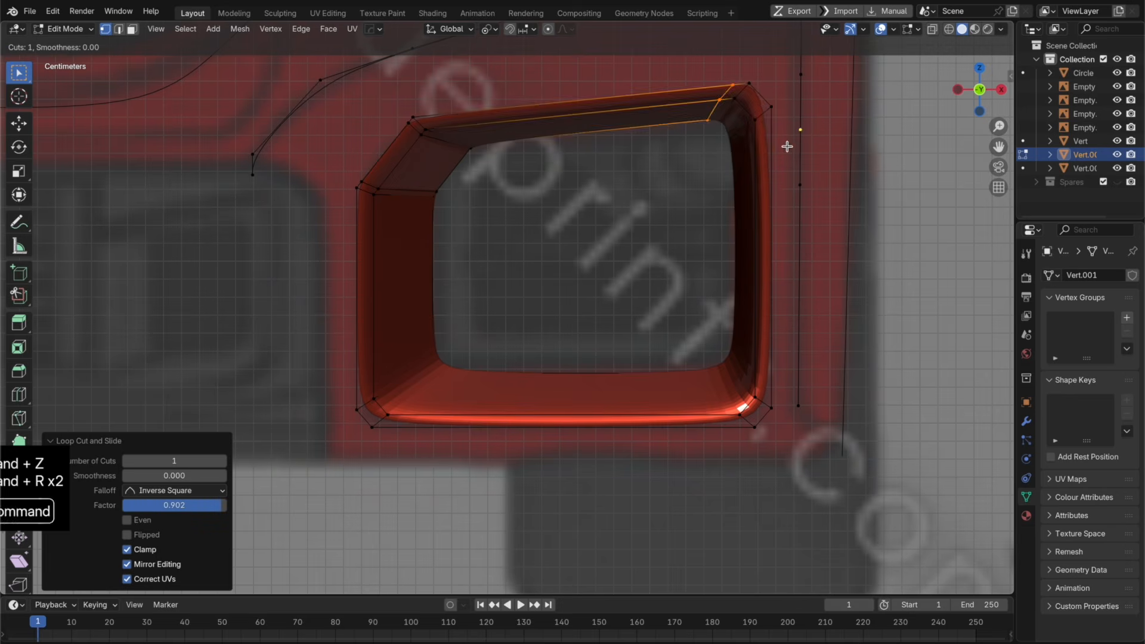
Step: Add supporting loop cuts on the intake's remaining sides, each slid close to a corner to tighten the rounding
left_click(783, 142)
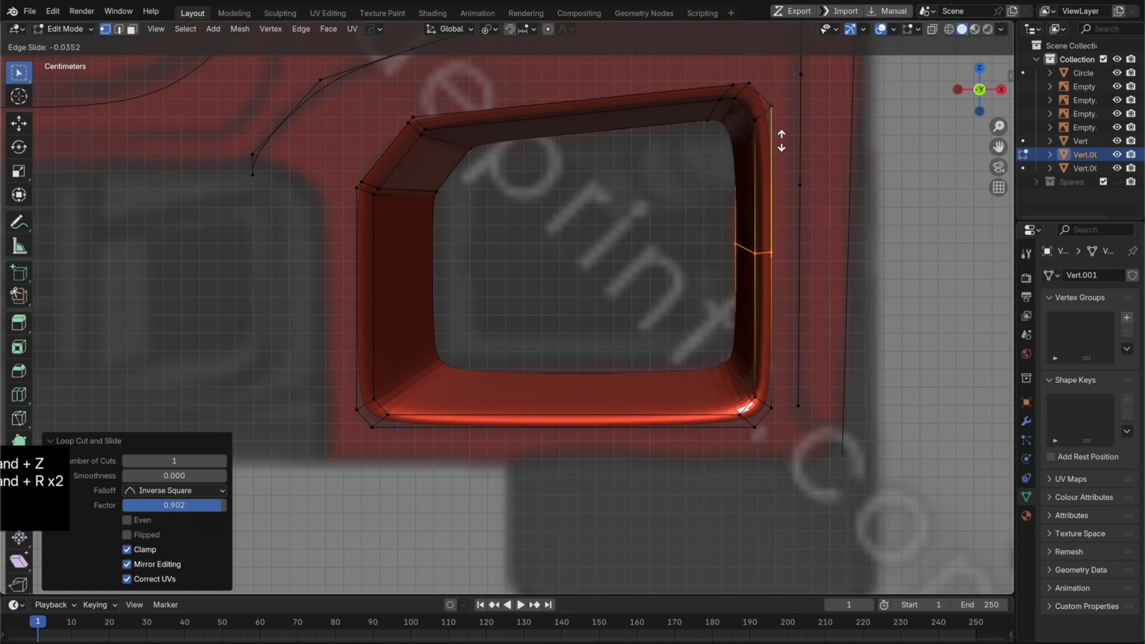
left_click(783, 579)
key("super+r")
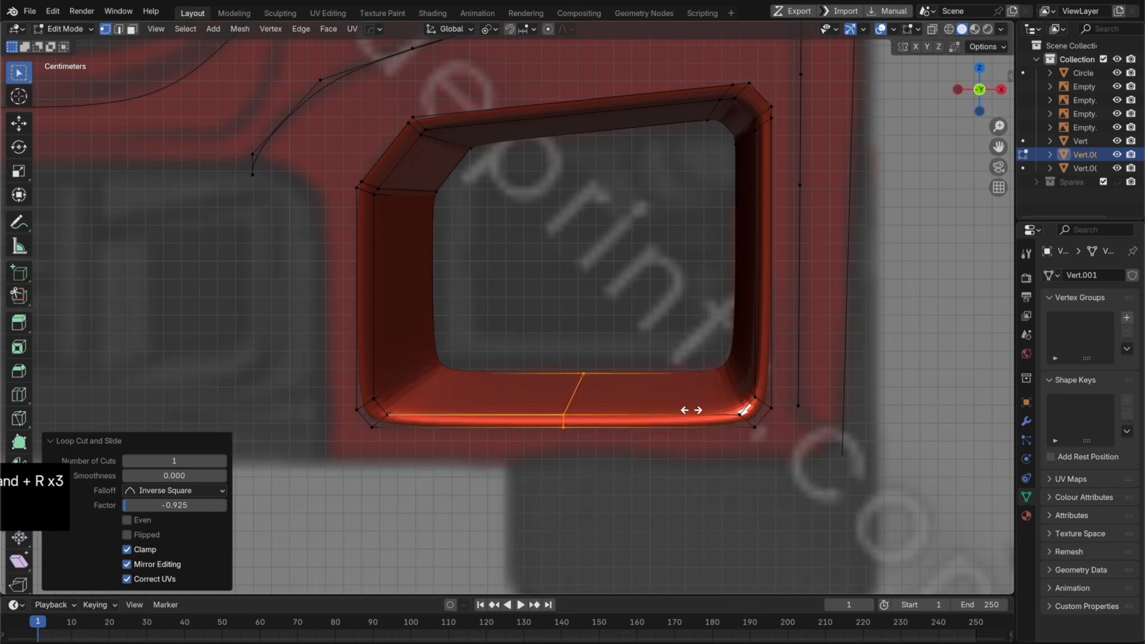
key("super+r")
key("super+r")
left_click(364, 435)
left_click(413, 441)
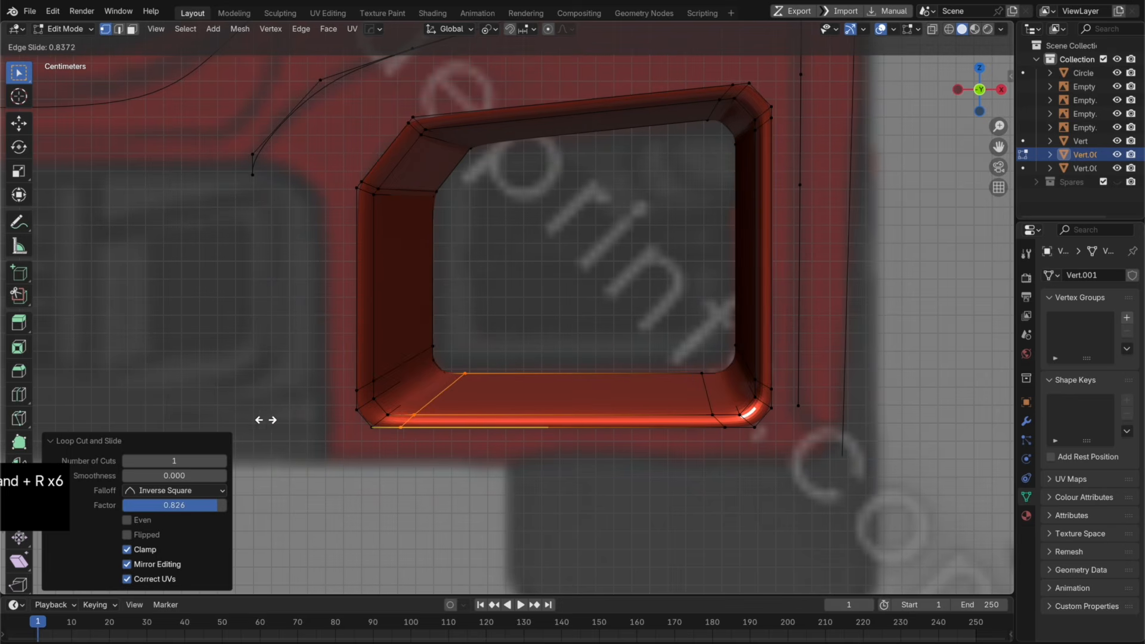
left_click(256, 418)
scroll(450, 429, "down", 4)
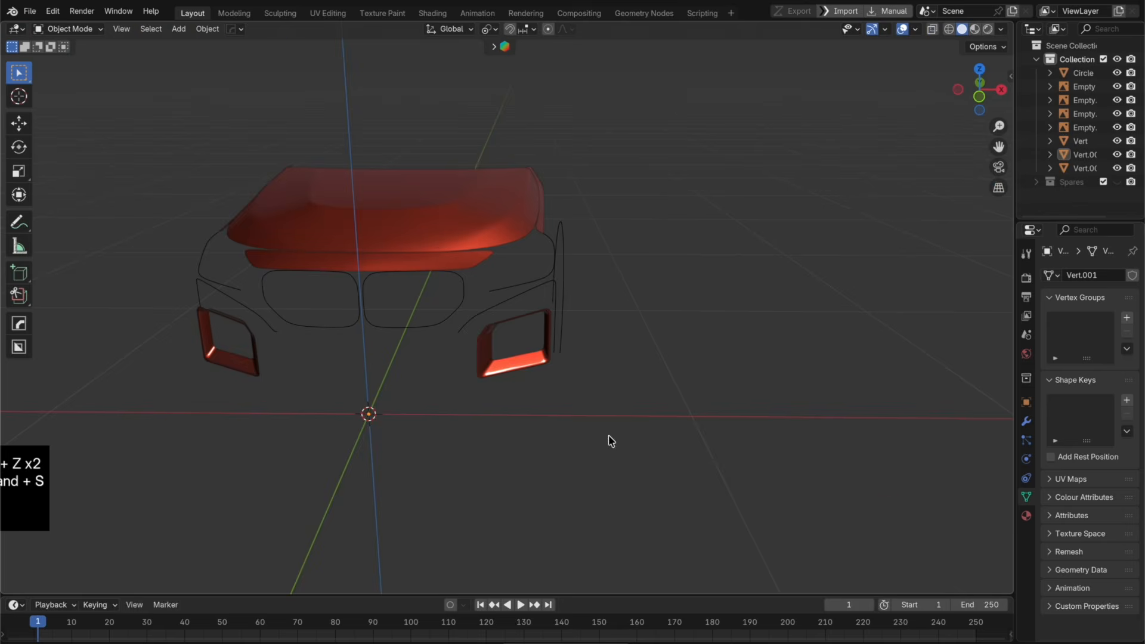
Step: Switch to the BMW configurator in the browser, rotate the M2 towards its front to examine the bumper, and return to Blender
mouse_move(608, 440)
middle_mouse_down()
mouse_move(518, 446)
mouse_move(608, 438)
middle_mouse_up()
left_click(960, 94)
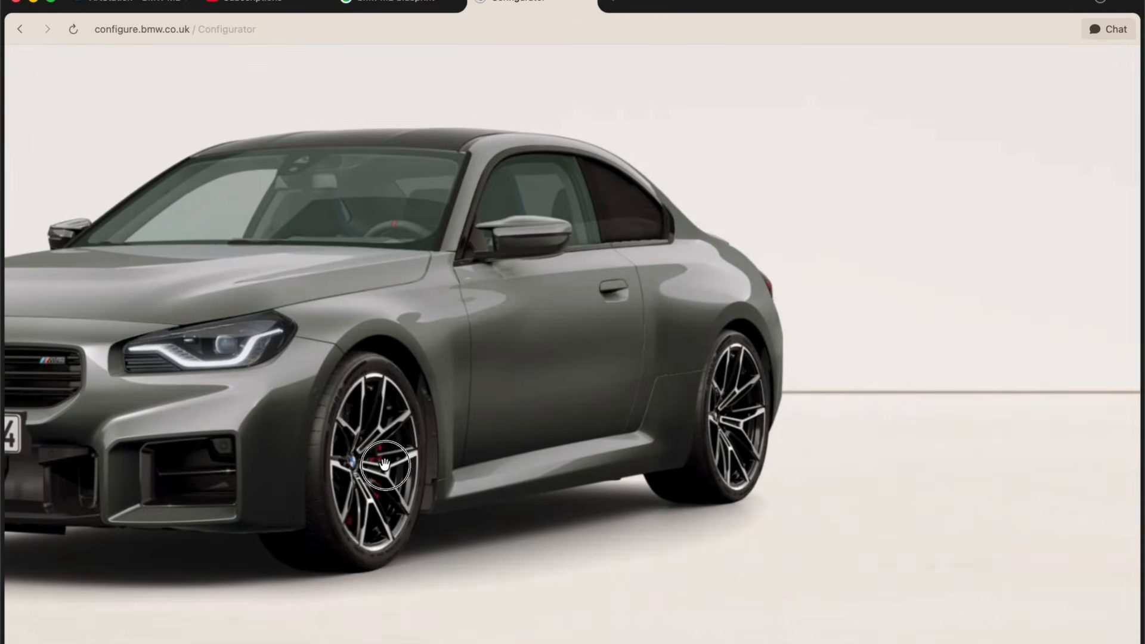
left_click_drag(384, 465, 435, 458)
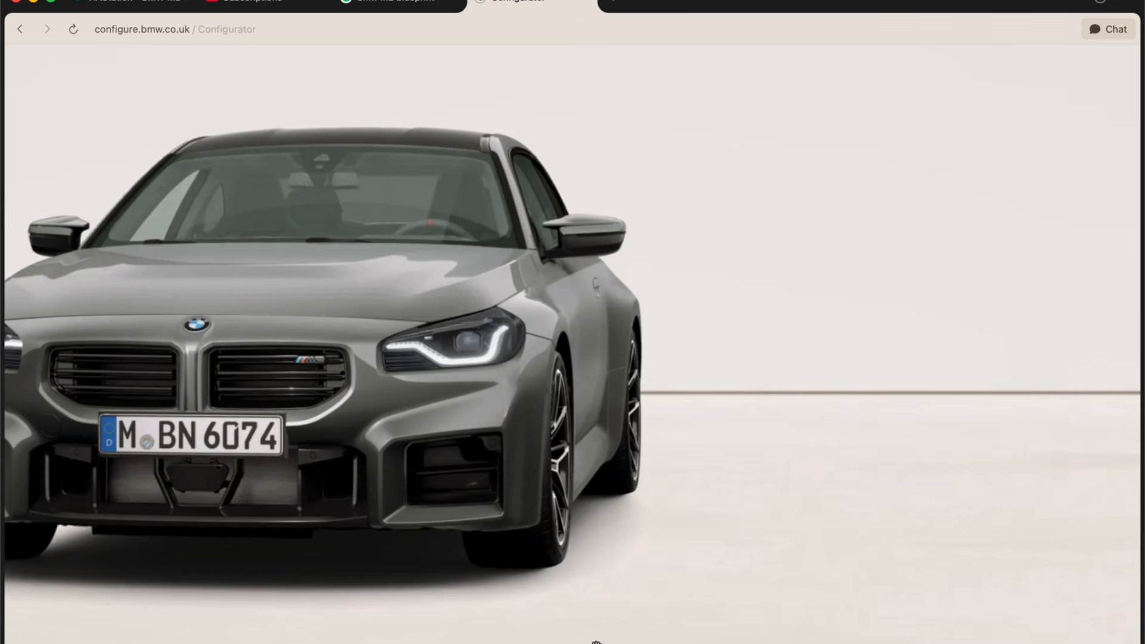
left_click(559, 643)
Step: In the side view, move the bottom vertex of the bumper line behind the intake about 0.012 m down along Z
scroll(524, 349, "up", 2)
key("Tab")
key("g")
key("z")
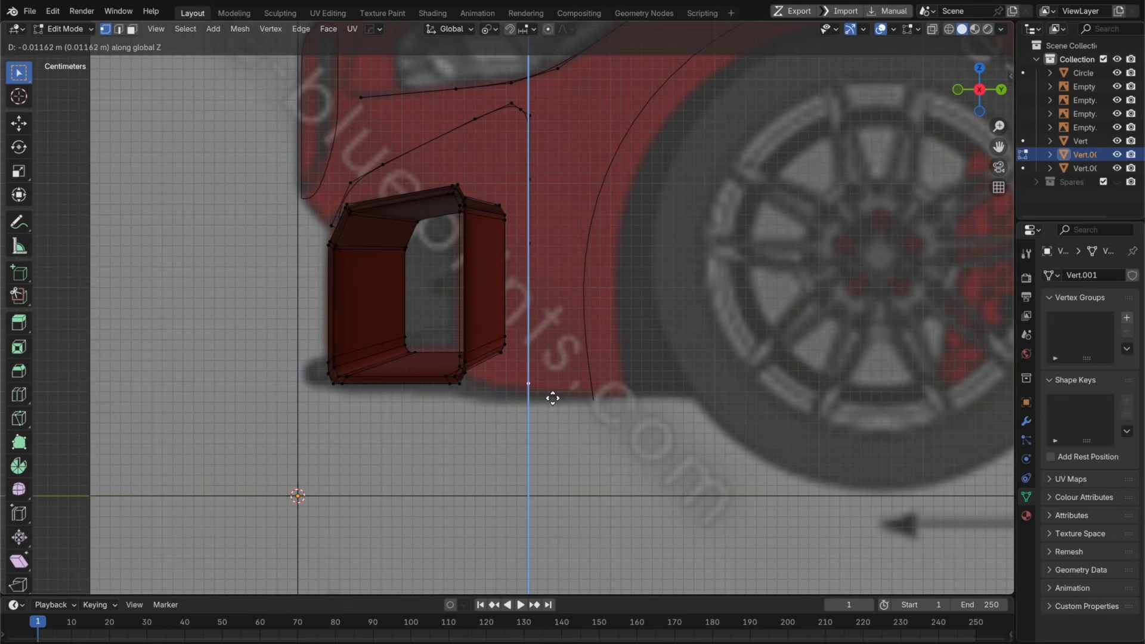
left_click(552, 401)
key("Tab")
Step: In the front view, extrude the kidney grille outline in place and scale the new ring inward to about 0.945 and again to 0.981
scroll(547, 391, "down", 4)
middle_click_drag(538, 378, 695, 424)
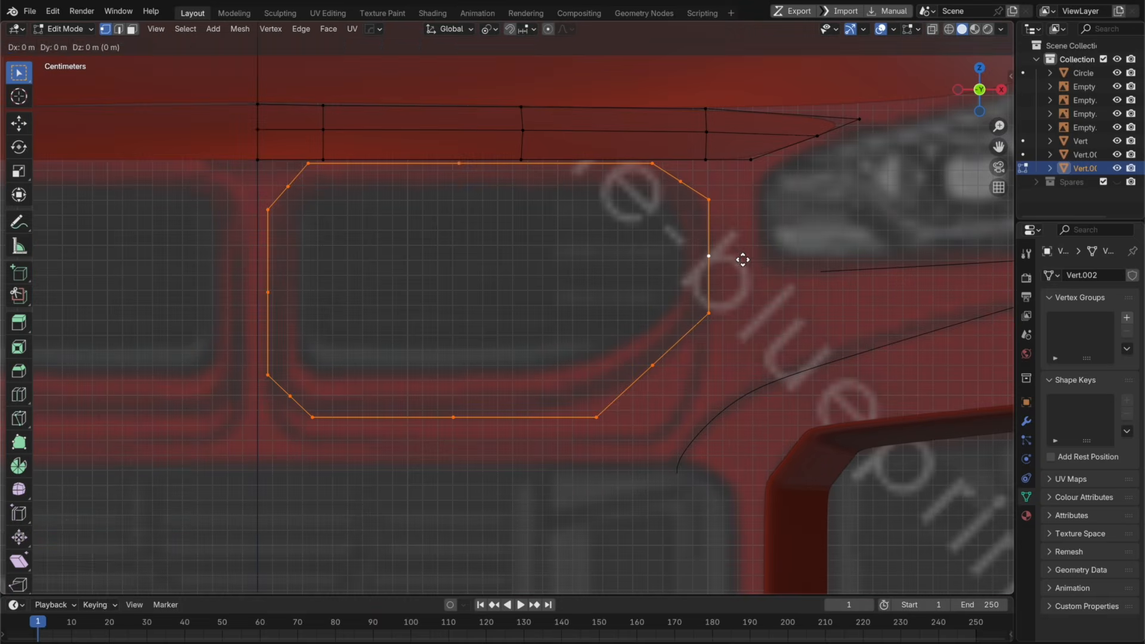
key("e")
right_click(741, 263)
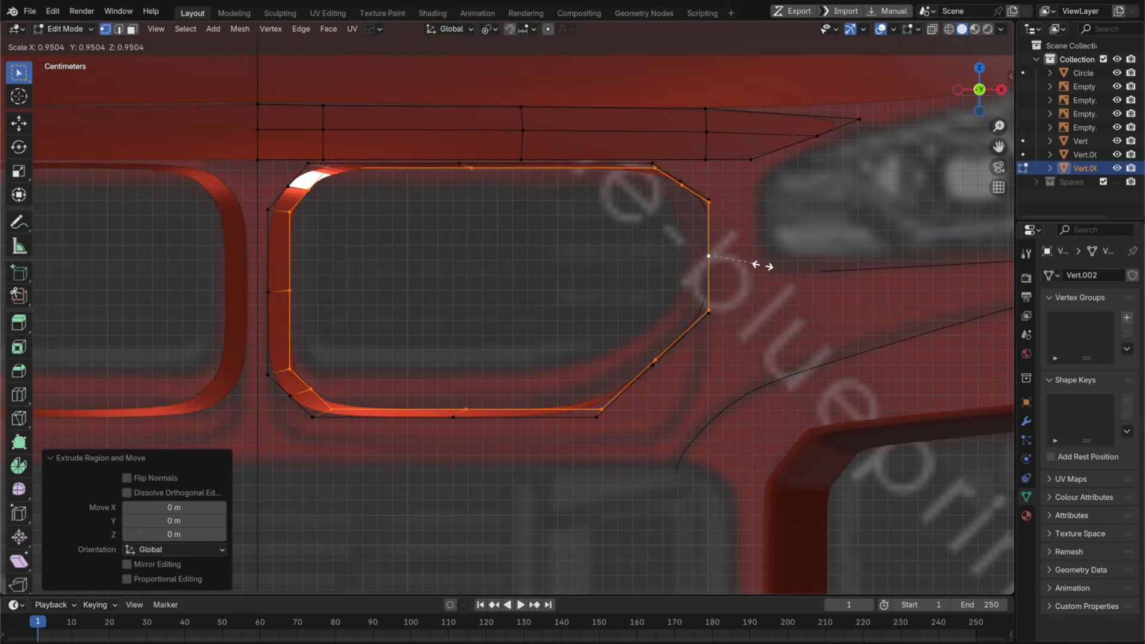
key("s")
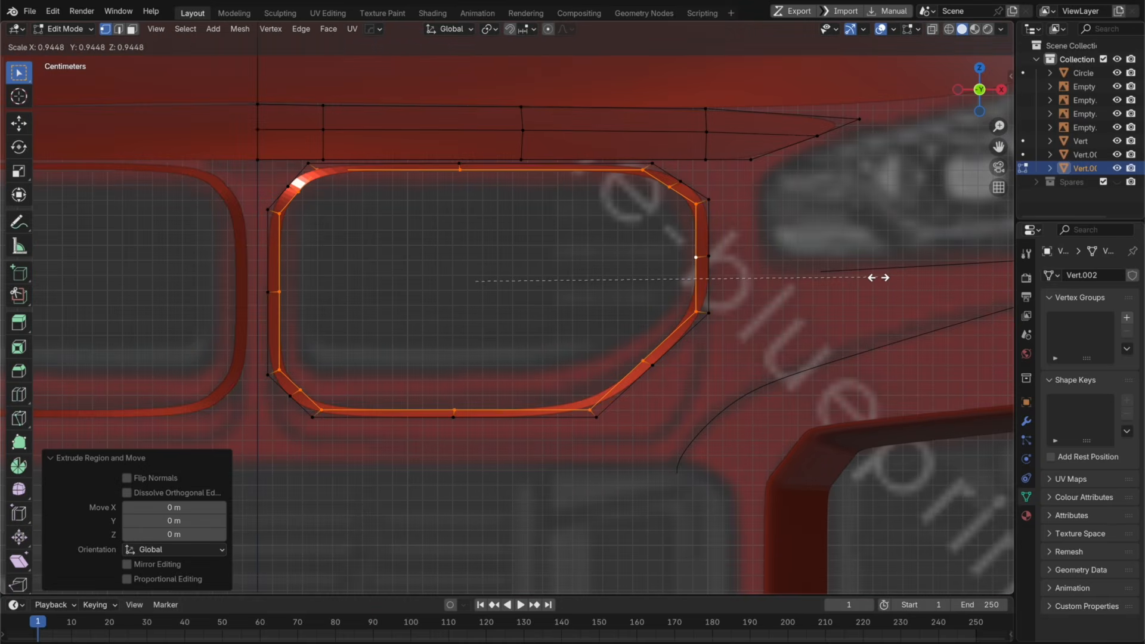
left_click(878, 277)
key("s")
left_click(870, 278)
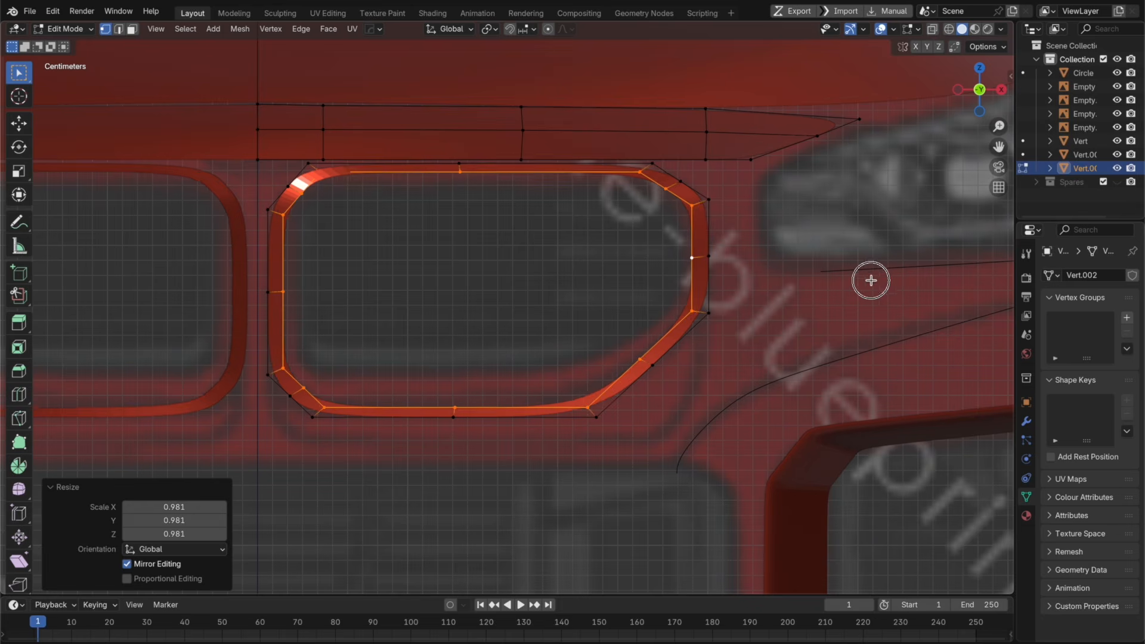
Step: Extrude the inner grille ring in place again and scale the new ring to about 0.909
key("e")
right_click(857, 279)
key("s")
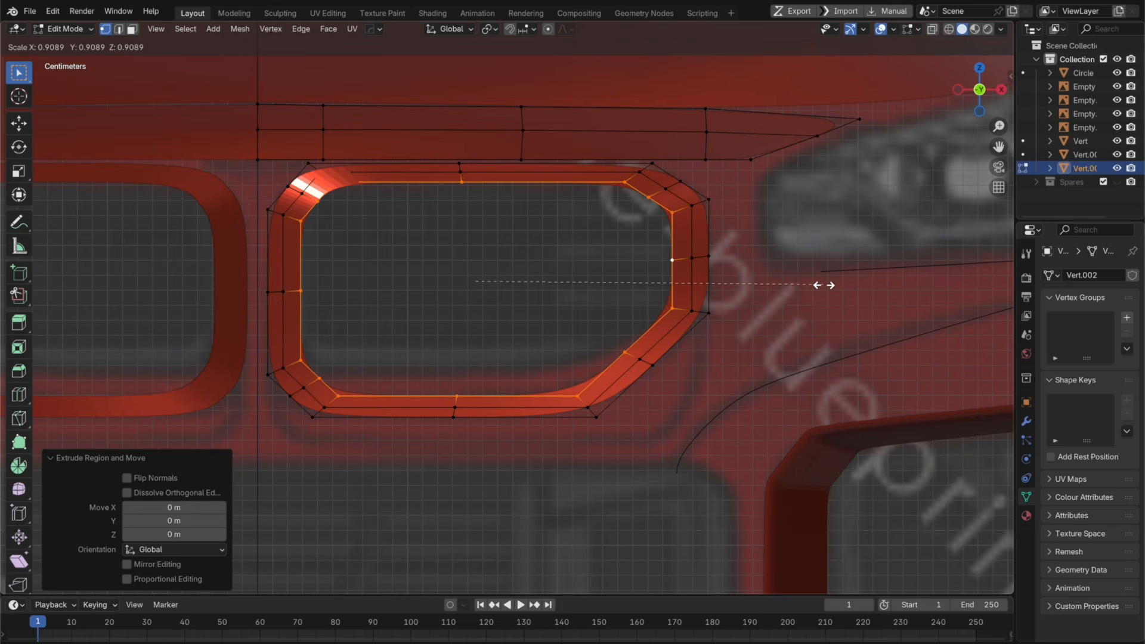
left_click(824, 285)
Step: Scale the innermost grille ring about its upper inner vertex, shrinking it along Z and enlarging it to 1.032 along X
scroll(817, 277, "up", 3)
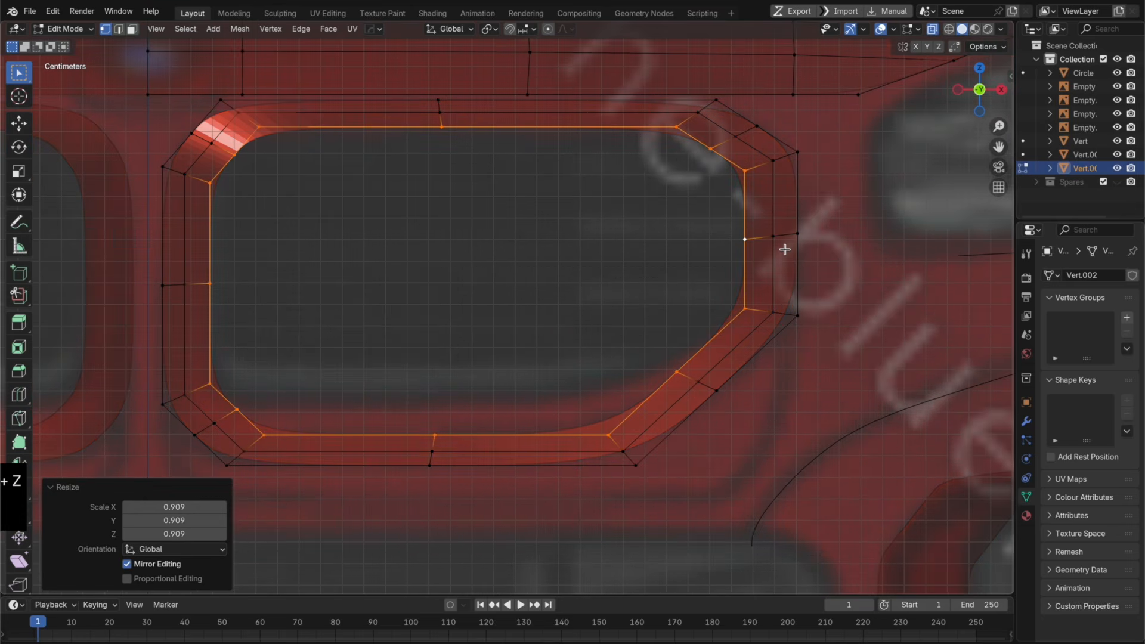
key("s")
key("z")
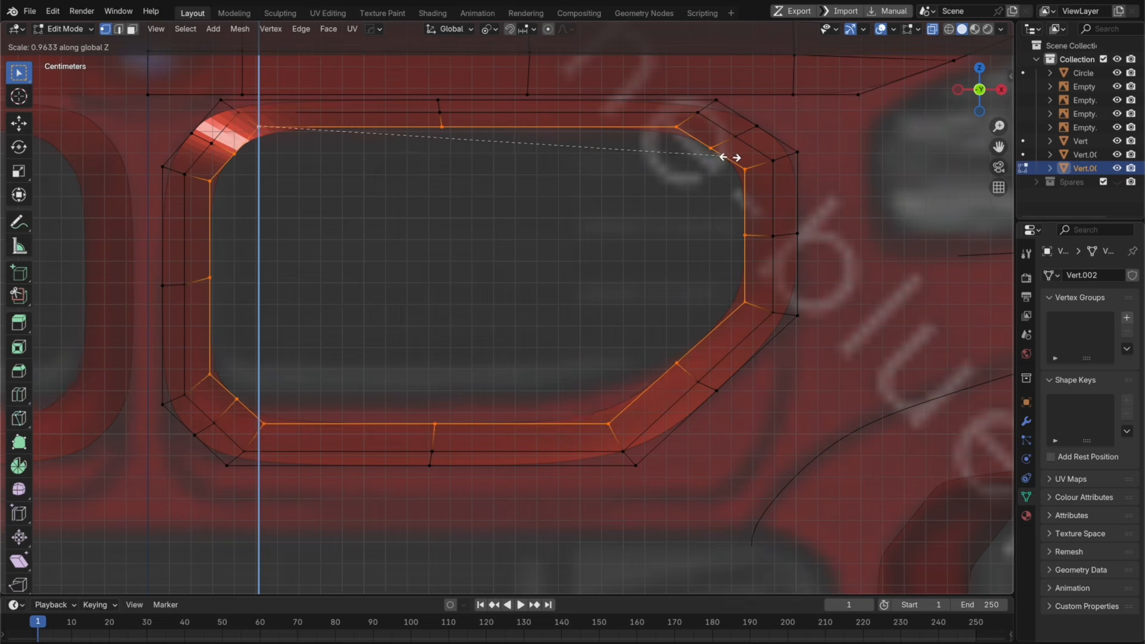
left_click(707, 162)
key("s")
key("x")
left_click(757, 159)
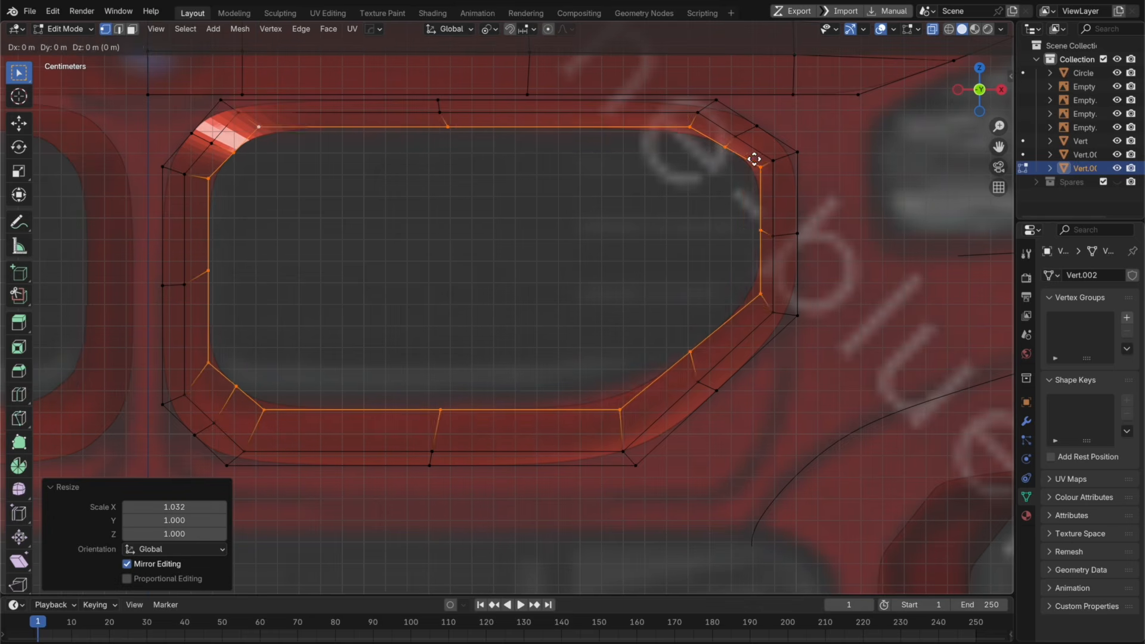
Step: Shift the innermost grille ring slightly towards the centre along X, then scale it to 1.025 along X and 0.981 along Z
key("g")
key("x")
key("s")
key("x")
left_click(757, 156)
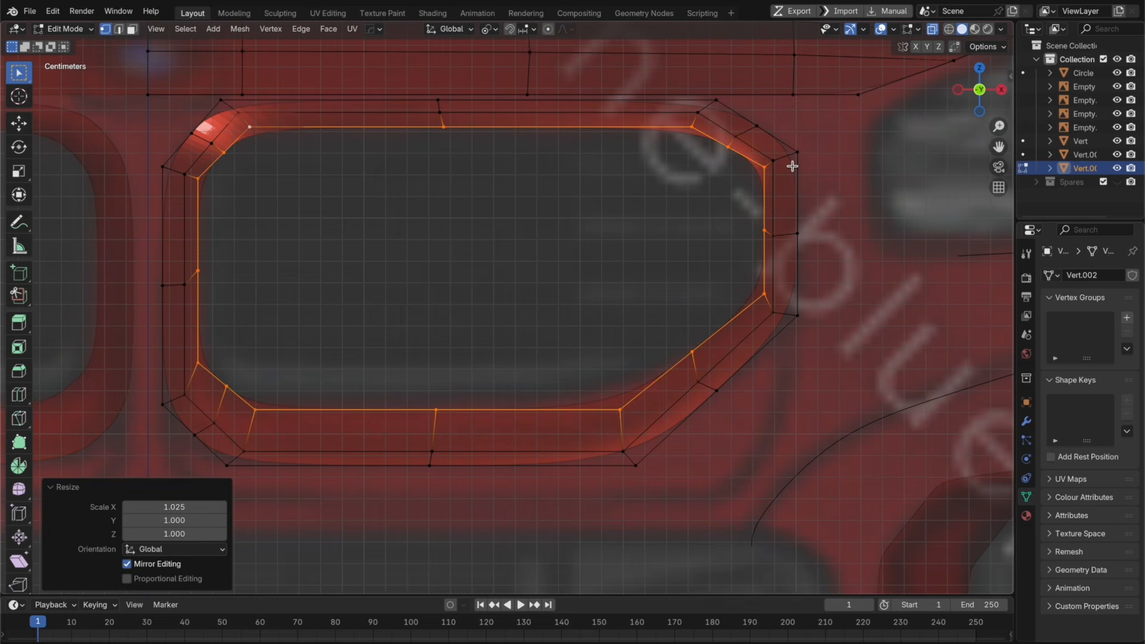
key("s")
key("z")
left_click(781, 167)
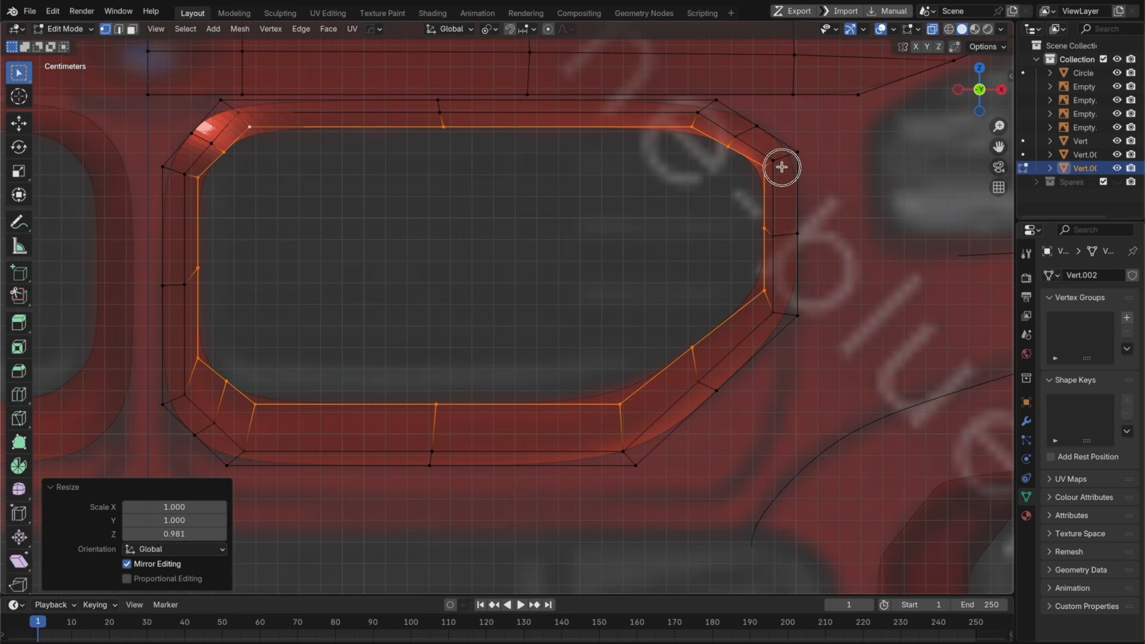
Step: Move the innermost grille ring backward along Y for depth, then turn off X-ray and return to Object Mode
key("g")
key("y")
middle_click_drag(810, 174, 685, 314)
left_click(638, 298)
key("alt+z")
key("Tab")
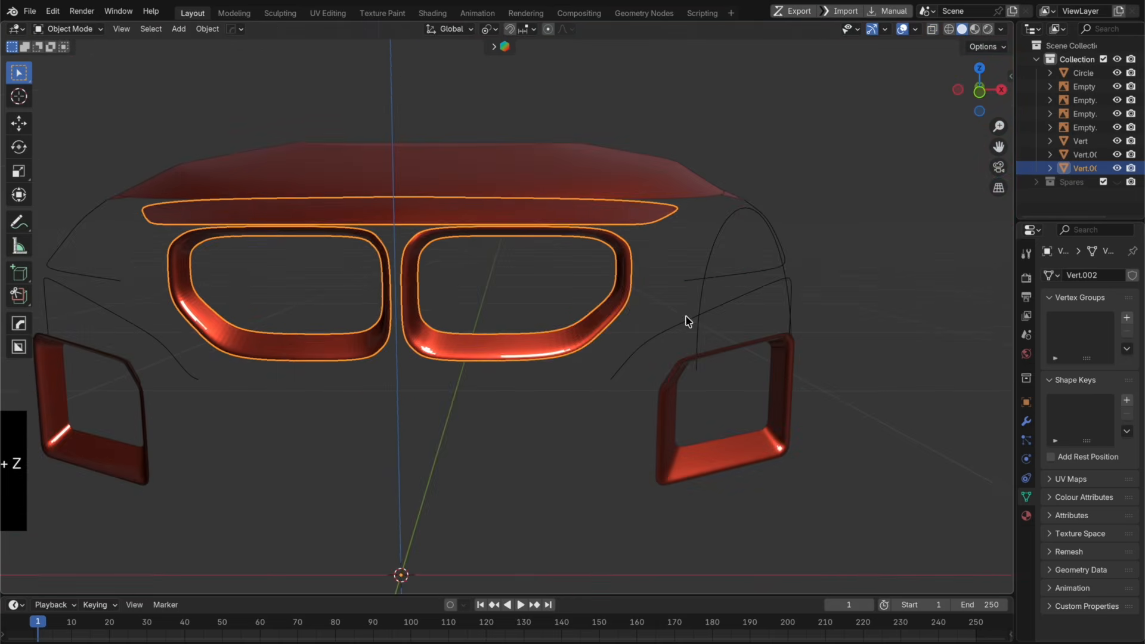
Step: Apply Shade Auto Smooth at 30° to the grille object
right_click(662, 327)
left_click(662, 325)
scroll(656, 328, "up", 6)
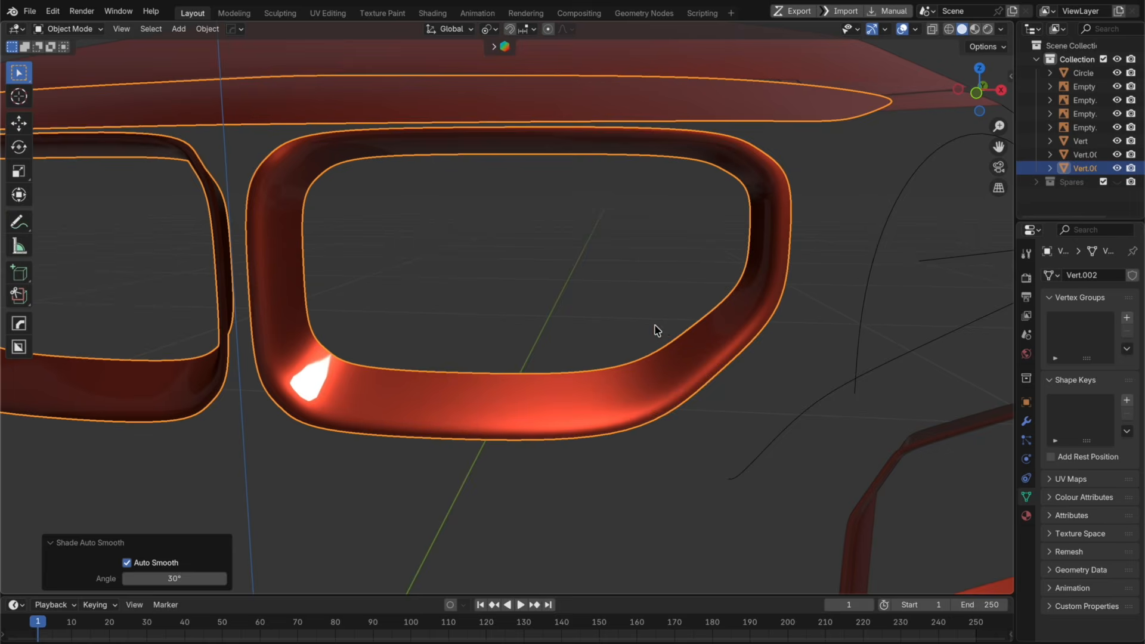
Step: After checking the BMW reference photo, extrude the grille's centre-side outer edge about 0.008 m backward along Y
key("Tab")
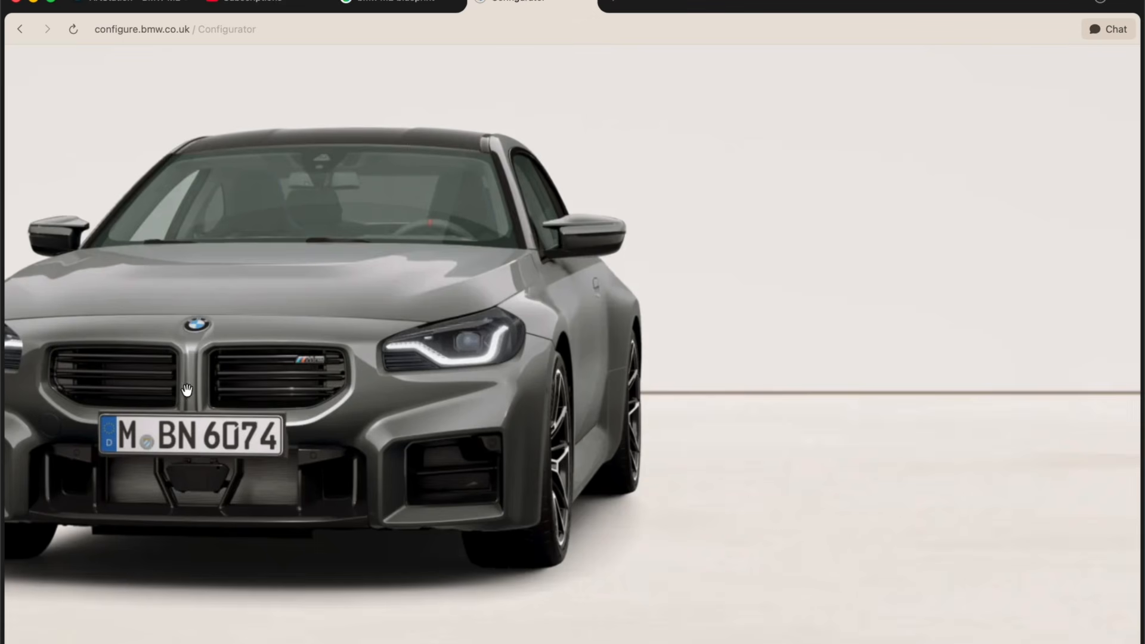
left_click(559, 643)
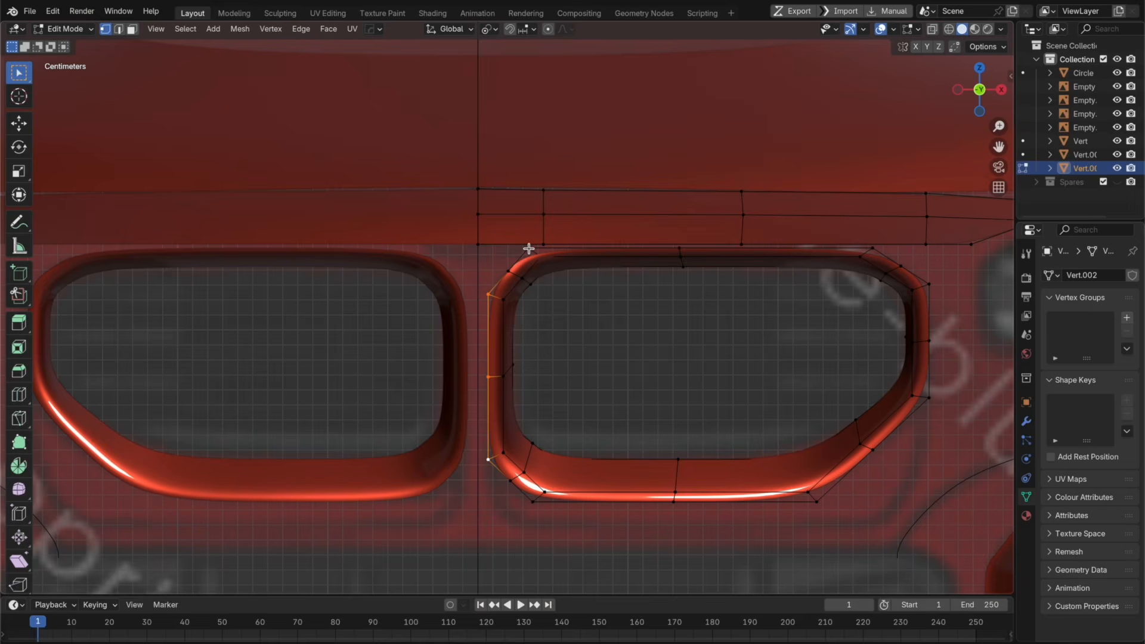
middle_click_drag(532, 356, 546, 413)
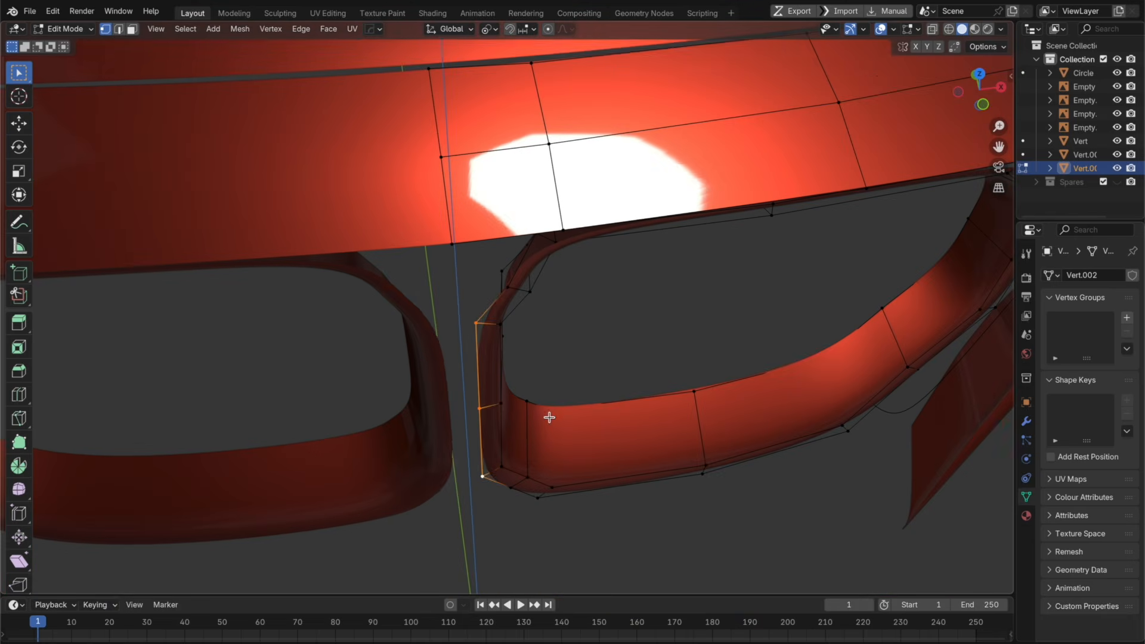
key("g")
key("y")
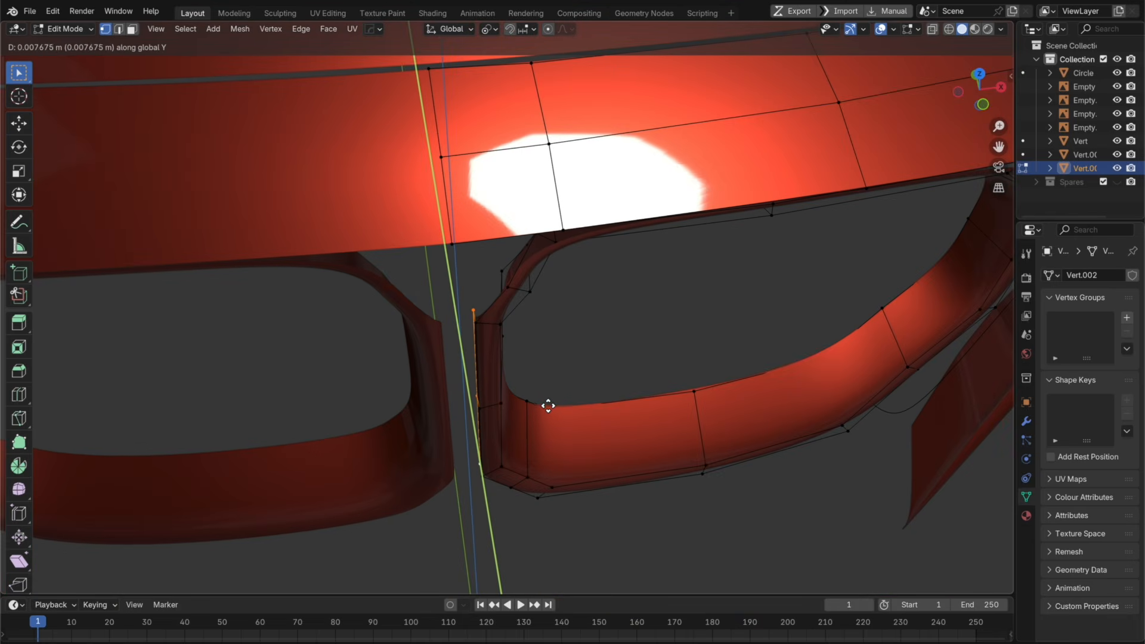
left_click(548, 406)
Step: Extrude the recessed edge along X to the centre line to bridge the two grilles, and return to Object Mode
key("e")
key("x")
left_click(486, 395)
key("Tab")
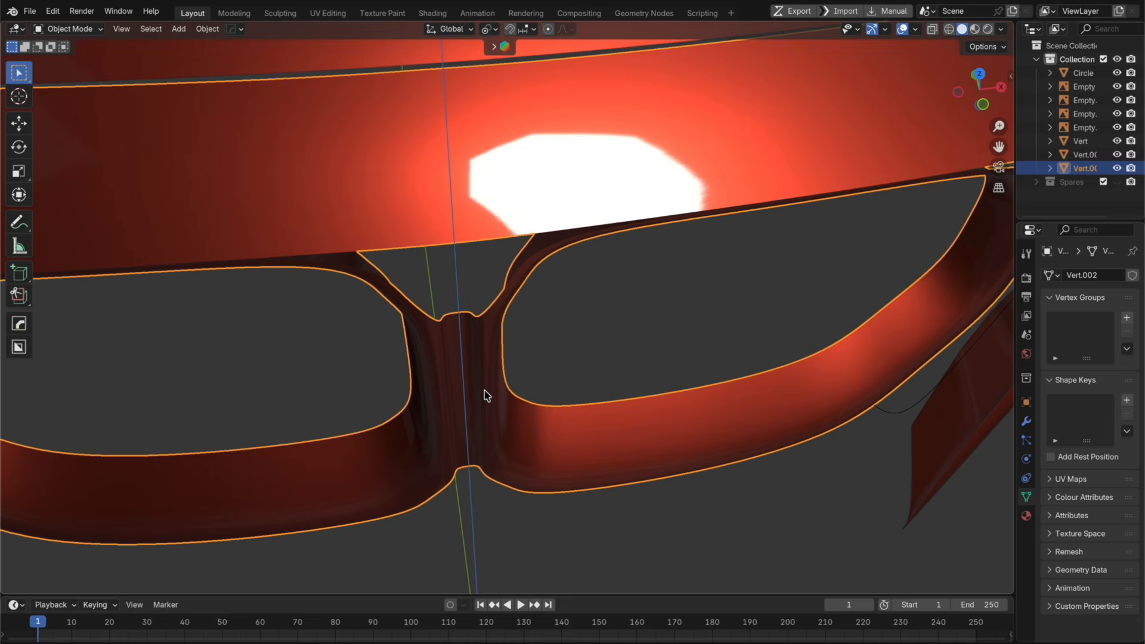
Step: Add a vertical loop cut to the bridge between the grilles, slid to about 0.54 from its middle
middle_click_drag(507, 331, 535, 312)
key("Tab")
key("super+r")
left_click(517, 208)
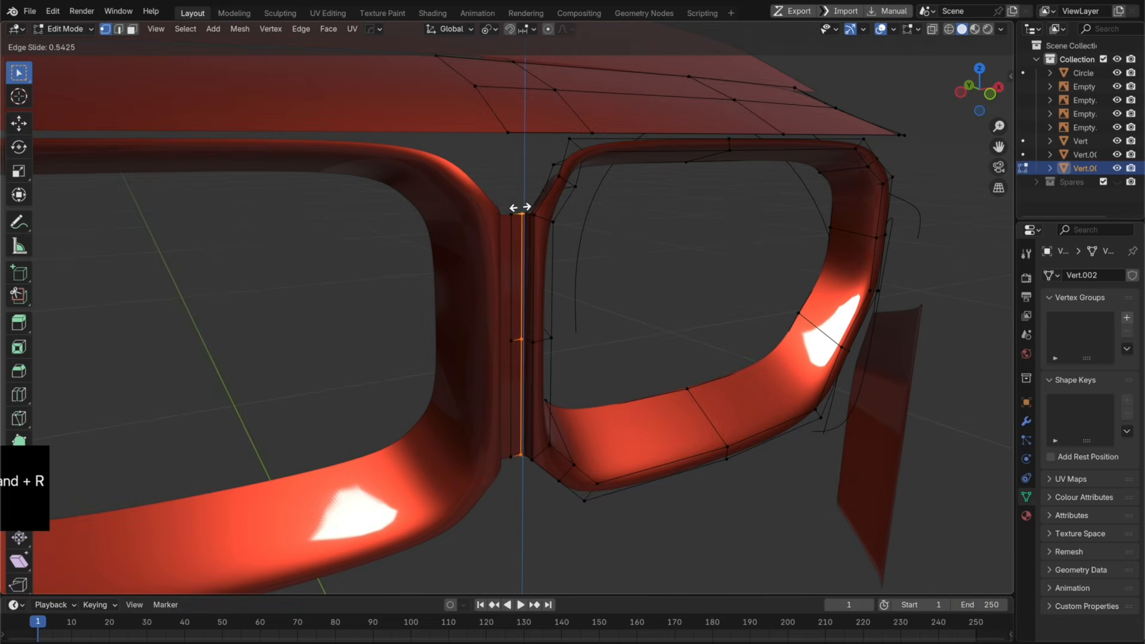
left_click(520, 207)
key("Tab")
Step: Compare the bridge between the grilles with the BMW configurator photo and turn on X-ray in the front view
scroll(537, 220, "up", 3)
middle_click_drag(552, 235, 565, 280)
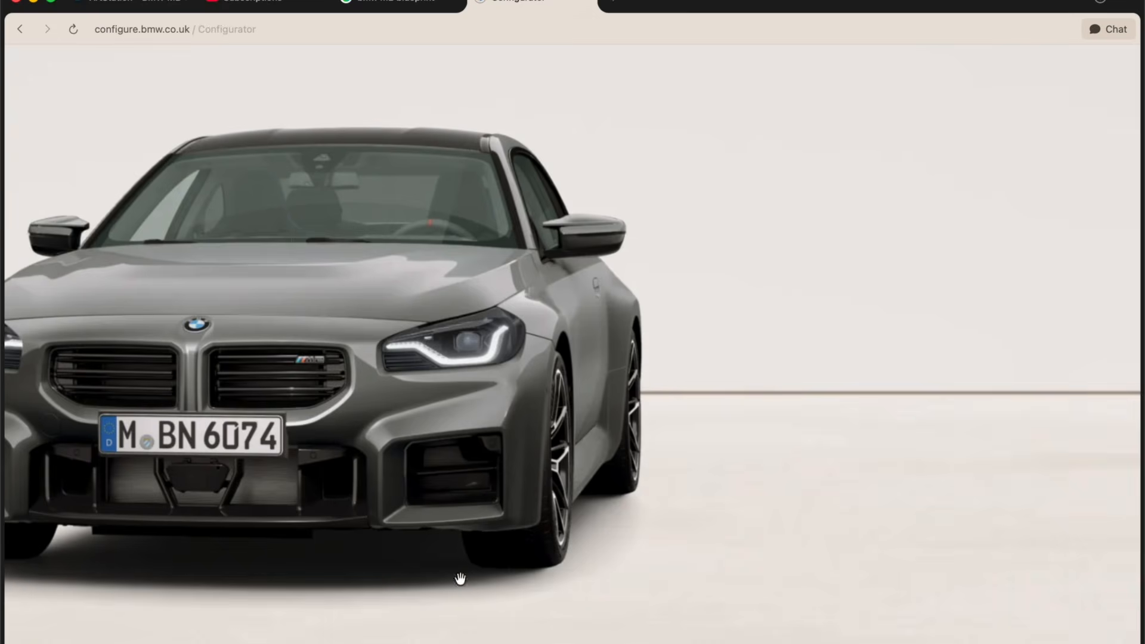
left_click(559, 643)
key("alt+z")
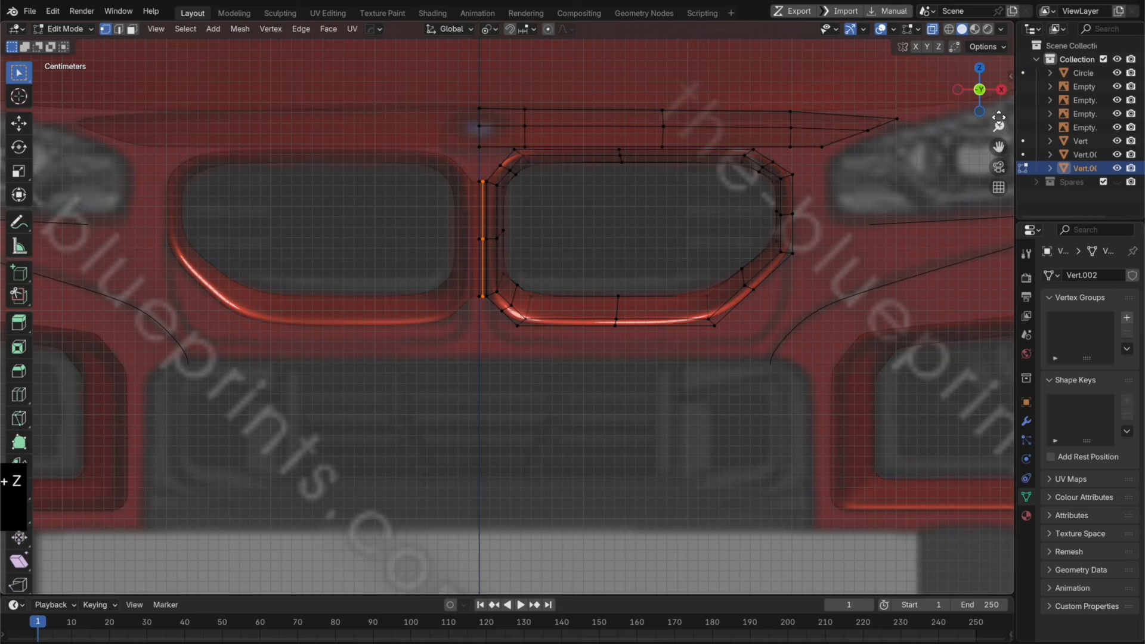
Step: After checking the BMW reference photo, move the lower part of the grille surround and bridge about 0.023 m down along Z
left_click(958, 91)
left_click(1001, 91)
middle_click_drag(671, 333, 635, 347, "shift")
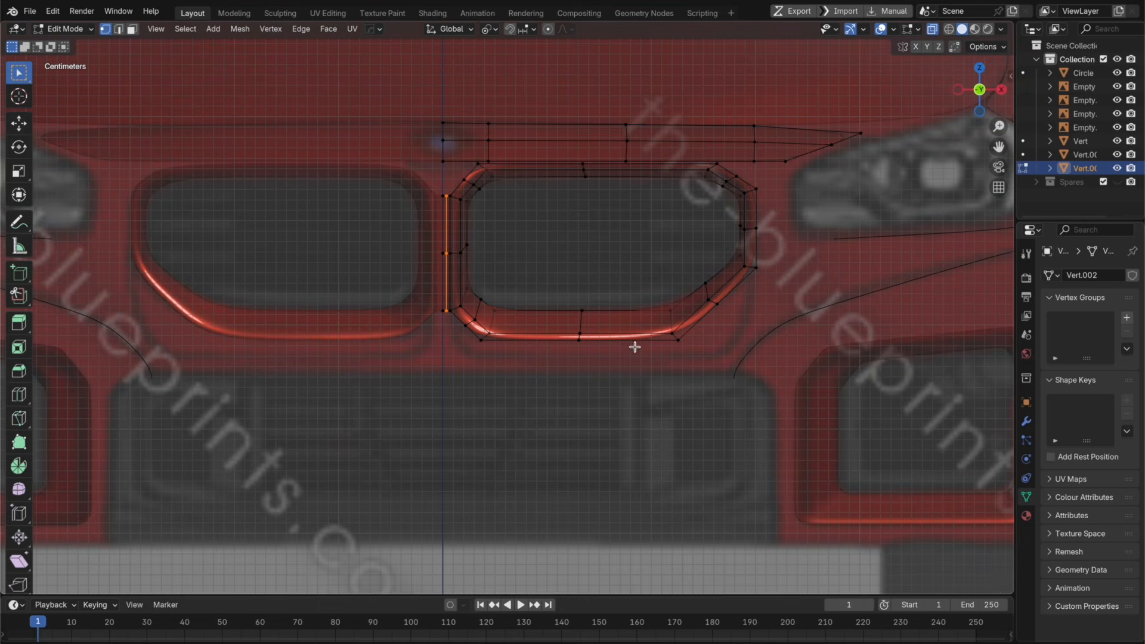
left_click(118, 643)
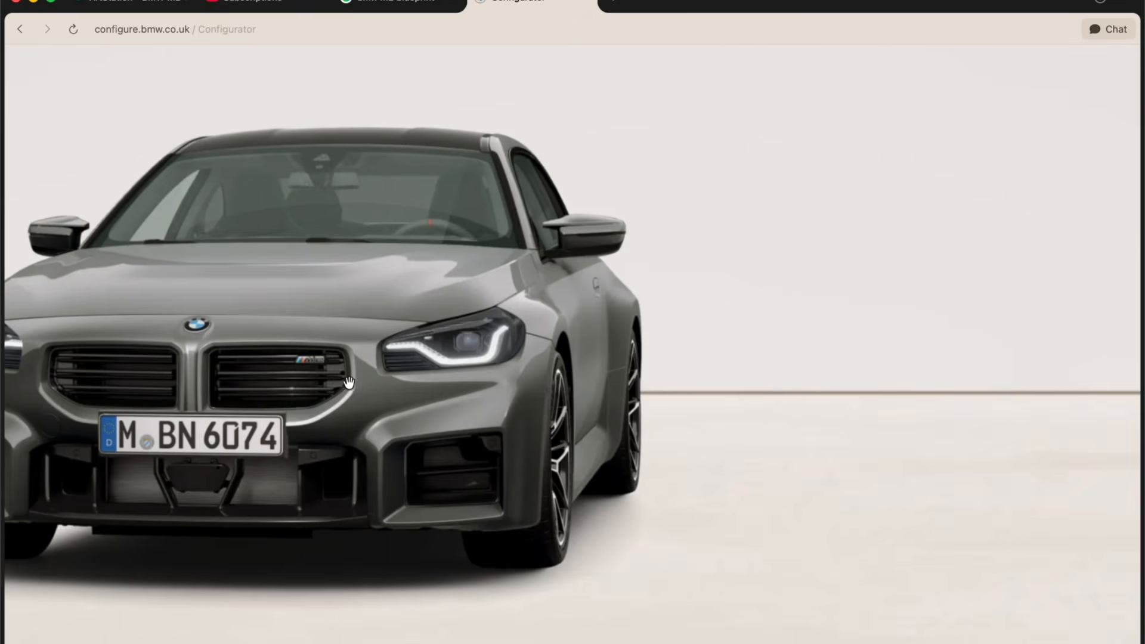
left_click_drag(691, 360, 413, 275)
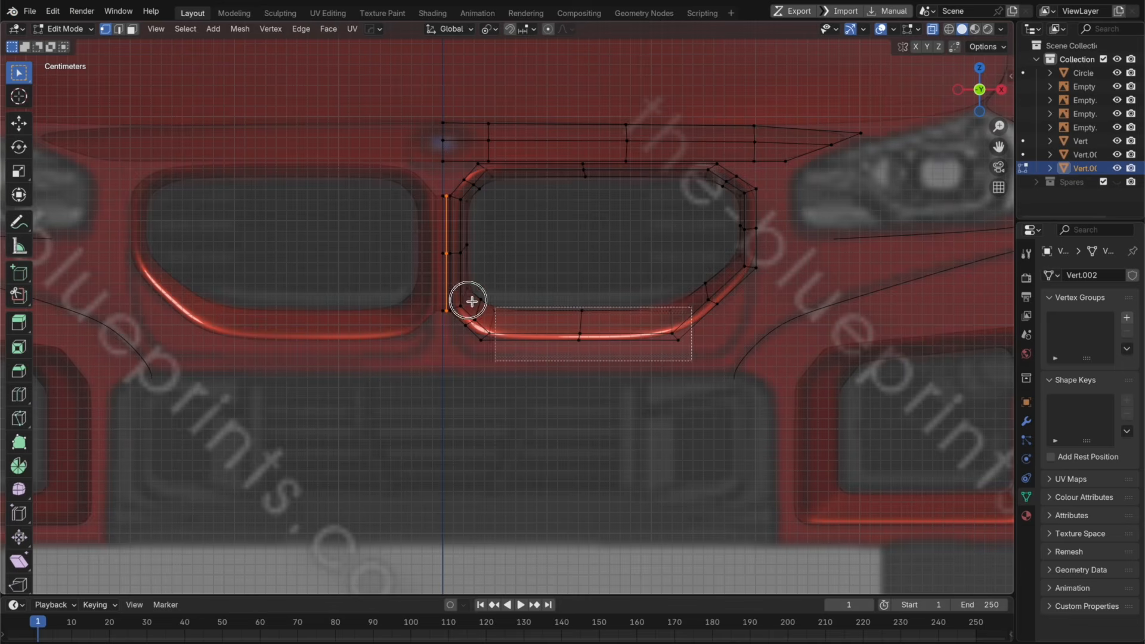
key("g")
key("z")
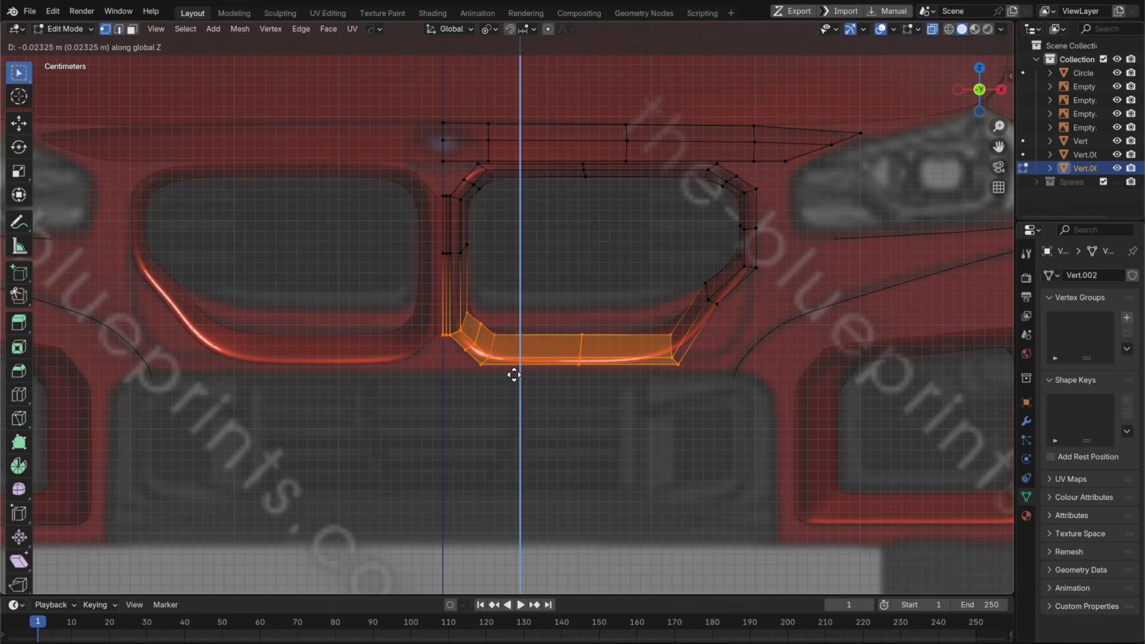
left_click(513, 375)
key("Tab")
key("Tab")
Step: Dissolve the cross edge loop on the grille's lower outer diagonal and add a new loop cut in its place
key("x")
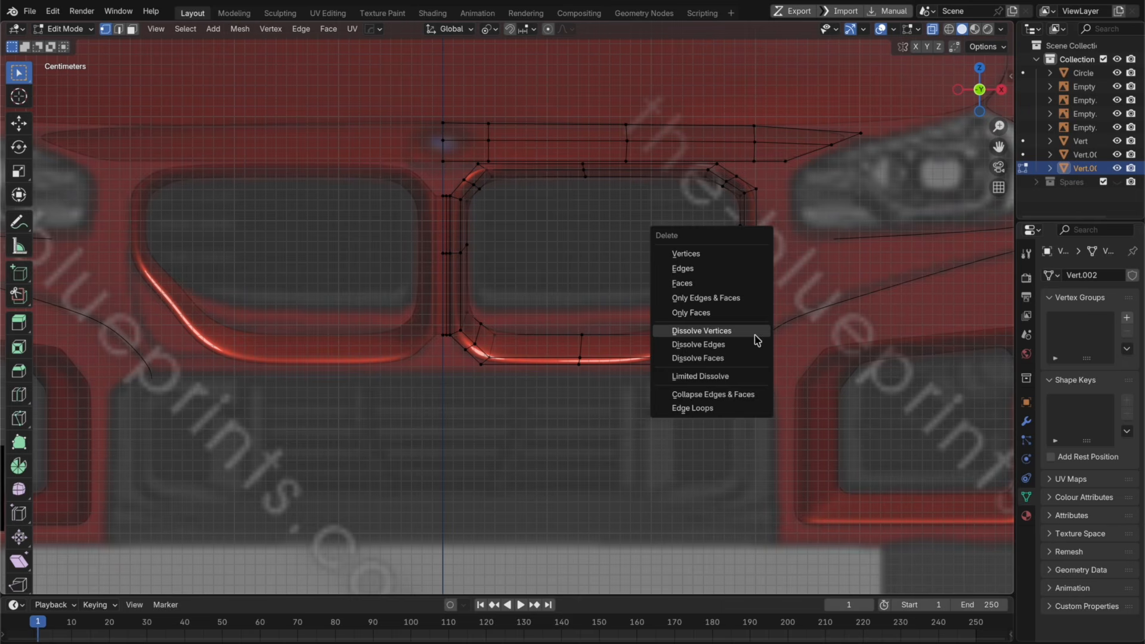
left_click(756, 343)
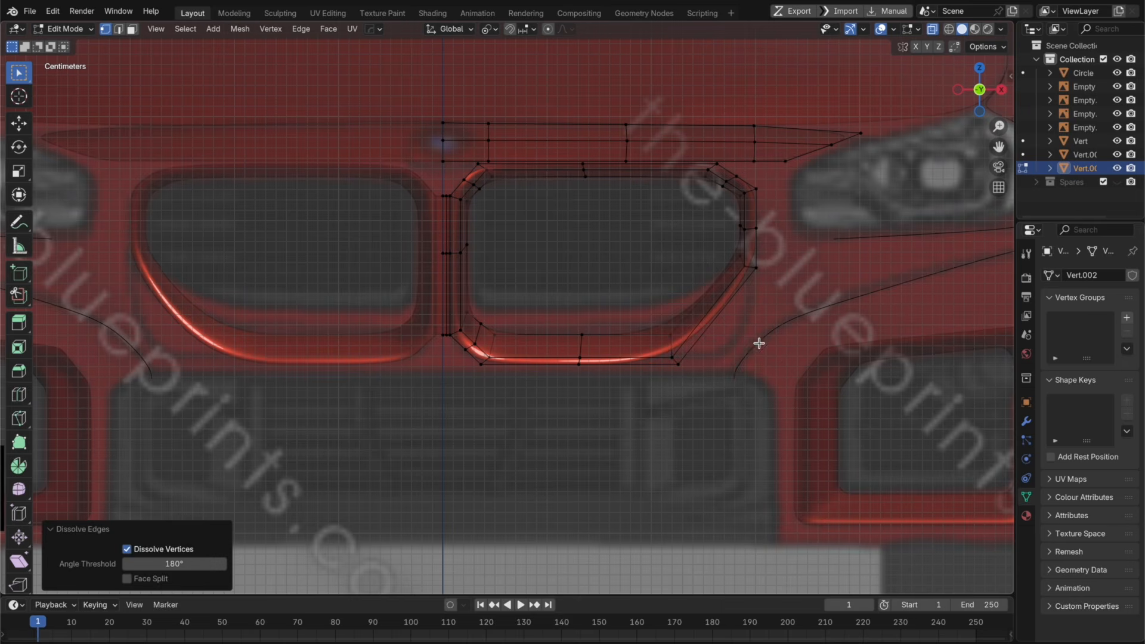
key("super+r")
left_click(723, 315)
left_click(751, 325)
key("Tab")
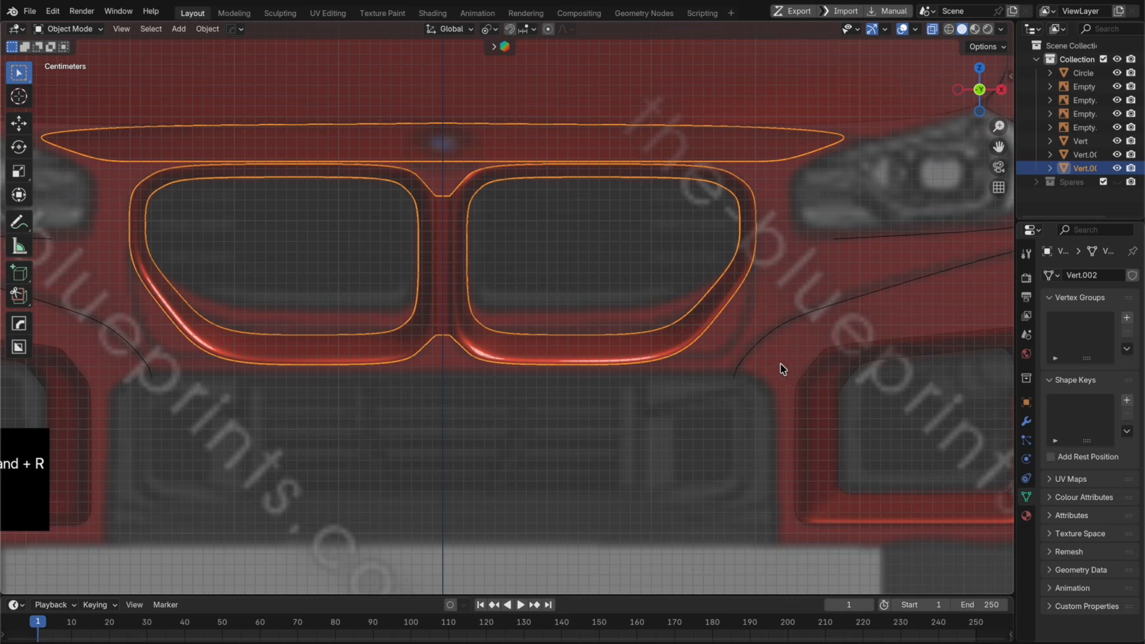
Step: Move the cross edge at the lower end of the grille's outer side about 0.012 m down along Z
key("Tab")
key("g")
key("z")
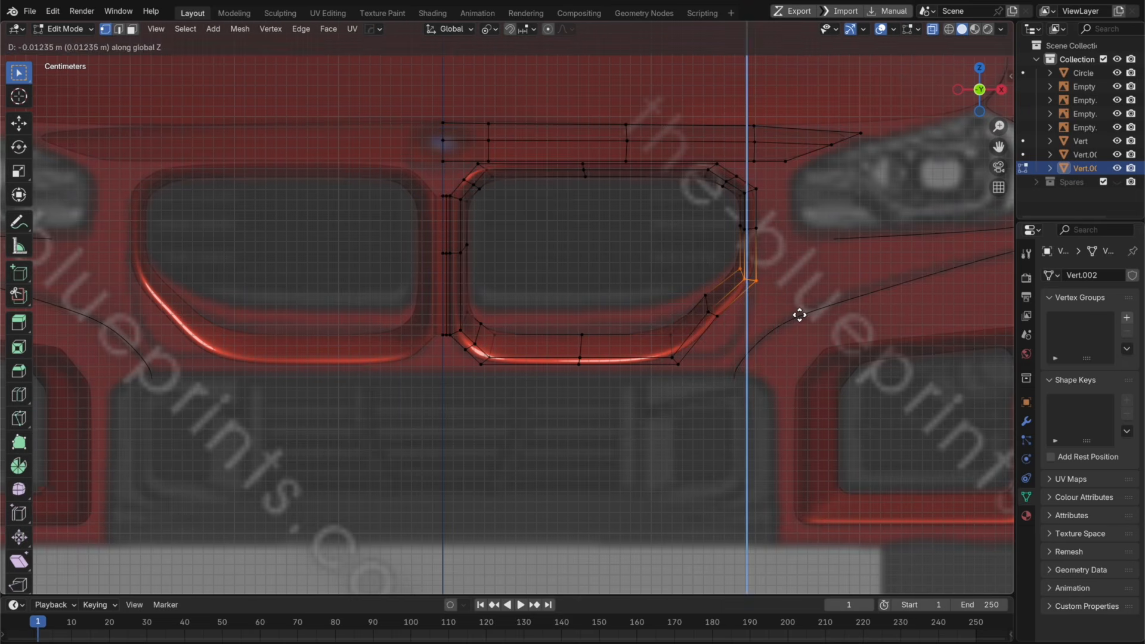
left_click(797, 314)
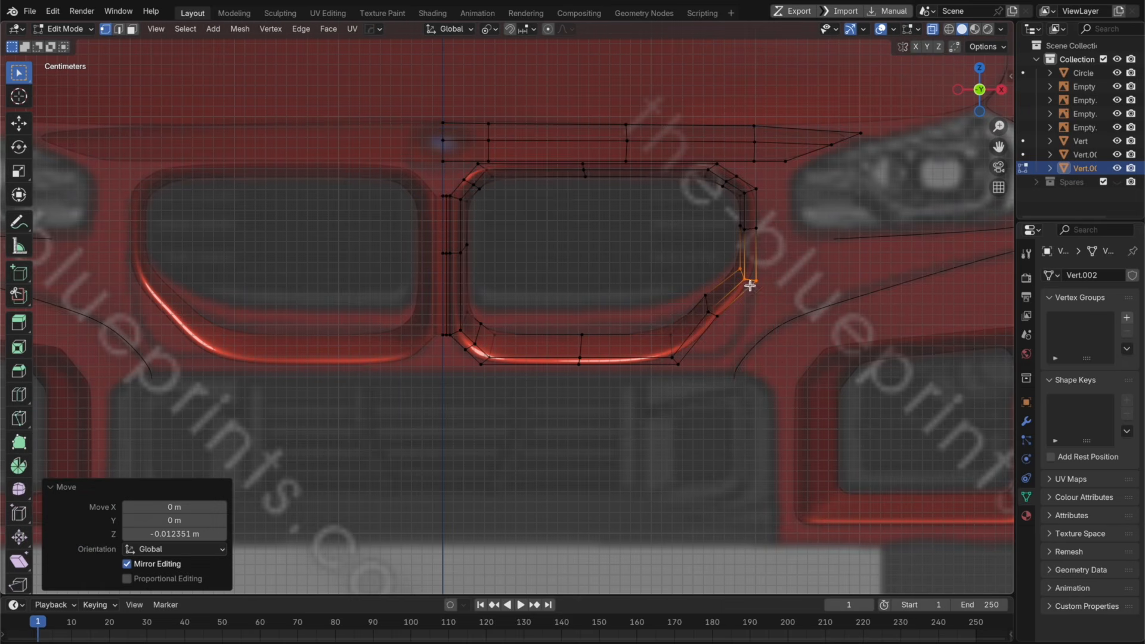
Step: Dissolve the diagonal's cross loop again and recut it to follow the lowered outer corner of the grille
left_click(706, 304, "alt")
key("x")
left_click(715, 302)
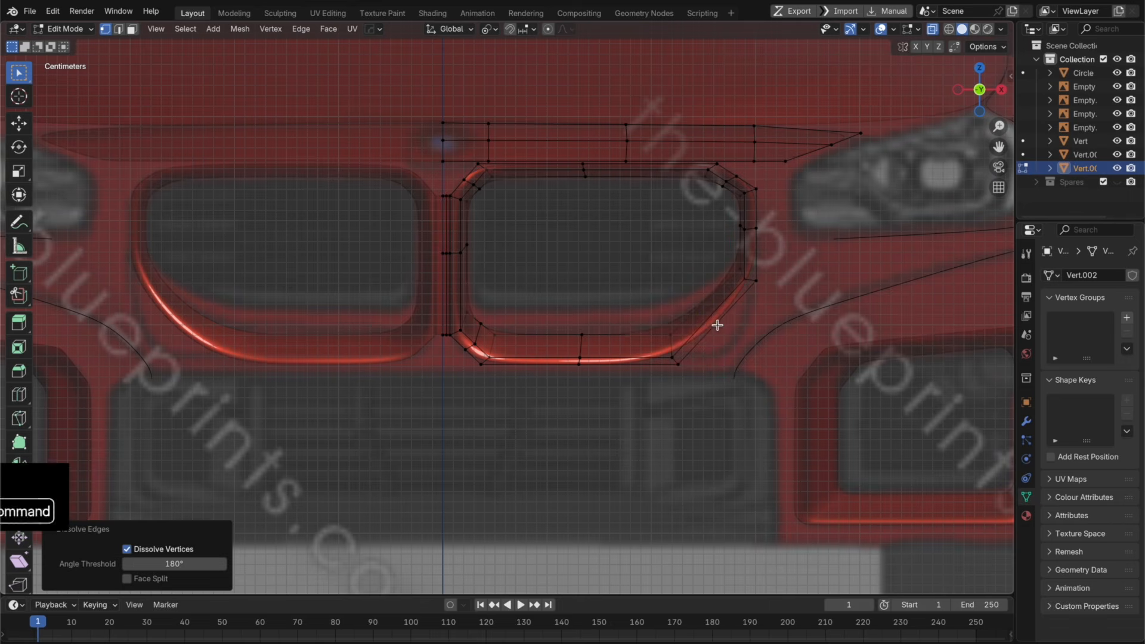
key("super+r")
left_click(735, 324)
left_click(745, 345)
key("Tab")
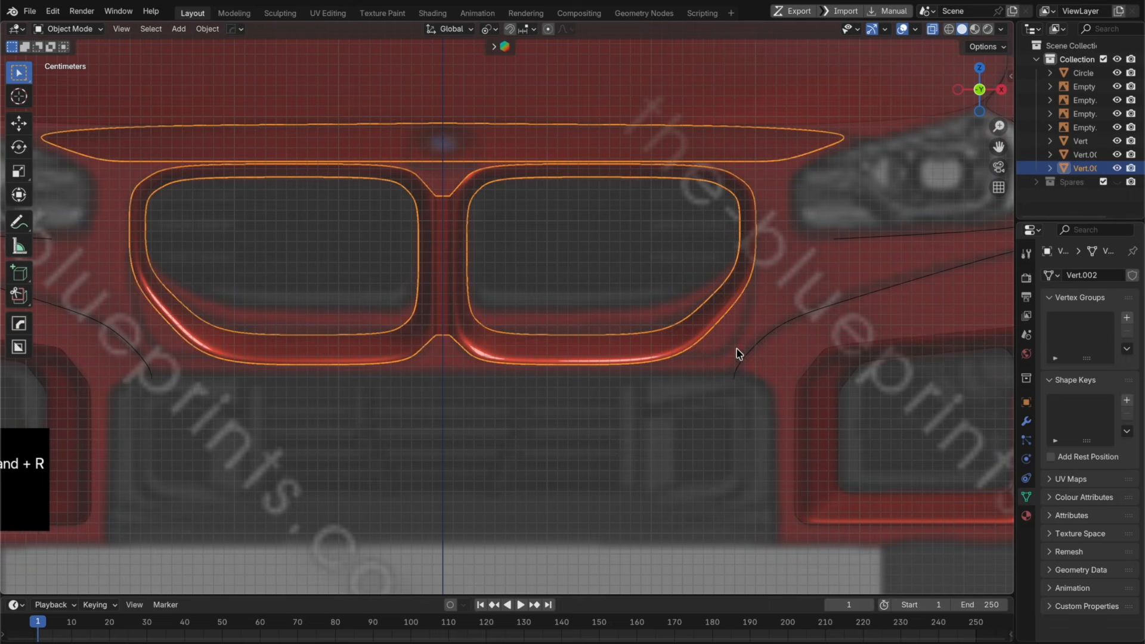
key("Tab")
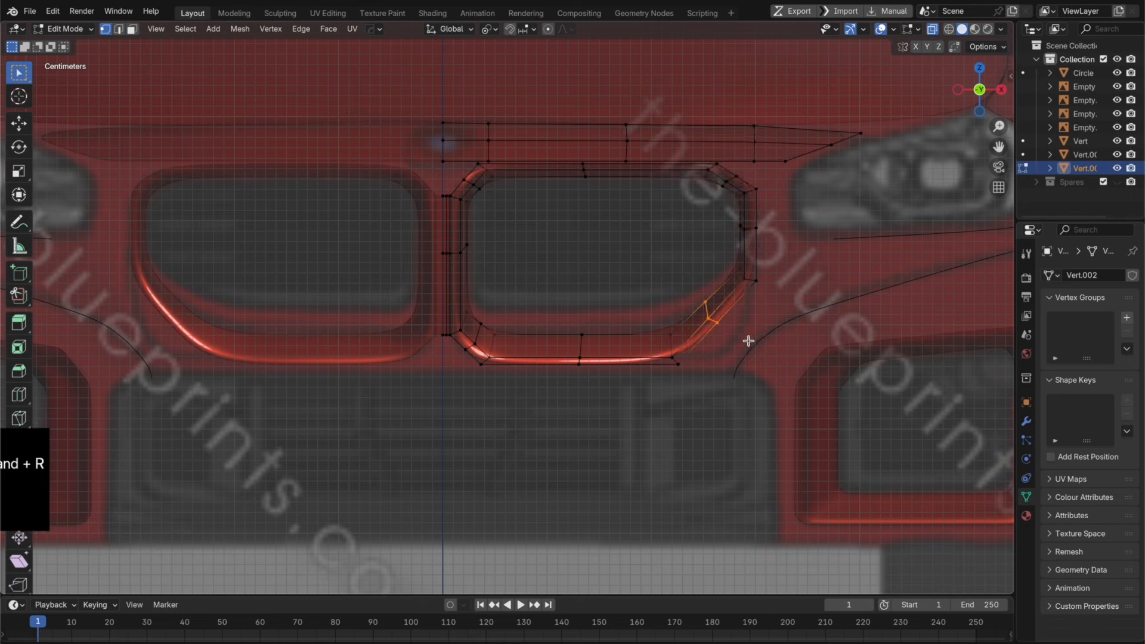
Step: Dissolve the middle cross edge loops at the upper outer and upper inner corners of the grille surround
key("x")
left_click(739, 187)
scroll(698, 238, "up", 3)
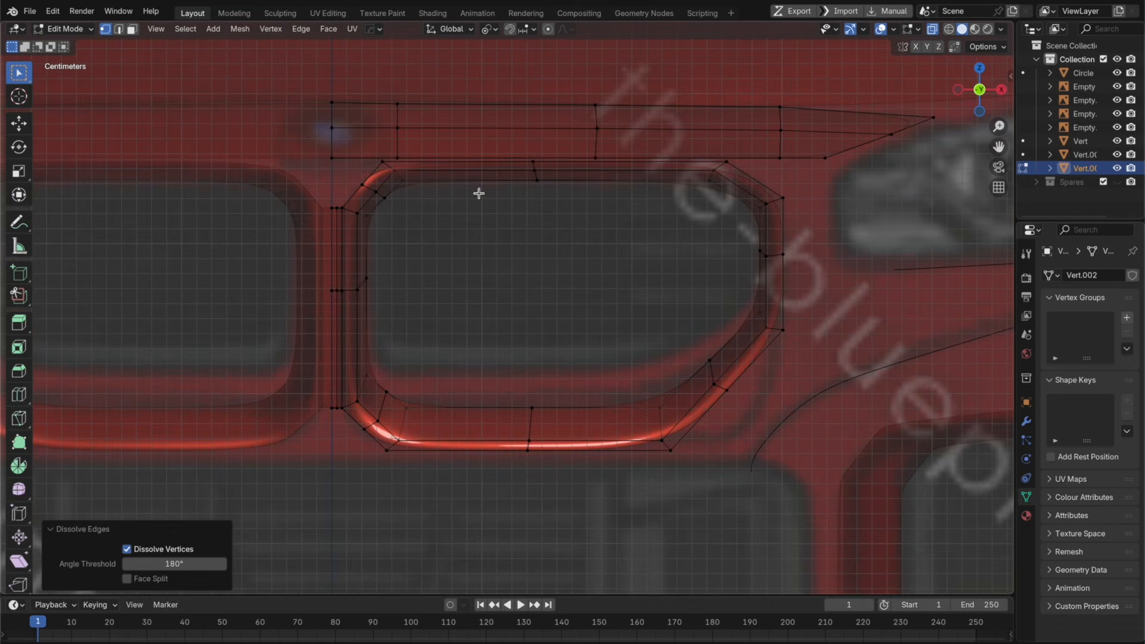
key("x")
left_click(370, 193)
Step: Add cross loop cuts close to the grille surround's corners, sliding the one below the outer side by a factor of 0.561
key("super+r")
left_click(775, 363)
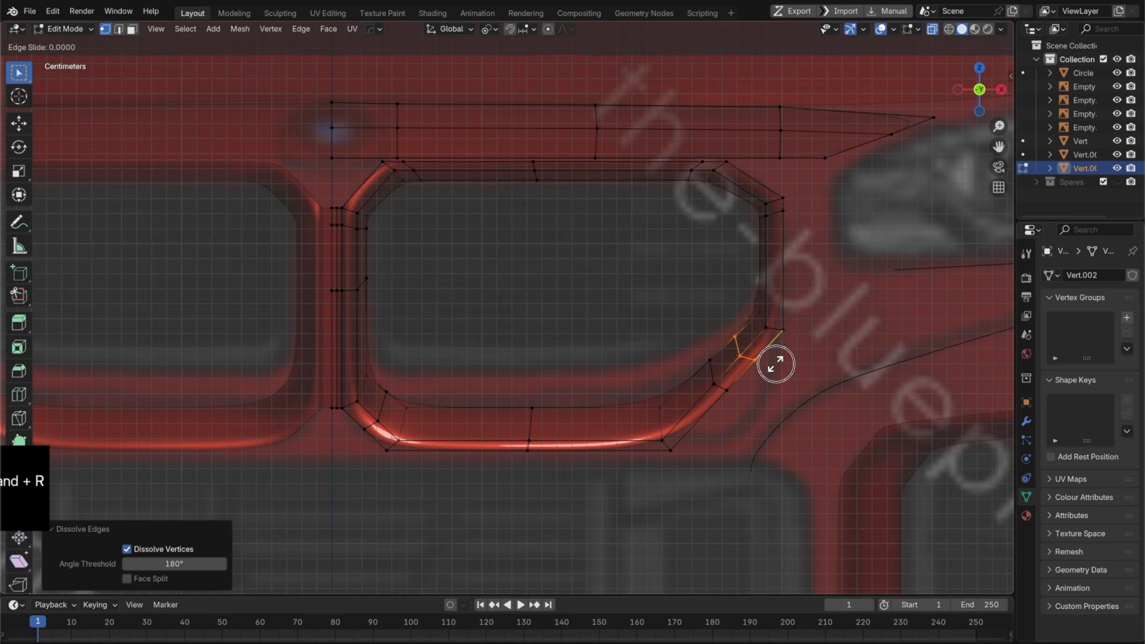
left_click(798, 353)
key("super+r")
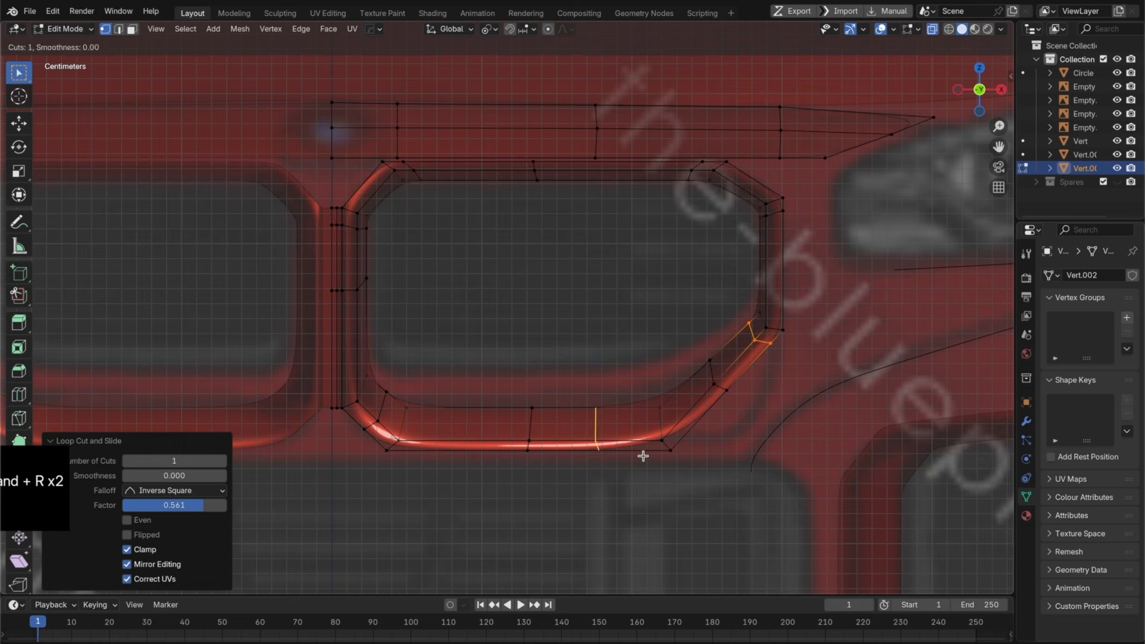
left_click(643, 453)
left_click(700, 454)
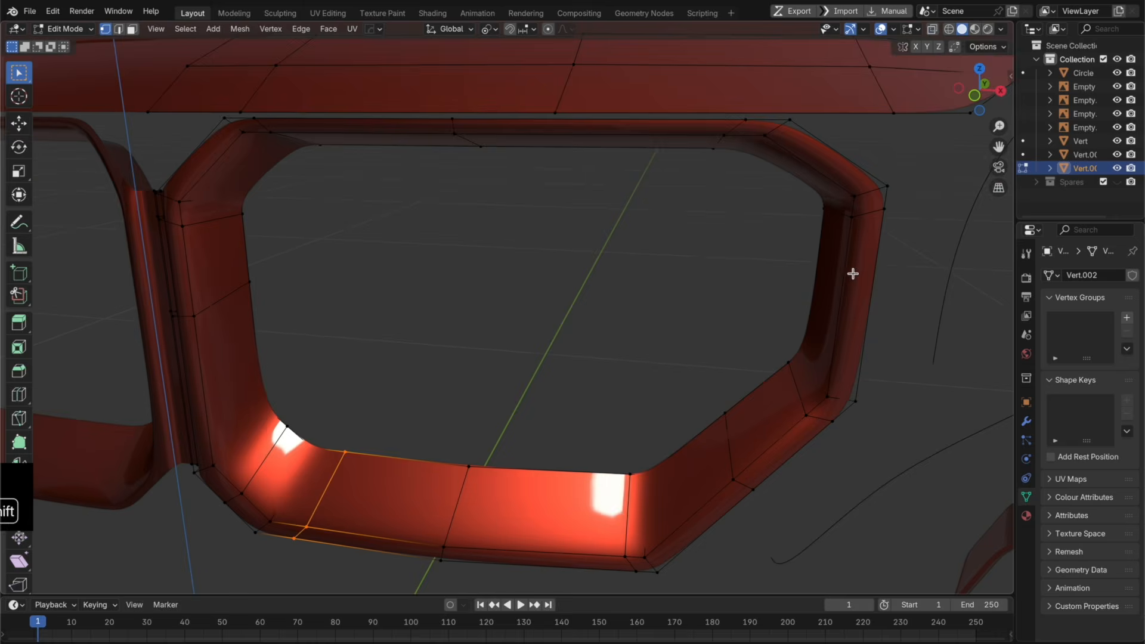
Step: Add a loop cut running around the front rim of the grille surround, slid toward its inner edge, and return to Object Mode
middle_click_drag(850, 273, 842, 277, "shift")
key("super+r")
left_click(856, 205)
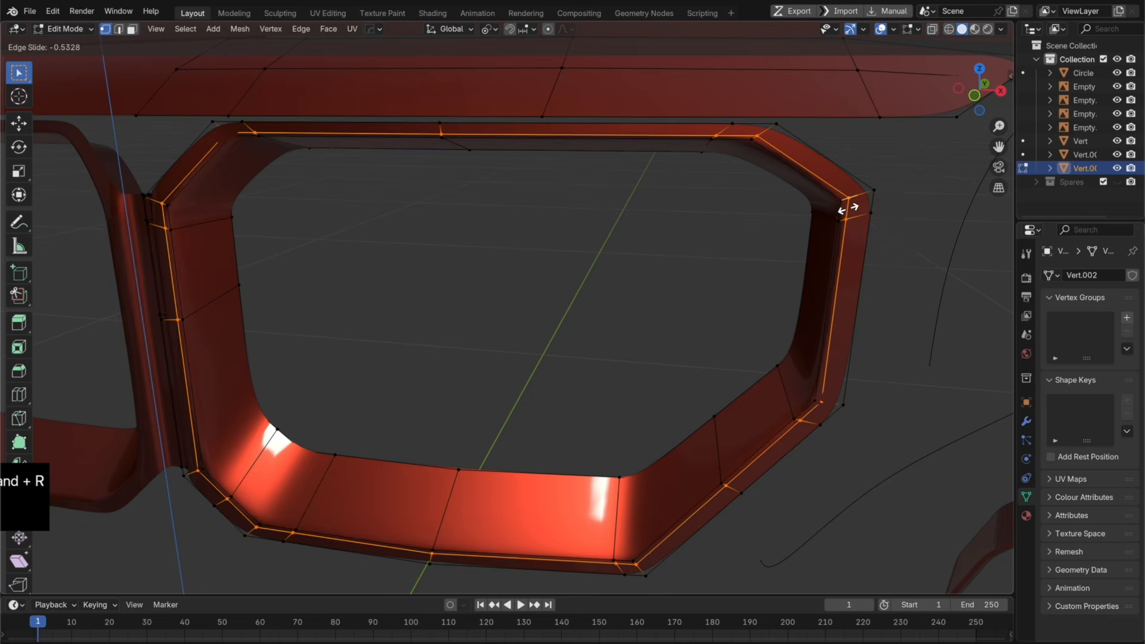
left_click(857, 214)
key("Tab")
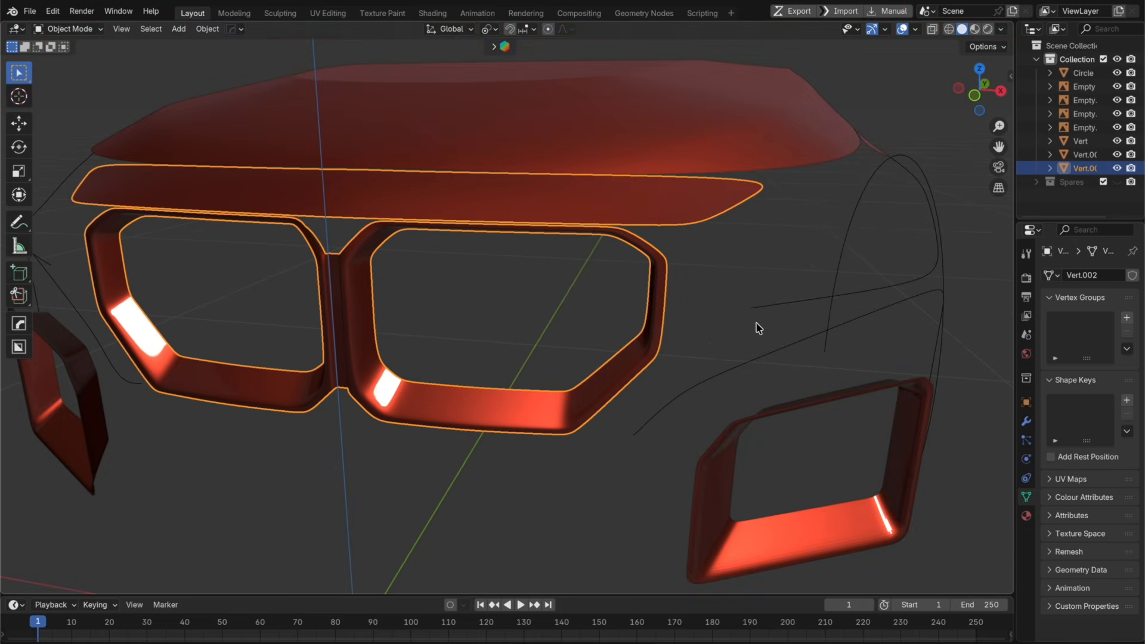
Step: Add a horizontal loop cut near the lower end of the bridge between the grilles and return to Object Mode
middle_click_drag(757, 327, 735, 306)
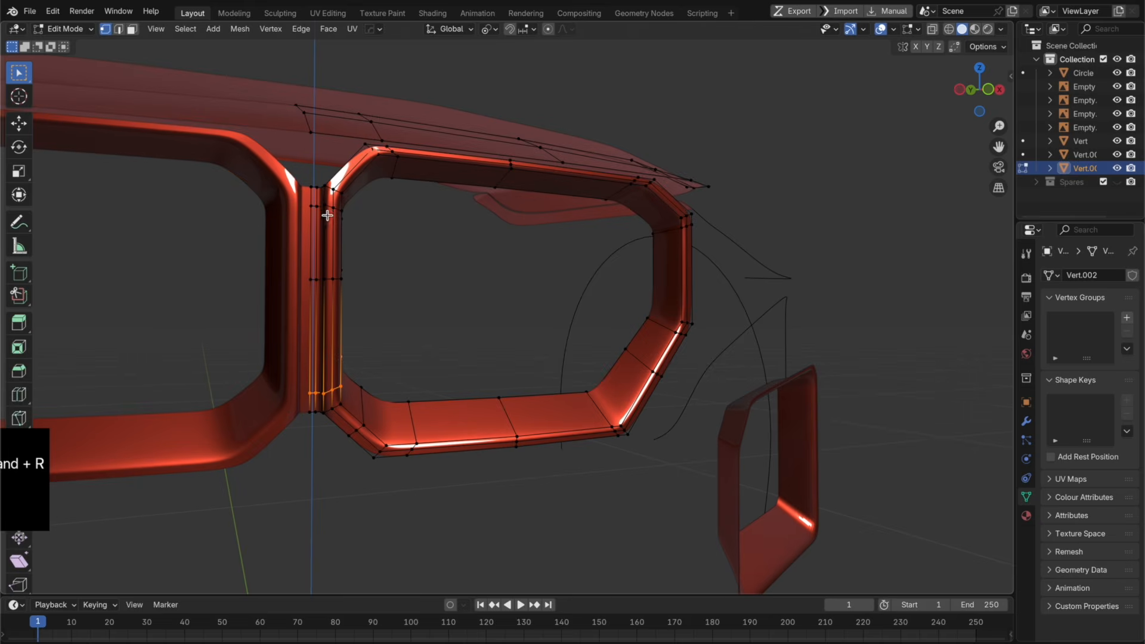
key("super+r")
scroll(450, 278, "up", 3)
key("Tab")
scroll(461, 288, "down", 3)
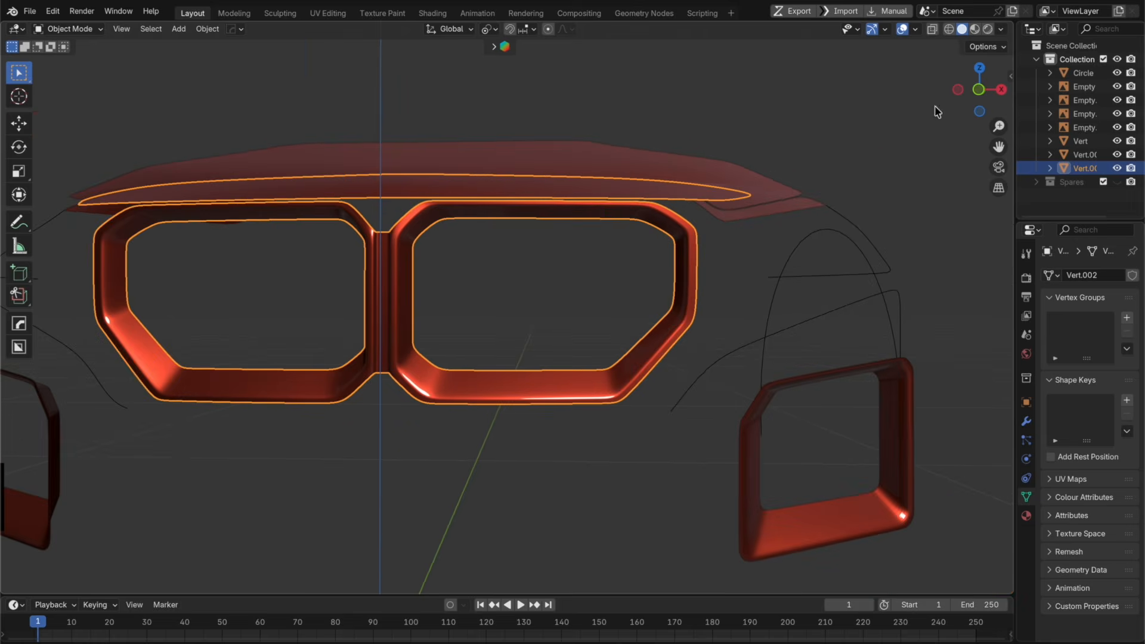
Step: In the front view, extrude the bridge's bottom edge and adjoining corner edge down along Z and flatten it with a Z scale of 0
left_click(978, 90)
scroll(654, 335, "up", 6)
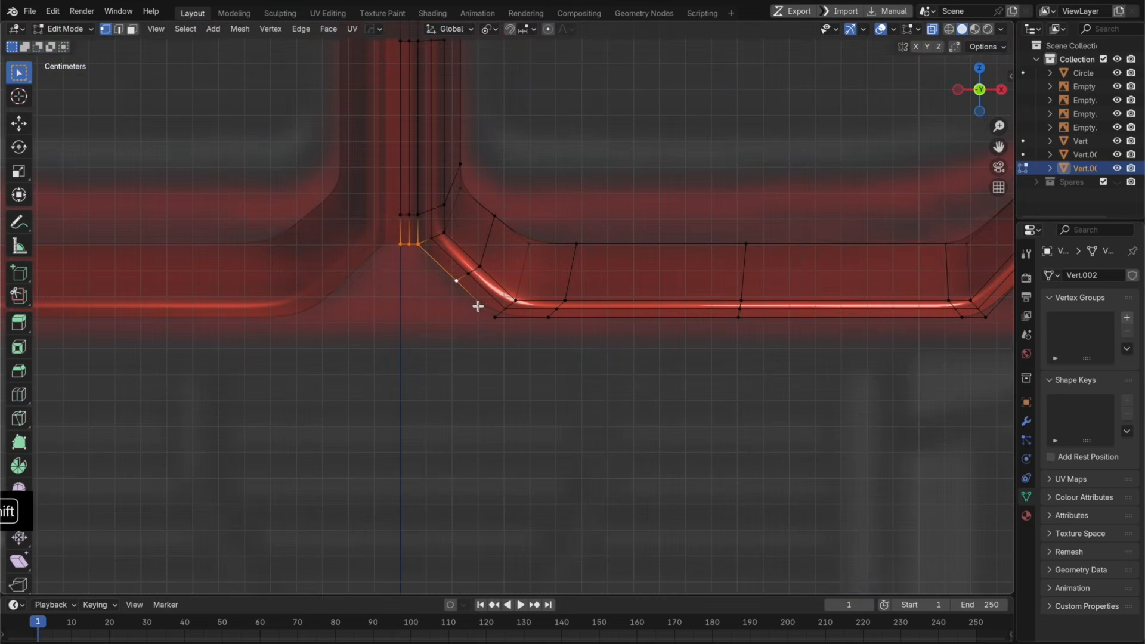
key("e")
key("z")
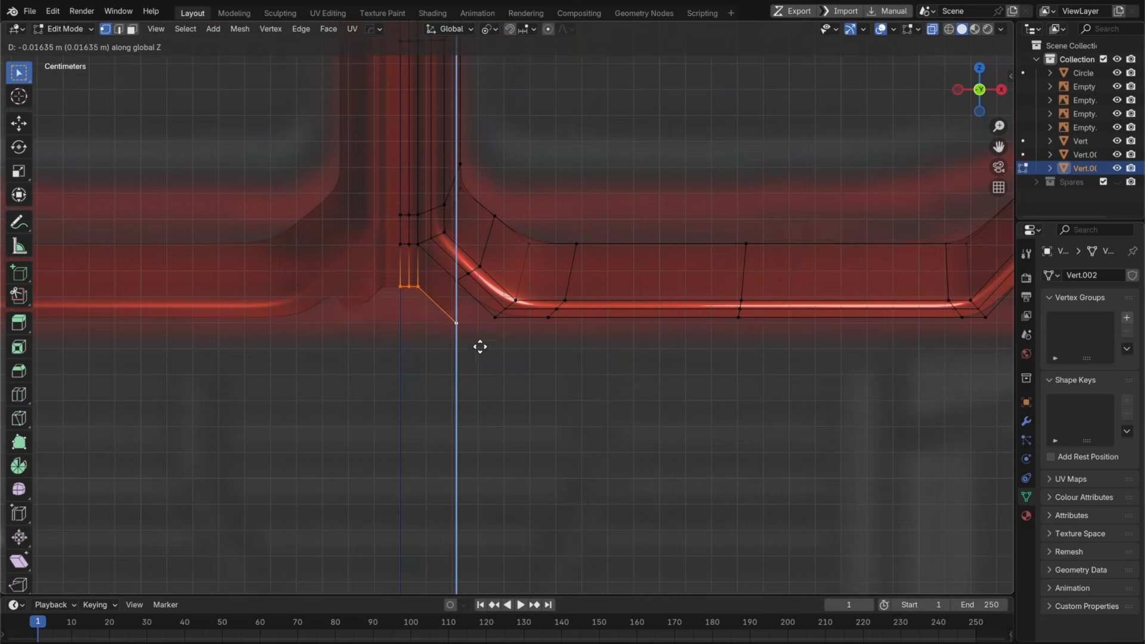
left_click(480, 353)
key("s")
key("z")
key("0")
key("Return")
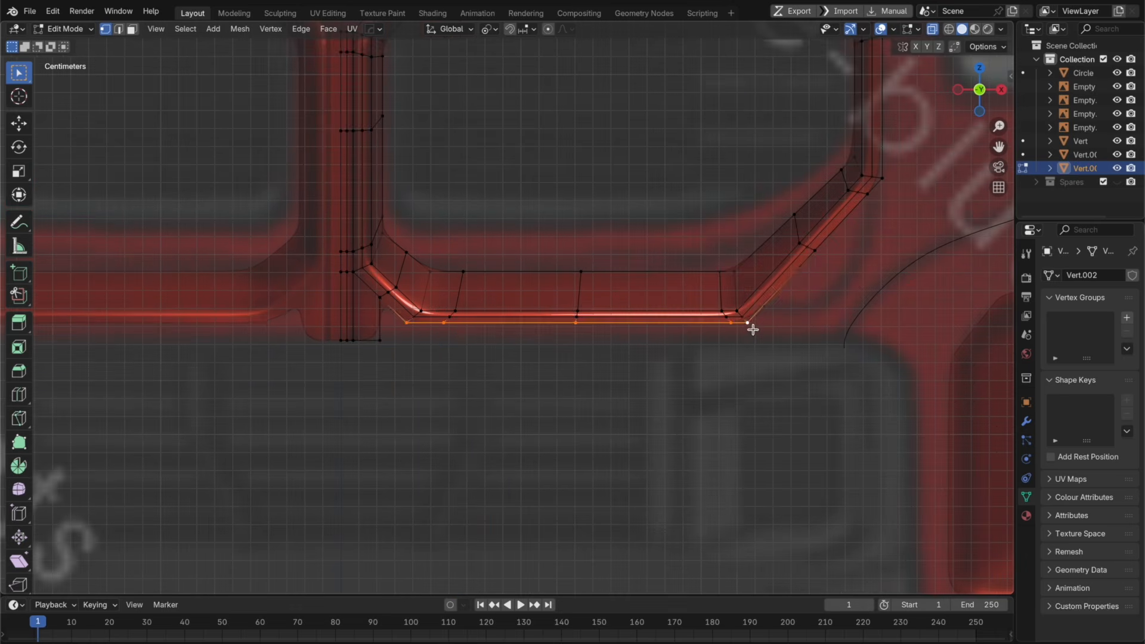
Step: Extrude the grille's bottom edge down along Z and level it with the bridge's bottom edge using a Z scale of 0
key("e")
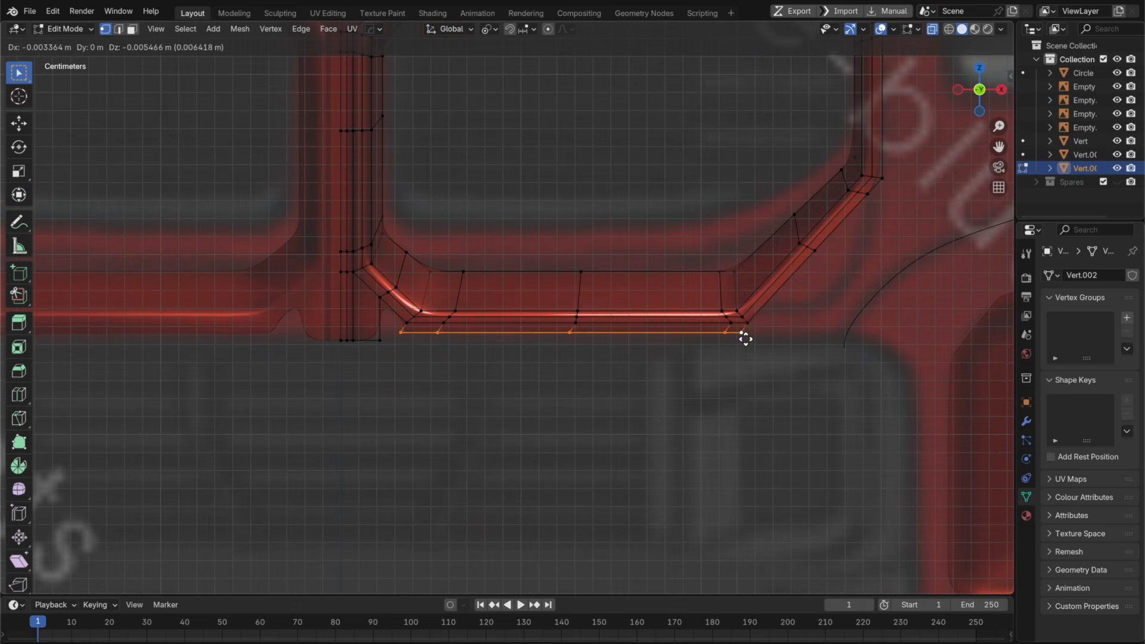
key("z")
left_click(750, 347)
key("s")
key("z")
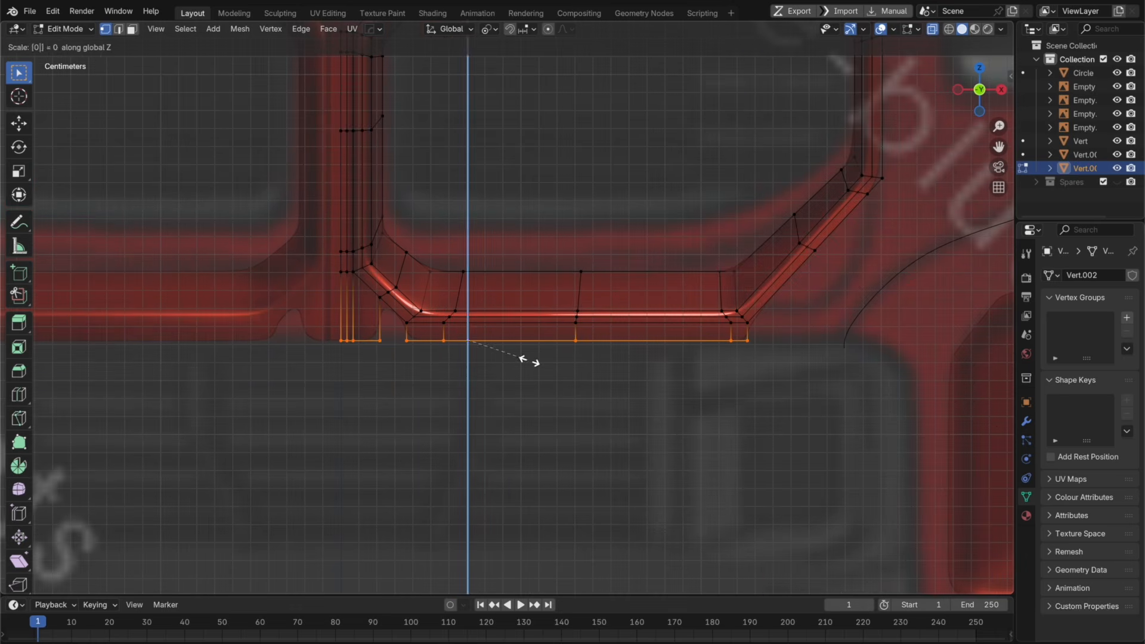
key("Return")
Step: Fill the gap between the bridge extension and the grille's lower strip with a face
left_click_drag(364, 314, 376, 313)
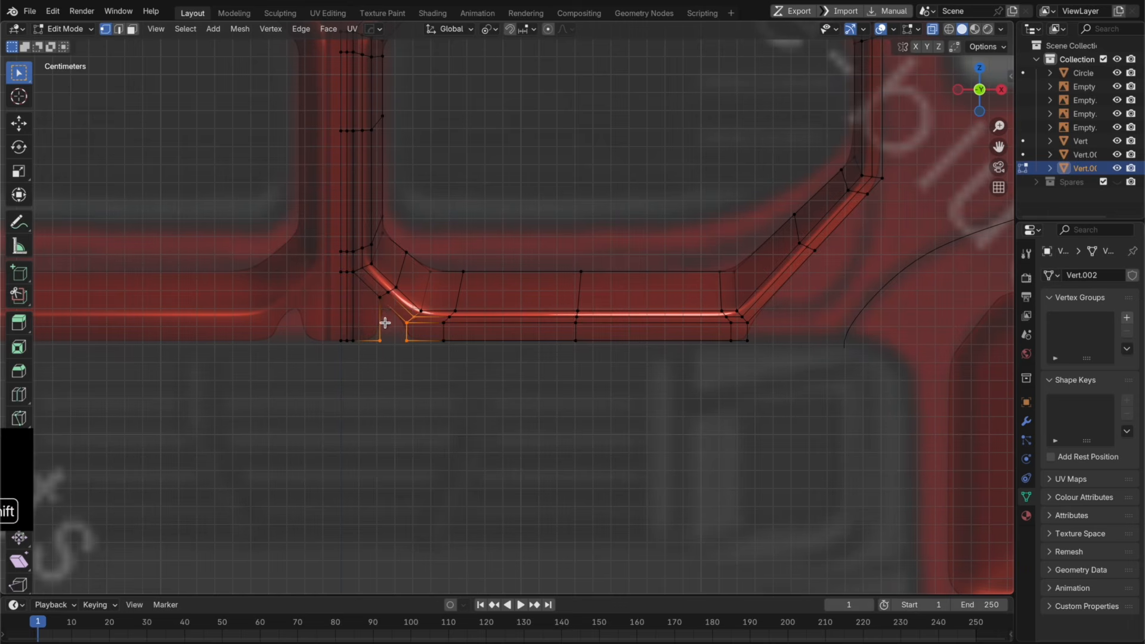
left_click(385, 303, "shift")
key("f")
key("Tab")
key("Tab")
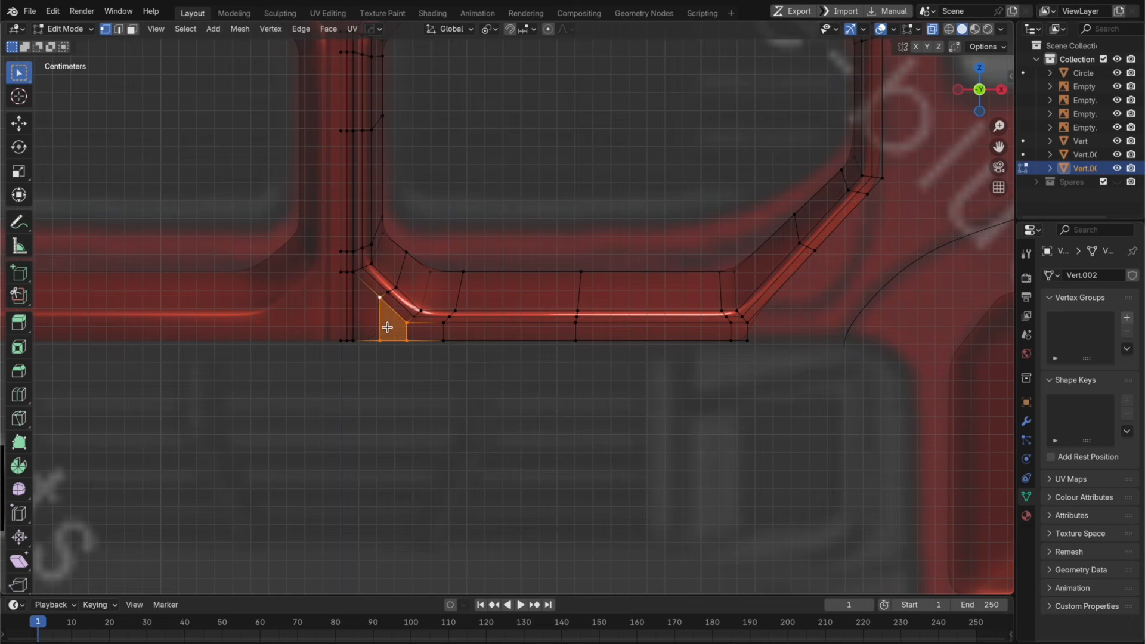
Step: Add a horizontal loop cut through the strip below the grille and flatten it with a Z scale of 0
middle_click_drag(389, 325, 363, 333)
key("super+r")
left_click(594, 392)
key("s")
key("z")
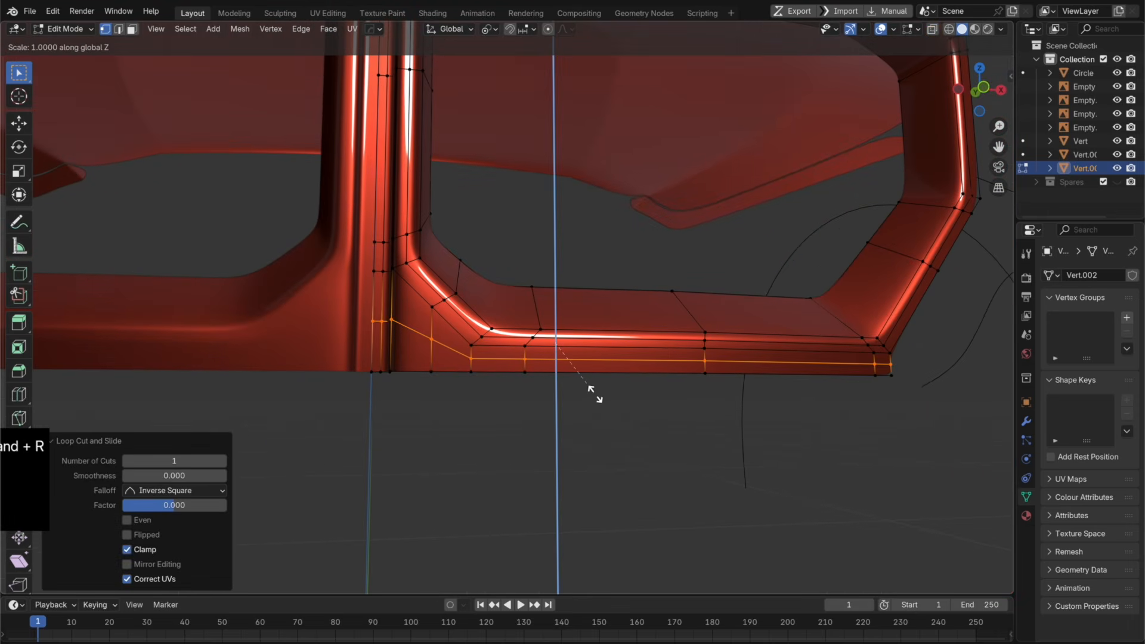
key("0")
key("Return")
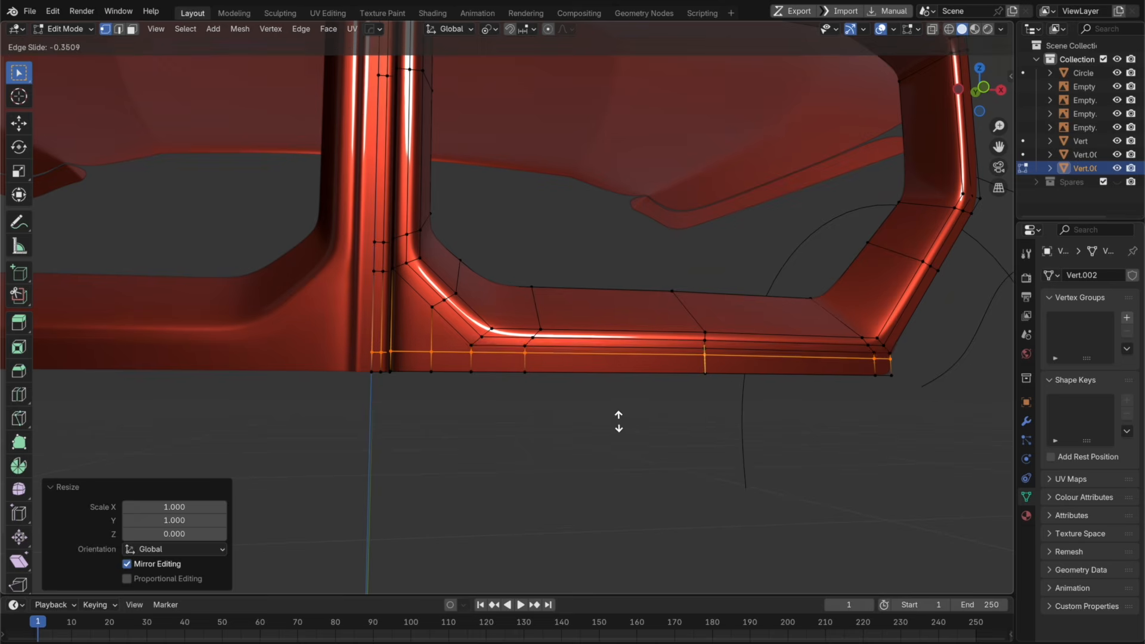
Step: Dissolve the horizontal edge loop in the strip below the grille
middle_click_drag(619, 419, 517, 357, "alt")
left_click(481, 359, "alt+shift")
key("x")
left_click(485, 362)
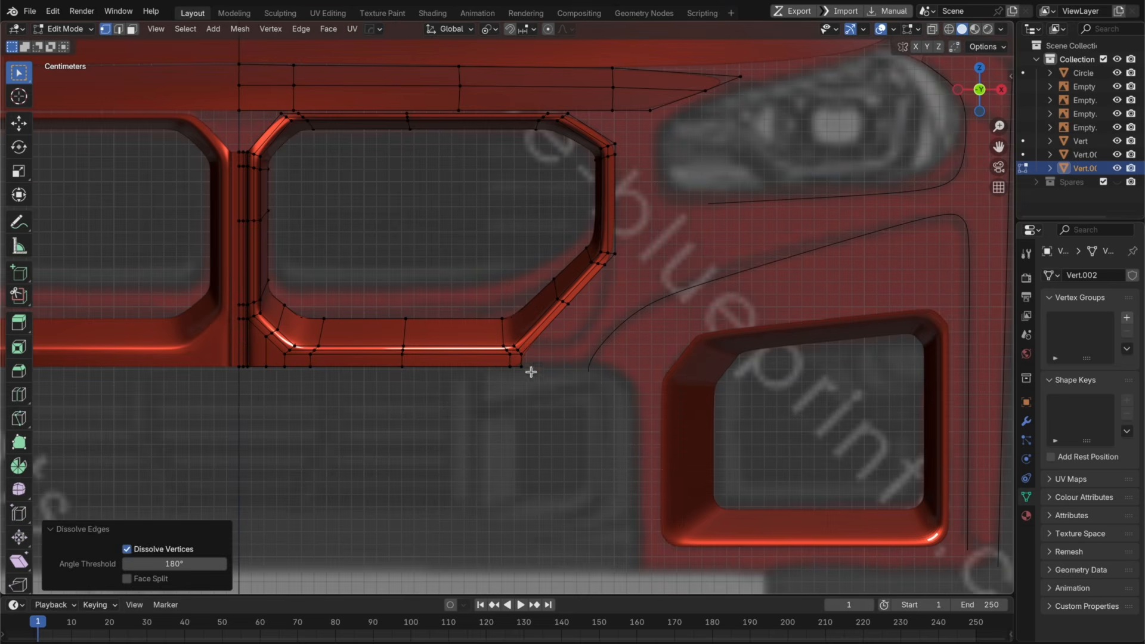
Step: Turn on X-ray in the front view and select vertices along the grille's lower outer diagonal edge
middle_click_drag(605, 364, 547, 367, "shift")
scroll(535, 367, "up", 1)
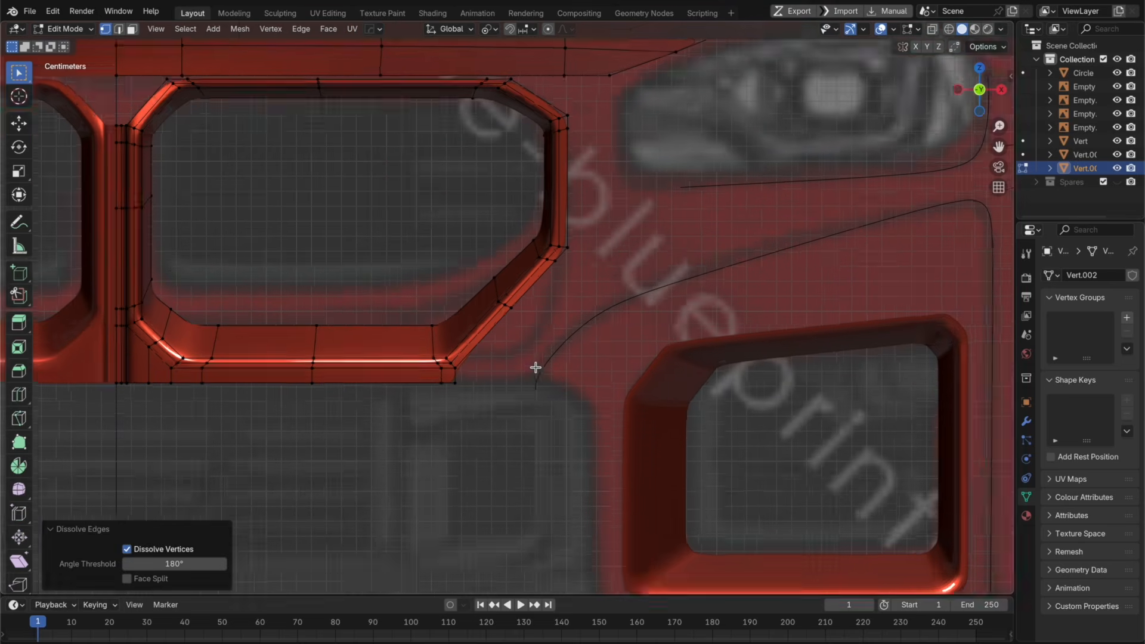
scroll(535, 367, "up", 1)
key("alt+z")
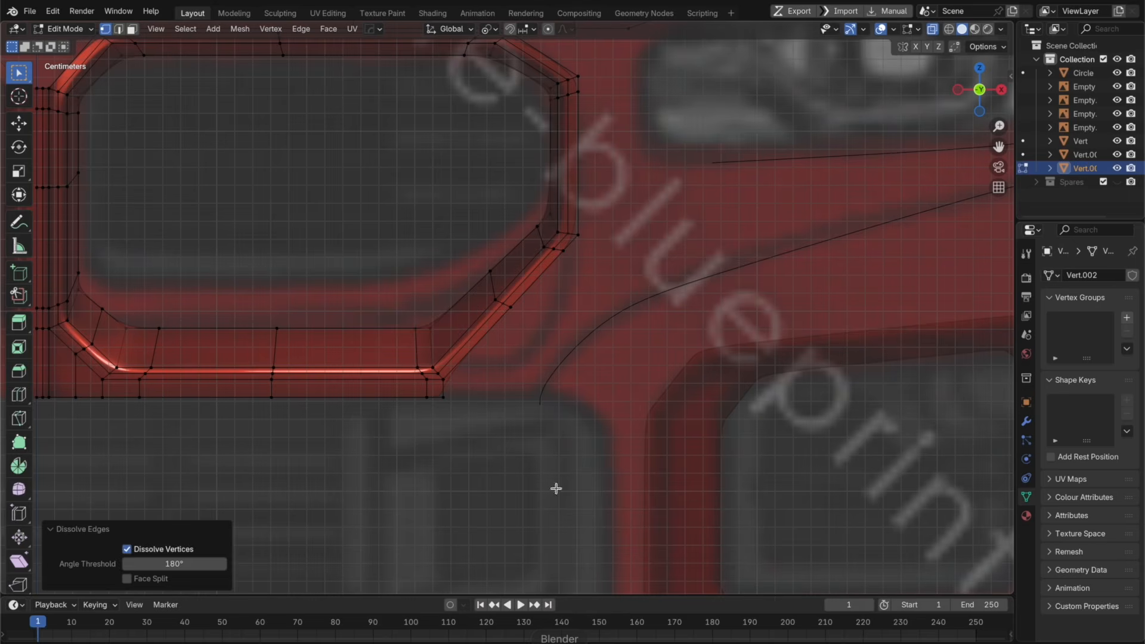
key("Tab")
key("Tab")
left_click(521, 310)
left_click(571, 259, "shift")
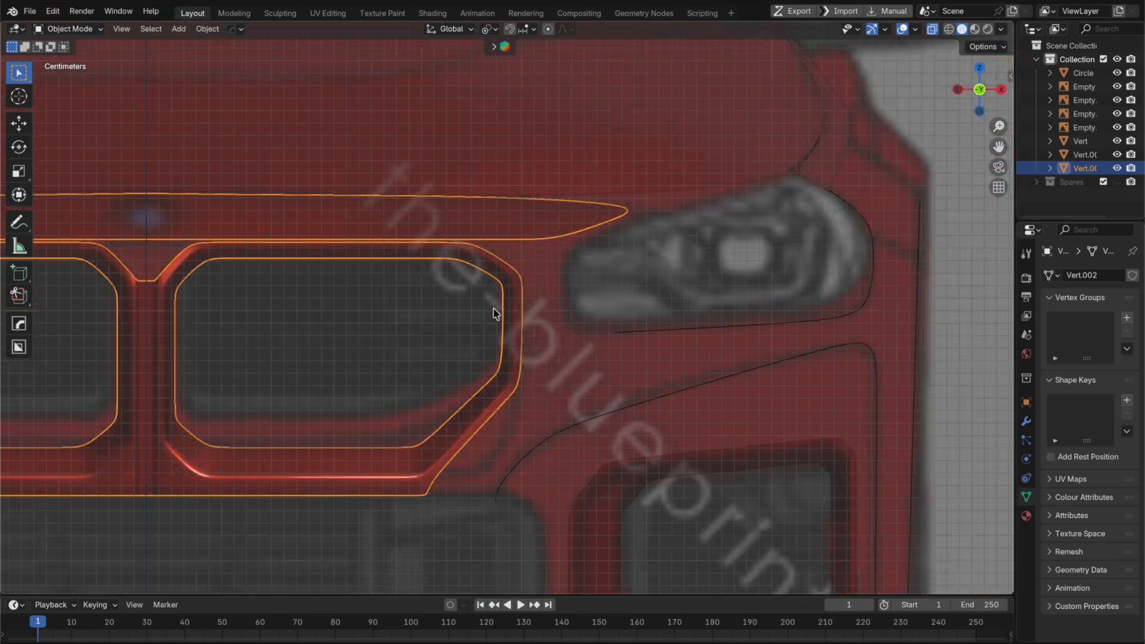
Step: Merge the upper strip's lower vertex near the grille's inner corner into the grille's top edge vertex with Merge At Last
middle_click_drag(463, 313, 618, 355, "shift")
scroll(618, 355, "up", 2)
key("Tab")
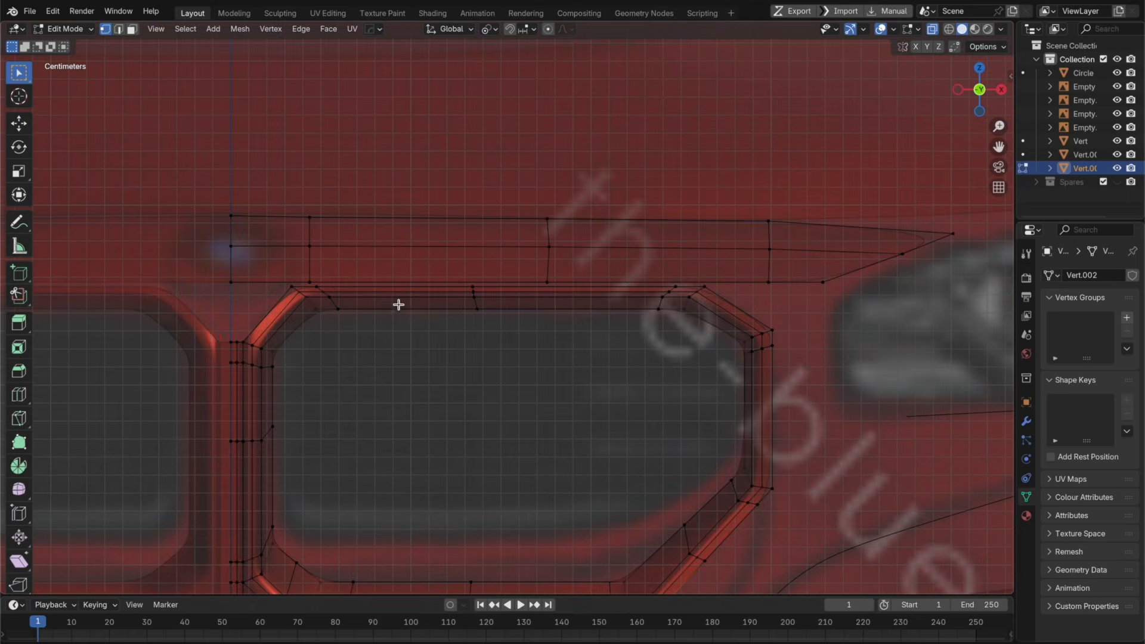
middle_click_drag(399, 304, 422, 303, "shift")
scroll(422, 303, "up", 1)
left_click(297, 277, "shift")
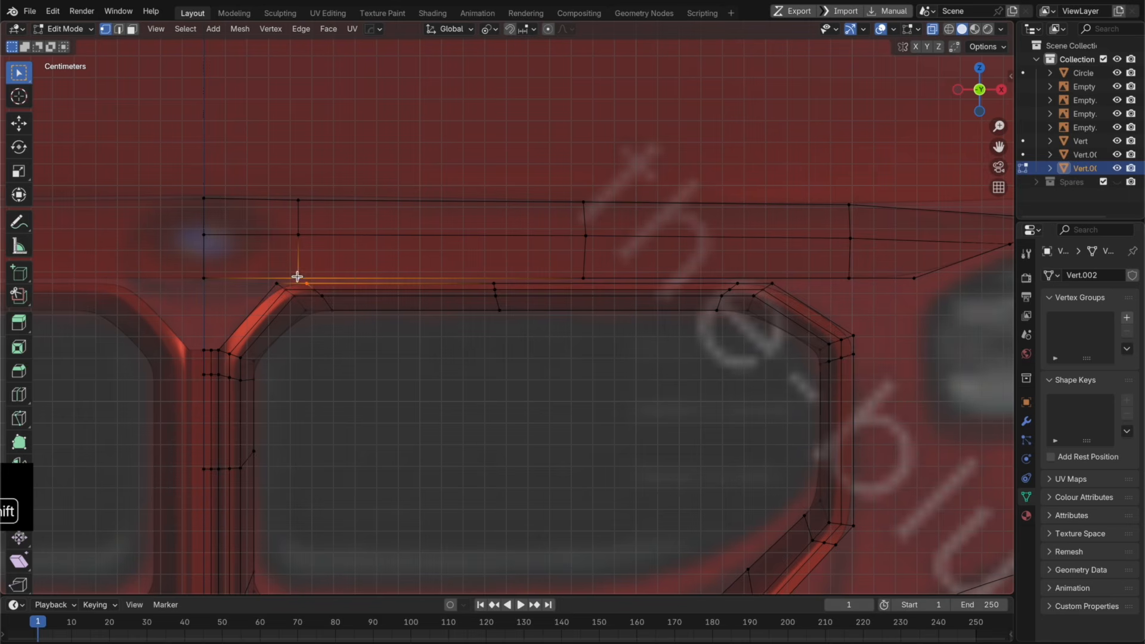
key("m")
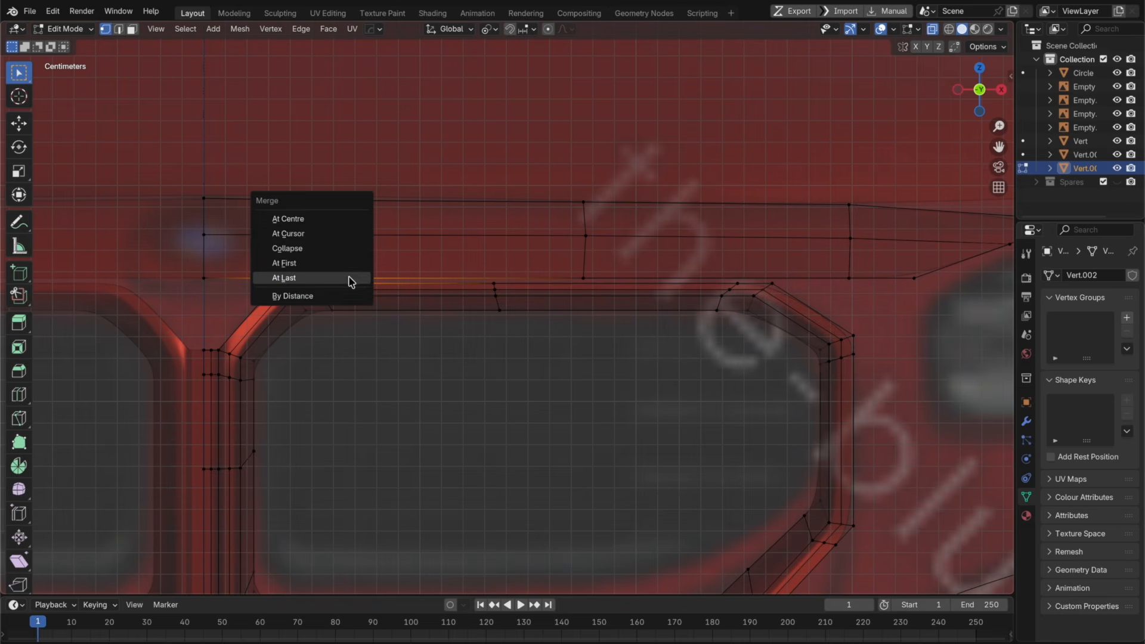
left_click(350, 281)
Step: Slide the grille's top middle edge loop outward under the strip's next vertical edge and merge the strip's lower vertex into it
left_click(495, 276)
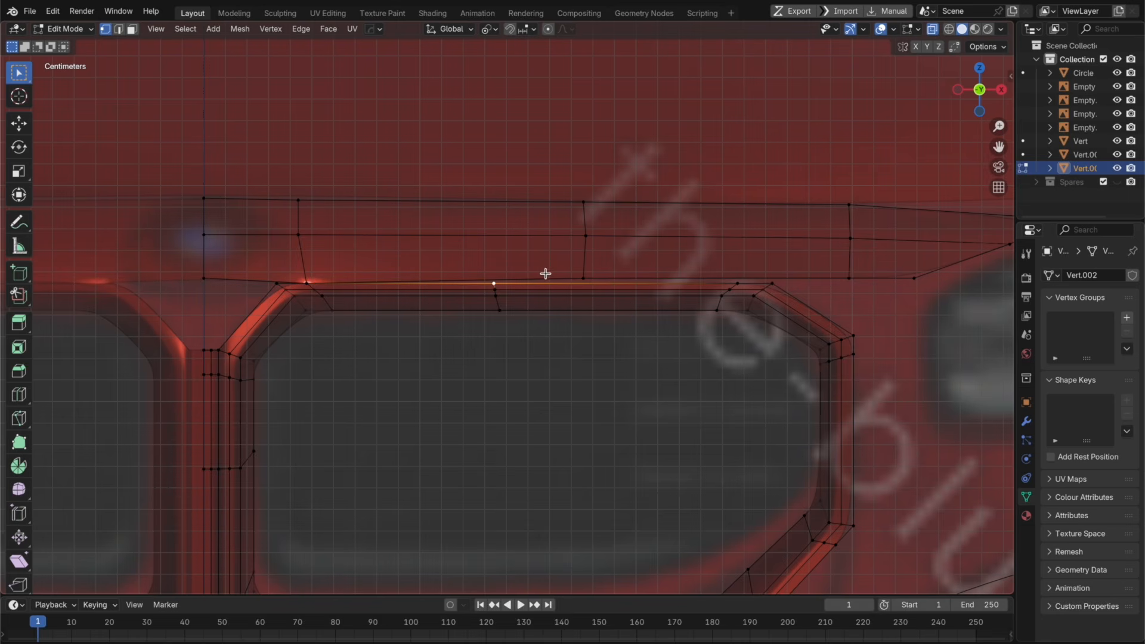
left_click(504, 311, "ctrl")
key("g")
key("g")
left_click(614, 313)
left_click(581, 281)
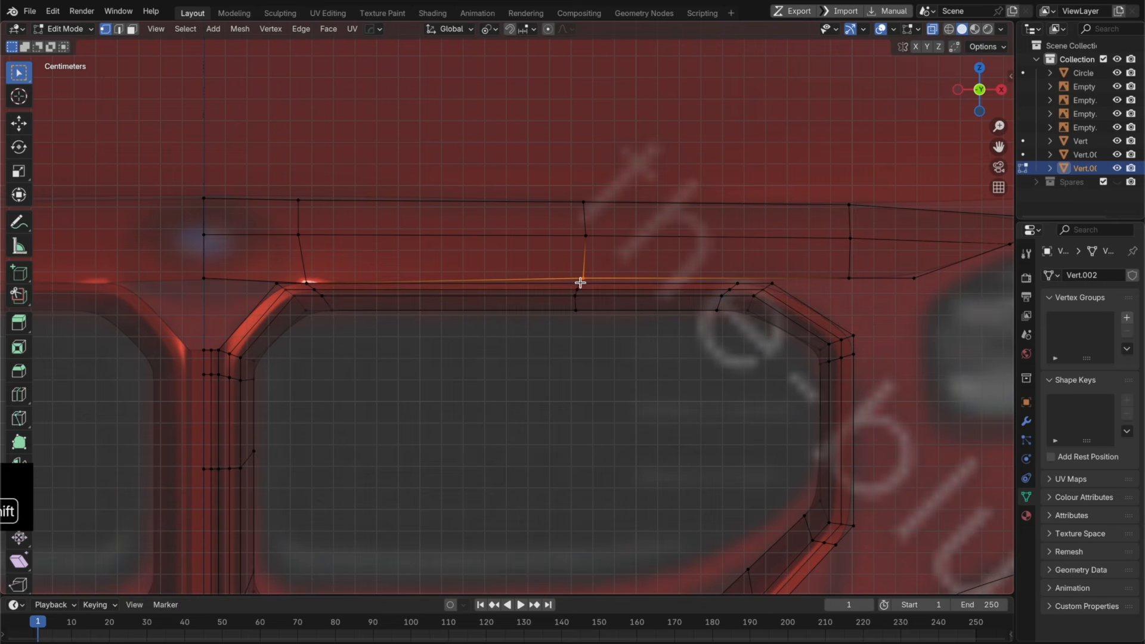
left_click(621, 287, "shift")
key("m")
left_click(623, 290)
middle_click_drag(742, 310, 564, 330, "shift")
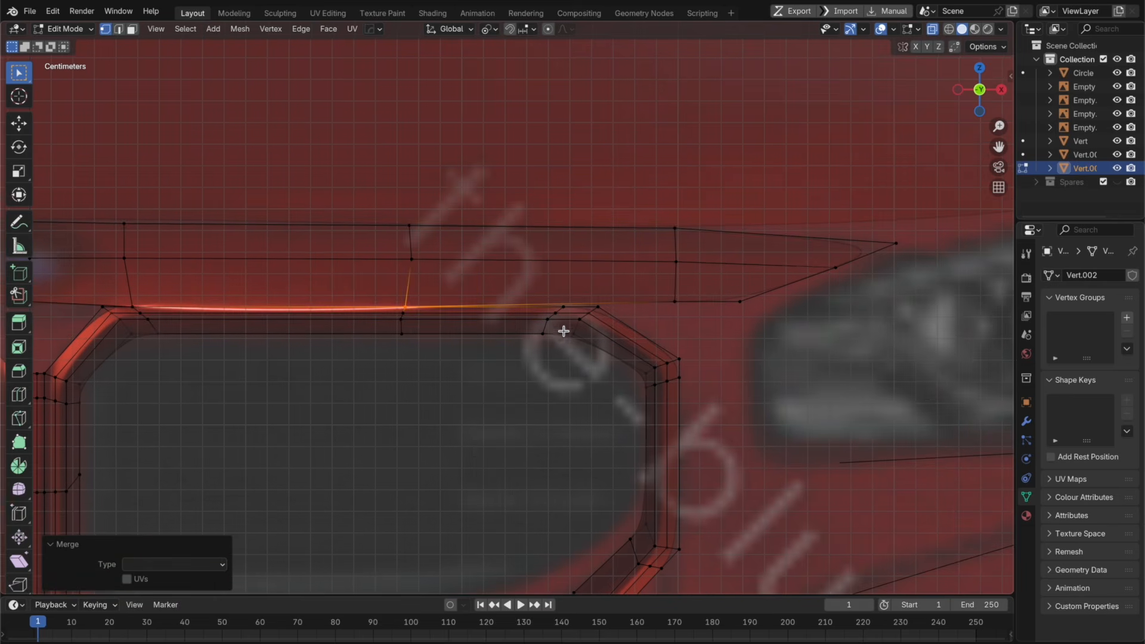
Step: Add a vertical loop cut through the upper strip and merge its lower vertex At Last with the grille's top edge vertex below
key("super+r")
left_click(578, 266)
left_click(604, 264)
left_click(567, 302)
left_click(564, 308, "shift")
key("m")
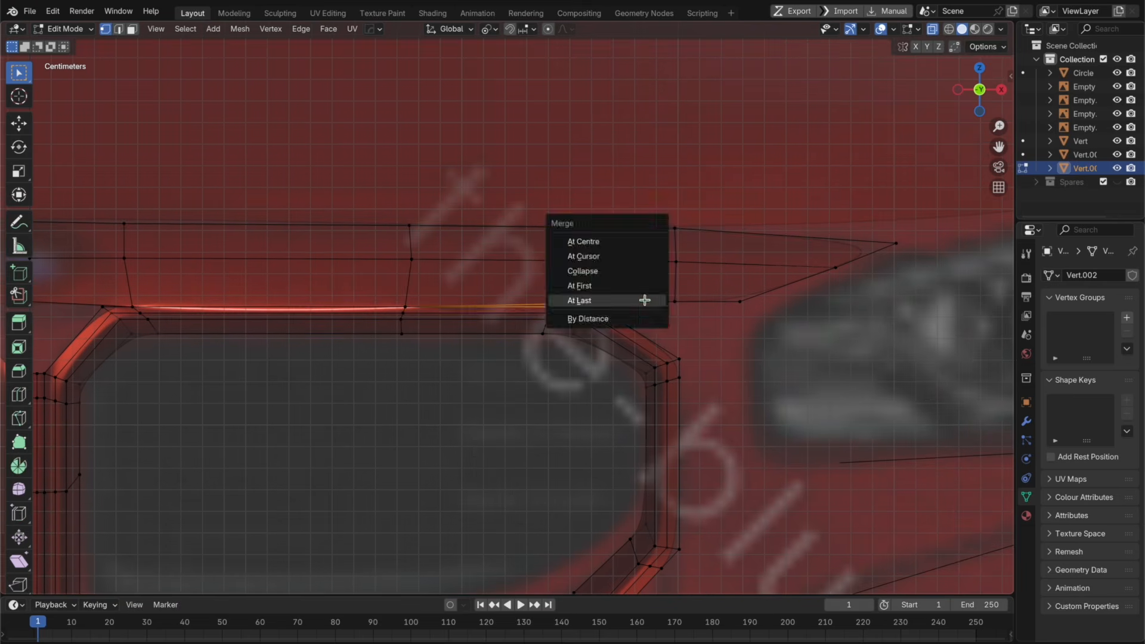
left_click(644, 300)
Step: Try to merge the grille's upper outer corner vertex directly into the strip's next lower vertex, and undo it
middle_click_drag(649, 318, 571, 298)
left_click(542, 241)
left_click(626, 240, "shift")
key("m")
left_click(651, 256)
mouse_move(652, 256)
middle_mouse_down()
mouse_move(630, 259)
mouse_move(630, 239)
mouse_move(629, 255)
middle_mouse_up()
key("super+z")
Step: Slide the strip's next lower vertex inward along its edge and merge it At Last with the grille's upper outer corner vertex
left_click(626, 240)
key("g")
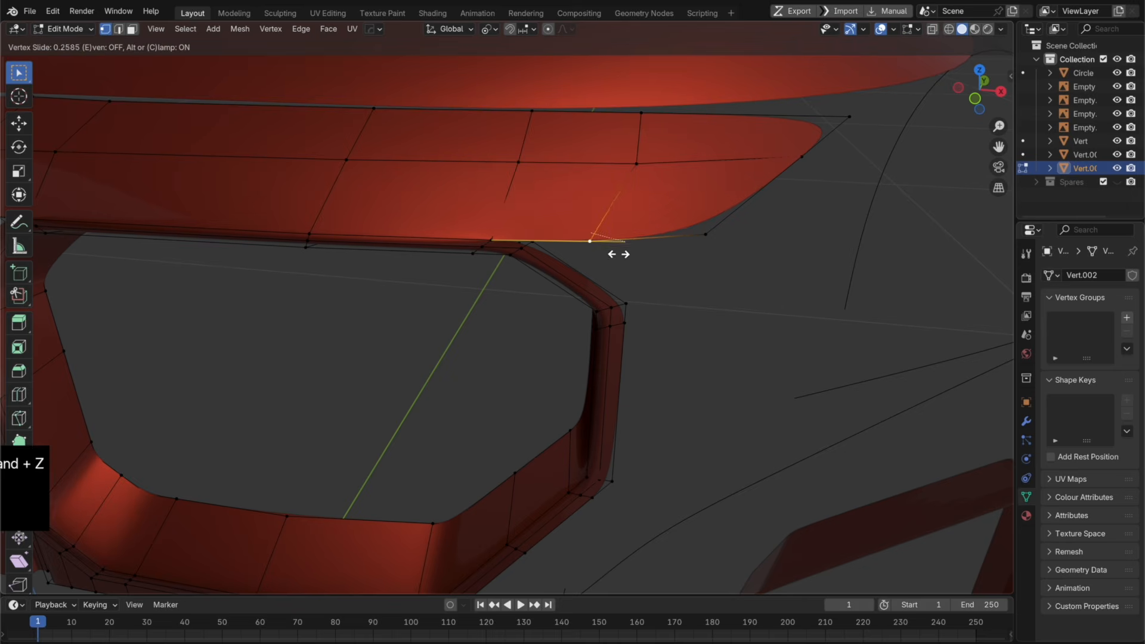
left_click(593, 242)
left_click(533, 238, "shift")
key("m")
left_click(578, 246)
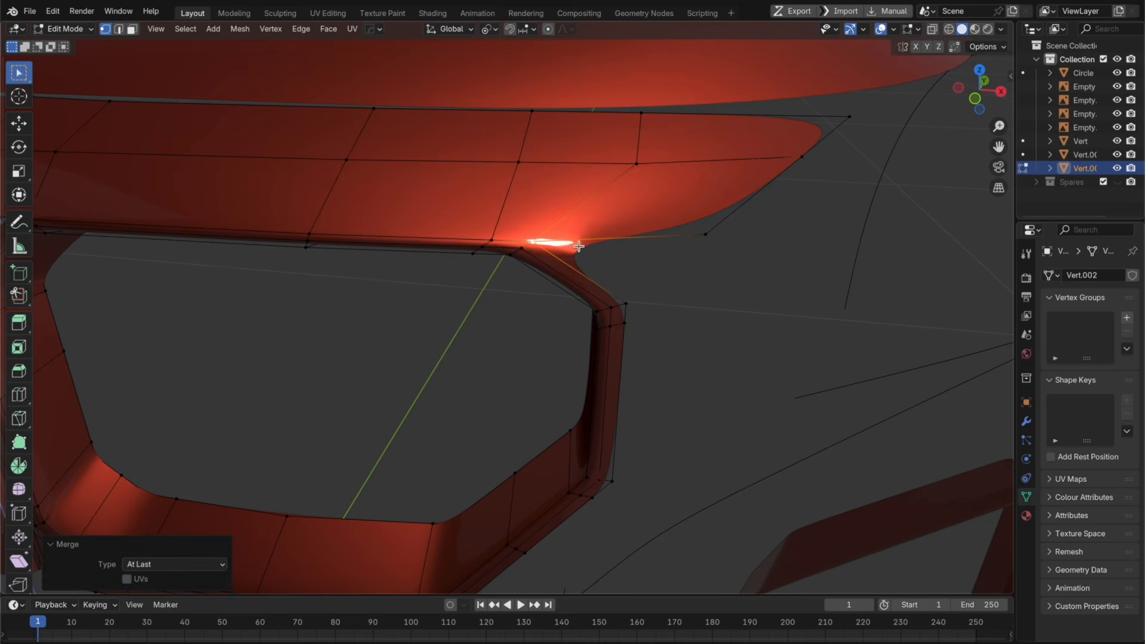
key("super+z")
key("m")
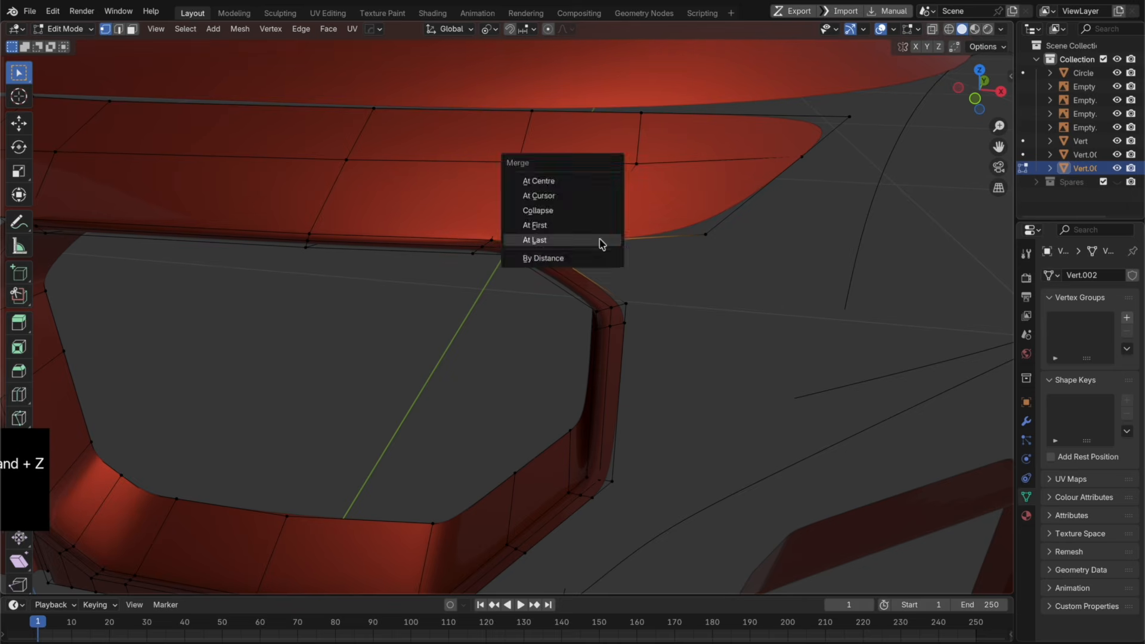
left_click(600, 241)
Step: In the front view, shift the merged vertex along X and extrude the grille's outer side corner about 0.027 m along X
middle_click_drag(638, 276, 726, 221)
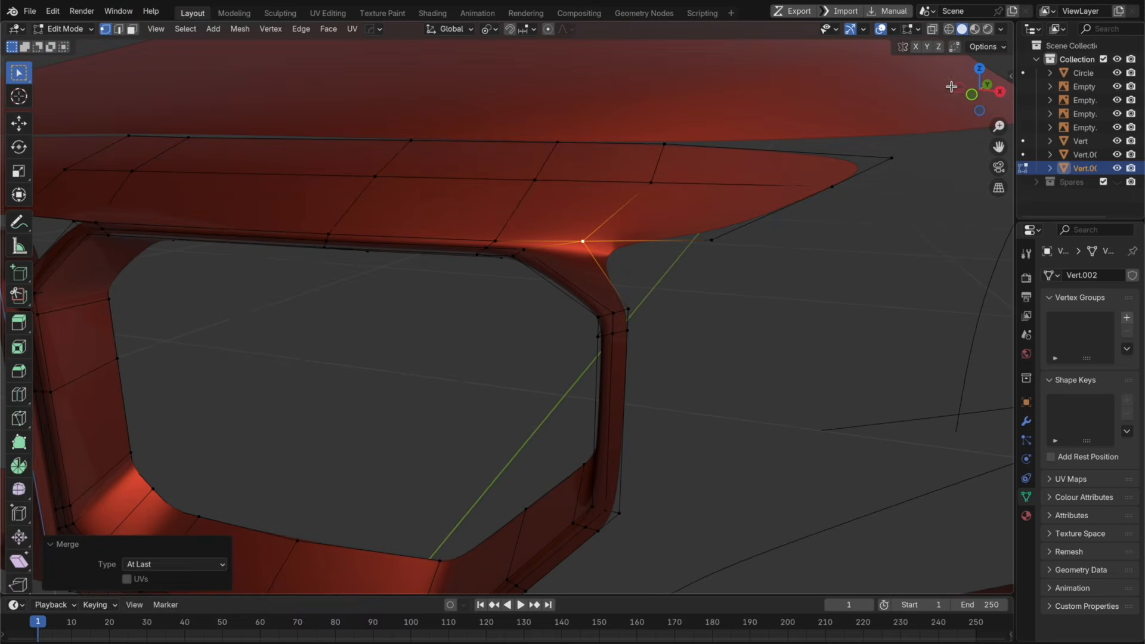
key("KP_1")
key("g")
key("x")
left_click(695, 323)
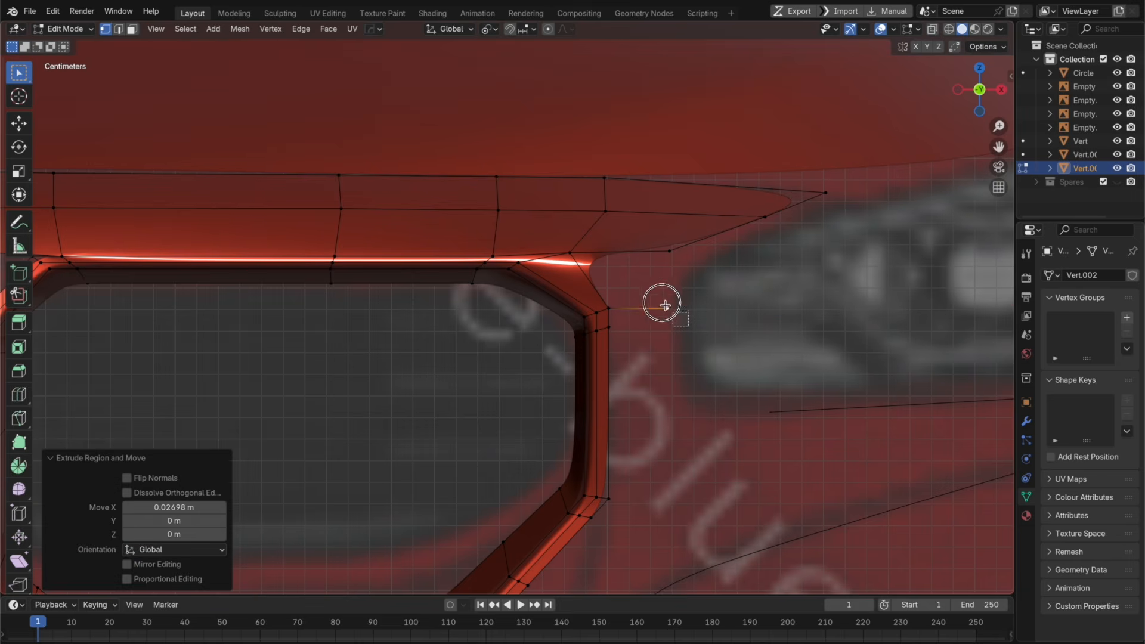
left_click_drag(605, 246, 600, 238)
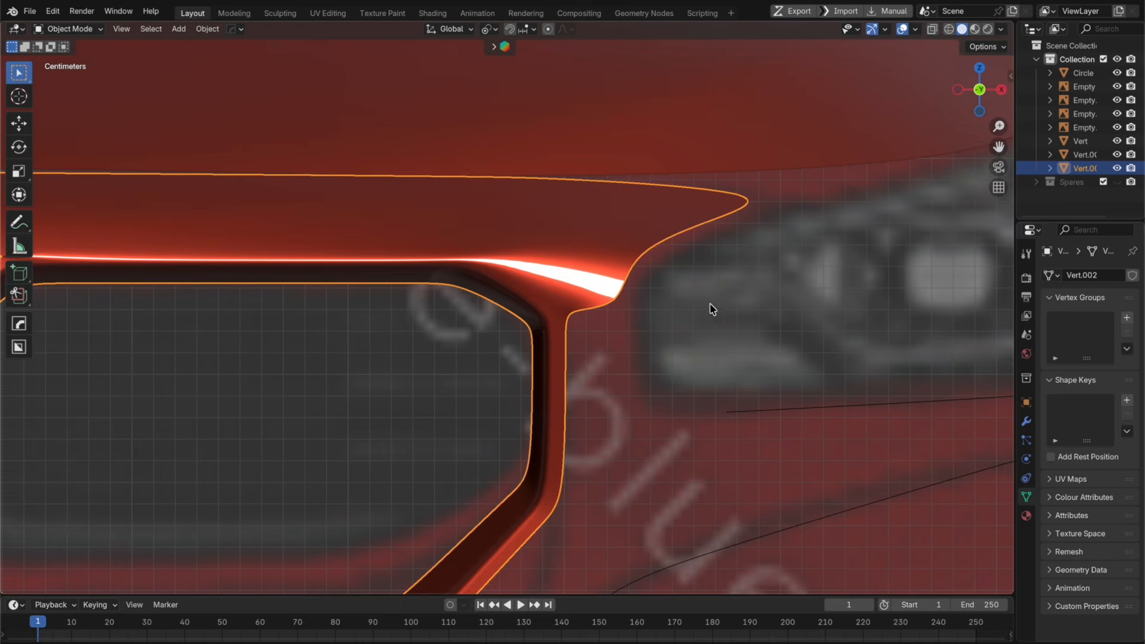
Step: Align the vertical column of strip vertices above the grille's outer corner with an X scale of 0
key("Tab")
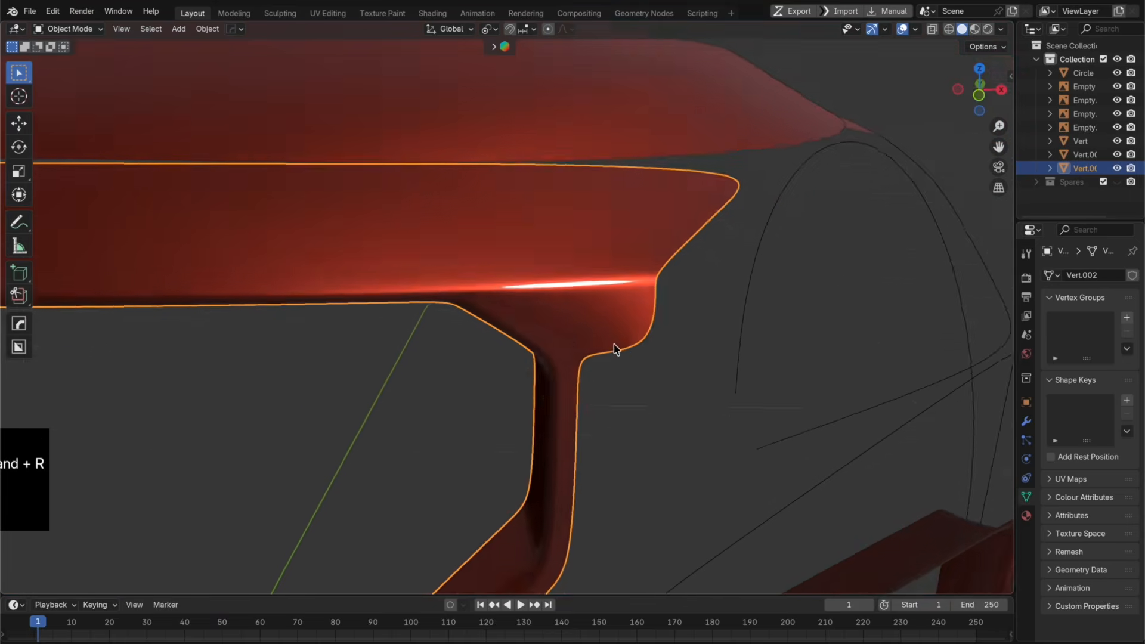
scroll(609, 357, "up", 3)
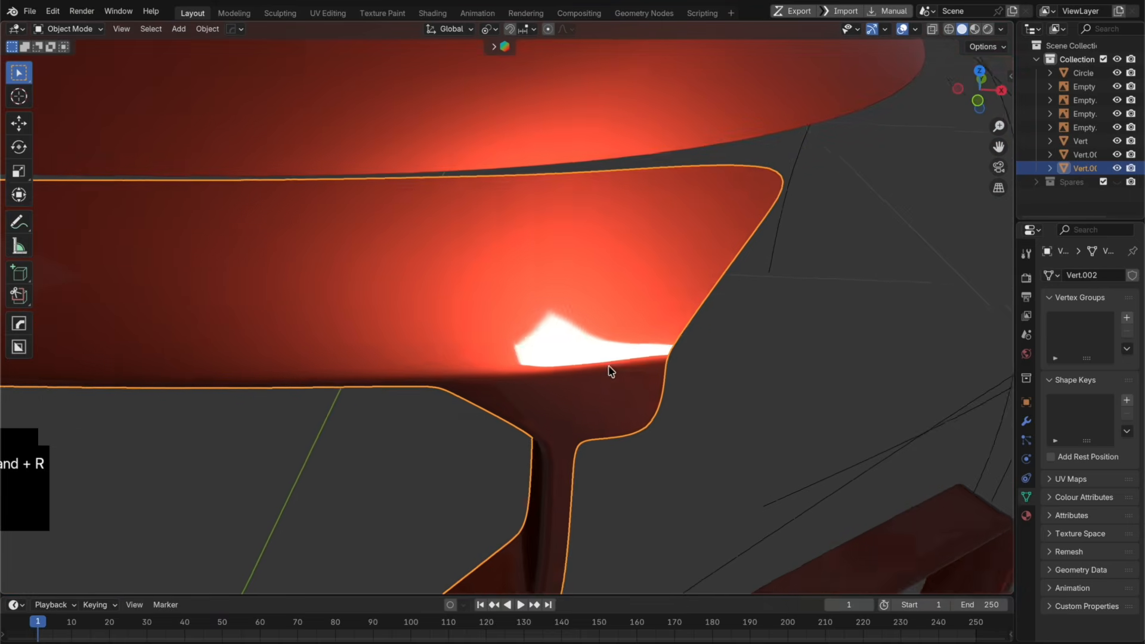
scroll(606, 334, "down", 3)
key("Tab")
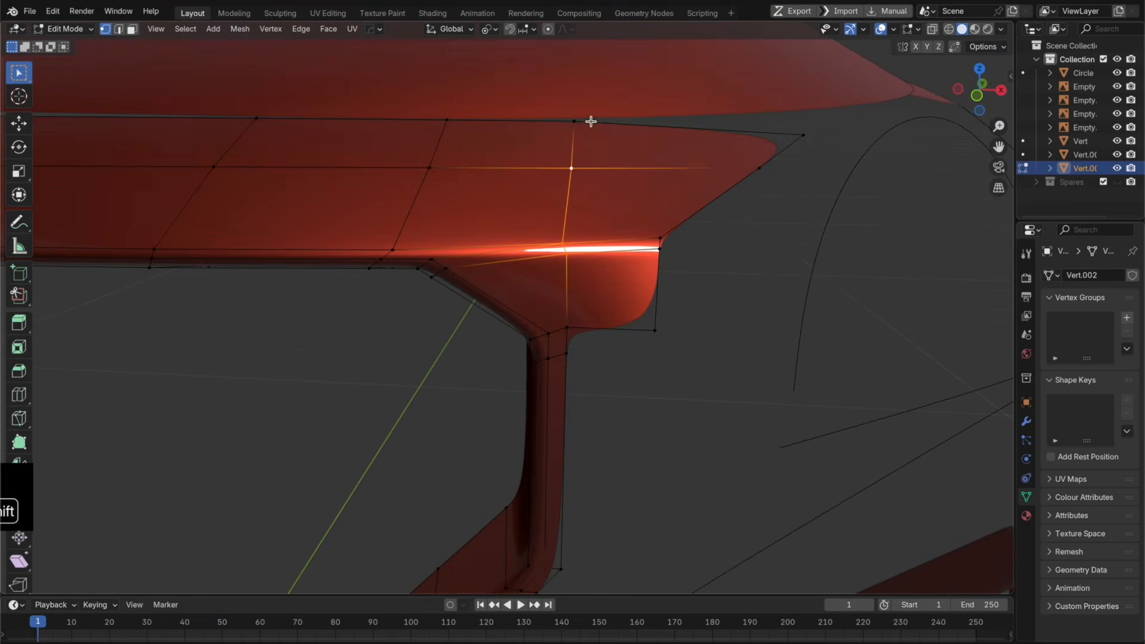
key("s")
key("x")
key("0")
key("Return")
key("Tab")
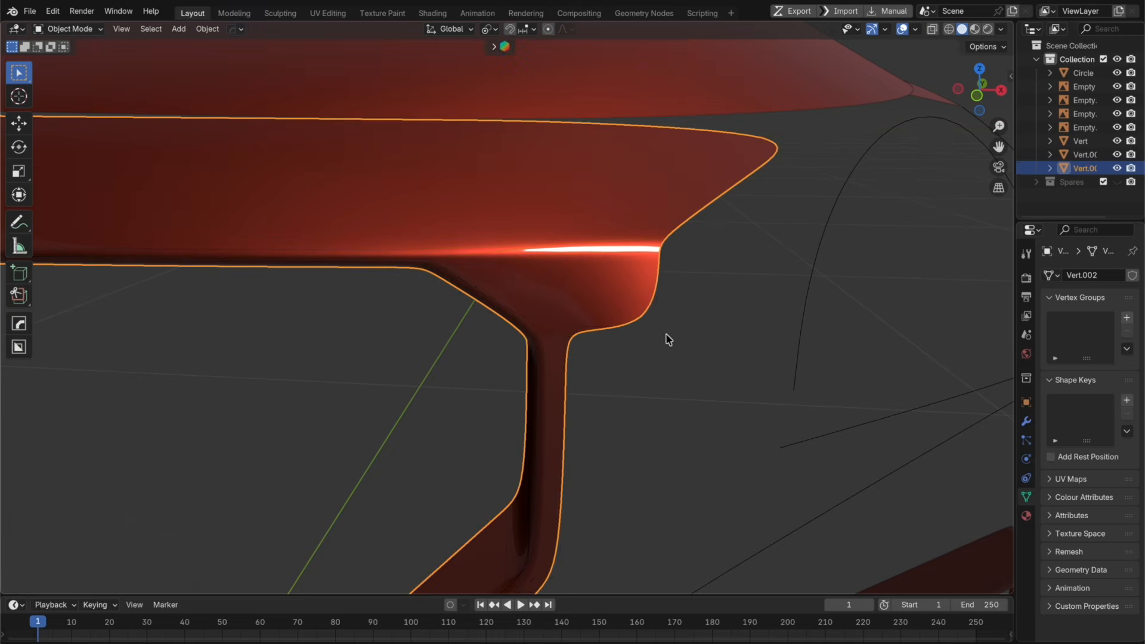
Step: In the right view, move the grille extension's lower outer vertex about 0.016 m along Y
middle_click_drag(640, 351, 641, 391)
key("Tab")
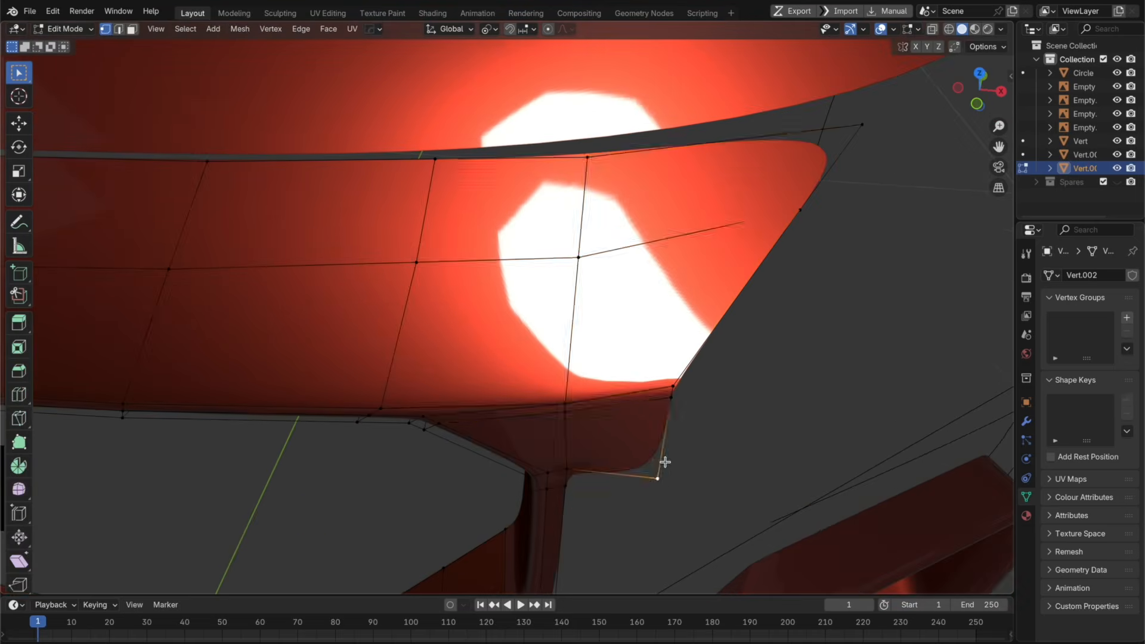
key("KP_3")
key("g")
key("y")
left_click(786, 355)
scroll(595, 266, "up", 3)
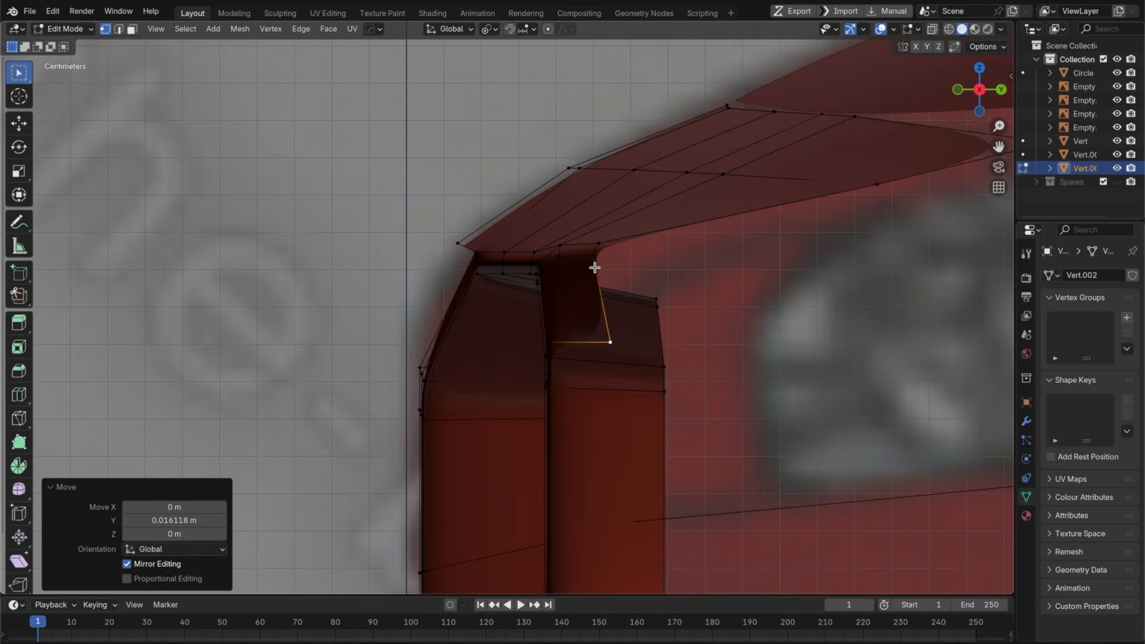
Step: With X-ray on, lower the junction vertices above the grille's outer side about 0.0015 m, and adjust the extension's upper outer vertices along Z
key("alt+z")
scroll(588, 258, "up", 1)
left_click(588, 259)
key("g")
key("z")
left_click(609, 230)
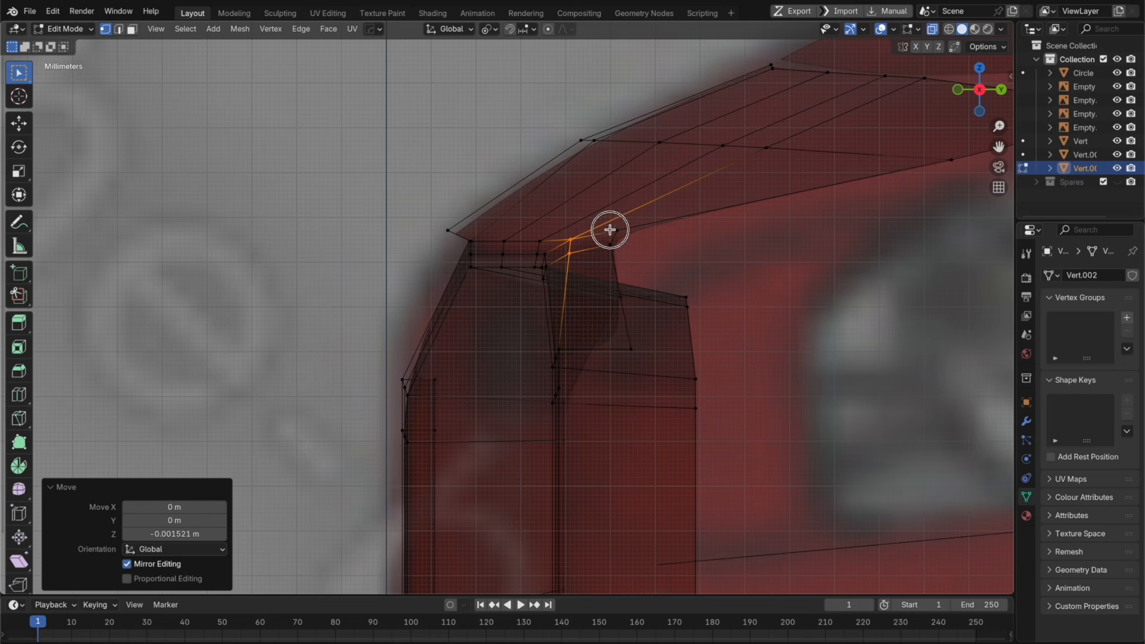
left_click_drag(622, 251, 605, 226)
key("g")
key("z")
left_click(658, 255)
key("Tab")
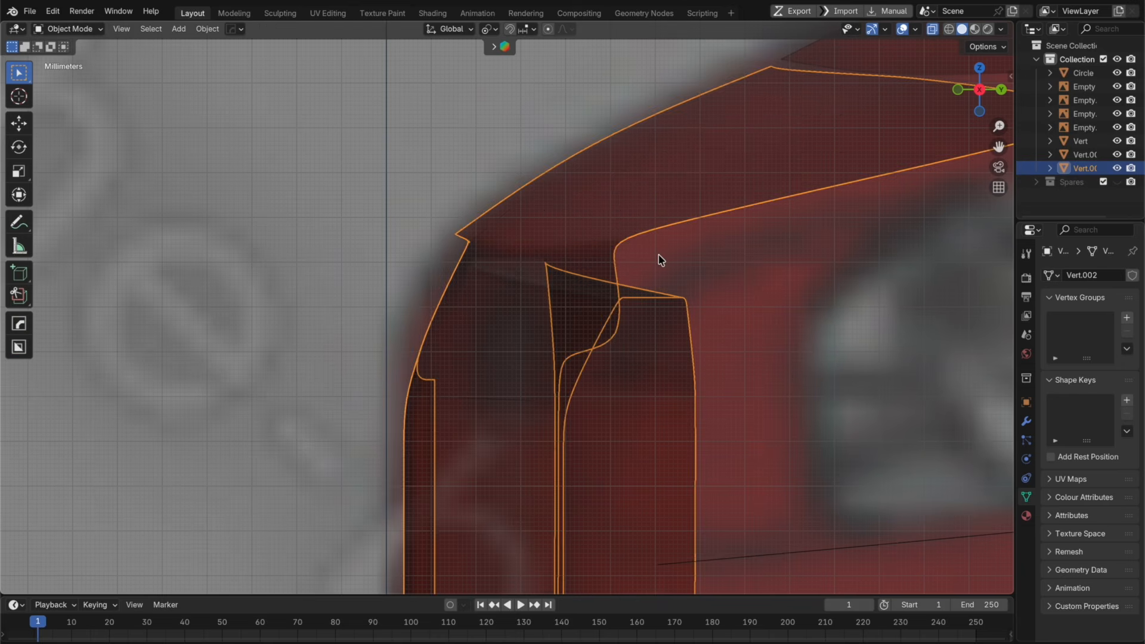
Step: In the front view, move the extension's outer edge vertices about 0.0067 m along X, and bring the lower ones back about 0.002 m
scroll(659, 255, "down", 3)
key("alt+z")
middle_click_drag(637, 276, 532, 255)
middle_click_drag(531, 255, 508, 244)
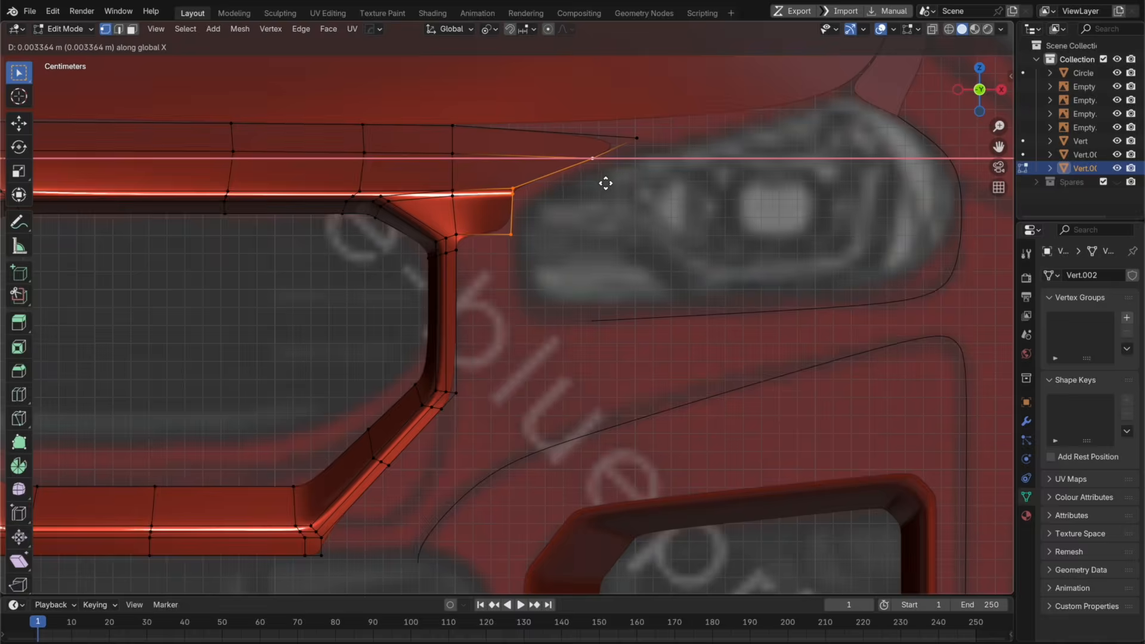
left_click(611, 183)
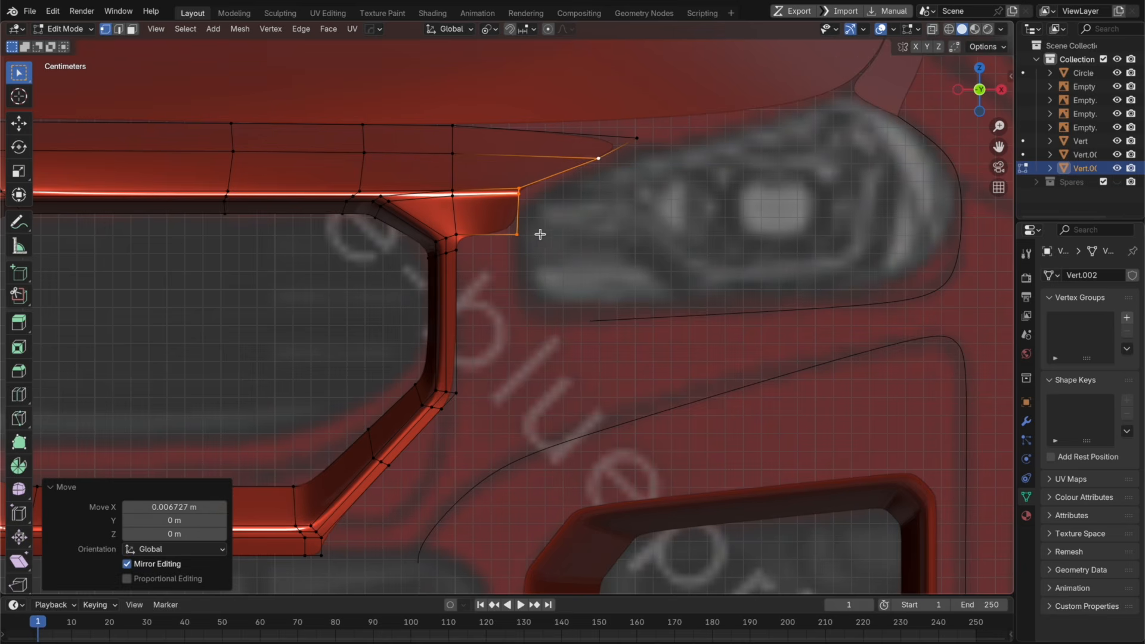
left_click_drag(515, 213, 516, 216)
key("g")
key("x")
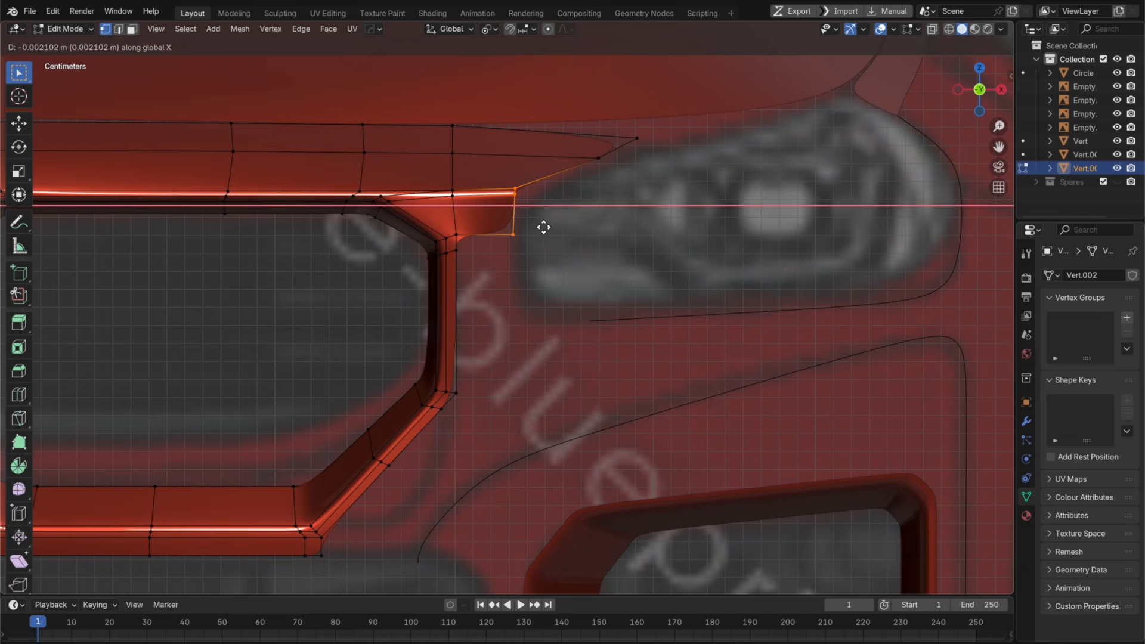
left_click(520, 239)
Step: Extrude the extension's edge around the headlight's lower inner corner, flattening the bottom edge with a Z scale of 0 and lowering it about 0.0034 m
left_click(520, 239)
left_click(541, 327)
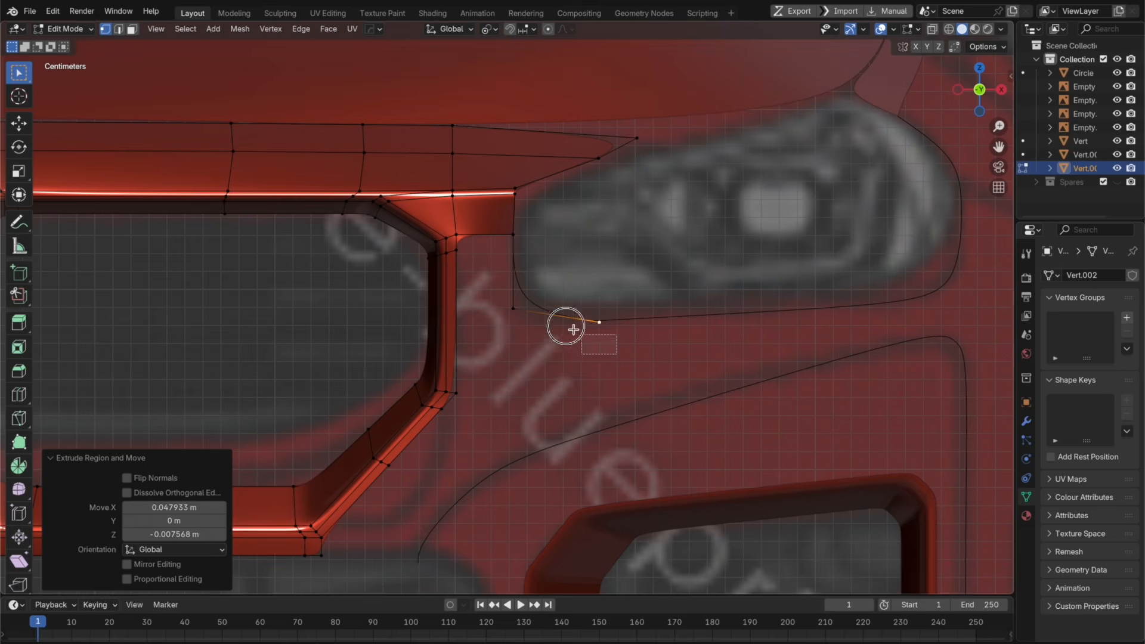
key("s")
key("Return")
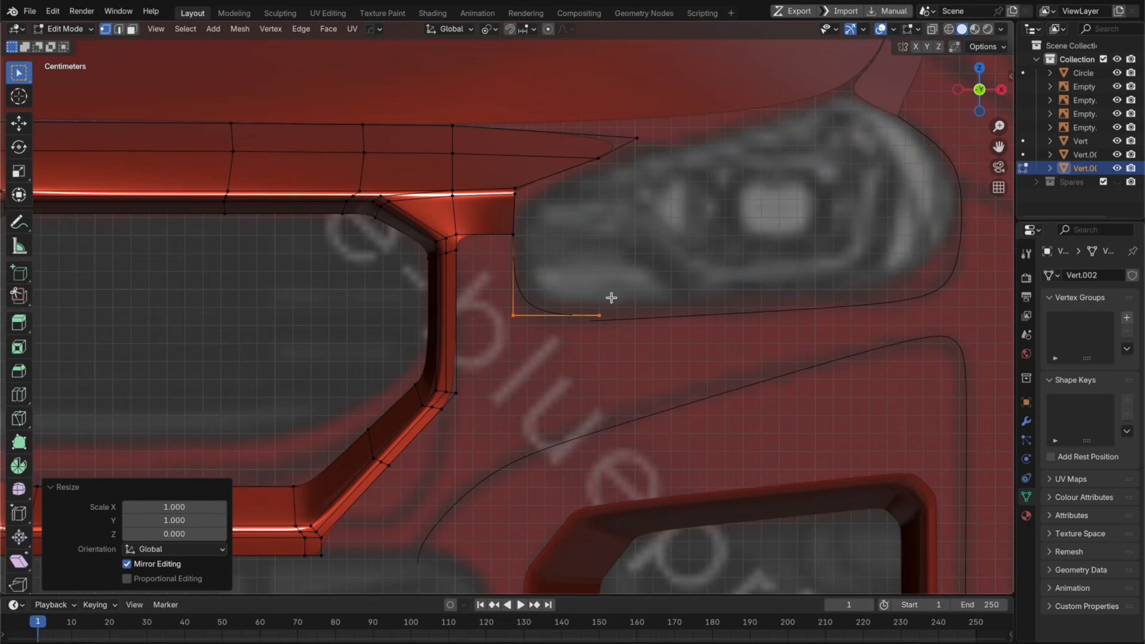
key("g")
left_click(610, 304)
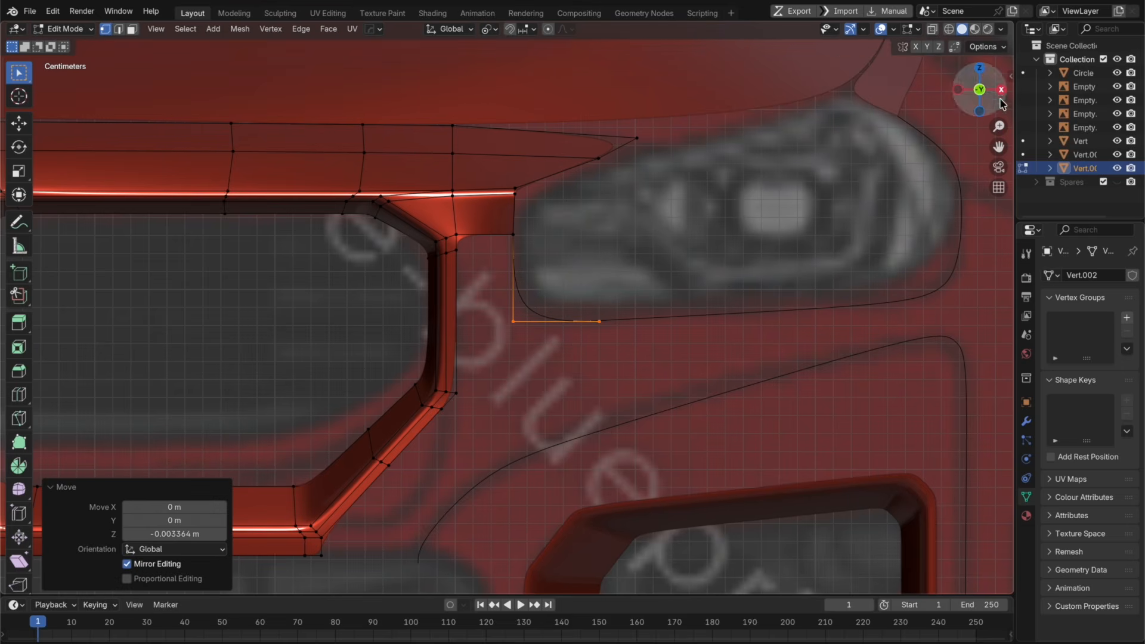
Step: In the top view with X-ray on, move the end vertex of the new edge below the headlight along Y
left_click(1000, 90)
middle_click_drag(605, 303, 500, 302)
left_click(594, 344)
key("KP_7")
key("alt+z")
key("g")
key("y")
left_click(620, 315)
Step: In the top view, move the corner vertex below the headlight's inner end about -0.008 m along Y
left_click(499, 306)
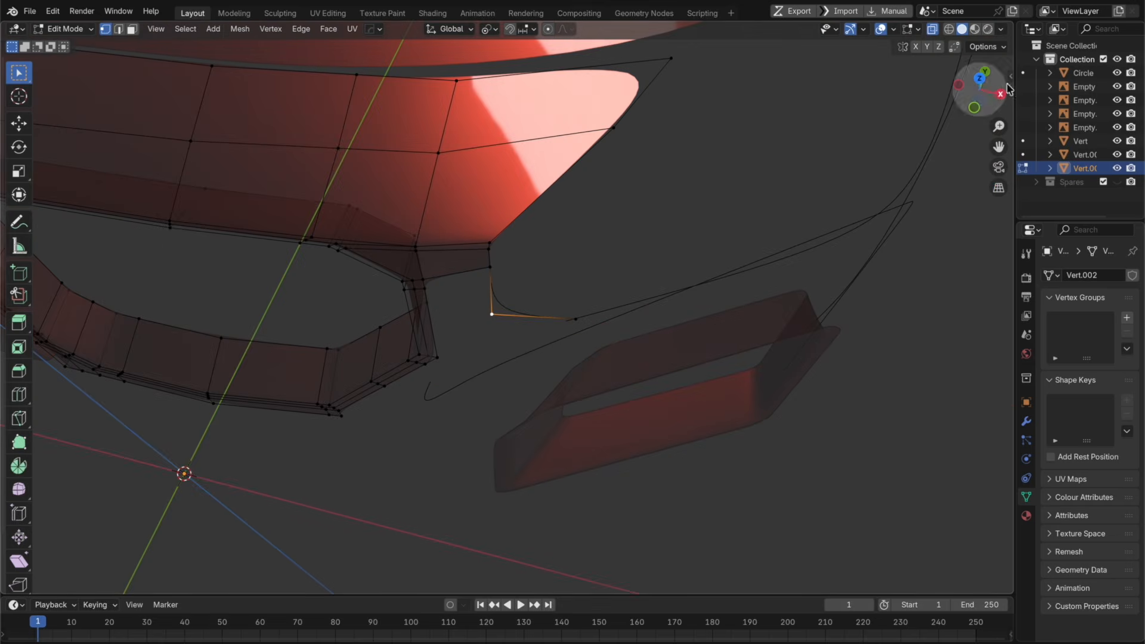
left_click(978, 67)
key("g")
key("y")
left_click(713, 248)
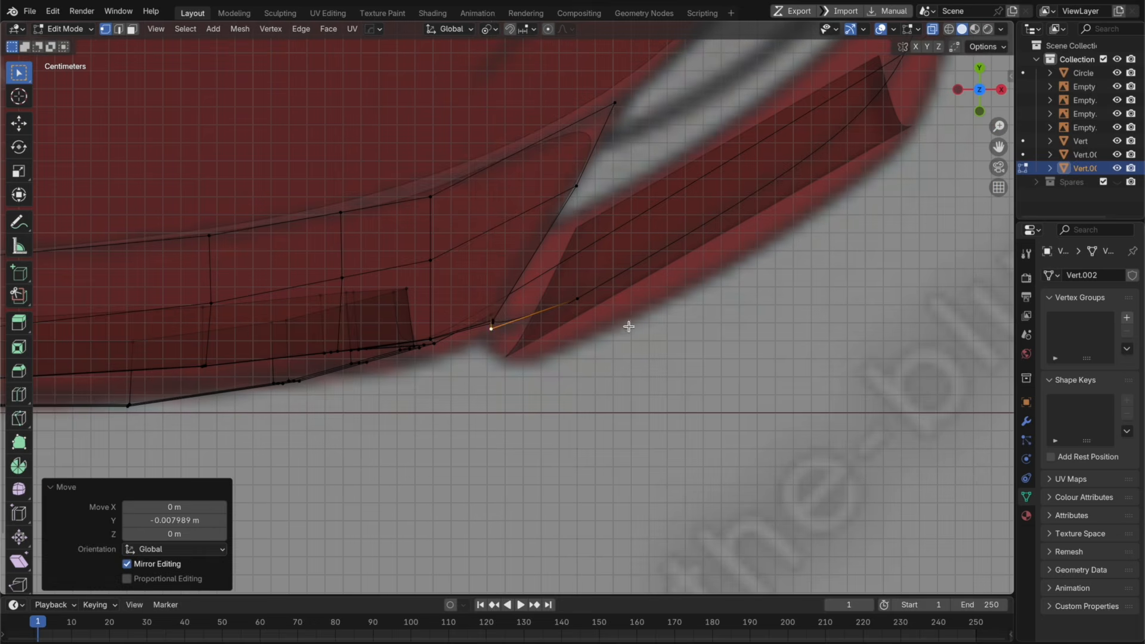
key("alt+z")
Step: In the right view, move the grille extension's lower outer corner vertex along Y to follow the side blueprint
middle_click_drag(486, 312, 656, 268)
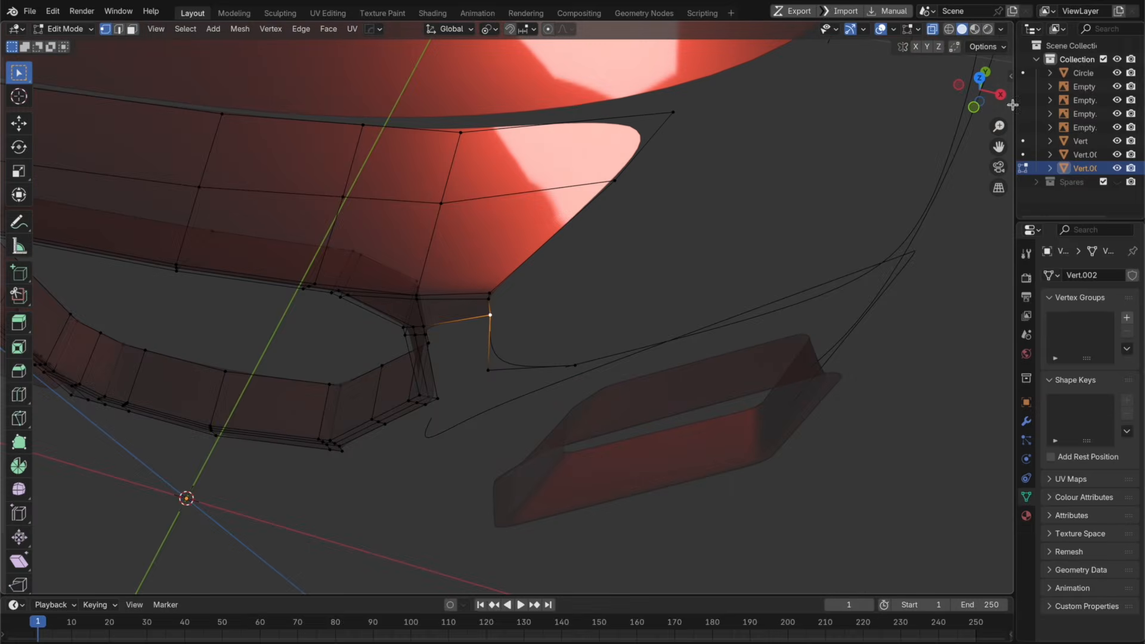
key("KP_3")
key("alt+z")
key("g")
key("y")
left_click(738, 250)
key("alt+z")
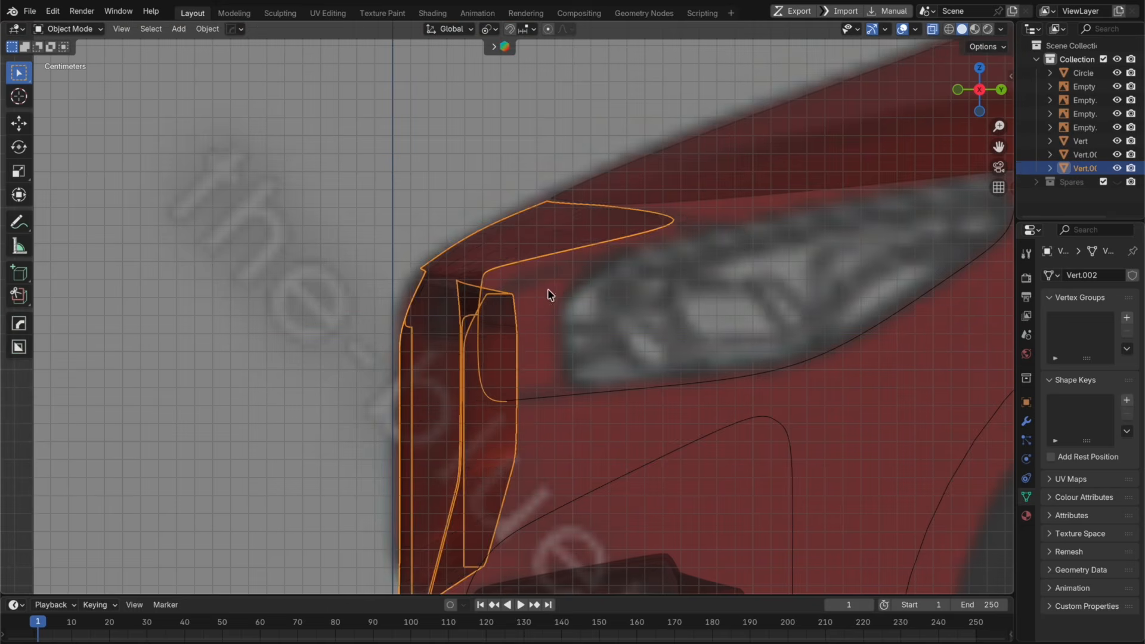
Step: Hide the grille mesh temporarily to examine the panel line around the headlight on the side blueprint
key("alt+z")
scroll(504, 270, "up", 2)
key("Tab")
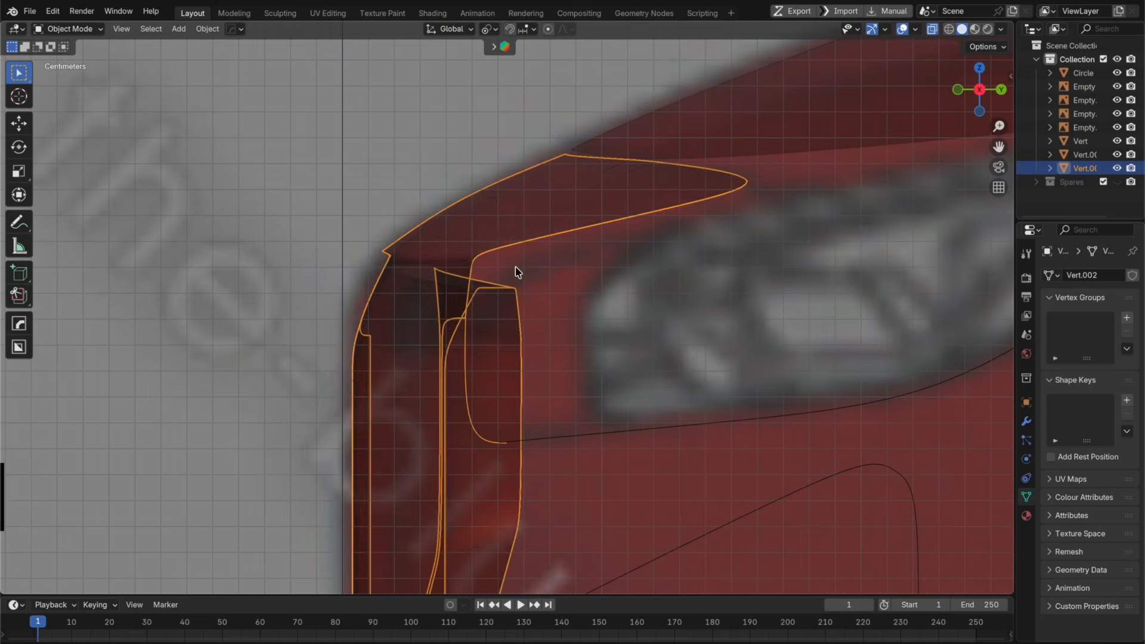
key("h")
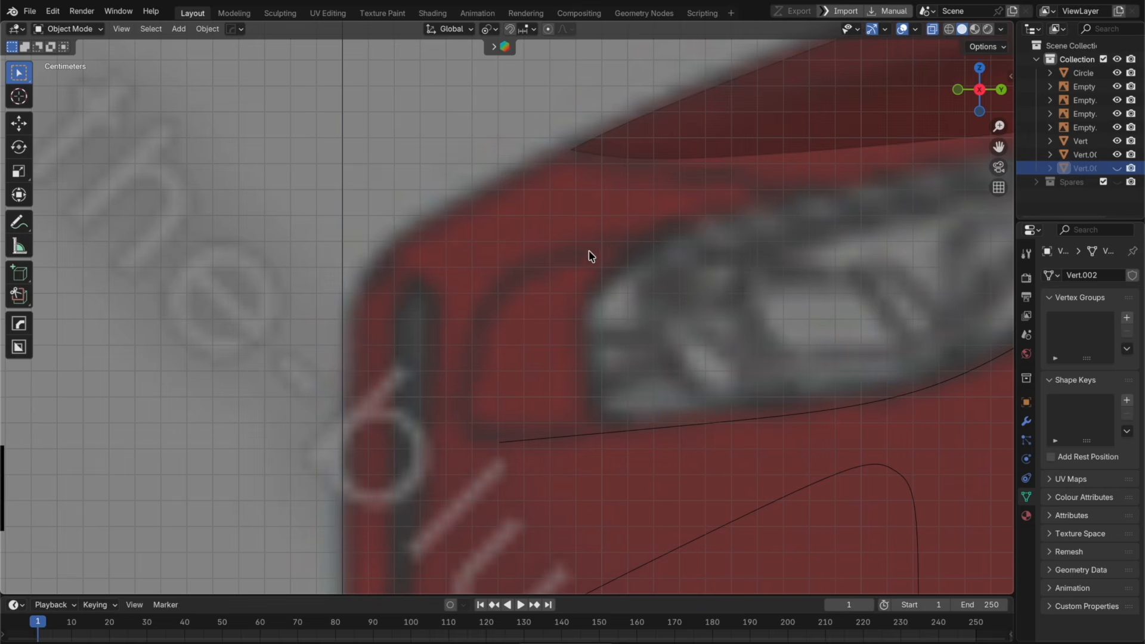
key("super+z")
key("super+z")
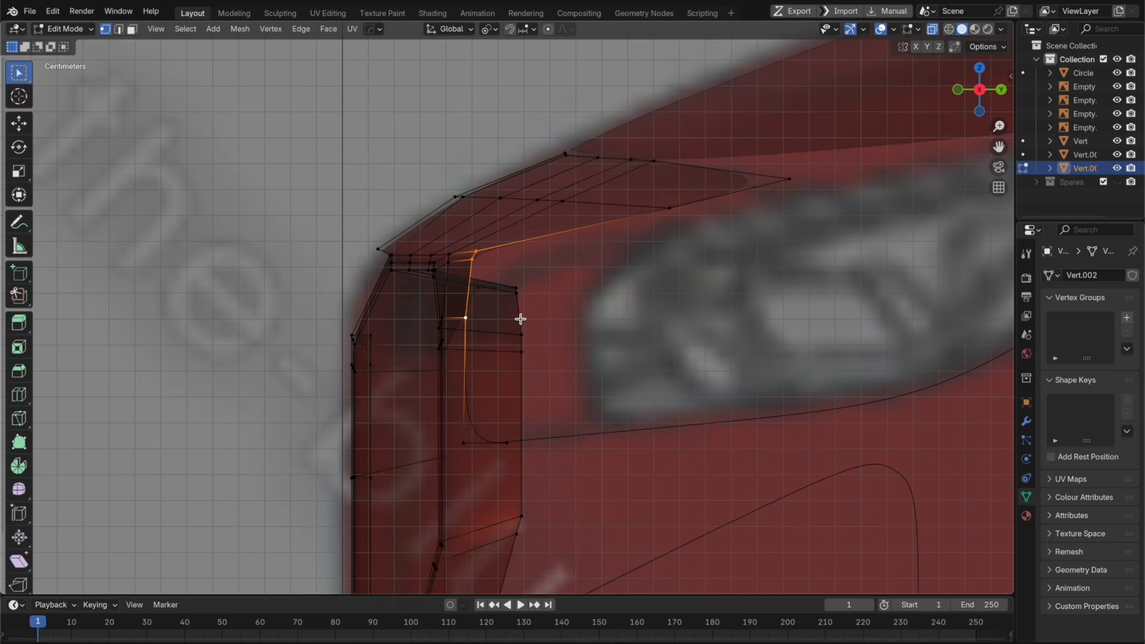
Step: Move the upper corner vertices of the grille extension along Y in the right view, and refine their position in the top view
key("g")
key("y")
key("y")
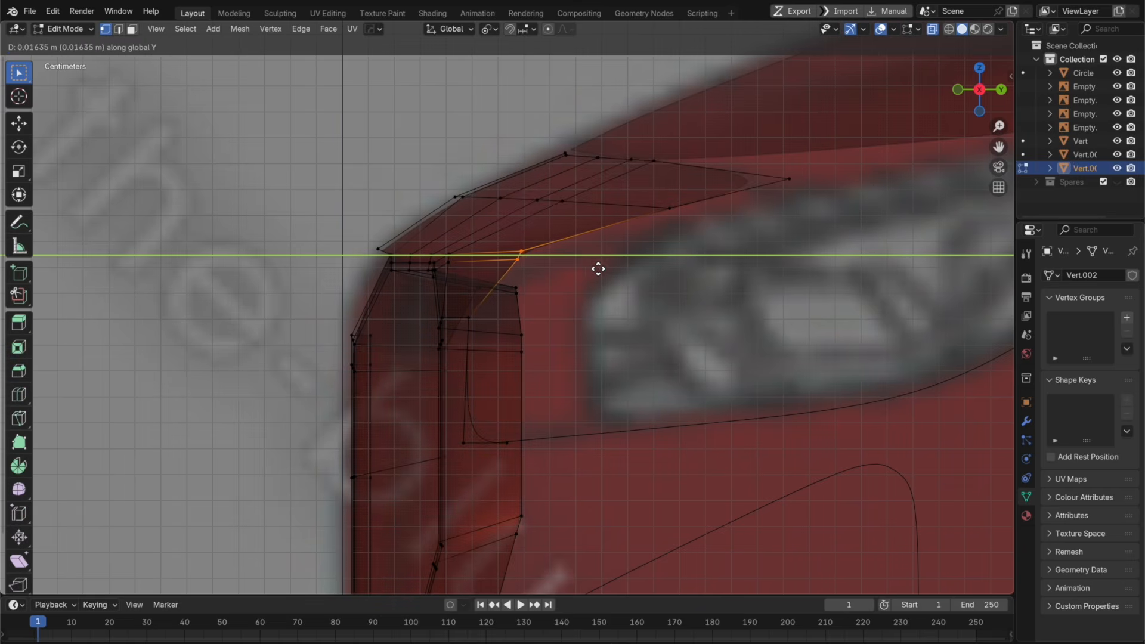
left_click(532, 248)
key("KP_7")
key("g")
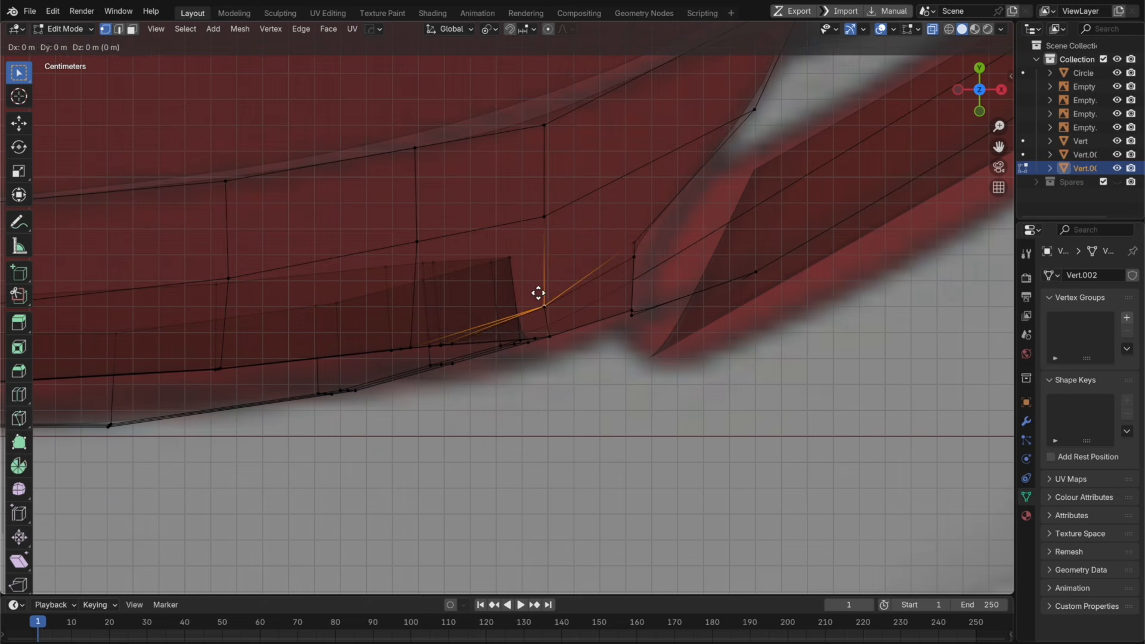
left_click(536, 286)
Step: Dissolve the edge running across the strip just above the grille's upper outer corner
middle_click_drag(536, 285, 474, 328)
key("2")
left_click(473, 330)
key("ctrl+x")
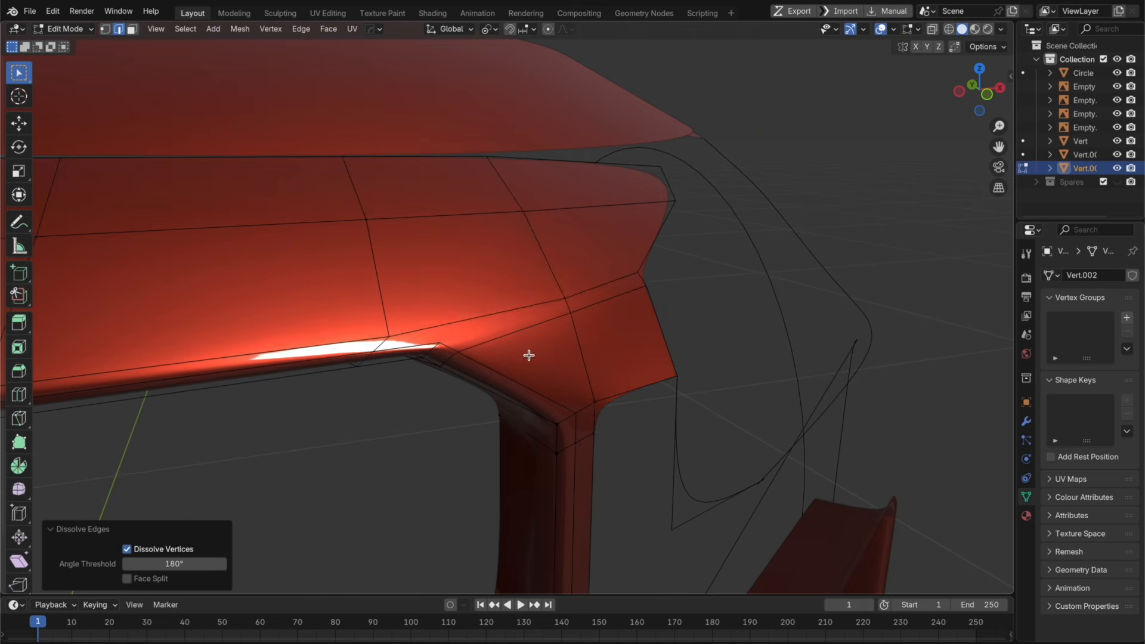
middle_click_drag(529, 355, 510, 289, "shift")
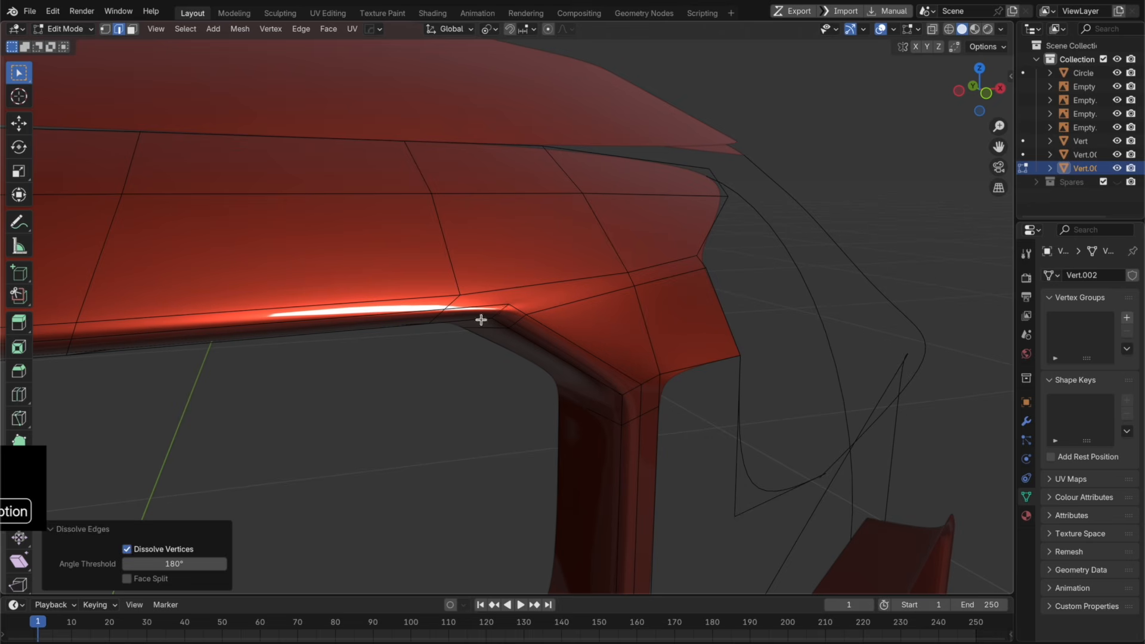
Step: Try dissolving the edge loop at the grille opening's upper outer corner, check the shading in Object Mode, and undo it
left_click(504, 309)
key("ctrl+x")
key("Tab")
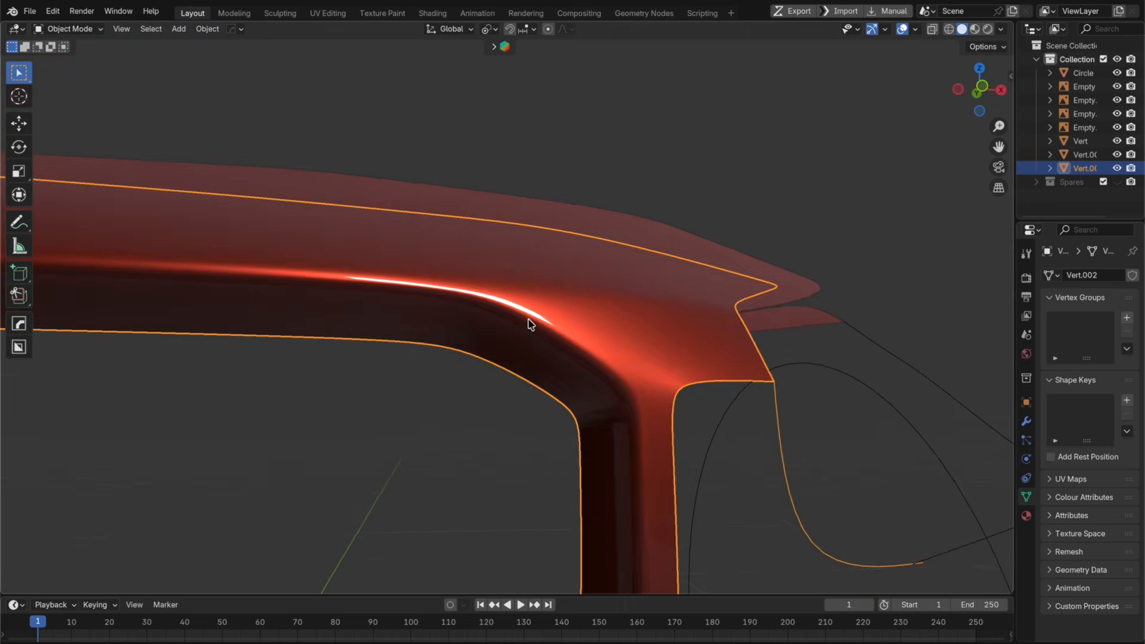
key("super+z")
key("super+z")
key("super+z")
Step: Add an edge loop between the two close edges joining the strip to the grille's outer extension, and check the smoothed surface
key("super+r")
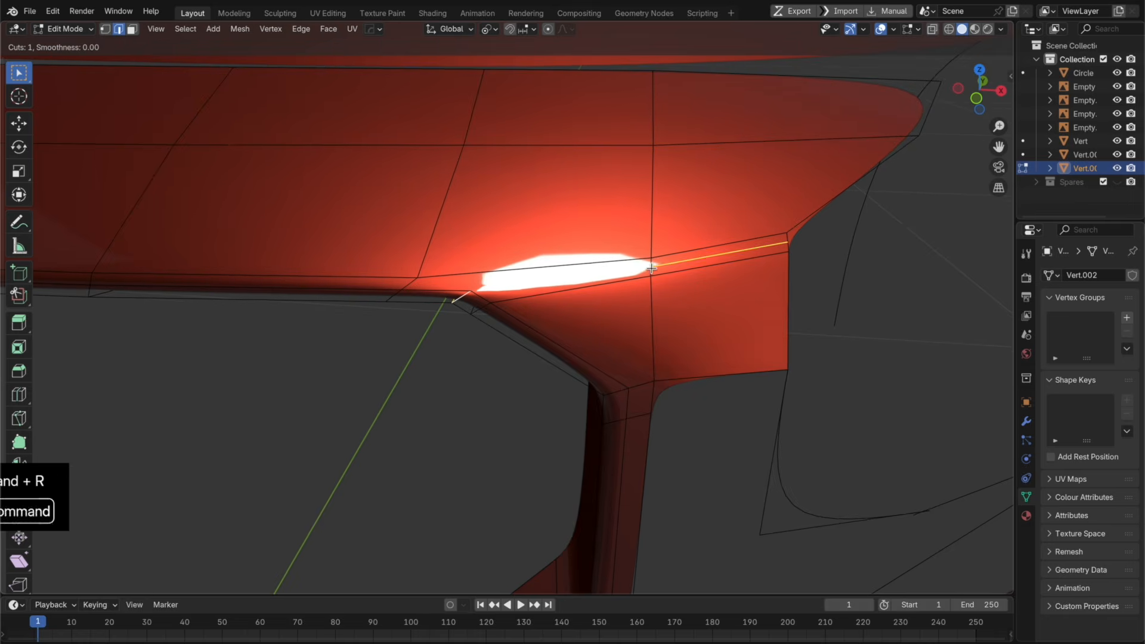
left_click(653, 268)
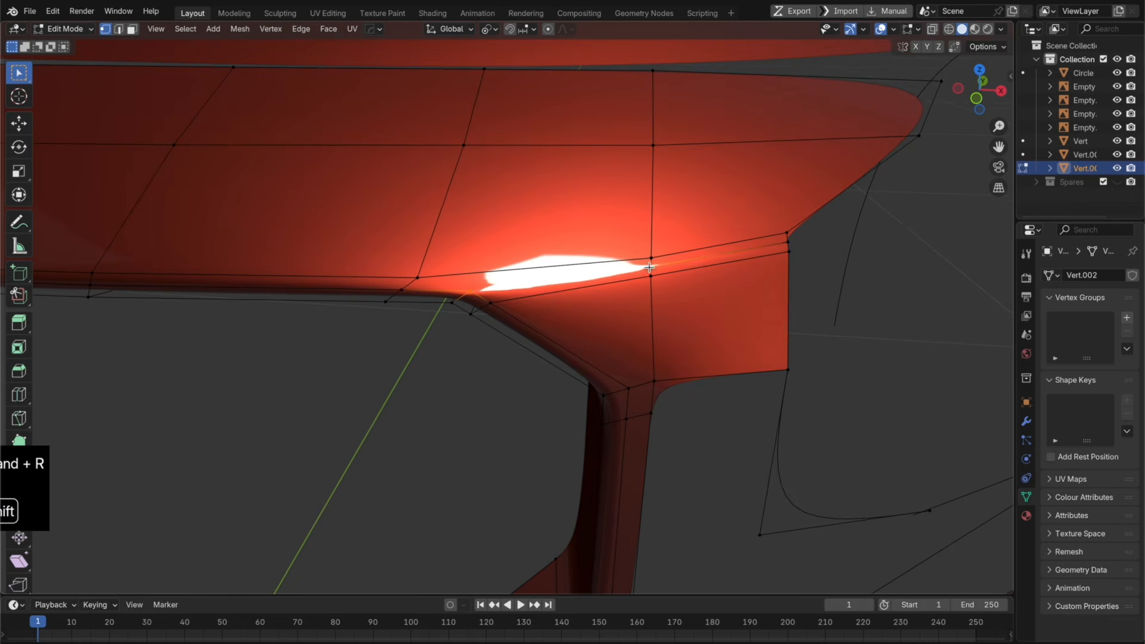
key("Tab")
mouse_move(656, 324)
middle_mouse_down()
mouse_move(656, 349)
mouse_move(621, 287)
mouse_move(632, 298)
mouse_move(605, 289)
mouse_move(633, 325)
middle_mouse_up()
Step: Try dissolving one of the close edge loops above the grille's outer corner, and undo the change
key("Tab")
scroll(547, 254, "up", 3)
left_click(546, 254, "alt")
key("x")
left_click(547, 255)
key("Tab")
key("super+z")
key("super+z")
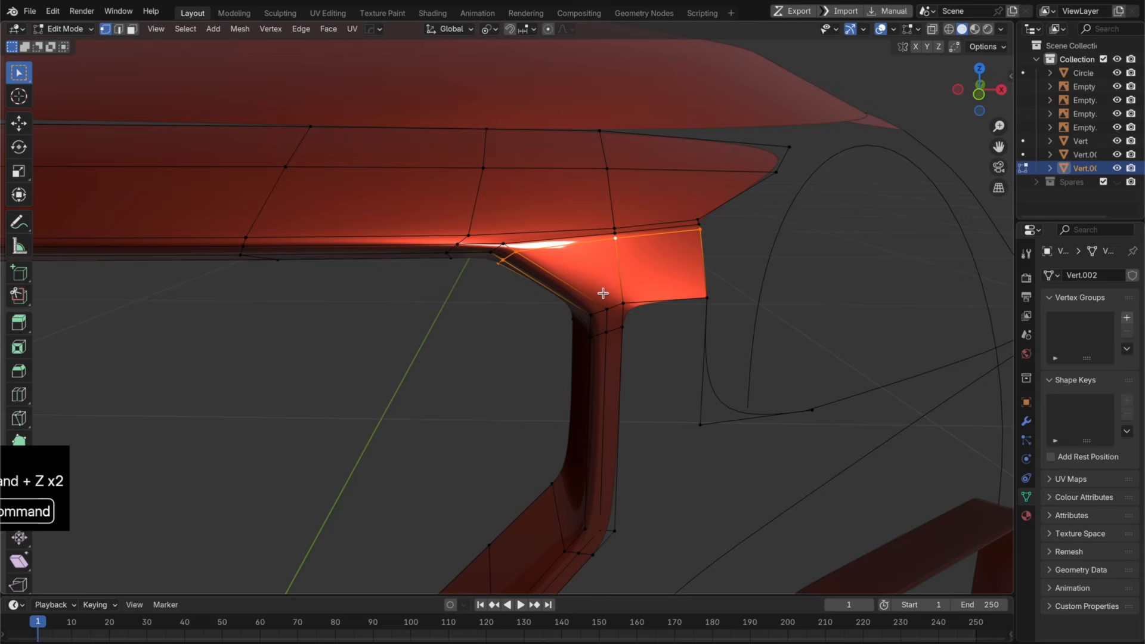
Step: Dissolve the lowest of the close edge loops above the grille's outer corner and inspect the shading in Object Mode
key("x")
left_click(604, 294)
key("Tab")
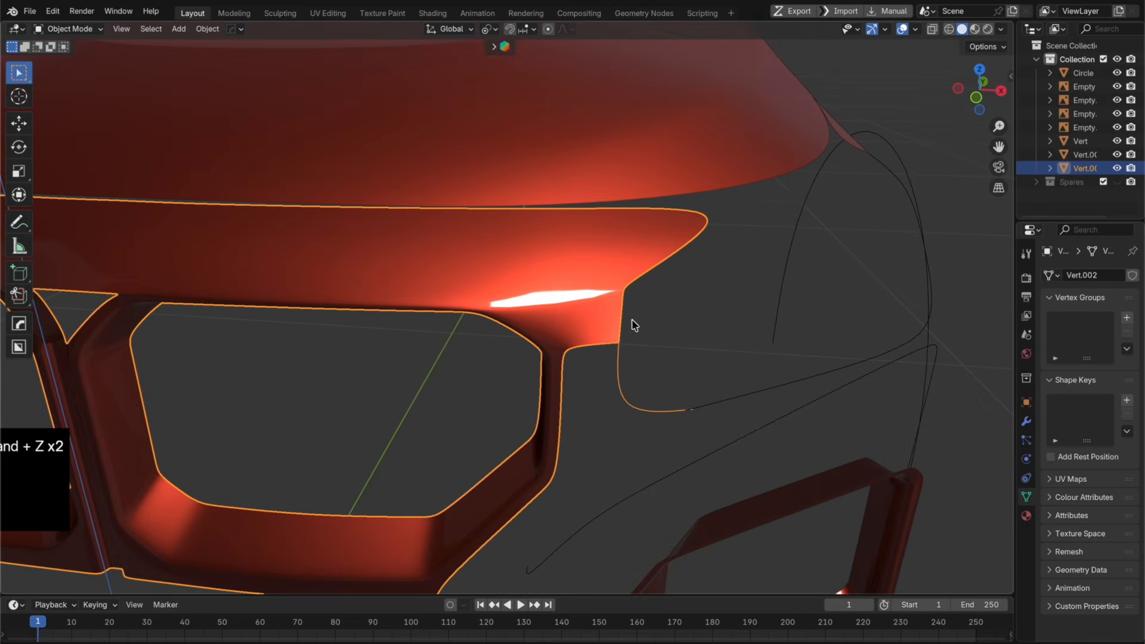
Step: Add an edge loop across the strip and slide it by about -0.80 to sit just above the grille's upper edge
key("Tab")
scroll(633, 325, "up", 3)
key("super+r")
left_click(601, 325)
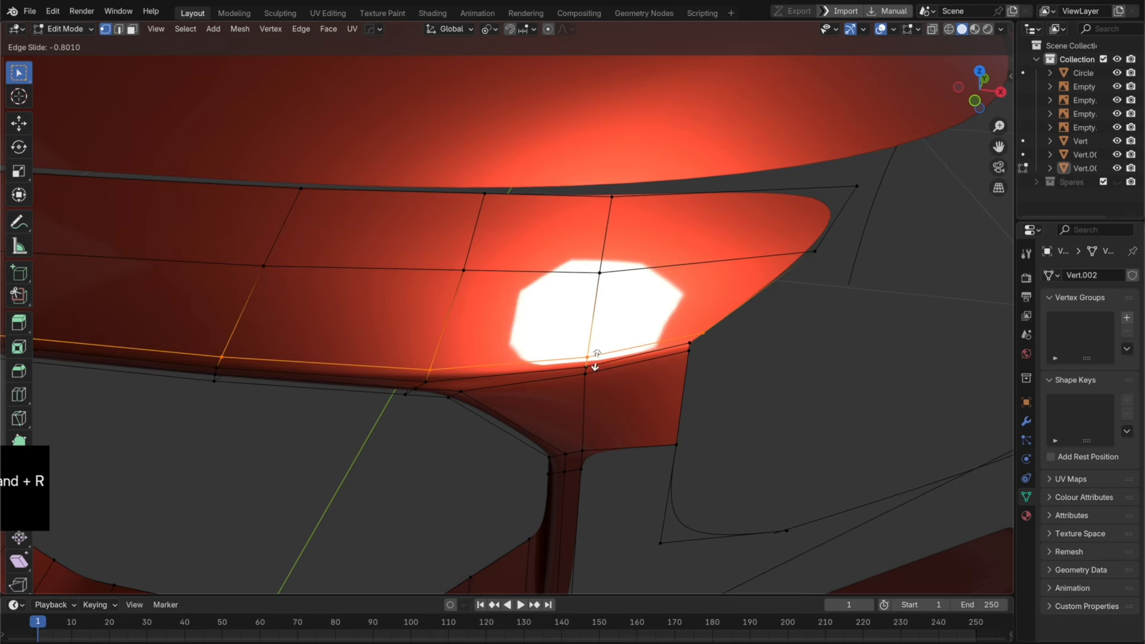
left_click(596, 360)
key("Tab")
scroll(629, 363, "down", 4)
middle_click_drag(628, 363, 638, 334)
scroll(613, 330, "up", 3)
scroll(558, 299, "up", 2)
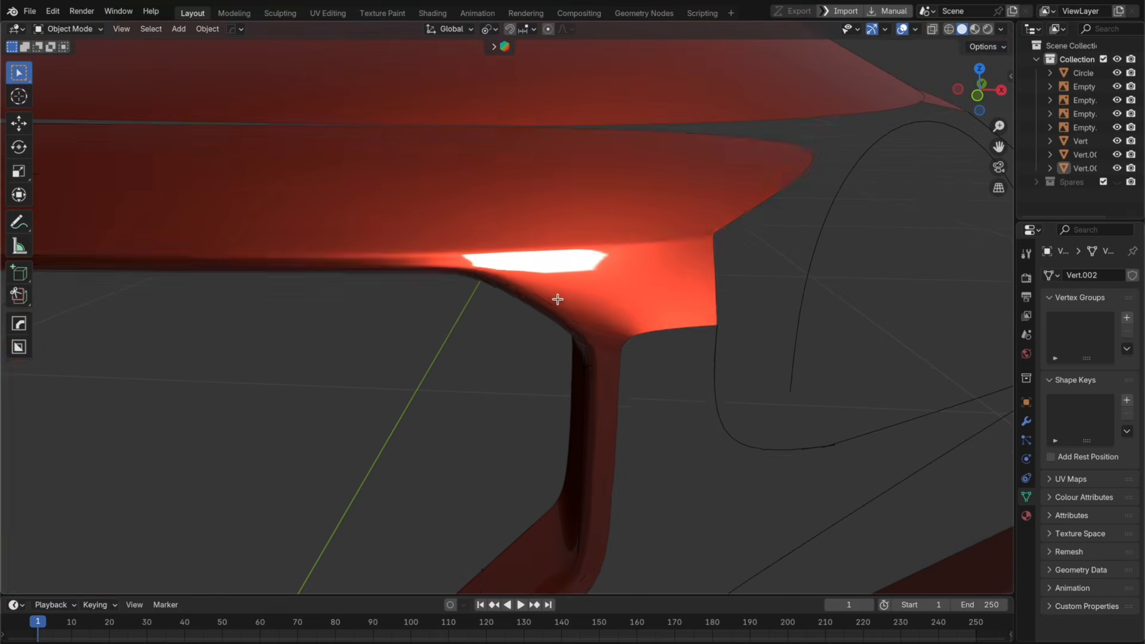
Step: Try dissolving the lower edge loop and the crosswise loop near the grille's outer corner, undoing each attempt
key("Tab")
left_click(508, 261, "alt")
key("x")
left_click(511, 262)
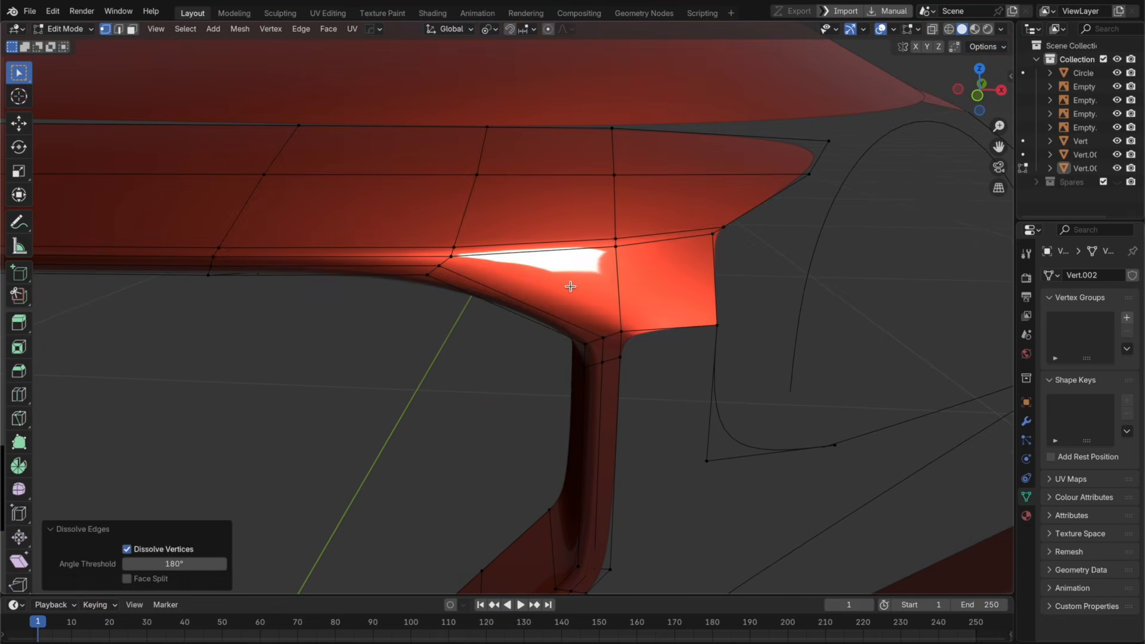
key("super+z")
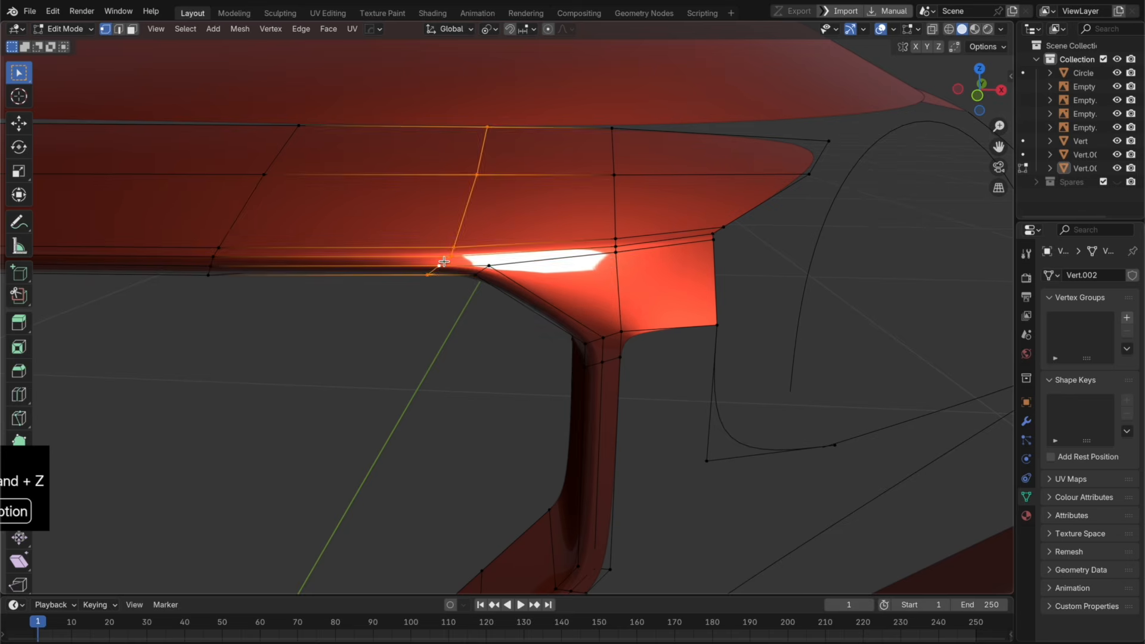
key("x")
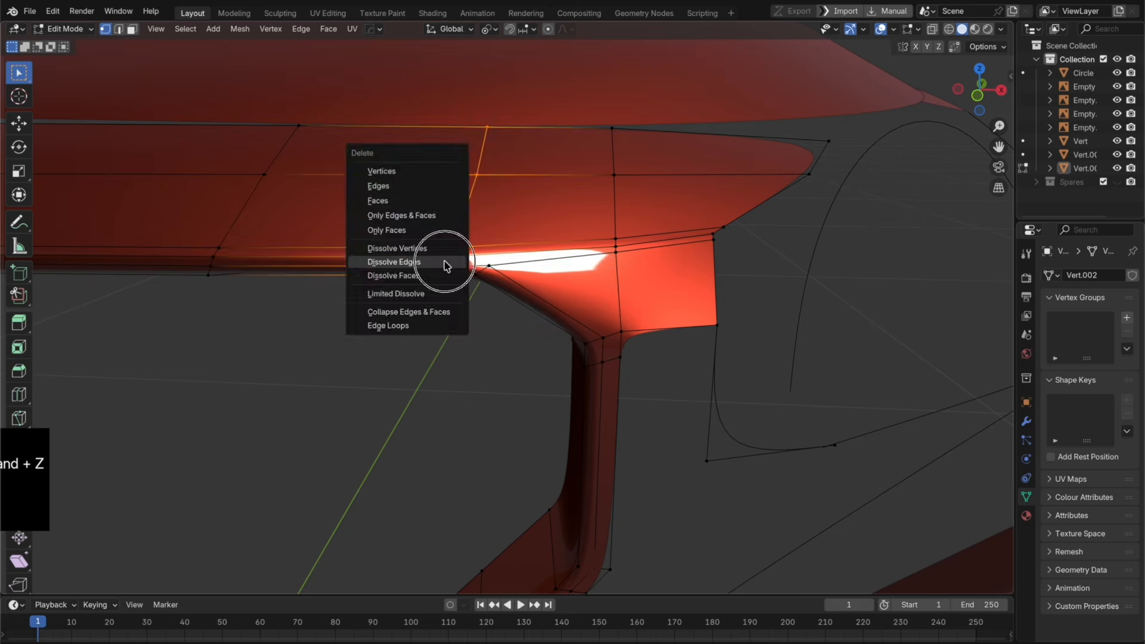
left_click(445, 263)
key("super+z")
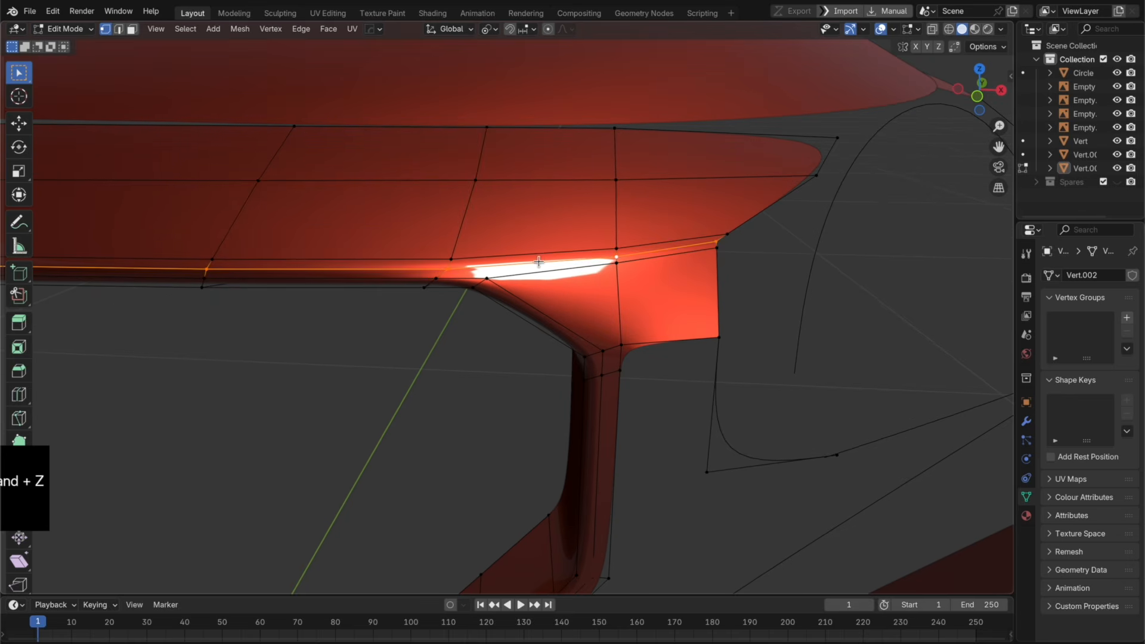
Step: Try dissolving the middle of the three close edge loops above the grille, check the result, and undo it
key("x")
left_click(544, 254)
key("Tab")
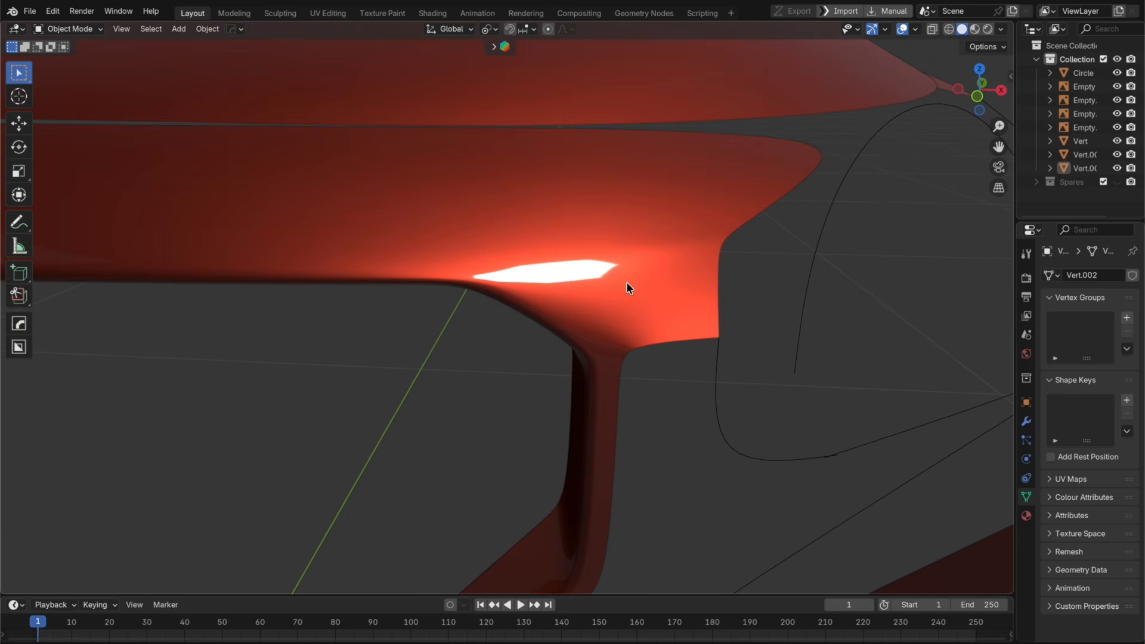
key("super+z")
key("super+z")
Step: Dissolve the middle edge loop above the grille once more and compare the smoothed surface in Object Mode
middle_click_drag(626, 281, 594, 322)
scroll(538, 267, "up", 2)
key("x")
left_click(525, 295)
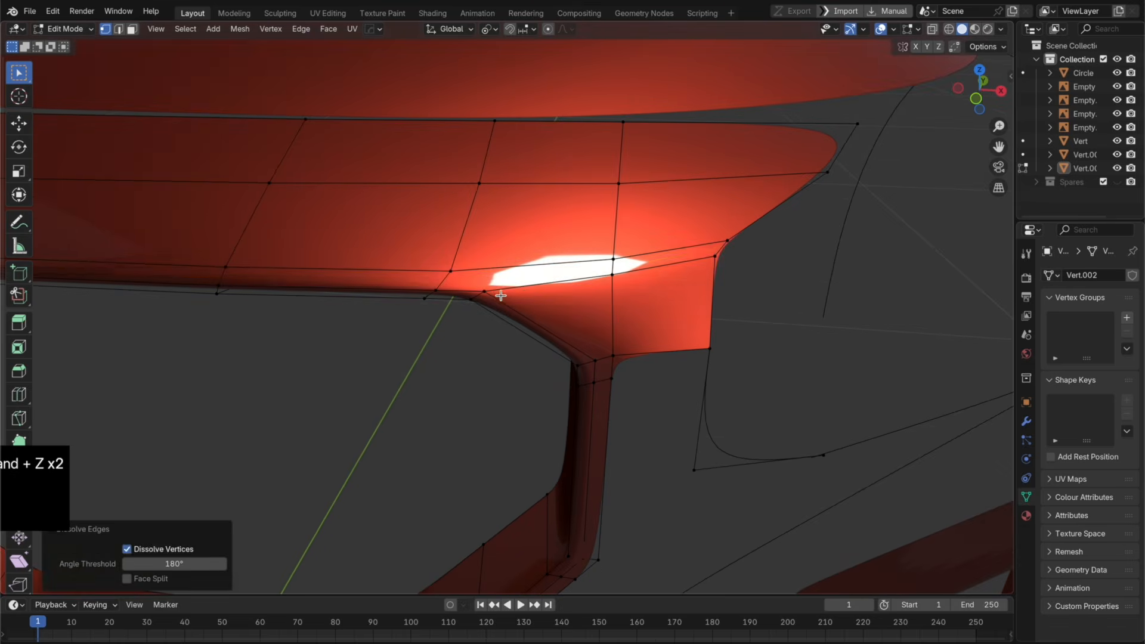
key("Tab")
scroll(584, 316, "up", 1)
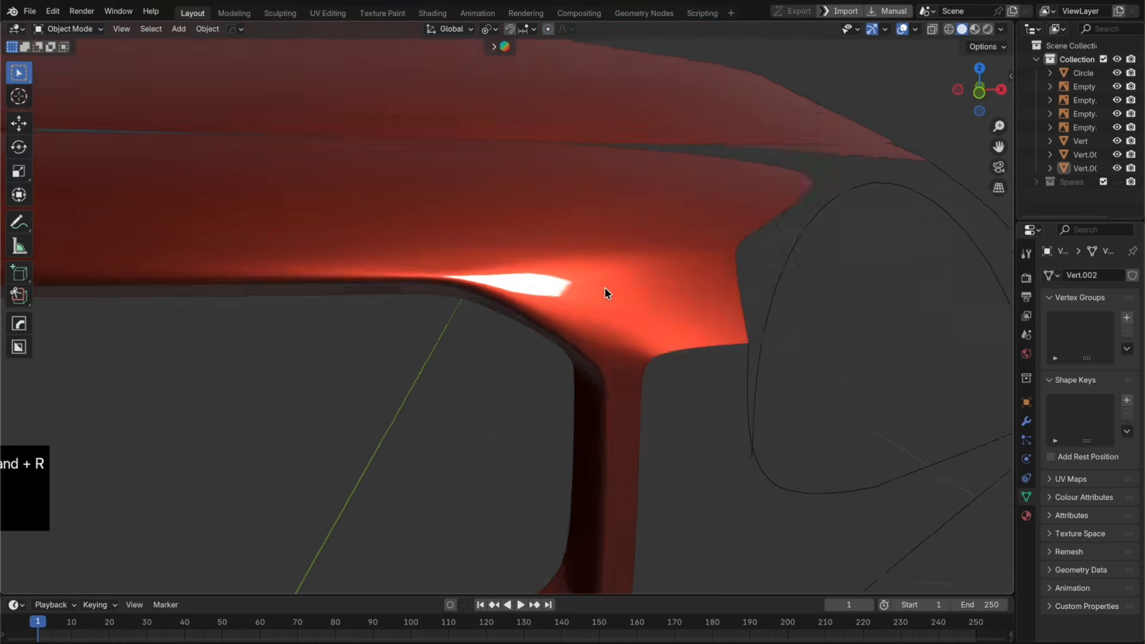
Step: Try dissolving the upper edge loop above the grille's outer corner, review the shading, and undo the change
key("Tab")
scroll(580, 267, "up", 2)
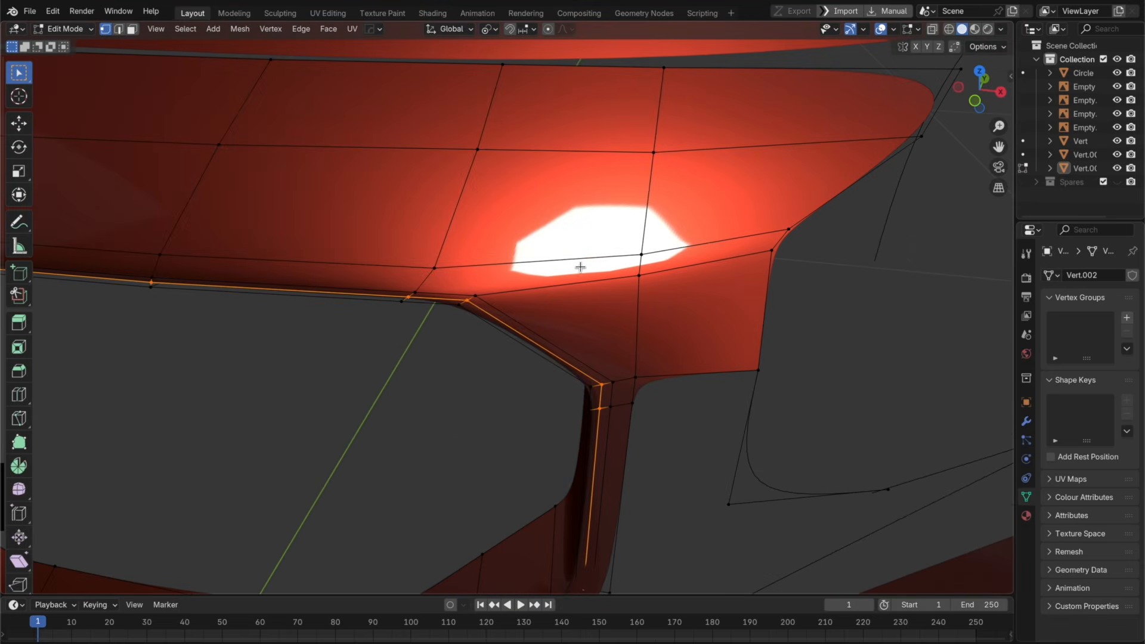
left_click(540, 260, "alt")
key("x")
left_click(542, 259)
key("Tab")
scroll(582, 283, "down", 3)
key("super+z")
key("super+z")
key("super+z")
Step: Slide the upper edge loop on the strip closer to the grille and inspect the highlight from several angles
key("g")
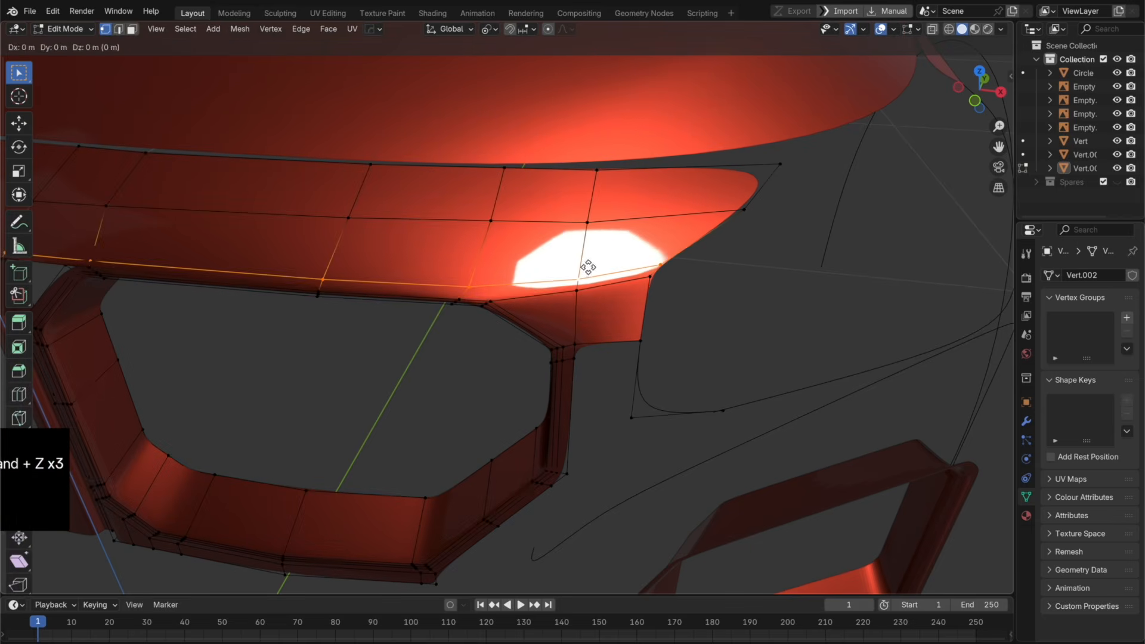
left_click(580, 285)
key("Tab")
middle_click_drag(660, 311, 745, 251)
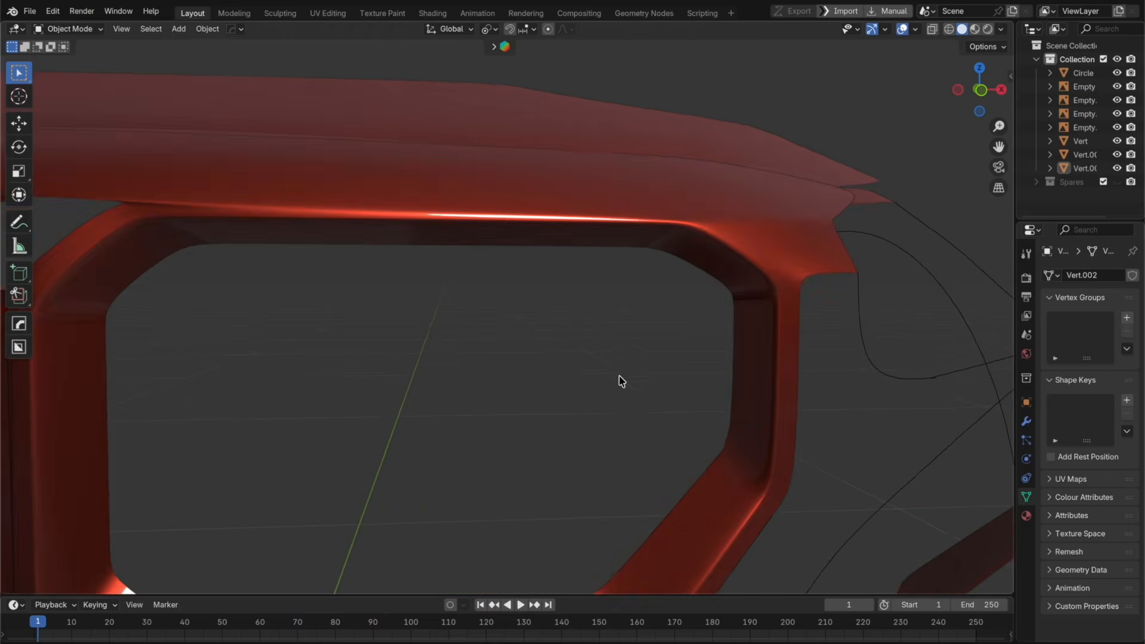
middle_click_drag(618, 378, 611, 383)
key("Tab")
scroll(624, 298, "up", 2)
middle_click_drag(625, 298, 621, 302)
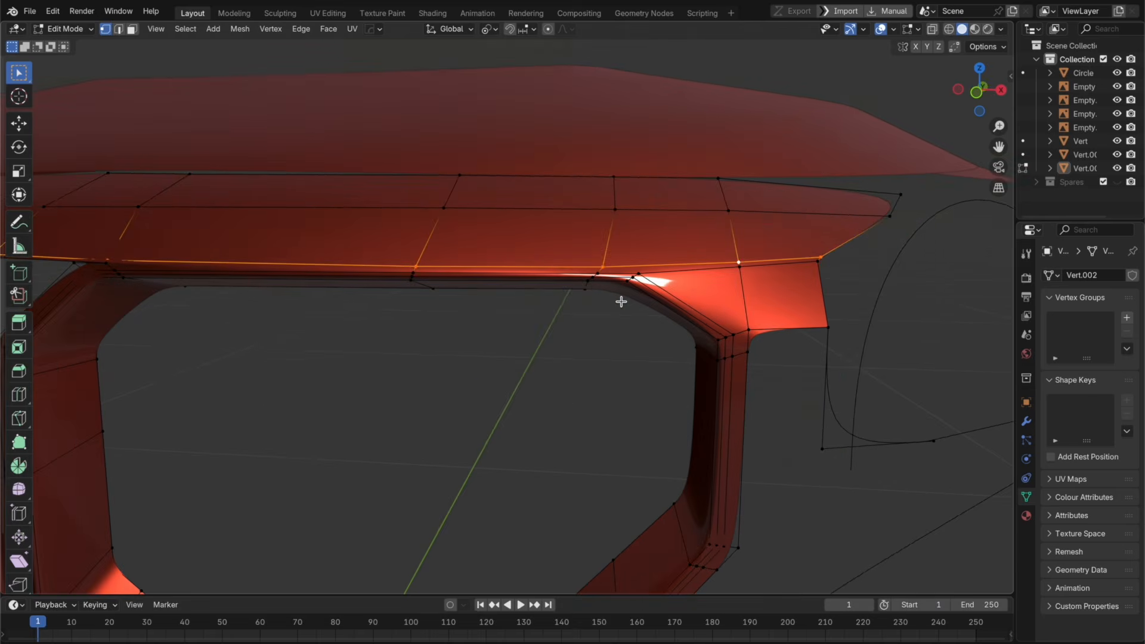
Step: Step back through the edit history to the version with three close edge loops above the grille
key("super+z")
key("super+z")
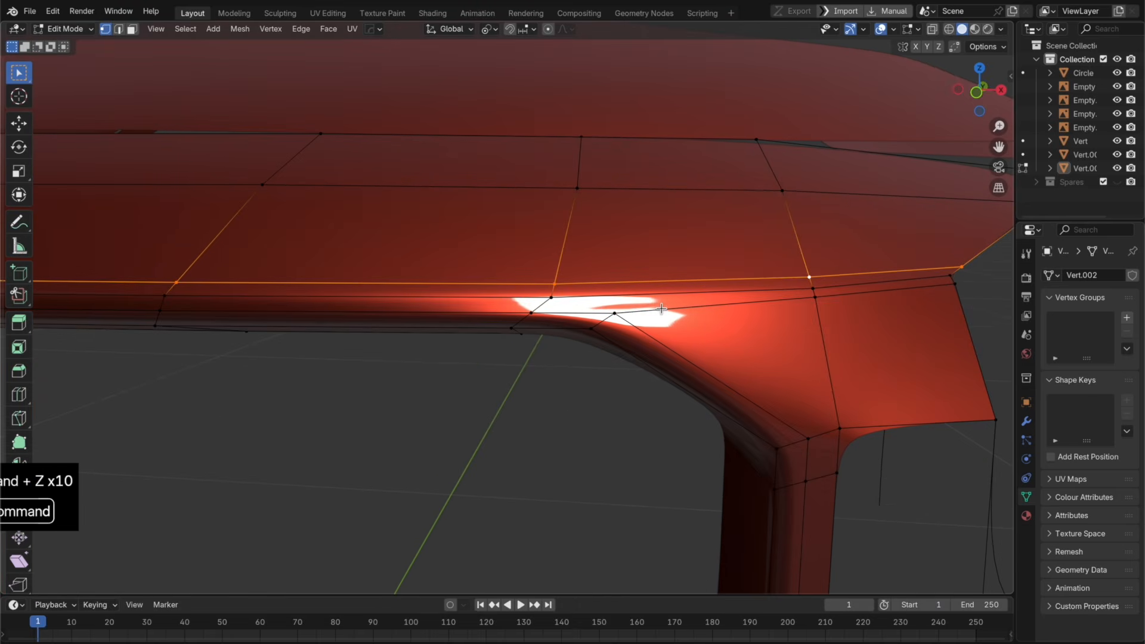
key("super+z")
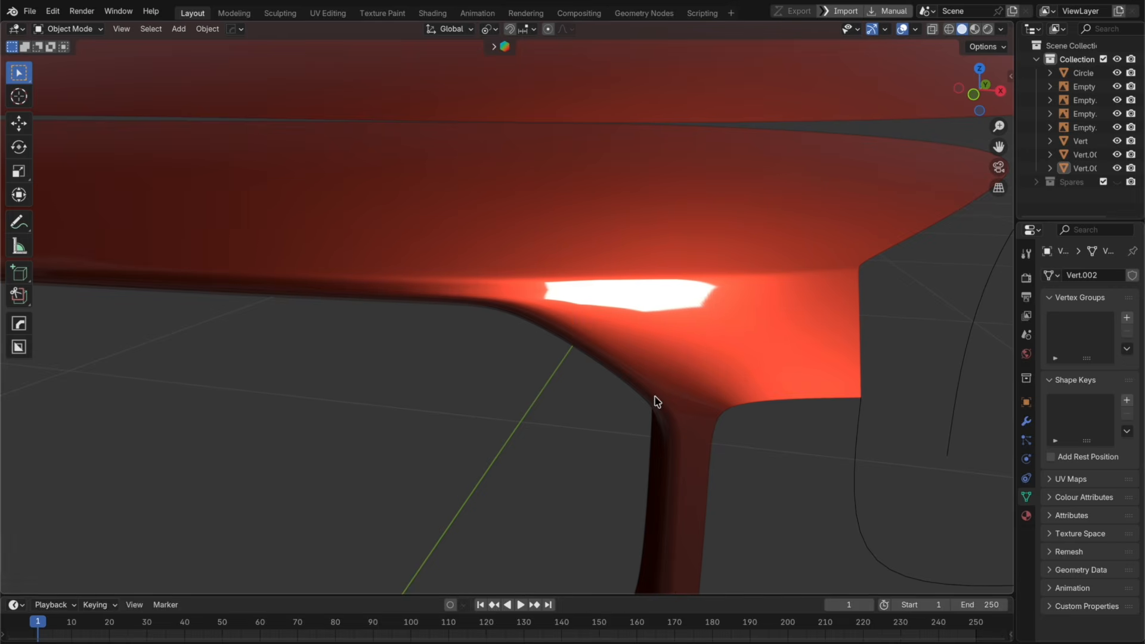
key("super+shift+z")
key("super+shift+z")
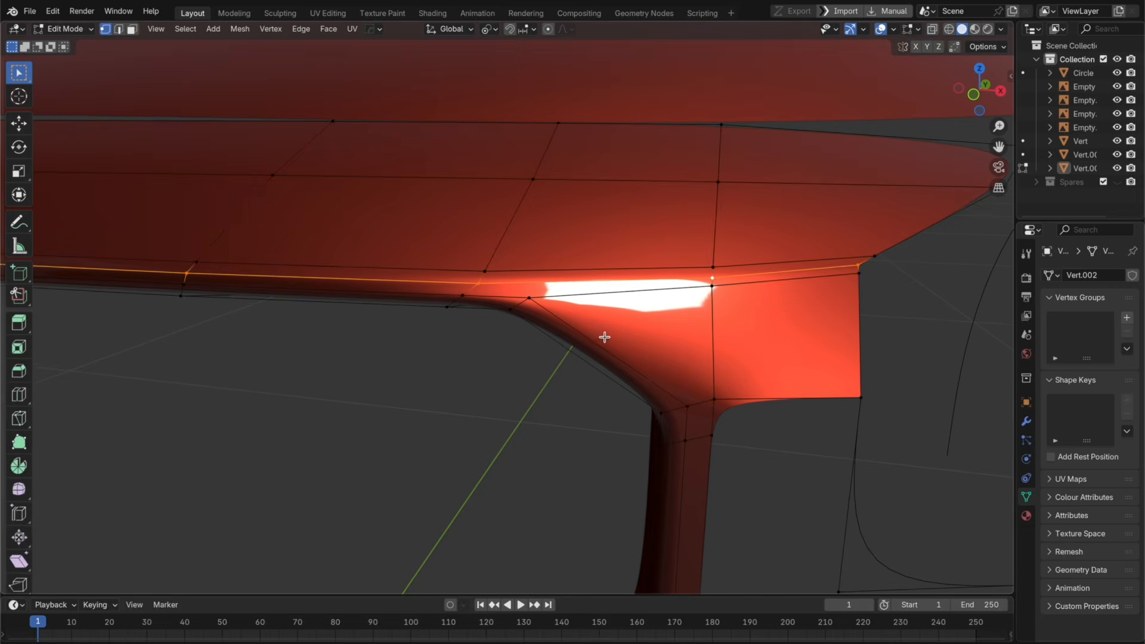
Step: Change the transform pivot point and scale the edge loop around the grille opening's inner rim to 0.975
middle_click_drag(620, 333, 747, 240, "shift")
left_click(646, 302, "alt")
left_click(489, 29)
left_click(506, 107)
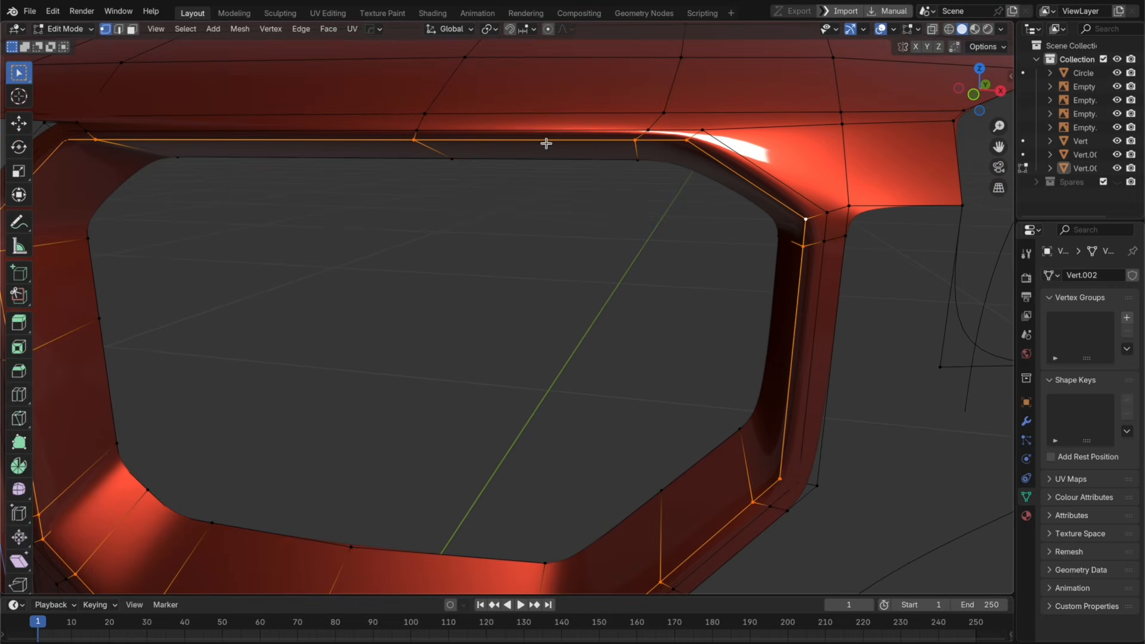
middle_click_drag(805, 267, 850, 232, "shift")
key("s")
left_click(838, 238)
Step: Add two supporting edge loops around the grille rim just outside the scaled loop, and check the smoothed result
key("super+r")
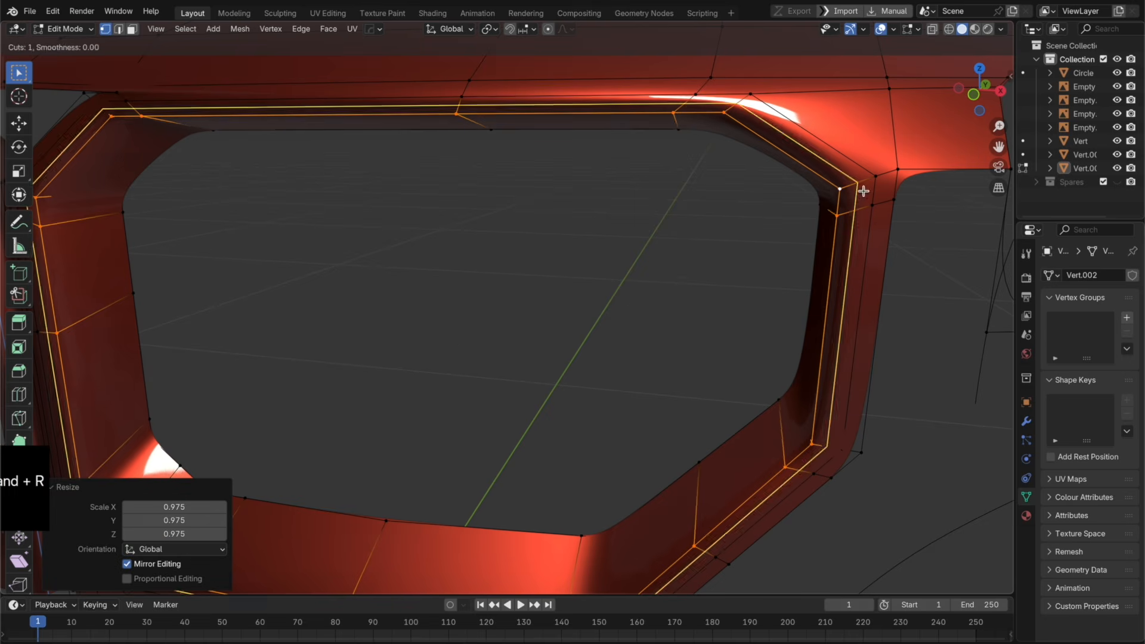
left_click(863, 192)
left_click(851, 204)
key("super+r")
left_click(877, 183)
left_click(866, 181)
key("Tab")
scroll(833, 224, "down", 3)
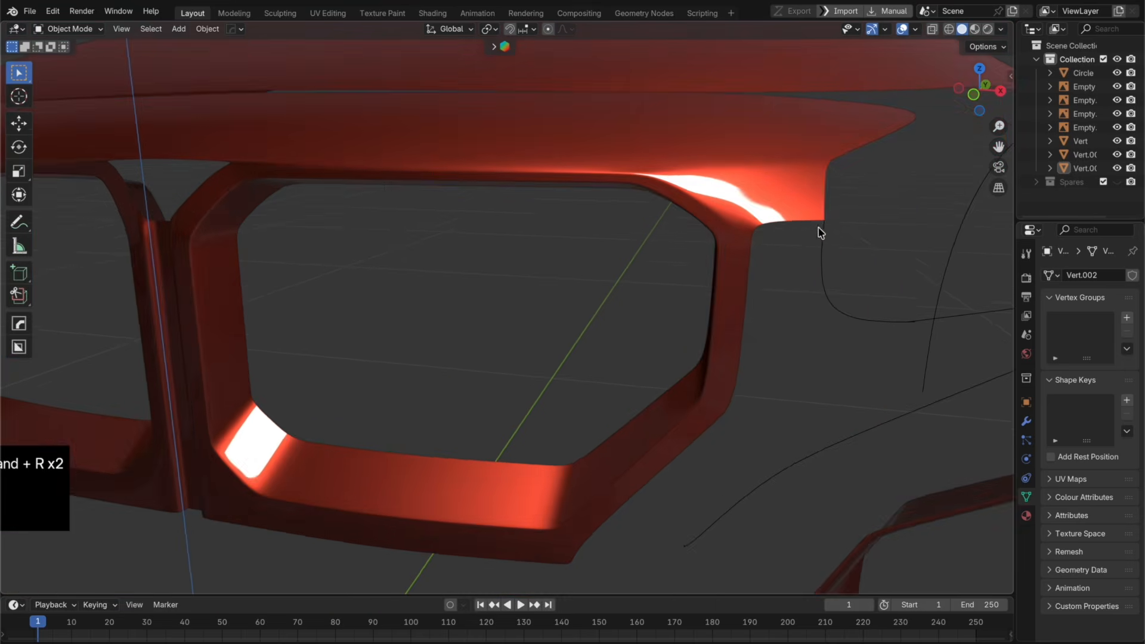
middle_click_drag(761, 241, 724, 271)
scroll(506, 219, "down", 3)
scroll(516, 234, "up", 3)
Step: Turn on X-ray around the gap between the kidney grilles and open the grille mesh's modifier settings
key("Tab")
middle_click_drag(515, 235, 511, 285)
middle_click_drag(510, 285, 484, 322, "shift")
key("alt+z")
left_click(477, 308)
key("Tab")
left_click(644, 309)
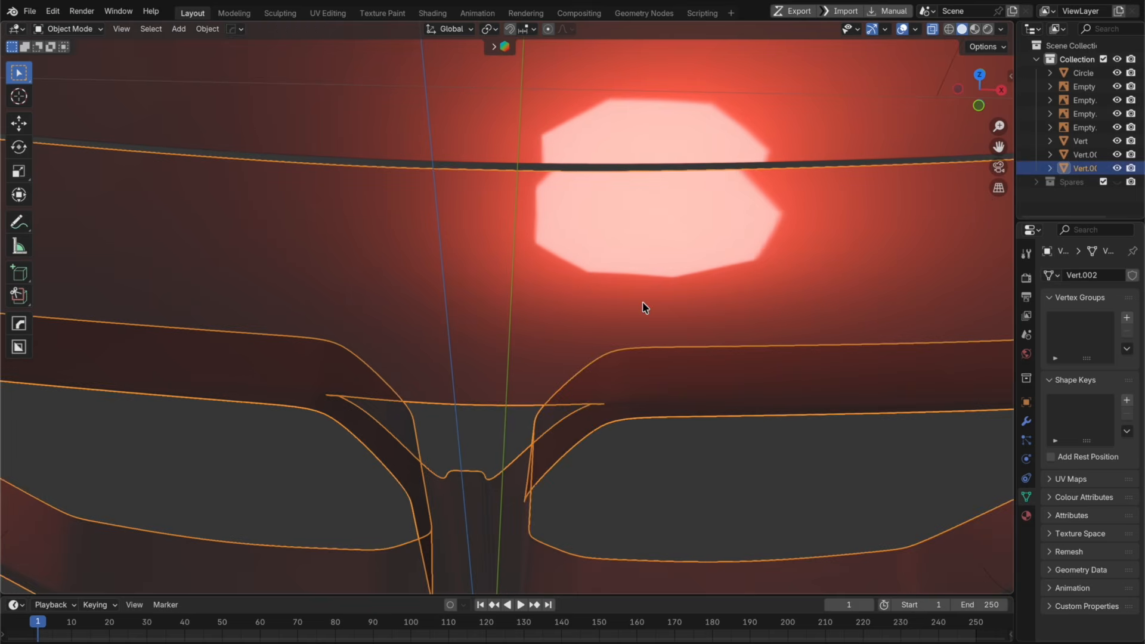
left_click(1026, 421)
Step: Edge-slide the strip's lower centreline vertices away from the centre by a factor of 0.265
key("Tab")
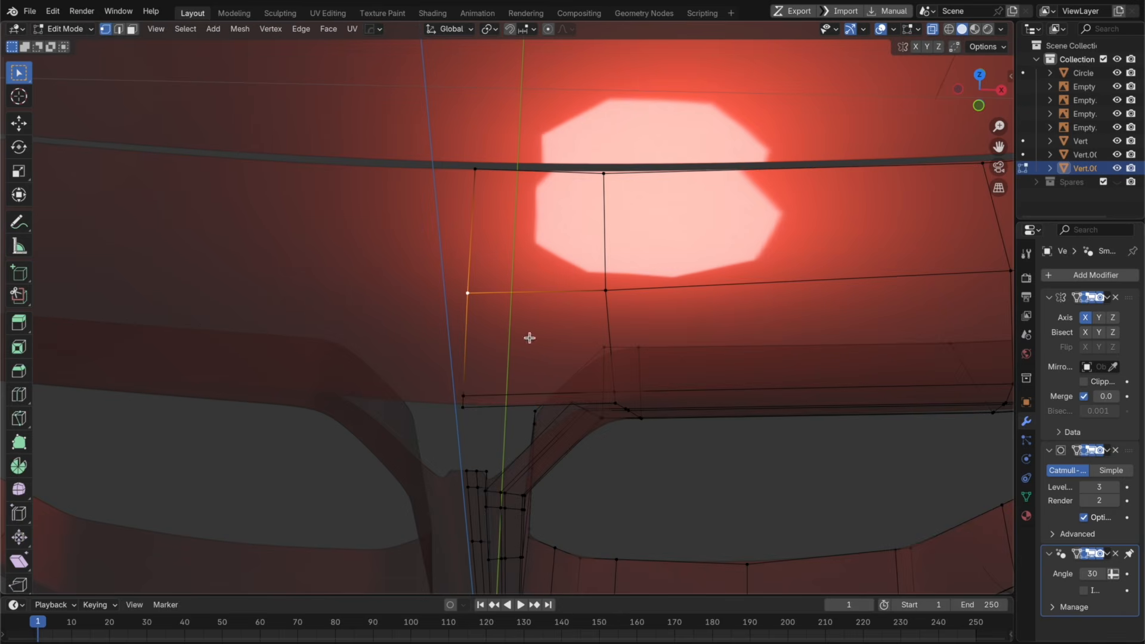
key("g")
key("g")
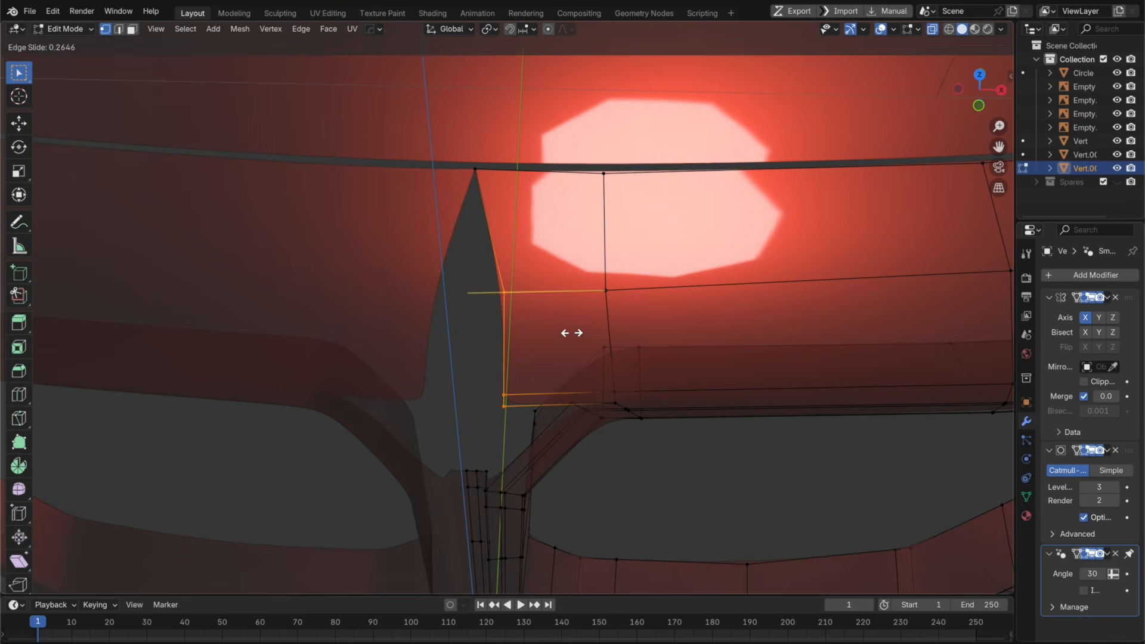
left_click(571, 333)
Step: Check the centre notch in the top view and add an edge loop near the strip's upper edge
left_click(979, 76)
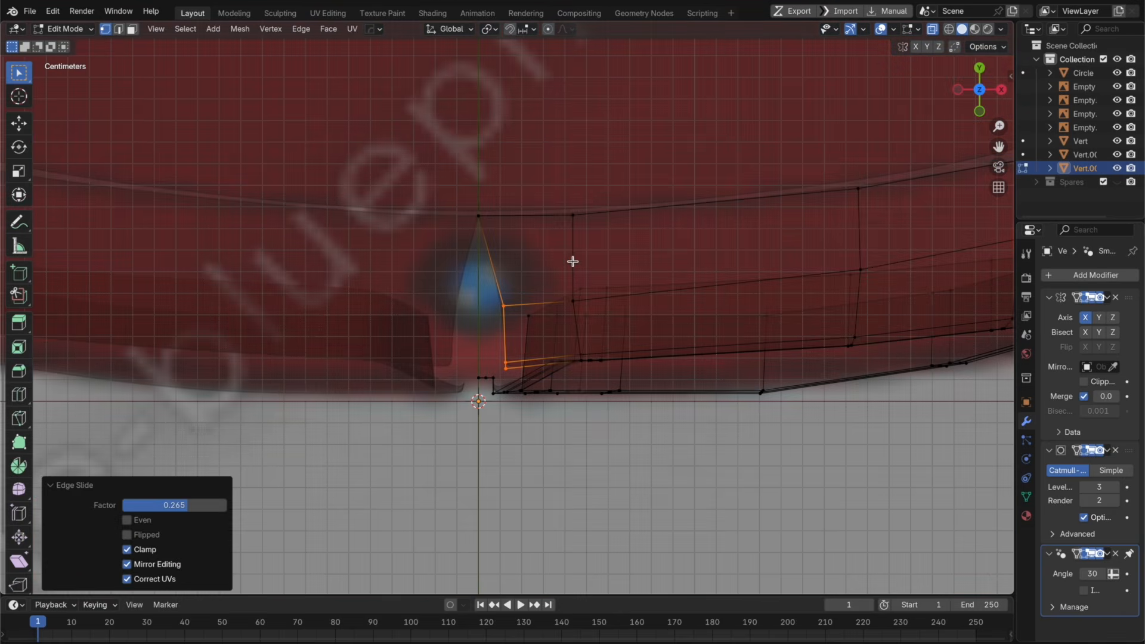
key("ctrl+r")
Step: Merge the corner vertices at the centre gap at the last one and slide the gap's side vertices outward by about 0.53 and 0.207
key("m")
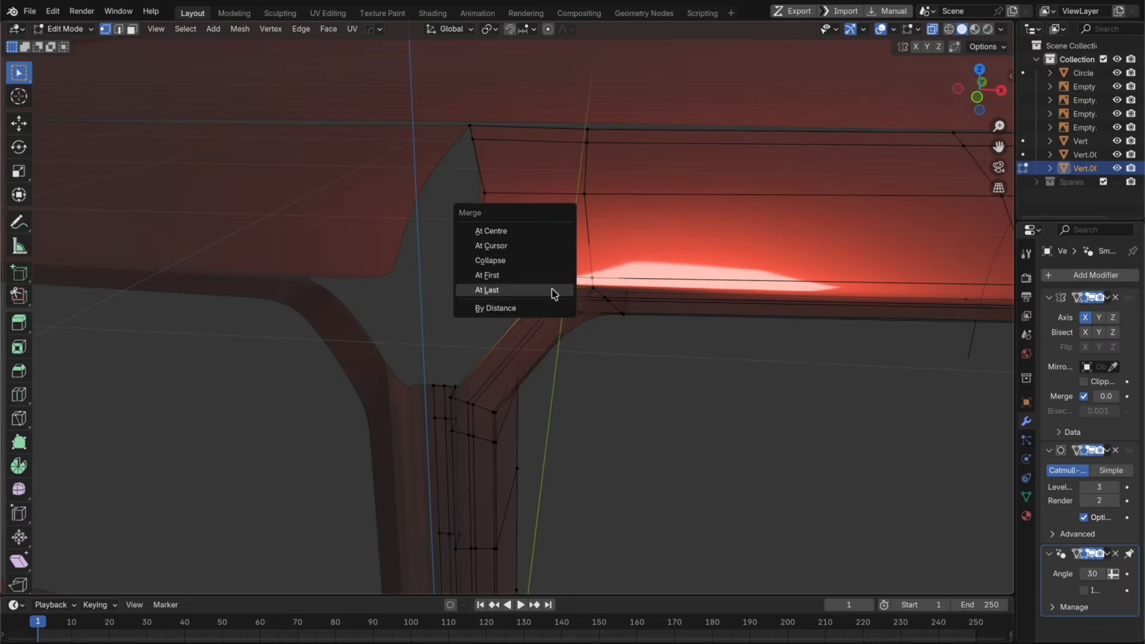
left_click(555, 293)
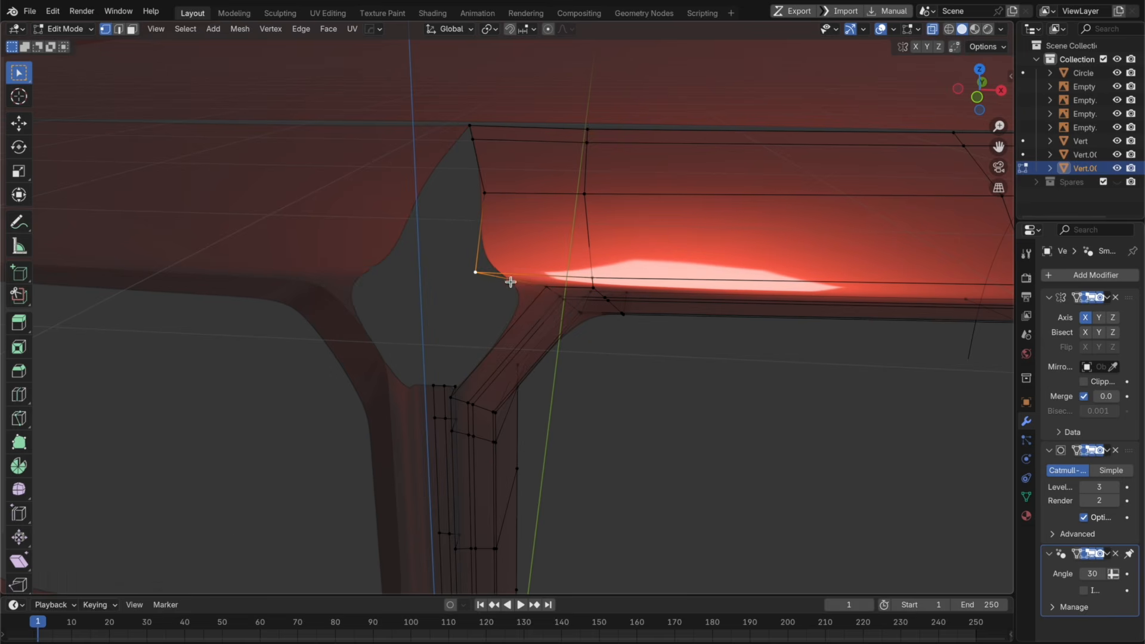
key("shift+v")
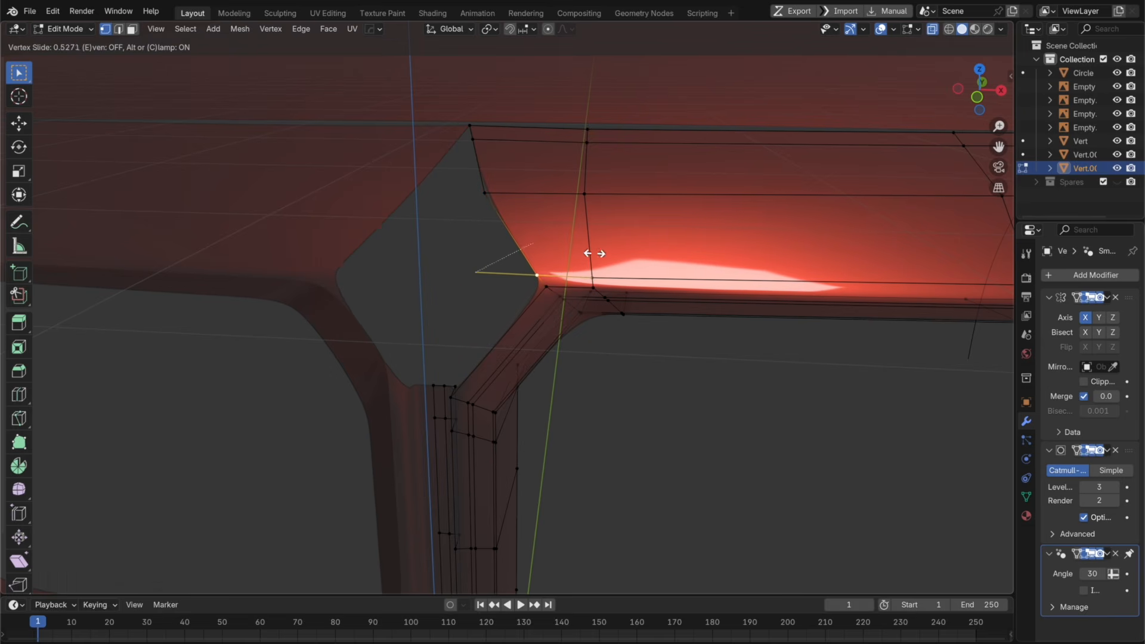
left_click(593, 253)
left_click(515, 209)
key("g")
left_click(532, 201)
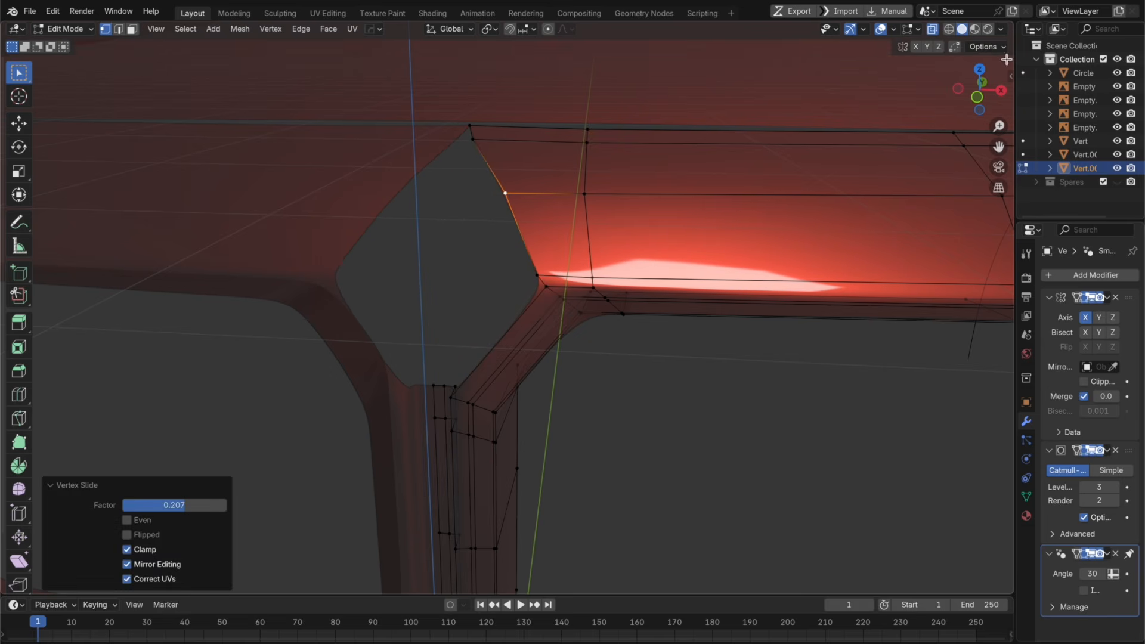
Step: In the top view, slide the gap's upper and middle side vertices outward by about 0.43 and 0.67 around the badge
left_click(980, 69)
left_click(471, 134)
key("shift+v")
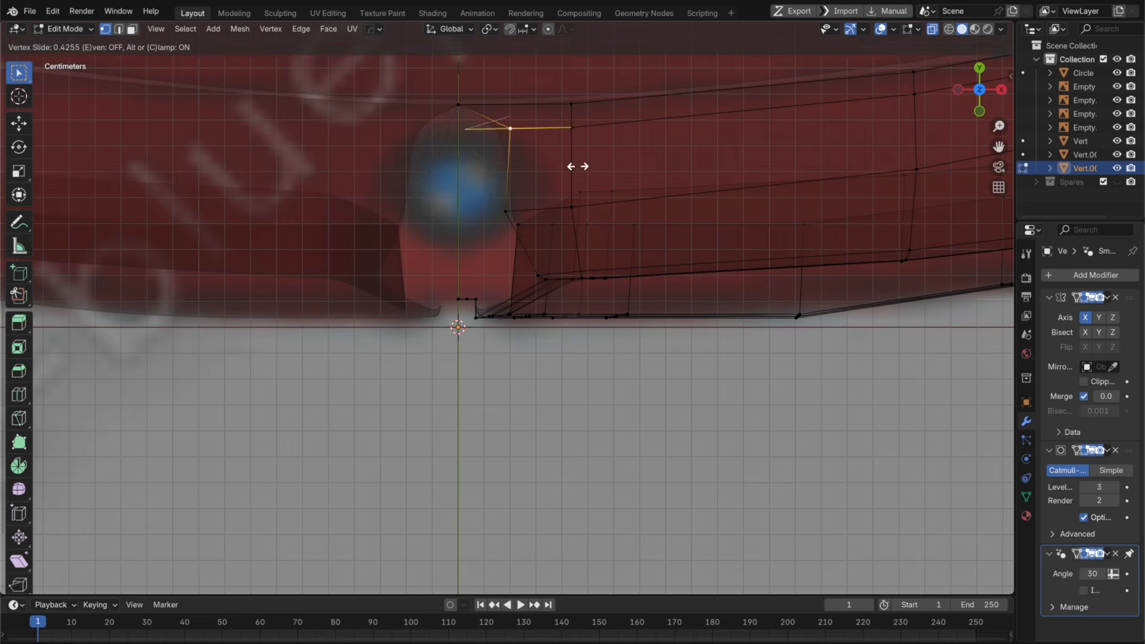
left_click(579, 166)
left_click(506, 217)
key("shift+v")
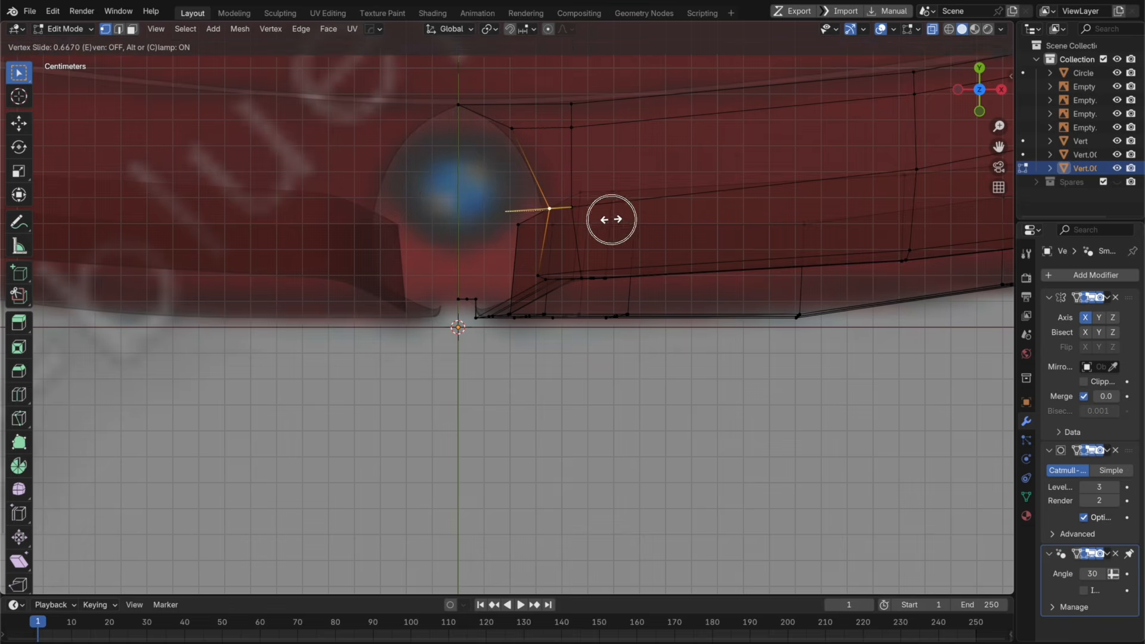
left_click(611, 220)
Step: Move the vertex at the top centre of the badge opening by -0.009985 m along X
left_click(572, 211)
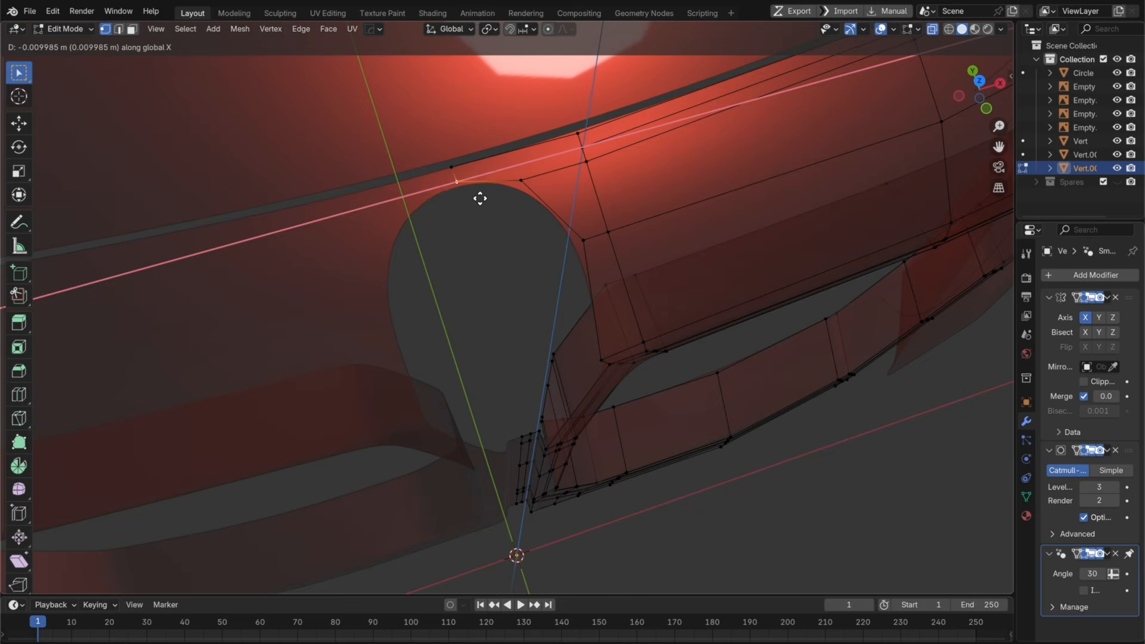
left_click(482, 199)
key("g")
key("y")
right_click(549, 209)
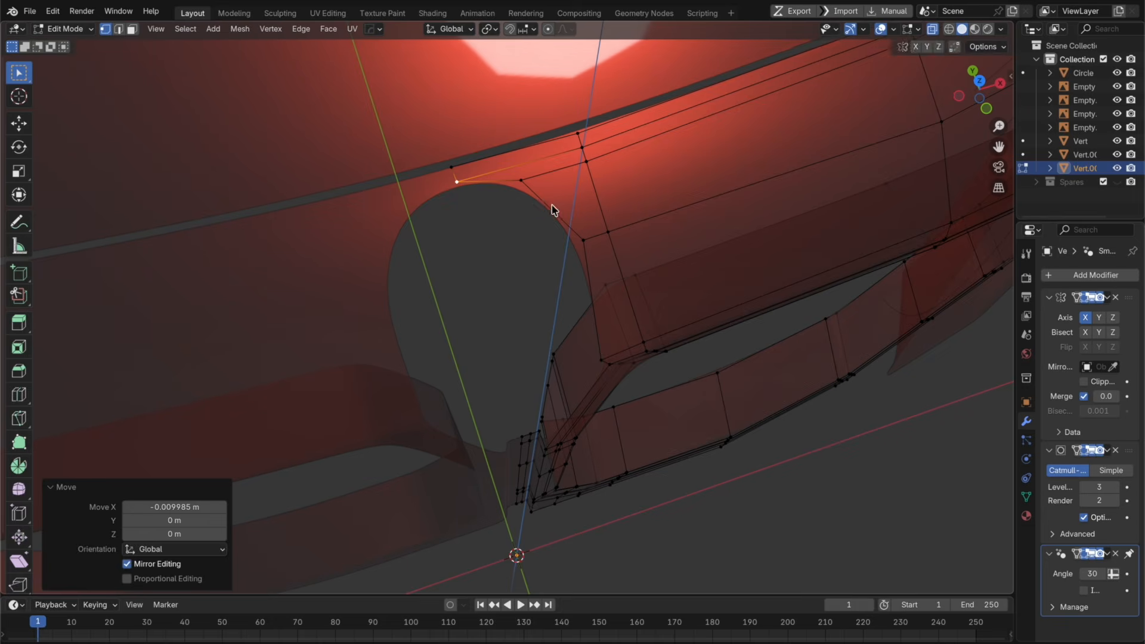
Step: Compare the smoothed badge opening with the top blueprint and the car's front in the BMW configurator
key("Tab")
left_click(978, 79)
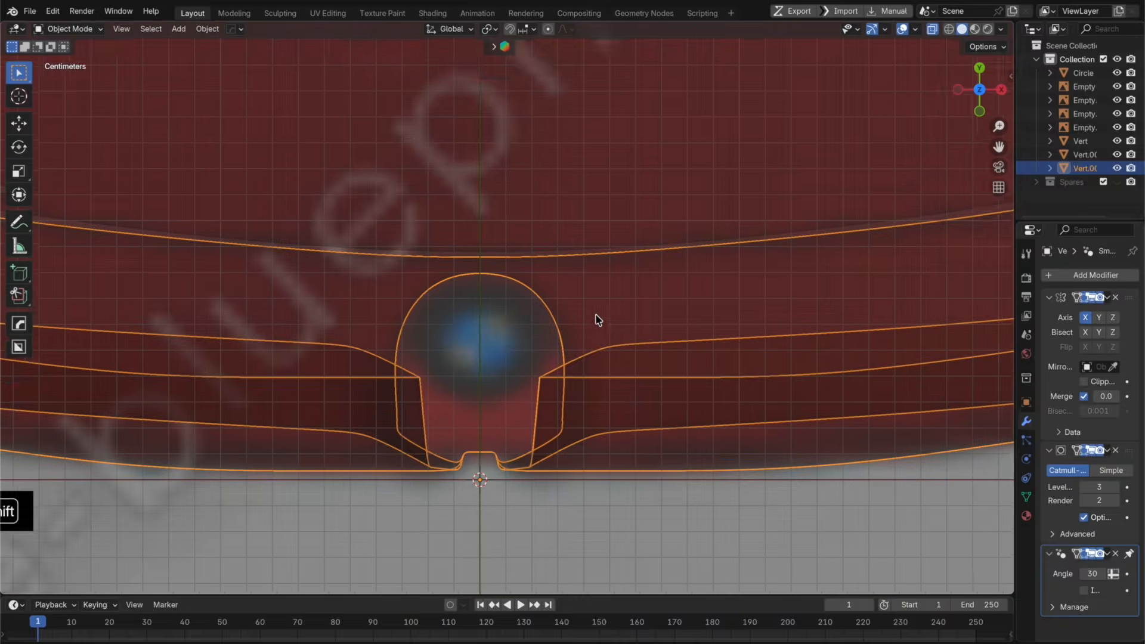
middle_click_drag(597, 317, 600, 286, "shift")
middle_click_drag(601, 426, 544, 337)
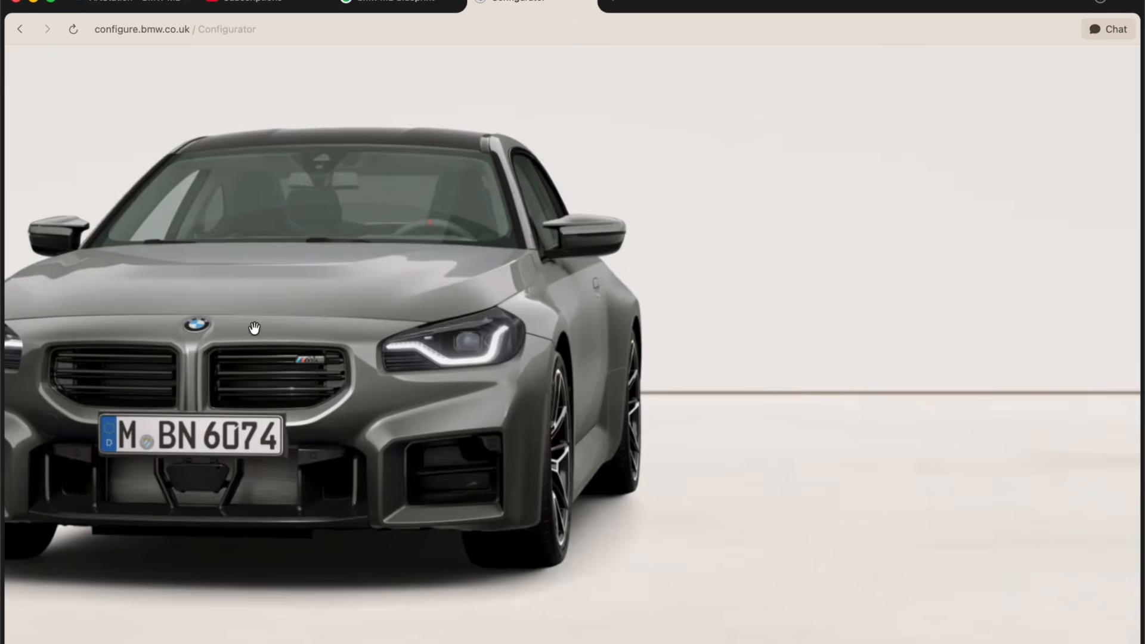
left_click_drag(254, 328, 360, 341)
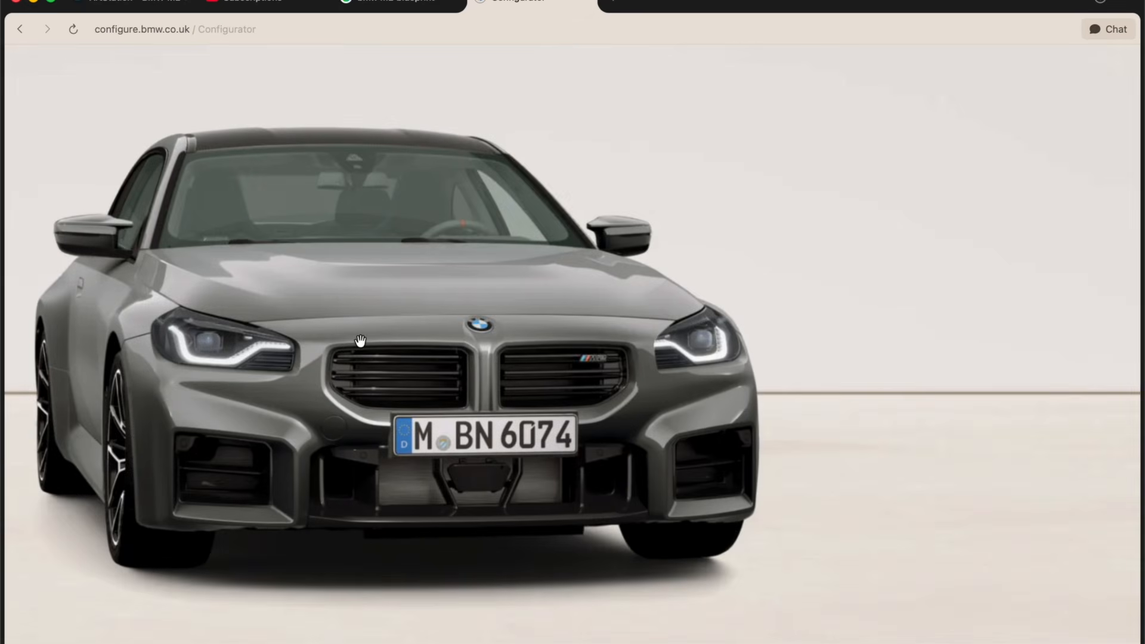
left_click(559, 643)
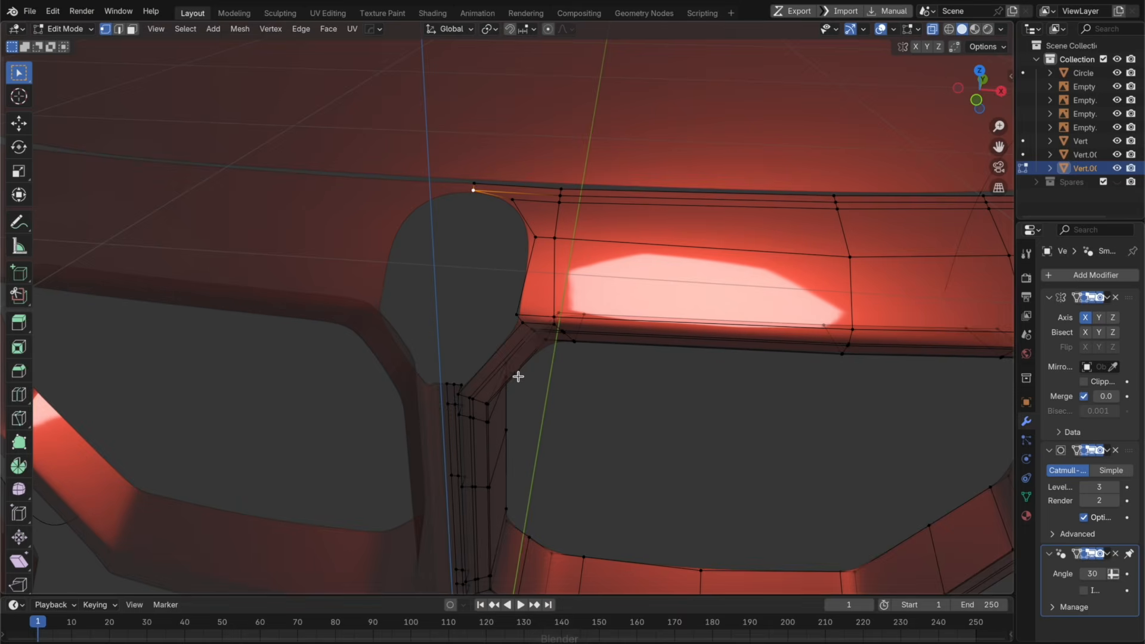
Step: In the front view, move the grille rim's upper corner vertex towards the centre along X, first by -0.005596 m and then slightly further
middle_click_drag(519, 376, 547, 431)
left_click(978, 96)
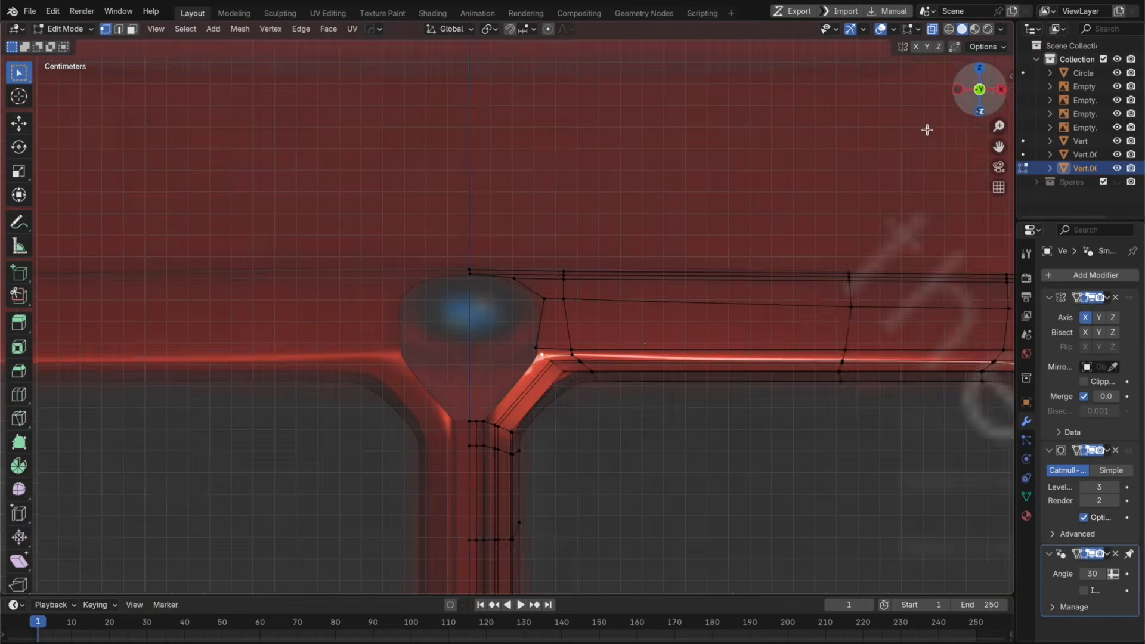
scroll(642, 345, "up", 2)
key("g")
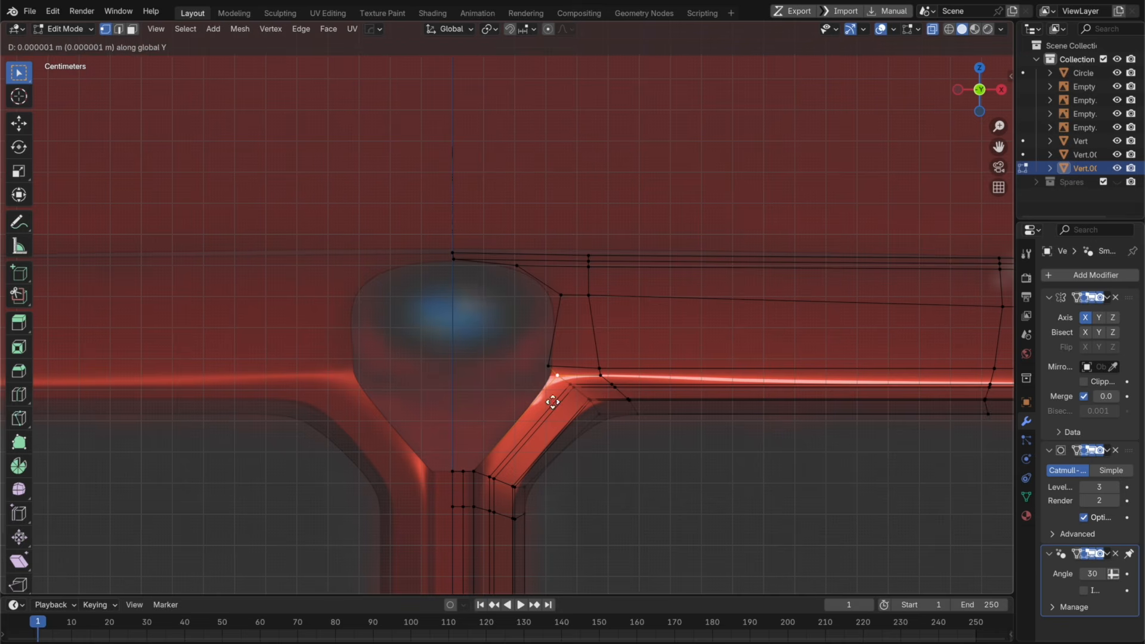
key("x")
left_click(638, 389)
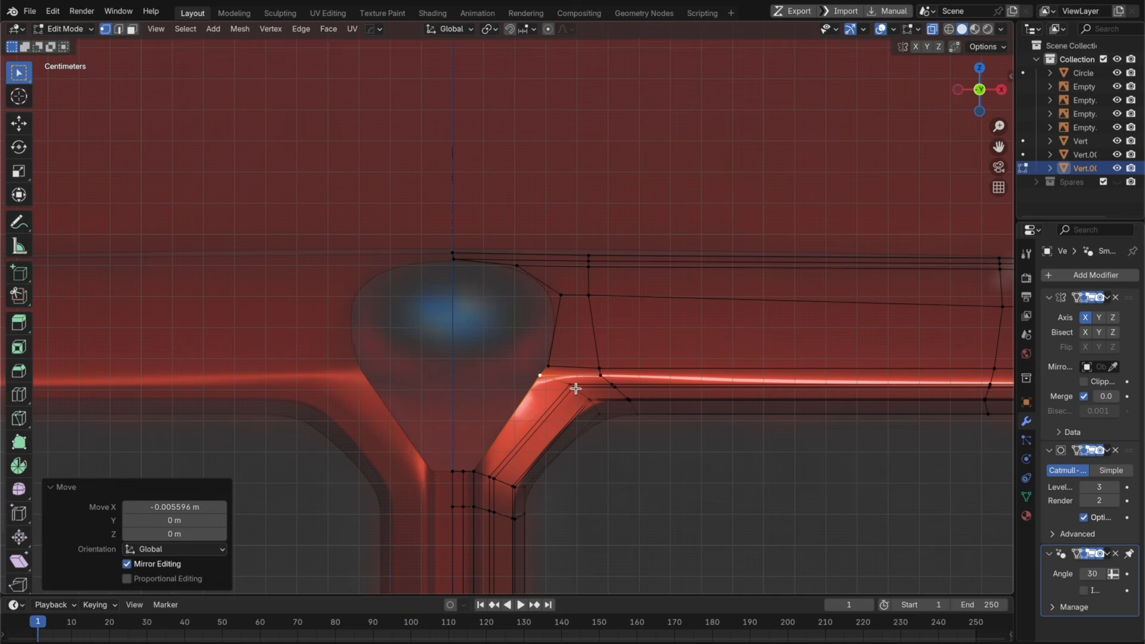
key("g")
left_click(567, 388)
left_click(556, 366)
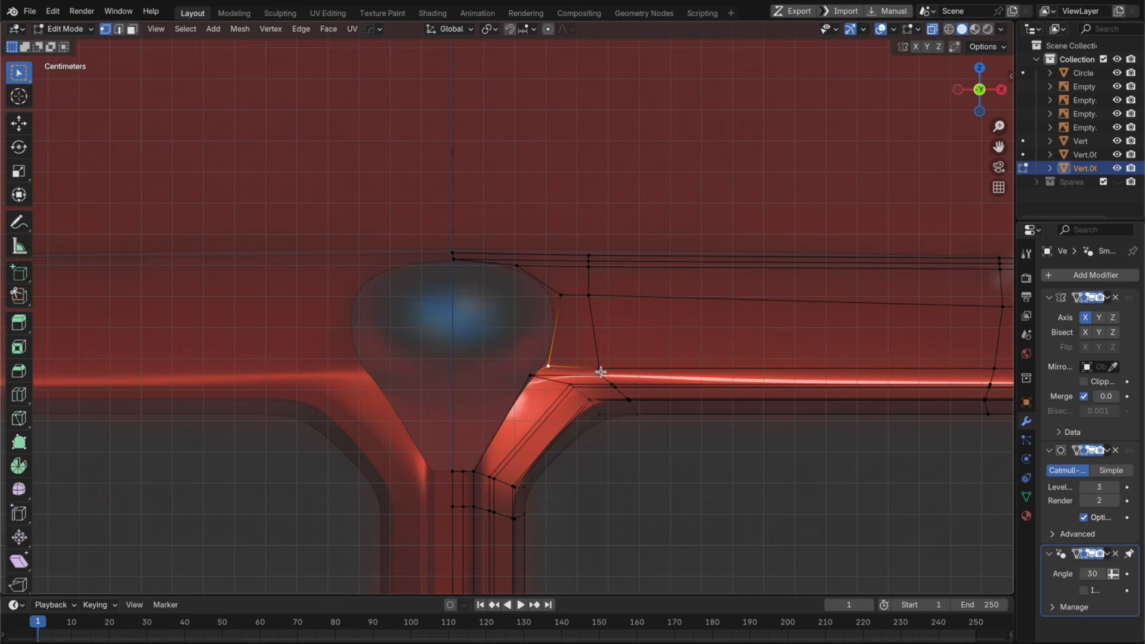
Step: Undo the last edit and check the smoothed badge opening against the front blueprint
key("ctrl+z")
key("Tab")
scroll(605, 332, "down", 2)
middle_click_drag(605, 332, 569, 421)
key("KP_1")
scroll(581, 338, "up", 3)
key("Tab")
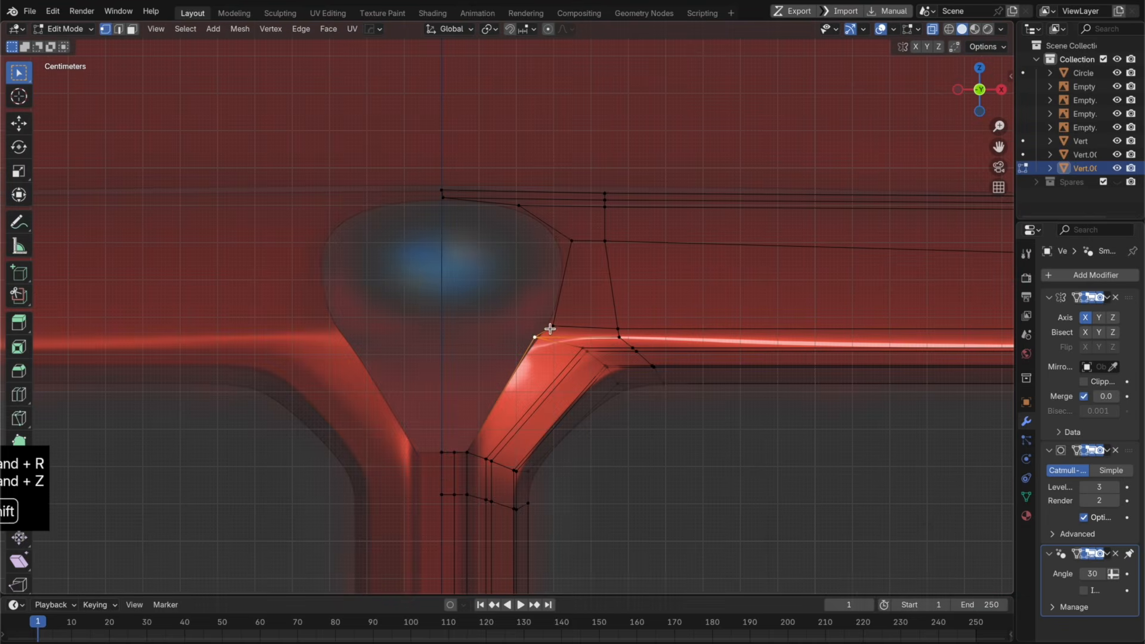
Step: Extrude the badge opening's rim edges and move them down about 0.0038 m along Z
middle_click_drag(557, 322, 639, 338)
key("g")
key("z")
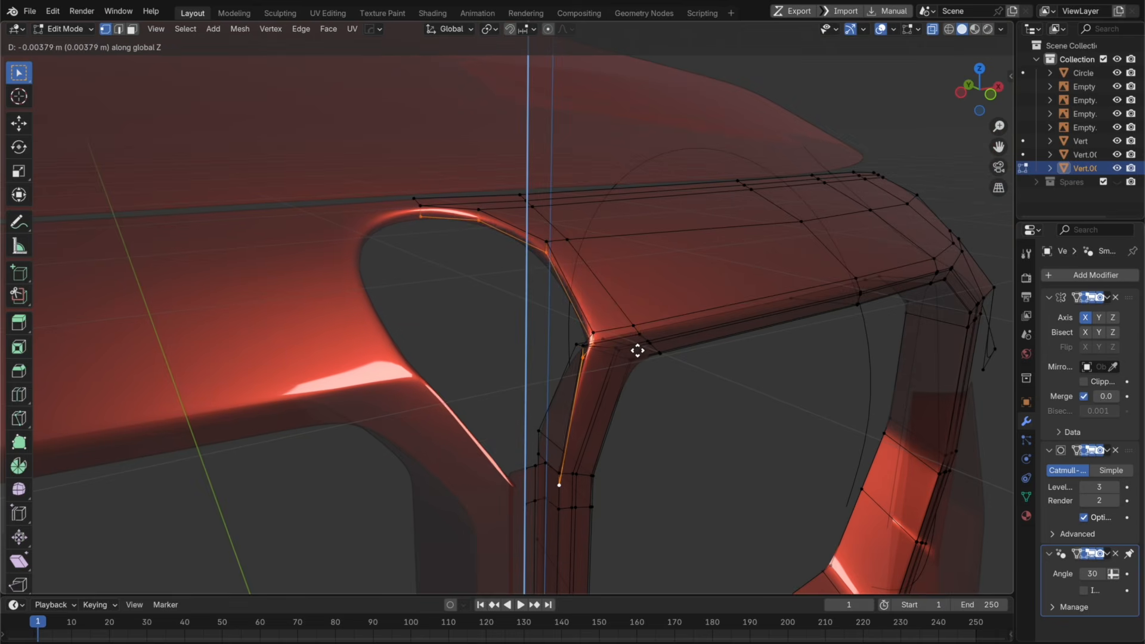
left_click(633, 353)
Step: Set the pivot to the active element, using the rim's top centre vertex, and scale the extruded rim to 0.936 along Z
left_click(423, 241, "shift")
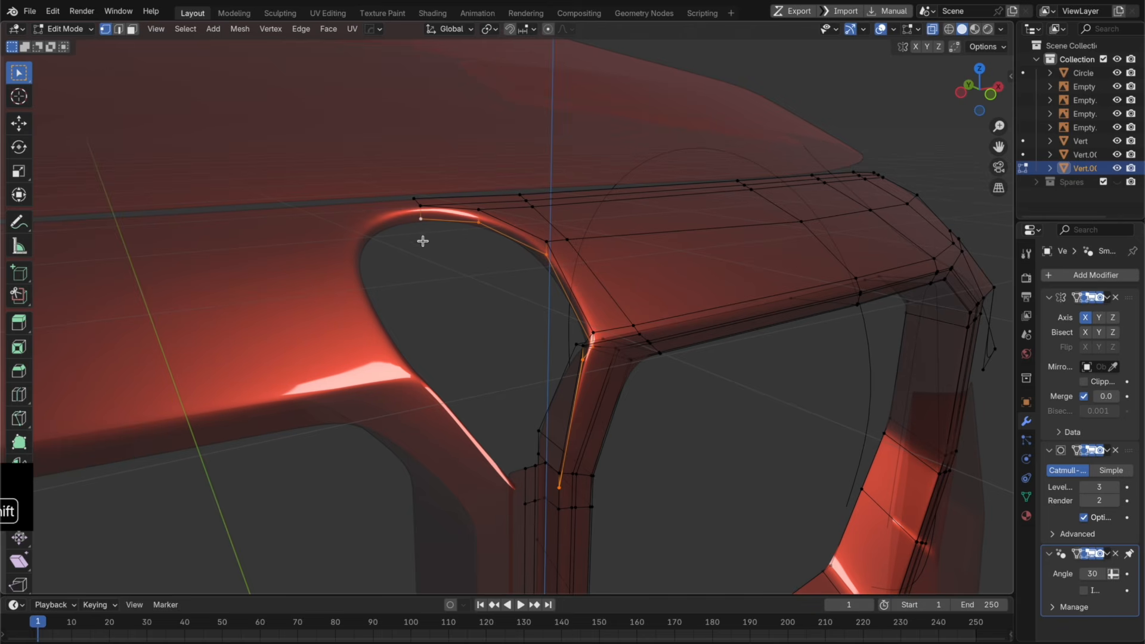
left_click(490, 29)
left_click(532, 123)
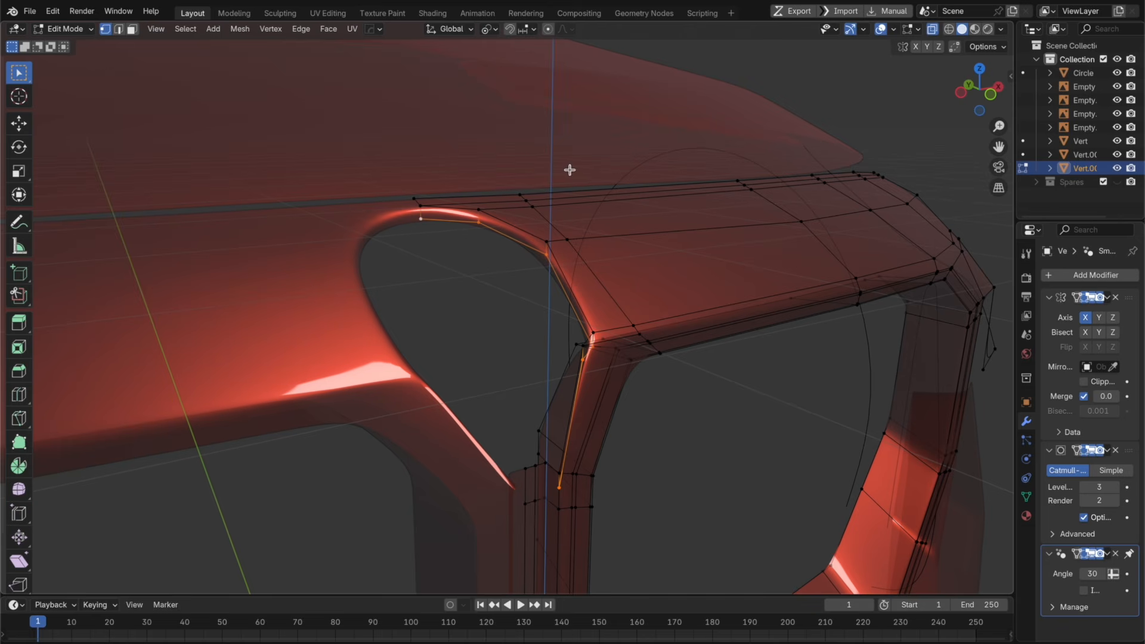
key("s")
left_click(757, 353)
Step: Scale the extruded rim edges to 0.907 along Y and 0.990 along Z
key("s")
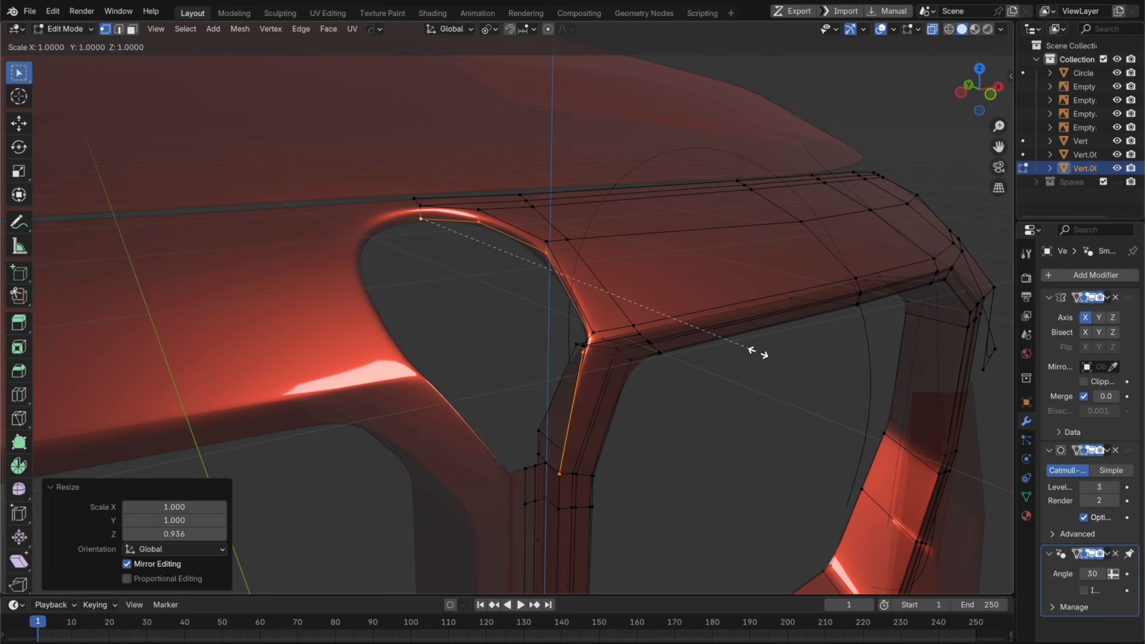
key("x")
key("y")
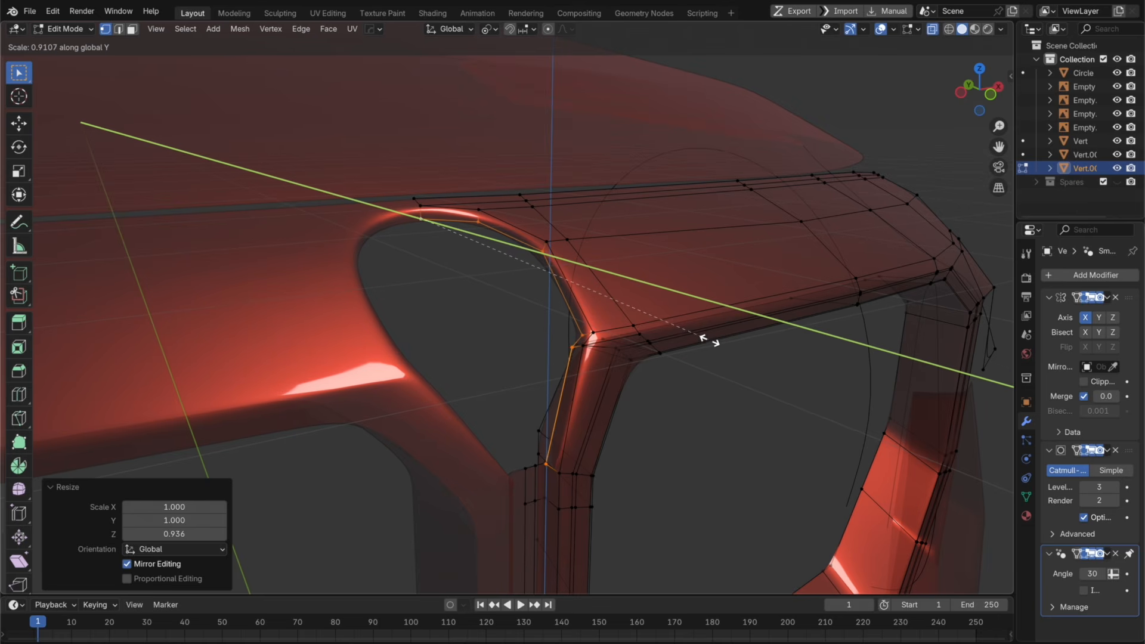
left_click(708, 341)
key("s")
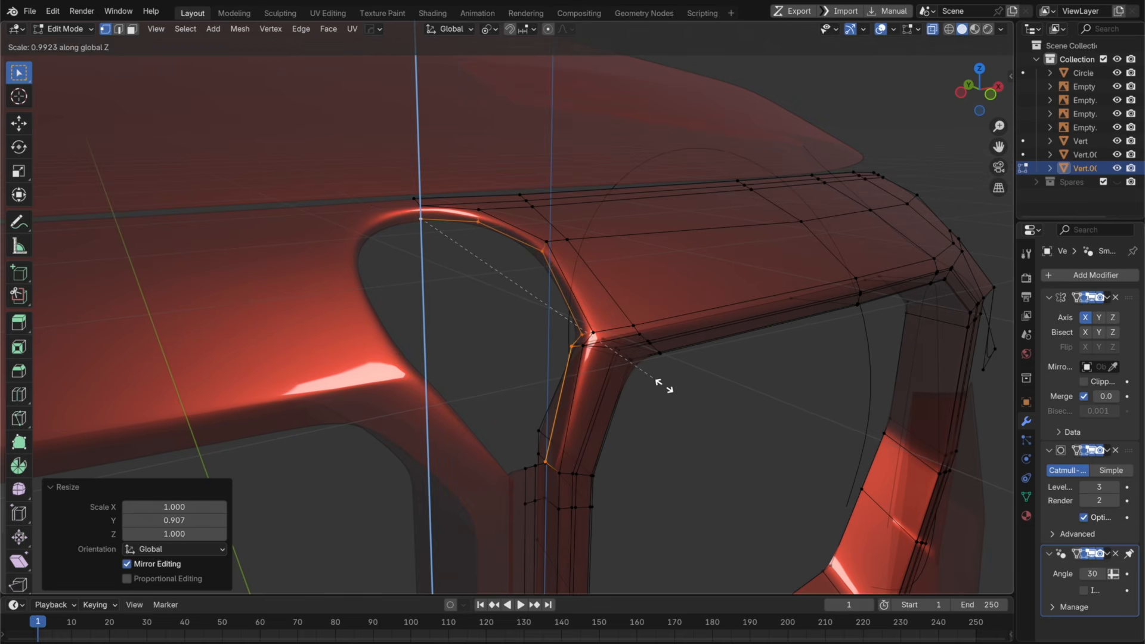
left_click(663, 384)
Step: Merge the extruded rim's lower end vertex with the centre pillar's top edge vertex and check the smoothed opening
mouse_move(662, 383)
middle_mouse_down()
mouse_move(738, 380)
mouse_move(646, 380)
middle_mouse_up()
scroll(567, 454, "up", 3)
middle_click_drag(567, 454, 595, 401)
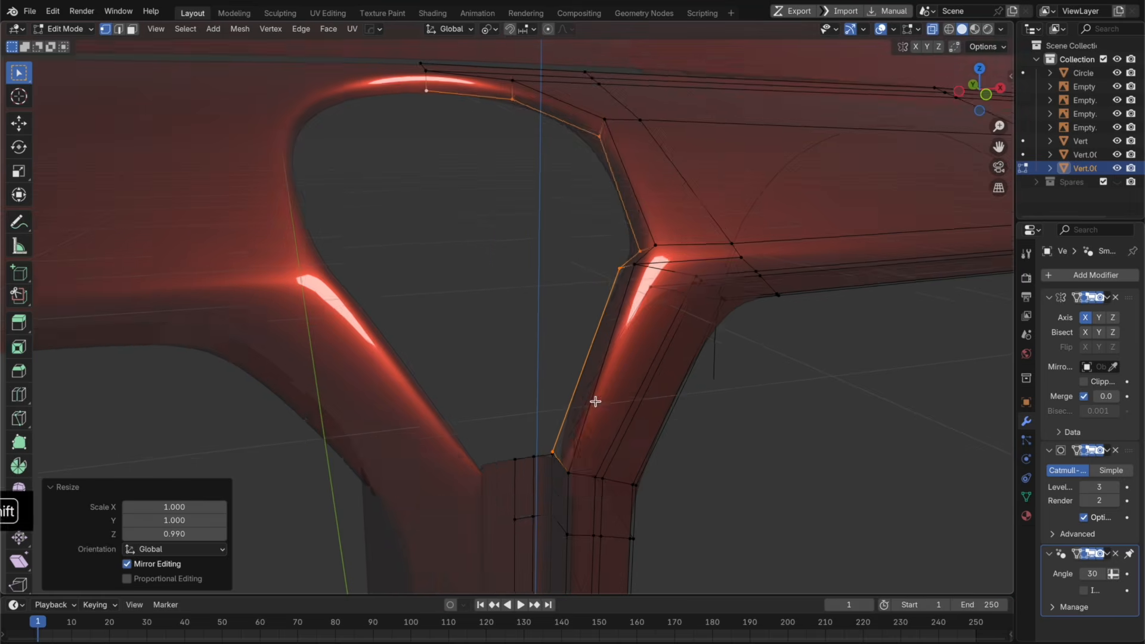
left_click_drag(534, 424, 587, 474)
key("m")
left_click(623, 425)
scroll(623, 417, "down", 3)
key("Tab")
middle_click_drag(591, 385, 561, 323)
key("Tab")
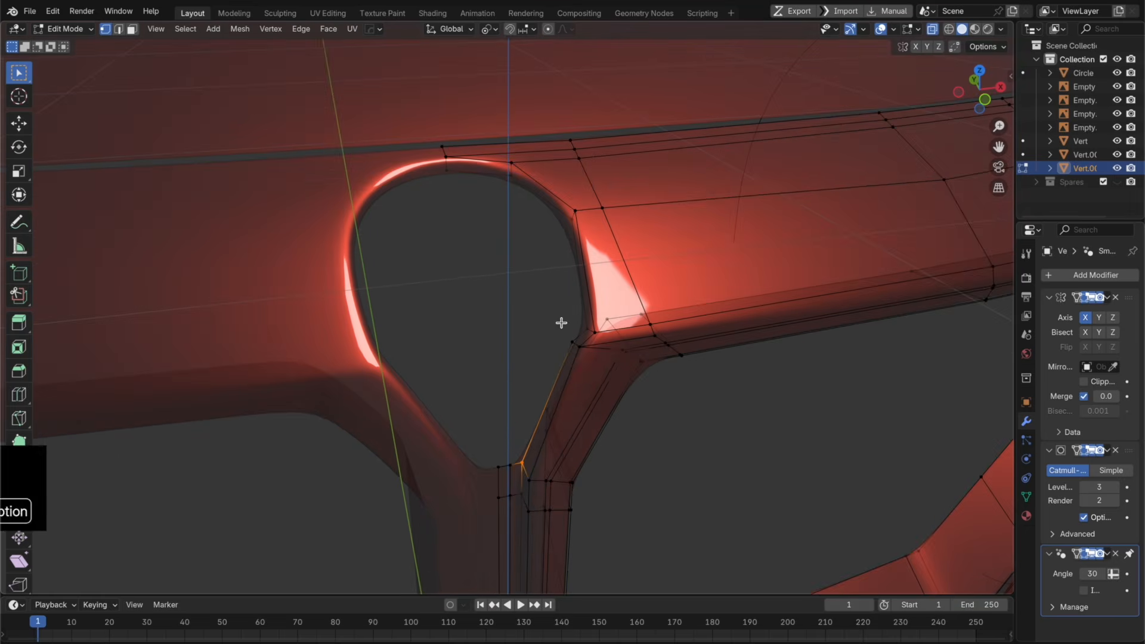
Step: Fill the badge opening with a face and check it smoothed
key("f")
key("Tab")
key("Tab")
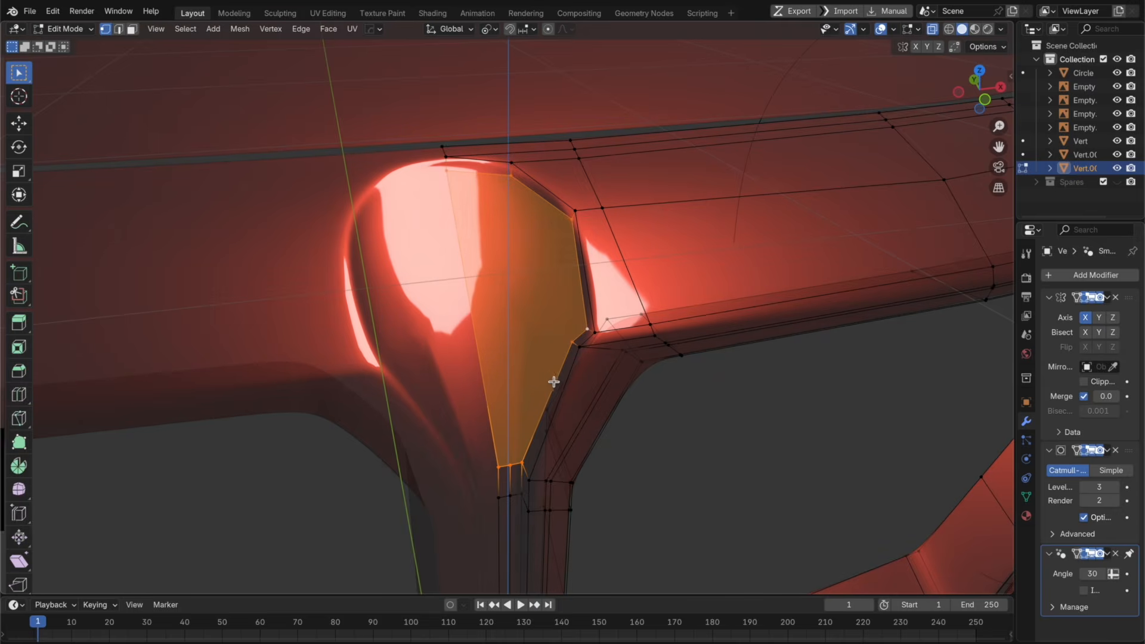
key("ctrl+r")
left_click(514, 177)
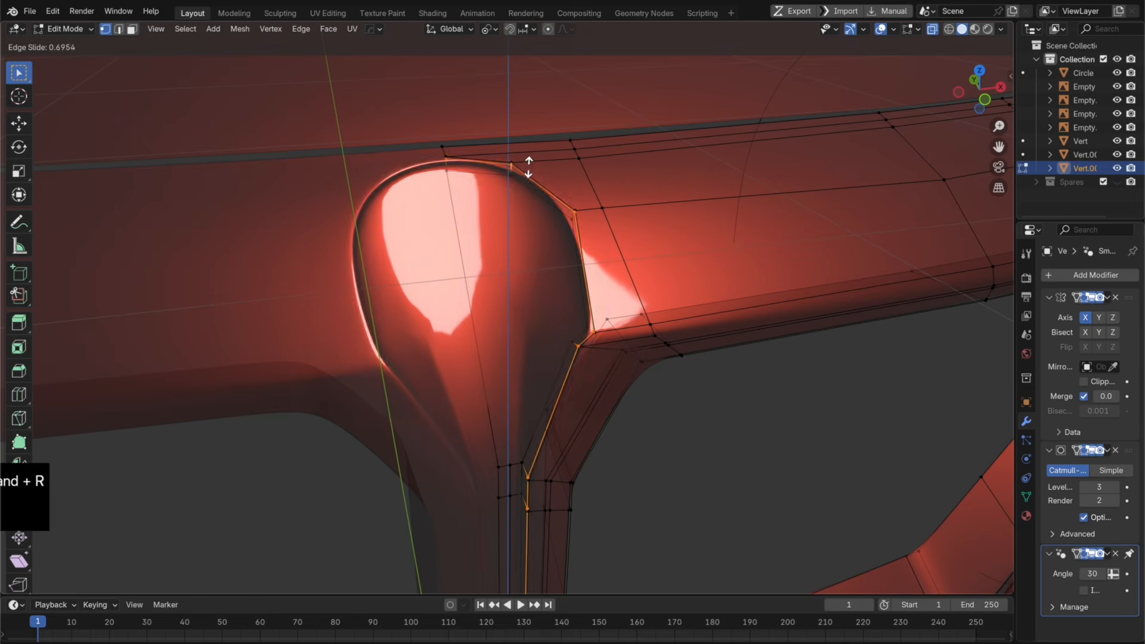
key("super+z")
Step: Add two vertices on the badge face's centreline and connect them to the rim's upper and lower side corners
middle_click_drag(531, 329, 474, 285)
key("super+r")
double_click(471, 284)
left_click(467, 303)
key("j")
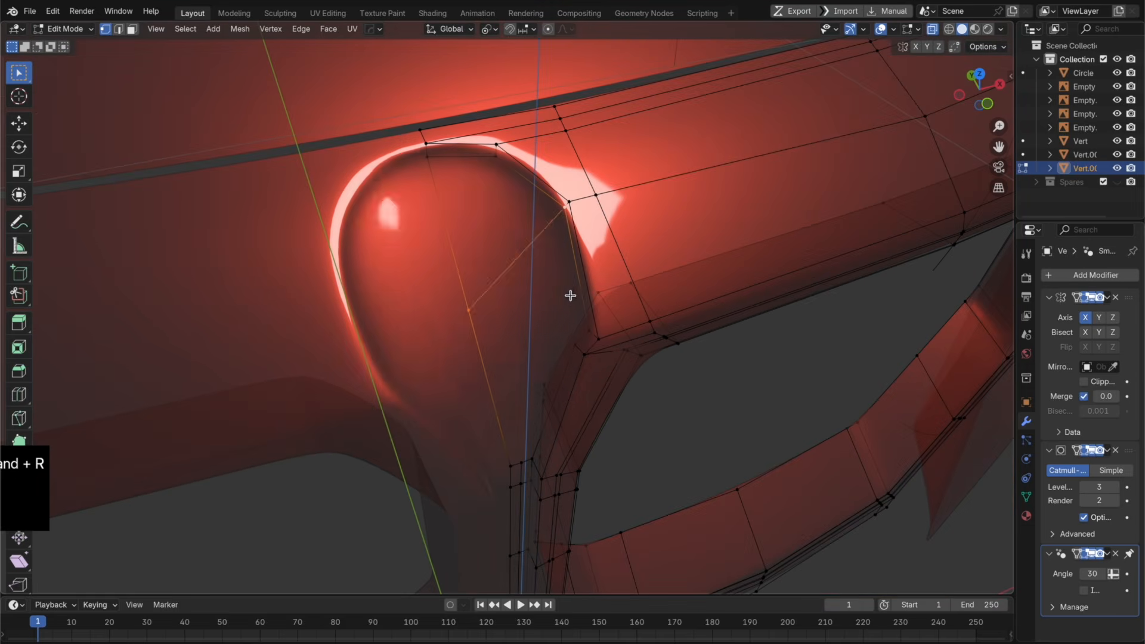
middle_click_drag(570, 293, 621, 259)
key("super+r")
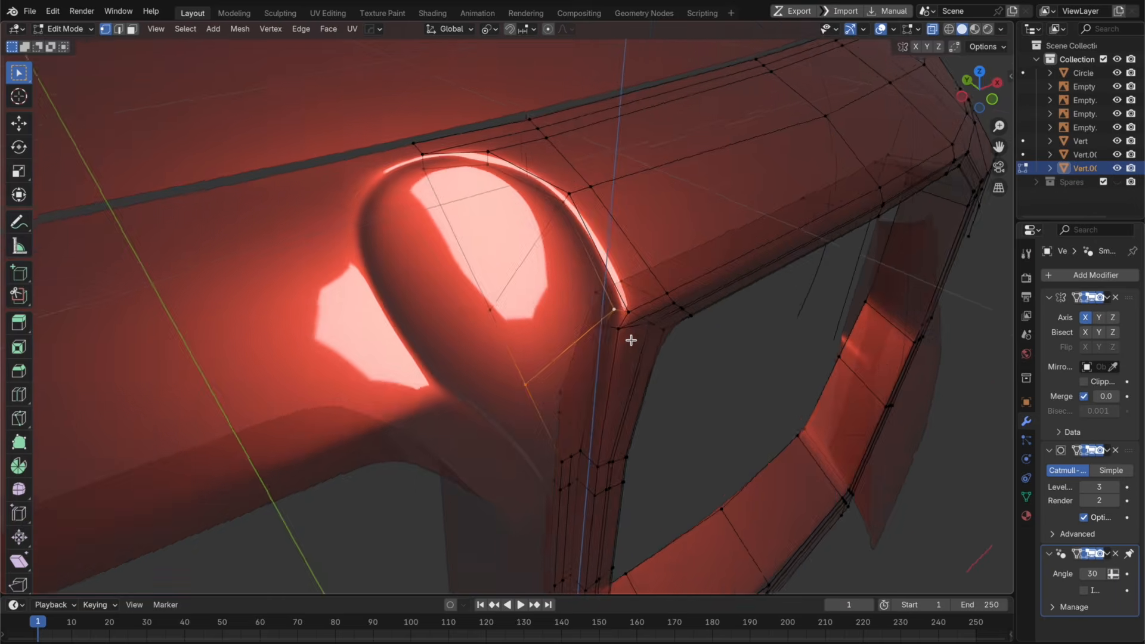
middle_click_drag(630, 339, 636, 364)
middle_click_drag(573, 399, 552, 364)
Step: Slide the badge face's upper centreline vertex by a factor of 0.380 and the lower one by 0.054
key("g")
key("g")
left_click(534, 325)
middle_click_drag(645, 365, 623, 381)
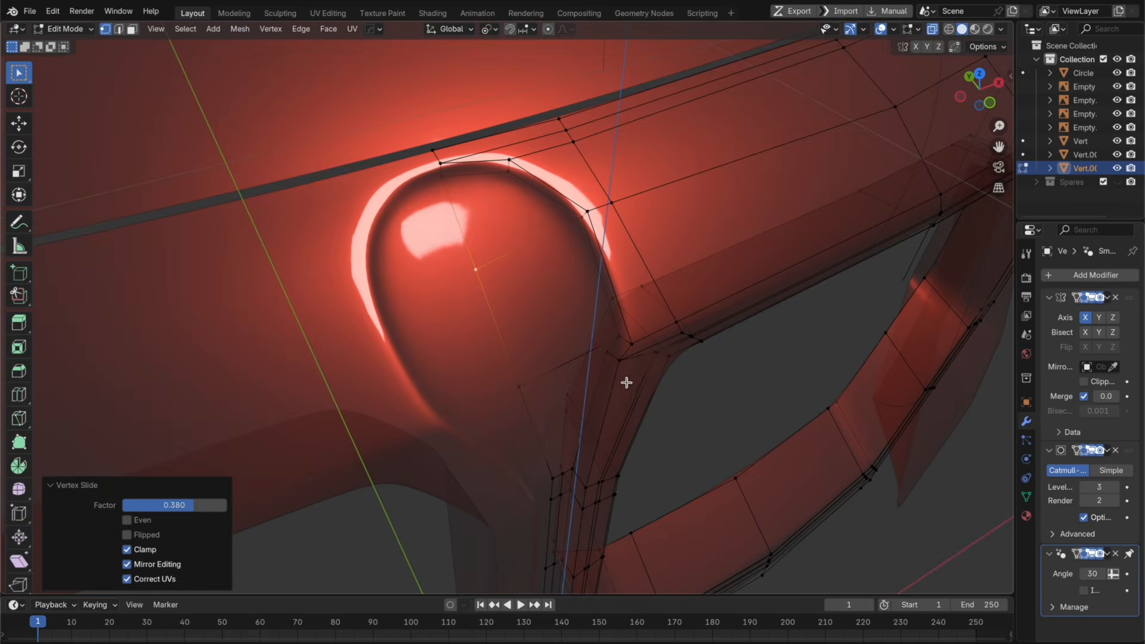
key("g")
key("g")
left_click(524, 382)
Step: Add another cross edge from the lower centreline to the rim's lower corner and inspect the smoothed badge recess
key("ctrl+r")
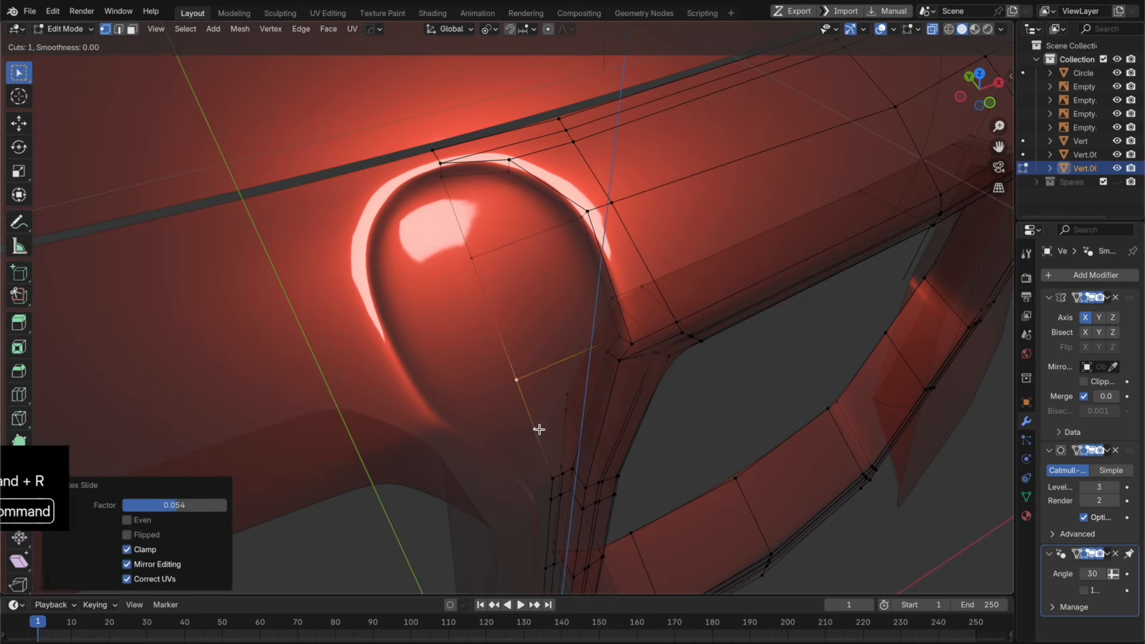
middle_click_drag(536, 429, 667, 366)
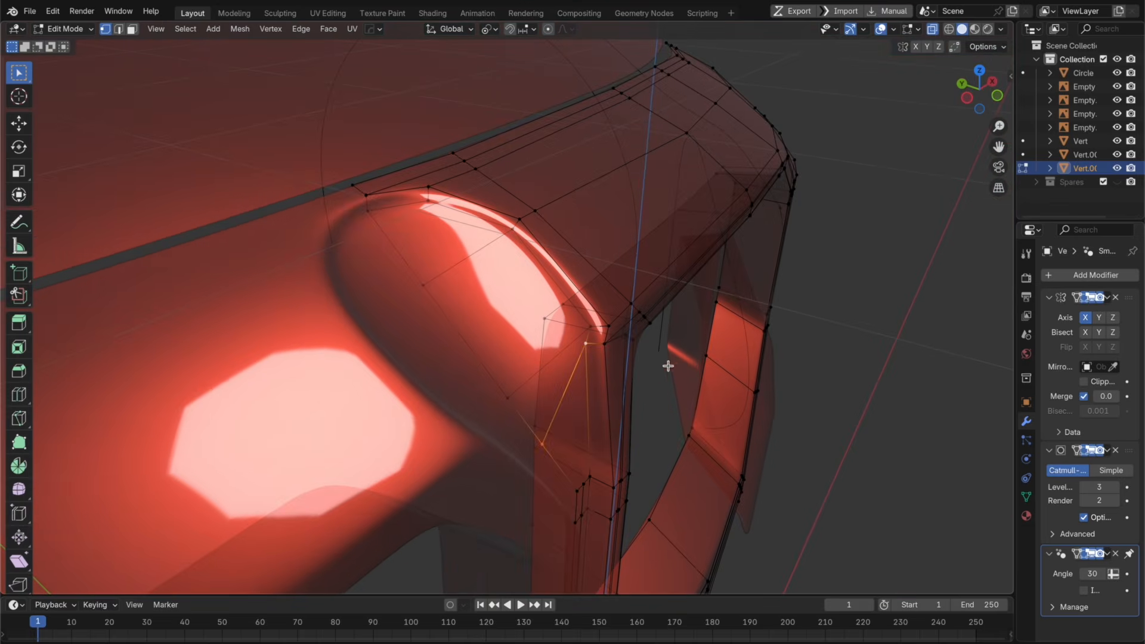
left_click(543, 439)
key("alt+z")
key("Tab")
middle_click_drag(703, 456, 567, 360)
key("Tab")
key("alt+z")
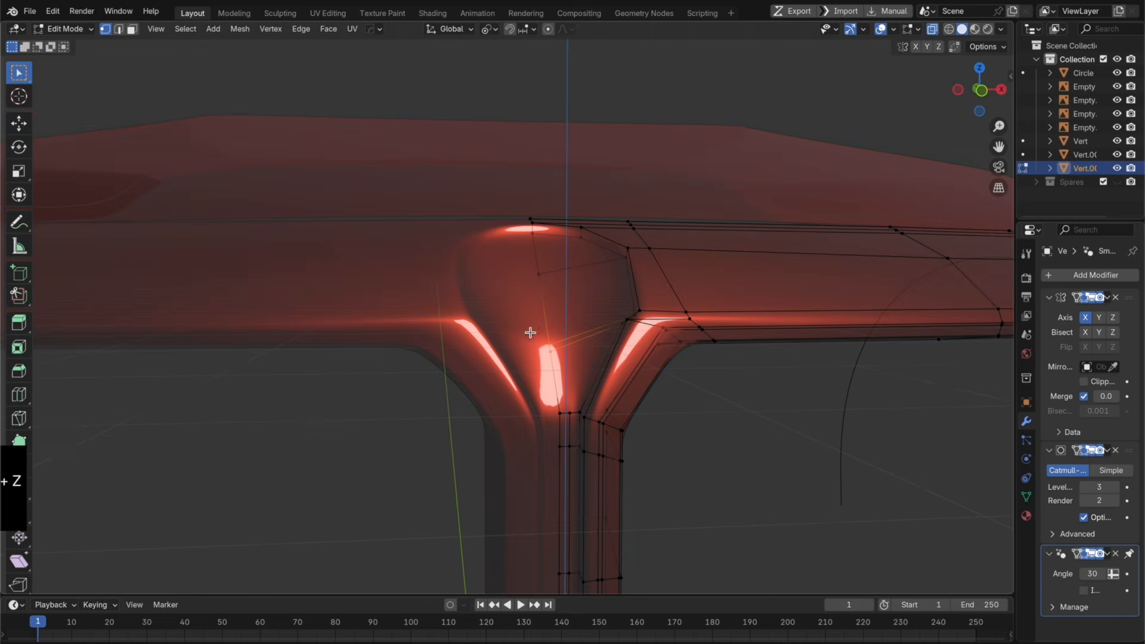
Step: Move the centre vertices of the badge recess's lower and upper cross edges along Z to reshape its surface
left_click(981, 91)
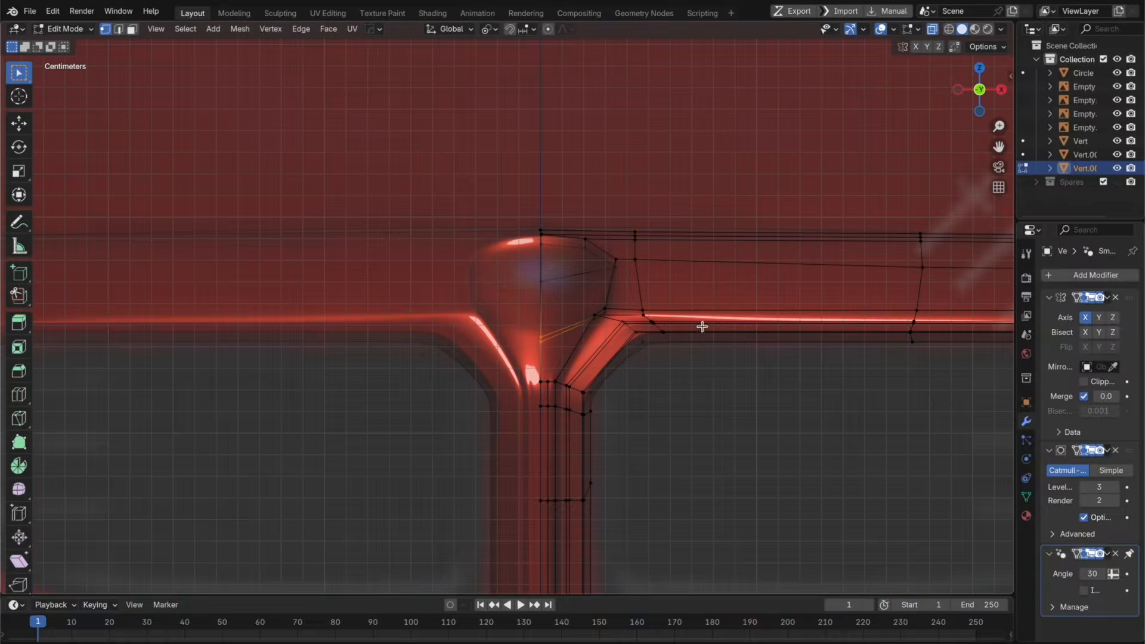
key("g")
key("z")
left_click(637, 360)
middle_click_drag(637, 360, 626, 298)
key("g")
key("z")
left_click(609, 260)
Step: Set the transform pivot point to the active element for aligning the badge recess's cross edges
scroll(626, 298, "up", 3)
key("alt+z")
left_click(489, 30)
left_click(525, 119)
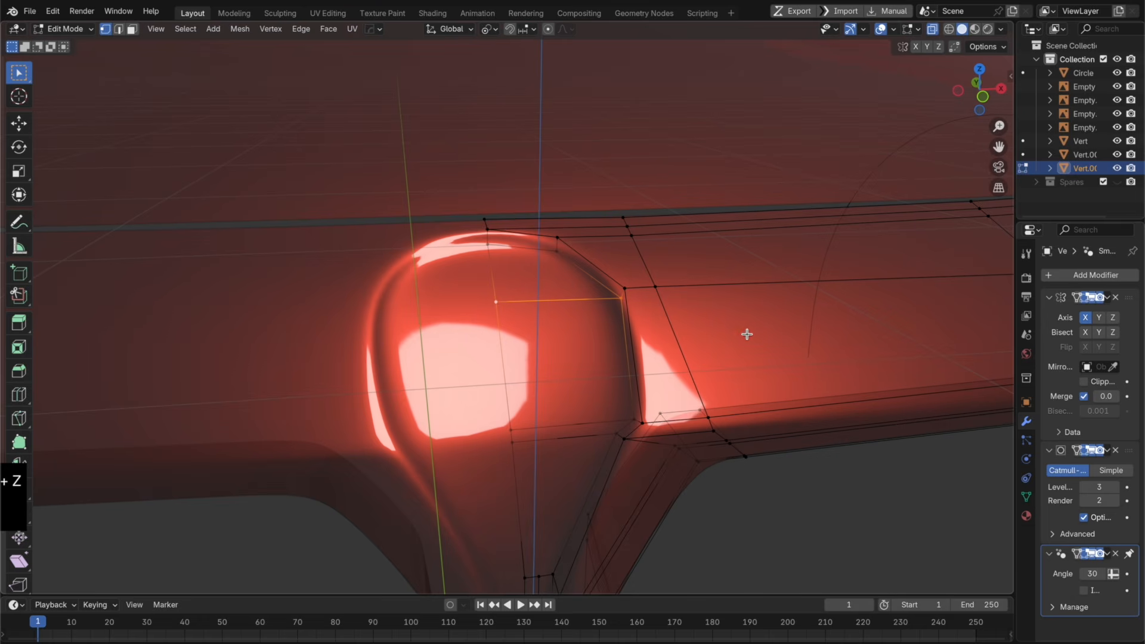
Step: Try flattening the badge face's upper cross edge by scaling it to 0 along Z from the centreline vertex
key("alt+z")
key("s")
key("z")
left_click(740, 346)
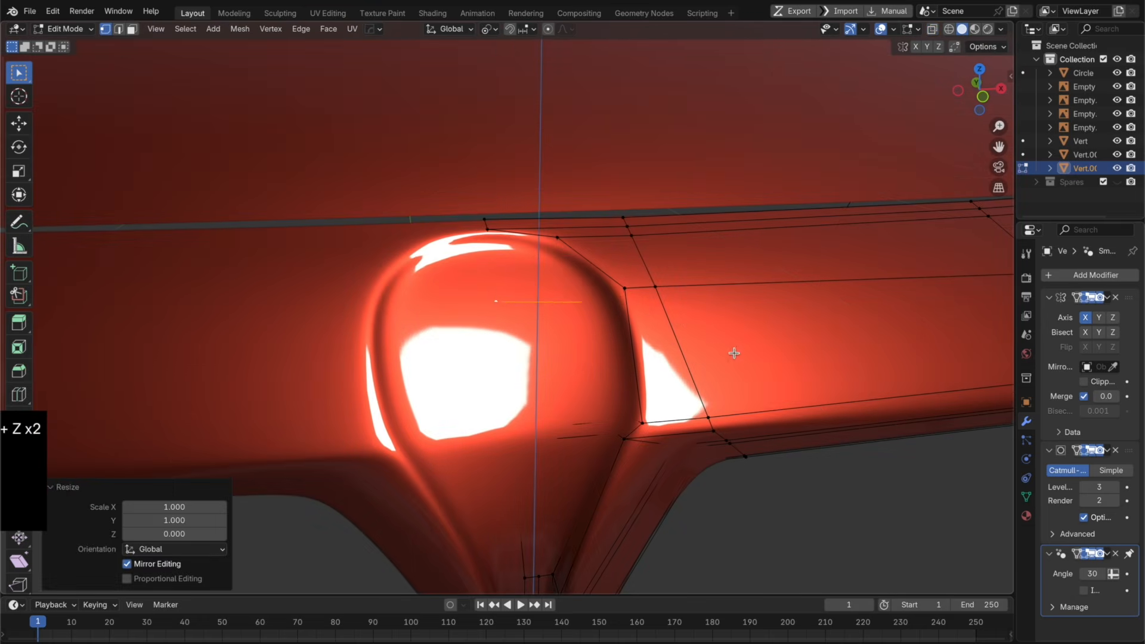
key("super+z")
Step: Level the badge face's upper cross edge along Z, using the rim-side vertex as the pivot
key("alt+z")
key("s")
key("z")
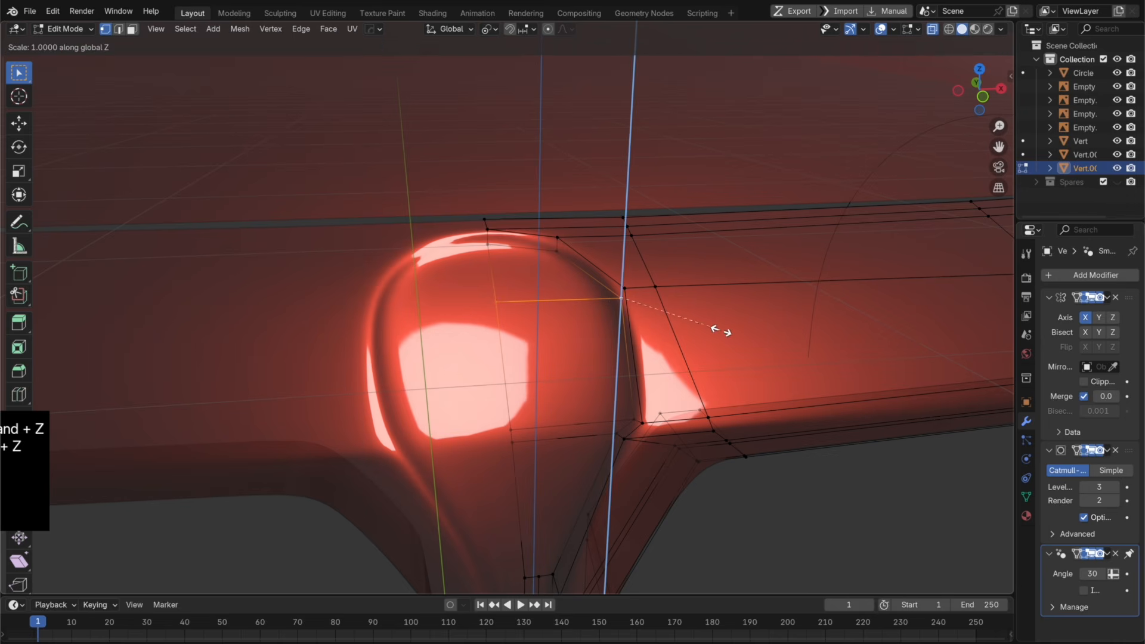
left_click(720, 340)
Step: Flatten the badge recess's two lower cross edges by scaling each to 0 along Z from its rim-side vertex
middle_click_drag(620, 444, 614, 377)
left_click(663, 395)
key("s")
key("z")
key("0")
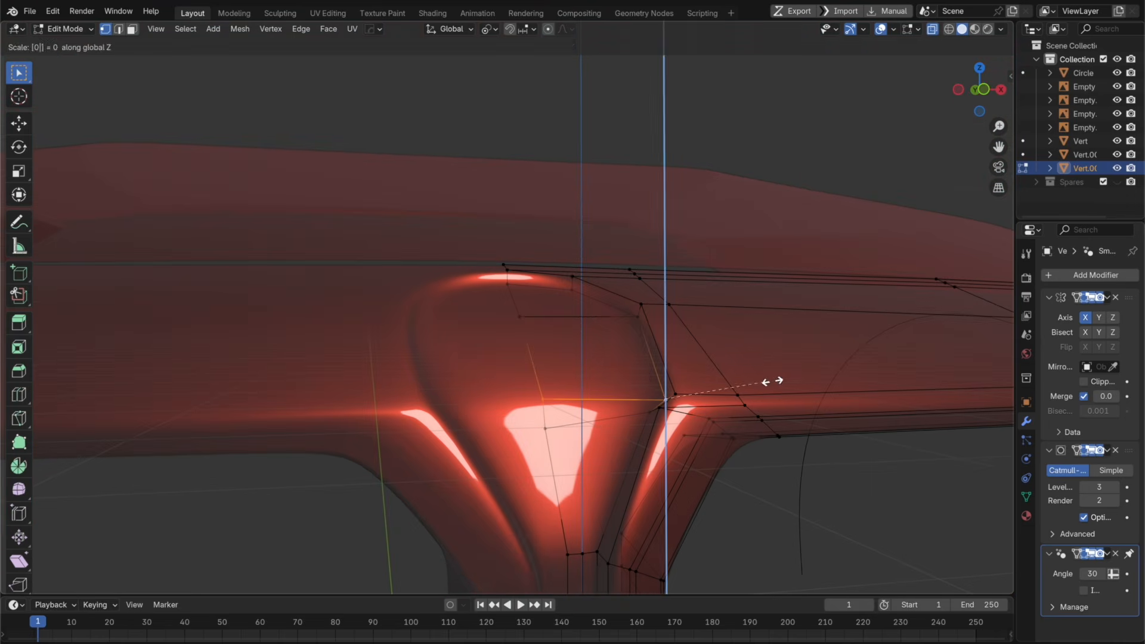
key("Return")
left_click(561, 423)
key("s")
key("z")
key("0")
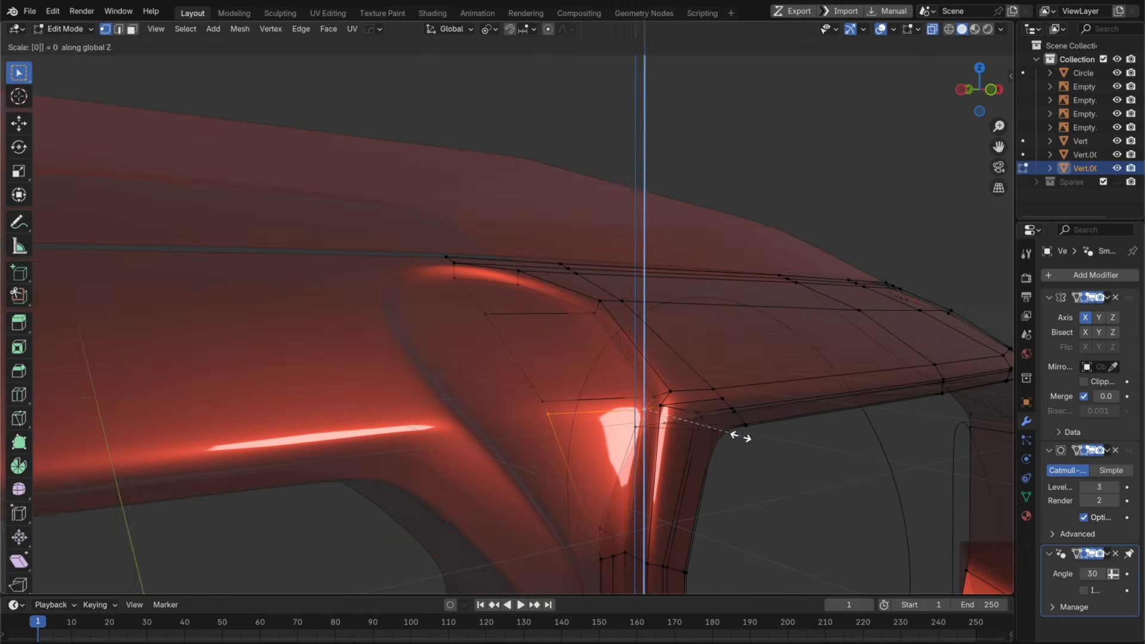
key("Return")
Step: Inspect the smoothed badge recess and try dissolving its lowest cross edge
key("alt+z")
key("Tab")
middle_click_drag(741, 452, 645, 369)
key("Tab")
key("x")
left_click(725, 381)
key("super+z")
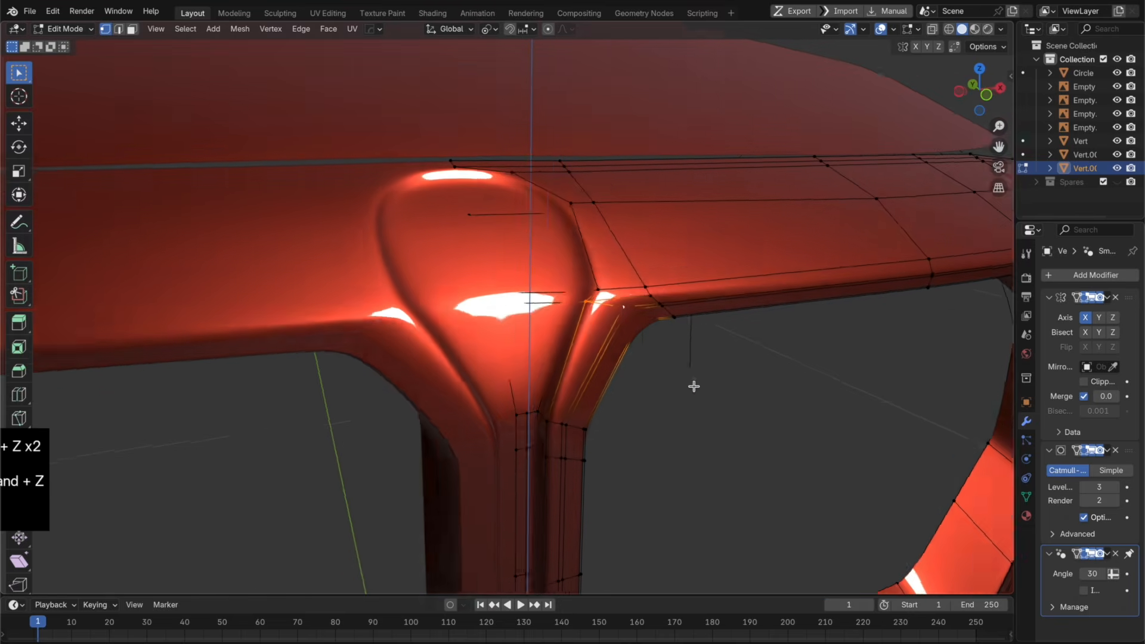
Step: Add a vertical loop cut through the badge recess between the centreline and rim with a slide factor of 0
key("alt+z")
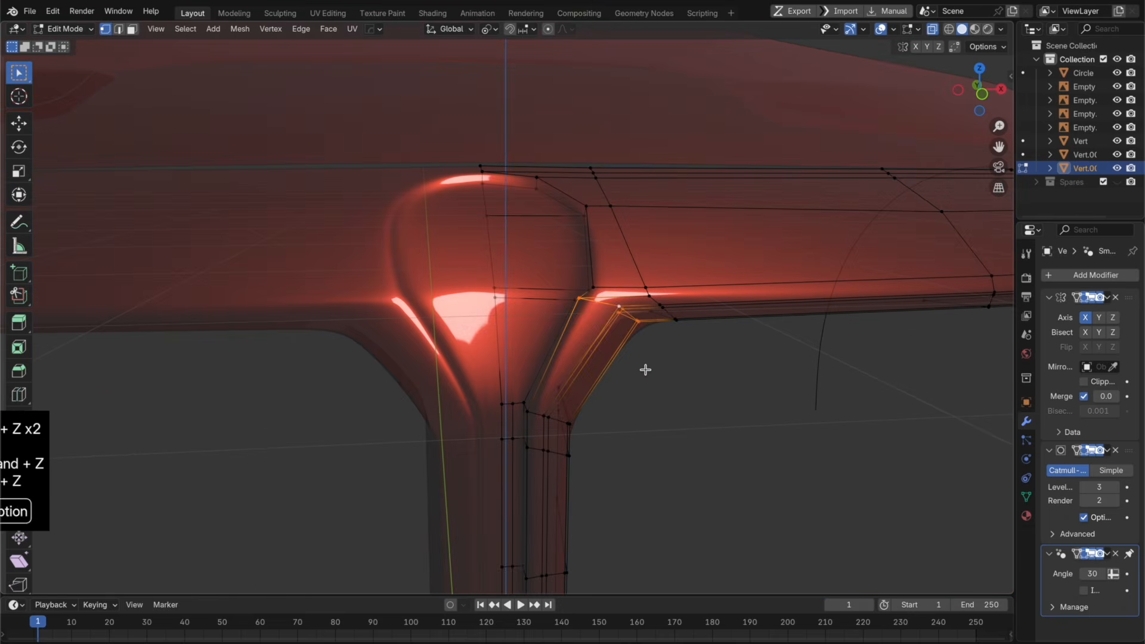
key("super+r")
left_click(594, 351)
right_click(571, 294)
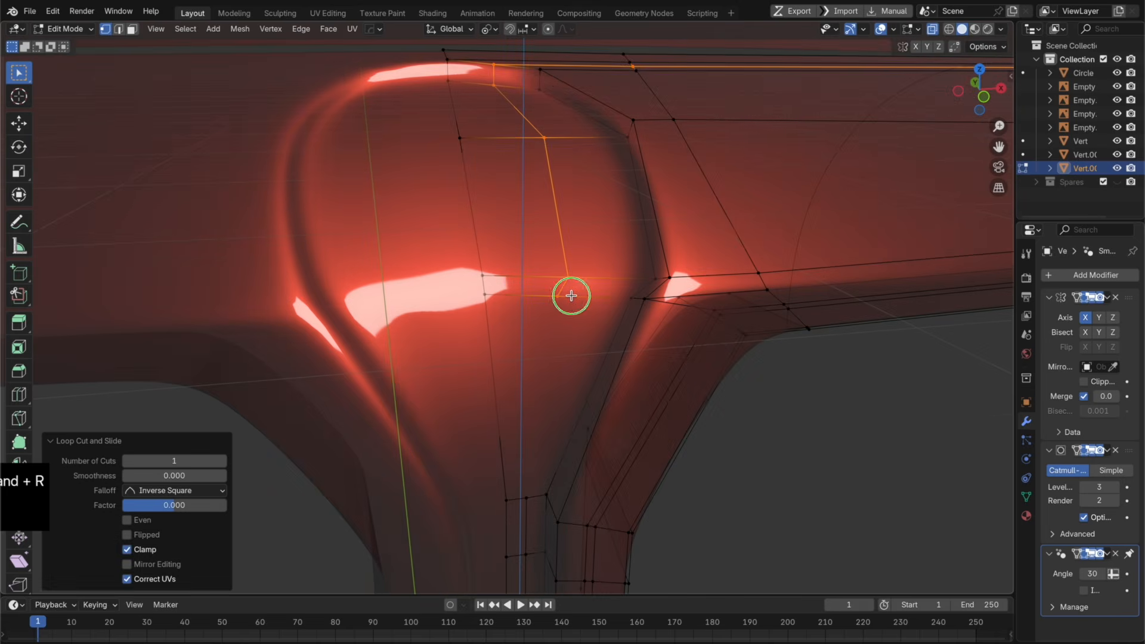
scroll(577, 294, "down", 3)
middle_click_drag(577, 294, 557, 327)
left_click(524, 324)
Step: Check the smoothed surface and dissolve the new vertical edge loop in the badge recess
middle_click_drag(506, 391, 488, 358)
key("alt+z")
key("Tab")
key("Tab")
key("x")
left_click(493, 351)
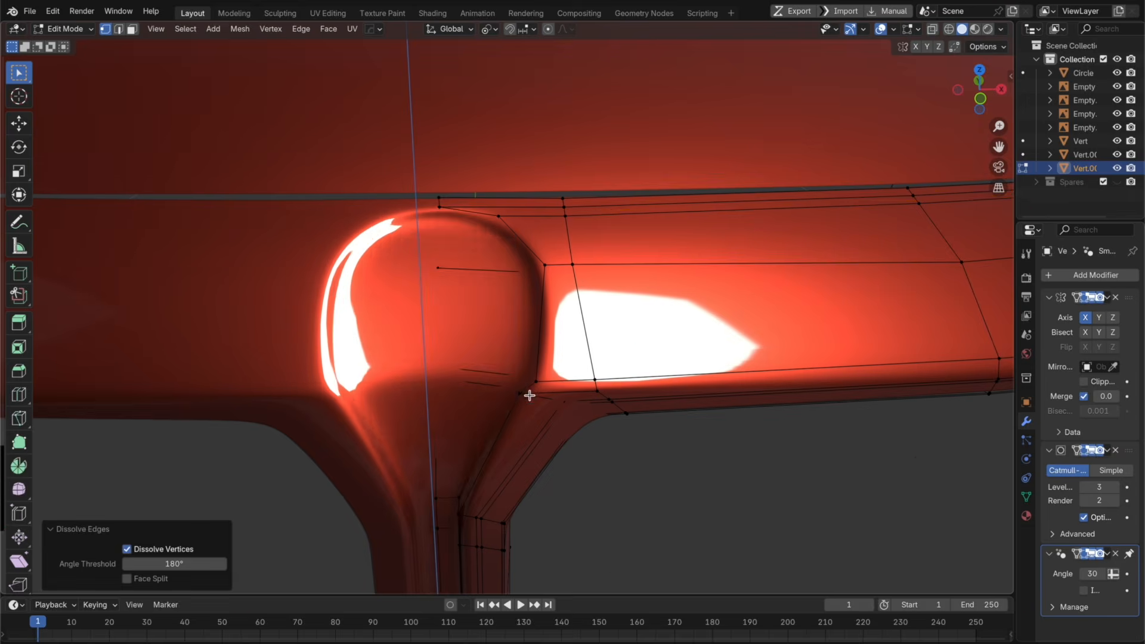
Step: In top view, move the badge recess's three centreline vertices by -0.007008 m along Y
middle_click_drag(529, 395, 568, 335)
left_click(976, 73)
key("alt+z")
scroll(577, 327, "up", 3)
left_click_drag(572, 384, 530, 276)
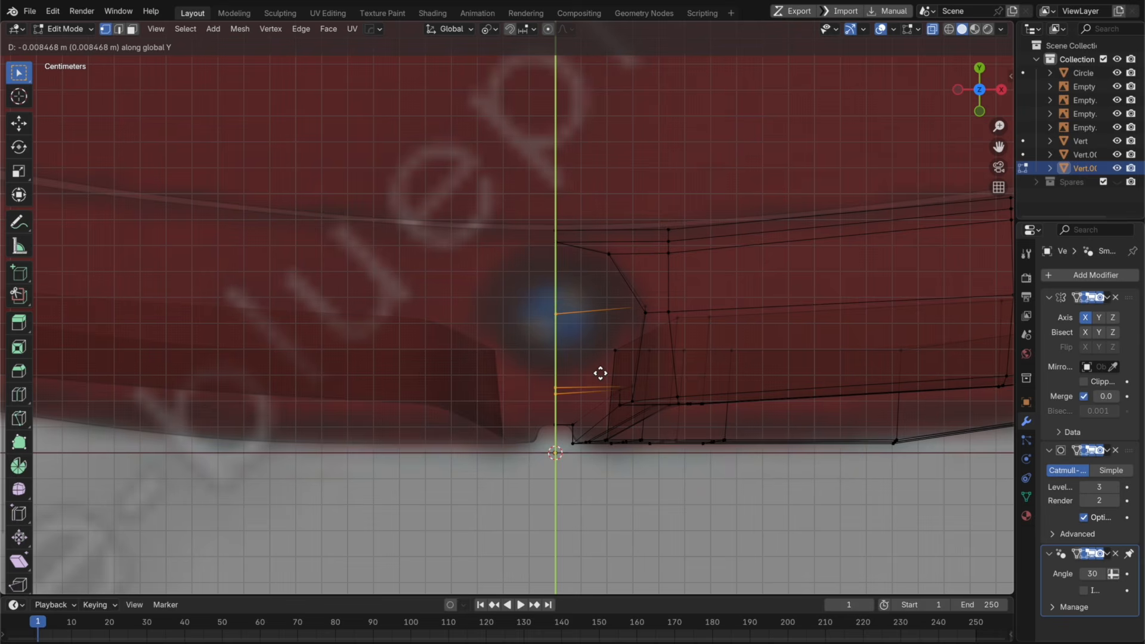
left_click(600, 370)
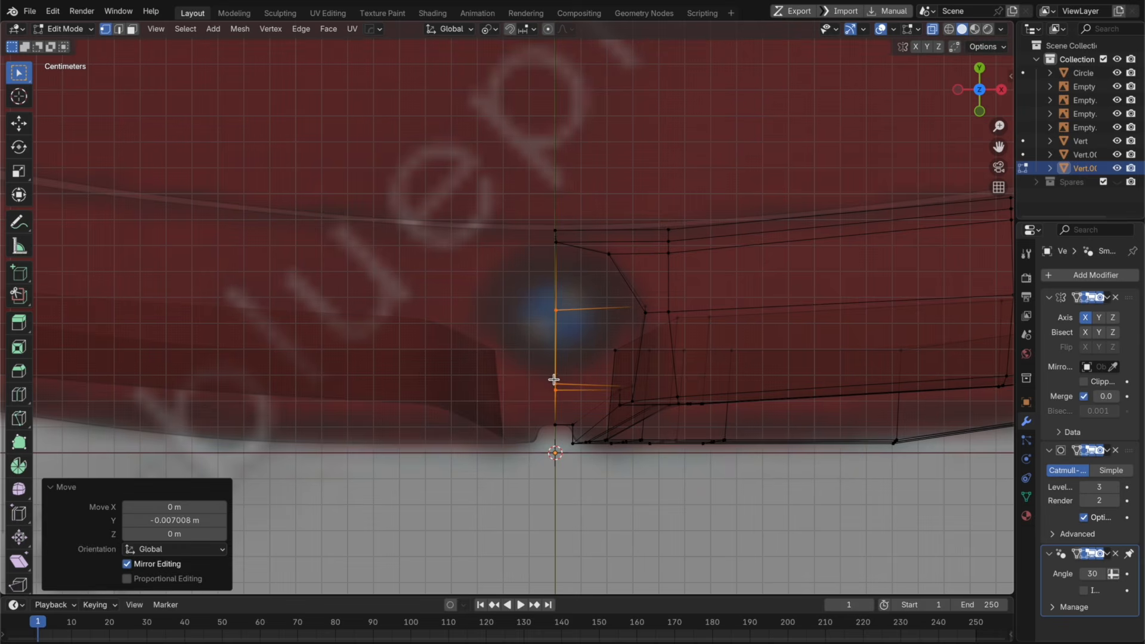
Step: Move the badge recess's lower centreline vertex by -0.001168 m along Y and check the shading
left_click(554, 379)
left_click(637, 355)
key("alt+z")
middle_click_drag(667, 444, 682, 317)
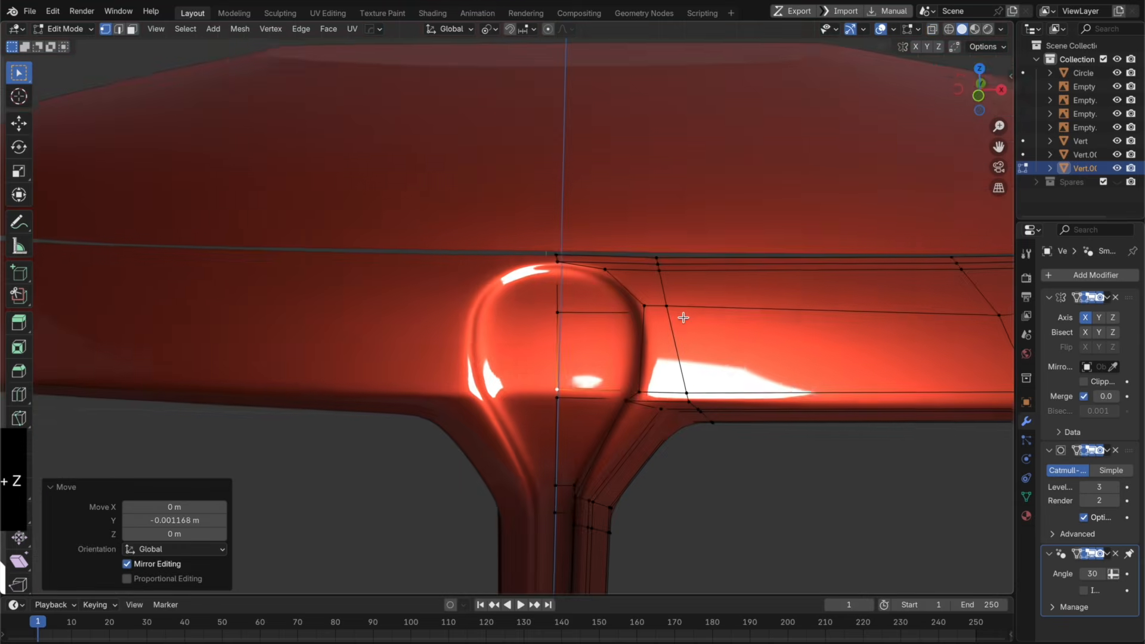
Step: Try dissolving one of the badge recess's two lower cross edges and inspect the smoothed surface
key("Tab")
key("x")
left_click(686, 356)
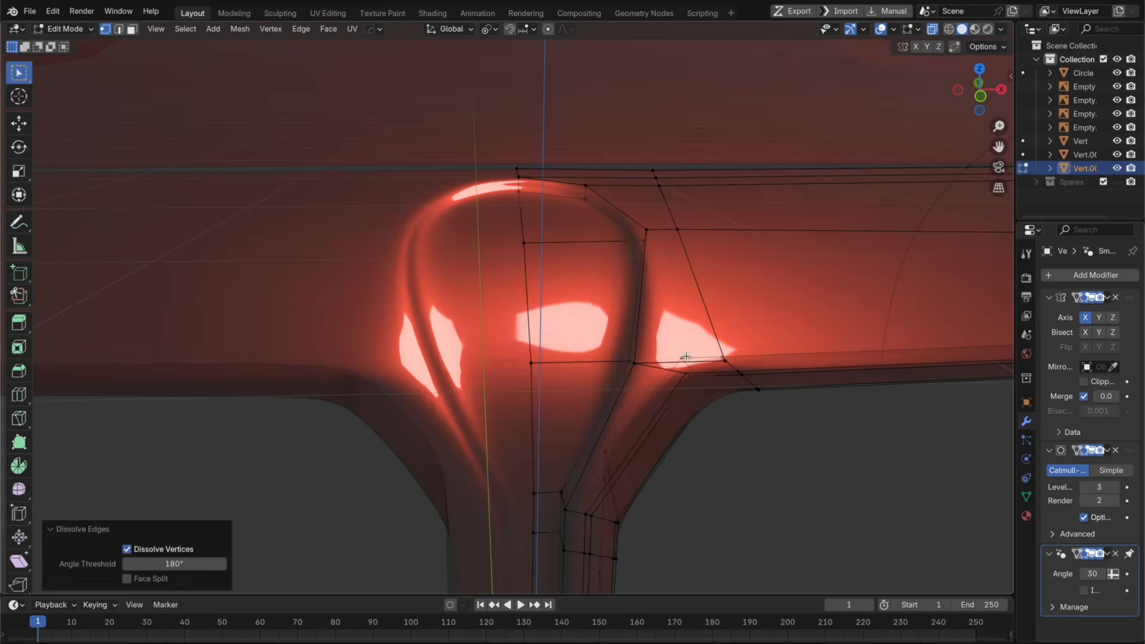
key("Tab")
scroll(704, 368, "down", 2)
key("alt+z")
middle_click_drag(671, 358, 636, 356)
key("Tab")
scroll(745, 386, "up", 2)
key("super+z")
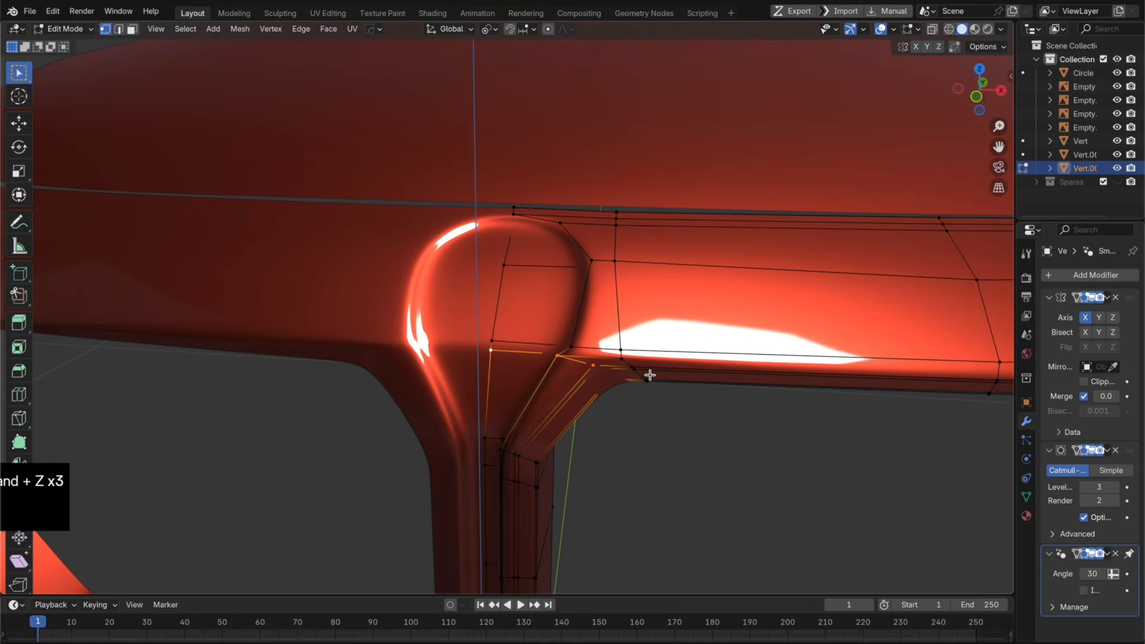
Step: Move the kidney frame's upper inner corner vertices beside the badge rim by -0.001371 m along Y
key("Tab")
scroll(650, 375, "down", 3)
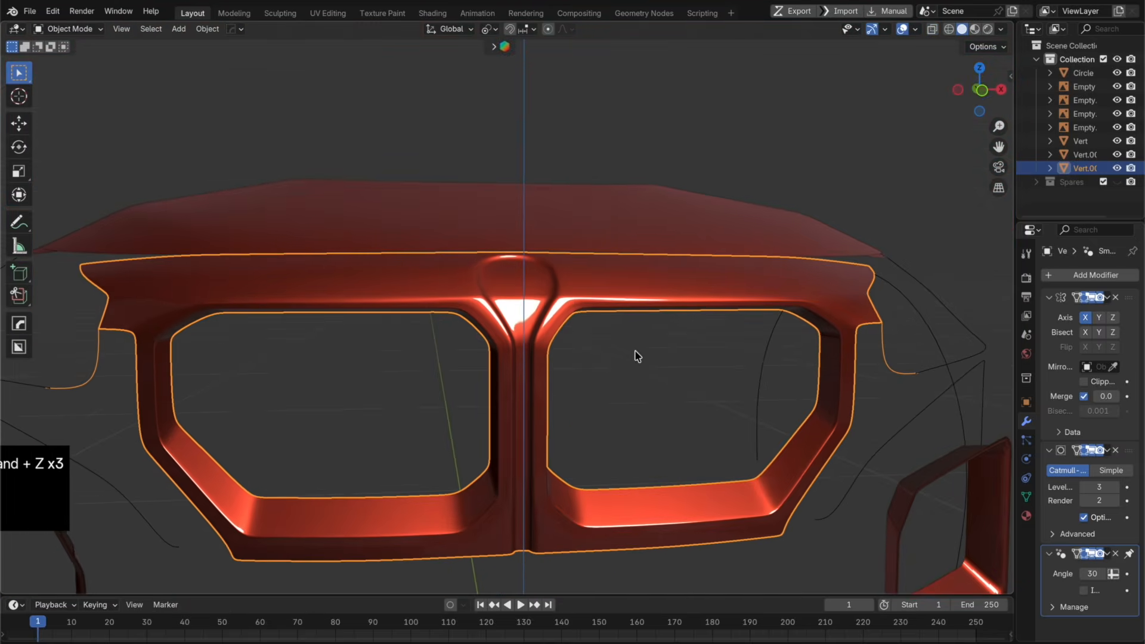
scroll(632, 357, "up", 4)
key("g")
key("y")
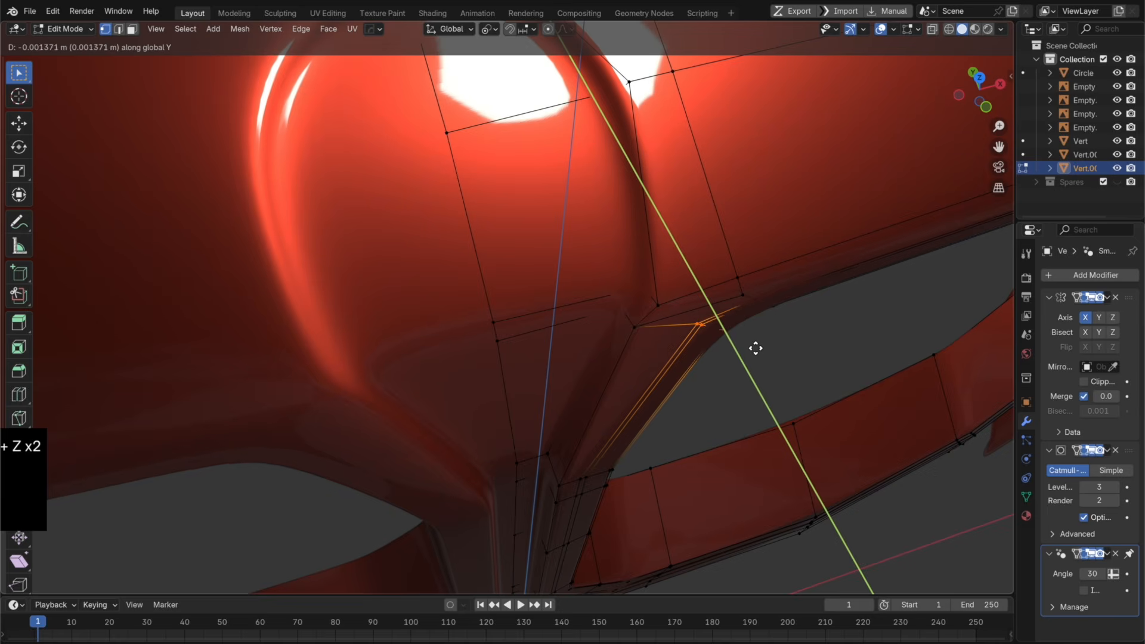
left_click(756, 348)
key("alt+z")
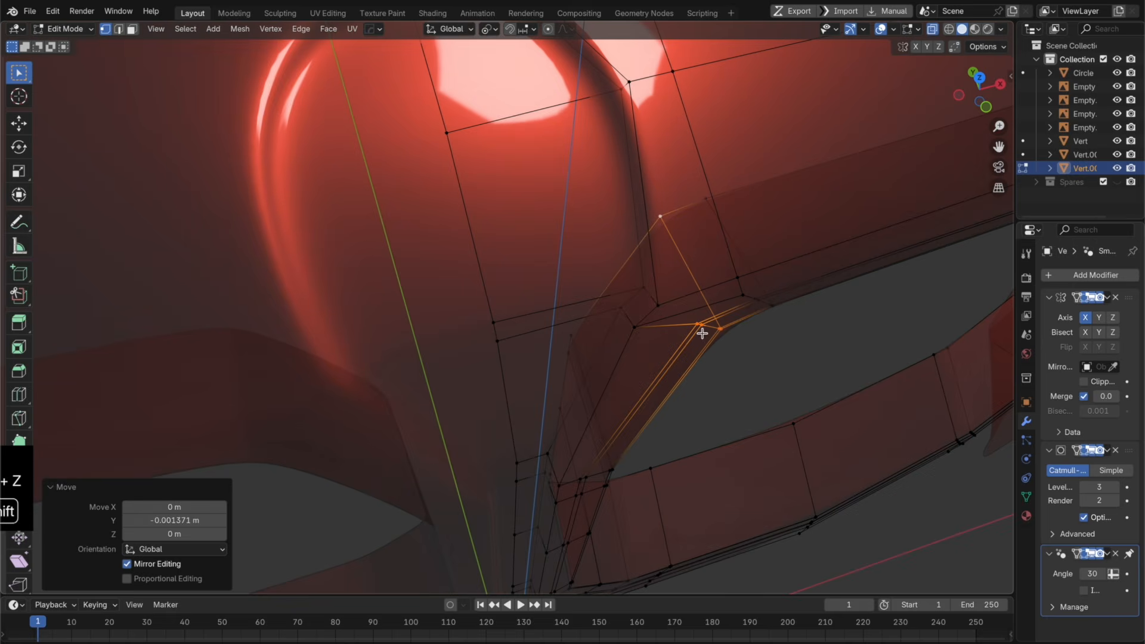
Step: Slide the badge rim's lowest corner vertex outward toward the kidney frame by a factor of about 0.79
key("alt+z")
key("g")
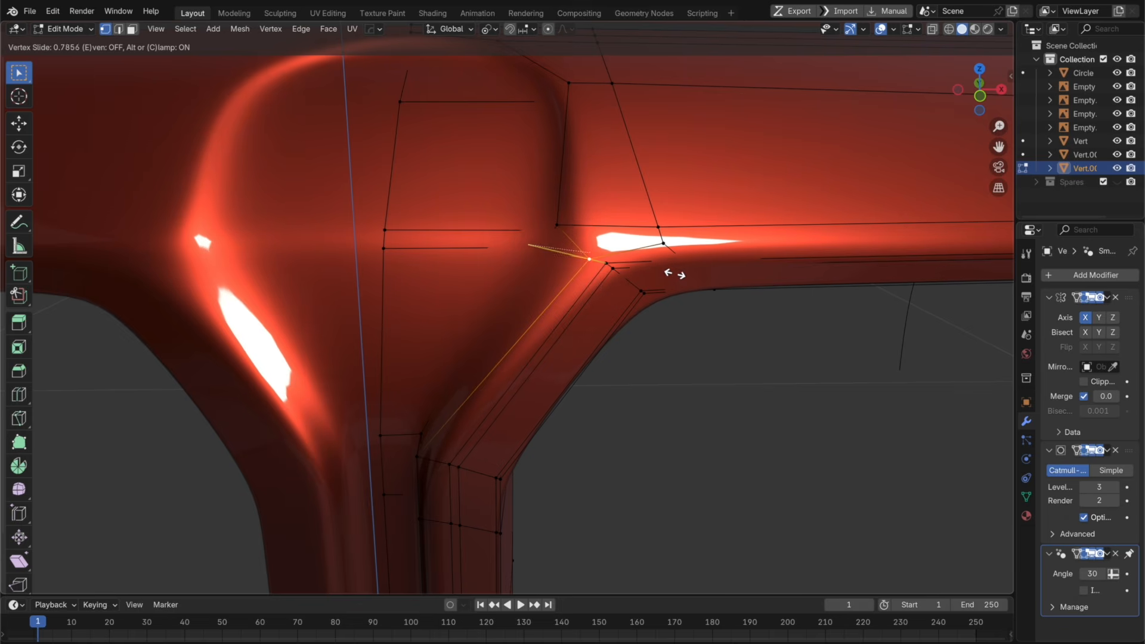
left_click(673, 271)
Step: Try sliding the rim vertex just above the lowest corner outward by about 0.29 and inspect the recess
left_click(556, 224)
key("g")
key("g")
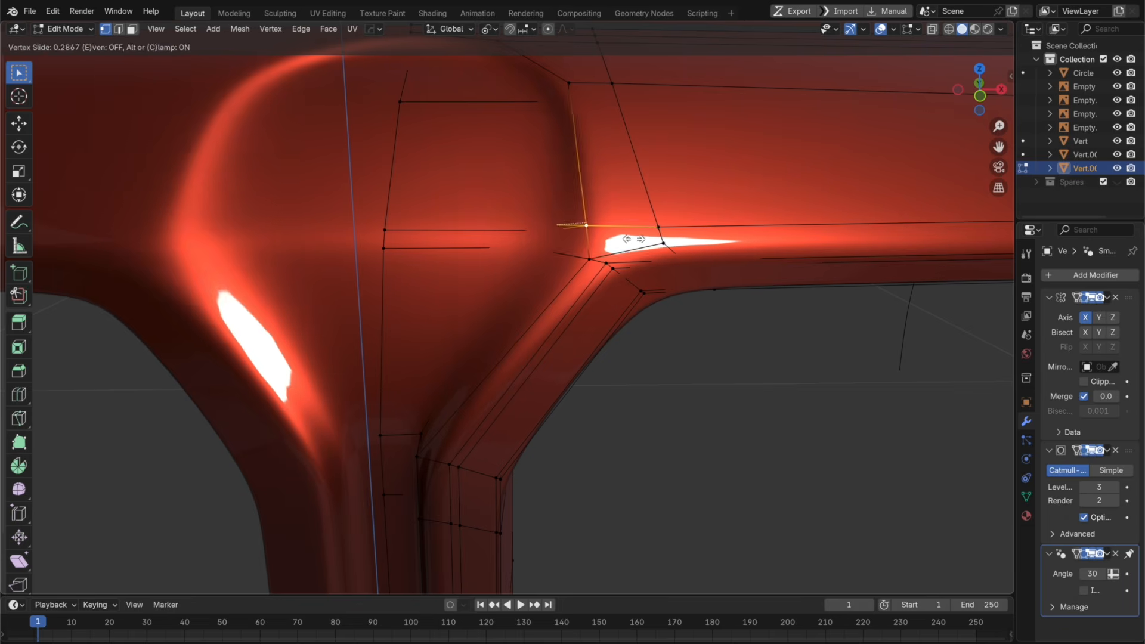
right_click(633, 240)
key("Tab")
scroll(633, 266, "down", 3)
middle_click_drag(633, 266, 716, 250, "shift")
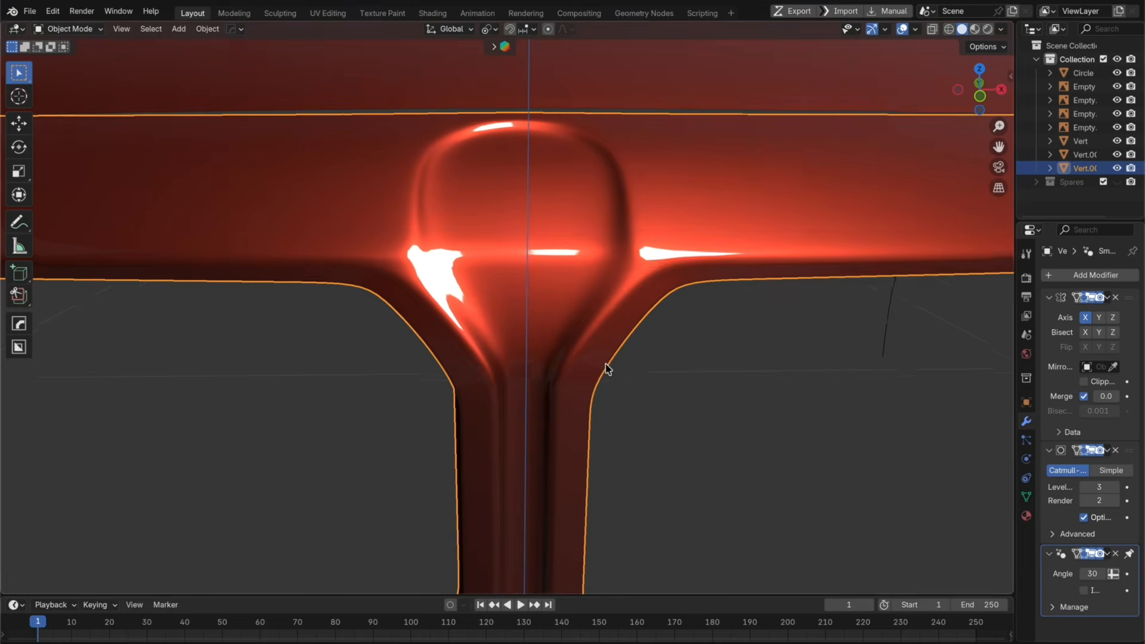
Step: Slide the rim vertex just above the lowest corner outward along its cross edge by a factor of 0.364
scroll(606, 363, "up", 2)
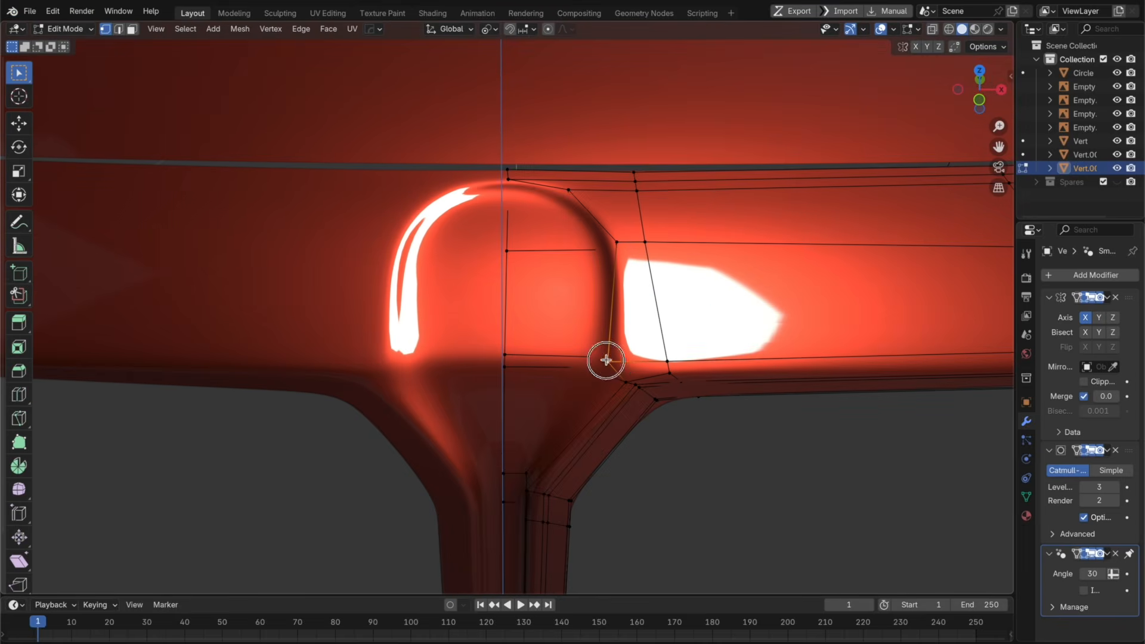
key("shift+v")
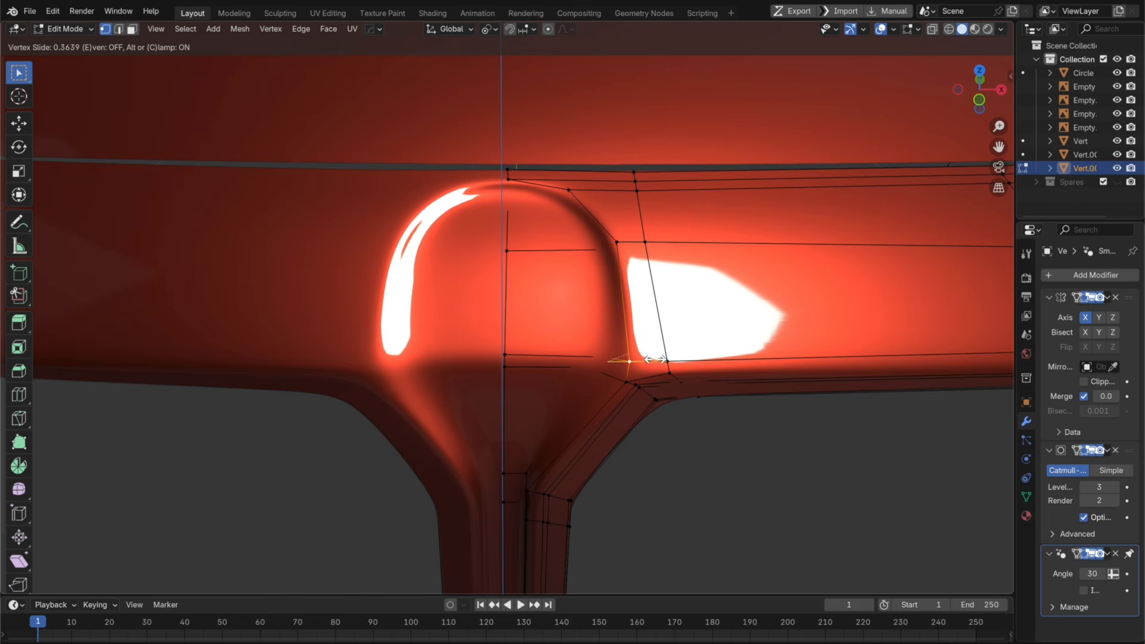
left_click(655, 359)
Step: Try a loop cut with factor 0 just outside the badge rim, check it in X-ray and undo it
key("ctrl+r")
left_click(642, 358)
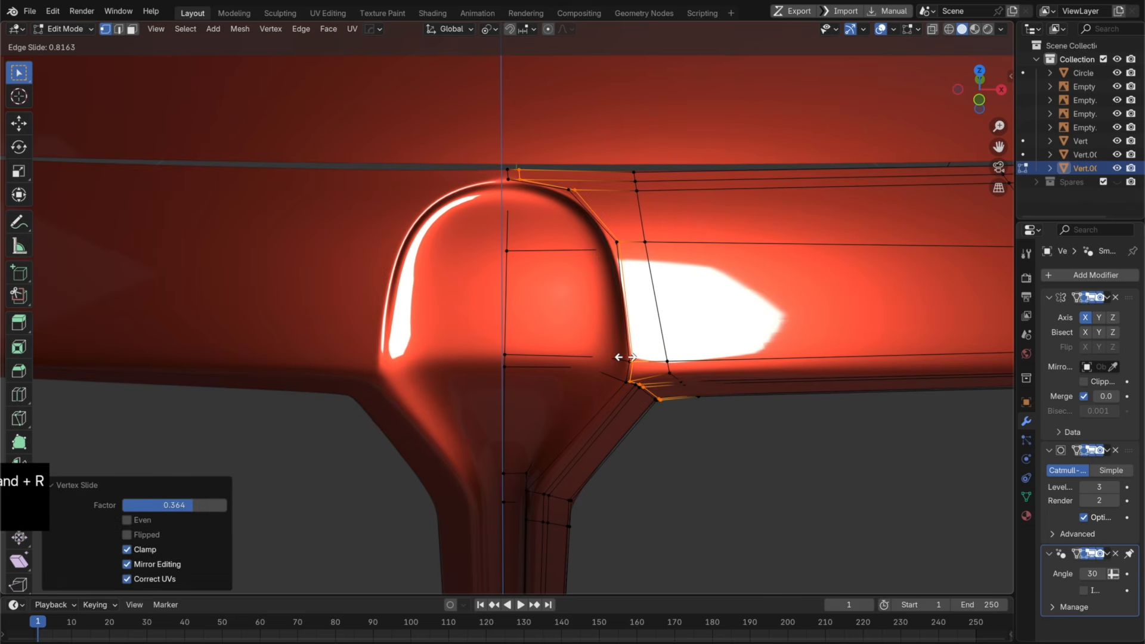
right_click(629, 356)
key("alt+z")
middle_click_drag(663, 376, 622, 361)
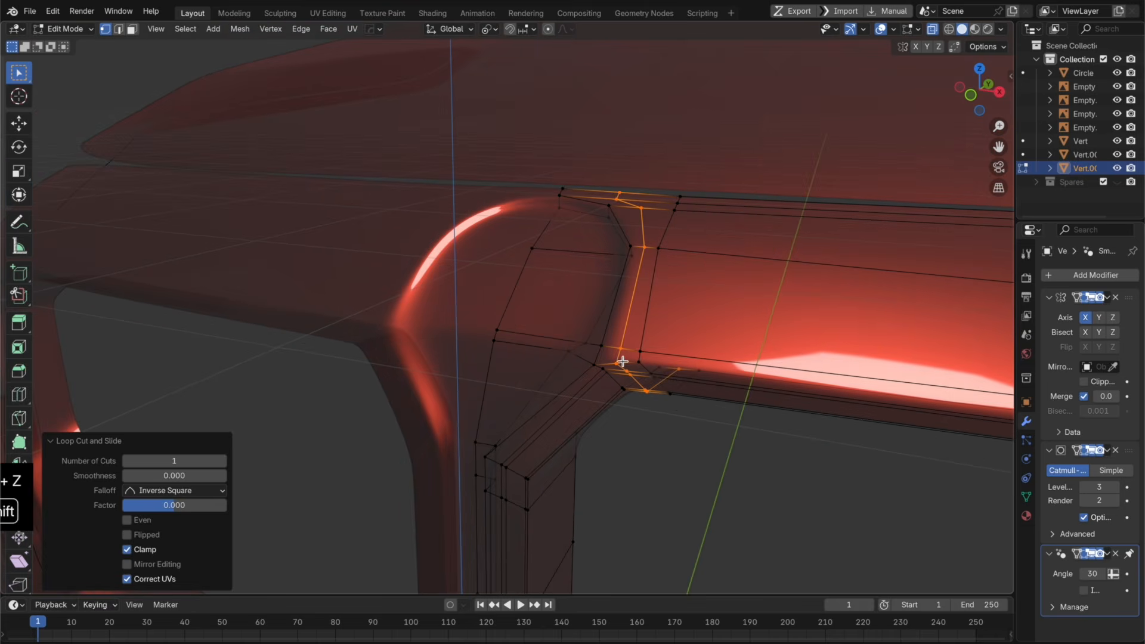
scroll(633, 364, "up", 2)
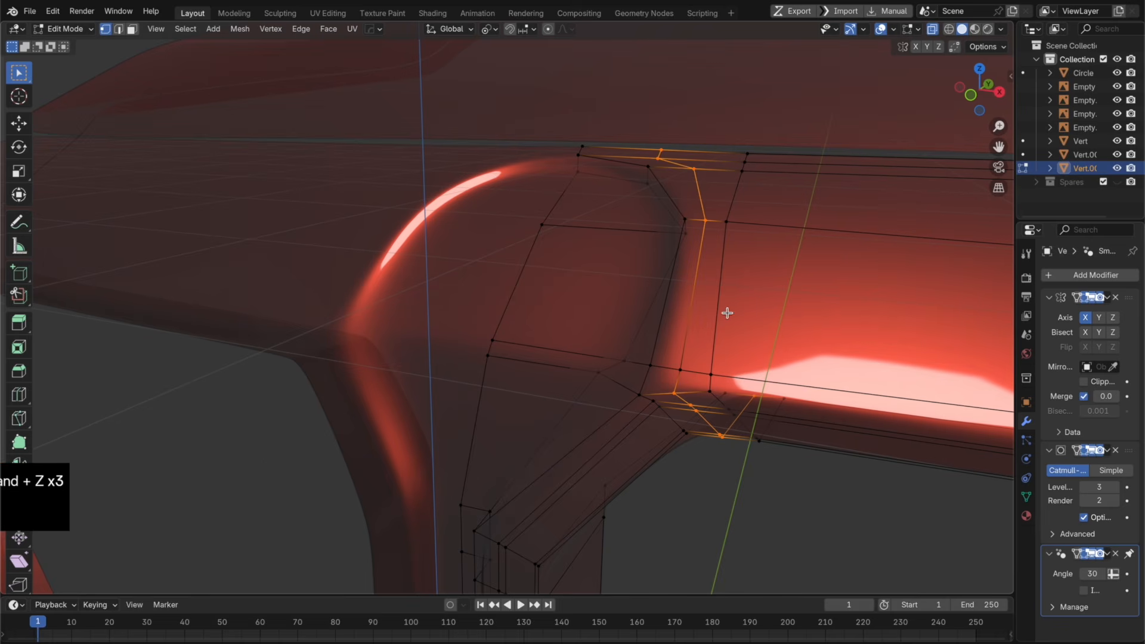
key("x")
key("super+z")
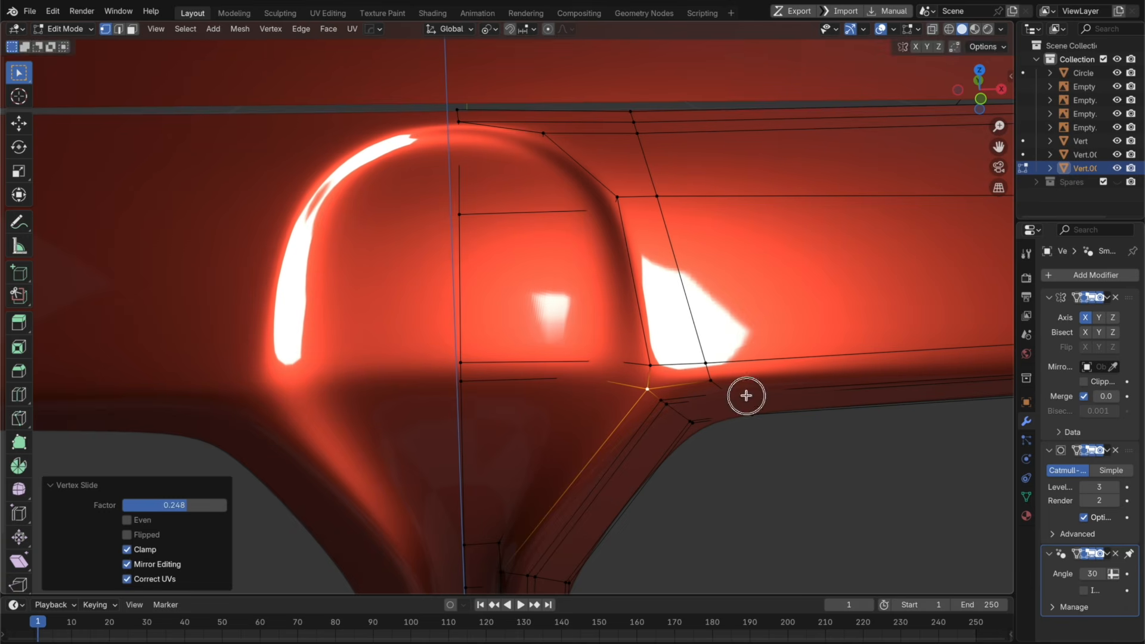
Step: Slide the badge rim's lowest corner vertex slightly further outward by about 0.07 and inspect the smoothed result
key("shift+v")
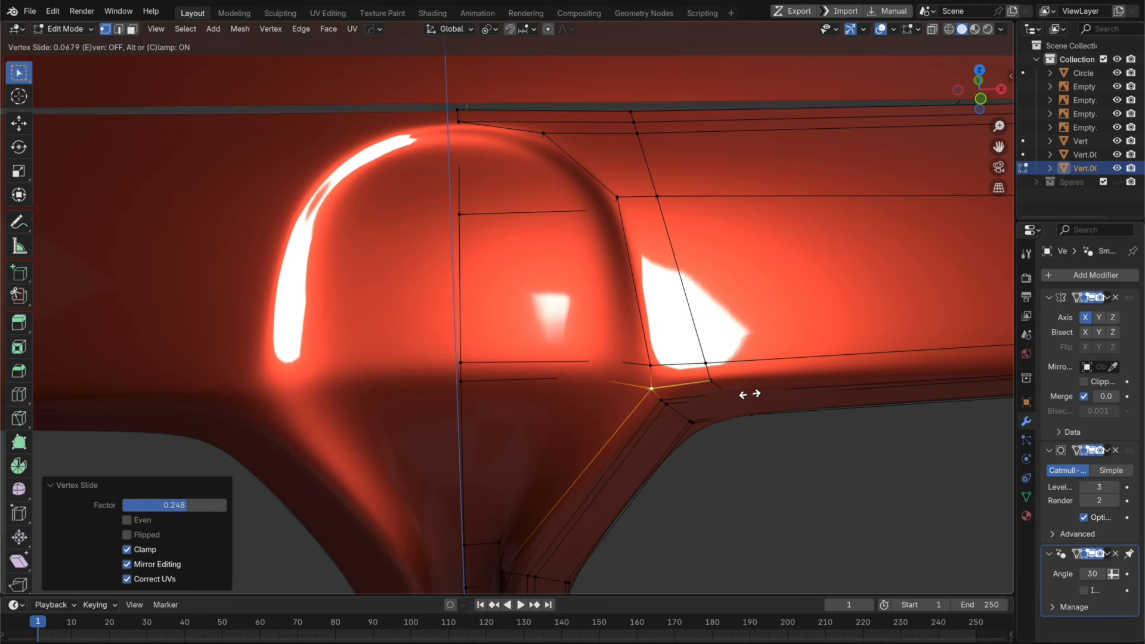
left_click(748, 391)
key("Tab")
middle_click_drag(723, 380, 712, 371)
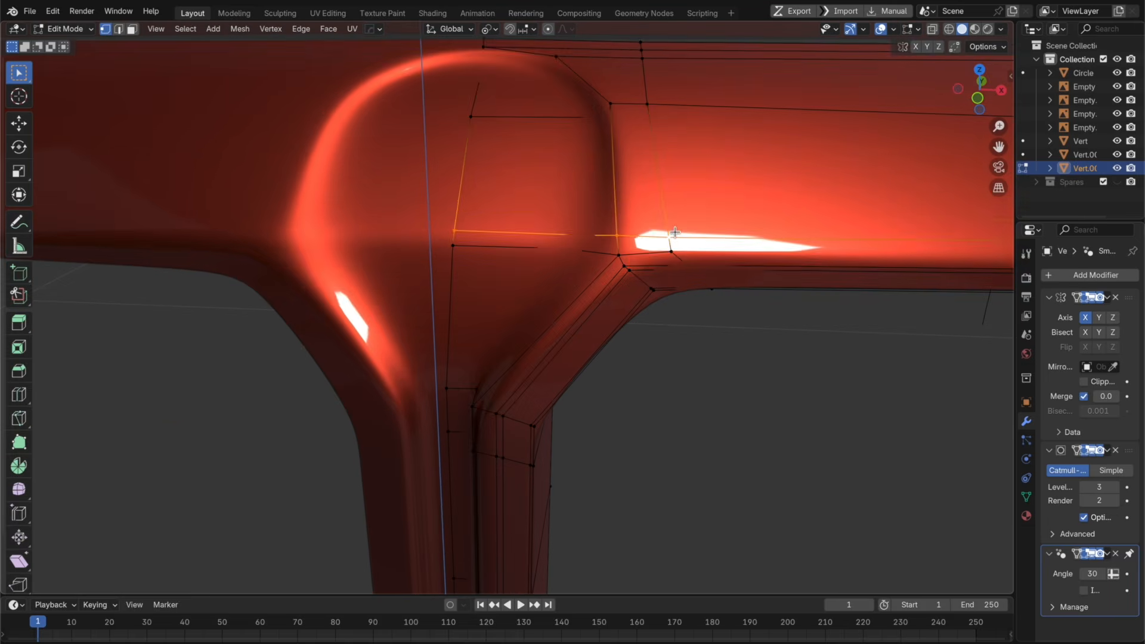
Step: Try sliding the edge loop above the badge rim's lowest corner upward by a factor of 0.378 and inspect the grille
key("g")
key("g")
left_click(688, 198)
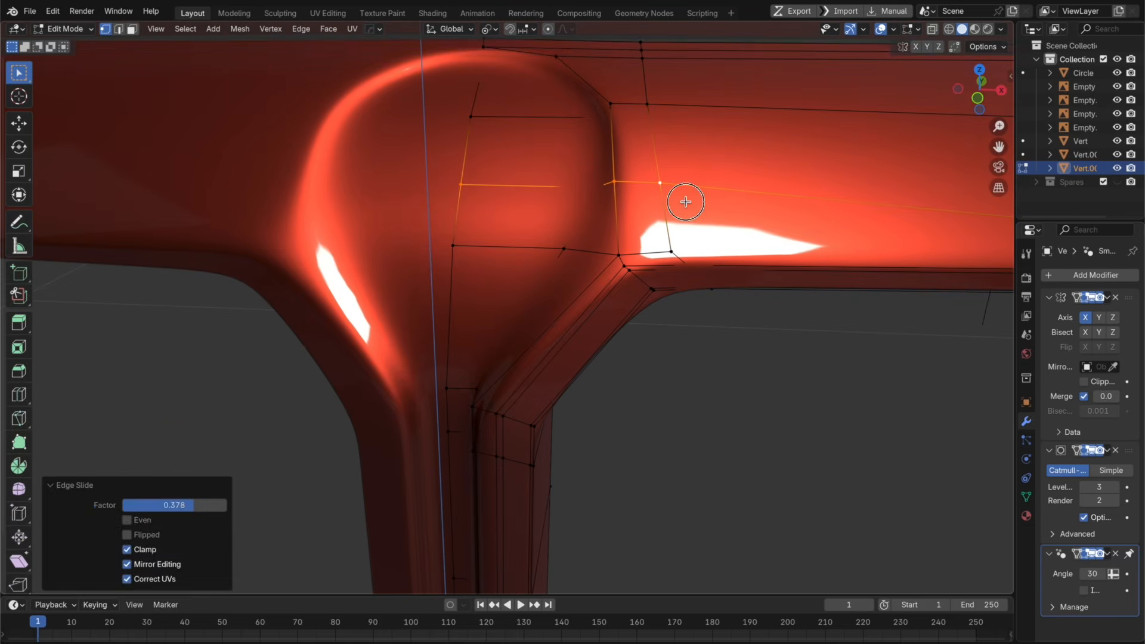
key("Tab")
scroll(663, 242, "down", 3)
middle_click_drag(661, 245, 663, 304)
scroll(650, 327, "down", 4)
middle_click_drag(642, 341, 557, 389)
scroll(636, 299, "up", 2)
key("super+z")
key("super+z")
Step: Dissolve the edge loop running from the badge recess along the lower part of the upper strip, and inspect the surface
scroll(613, 279, "up", 3)
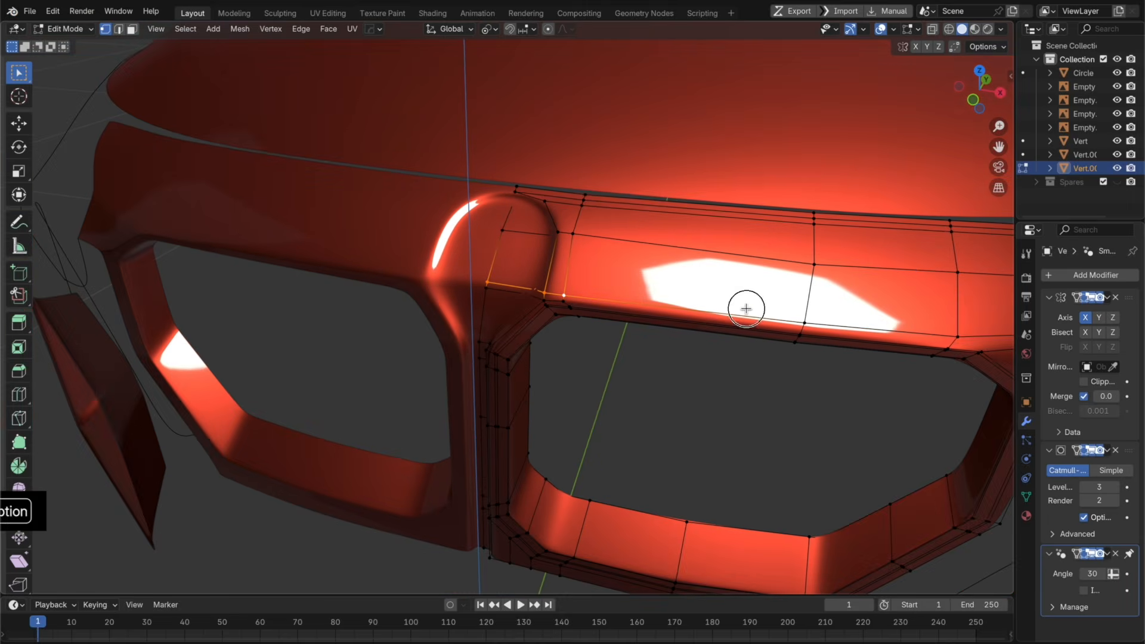
left_click(745, 308, "alt")
scroll(750, 309, "down", 2)
middle_click_drag(775, 321, 747, 323, "shift")
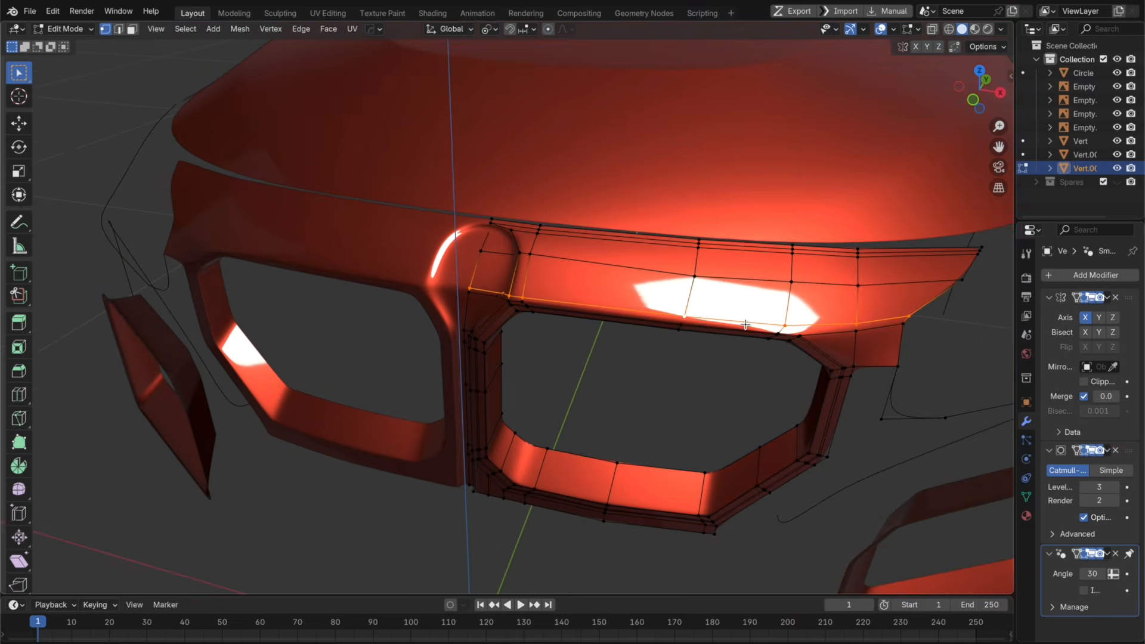
key("x")
left_click(747, 322)
mouse_move(662, 376)
middle_mouse_down("shift")
mouse_move(592, 401)
mouse_move(560, 332)
mouse_move(655, 380)
middle_mouse_up("shift")
key("Tab")
scroll(614, 377, "up", 2)
middle_click_drag(540, 356, 583, 395, "shift")
Step: In front view, raise the edge vertices along the kidney opening's upper border by about 0.0026 m along Z
key("KP_1")
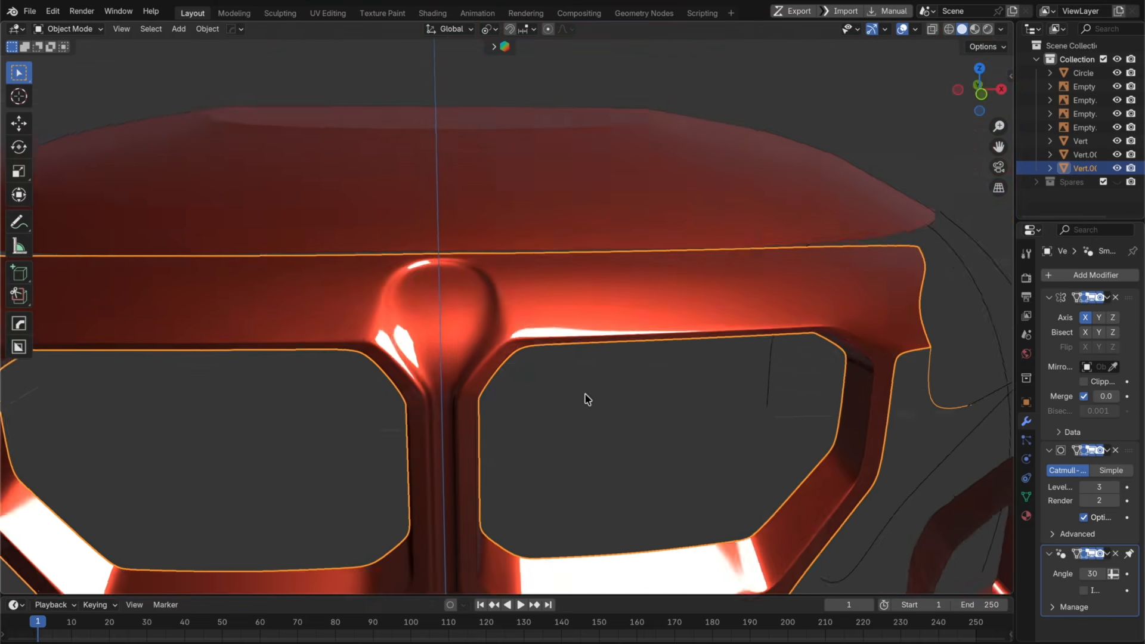
scroll(739, 340, "up", 3)
key("Tab")
key("alt+z")
left_click_drag(913, 333, 311, 291)
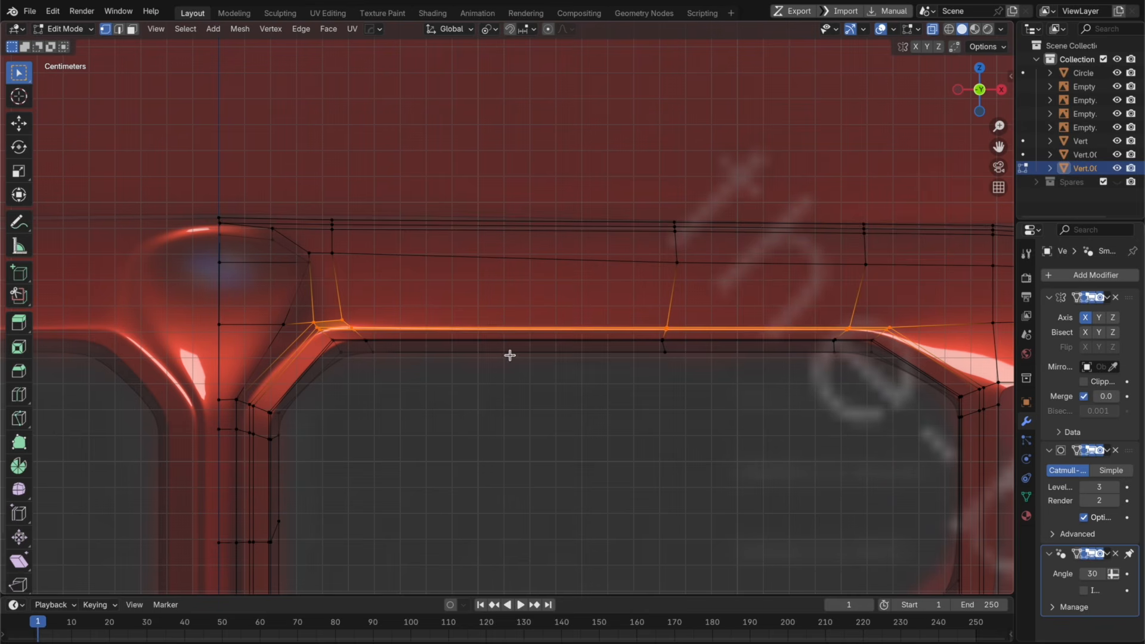
key("g")
key("z")
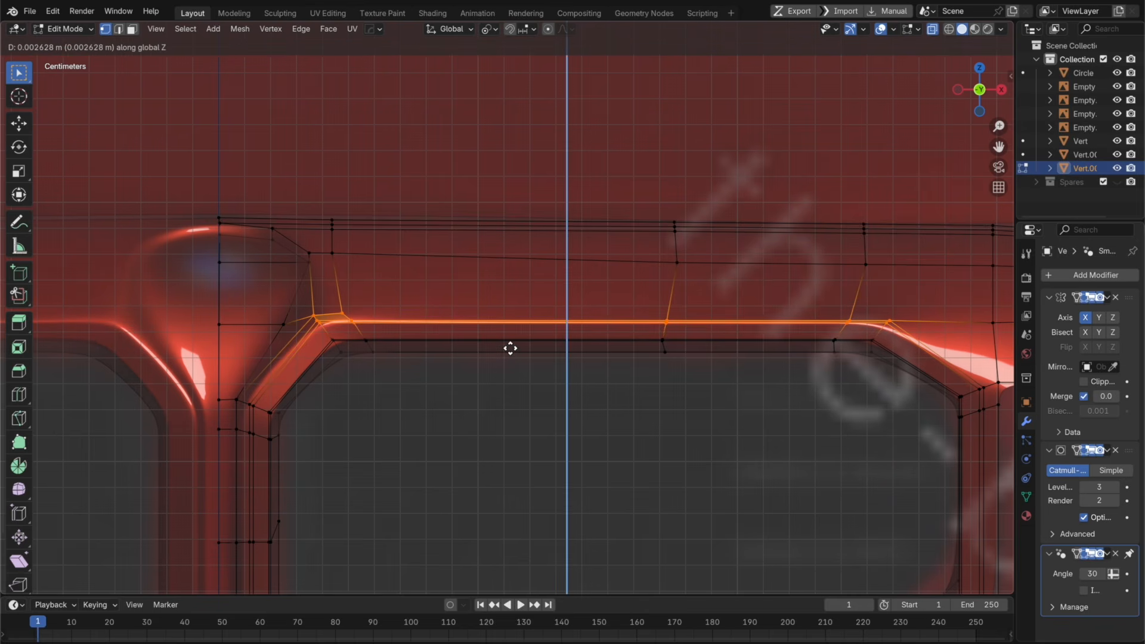
left_click(510, 348)
key("Tab")
key("alt+z")
scroll(534, 347, "up", 3)
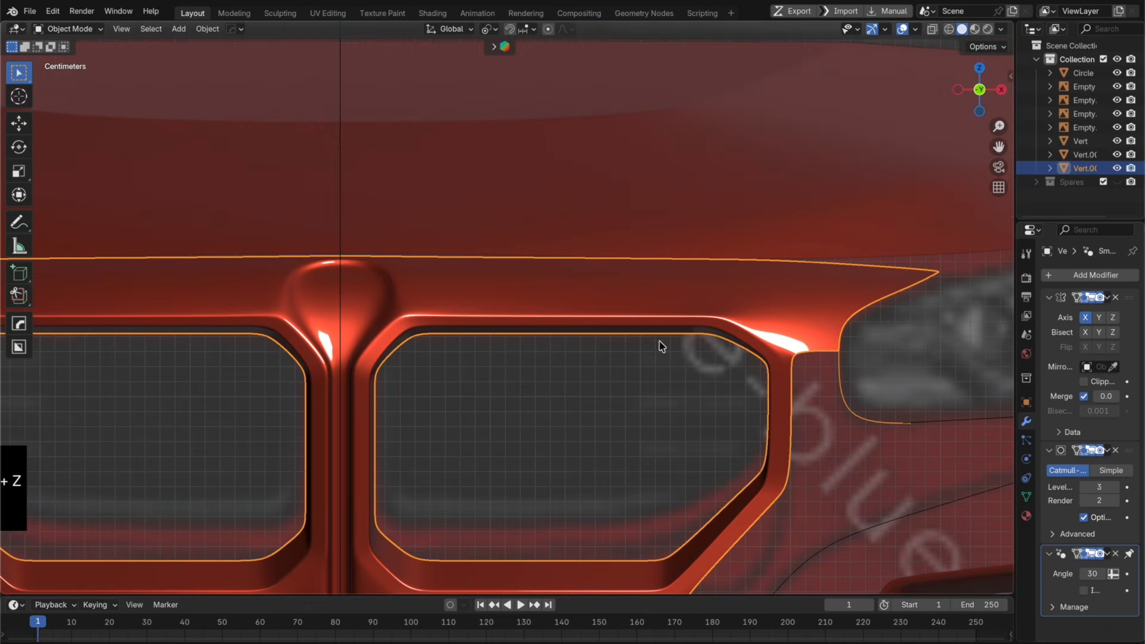
Step: Dissolve the supporting edge loop running around the front border of the kidney grille opening
middle_click_drag(660, 345, 741, 422)
middle_click_drag(741, 423, 738, 418)
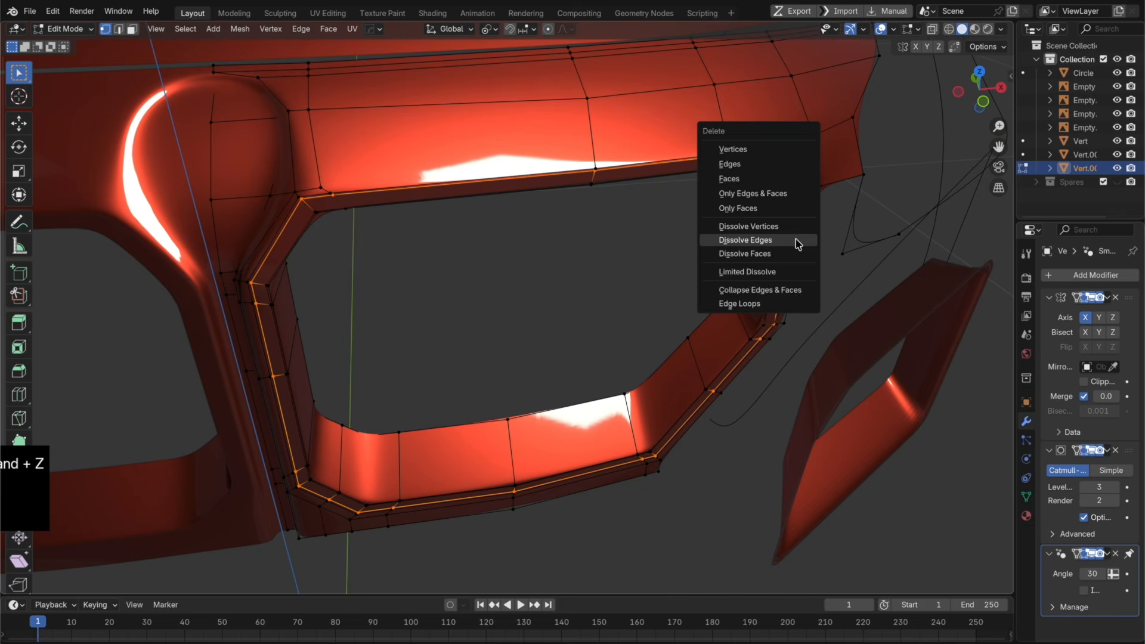
left_click(796, 240)
Step: Move the two edge loops framing the kidney opening's front border by -0.00044 m along Y
left_click(787, 241, "alt")
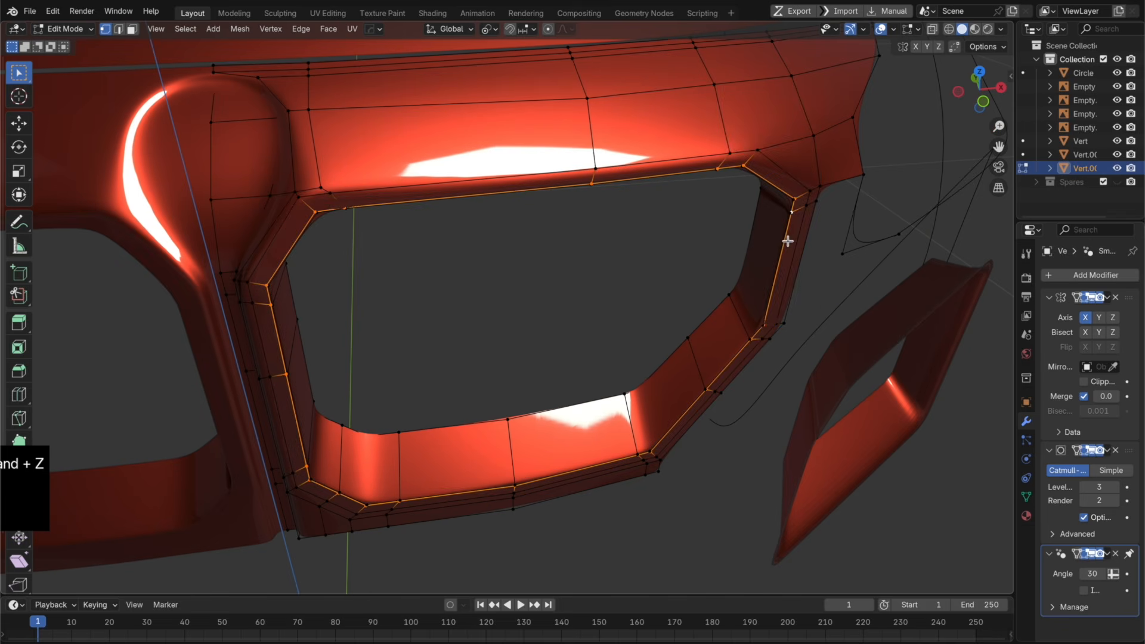
key("super+z")
key("super+z")
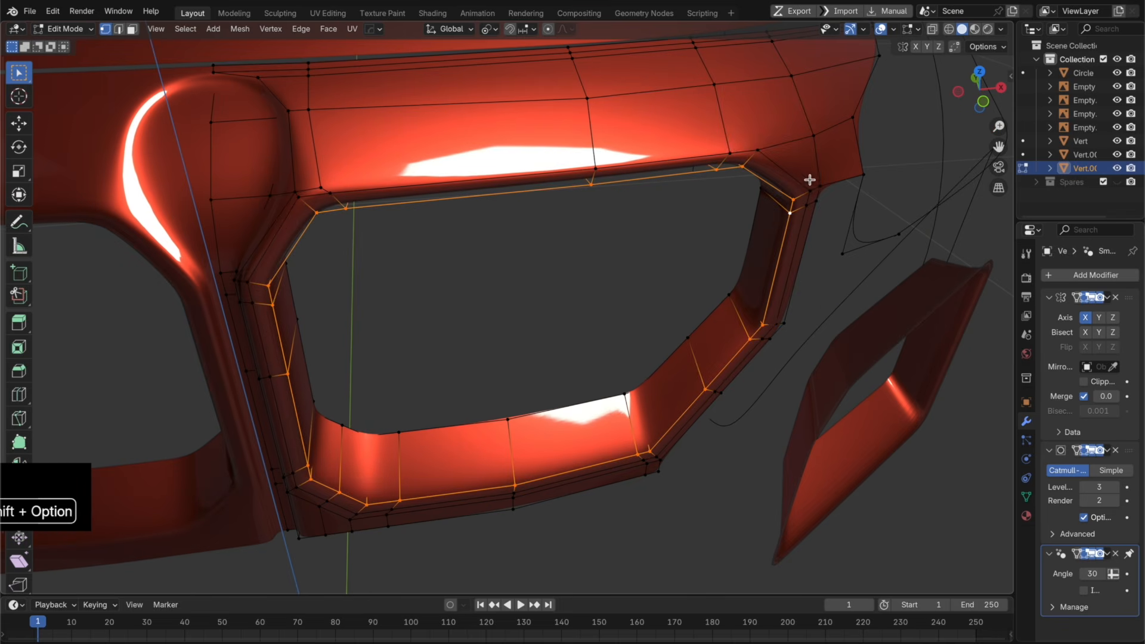
left_click(802, 183, "alt+shift")
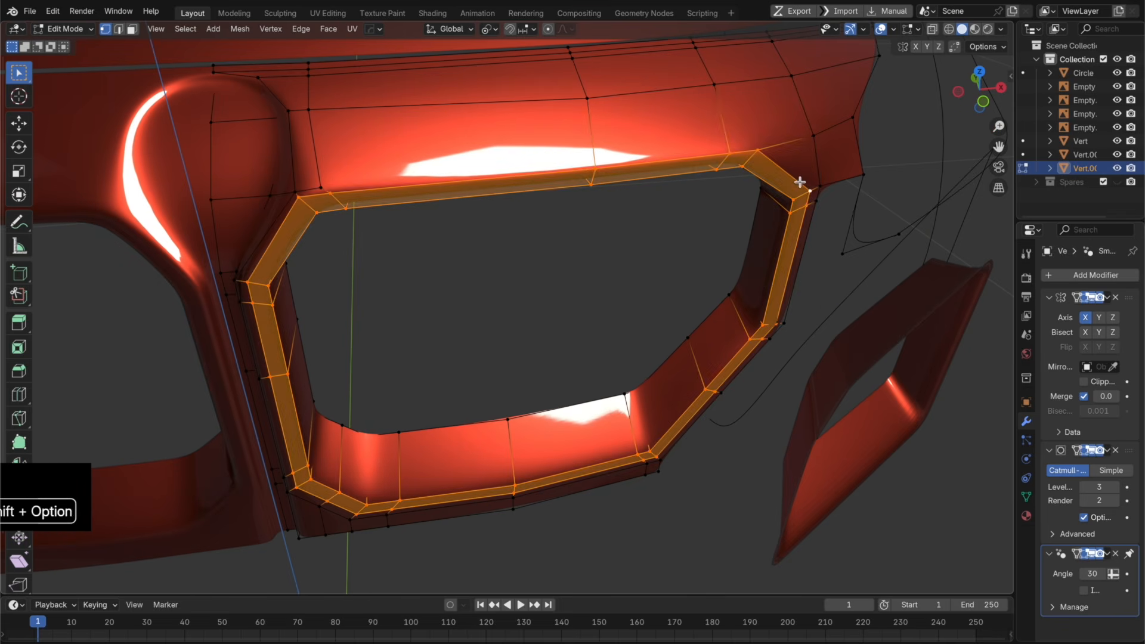
middle_click_drag(803, 185, 847, 293)
key("g")
key("y")
left_click(846, 293)
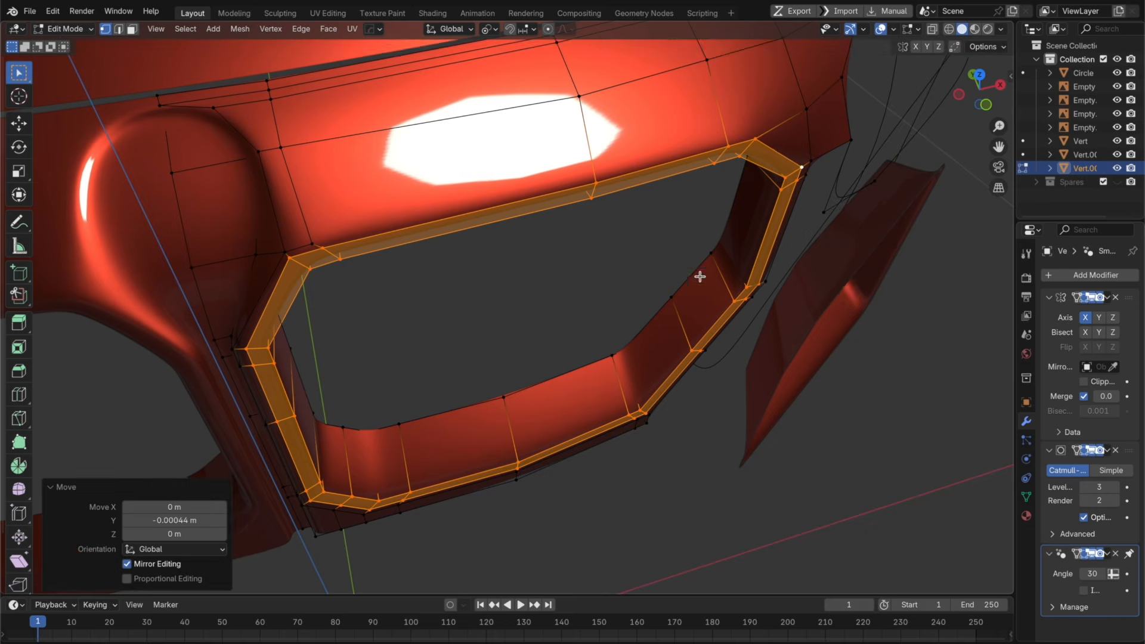
Step: Add a supporting edge loop around the kidney opening's front border, slid towards its outer edge by about 0.84
middle_click_drag(695, 276, 769, 179)
key("super+r")
left_click(747, 158)
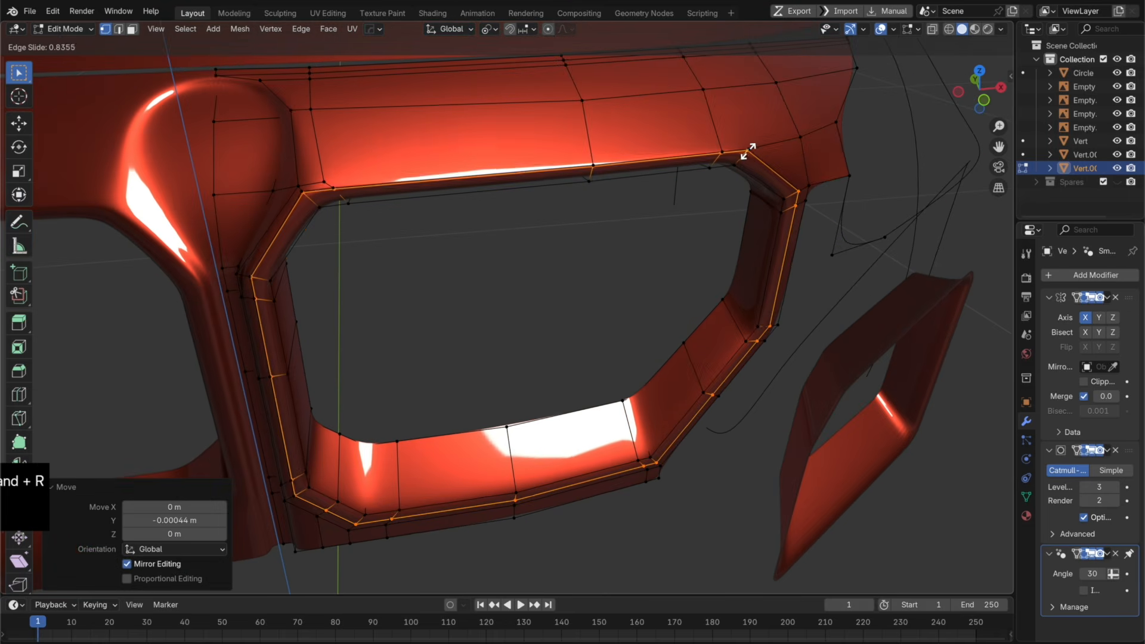
left_click(748, 151)
key("Tab")
key("Tab")
Step: Add another supporting edge loop around the kidney frame's inner side near its upper corner by the badge, and inspect the smoothed grille
key("super+r")
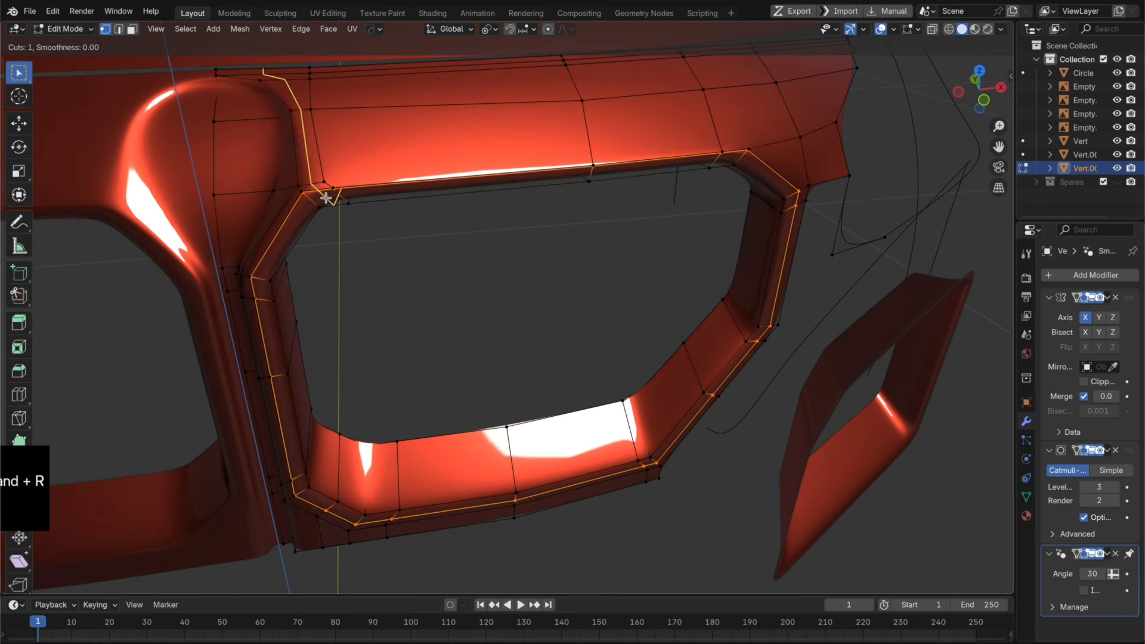
left_click(326, 198)
right_click(327, 198)
key("super+z")
key("super+r")
left_click(323, 200)
left_click(317, 203)
key("Tab")
middle_click_drag(487, 243, 527, 194)
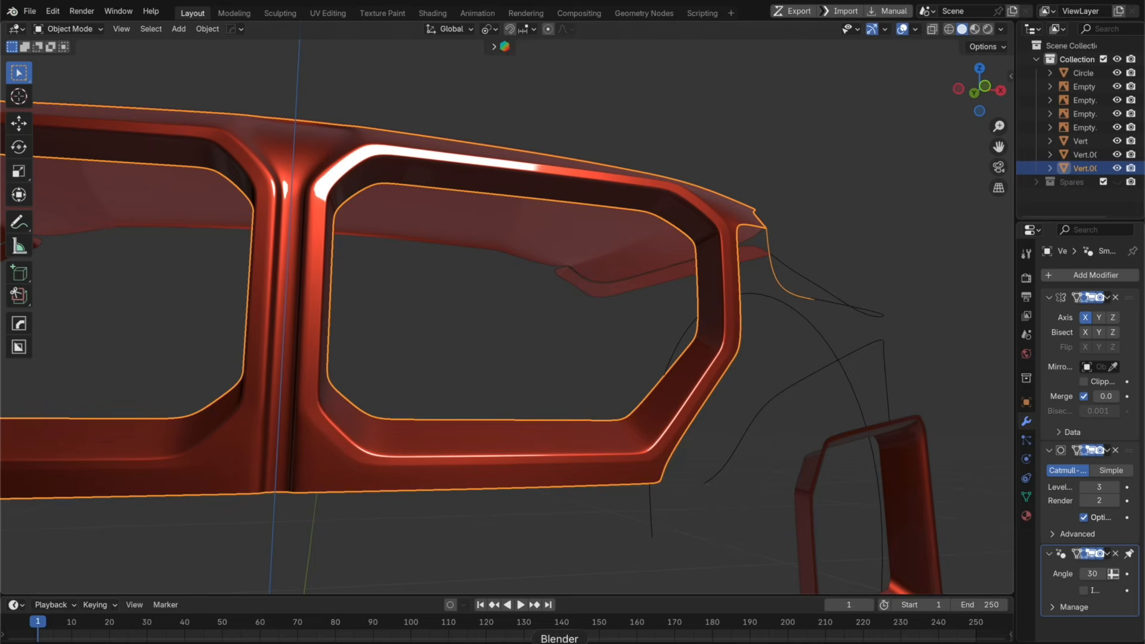
Step: Try moving the grille frame's bottom edge loop by about 0.0094 m along Y, inspect it, and undo the move
key("Tab")
middle_click_drag(587, 477, 526, 482)
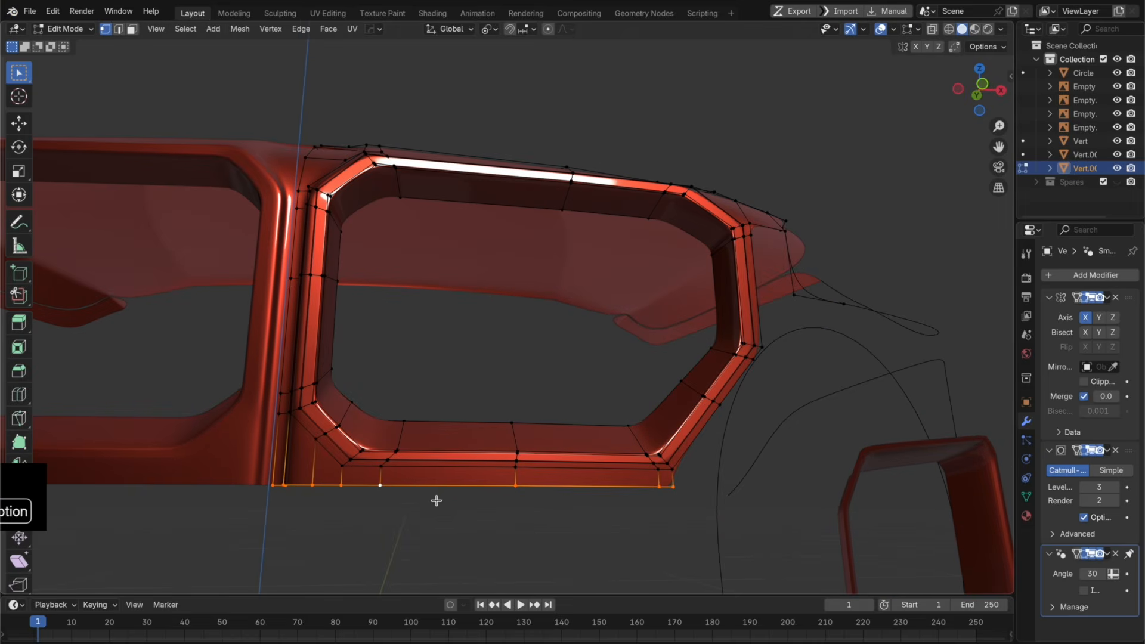
key("g")
key("y")
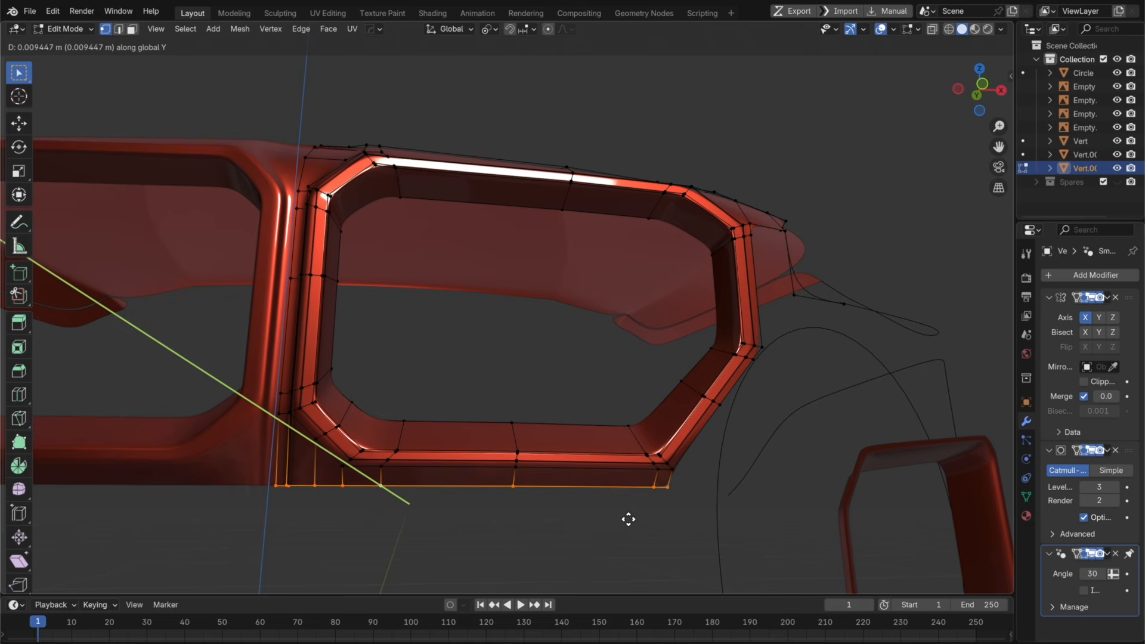
left_click(628, 520)
key("Tab")
middle_click_drag(624, 518, 697, 556)
key("super+z")
key("super+z")
Step: Examine the edge loop beside the badge rim's lowest corner in see-through view
middle_click_drag(672, 472, 608, 488)
middle_click_drag(402, 199, 511, 345, "shift")
scroll(511, 344, "up", 2)
left_click(510, 344, "alt")
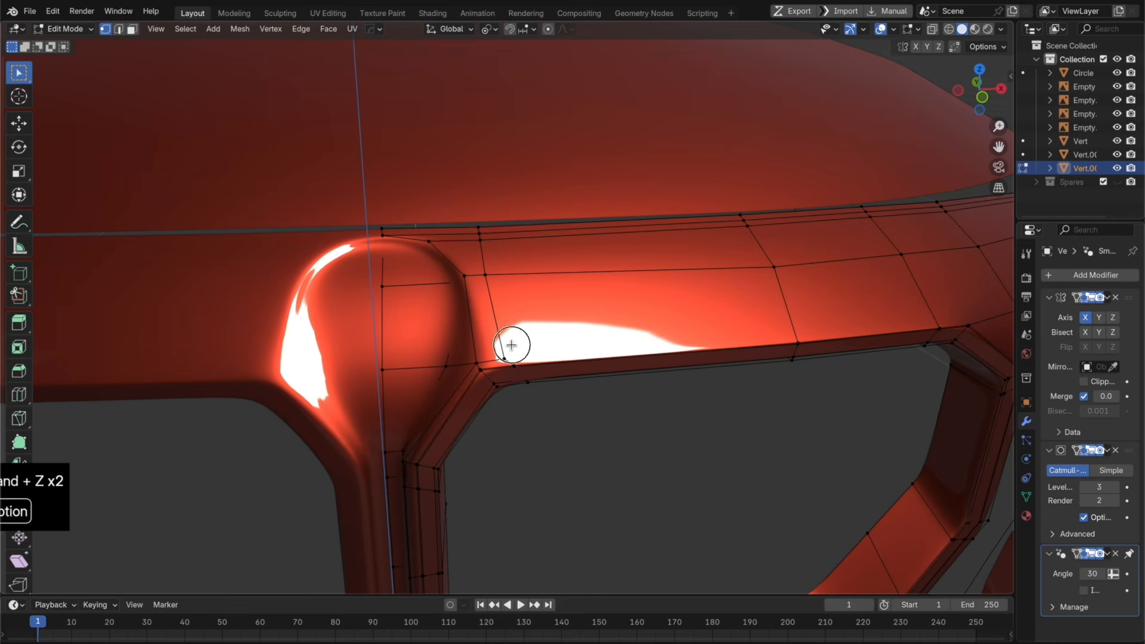
key("x")
middle_click_drag(582, 327, 539, 358)
key("alt+z")
scroll(596, 372, "up", 3)
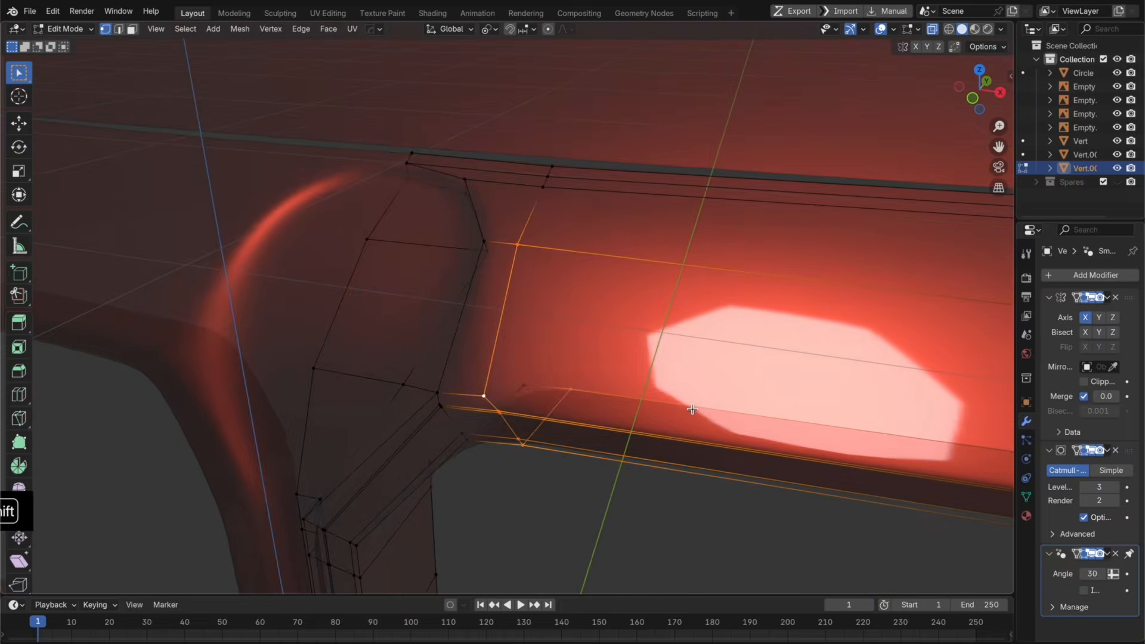
middle_click_drag(646, 392, 580, 365, "shift")
key("alt+z")
scroll(537, 367, "down", 2)
Step: Try adding an edge loop across the lower part of the strip above the kidney opening, and undo it
middle_click_drag(495, 366, 682, 338)
left_click(386, 383, "alt")
scroll(393, 382, "down", 1, "alt")
key("alt+z")
key("ctrl+r")
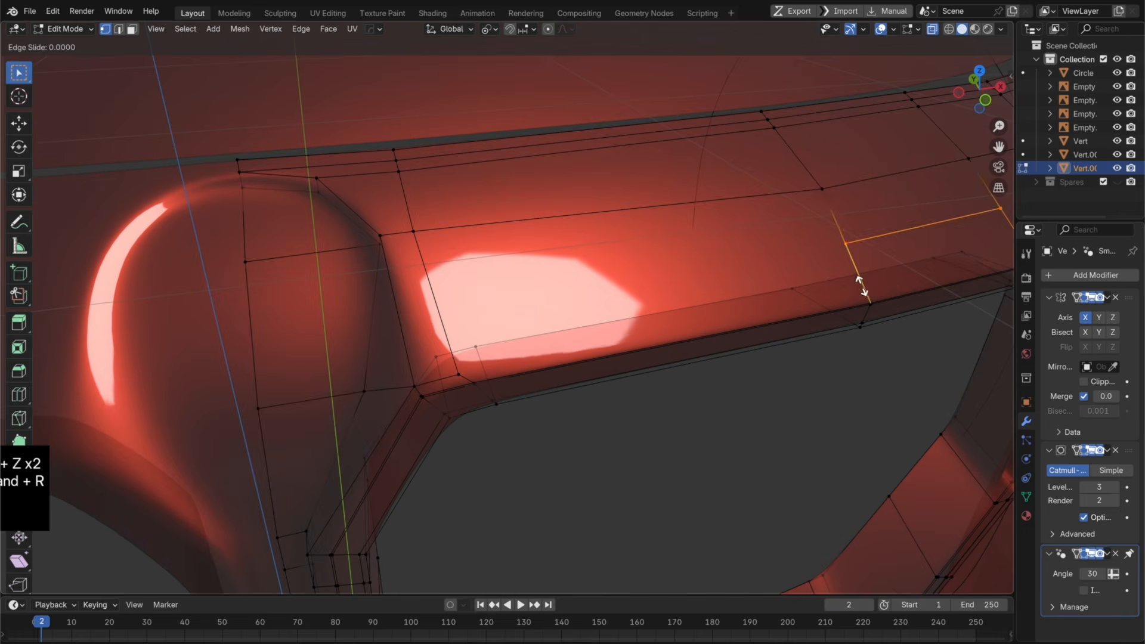
left_click(868, 329)
key("alt+z")
key("super+z")
key("Tab")
scroll(589, 397, "down", 2)
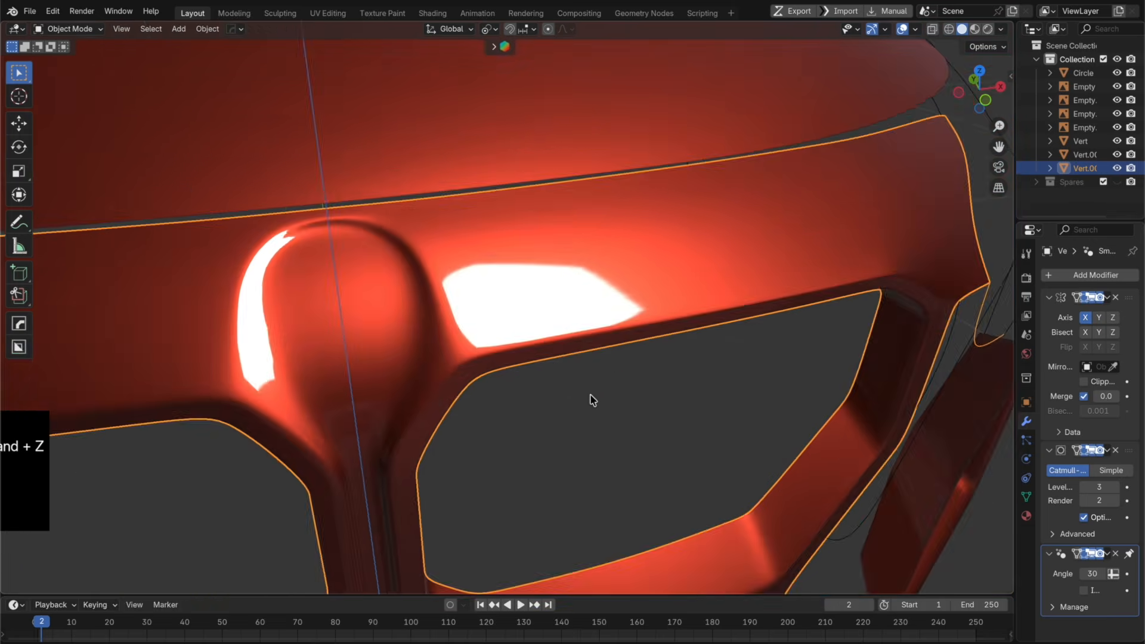
Step: Add a supporting edge loop beside the kidney opening's outer upper corner and inspect the smoothed surface
mouse_move(673, 358)
middle_mouse_down()
mouse_move(654, 312)
mouse_move(616, 319)
mouse_move(667, 358)
middle_mouse_up()
middle_click_drag(834, 370, 713, 339, "shift")
key("Tab")
key("super+r")
left_click(680, 303)
left_click(691, 352)
key("Tab")
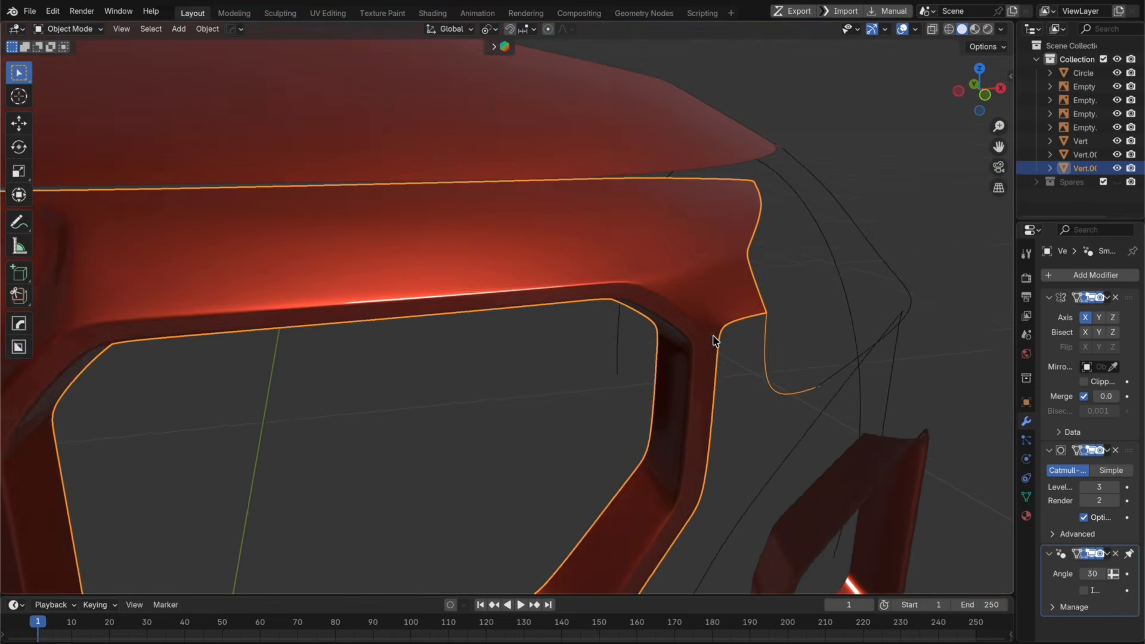
Step: Try adding an edge loop between the badge rim and the neighbouring vertical loop on the upper strip
middle_click_drag(334, 346, 581, 335, "shift")
key("Tab")
scroll(623, 316, "down", 4)
key("Tab")
scroll(569, 277, "up", 3)
scroll(572, 324, "up", 2)
key("Tab")
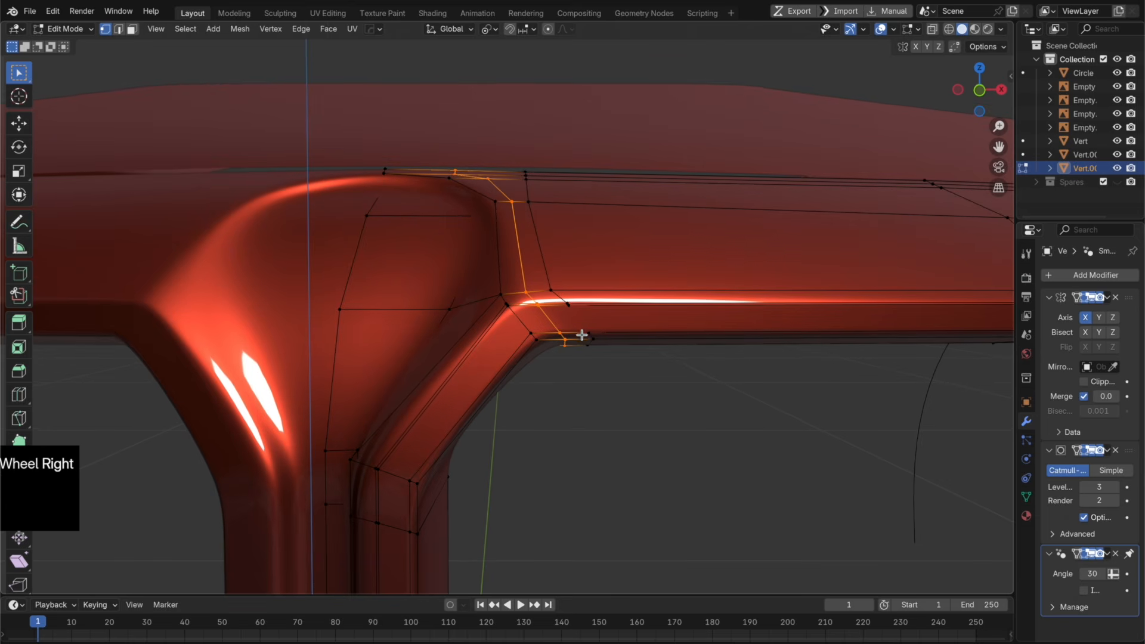
Step: Try dissolving the vertical edge loop beyond the new one beside the badge rim, then undo these loop changes
left_click(548, 263, "alt")
key("x")
left_click(552, 266)
middle_click_drag(569, 289, 575, 339)
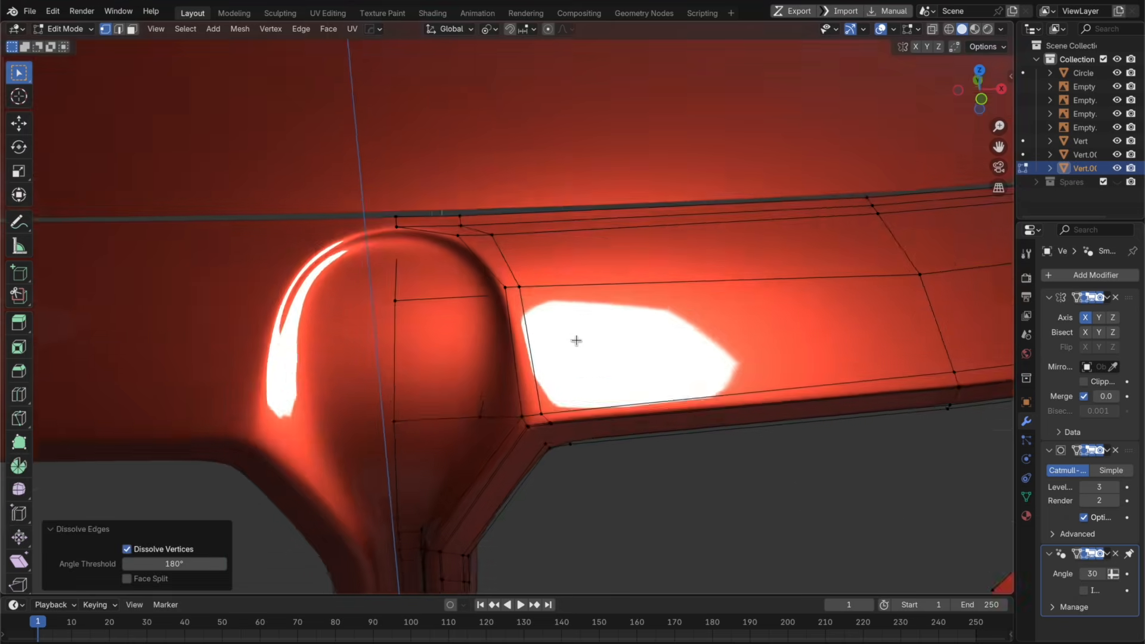
scroll(584, 349, "down", 2)
key("super+z")
key("super+z")
key("x")
left_click(589, 355)
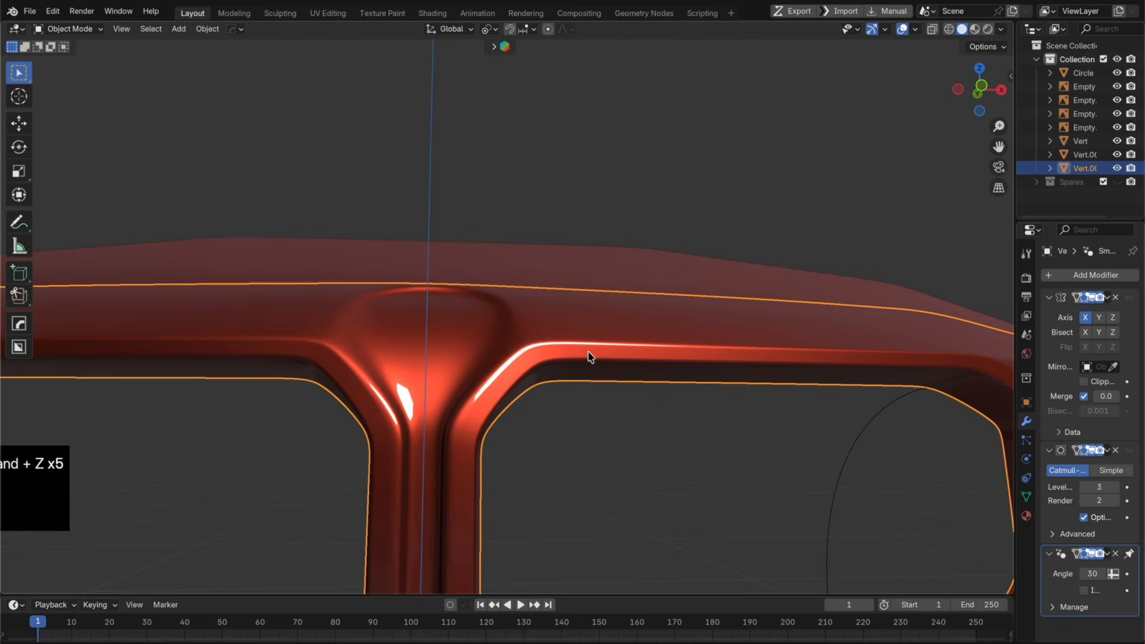
middle_click_drag(589, 356, 610, 310, "shift")
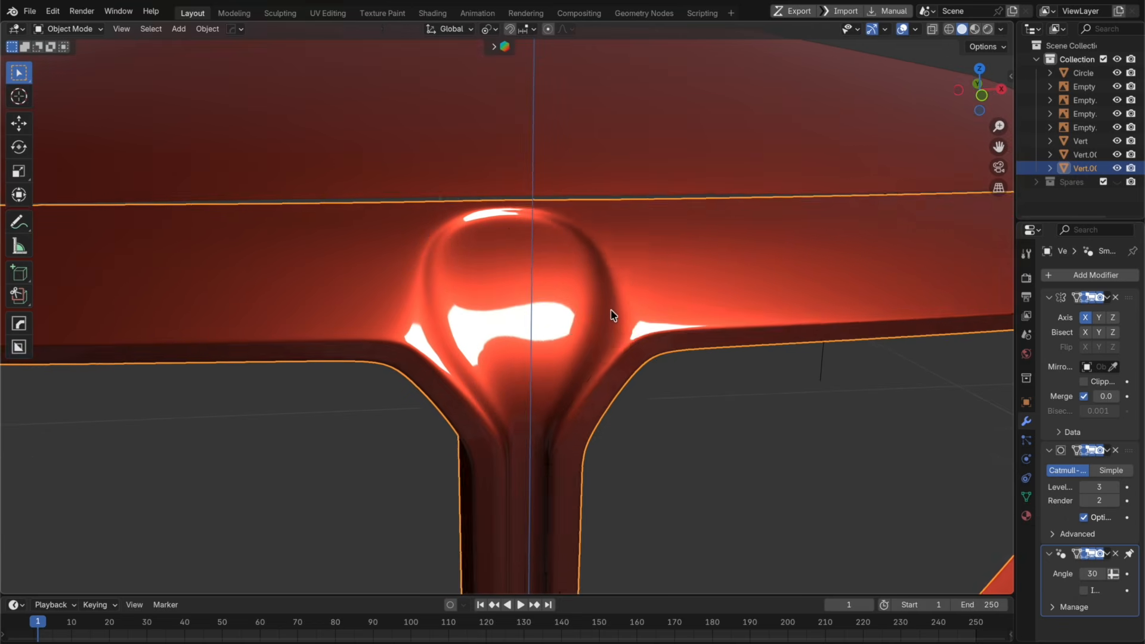
Step: Try adding an edge loop along the badge rim wall in solid and see-through view, undoing the first attempt
key("Tab")
key("super+r")
left_click(600, 332)
left_click(615, 331)
key("super+z")
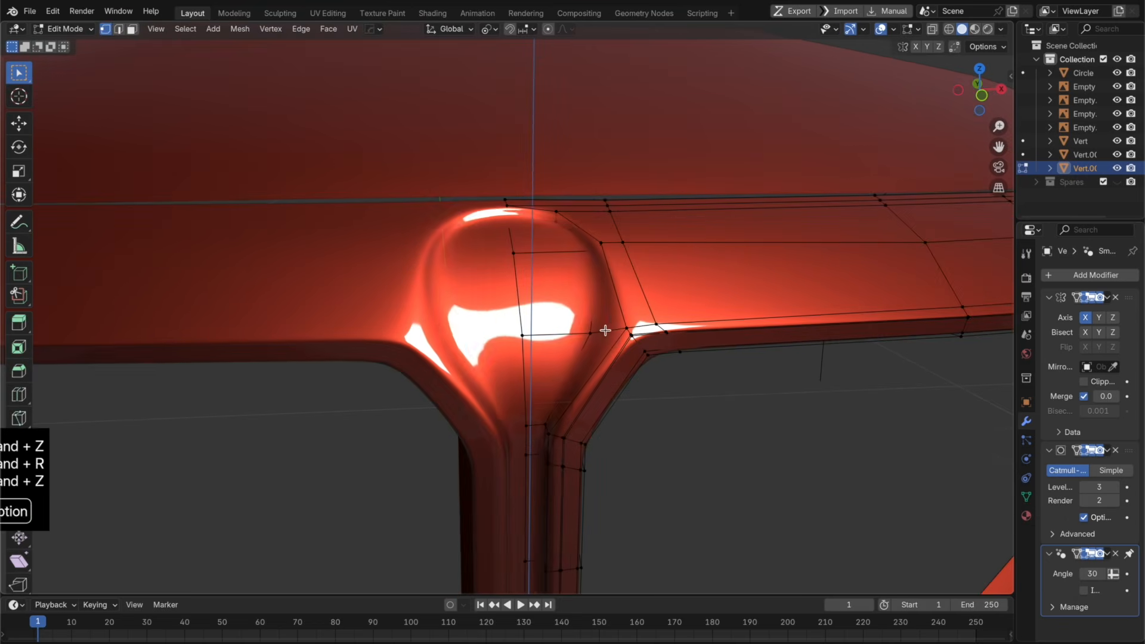
key("alt+z")
key("super+r")
left_click(599, 330)
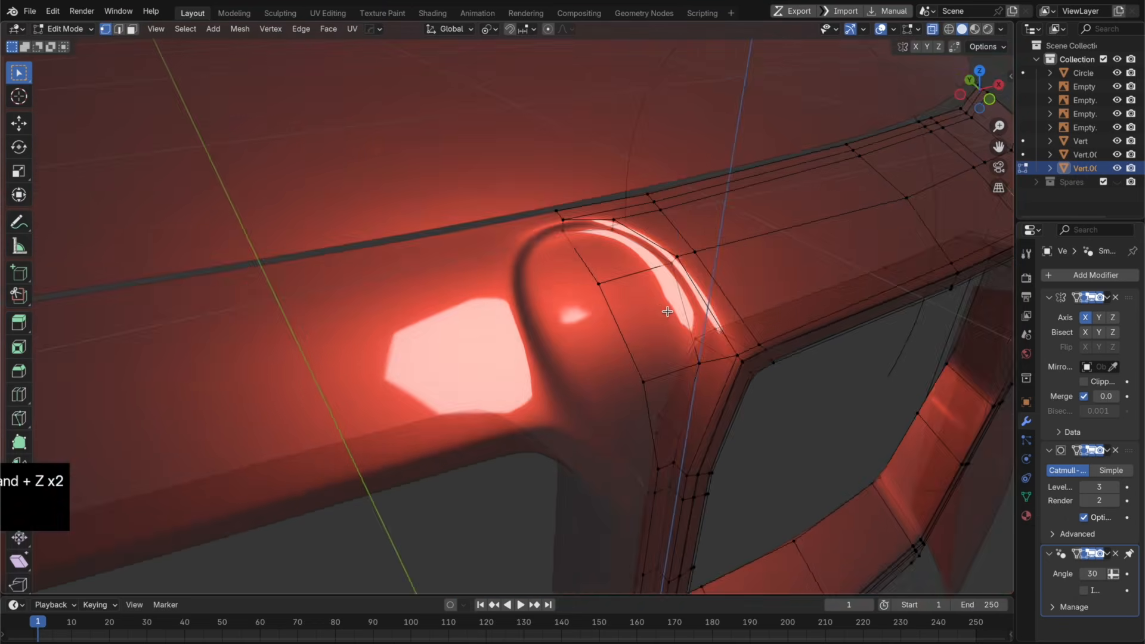
Step: Try adding an edge loop around the badge recess close to its rim, and inspect the smoothed rim
middle_click_drag(650, 312, 596, 321)
key("super+r")
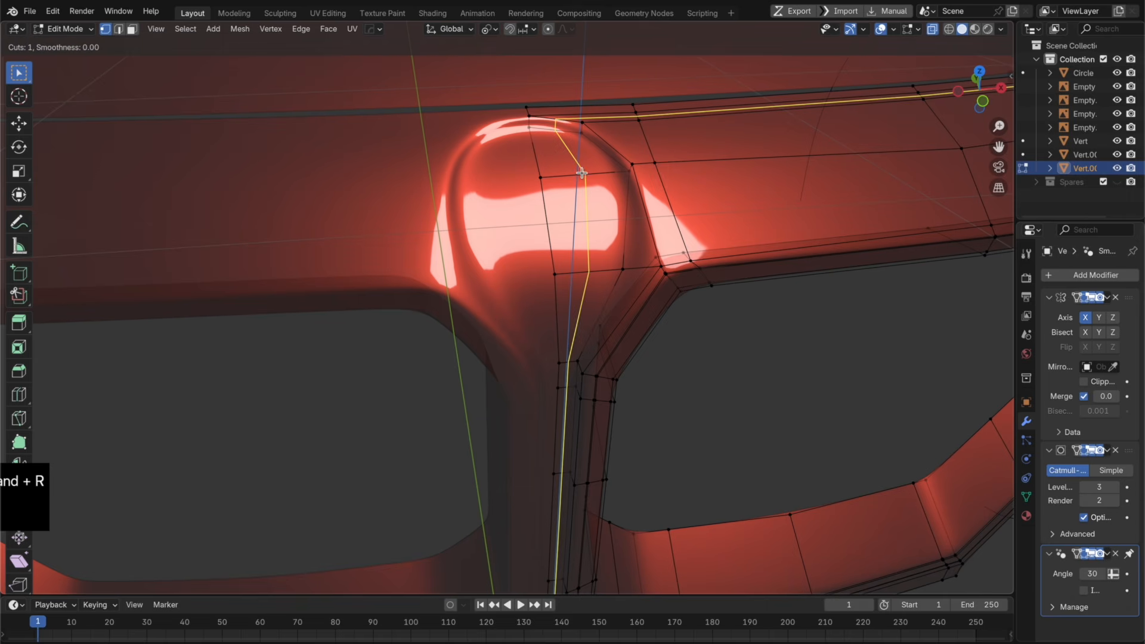
left_click(631, 170)
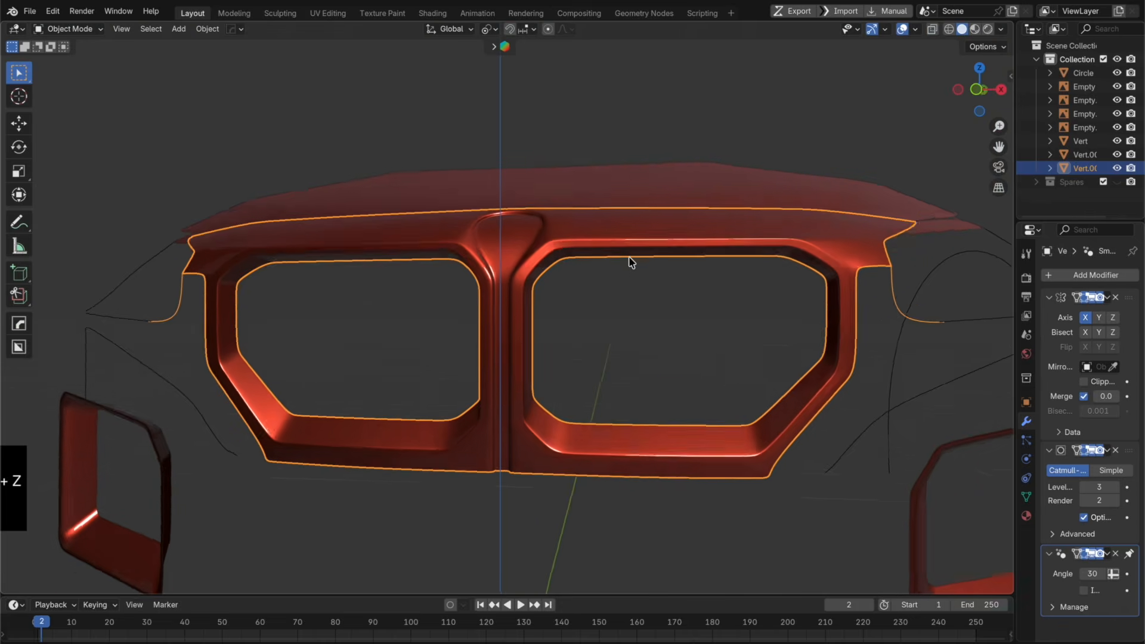
scroll(629, 263, "up", 4)
scroll(584, 298, "up", 3)
middle_click_drag(583, 298, 414, 324)
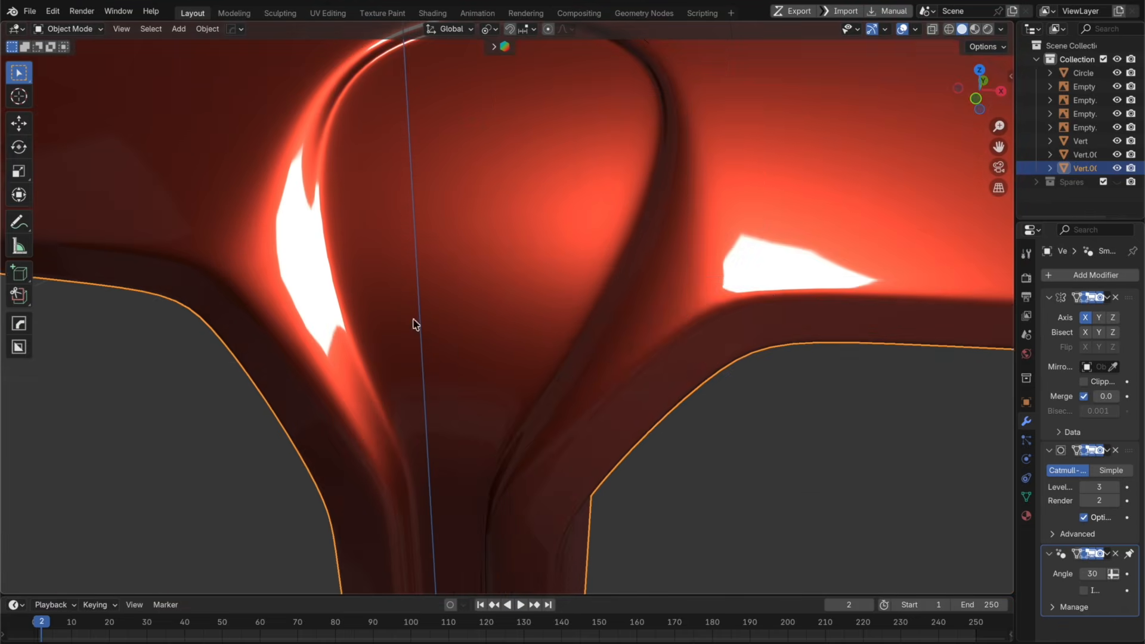
Step: Try adding a second edge loop between the badge rim wall and its outer edge, inspect it, and undo the rim loops
key("Tab")
middle_click_drag(365, 176, 555, 211)
key("super+r")
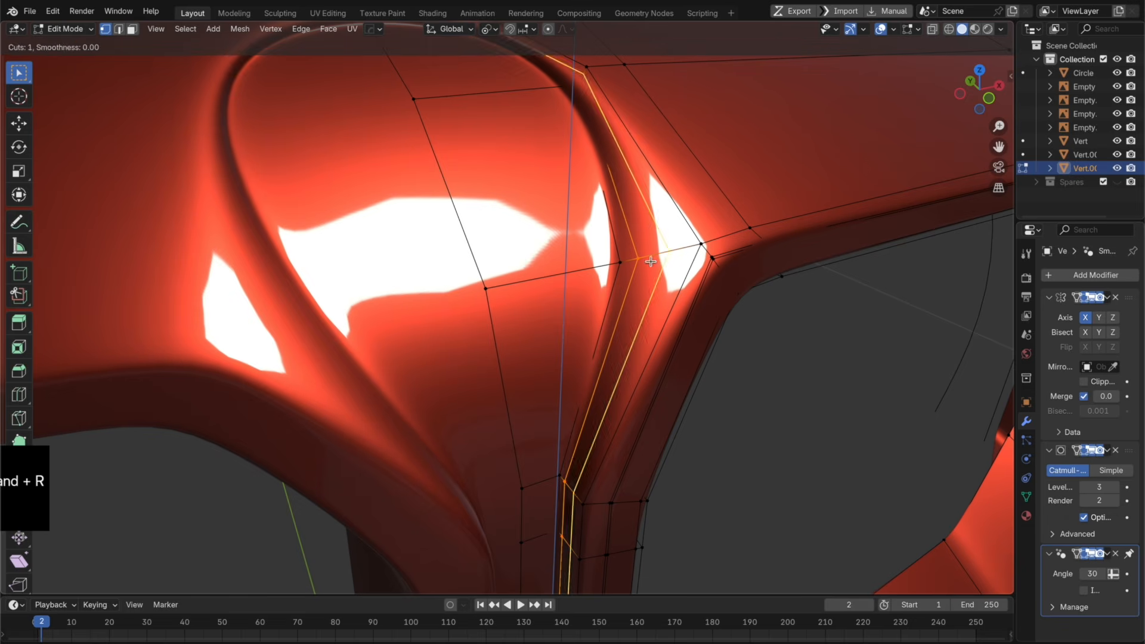
left_click(650, 261)
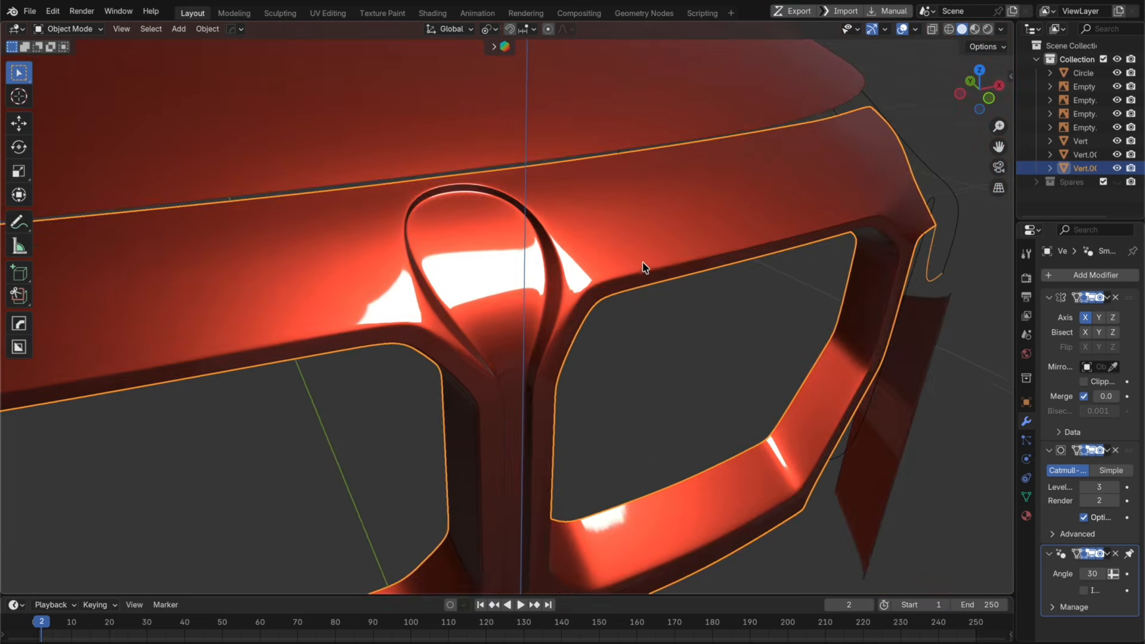
scroll(608, 248, "down", 2)
middle_click_drag(642, 263, 608, 334)
scroll(608, 249, "up", 5)
key("super+z")
key("super+z")
key("super+z")
key("super+z")
key("super+z")
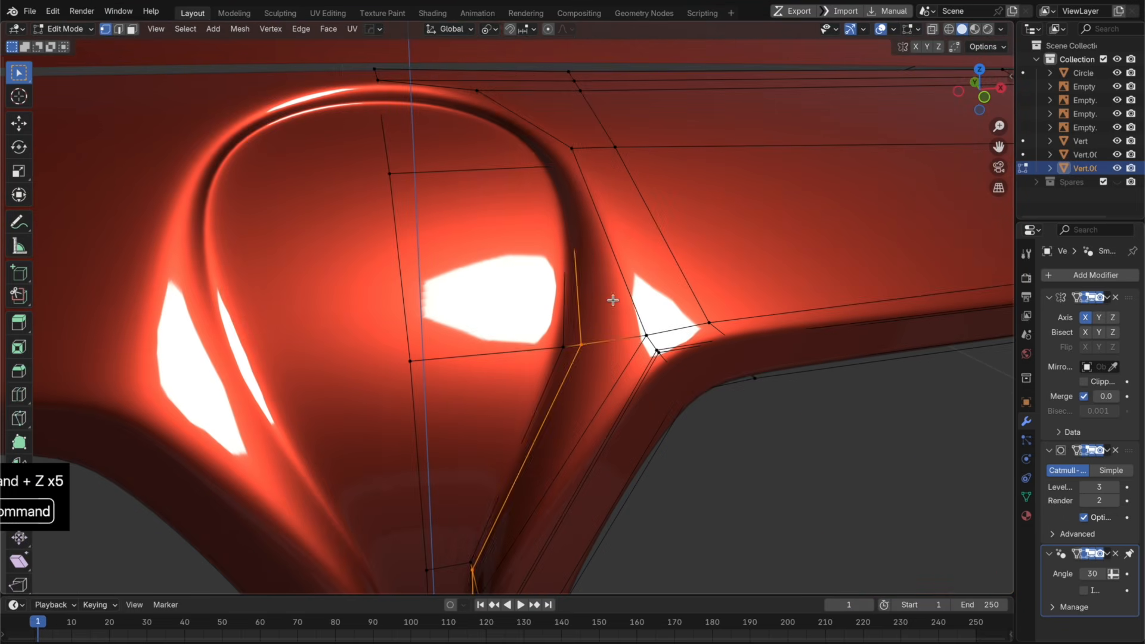
key("super+z")
Step: Try tightening the badge rim with two edge loops, one near its outer edge at factor 0.524 and one near its inner edge
key("super+r")
left_click(652, 338)
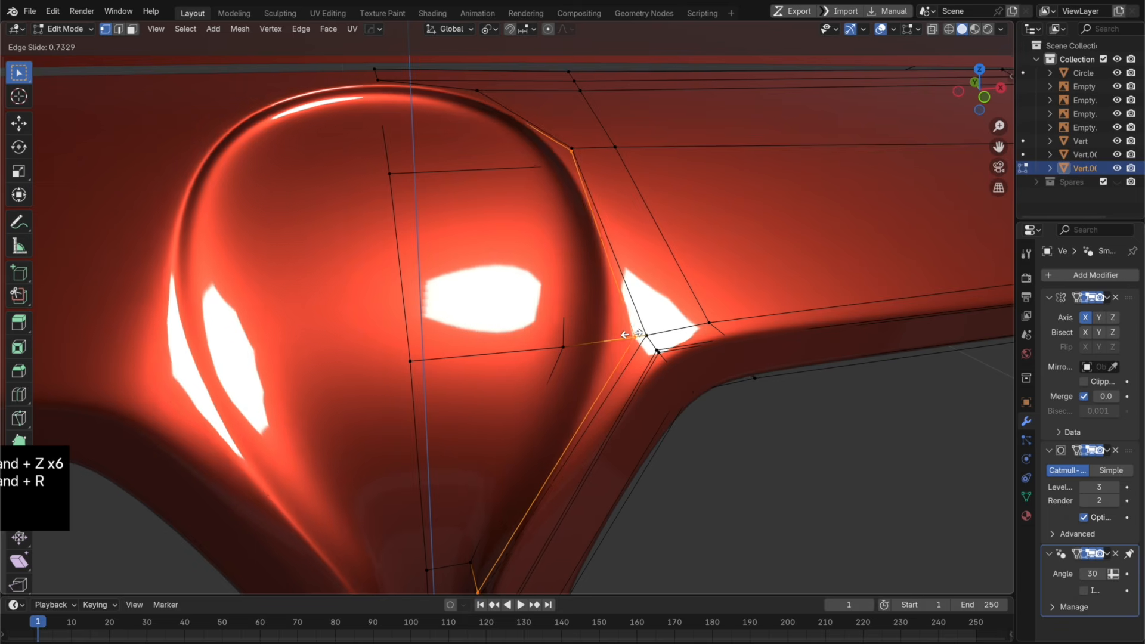
left_click(647, 343)
key("super+r")
left_click(589, 341)
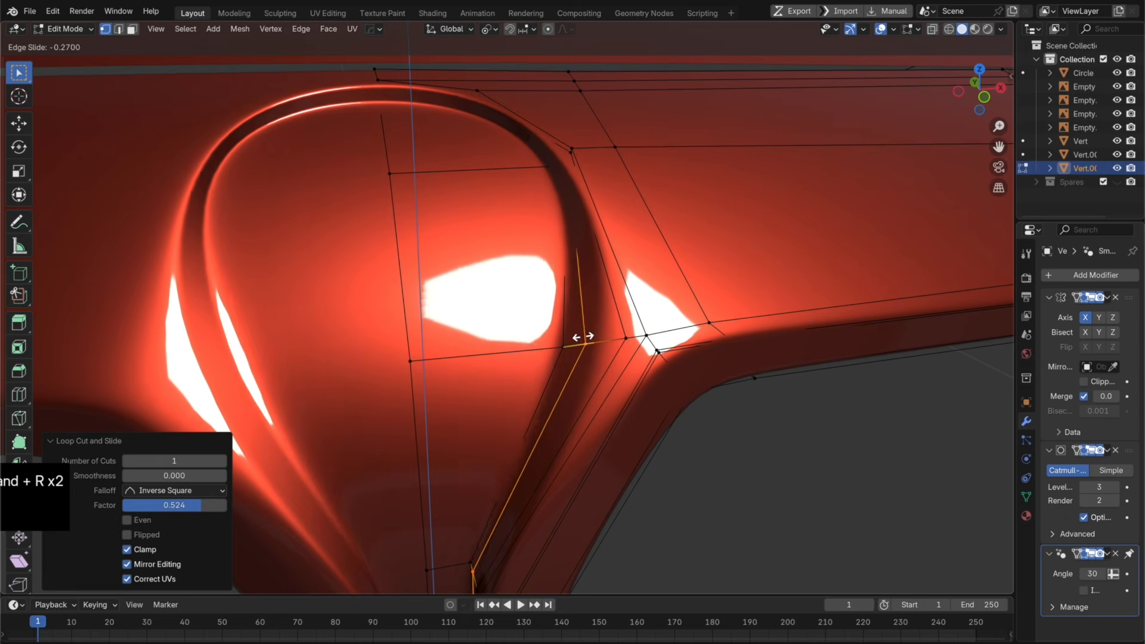
left_click(574, 342)
key("Tab")
scroll(576, 336, "down", 7)
middle_click_drag(576, 335, 582, 360)
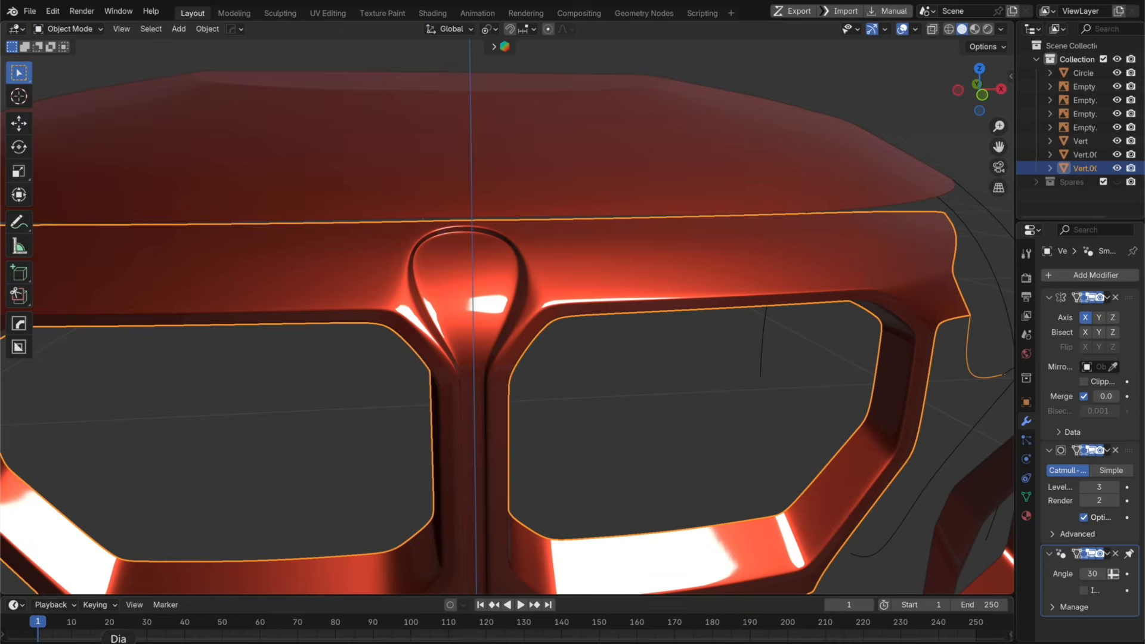
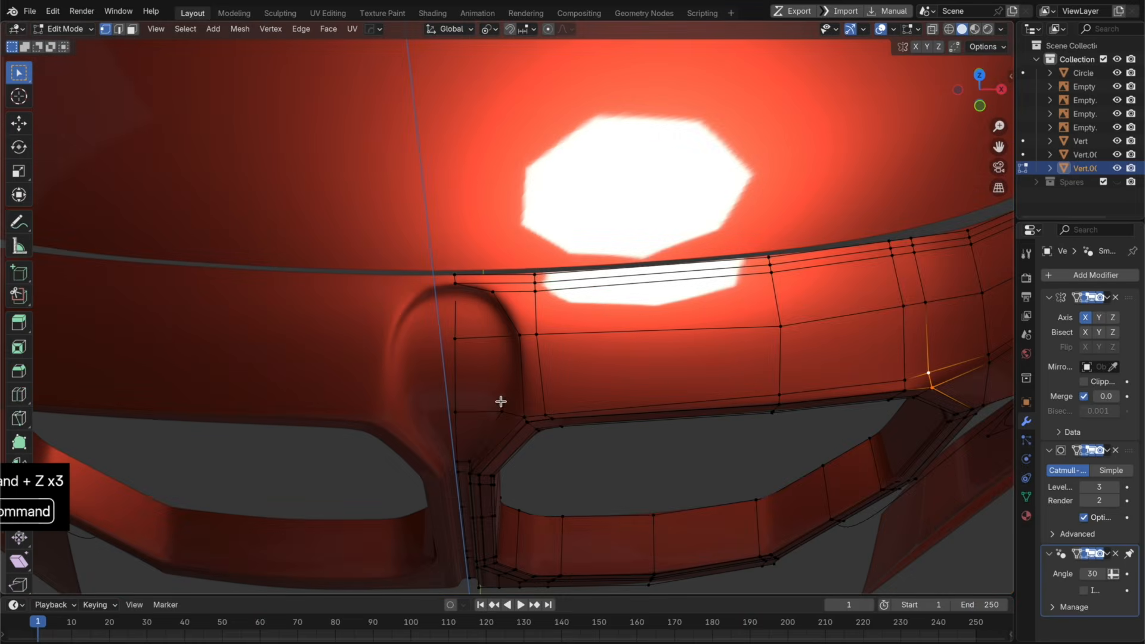
Step: Move the badge recess's inner edge loop -0.004731 m along Y in see-through top view
middle_click_drag(501, 401, 524, 352)
scroll(524, 352, "up", 5)
key("alt+z")
left_click(402, 201)
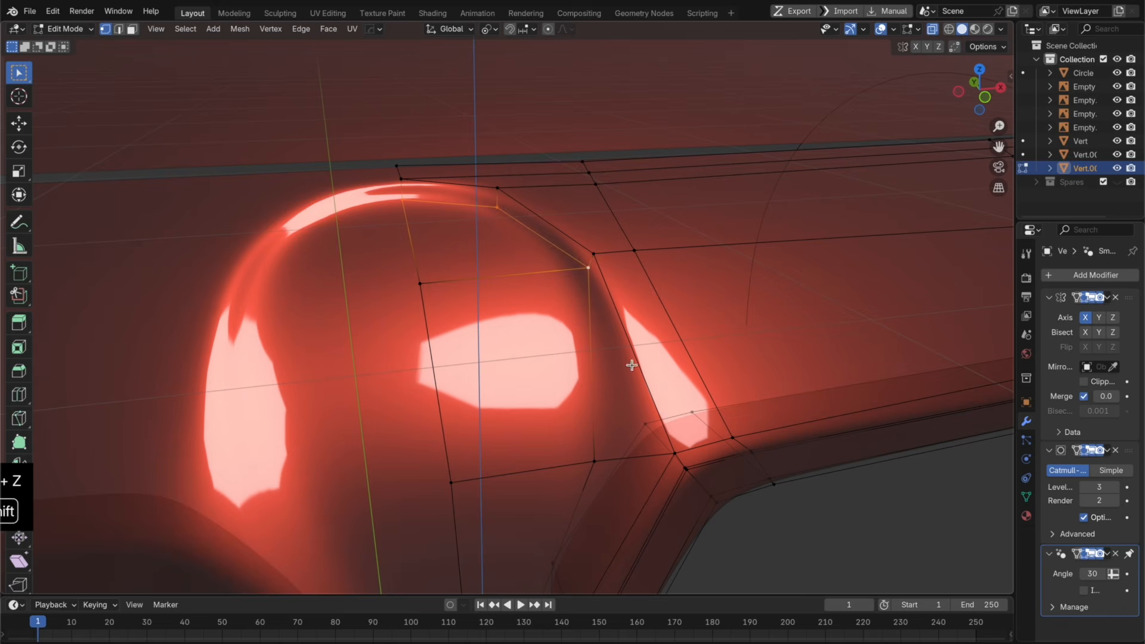
left_click(978, 69)
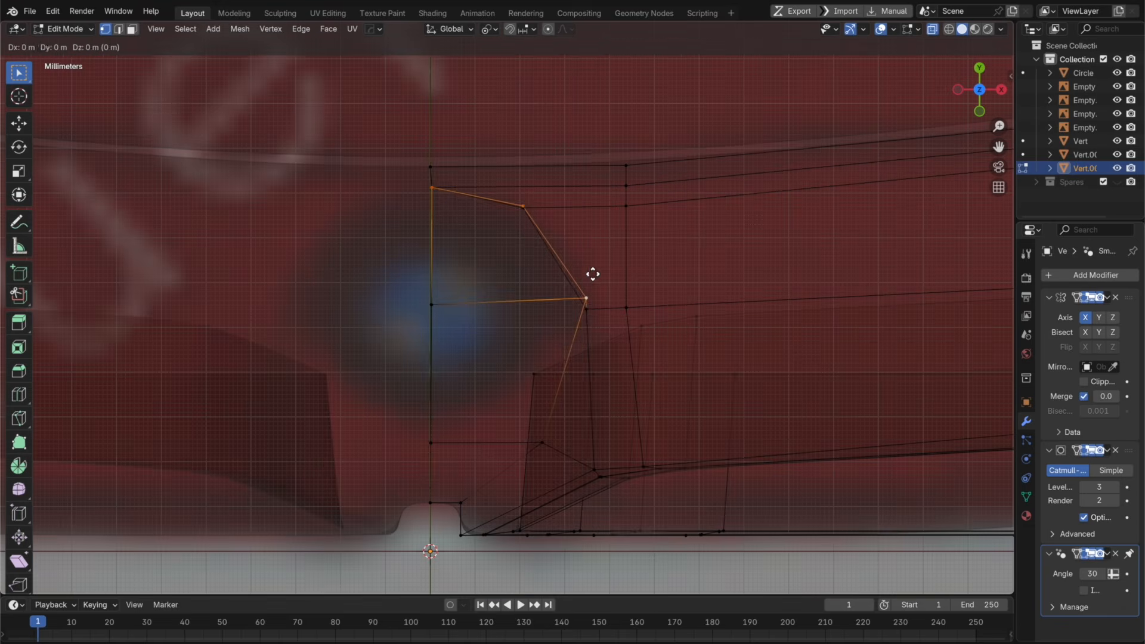
left_click(583, 294)
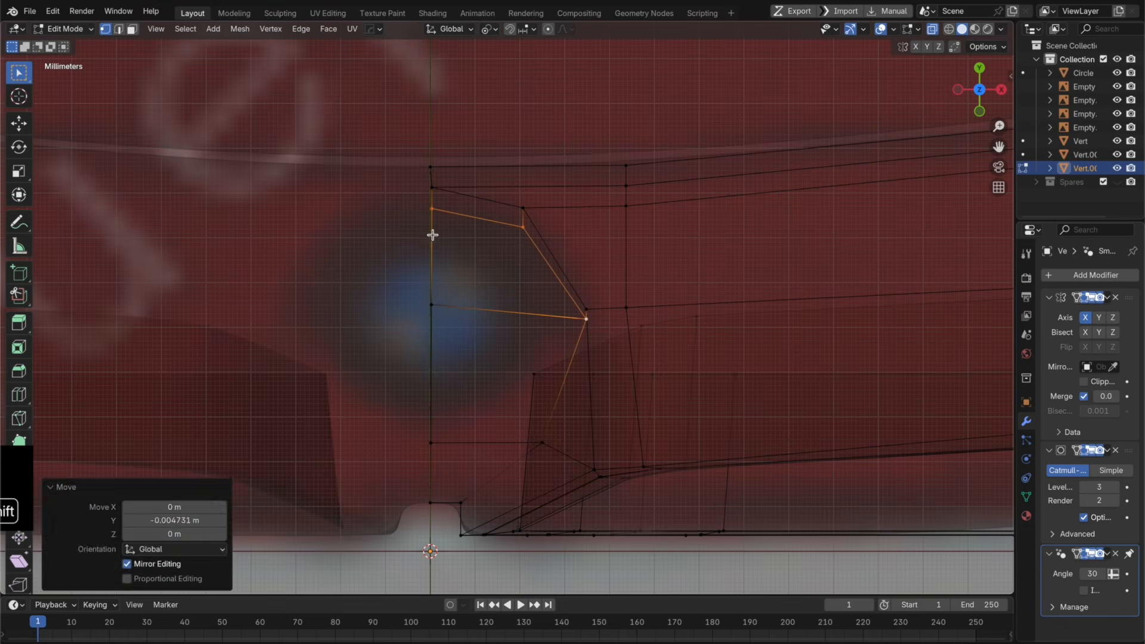
Step: Scale the recess's inner loop about its centreline vertex to 0.886 along X and about 0.92 along Y
left_click(431, 228, "shift")
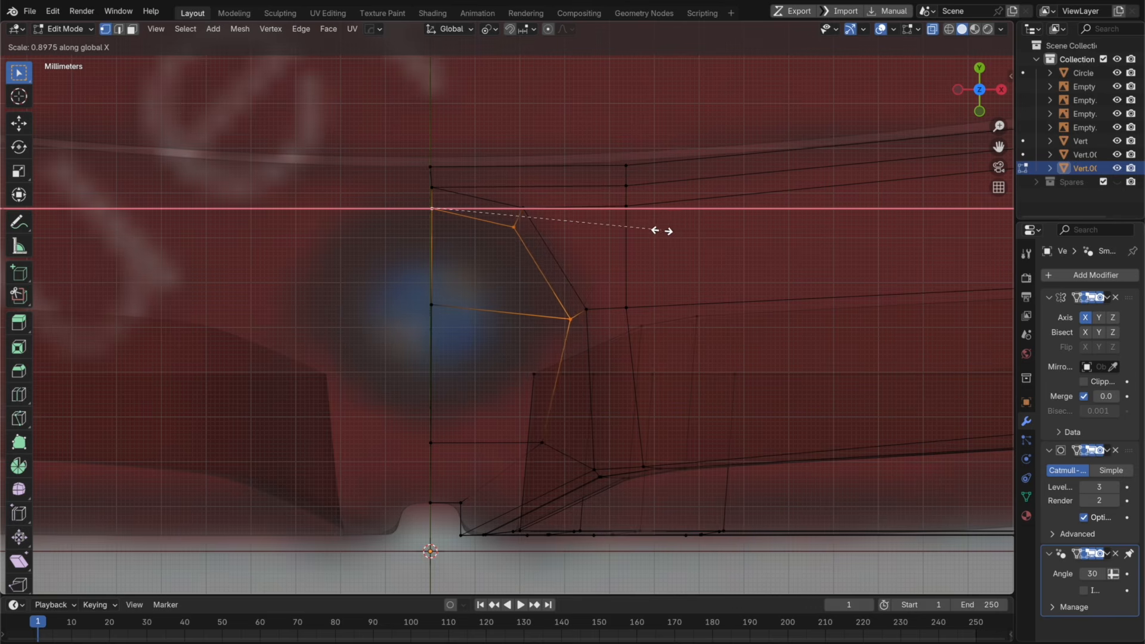
left_click(659, 231)
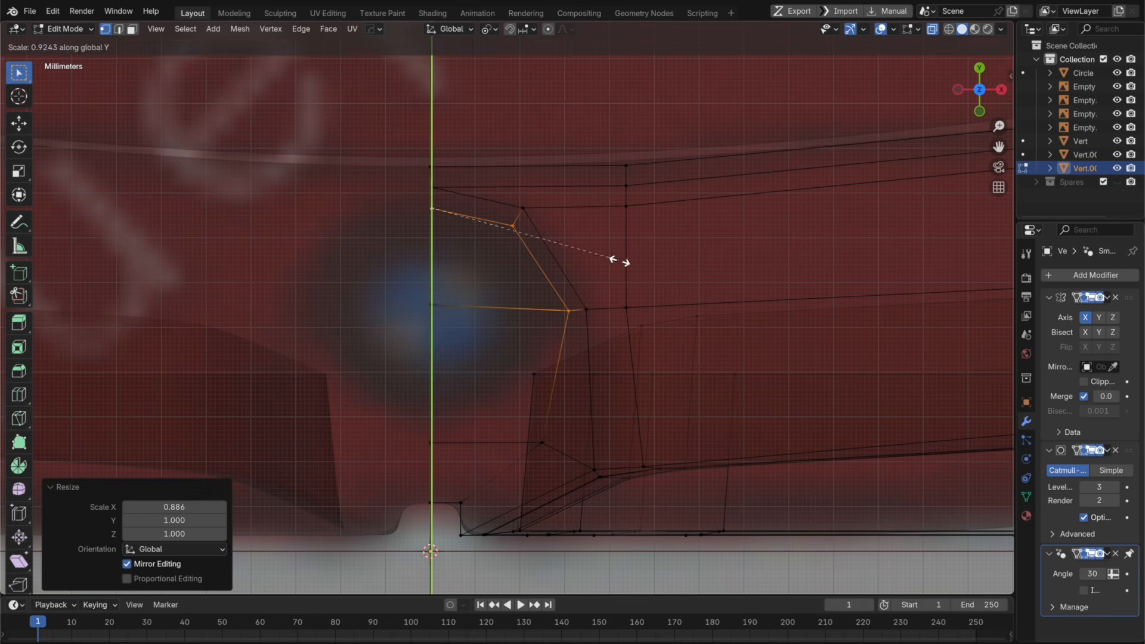
left_click(618, 261)
left_click(551, 444)
Step: Add an edge loop along the badge recess wall and save the file in Object Mode
middle_click_drag(650, 469, 592, 336, "shift")
key("alt+z")
key("super+r")
left_click(560, 394)
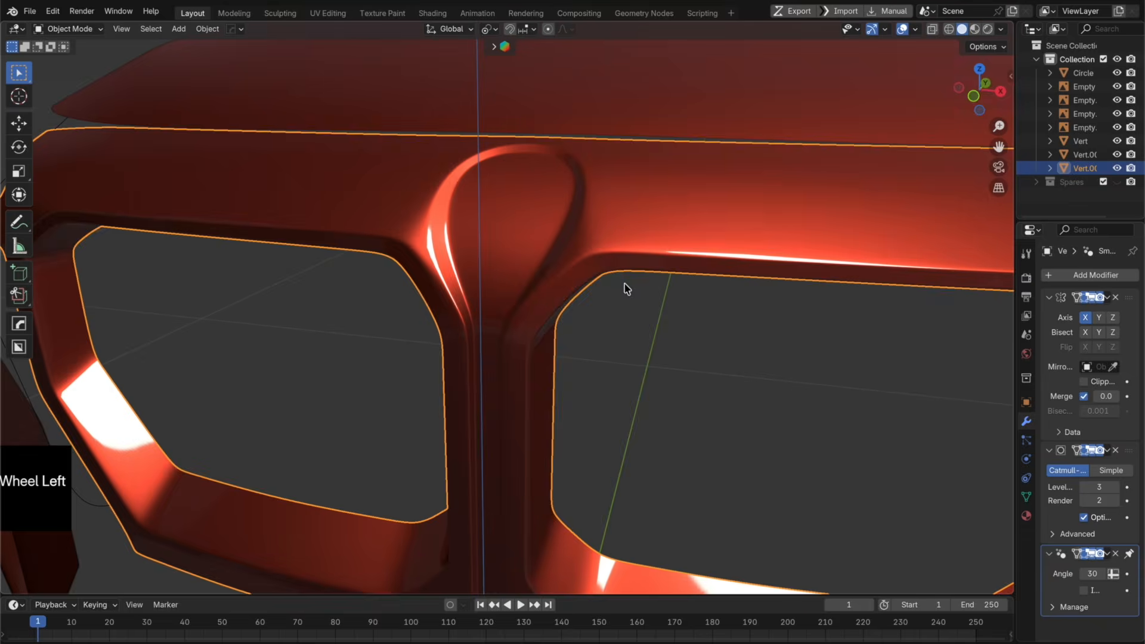
scroll(633, 268, "down", 5)
scroll(659, 276, "left", 5)
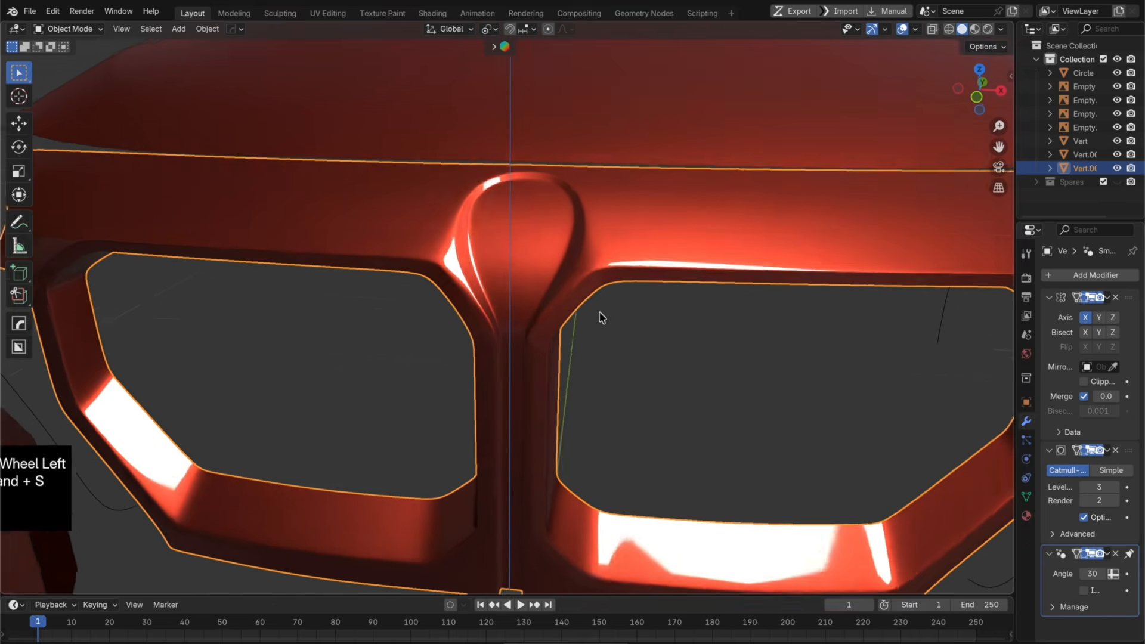
Step: Examine the smoothed badge recess and grille frame from the front, both far and close, and the mesh around the rim
scroll(602, 317, "down", 5)
left_click(584, 365)
scroll(582, 362, "down", 5)
mouse_move(581, 360)
middle_mouse_down()
mouse_move(680, 349)
mouse_move(613, 359)
mouse_move(586, 347)
middle_mouse_up()
scroll(614, 348, "up", 6)
scroll(615, 350, "up", 5)
middle_click_drag(585, 347, 577, 386, "shift")
key("Tab")
middle_click_drag(547, 244, 546, 257, "shift")
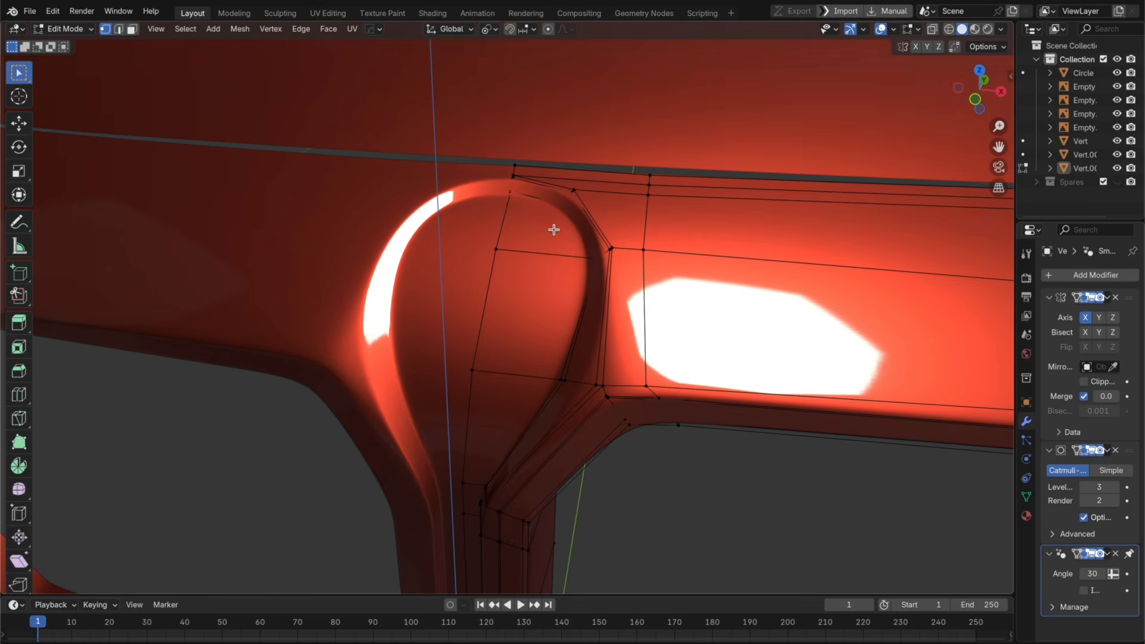
Step: Try shifting the vertices at the recess's lower side in see-through top view, undoing a mistaken face selection first
key("3")
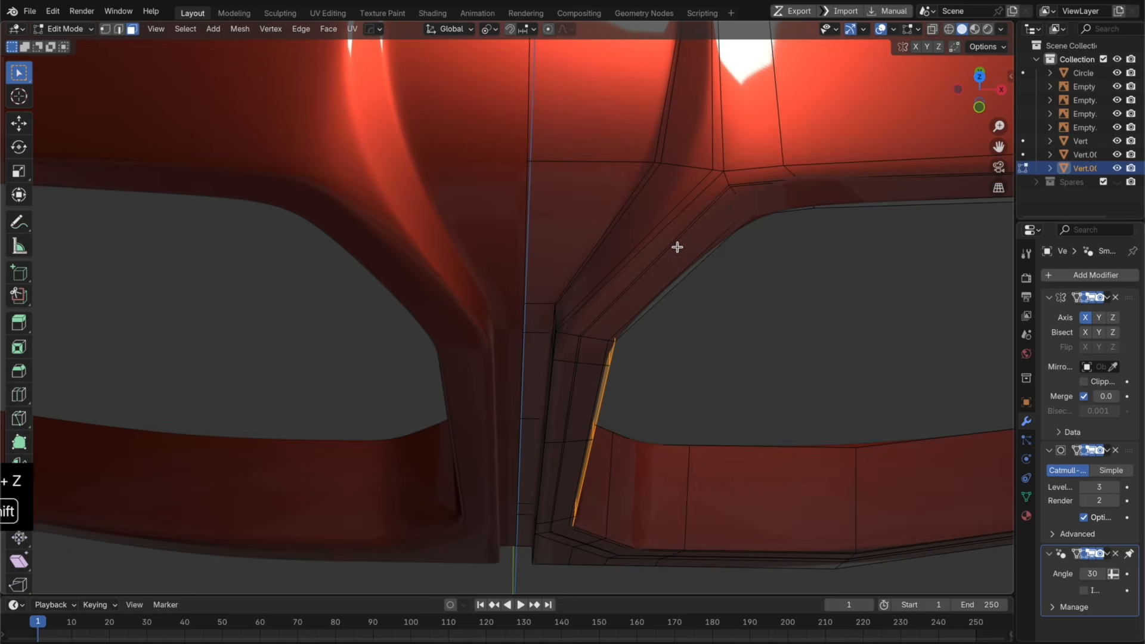
key("ctrl+z")
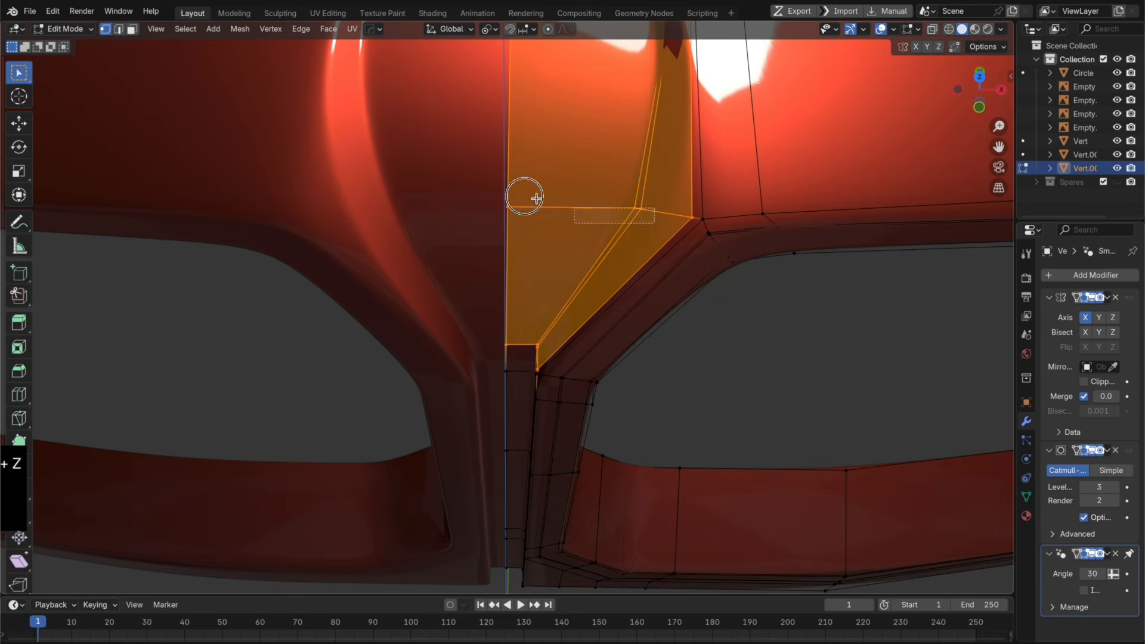
key("1")
left_click(978, 77)
key("alt+z")
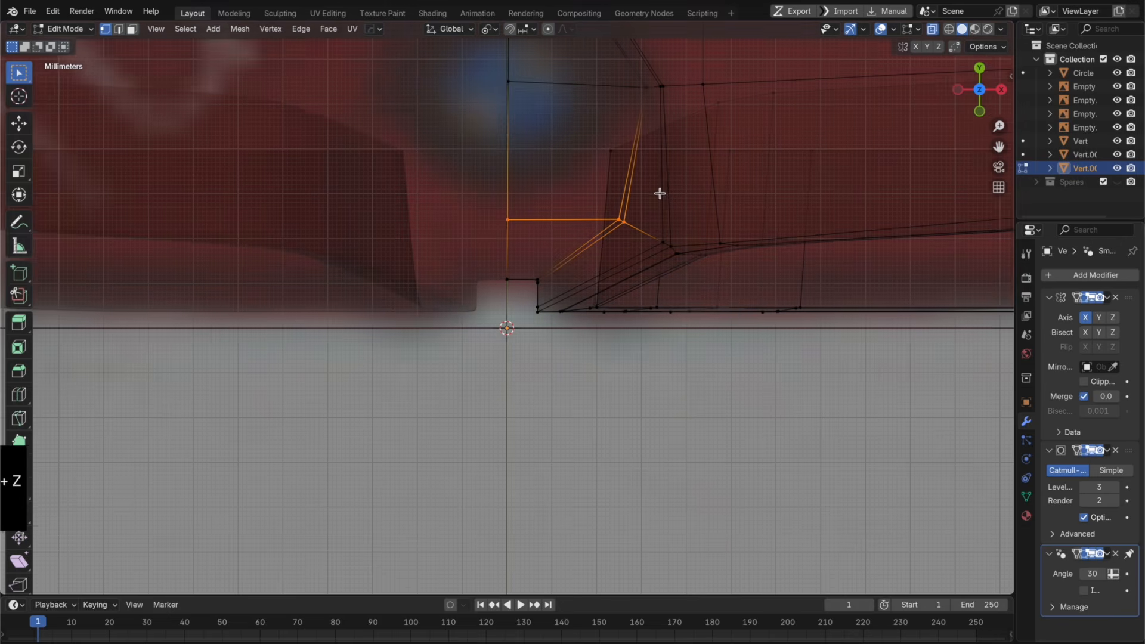
middle_click_drag(659, 191, 646, 260, "shift")
left_click(647, 246)
key("alt+z")
middle_click_drag(643, 325, 657, 282)
Step: Undo the lower recess vertex move after comparing both states, and inspect the smoothed shape in Object Mode
key("super+z")
key("shift+super+z")
key("super+z")
key("Tab")
scroll(656, 286, "down", 3)
left_click(648, 375)
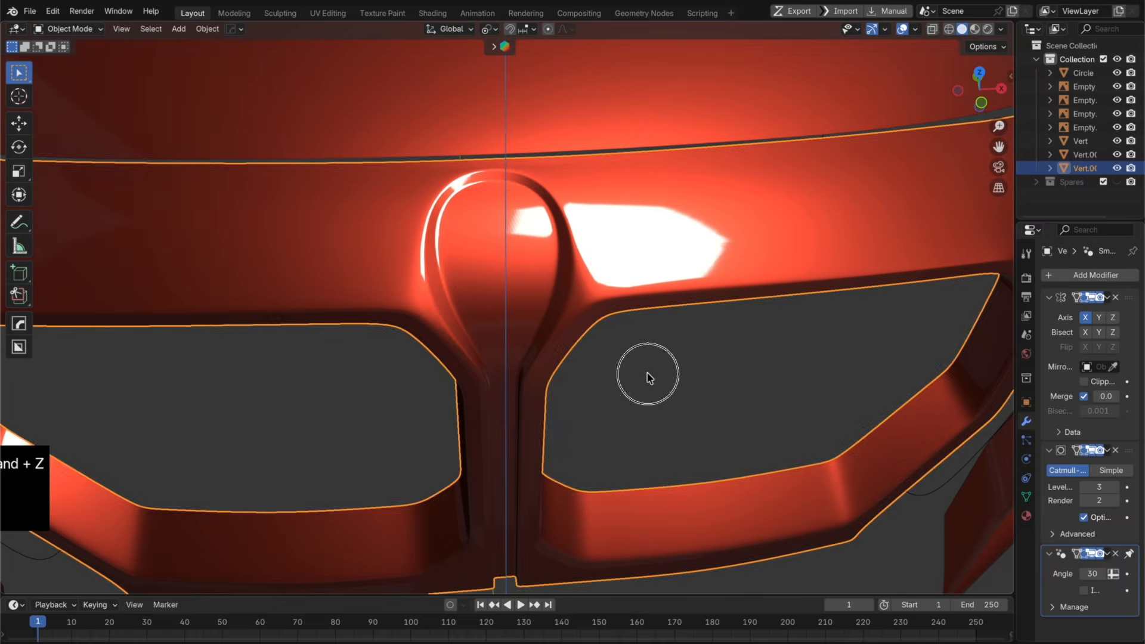
middle_click_drag(647, 374, 973, 131)
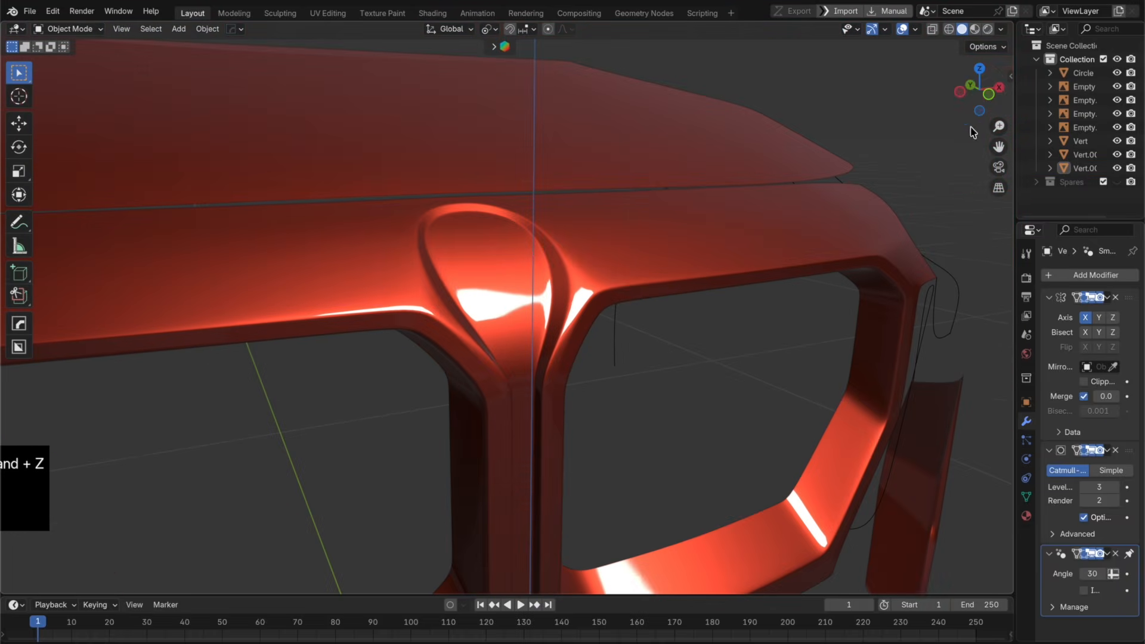
Step: Add a 12-vertex mesh circle at the origin in top view, with its alignment set to View
left_click(980, 70)
key("shift+a")
mouse_move(554, 284)
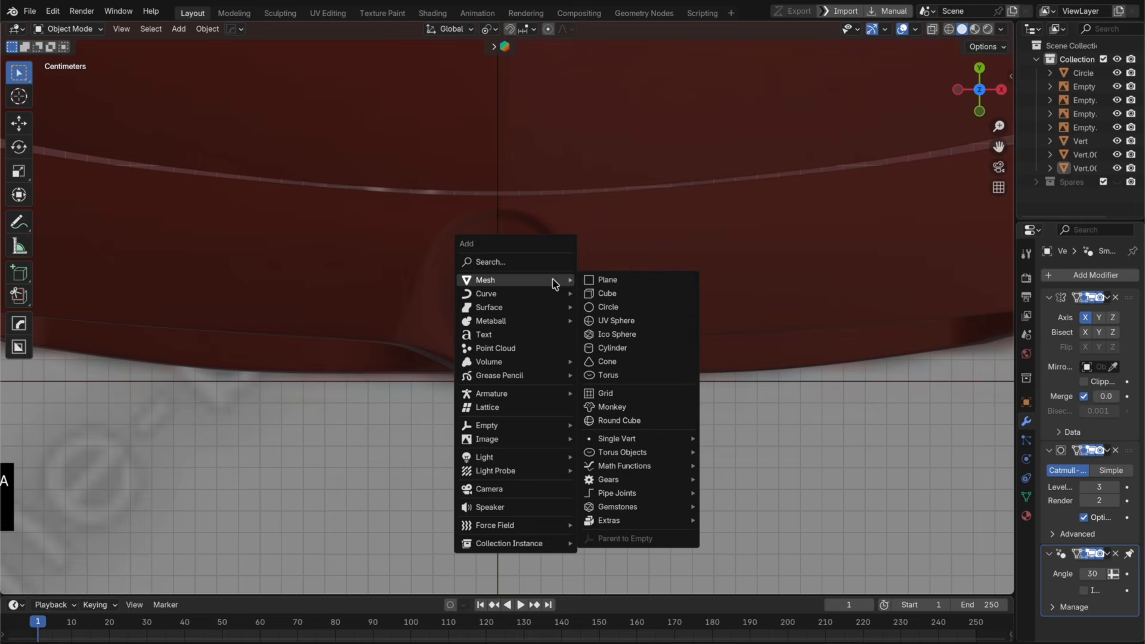
left_click(601, 307)
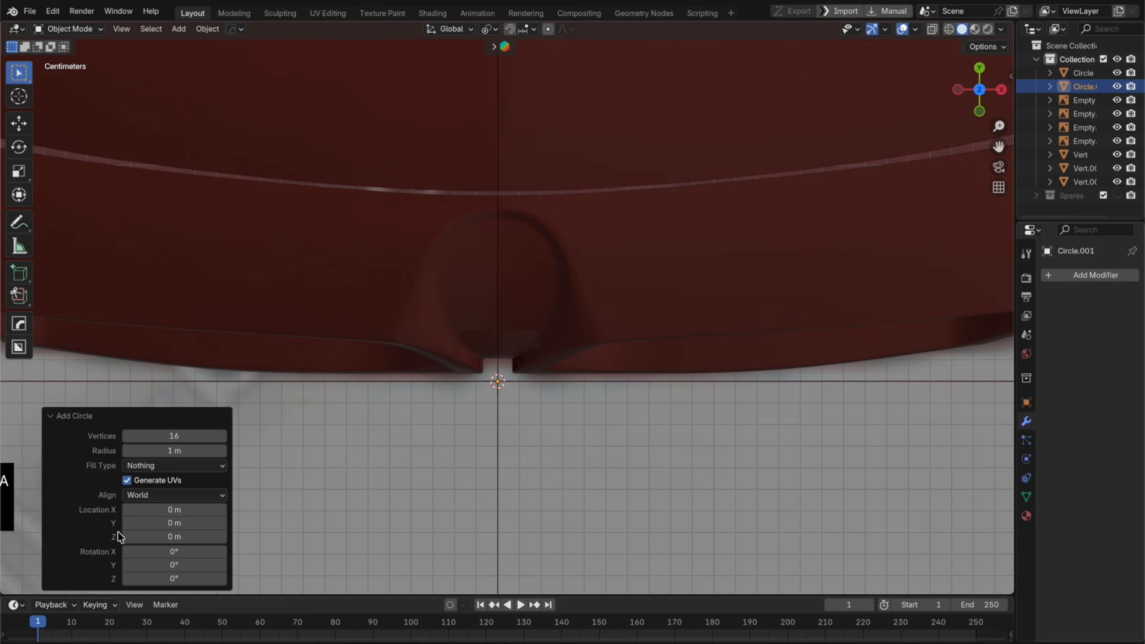
left_click(173, 494)
left_click(167, 522)
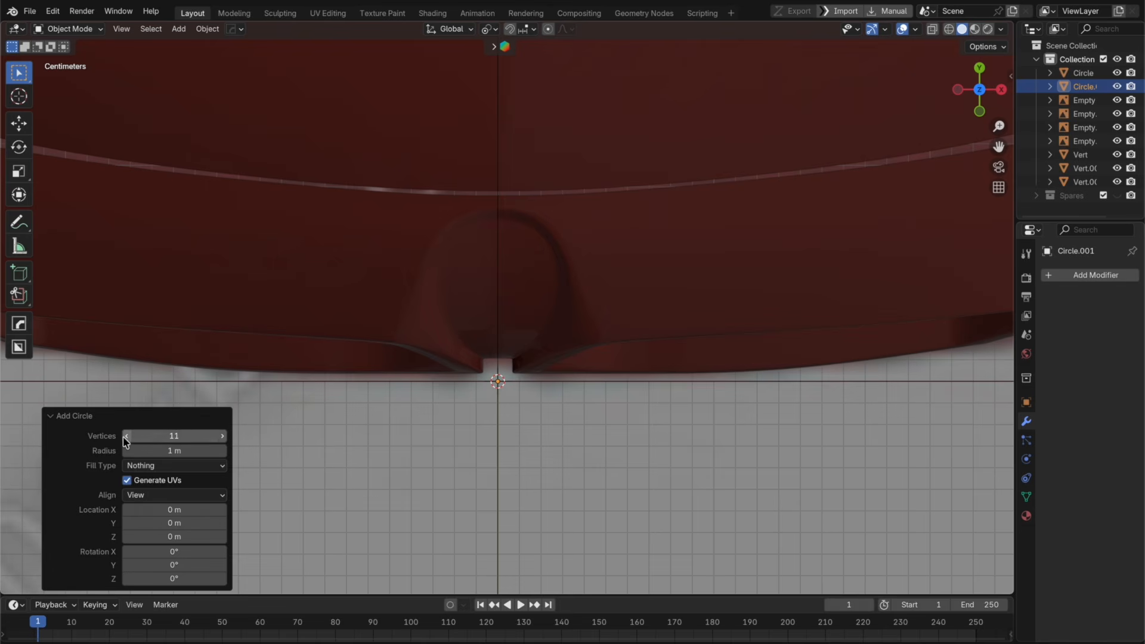
scroll(761, 342, "down", 2)
Step: Scale the new circle down to 0.035 in Edit Mode and show it see-through over the blueprint
key("Tab")
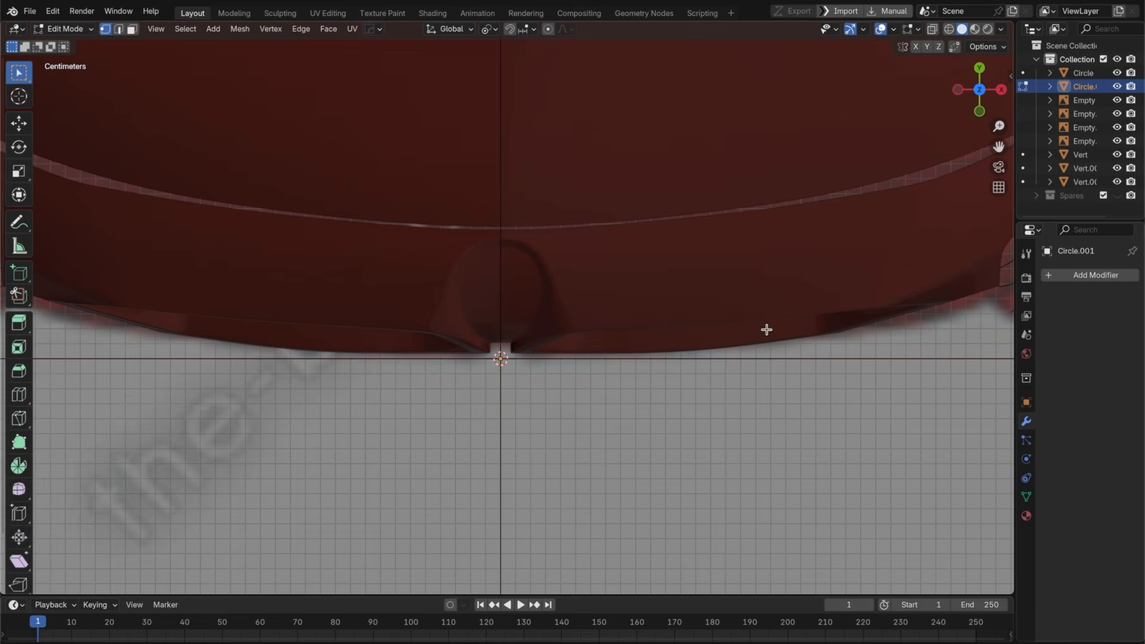
scroll(767, 329, "down", 6)
key("s")
left_click(515, 325)
scroll(533, 330, "down", 1)
scroll(540, 331, "up", 4)
key("alt+z")
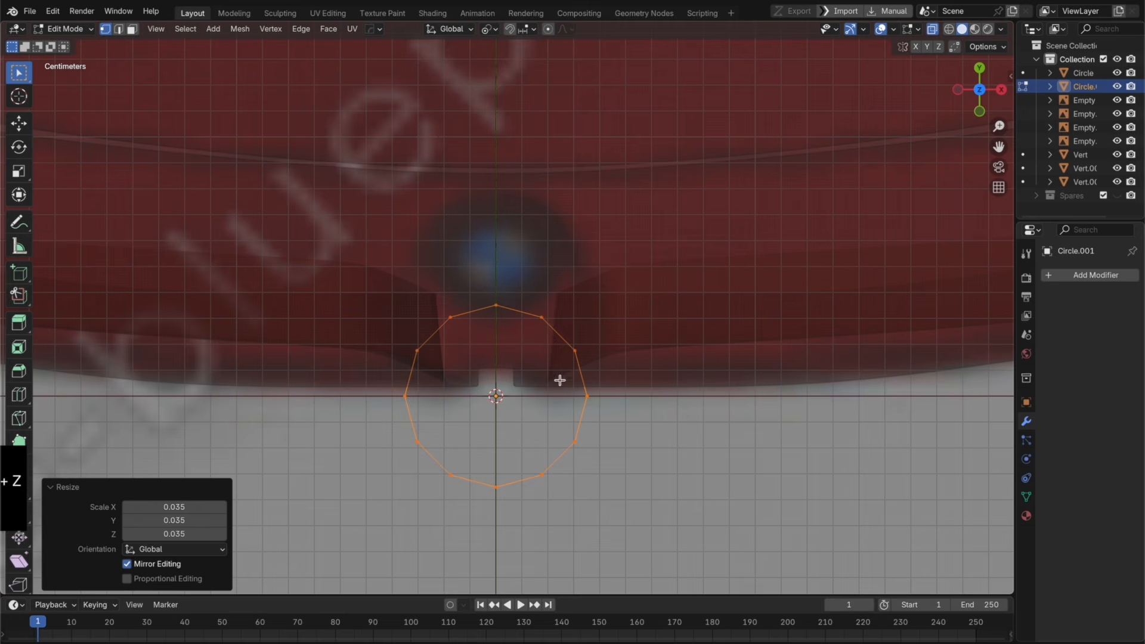
Step: Move the circle 0.054018 m along Y onto the blueprint badge and scale it by 0.548
key("g")
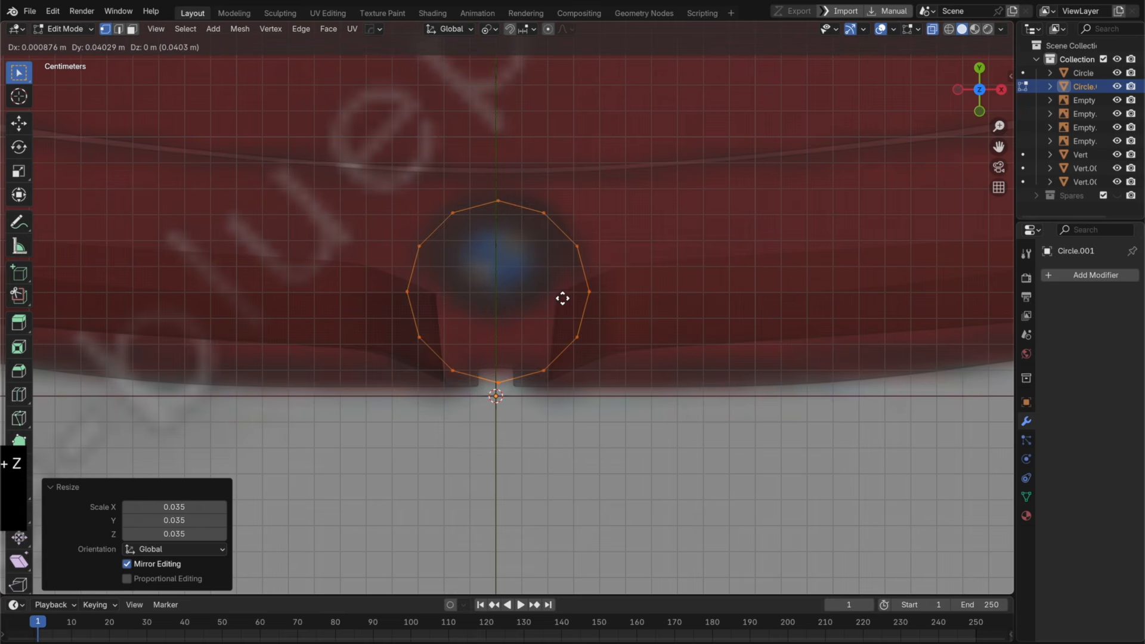
left_click(589, 267)
key("s")
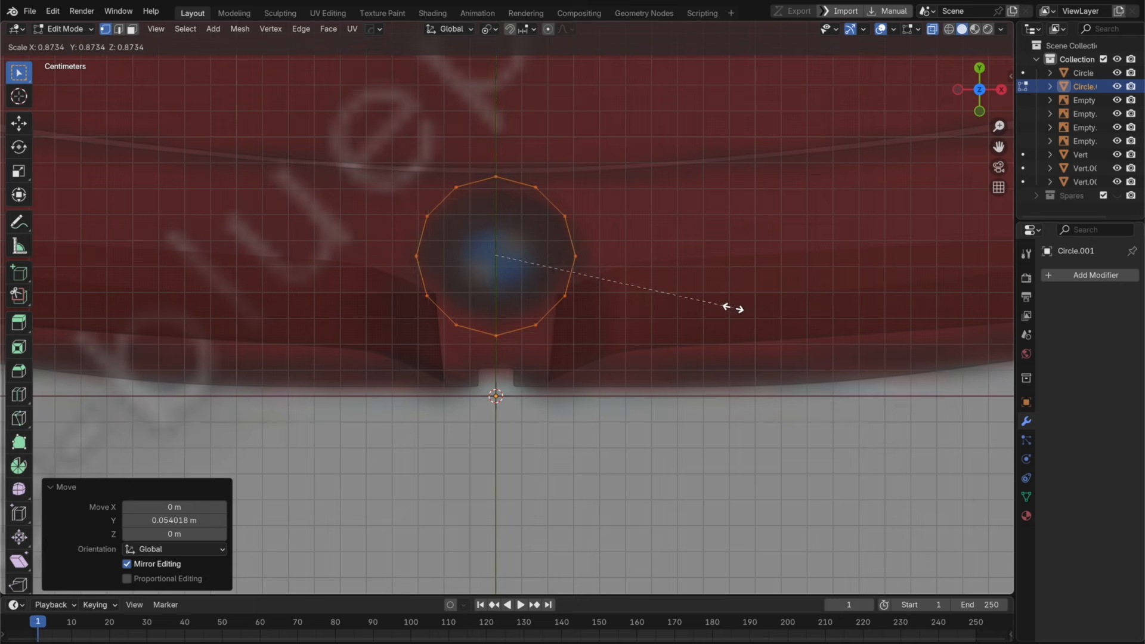
left_click(642, 298)
Step: Raise the circle 0.46453 m along Z in front view to the level of the badge recess
key("alt+z")
scroll(641, 294, "up", 3)
left_click(979, 112)
scroll(600, 217, "down", 10)
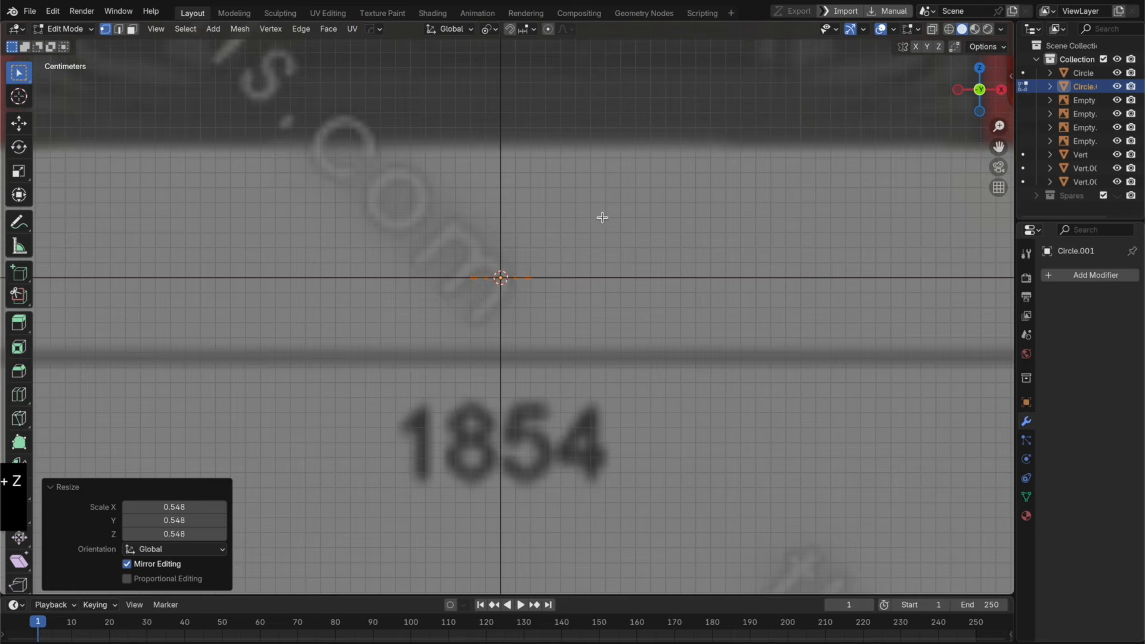
middle_click_drag(582, 253, 579, 288, "shift")
scroll(579, 288, "up", 5, "shift")
key("g")
key("z")
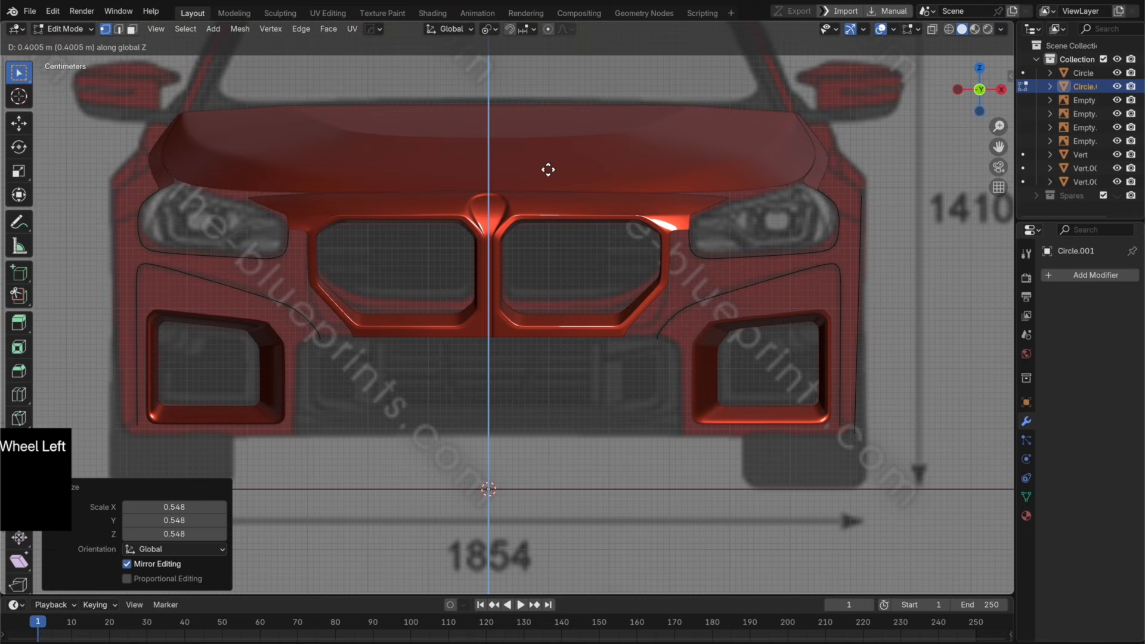
left_click(556, 144)
scroll(552, 335, "up", 6)
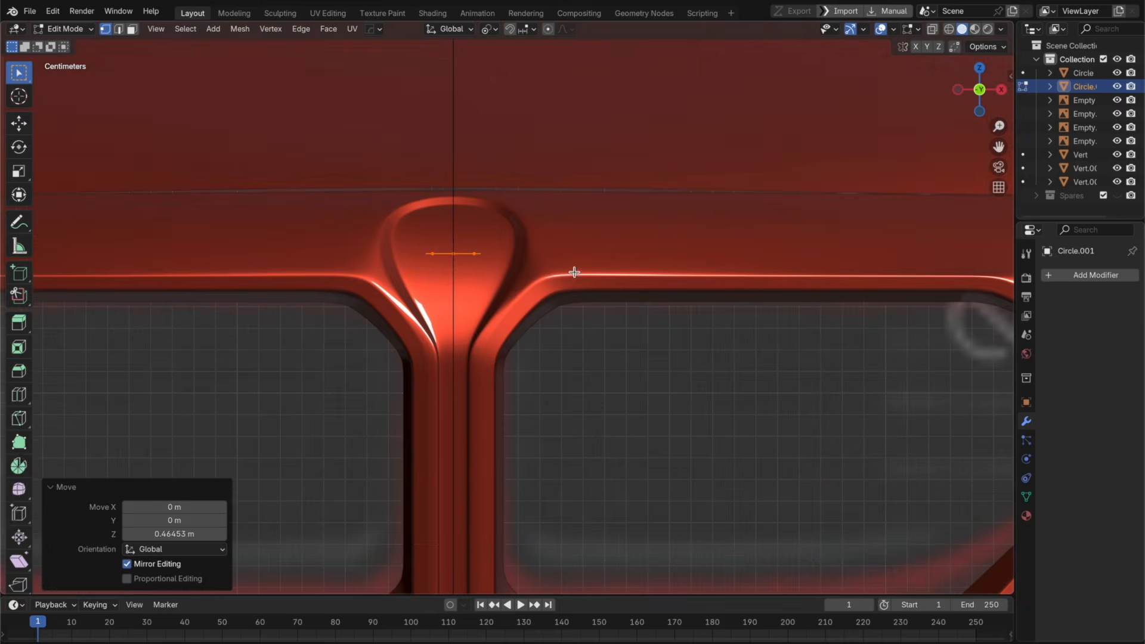
Step: Rotate the circle 24.6° about X to follow the hood slope and raise it 0.011673 m along Z
middle_click_drag(575, 269, 590, 311)
key("r")
key("x")
left_click(595, 306)
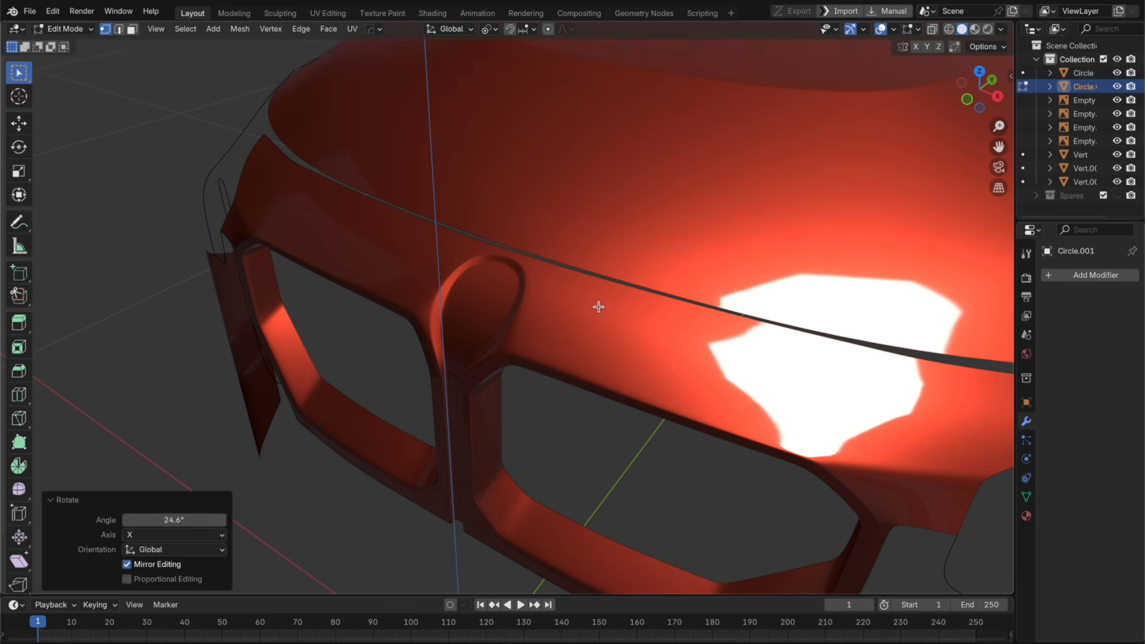
key("g")
key("z")
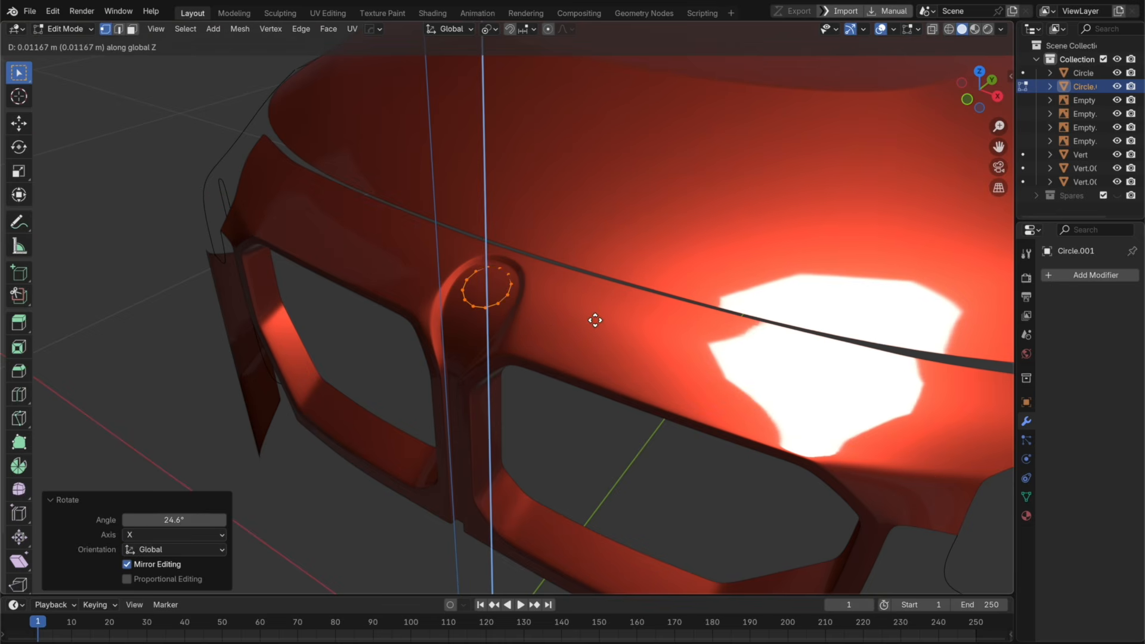
left_click(595, 320)
Step: Tilt the circle about 8° further around X and scale it by 1.077
key("r")
key("x")
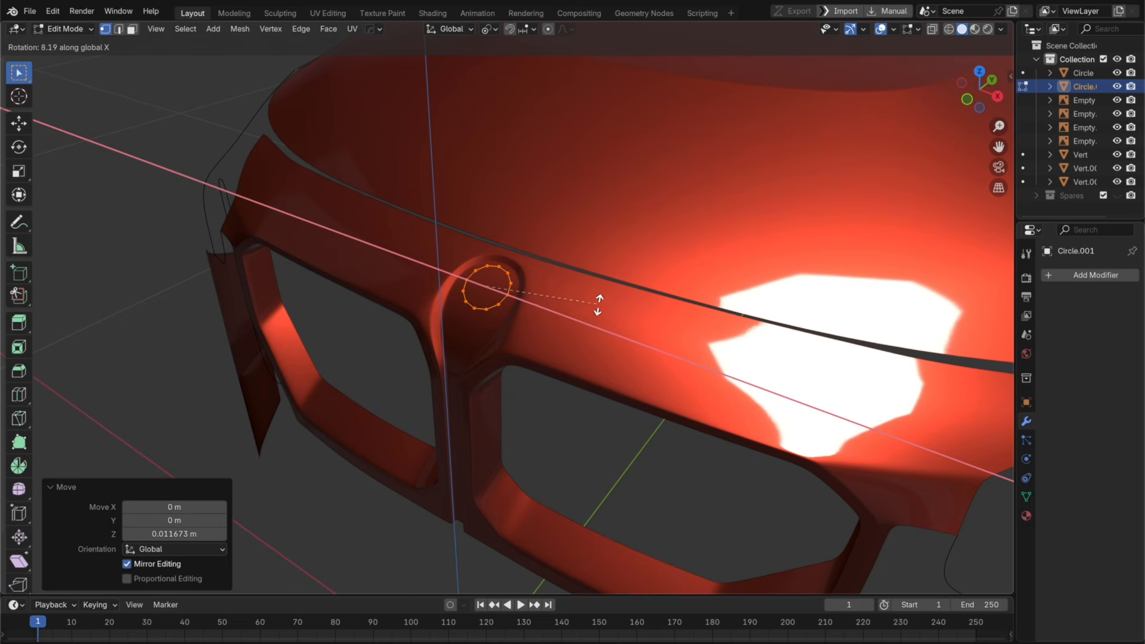
key("s")
left_click(599, 310)
Step: Fit the circle to the blueprint badge in top view, scaling it by 1.108 and moving it -0.001267 m along Y
key("KP_1")
key("KP_Decimal")
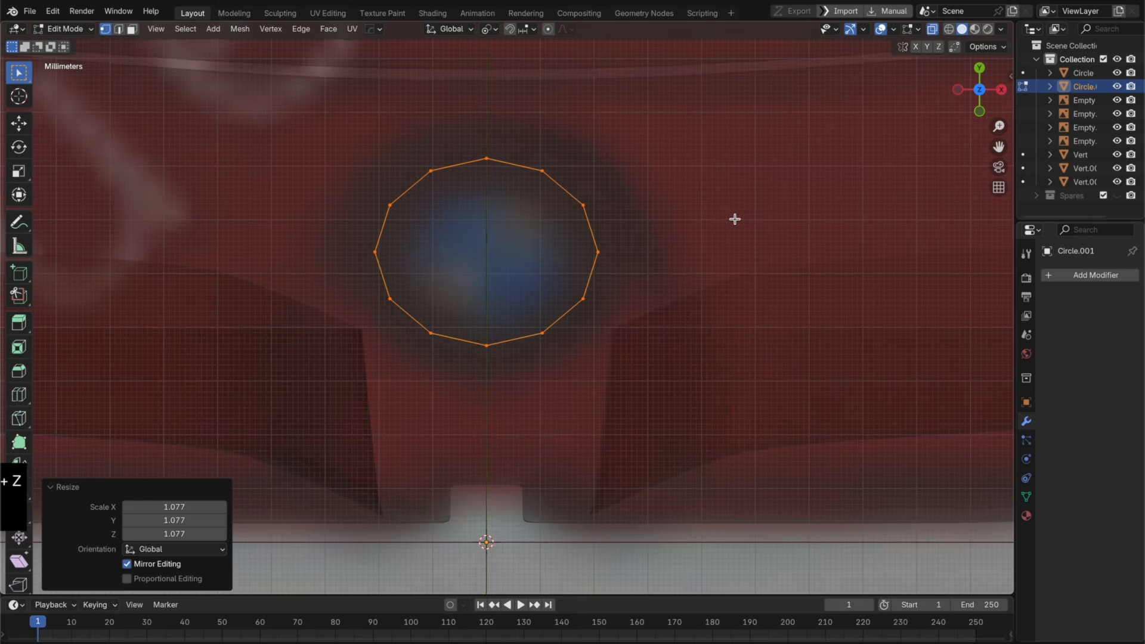
key("s")
left_click(757, 203)
key("g")
key("y")
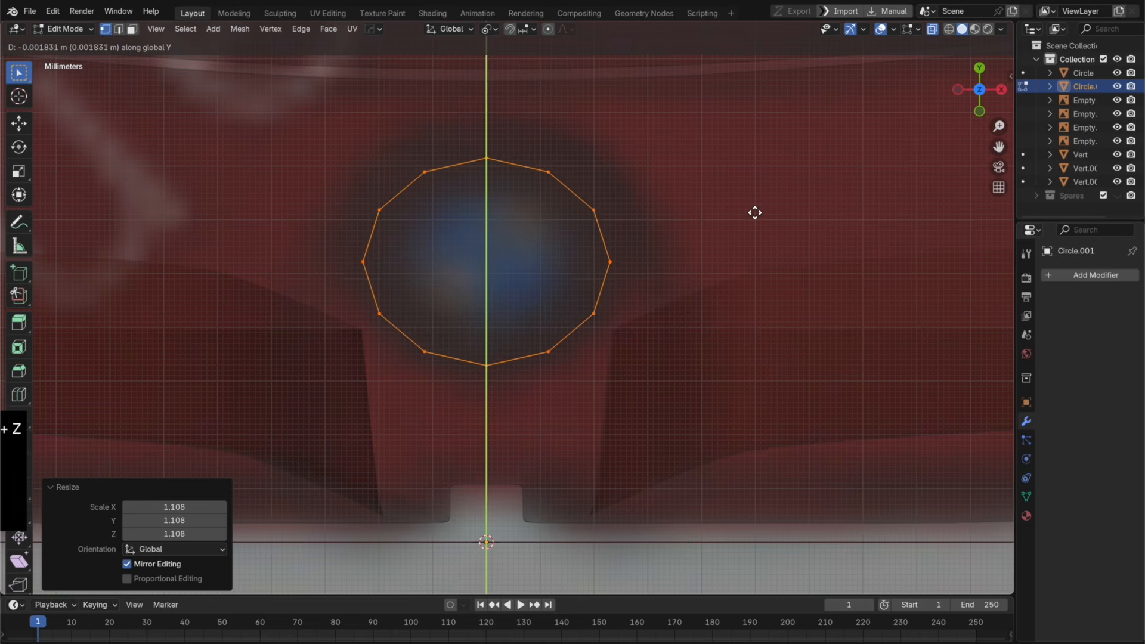
left_click(756, 209)
Step: Extrude the circle downward along Z into a short badge wall, and extrude its upper ring 0.001763 m upward
middle_click_drag(756, 209, 687, 229)
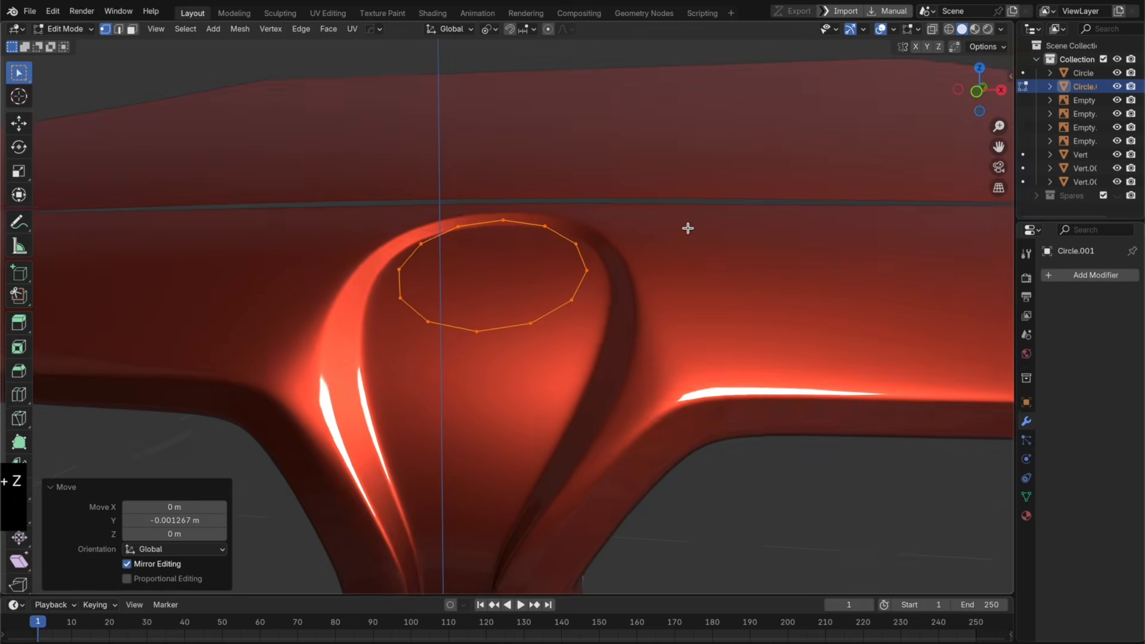
key("e")
key("z")
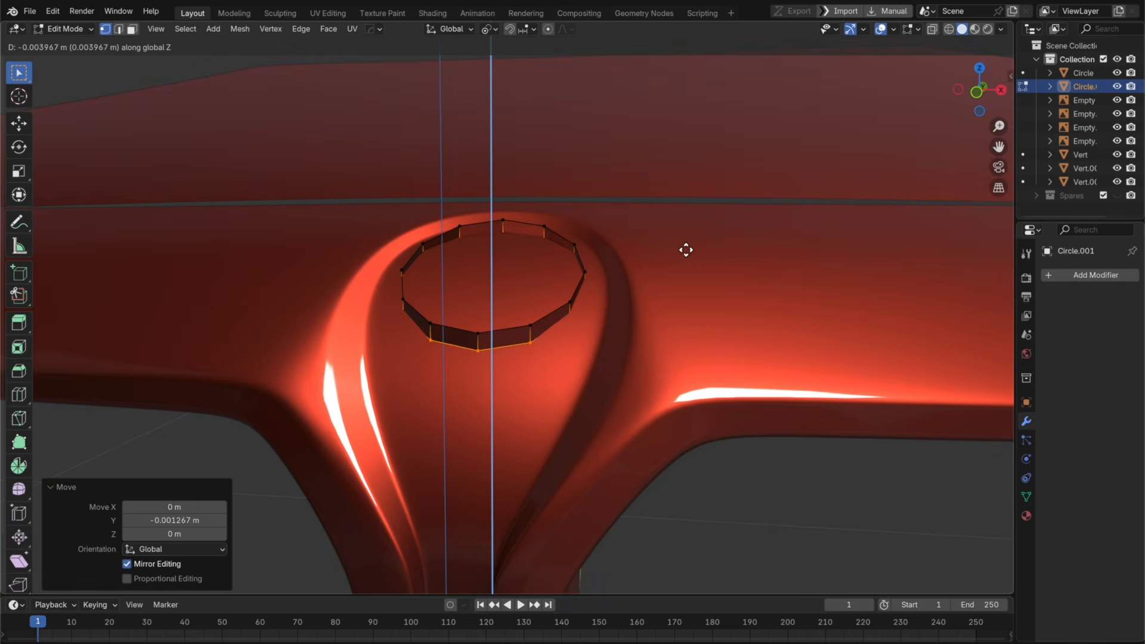
left_click(687, 240)
key("g")
key("z")
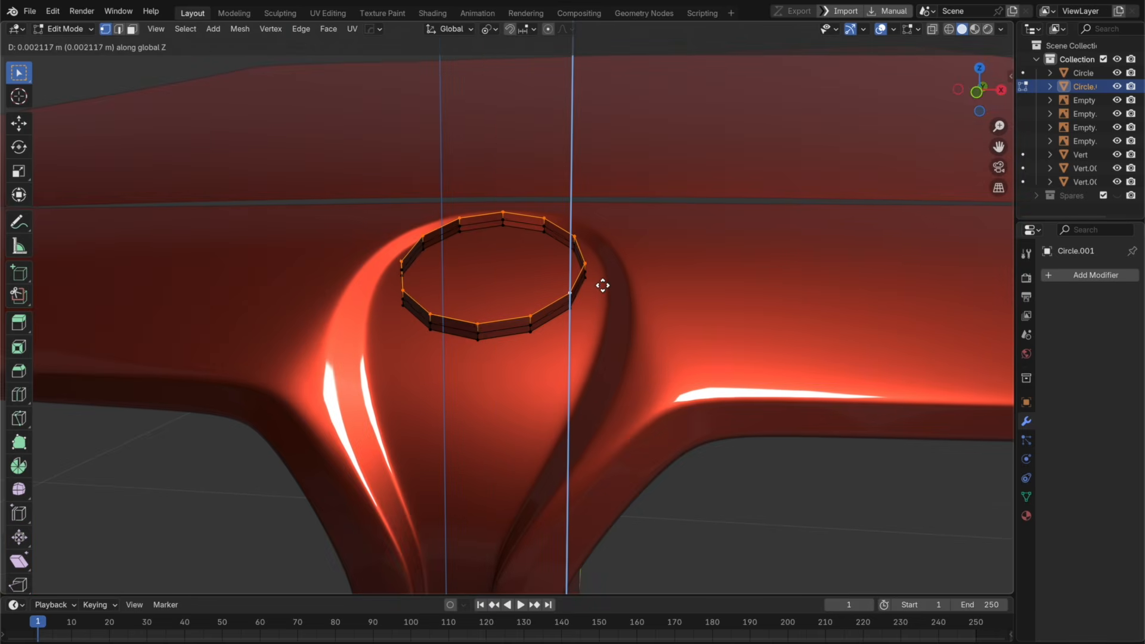
right_click(602, 285)
Step: Set the transform pivot point to Median Point for scaling the badge's upper ring
key("s")
right_click(614, 284)
left_click(489, 29)
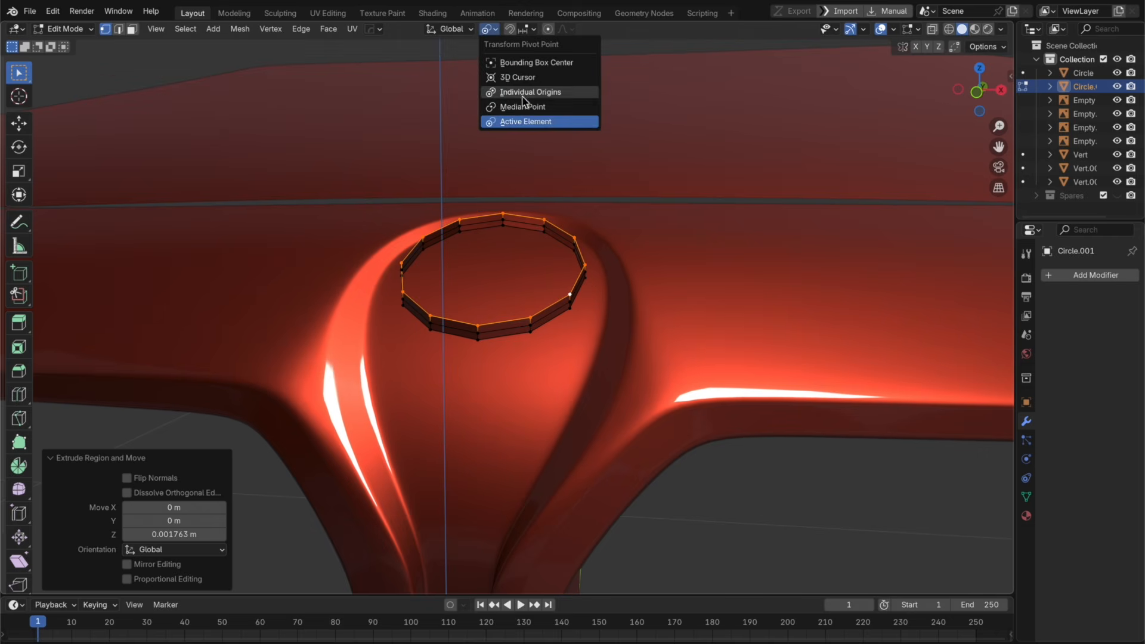
left_click(522, 106)
key("g")
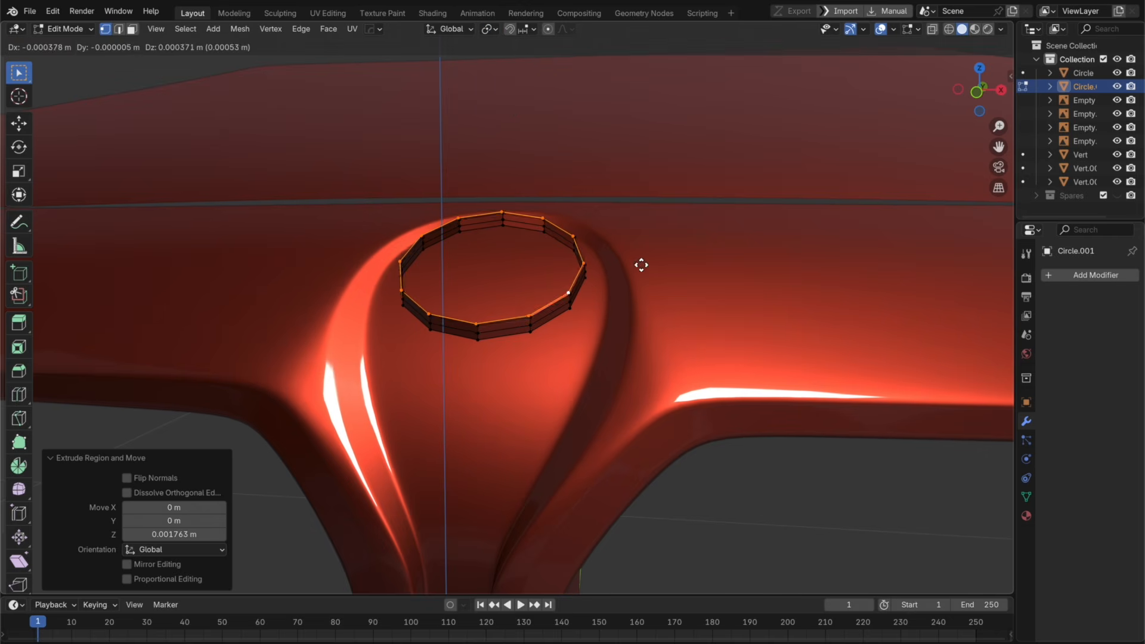
right_click(641, 265)
Step: Extrude the badge's upper ring inward by scaling it down, and raise the new inner ring 0.001131 m along Z
key("s")
key("z")
key("z")
key("z")
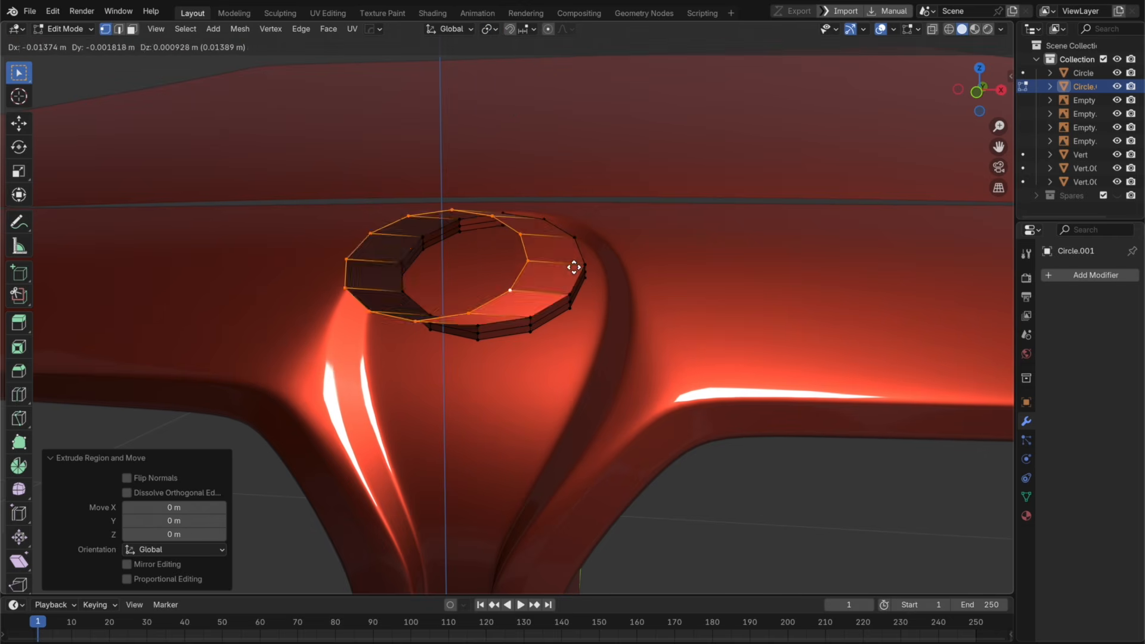
left_click(619, 265)
key("g")
key("z")
left_click(653, 283)
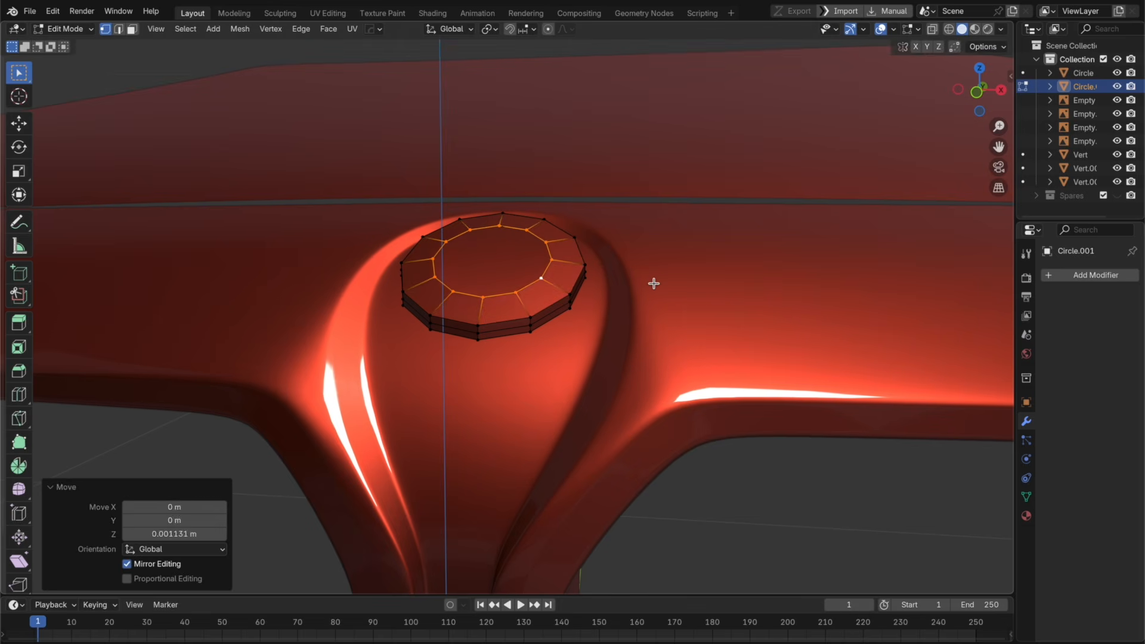
Step: Add a level 3 Subdivision Surface modifier to the badge and fill its upper inner ring with a face
key("Tab")
scroll(651, 285, "up", 1)
key("ctrl+3")
key("Tab")
Step: Add one edge loop to the badge's top bevel beside the inner ring, slid to a factor of -0.692
key("ctrl+r")
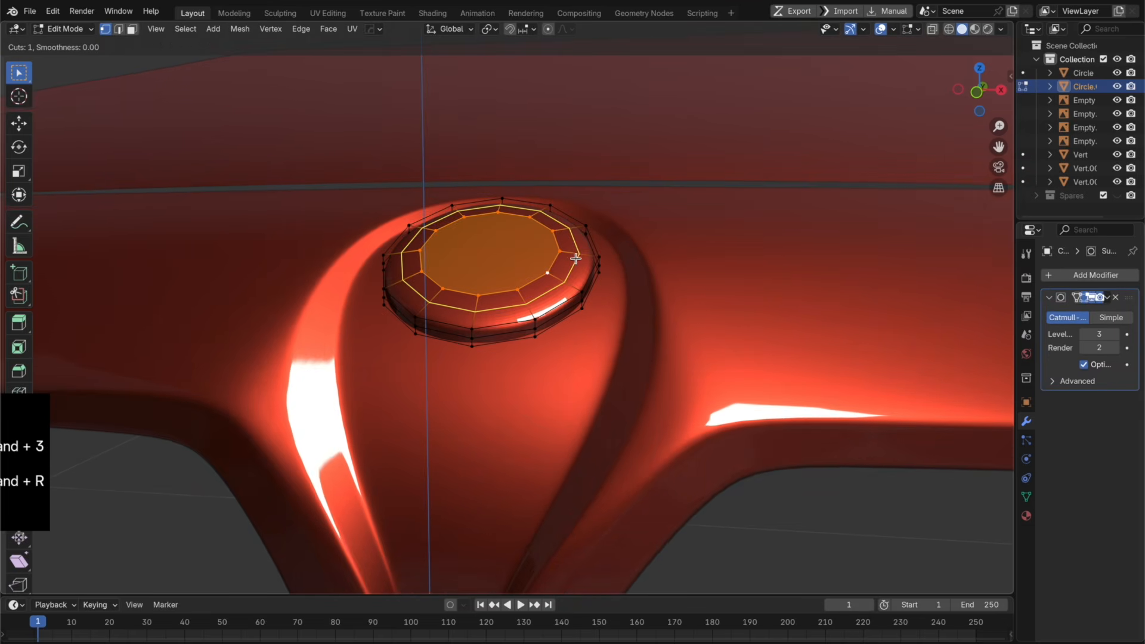
left_click(576, 253)
left_click(562, 252)
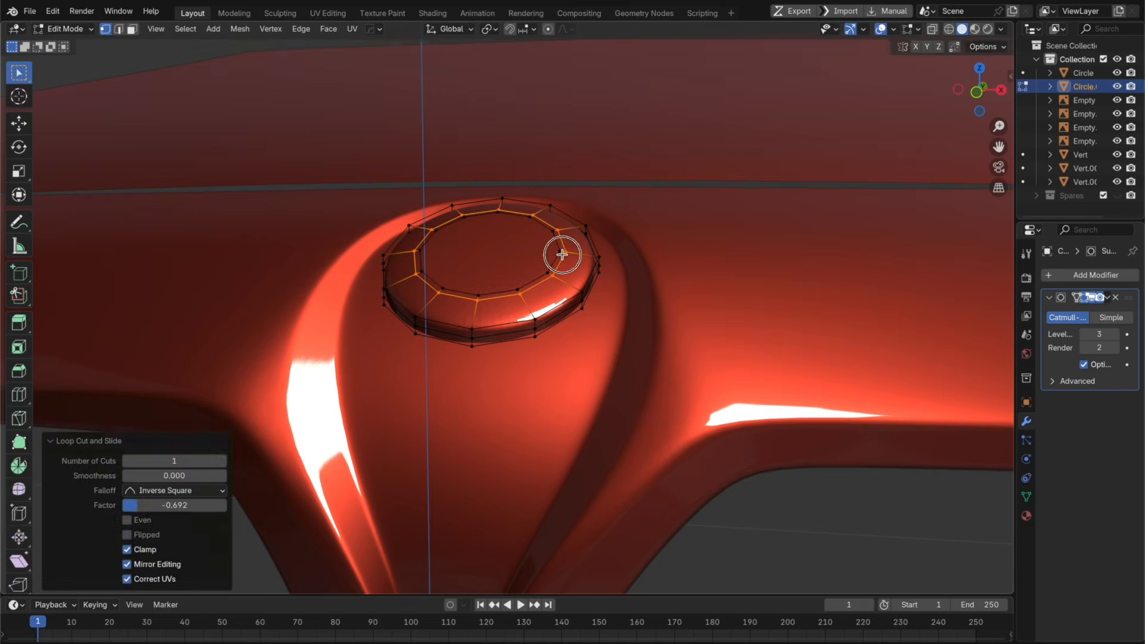
Step: Apply Shade Auto Smooth to the badge
key("Tab")
scroll(646, 303, "up", 1)
scroll(644, 304, "up", 1)
right_click(644, 303)
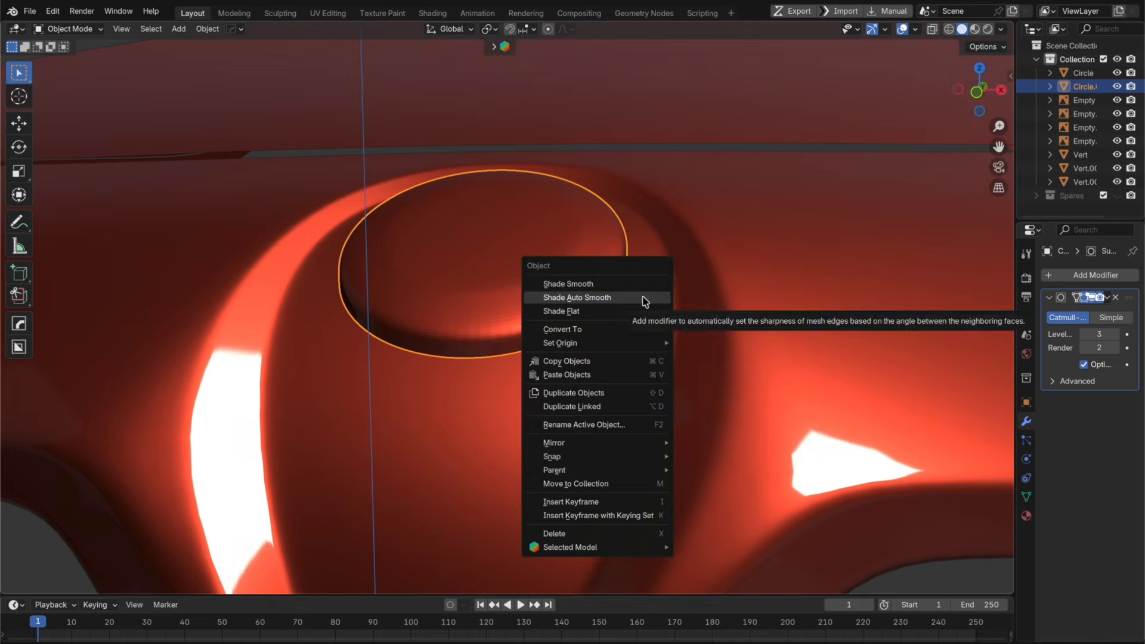
left_click(643, 300)
scroll(643, 304, "up", 1)
scroll(641, 306, "down", 1)
scroll(637, 316, "up", 1)
Step: Lower the badge's bottom edge ring about 0.00035 m along Z
key("Tab")
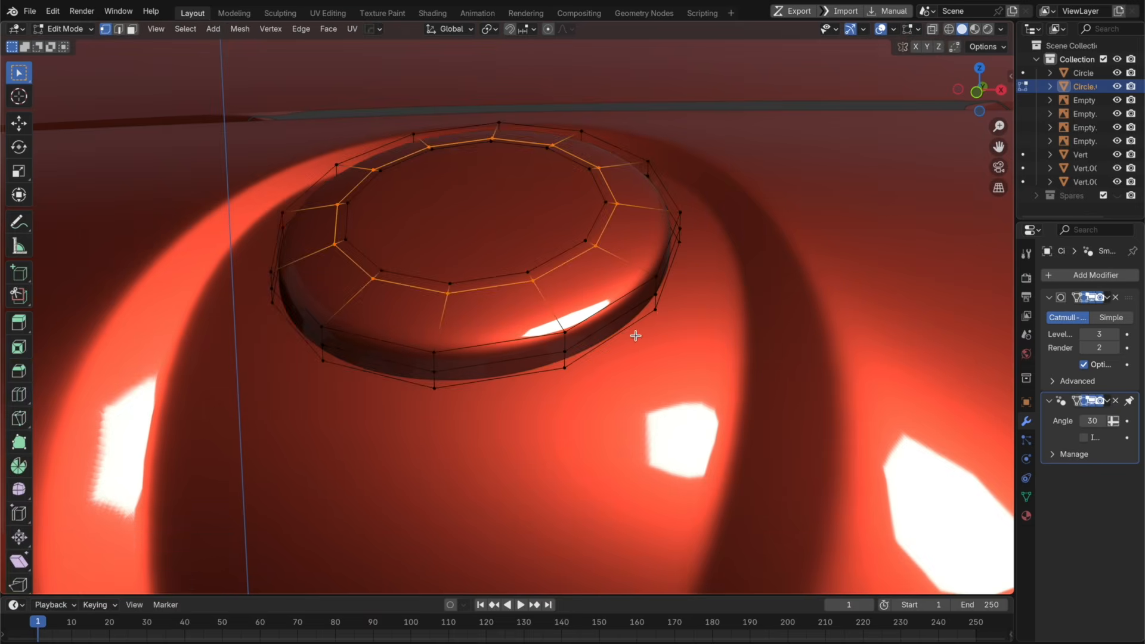
left_click(634, 332, "alt")
key("g")
key("z")
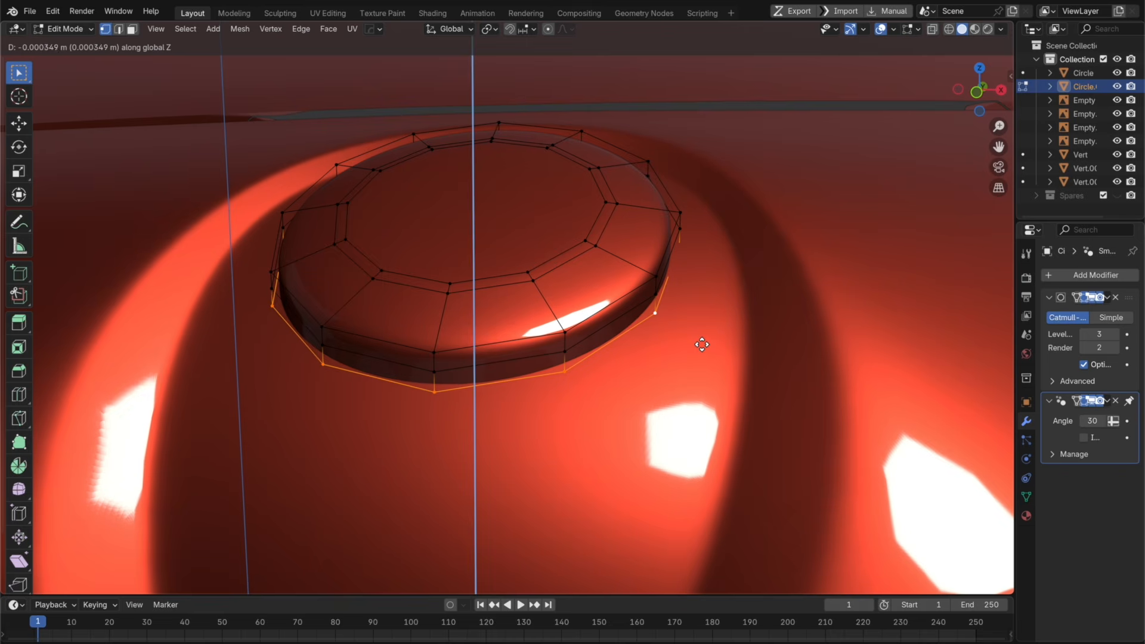
left_click(702, 343)
Step: Extrude the badge's bottom ring inward by scaling the new ring to 0.959
key("g")
key("Escape")
key("e")
key("Escape")
key("s")
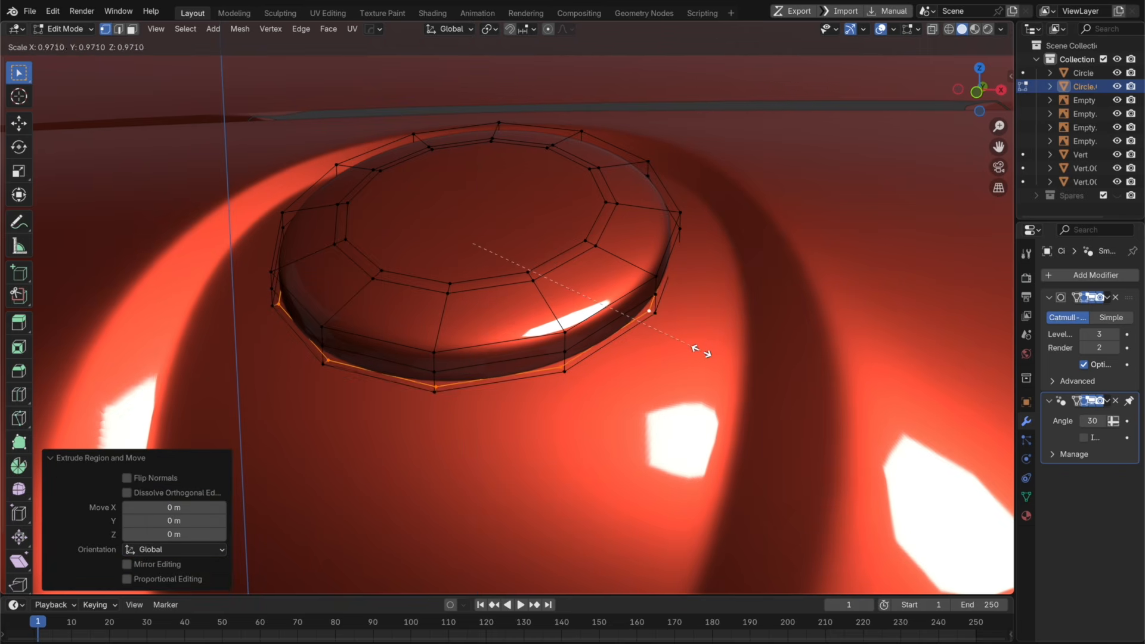
left_click(697, 350)
key("g")
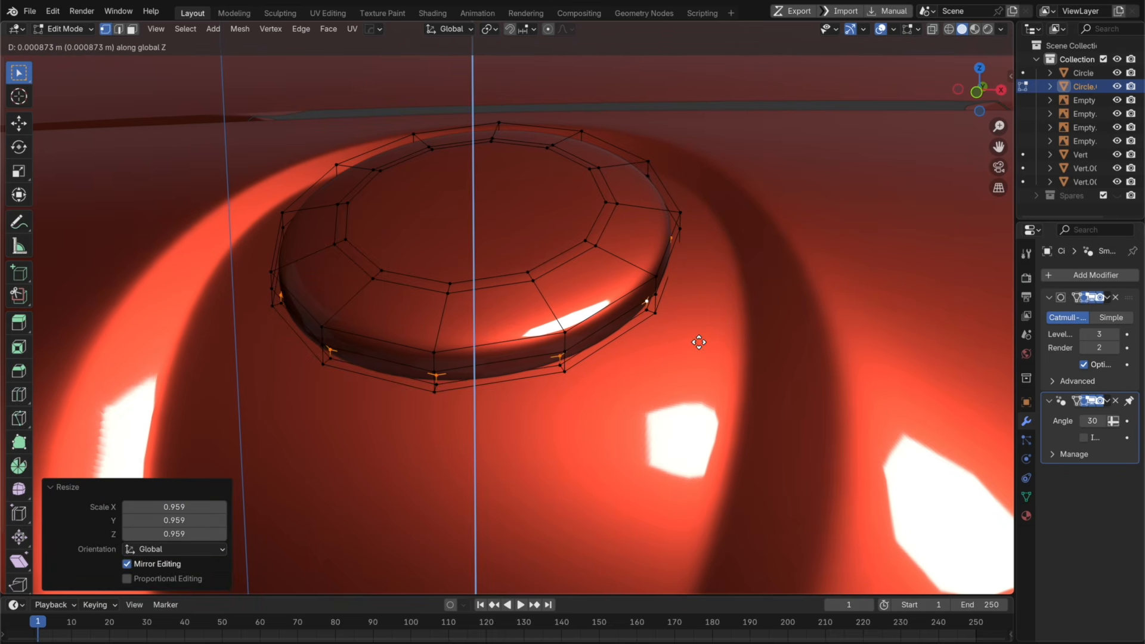
key("Escape")
Step: Extrude the badge's underside ring once more and scale it to 0.954
key("e")
key("Escape")
scroll(698, 339, "up", 1)
key("s")
left_click(686, 332)
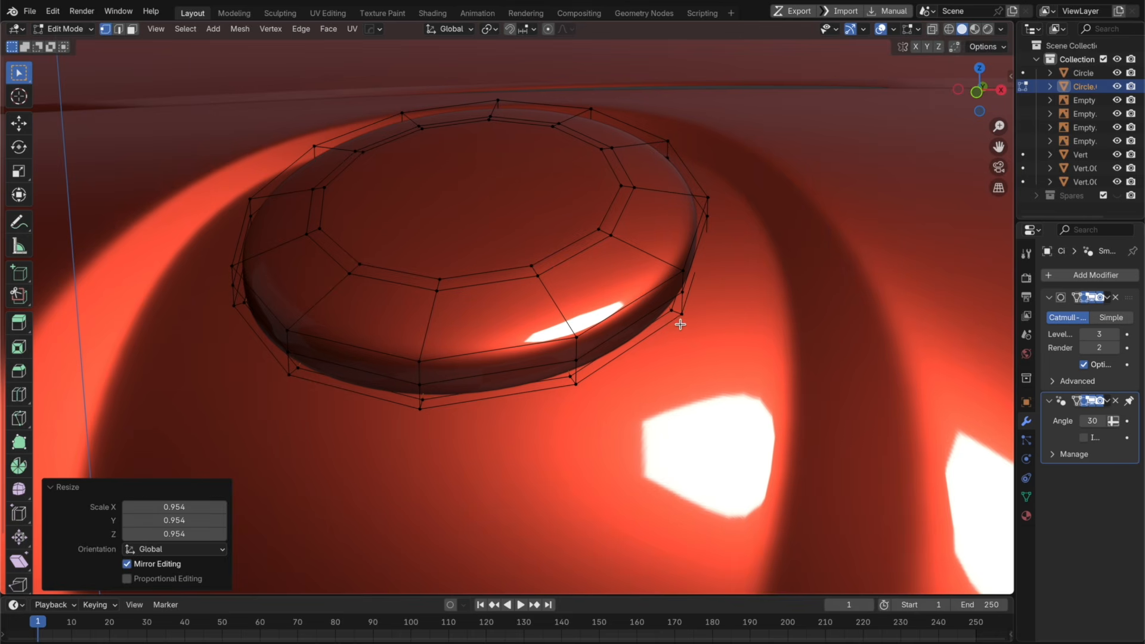
Step: Add one edge loop near the badge's bottom edge, slid to a factor of -0.719, and save the file
key("ctrl+r")
left_click(683, 308)
left_click(687, 311)
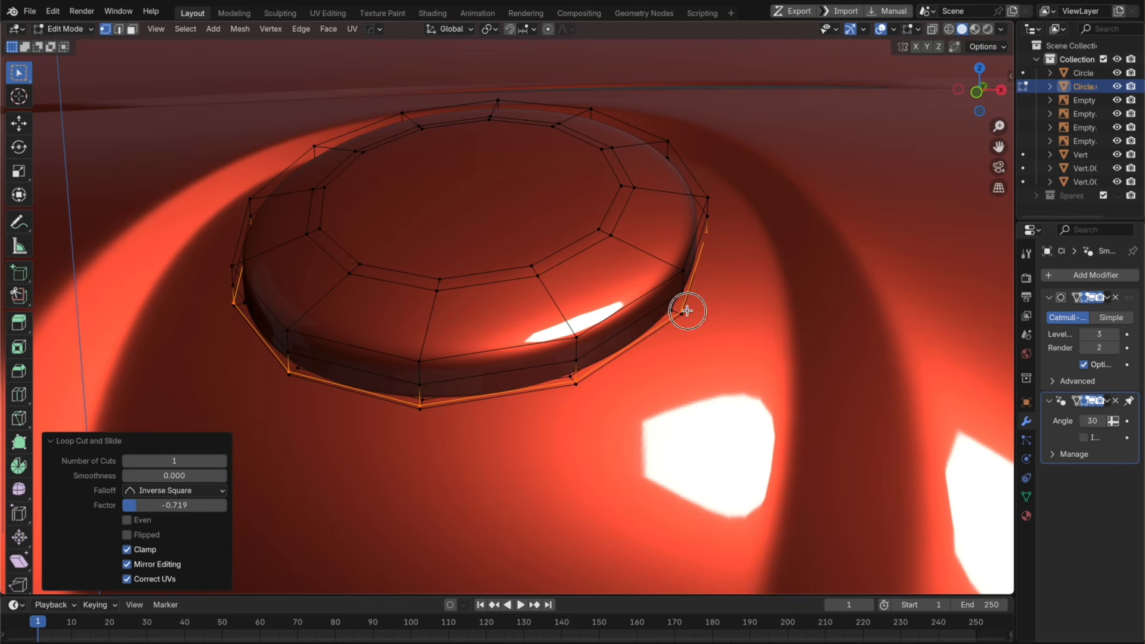
middle_click_drag(724, 311, 707, 280)
scroll(705, 280, "up", 1)
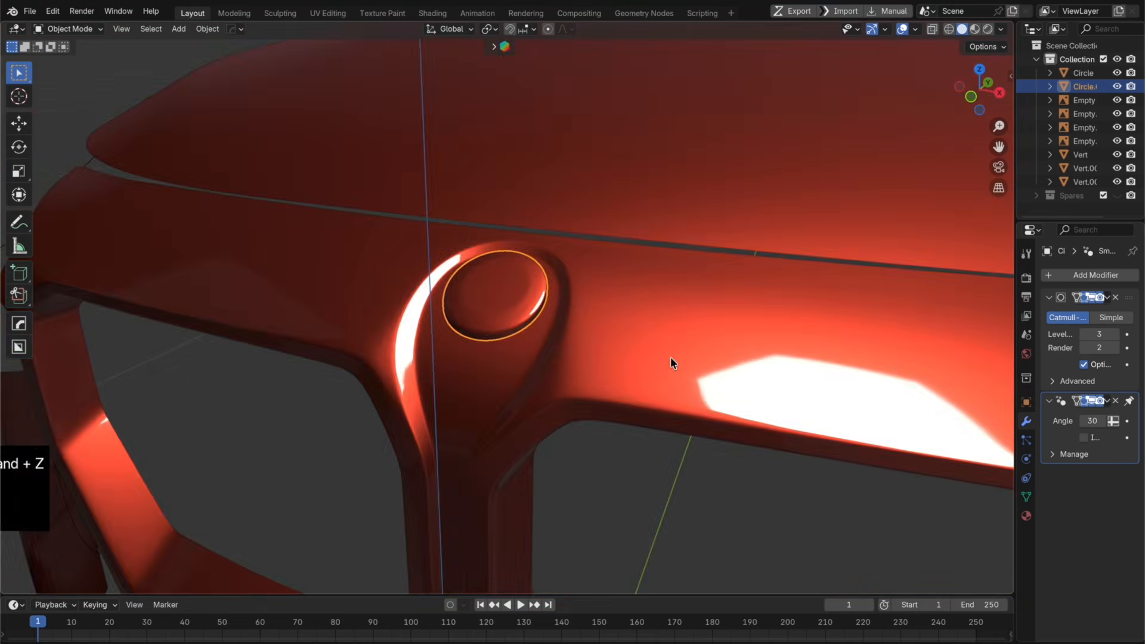
middle_click_drag(670, 357, 717, 341)
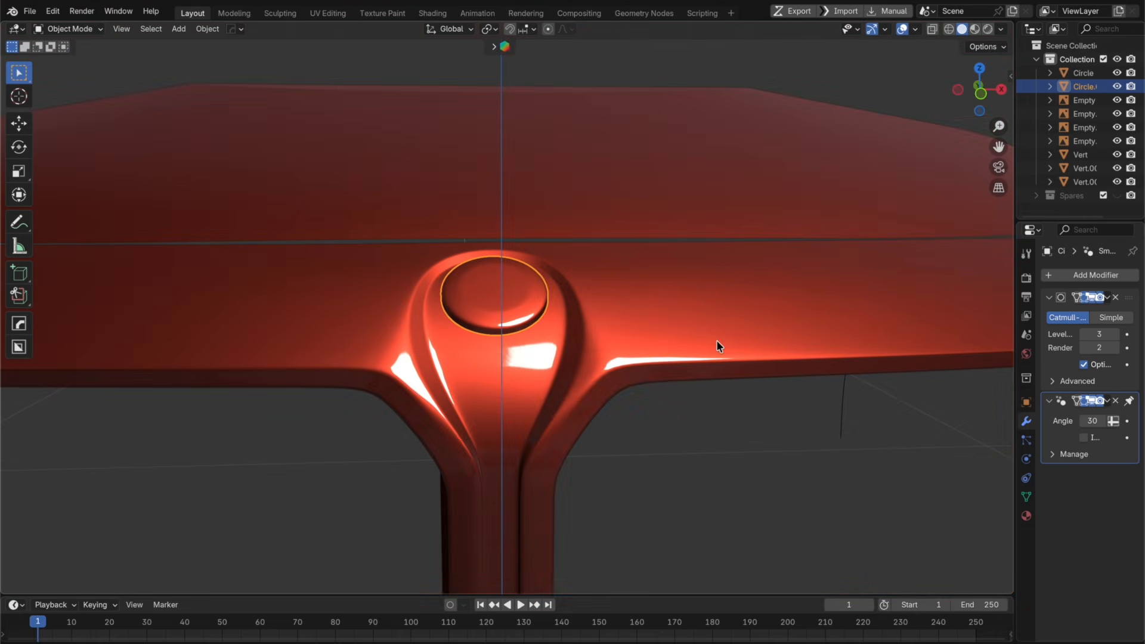
key("super+s")
Step: Scale the whole badge mesh up by about 1.033 and move it -0.003312 m along Y to fit the recess
scroll(712, 342, "down", 7)
left_click(681, 379)
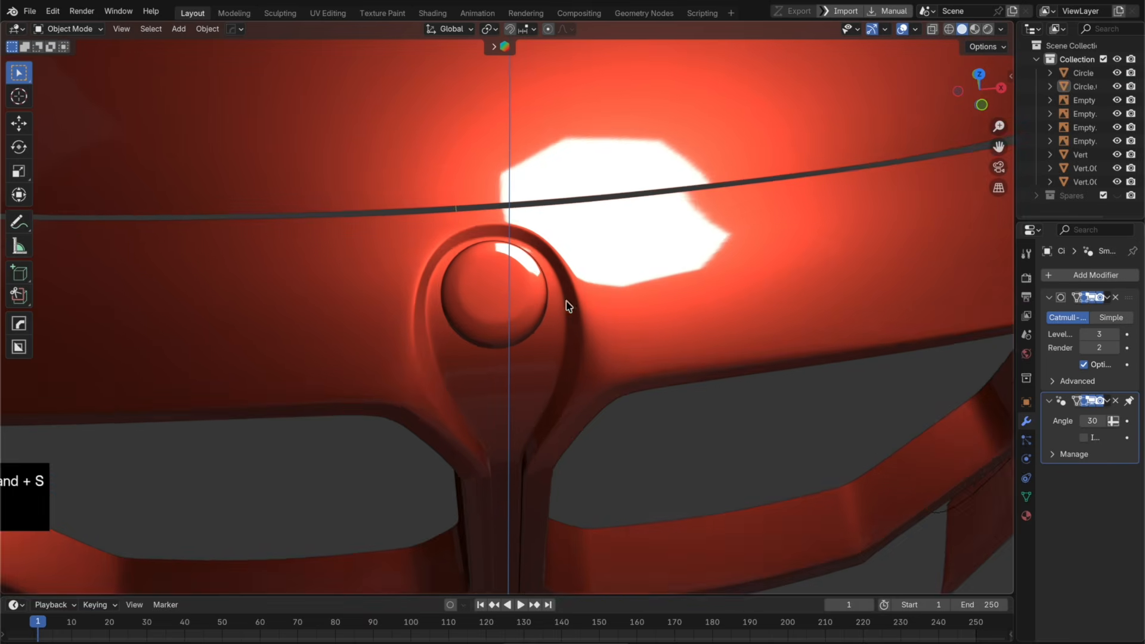
scroll(545, 291, "up", 2)
left_click(545, 292)
key("Tab")
key("s")
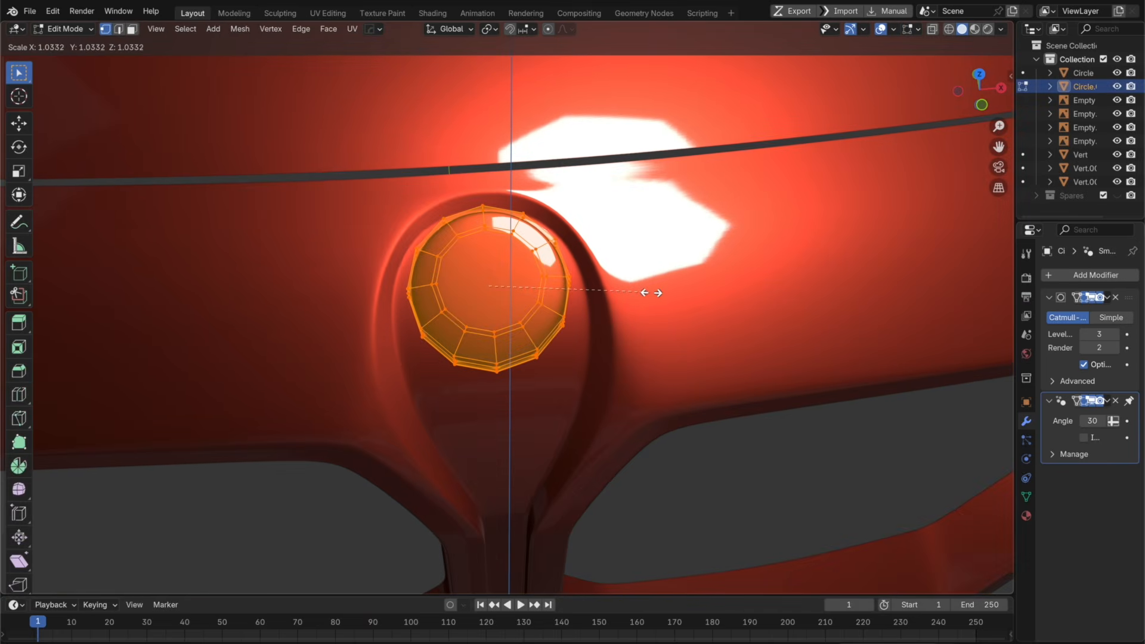
left_click(652, 289)
key("g")
key("y")
left_click(654, 296)
Step: In the X-axis side view with X-ray on, move the badge's lower rings about 0.0008 m along Y
middle_click_drag(654, 297, 988, 74)
left_click(960, 90)
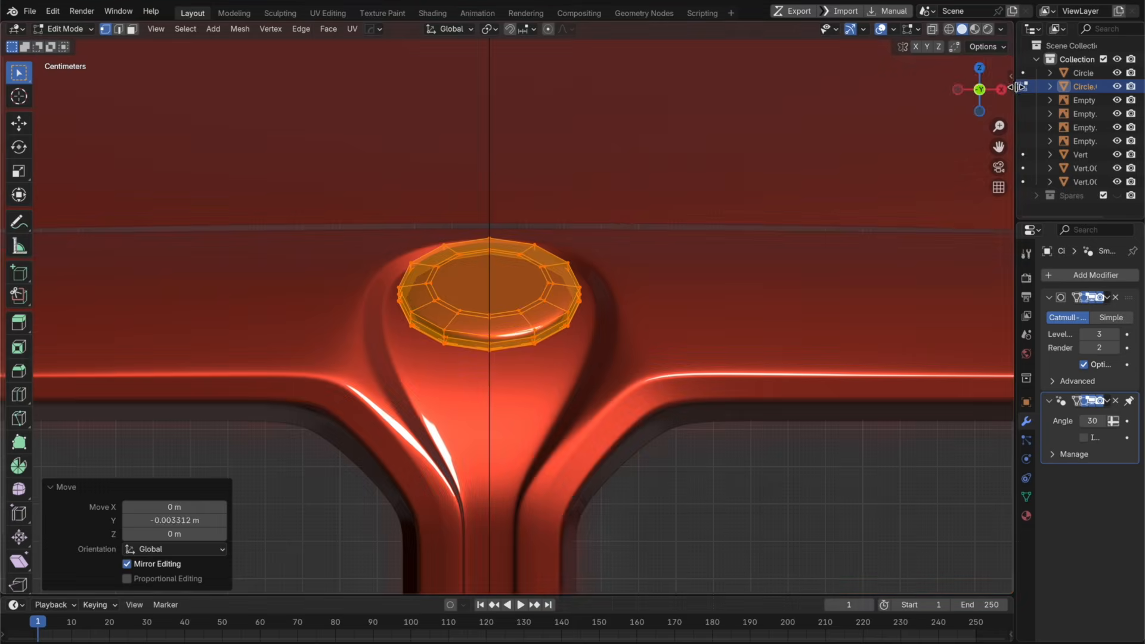
left_click(1001, 90)
scroll(623, 217, "up", 3)
key("alt+z")
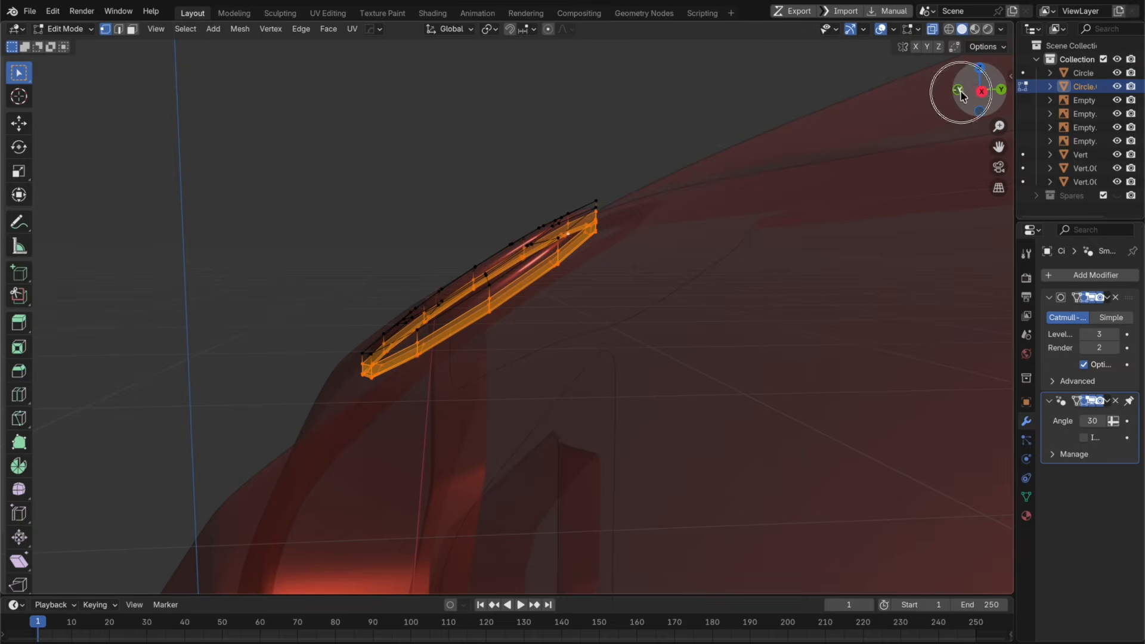
left_click(966, 90)
left_click(1001, 90)
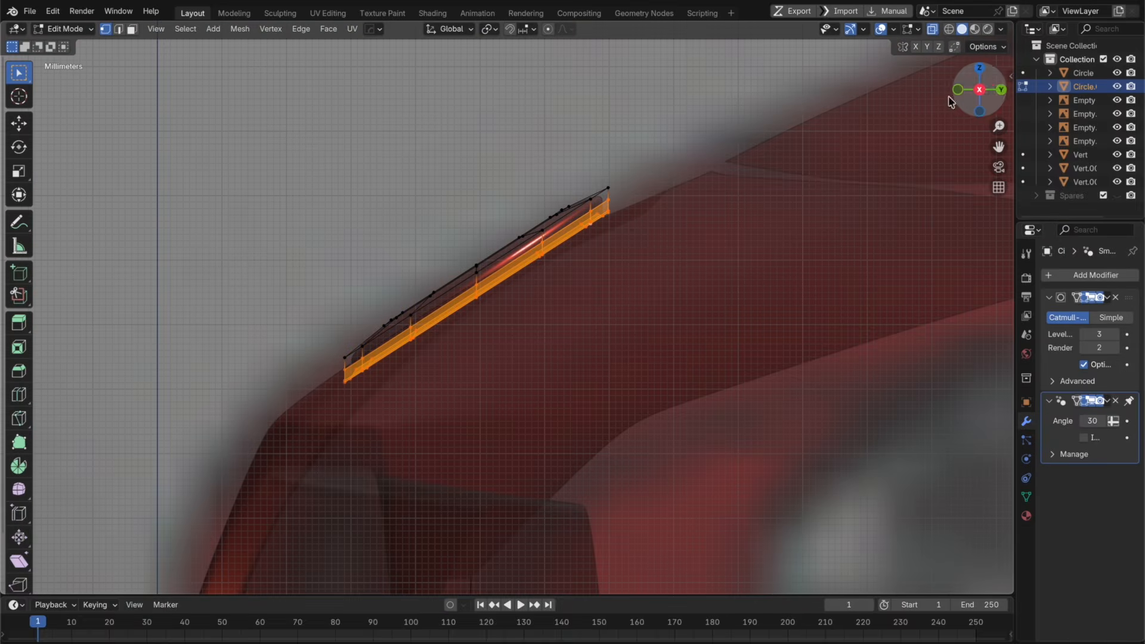
key("g")
key("y")
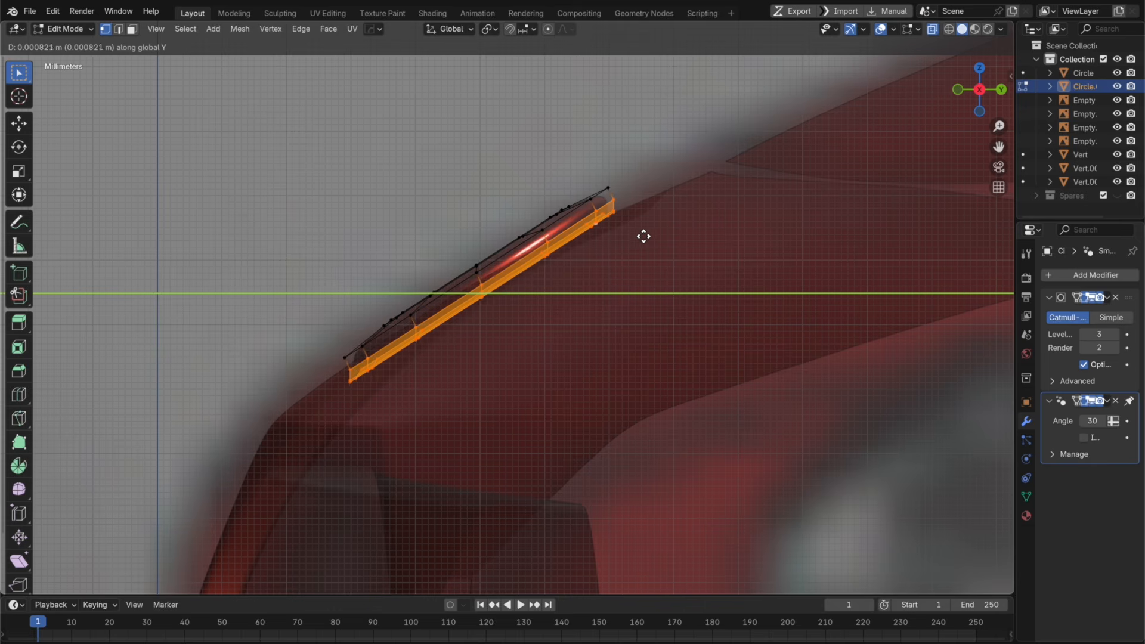
left_click(645, 235)
Step: Move only the badge's lowest rings slightly further along Y to slant the wall into the bumper
left_click(585, 217, "alt+shift")
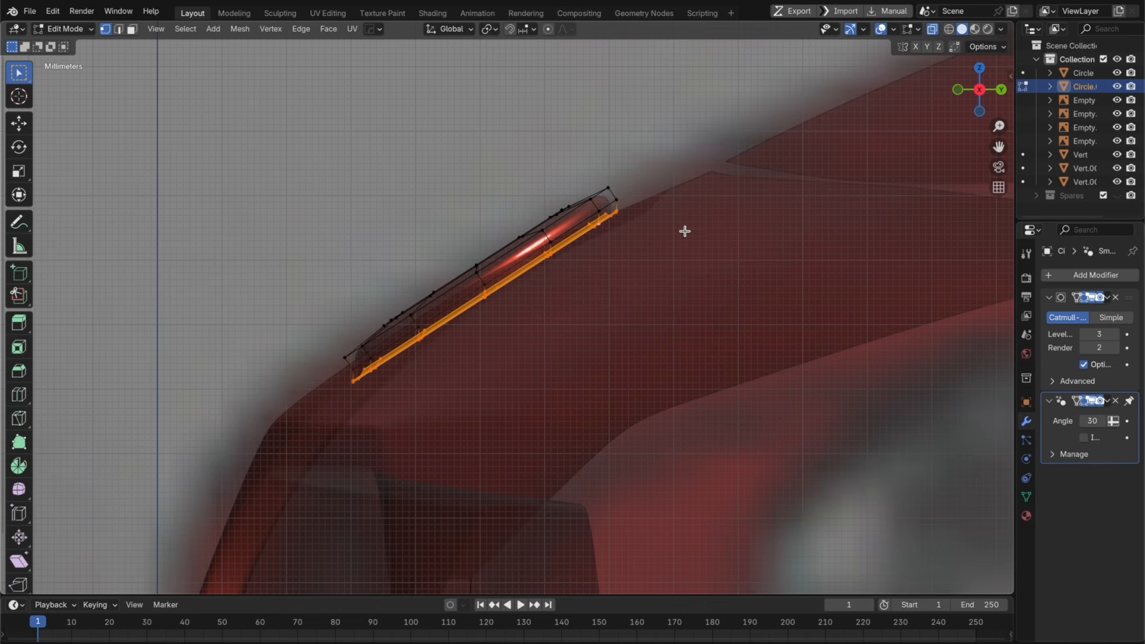
key("g")
key("y")
left_click(691, 227)
key("Tab")
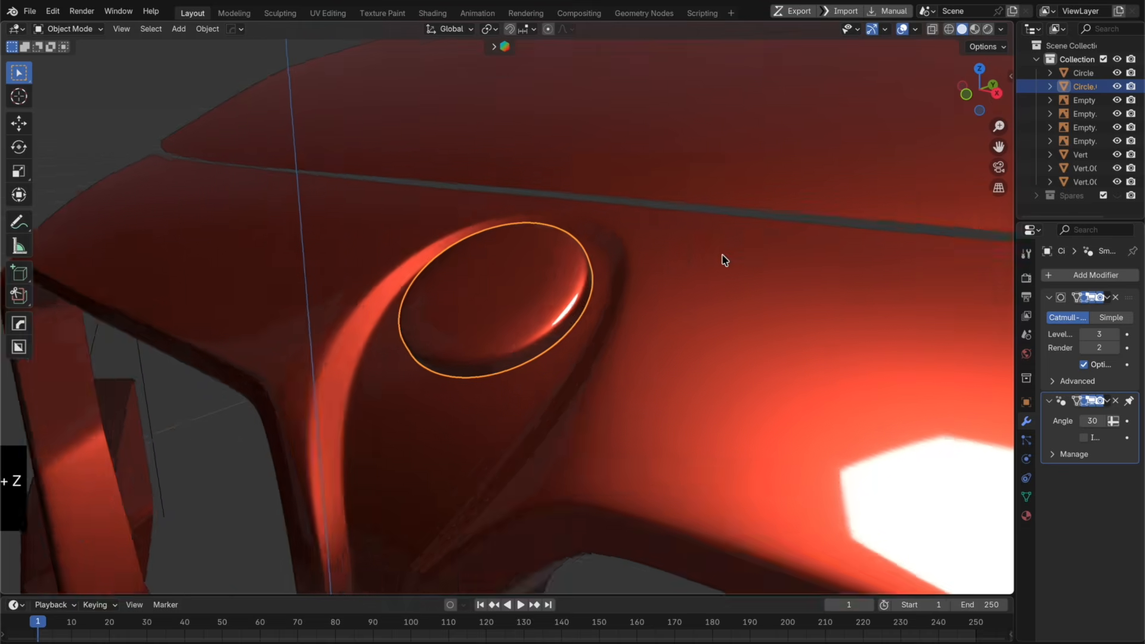
Step: Rotate the whole badge mesh 0.547° about X and move it -0.001757 m along Z
scroll(724, 260, "up", 2)
key("a")
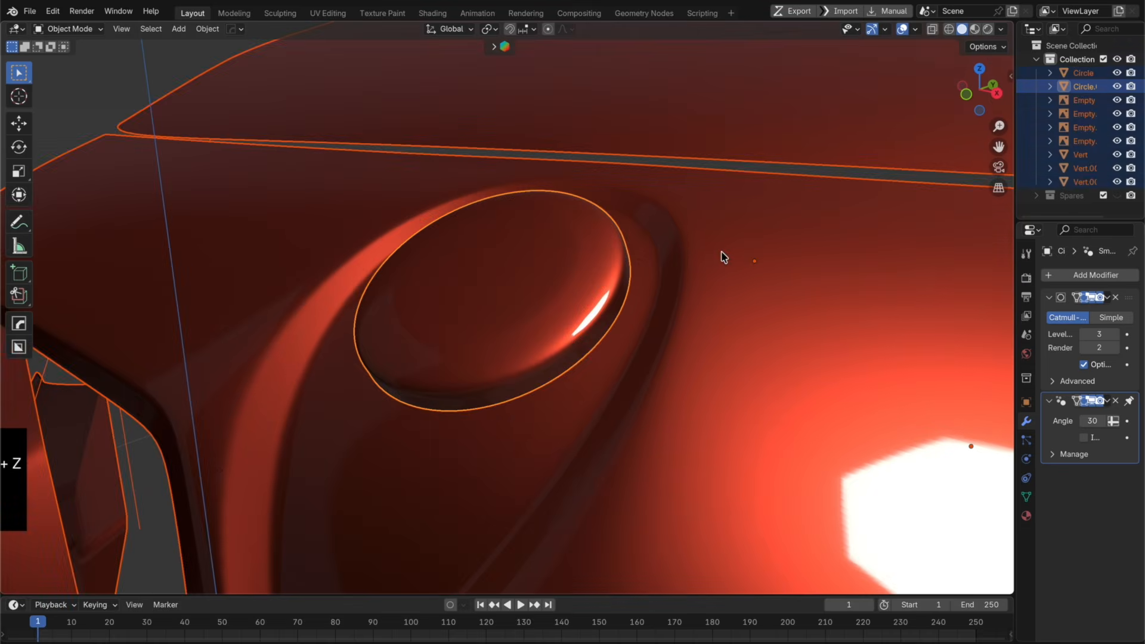
key("ctrl+z")
key("Tab")
key("a")
middle_click_drag(723, 256, 741, 147)
key("r")
key("x")
left_click(956, 244)
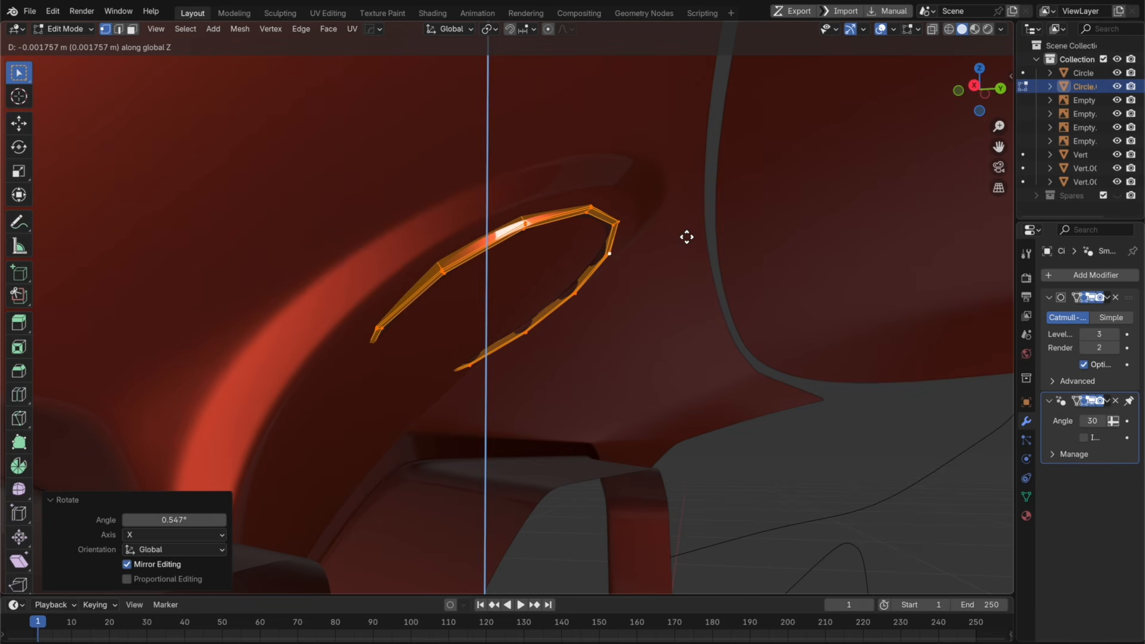
left_click(687, 236)
Step: Rotate the badge mesh another 1.65° about X and move it -0.001001 m along Z
key("r")
key("x")
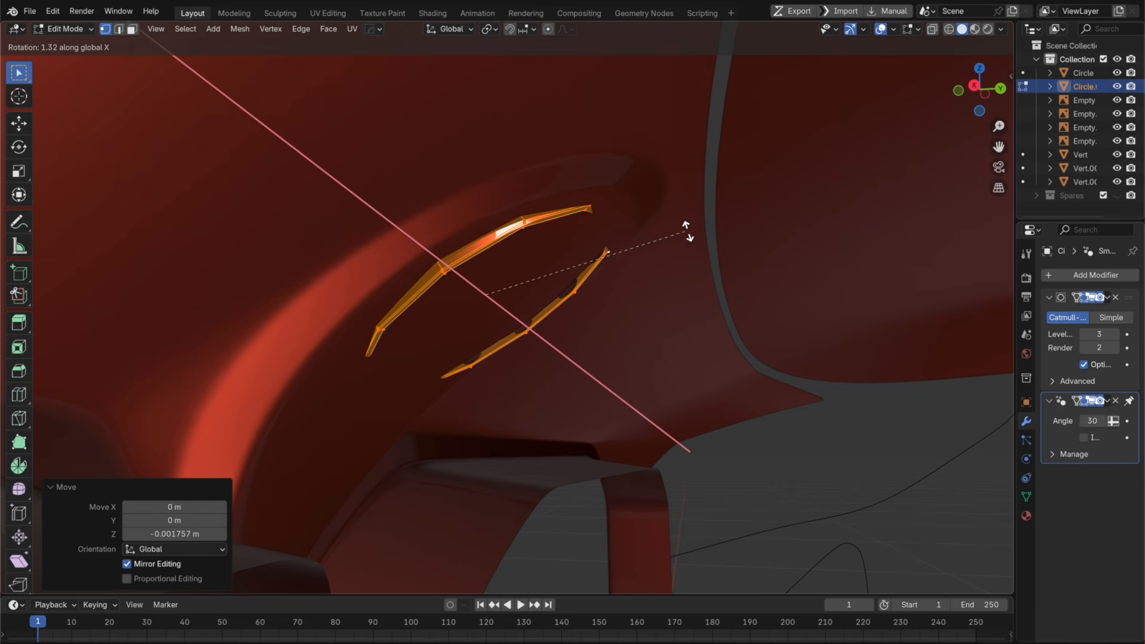
left_click(687, 233)
key("g")
key("z")
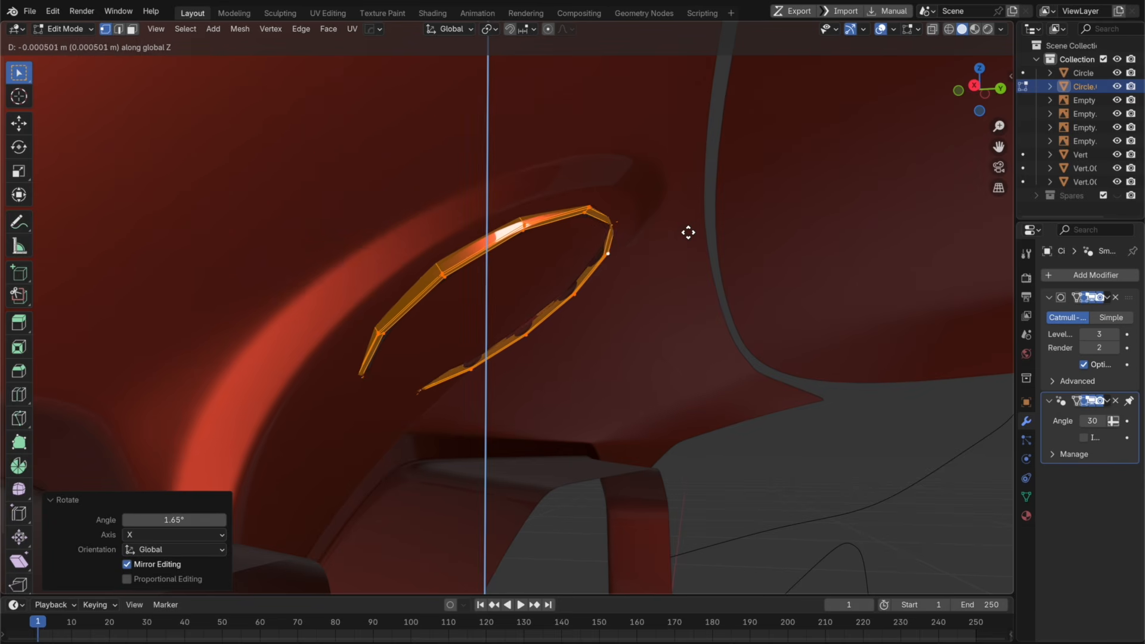
left_click(688, 236)
Step: Fine-tune the badge's seating by rotating it about 0.71° around X and adjusting its height along Z
key("r")
key("x")
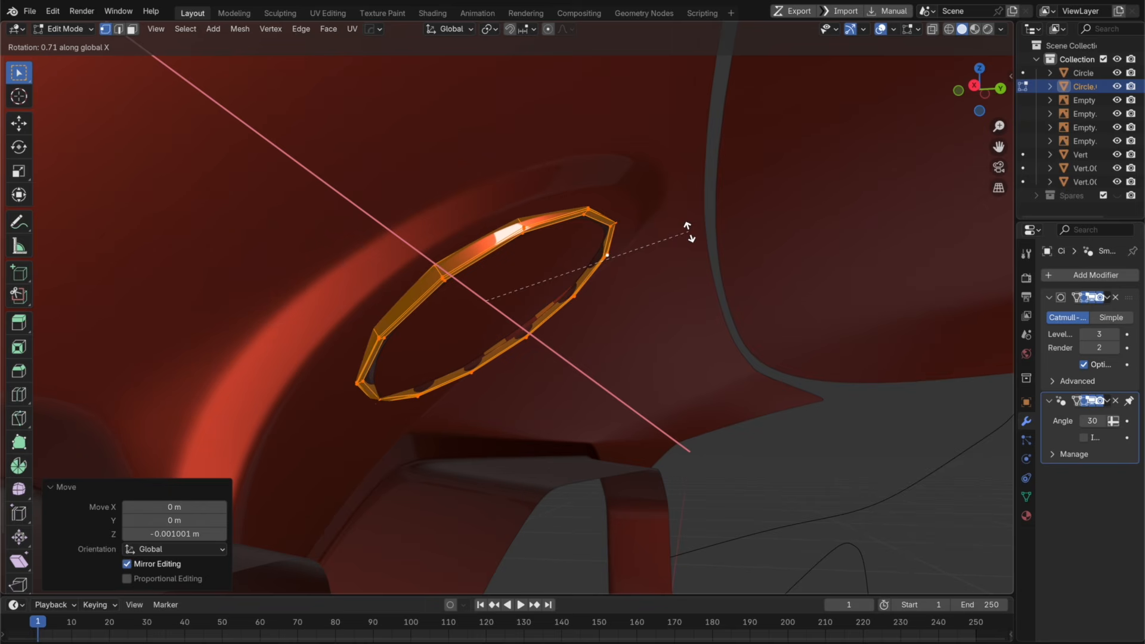
left_click(689, 232)
key("g")
key("z")
left_click(688, 229)
Step: Apply the badge's location, rotation and scale, and delete the vertices of its left half
left_click_drag(468, 455, 328, 197)
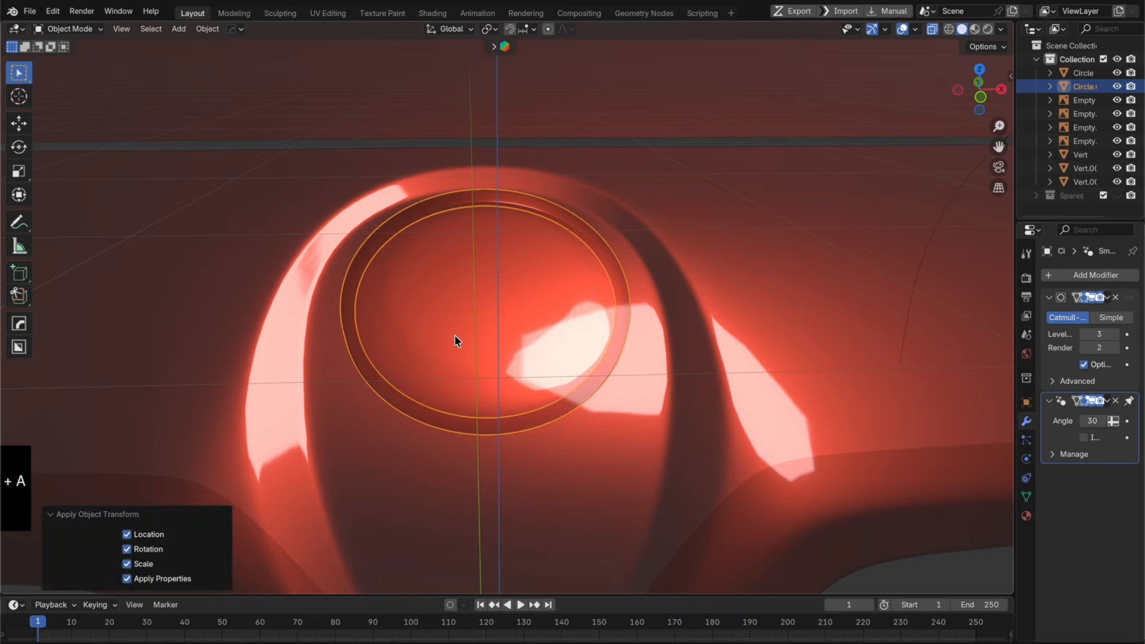
key("Tab")
key("x")
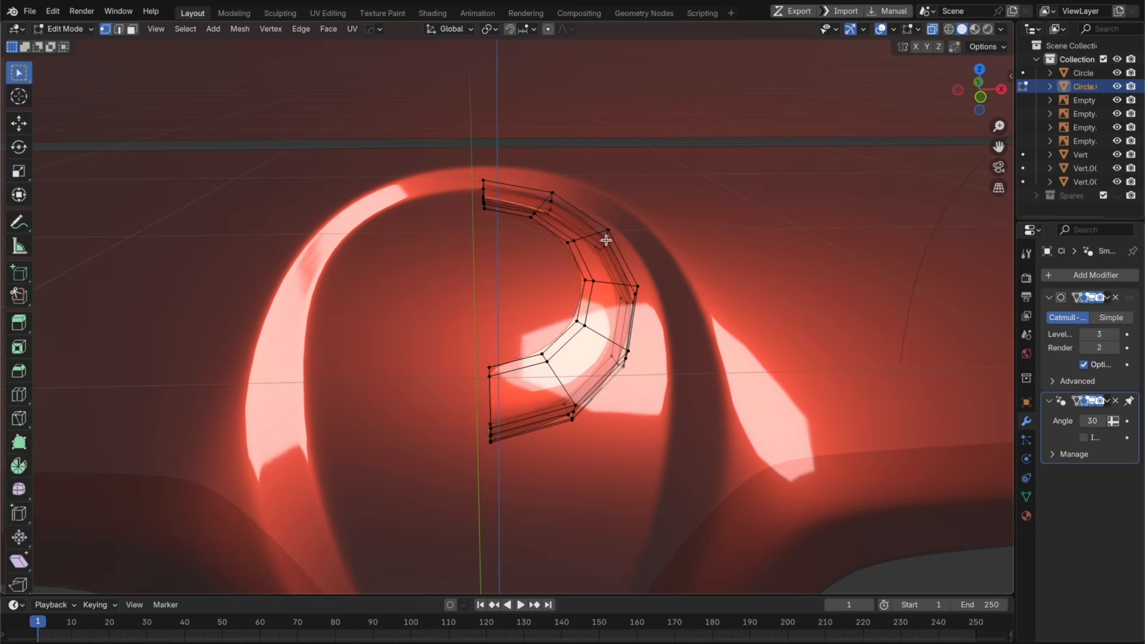
key("Tab")
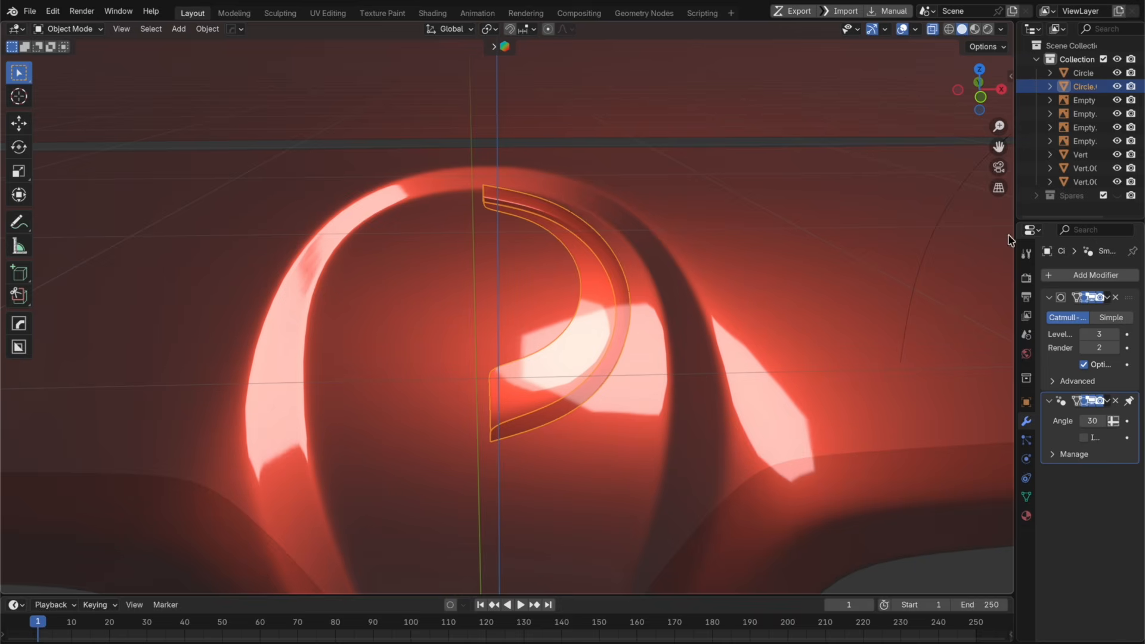
Step: Add an X-axis Mirror modifier to the badge, place it first in the modifier stack, and enable Clipping
left_click(1075, 279)
left_click(896, 316)
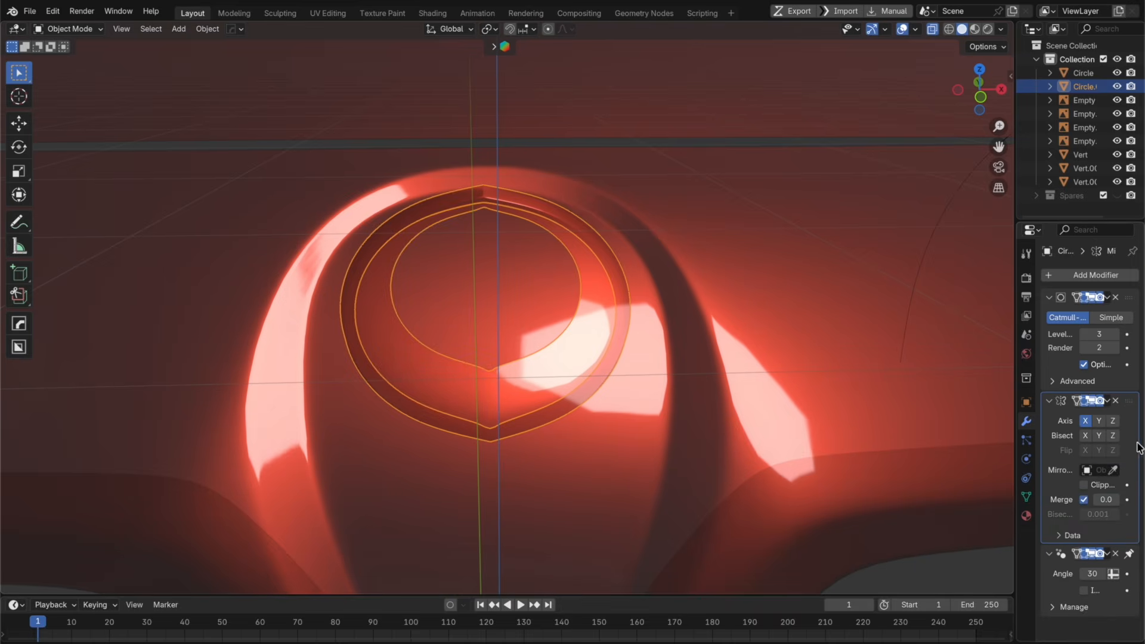
left_click_drag(1128, 401, 1123, 301)
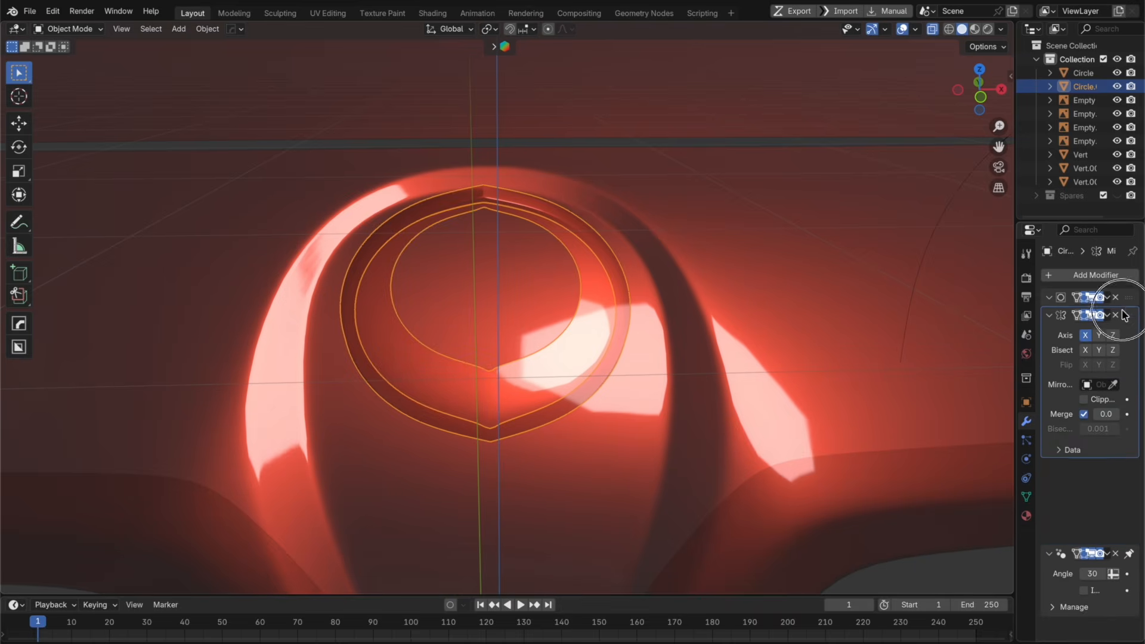
left_click_drag(1129, 402, 1115, 286)
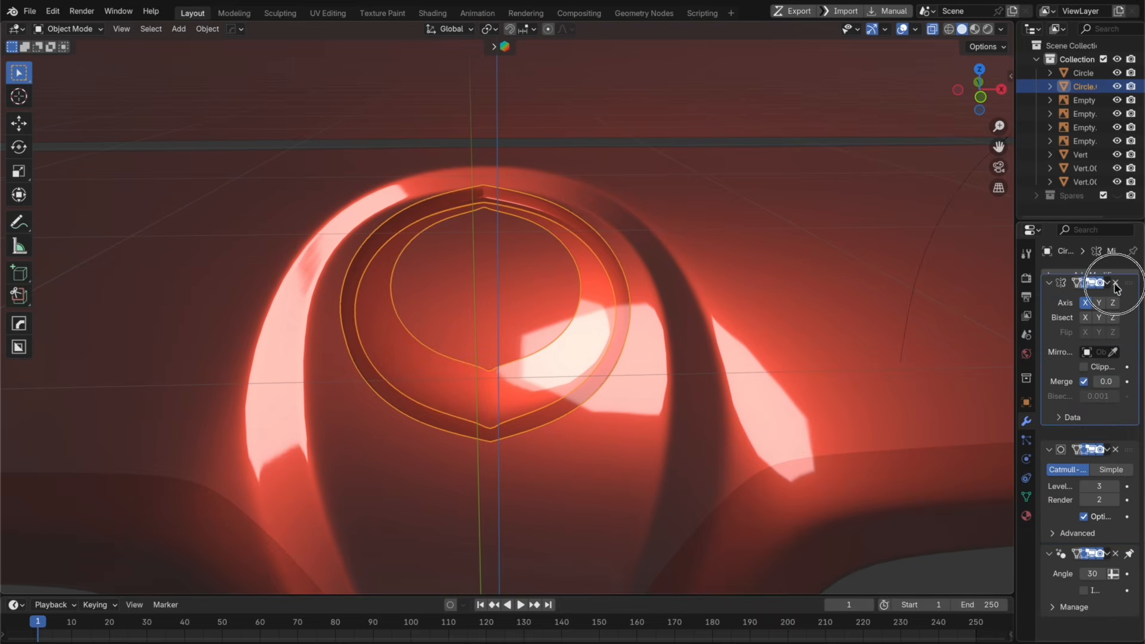
left_click_drag(1115, 286, 1115, 287)
left_click(1083, 382)
key("alt+z")
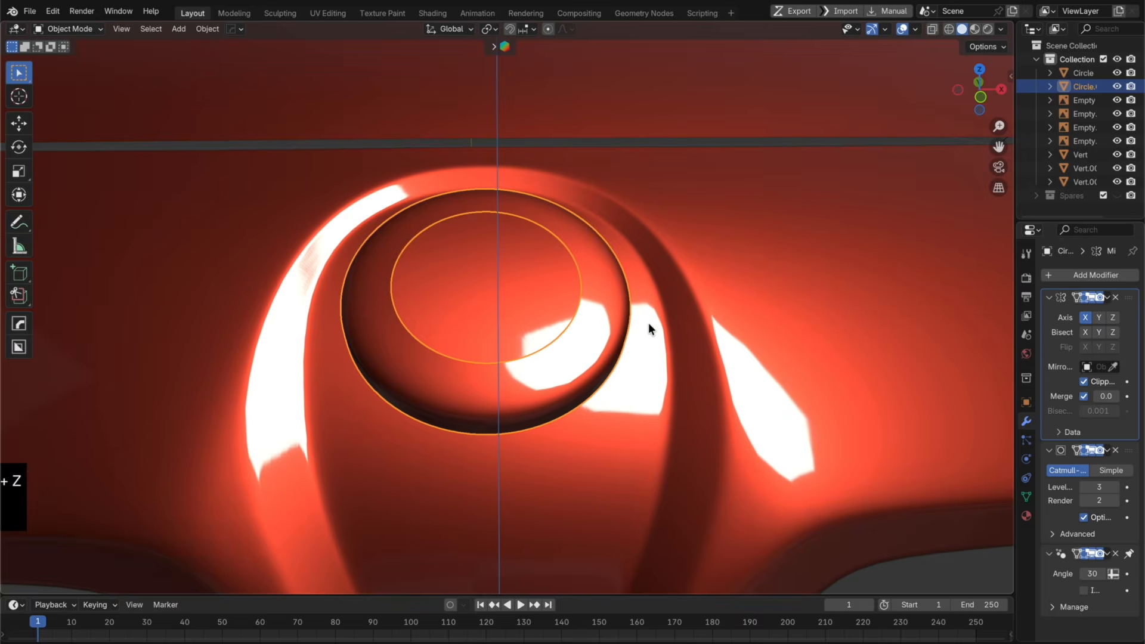
Step: Try deleting the vertices of the badge's innermost ring
key("Tab")
key("Tab")
key("Tab")
key("x")
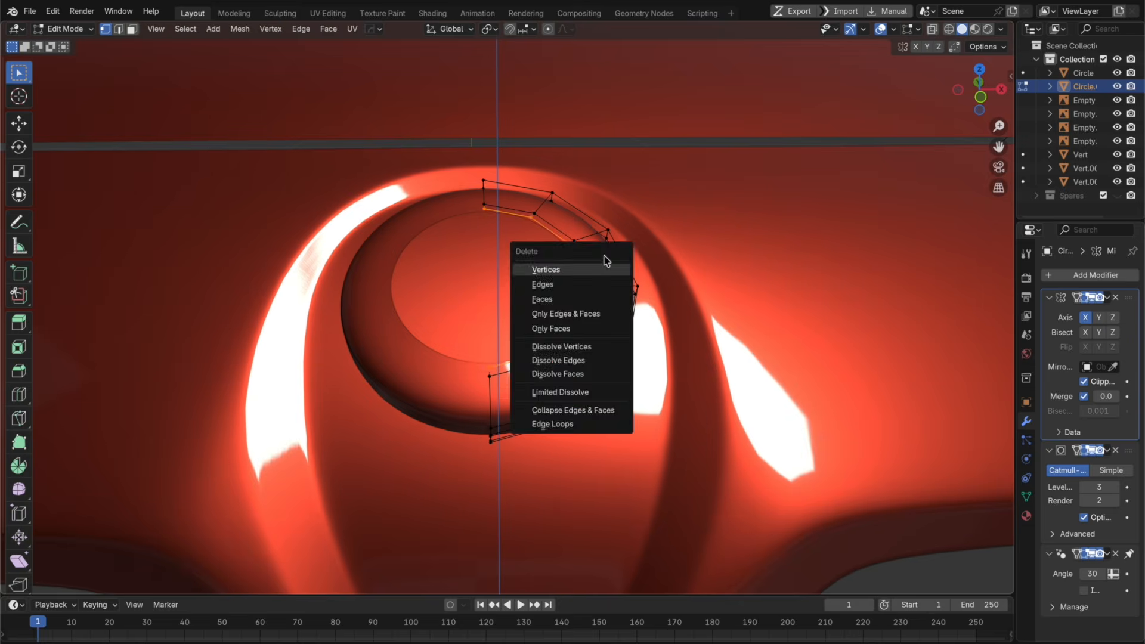
left_click(605, 260)
key("super+z")
key("super+z")
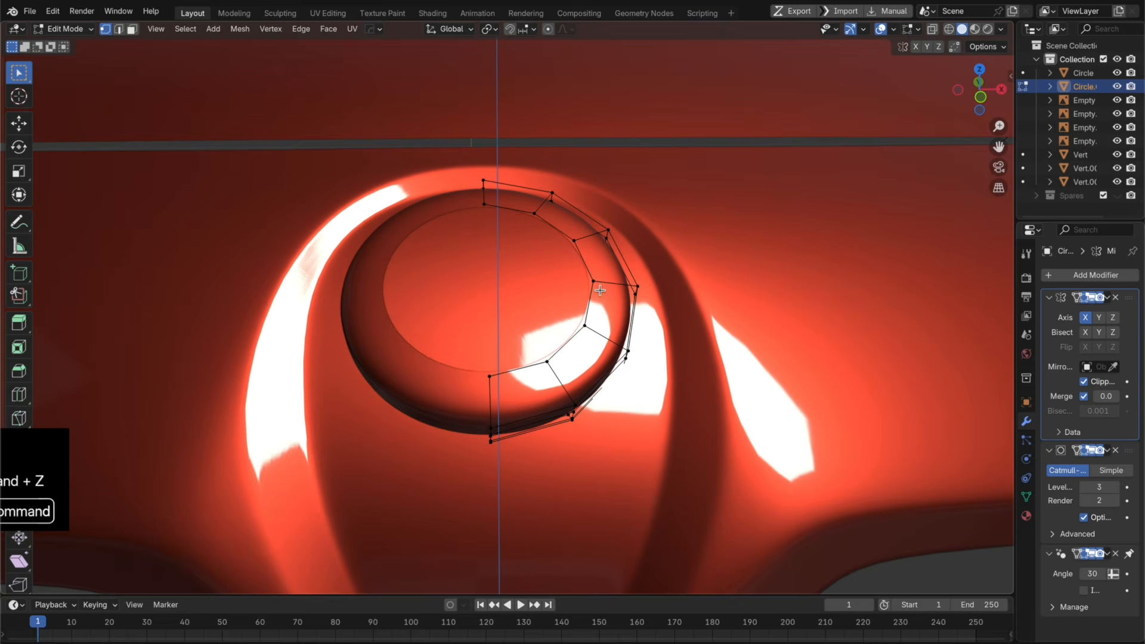
Step: Fill the badge's open centre with a face from the innermost half ring
key("g")
right_click(575, 303)
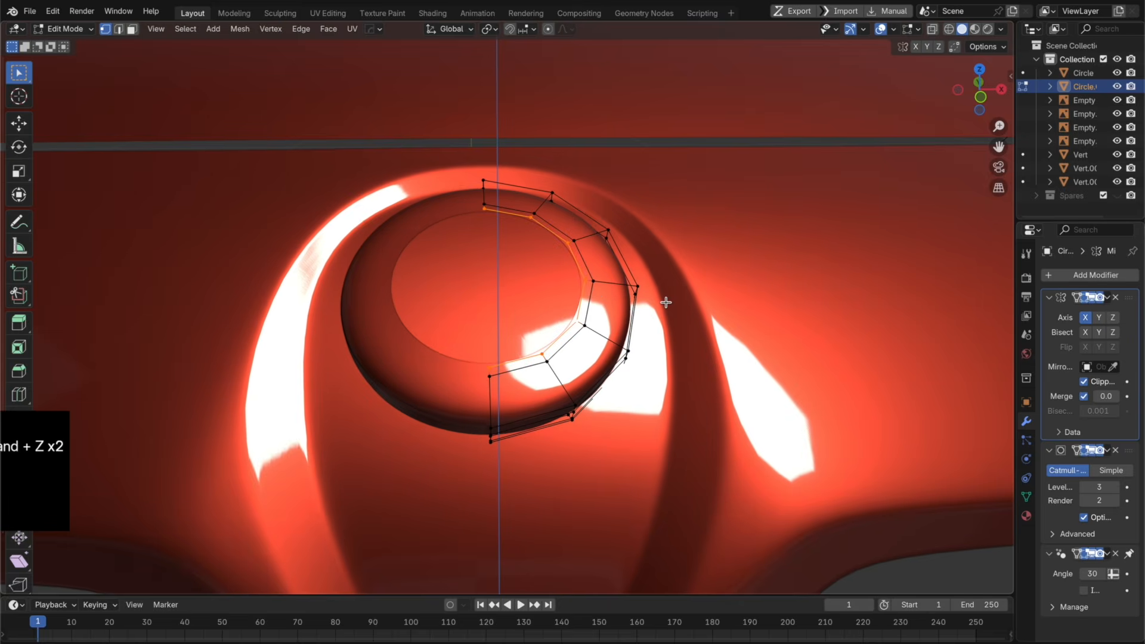
key("f")
key("Tab")
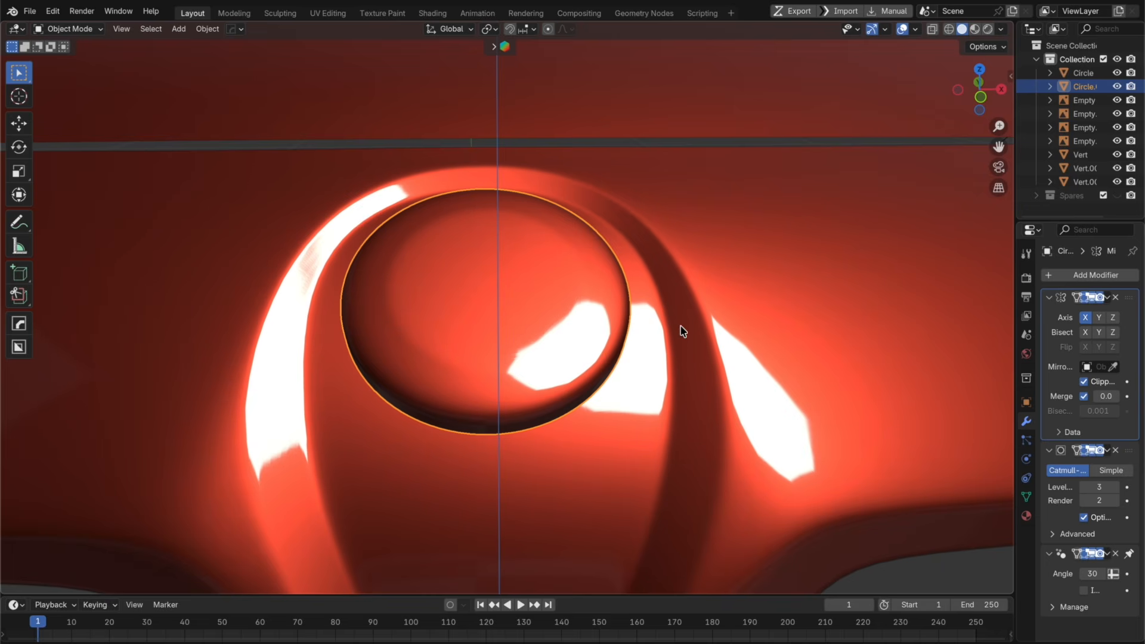
Step: Move the hood badge's lower edge loops deeper into the recess in the side view
middle_click_drag(709, 347, 684, 306)
key("Tab")
key("alt+z")
left_click(656, 366, "alt")
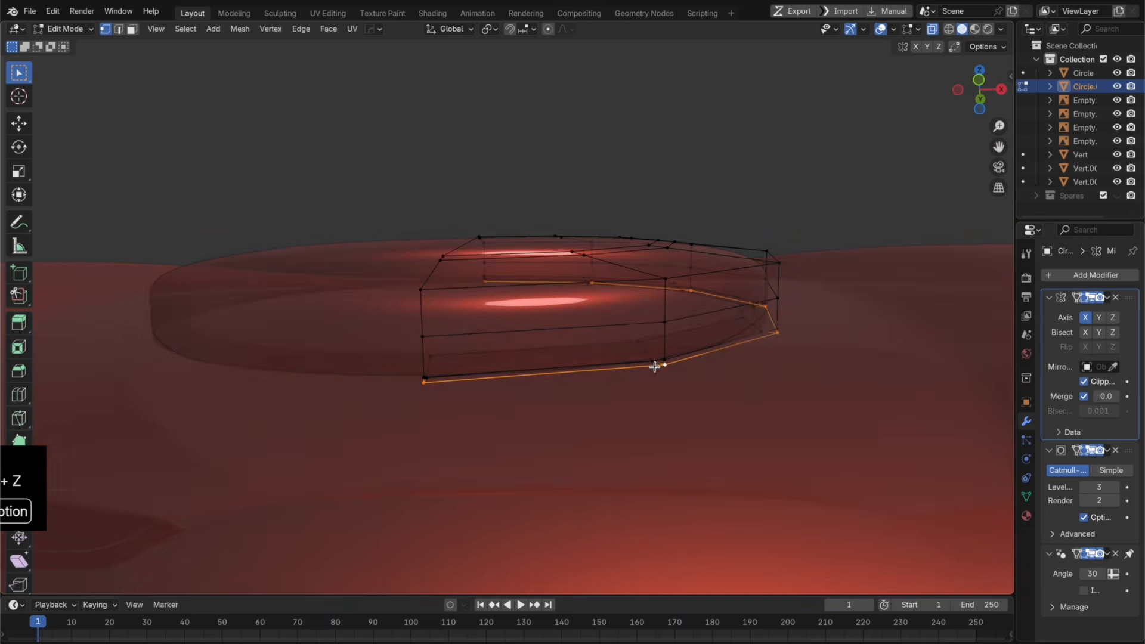
middle_click_drag(622, 370, 625, 388)
left_click(621, 368, "alt")
left_click(622, 390, "alt+shift")
left_click(613, 377, "alt+shift")
key("g")
key("z")
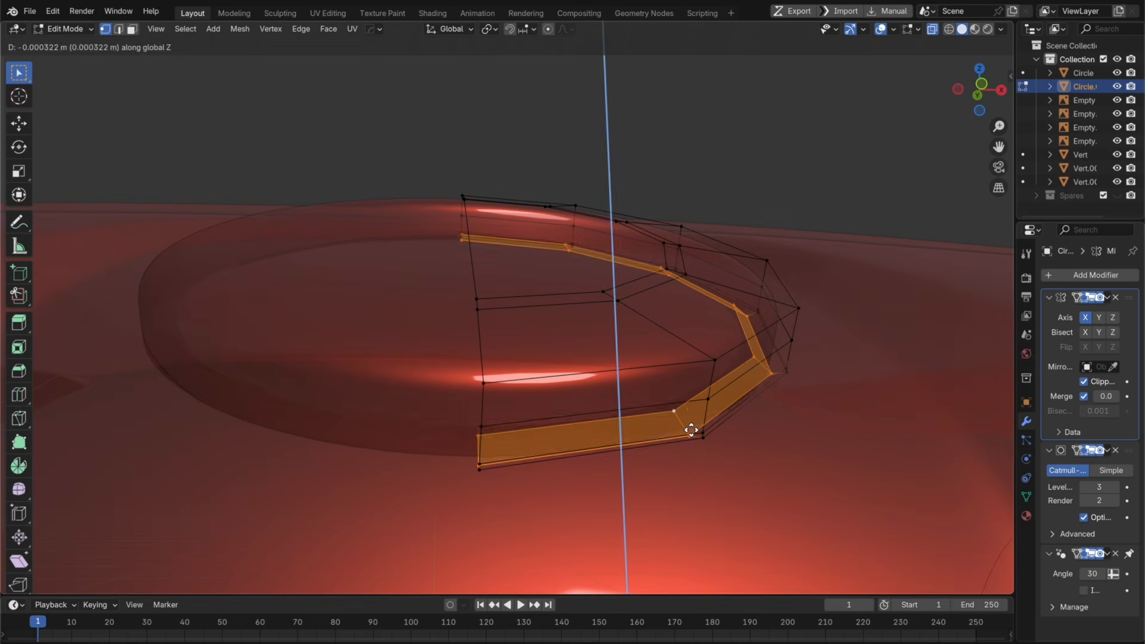
right_click(691, 430)
left_click(1002, 90)
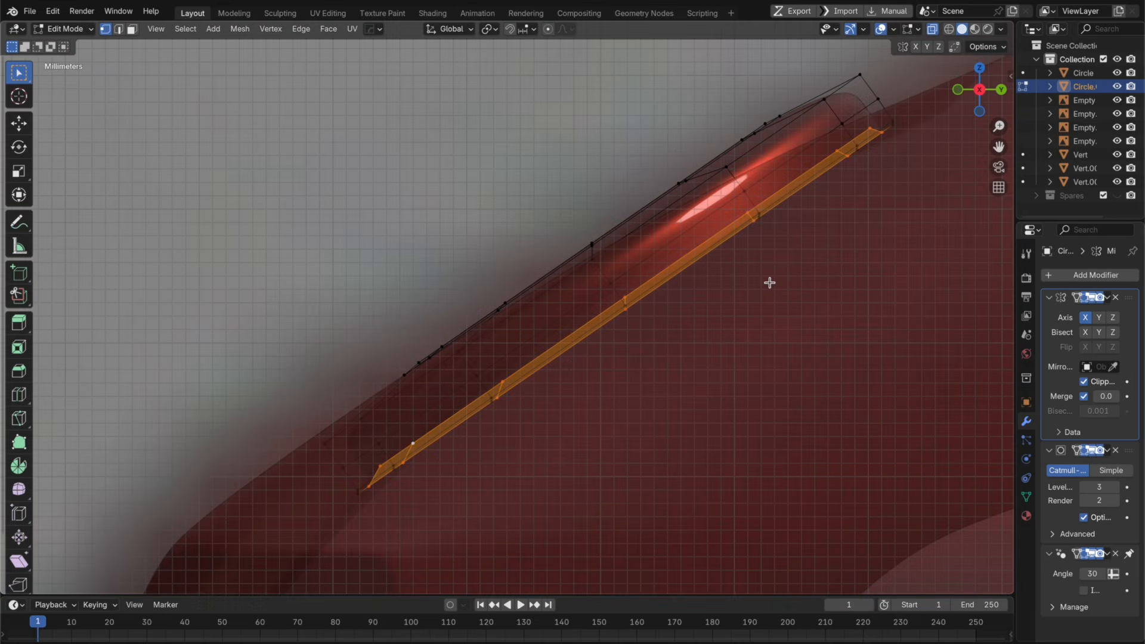
key("g")
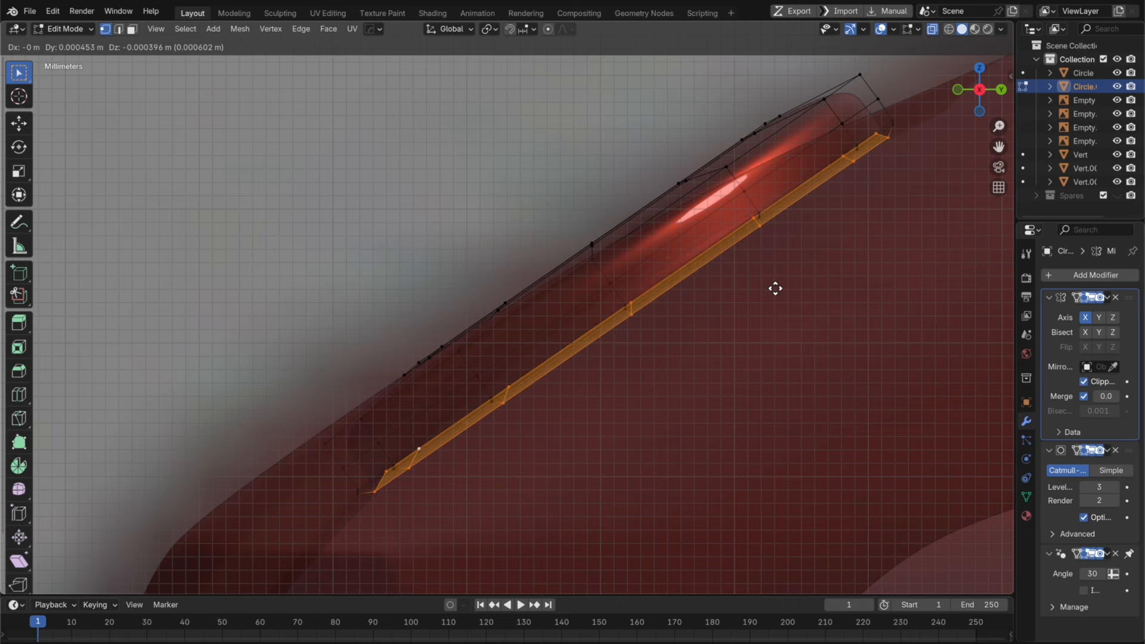
left_click(778, 292)
Step: Leave mesh editing, deselect the badge and save the file
middle_click_drag(779, 292, 856, 273)
key("Tab")
middle_click_drag(790, 289, 705, 348)
left_click(724, 445)
middle_click_drag(671, 423, 701, 463)
key("super+s")
scroll(699, 462, "down", 4)
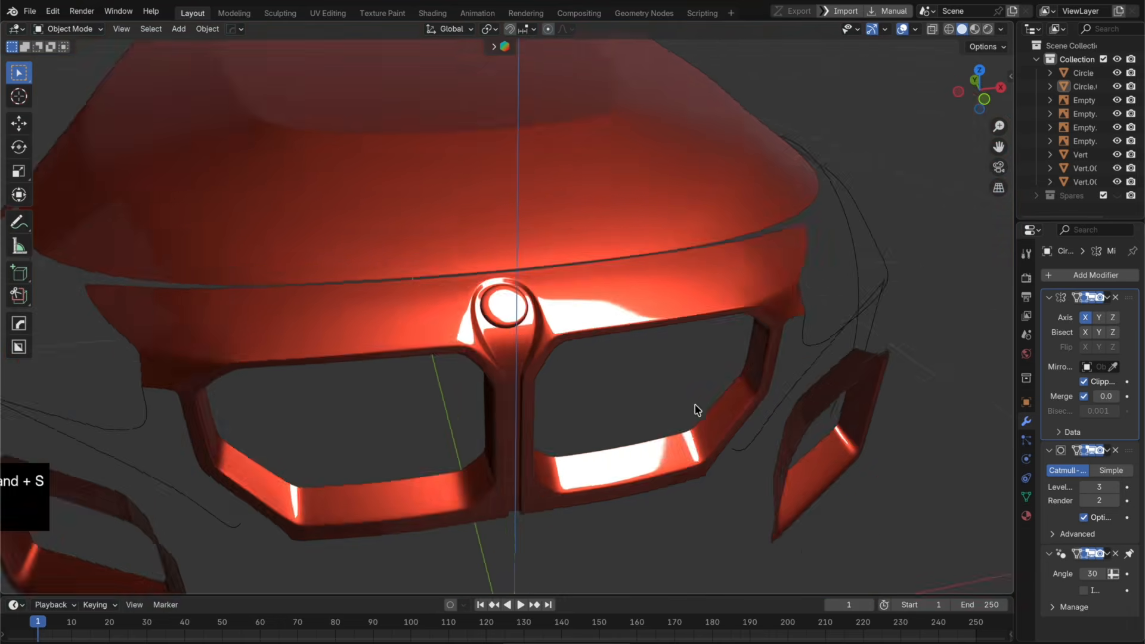
Step: Inspect the whole front end's topology in wireframe display and save the file
middle_click_drag(695, 405, 740, 373)
scroll(766, 299, "down", 5)
key("shift+z")
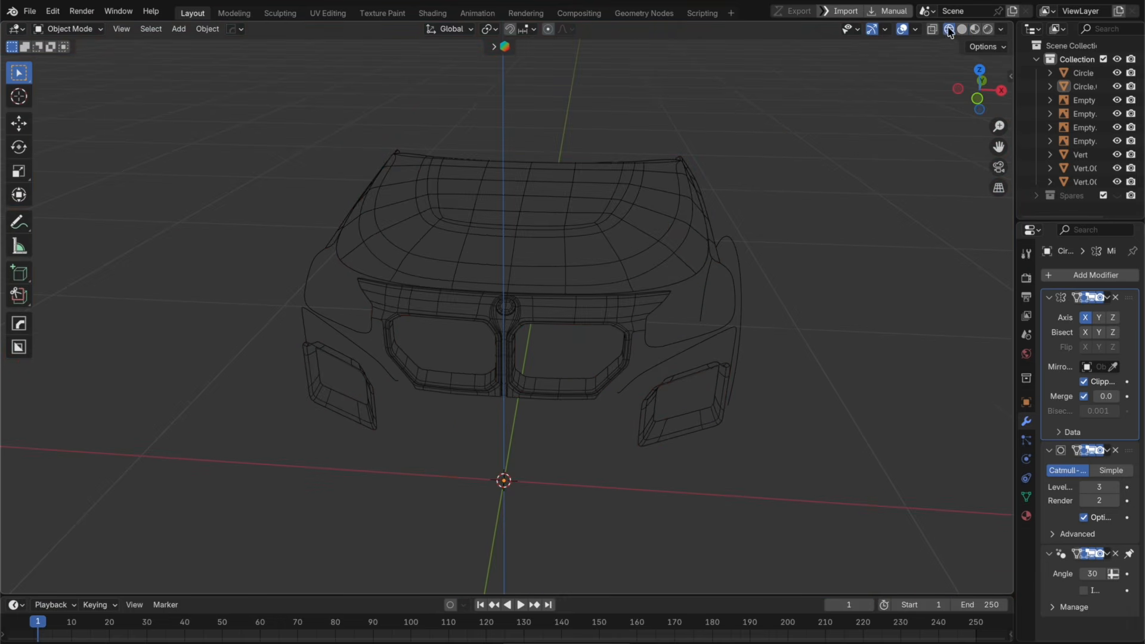
middle_click_drag(823, 304, 765, 297)
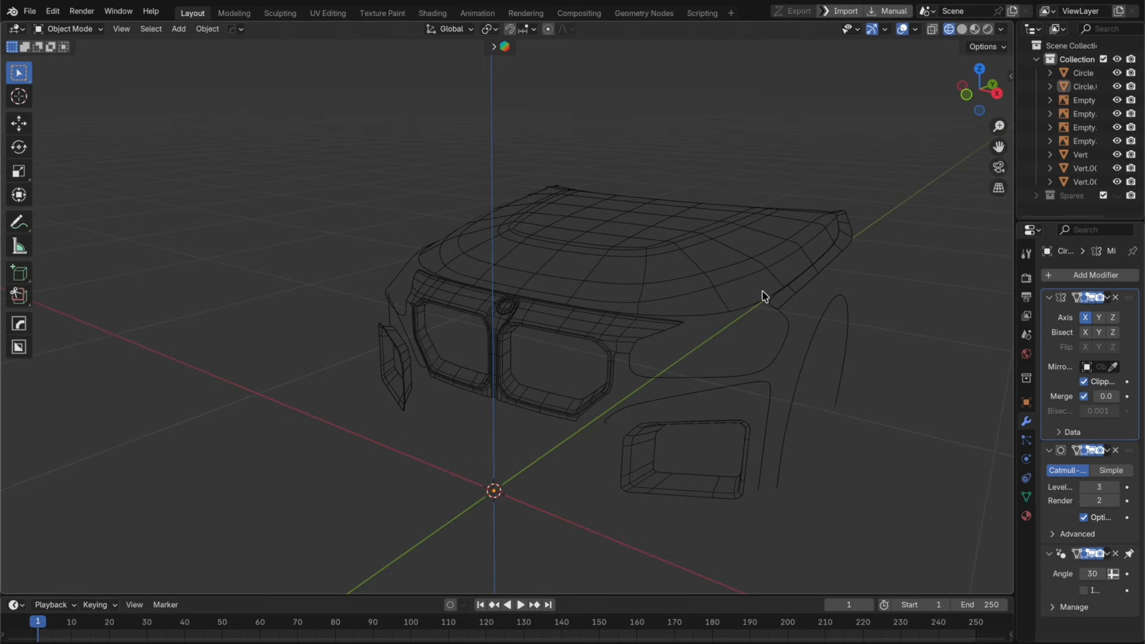
key("super+s")
middle_click_drag(764, 296, 729, 283)
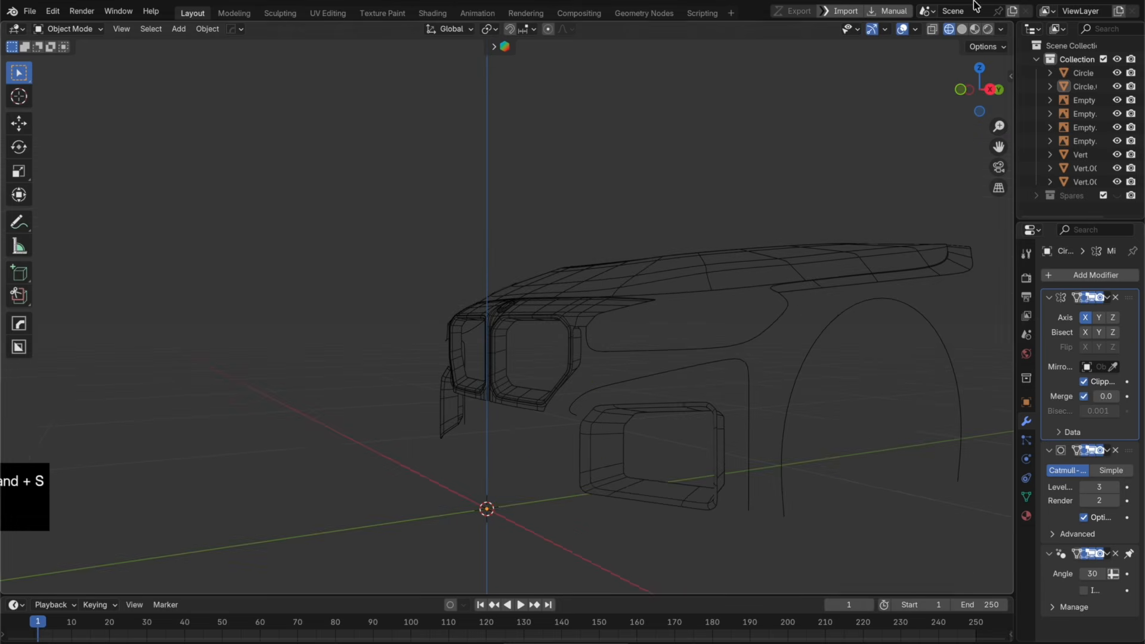
Step: Restore solid shading and compare the modelled front end with the front-view blueprint
left_click(962, 29)
scroll(775, 325, "down", 4)
middle_click_drag(776, 327, 972, 167)
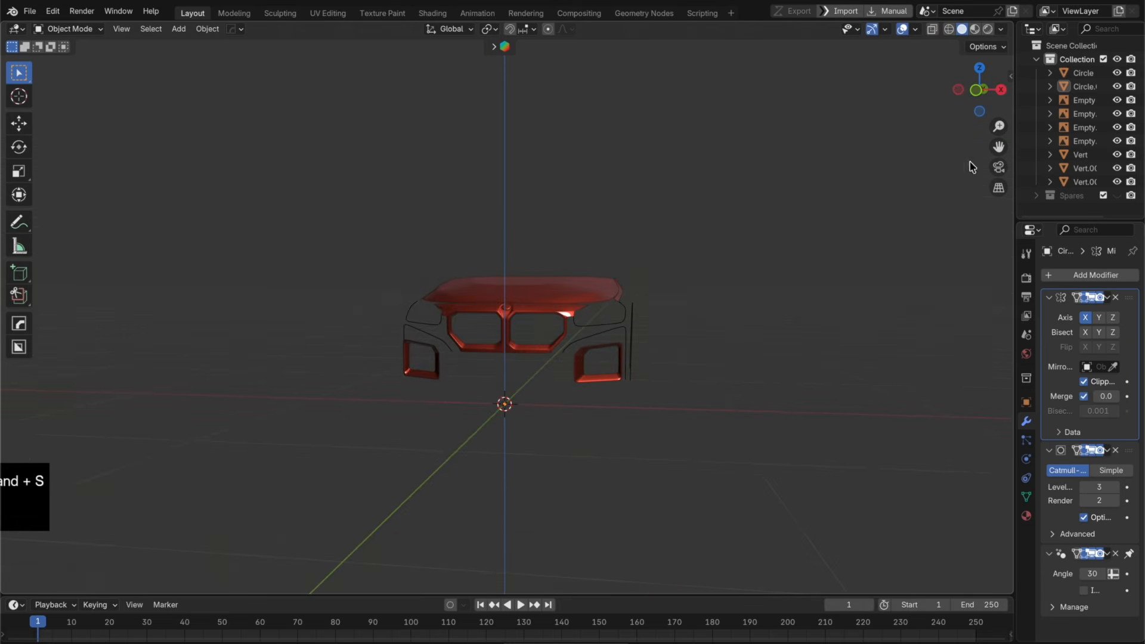
left_click(982, 109)
left_click(1001, 93)
left_click(1001, 93)
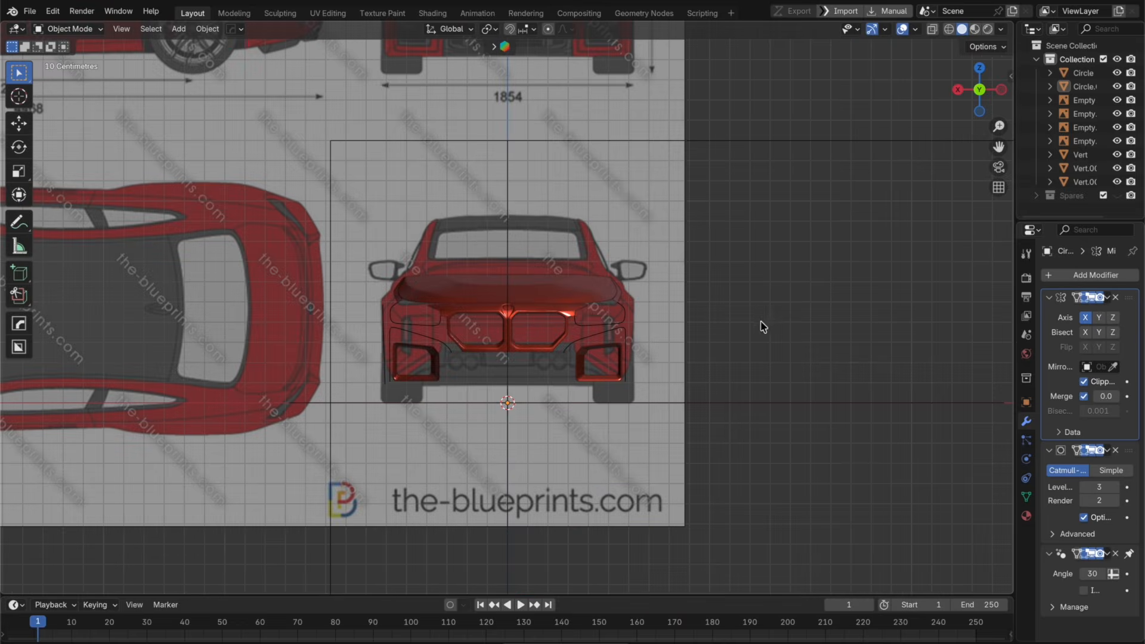
scroll(770, 307, "up", 5)
middle_click_drag(763, 311, 750, 270, "shift")
left_click(958, 91)
left_click(959, 91)
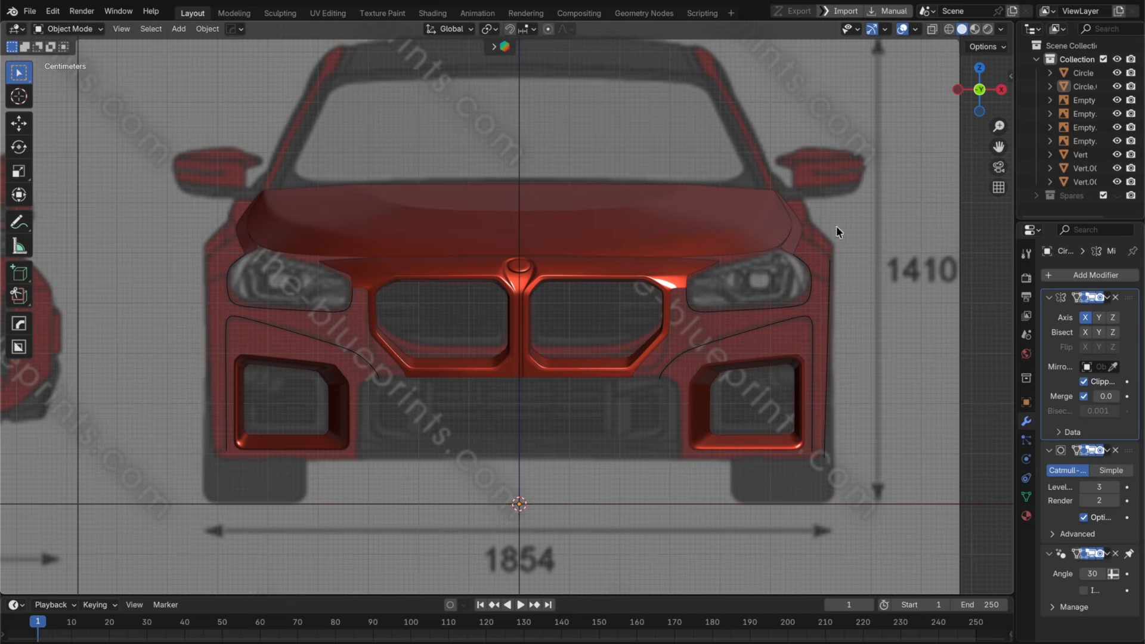
Step: Extrude the outer edges at the grille frame's lower diagonal corner about 46 mm downward along Z
scroll(812, 335, "up", 5)
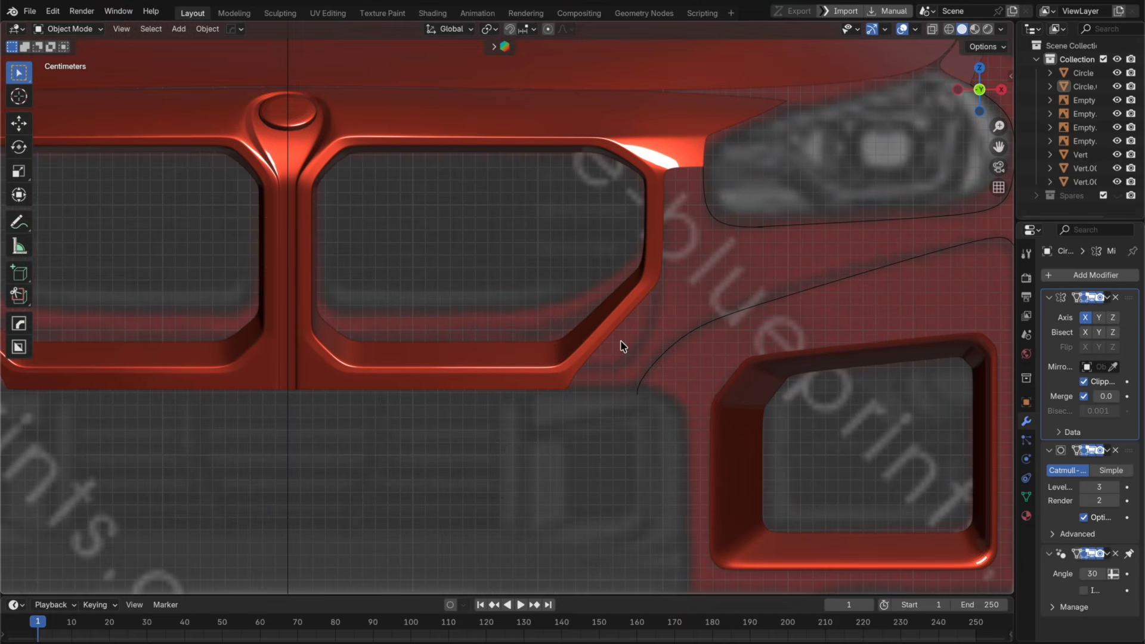
scroll(577, 333, "up", 3)
left_click(577, 338)
key("Tab")
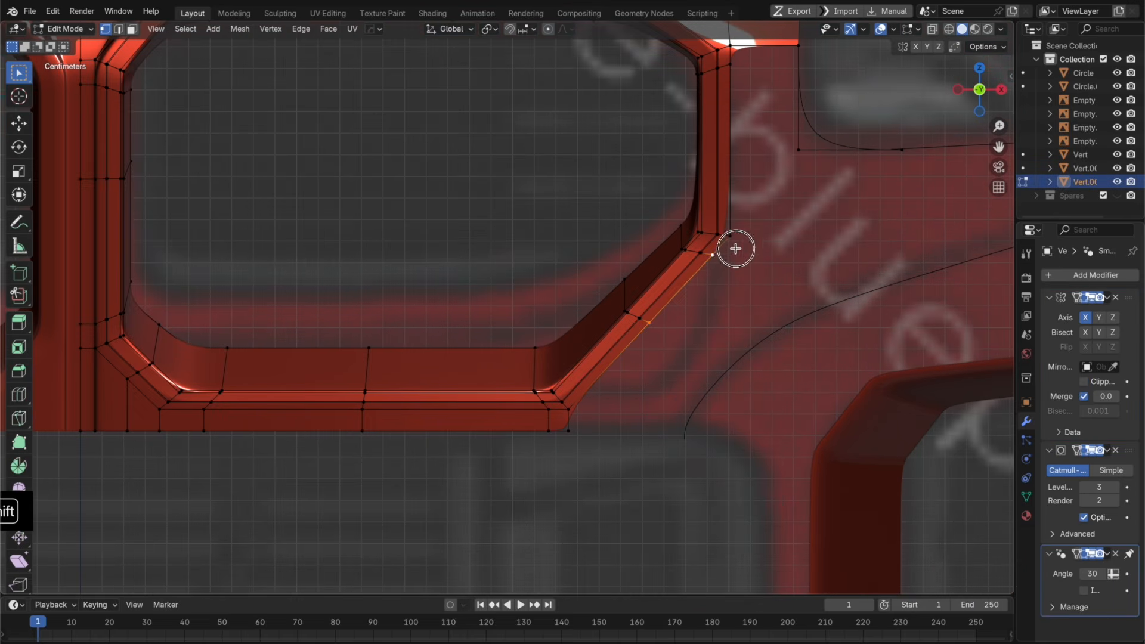
key("e")
key("z")
left_click(739, 350)
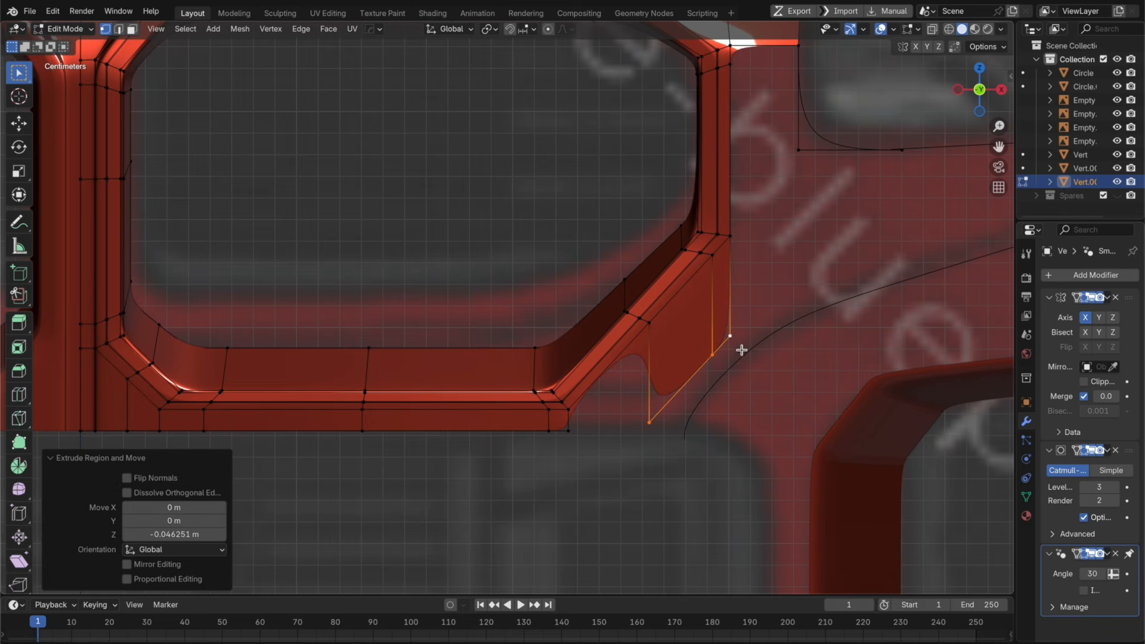
Step: Flatten the extruded corner edges to zero Z scale and lower them about 24 mm along Z
key("s")
key("z")
key("0")
key("Return")
key("g")
key("z")
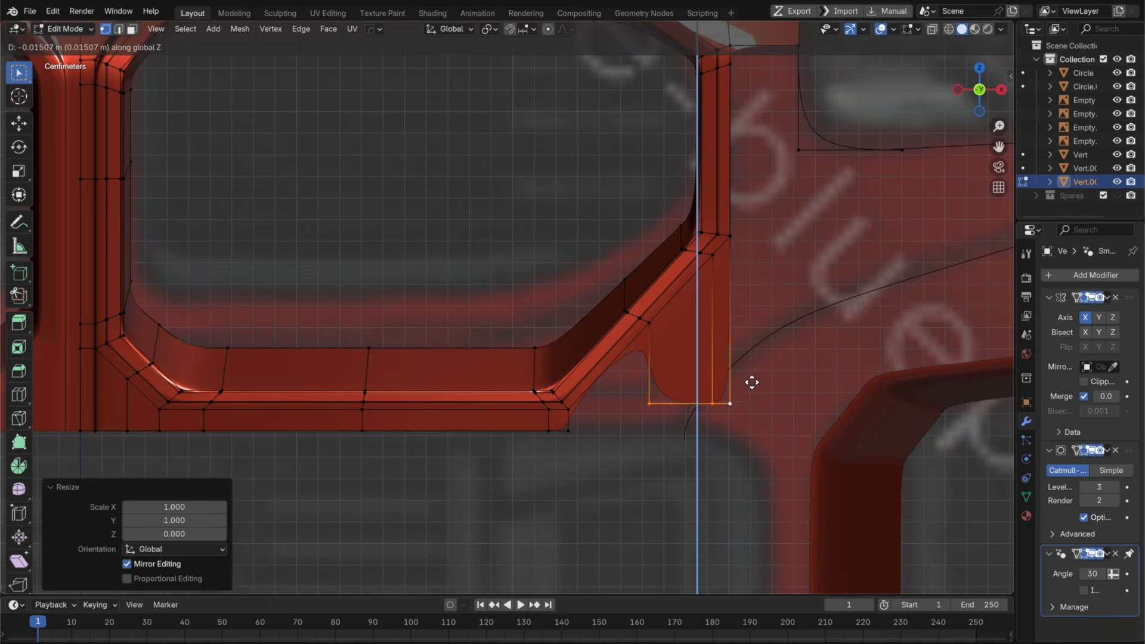
left_click(752, 400)
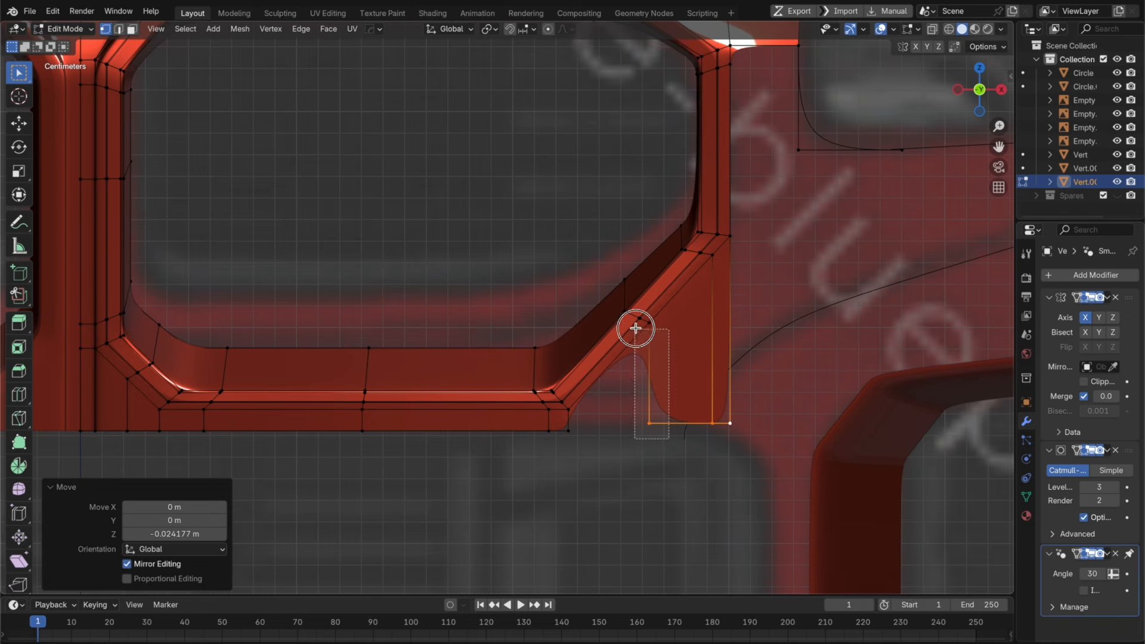
Step: Fill the gap beside the lower corner with a face and flatten the grille frame's entire bottom edge to zero Z scale
left_click_drag(791, 477, 75, 418)
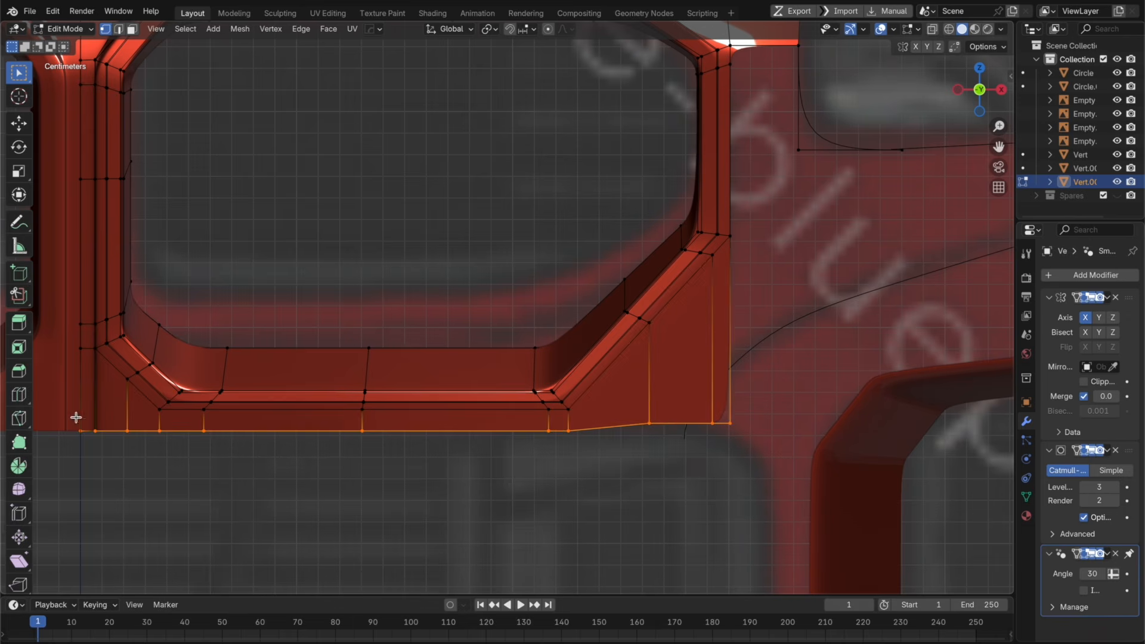
key("alt+z")
left_click_drag(812, 480, 54, 413)
key("s")
key("z")
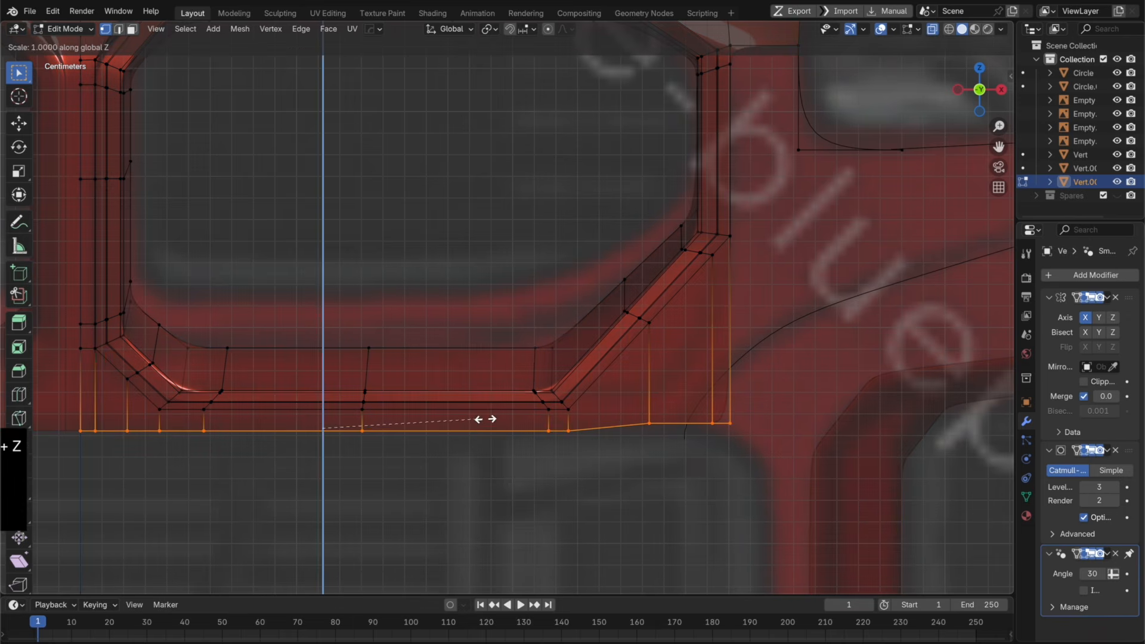
key("0")
left_click(485, 419)
Step: Select the grille frame together with the bumper outline object, save an incremental file version, and join the two objects
key("Tab")
scroll(774, 393, "down", 3)
key("alt+z")
left_click(745, 374, "shift")
middle_click_drag(746, 373, 650, 382)
key("super+s")
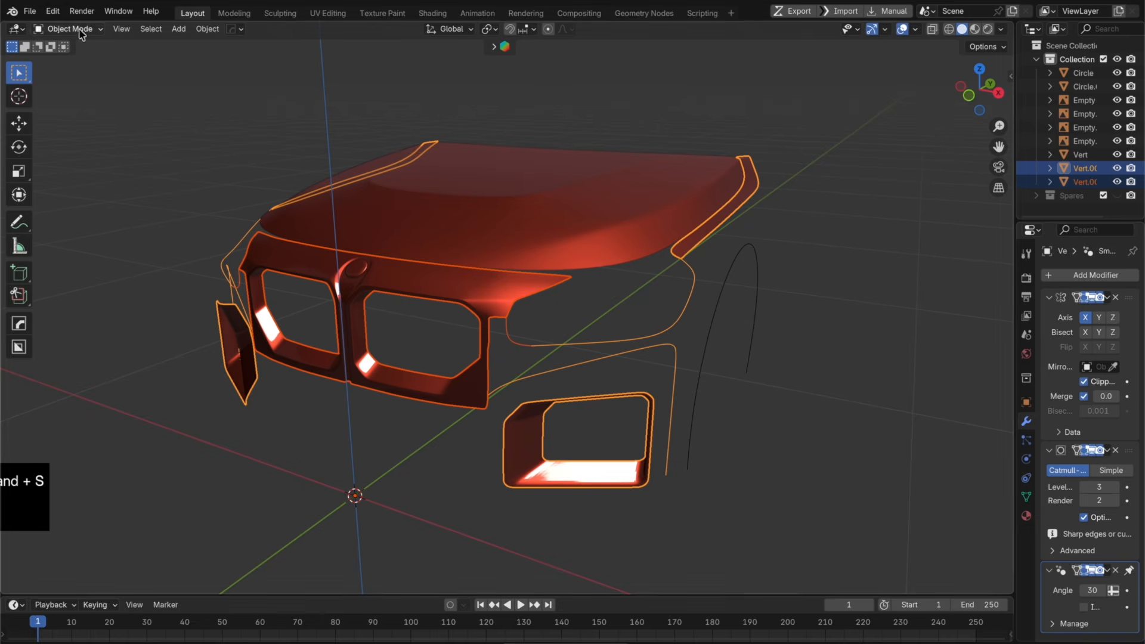
left_click(31, 11)
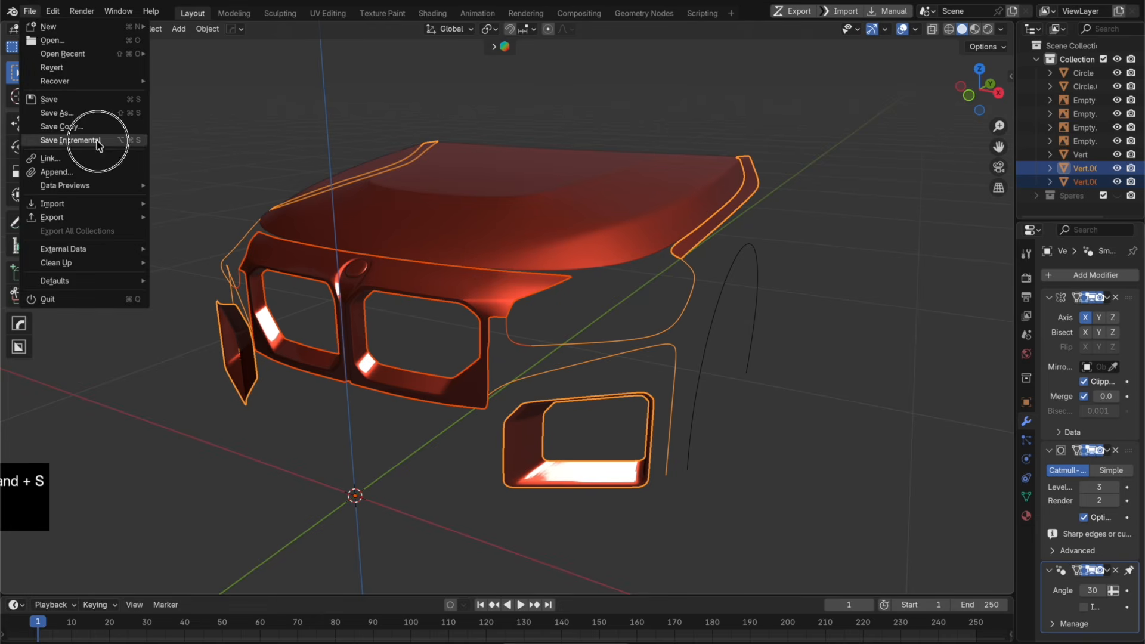
left_click(98, 142)
key("ctrl+j")
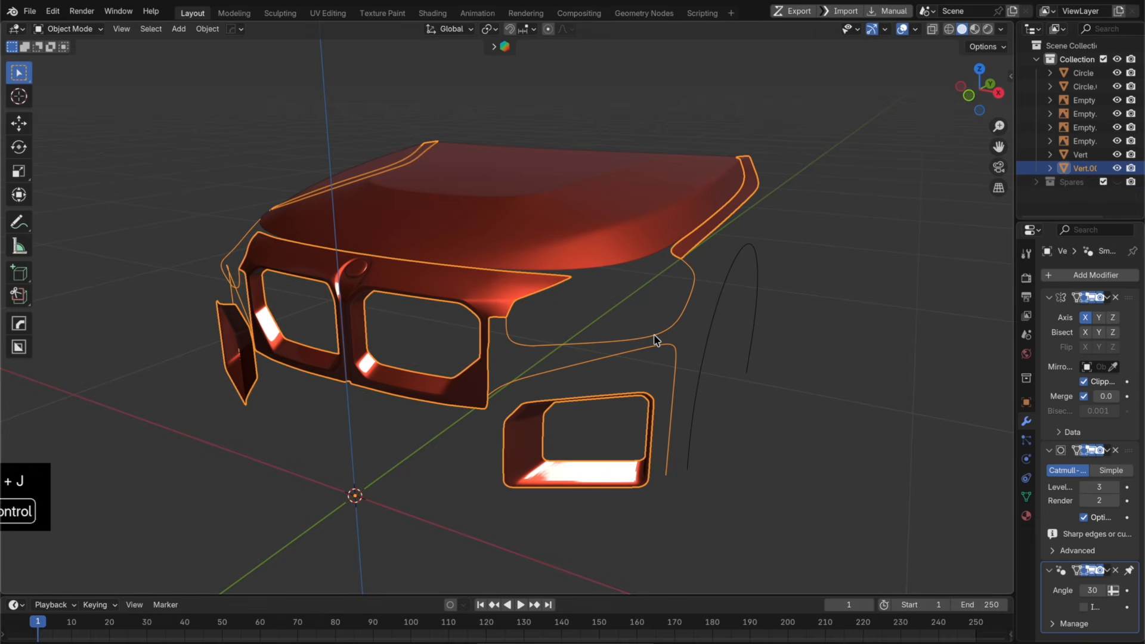
Step: Merge the vertices on the headlight outline's lower edge at their centre
key("Tab")
scroll(621, 341, "up", 7)
left_click(663, 466)
scroll(666, 465, "down", 5)
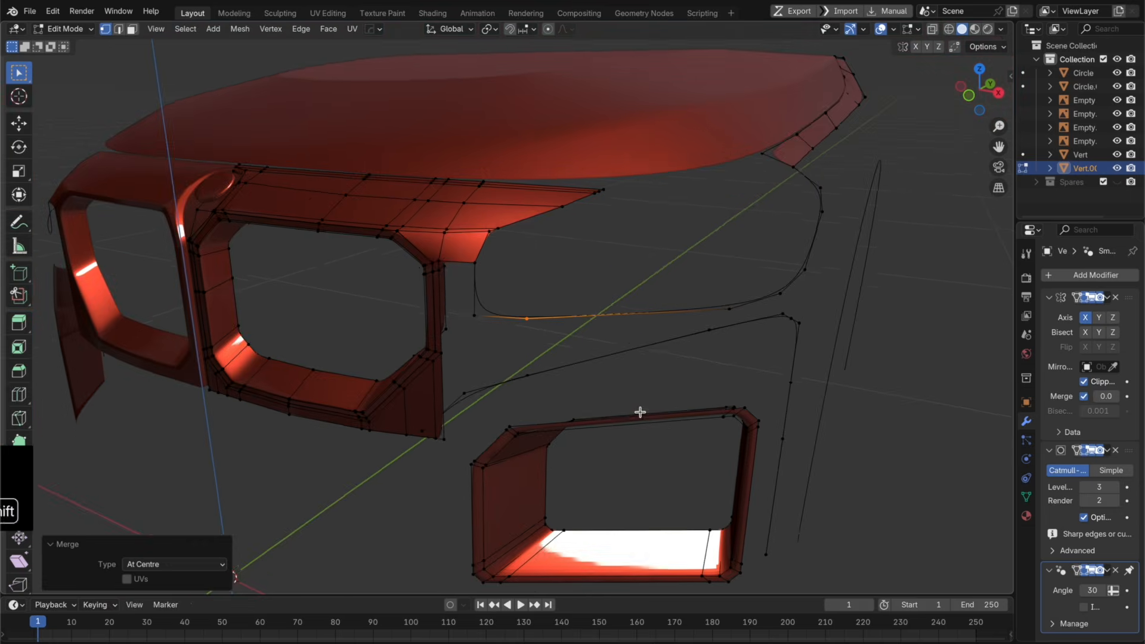
middle_click_drag(638, 409, 613, 378)
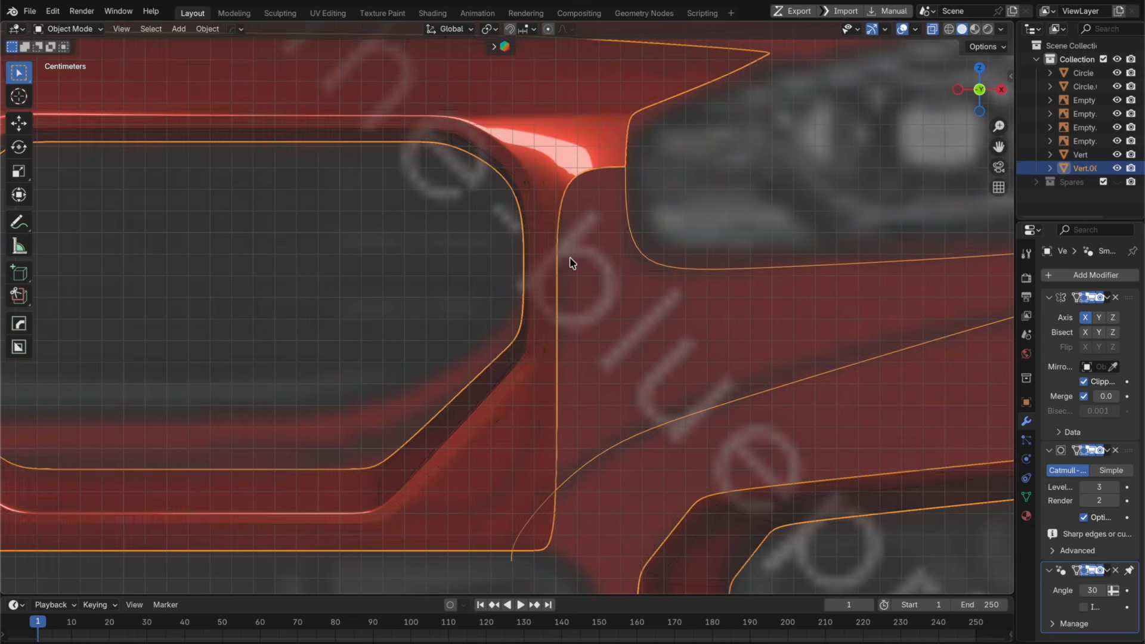
key("super+z")
key("super+z")
key("super+r")
left_click(552, 197)
left_click(554, 196)
key("super+z")
Step: Cut an edge loop across the grille frame's outer upright and flatten it to zero Z scale
key("super+r")
left_click(618, 385)
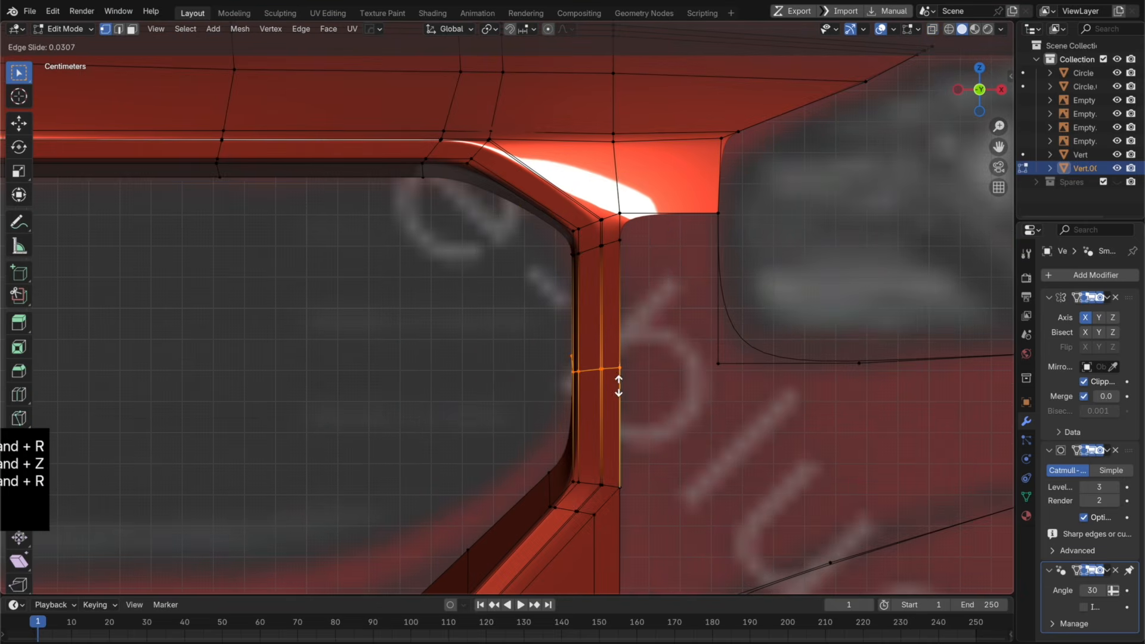
left_click(618, 386)
key("s")
key("z")
key("0")
key("Return")
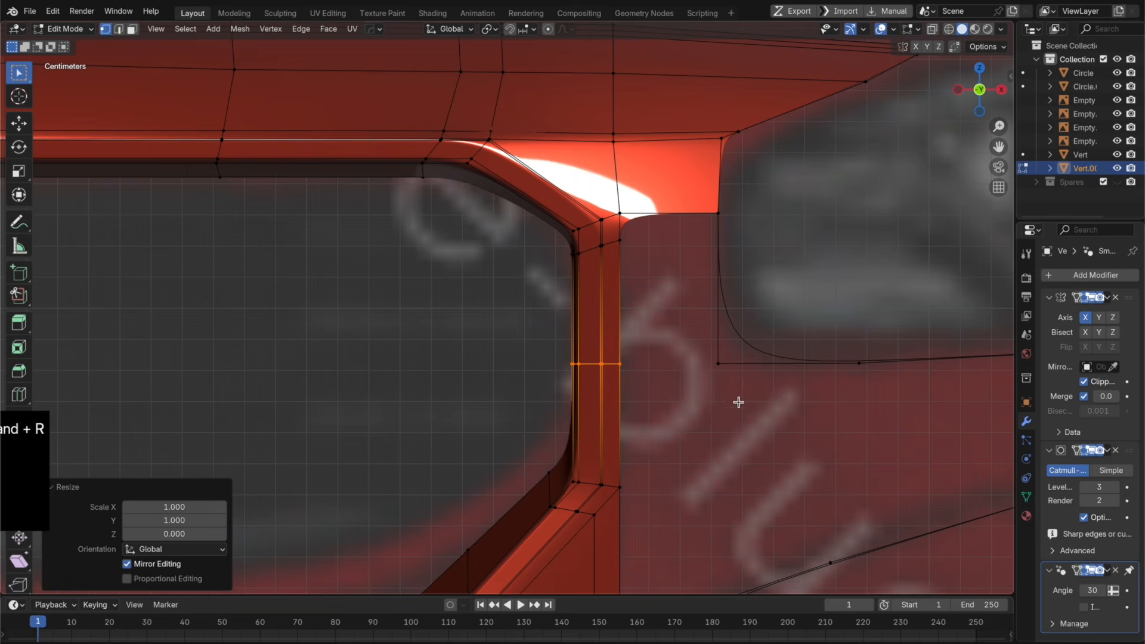
Step: Fill the area between the grille frame's outer upright and the headlight outline with a face
left_click_drag(738, 402, 617, 207)
scroll(659, 293, "down", 4)
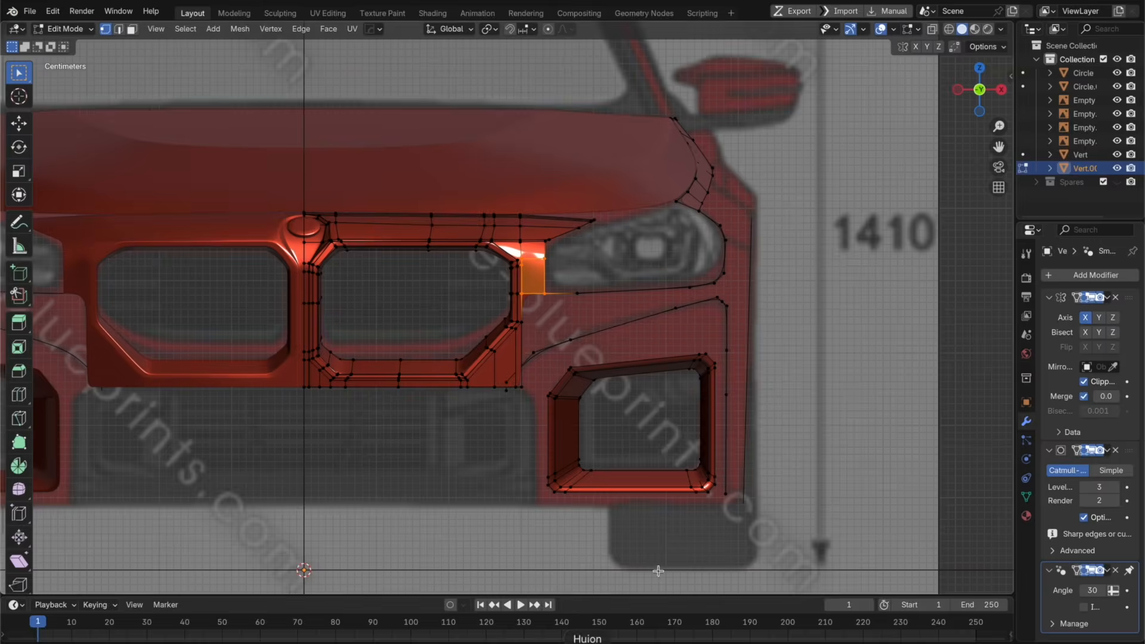
scroll(685, 332, "up", 5)
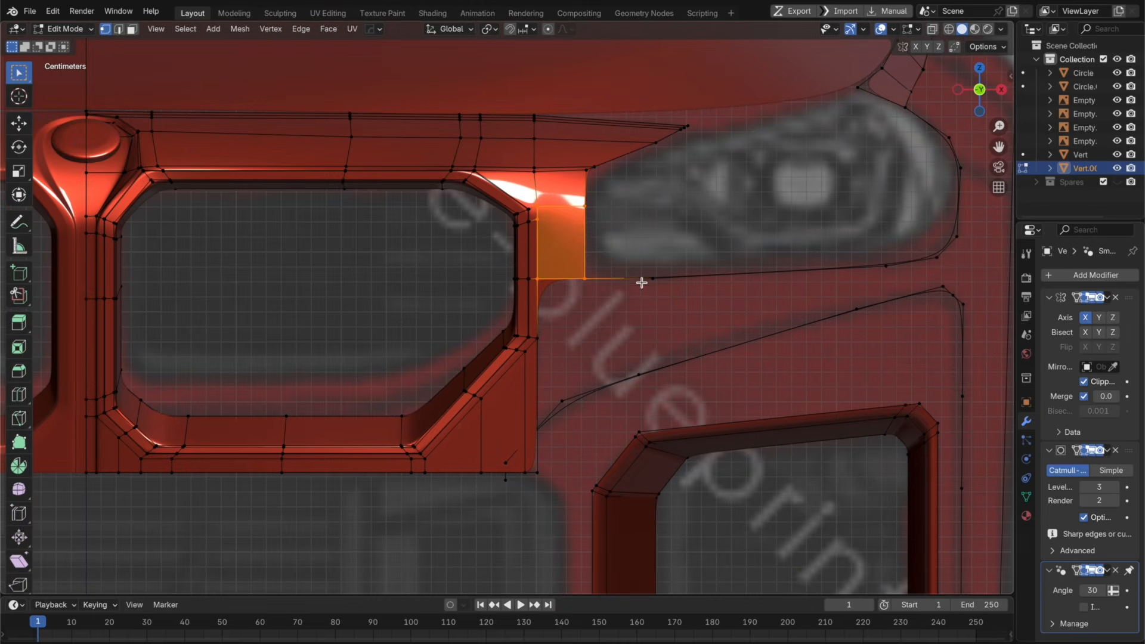
Step: Duplicate the headlight outline's lower edge and place the copy about 10.6 mm lower along Z
left_click(582, 280)
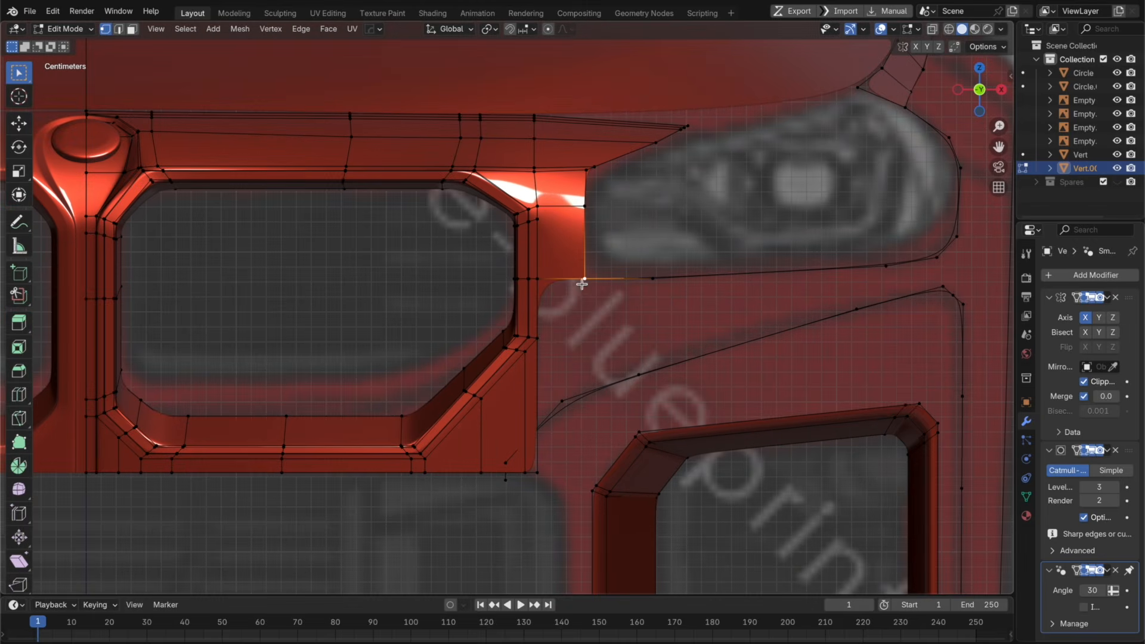
key("shift+d")
key("z")
left_click(947, 274)
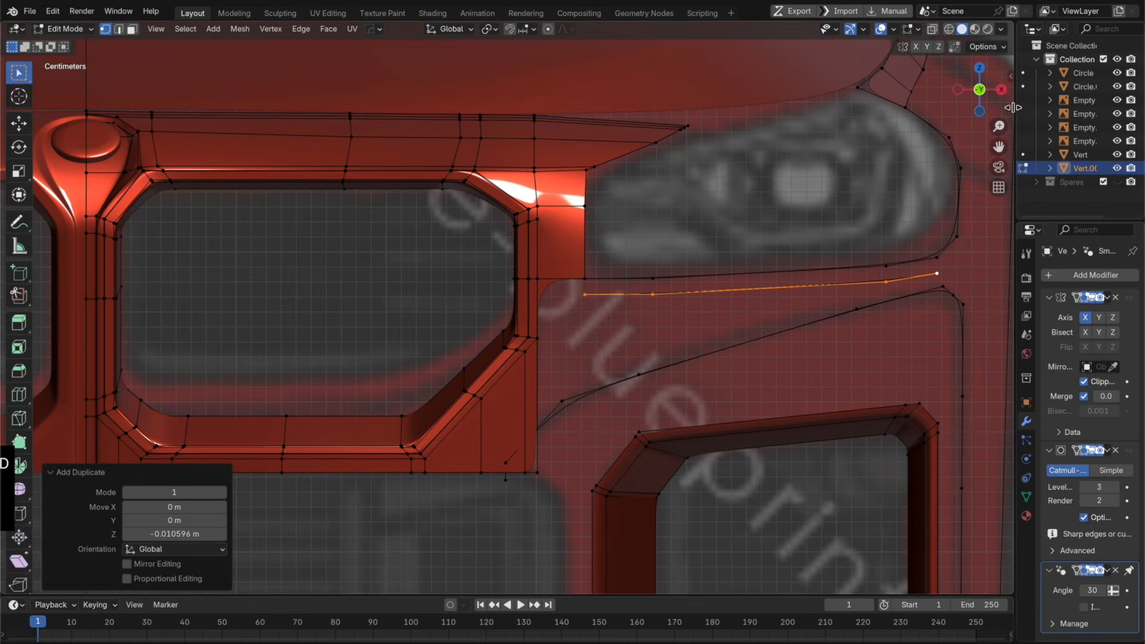
Step: Move the duplicated edge line along Y in the top view to match the bumper contour
left_click(979, 68)
key("r")
key("z")
right_click(887, 343)
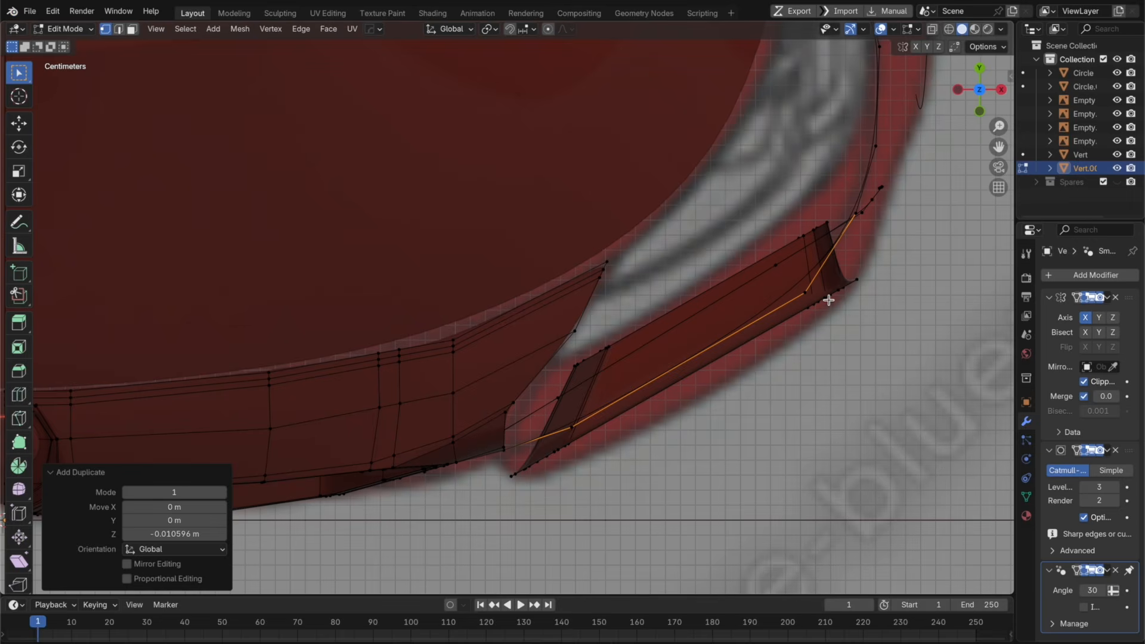
key("g")
key("y")
left_click(823, 304)
Step: Extrude the duplicated line's rear end vertex about 140 mm along Y and 16 mm up, and shift it about 44 mm outward along X
middle_click_drag(823, 304, 691, 365)
key("KP_3")
left_click(536, 328)
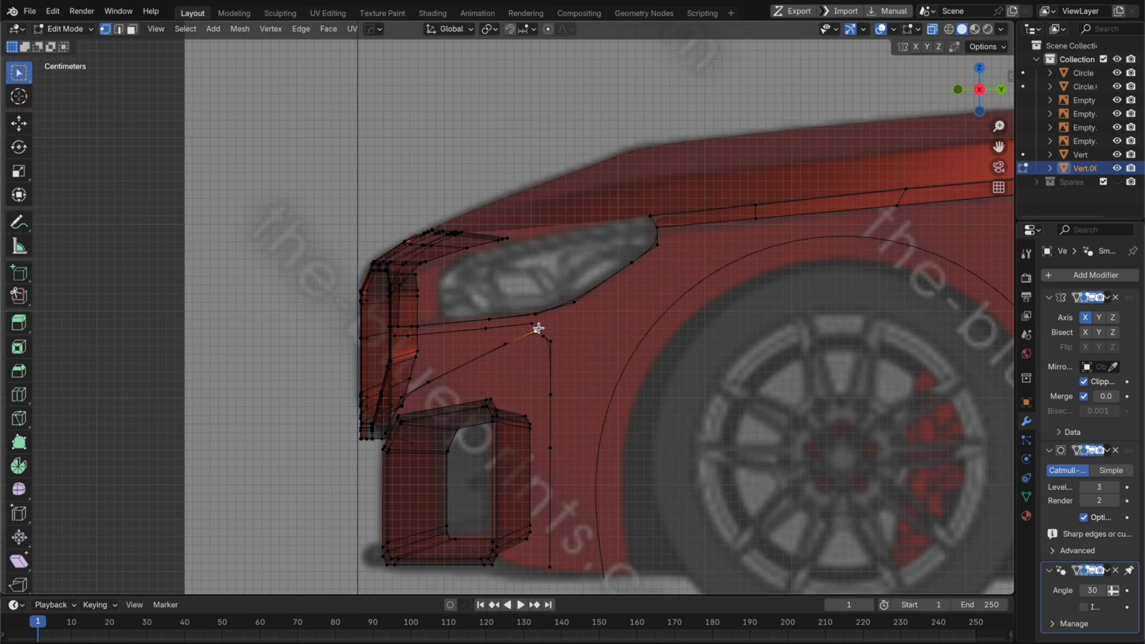
key("e")
left_click(707, 316)
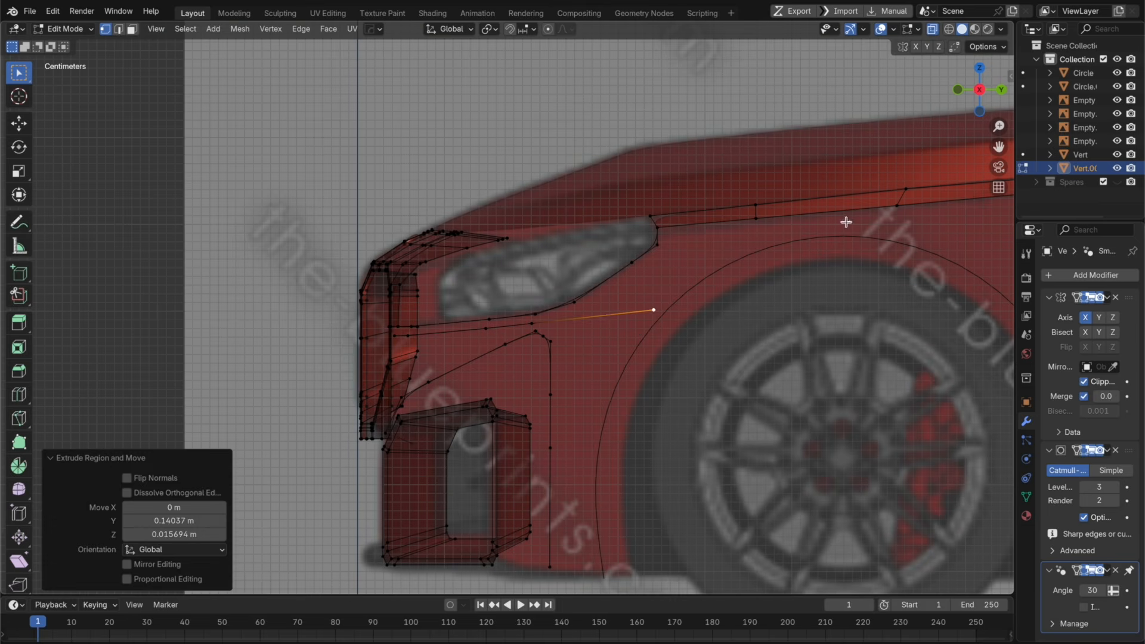
key("KP_7")
key("g")
key("x")
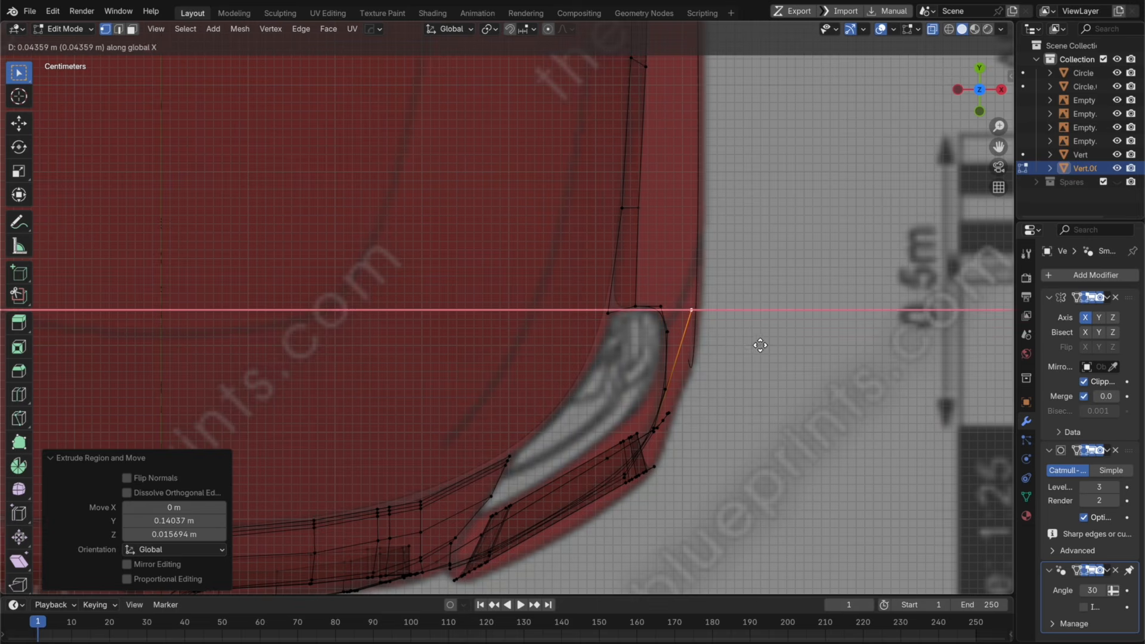
left_click(760, 345)
Step: Cut the new rear edge at its midpoint and move that vertex about 14 mm outward along X
key("ctrl+r")
left_click(684, 389)
right_click(683, 389)
key("g")
key("x")
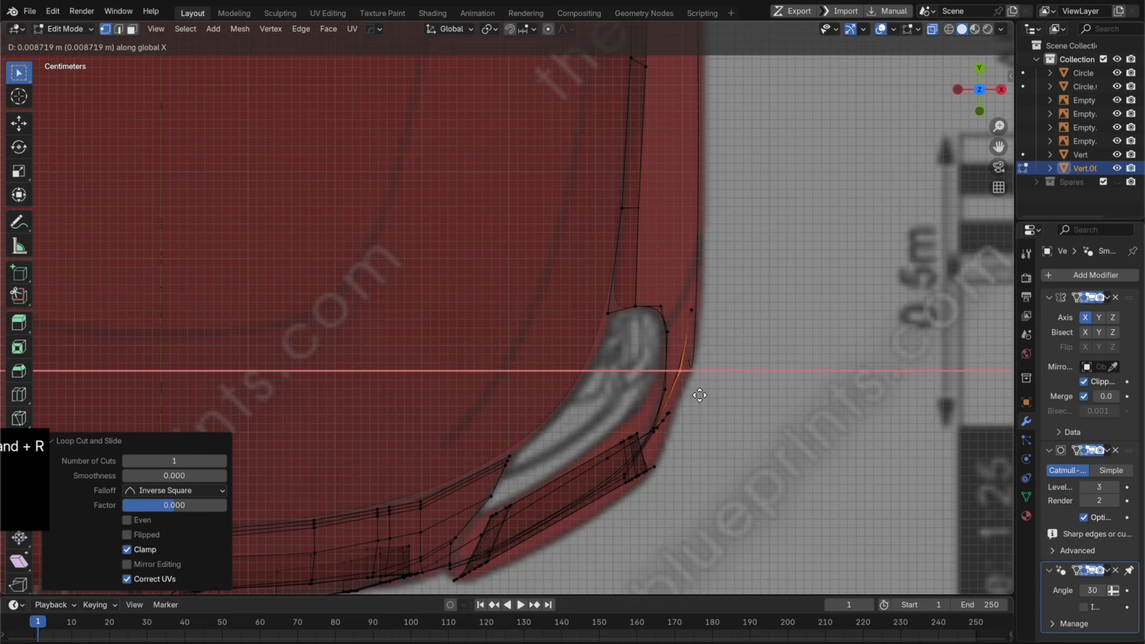
left_click(704, 397)
middle_click_drag(704, 397, 641, 394)
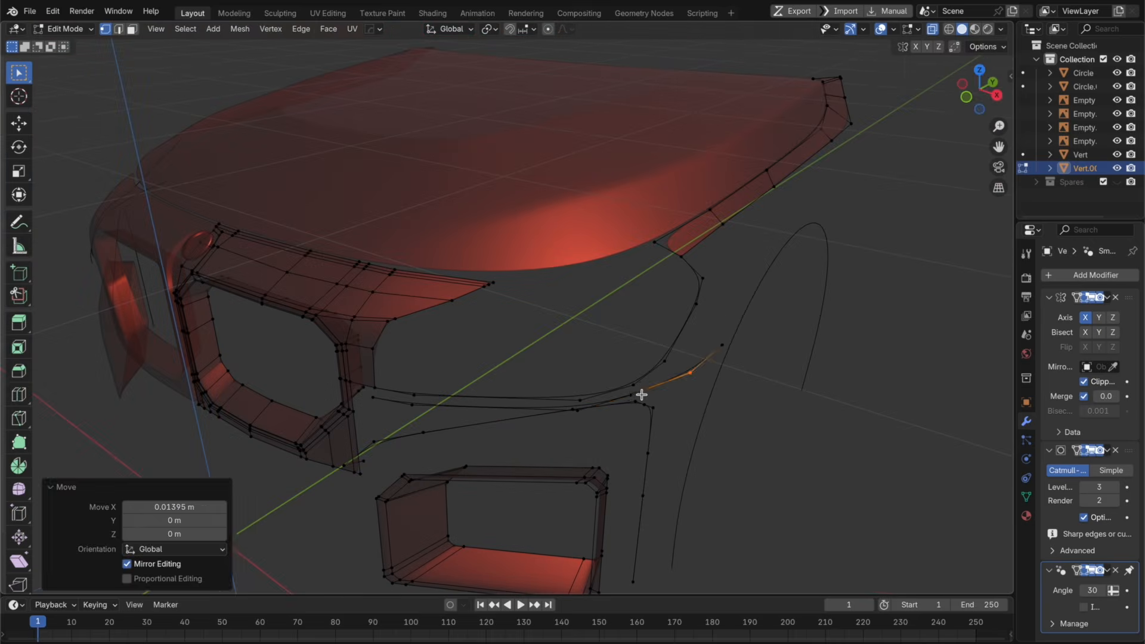
Step: Adjust the vertex near the rear end of the line below the headlight along X, working from the top view
left_click(979, 70)
key("g")
key("x")
left_click(768, 386)
Step: Try to flatten the line below the headlight by scaling it to 0 along Z and tilting it about X
middle_click_drag(707, 430, 654, 281)
key("alt+z")
middle_click_drag(612, 414, 659, 383)
key("s")
key("z")
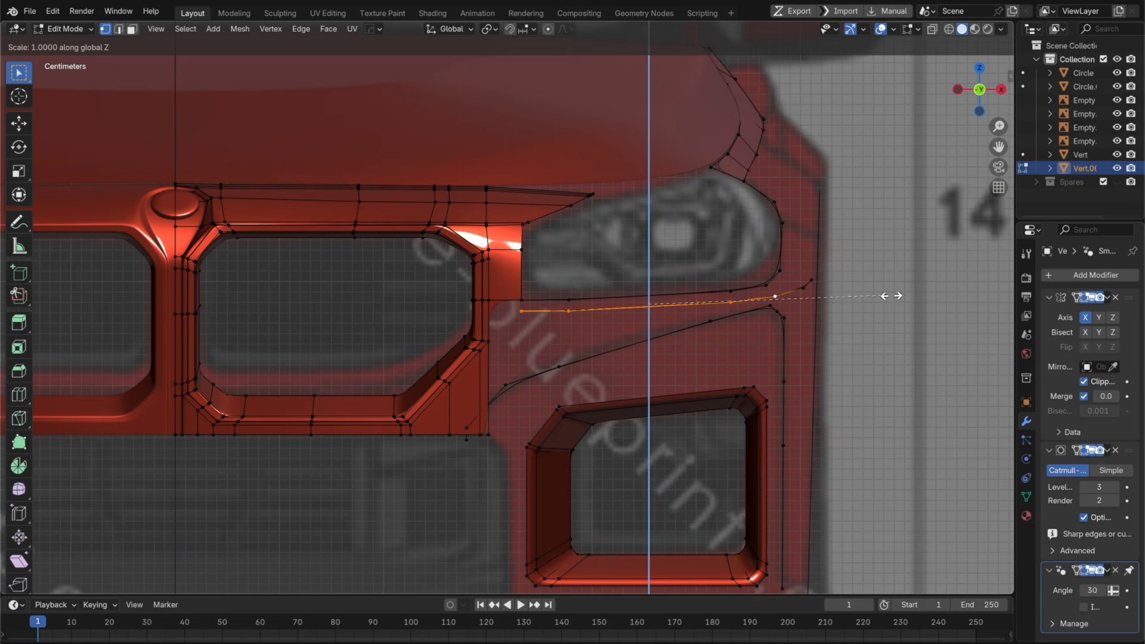
key("0")
key("Return")
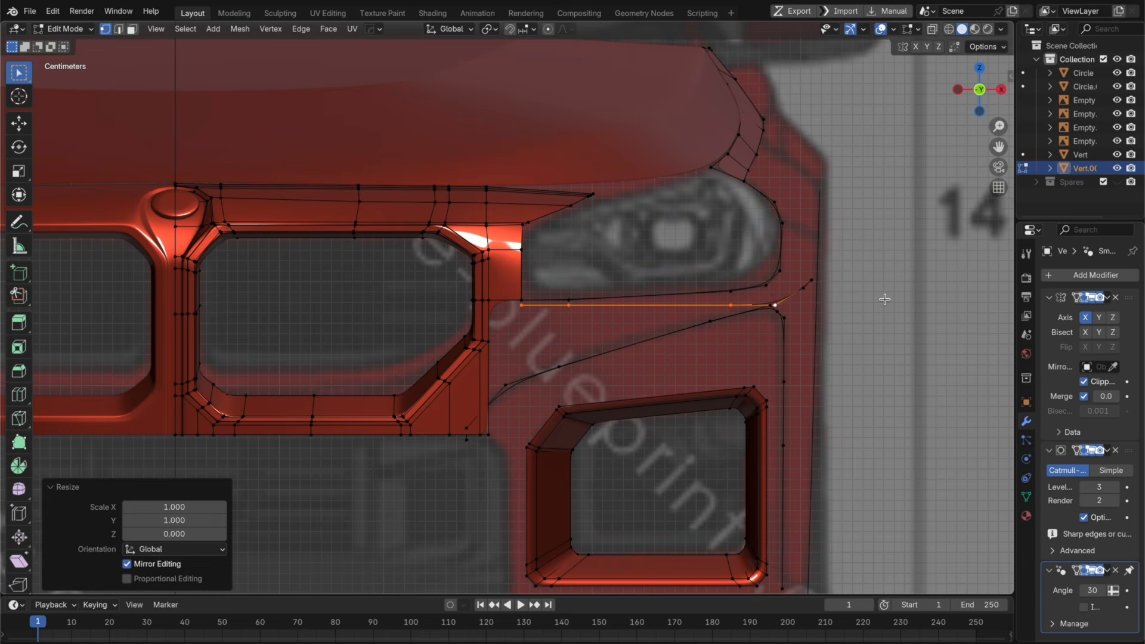
key("r")
key("x")
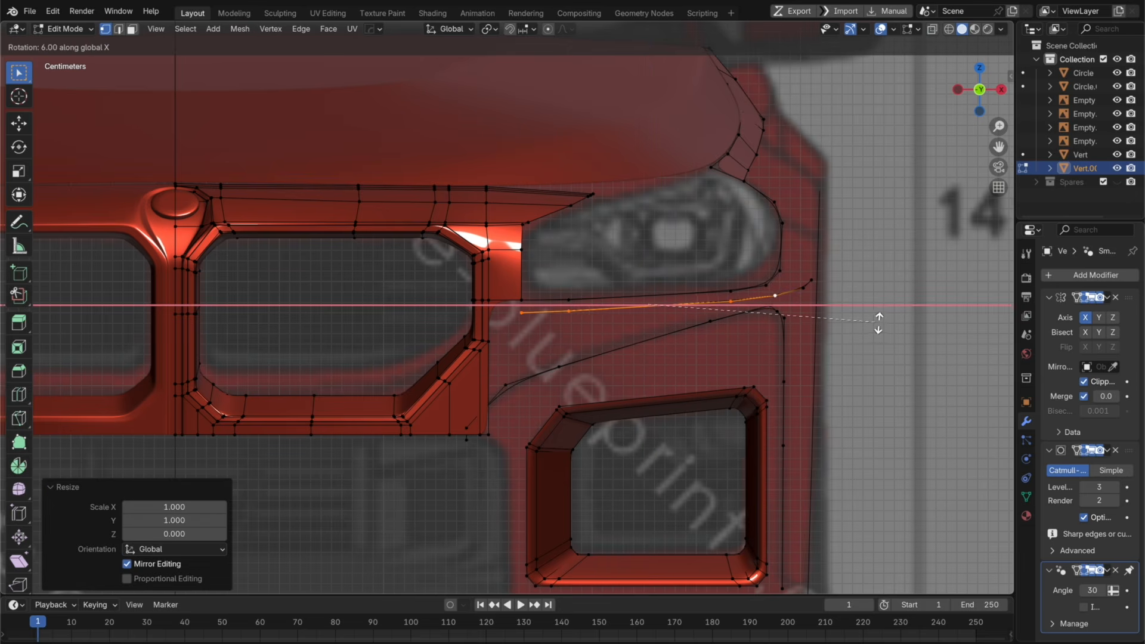
right_click(878, 323)
key("super+z")
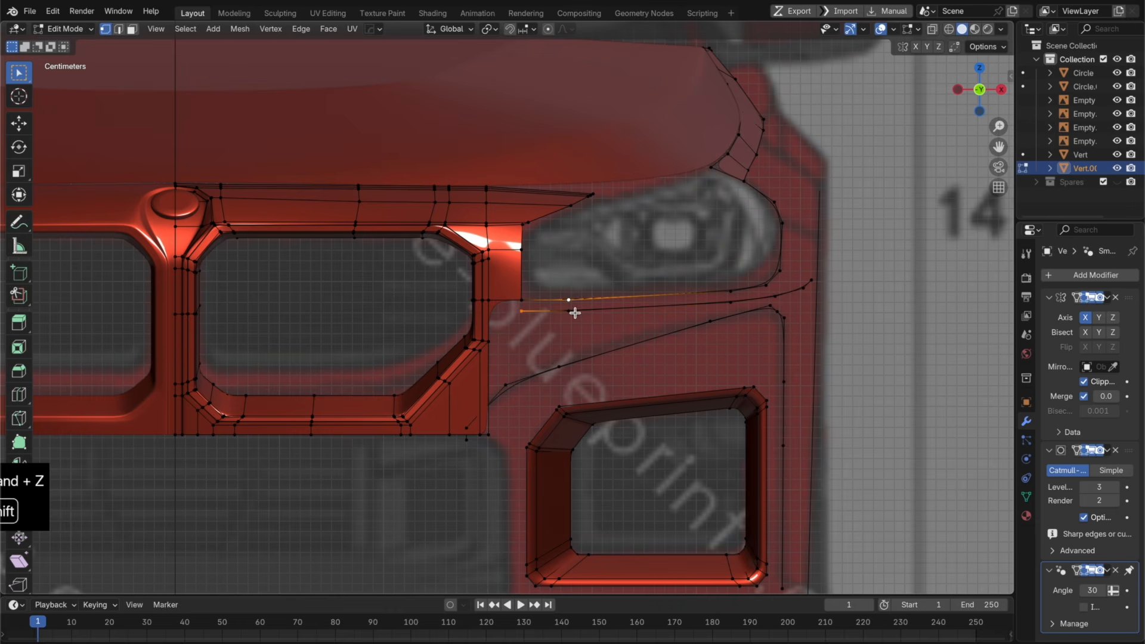
Step: Lower the two grille-side vertices of the line below the headlight along Z, with the end vertex slightly lower than its neighbour
key("g")
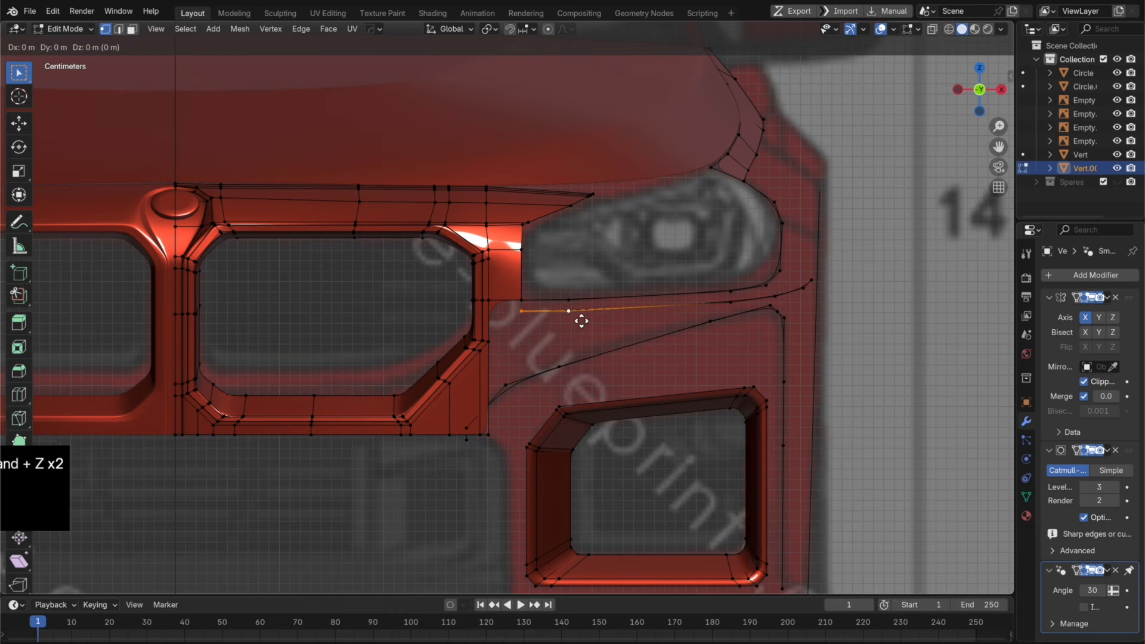
key("z")
left_click(575, 332)
key("g")
key("g")
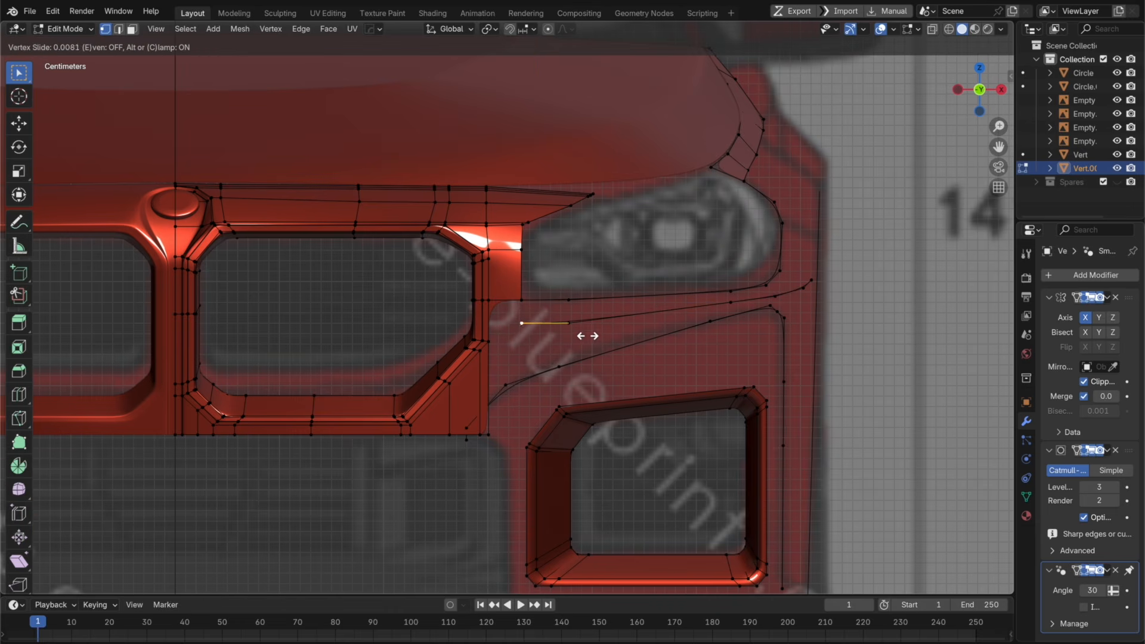
right_click(582, 346)
key("Tab")
key("Tab")
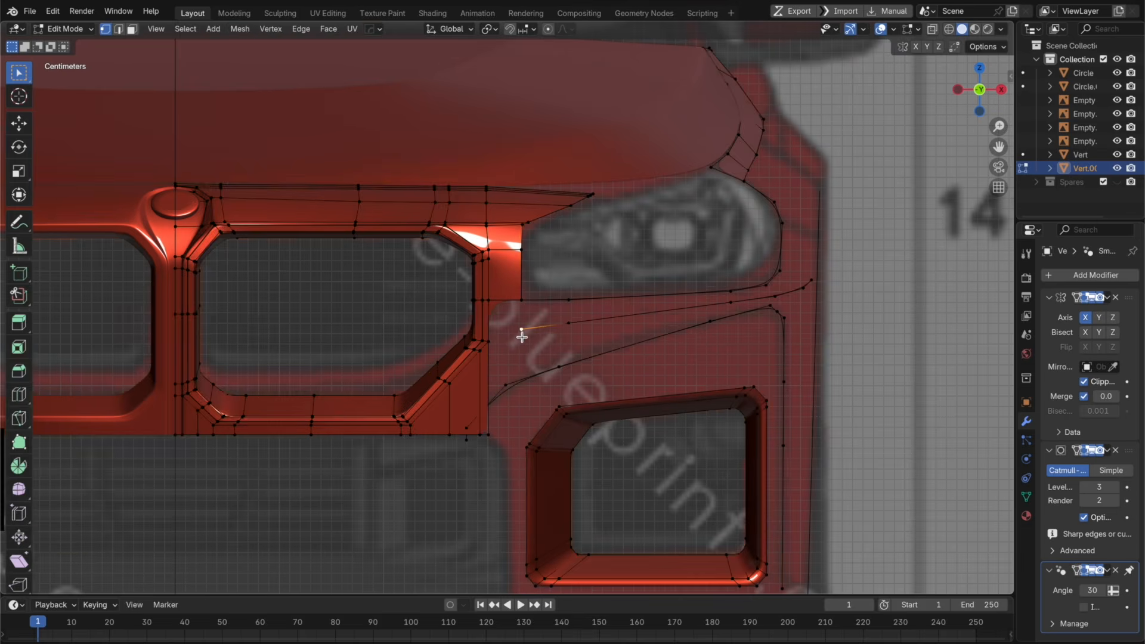
Step: Fill the gap between the headlight's lower outline and the line below it with faces, joining the strip to the grille frame
scroll(520, 346, "up", 3)
key("f")
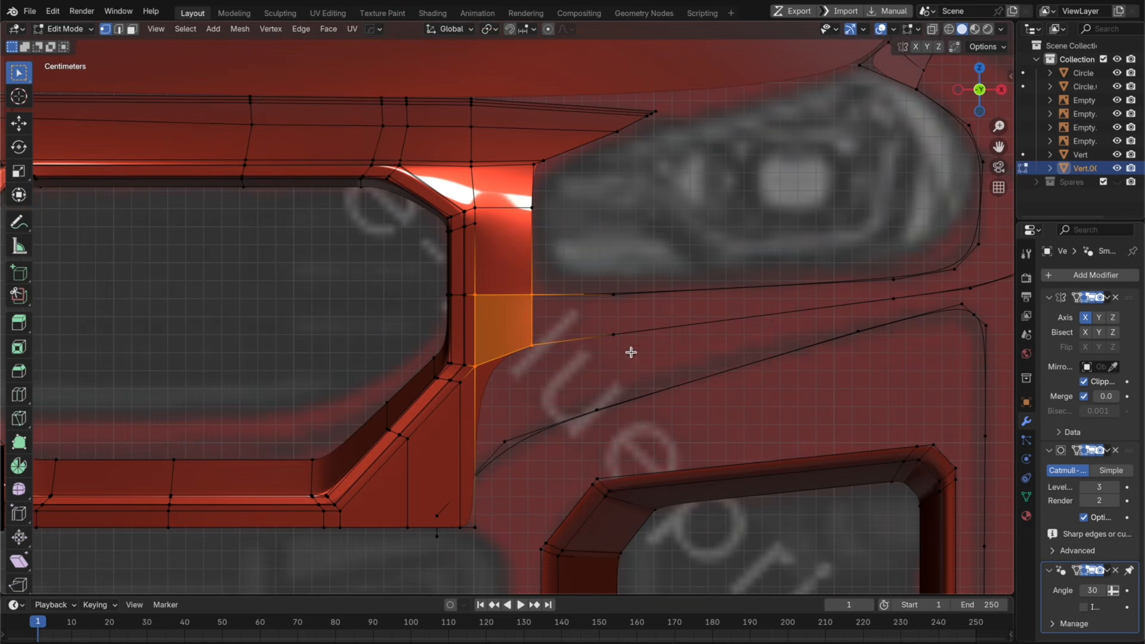
key("f")
key("alt+a")
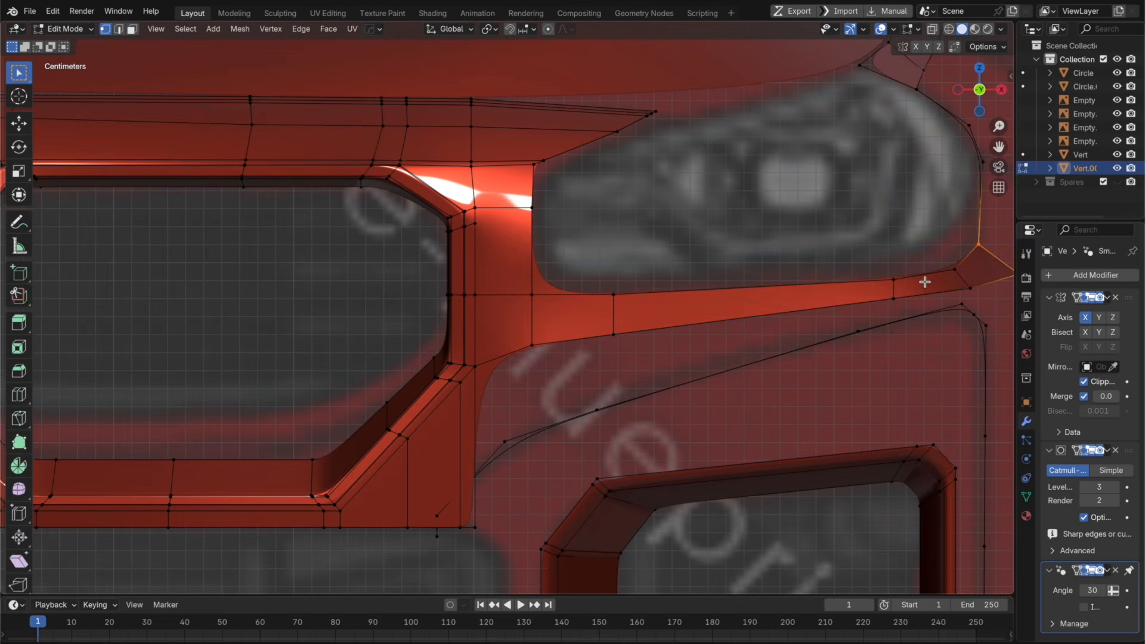
scroll(925, 281, "down", 3)
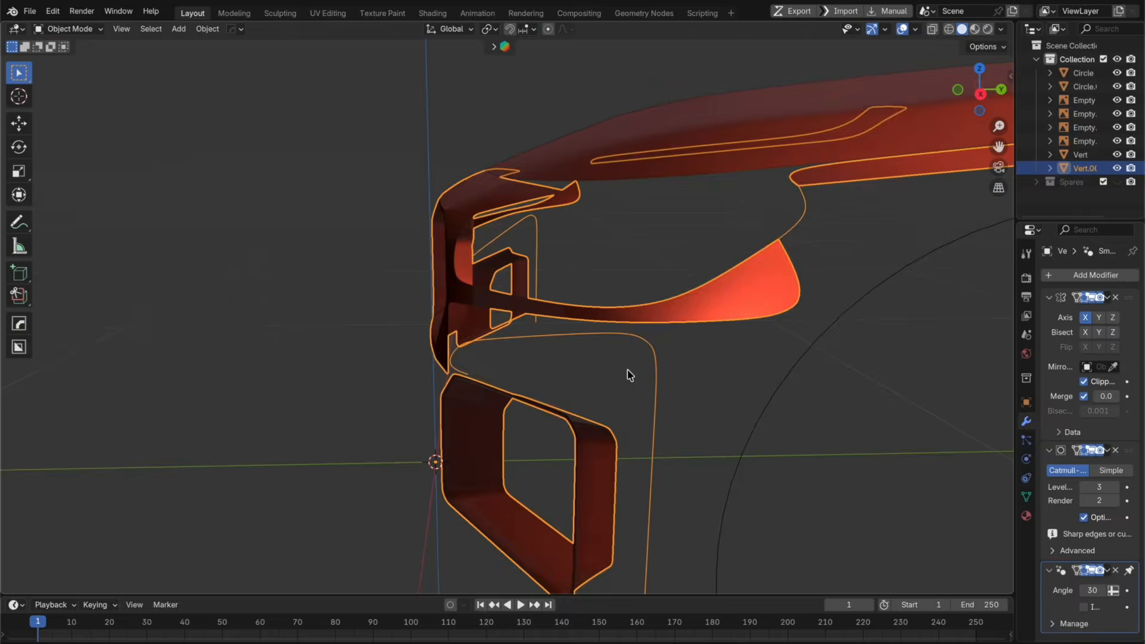
middle_click_drag(627, 374, 543, 377)
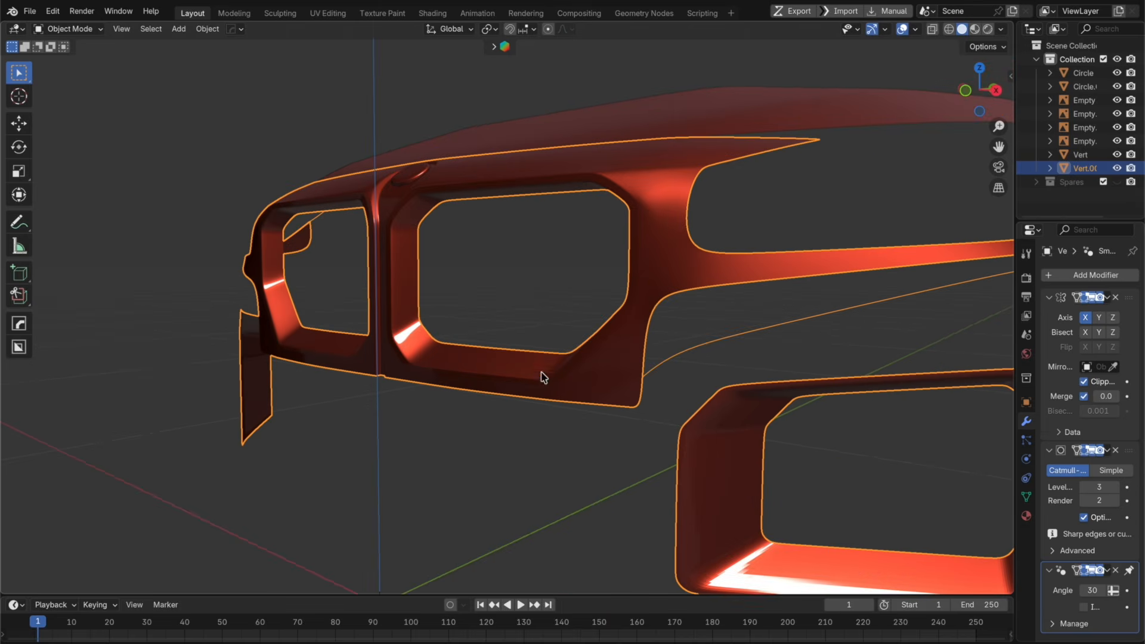
Step: Scale the grille opening's inner edge loop to 0.956 along Z in the front view, using the active top vertex as pivot
left_click(965, 90)
scroll(902, 192, "up", 2)
key("Tab")
middle_click_drag(902, 192, 527, 371, "shift")
scroll(498, 366, "up", 2)
key("alt+z")
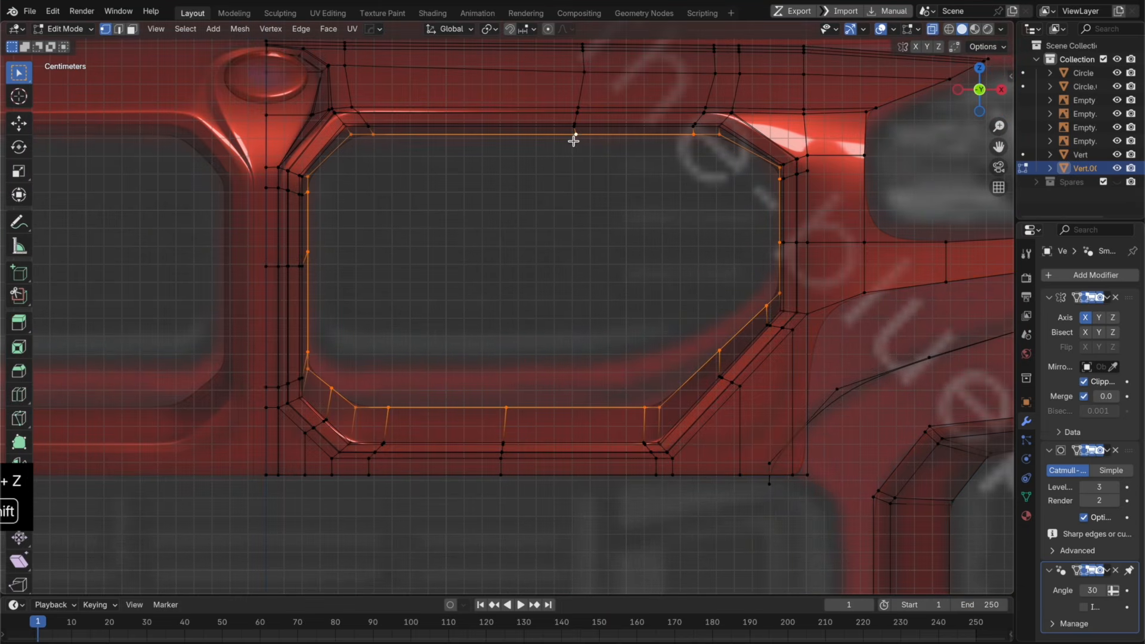
left_click(489, 28)
left_click(536, 105)
key("s")
key("z")
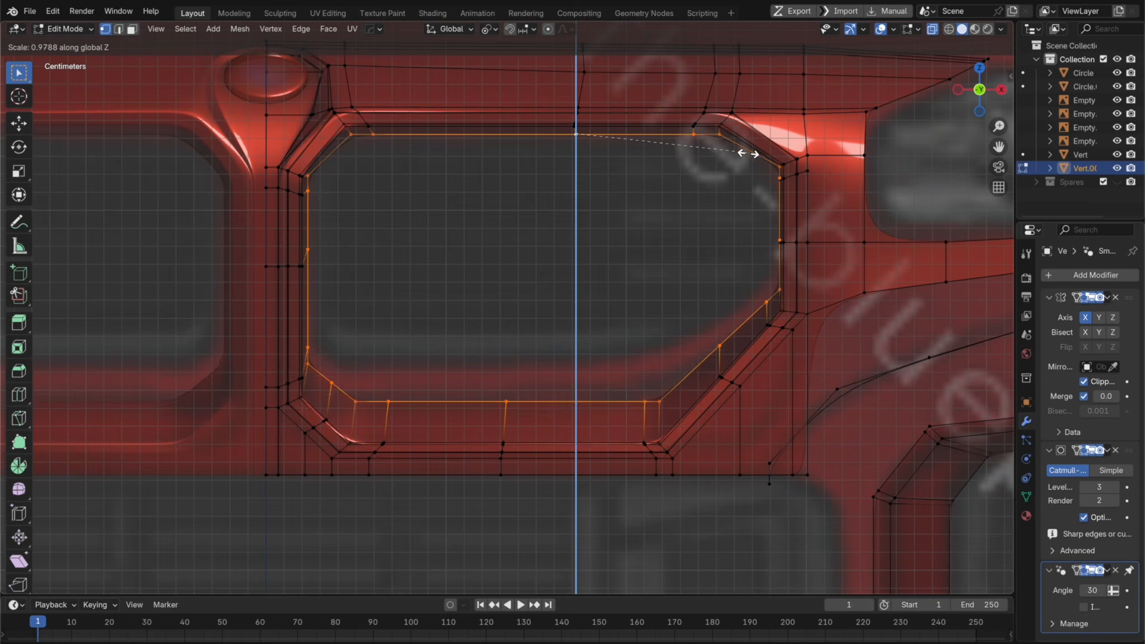
left_click(742, 153)
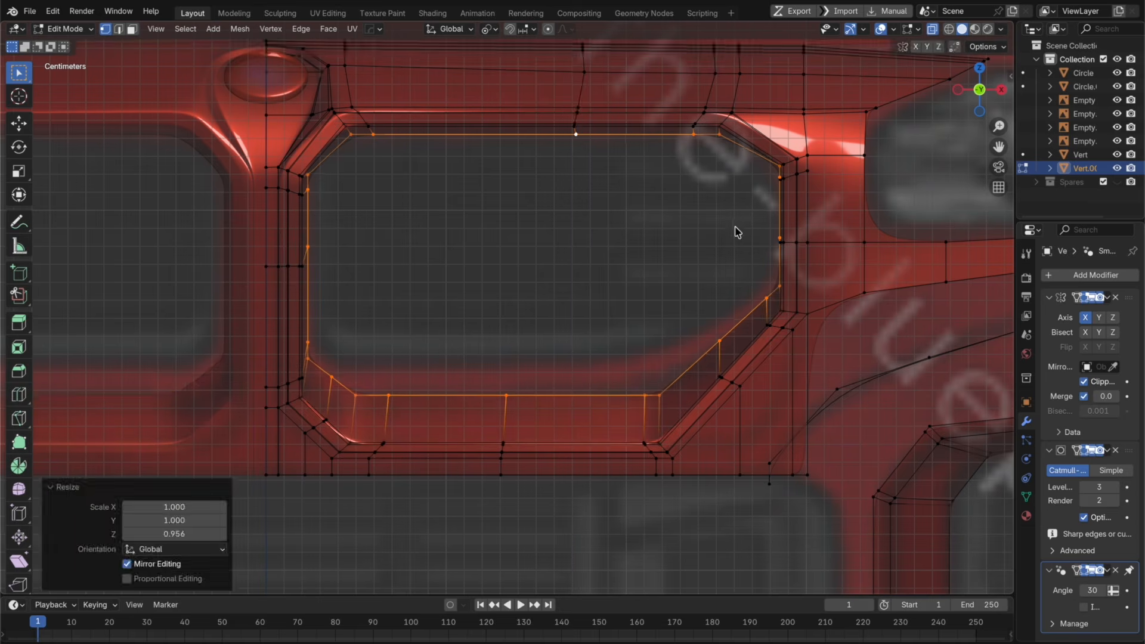
Step: Move the inner edge loop of the grille recess along the Y axis and check the smoothed surface
key("Tab")
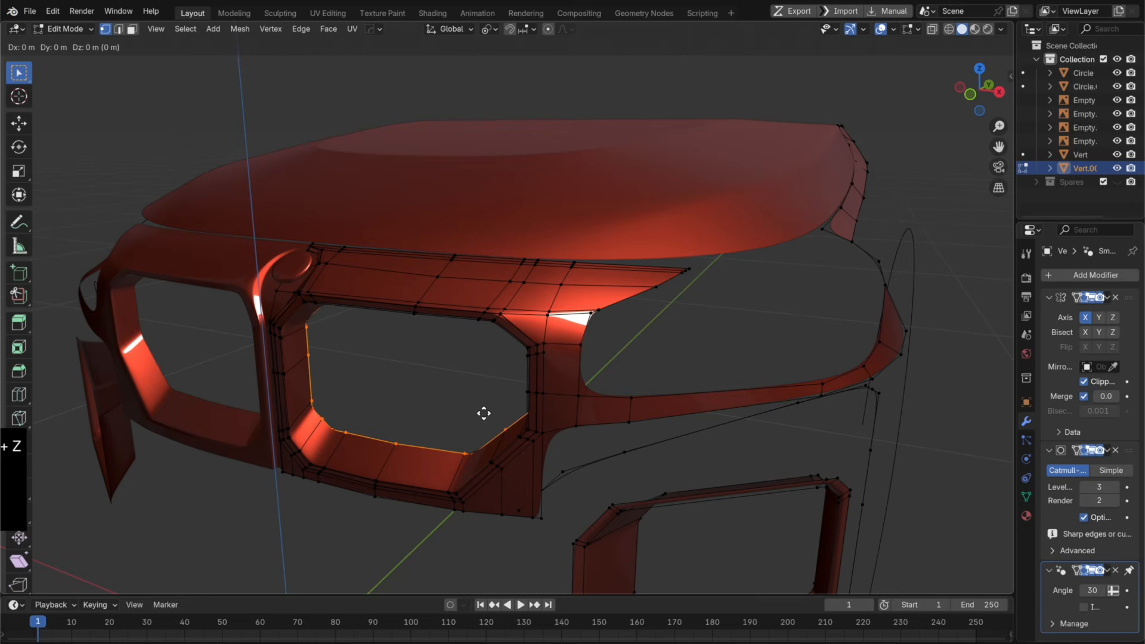
key("s")
key("z")
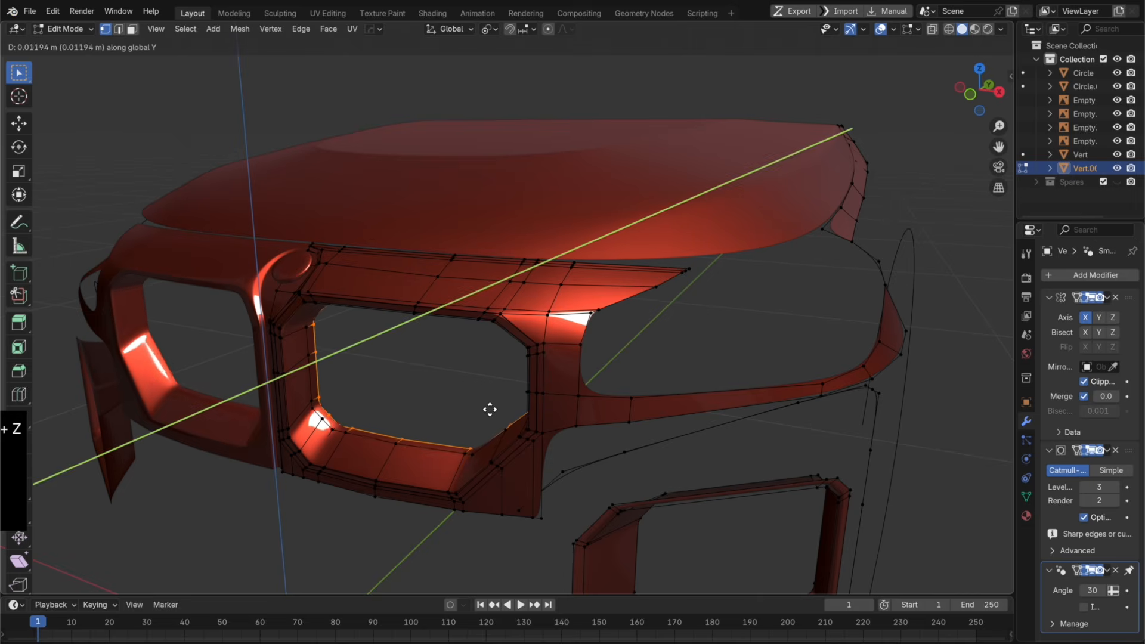
left_click(477, 417)
key("Tab")
scroll(420, 458, "up", 3)
middle_click_drag(409, 465, 473, 396, "shift")
key("Tab")
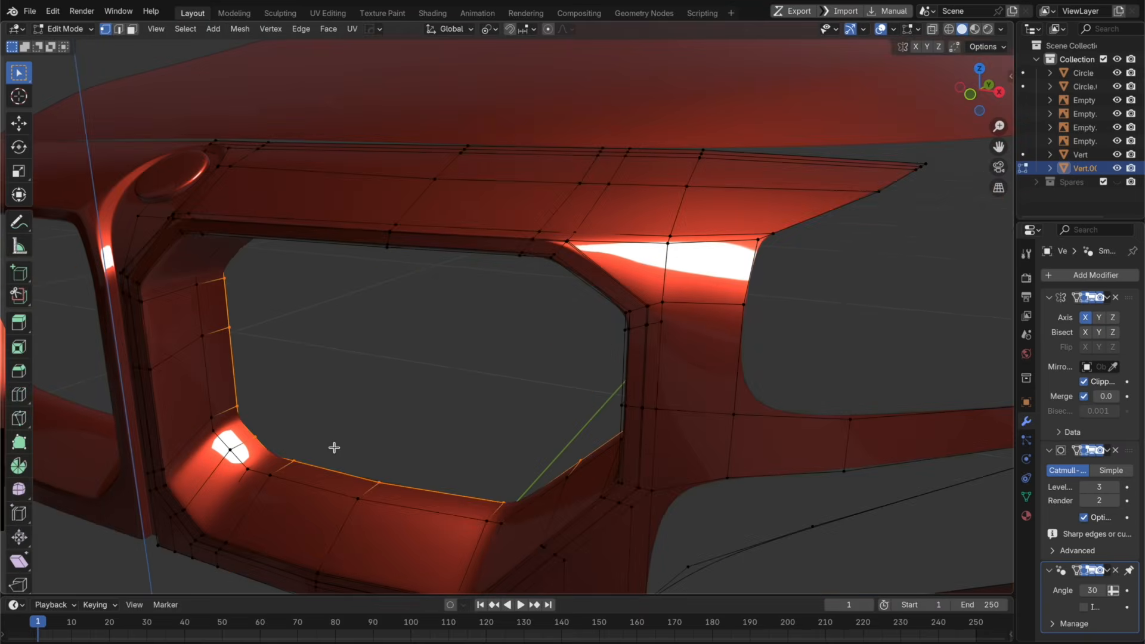
Step: Add a supporting loop cut near the back edge of the grille recess and save the file
key("super+r")
left_click(279, 470)
left_click(289, 458)
key("Tab")
scroll(321, 465, "down", 2)
scroll(321, 465, "down", 1)
key("super+s")
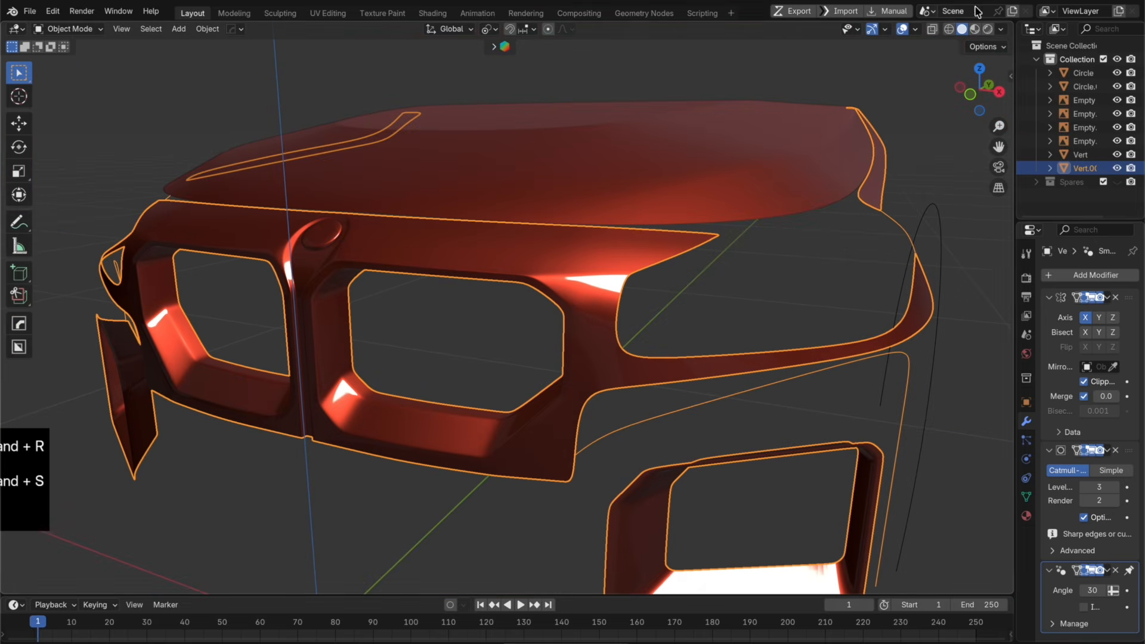
Step: Display the car from the front in wireframe shading and select the front bumper mesh
left_click(948, 29)
key("KP_1")
left_click(687, 266)
mouse_move(687, 266)
middle_mouse_down()
mouse_move(700, 284)
mouse_move(675, 296)
mouse_move(630, 294)
mouse_move(716, 238)
middle_mouse_up()
left_click(951, 96)
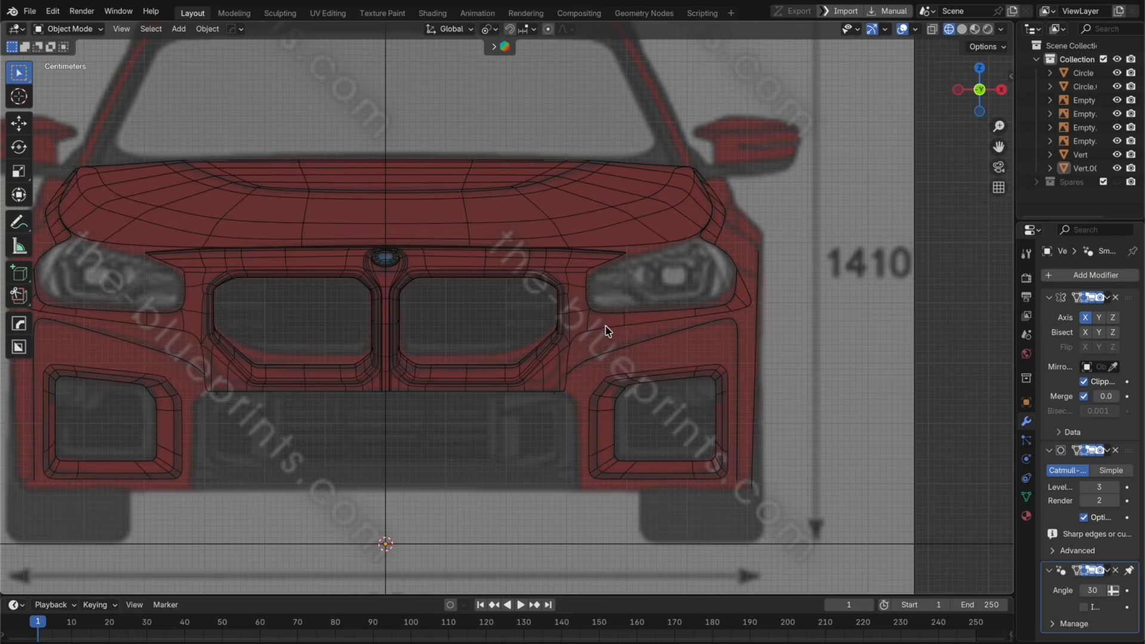
scroll(600, 343, "up", 5)
left_click(589, 403)
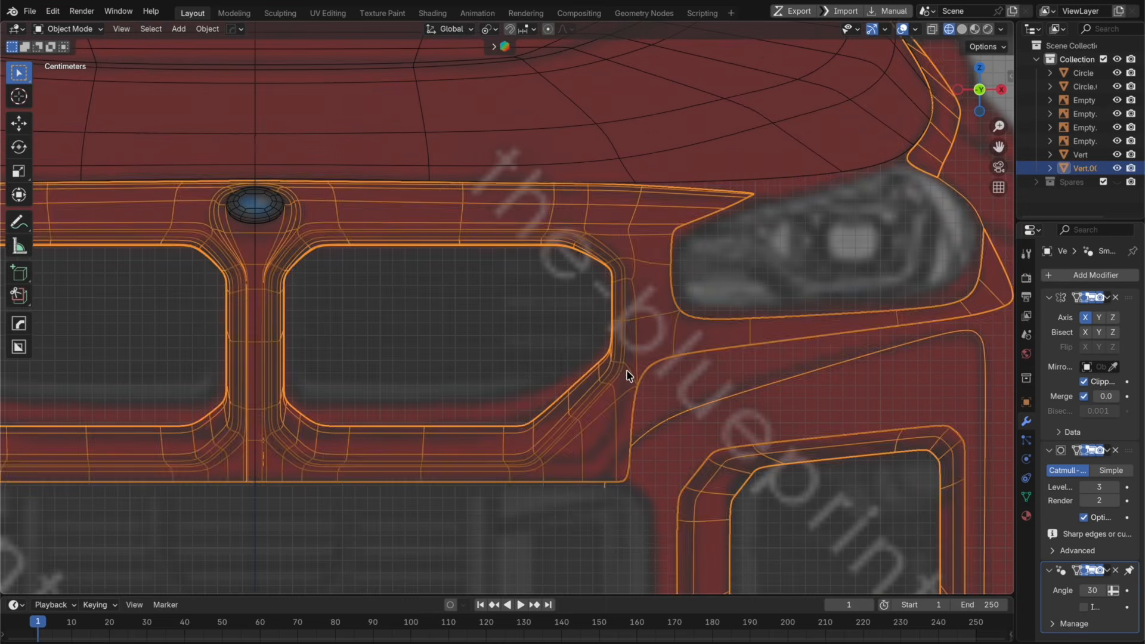
Step: Try dissolving the edges crossing the grille's lower outer corner, undo it, and return to solid shading
key("Tab")
middle_click_drag(596, 411, 576, 366, "shift")
left_click(564, 399, "alt")
key("x")
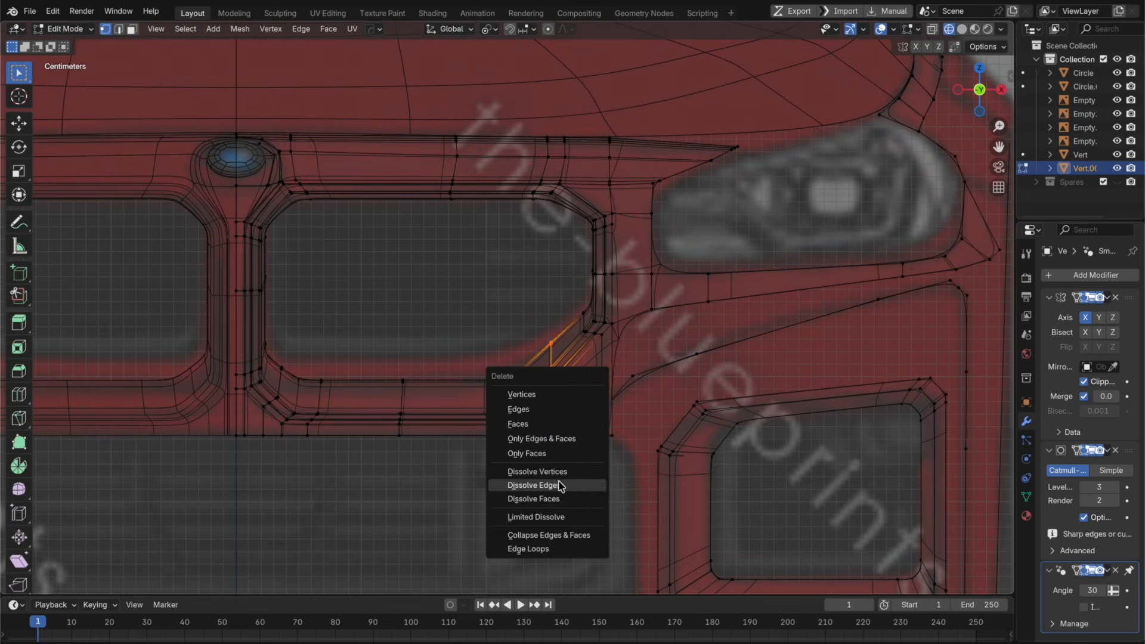
left_click(559, 481)
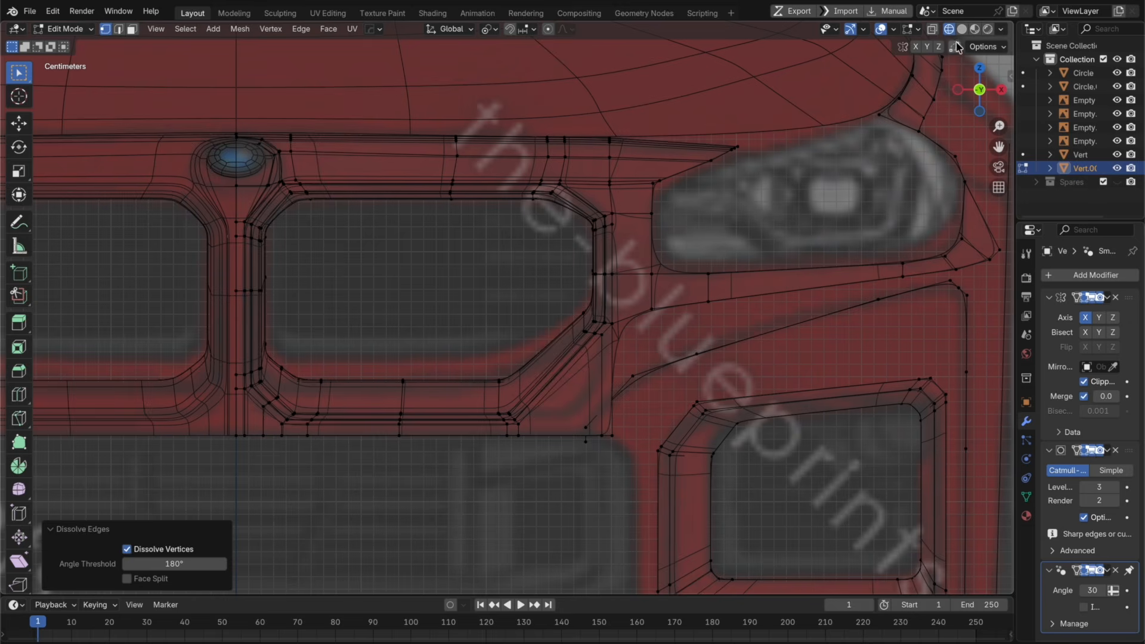
left_click(961, 28)
key("super+z")
key("super+z")
scroll(643, 421, "left", 3)
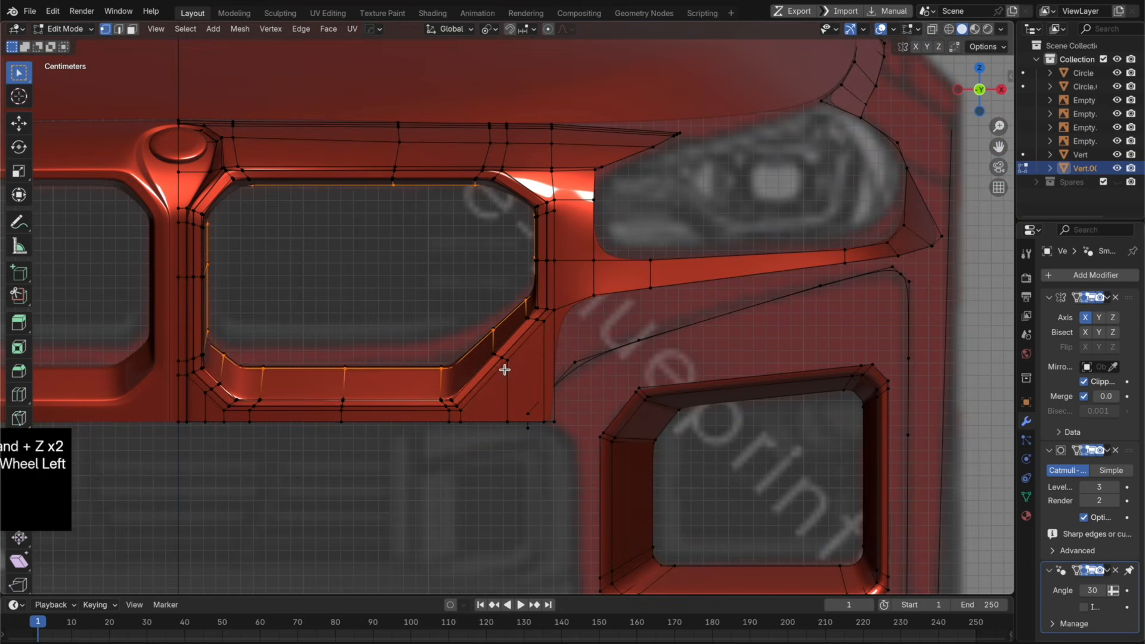
Step: Try removing the edge run across the grille's lower outer corner, and restore it
left_click(506, 372, "alt")
key("x")
key("x")
key("super+z")
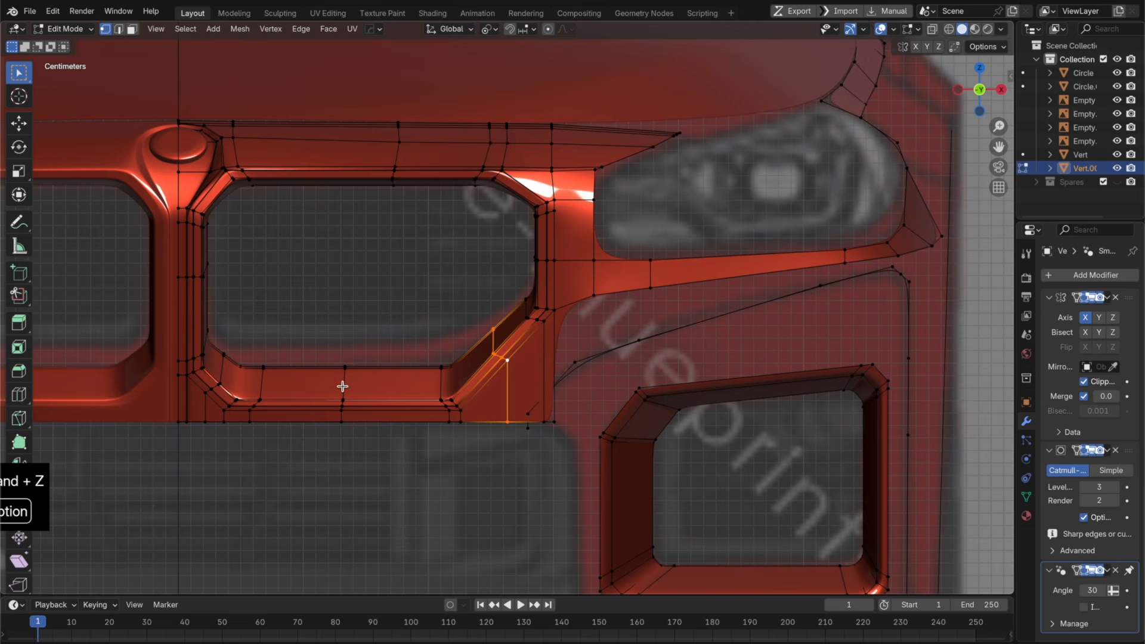
key("alt+z")
key("alt+z")
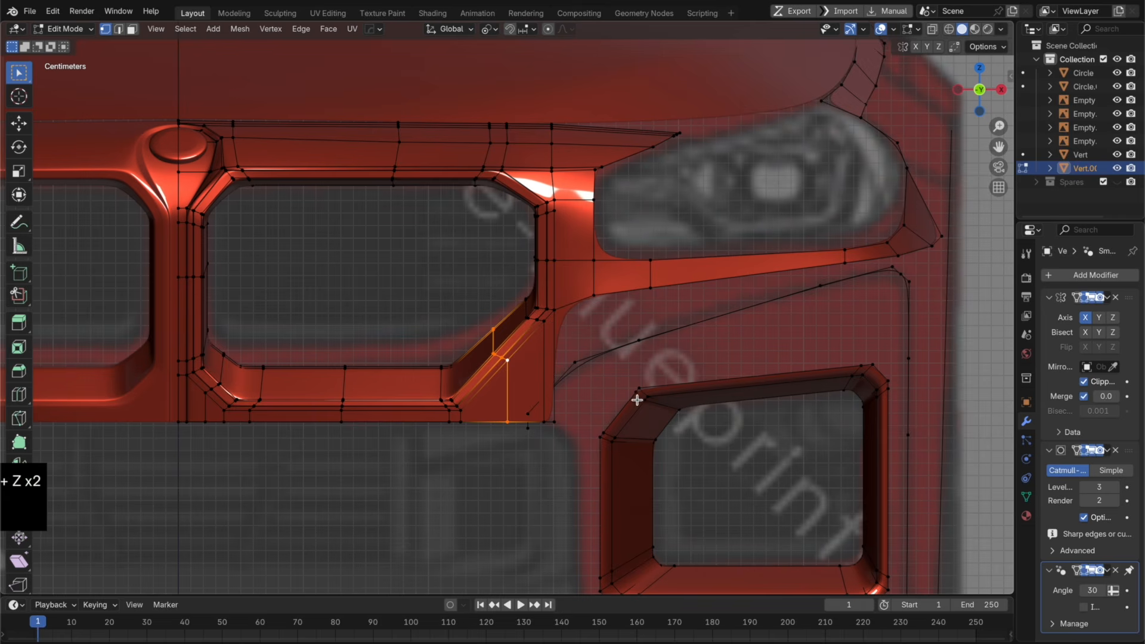
Step: Try moving the grille rim's edge loops about -0.0017 m along the Y axis, and undo the move
left_click(632, 185, "alt+shift")
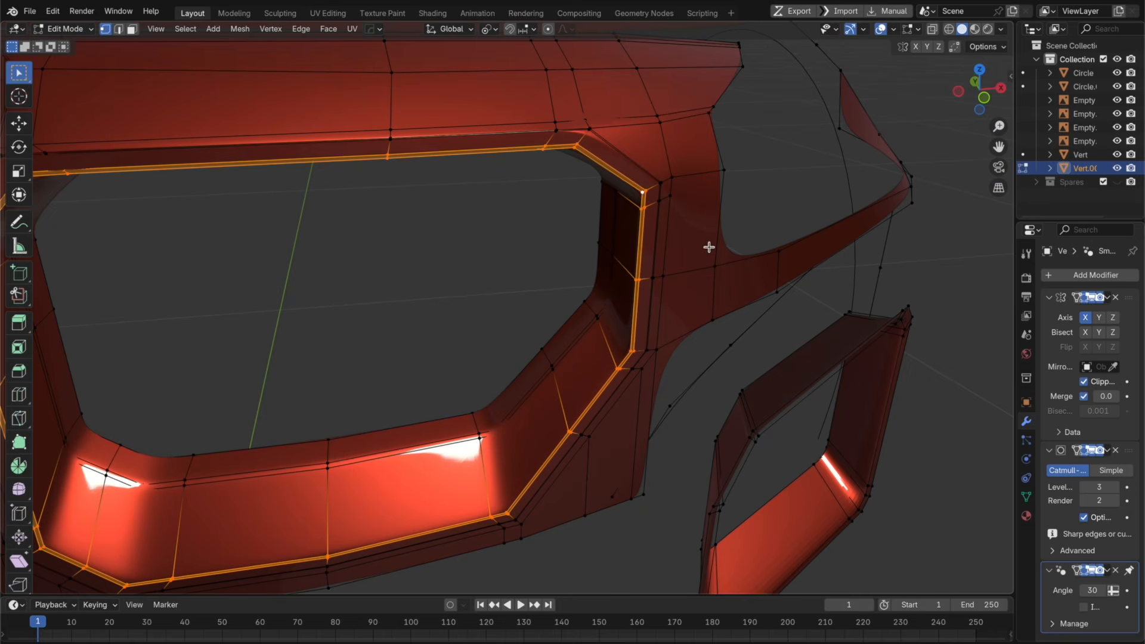
key("g")
key("y")
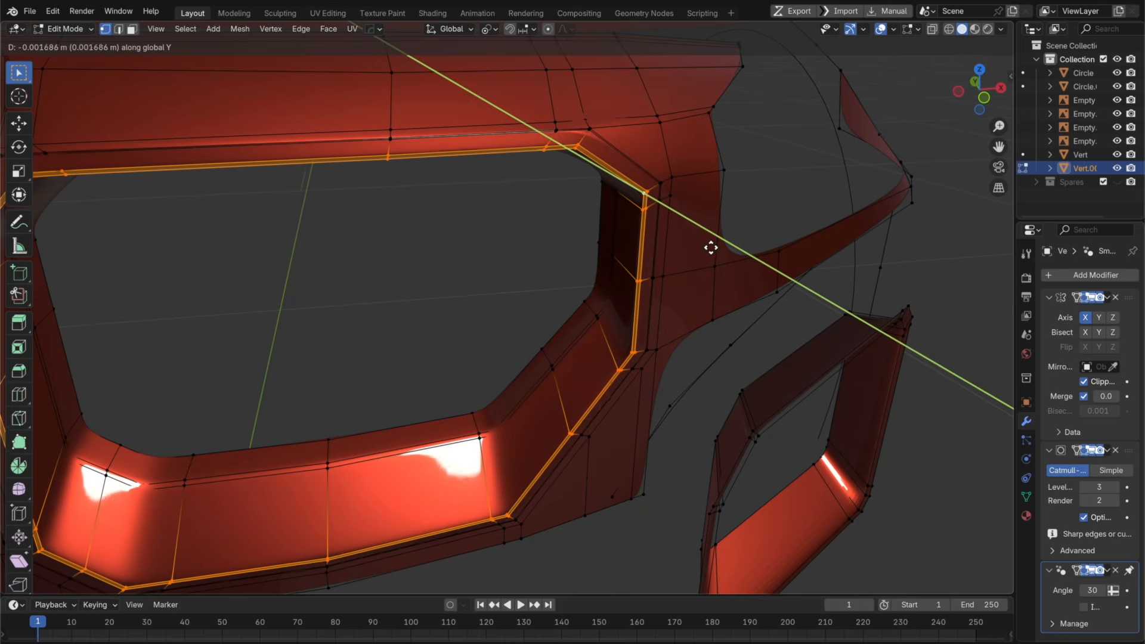
left_click(712, 248)
key("Tab")
scroll(686, 331, "down", 4)
middle_click_drag(685, 331, 782, 325)
scroll(667, 320, "up", 2)
key("super+z")
key("super+z")
key("super+z")
Step: Try deleting a single edge loop around the grille rim, and bring it back
left_click(692, 207, "alt")
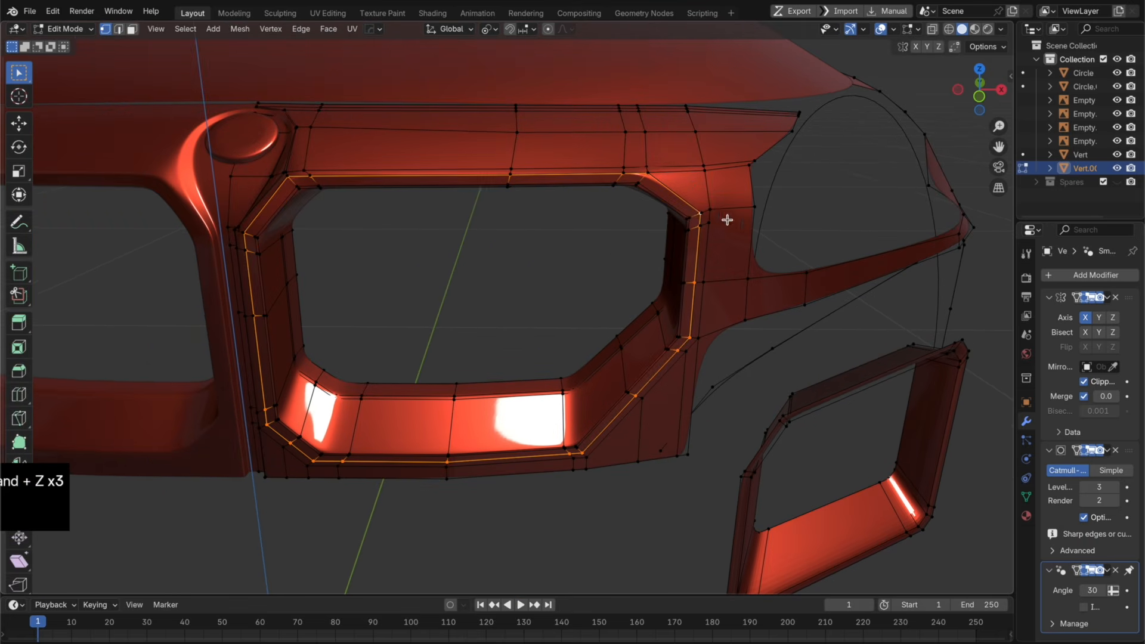
scroll(773, 258, "up", 2)
key("x")
left_click(885, 290)
scroll(887, 292, "down", 1)
middle_click_drag(880, 300, 898, 321, "shift")
key("super+z")
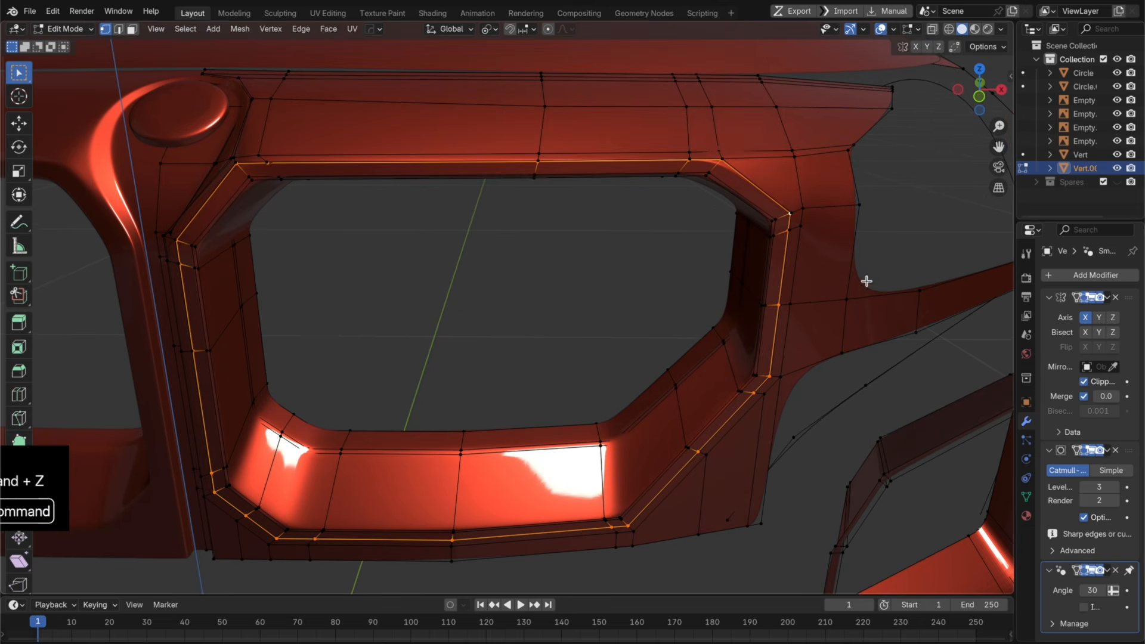
Step: Remove the selected supporting loop from the grille rim and move the remaining rim loop -0.00275 m along Y
key("x")
left_click(773, 196)
left_click(773, 195, "alt")
key("g")
key("y")
left_click(855, 226)
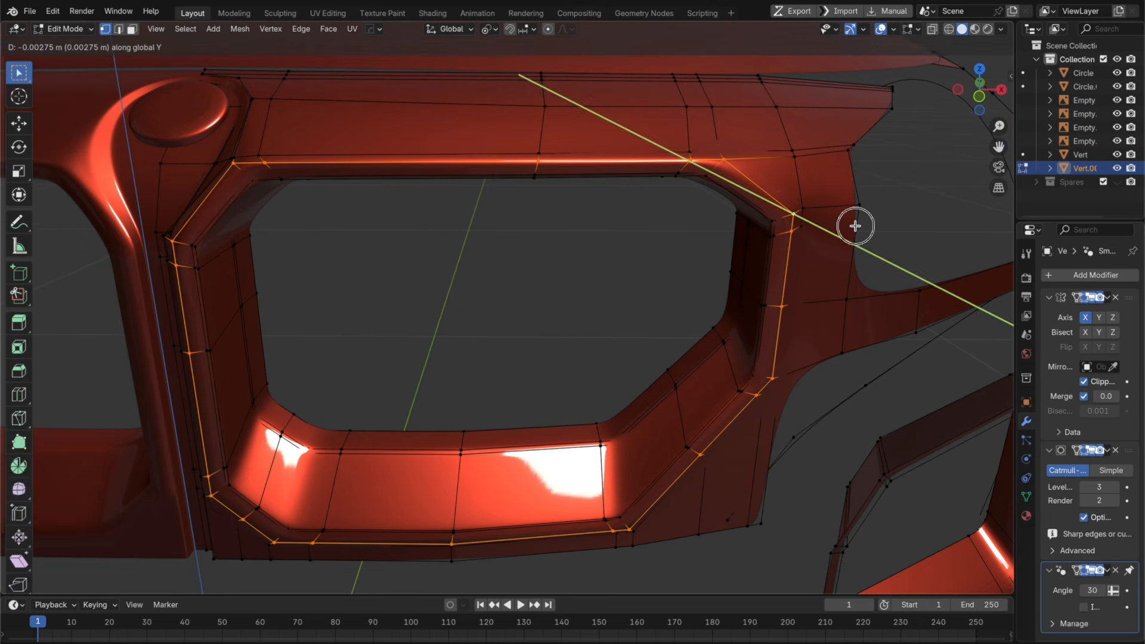
Step: Add a loop cut just inside the grille rim edge, slid to a factor of 0.826
key("super+r")
left_click(790, 238)
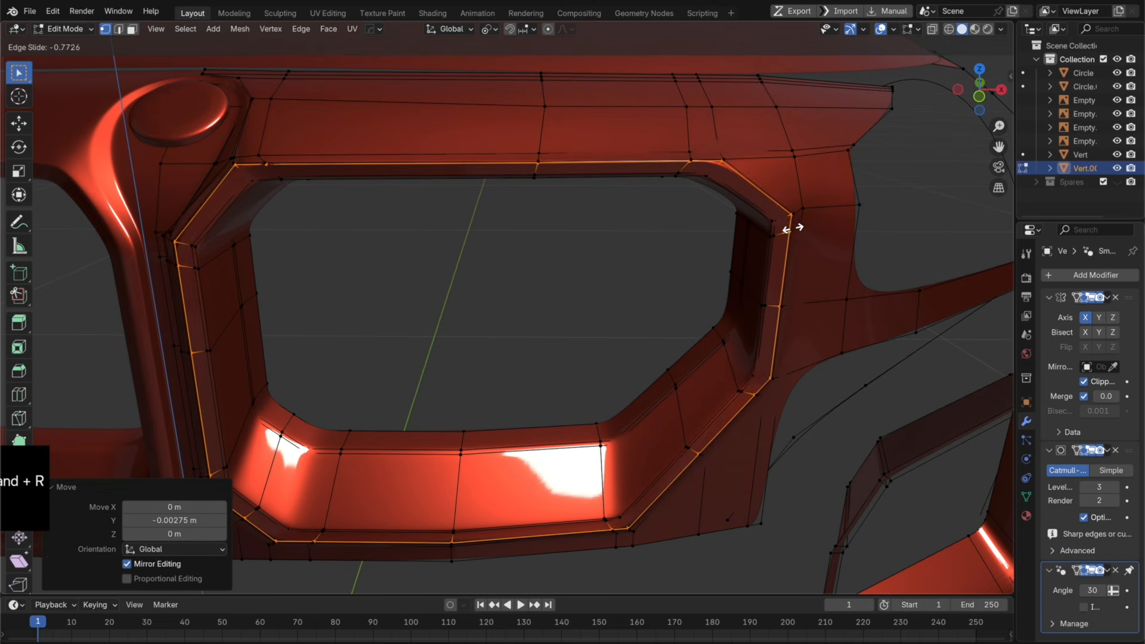
left_click(794, 226)
Step: Try a second loop cut along the grille rim, inspect the shading, and undo the cut
key("super+r")
left_click(334, 247)
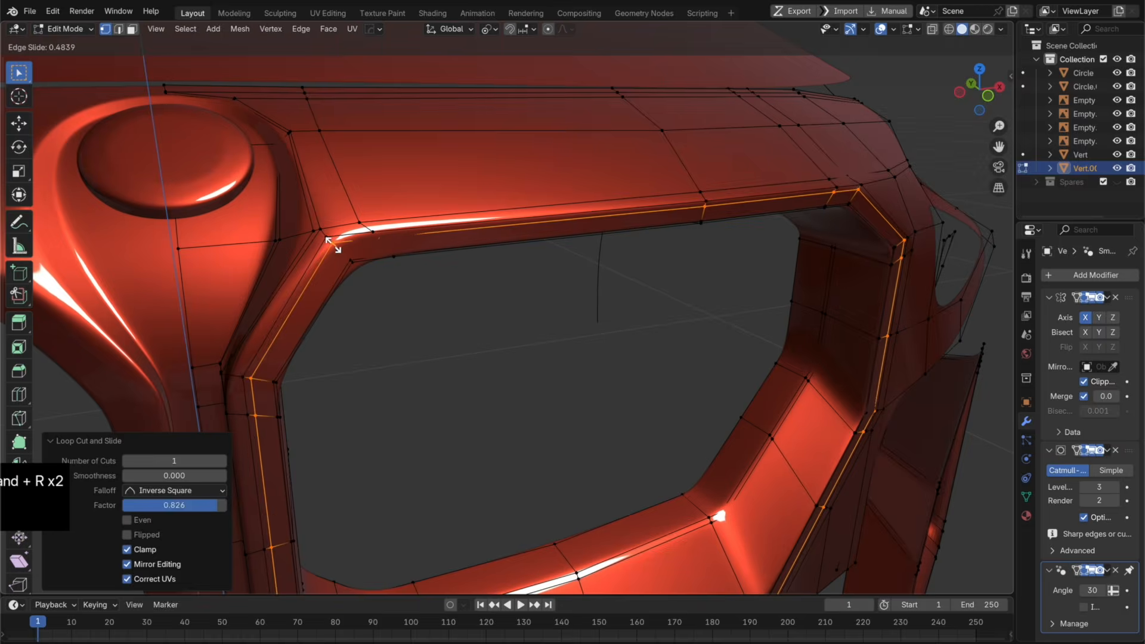
left_click(334, 246)
key("Tab")
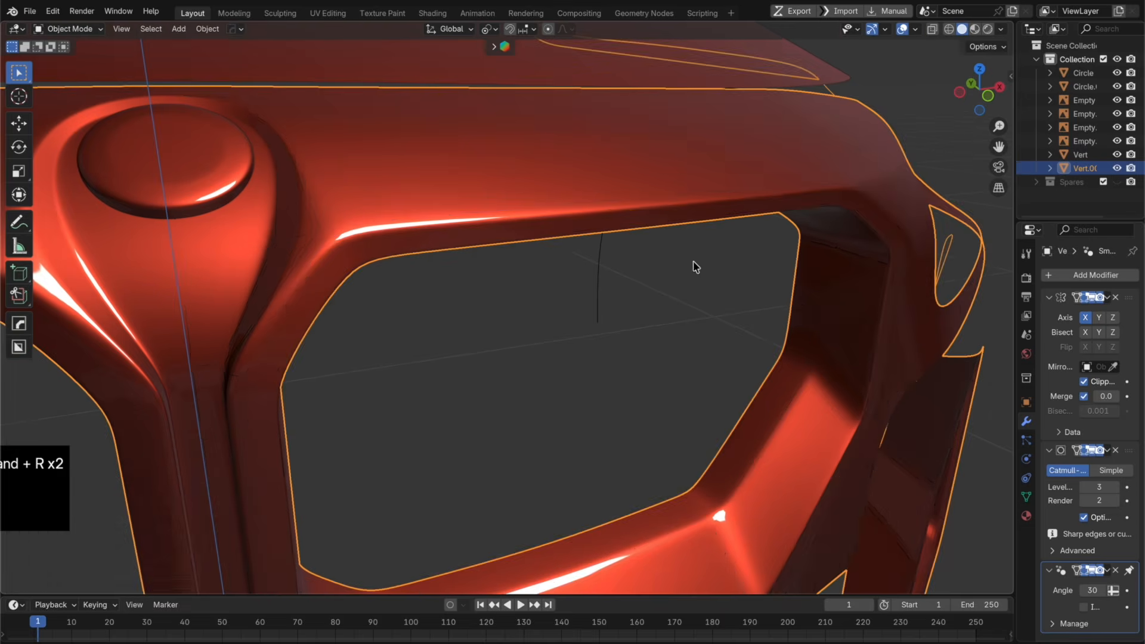
middle_click_drag(695, 265, 656, 254)
scroll(655, 255, "up", 2)
scroll(655, 254, "down", 3)
key("super+z")
key("super+z")
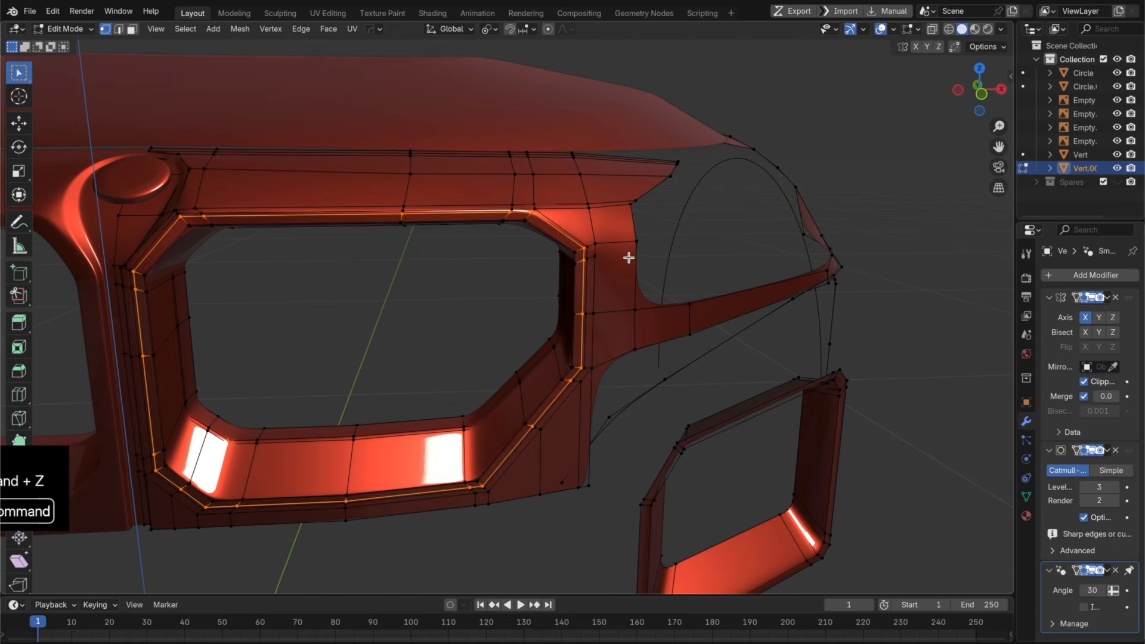
Step: Add a supporting loop cut just outside the grille rim edge and check the smoothed result
scroll(549, 240, "up", 3)
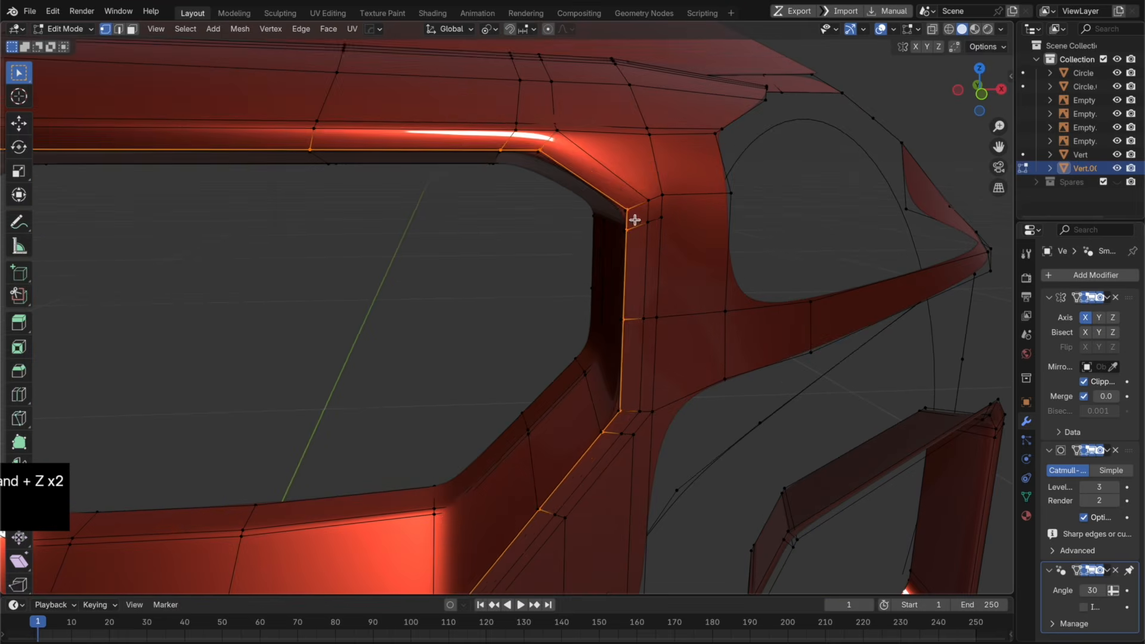
key("super+r")
left_click(636, 204)
left_click(645, 206)
key("Tab")
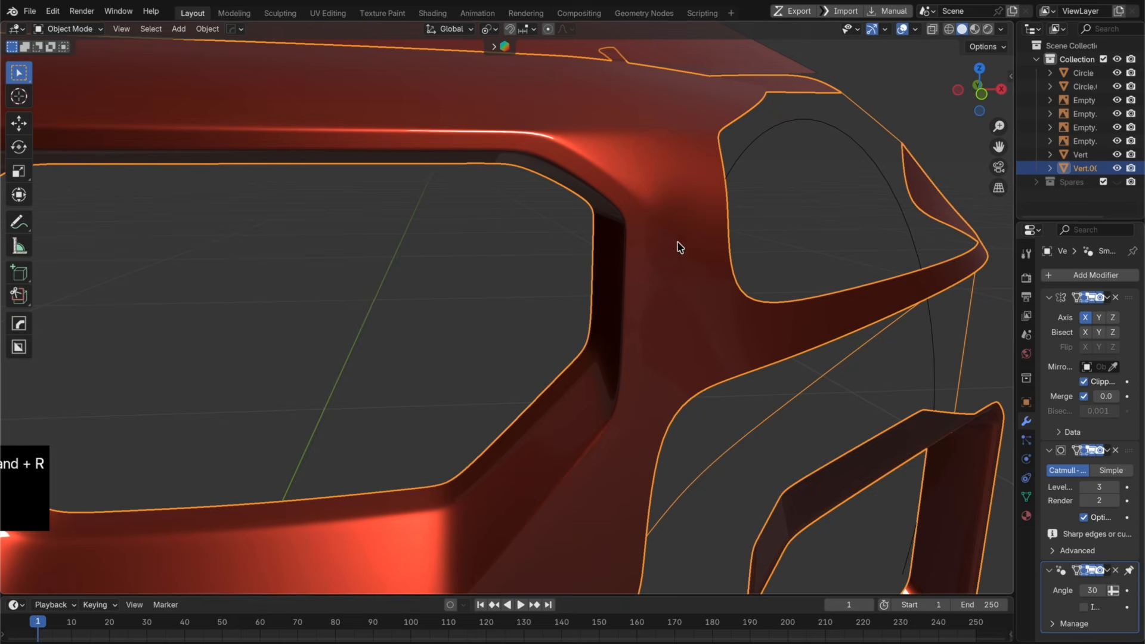
middle_click_drag(680, 248, 583, 361)
Step: Raise the vertex above the grille's upper outer corner about 0.0003 m along Z and slide it along its edge
key("Tab")
key("super+r")
left_click(465, 196)
key("g")
key("z")
key("z")
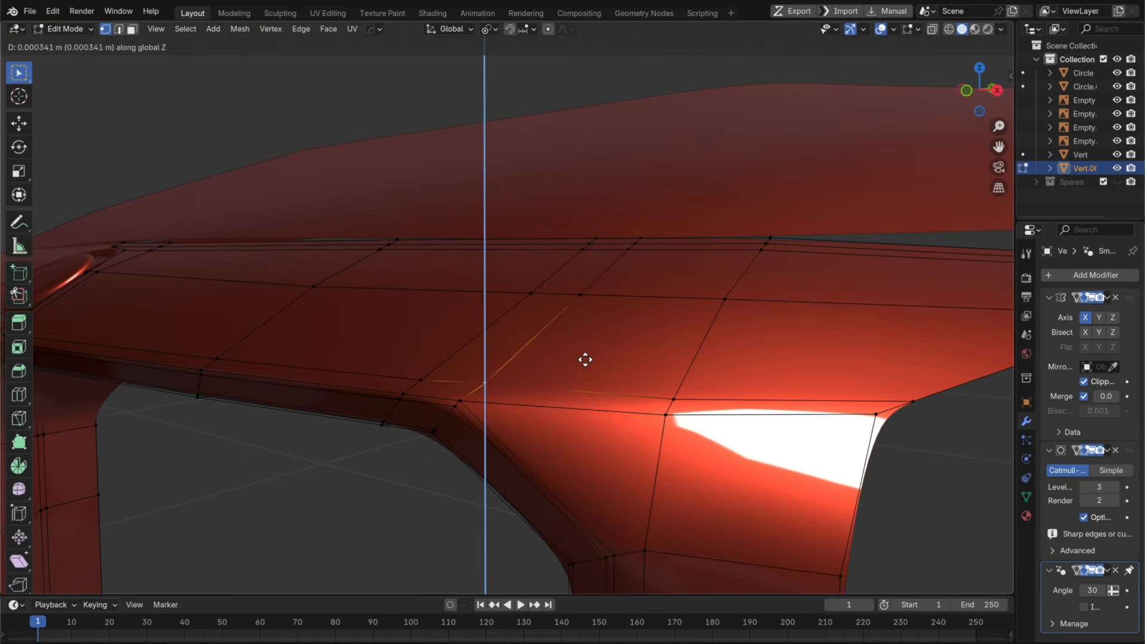
left_click(586, 359)
key("g")
key("g")
left_click(583, 365)
middle_click_drag(582, 365, 628, 435)
key("Tab")
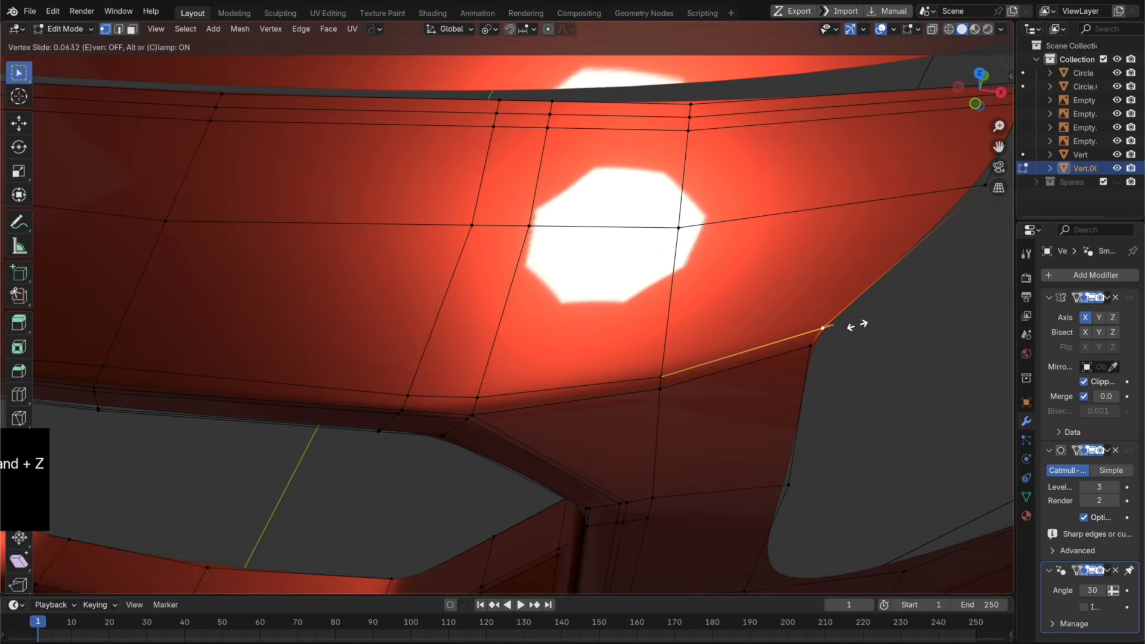
Step: Slide the vertex at the headlight opening's upper inner corner along its edge by a factor of 0.072
left_click(856, 325)
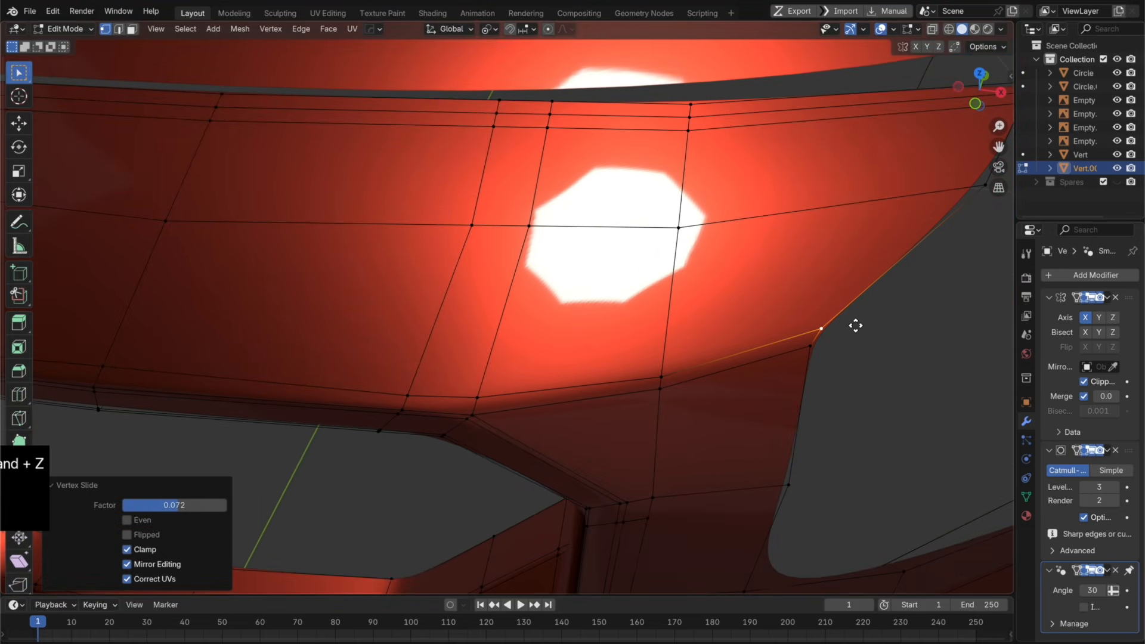
key("g")
key("g")
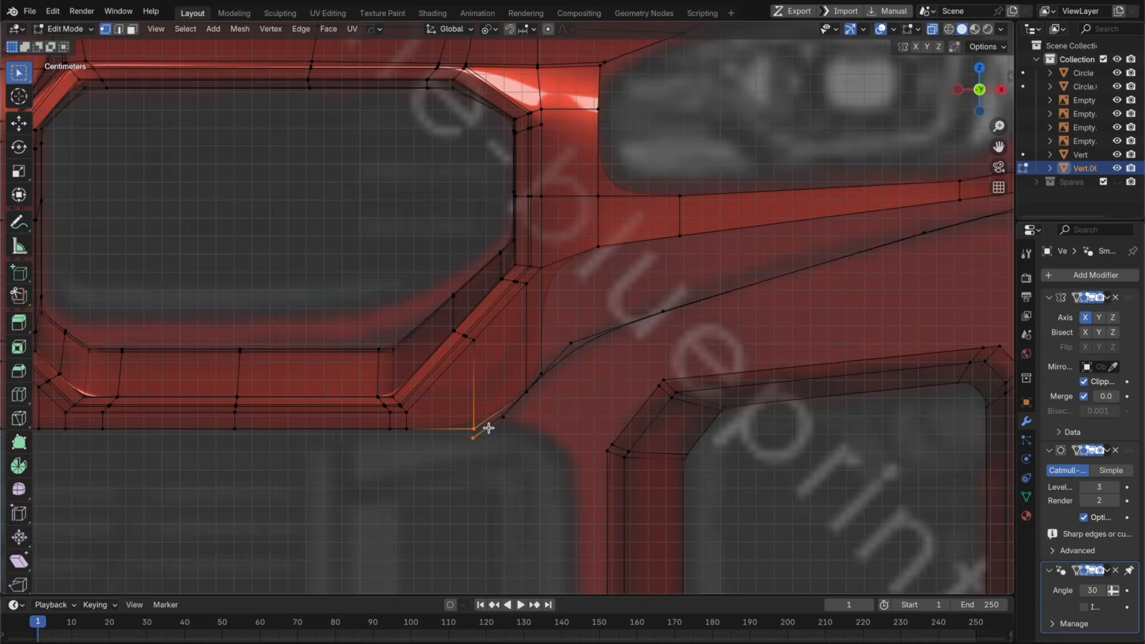
Step: Merge the two selected vertices at the grille surround's lower outer corner at their centre
middle_click_drag(481, 427, 526, 387)
scroll(547, 460, "down", 3)
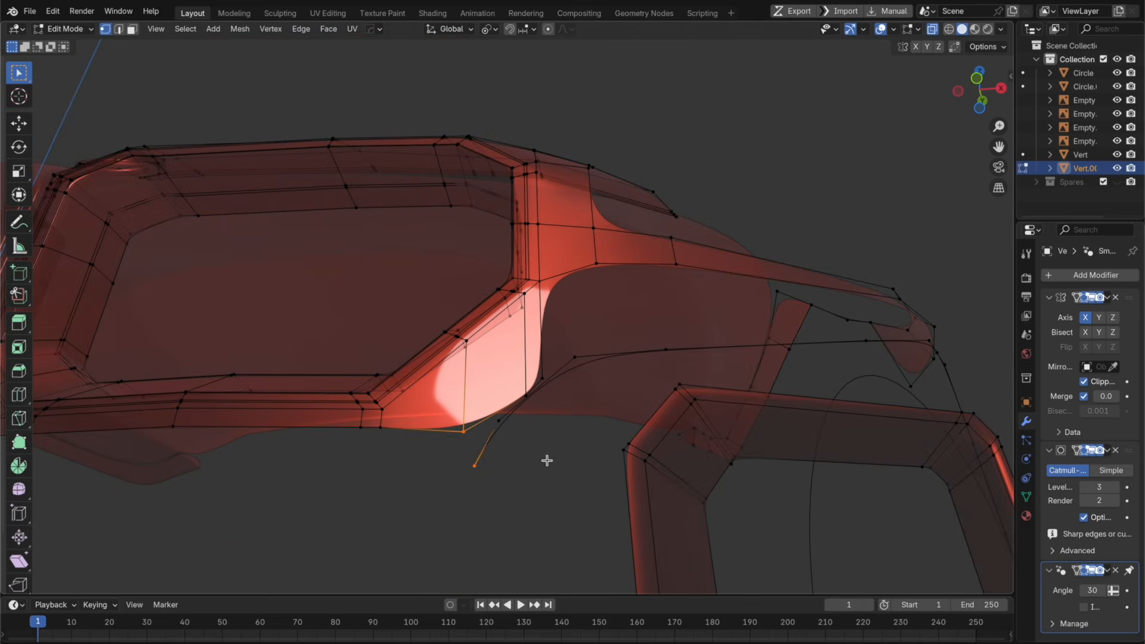
key("m")
left_click(546, 460)
key("super+z")
key("m")
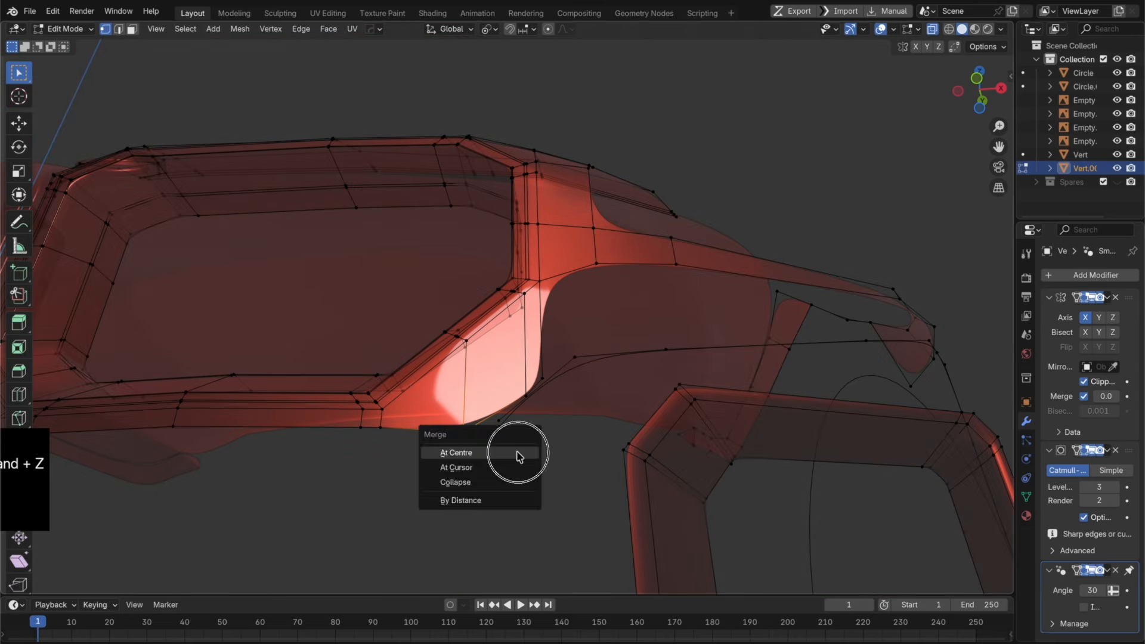
left_click(519, 454)
Step: Slide the next outline vertex about 0.33 along its edge and merge it with the adjacent grille surround vertex
middle_click_drag(506, 460, 471, 540)
left_click(468, 542)
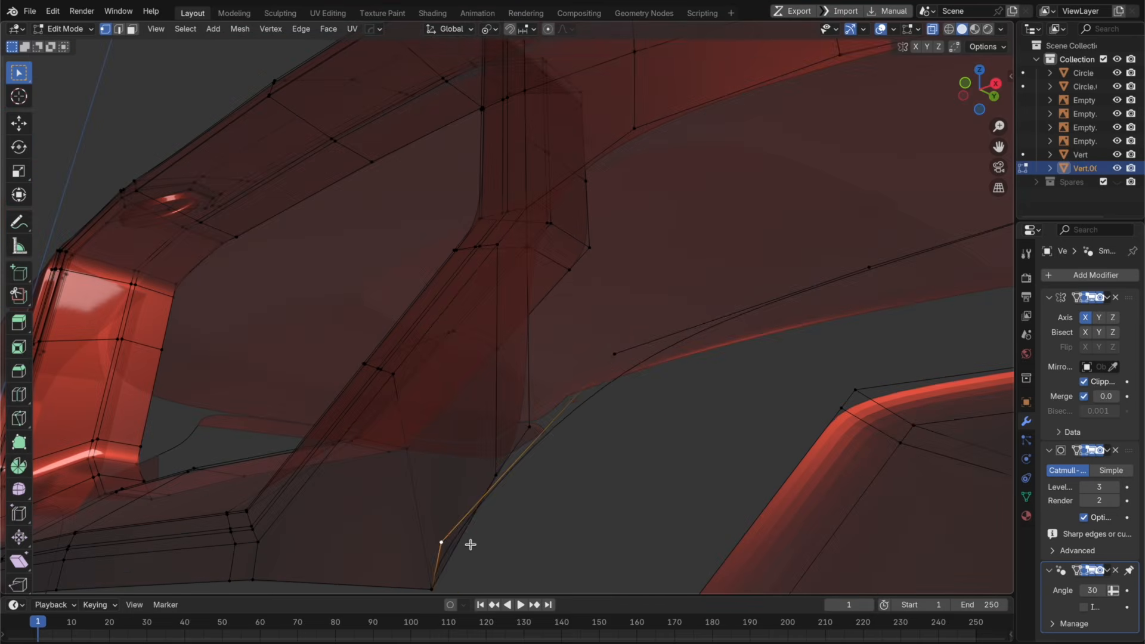
key("g")
key("g")
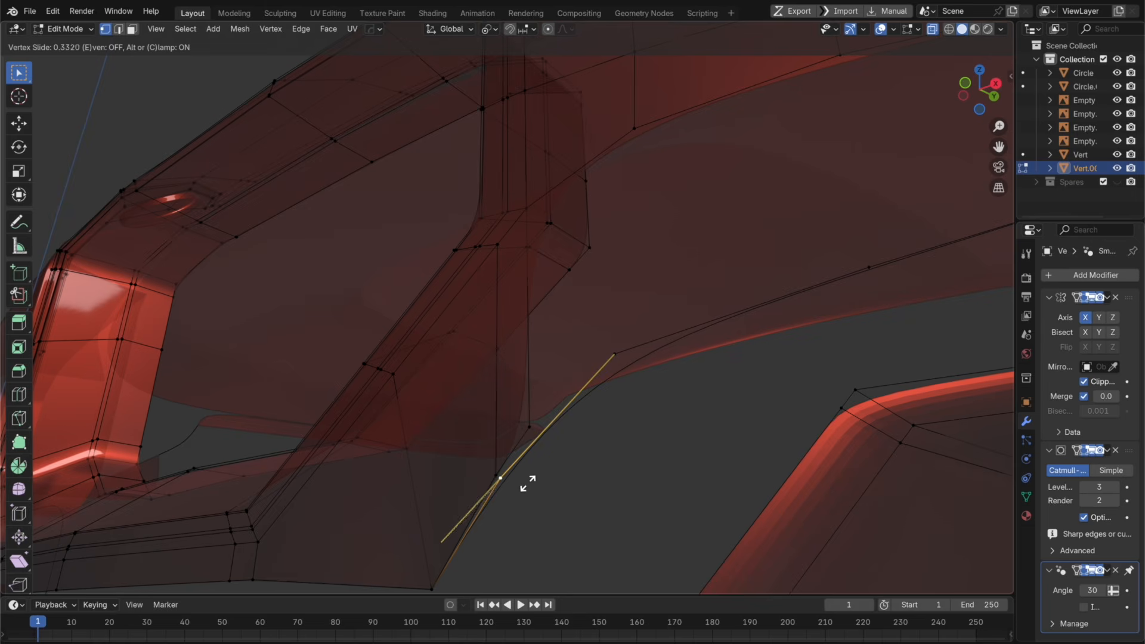
left_click(527, 483)
left_click(497, 475, "shift")
key("m")
left_click(514, 476)
Step: Move the next corner vertex along Y and merge the outline vertex with the grille surround using At Last
middle_click_drag(537, 474, 667, 425)
key("g")
key("y")
left_click(598, 440)
left_click(524, 431)
key("m")
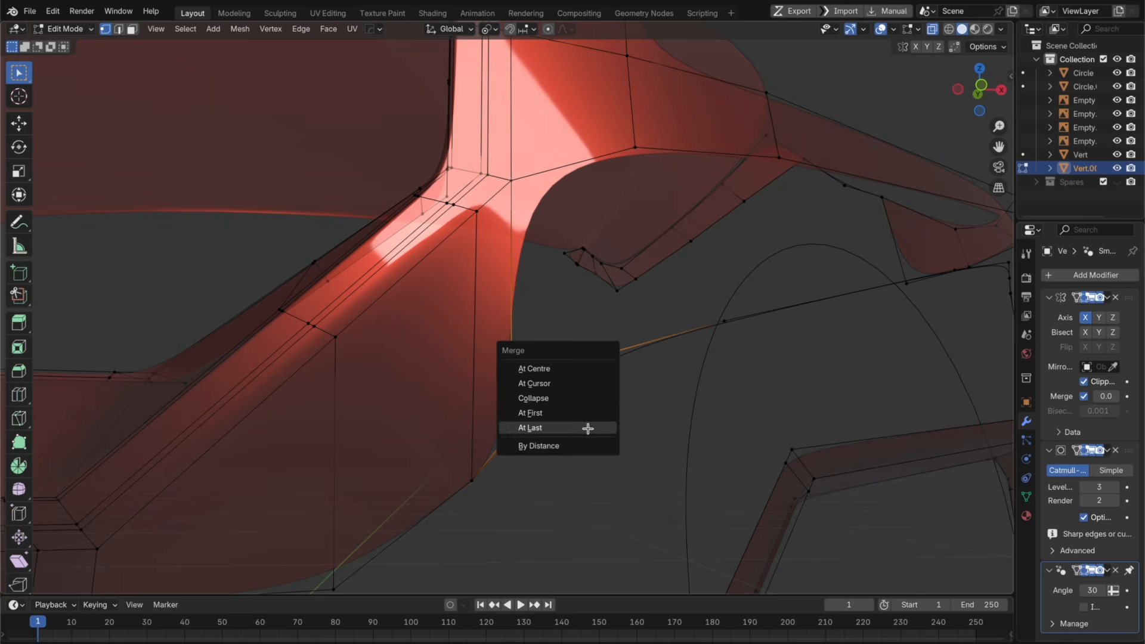
left_click(587, 428)
Step: Slide the middle vertex on the grille surround's lower outer edge by a factor of about 0.65
middle_click_drag(587, 428, 556, 436)
key("g")
key("g")
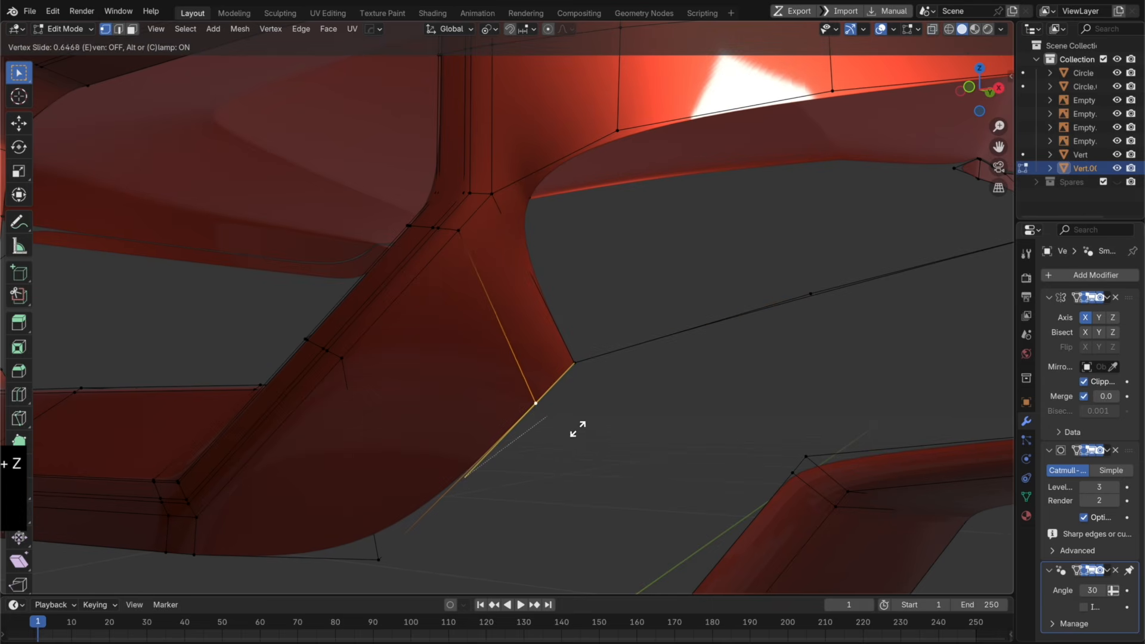
left_click(576, 428)
Step: Add a vertex to the outline below the headlight and reposition the outline's vertices, including a 0.004625 m move along Z
middle_click_drag(467, 260, 526, 297)
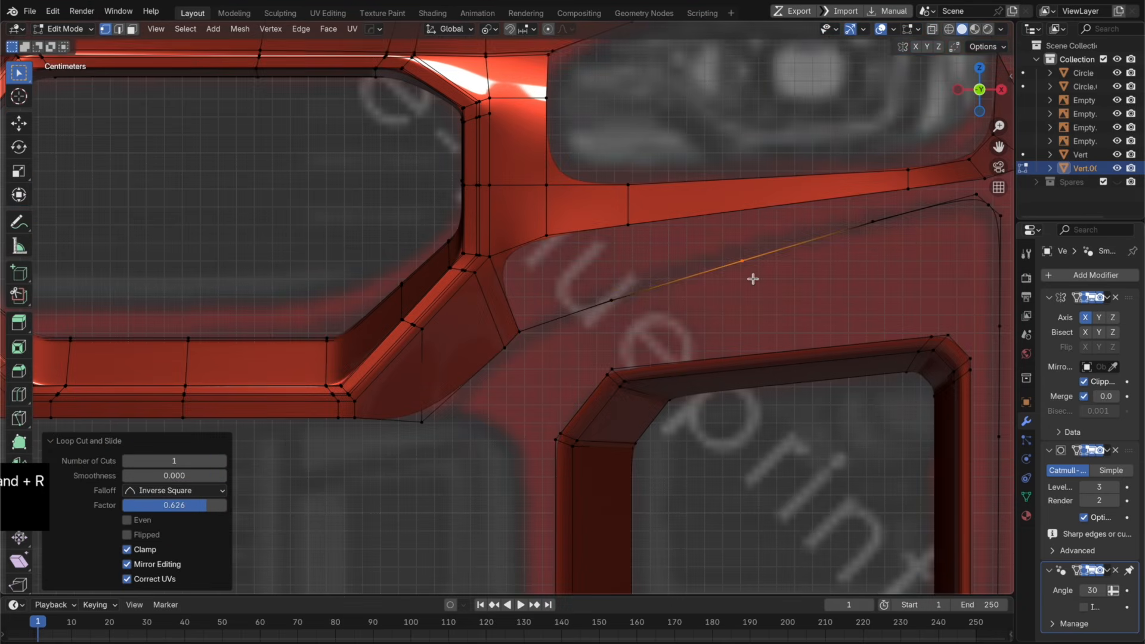
key("g")
key("g")
left_click(585, 310)
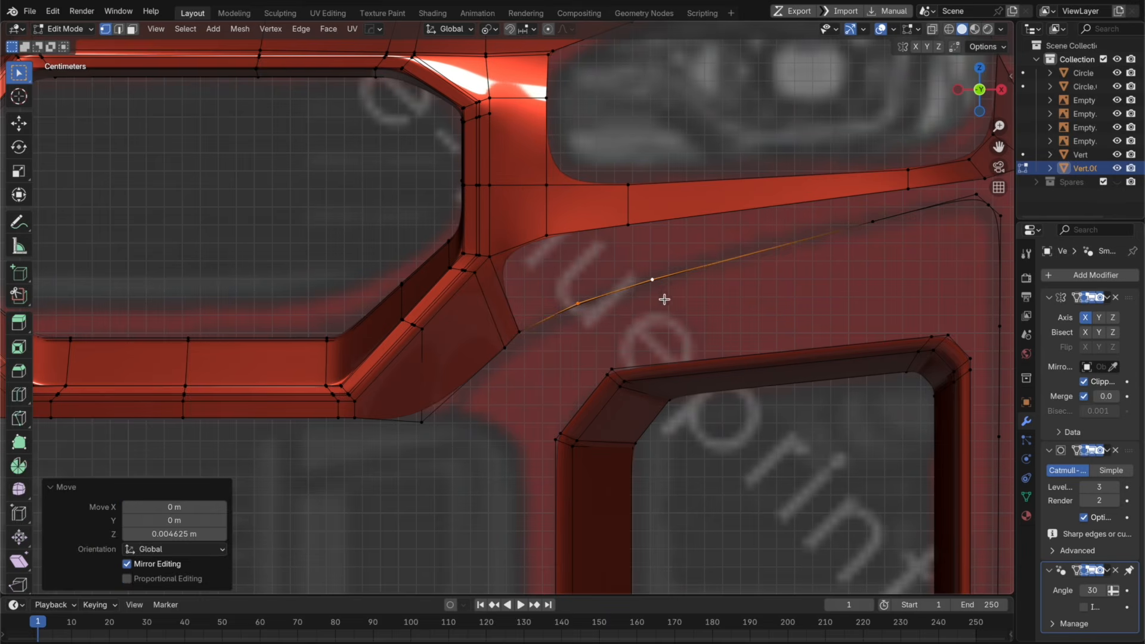
Step: Fill faces from the grille surround's outer edge towards the outline below the headlight
key("2")
left_click(498, 297)
key("f")
key("f")
key("f")
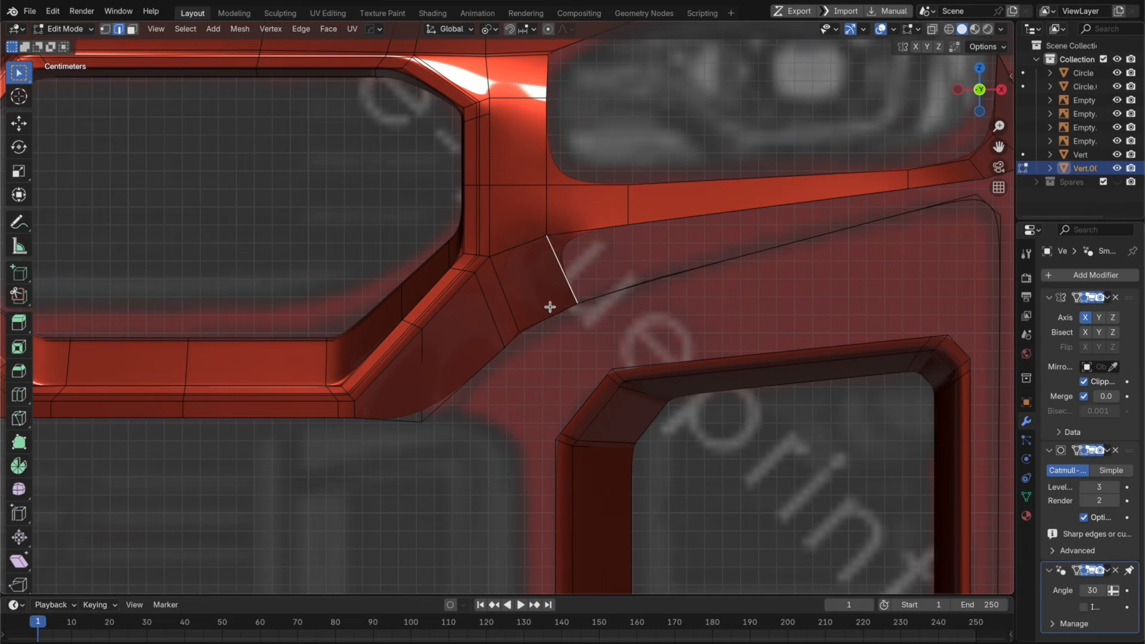
Step: Extrude the outline's corner vertex below the headlight along Y by 0.048773 m and again by about 0.045 m
middle_click_drag(838, 329, 629, 379, "shift")
key("1")
left_click(599, 375)
left_click(958, 90)
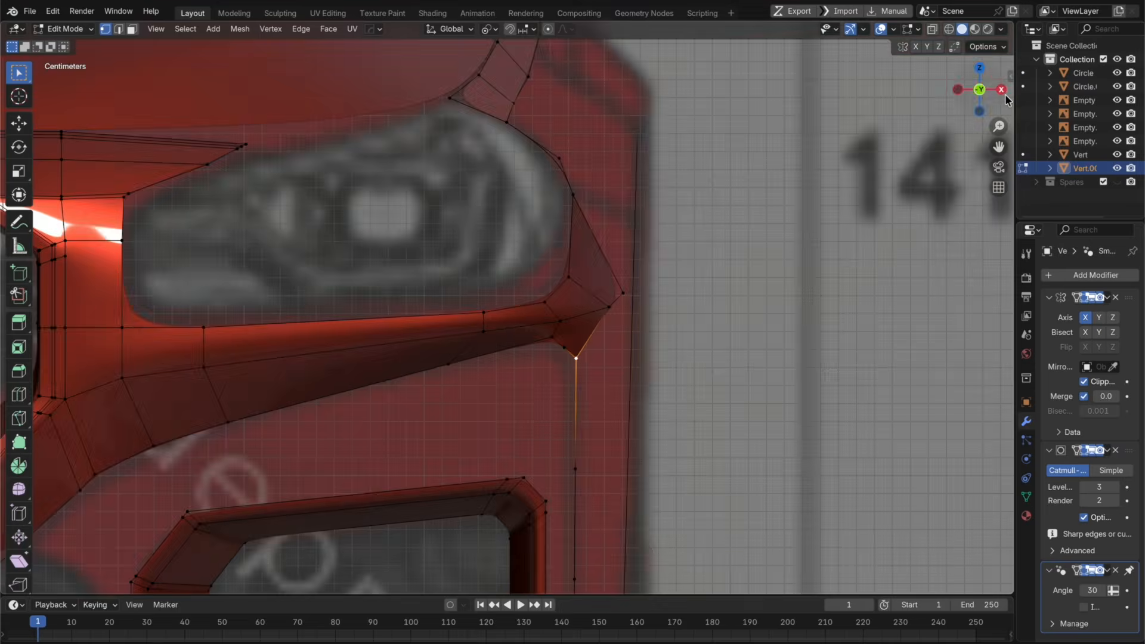
left_click(1001, 90)
key("e")
key("y")
left_click(725, 380)
key("e")
key("y")
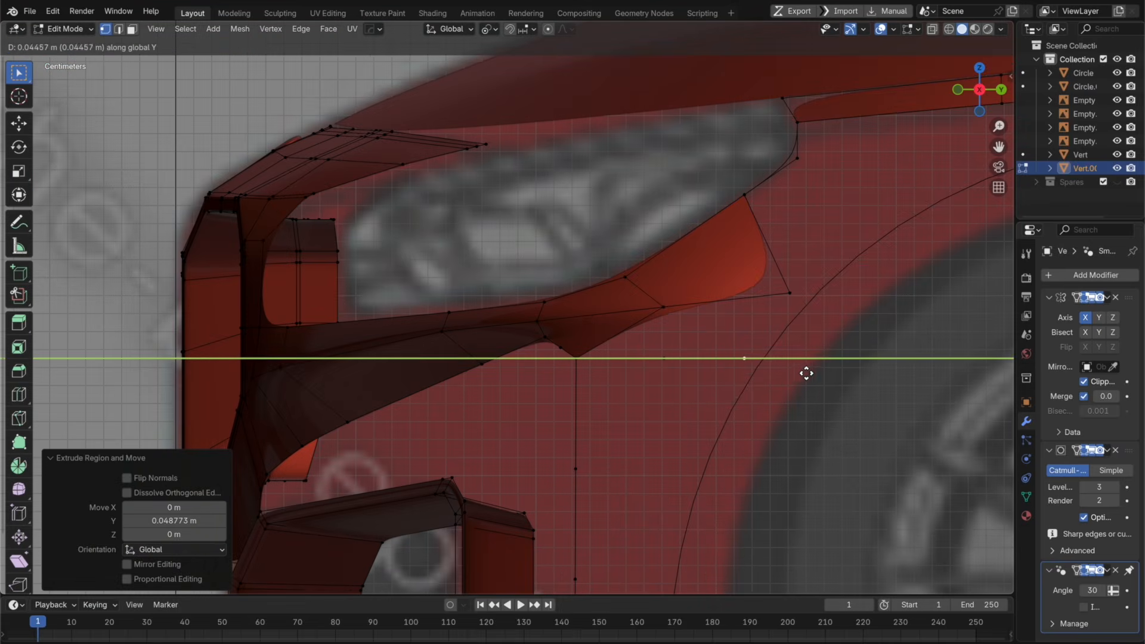
left_click(806, 373)
middle_click_drag(667, 373, 736, 365)
key("Tab")
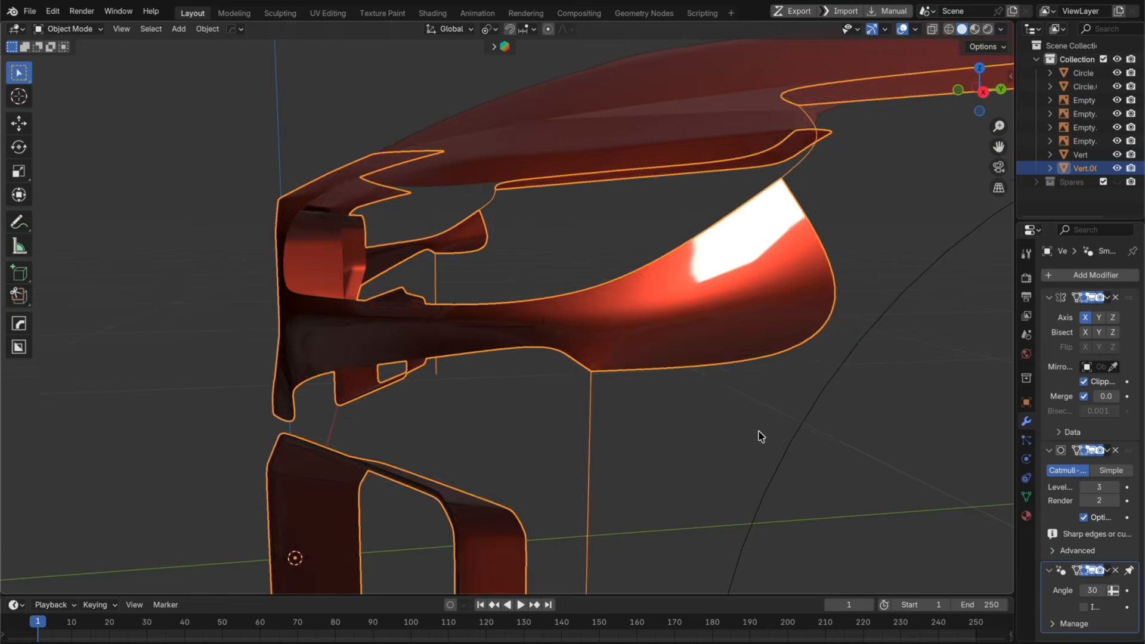
Step: Flatten the vertices of the grille surround's lower outer edge by scaling them to 0 along Z
scroll(725, 432, "down", 2)
middle_click_drag(695, 428, 487, 436)
scroll(546, 456, "down", 2)
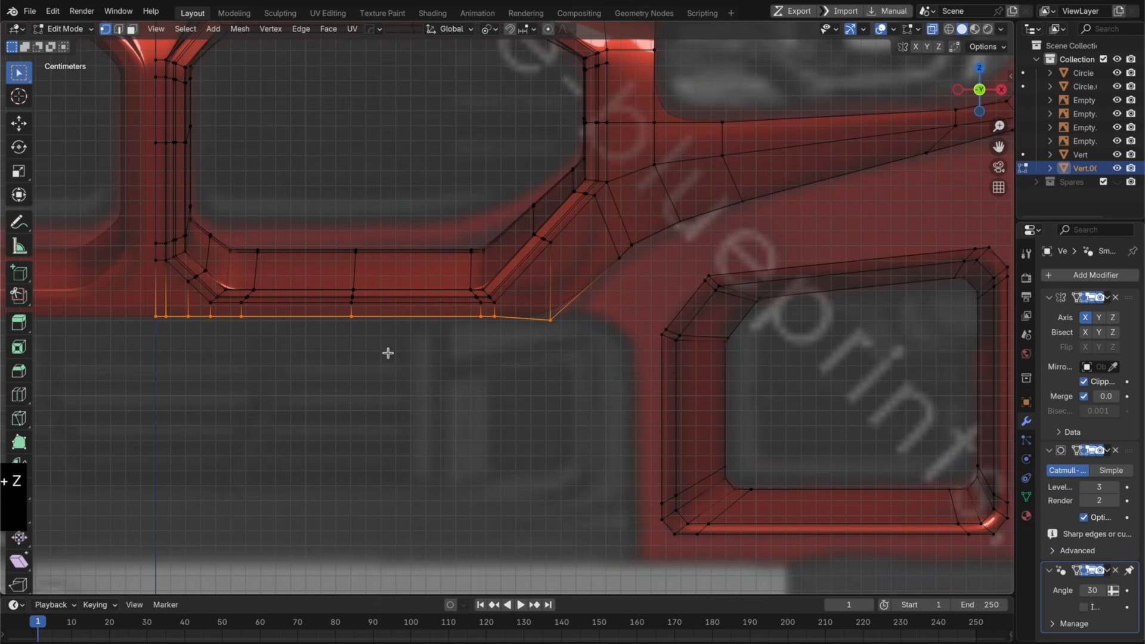
key("s")
key("z")
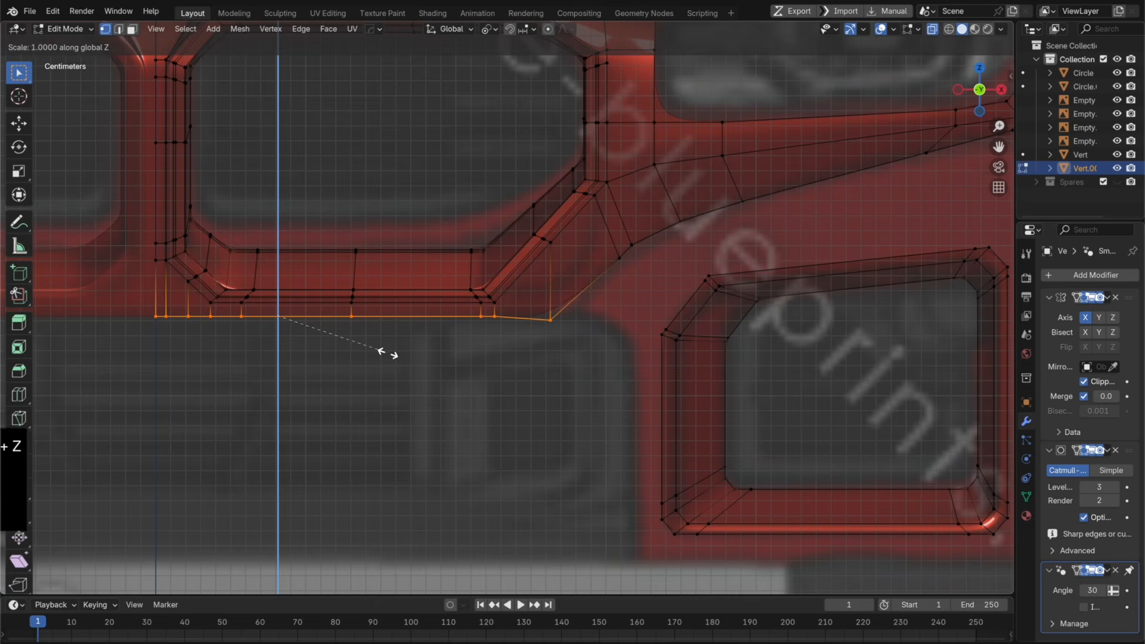
key("0")
left_click(388, 353)
Step: Extrude the surround's lower outer corner vertex 0.058024 m along X and the new vertex 0.15893 m down along Z
left_click(574, 330)
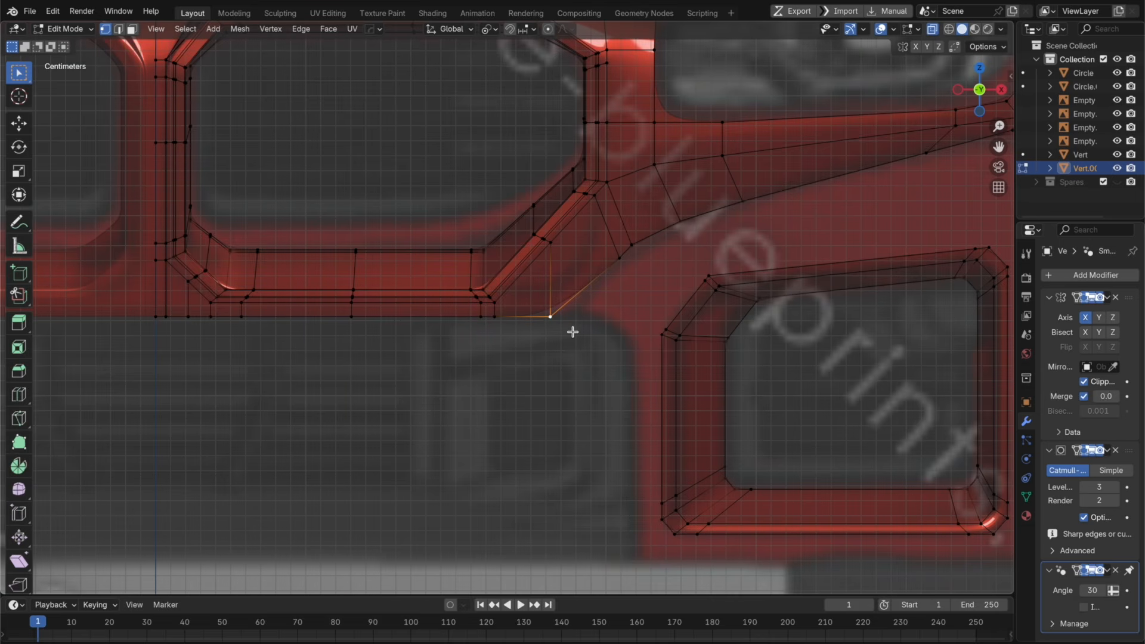
key("g")
key("x")
left_click(659, 325)
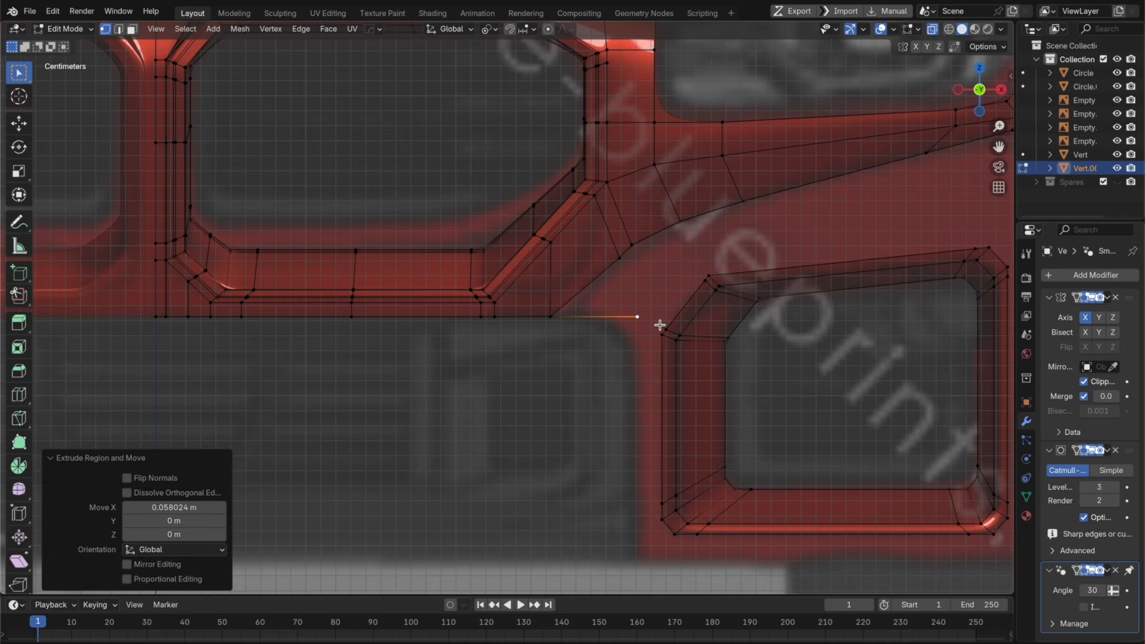
key("e")
key("z")
left_click(647, 566)
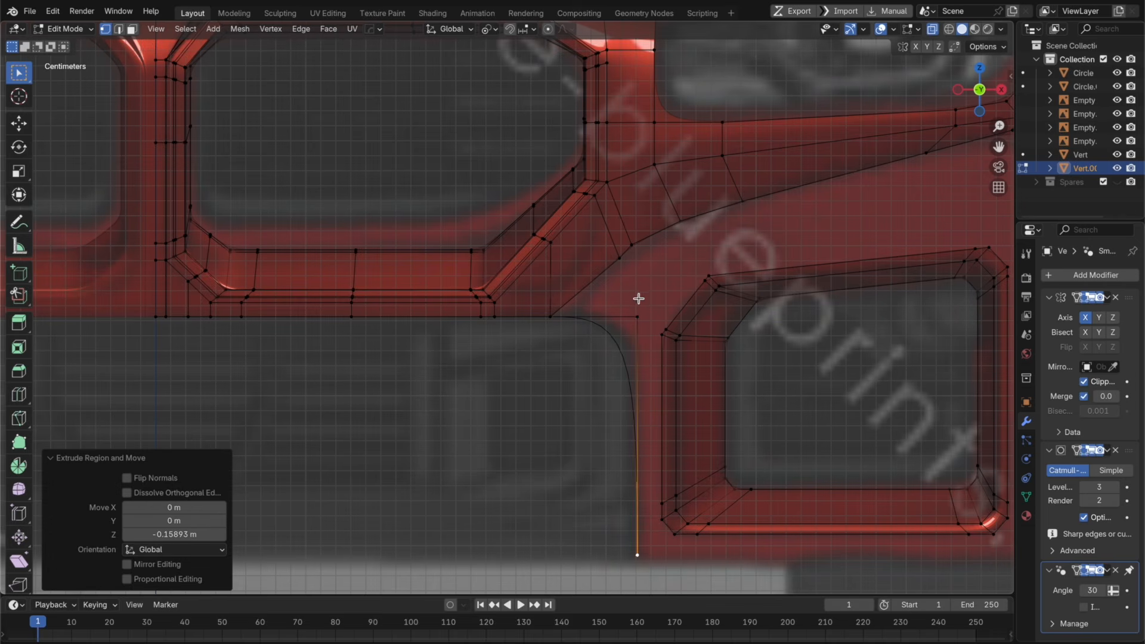
Step: Bevel the corner vertex of the new outline around the lower grille opening
left_click(637, 316)
key("ctrl+shift+b")
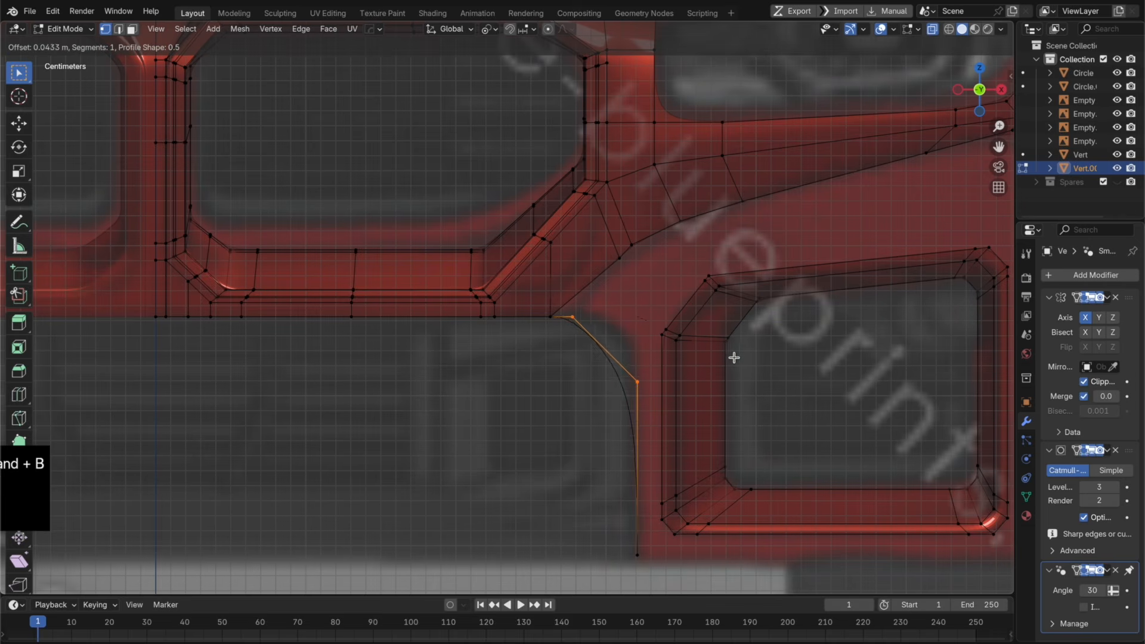
left_click(636, 342)
Step: Compare the lower grille outline with the top blueprint, then examine the bumper on the BMW configurator photo in the browser
scroll(636, 440, "up", 2)
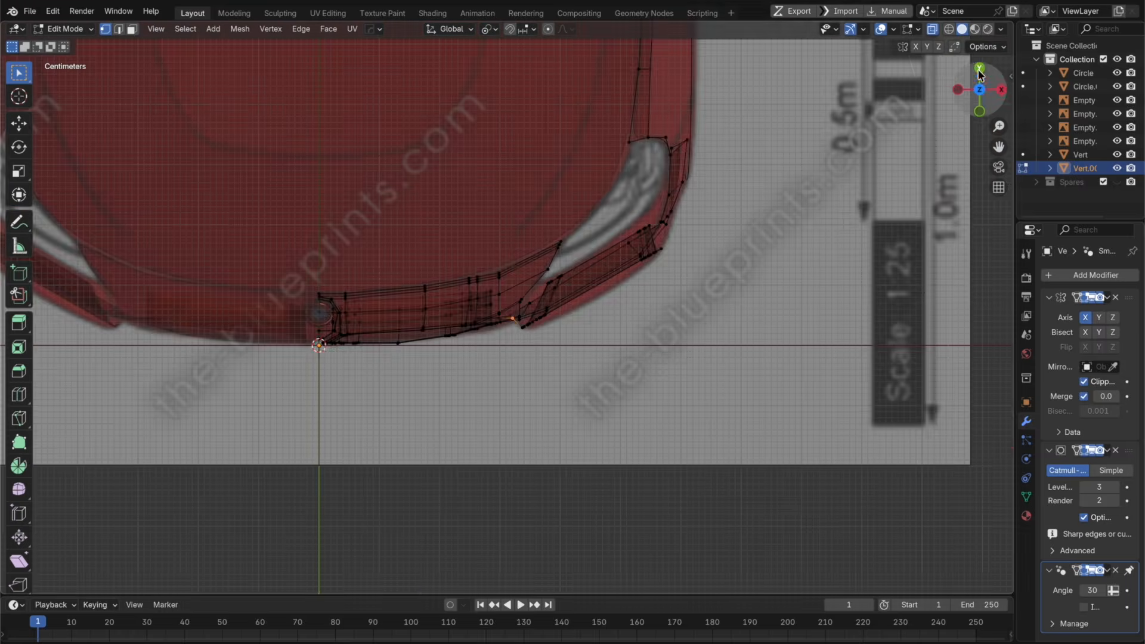
scroll(647, 278, "up", 3)
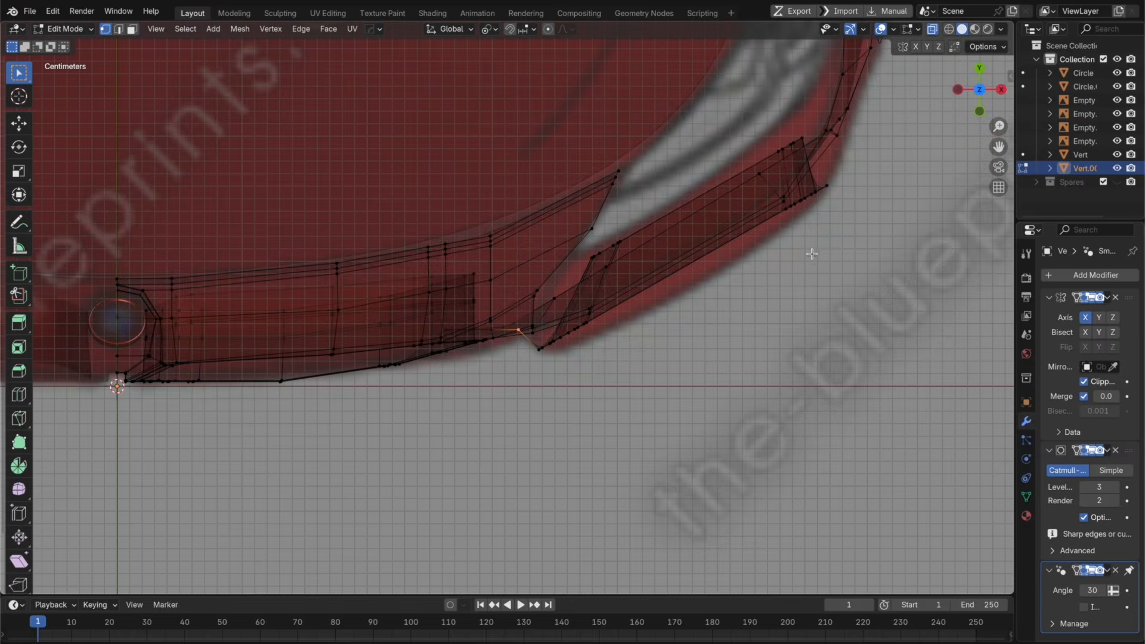
middle_click_drag(811, 254, 738, 147)
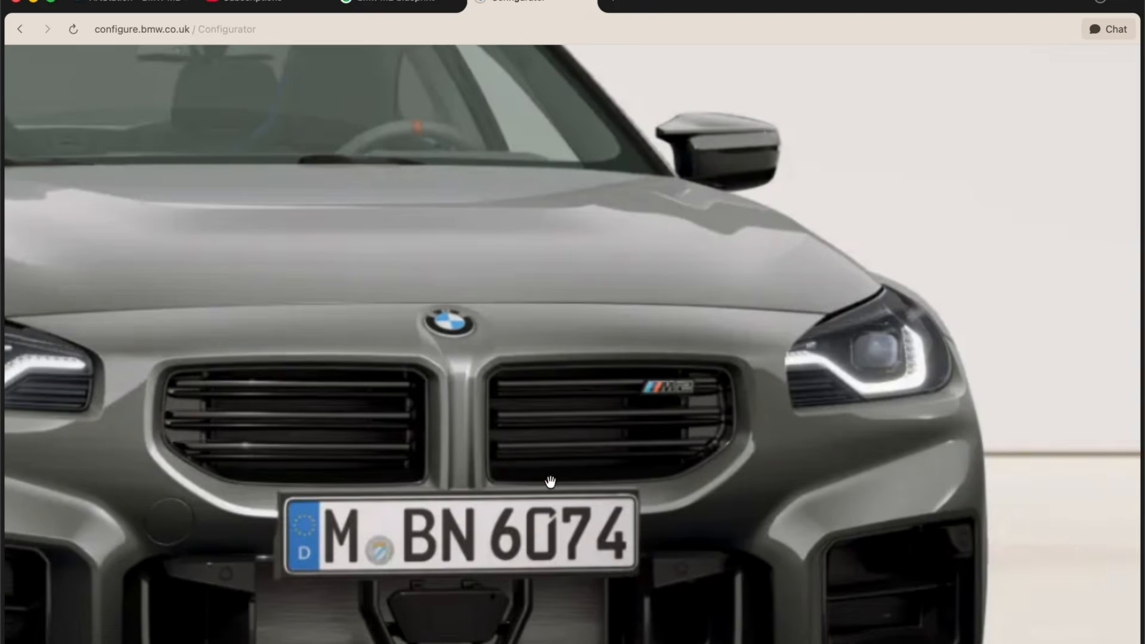
scroll(654, 506, "down", 2)
left_click(785, 459)
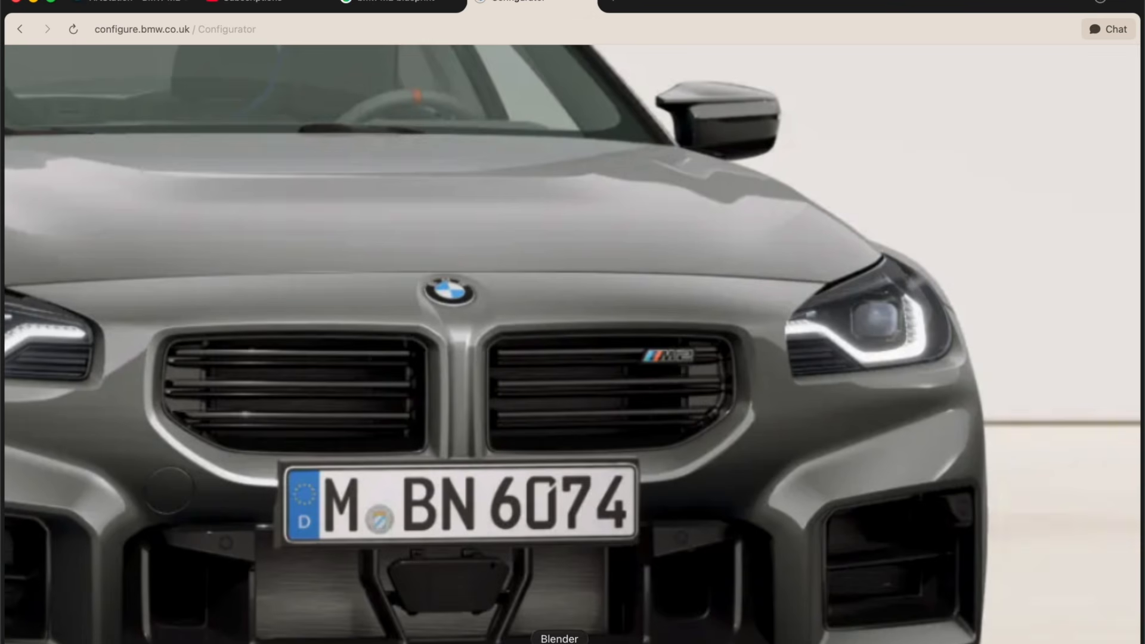
Step: Switch back to Blender and try to move the selected part of the lower grille outline along Y
left_click(559, 643)
middle_click_drag(647, 519, 634, 405)
key("g")
key("y")
left_click(764, 429)
key("super+z")
Step: Move the surround's lower outer corner vertex 0.003234 m along Y and the neighbouring outline vertex about 0.0024 m down along Z
middle_click_drag(504, 238, 680, 185)
key("g")
key("y")
left_click(538, 197)
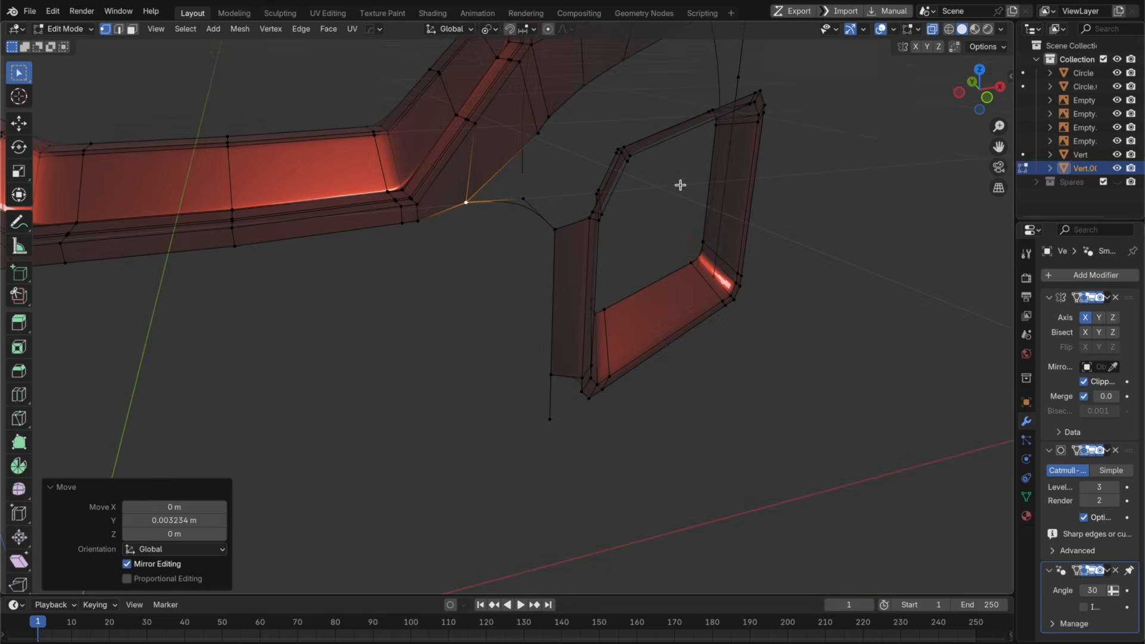
left_click(958, 92)
left_click(1001, 90)
middle_click_drag(685, 244, 606, 315, "shift")
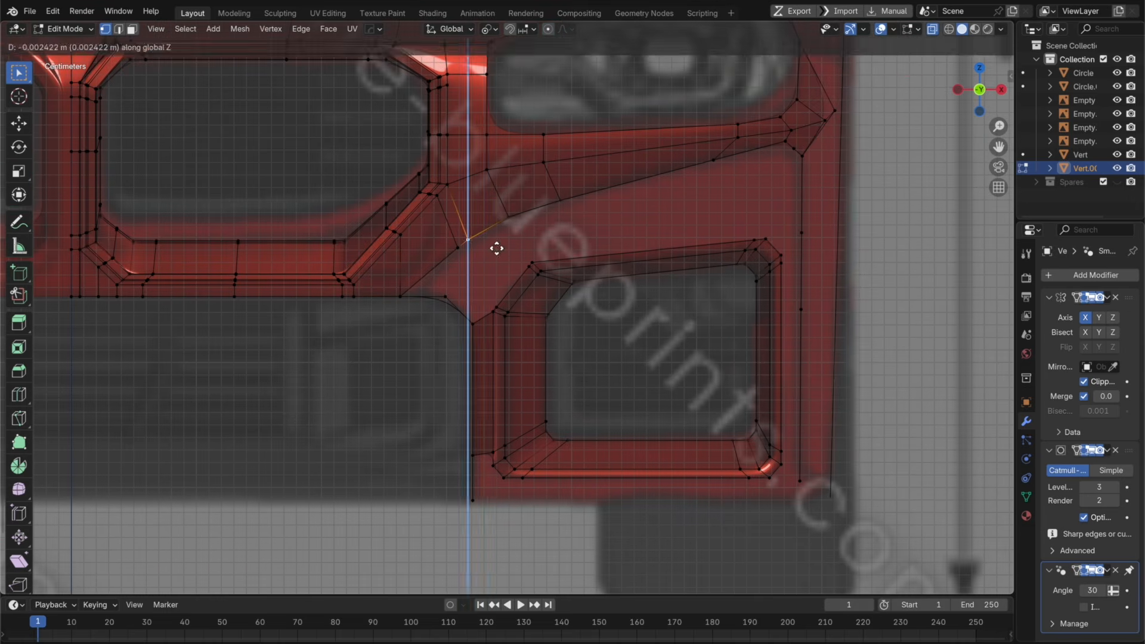
key("Tab")
key("Tab")
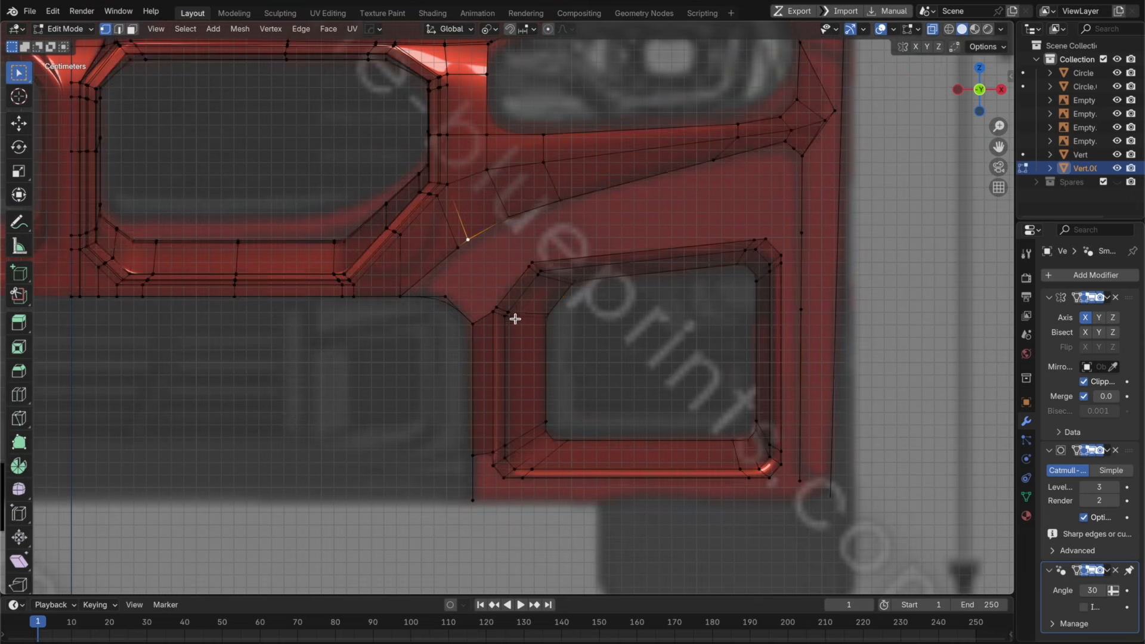
Step: Extrude the bottom end vertex of the lower grille outline 0.26035 m along X beneath the side intake
scroll(490, 524, "up", 1)
middle_click_drag(488, 545, 463, 414, "shift")
left_click(462, 413)
key("e")
key("x")
left_click(853, 407)
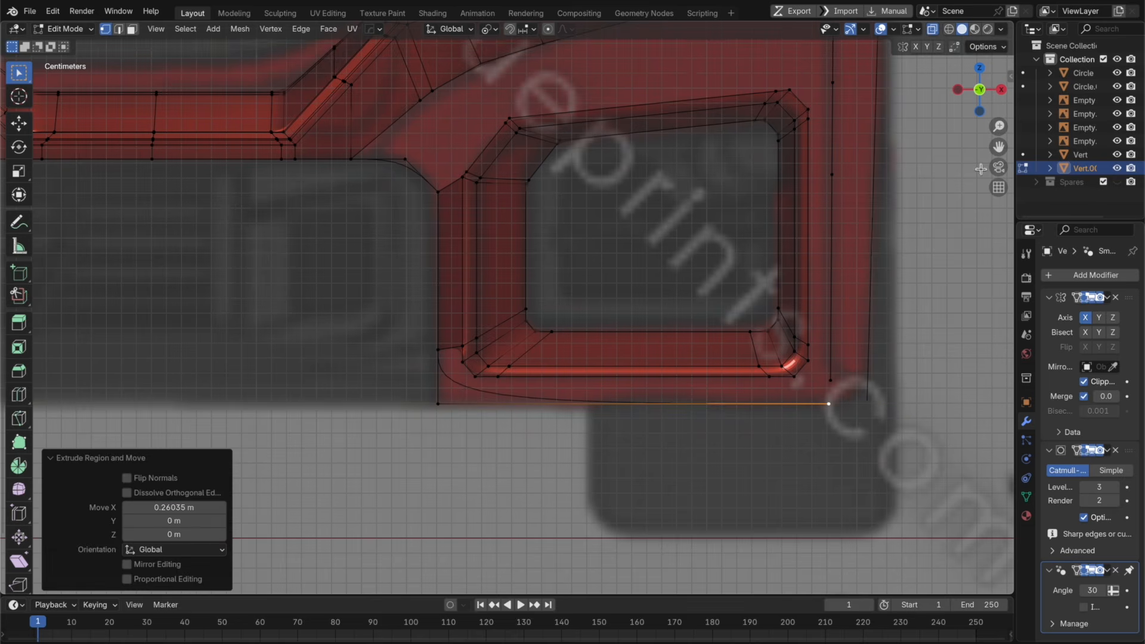
Step: Move the bottom outline's new end vertex 0.12904 m along Y
left_click(1002, 90)
middle_click_drag(836, 393, 495, 281, "shift")
key("g")
key("y")
left_click(674, 284)
Step: Check the bumper's lower outer corner on the BMW configurator photo and move the bottom outline's end vertex further back along Y in Blender
middle_click_drag(674, 284, 825, 143)
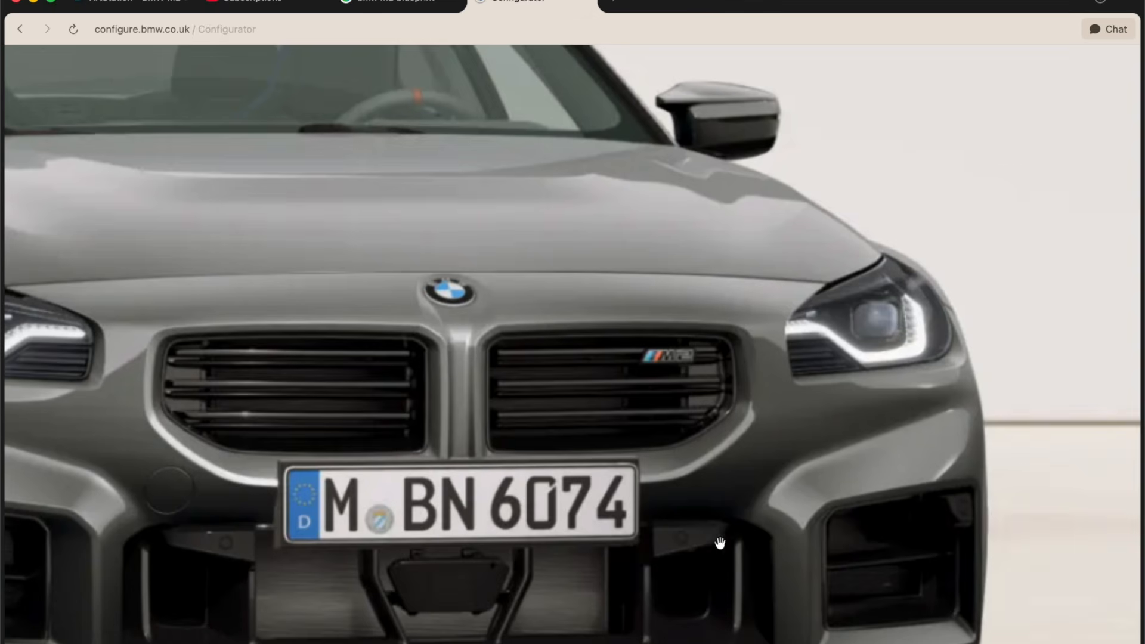
scroll(748, 452, "down", 8)
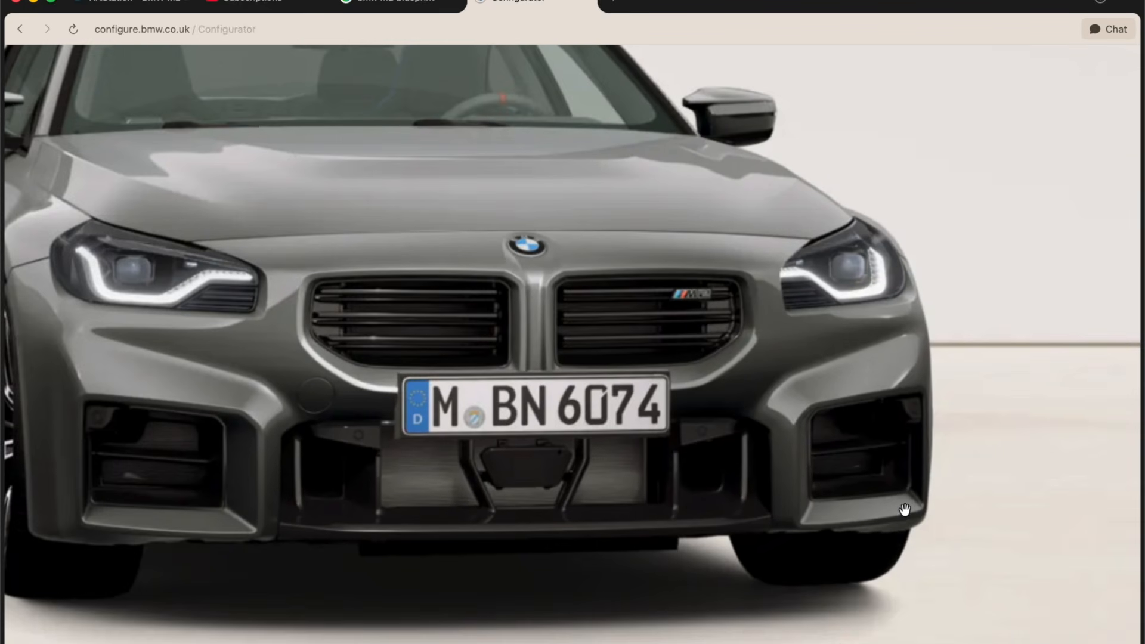
left_click_drag(905, 509, 674, 488)
left_click(559, 643)
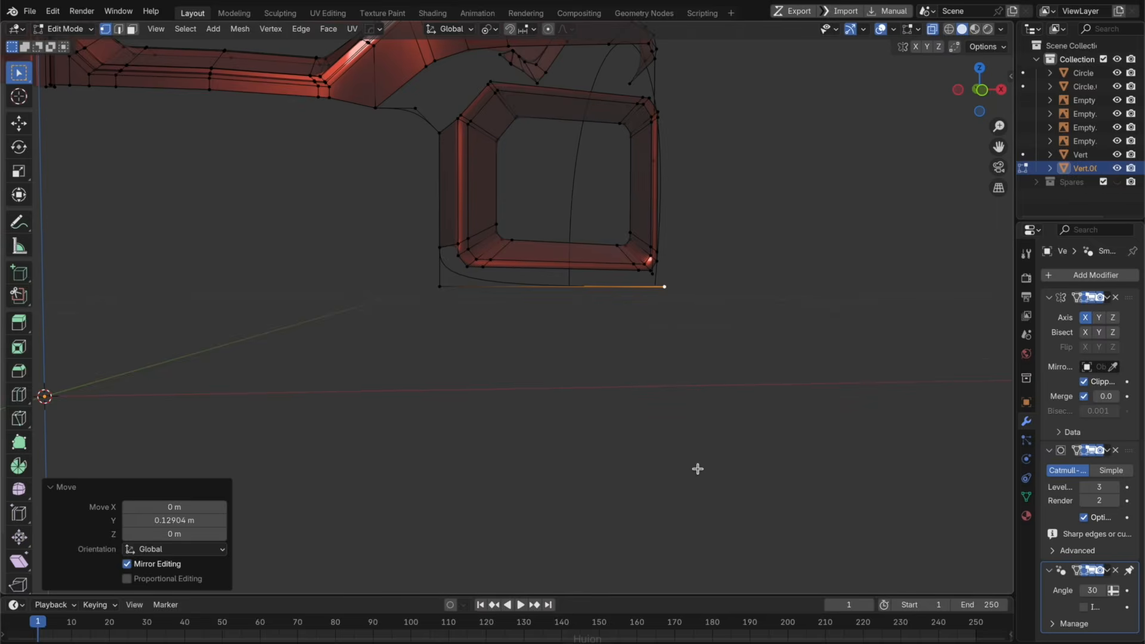
key("KP_3")
key("g")
key("y")
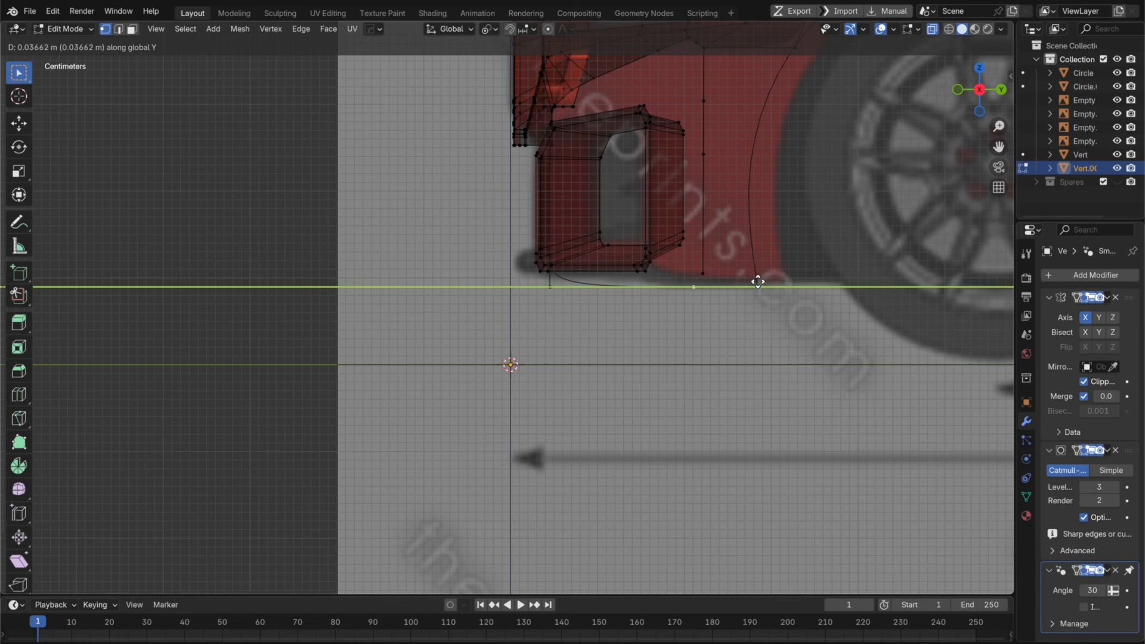
left_click(763, 279)
Step: Merge the lower end of the vertical side outline with the bottom outline's end vertex using At Last
left_click_drag(713, 318, 702, 247)
middle_click_drag(710, 249, 811, 299)
key("KP_1")
key("m")
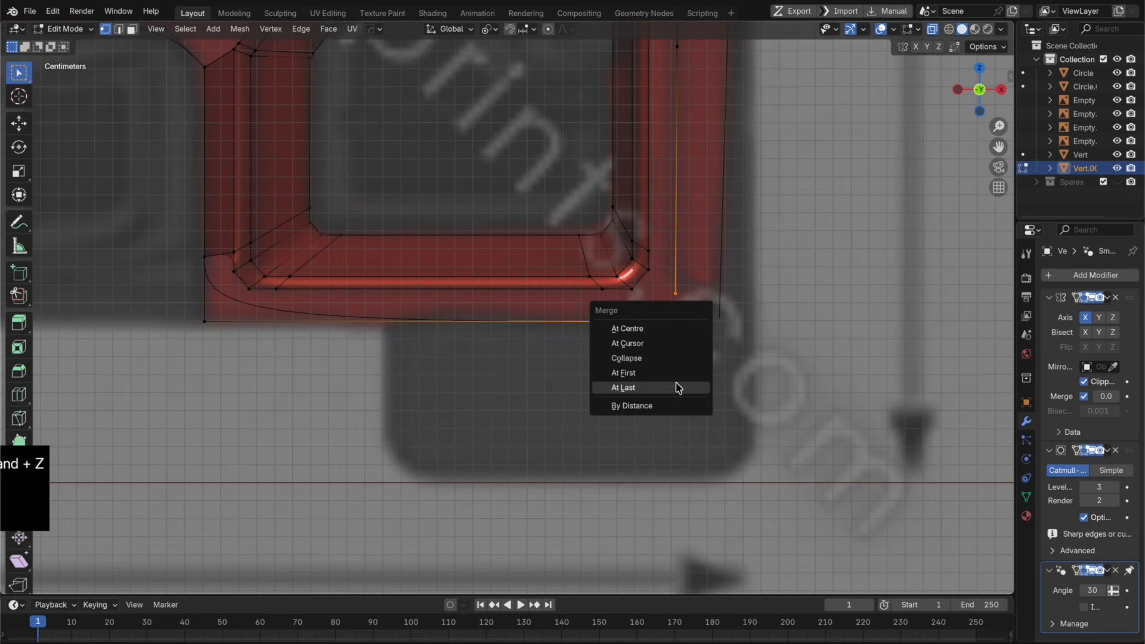
left_click(677, 387)
Step: Try to bevel the merged corner vertex with an offset of about 0.045 m
key("super+b")
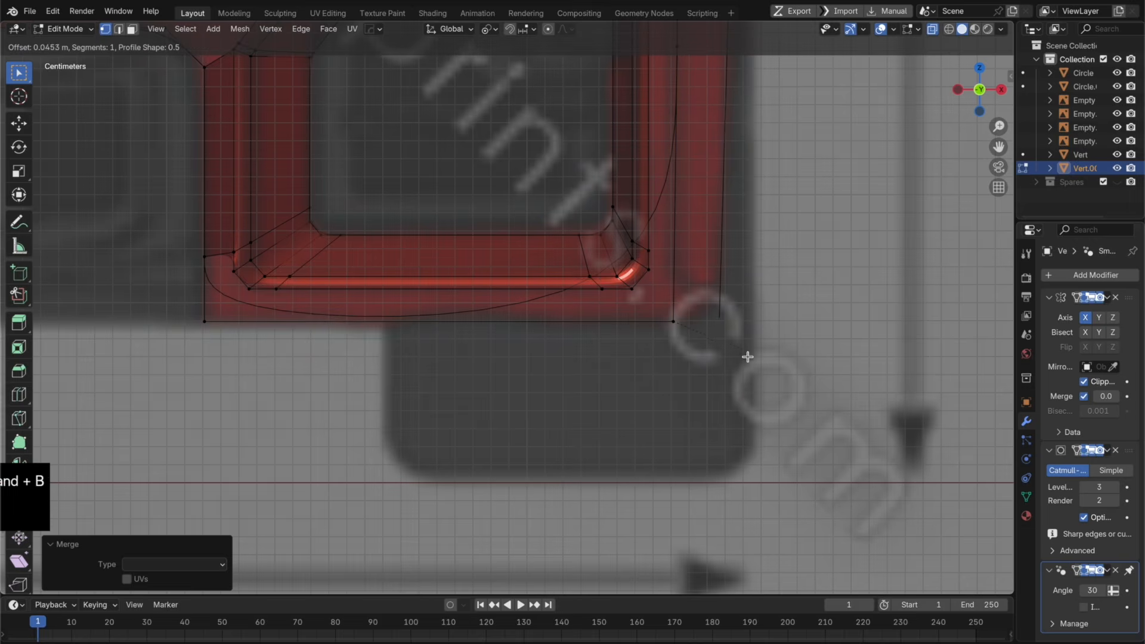
left_click(747, 357)
key("super+z")
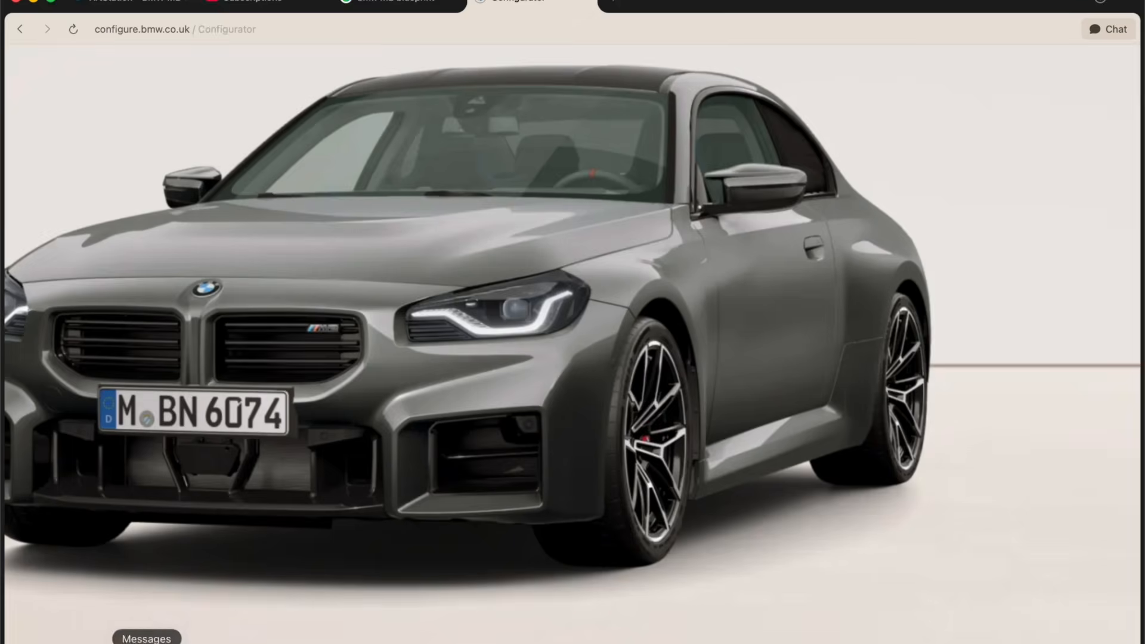
Step: Bevel the outline's two bottom corner vertices around the side intake, giving the inner one a 0.0144 m width
left_click(559, 643)
key("super+b")
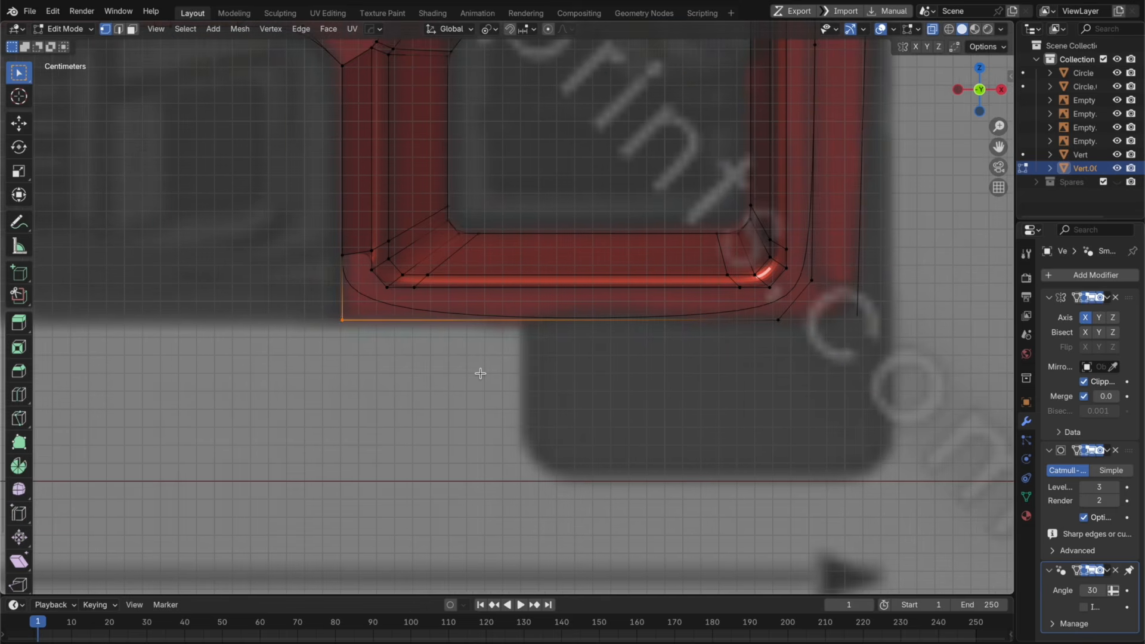
key("super+b")
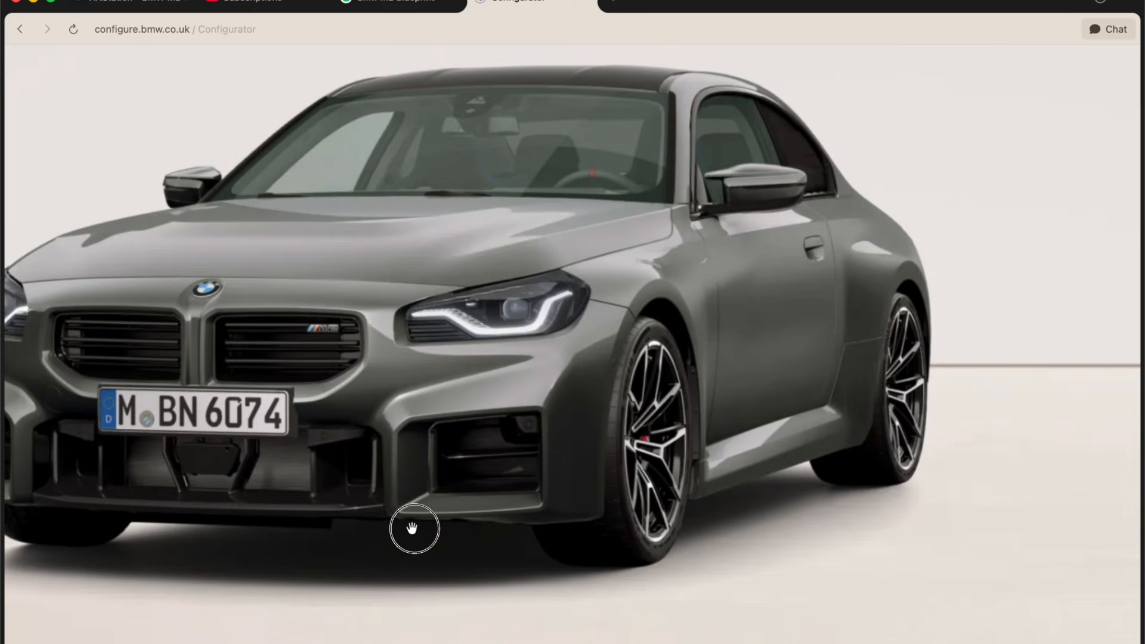
left_click_drag(413, 528, 462, 521)
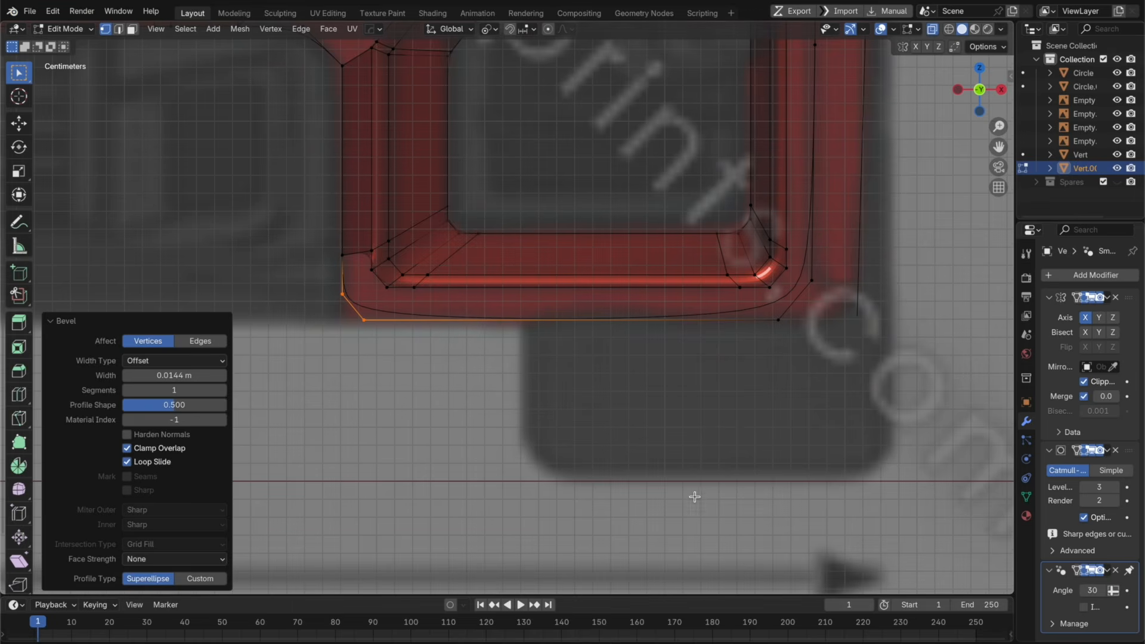
Step: Fill faces between the side intake's lower inner corner and the beveled outline corner
middle_click_drag(690, 493, 751, 514, "shift")
scroll(463, 359, "up", 2)
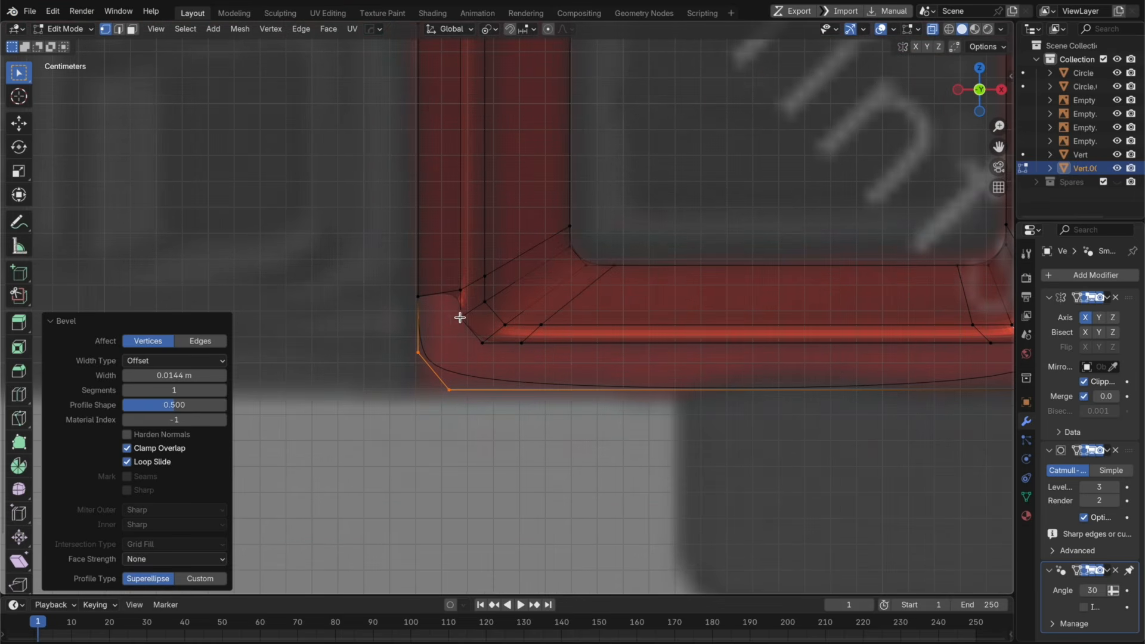
left_click_drag(471, 346, 366, 255)
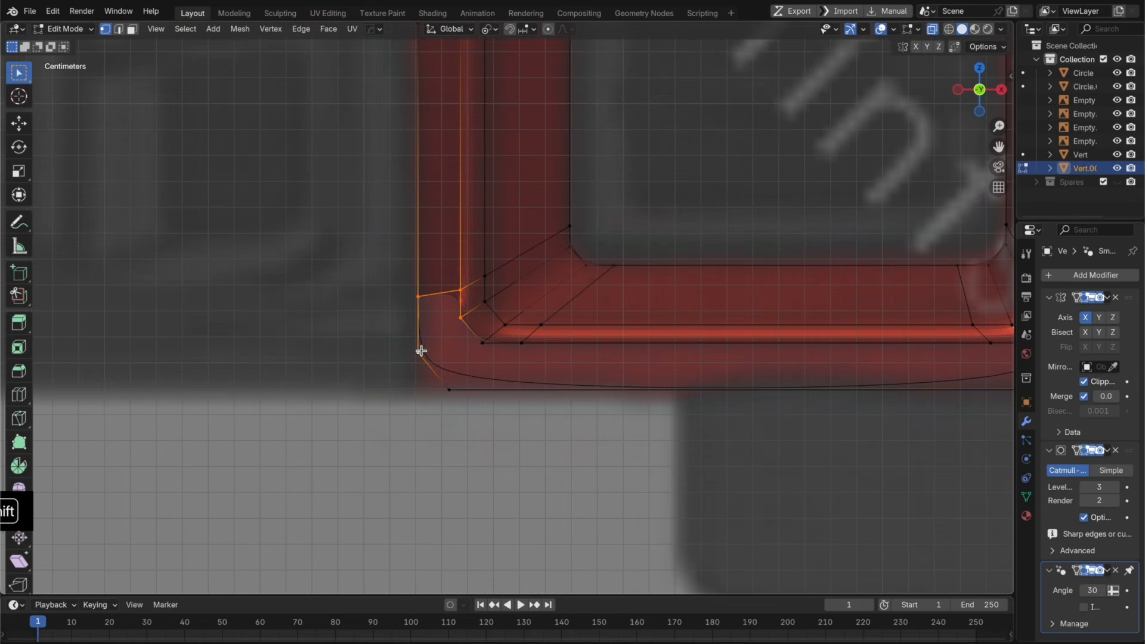
Step: Loop-cut a vertex into the outline's bottom edge, slide it towards the inner corner, and fill the face above it
key("super+r")
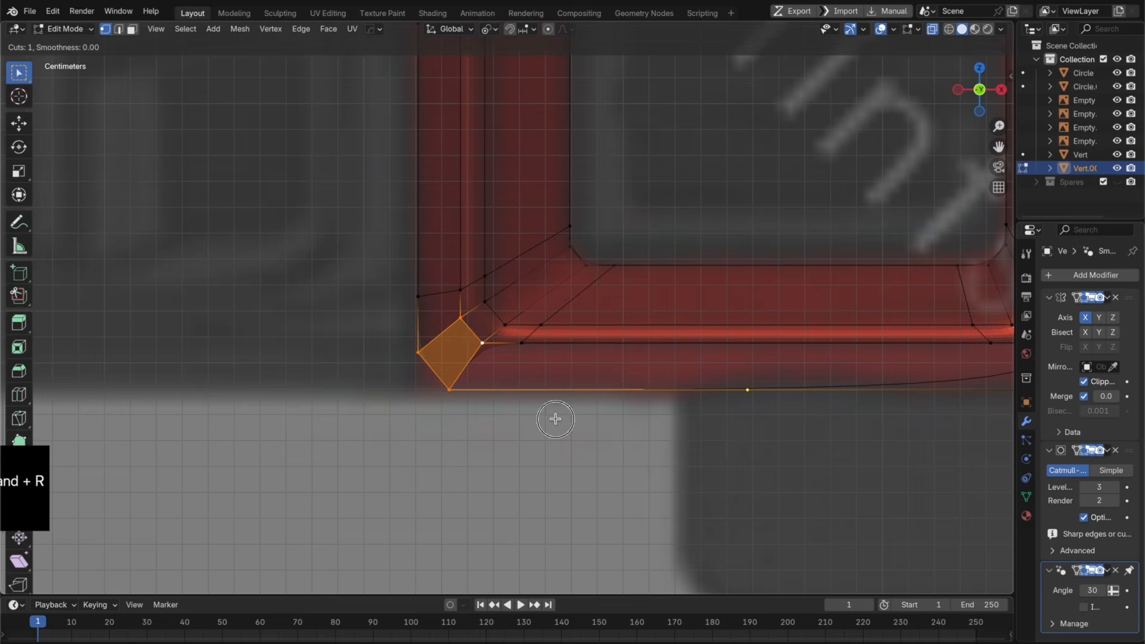
left_click(560, 416)
left_click(626, 415)
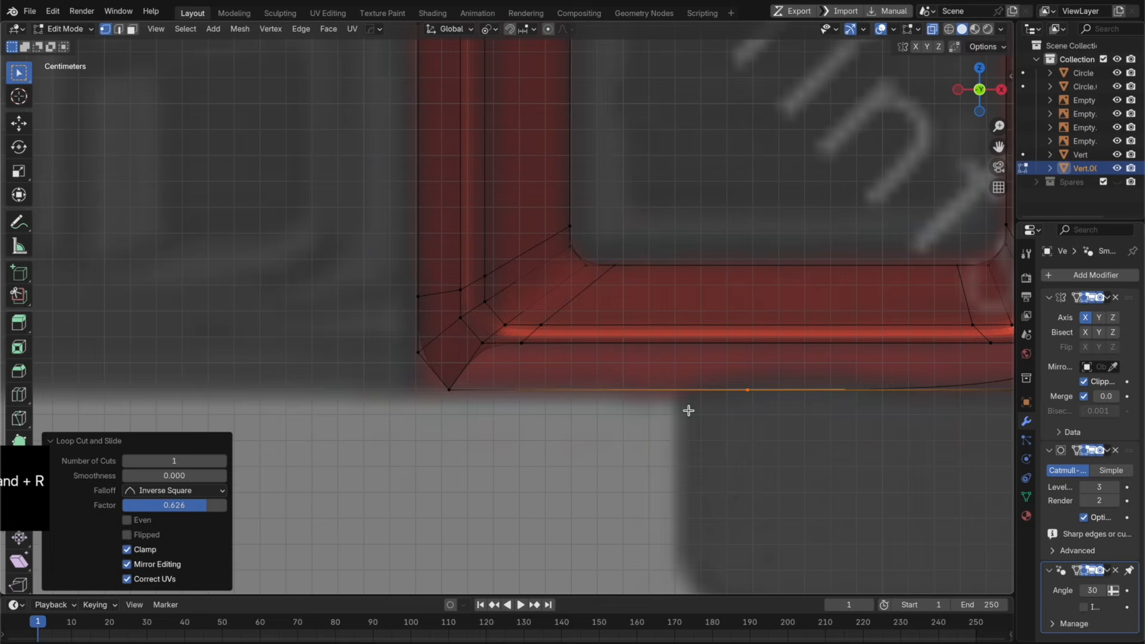
key("g")
key("g")
left_click(444, 411)
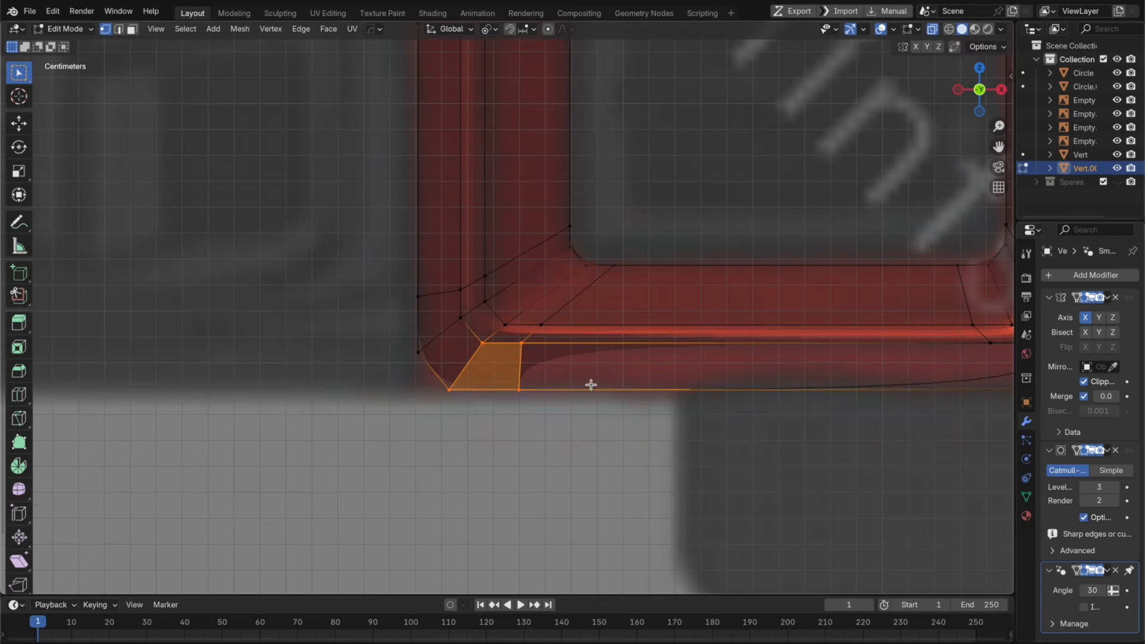
Step: Fill the face at the side intake's lower outer corner and add a loop-cut vertex to the outline's bottom edge
scroll(590, 384, "down", 3)
middle_click_drag(665, 365, 555, 340, "shift")
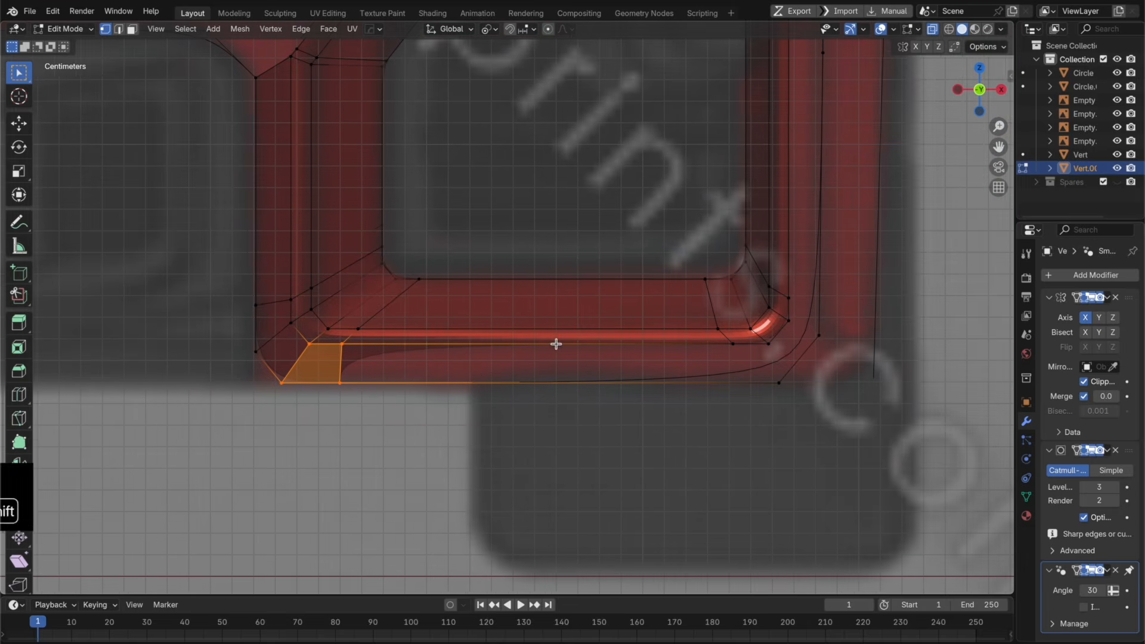
left_click(812, 353, "alt")
key("f")
key("super+r")
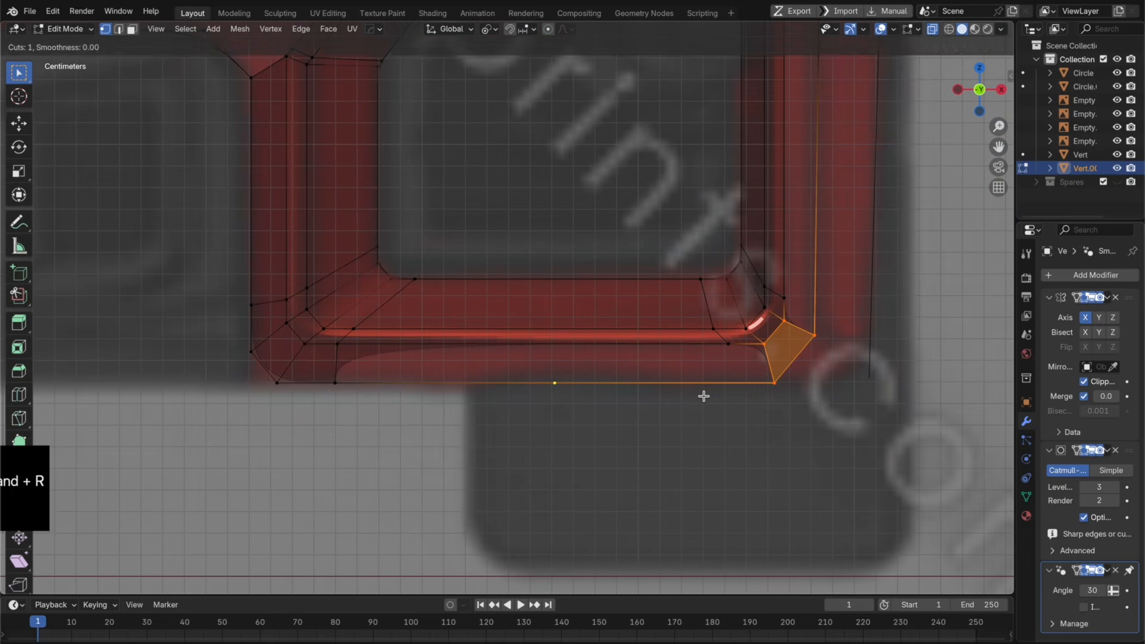
double_click(704, 396)
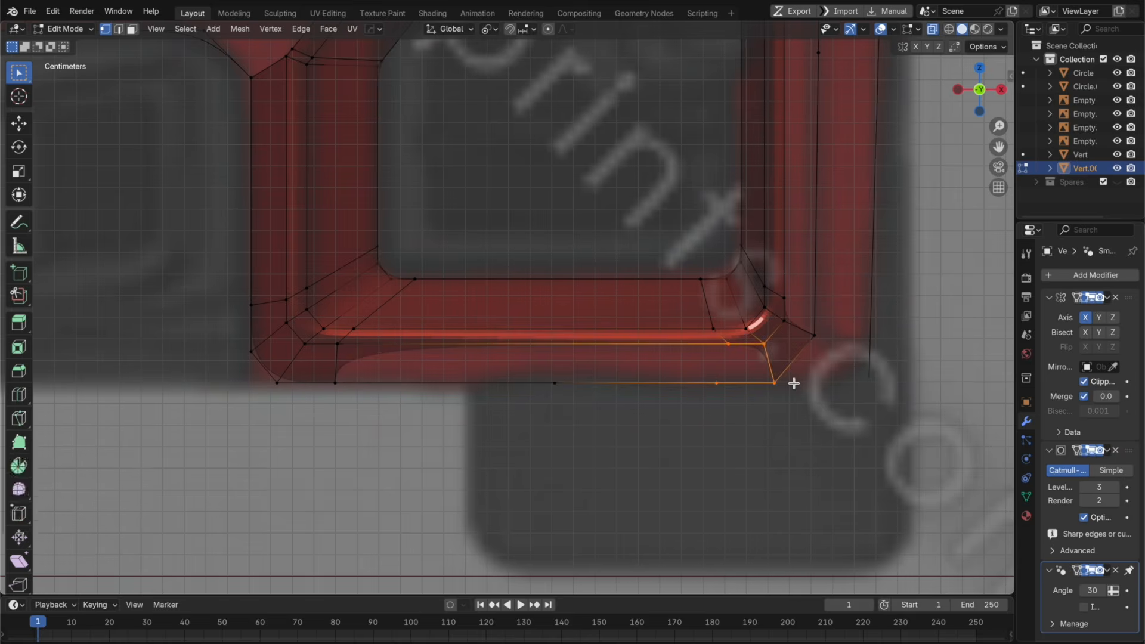
Step: Fill the face between the side intake's lower outer corner and the outline's beveled outer side corner
key("g")
right_click(807, 370)
key("f")
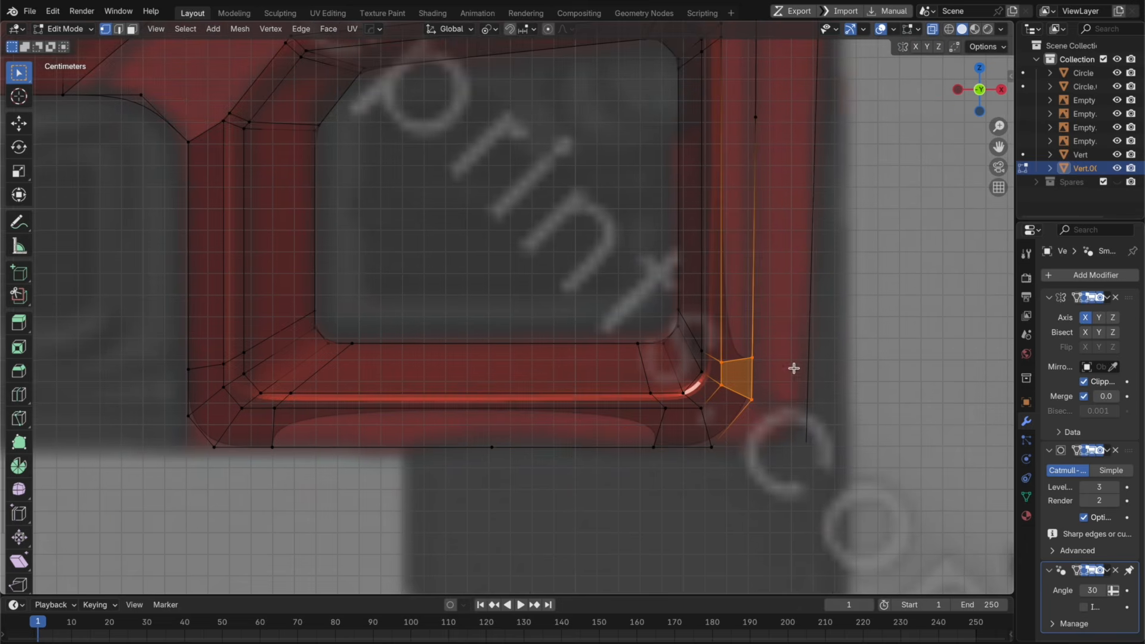
middle_click_drag(800, 335, 768, 489, "shift")
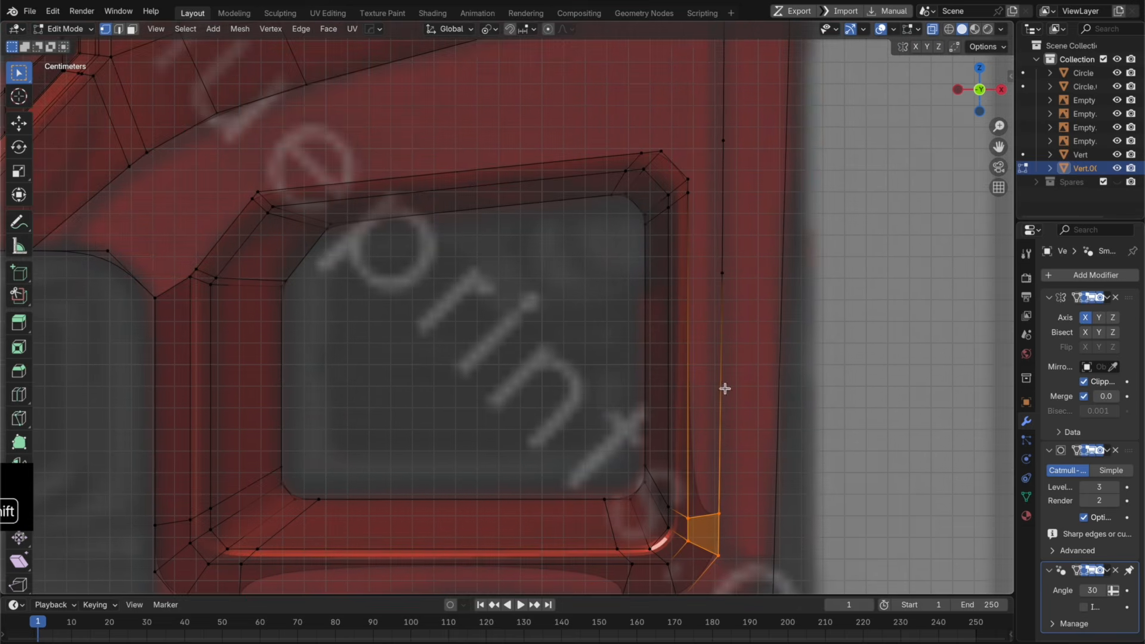
middle_click_drag(732, 279, 729, 305, "shift")
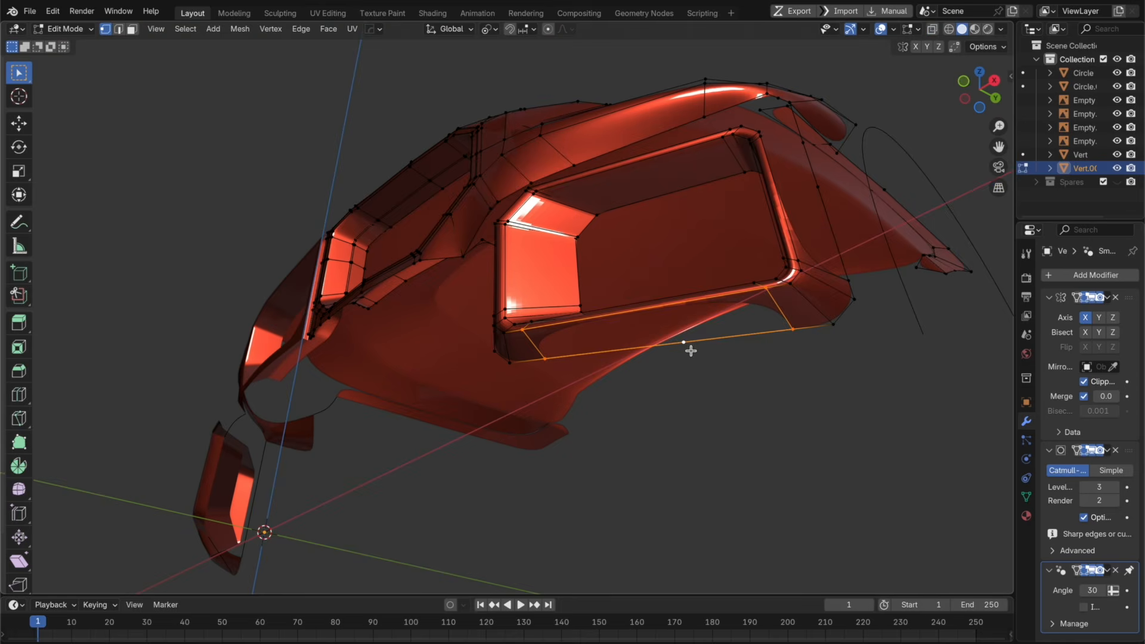
Step: Fill the long face below the side intake and dissolve the middle vertex of the outline's bottom edge
key("f")
mouse_move(691, 351)
middle_mouse_down()
mouse_move(689, 371)
mouse_move(690, 355)
middle_mouse_up()
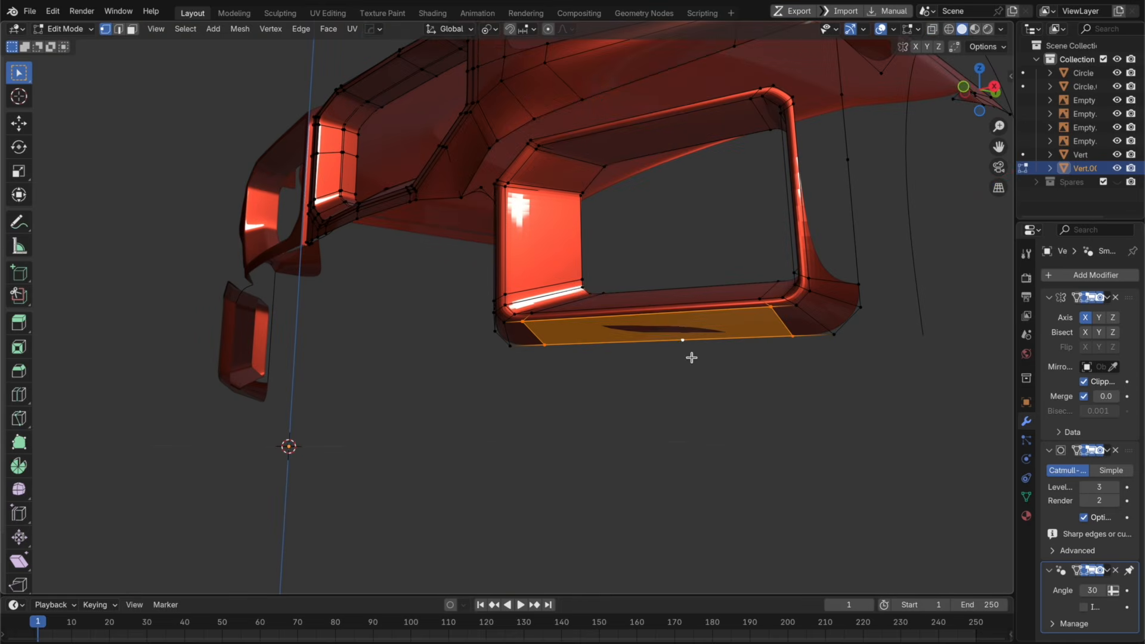
key("x")
Step: Return the bumper mesh to Object Mode and save the file
key("Tab")
scroll(687, 401, "down", 1)
middle_click_drag(695, 381, 665, 381, "shift")
key("super+s")
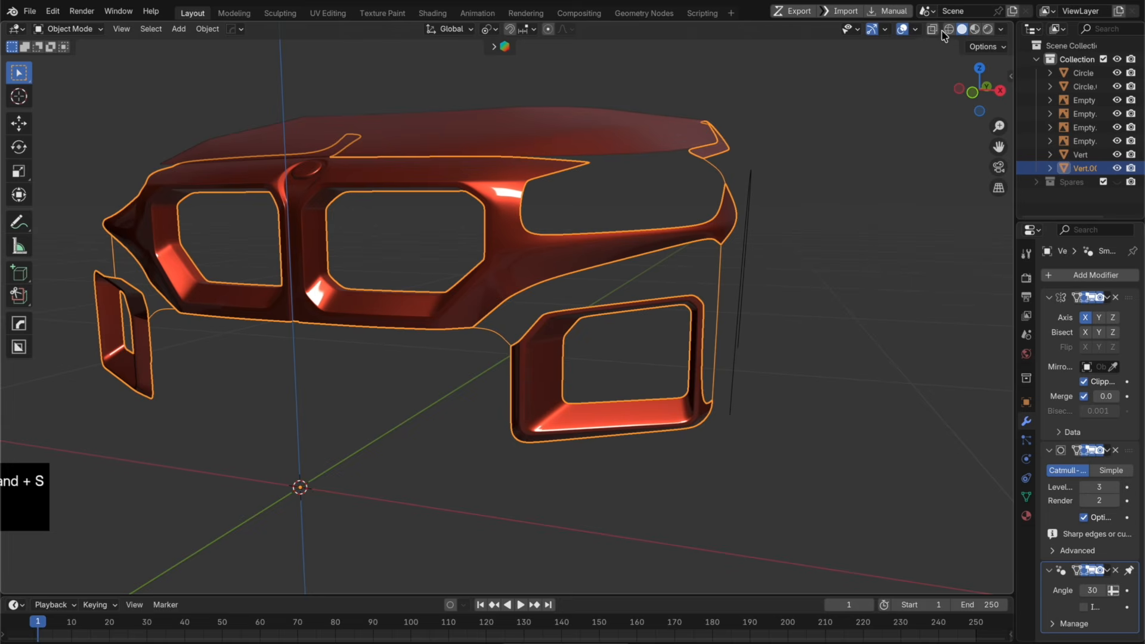
Step: Show the model in wireframe and compare the bumper mesh with the front and side blueprints
left_click(947, 29)
left_click(794, 334)
mouse_move(794, 334)
middle_mouse_down()
mouse_move(823, 324)
mouse_move(829, 344)
mouse_move(751, 356)
middle_mouse_up()
left_click(987, 95)
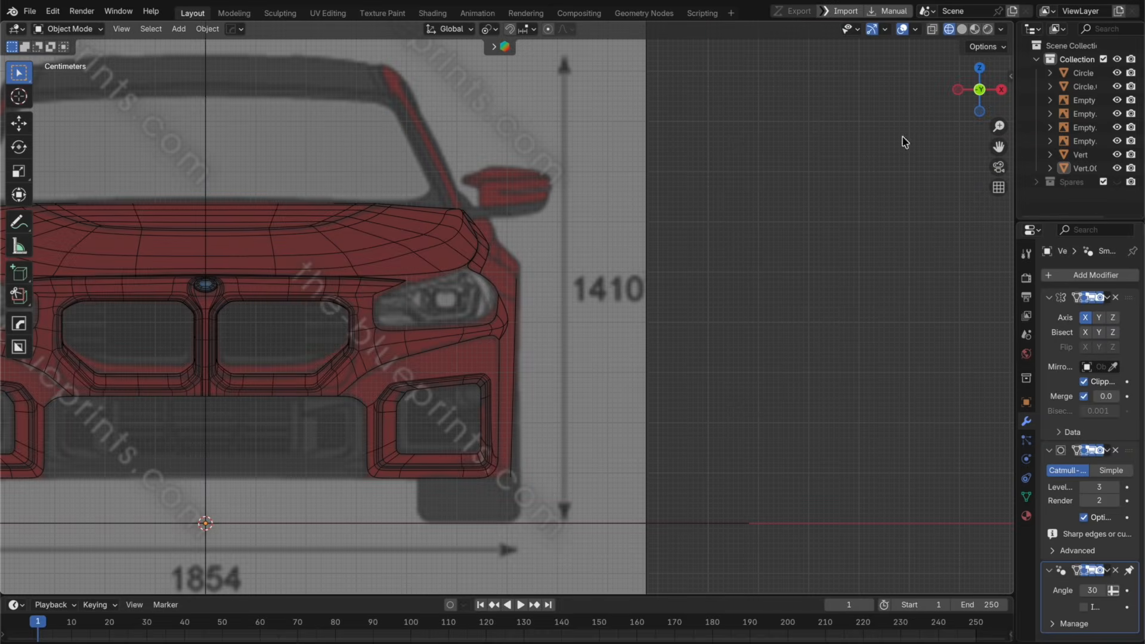
scroll(695, 224, "up", 2)
scroll(578, 266, "down", 4)
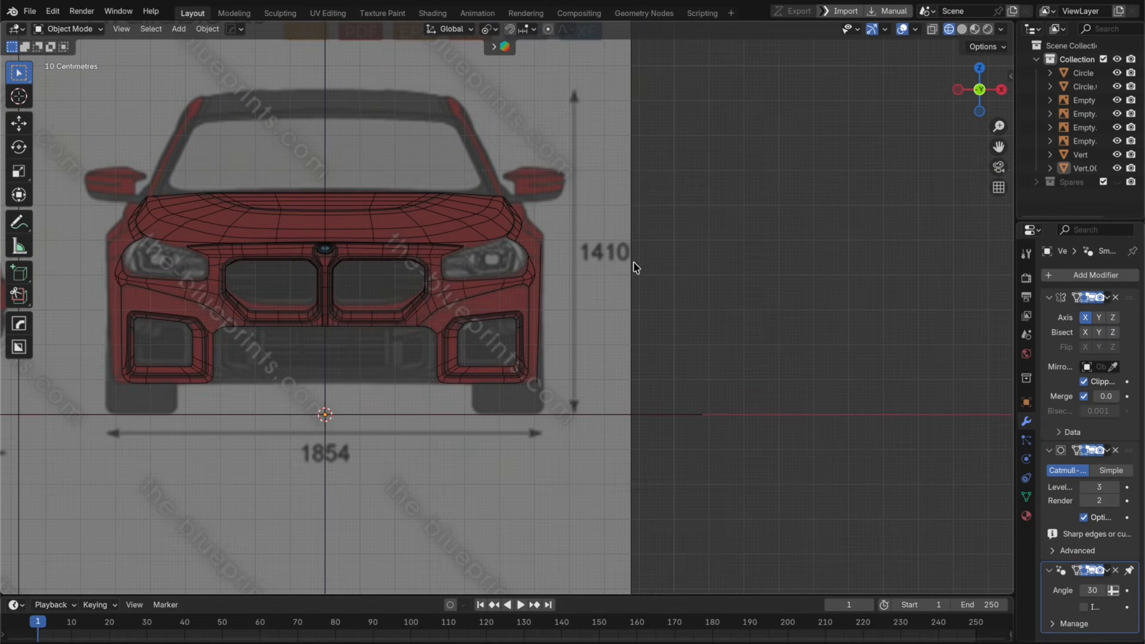
mouse_move(624, 275)
middle_mouse_down()
mouse_move(516, 307)
mouse_move(605, 283)
middle_mouse_up()
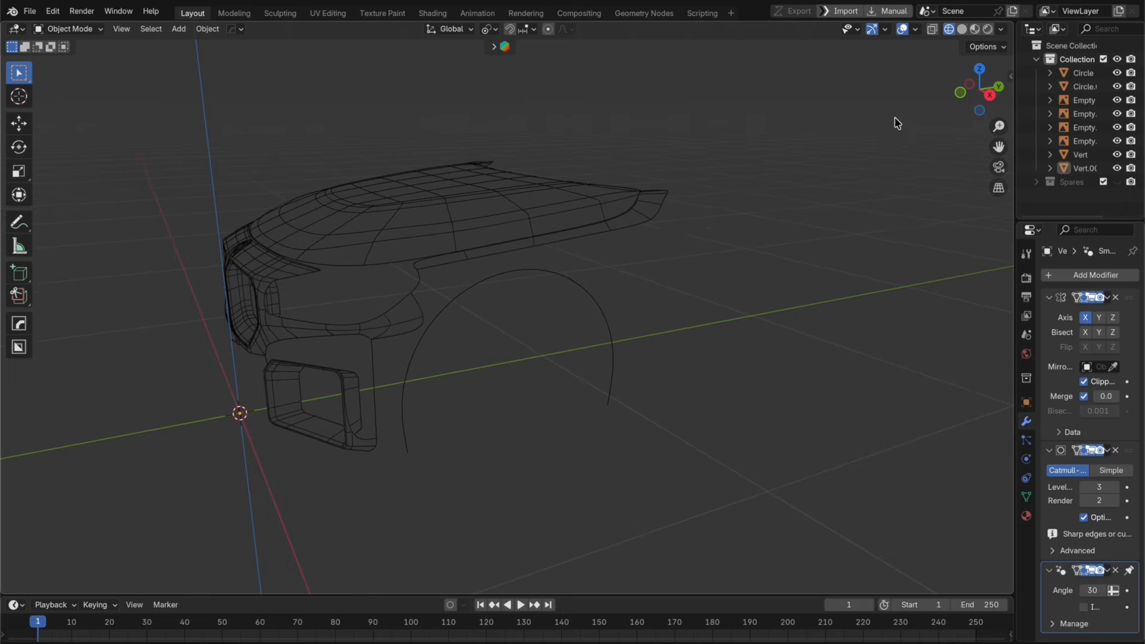
left_click(960, 93)
left_click(1003, 89)
scroll(813, 248, "down", 4)
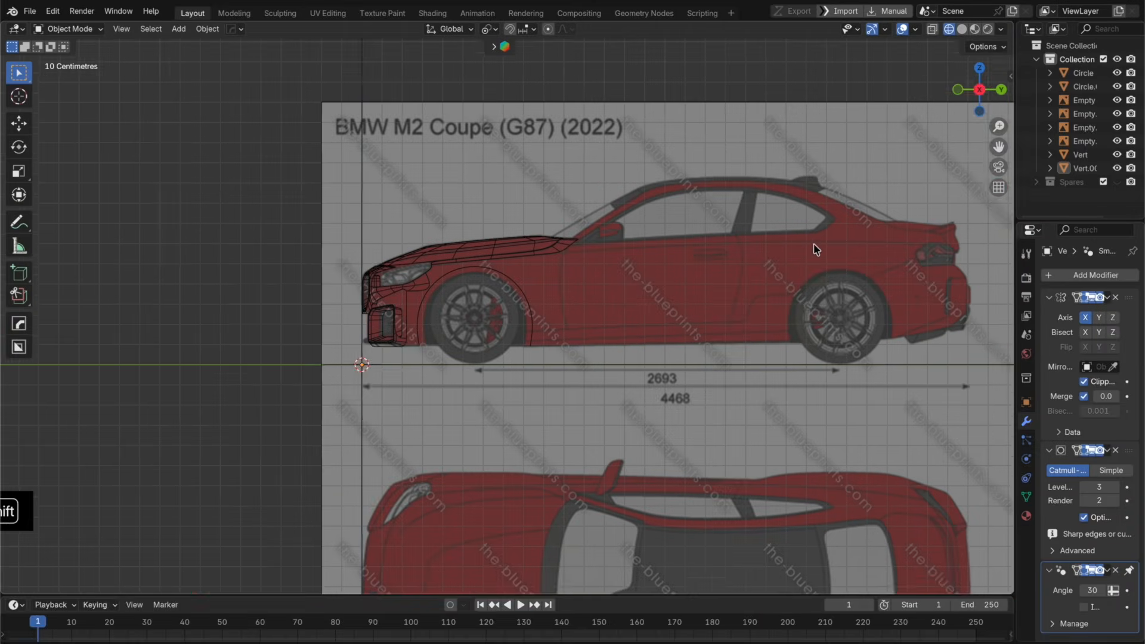
scroll(624, 246, "up", 1)
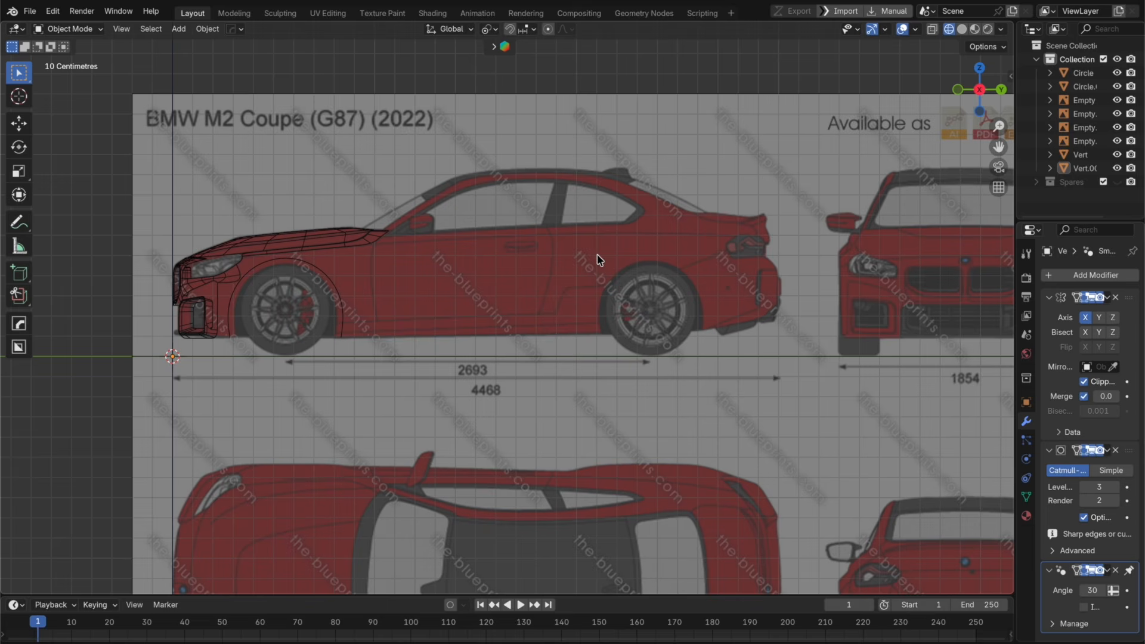
scroll(682, 262, "down", 2)
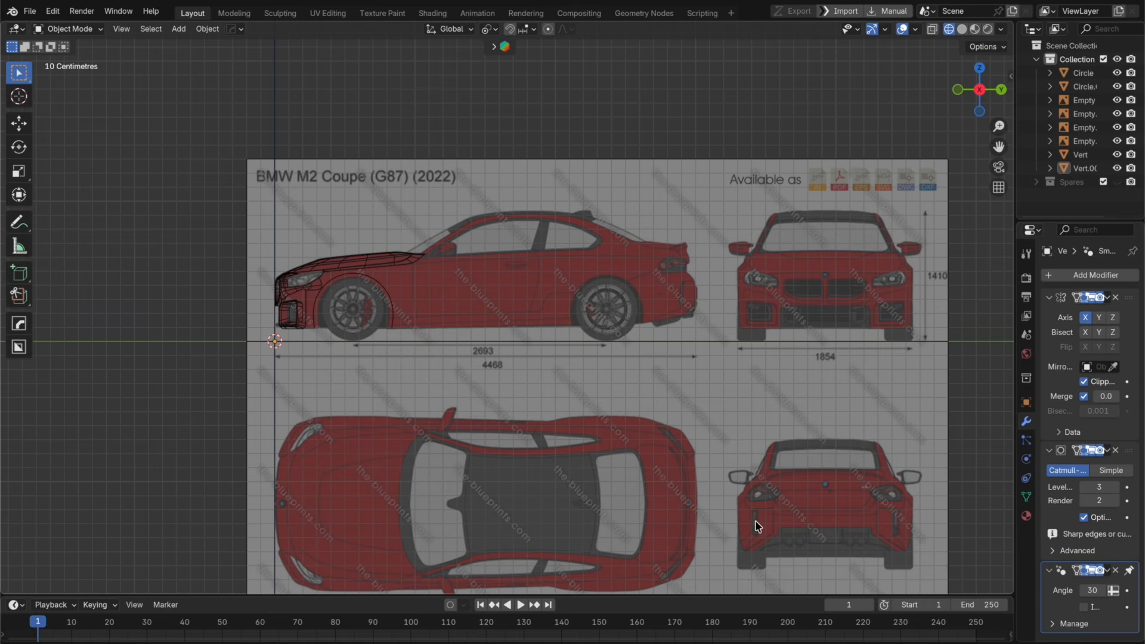
scroll(376, 317, "up", 6)
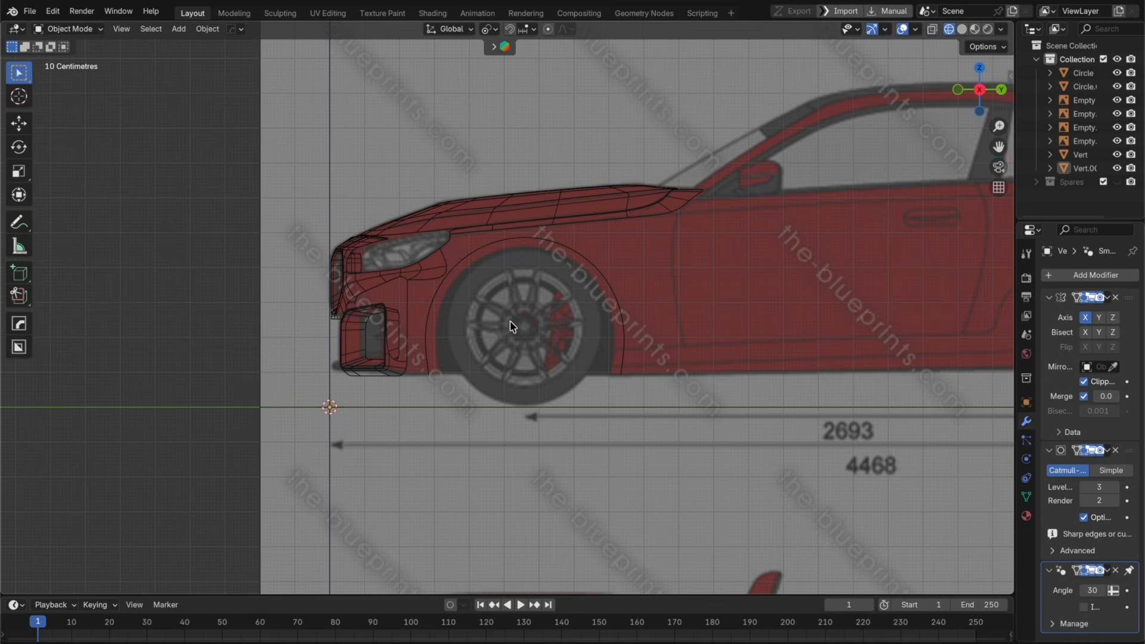
scroll(417, 337, "up", 2)
middle_click_drag(409, 324, 548, 308)
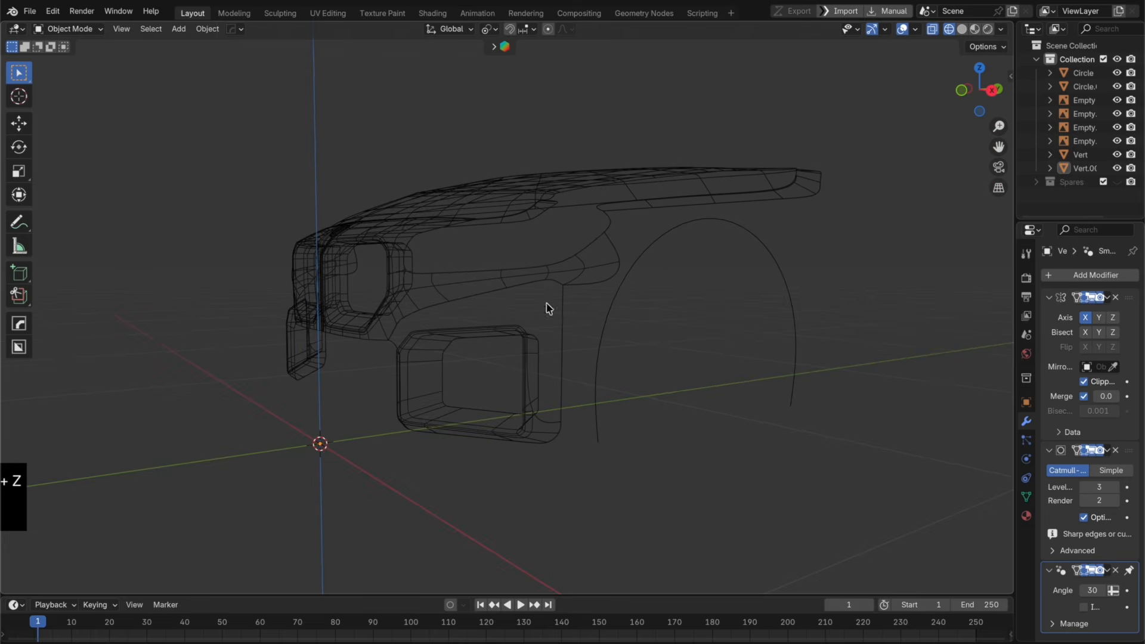
Step: Switch back to solid shading and examine the bumper and side intake in perspective and against the side blueprint
left_click(965, 31)
scroll(670, 279, "down", 2)
middle_click_drag(616, 314, 660, 330)
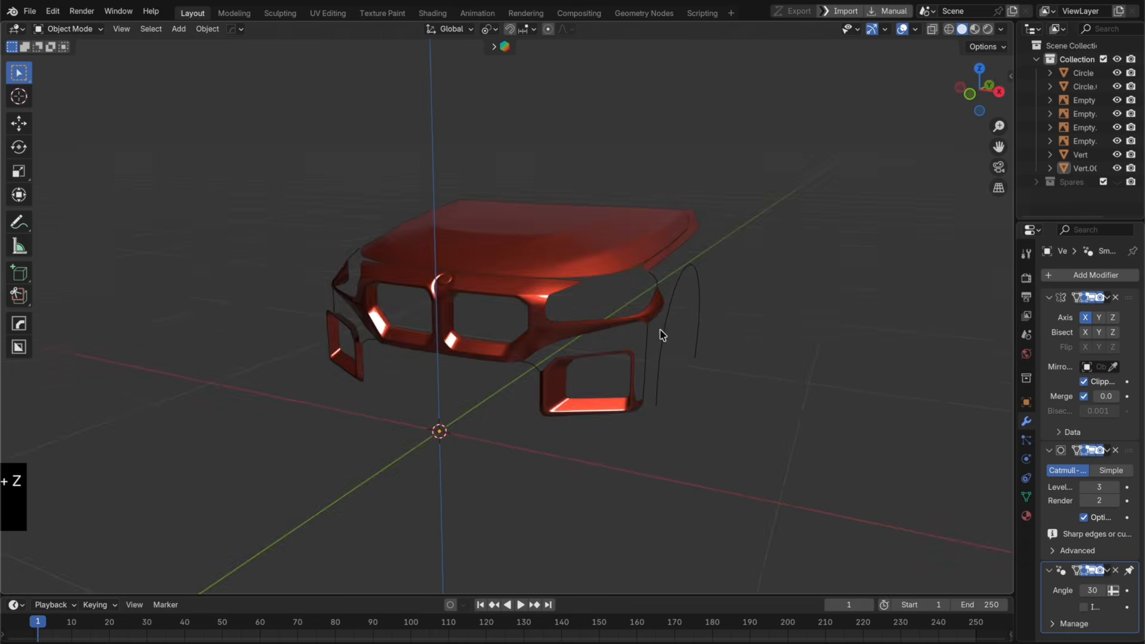
scroll(730, 363, "up", 3)
middle_click_drag(731, 364, 717, 349)
scroll(693, 316, "up", 2)
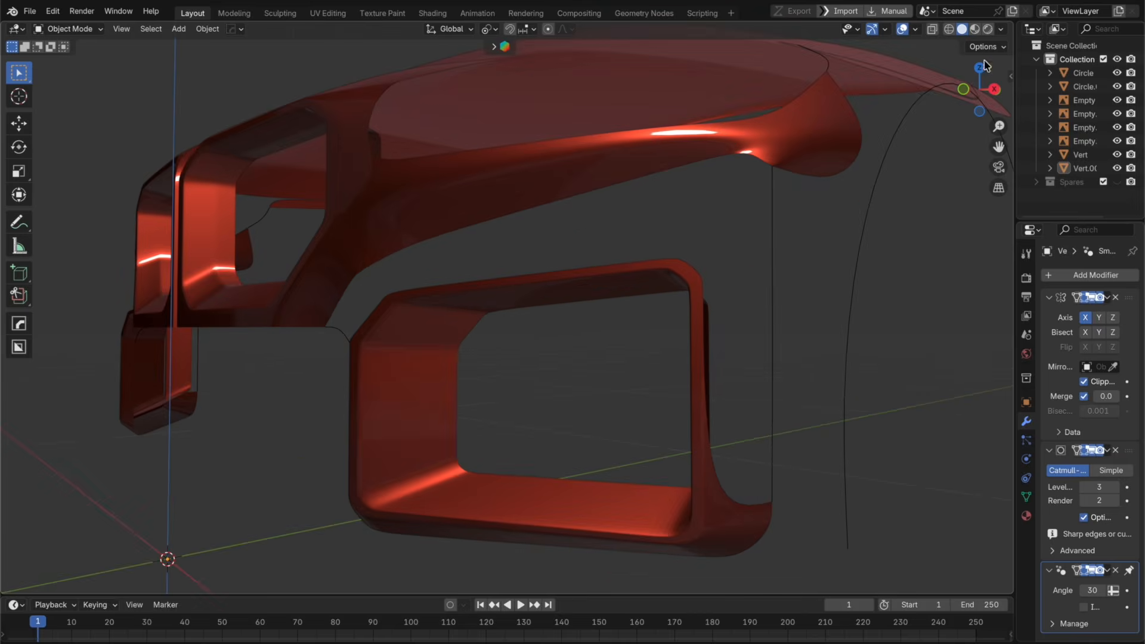
left_click(993, 89)
scroll(544, 288, "down", 6)
middle_click_drag(544, 288, 302, 370, "shift")
scroll(322, 366, "down", 4)
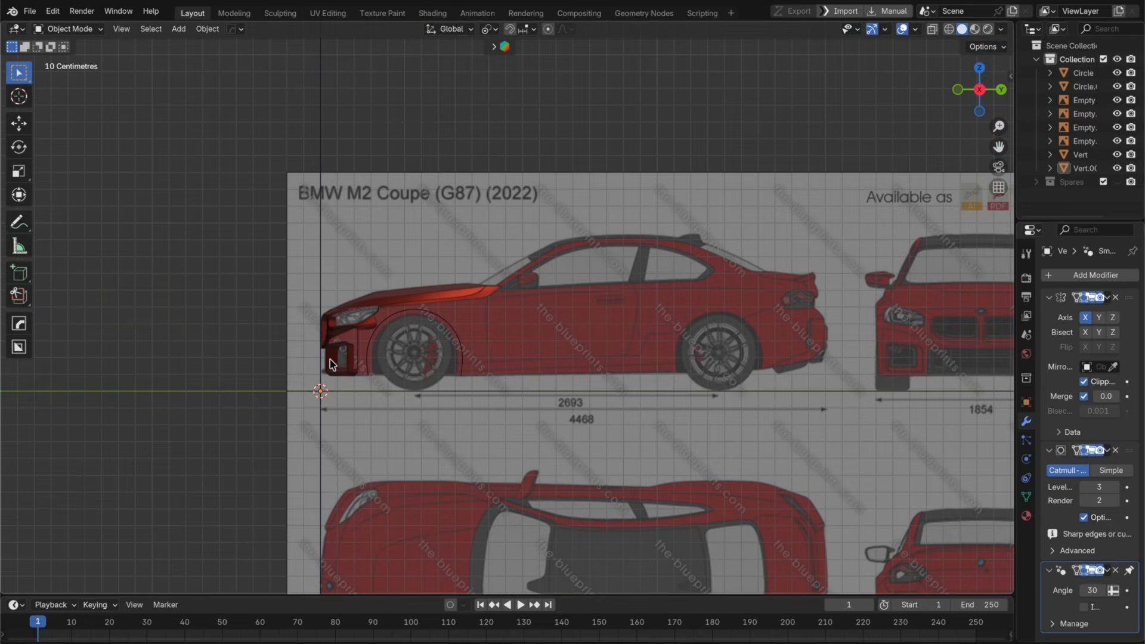
middle_click_drag(534, 310, 748, 292)
scroll(658, 322, "up", 3)
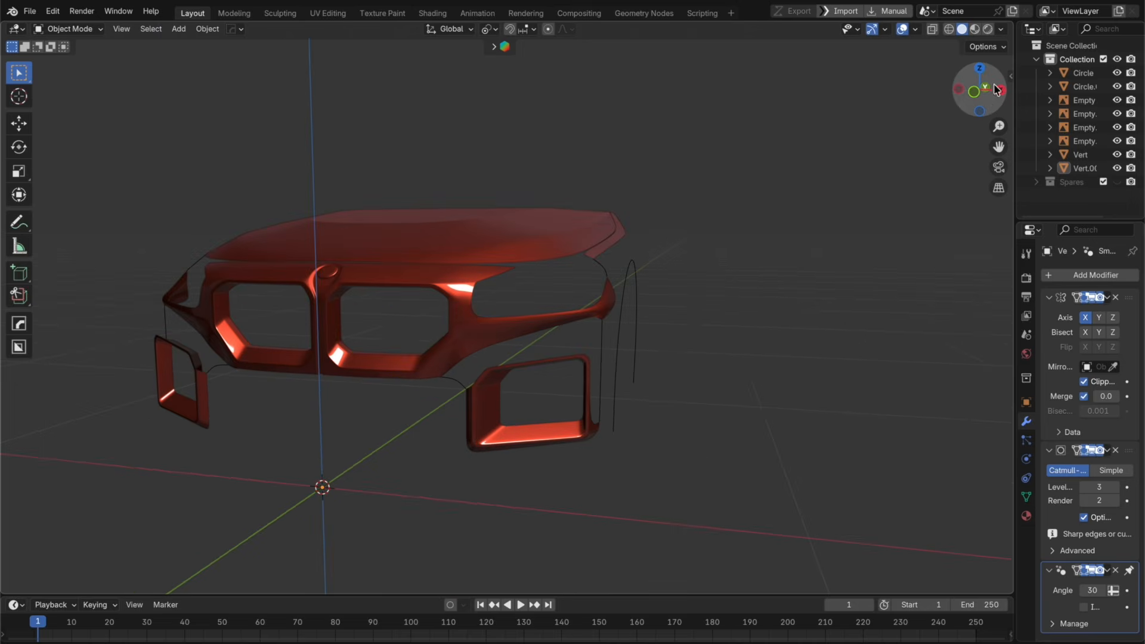
Step: Open the bumper mesh for editing, loop-cut a vertex into the outline's outer edge and slide it by factor 0.315 near the intake's upper corner
left_click(961, 91)
scroll(327, 340, "up", 5)
middle_click_drag(327, 340, 638, 370, "shift")
scroll(541, 316, "up", 2)
left_click(494, 330)
key("Tab")
key("KP_Decimal")
scroll(636, 376, "up", 2)
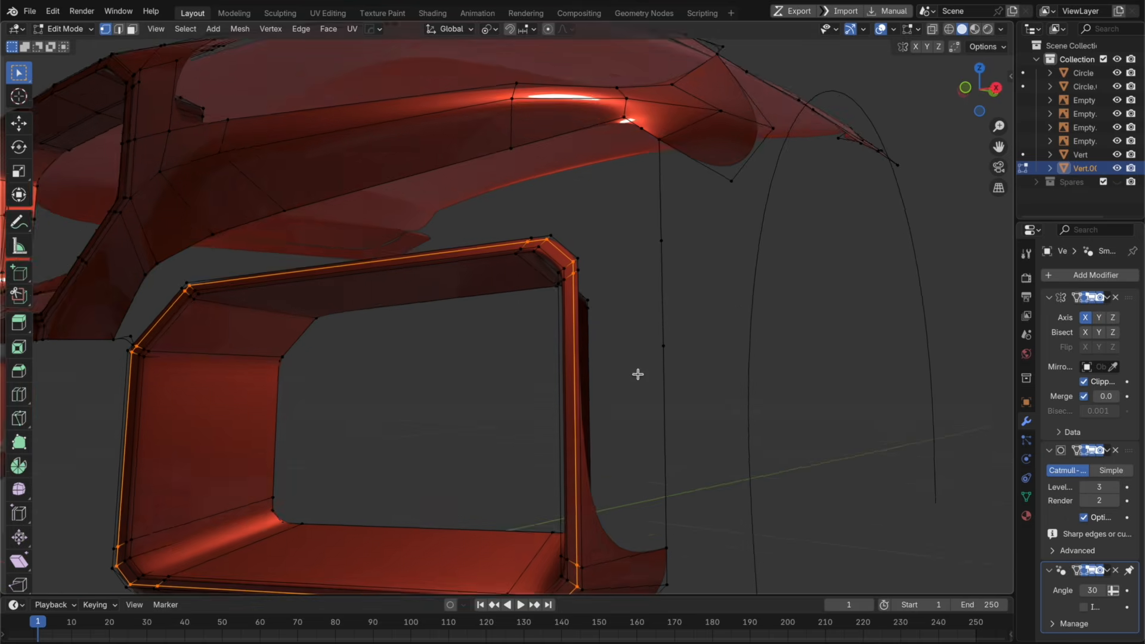
left_click(966, 88)
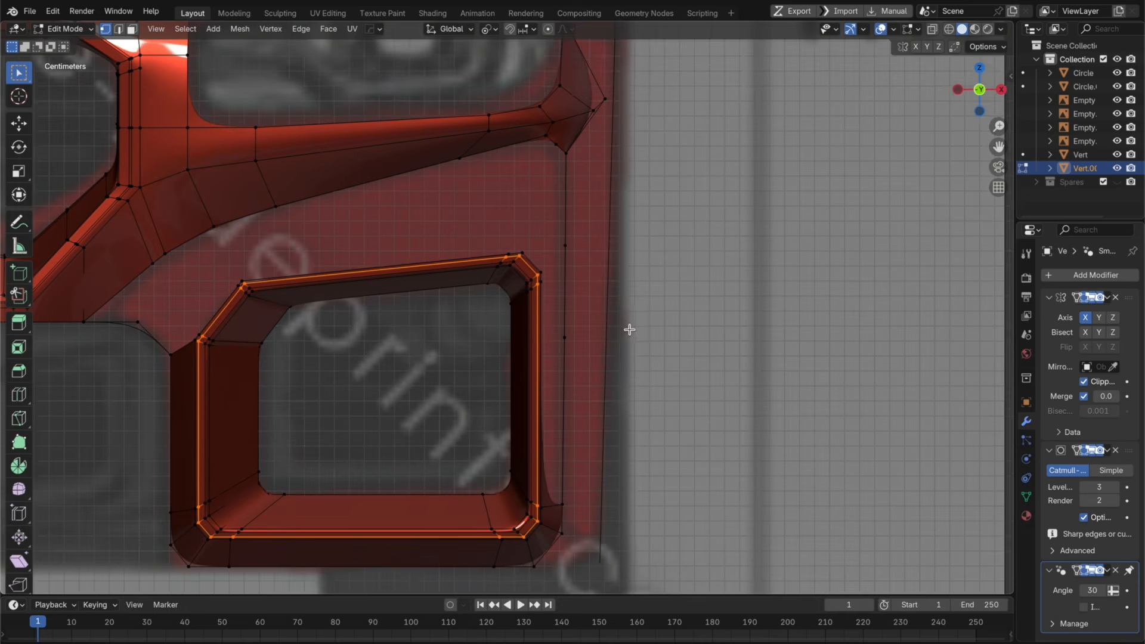
scroll(629, 329, "up", 5)
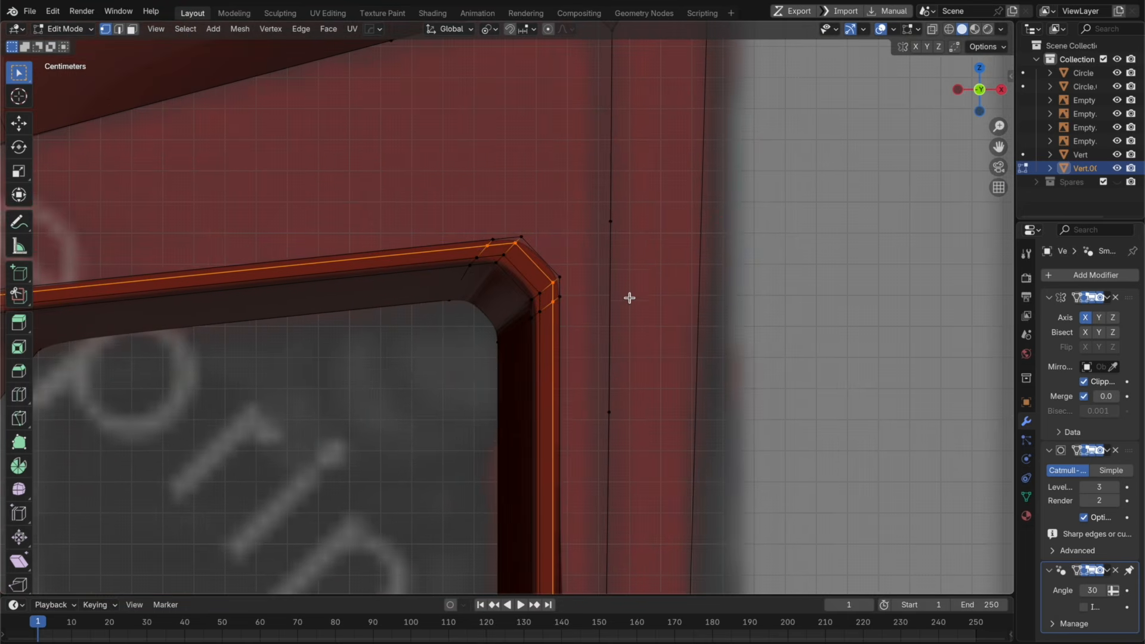
key("super+r")
left_click(627, 293)
key("g")
key("g")
left_click(639, 268)
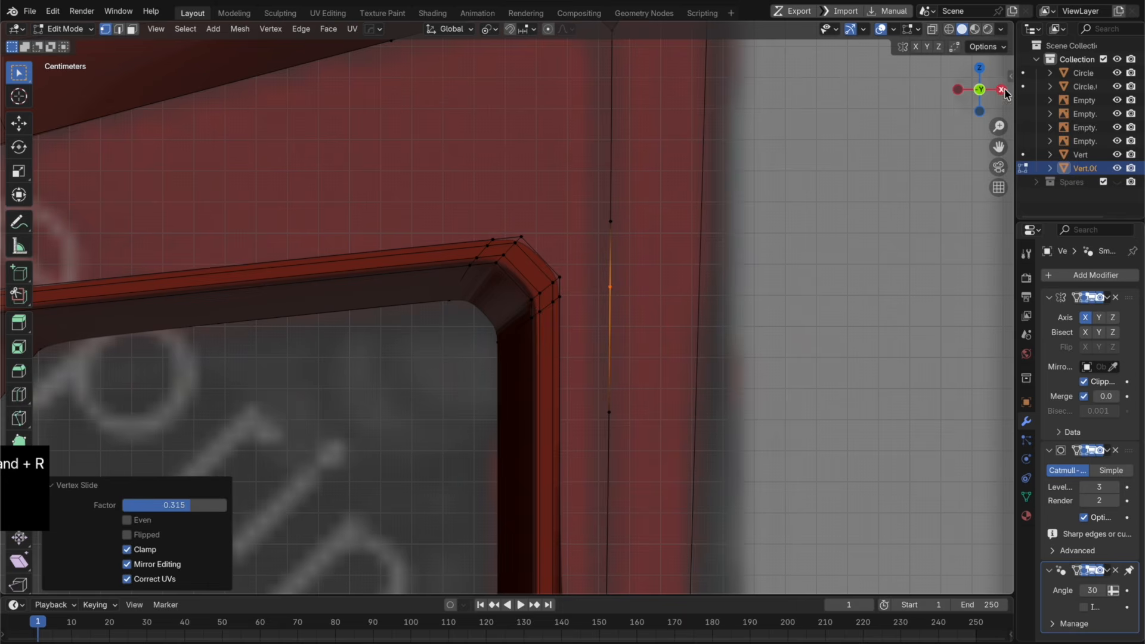
Step: Turn on X-ray display and view the outer side of the side intake at an angle
left_click(998, 94)
middle_click_drag(532, 323, 575, 332, "shift")
key("alt+z")
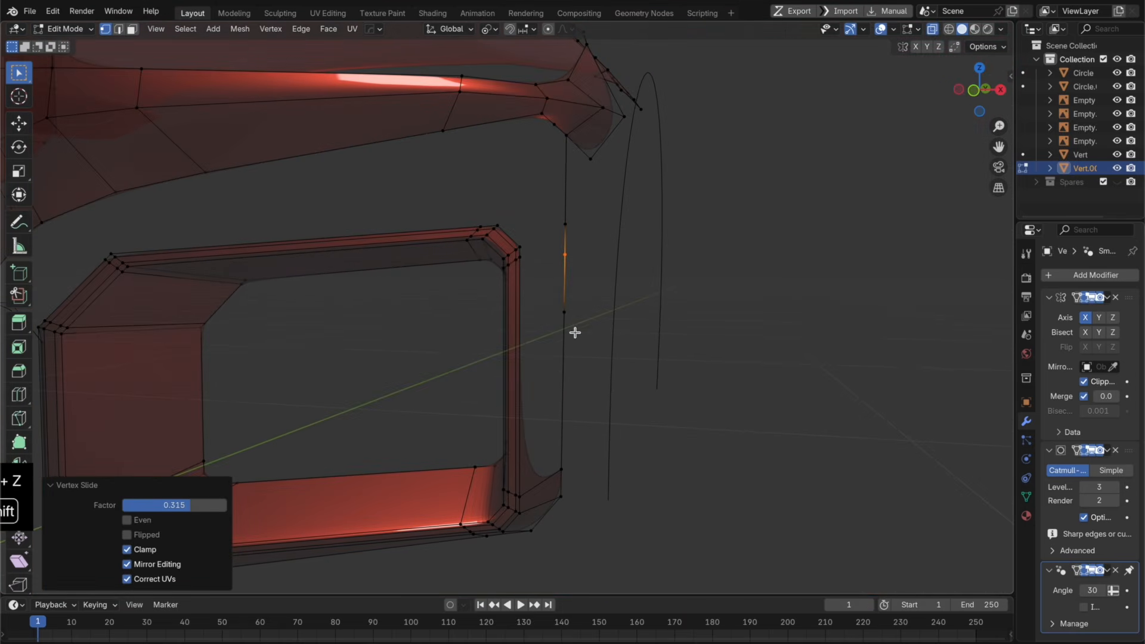
key("2")
key("f")
middle_click_drag(585, 404, 570, 414)
key("super+z")
Step: Fill the face between the side intake's outer edge and the outline's outer edge, up to the new vertex
key("1")
left_click(514, 261)
left_click(578, 256, "ctrl")
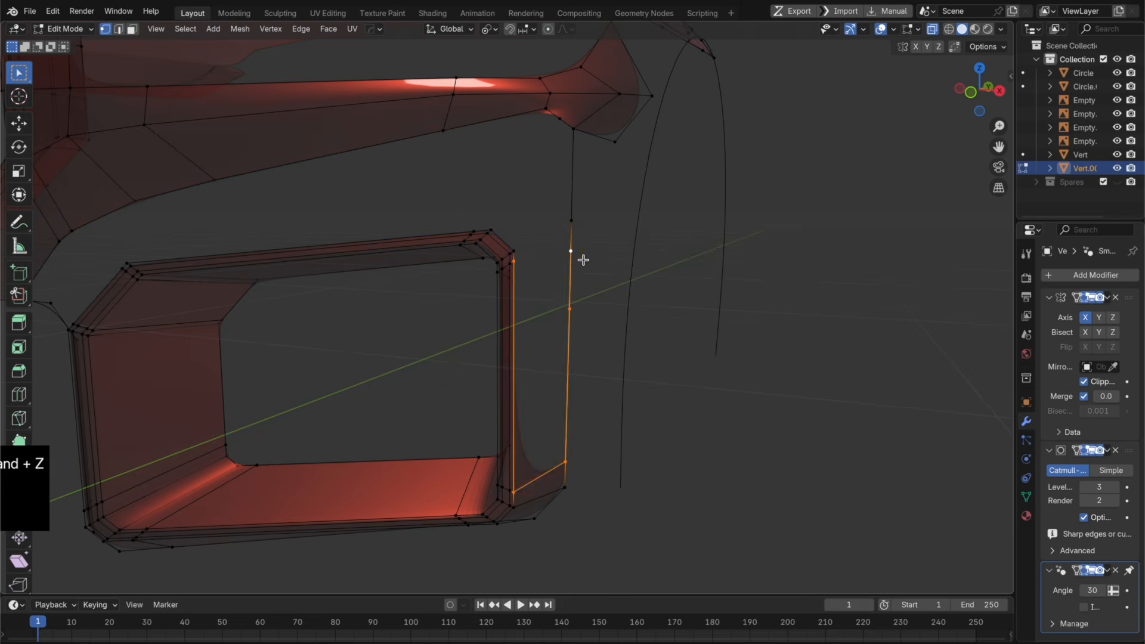
key("f")
Step: Loop-cut the intake's outer side to meet the outline's extra middle vertex, and dissolve the resulting edges together with that vertex
key("super+r")
left_click(527, 323)
left_click(517, 319)
left_click(514, 319)
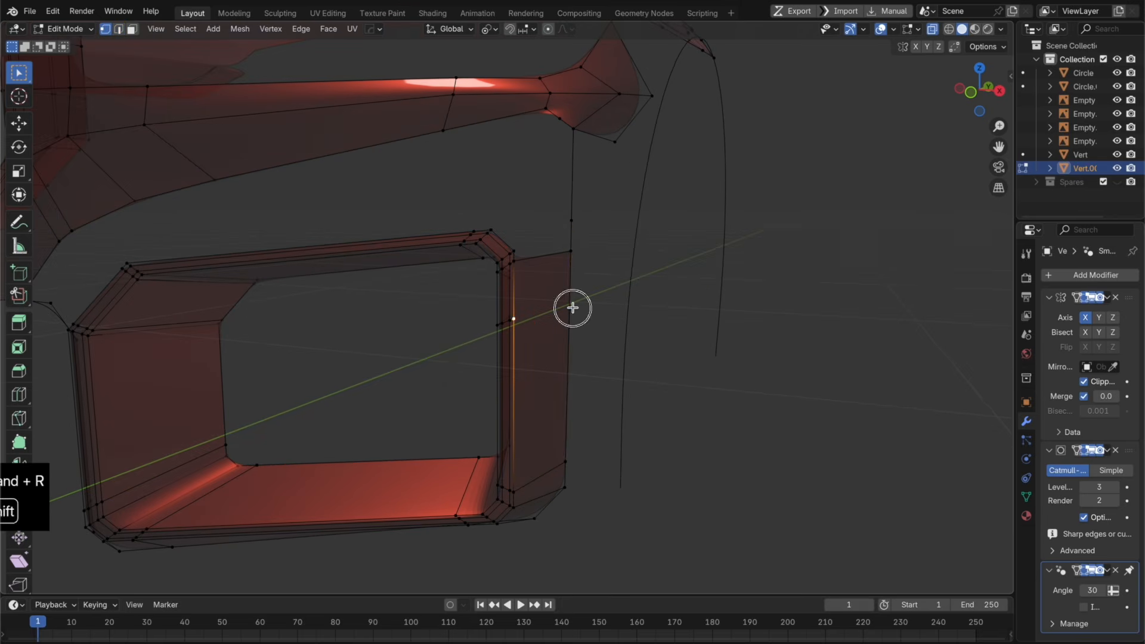
key("x")
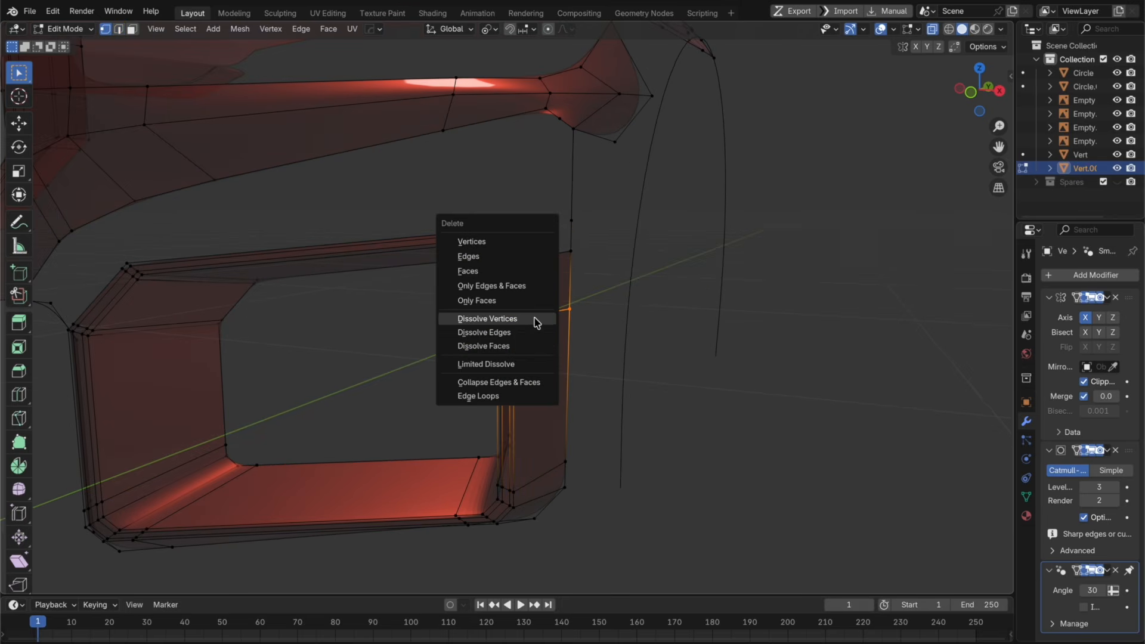
left_click(532, 332)
Step: Bridge the side intake's upper inner corner to the grille surround's lower edge with a narrow face
scroll(556, 317, "up", 6)
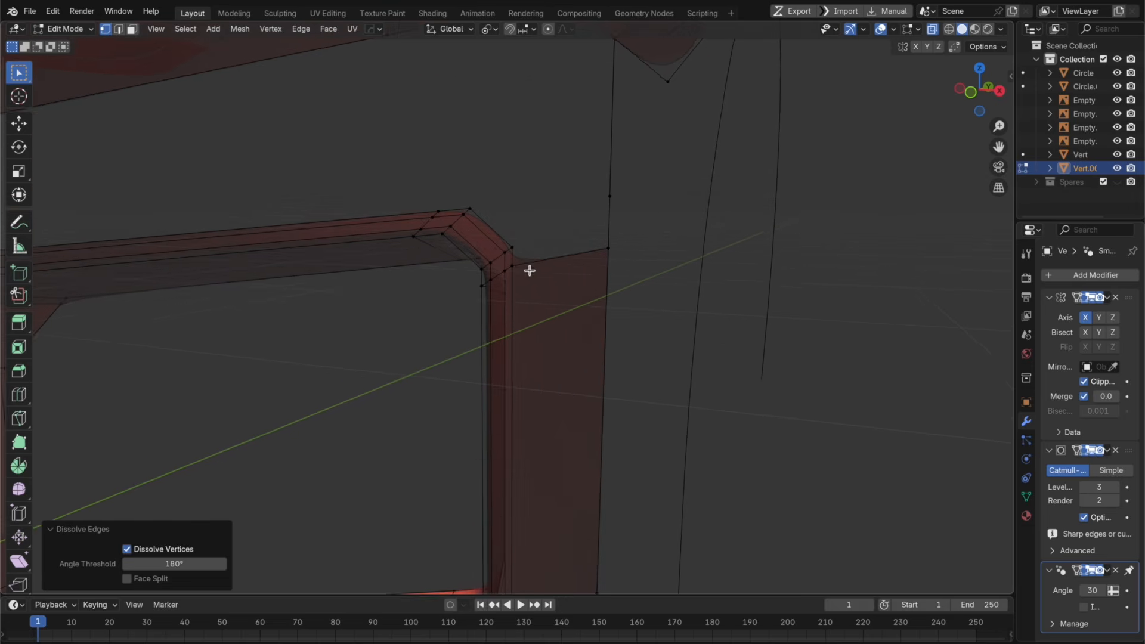
middle_click_drag(529, 270, 545, 294, "shift")
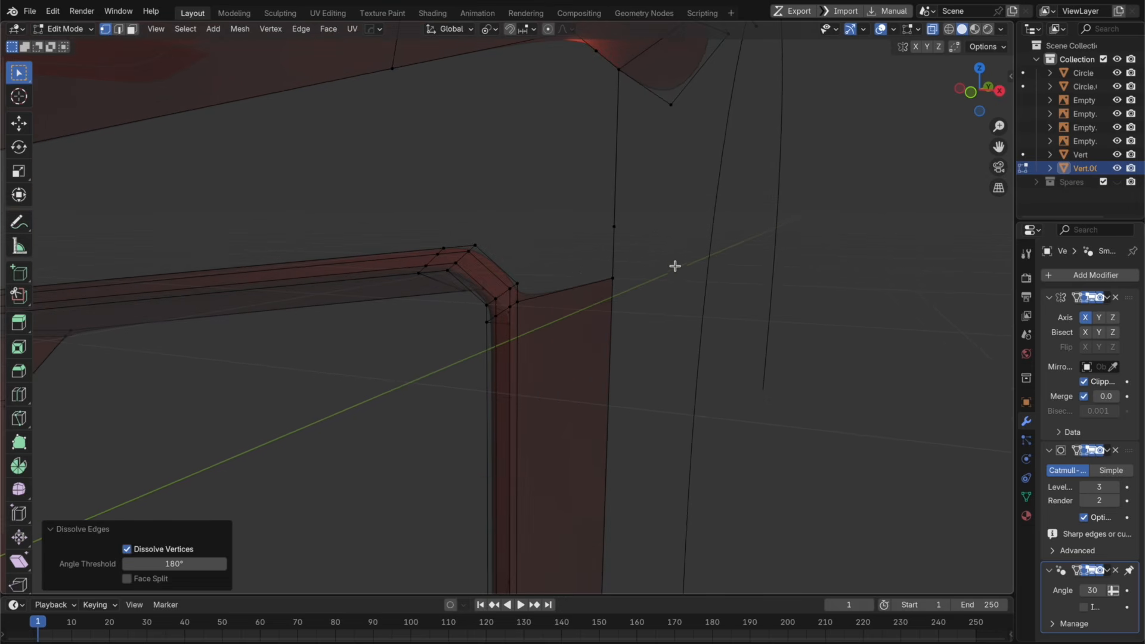
scroll(674, 266, "down", 2)
middle_click_drag(675, 266, 752, 267, "shift")
middle_click_drag(332, 328, 456, 302, "shift")
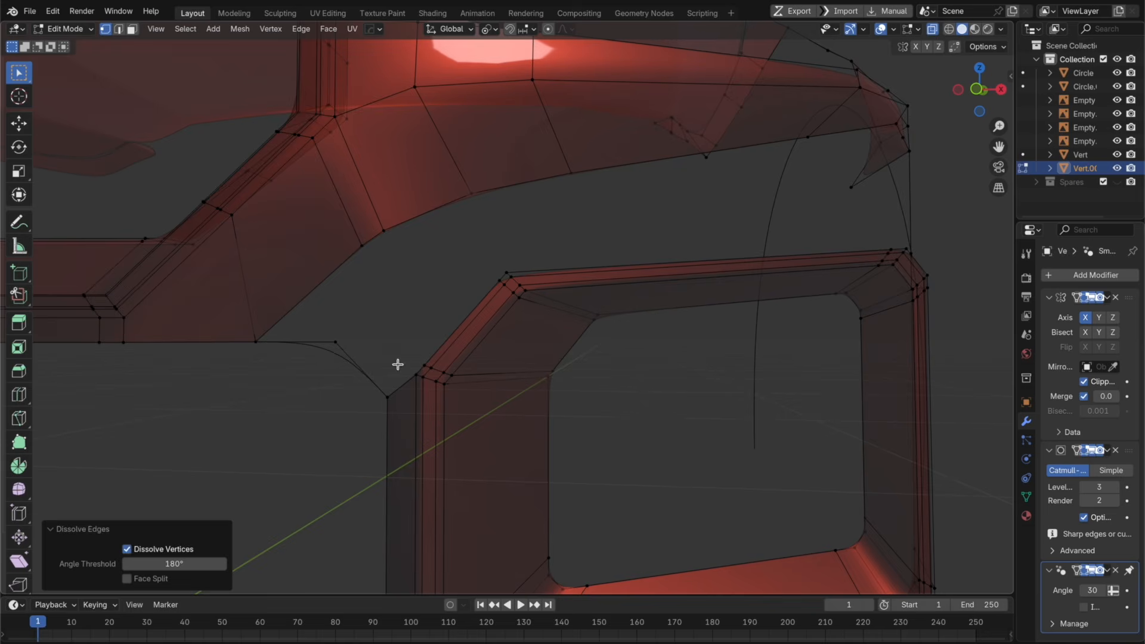
scroll(398, 365, "down", 1)
middle_click_drag(398, 364, 410, 372)
left_click(443, 370)
left_click(450, 363, "shift")
left_click(397, 265, "shift")
left_click(414, 254, "shift")
key("f")
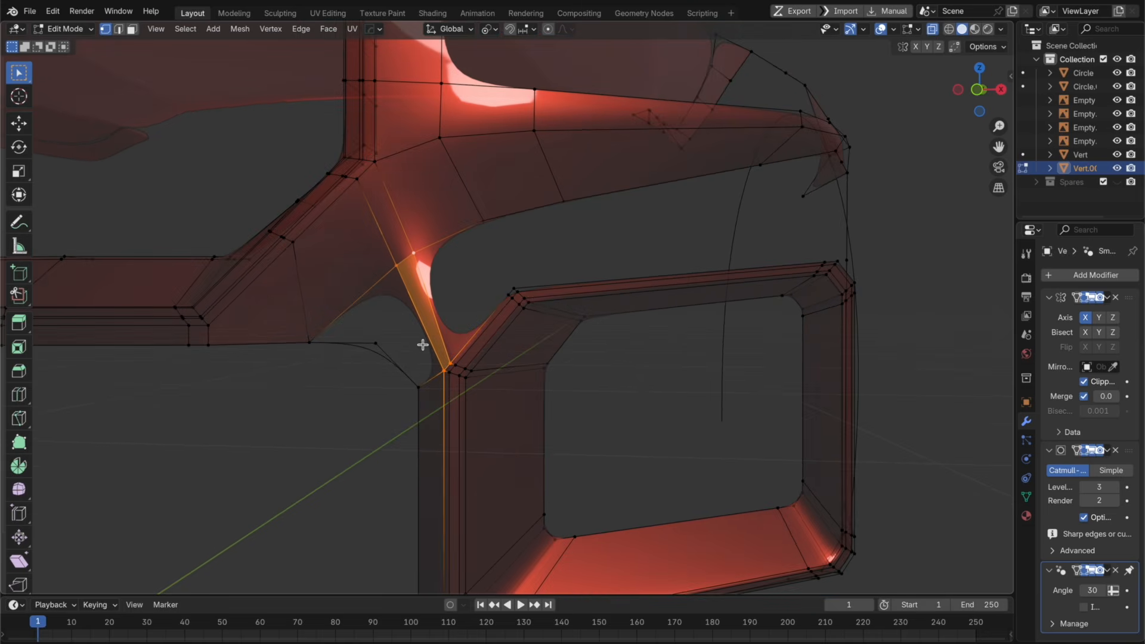
Step: Fill the faces on both sides of the bridge, at the lower grille opening's corner and above the intake's slanted inner edge
left_click(422, 344, "alt")
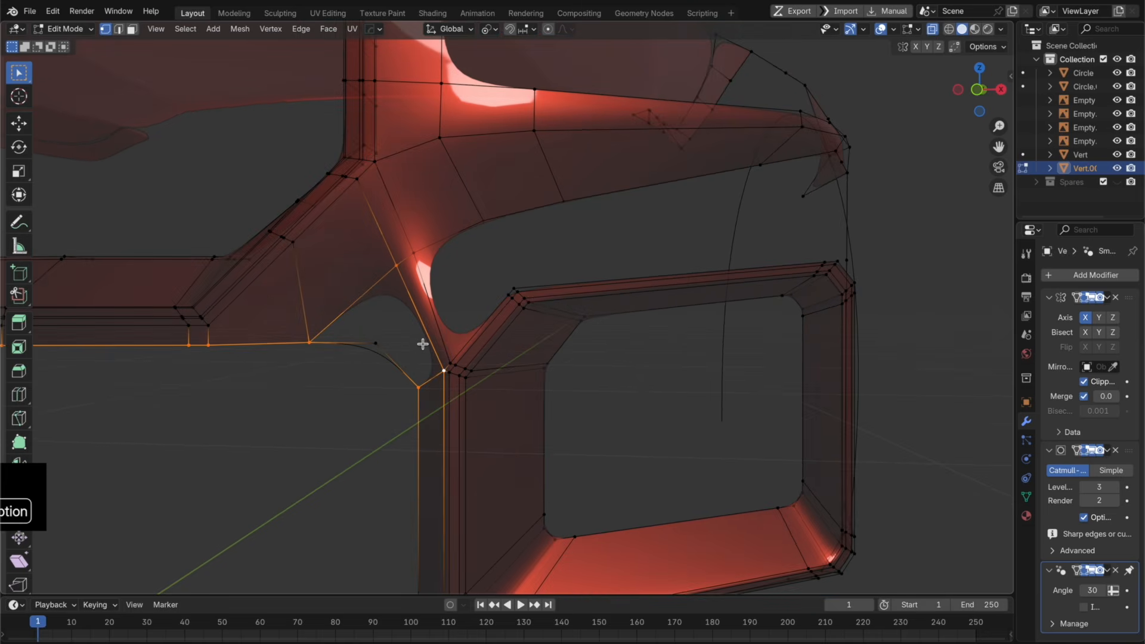
key("f")
middle_click_drag(506, 320, 479, 332)
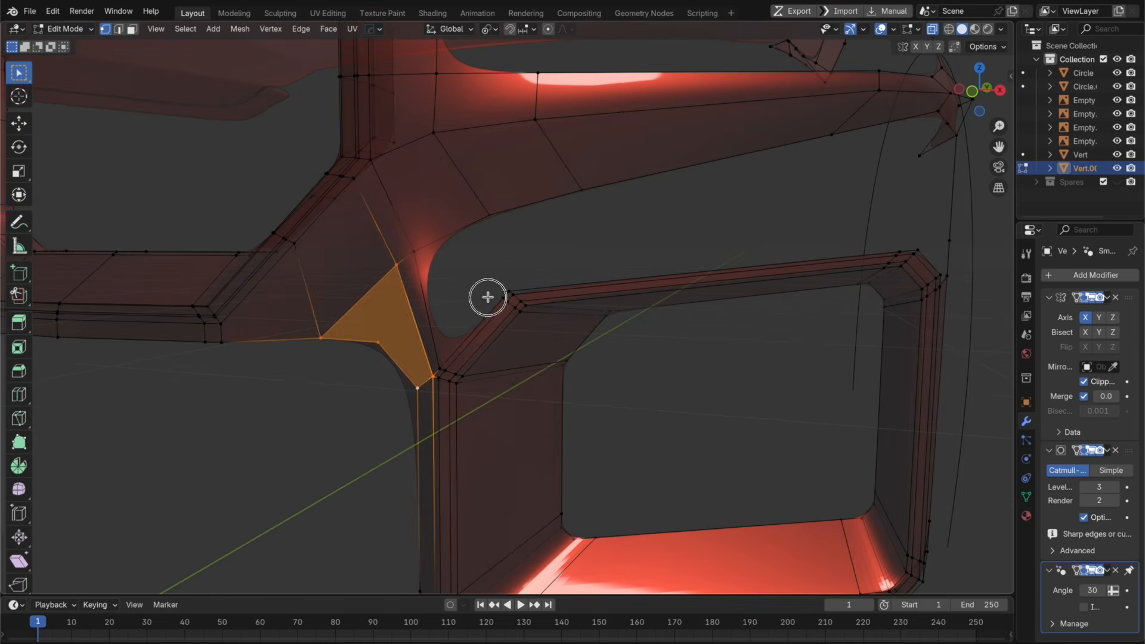
left_click(488, 297)
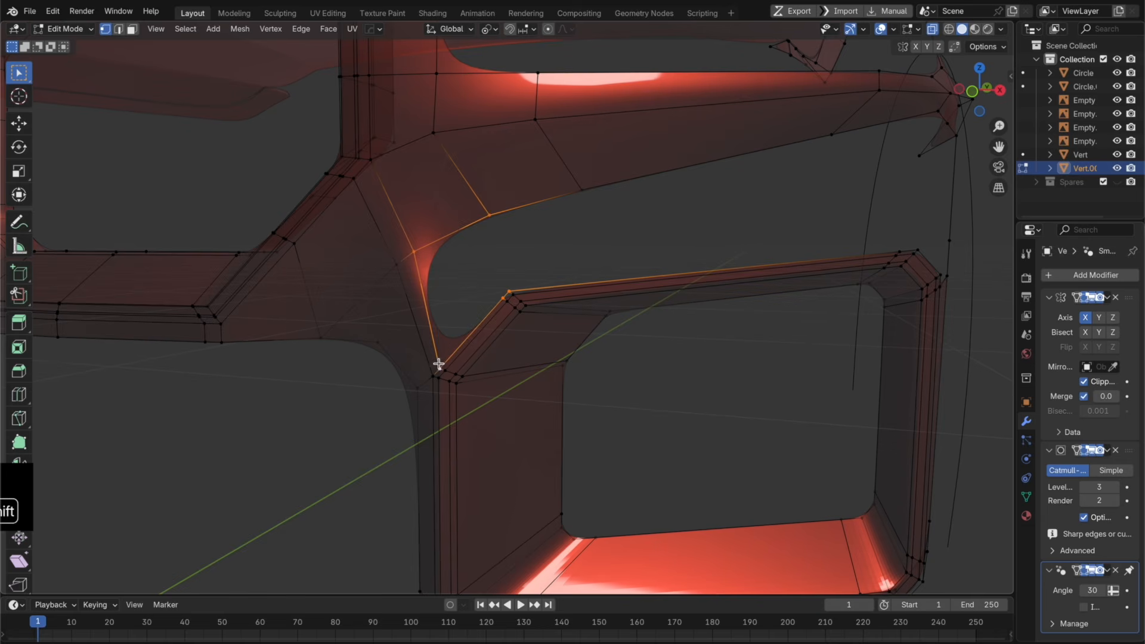
key("f")
middle_click_drag(595, 291, 524, 347, "shift")
left_click(433, 343)
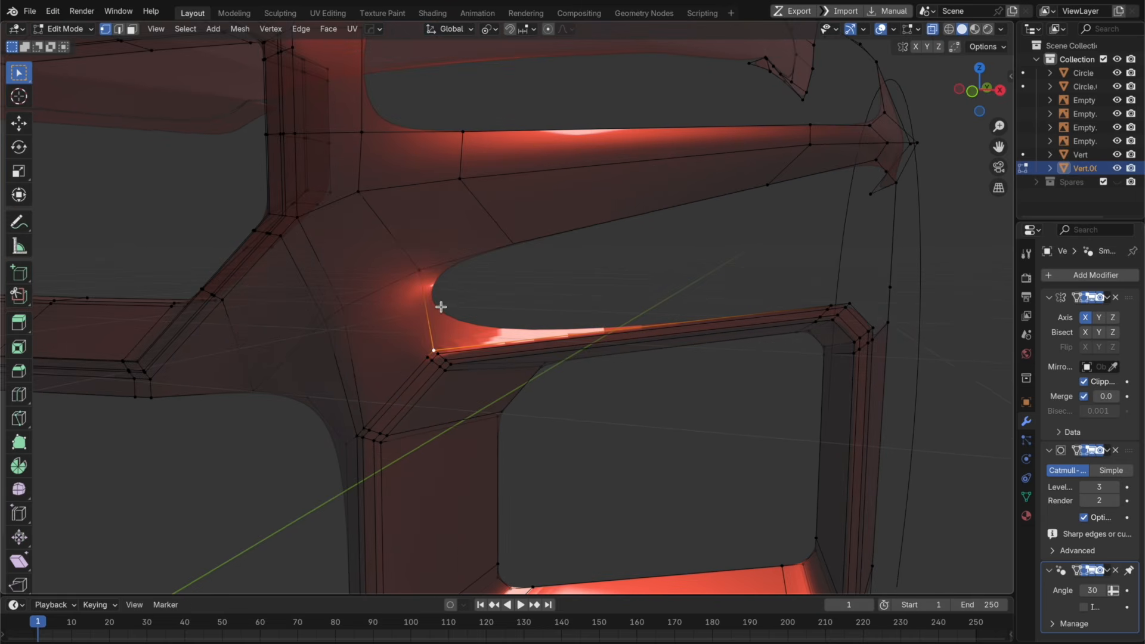
key("2")
left_click(440, 307)
key("f")
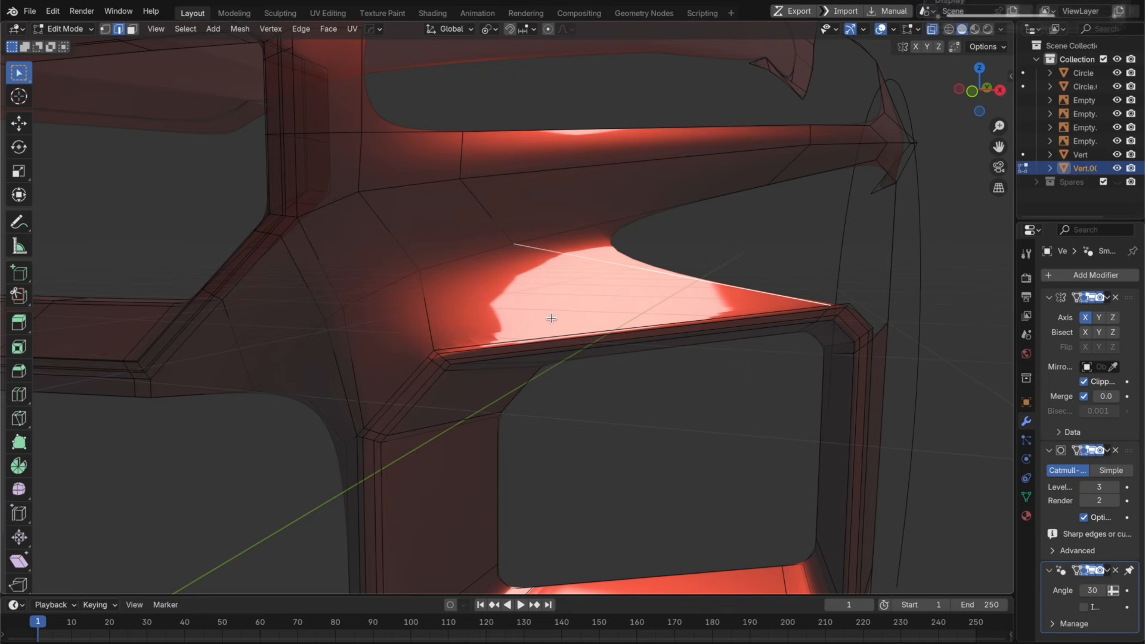
key("super+z")
Step: Loop-cut the top side of the side intake's frame and connect the new vertex to the upper strip's lower edge
key("1")
key("super+r")
left_click(567, 352)
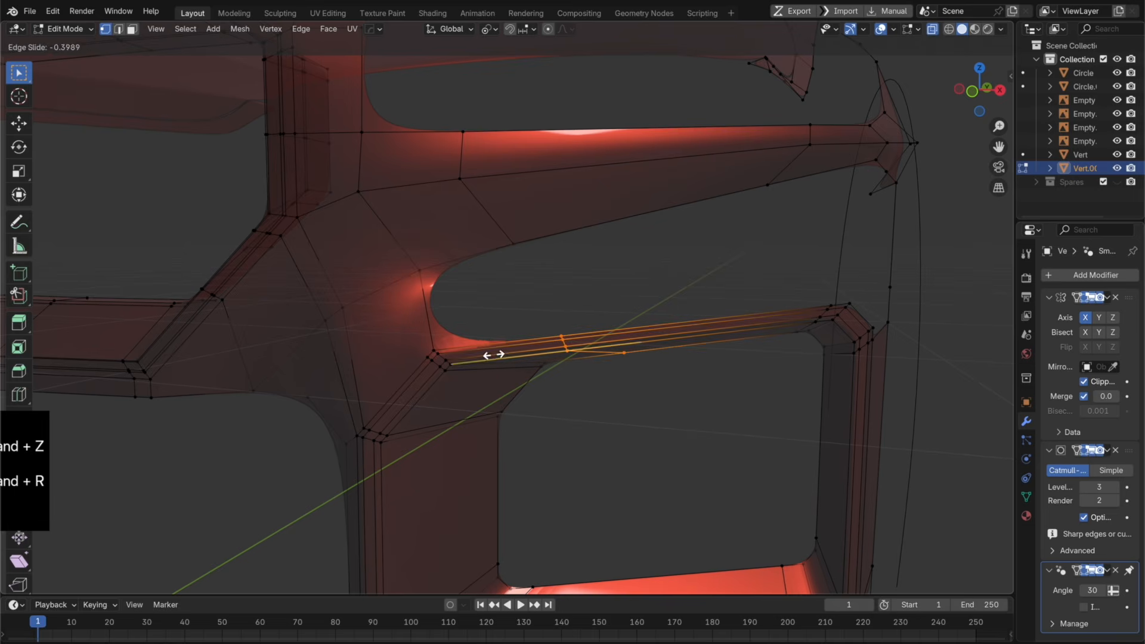
left_click(556, 318)
left_click(561, 334, "shift")
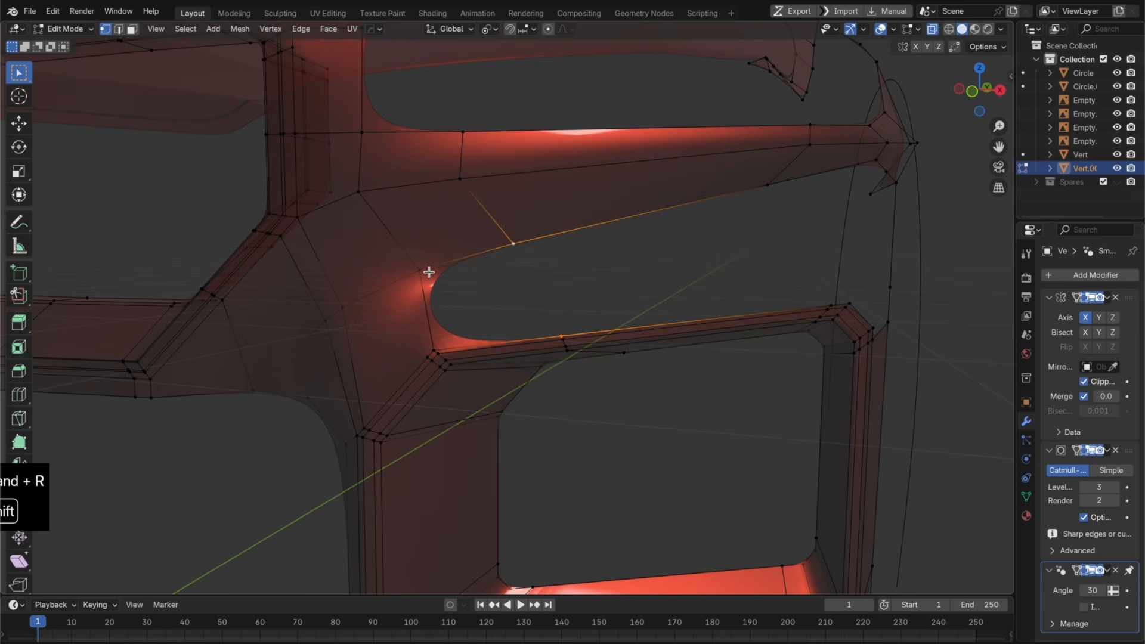
key("f")
Step: Fill the faces between the upper strip's lower edge and the intake's top edge, out to the slanted outer corner
middle_click_drag(667, 346, 536, 371)
left_click(712, 212)
left_click(748, 335, "shift")
key("f")
key("f")
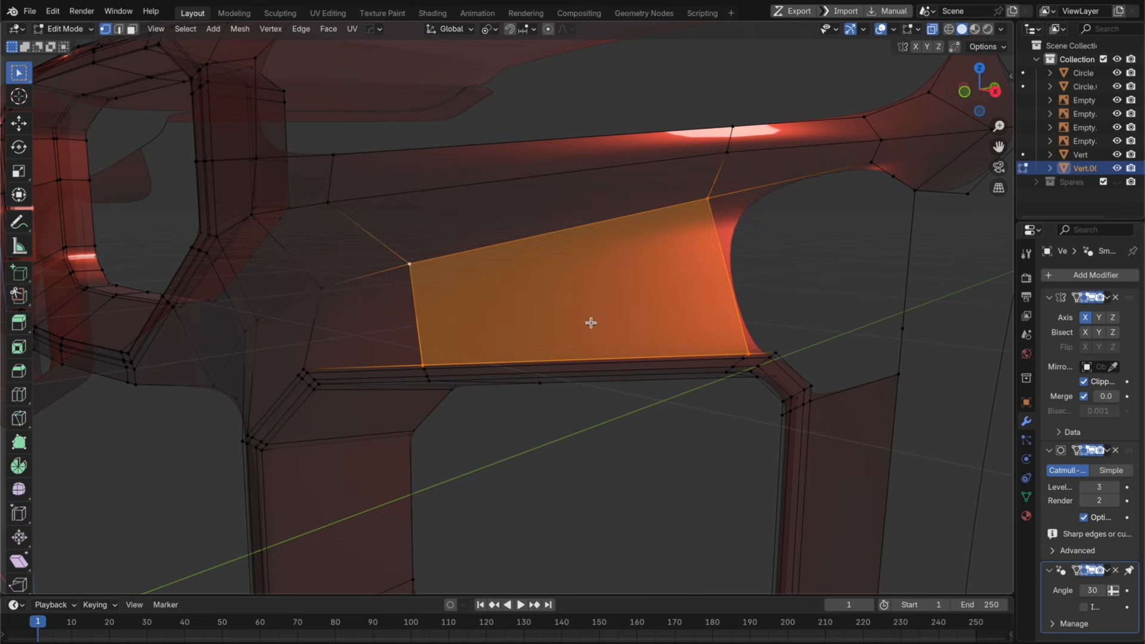
middle_click_drag(716, 337, 587, 327, "shift")
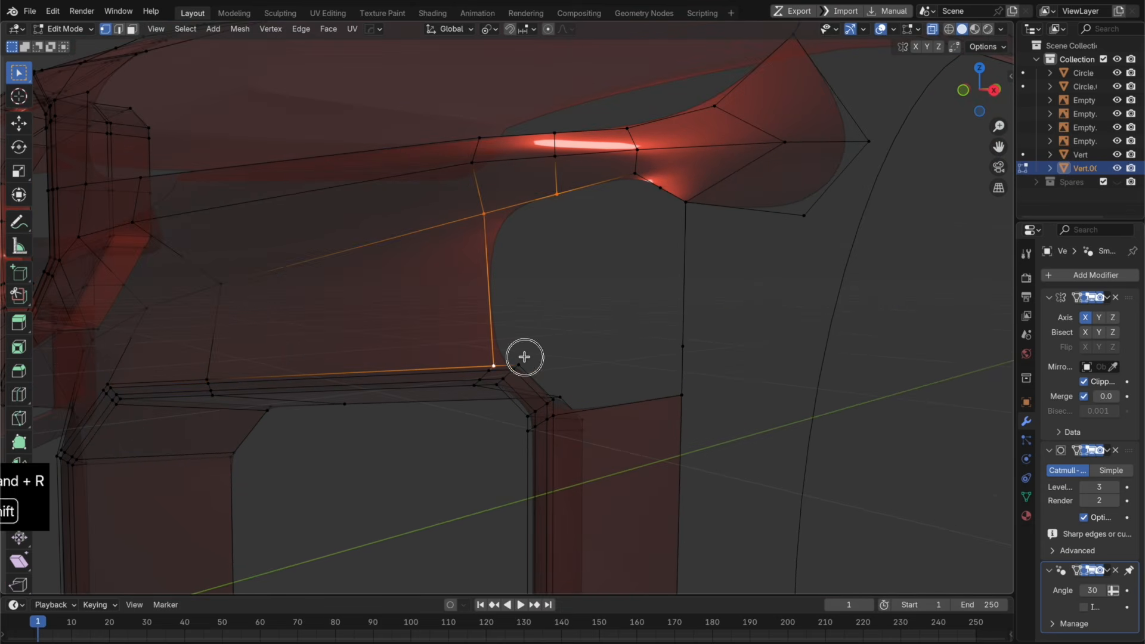
key("f")
middle_click_drag(611, 345, 608, 316)
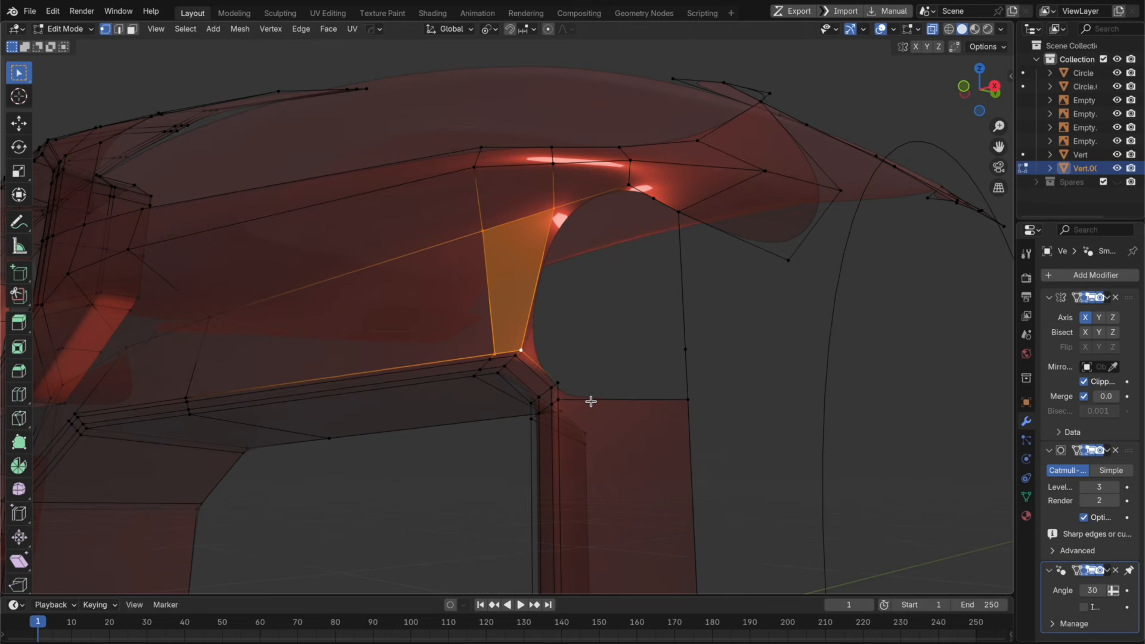
Step: Connect the intake's outer upper corner to the outline's outer edge, and fill the remaining gap above it
left_click(567, 403, "shift")
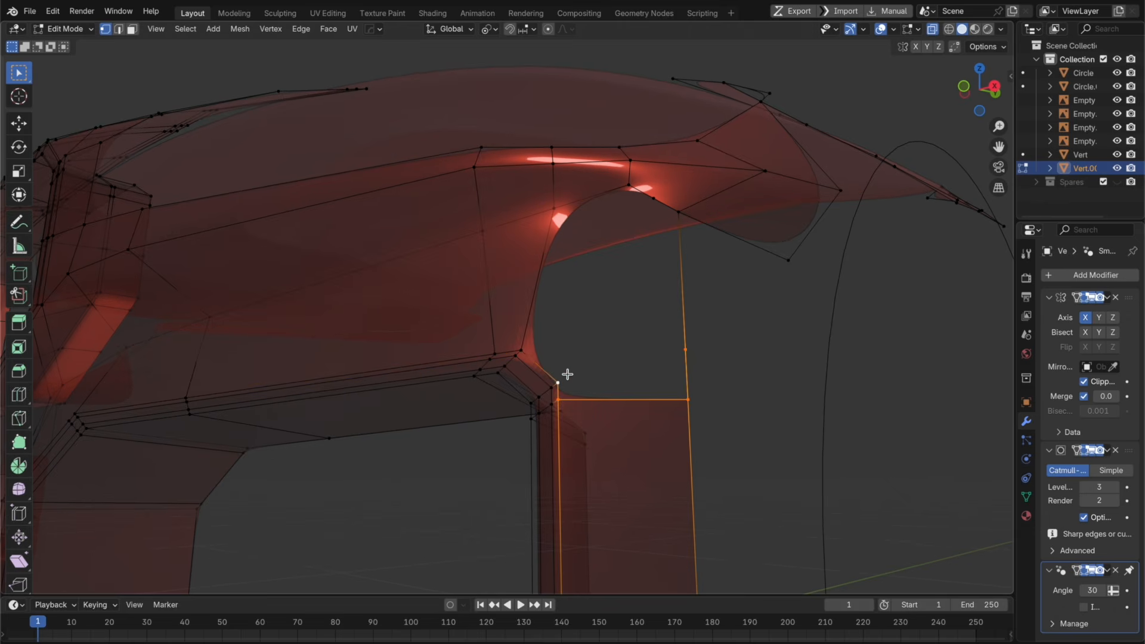
key("f")
middle_click_drag(567, 374, 675, 195)
left_click(648, 177, "shift")
key("f")
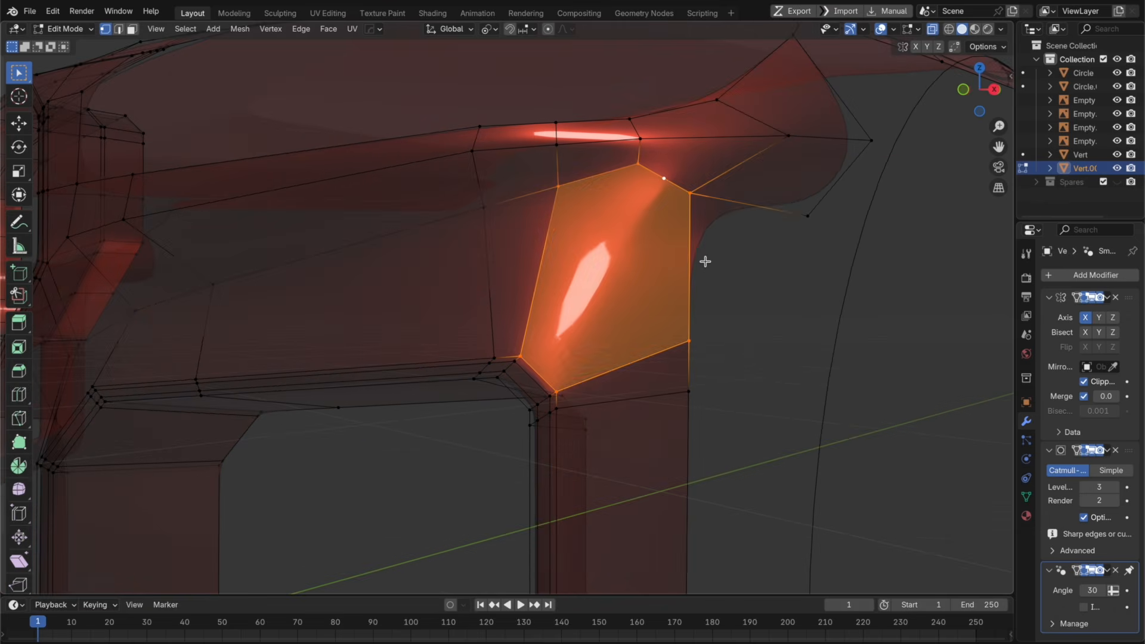
Step: Loop-cut the slanted outer corner of the intake's frame and connect the new vertex to the spare vertex above it
key("super+r")
left_click(532, 383)
right_click(547, 370)
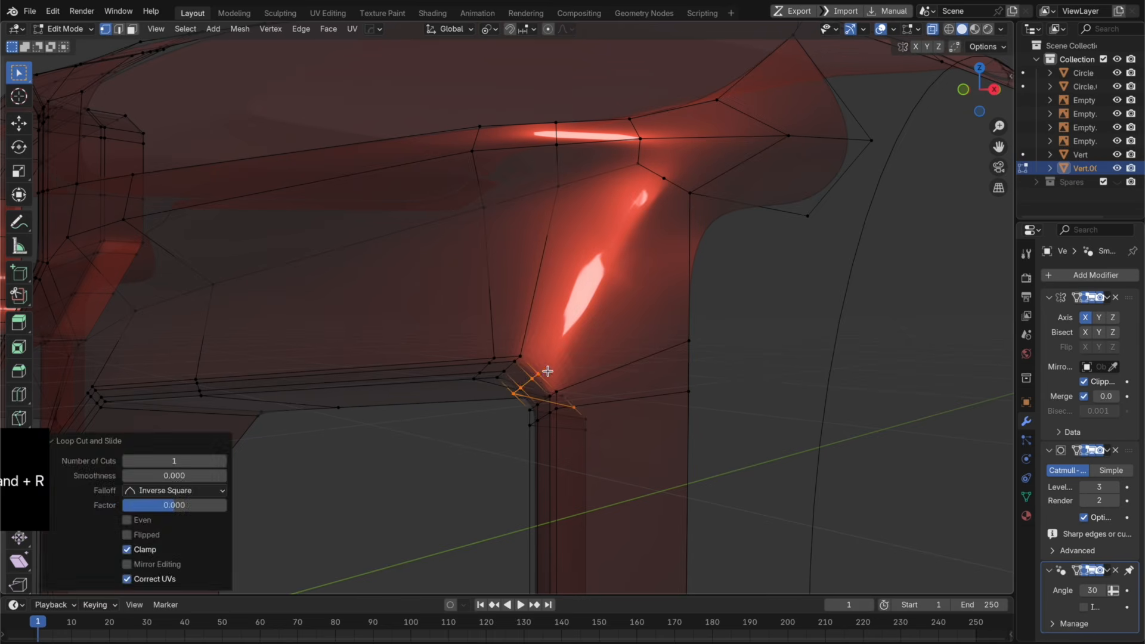
left_click(539, 373)
key("j")
Step: Examine the smoothed surface around the side intake in Object Mode with X-ray off
key("Tab")
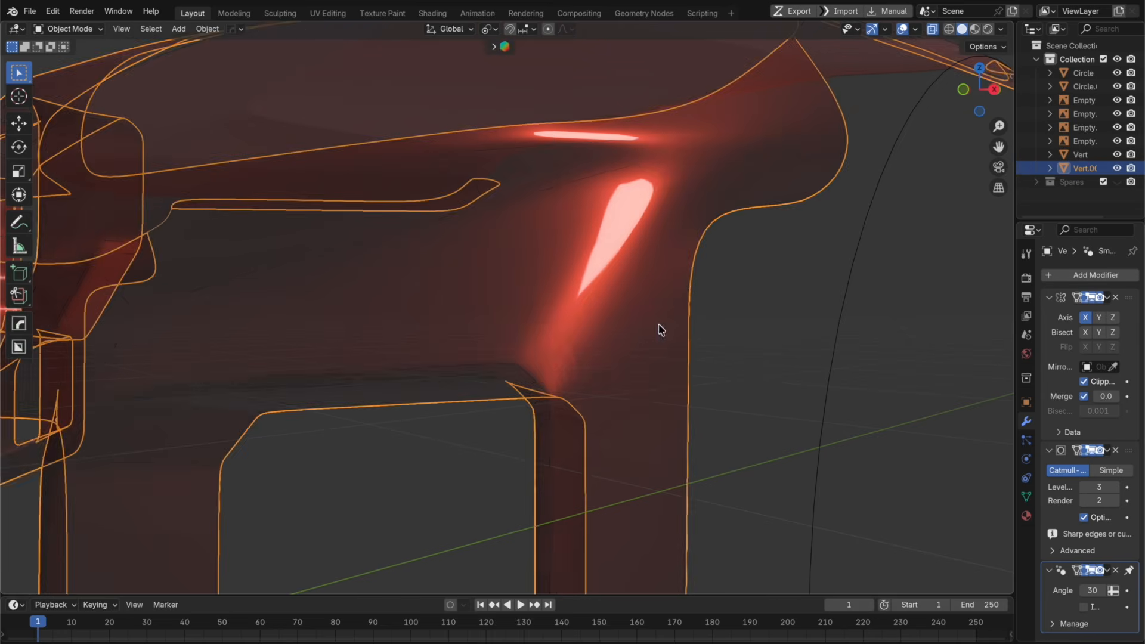
scroll(661, 328, "down", 5)
key("alt+z")
middle_click_drag(670, 329, 592, 334)
scroll(561, 335, "up", 1)
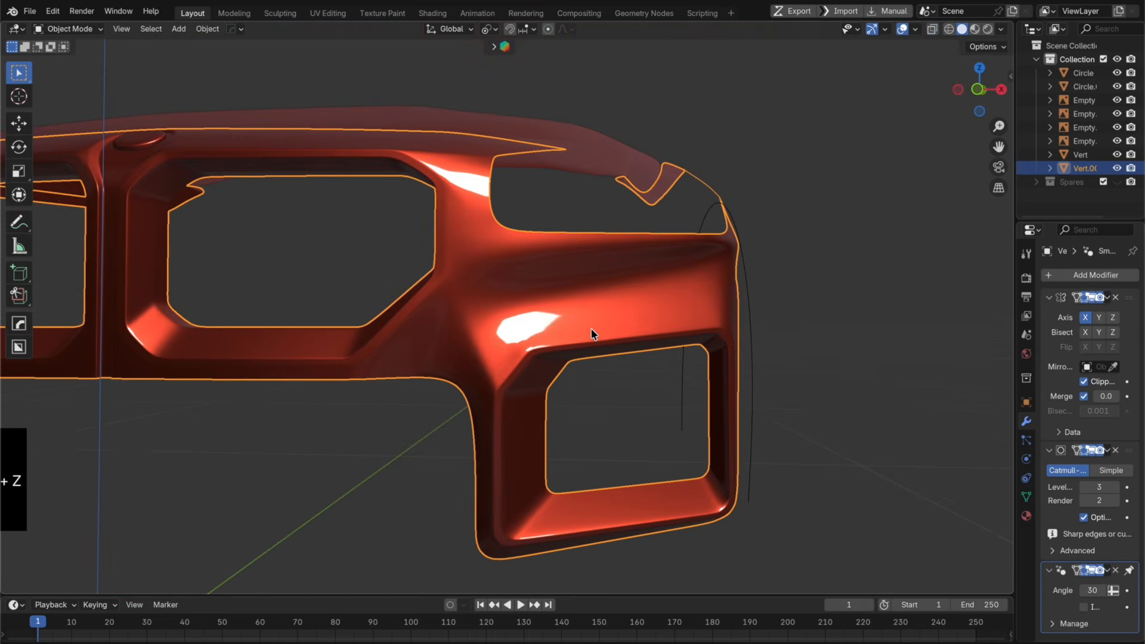
scroll(581, 336, "up", 1)
key("Tab")
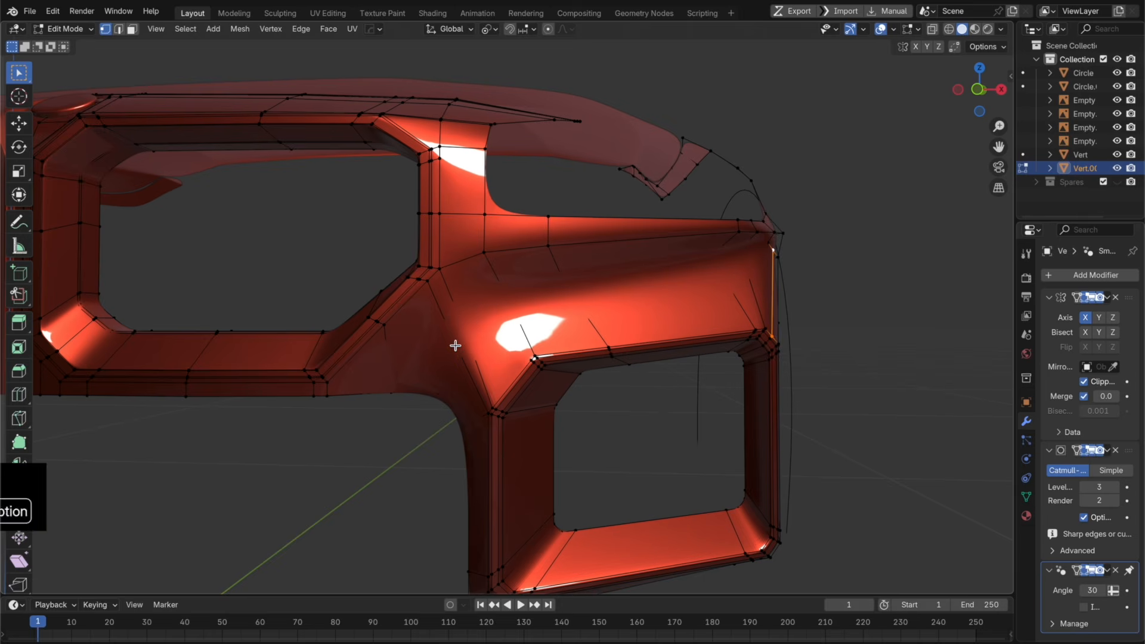
left_click(459, 346, "alt")
scroll(465, 347, "up", 1)
middle_click_drag(466, 354, 533, 322, "shift")
key("alt+z")
scroll(518, 307, "up", 1)
key("x")
key("Escape")
Step: Dissolve the two edges crossing the surface between the grille surround and the intake's slanted inner corner
key("2")
scroll(518, 312, "down", 2)
left_click(530, 335)
left_click(488, 271, "shift")
key("x")
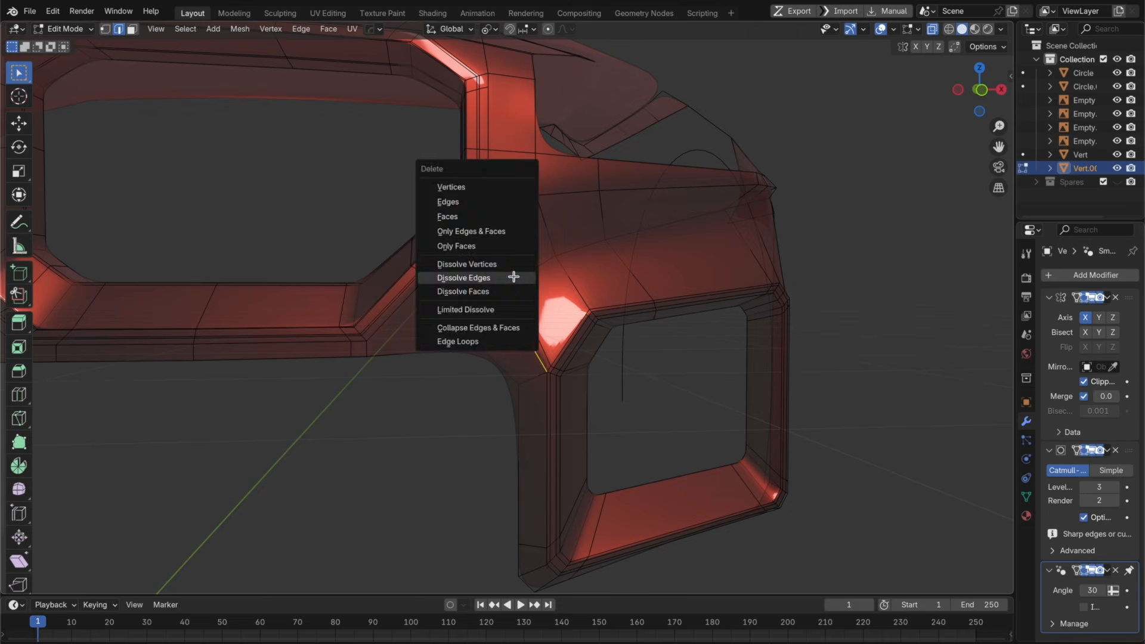
left_click(511, 276)
scroll(507, 276, "up", 3)
key("alt+z")
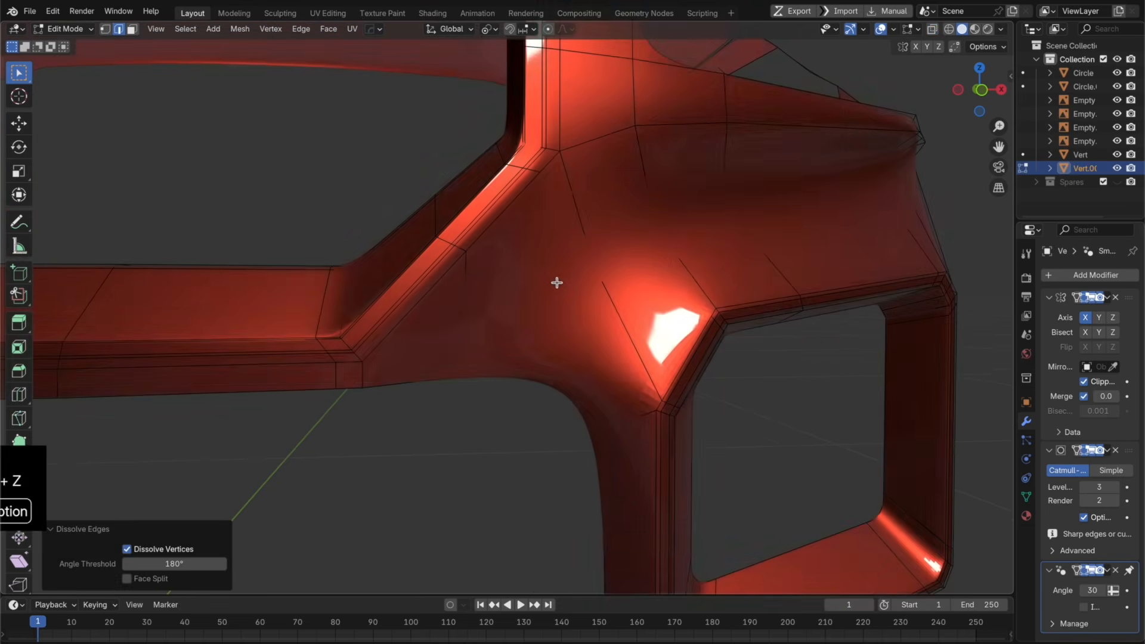
Step: Try a loop cut across the surface between the grille surround and the side intake
middle_click_drag(556, 283, 536, 248)
key("super+r")
left_click(603, 321)
right_click(603, 322)
key("super+z")
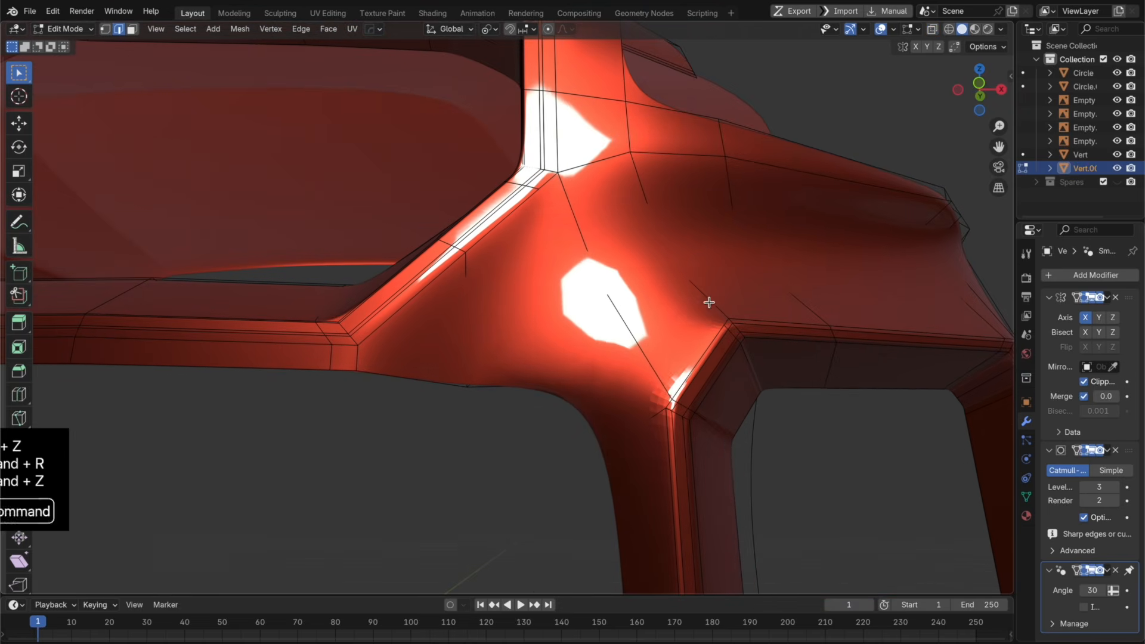
Step: Add a centred loop cut lengthwise along the surface between the upper strip and the intake's top edge
key("alt+z")
middle_click_drag(708, 302, 673, 344)
key("alt+z")
key("super+r")
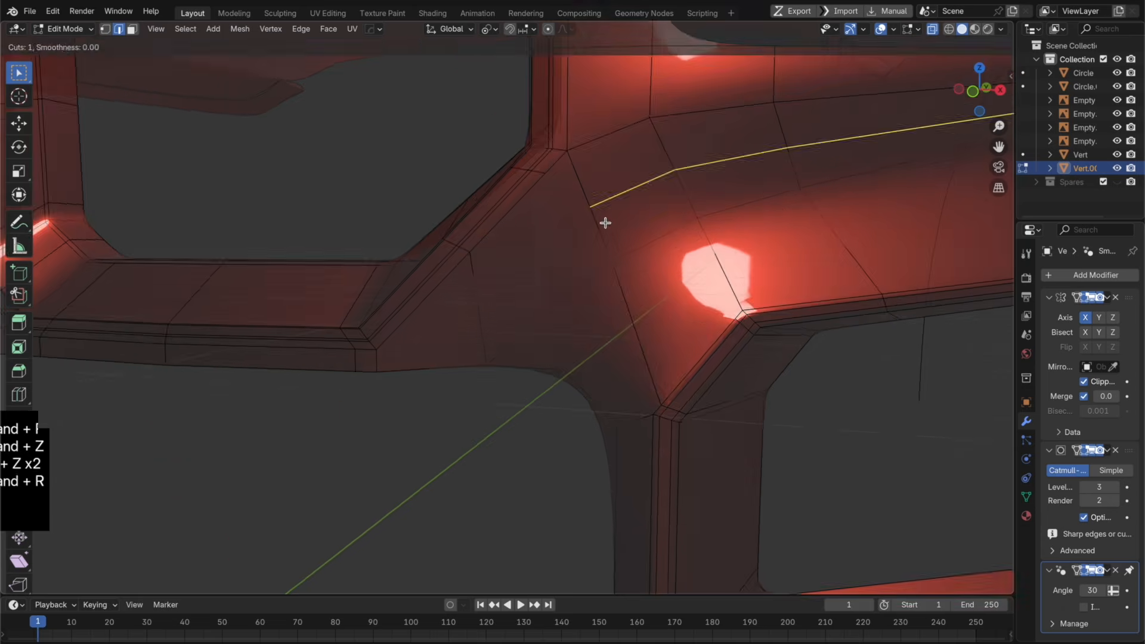
scroll(605, 222, "down", 5)
left_click(863, 300)
right_click(863, 301)
Step: Extend the new loop across the diagonal edge to the outline's outer edge, and slide its end vertex along that edge
middle_click_drag(863, 300, 815, 315)
key("super+r")
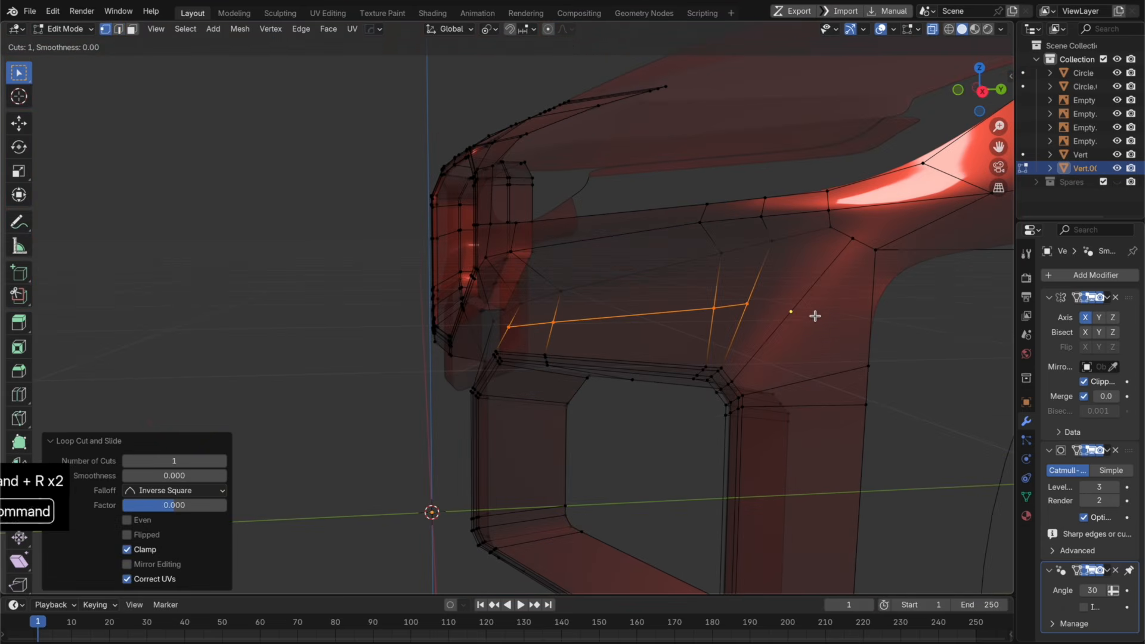
left_click(794, 332)
left_click(770, 305)
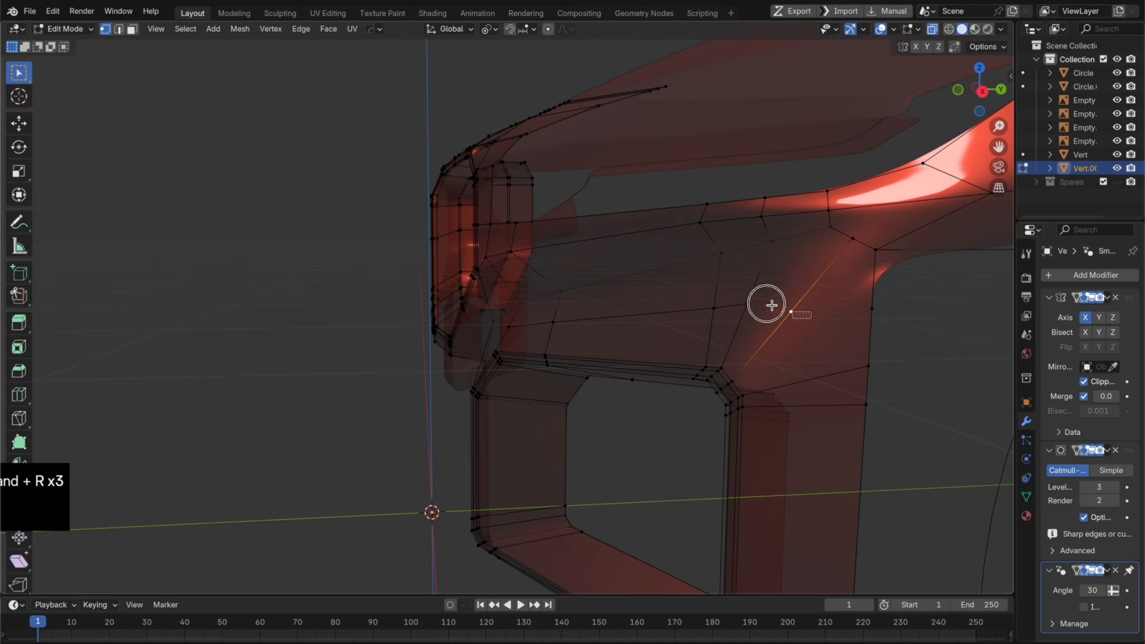
left_click_drag(905, 334, 785, 305)
middle_click_drag(785, 304, 803, 320)
key("g")
key("g")
left_click(895, 306)
middle_click_drag(895, 305, 676, 317, "shift")
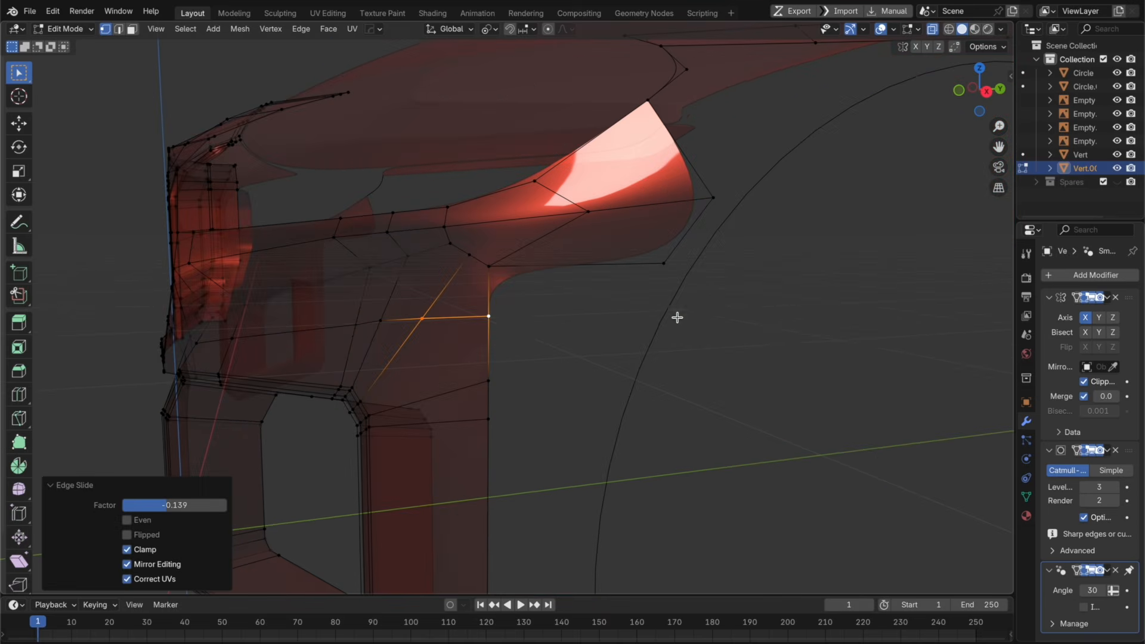
Step: Connect the loop's inner end to the outline's lower corner vertex, and slide the new crossing vertex along its edge
middle_click_drag(584, 317, 559, 362)
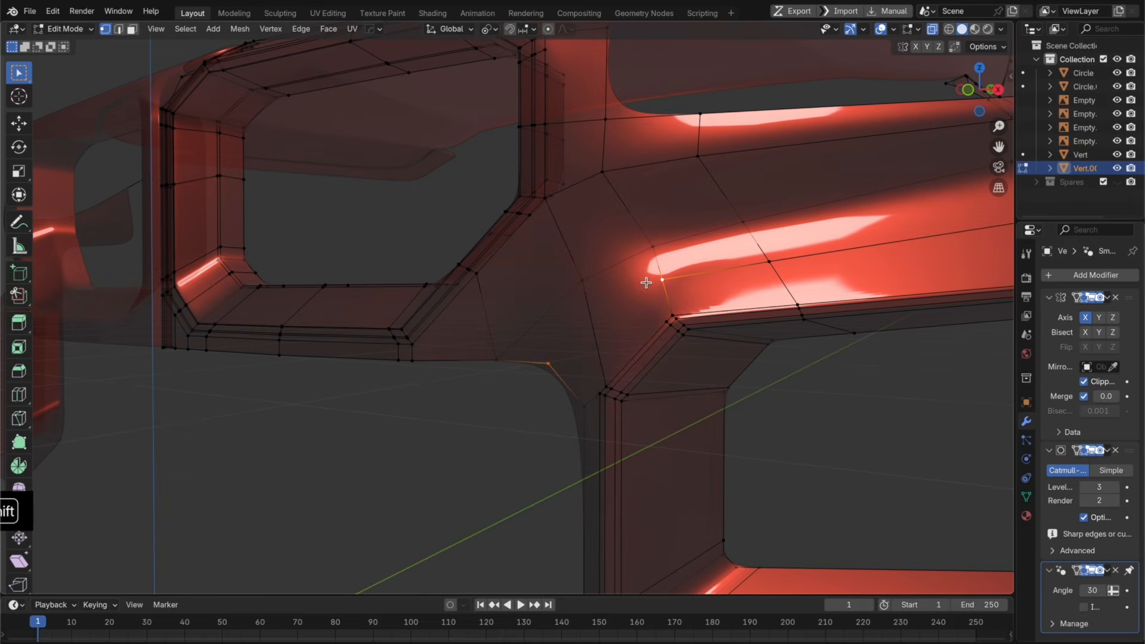
key("j")
key("g")
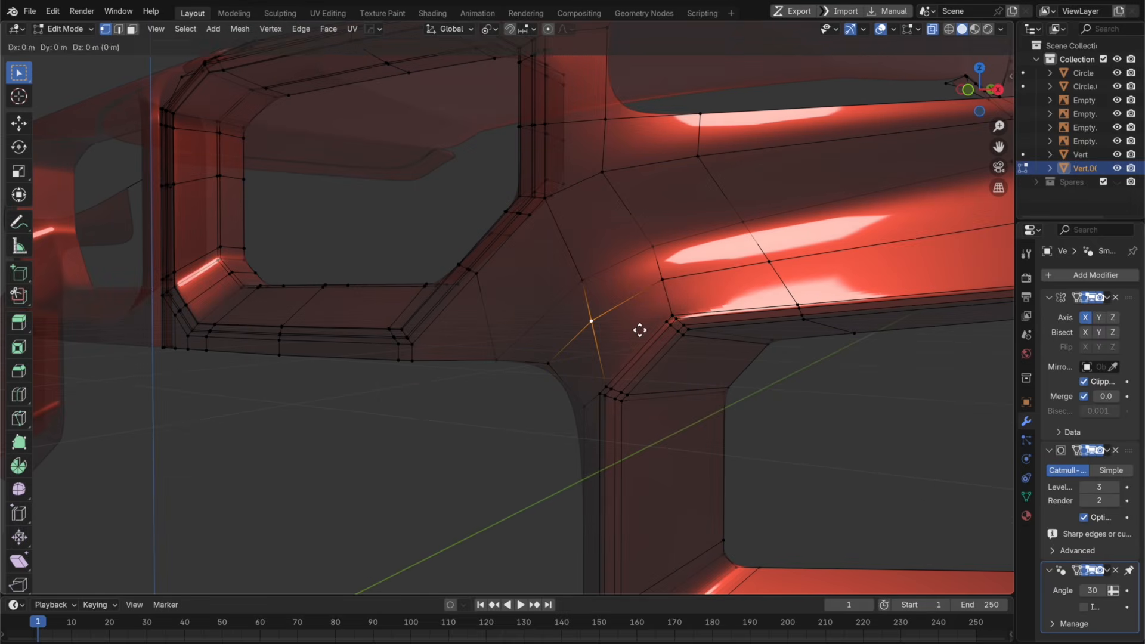
key("g")
left_click(636, 325)
Step: Check the smoothed bumper in Object Mode with X-ray off, and save the file
middle_click_drag(636, 325, 685, 314)
key("Tab")
key("alt+z")
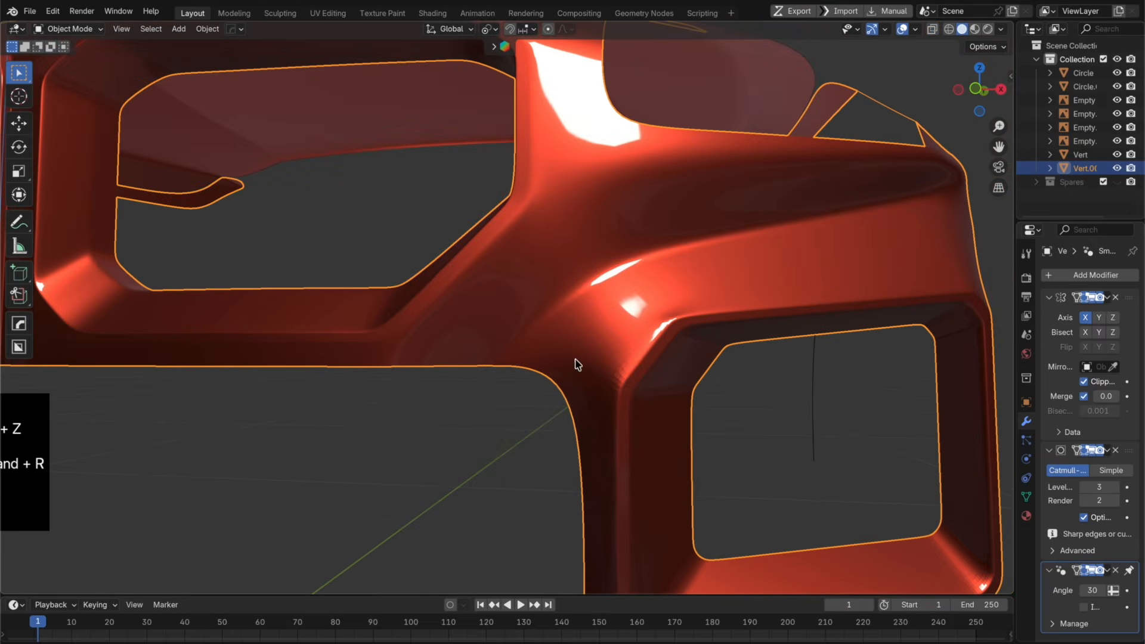
scroll(622, 350, "down", 5)
middle_click_drag(622, 351, 586, 362)
scroll(572, 365, "down", 4)
key("ctrl+s")
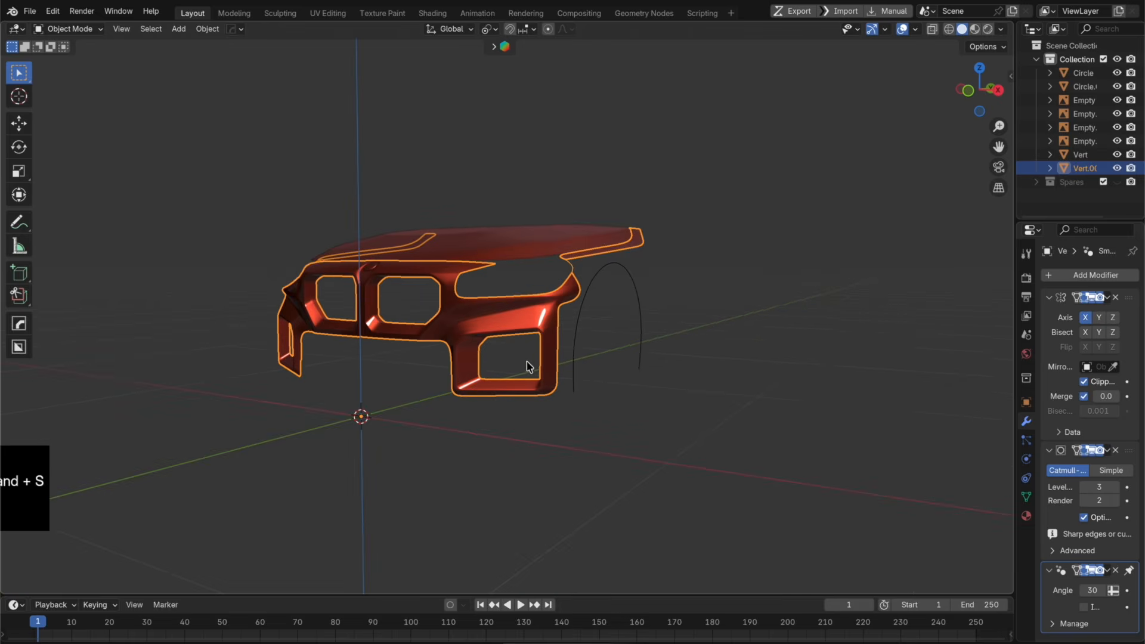
Step: Merge the two neighbouring vertices above the side intake's outer corner using At Last
key("Tab")
scroll(675, 343, "up", 8)
left_click_drag(644, 283, 646, 283)
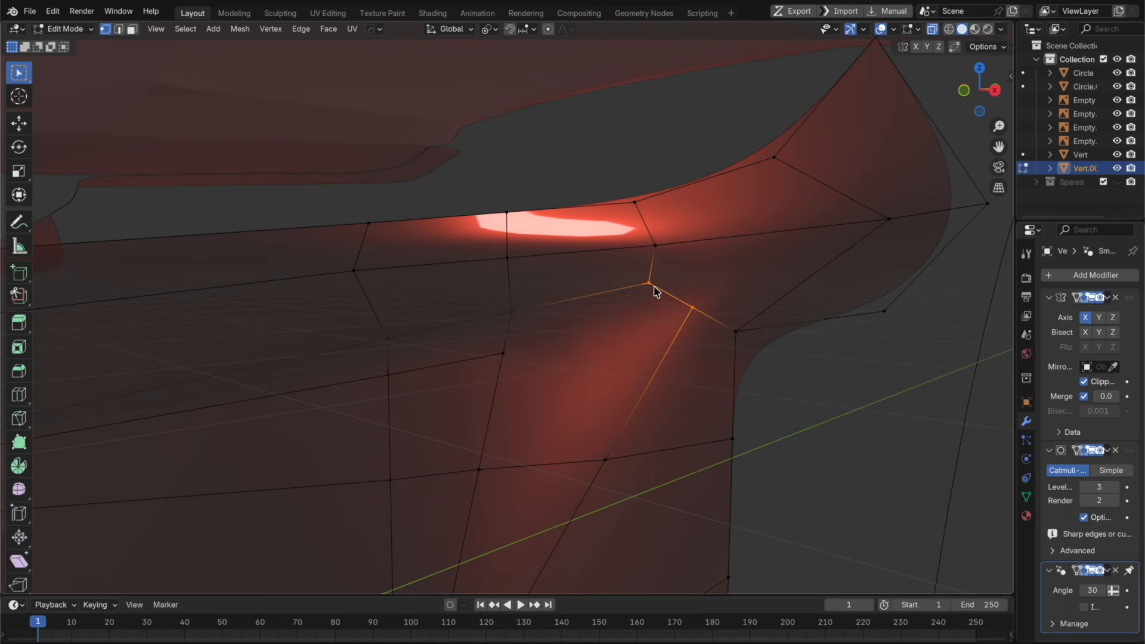
key("m")
left_click(632, 278)
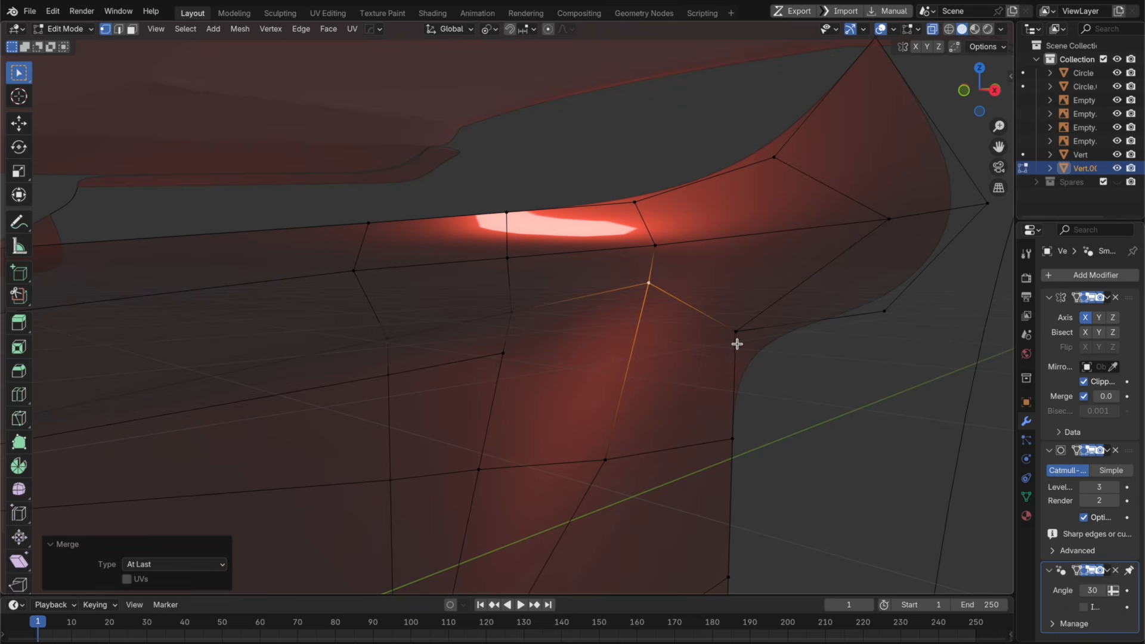
Step: Connect the upper crease's end vertex to the outline's outer corner vertex, and dissolve the leftover edge above it
left_click(737, 344)
scroll(739, 345, "down", 5)
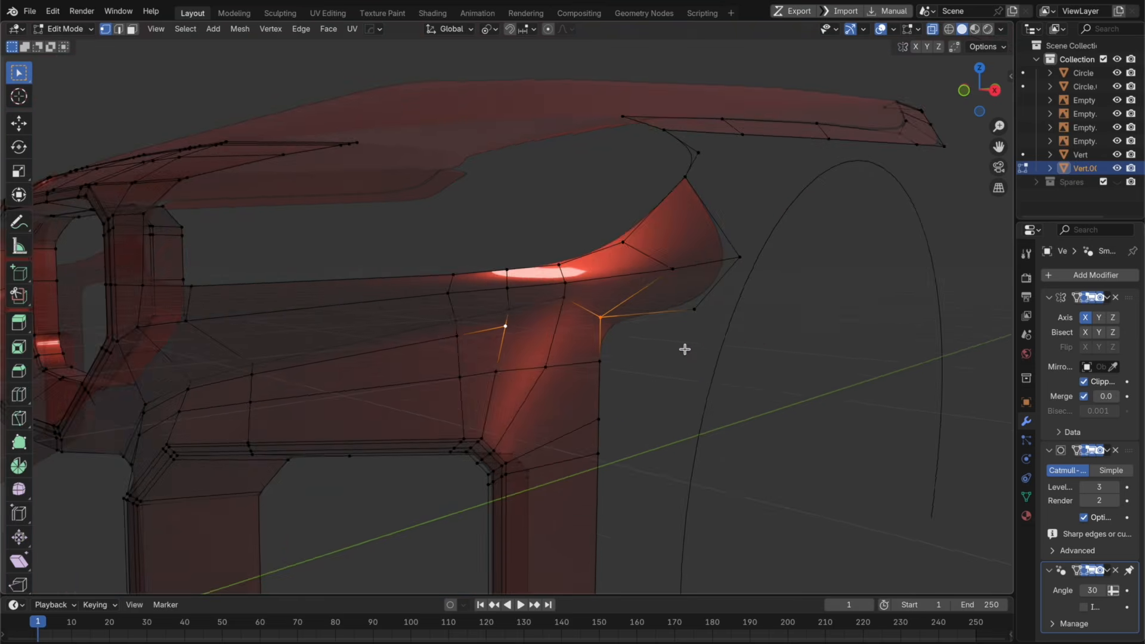
key("j")
middle_click_drag(684, 350, 626, 350)
scroll(624, 346, "up", 4)
middle_click_drag(687, 301, 581, 318, "shift")
key("2")
left_click(552, 332)
key("x")
left_click(556, 334)
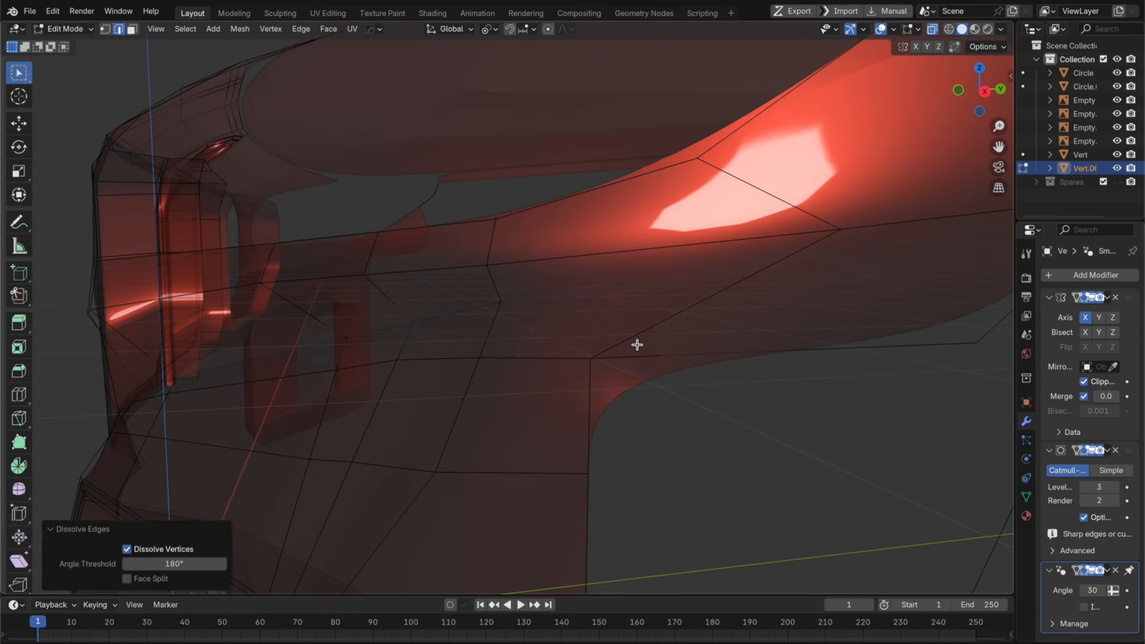
Step: Cut the lower outline edge between the grille and the side intake, and connect the new vertex to the crease's inner end
middle_click_drag(636, 345, 588, 325)
key("super+r")
left_click(567, 302)
key("1")
key("j")
Step: Shade the bumper auto smooth at 30° and inspect the corner between the grille and the side intake
key("Tab")
key("alt+z")
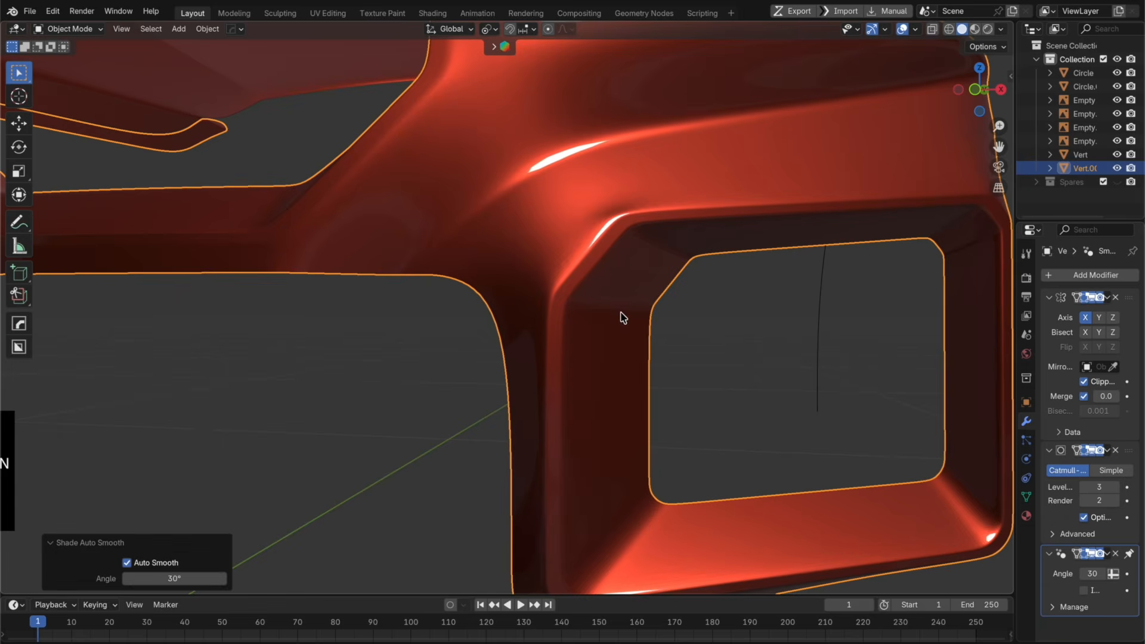
middle_click_drag(621, 312, 639, 320)
key("Tab")
middle_click_drag(784, 292, 720, 292, "shift")
scroll(686, 293, "up", 2)
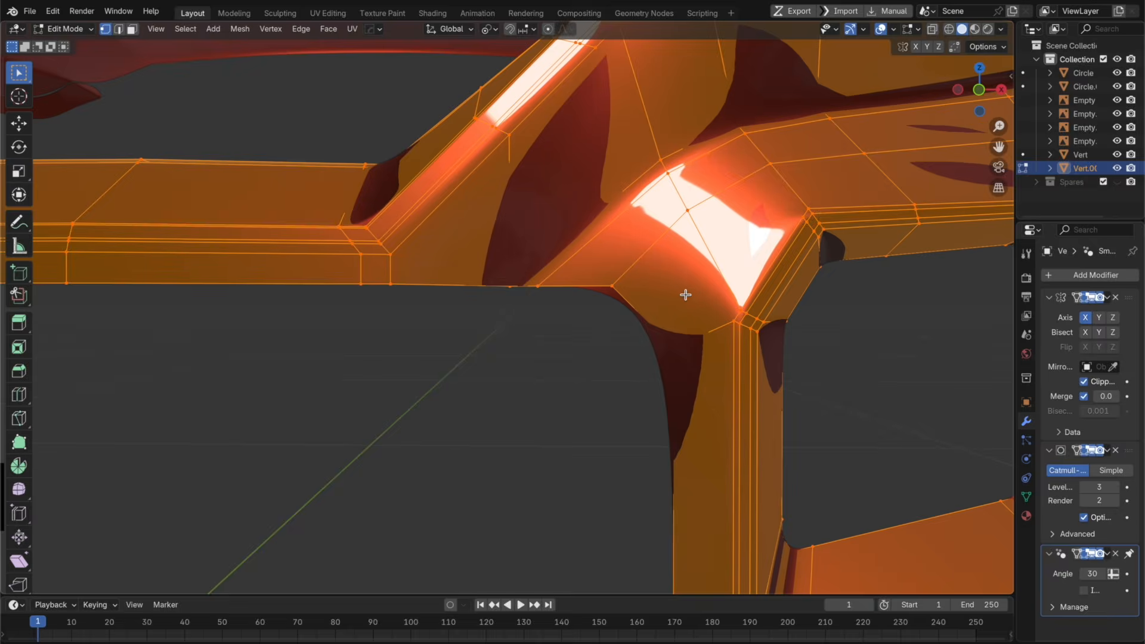
Step: Try dissolving edges and merging vertices at the intake's upper inner corner, and undo these changes
key("m")
left_click(620, 280)
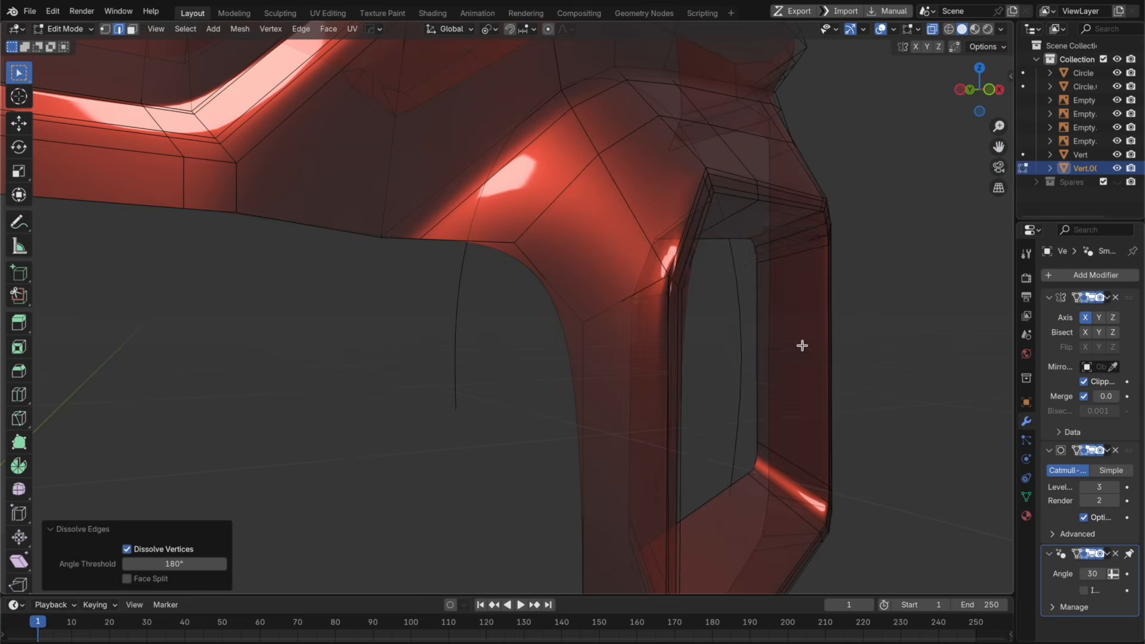
scroll(734, 335, "up", 5)
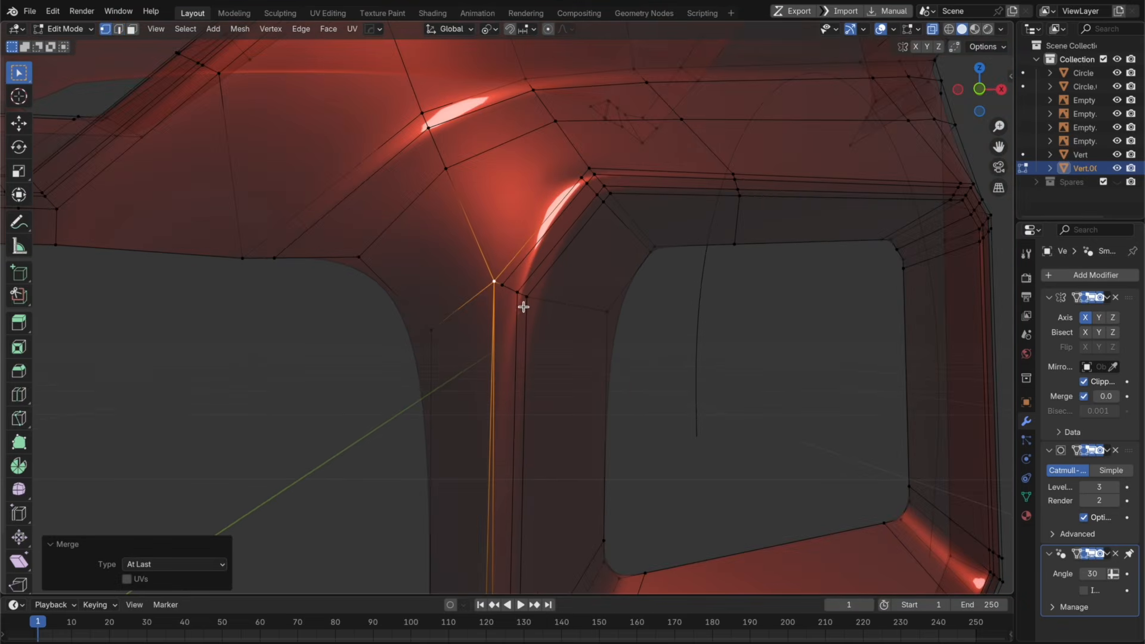
key("super+z")
key("super+z")
key("super+z")
key("super+z")
key("super+z")
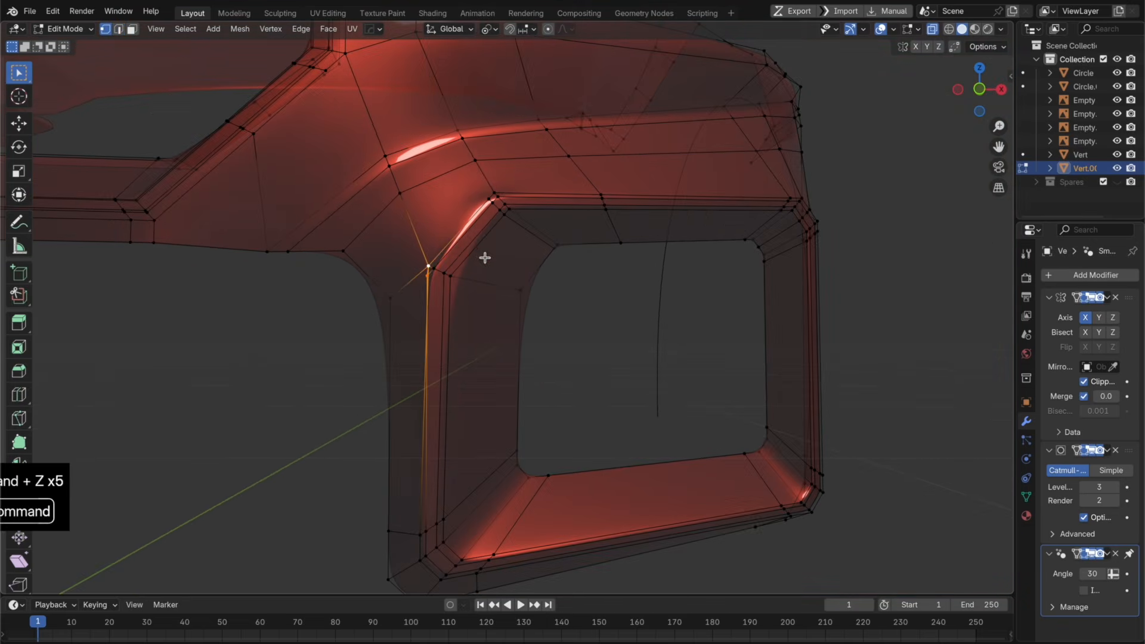
key("super+z")
Step: Dissolve the surplus edge at the upper inner corner of the intake's frame
scroll(451, 263, "up", 4)
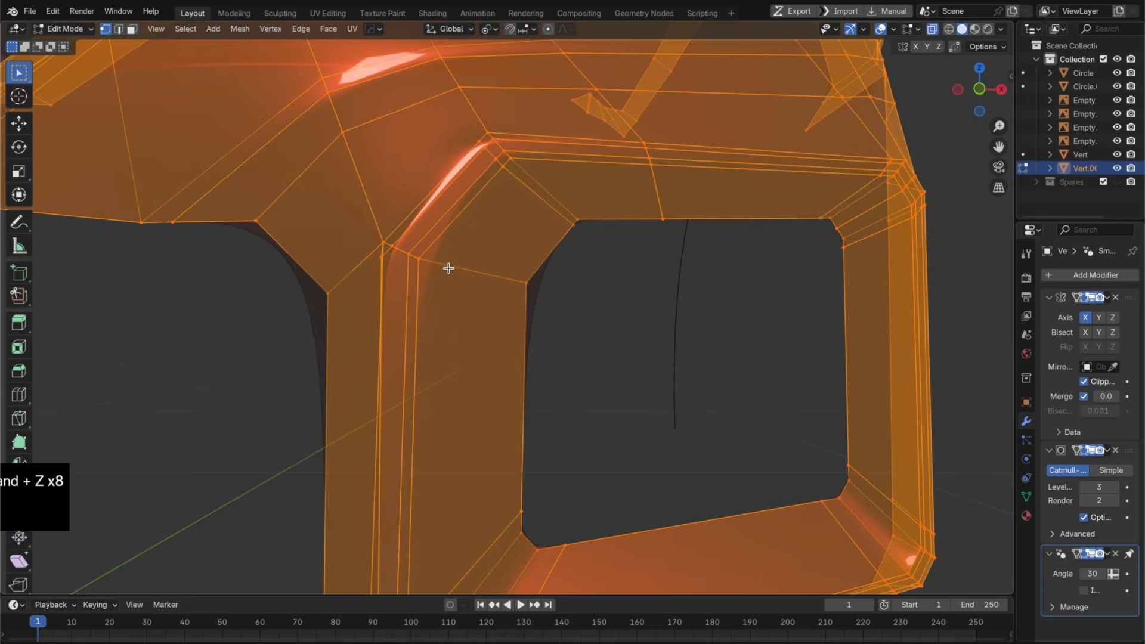
key("2")
left_click(468, 257)
key("x")
left_click(517, 284)
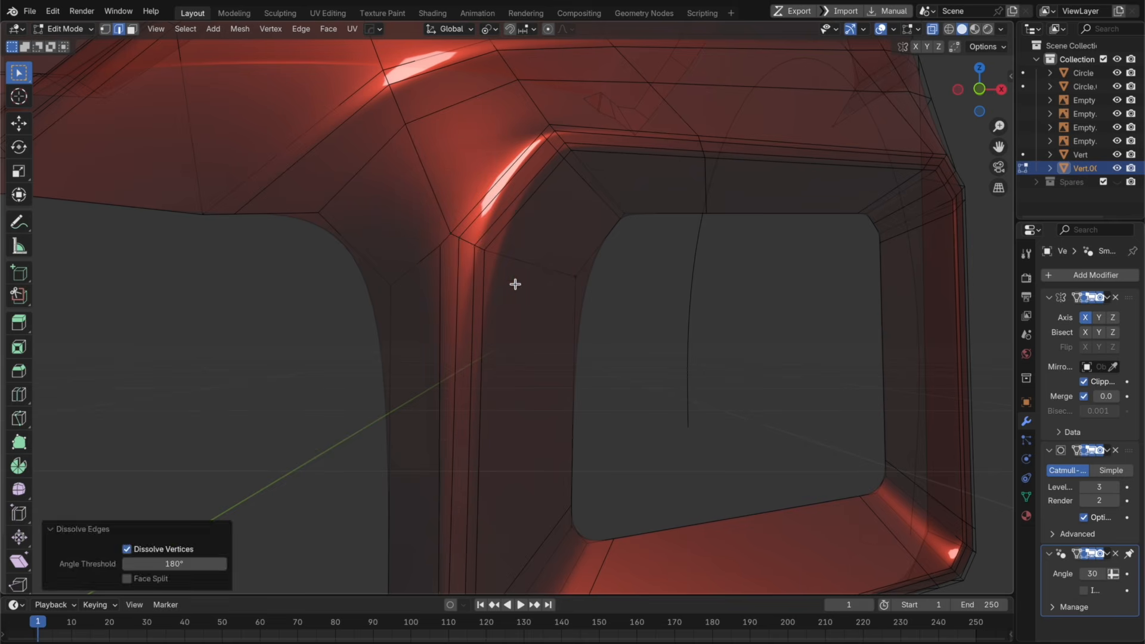
Step: Merge the loose vertex beside the intake's upper inner corner into the neighbouring corner vertex
key("1")
left_click(452, 261)
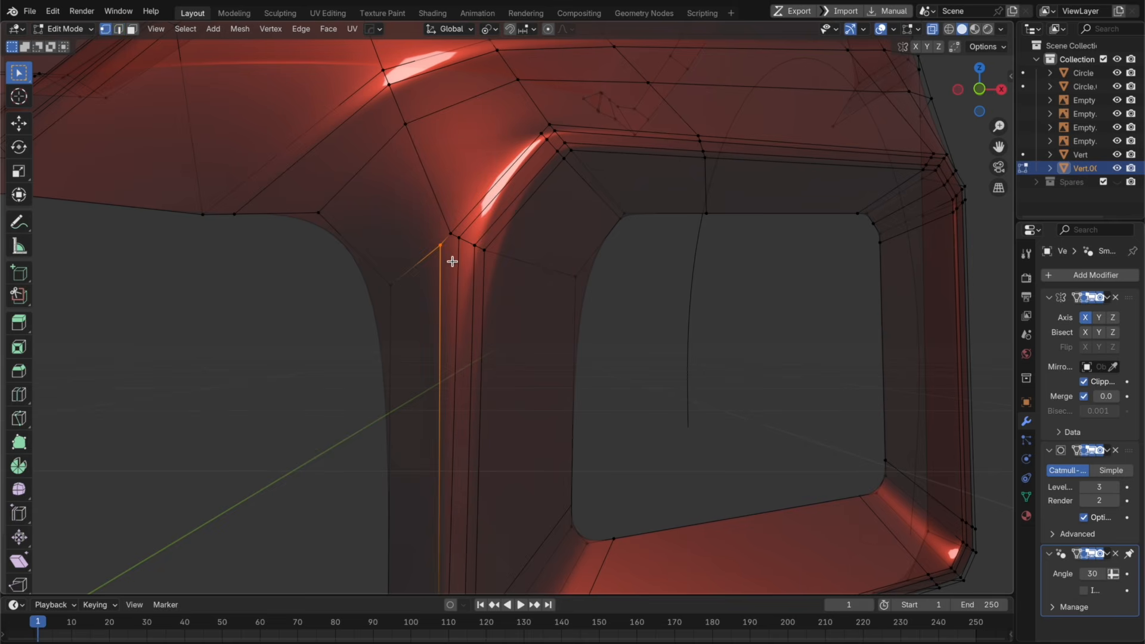
key("m")
left_click(449, 225)
Step: Add a loop cut across the inner vertical side of the side intake's frame, close to its upper corner
middle_click_drag(510, 291, 507, 273, "shift")
key("super+r")
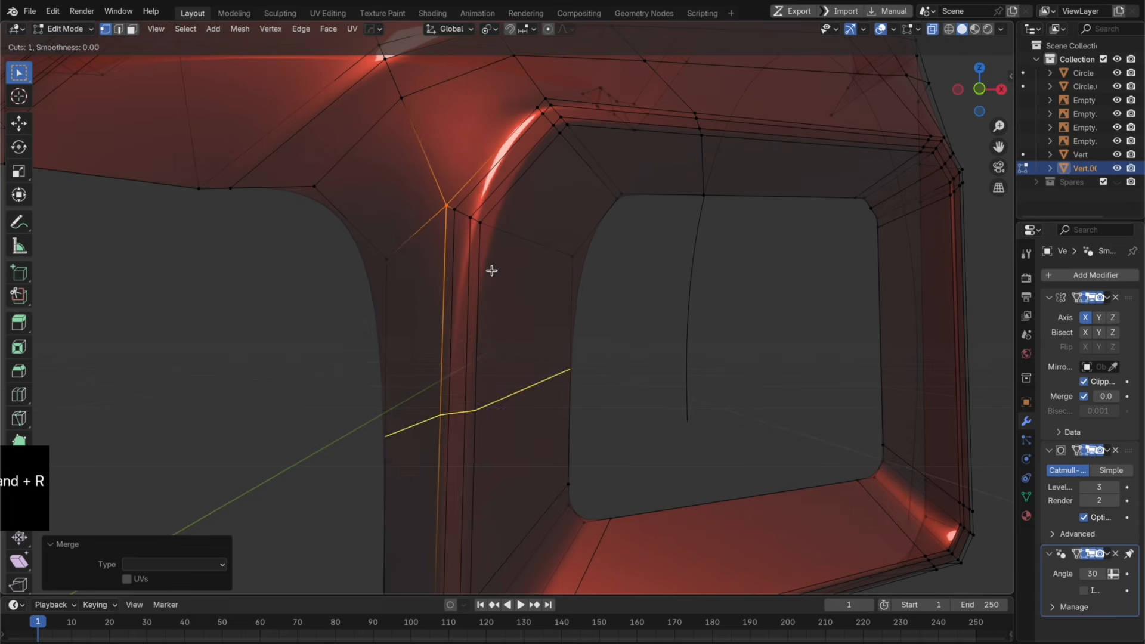
left_click(491, 269)
left_click(493, 106)
key("Tab")
scroll(514, 286, "down", 5)
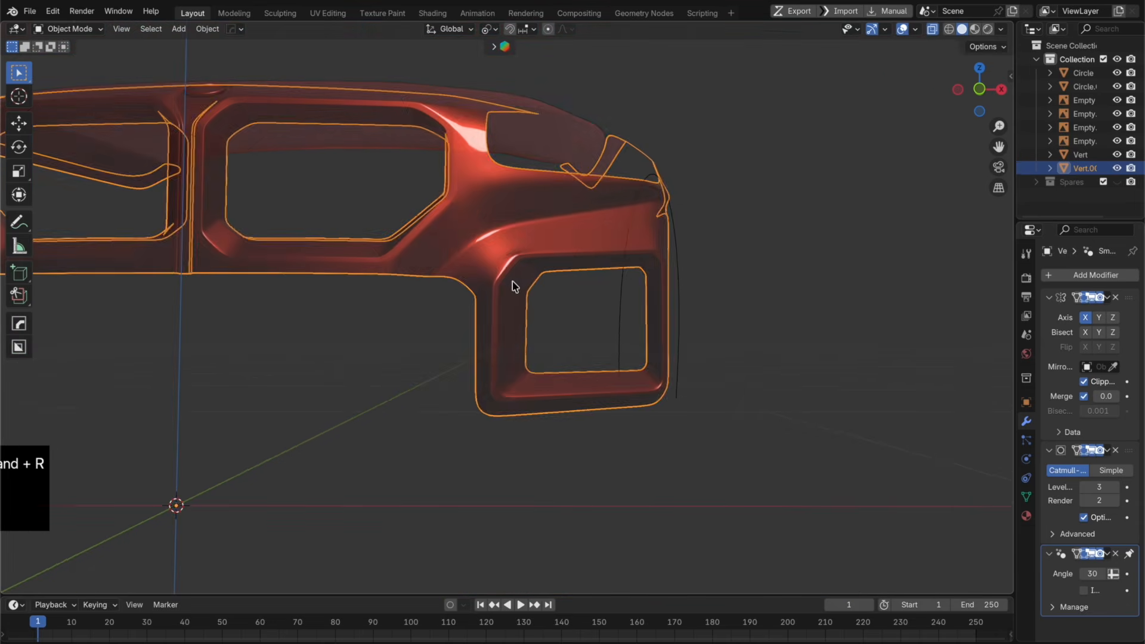
key("alt+z")
mouse_move(511, 287)
middle_mouse_down()
mouse_move(542, 309)
mouse_move(555, 304)
mouse_move(521, 306)
middle_mouse_up()
key("Tab")
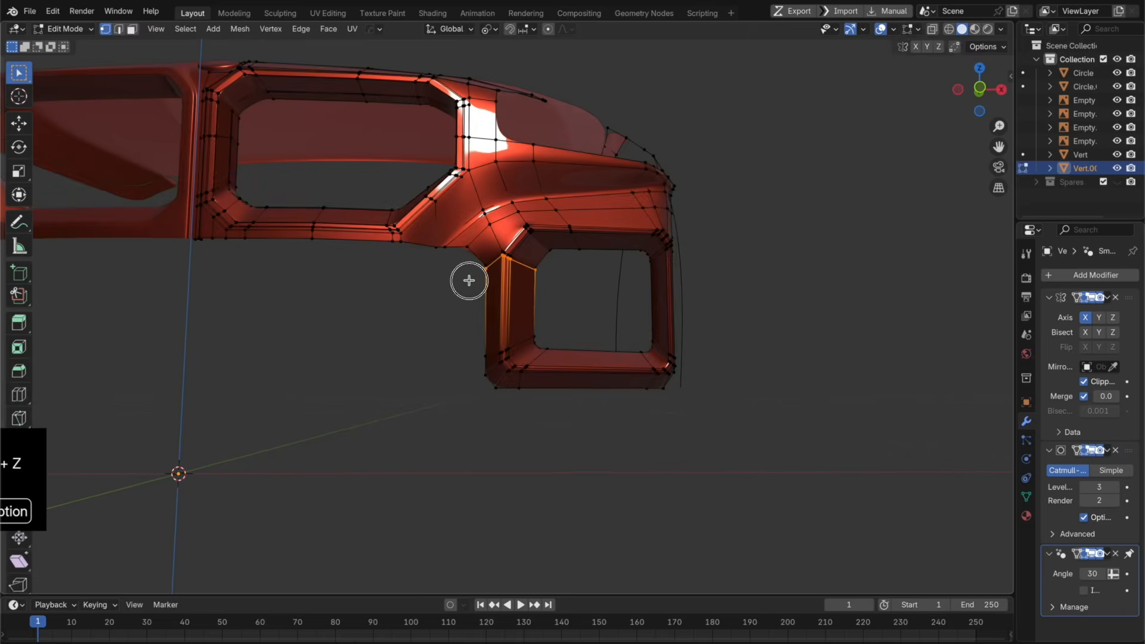
Step: Shift the vertices of the bumper's lower edge between the grille and the side intake along Y, the last one by 0.003492 m
left_click(468, 271)
middle_click_drag(468, 271, 513, 274)
key("alt+z")
left_click(411, 334, "shift")
key("g")
key("y")
left_click(459, 377)
left_click(452, 340)
key("g")
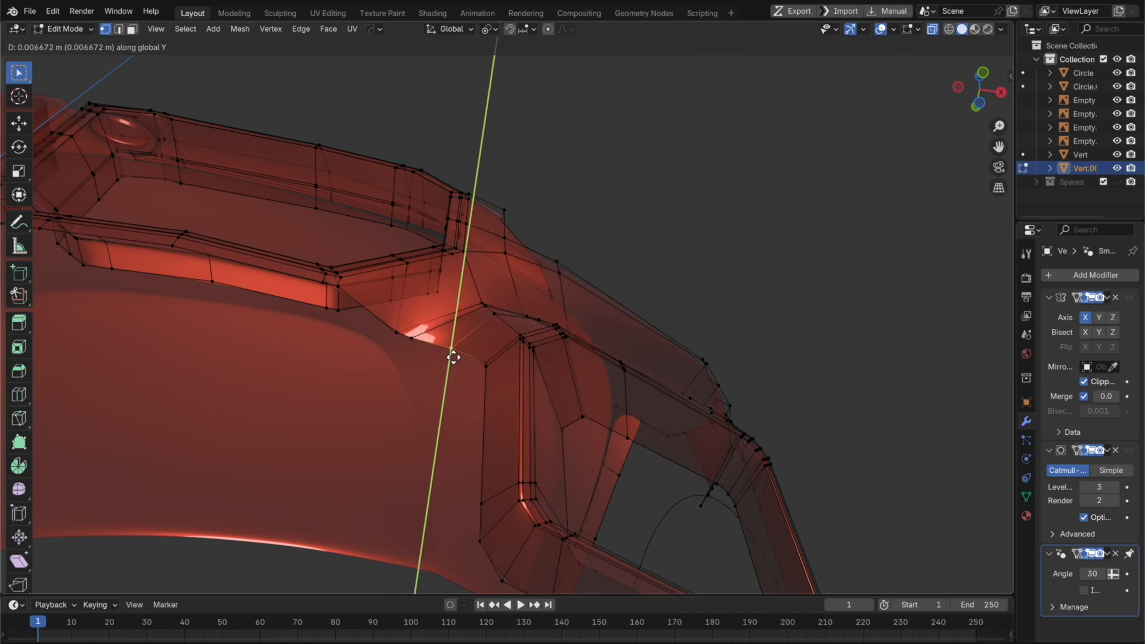
left_click(454, 352)
middle_click_drag(455, 350, 466, 315)
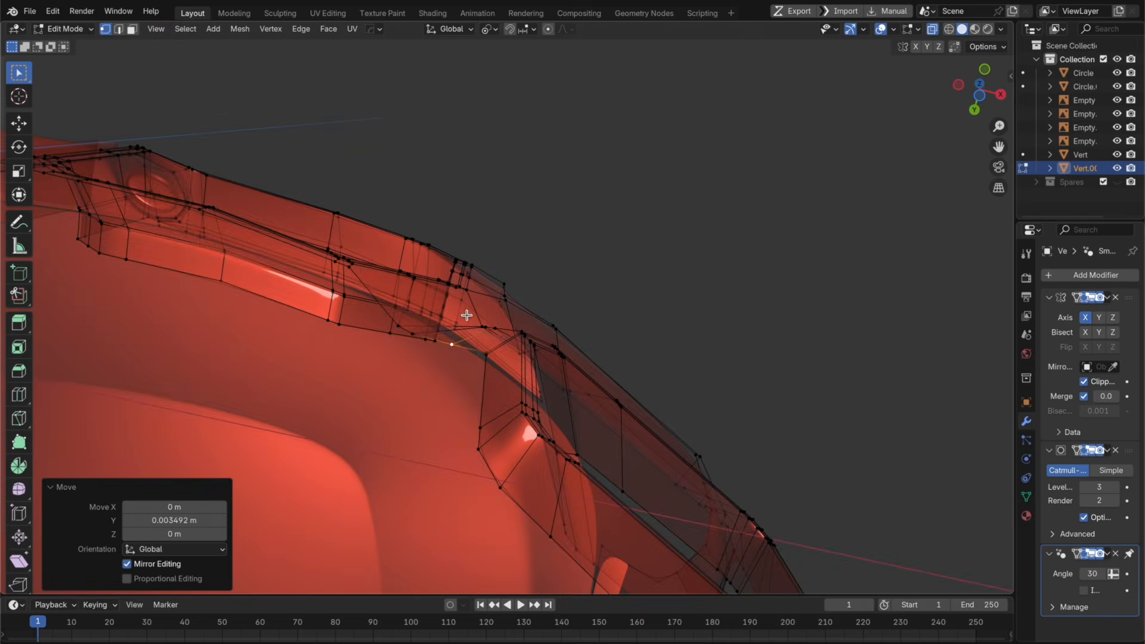
Step: Adjust the position along Y of the edge loop crossing the middle of the grille's lower frame, using the top blueprint
key("KP_7")
key("g")
key("y")
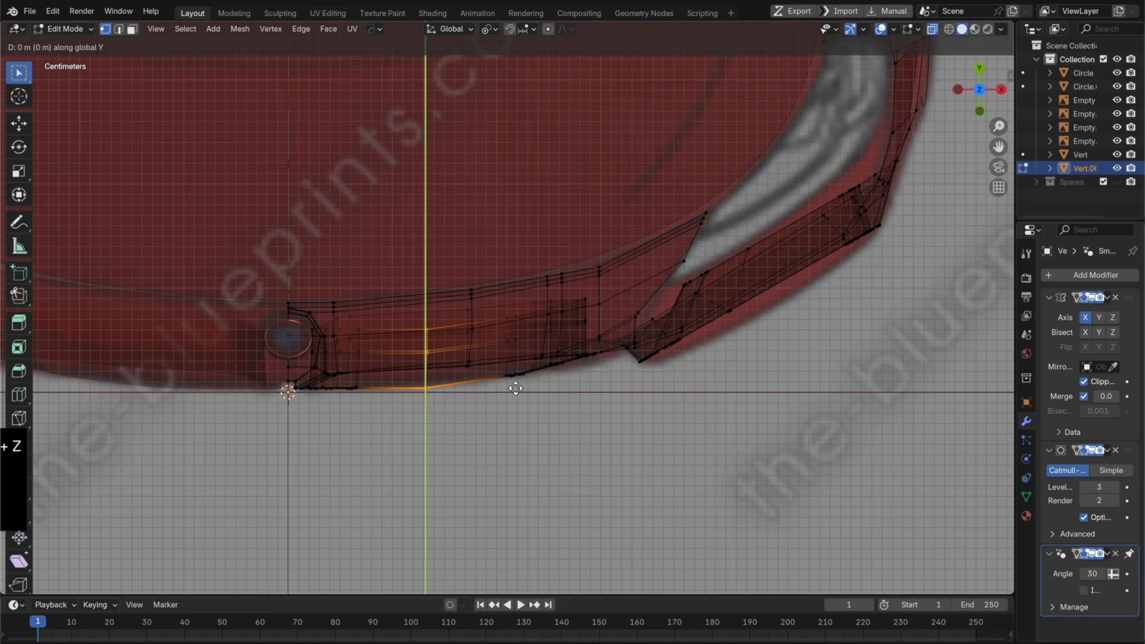
left_click(517, 383)
middle_click_drag(517, 383, 517, 312)
key("Tab")
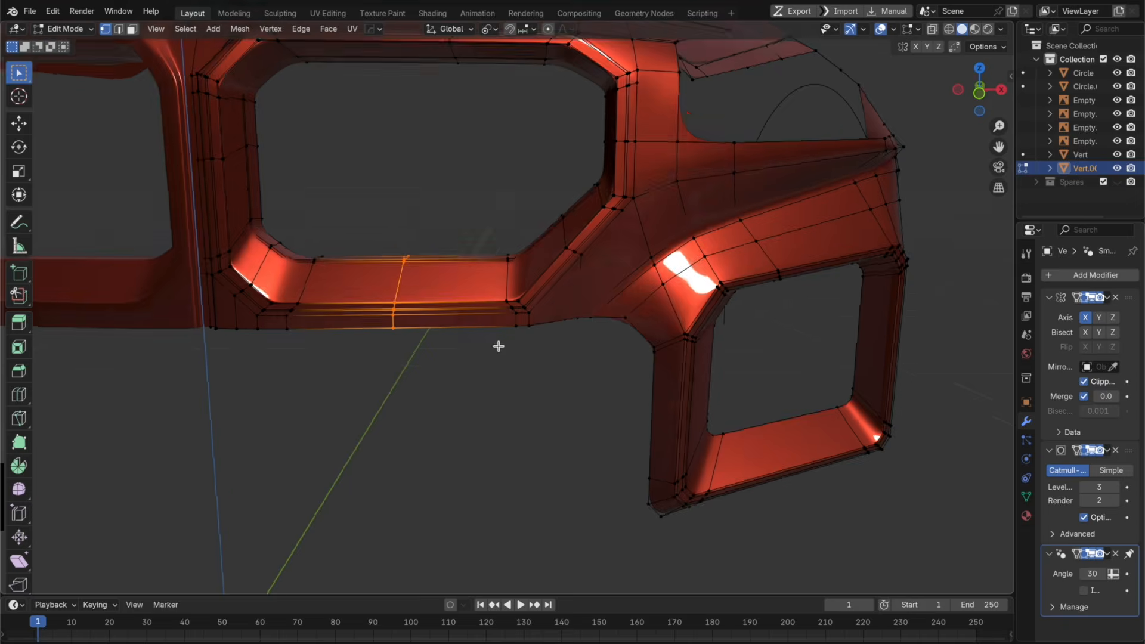
Step: Move the row of vertices along the bumper's lower edge beneath the grille backward along Y
middle_click_drag(498, 345, 500, 427)
key("x")
left_click(506, 427)
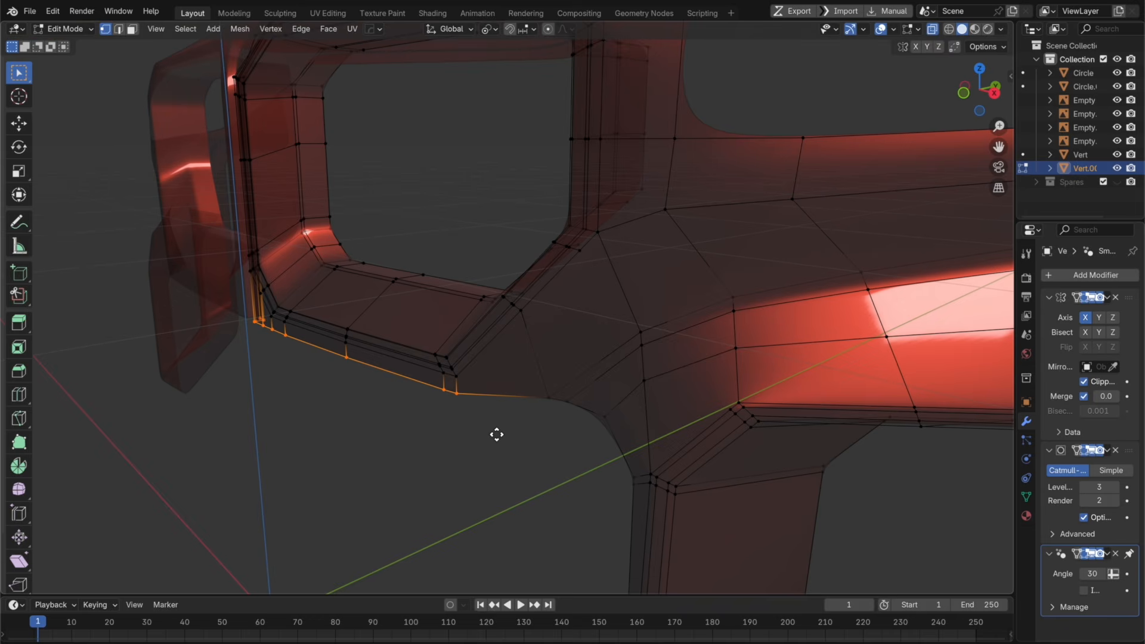
key("g")
key("y")
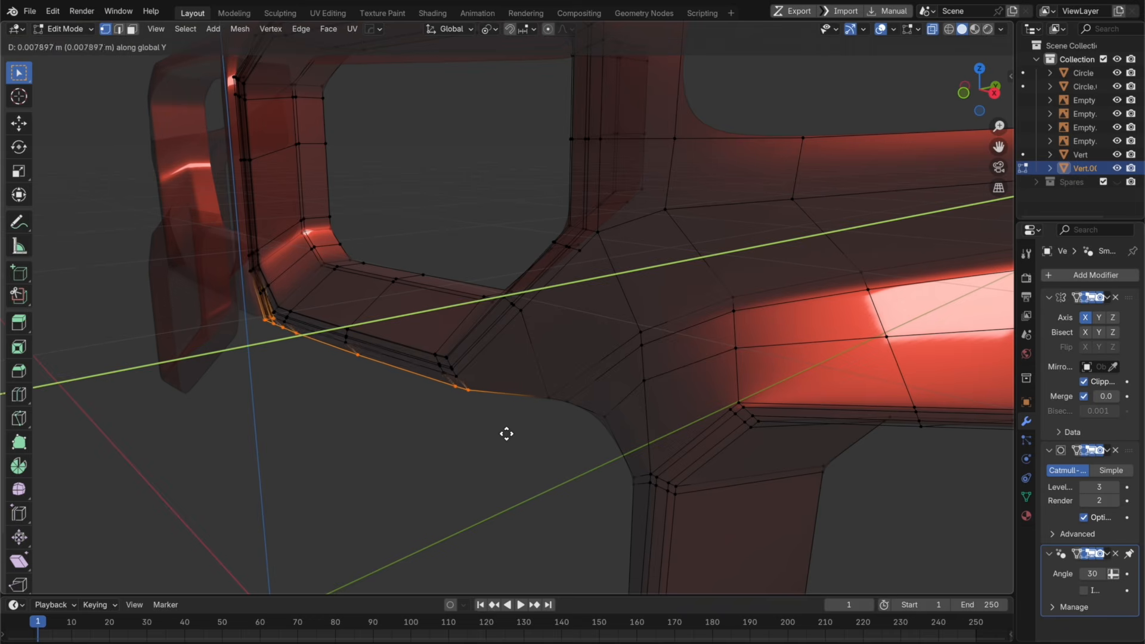
left_click(534, 433)
Step: Flatten the lower edge beneath the grille by scaling it to 0 along Y, and reposition it along Y
middle_click_drag(531, 435, 605, 332)
key("s")
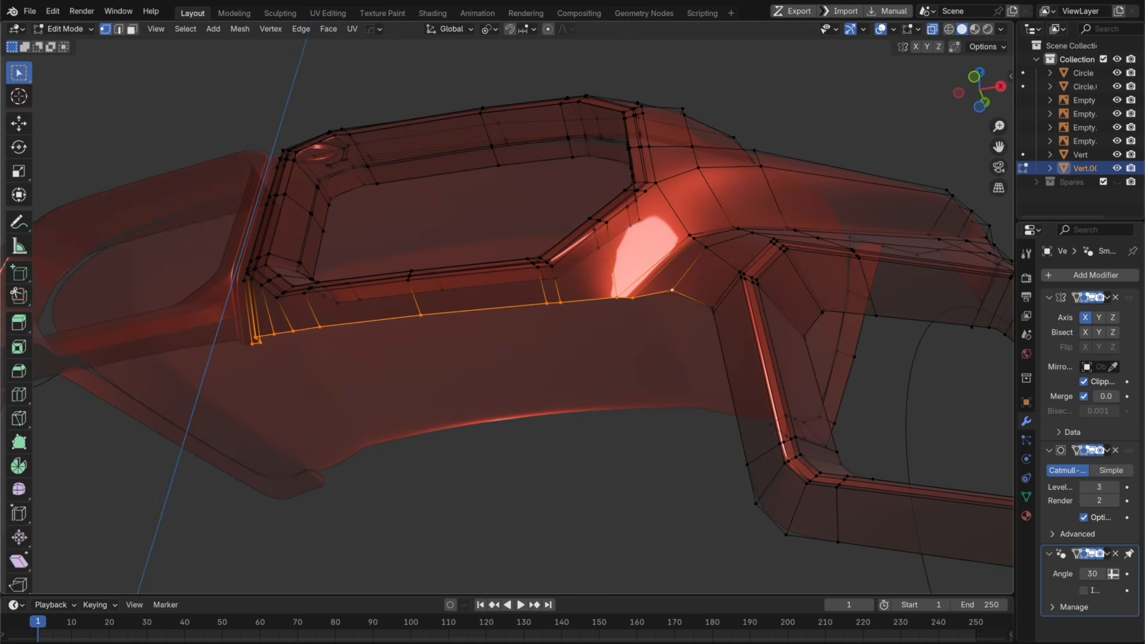
key("y")
key("0")
left_click(676, 338)
middle_click_drag(677, 338, 689, 445)
key("g")
key("y")
left_click(679, 391)
key("Tab")
Step: Try dissolving the diagonal edge beside the grille's lower outer corner, and undo the change
key("x")
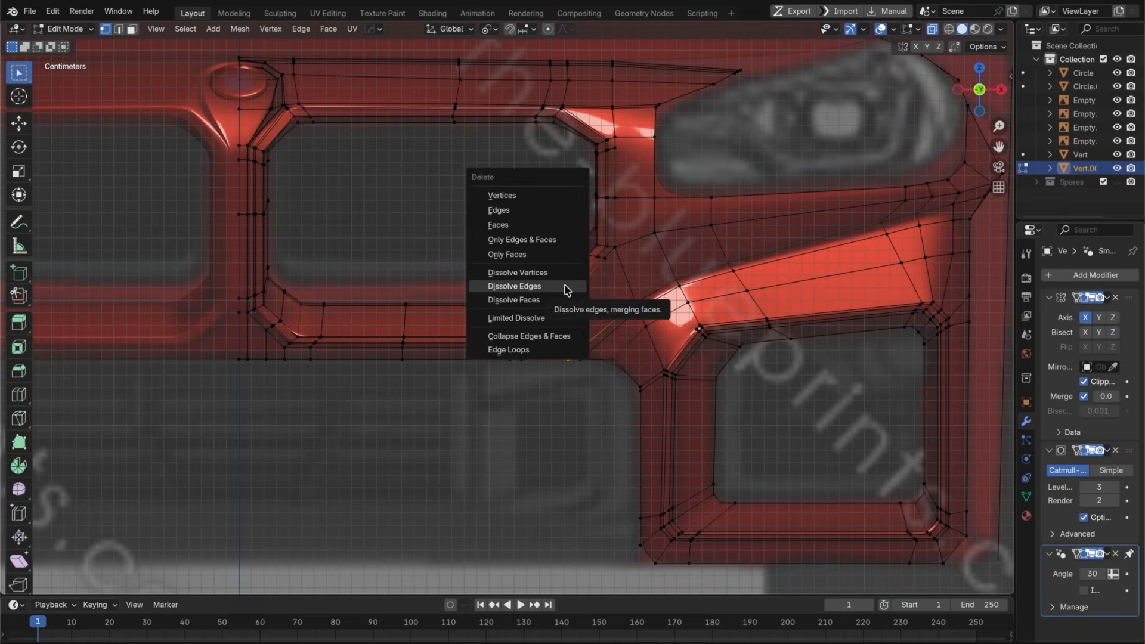
left_click(514, 286)
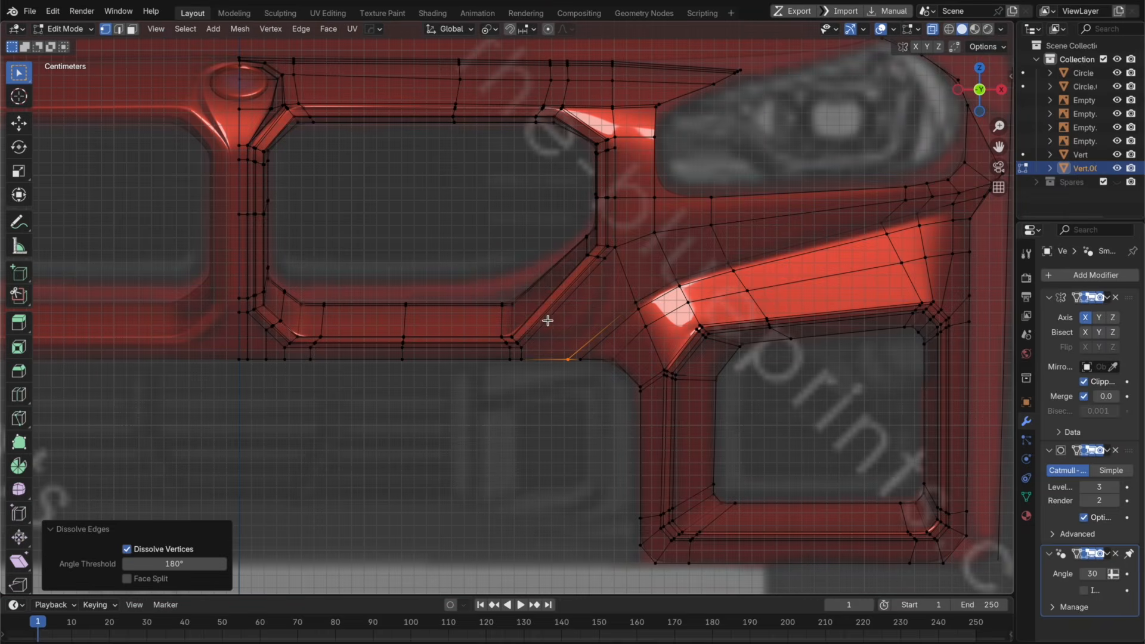
key("ctrl+z")
key("ctrl+z")
key("ctrl+z")
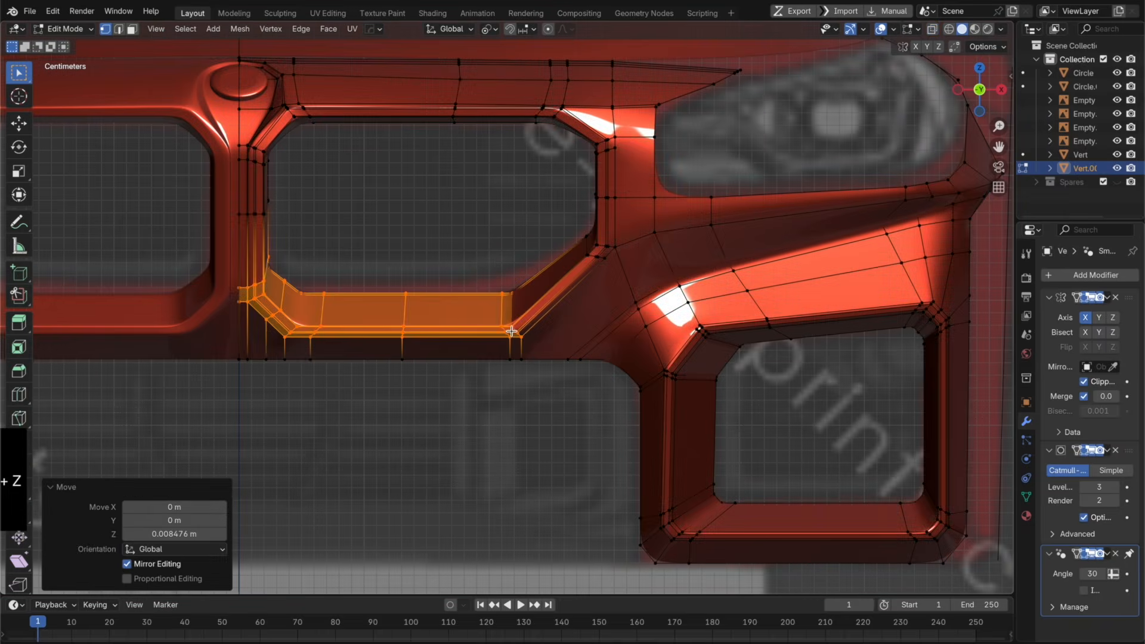
Step: Try a loop cut through the area below the grille, and undo it
mouse_move(550, 390)
middle_mouse_down()
mouse_move(486, 335)
mouse_move(508, 398)
mouse_move(531, 353)
mouse_move(545, 383)
middle_mouse_up()
key("Tab")
key("super+r")
left_click(486, 335)
key("super+z")
key("Tab")
key("Tab")
key("super+z")
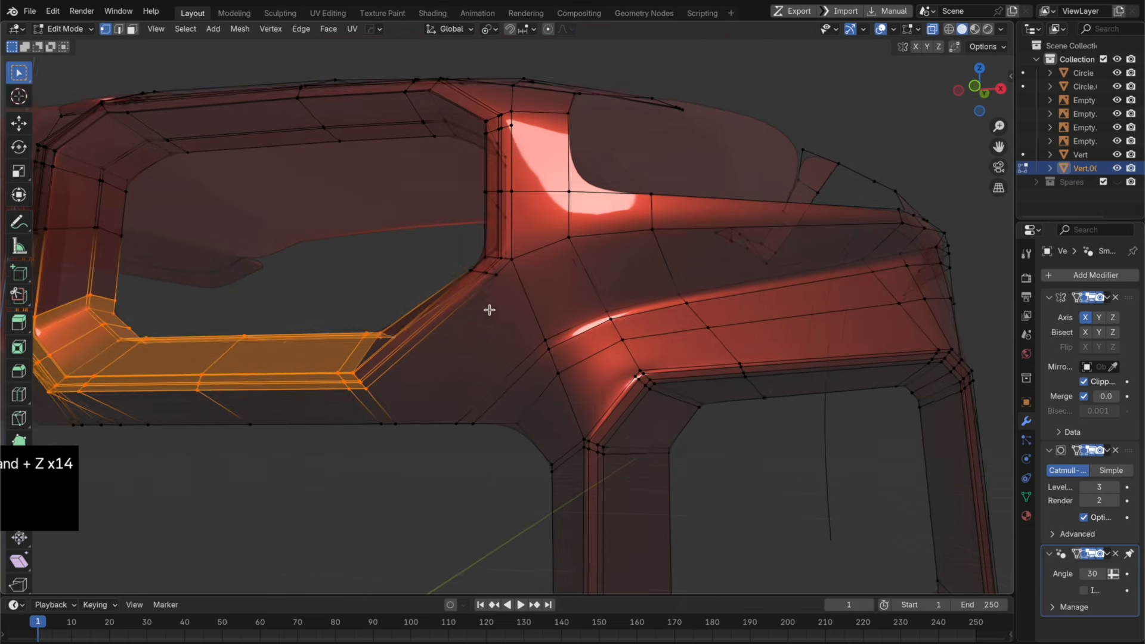
Step: Add a loop cut at the bumper's lower edge between the grille's lower outer corner and the side intake
key("super+r")
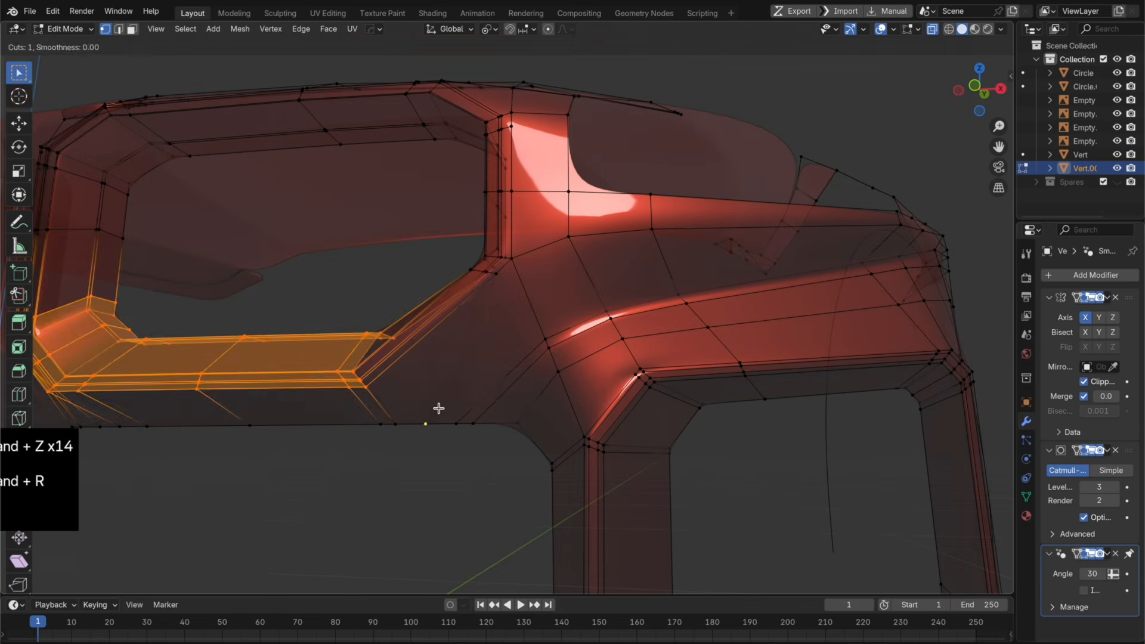
left_click(432, 417)
key("alt+z")
key("Tab")
middle_click_drag(536, 353, 571, 392)
key("Tab")
Step: Scale the vertices of the bumper's lower edge to 0 along Y, comparing the result through undo and redo
key("alt+z")
key("s")
key("y")
key("0")
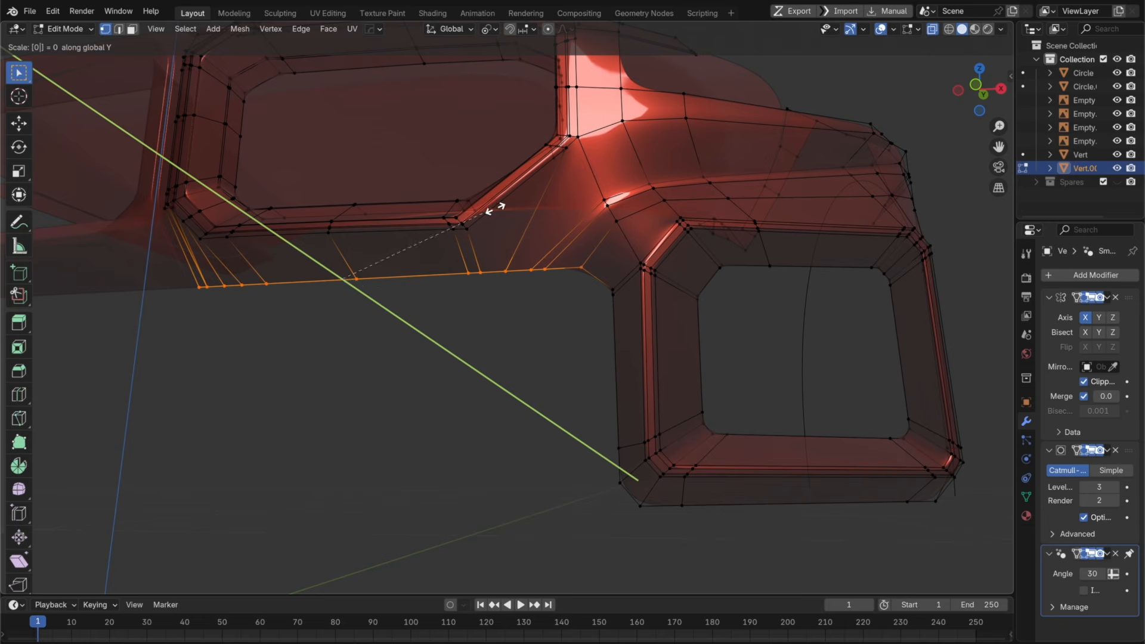
key("Return")
key("super+z")
key("super+z")
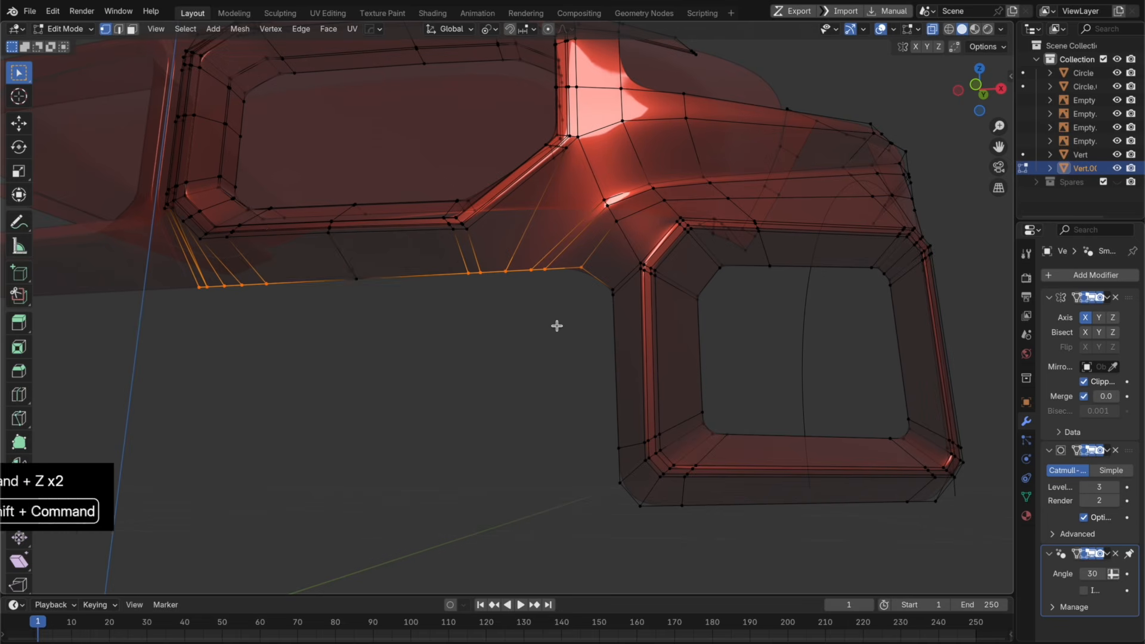
key("shift+super+z")
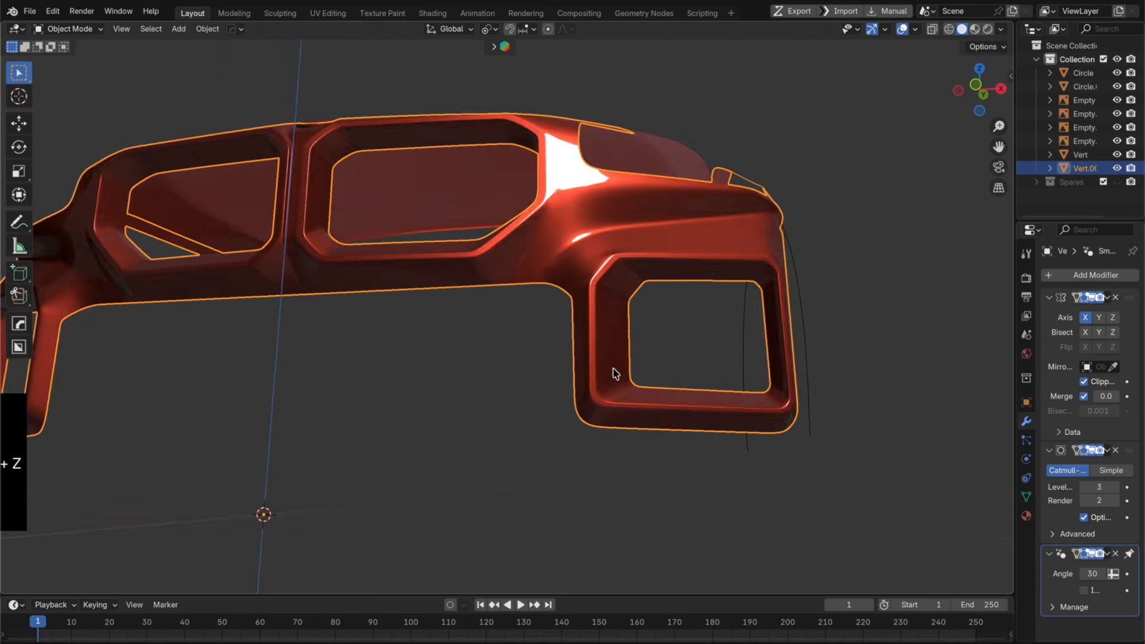
Step: In the side view, move the bumper's rear edge beside the wheel arch forward by 0.016348 m along Y
middle_click_drag(614, 373, 687, 368)
key("Tab")
left_click(967, 90)
left_click(999, 91)
scroll(589, 266, "up", 2)
scroll(589, 266, "up", 2)
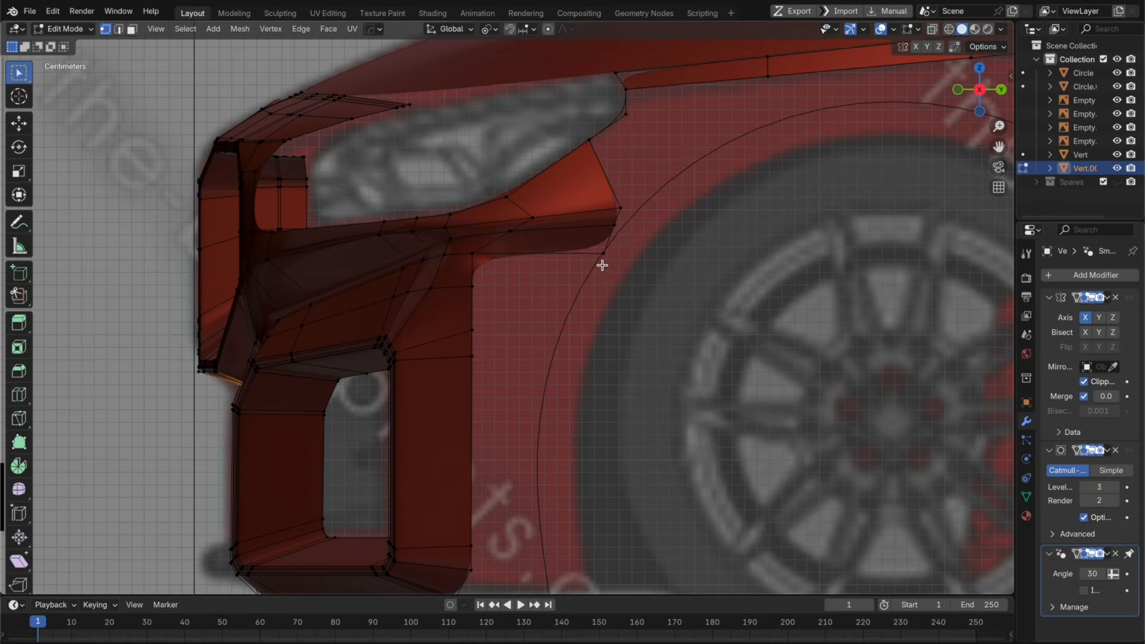
key("g")
key("y")
left_click(629, 256)
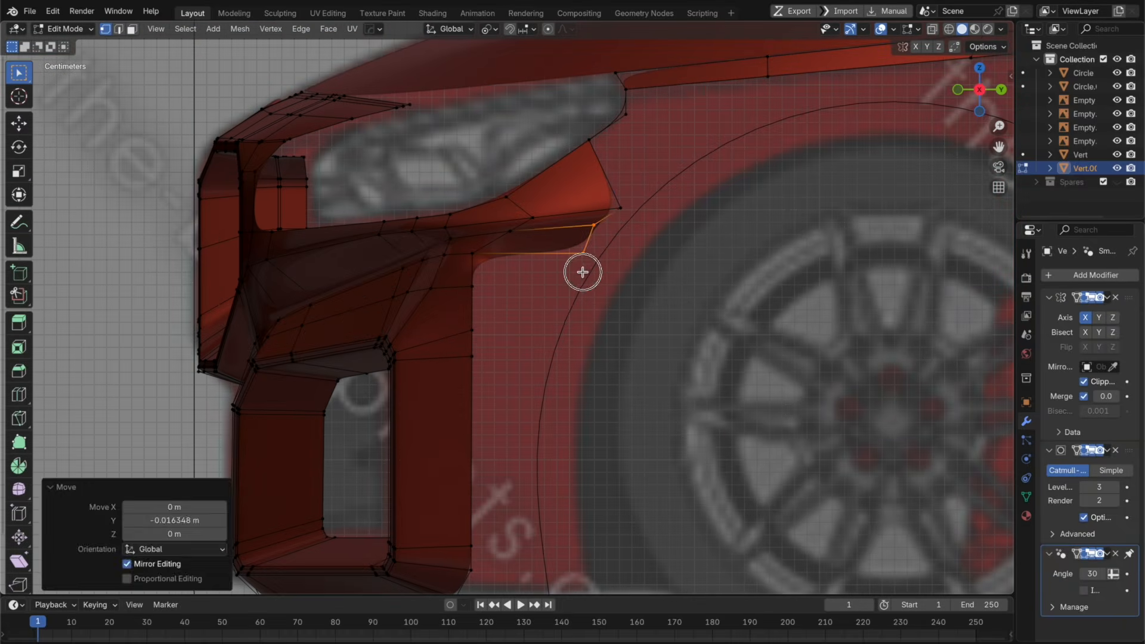
Step: Move the lowest vertex of the bumper's rear edge beside the wheel arch another 0.011504 m forward along Y
key("g")
key("y")
left_click(557, 285)
scroll(550, 283, "down", 2, "shift")
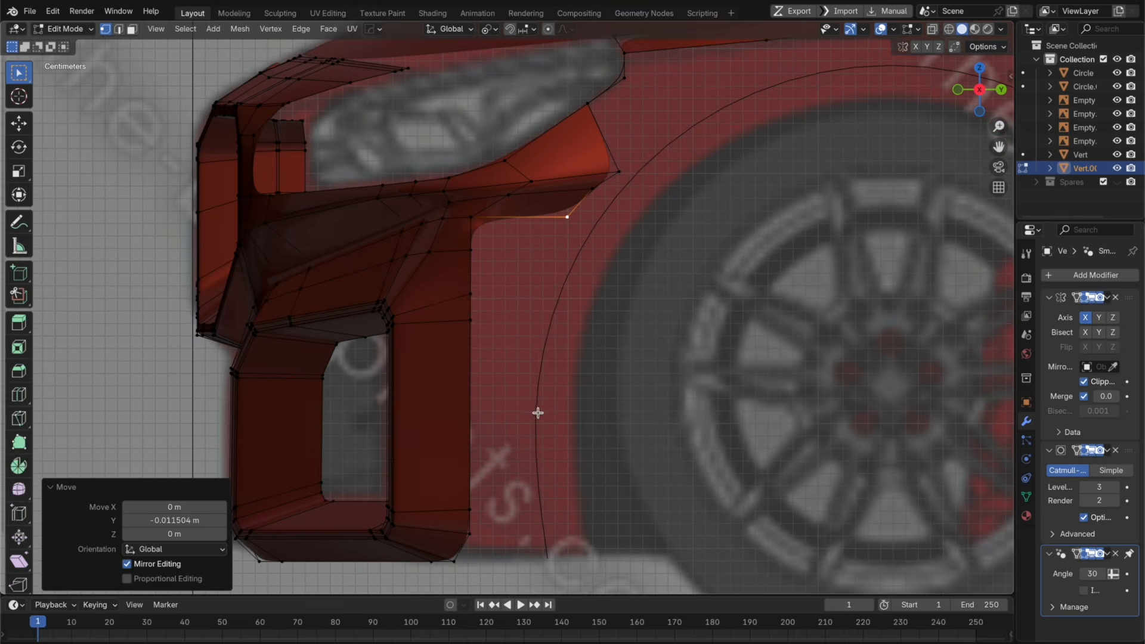
Step: Join the bumper object with the wheel arch curve into a single mesh and open it for editing
key("Tab")
scroll(537, 412, "down", 3)
left_click(616, 210)
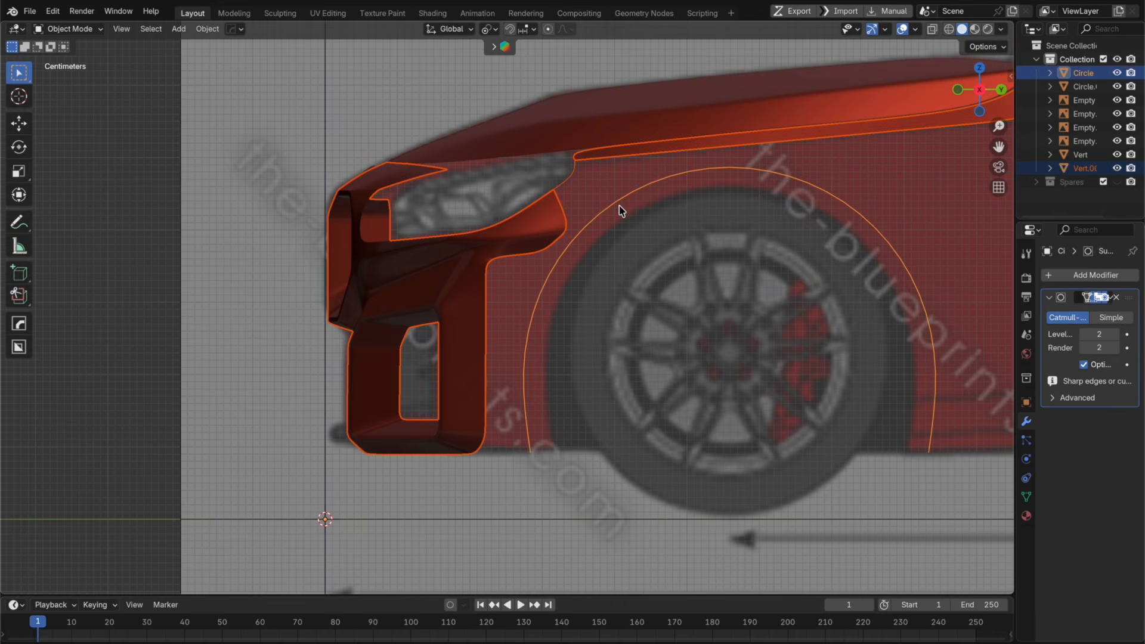
key("ctrl+j")
key("Tab")
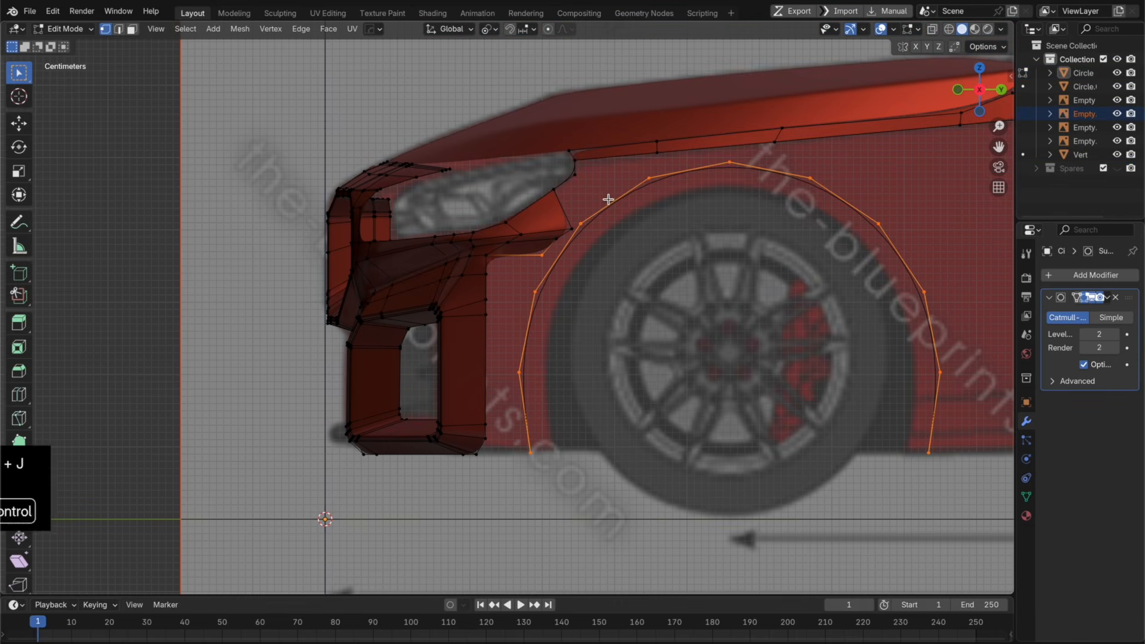
Step: Extrude the wheel arch's edge line in place
scroll(614, 203, "down", 3, "ctrl")
key("e")
right_click(713, 232)
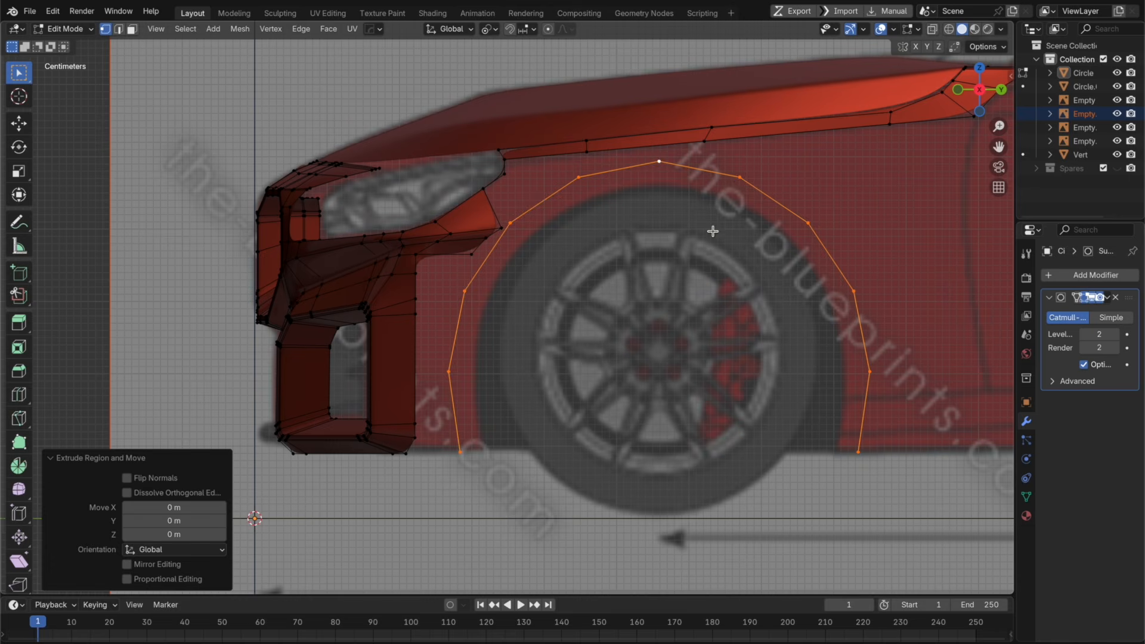
key("s")
right_click(834, 203)
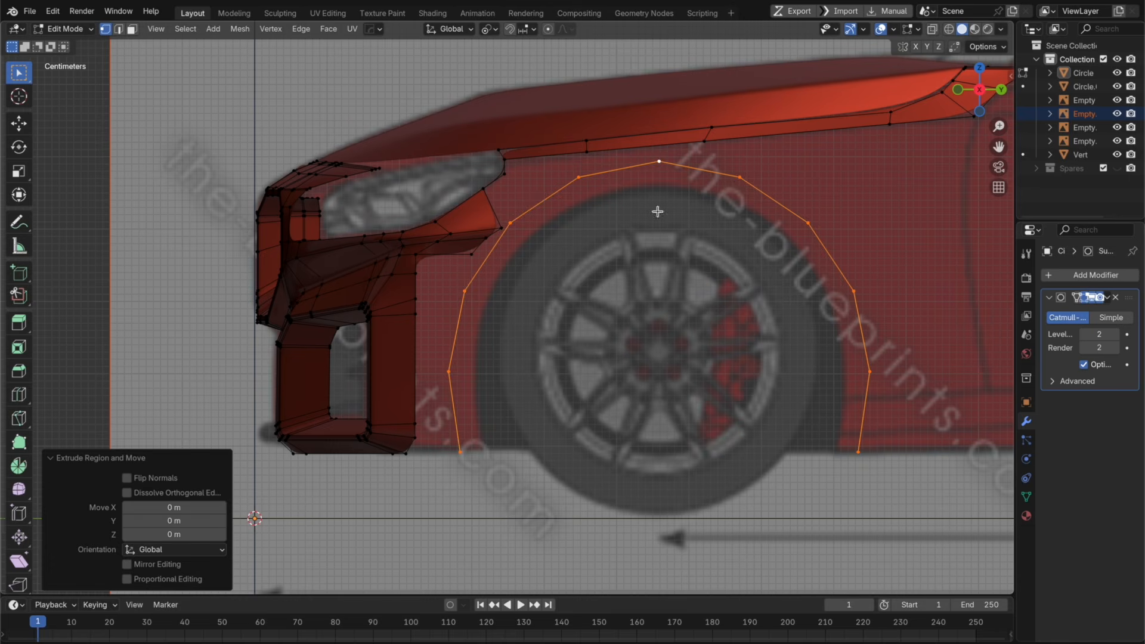
Step: Scale the wheel arch's extruded edge to 0.888 along Y and, about the active bottom vertex, to 0.919 along Z
left_click(489, 30)
left_click(527, 112)
key("super+z")
left_click(491, 31)
left_click(529, 121)
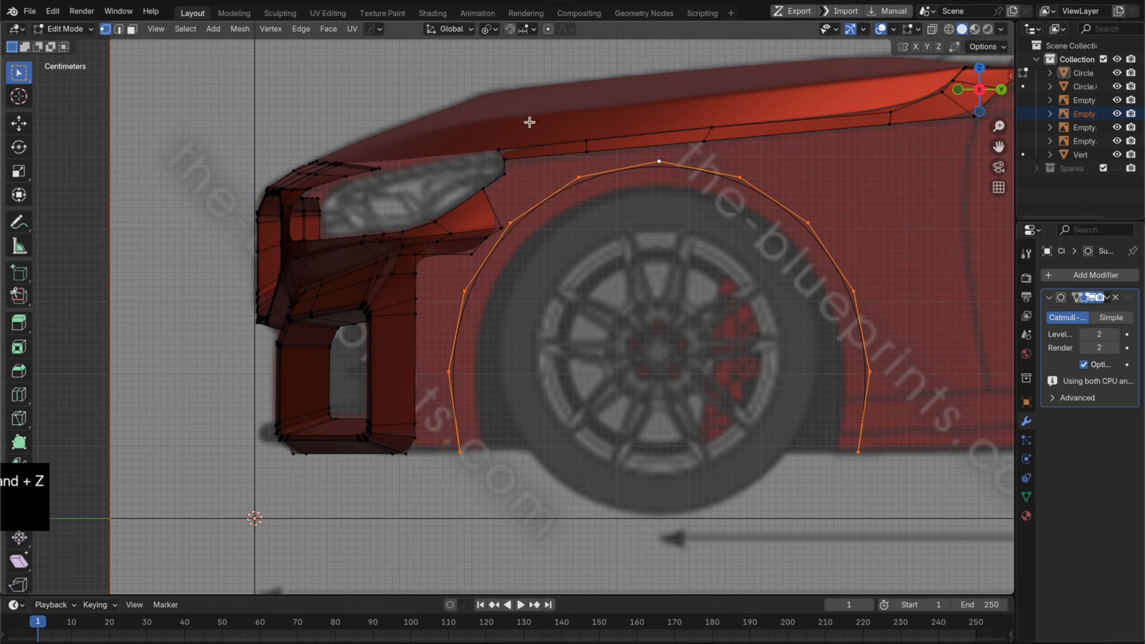
key("super+shift+z")
key("s")
key("z")
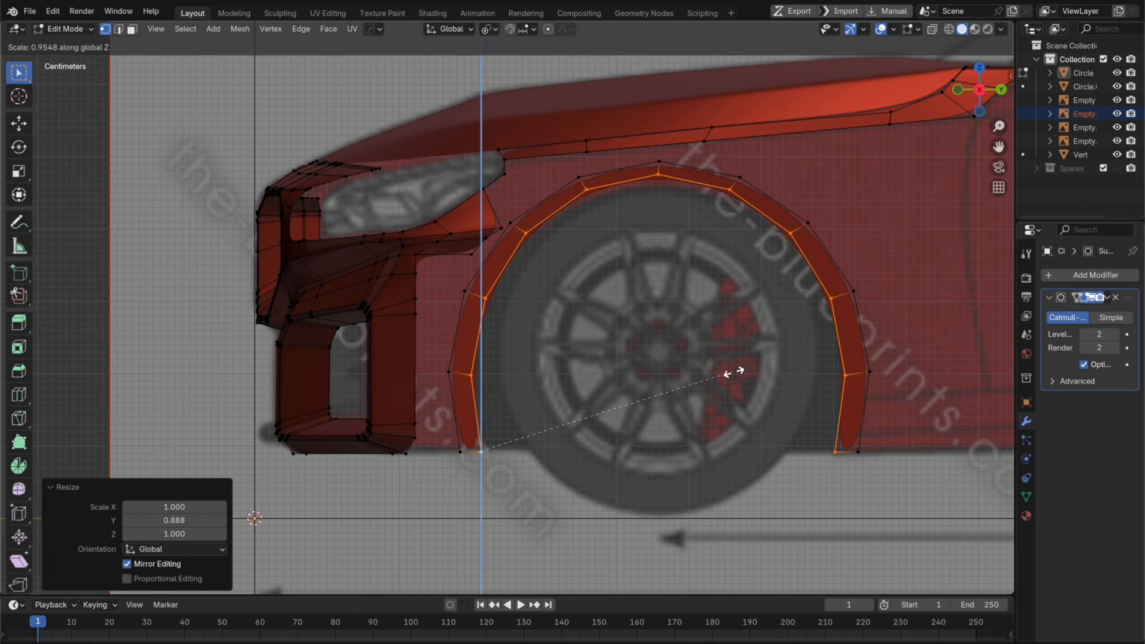
left_click(723, 374)
Step: In the top view, move the wheel arch's inner edge outward by about 0.008 m along X
middle_click_drag(588, 354, 711, 376)
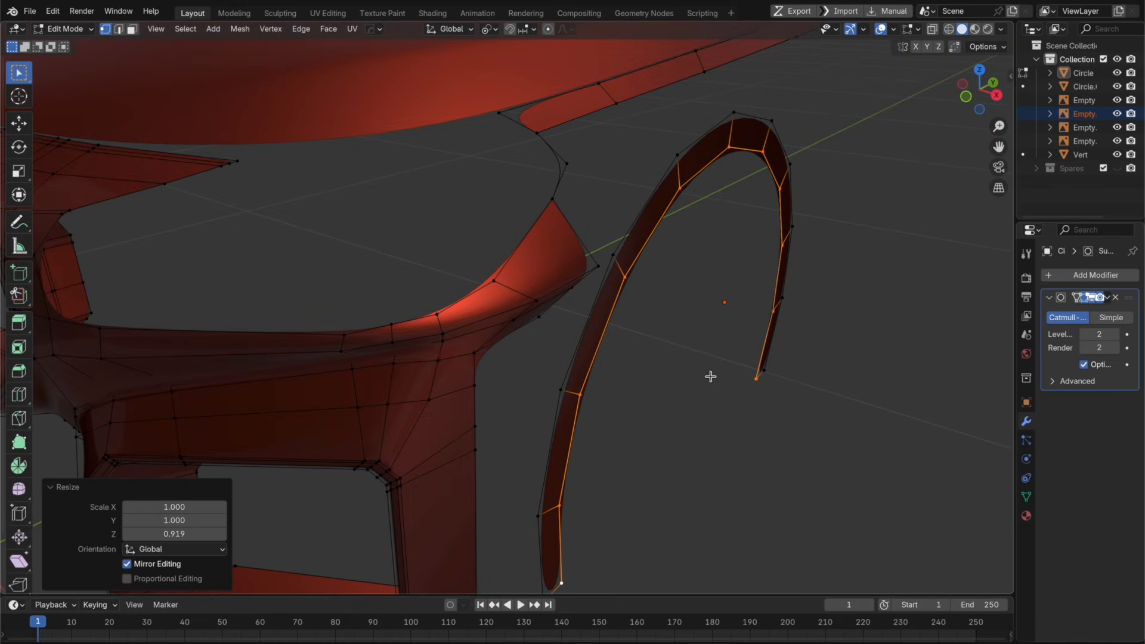
left_click(980, 70)
key("g")
key("x")
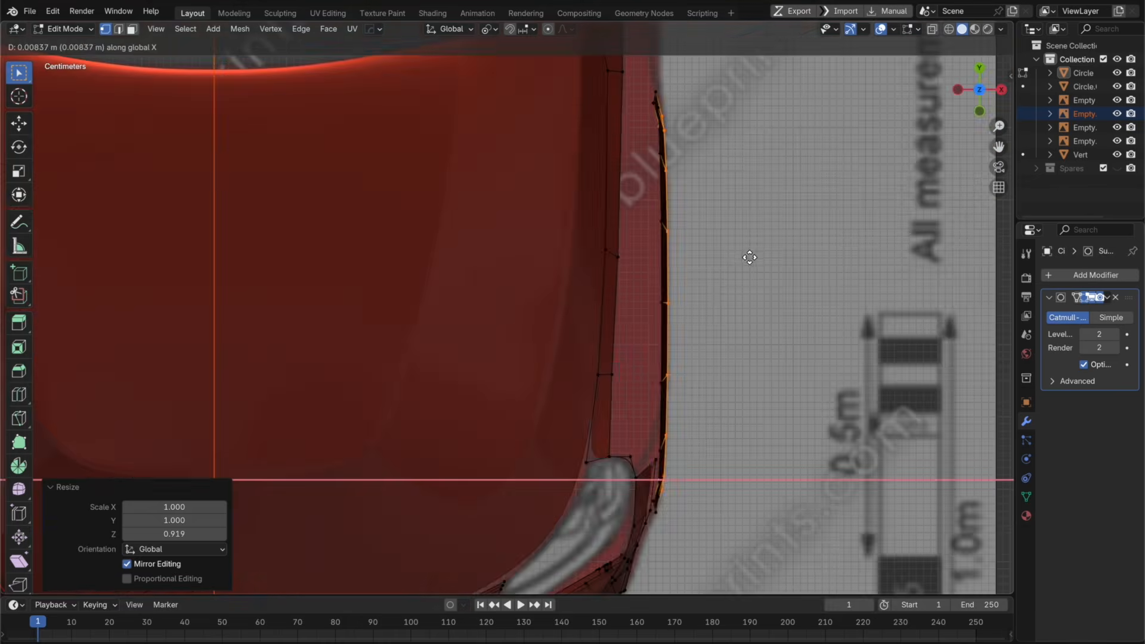
left_click(749, 255)
middle_click_drag(749, 256, 696, 159)
Step: Recalculate the normals of the whole joined mesh and shade the object auto smooth at 30°
key("a")
key("shift+n")
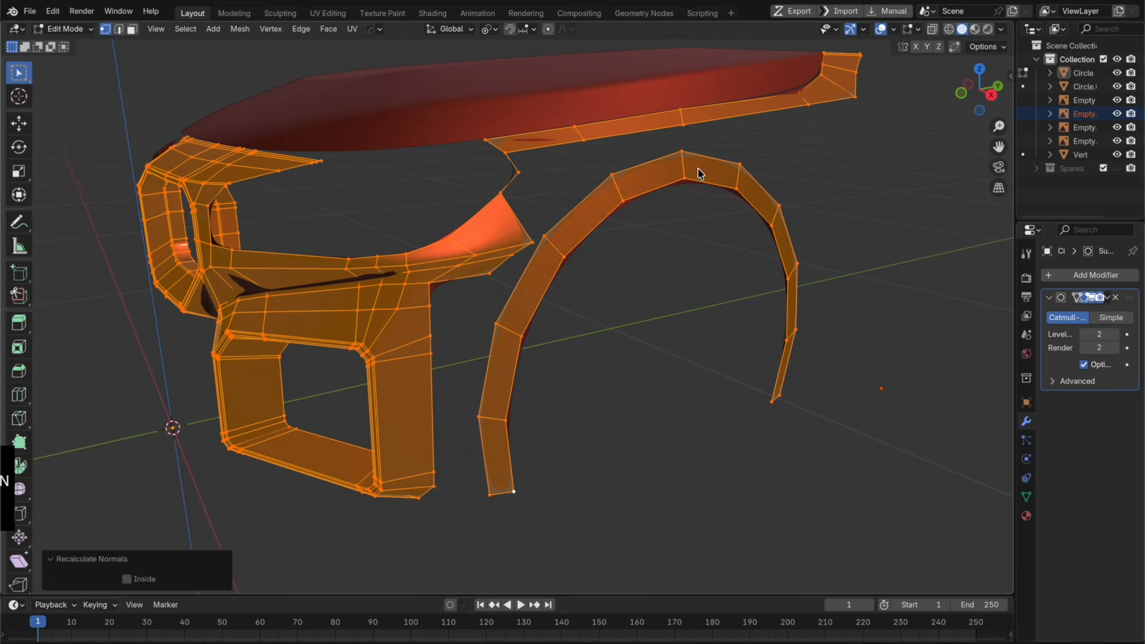
key("Tab")
key("Tab")
right_click(656, 166)
left_click(657, 165)
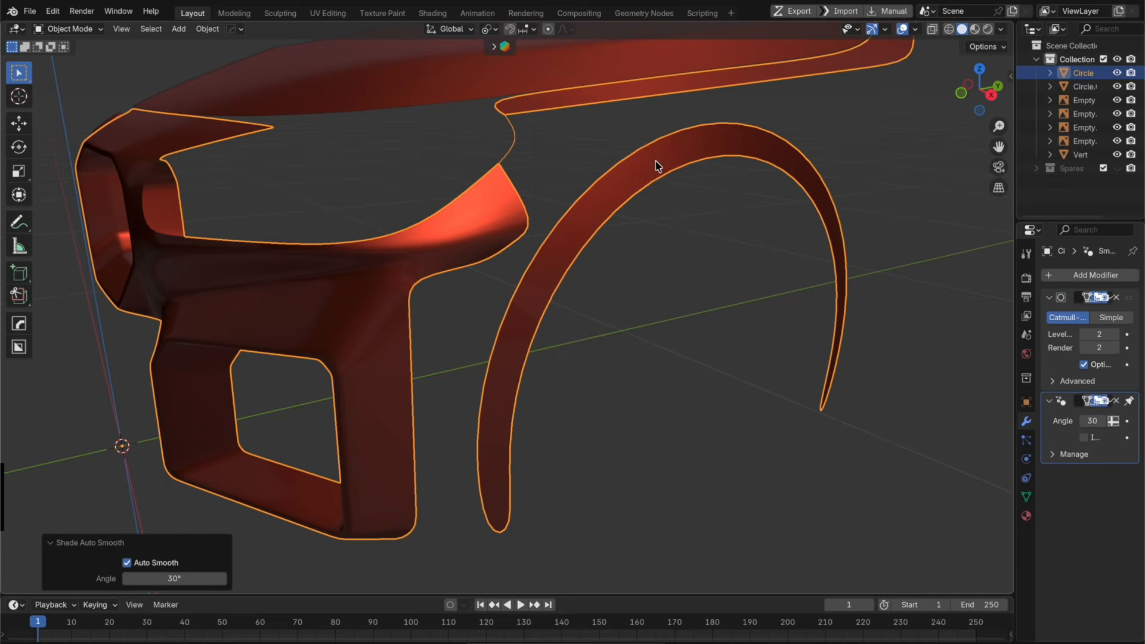
key("Tab")
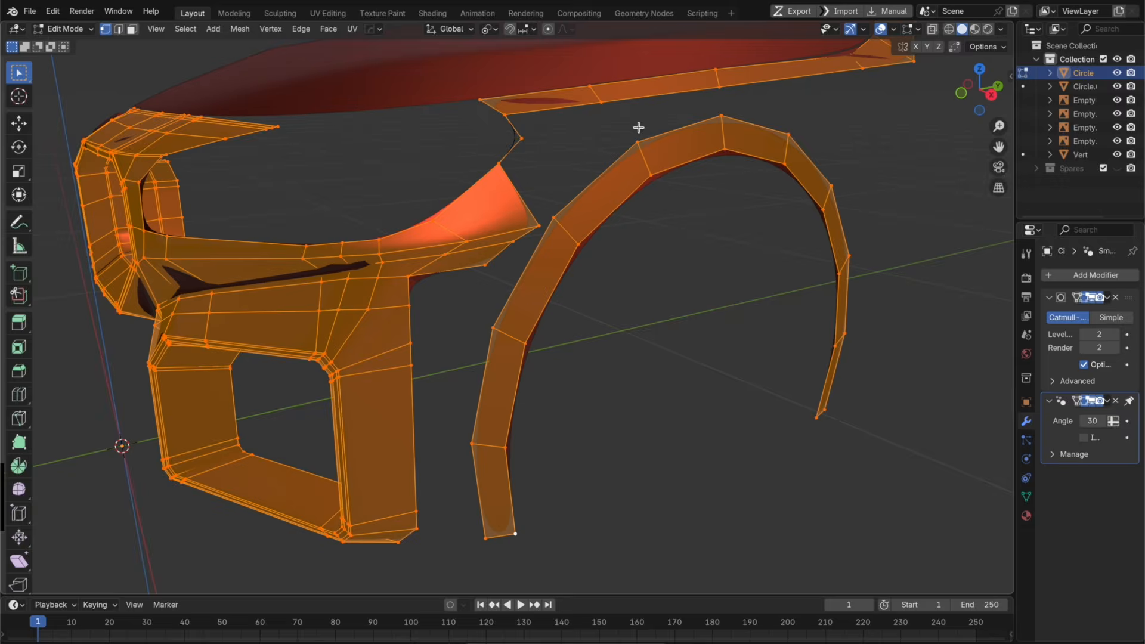
Step: In the side view, adjust the lower-edge vertices of the narrow strip beneath the hood along Z, working backward from the headlight
left_click(639, 137, "alt")
middle_click_drag(989, 58, 415, 247, "alt")
left_click(322, 236)
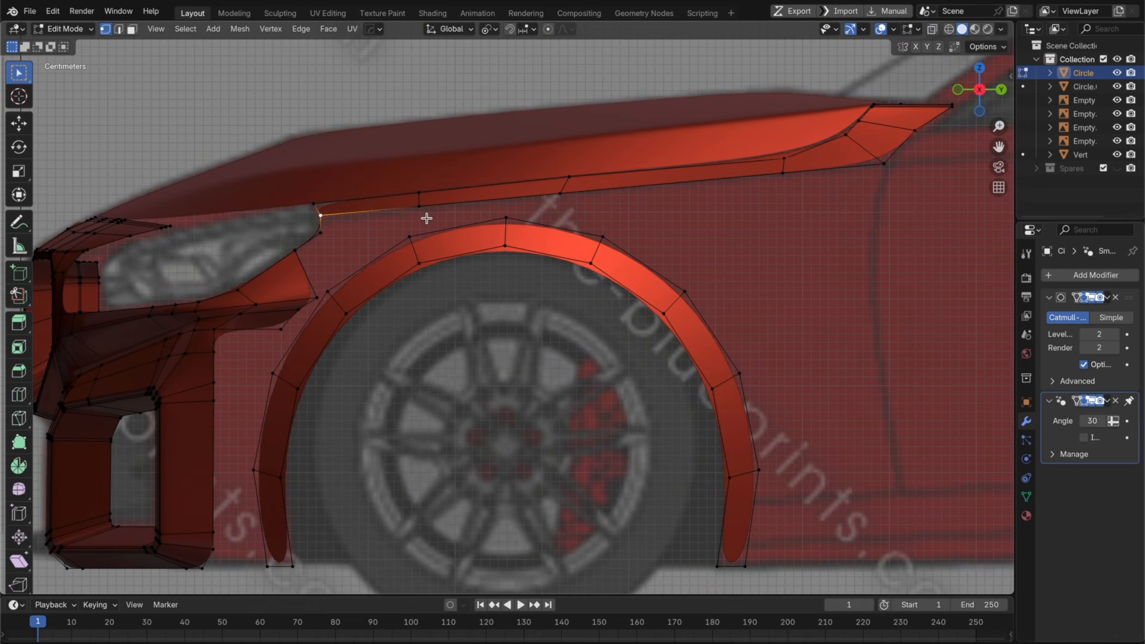
key("g")
key("z")
left_click(424, 220)
left_click(419, 206)
key("g")
key("z")
left_click(447, 224)
left_click(582, 199)
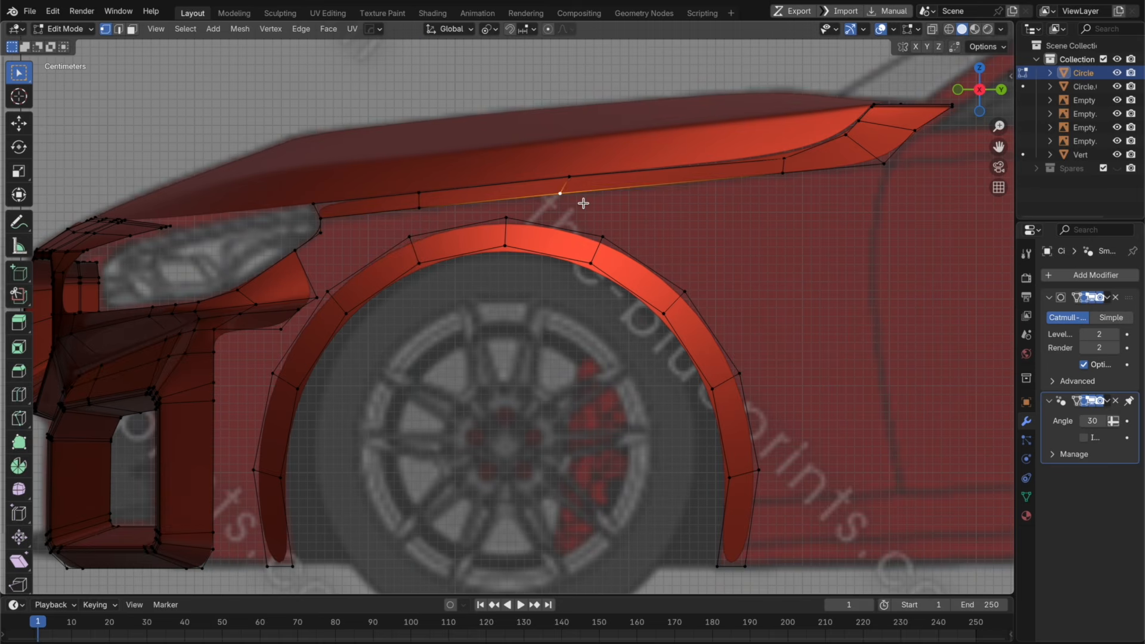
key("g")
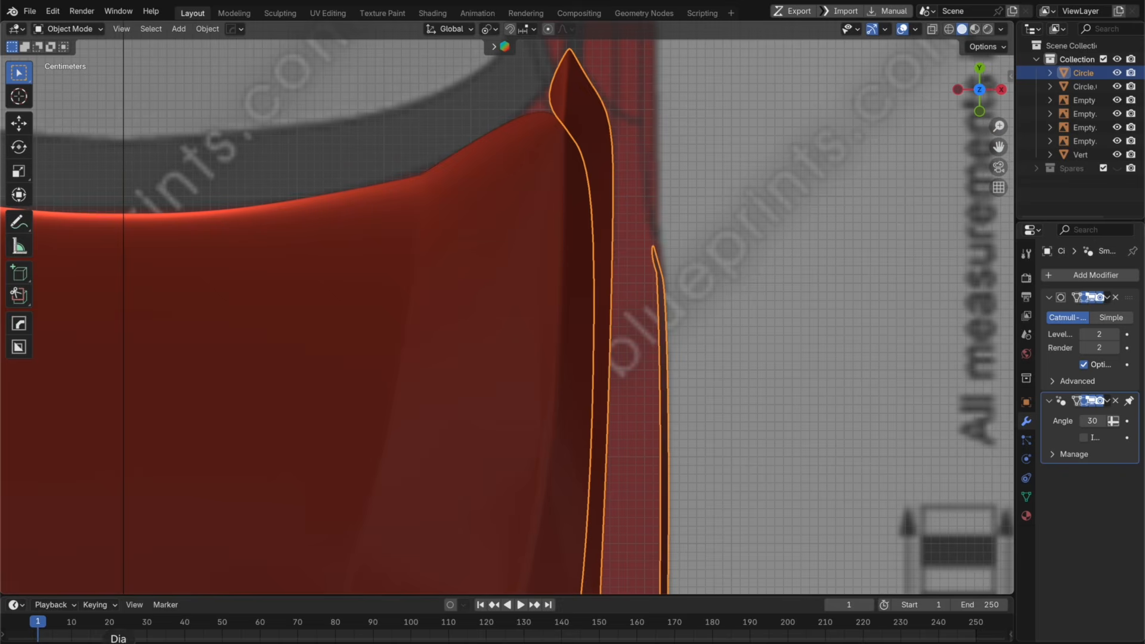
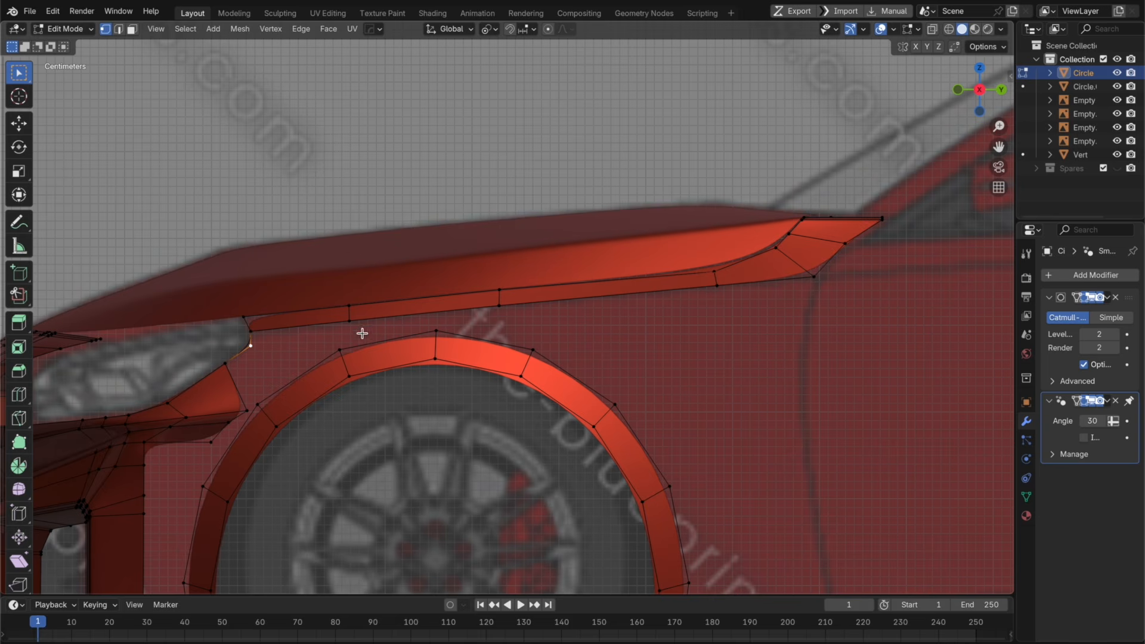
Step: Duplicate the strip's lower edge line about 0.018 m down along Z and raise the copy by about 0.003 m
left_click(349, 320, "shift")
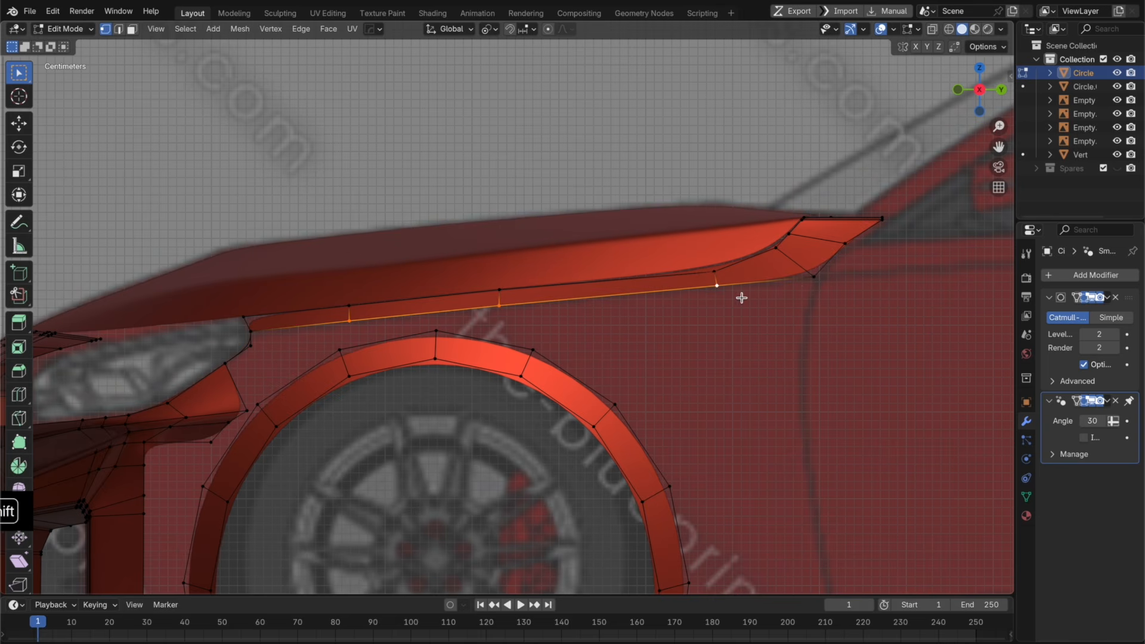
key("shift+d")
key("z")
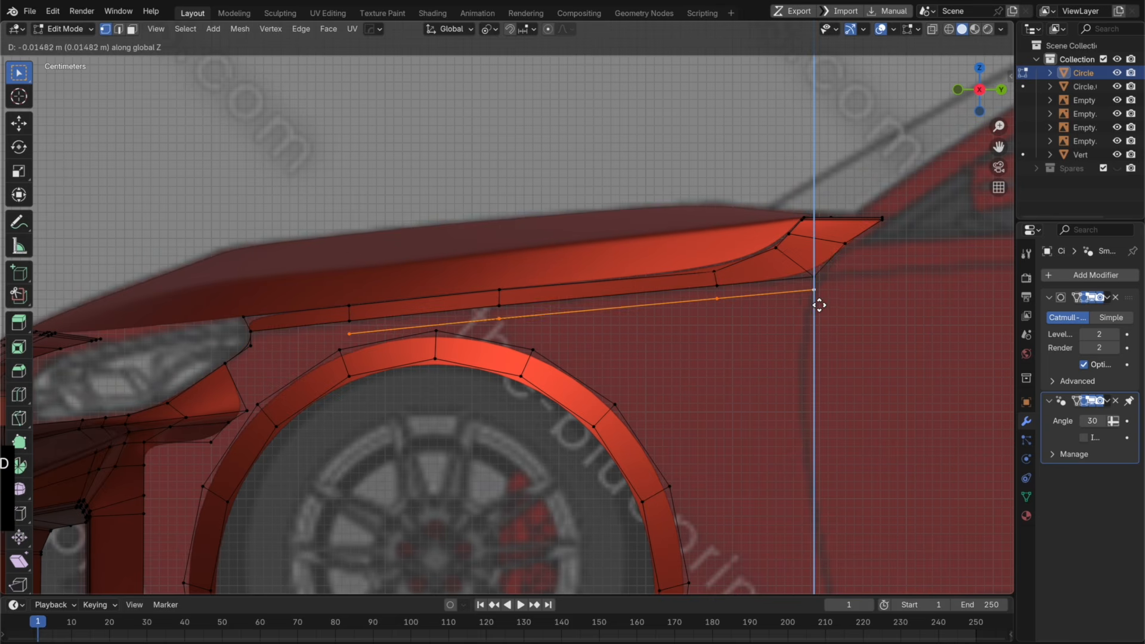
left_click(819, 307)
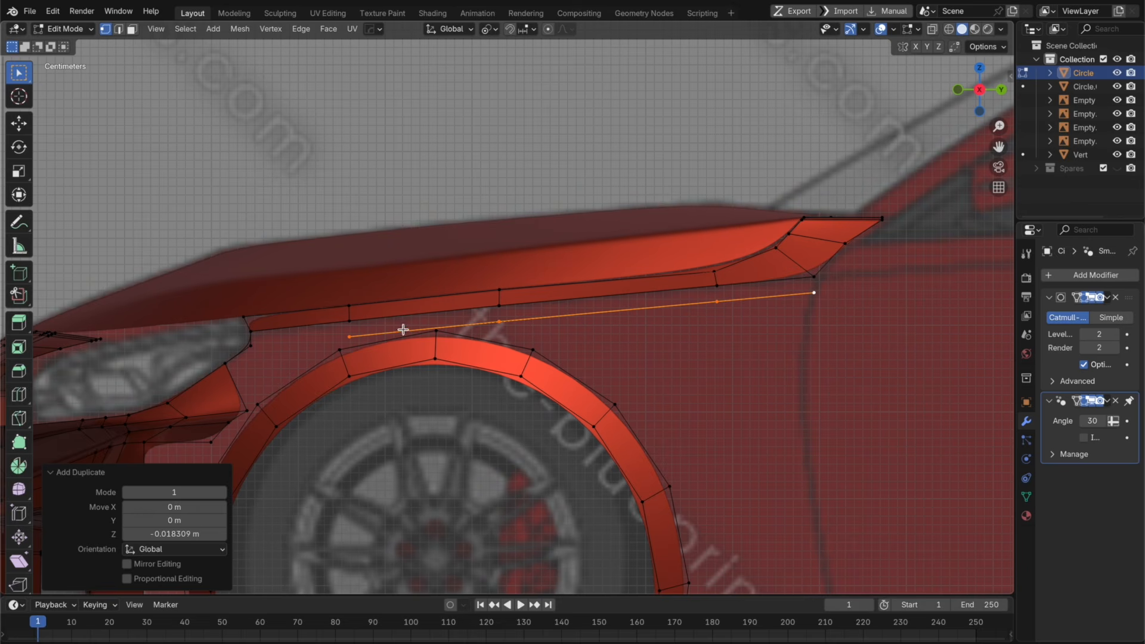
key("g")
key("z")
left_click(509, 339)
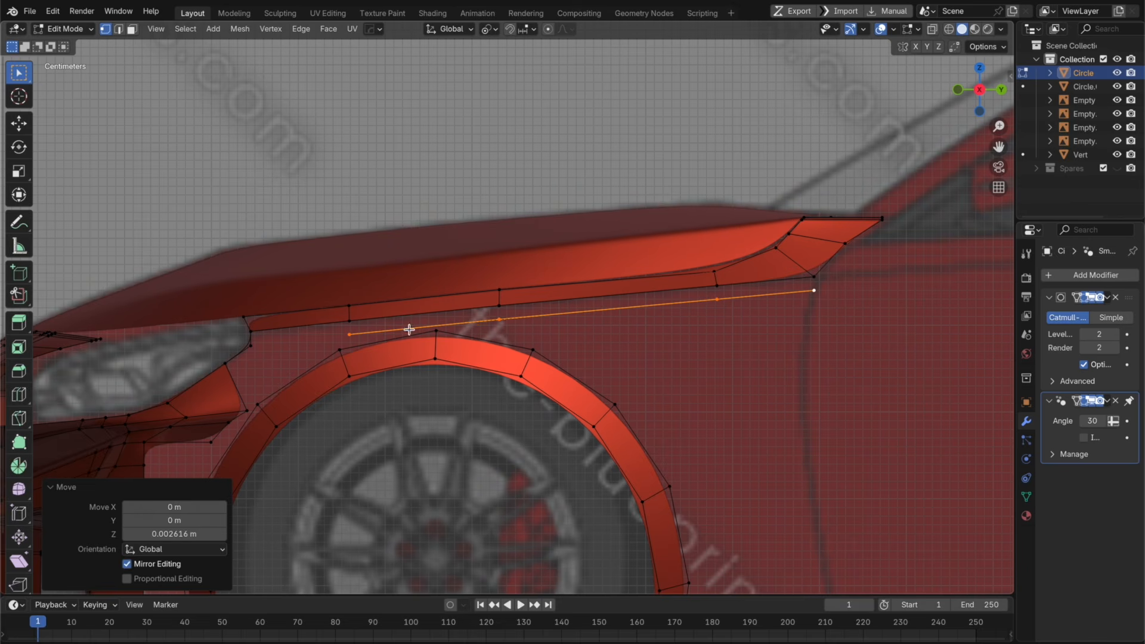
Step: Connect the vertex at the headlight's rear corner to the front end of the duplicated line with an edge
left_click(330, 332)
left_click(233, 350, "shift")
left_click(245, 349)
left_click(356, 332, "shift")
key("f")
Step: In the top view, move the duplicated fender line outward by about 0.028 m along X
scroll(388, 385, "down", 1)
middle_click_drag(388, 386, 433, 463)
left_click(567, 252, "alt")
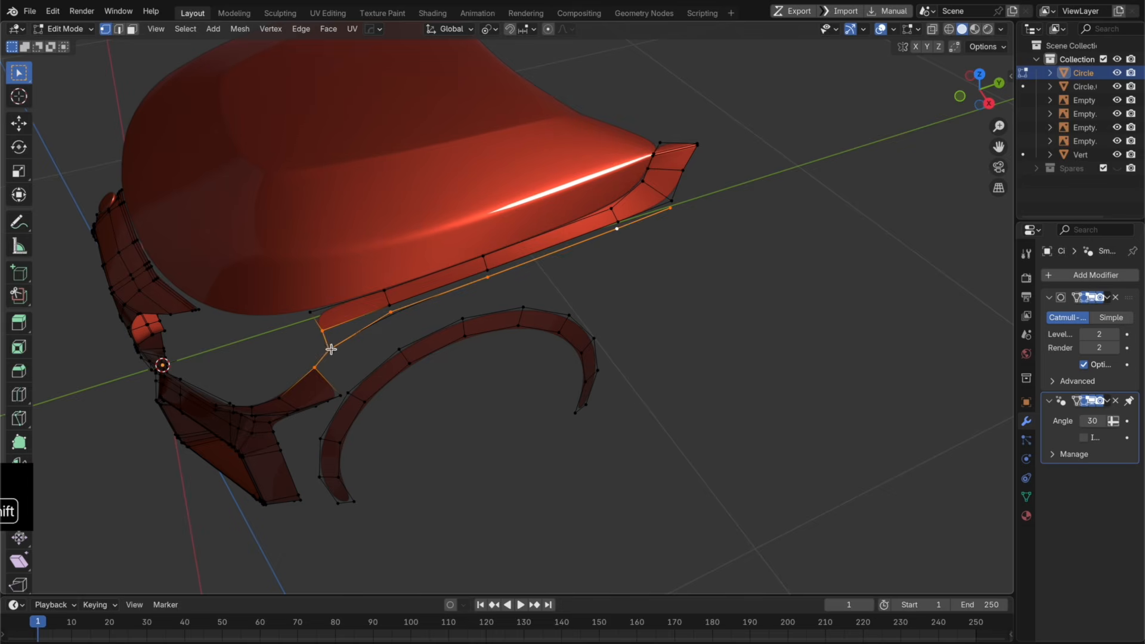
key("KP_7")
key("g")
key("x")
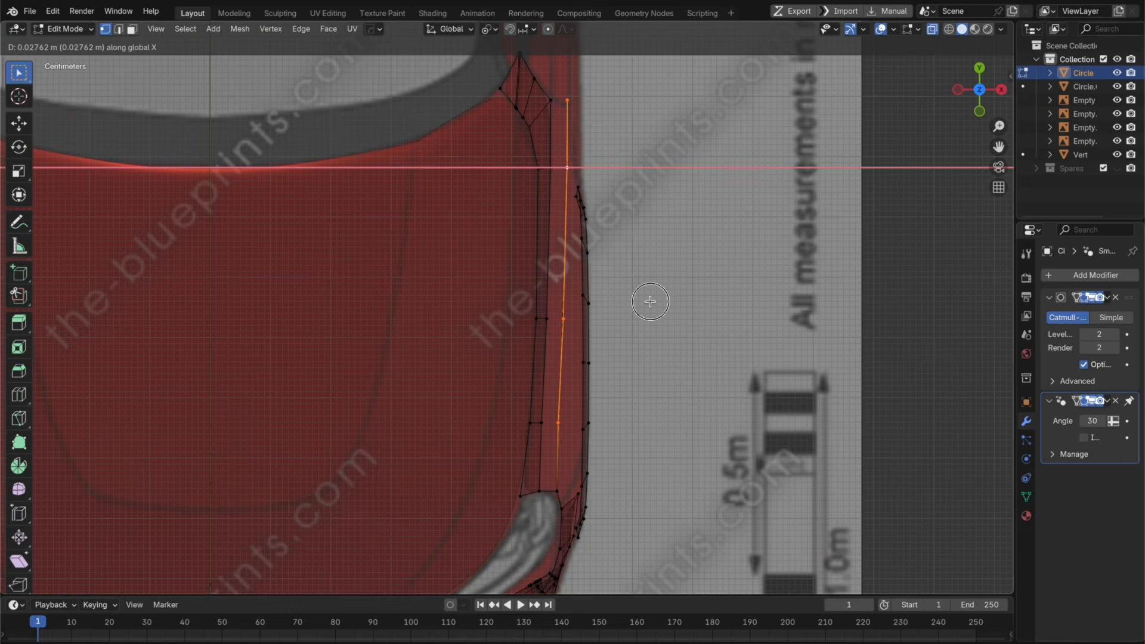
left_click(649, 301)
key("r")
key("Escape")
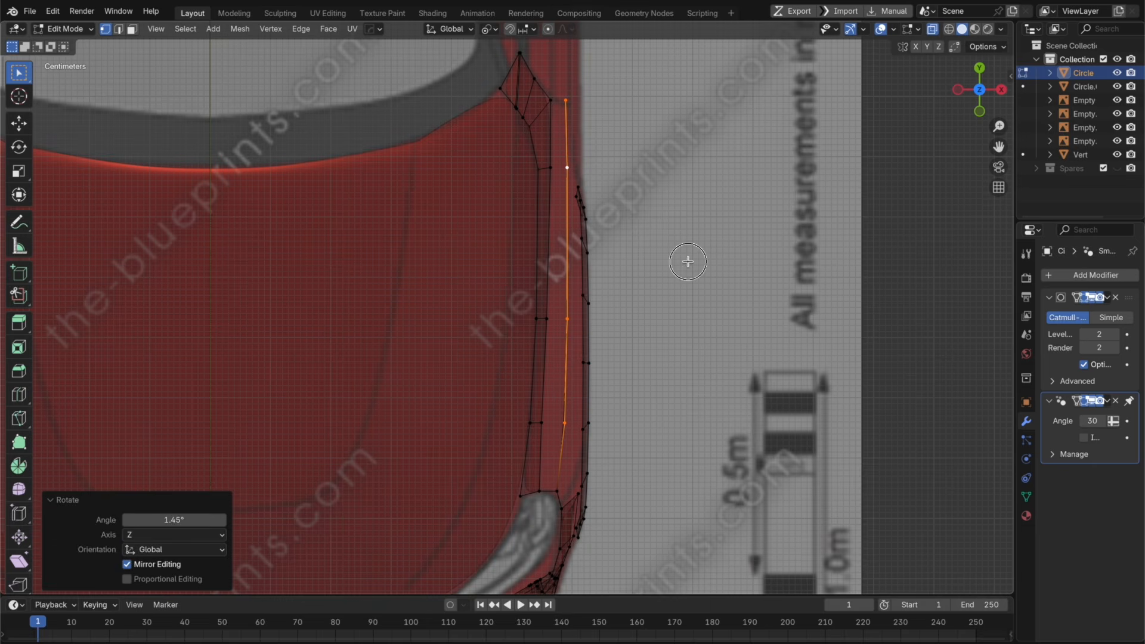
key("super+z")
Step: Flatten the duplicated fender line by scaling it to 0 along X and shift it slightly inward along X
type("sx0")
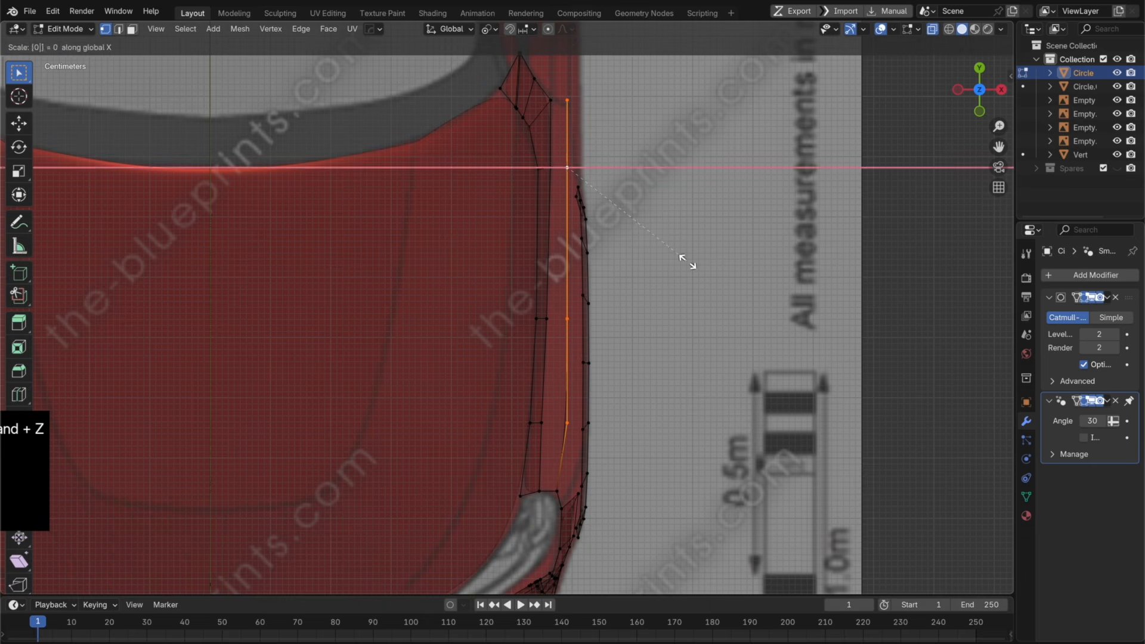
key("Return")
key("g")
key("x")
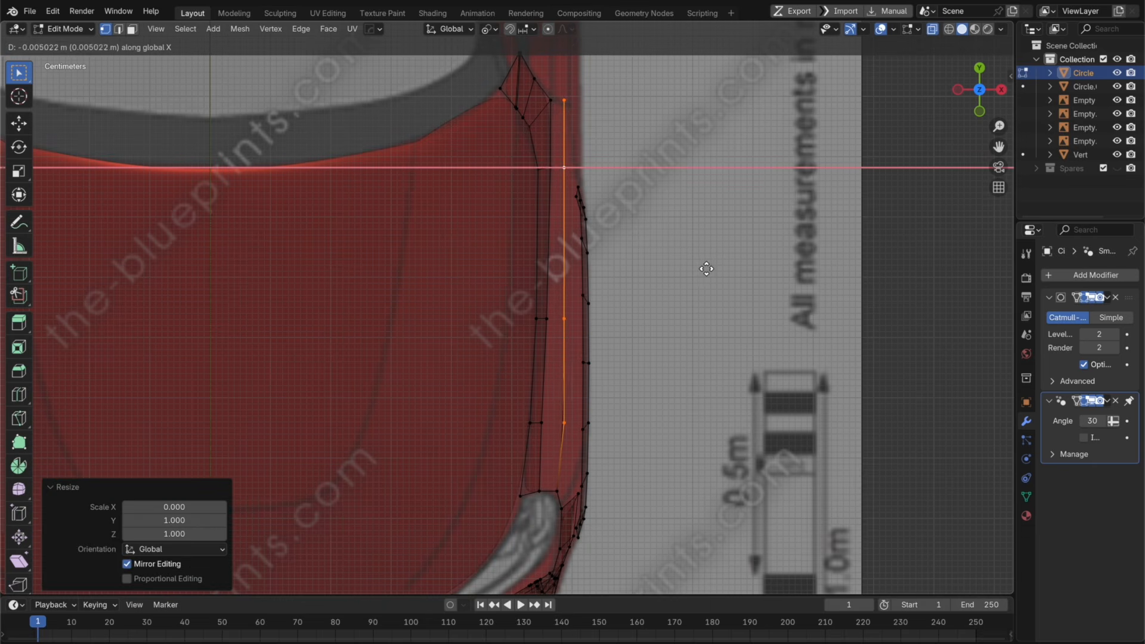
left_click(633, 425)
Step: Undo the recent trial edits and reposition the vertex at the headlight's rear corner along X
key("Tab")
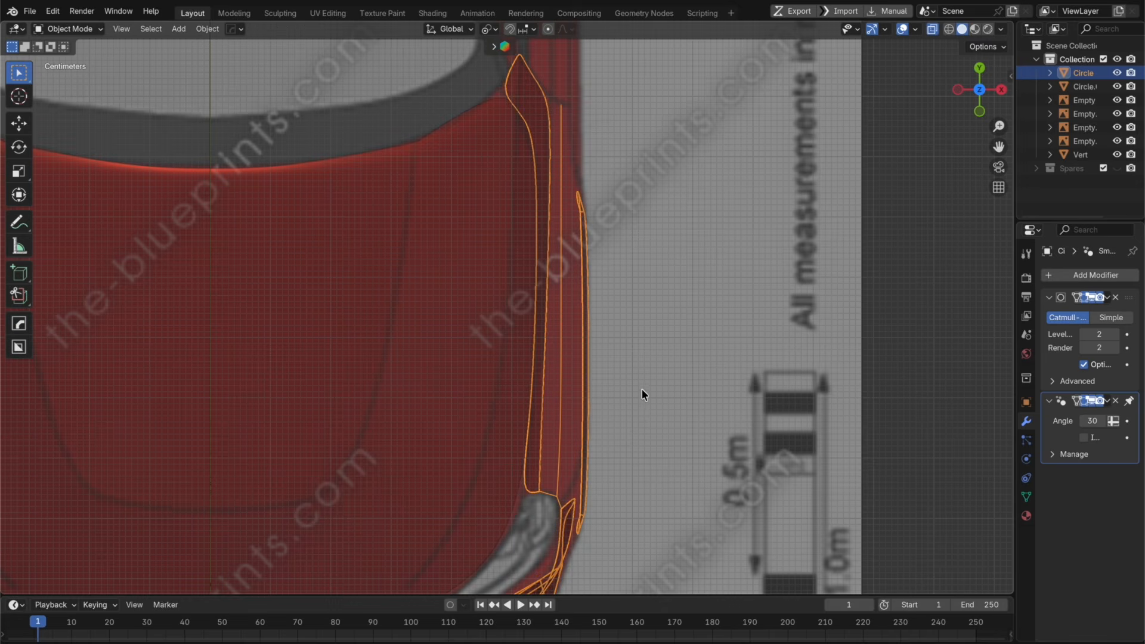
middle_click_drag(642, 390, 608, 285, "shift")
scroll(608, 285, "up", 2)
key("super+z")
key("super+z")
key("super+z")
key("super+z")
key("super+z")
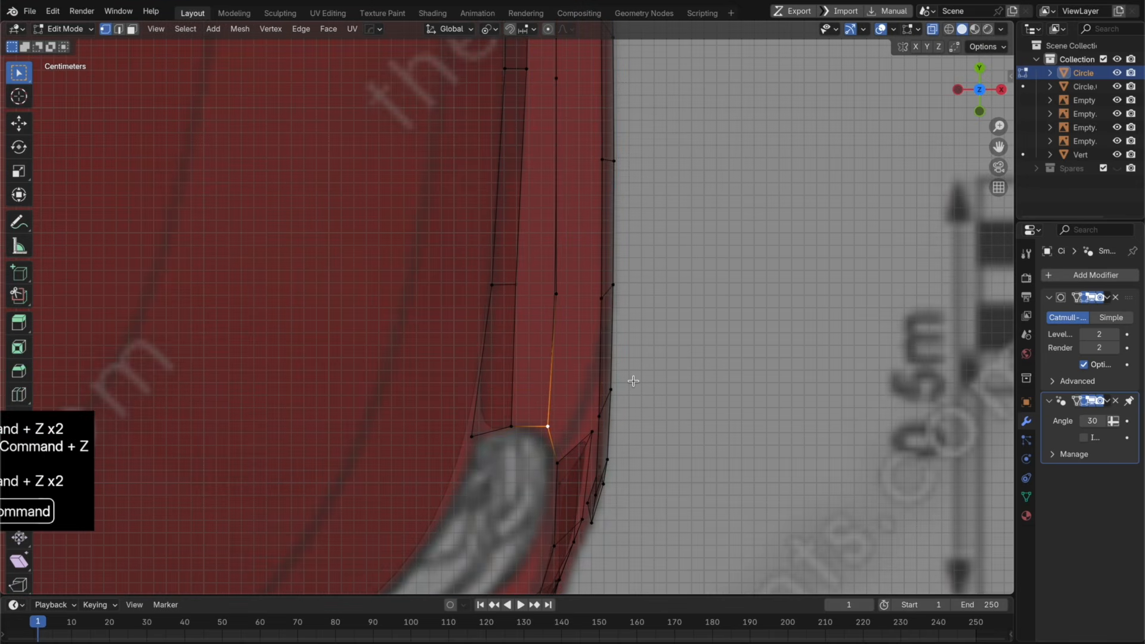
key("g")
key("x")
left_click(631, 265)
key("Tab")
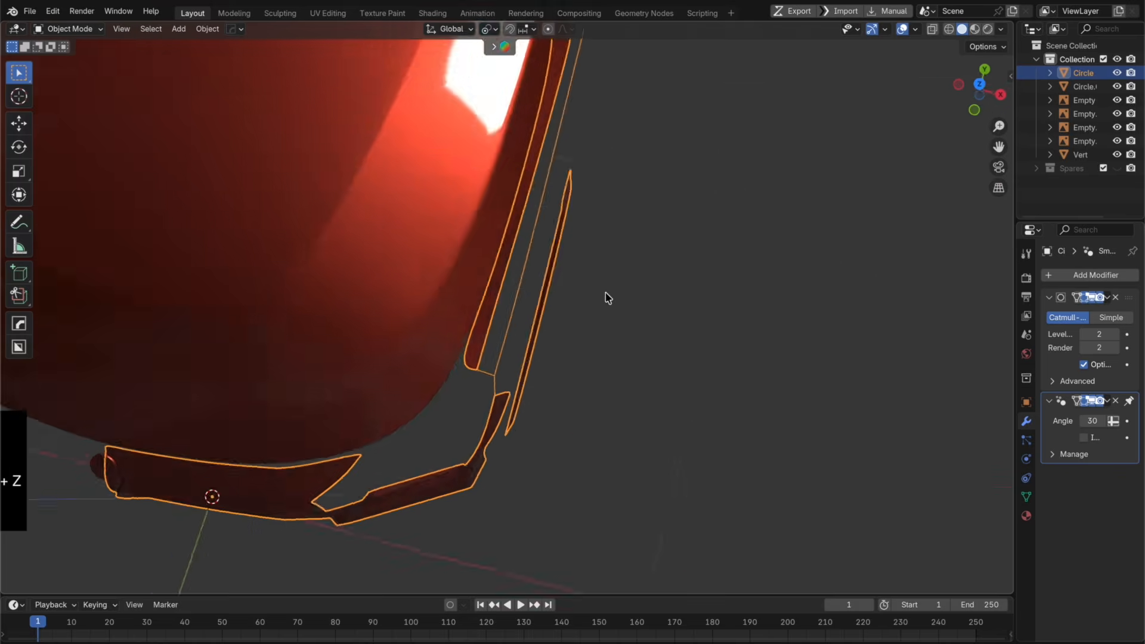
Step: Extrude the wheel arch's outer edge loop in place and move it about 0.012 m along Y
mouse_move(605, 299)
middle_mouse_down()
mouse_move(544, 200)
mouse_move(510, 212)
middle_mouse_up()
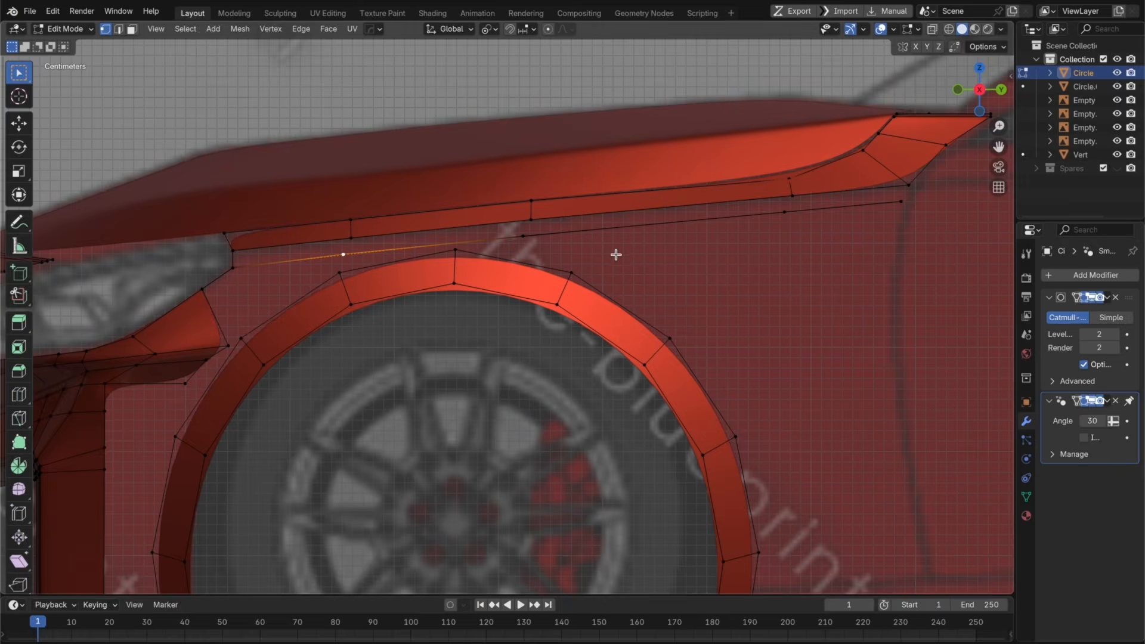
left_click(567, 258, "alt")
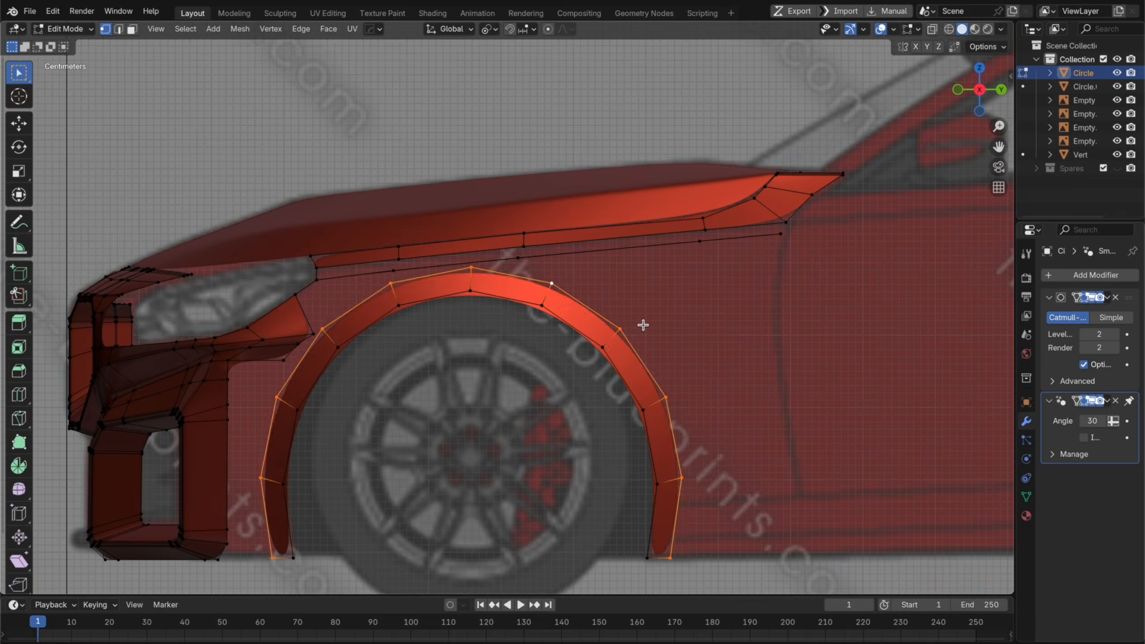
key("e")
right_click(651, 292)
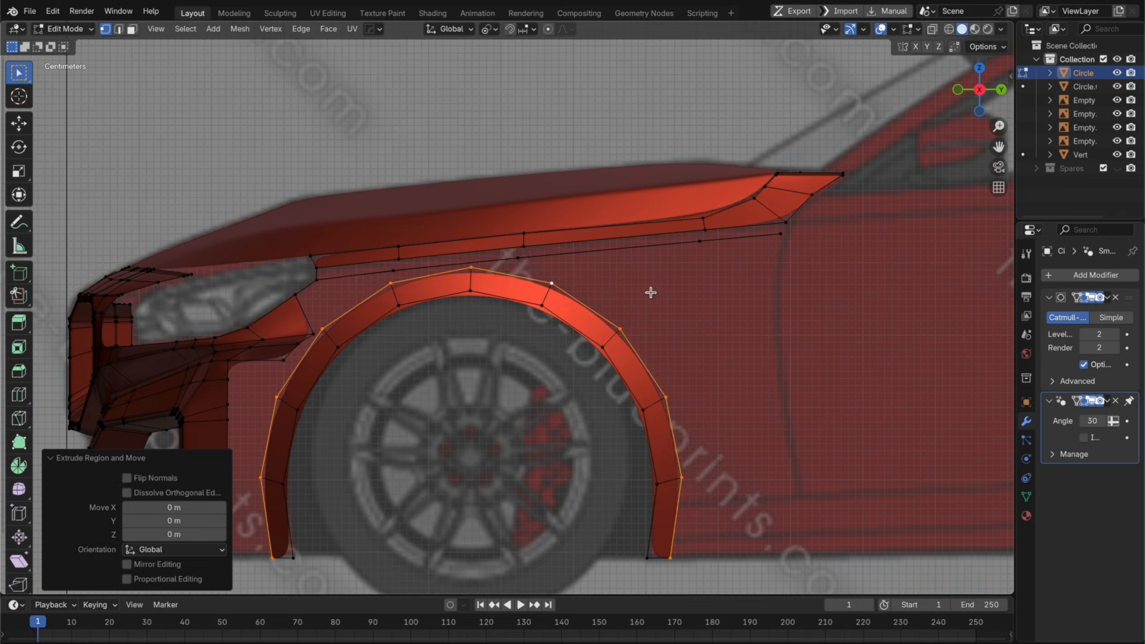
middle_click_drag(653, 291, 728, 361)
key("g")
key("y")
left_click(708, 450)
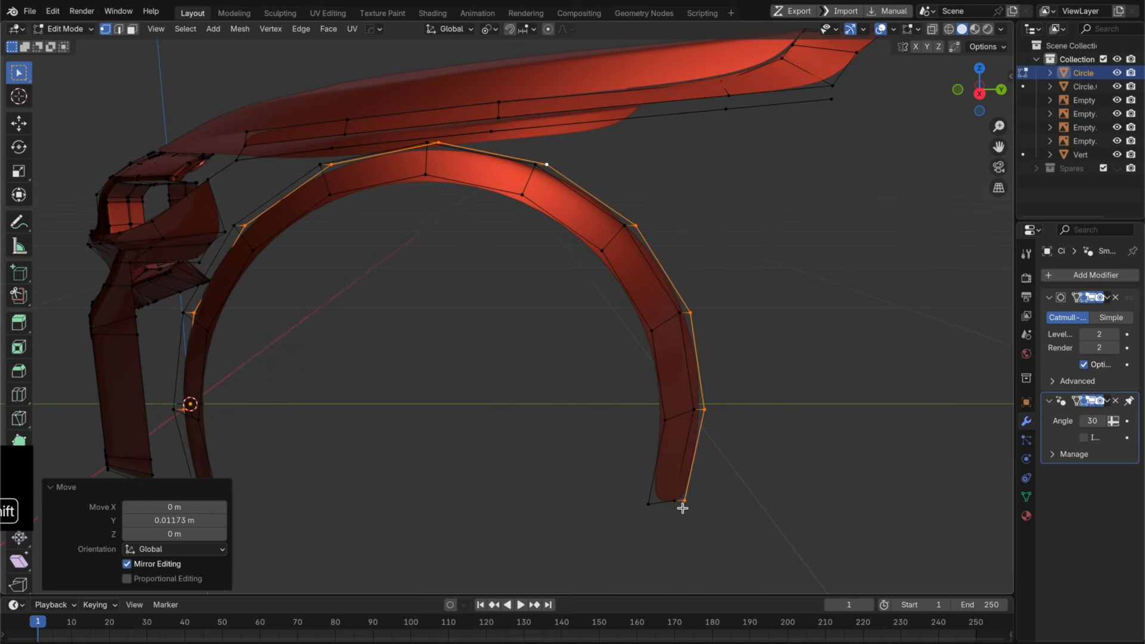
Step: In the side view, scale the extruded outer arch edge about its rear bottom vertex to 1.042 along Y and 1.028 along Z
left_click(684, 507, "shift")
left_click(689, 507, "shift")
left_click(979, 94)
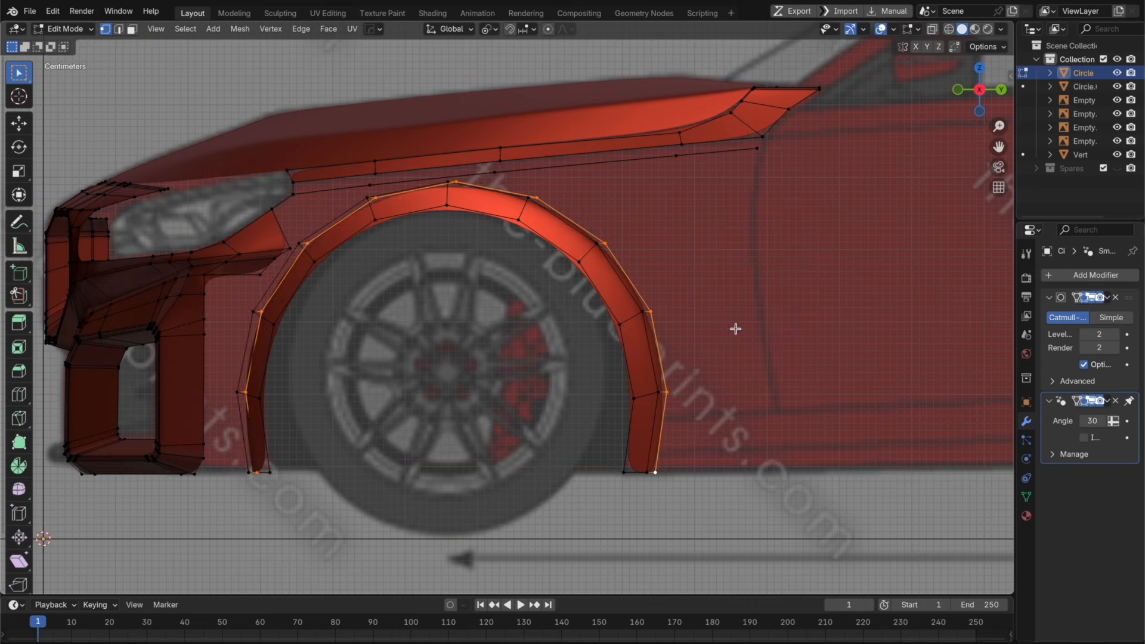
key("s")
key("y")
left_click(780, 327)
key("s")
key("z")
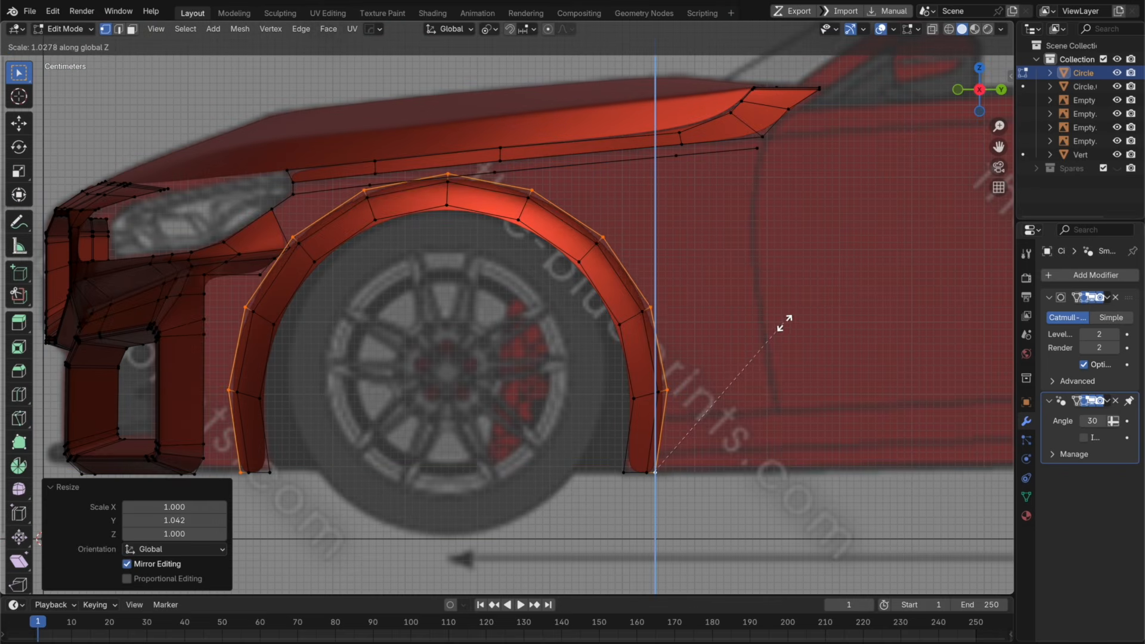
left_click(785, 322)
middle_click_drag(785, 323, 742, 388)
key("g")
key("y")
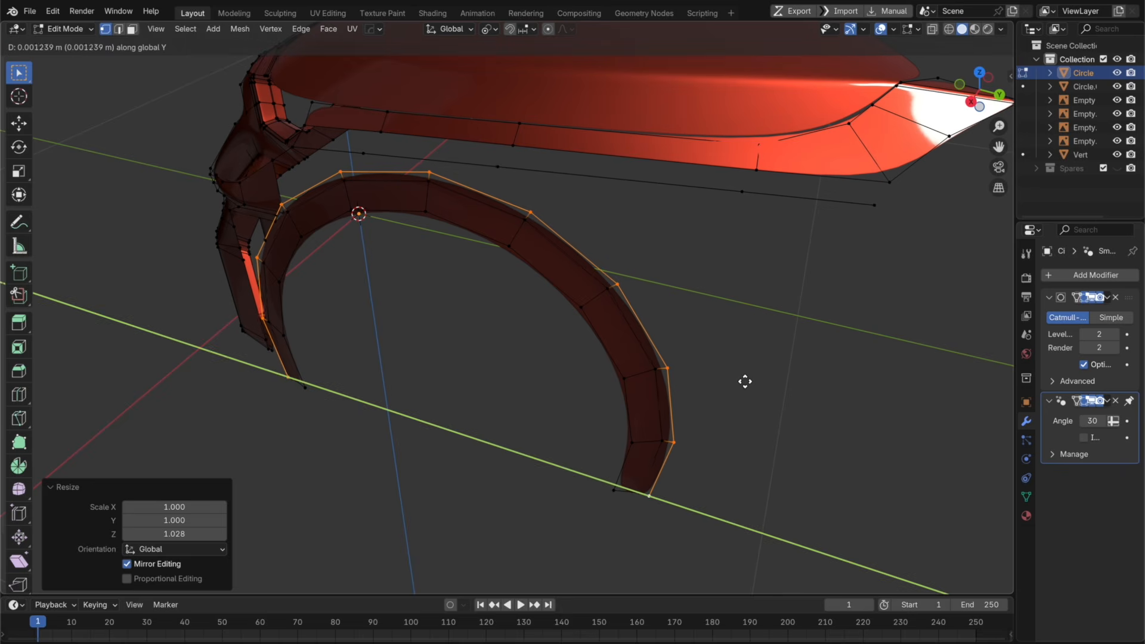
right_click(749, 374)
Step: In the top view, move the extruded outer arch edge inward by about 0.021 m along X
left_click(979, 73)
key("g")
key("x")
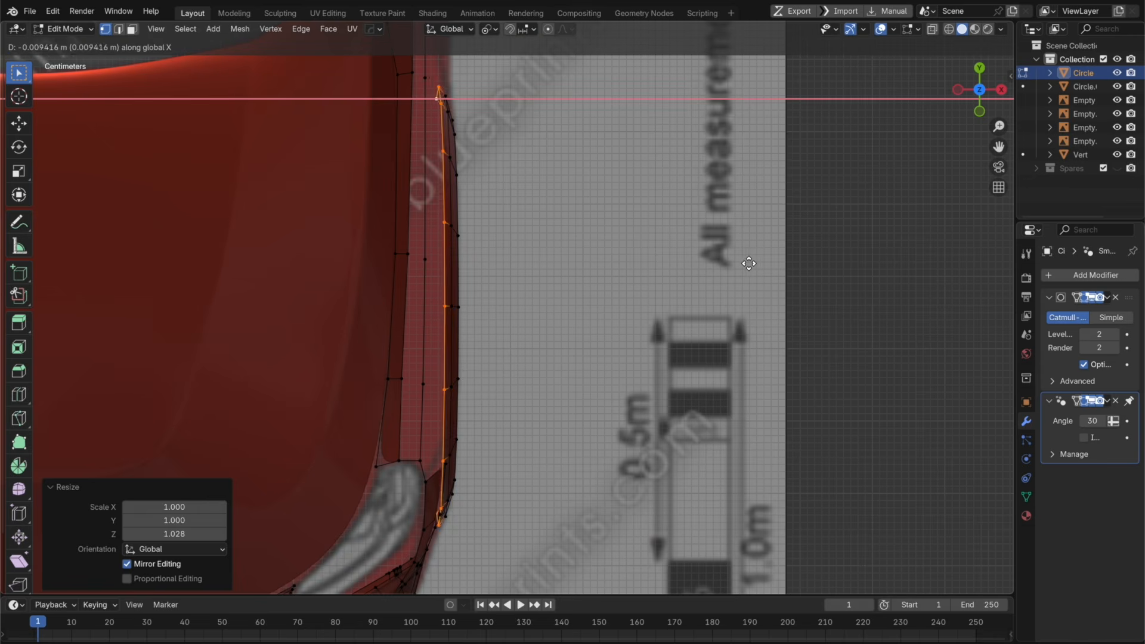
left_click(739, 262)
middle_click_drag(739, 262, 719, 255)
scroll(718, 255, "down", 5)
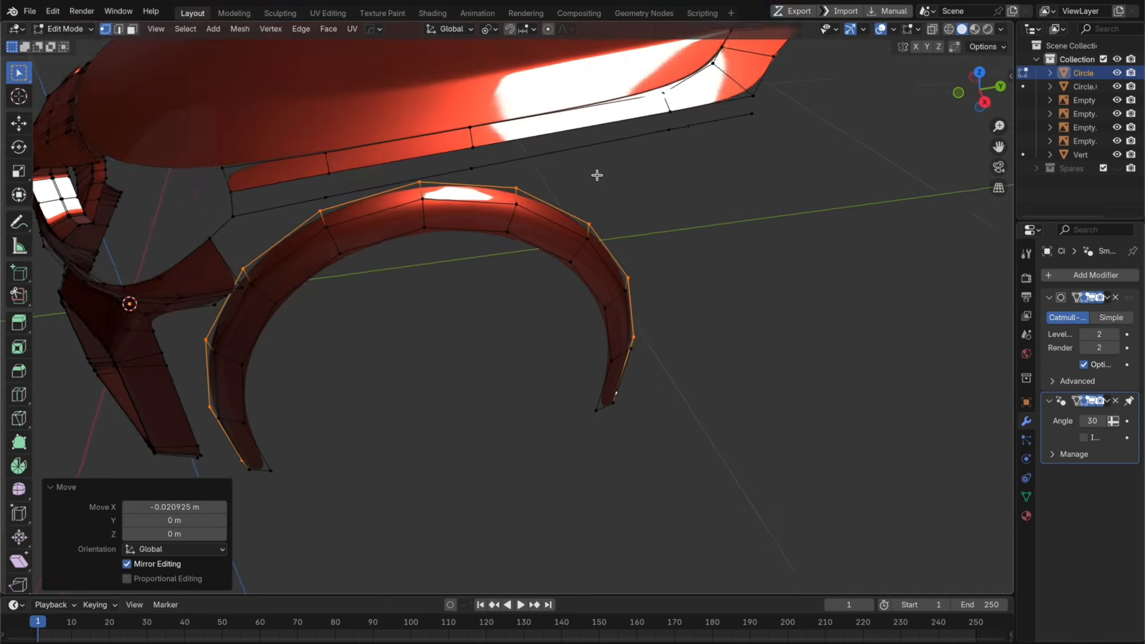
middle_click_drag(594, 174, 582, 159)
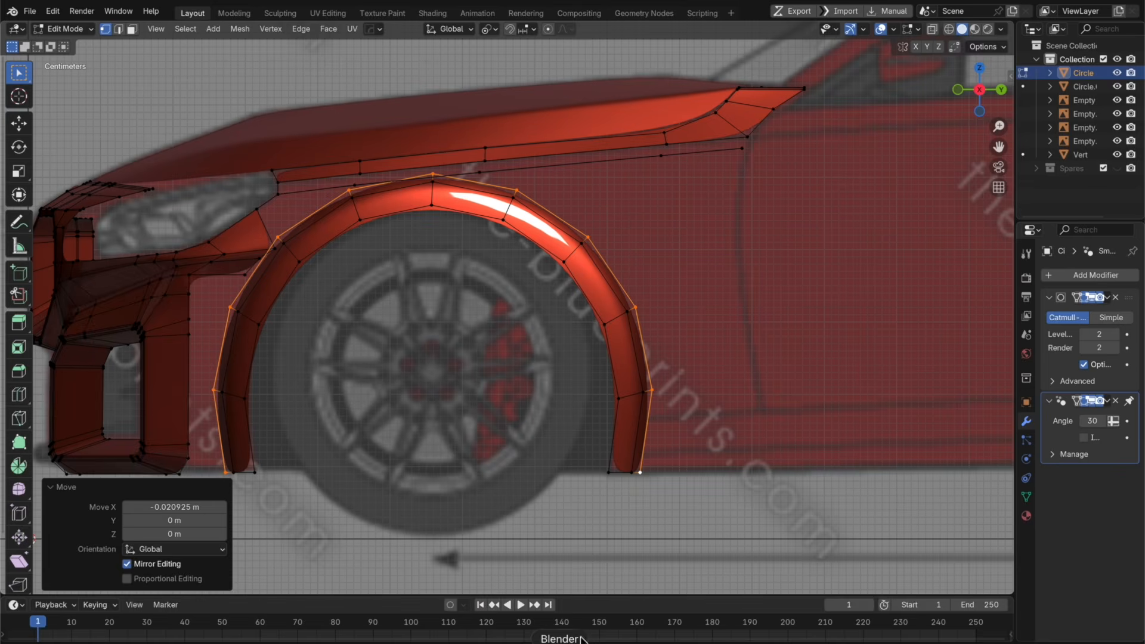
Step: Scale the outer arch edge to 1.083 along Y about its front bottom vertex
middle_click_drag(642, 417, 671, 415, "shift")
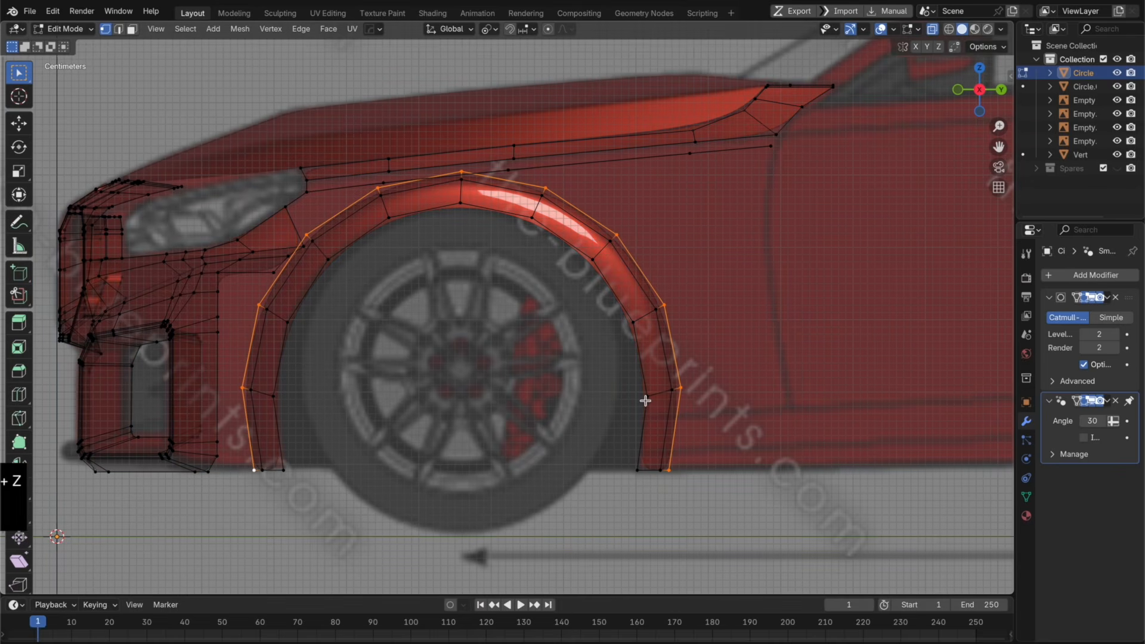
key("s")
key("y")
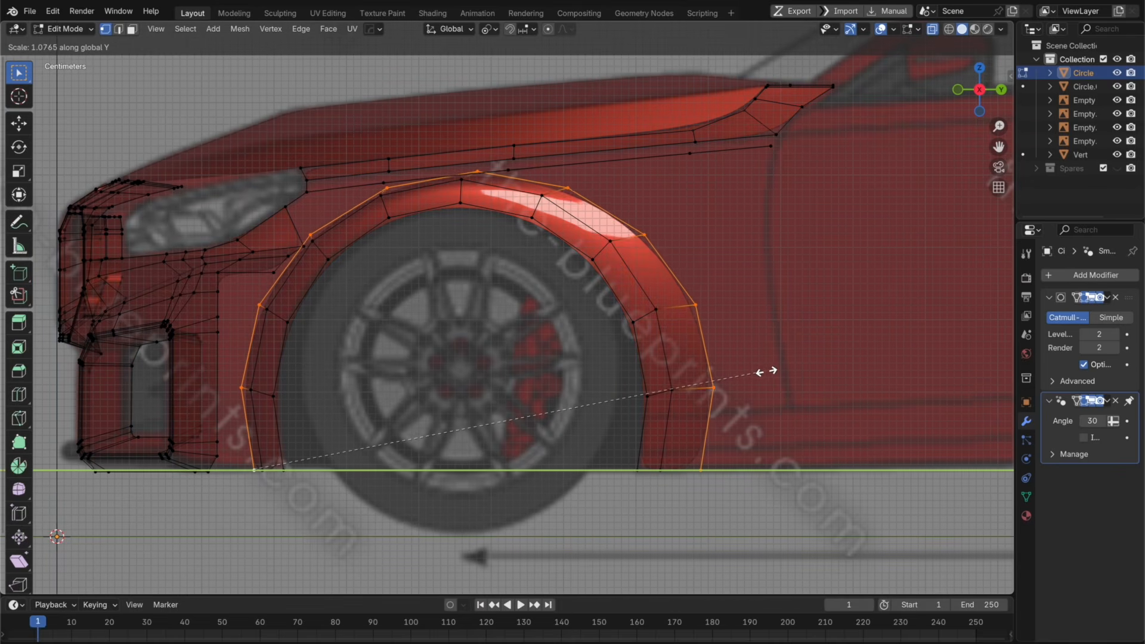
left_click(769, 366)
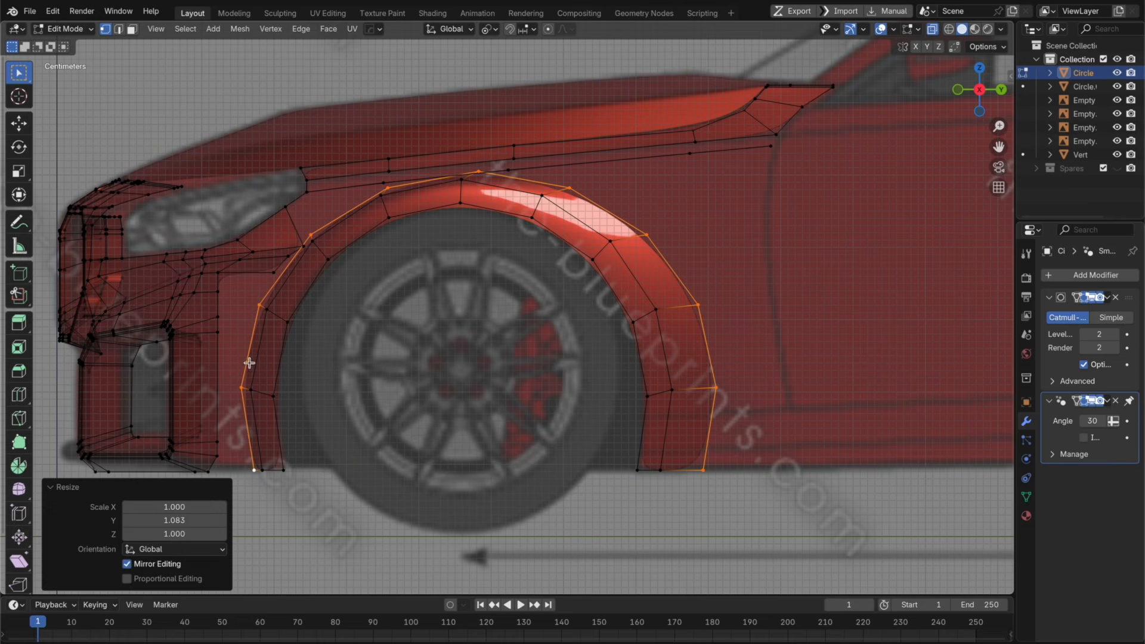
Step: Delete the five front vertices of the outer wheel arch edge
left_click(247, 460)
left_click(241, 389, "shift")
left_click(258, 306, "shift")
left_click(310, 232, "shift")
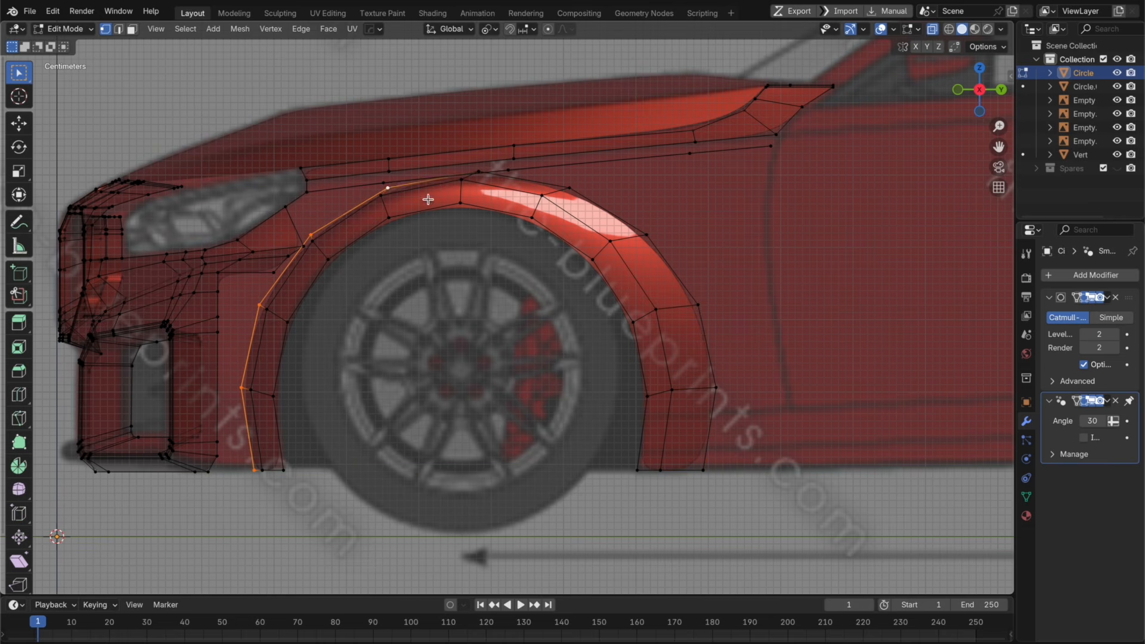
key("x")
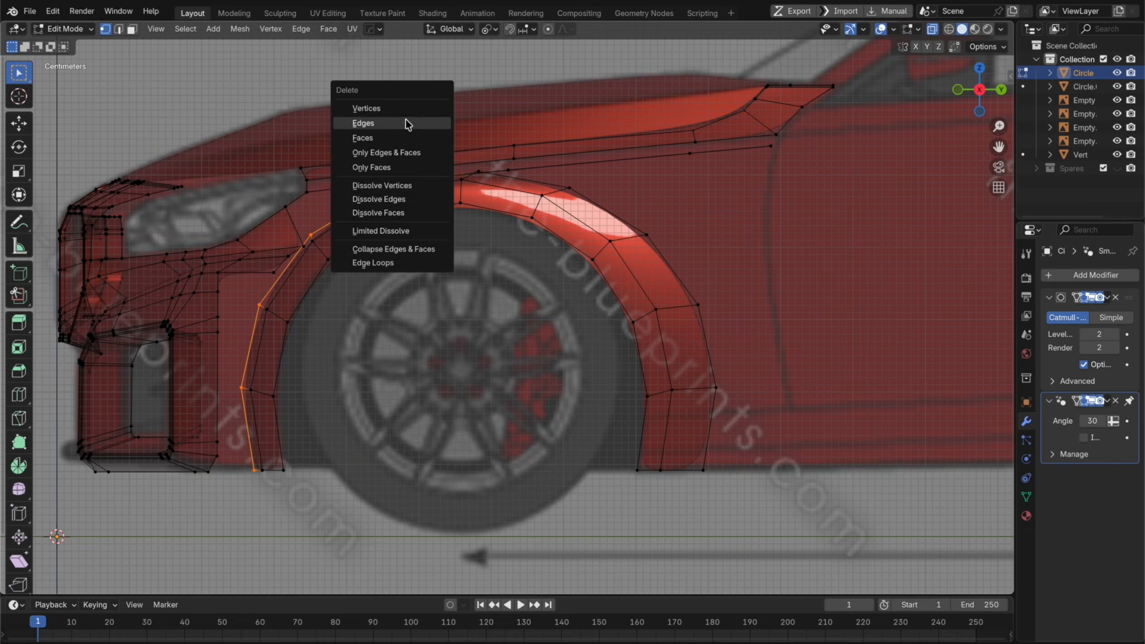
left_click(396, 111)
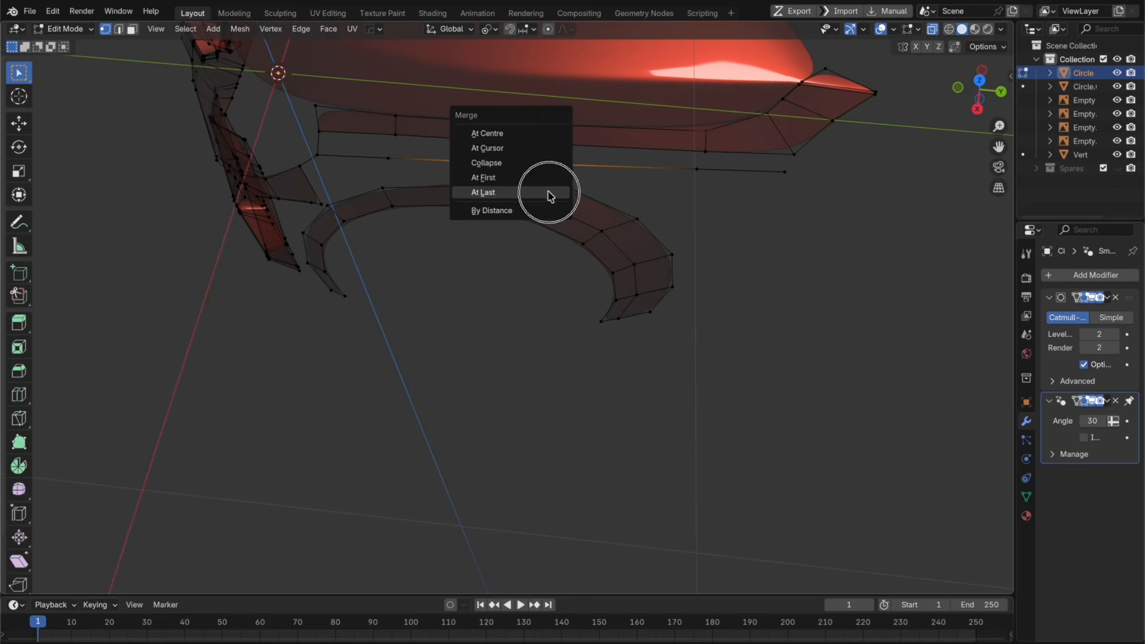
Step: Merge the outer arch's top vertex with the fender line at the last selected vertex and fill a face between line and arch
left_click(549, 191)
middle_click_drag(592, 201, 542, 197)
key("super+z")
key("f")
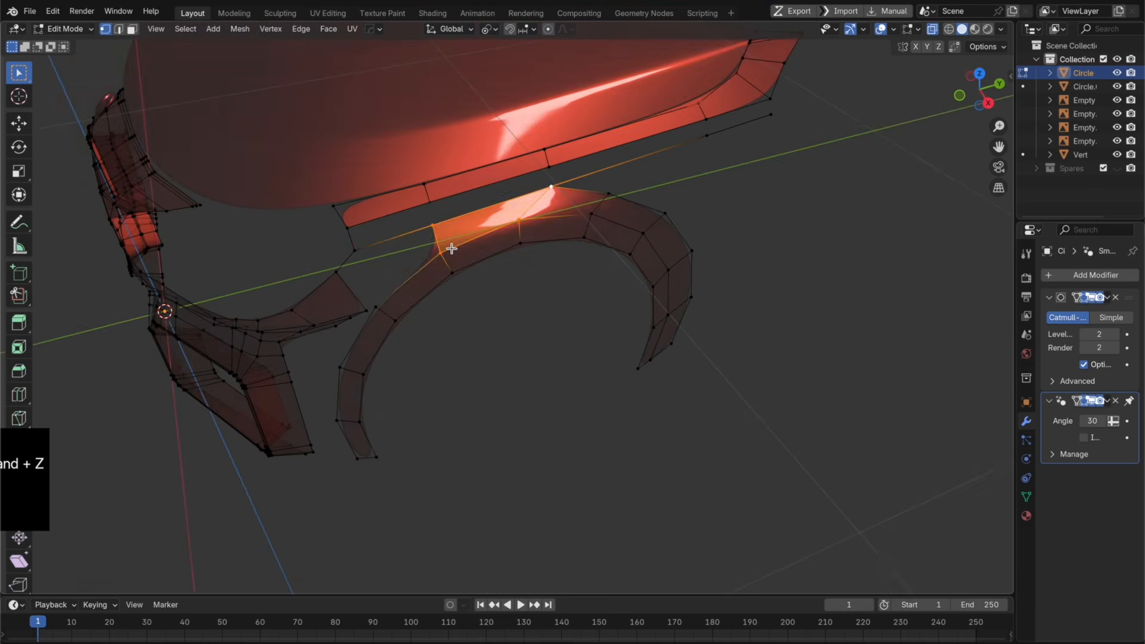
Step: Merge the bumper's rear corner vertex into the outer arch vertex and fill the gap bounded by bumper, fender line and arch
middle_click_drag(451, 248, 462, 179)
key("Tab")
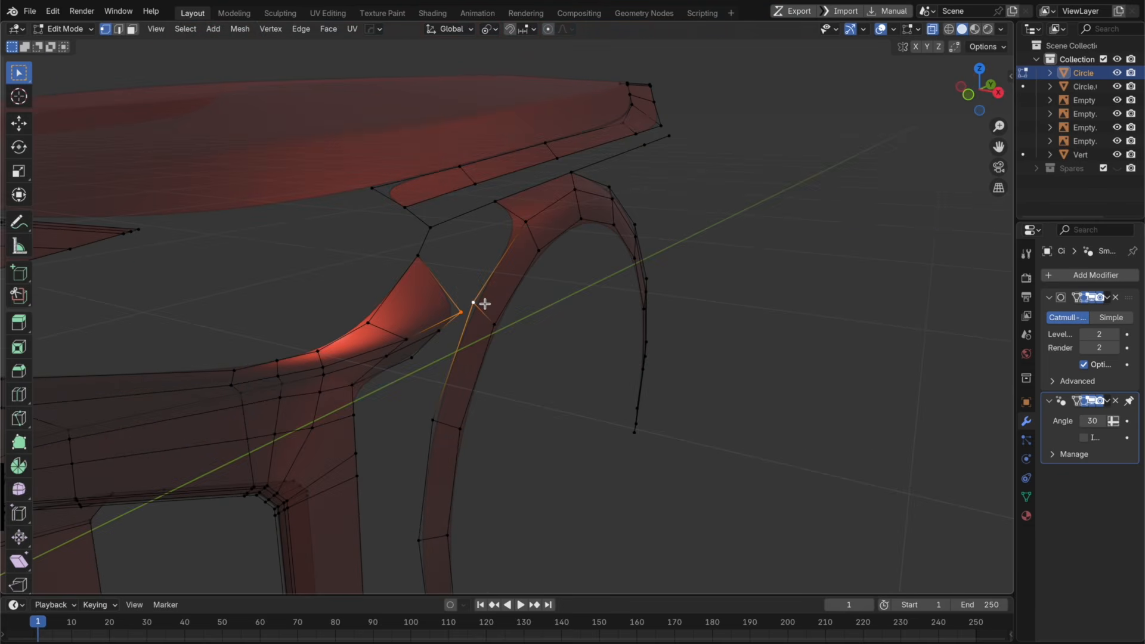
key("m")
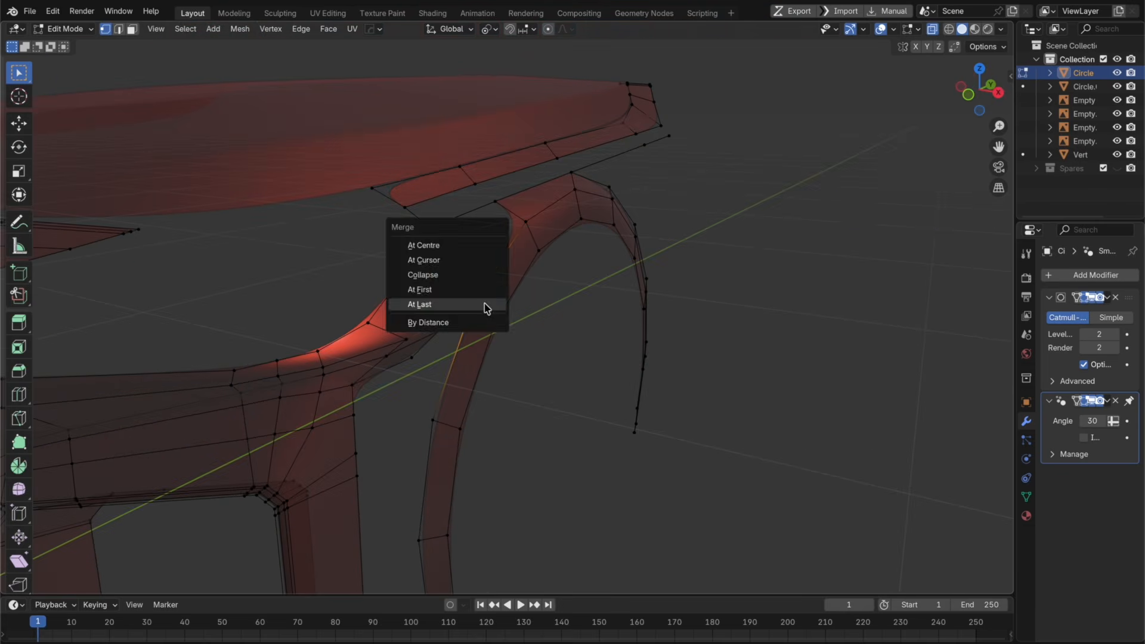
left_click(484, 305)
middle_click_drag(485, 303, 484, 252)
left_click(548, 214, "shift")
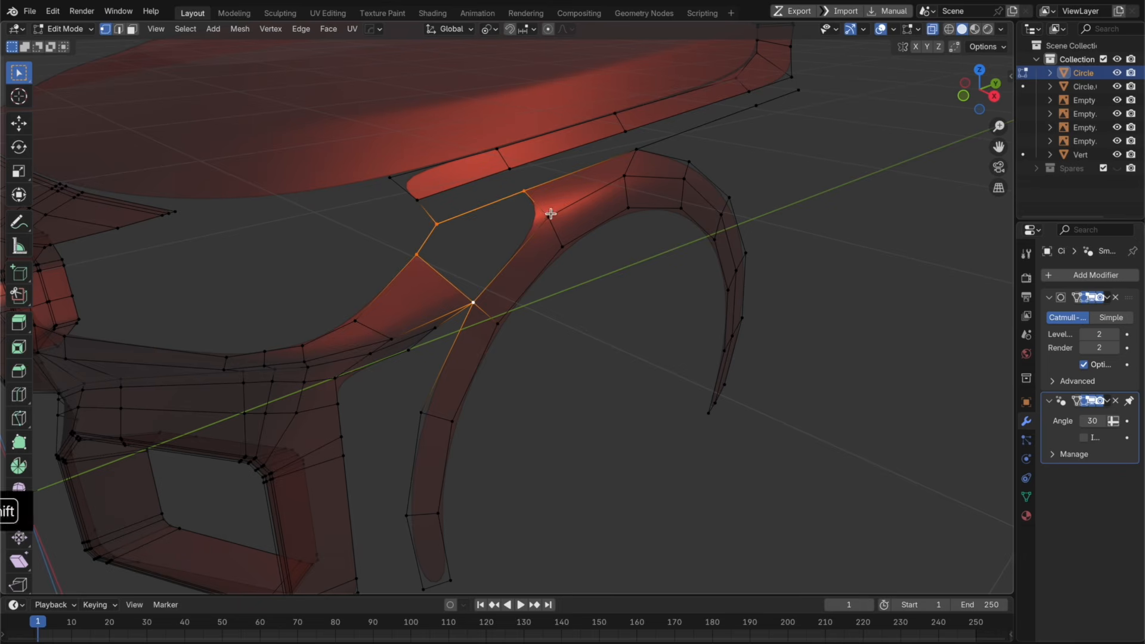
key("f")
Step: Undo the last fill and the merge of the bumper corner with the arch
middle_click_drag(567, 248, 509, 283)
key("super+z")
key("super+z")
key("super+z")
key("super+z")
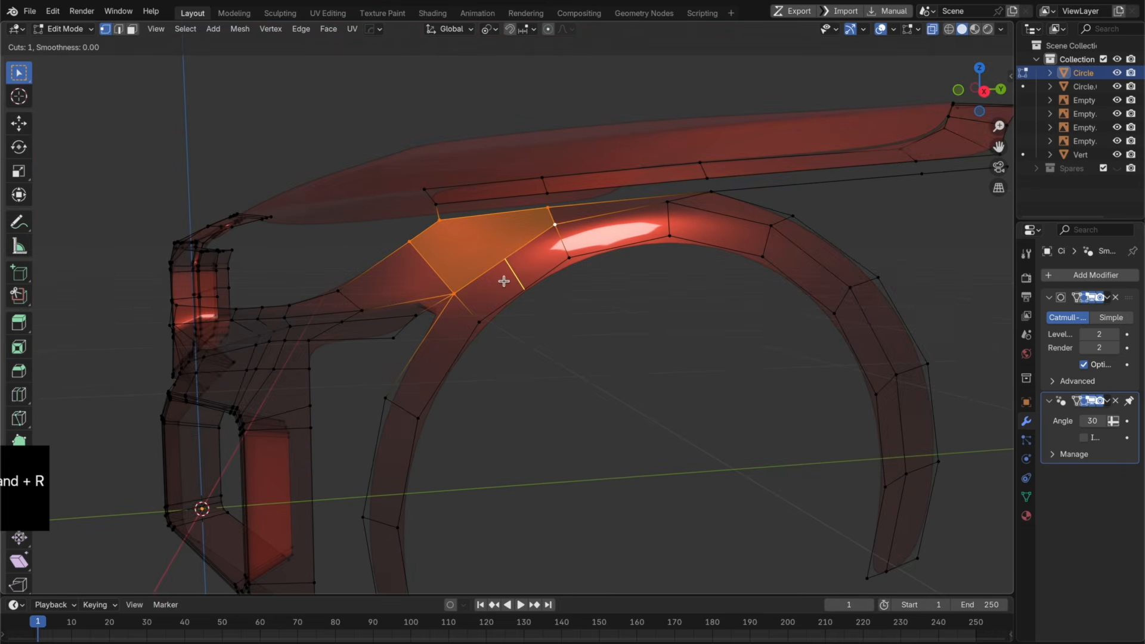
Step: Merge the bumper corner with the arch vertex at the last selected one and fill the five-vertex gap up to the fender line
key("m")
left_click(468, 295)
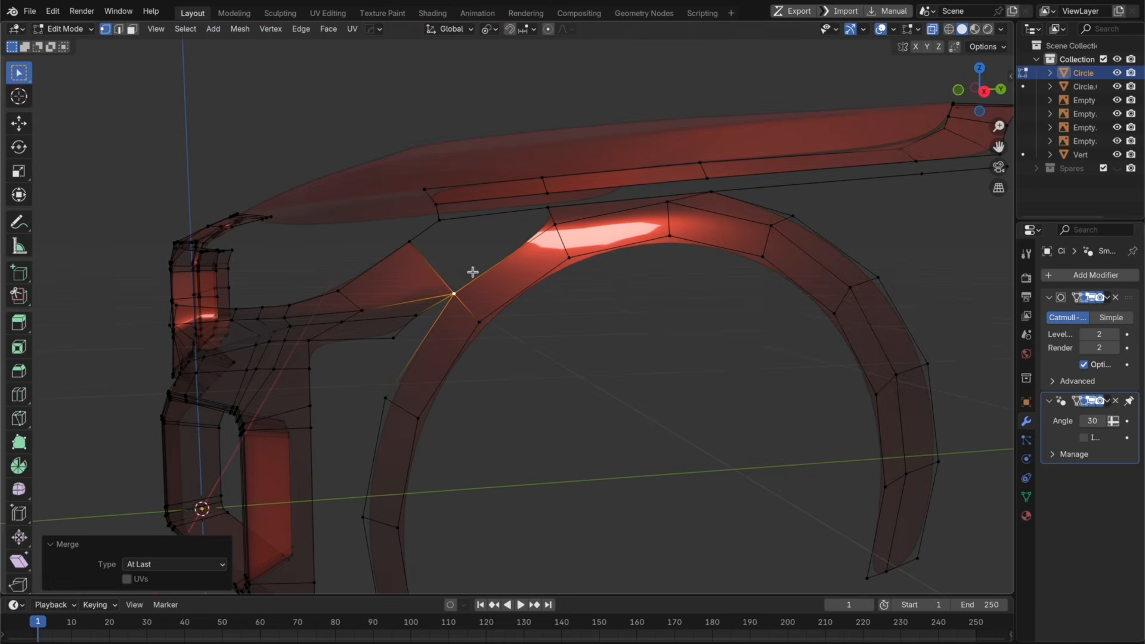
left_click(449, 292)
left_click(410, 242, "shift")
left_click(441, 224, "shift")
left_click(548, 210, "shift")
left_click(559, 229, "shift")
key("f")
Step: In the side view, merge the bumper's upper rear vertex with the fender line's front vertex at the last selected one, behind the headlight
middle_click_drag(506, 241, 451, 258)
left_click(999, 85)
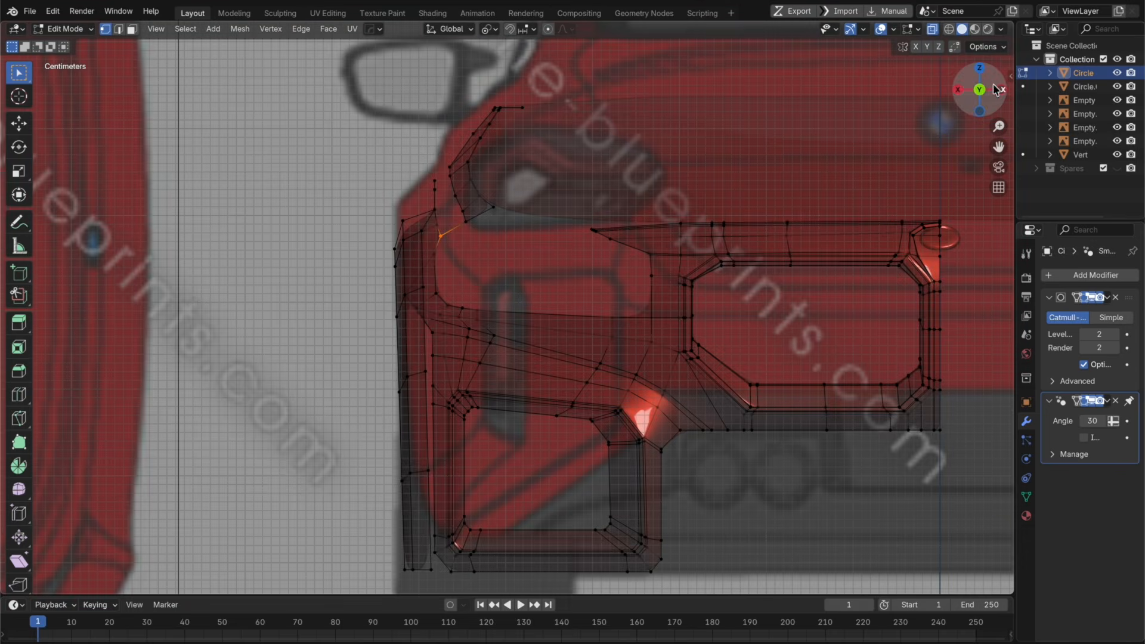
left_click(957, 90)
scroll(418, 299, "up", 6)
key("m")
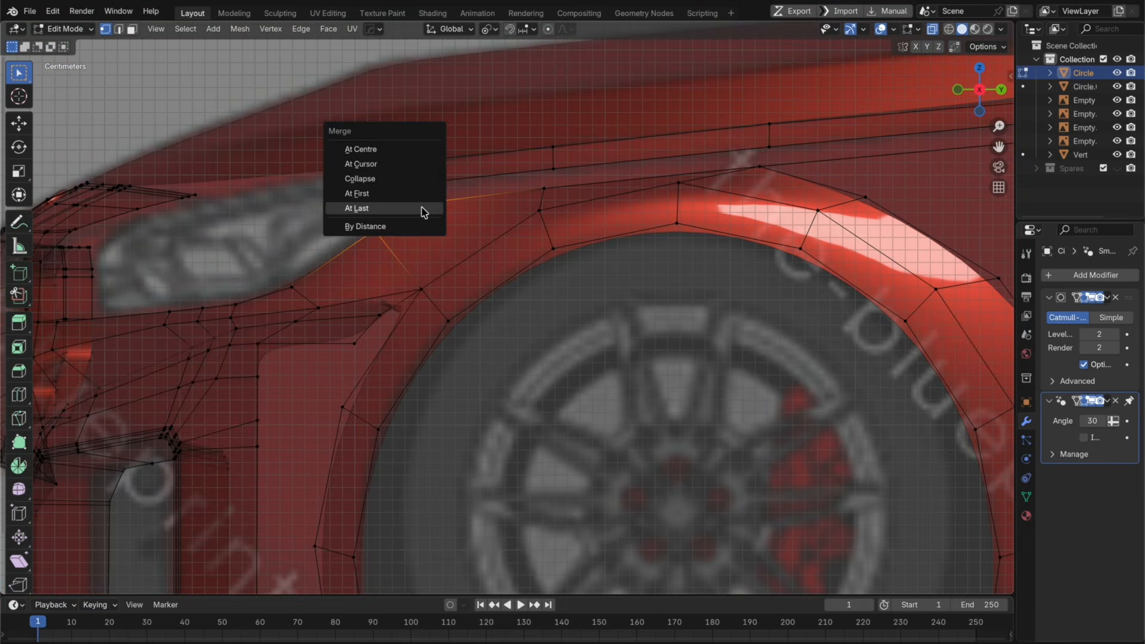
left_click(424, 212)
left_click(291, 275)
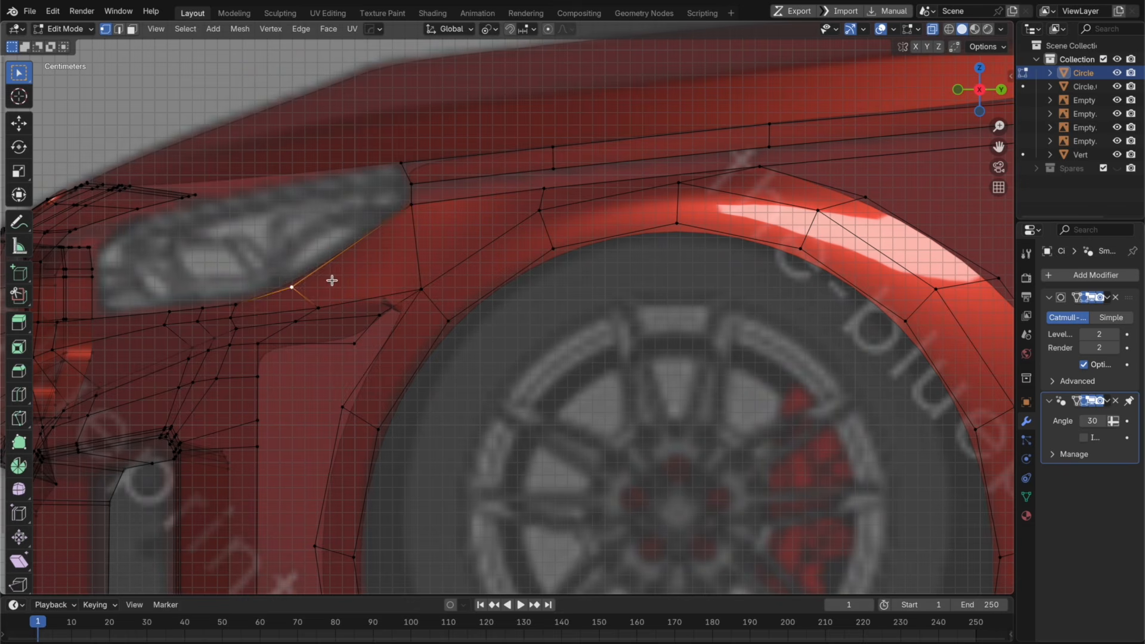
key("shift+v")
right_click(362, 266)
middle_click_drag(362, 266, 531, 259)
key("Tab")
key("Tab")
key("ctrl+z")
key("ctrl+z")
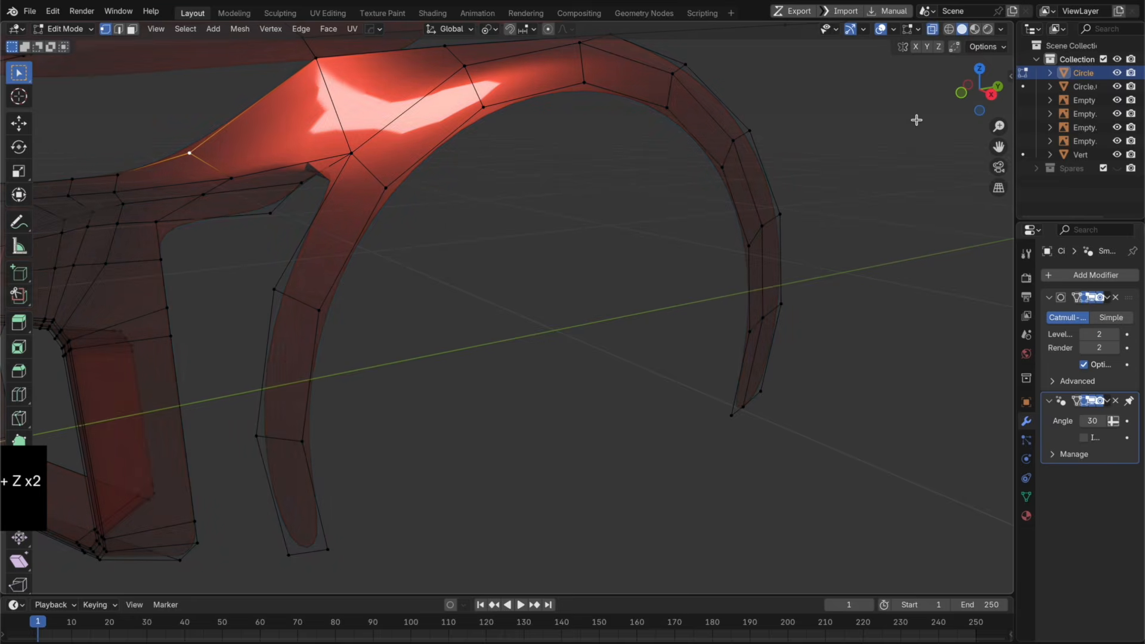
Step: In the top view, move the rear outer arch edge vertices about 0.017 m along Y
key("g")
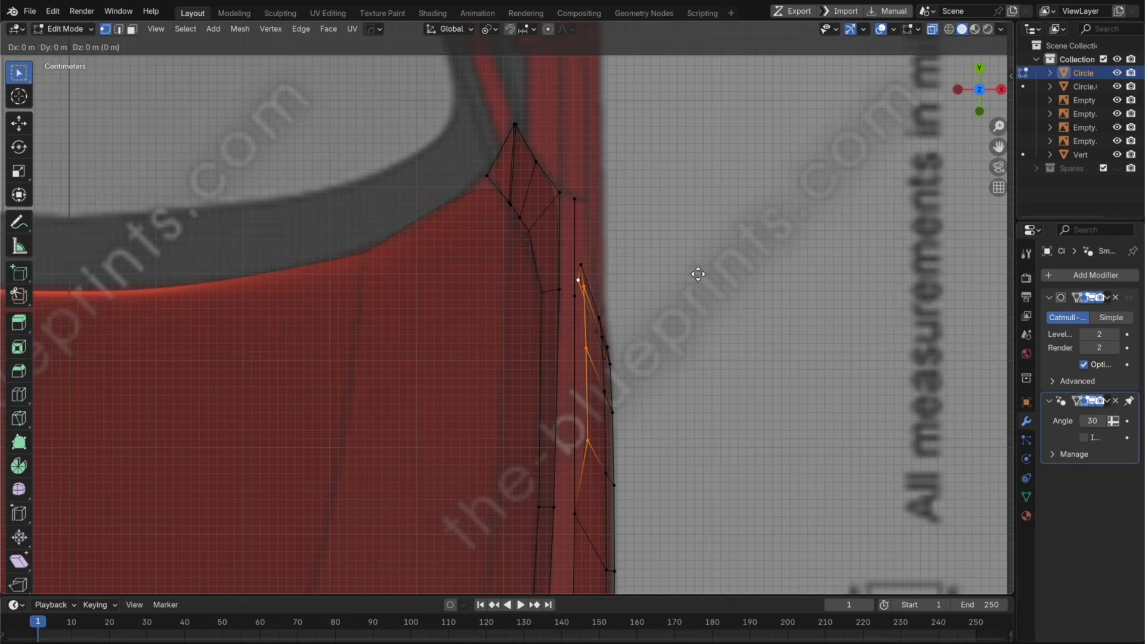
key("y")
left_click(698, 258)
middle_click_drag(698, 258, 596, 188)
Step: Scale the rear outer arch edge vertices to 0 along X about the active vertex
left_click(979, 74)
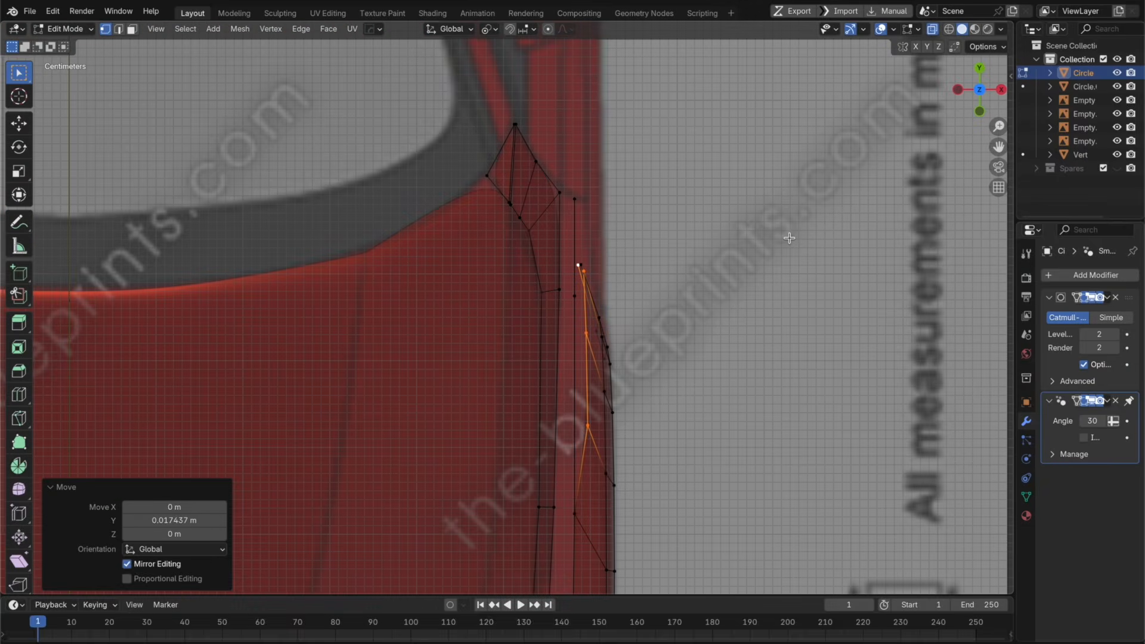
type("x0")
key("Return")
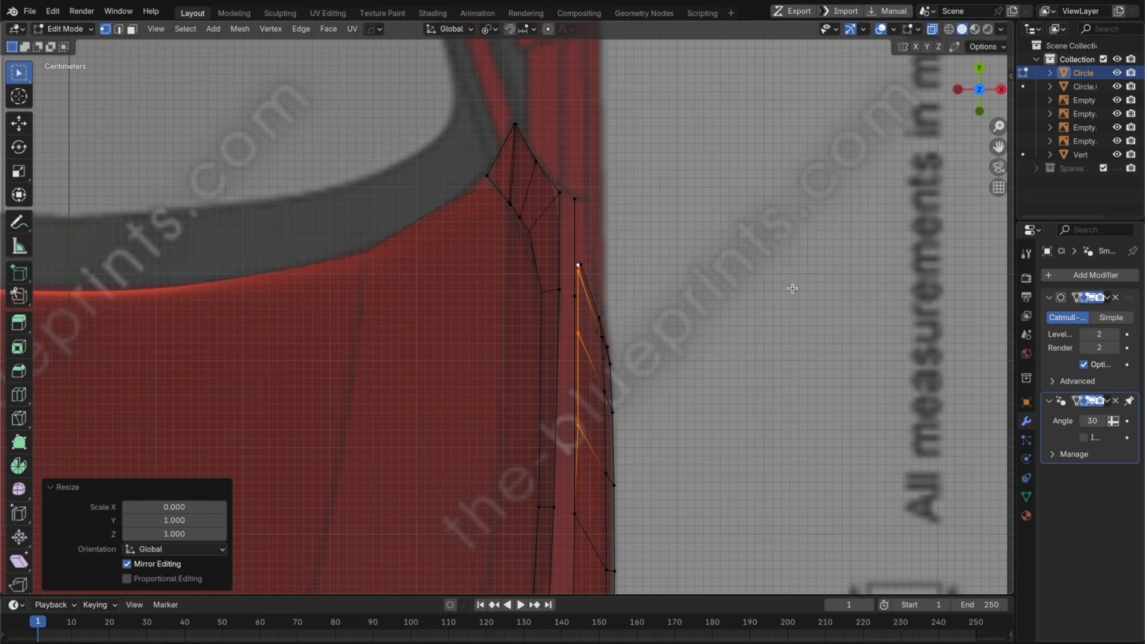
middle_click_drag(788, 236, 654, 176)
middle_click_drag(680, 251, 396, 184)
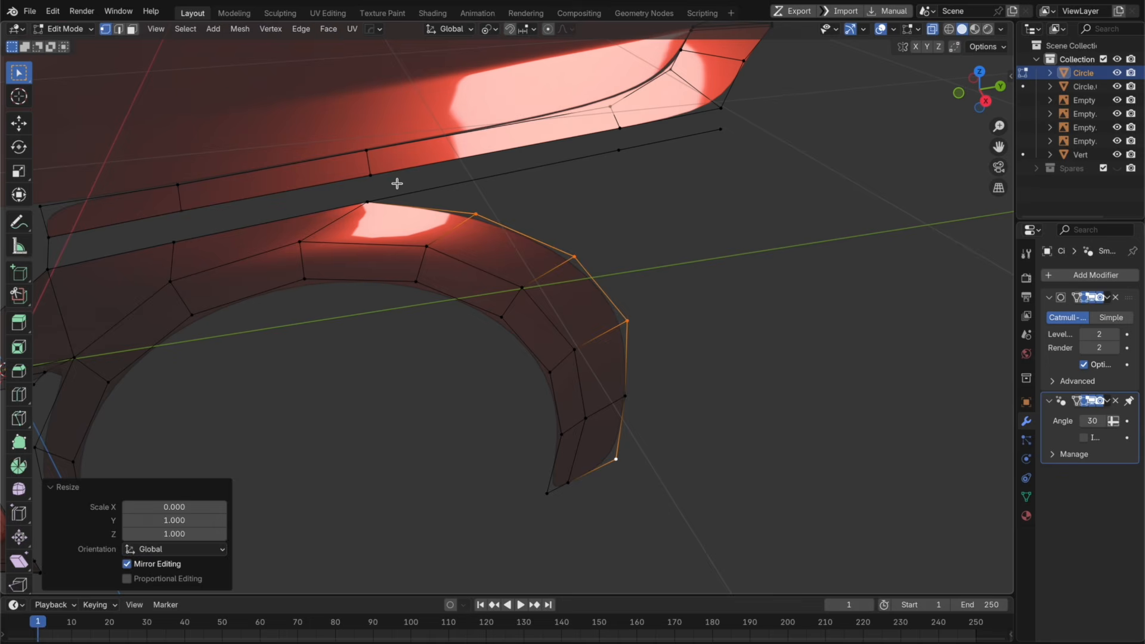
Step: Slide the arch's top vertex forward along the fender line by a factor of about 0.318
left_click(395, 183)
left_click(401, 210)
key("shift+v")
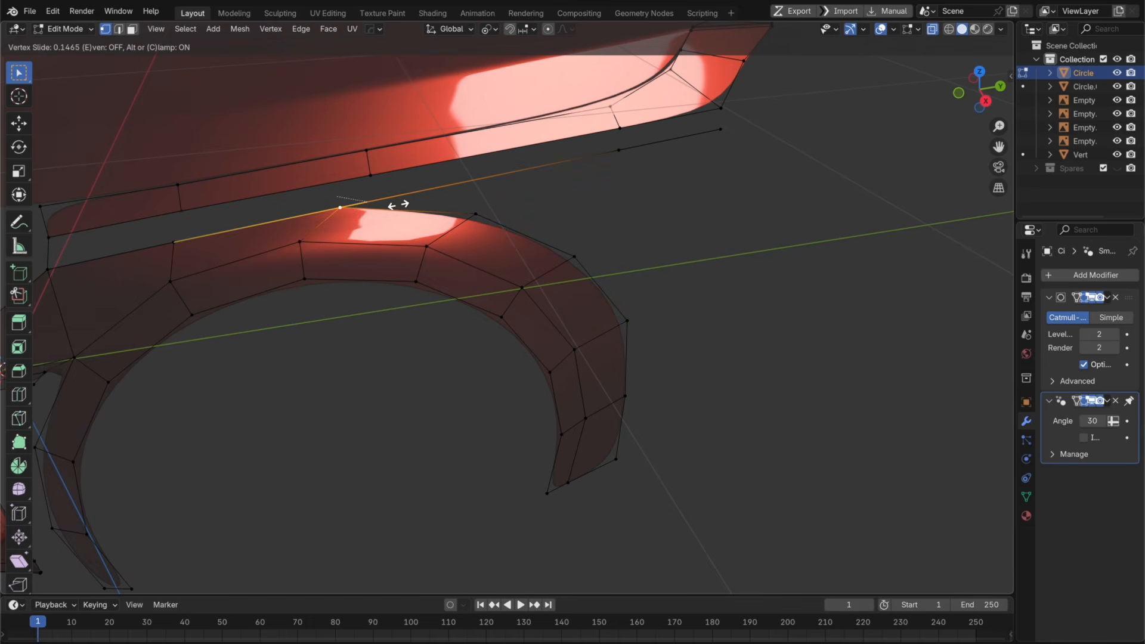
left_click(363, 200)
Step: Cut a vertex into the fender line behind the top vertex and merge the adjacent outer arch vertex into it
key("super+r")
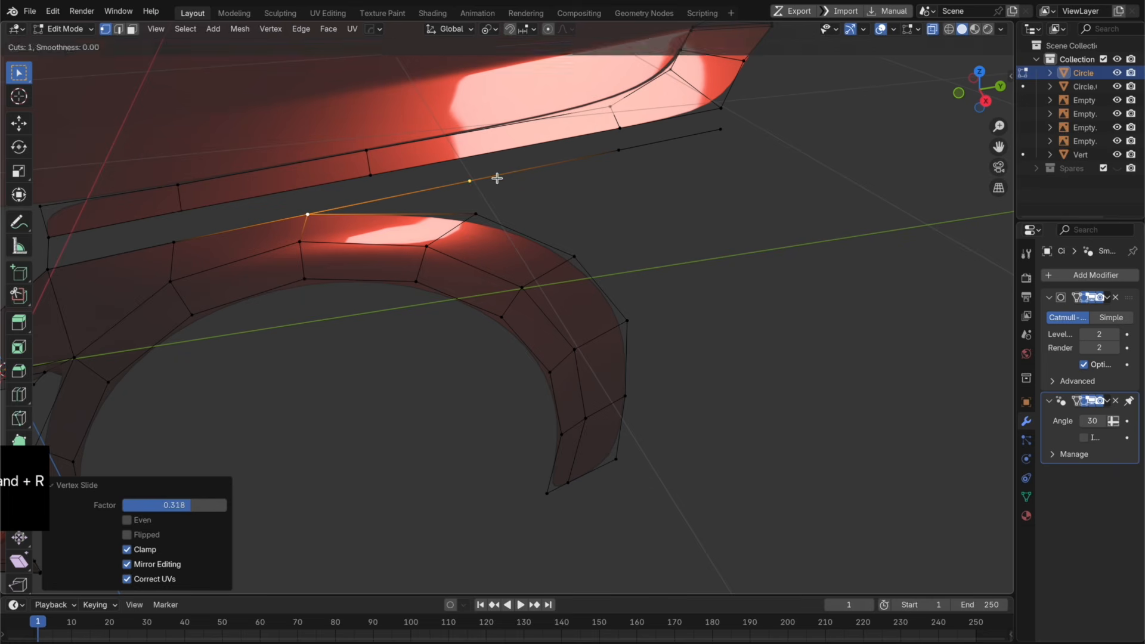
left_click(497, 179)
left_click_drag(493, 215, 451, 156)
key("m")
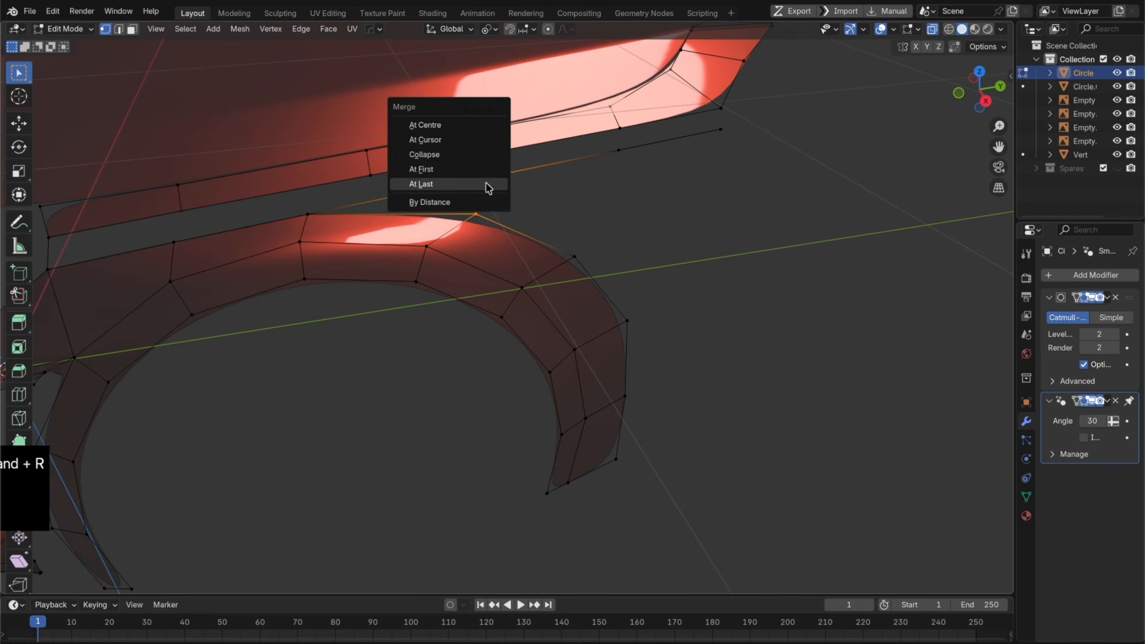
left_click(487, 187)
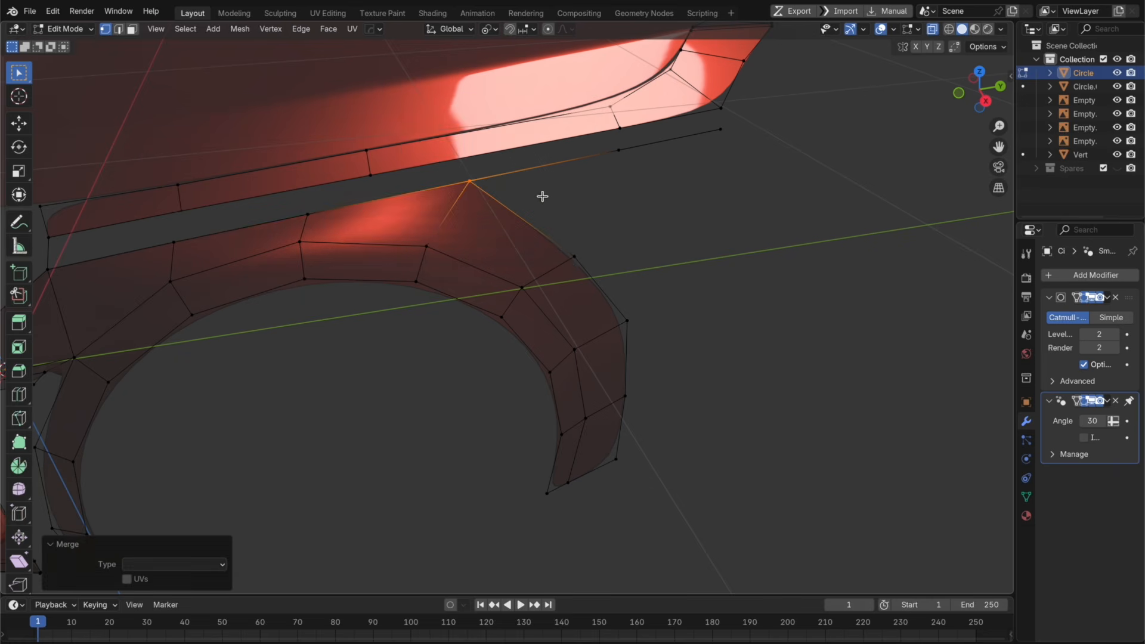
Step: Try a loop cut through the rear part of the wheel arch and check its shading without X-ray
middle_click_drag(587, 218, 552, 199)
key("super+r")
left_click(546, 300)
left_click(571, 294)
key("Tab")
key("alt+z")
middle_click_drag(602, 298, 698, 319)
key("Tab")
Step: Undo the loop cut and try another one running around the whole wheel arch strip
middle_click_drag(225, 243, 548, 185, "shift")
key("super+z")
key("super+z")
key("super+z")
key("super+r")
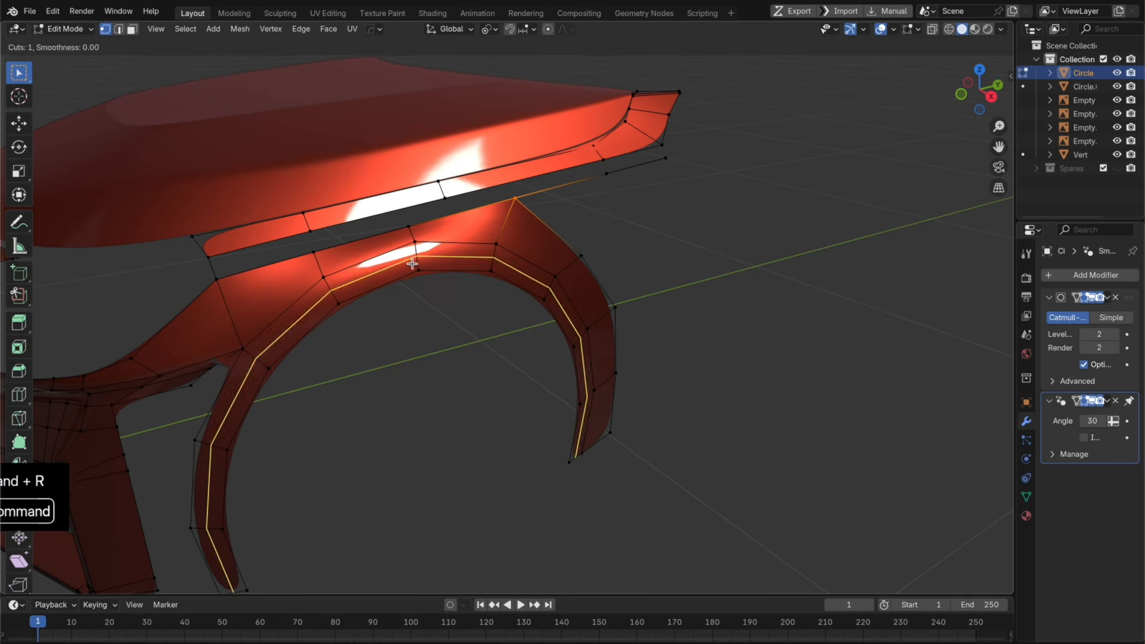
left_click(416, 245)
left_click(417, 242)
key("Tab")
Step: In the side view, extrude the rear outer arch edge about 0.086 m along Y and flatten it with a Y scale of 0
middle_click_drag(549, 261, 496, 245)
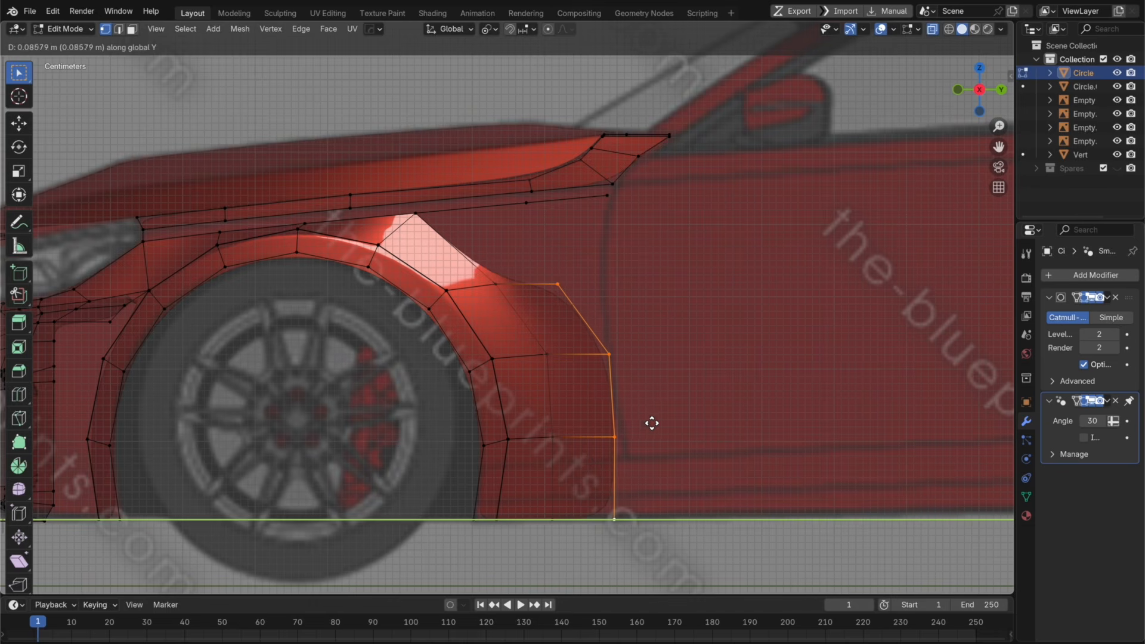
left_click(653, 422)
key("s")
key("y")
key("0")
key("Return")
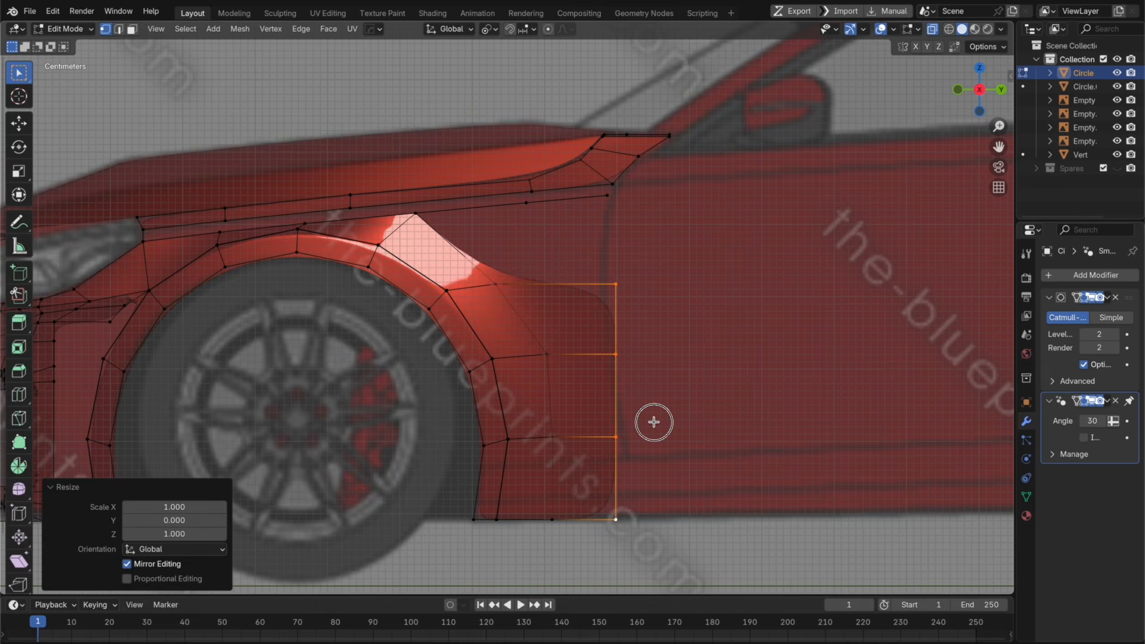
Step: Move the flattened rear edge forward about 0.017 m along Y to the blueprint's door line
key("g")
key("y")
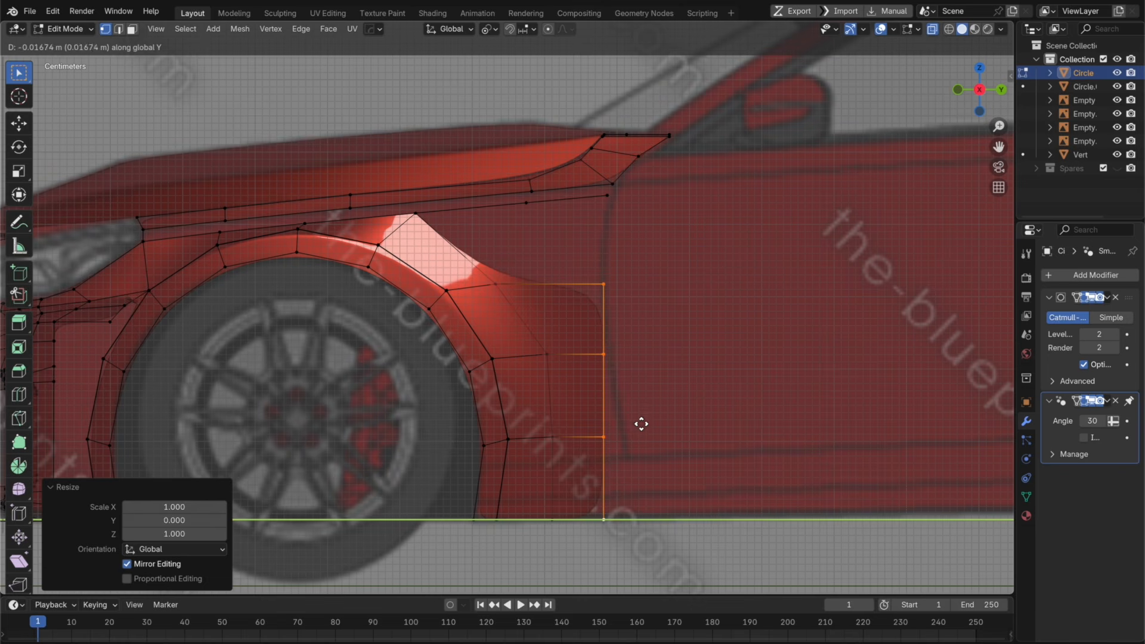
left_click(637, 417)
Step: Move the two lowest rear edge vertices back along Y and the bottom one about 0.017 m further, following the door line
left_click_drag(622, 544, 583, 403)
key("g")
key("y")
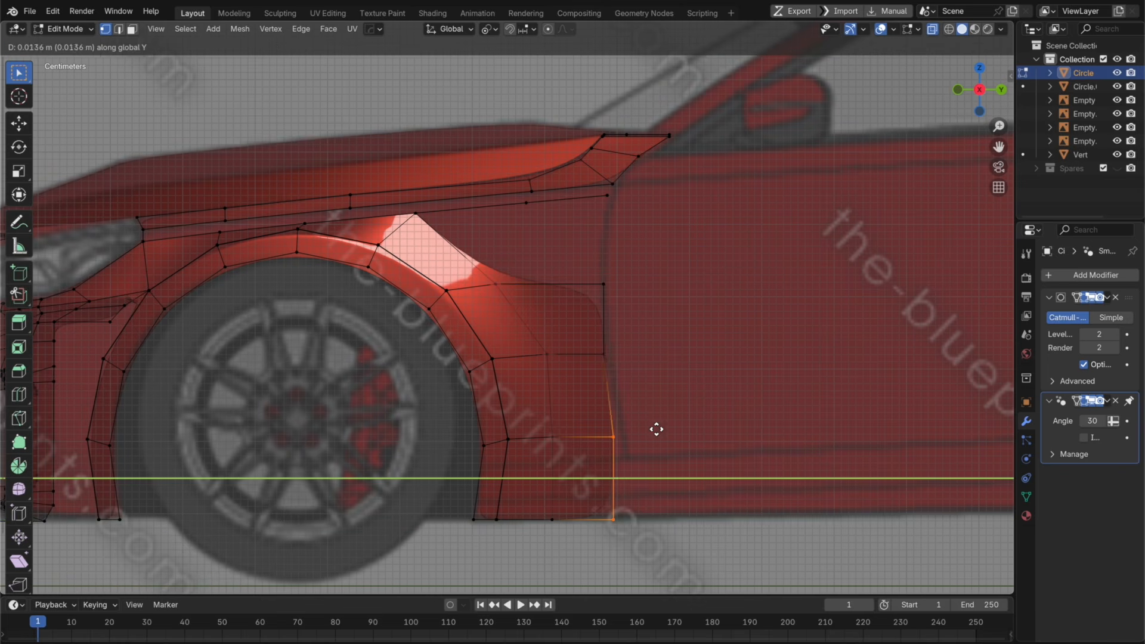
left_click(664, 424)
left_click(638, 520)
key("g")
key("y")
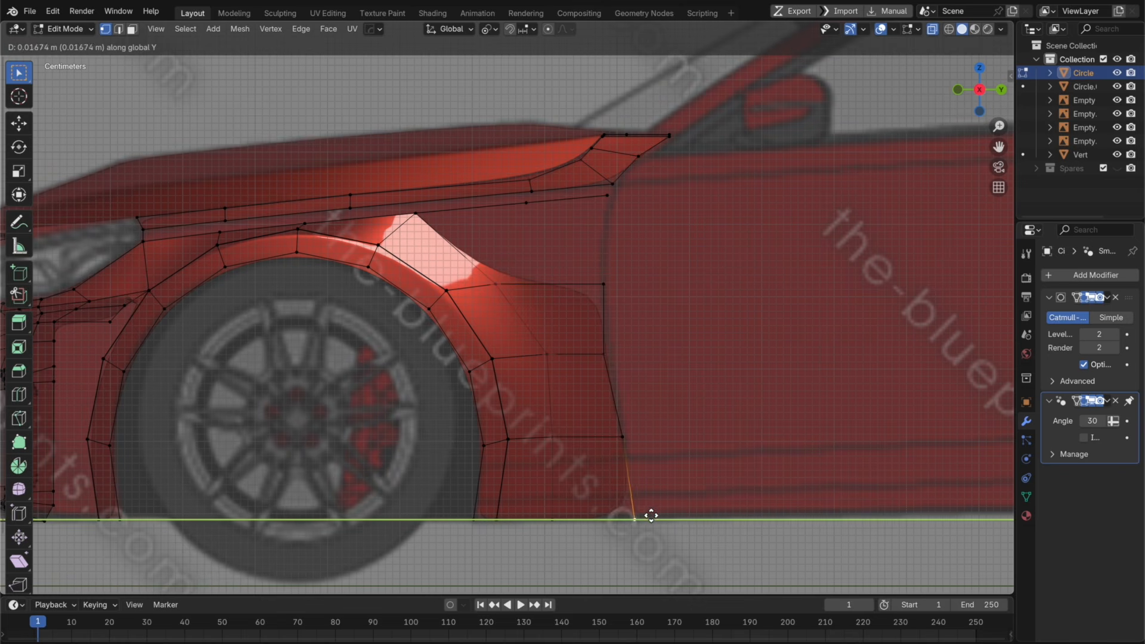
left_click(651, 516)
Step: Adjust the rear edge's second vertex from the top along Y to match the door line
left_click(609, 353)
key("g")
key("y")
left_click(614, 292)
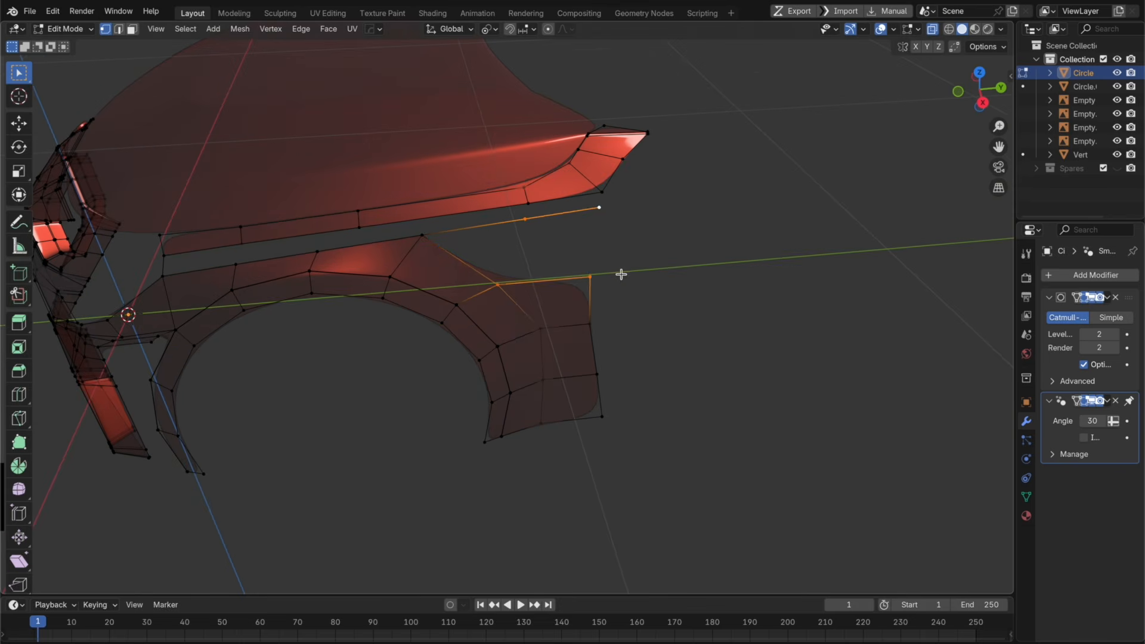
Step: Try to fill the gap between the fender line and the rear panel with a single face
key("f")
key("super+z")
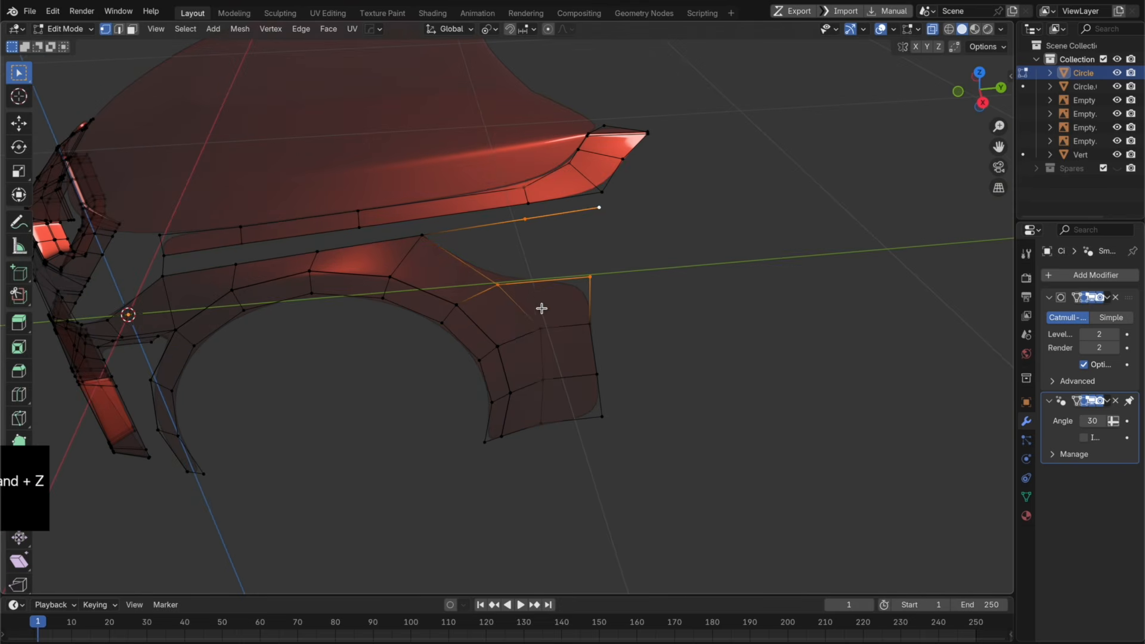
middle_click_drag(541, 308, 538, 317)
key("super+r")
Step: Knife-cut an edge from the rear panel's inner vertex up to its top edge
key("k")
left_click(543, 348)
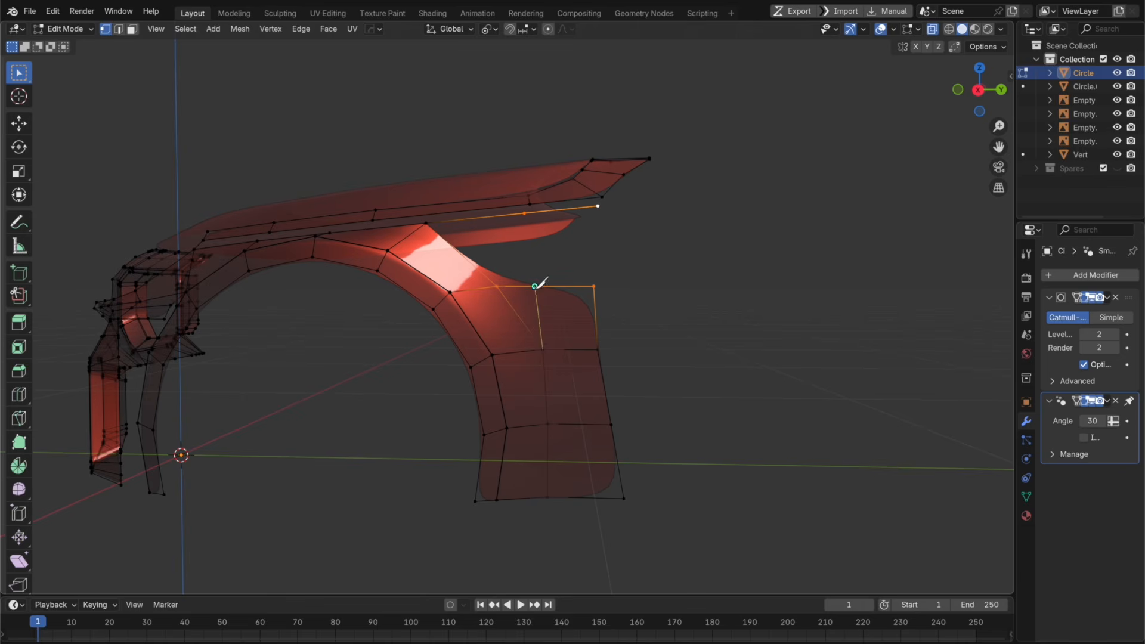
left_click(535, 286)
key("Return")
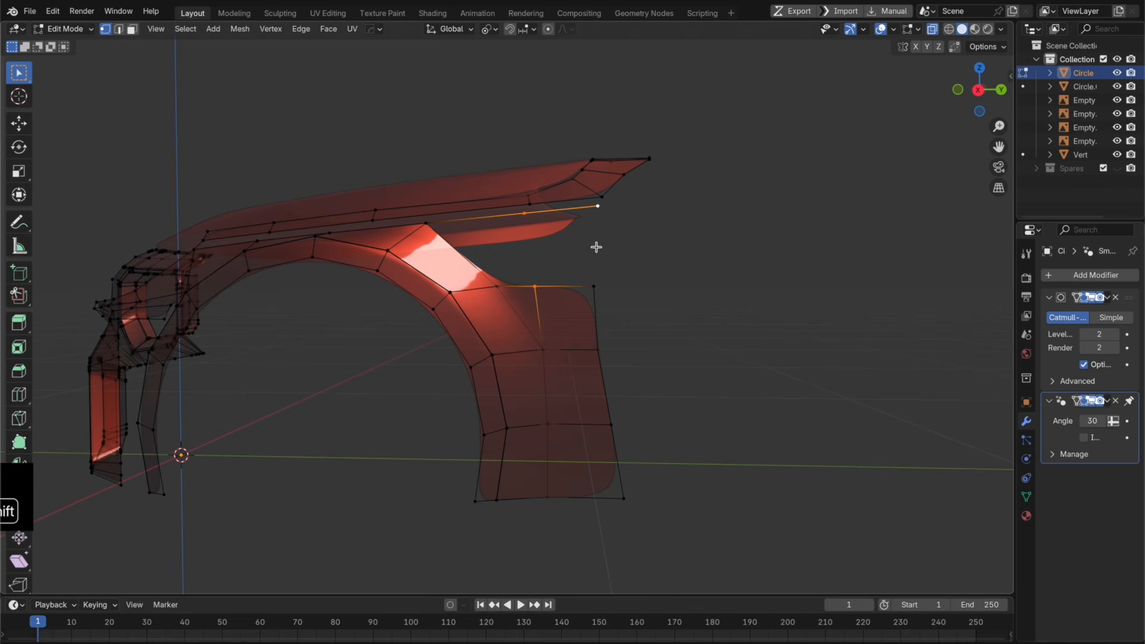
Step: Fill the gap between the fender line and the rear panel's top edge with two faces
left_click(595, 273, "shift")
key("f")
middle_click_drag(596, 273, 620, 301)
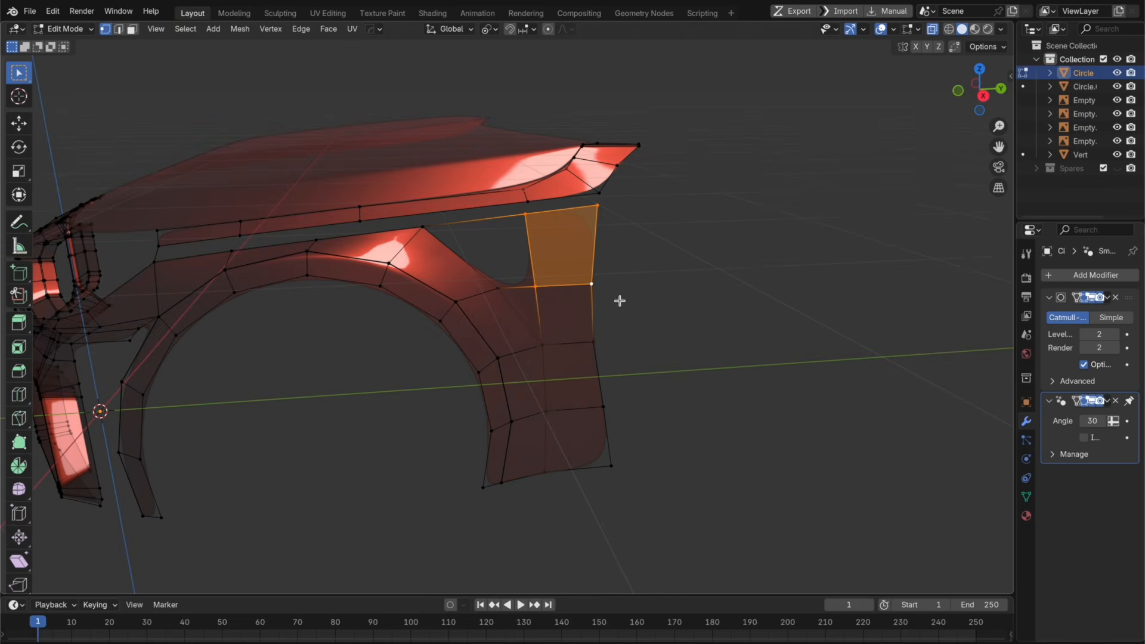
left_click(425, 230, "shift")
key("f")
Step: Slide the rear panel's vertical edge loop toward the door edge
middle_click_drag(427, 233, 542, 344)
left_click(560, 401, "alt")
key("g")
key("g")
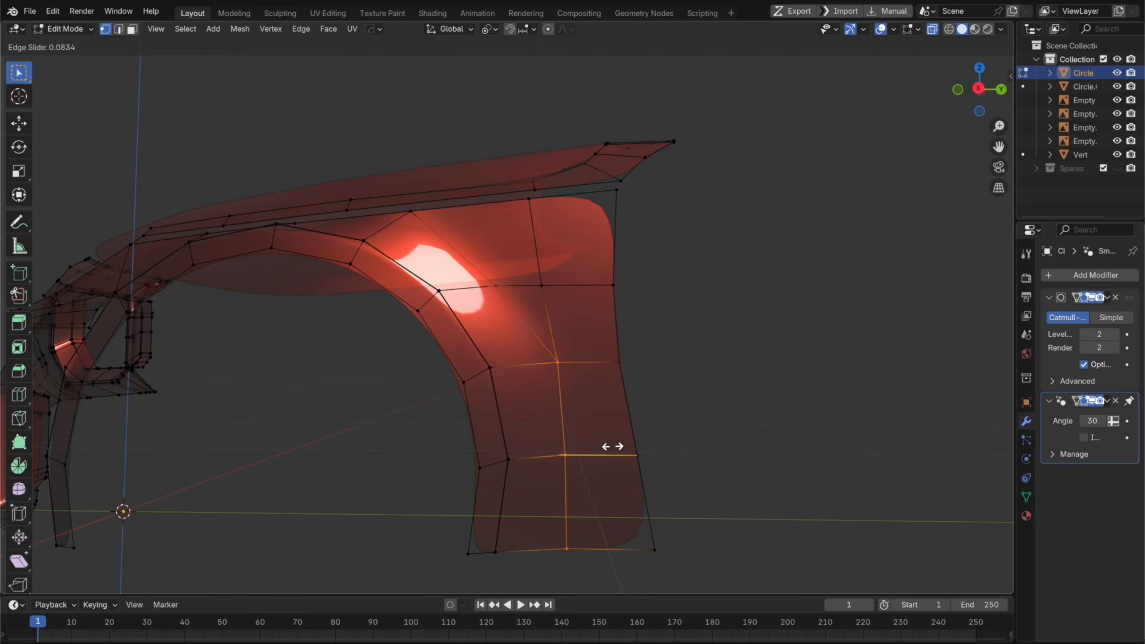
left_click(602, 468)
Step: Slide the edge loop's two lowest vertices toward the door edge by a factor of about 0.141
left_click_drag(596, 557, 541, 447)
key("g")
key("g")
left_click(550, 451)
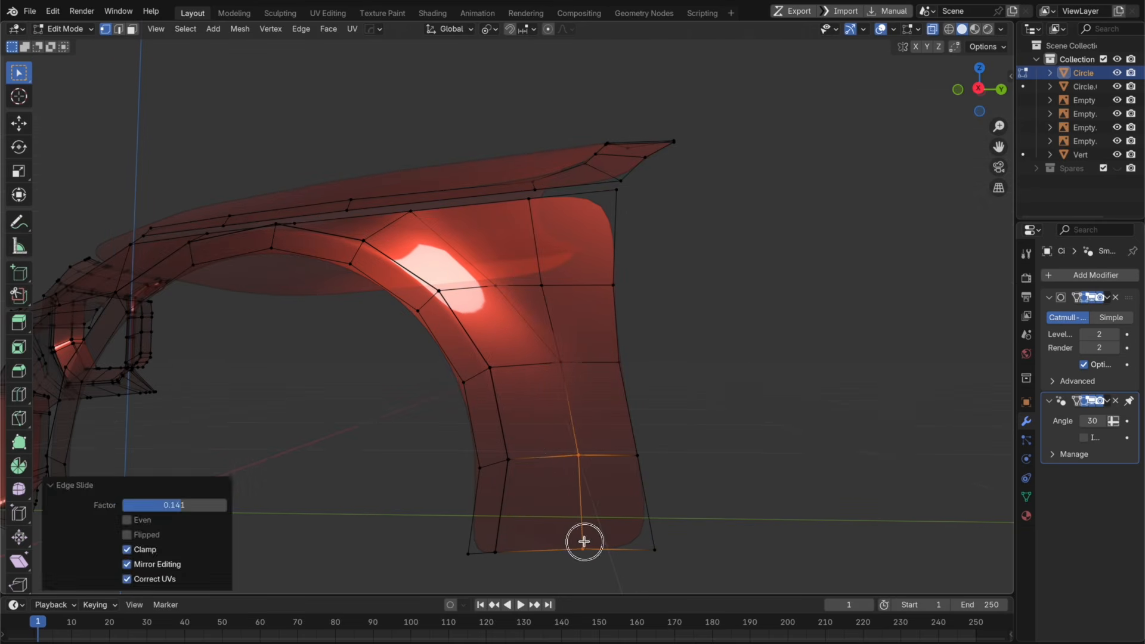
Step: Slide the loop's bottom vertex further toward the door edge and add a loop cut between that loop and the arch
left_click(584, 541)
key("g")
key("g")
left_click(589, 539)
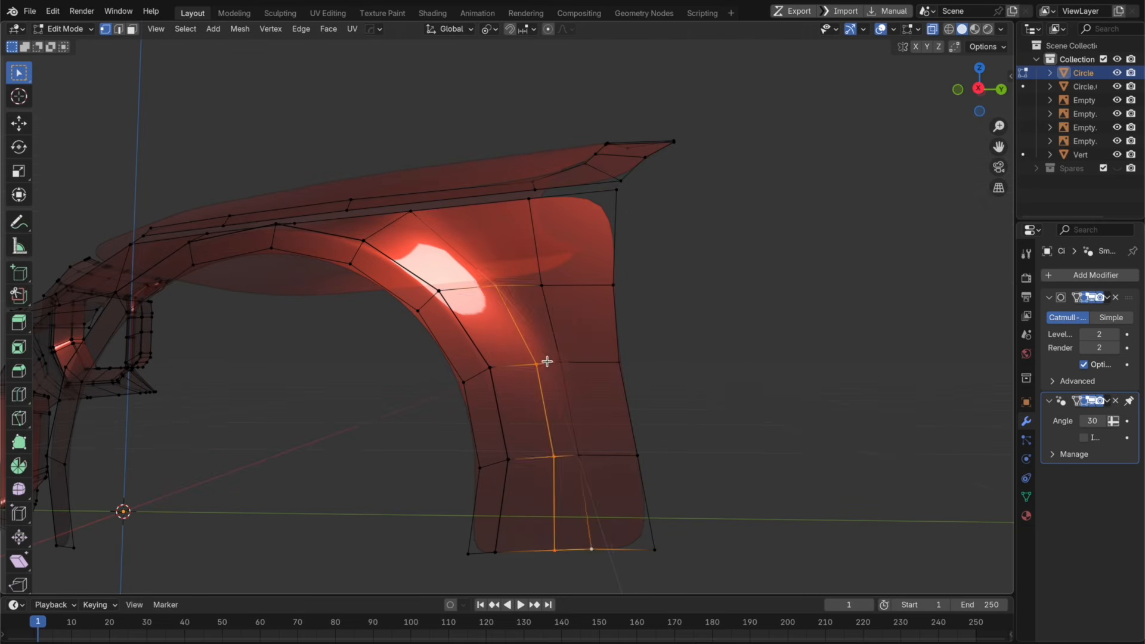
Step: Dissolve the short diagonal edge at the upper end of the new loop beside the arch
key("2")
left_click(541, 344)
key("x")
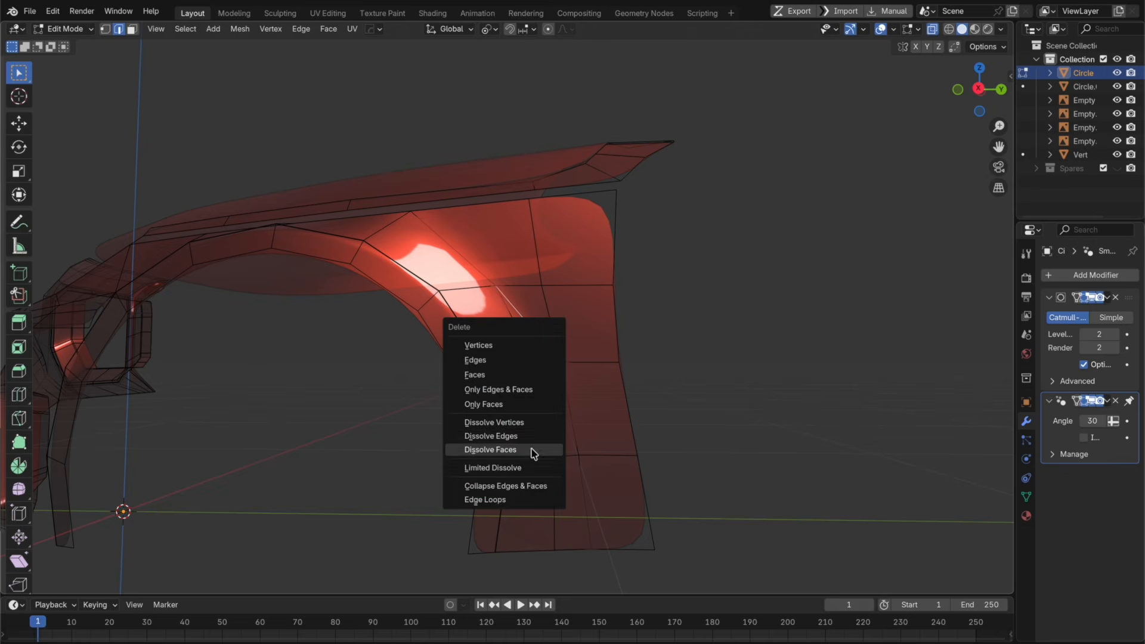
left_click(534, 439)
Step: Inspect the fender surface from several angles and against the front blueprint, with and without X-ray
middle_click_drag(534, 439, 549, 358)
key("Tab")
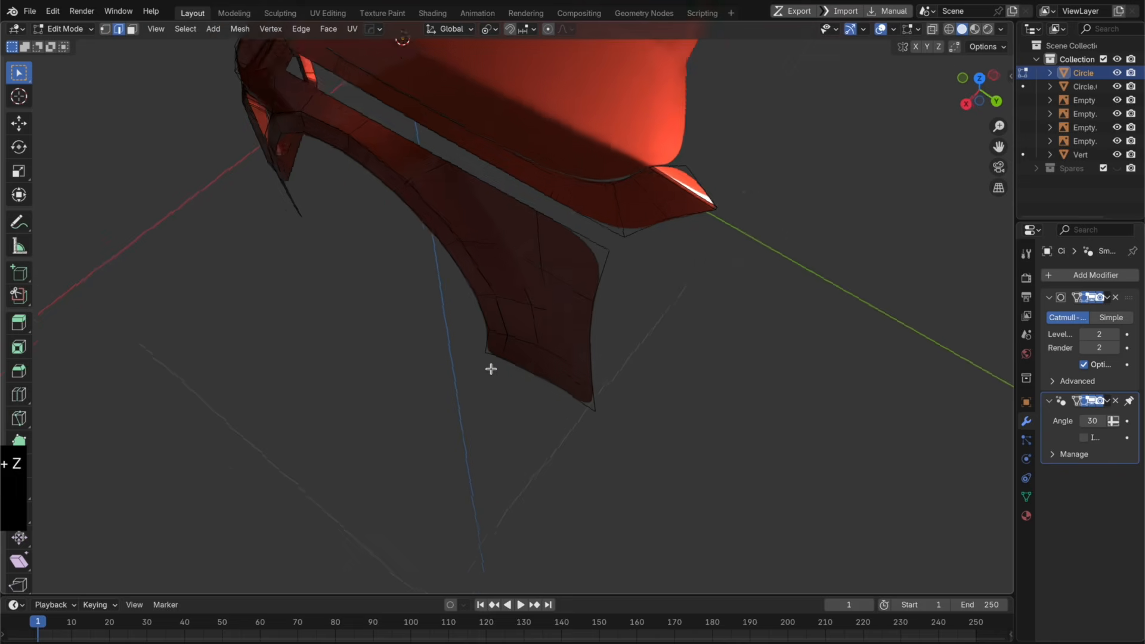
middle_click_drag(491, 369, 584, 292)
left_click(957, 93)
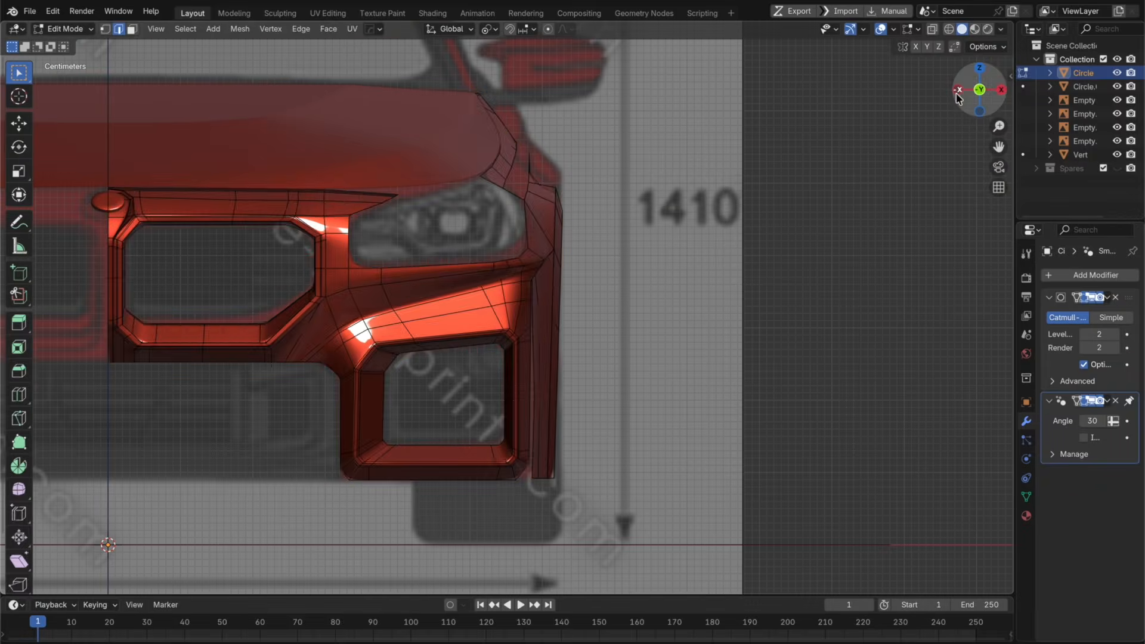
key("Tab")
key("alt+z")
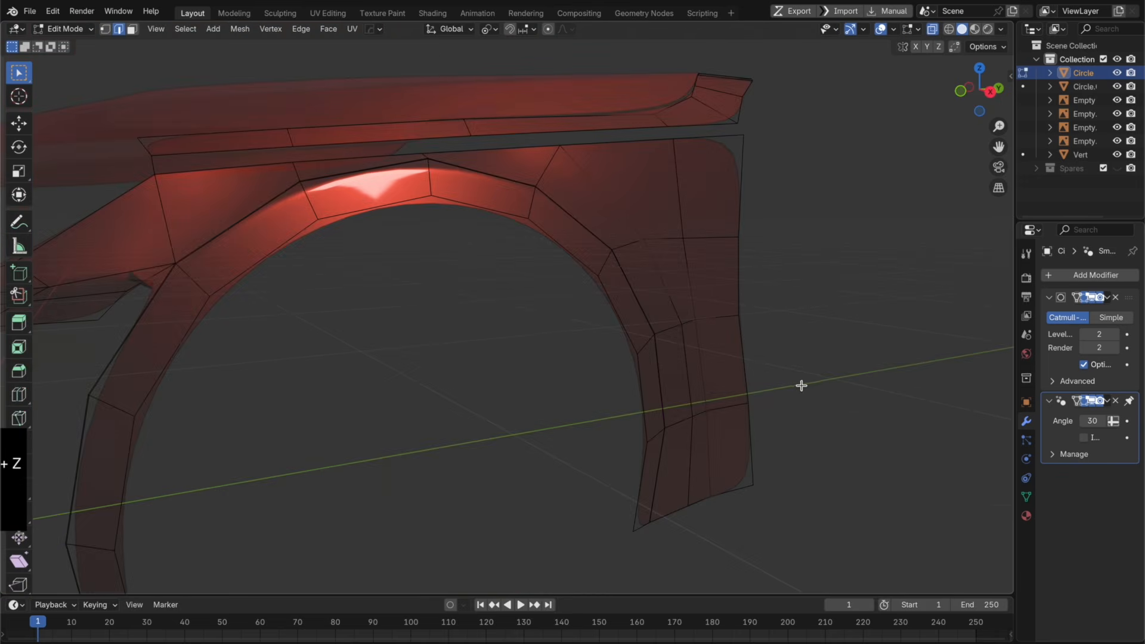
Step: Flatten the selected vertices of the lower rear fender panel to 0 along global X, using the reference photo as a guide
middle_click_drag(800, 384, 698, 440)
left_click_drag(698, 440, 621, 307)
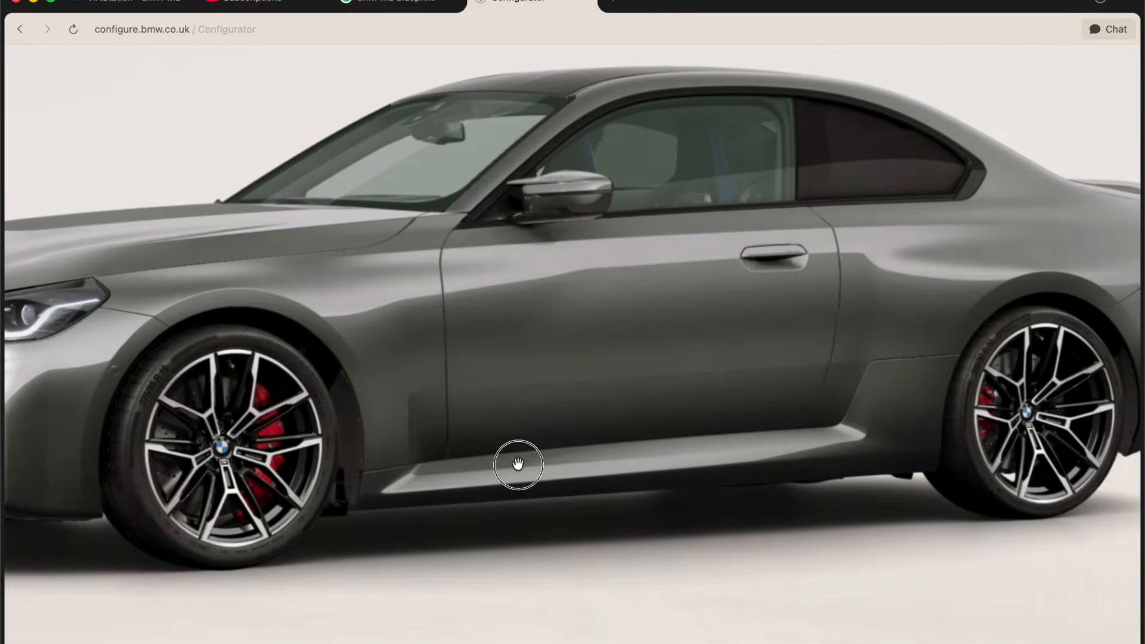
left_click_drag(519, 467, 593, 380)
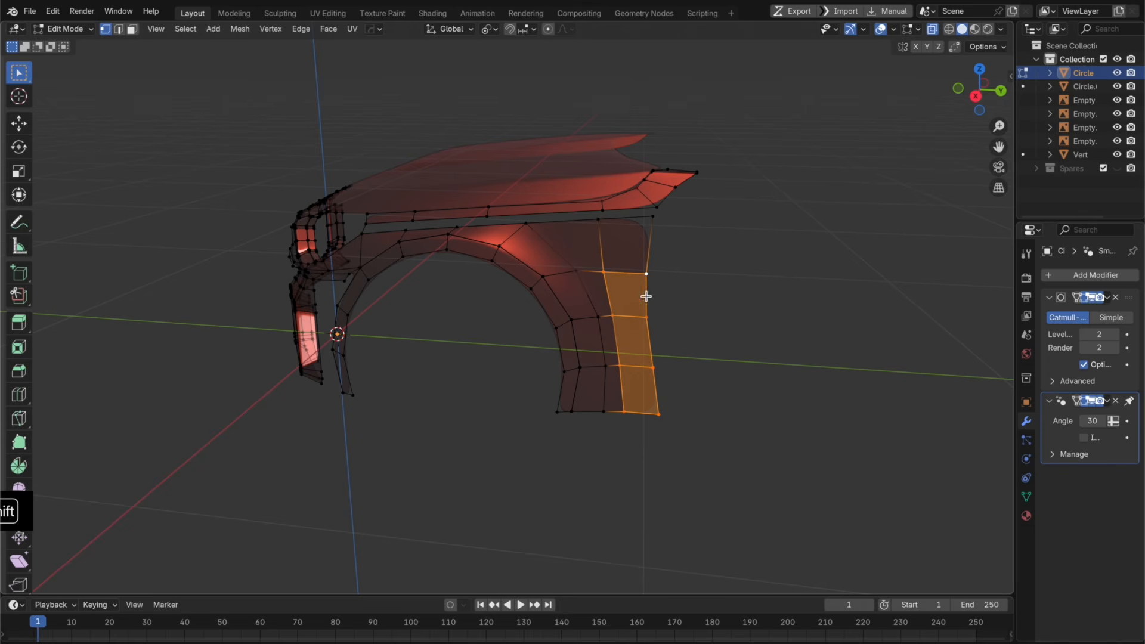
left_click_drag(610, 263, 611, 265)
middle_click_drag(664, 304, 667, 305)
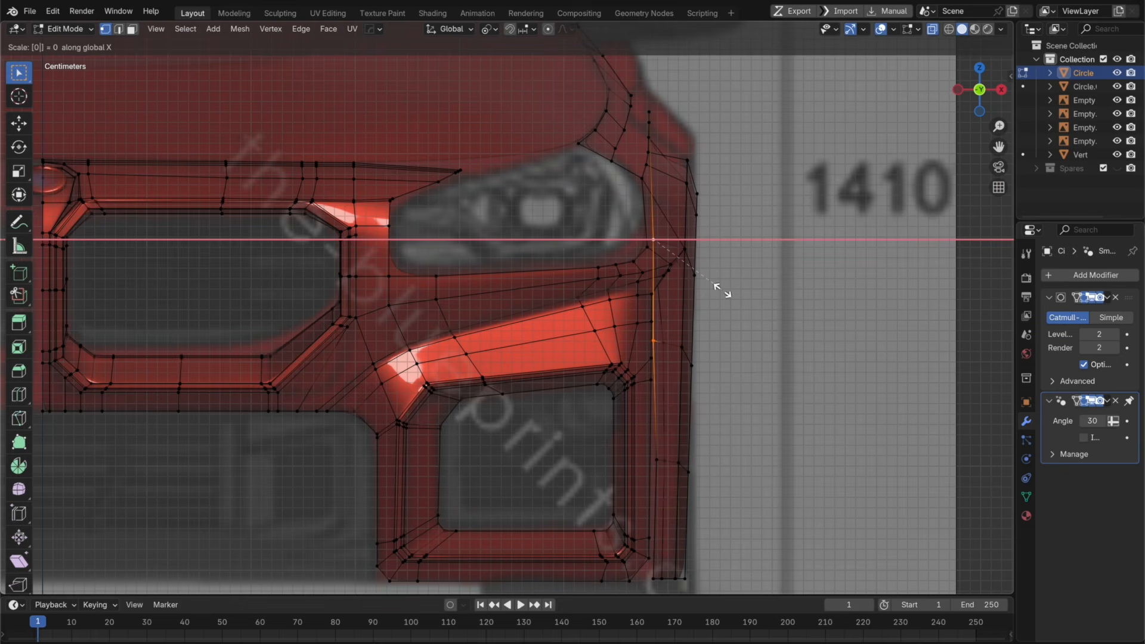
key("Return")
Step: Move the lower door-side vertices -0.015066 m along X, and the bottom ones about -0.0126 m more
middle_click_drag(809, 272, 731, 274)
scroll(731, 274, "down", 3)
left_click_drag(686, 502, 593, 384)
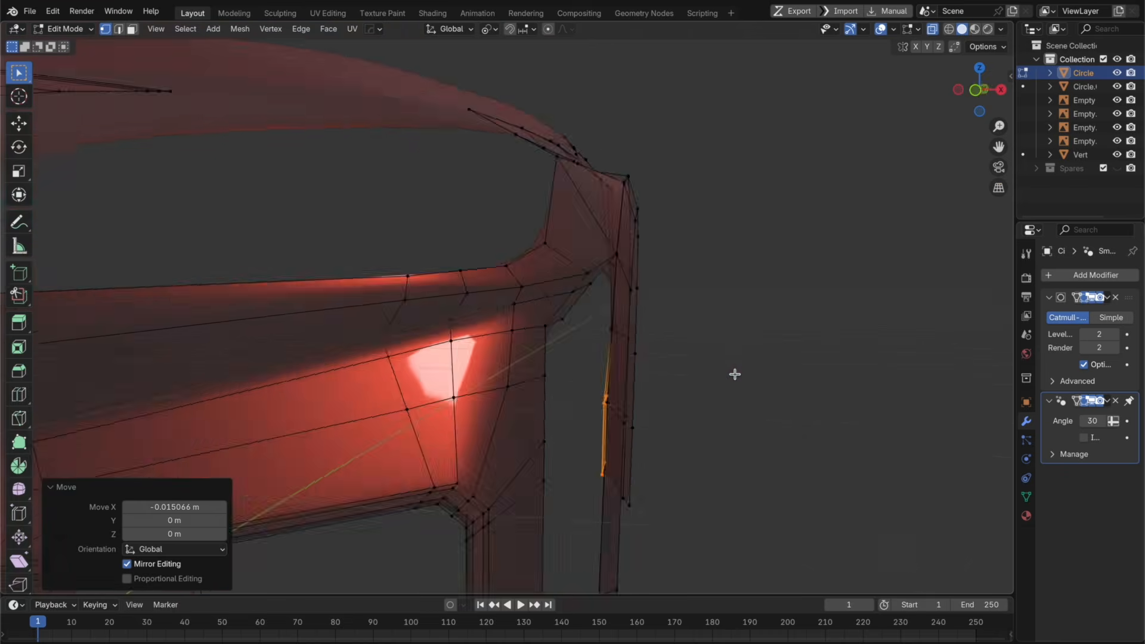
scroll(733, 374, "down", 3)
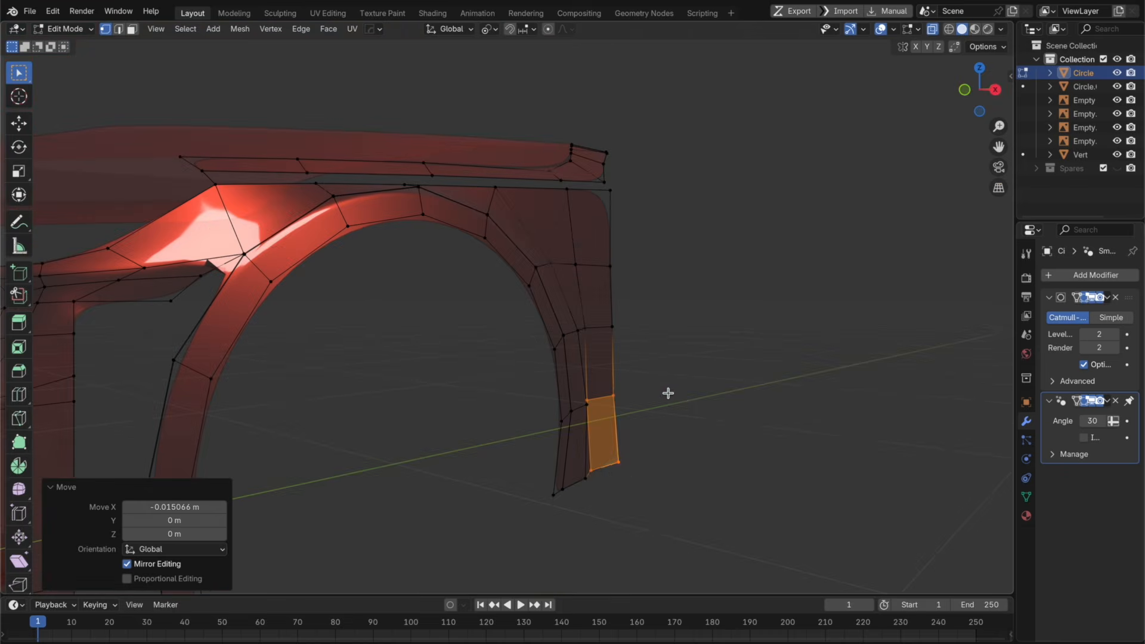
left_click_drag(659, 516, 605, 460)
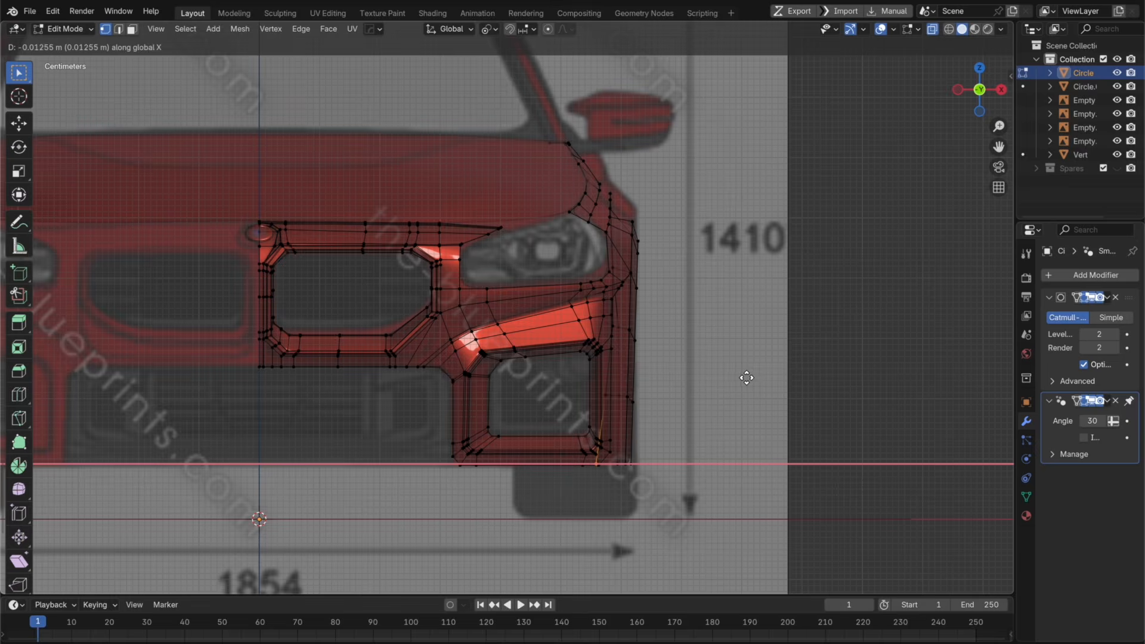
left_click(747, 378)
Step: Move the two lowest vertices of the loop beside the wheel arch -0.023714 m along X and check the smoothed surface
middle_click_drag(775, 383, 634, 406)
key("alt+z")
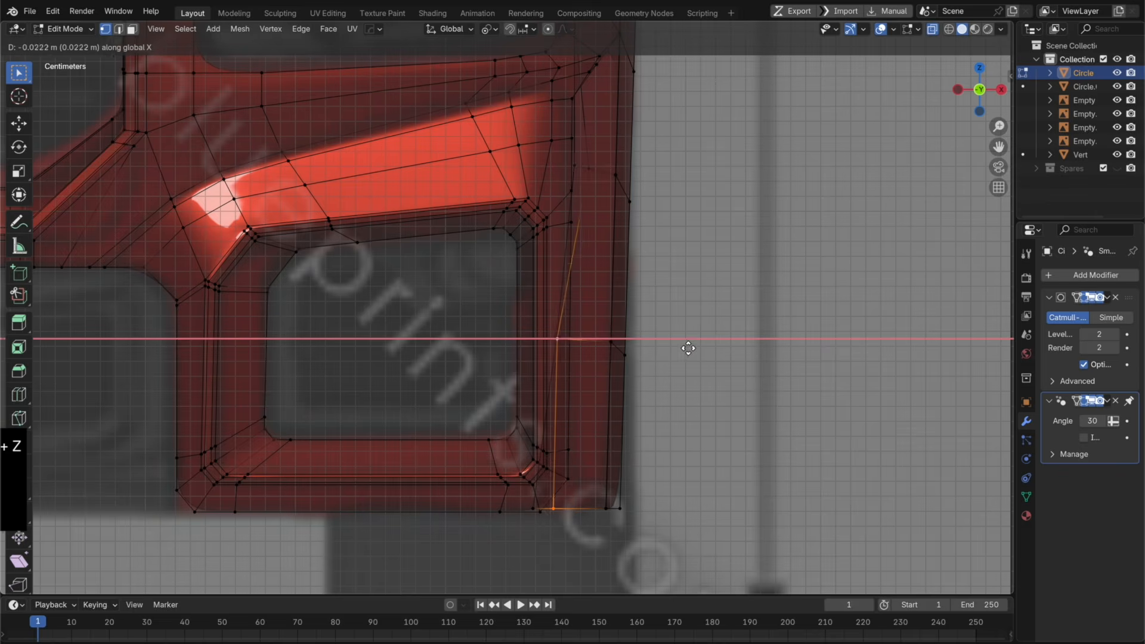
left_click(685, 346)
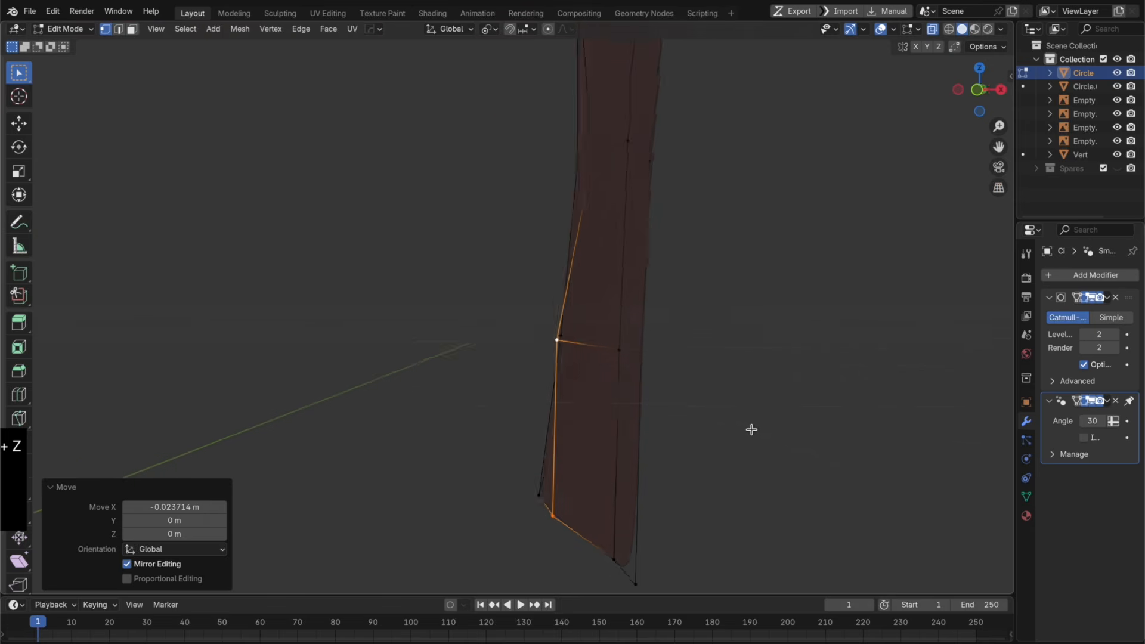
middle_click_drag(751, 430, 614, 485)
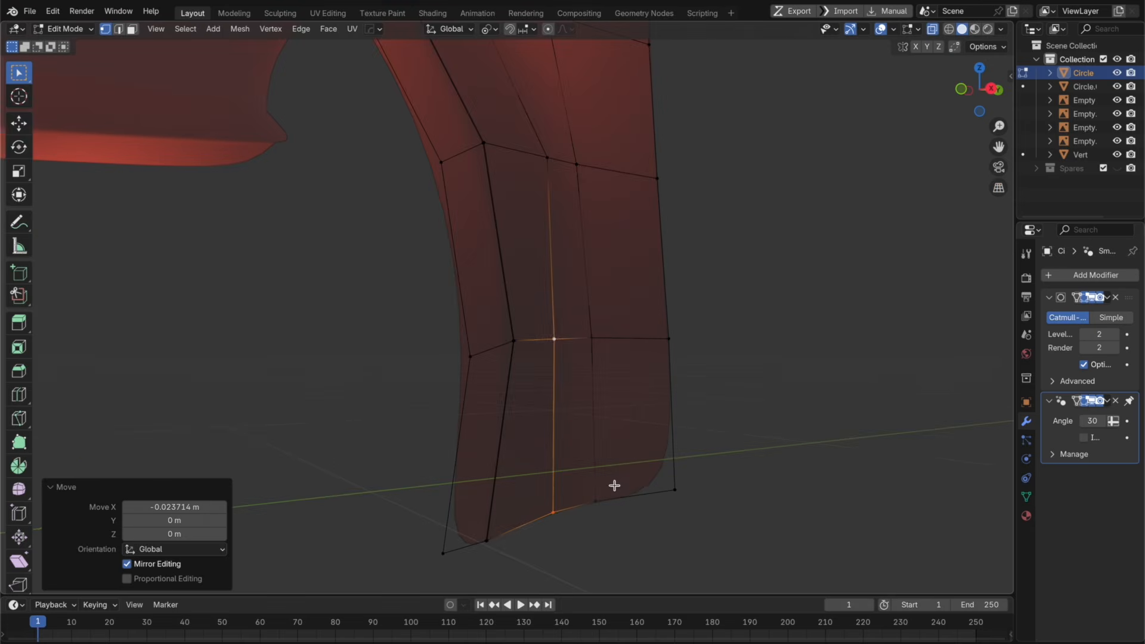
left_click(566, 527)
left_click(959, 93)
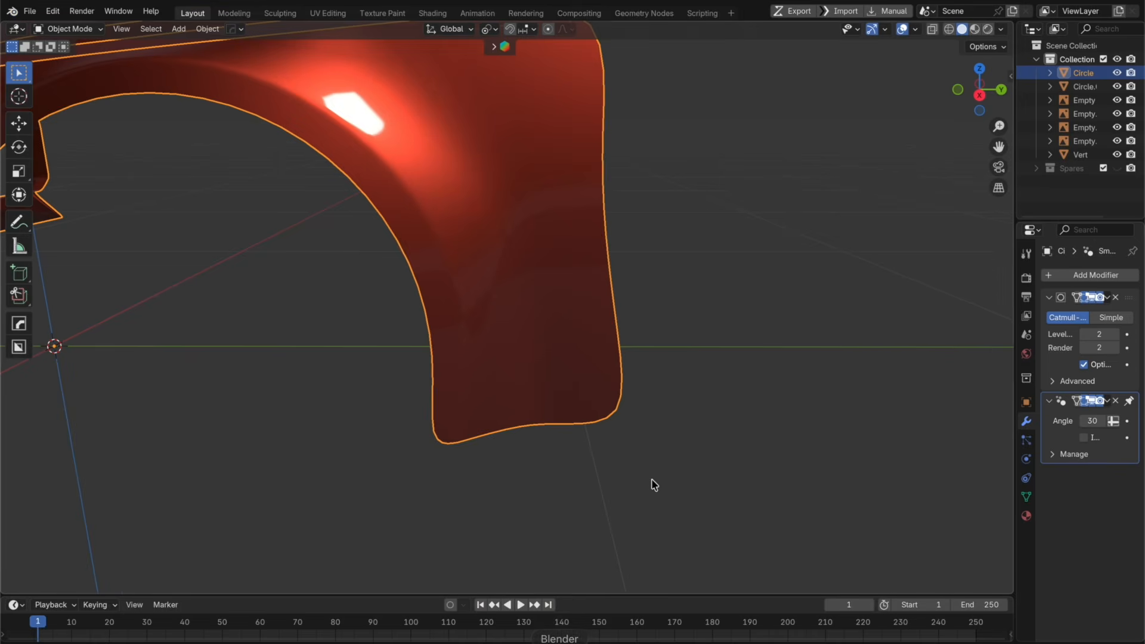
mouse_move(651, 483)
middle_mouse_down()
mouse_move(632, 445)
mouse_move(638, 475)
middle_mouse_up()
key("Tab")
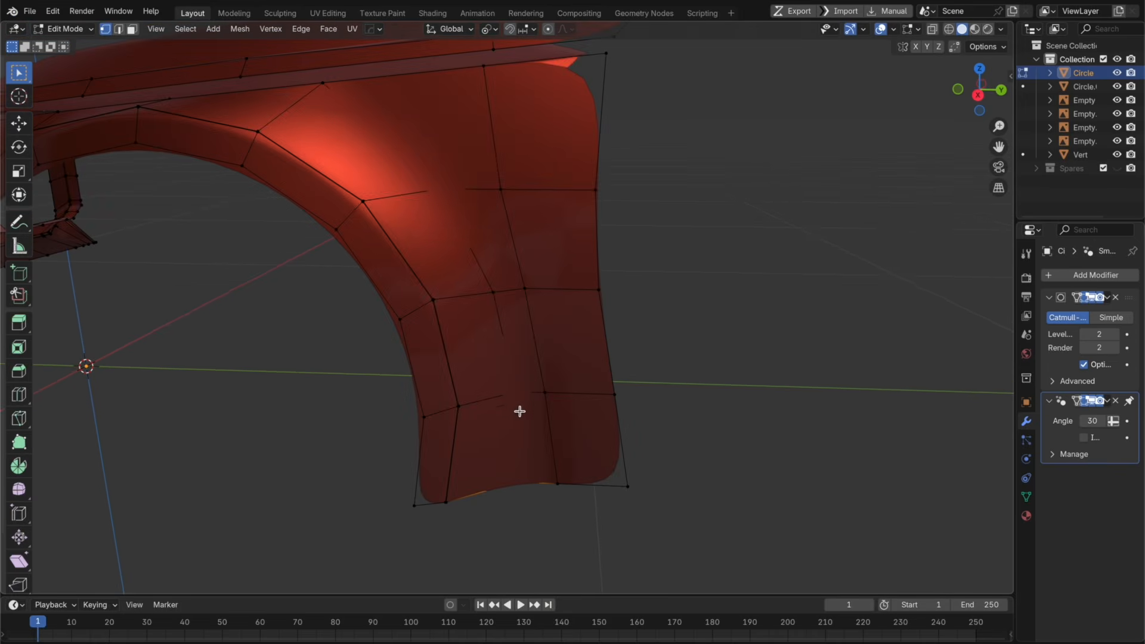
Step: Undo the latest edits to the lower fender mesh, comparing its shape with the reference photo
scroll(512, 366, "down", 3)
key("super+z")
key("super+z")
key("super+z")
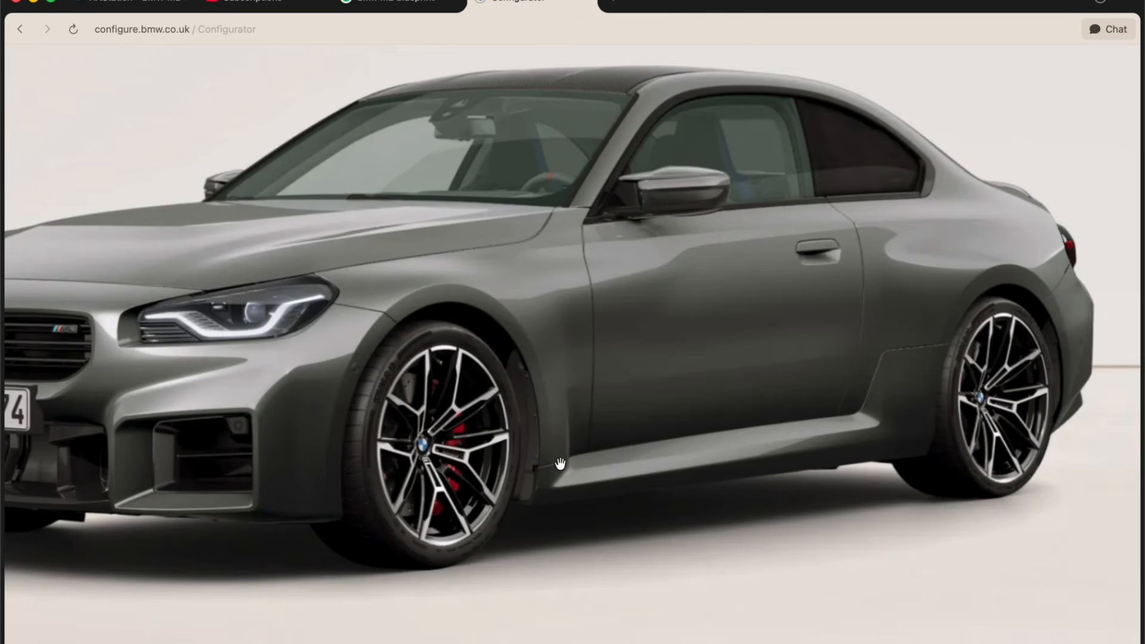
left_click(559, 643)
key("super+z")
key("super+z")
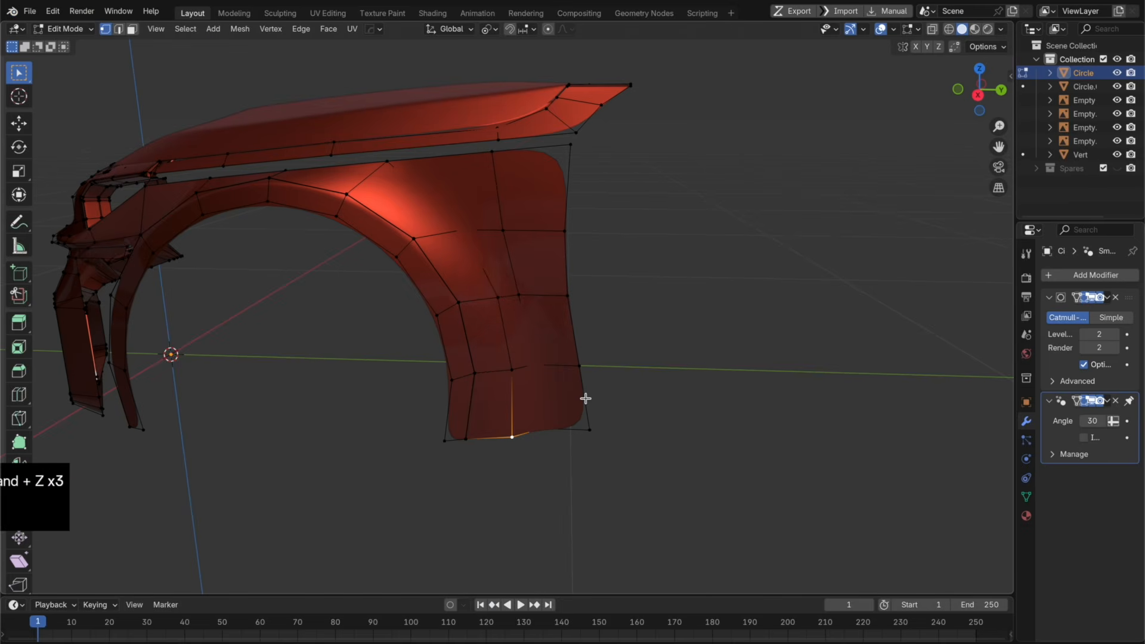
Step: Adjust the two lowest vertices of the loop beside the arch by sliding them, checking the panel from several angles
middle_click_drag(585, 398, 517, 444)
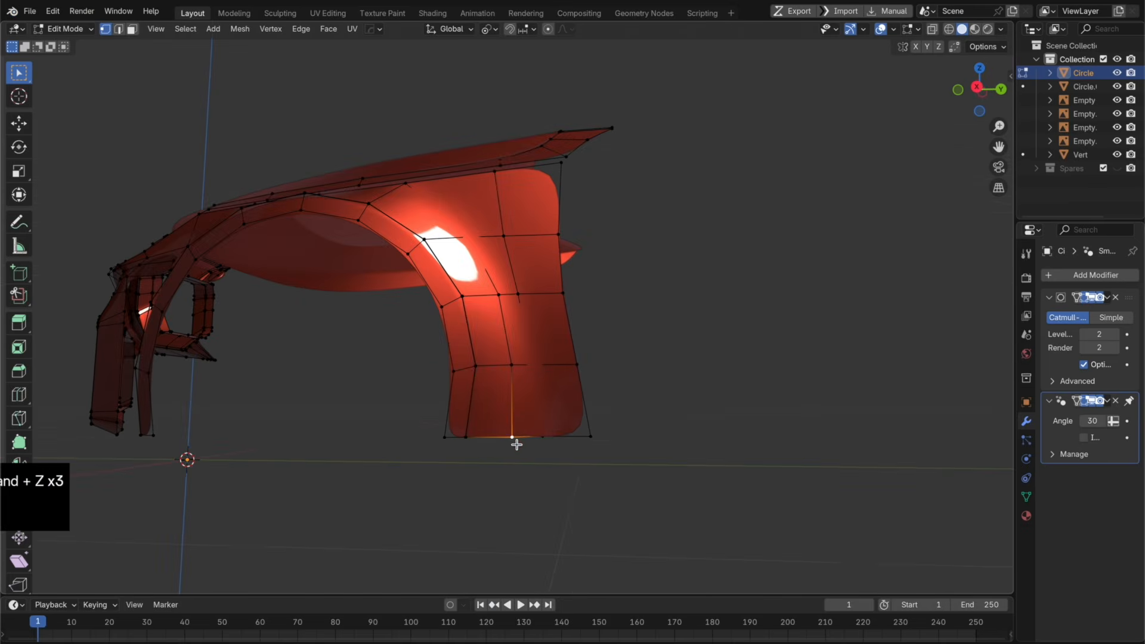
key("g")
key("g")
left_click(531, 389)
middle_click_drag(531, 389, 610, 446)
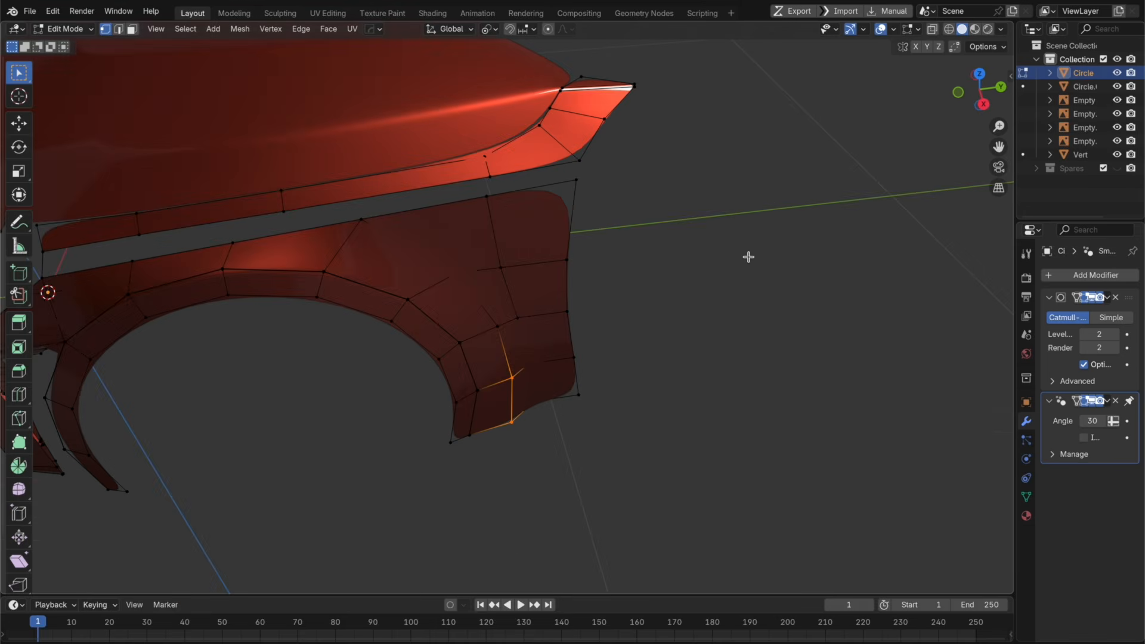
middle_click_drag(748, 256, 614, 286)
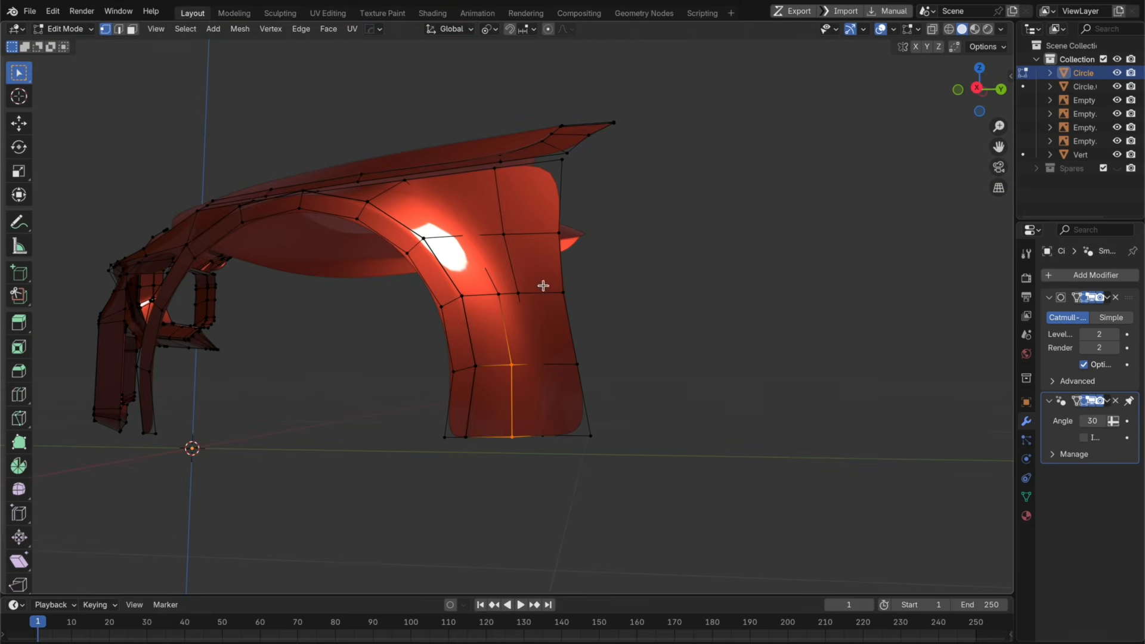
Step: Slide the top vertex of the loop nearest the door toward the door line, against the side blueprint
left_click(981, 67)
left_click_drag(981, 68, 501, 179)
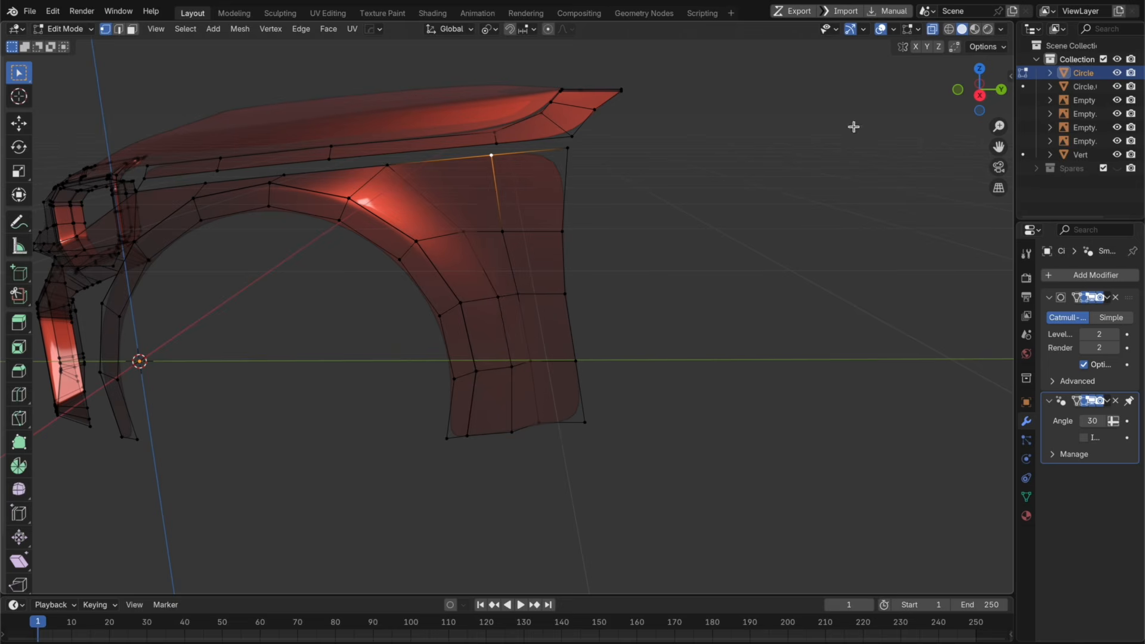
left_click(959, 90)
left_click(1000, 90)
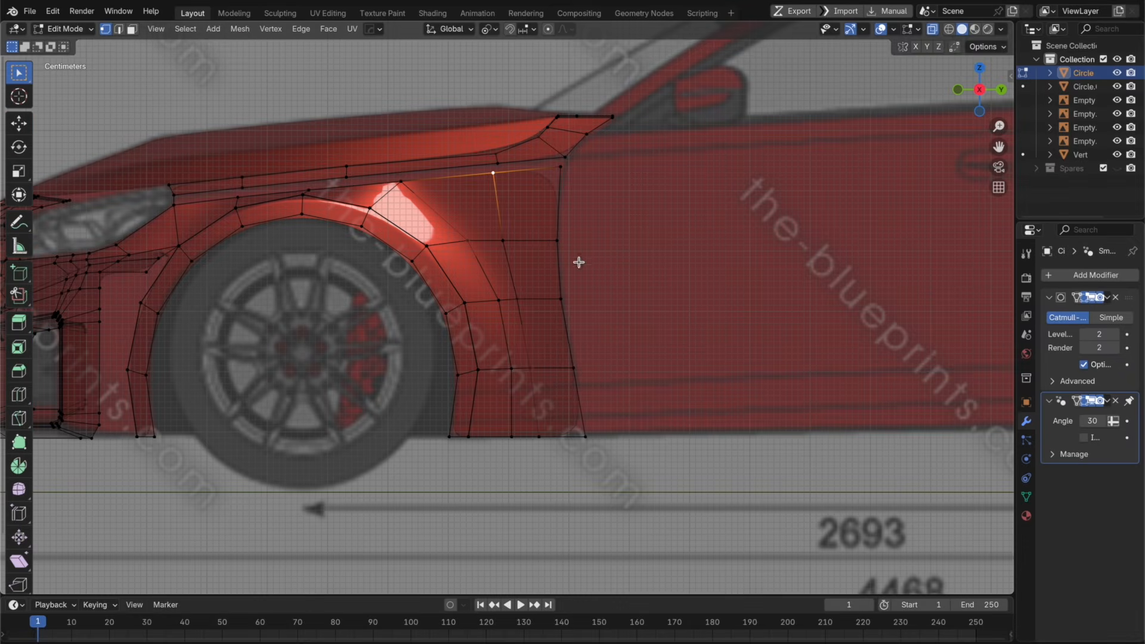
key("shift+v")
left_click(535, 238)
Step: Slide the vertices below it in the same loop toward the door line to straighten the loop
left_click(494, 247)
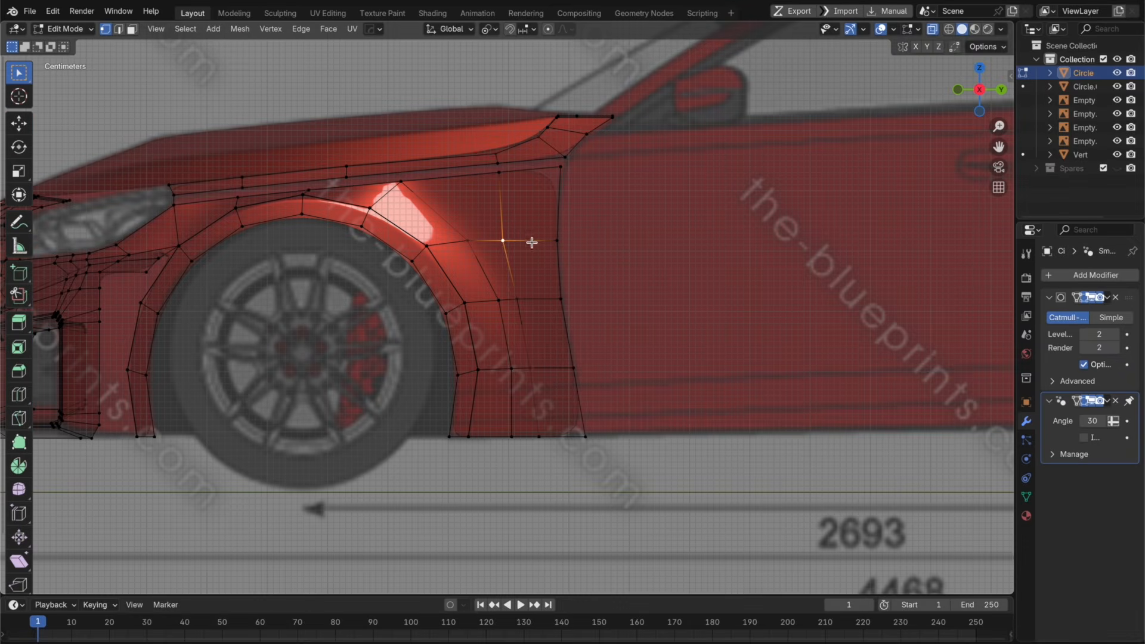
key("g")
key("g")
left_click(518, 297)
key("g")
key("g")
left_click(533, 362)
key("g")
key("g")
left_click(534, 351)
Step: Slide the loop's second vertex from the top further toward the door line by a factor of 0.107
left_click(505, 249)
key("g")
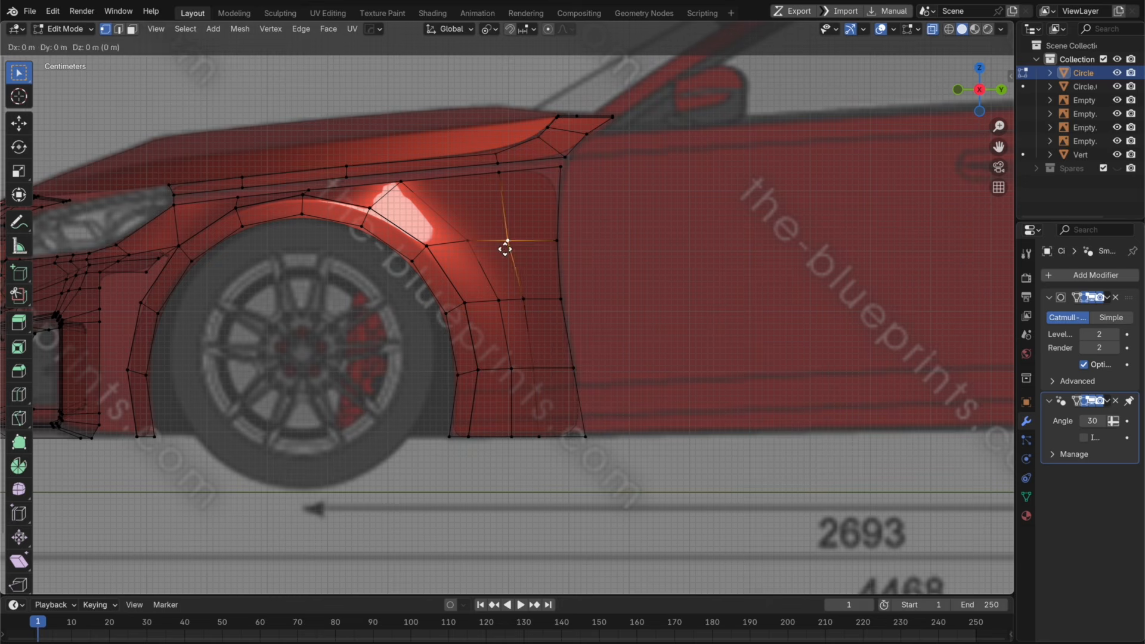
left_click(511, 248)
Step: Fill the gap between the hood strip and the fender's upper edge with faces, starting at the door end
middle_click_drag(538, 253, 557, 312, "shift")
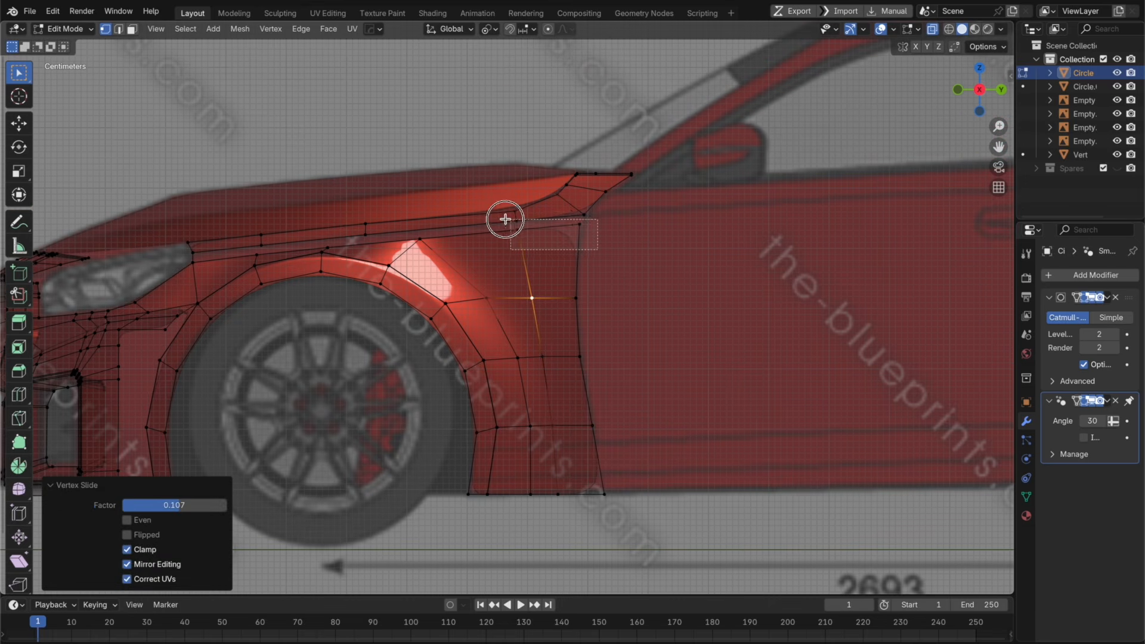
left_click_drag(505, 219, 506, 221, "shift")
left_click(585, 215, "shift")
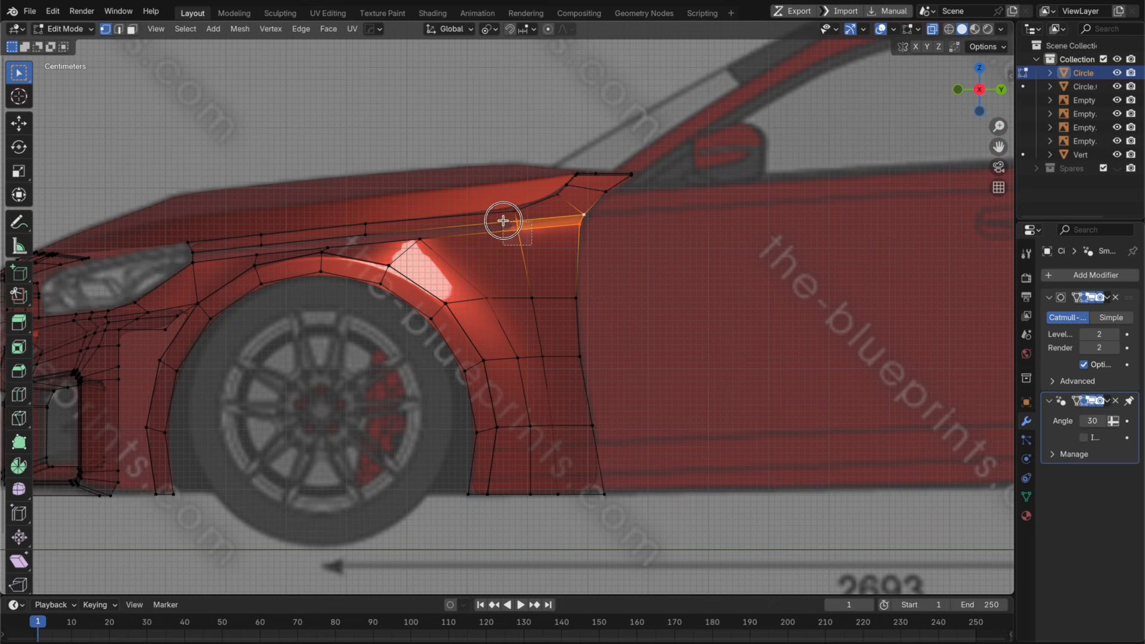
middle_click_drag(523, 281, 541, 406)
key("super+z")
key("super+z")
middle_click_drag(489, 255, 529, 269, "shift")
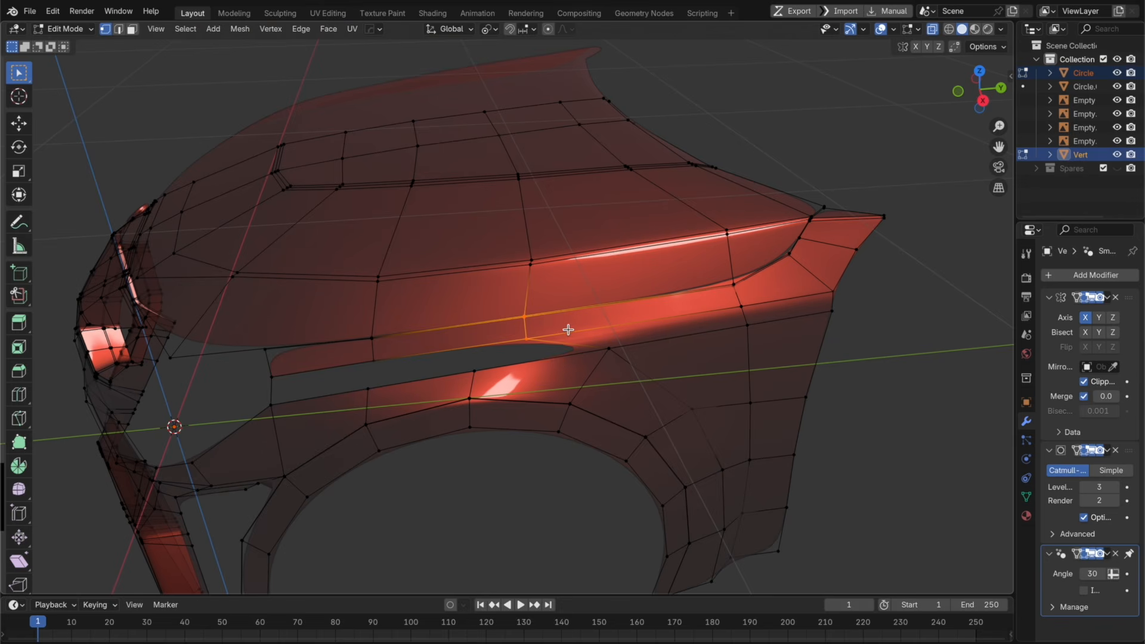
Step: Slide the hood strip's cross edge at the front end of the filled faces toward the door by a factor of -0.304
key("g")
key("g")
key("Escape")
key("Tab")
key("Tab")
key("g")
key("g")
left_click(622, 323)
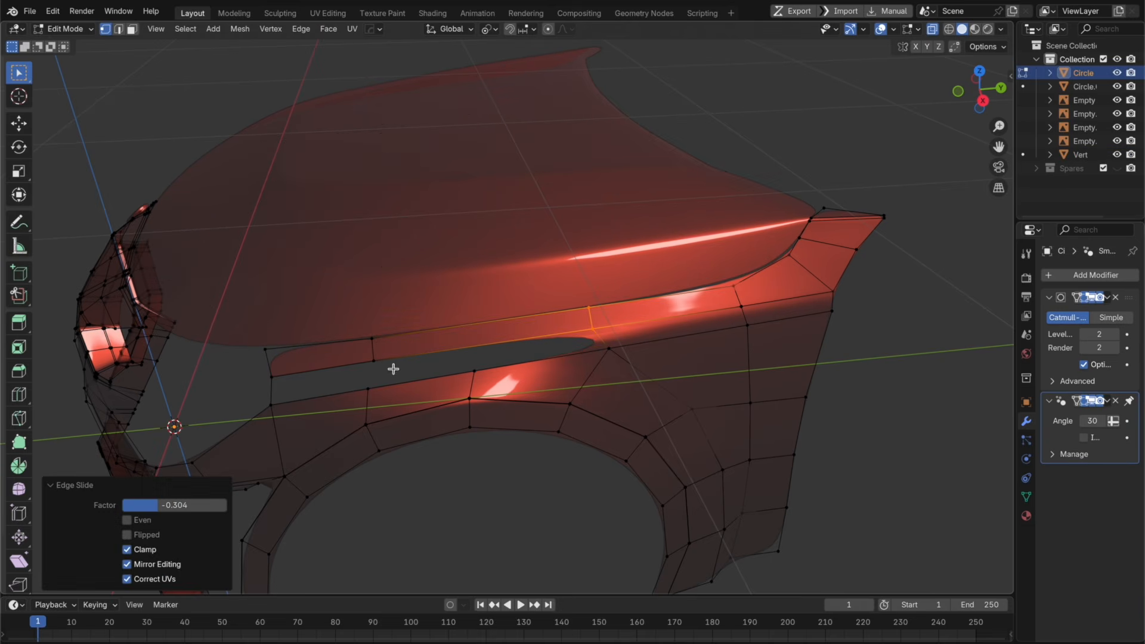
Step: Add a loop cut across the hood strip ahead of the slid cross edge, above the wheel arch
key("super+r")
left_click(490, 334)
left_click(482, 335)
key("Tab")
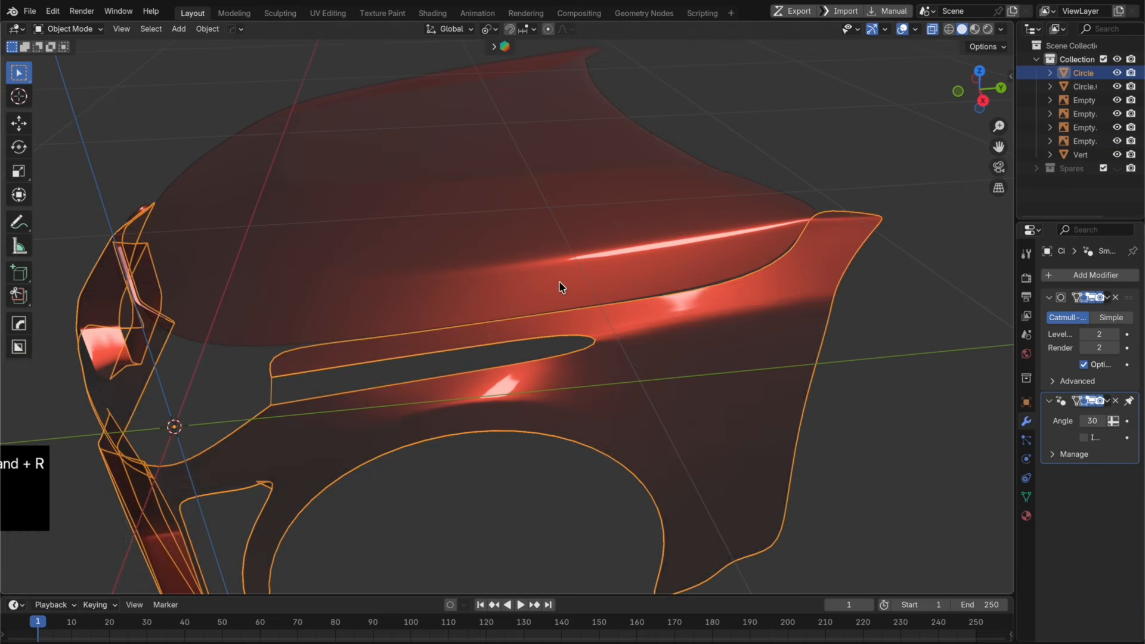
Step: Edit hood and fender together and slide the hood's side cross edge by a factor of -0.139 toward the strip's new cut
left_click(559, 282)
key("Tab")
key("Tab")
left_click(567, 328, "shift")
key("Tab")
key("g")
key("g")
left_click(555, 297)
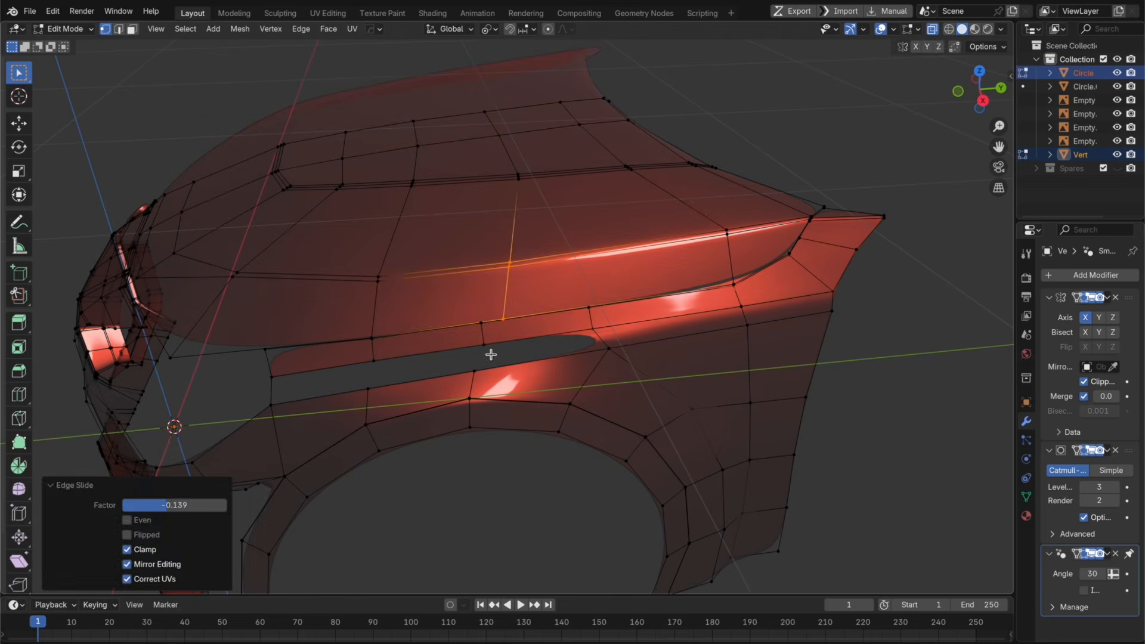
Step: Fill the remaining gap between the hood strip and the fender with faces up to the headlight opening
left_click_drag(491, 355, 459, 303)
key("g")
left_click(478, 298)
key("f")
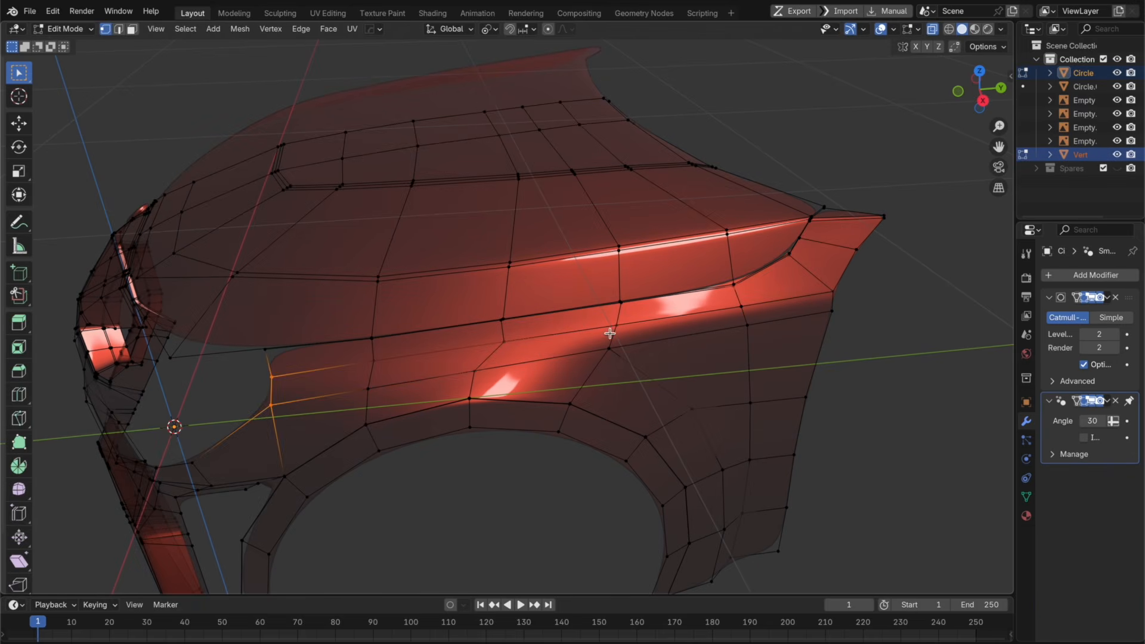
key("g")
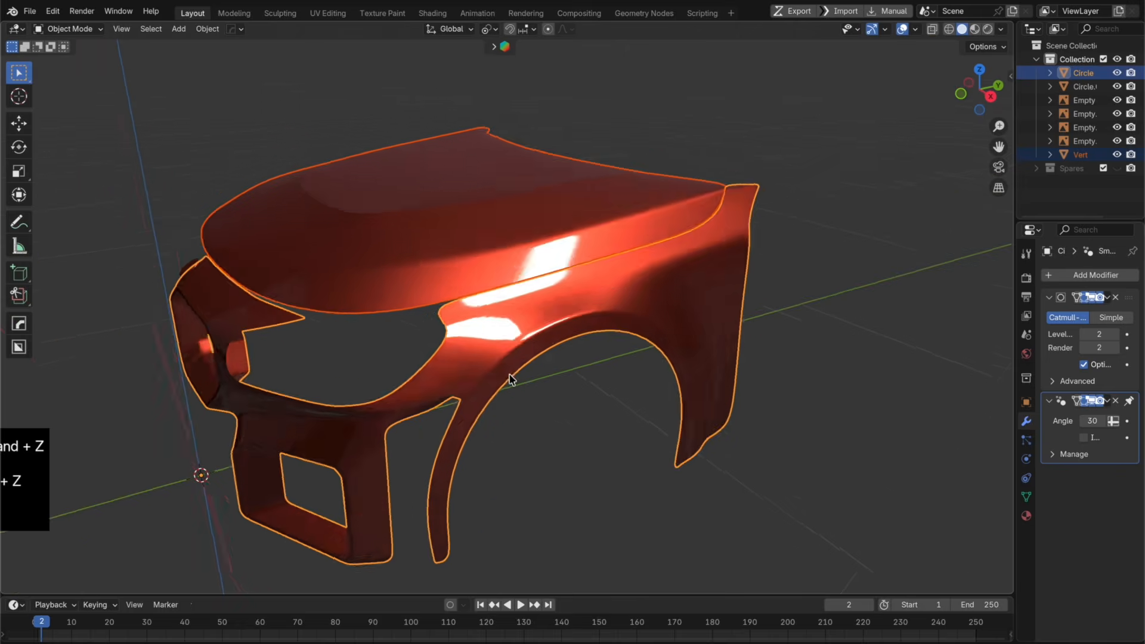
Step: Adjust the two fender vertices above the front of the wheel arch along Z in side view, raising the first about 0.0012 m
scroll(511, 378, "up", 2)
key("Tab")
key("ctrl+r")
left_click(704, 256)
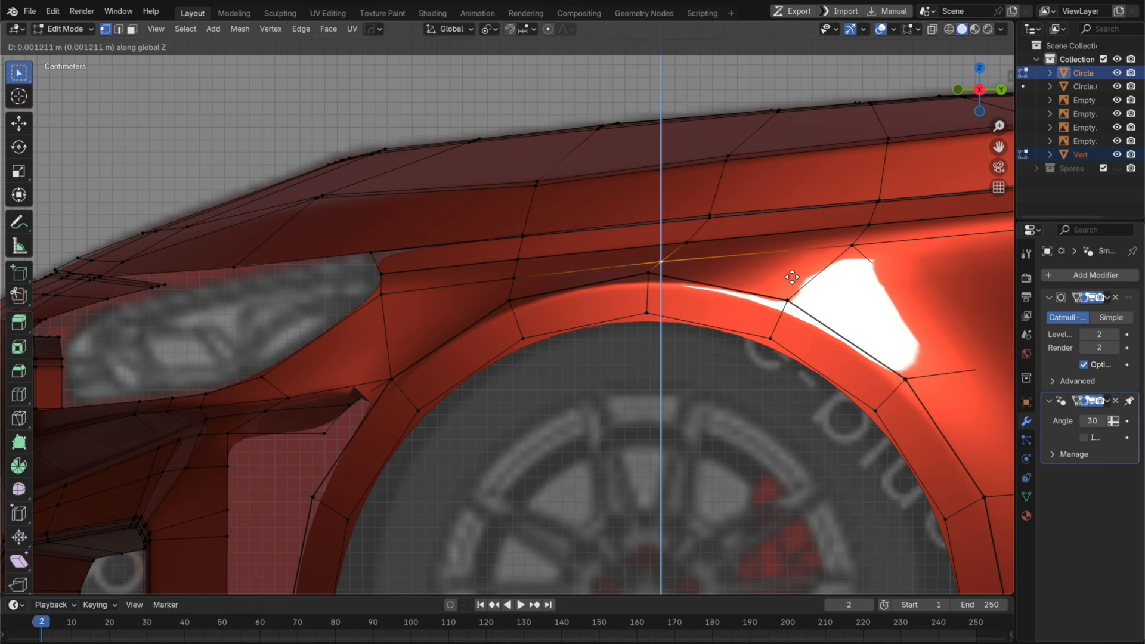
left_click(792, 277)
left_click(518, 280)
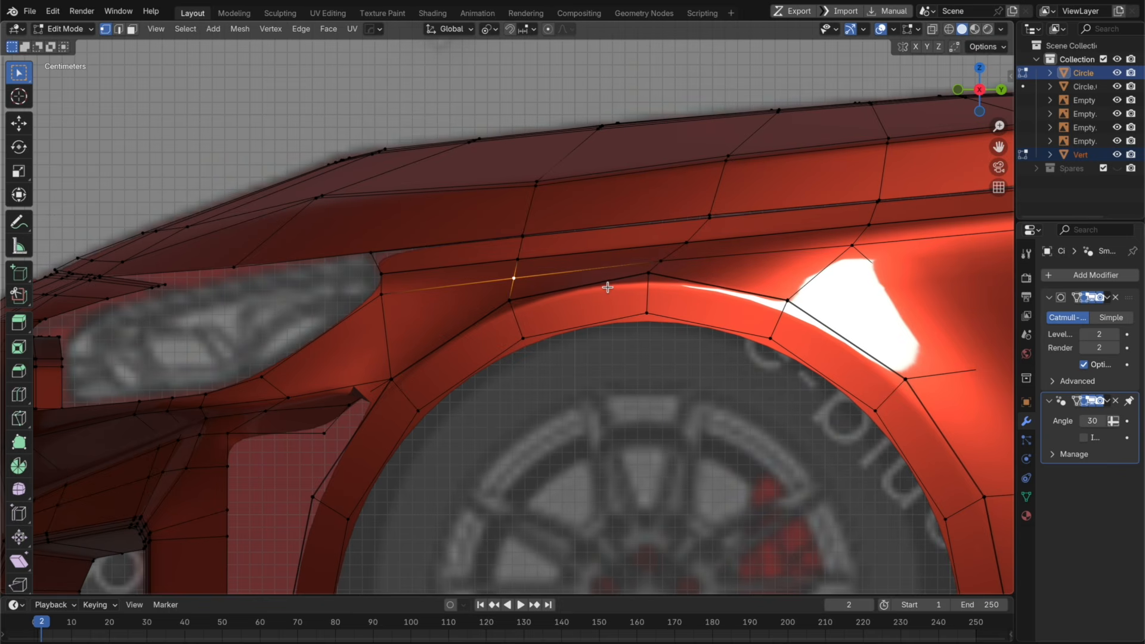
key("g")
key("z")
Step: Apply Shade Auto Smooth at 30° to the fender and hood and save the file
key("Tab")
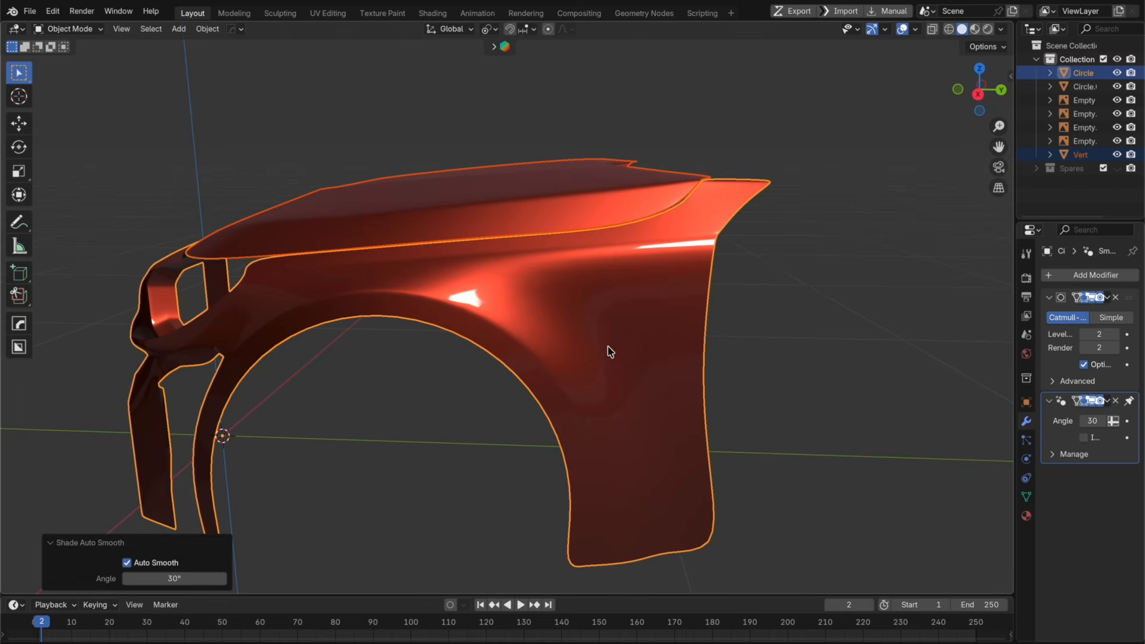
key("F2")
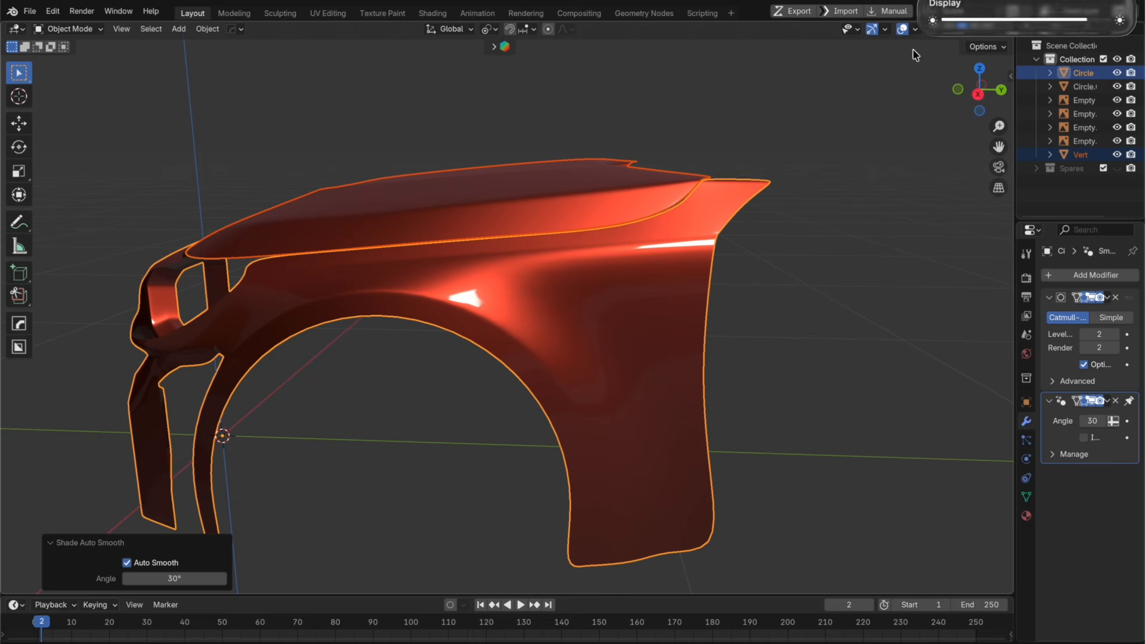
middle_click_drag(784, 248, 856, 255)
scroll(779, 257, "down", 3)
key("super+s")
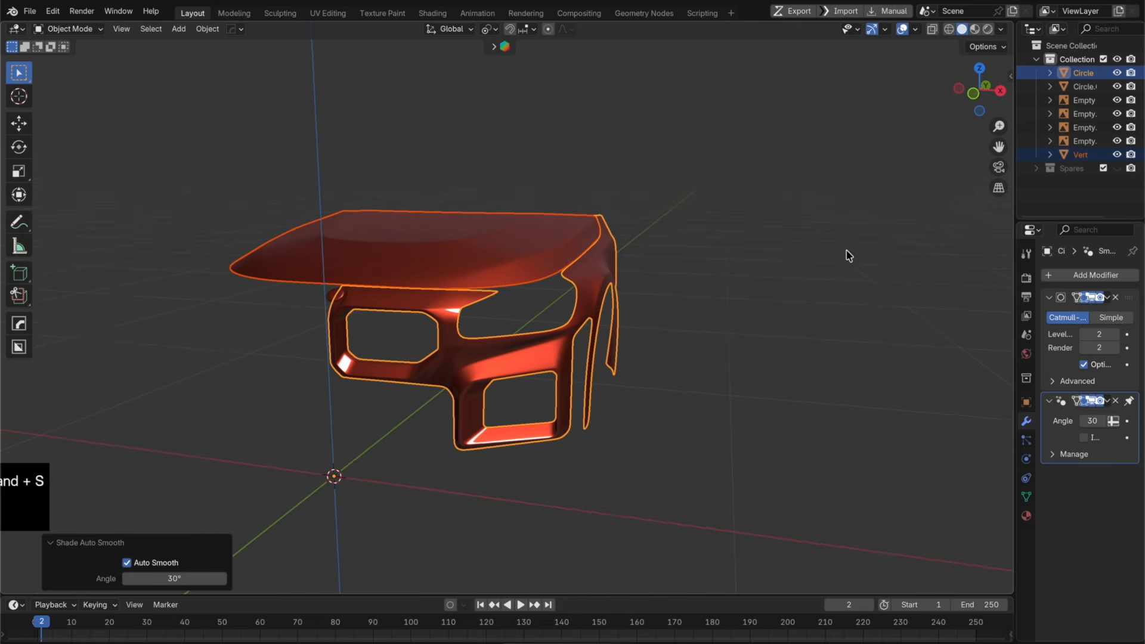
Step: Add an X-axis Mirror modifier with clipping to the bumper and fender mesh, first in the stack, and apply the object's transforms
left_click(1090, 269)
left_click(948, 301)
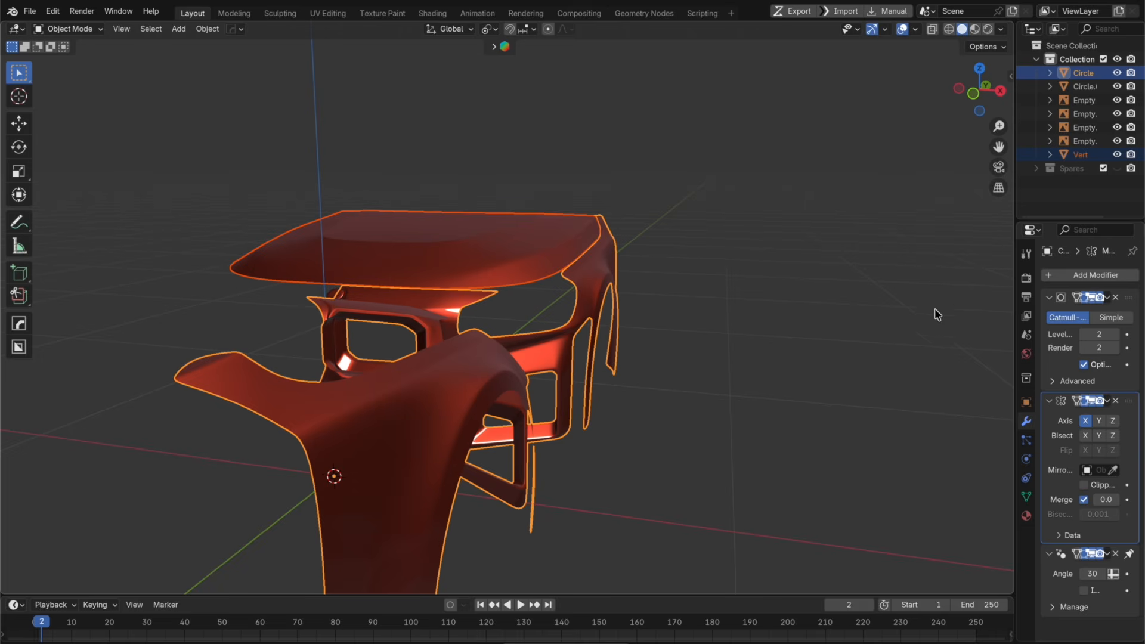
key("ctrl+a")
left_click(686, 352)
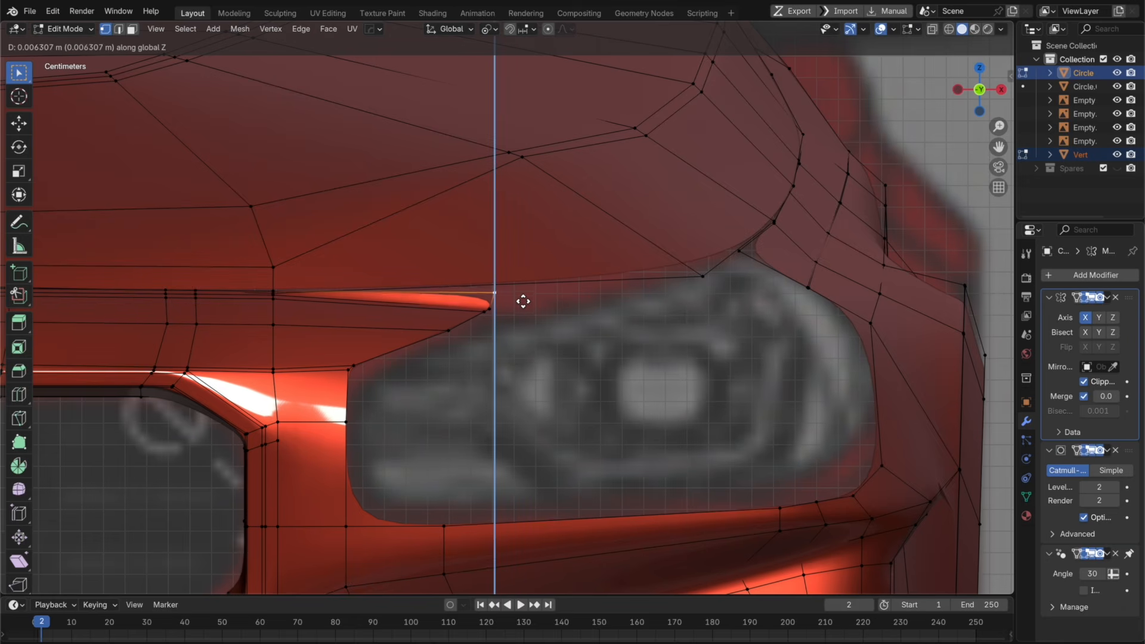
Step: Raise the vertices at the inner upper corner of the headlight opening along Z, the last one by about 0.0053 m
left_click(526, 297)
left_click(494, 309)
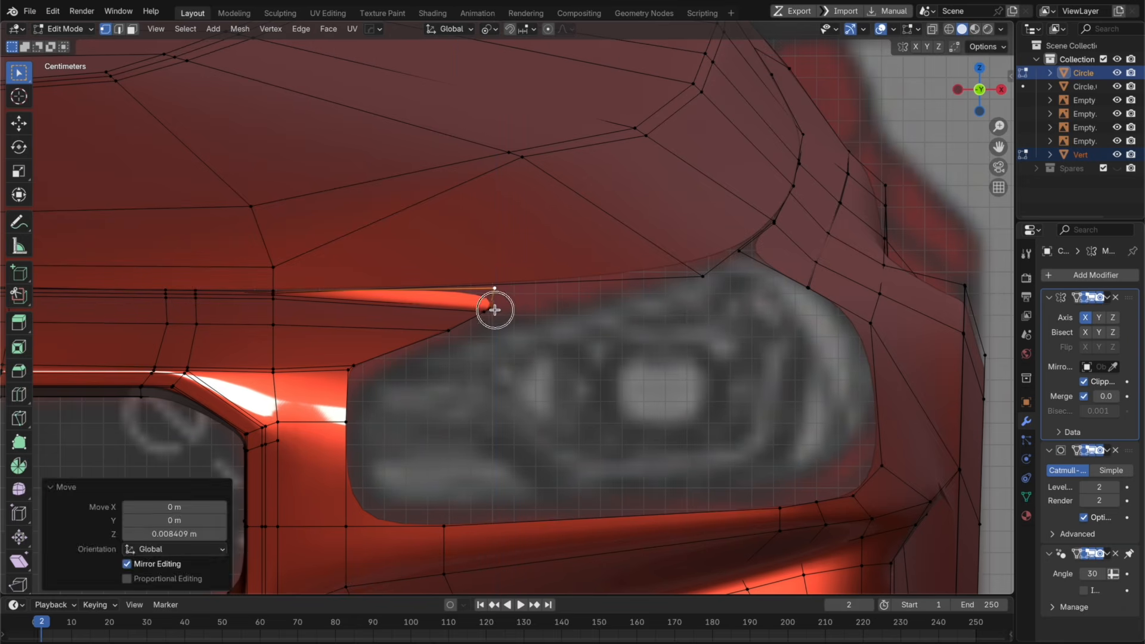
key("g")
key("z")
left_click(514, 307)
left_click(485, 318)
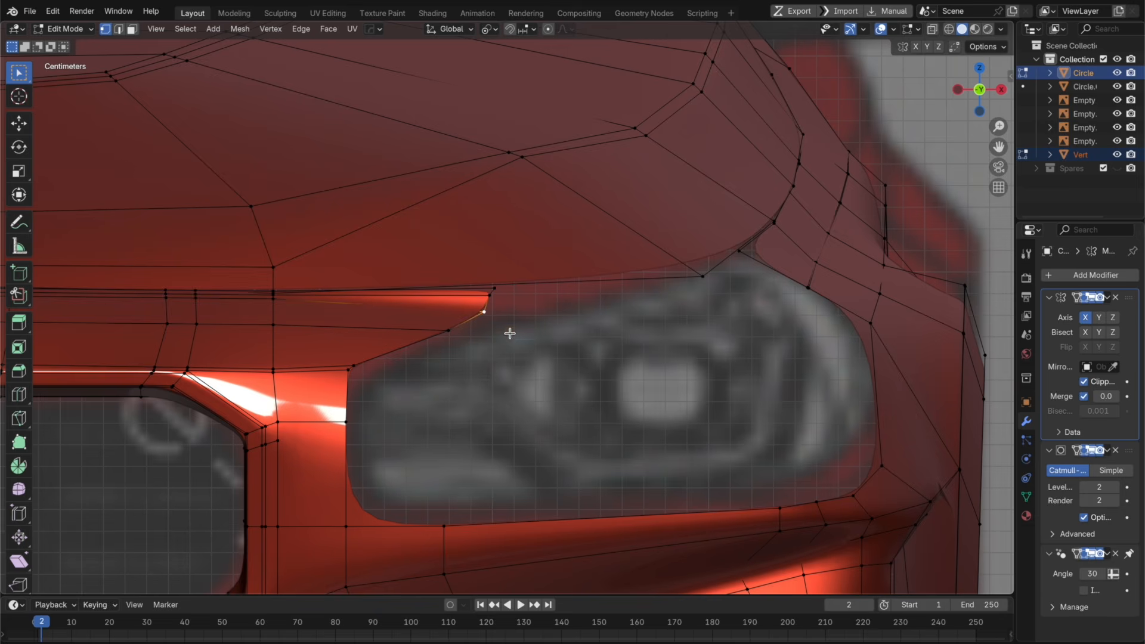
key("g")
key("z")
left_click(509, 323)
Step: Dissolve the extra edge beside the inner upper corner of the headlight opening
middle_click_drag(509, 323, 361, 324)
left_click(475, 283, "shift")
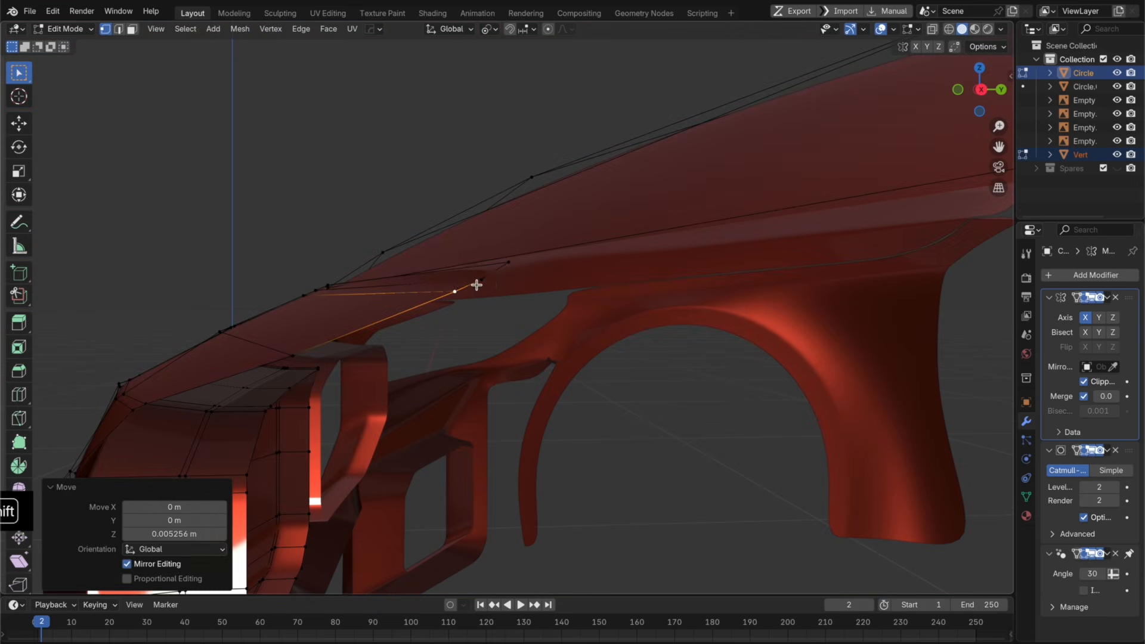
key("x")
left_click(490, 314)
Step: Raise the fender vertex above the front of the wheel arch slightly along Z to match the side blueprint
key("g")
key("z")
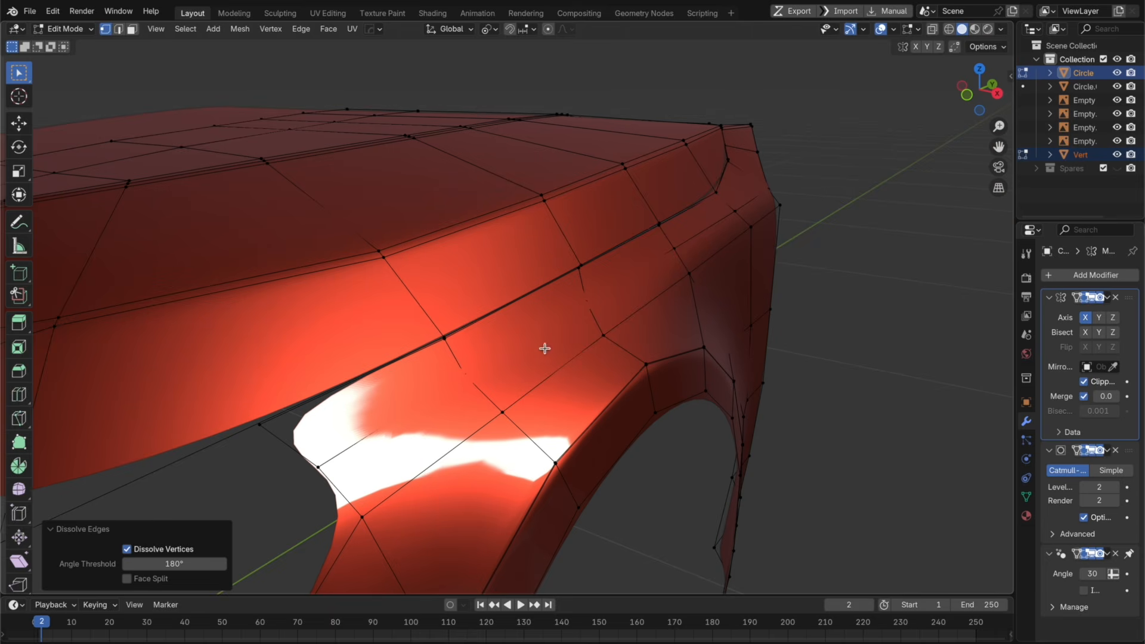
left_click(587, 314)
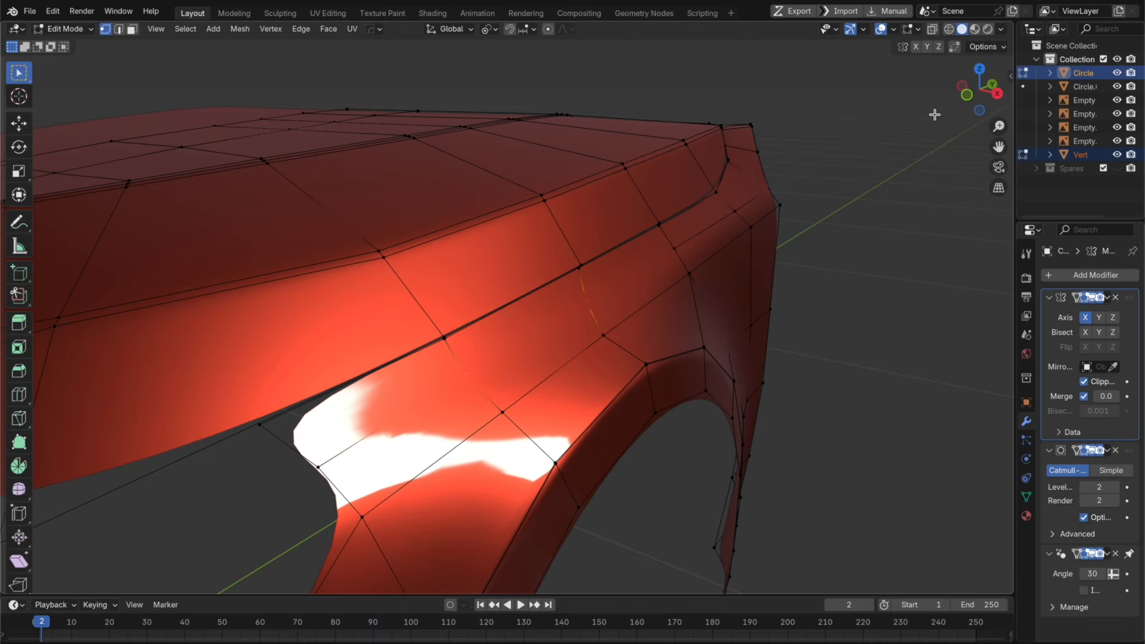
left_click(992, 85)
key("alt+z")
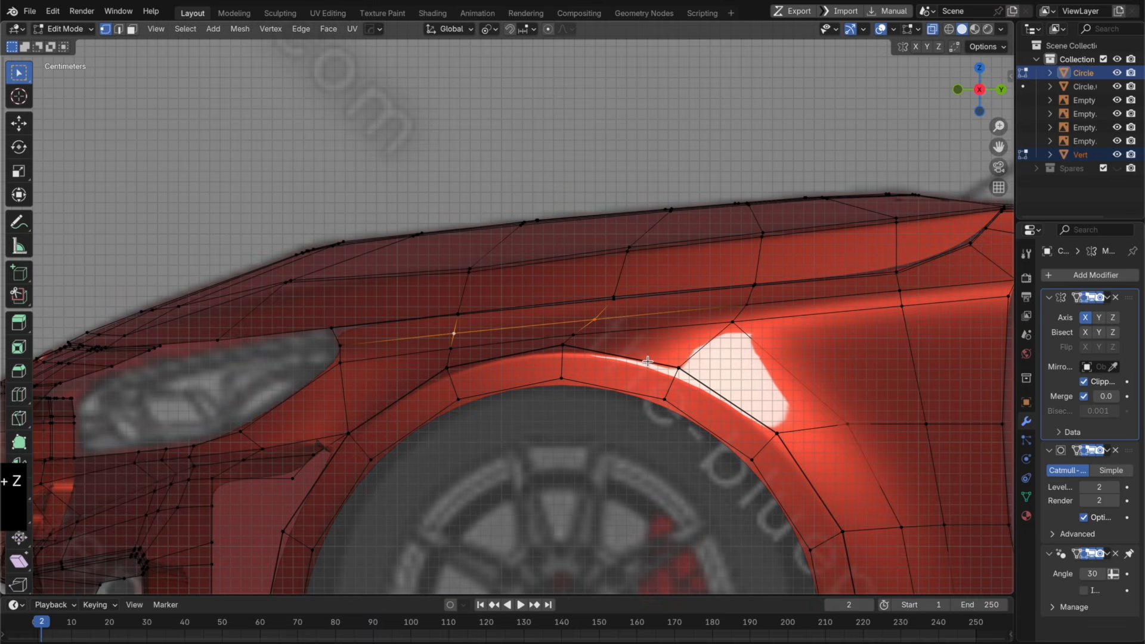
key("g")
key("z")
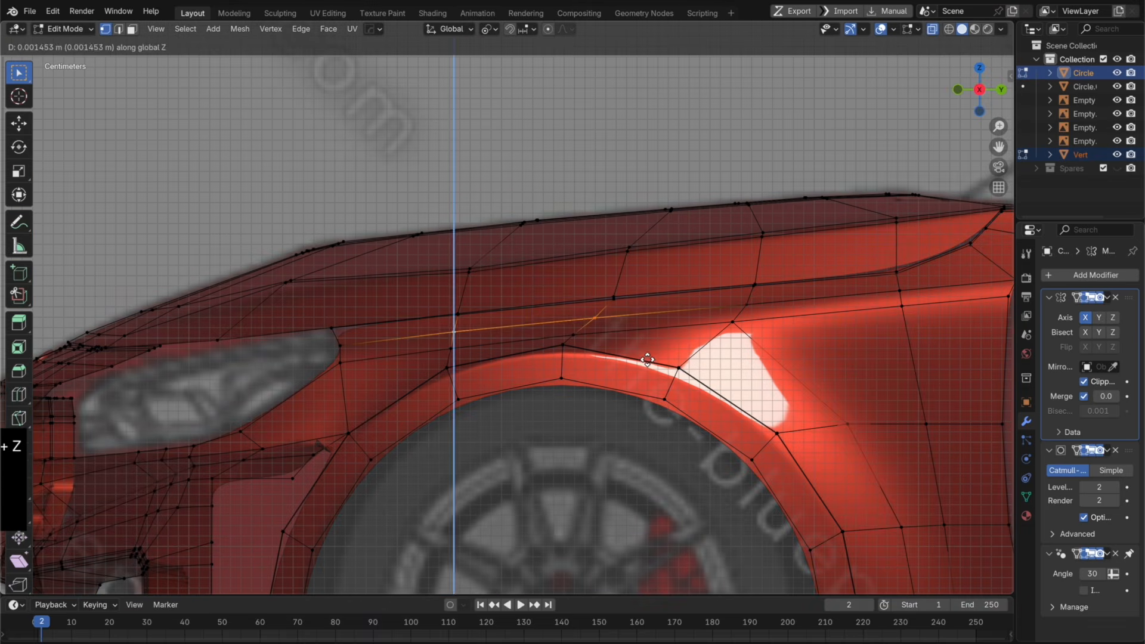
left_click(647, 359)
Step: Slide and move the bumper corner vertices below the headlight outward in top view to match the blueprint outline
key("alt+z")
key("g")
key("g")
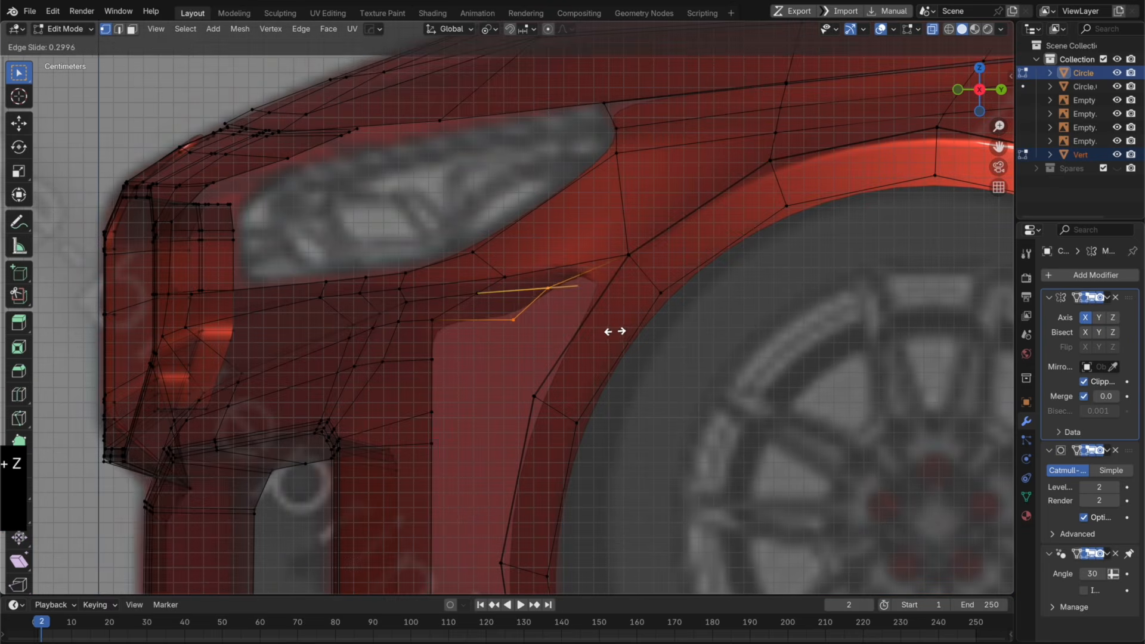
left_click(549, 378)
scroll(549, 378, "up", 1)
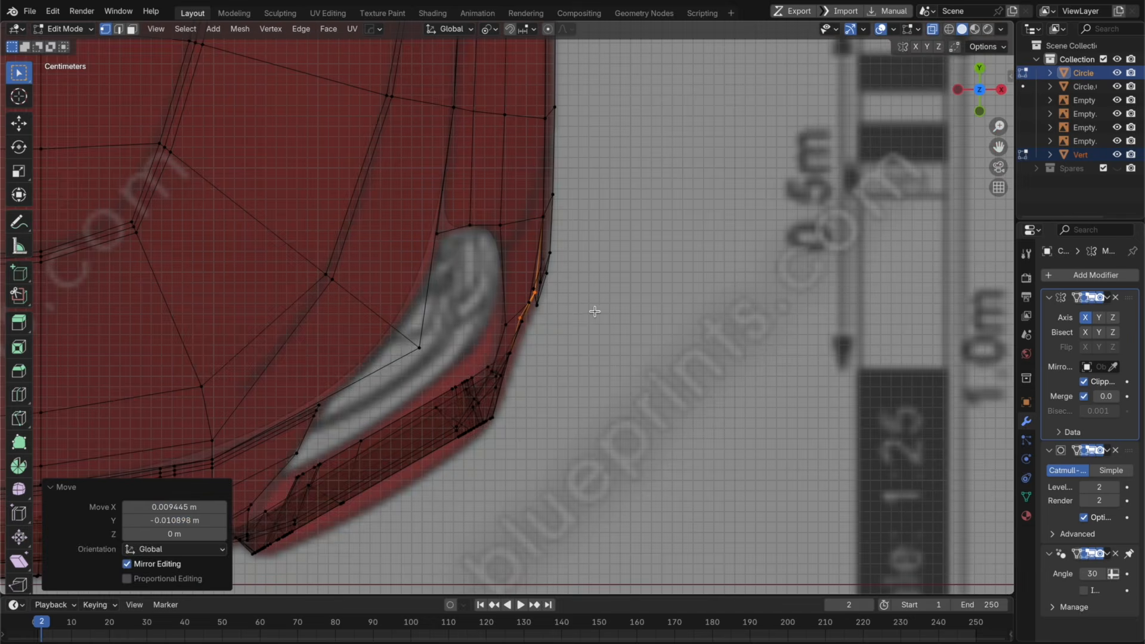
middle_click_drag(595, 311, 531, 306)
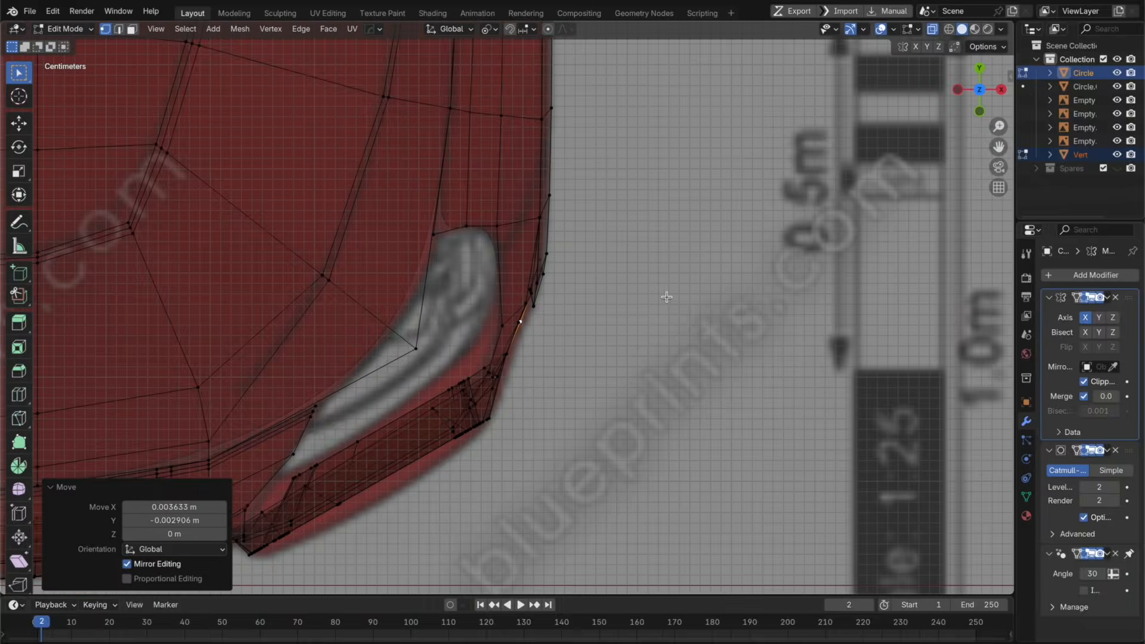
middle_click_drag(667, 296, 631, 313)
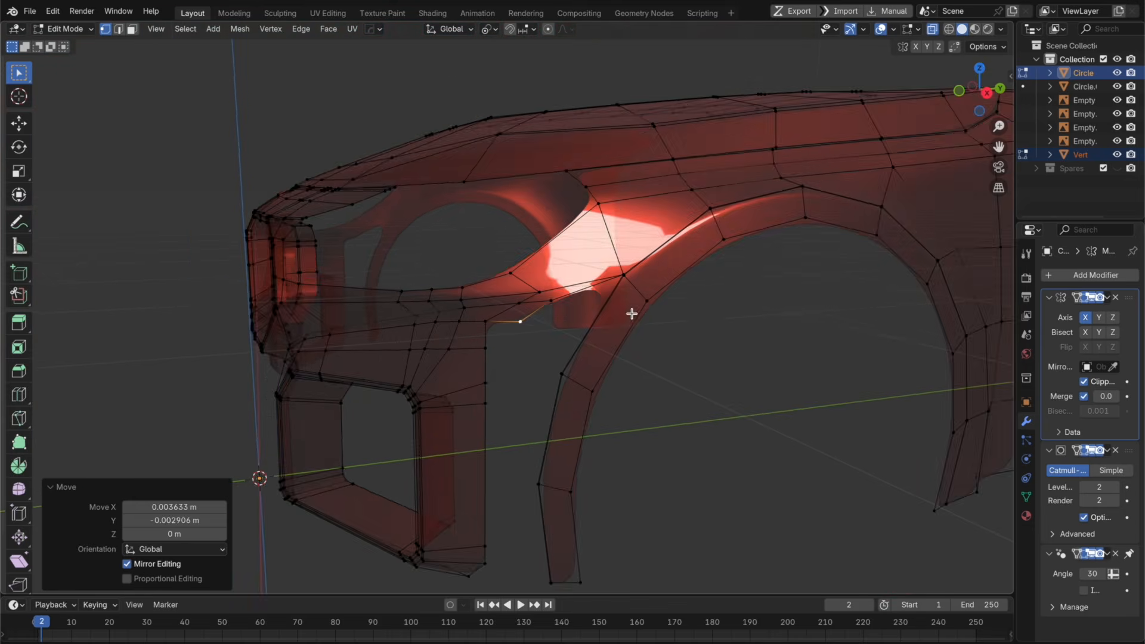
Step: Extrude an edge down from the bumper corner vertex, loop-cut the panel beside the intake, and fill a face between them
scroll(621, 317, "up", 2)
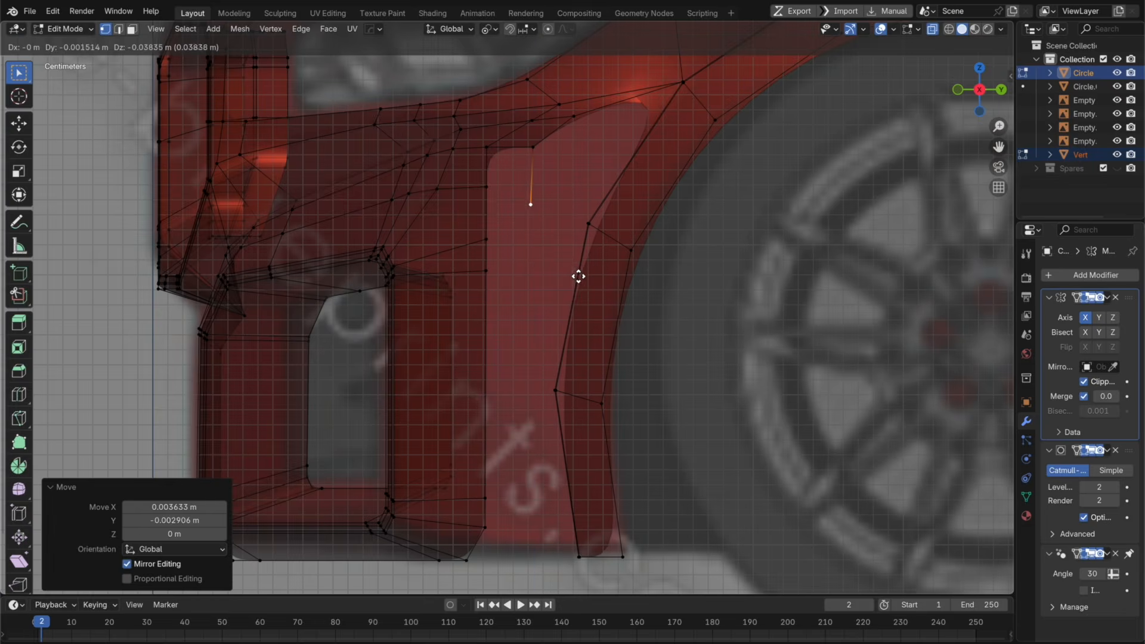
key("f")
key("ctrl+r")
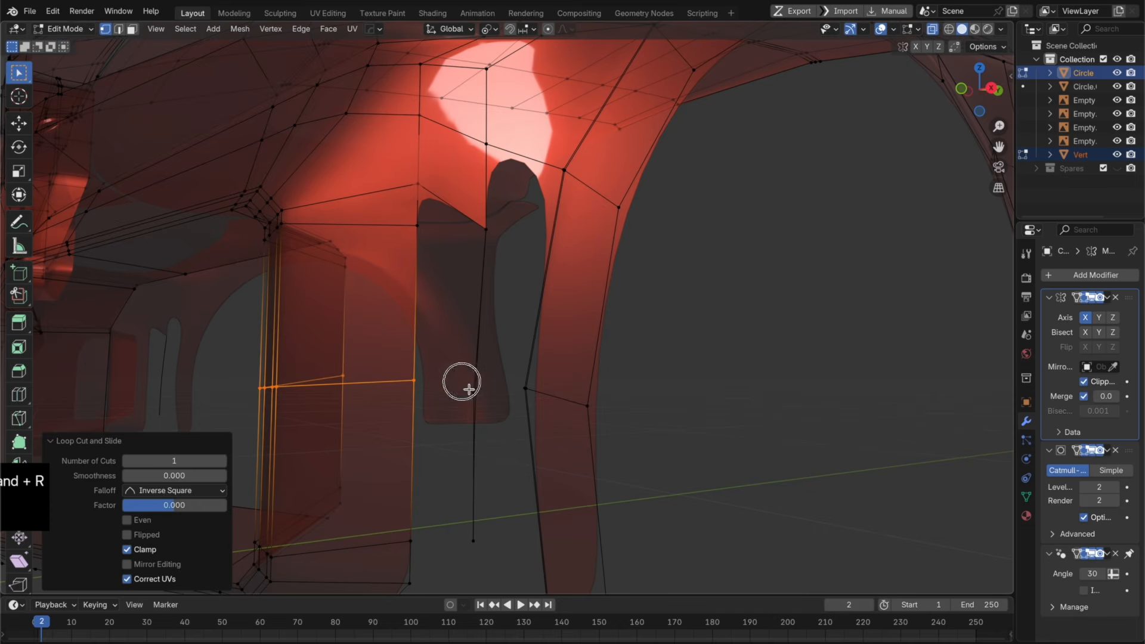
left_click_drag(485, 412, 397, 219)
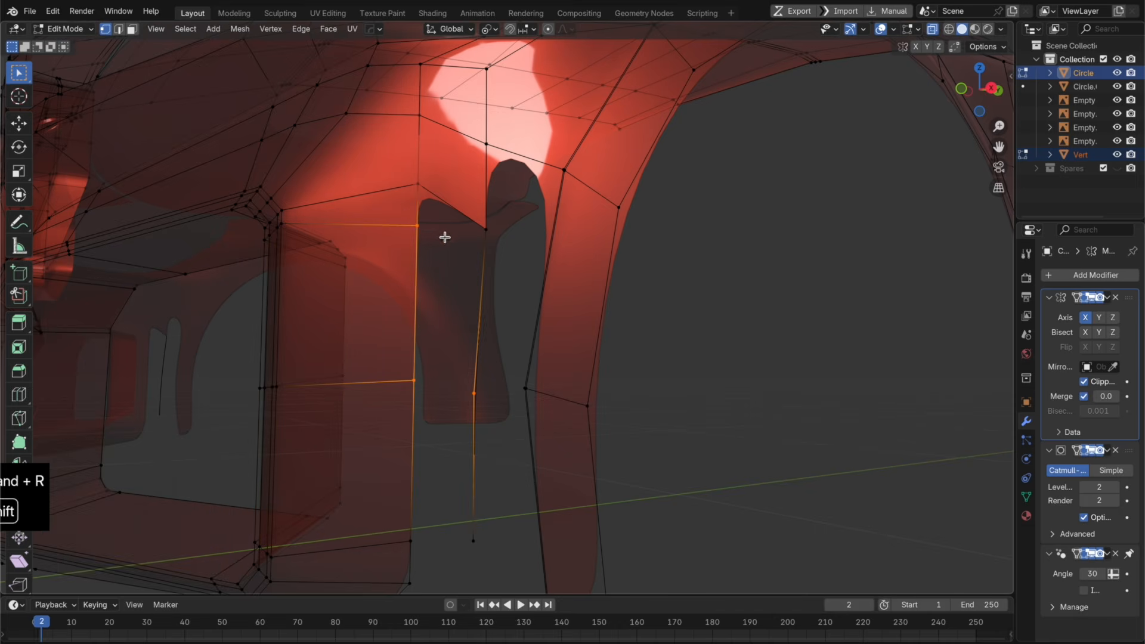
key("f")
middle_click_drag(467, 232, 544, 266, "shift")
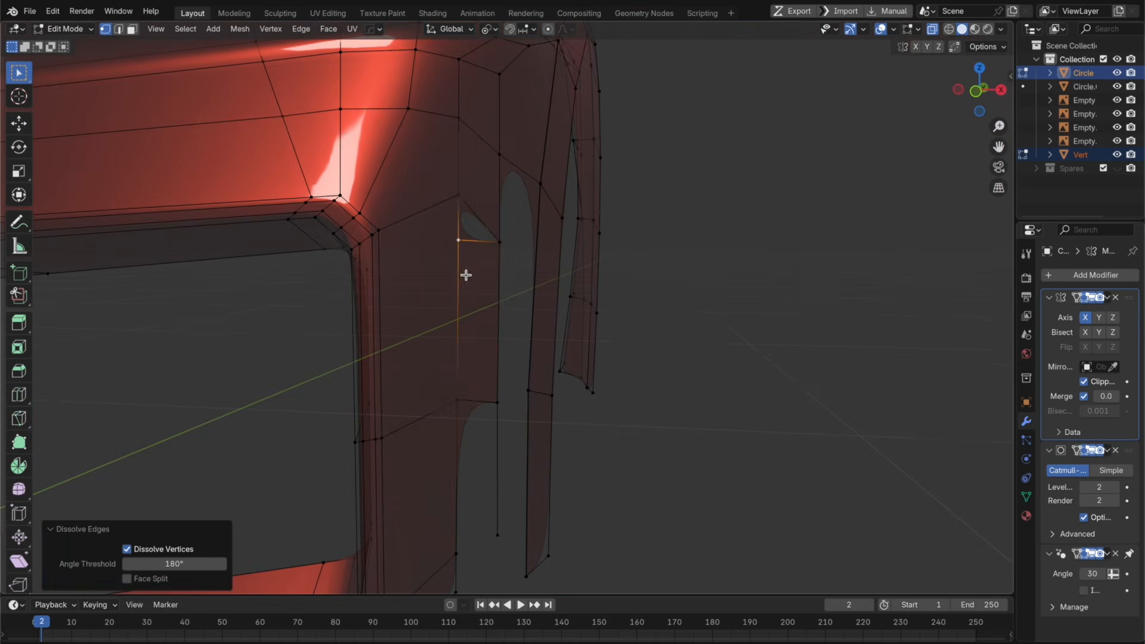
Step: Close the small triangular gap on the bumper side panel by dissolving the extra edges and merging its vertices at centre
middle_click_drag(465, 274, 420, 278)
key("x")
left_click(485, 238)
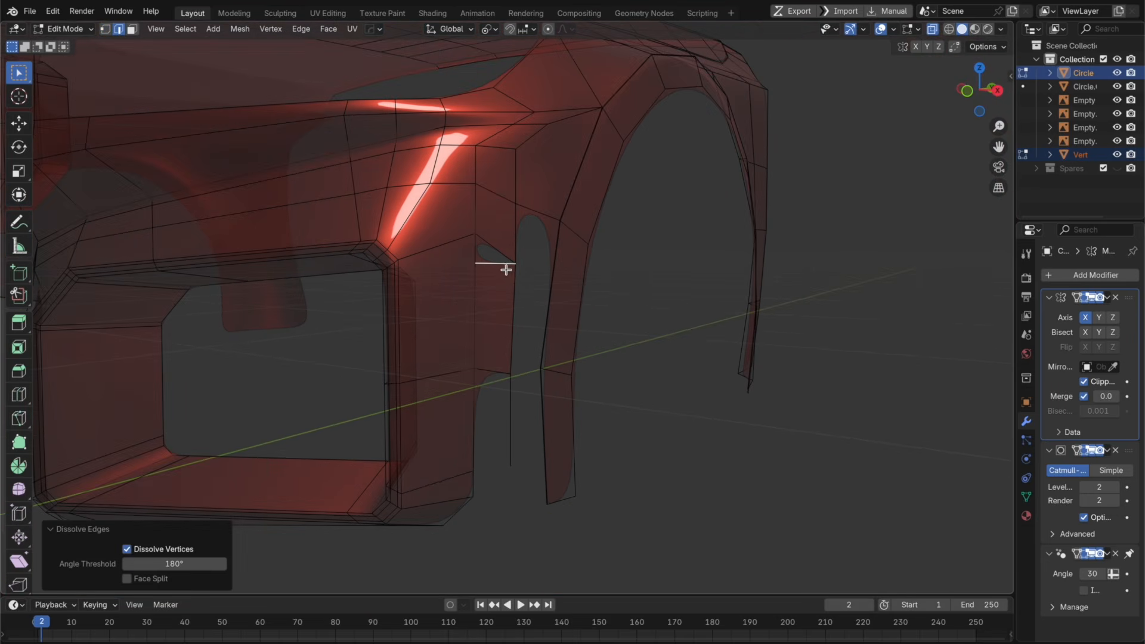
key("x")
left_click(510, 272)
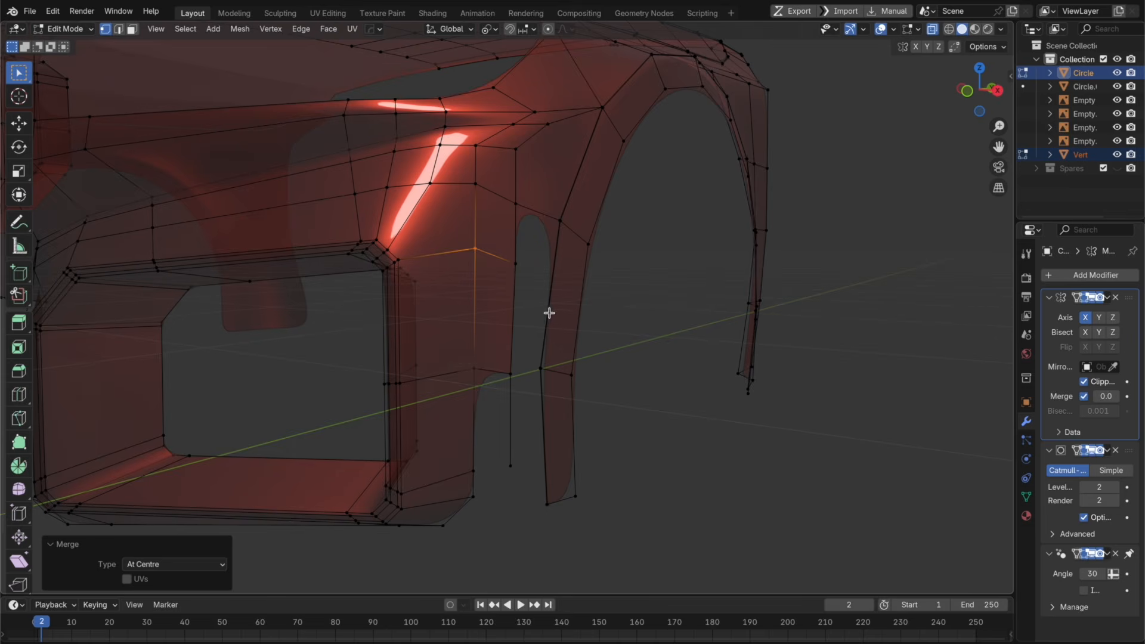
Step: Fill faces beside the extruded strip, bridging the bumper side panel and the wheel arch
middle_click_drag(546, 331, 511, 317)
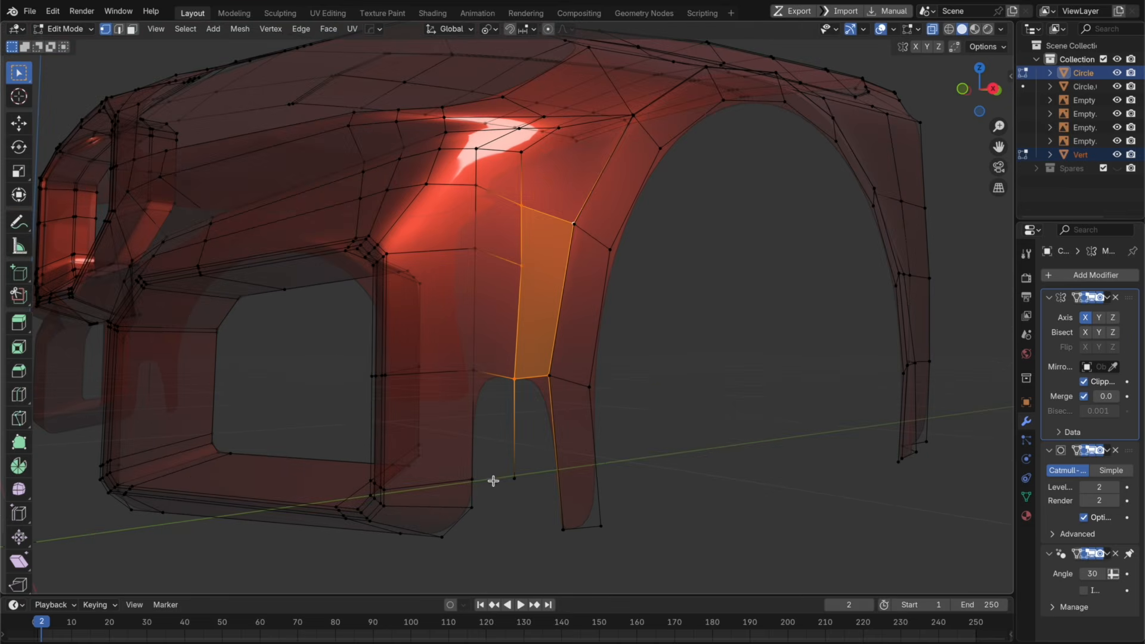
left_click_drag(518, 482, 453, 364)
key("f")
middle_click_drag(534, 457, 510, 398)
Step: Lower the strip's loose bottom vertex along Z in side view and extrude it about 0.0235 m further down
key("KP_1")
key("g")
key("z")
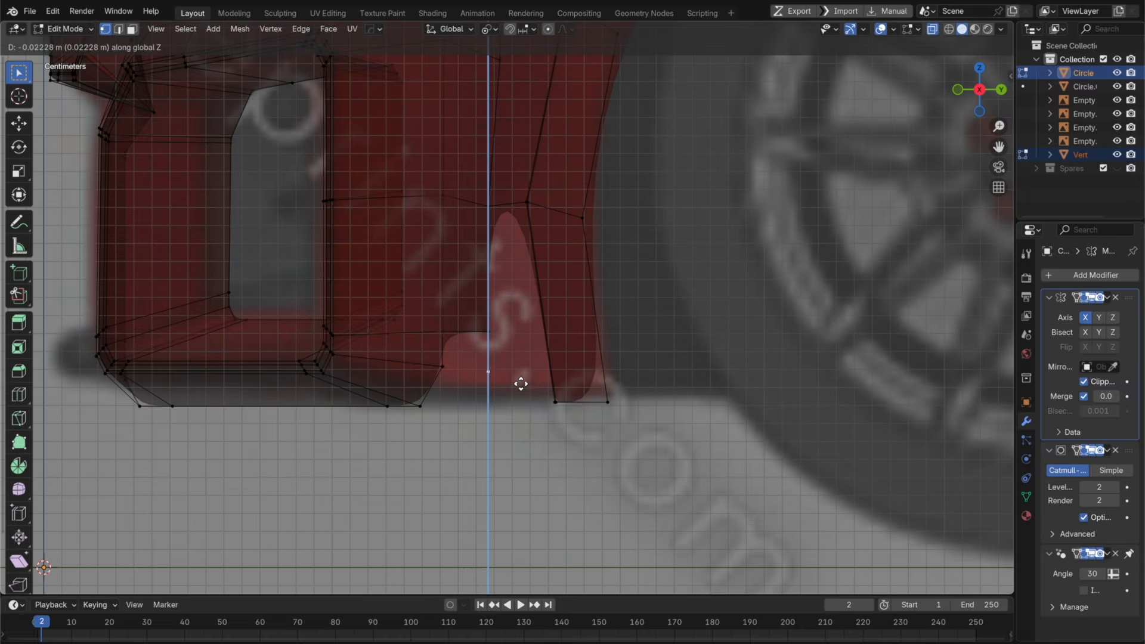
left_click(536, 387)
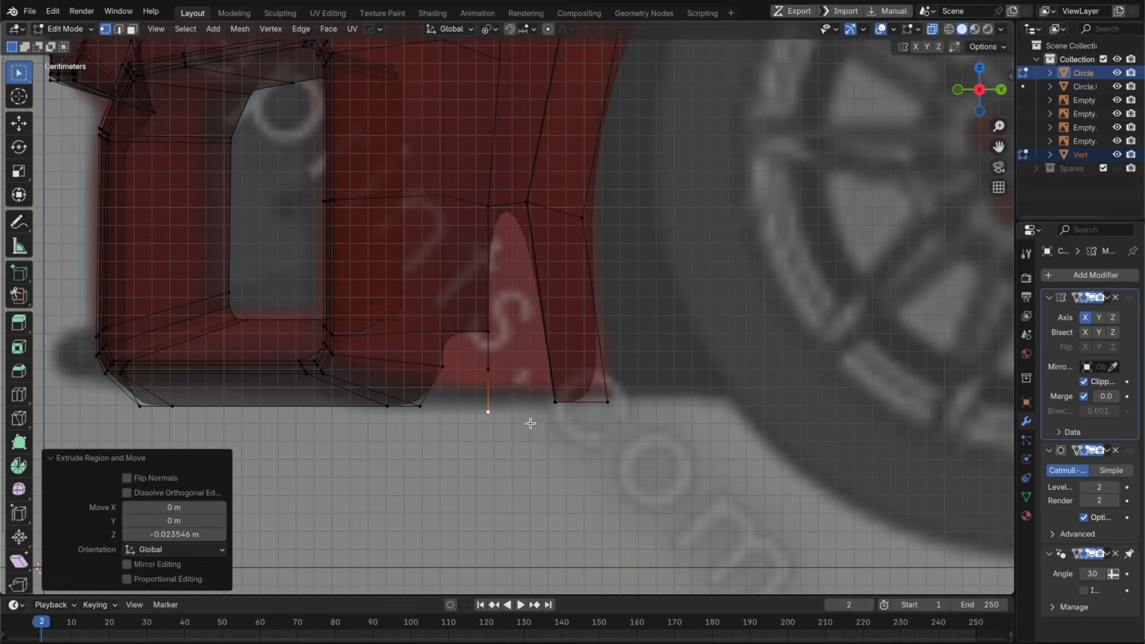
Step: Fill the remaining lower gap between the bumper side and the wheel arch strip with faces down to the bottom edge
middle_click_drag(529, 416, 499, 395)
left_click_drag(487, 455, 402, 360)
key("f")
middle_click_drag(549, 425, 444, 394)
key("Tab")
key("Tab")
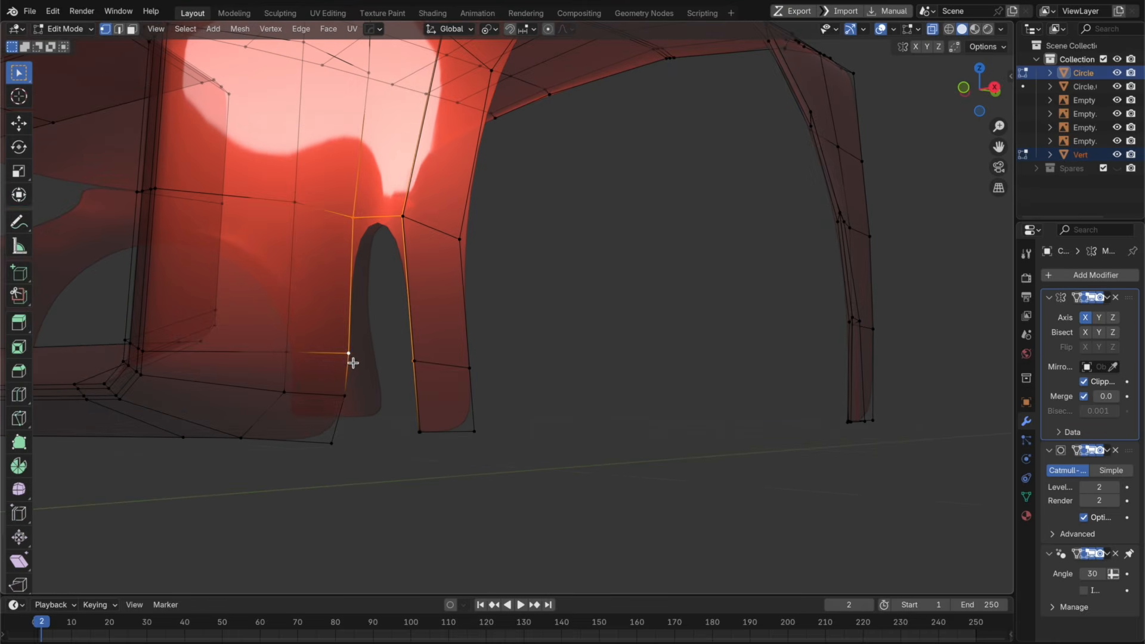
key("f")
middle_click_drag(403, 425, 389, 432)
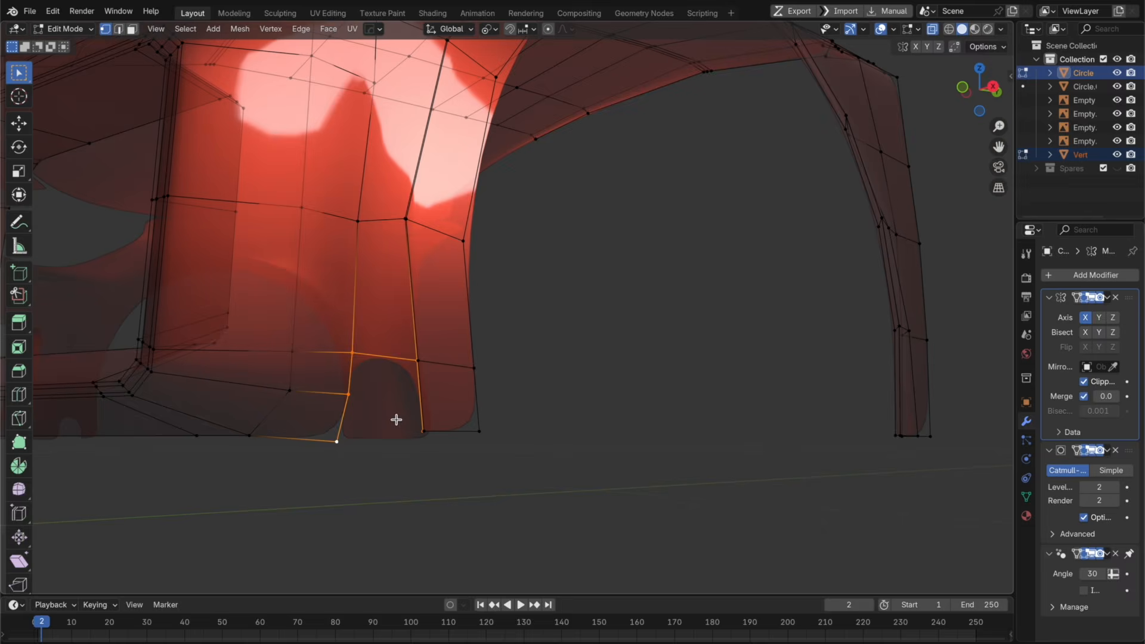
key("f")
Step: Add a loop cut near the bottom of the wheel arch strip at factor 0.650 and connect it to the adjacent bumper vertex
key("ctrl+r")
left_click(434, 401)
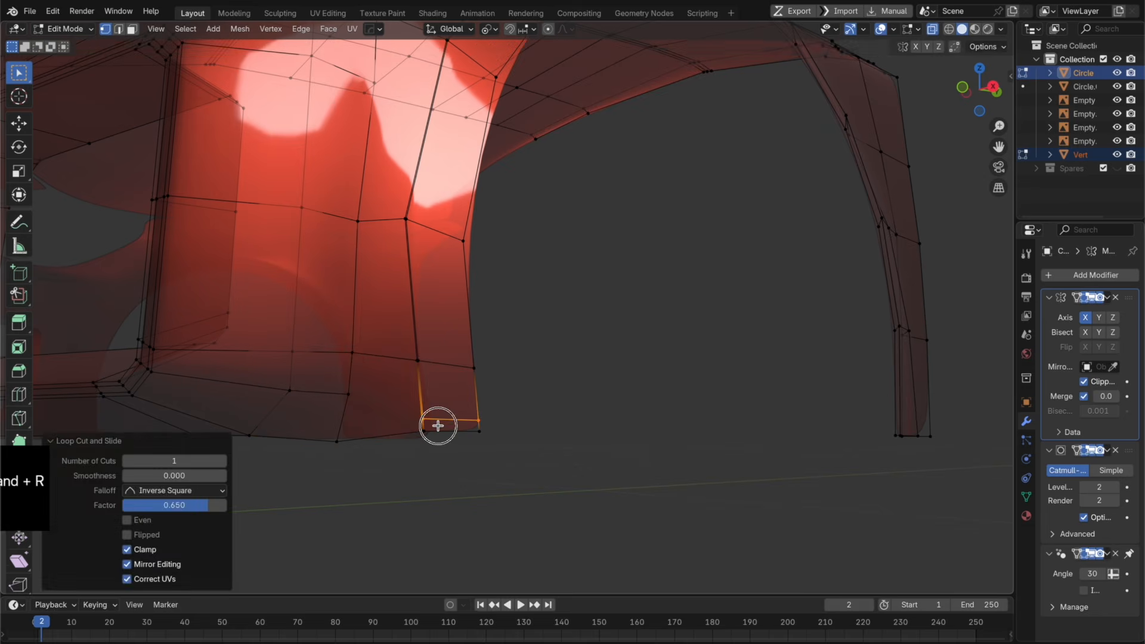
key("j")
scroll(395, 411, "down", 3)
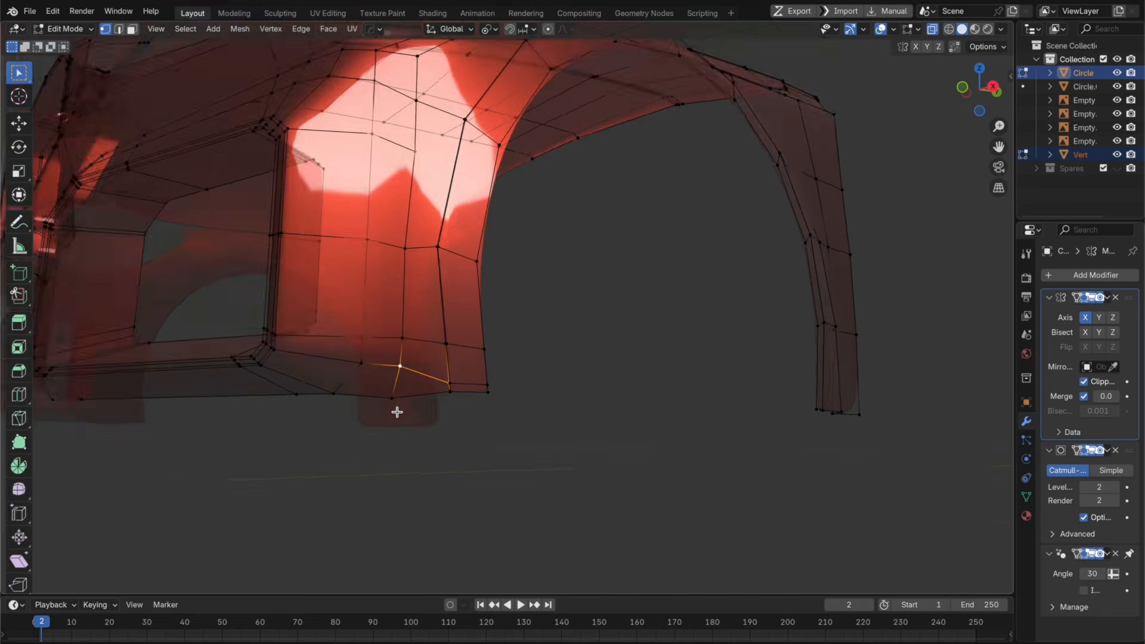
key("Tab")
key("Tab")
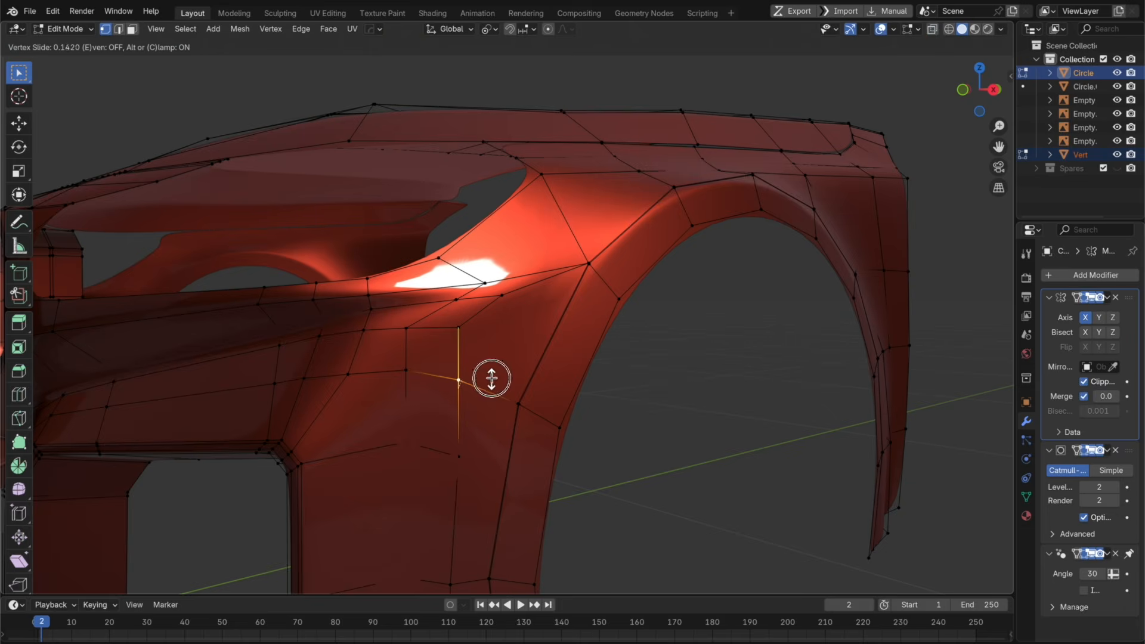
Step: Slide the upper vertex of the new bumper side panel along its edge to even out the surface
left_click(491, 378)
middle_click_drag(491, 375, 544, 314)
left_click(436, 352, "alt")
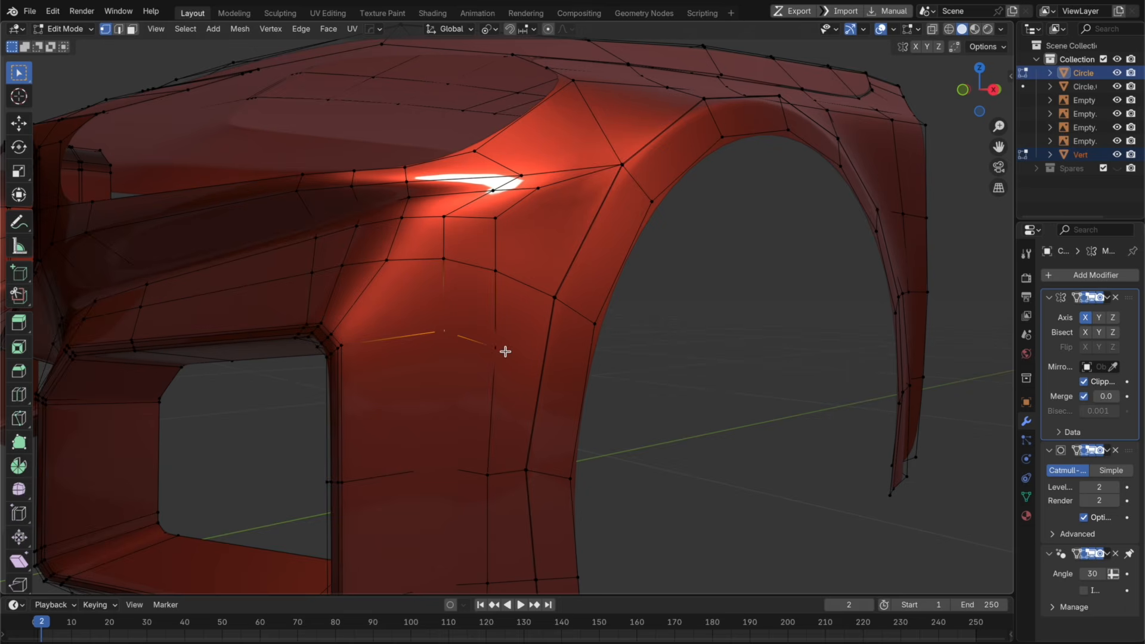
middle_click_drag(503, 350, 555, 322)
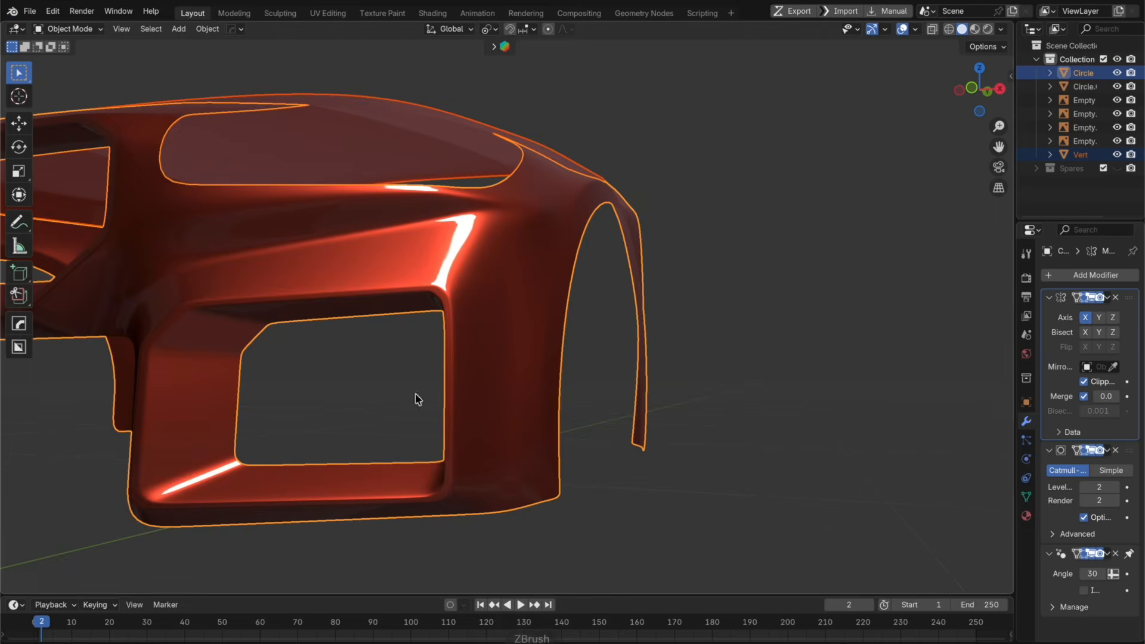
Step: Dissolve the extra edges on the panel between the lower intake and the wheel arch
middle_click_drag(417, 396, 531, 352)
key("Tab")
left_click(526, 354, "alt")
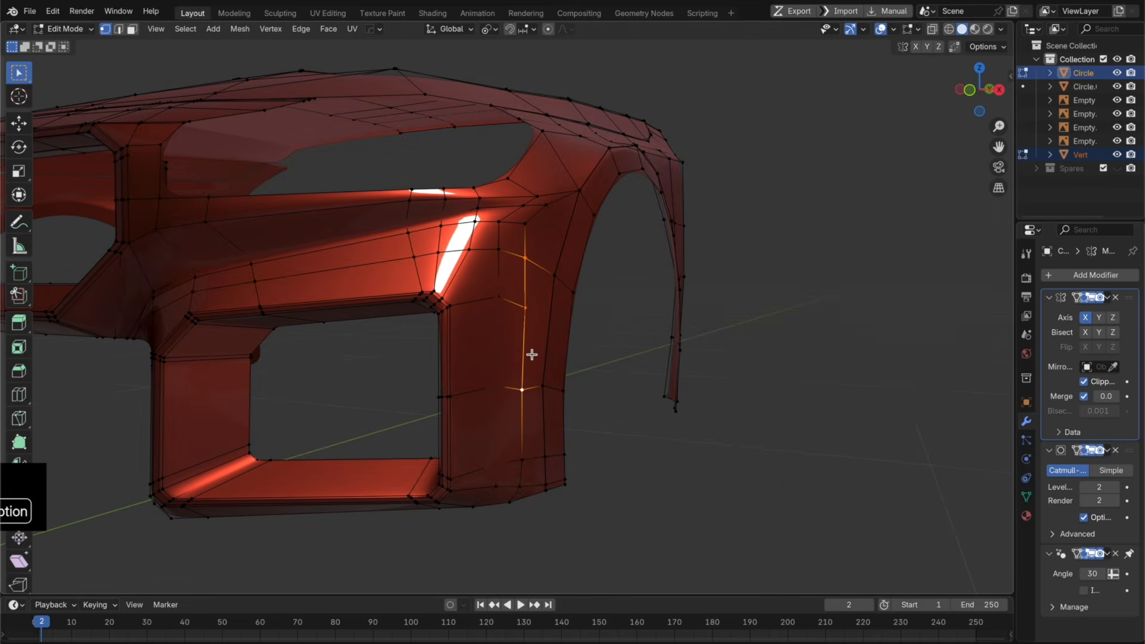
middle_click_drag(529, 462, 552, 340)
left_click(554, 341, "alt")
key("x")
left_click(553, 341)
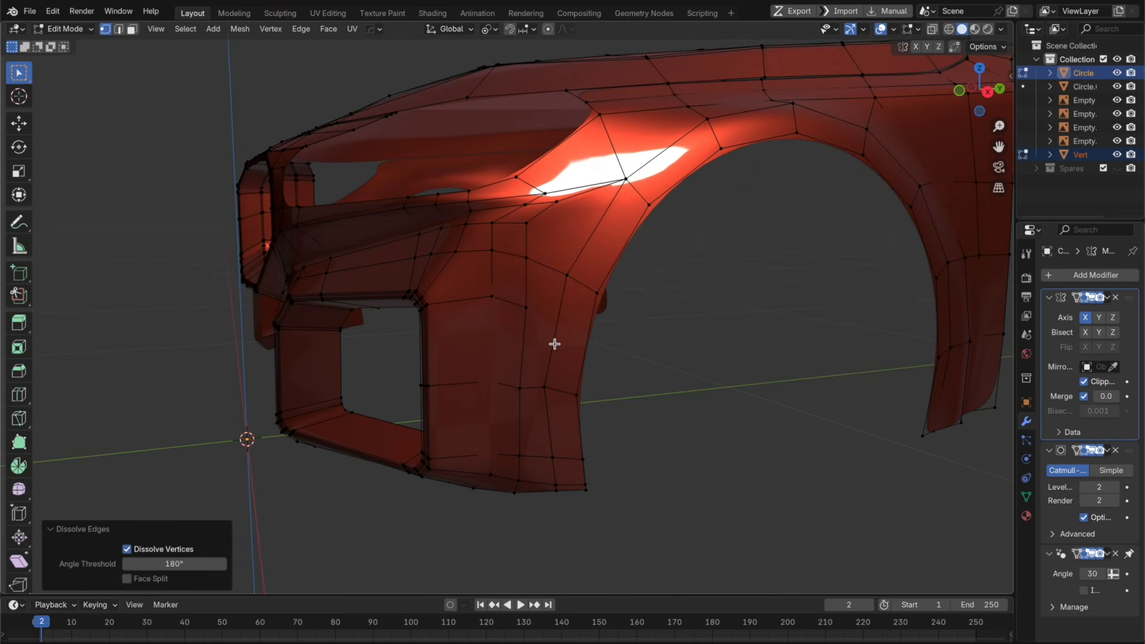
Step: Flatten the horizontal row of vertices across the bumper side and wheel arch strip by scaling it to 0 along Z
left_click_drag(608, 403, 491, 361)
key("alt+z")
key("s")
key("z")
key("0")
left_click(657, 390)
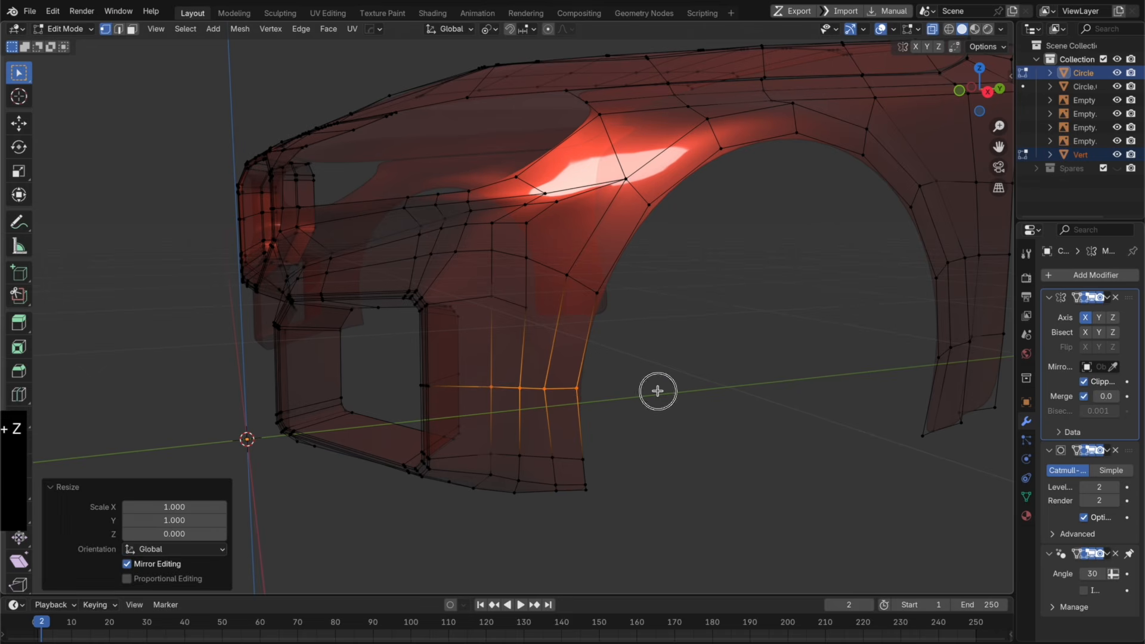
Step: Add a loop cut across the front wheel arch strip and connect its inner vertex to the neighbouring bumper side vertex
left_click(623, 302)
key("super+r")
left_click(572, 323)
left_click(571, 321)
left_click(532, 307)
left_click(566, 327, "shift")
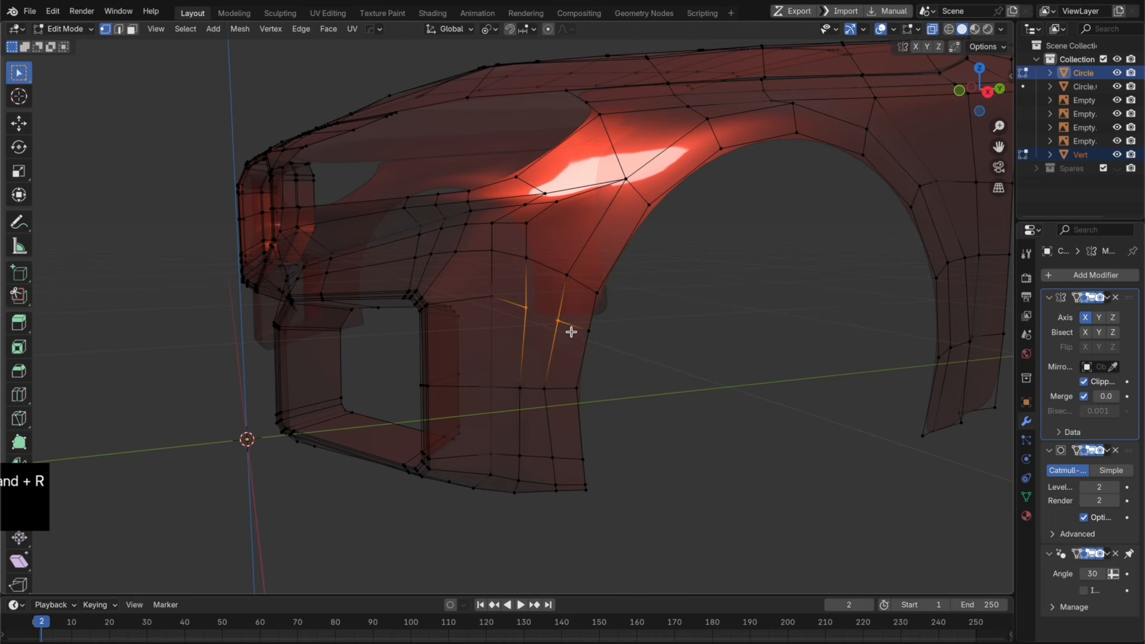
key("j")
Step: Relax the outer edge loop of the wheel arch with LoopTools at 1 iteration and check the smoothed shape
middle_click_drag(581, 342, 580, 309)
key("Tab")
right_click(761, 363)
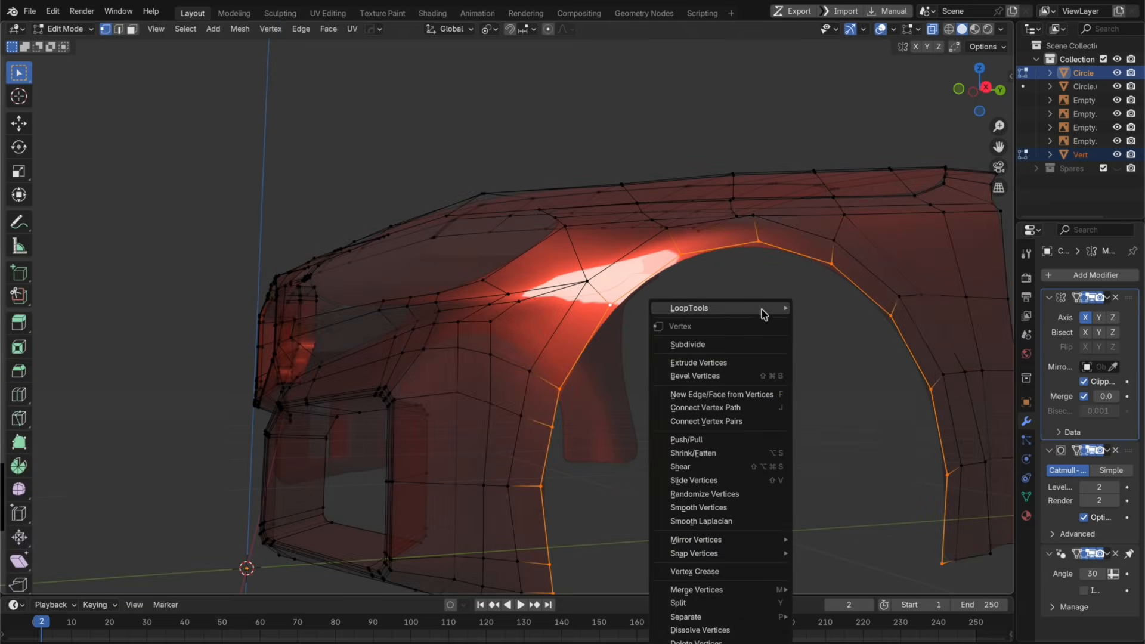
mouse_move(761, 310)
left_click(839, 387)
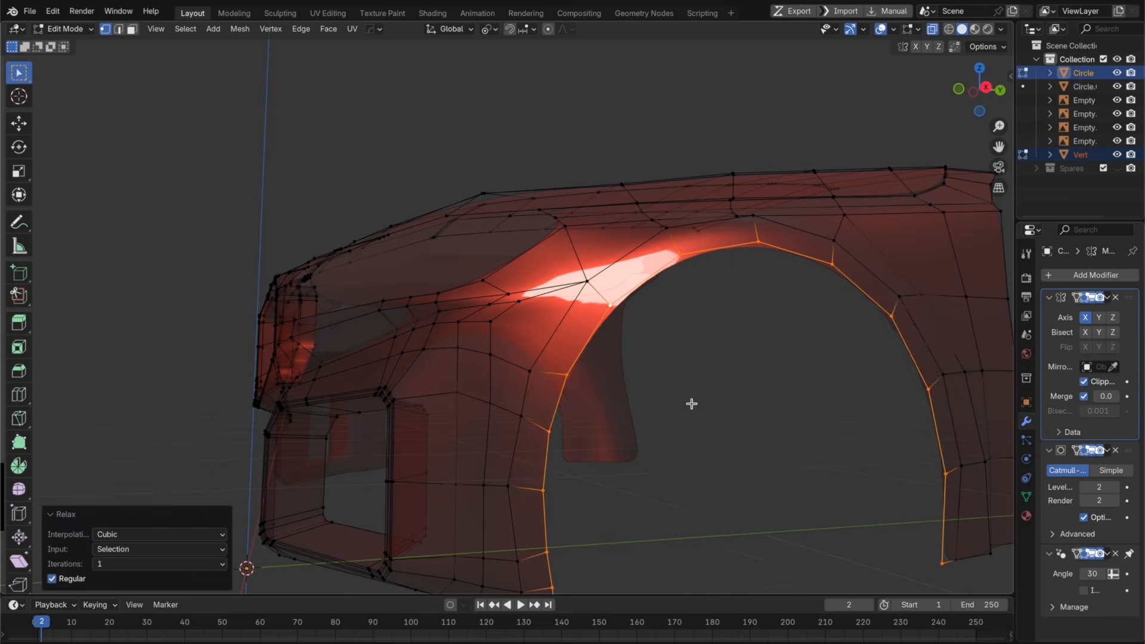
scroll(689, 401, "down", 2)
key("Tab")
middle_click_drag(592, 387, 608, 401)
key("Tab")
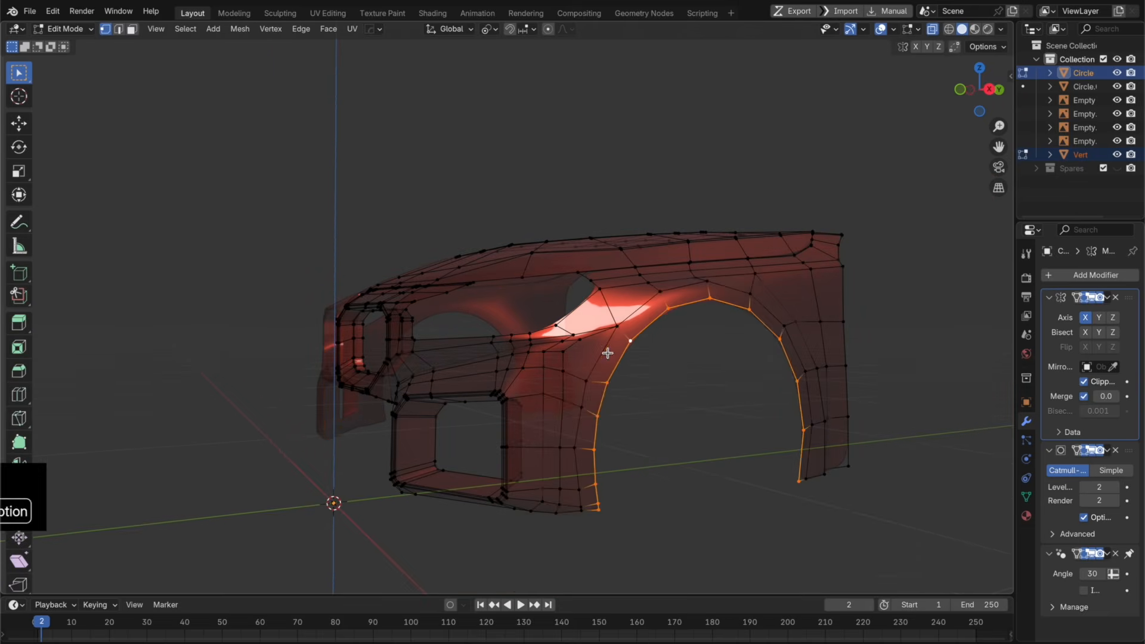
Step: Dissolve the extra edge on the front wheel arch strip, add a centred loop cut across it and connect it to the bumper side vertex
left_click(606, 350, "alt")
scroll(657, 399, "up", 4)
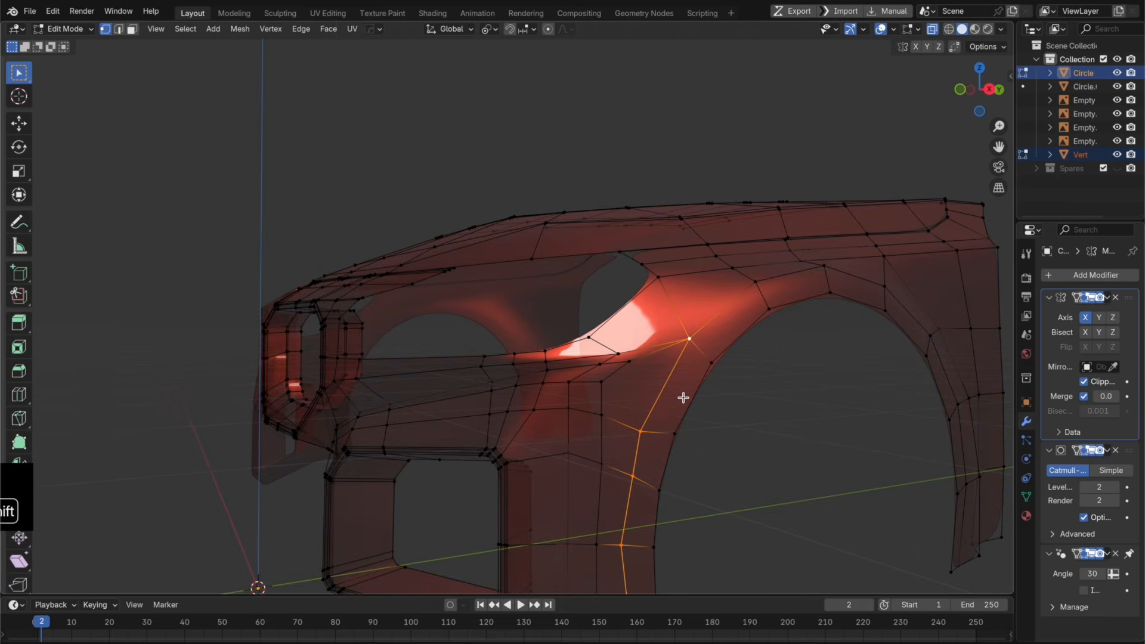
left_click(562, 409)
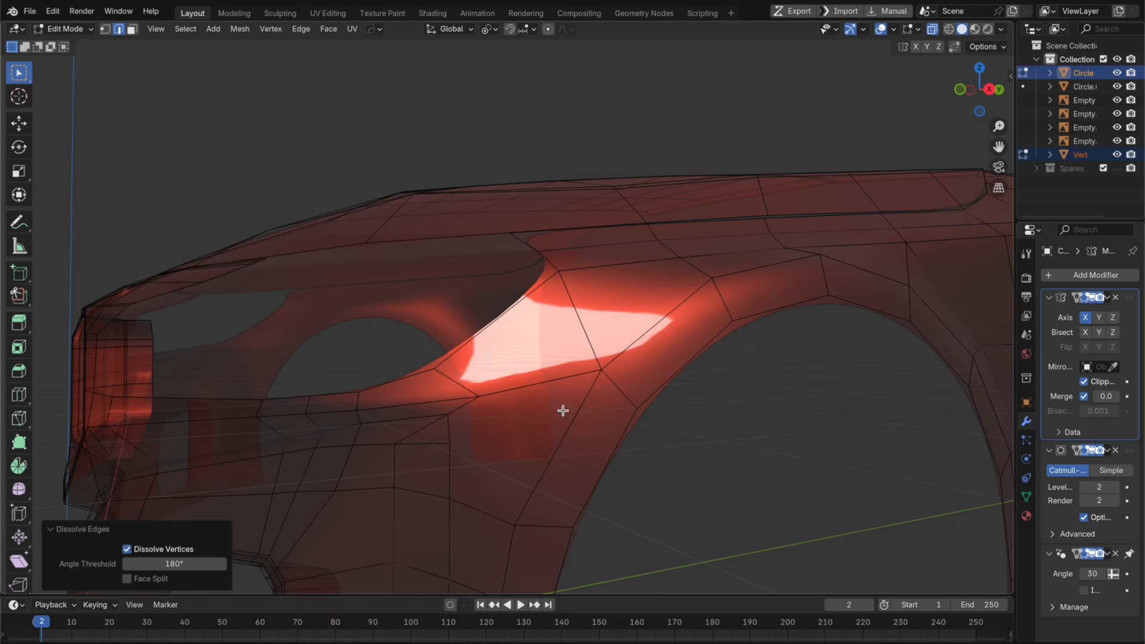
key("super+r")
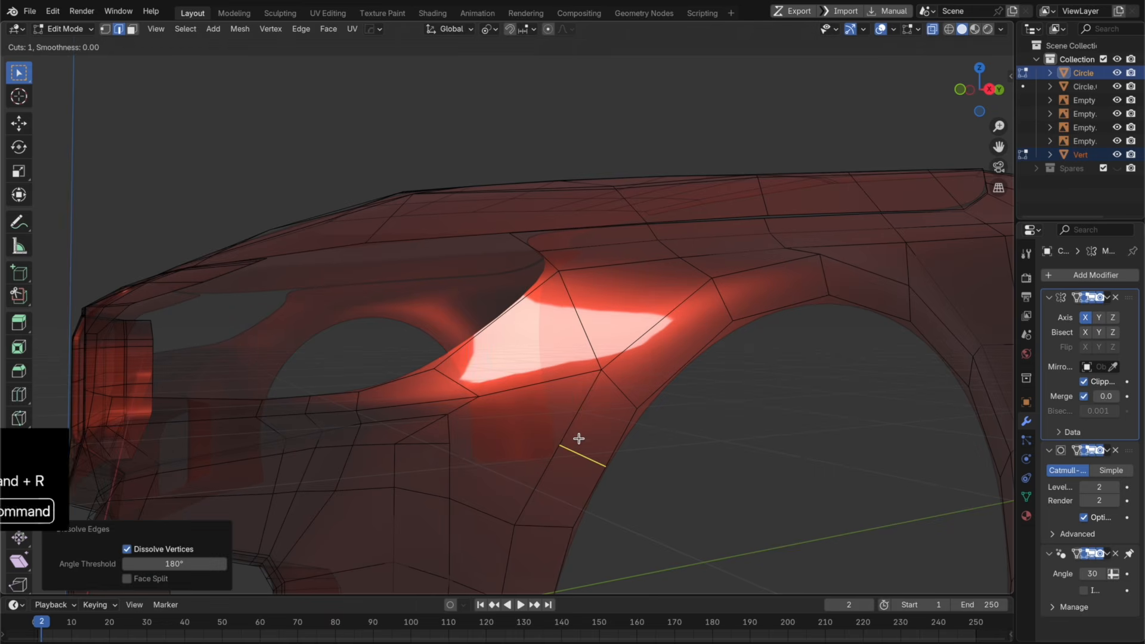
left_click(578, 438)
right_click(580, 447)
key("1")
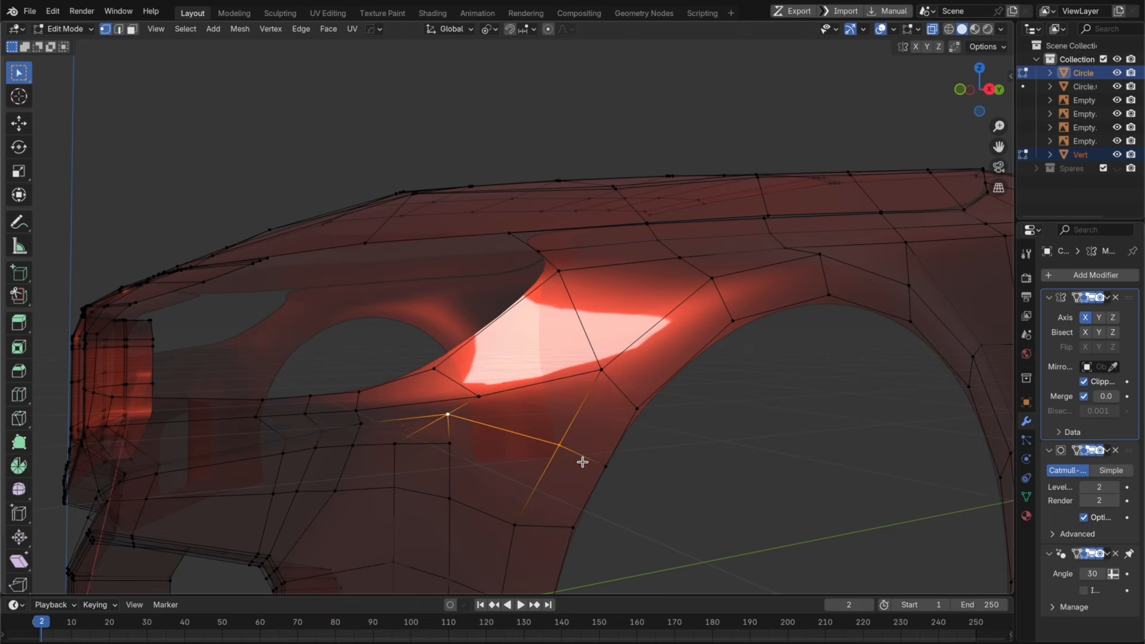
Step: Relax the outer edge loop of the wheel arch with LoopTools, using cubic interpolation at 1 iteration
middle_click_drag(583, 460, 557, 406)
left_click(590, 411)
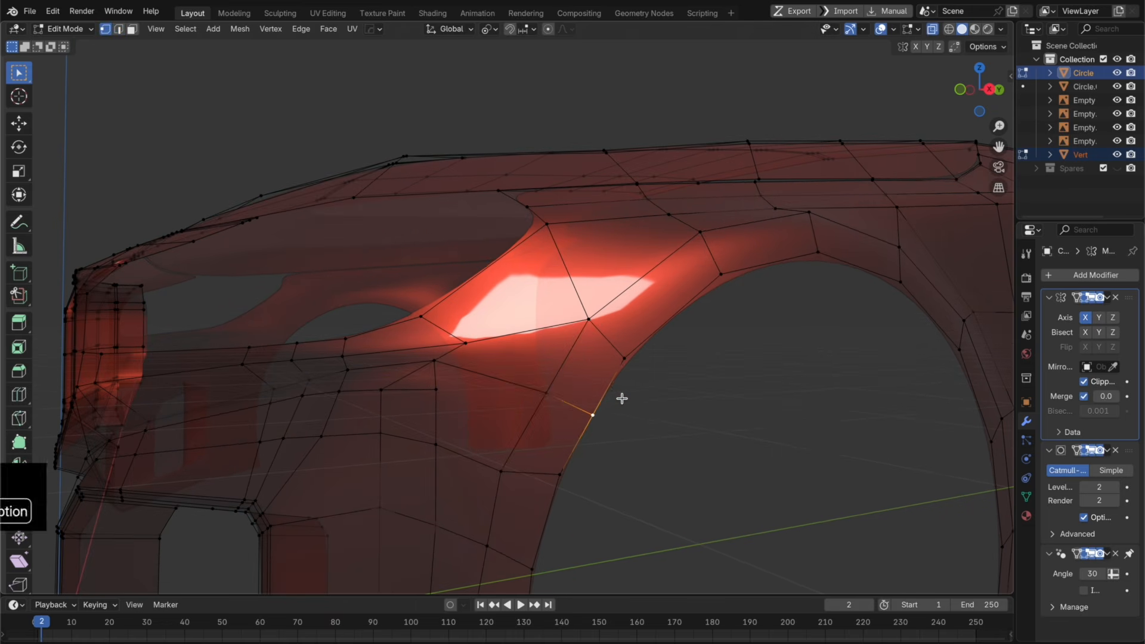
left_click(621, 397, "alt")
right_click(646, 408)
left_click(719, 387)
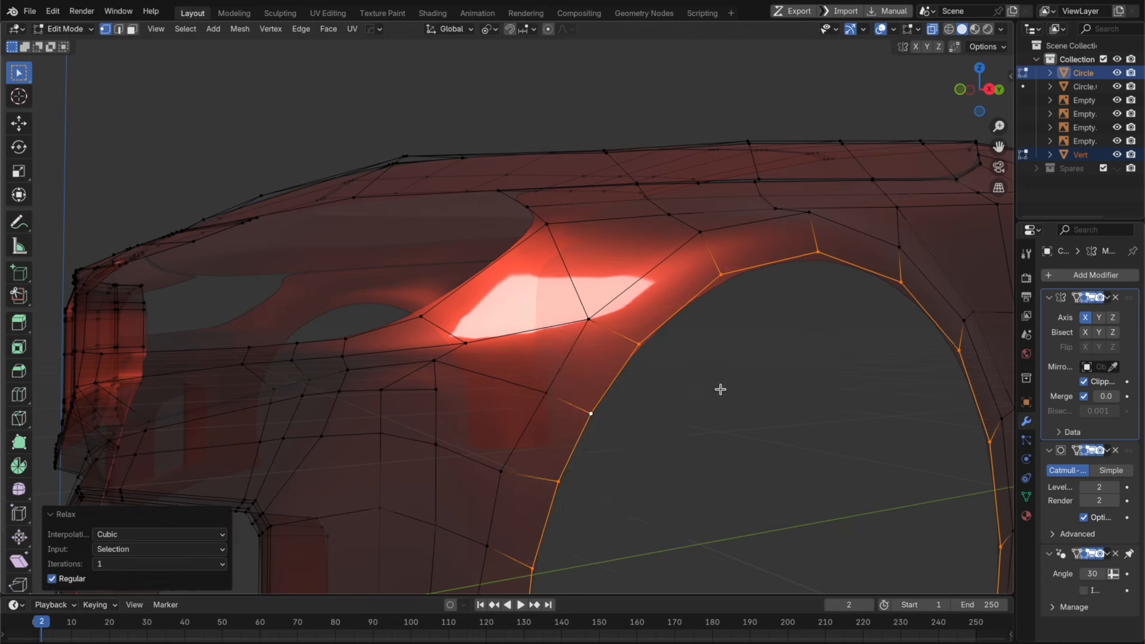
scroll(720, 388, "down", 5)
Step: Relax the inner edge loop running around the wheel arch strip with LoopTools at 1 iteration and check the shading
left_click(523, 373, "alt")
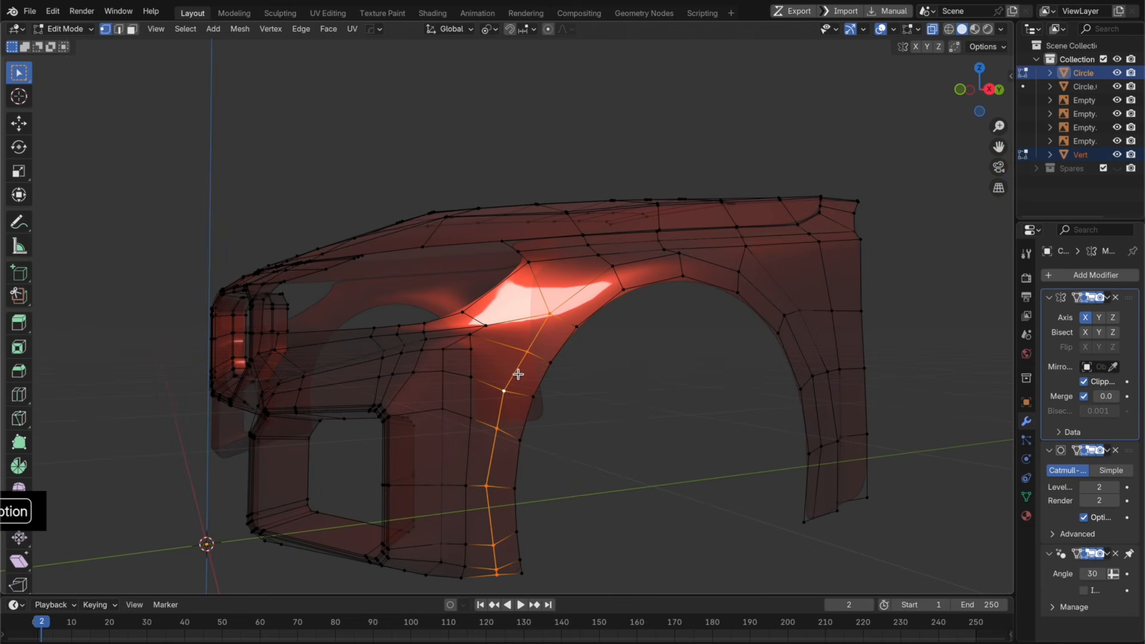
right_click(596, 304)
mouse_move(596, 304)
left_click(721, 388)
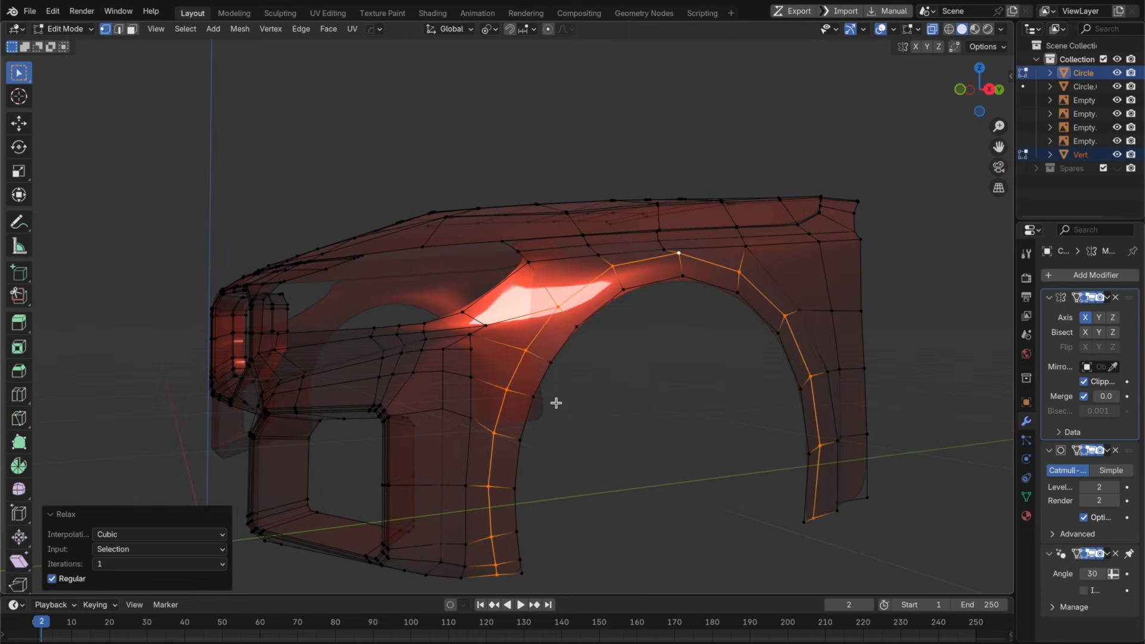
middle_click_drag(556, 403, 585, 417)
key("Tab")
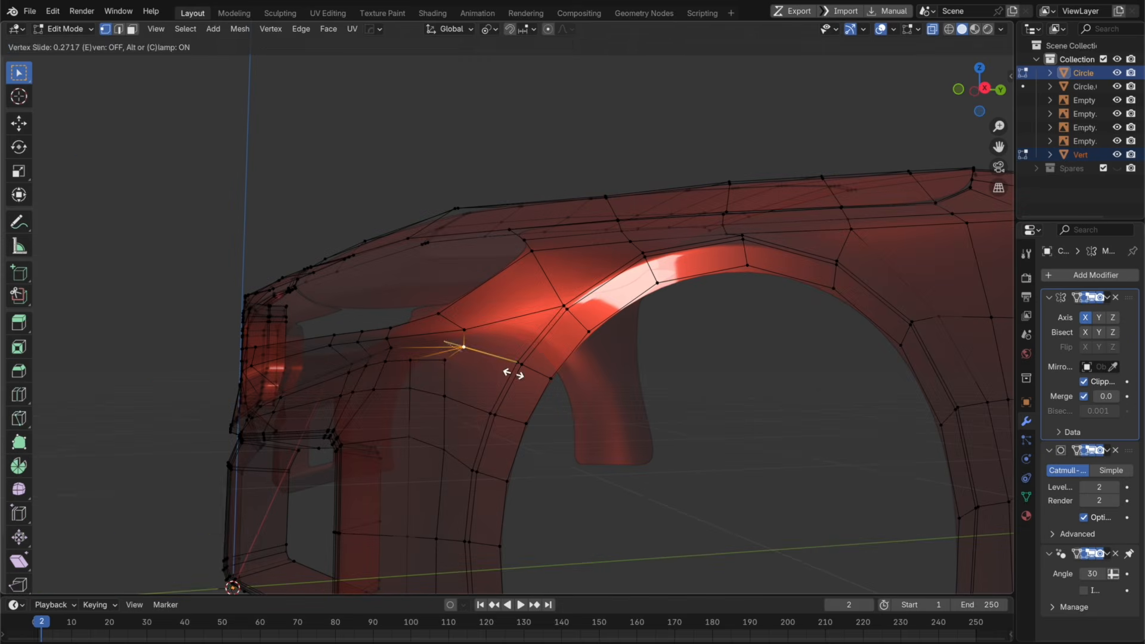
Step: Slide the bumper side vertex below the headlight opening towards the wheel arch and dissolve the extra edges near it
left_click(441, 368)
left_click(470, 376)
key("s")
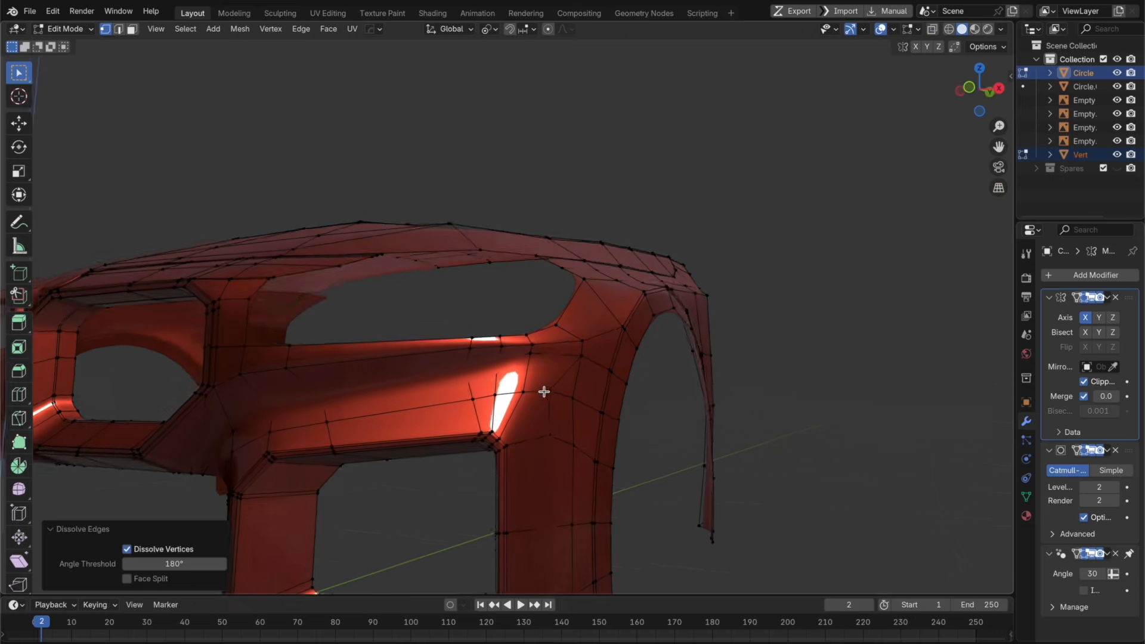
key("Tab")
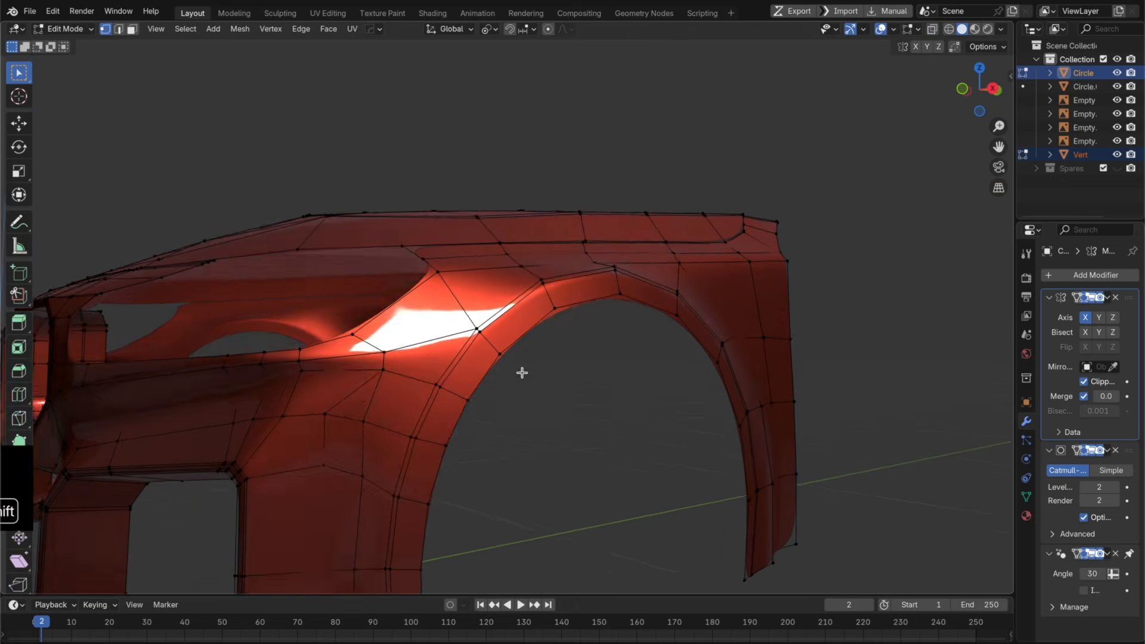
Step: Dissolve the vertical edge loop nearest the wheel arch on the panel beside the lower intake, including the leftover edge at its upper end
middle_click_drag(521, 373, 528, 316, "shift")
left_click(392, 365, "alt")
middle_click_drag(445, 349, 471, 245, "shift")
middle_click_drag(471, 244, 475, 294)
key("alt+z")
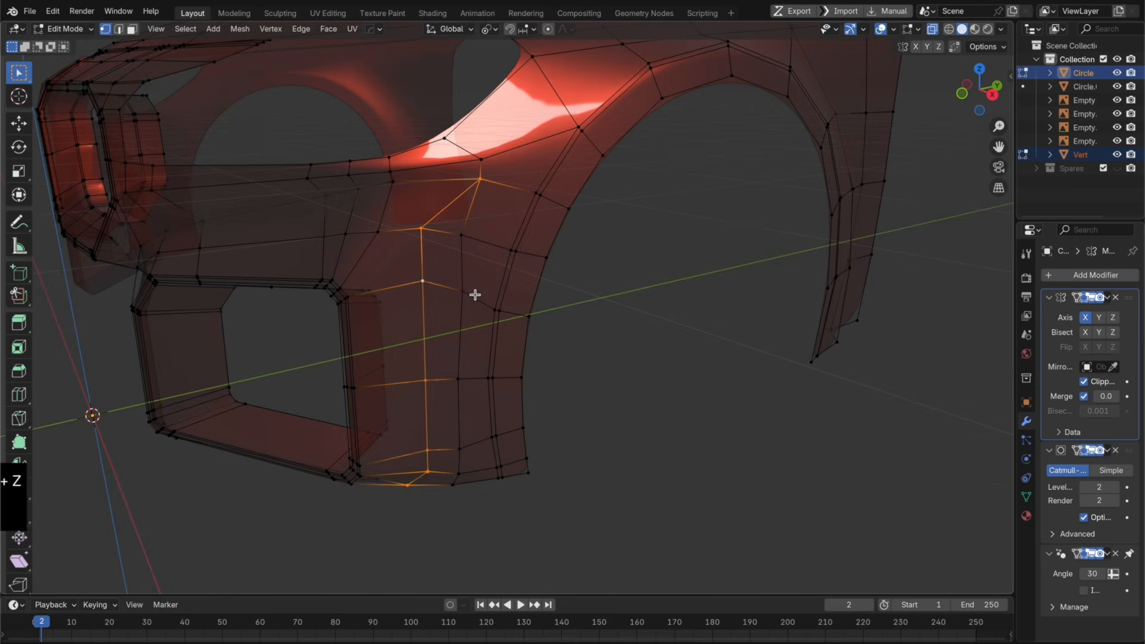
left_click(463, 267, "alt")
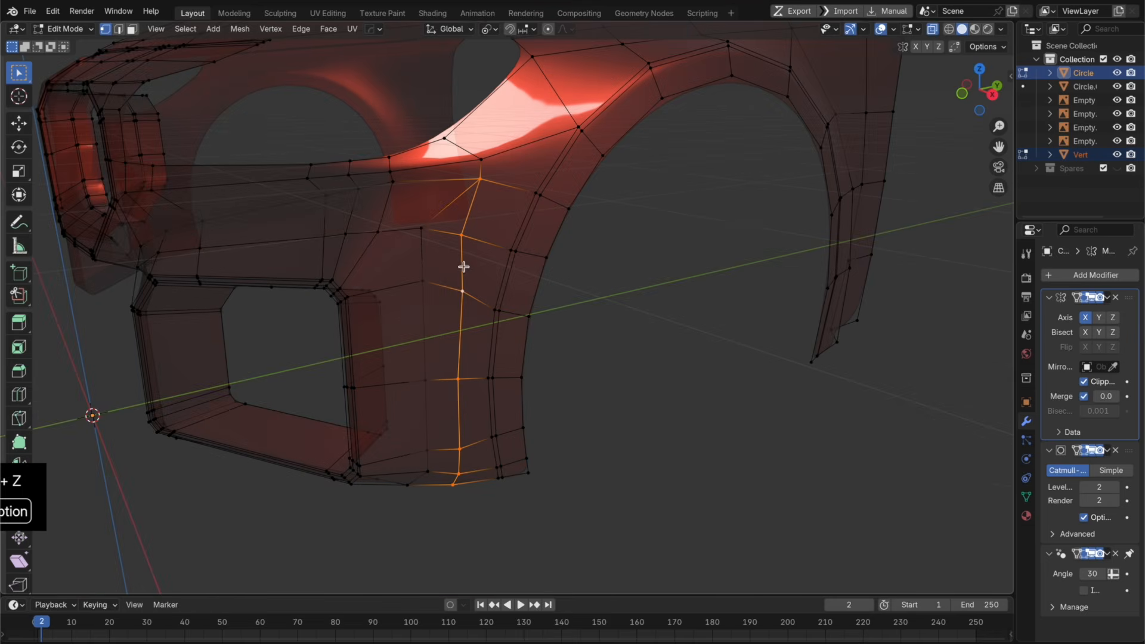
key("2")
key("x")
left_click(499, 245)
left_click(467, 205)
key("x")
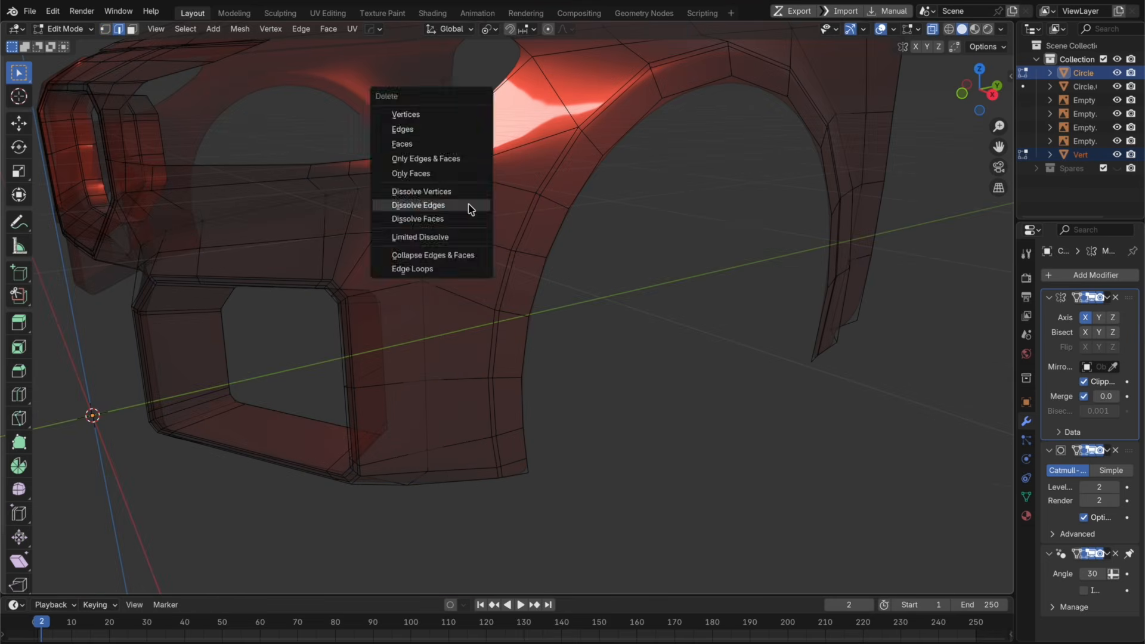
left_click(418, 204)
Step: Slide the vertices of the remaining vertical column beside the lower intake towards the wheel arch
key("k")
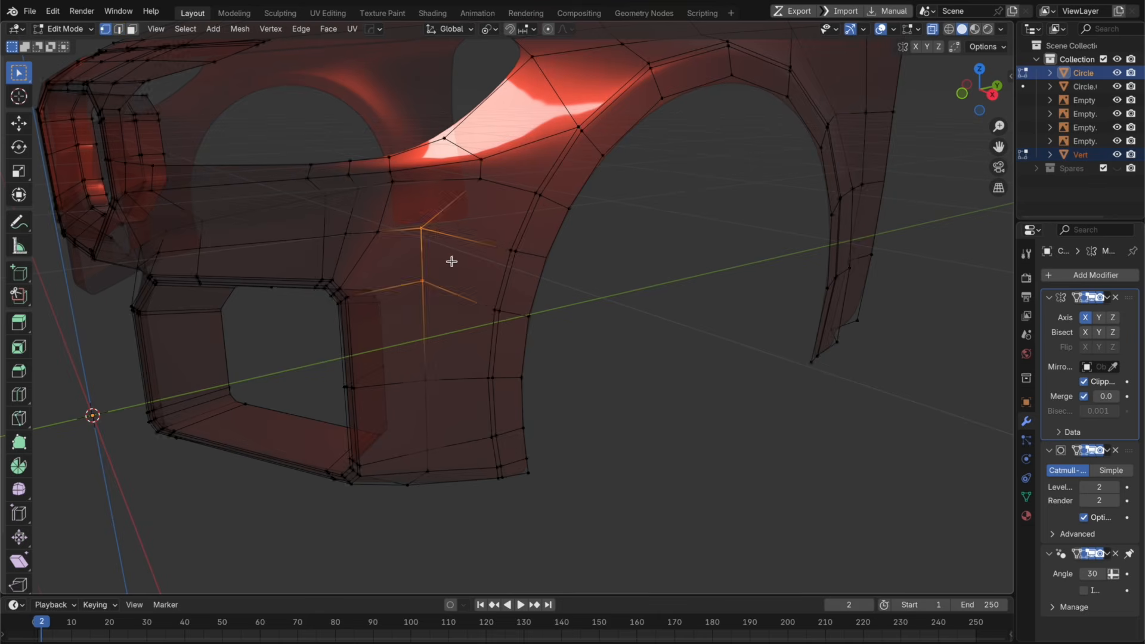
middle_click_drag(451, 261, 459, 262)
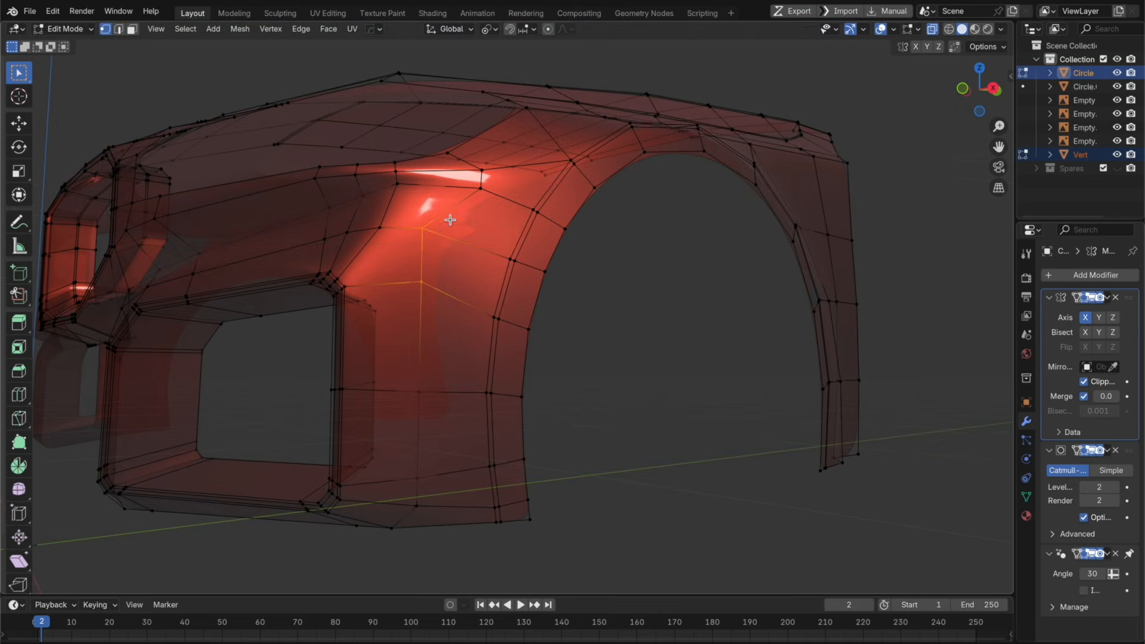
key("g")
key("g")
left_click(471, 264)
left_click(422, 276)
key("g")
key("g")
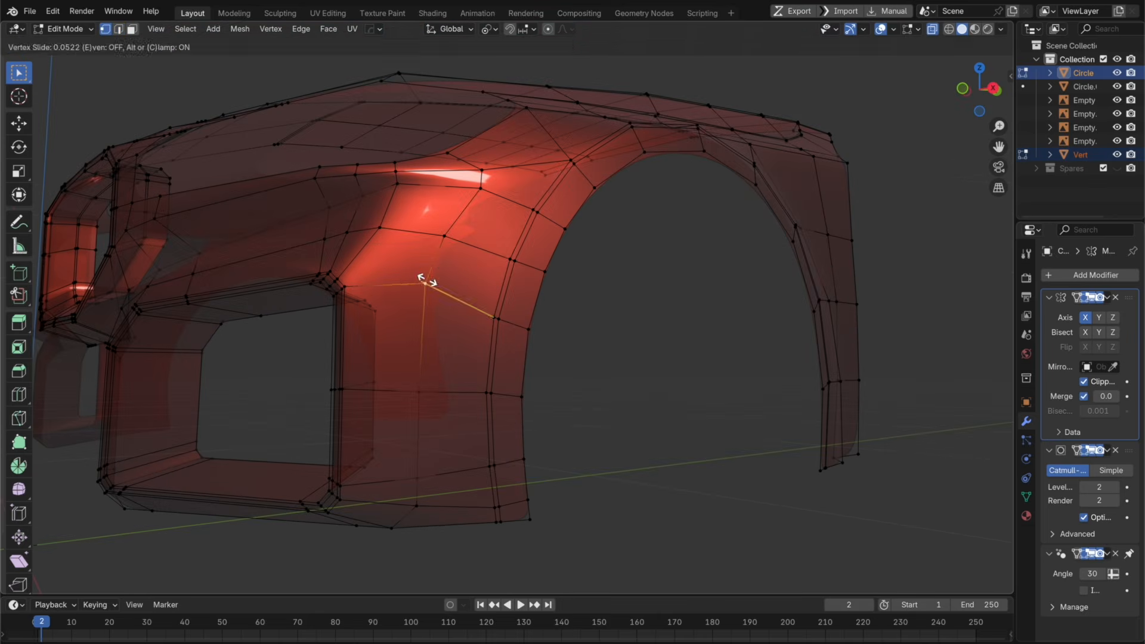
left_click(459, 276)
key("g")
key("g")
Step: With the pivot on the active element, scale the vertical vertex column to 0 along X and rotate it 2.9° about Y
left_click(489, 28)
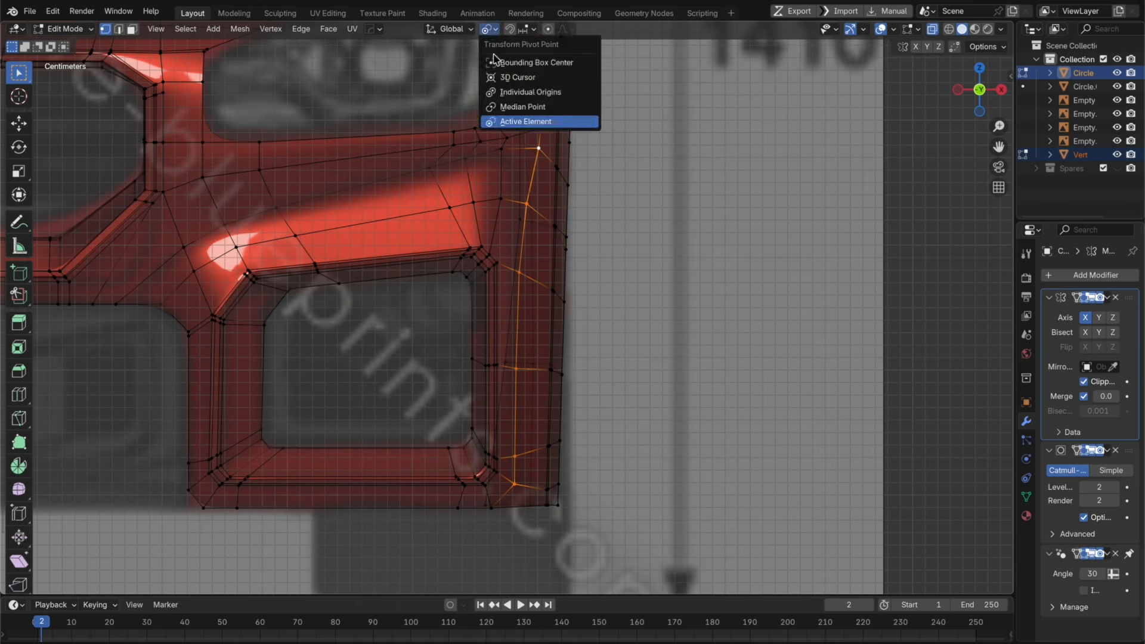
left_click(537, 118)
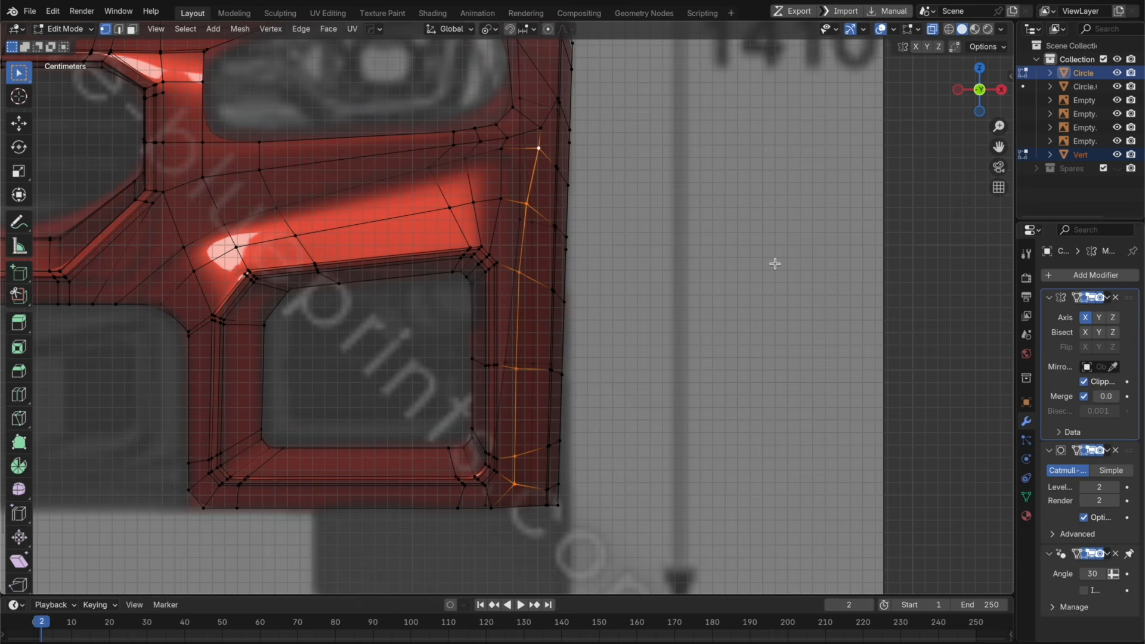
type("sx0")
key("Return")
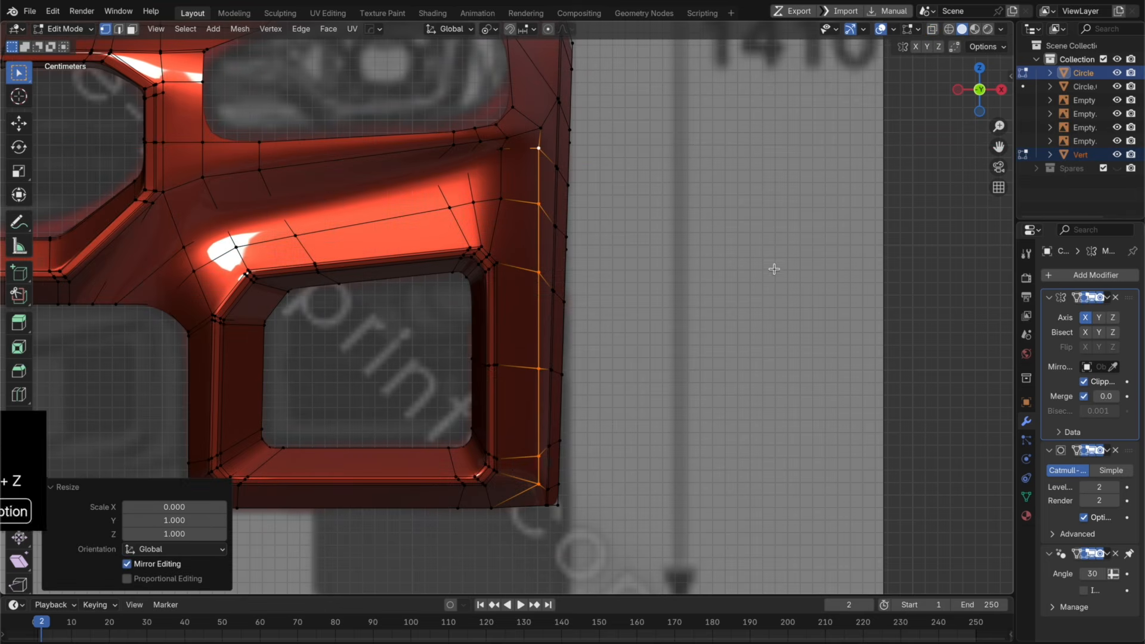
key("r")
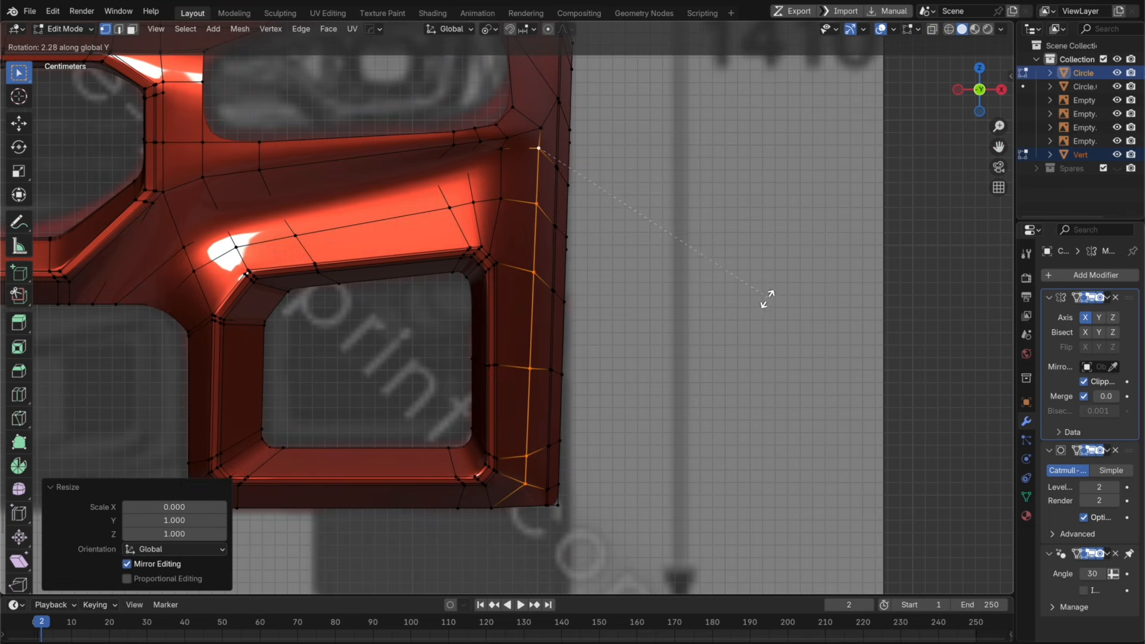
left_click(765, 300)
key("alt+z")
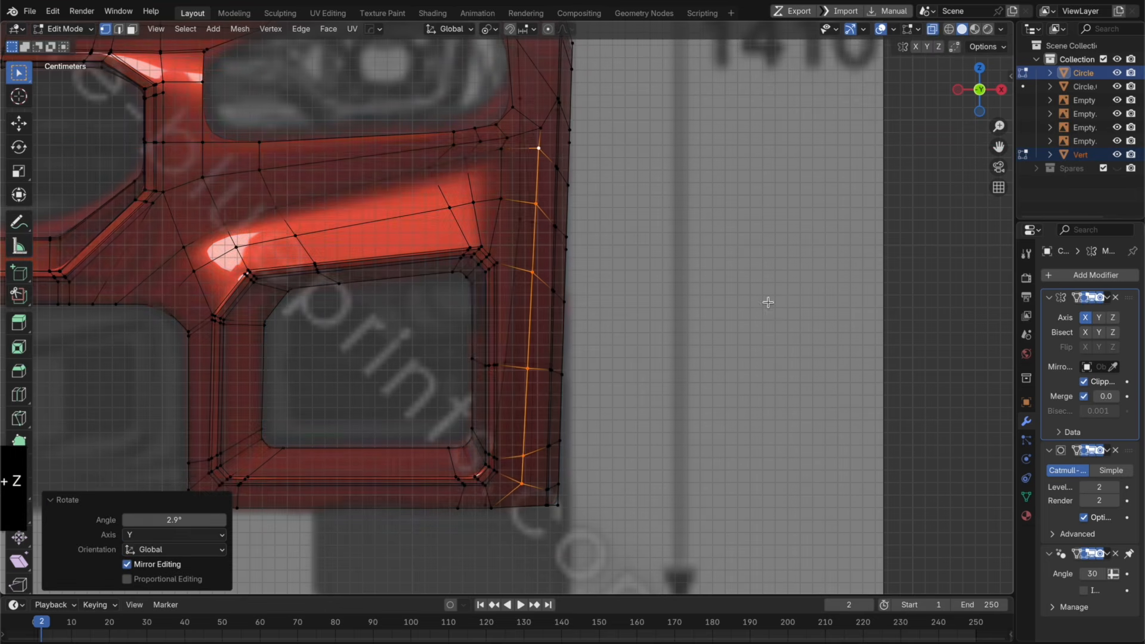
Step: Slide the vertex below the headlight opening towards the wheel arch and check the smoothed bumper side
scroll(738, 304, "down", 3)
middle_click_drag(766, 301, 610, 299)
key("Tab")
key("alt+z")
key("Tab")
scroll(580, 235, "up", 3)
key("ctrl+r")
left_click(534, 203)
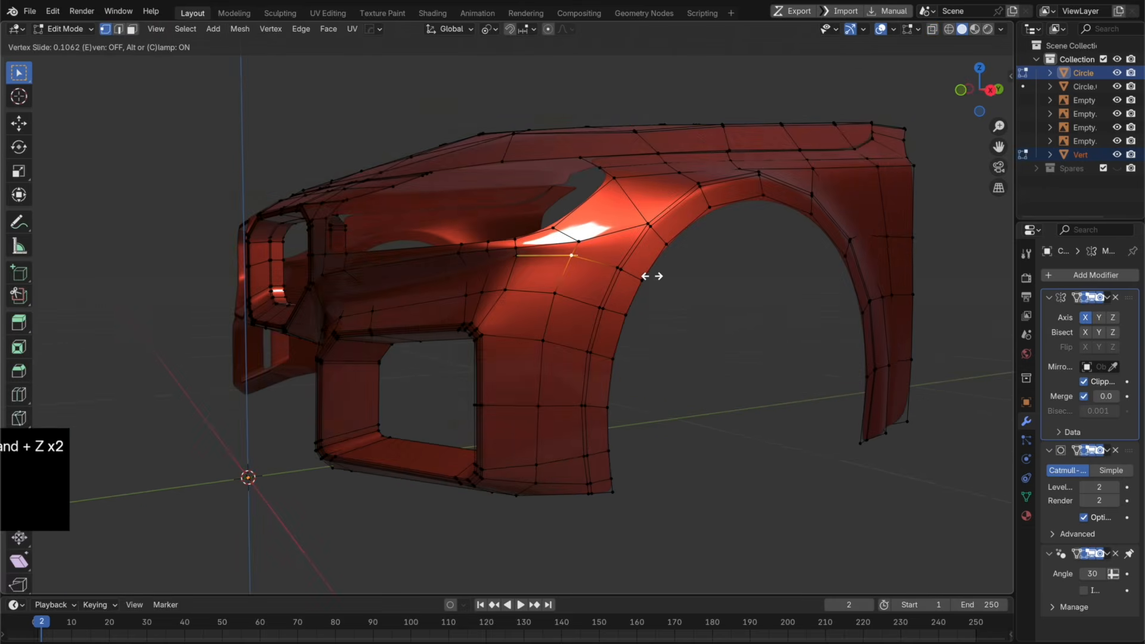
left_click(651, 276)
key("Tab")
middle_click_drag(657, 281, 633, 281)
key("Tab")
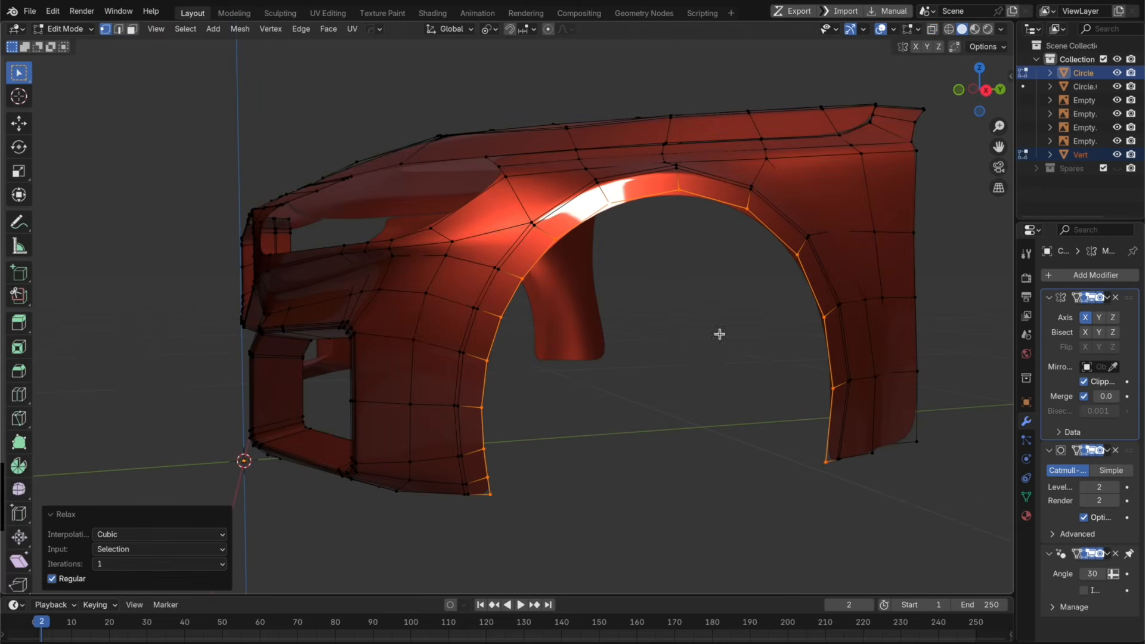
Step: Relax the inner edge loops around the wheel arch again with LoopTools at 1 iteration
left_click(556, 205, "alt")
right_click(692, 273)
mouse_move(691, 273)
left_click(739, 329)
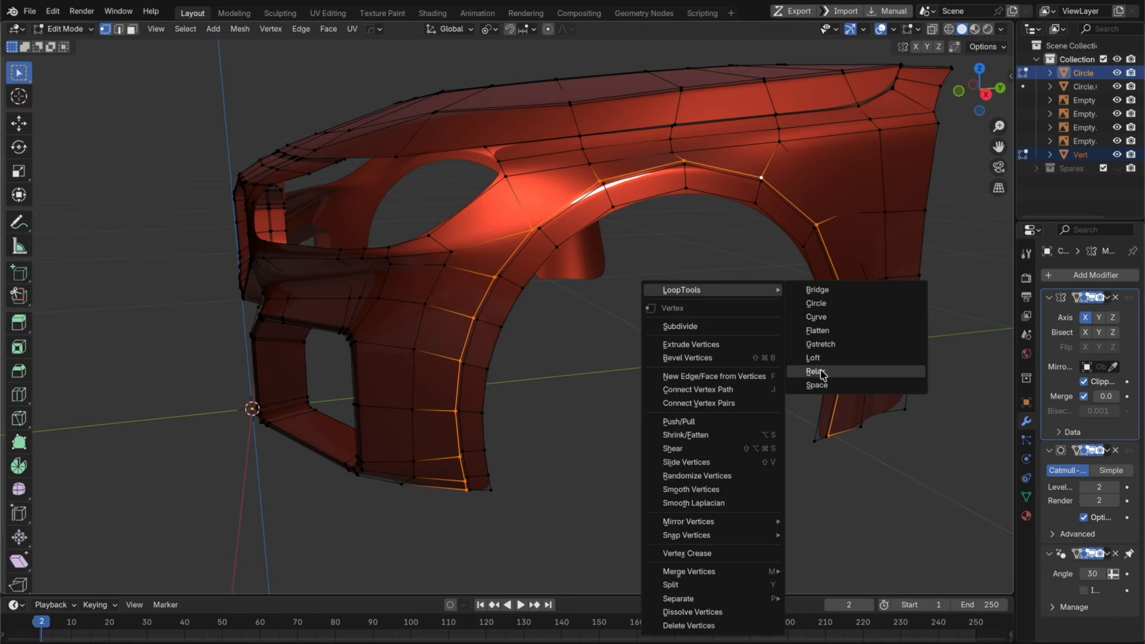
left_click(815, 371)
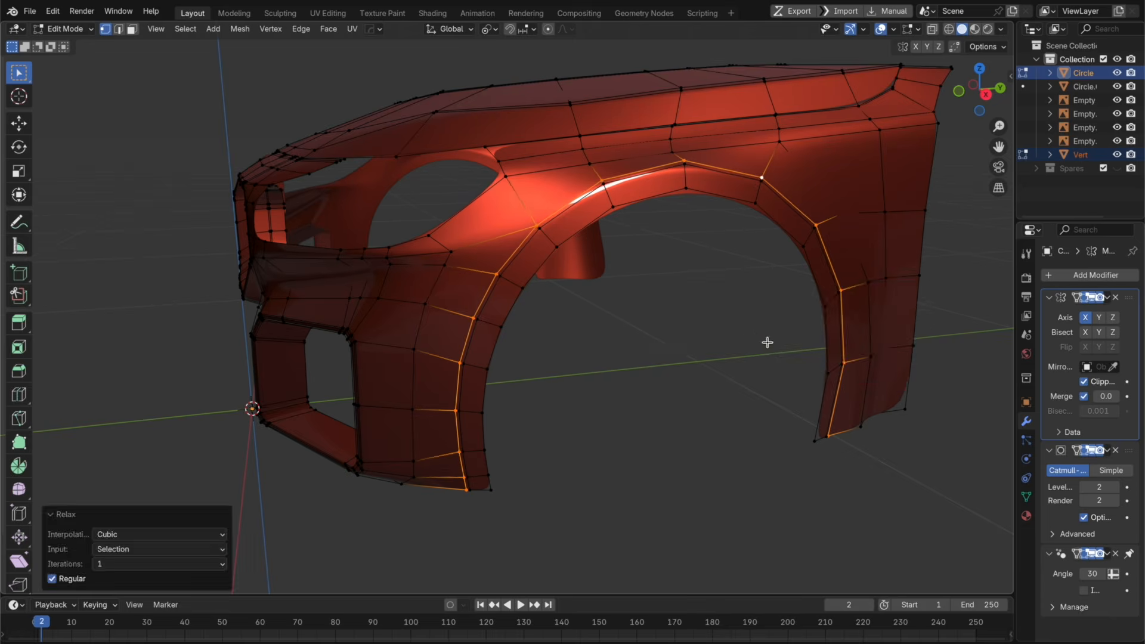
key("Tab")
Step: Extrude the outer wheel arch edge loop inwards by about -0.0316 m along X to form a lip
key("g")
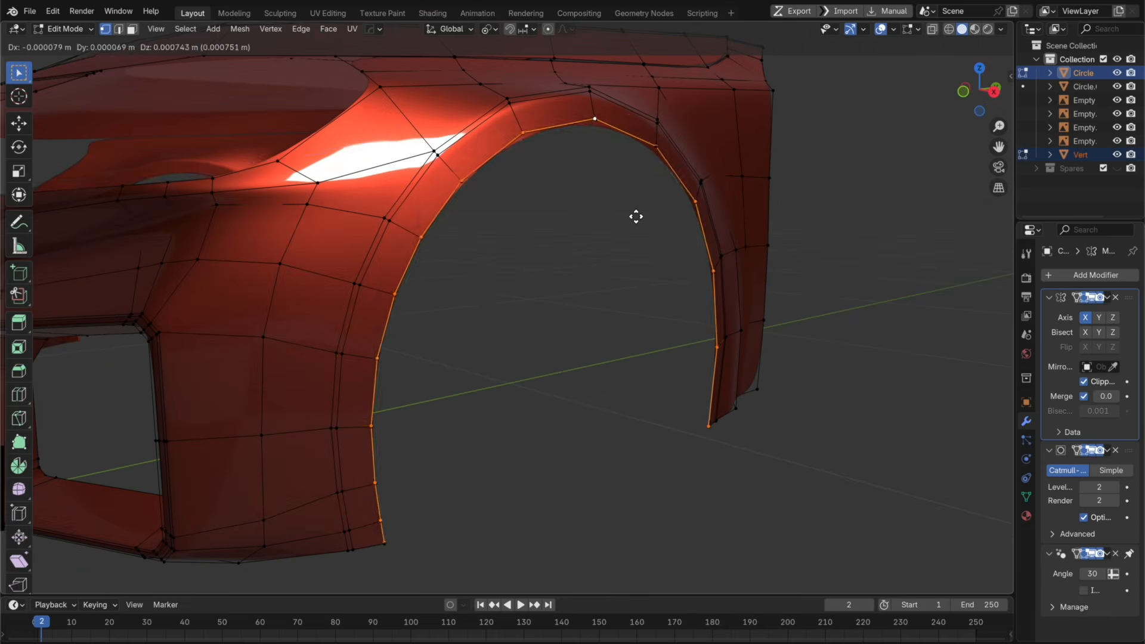
key("x")
left_click(614, 214)
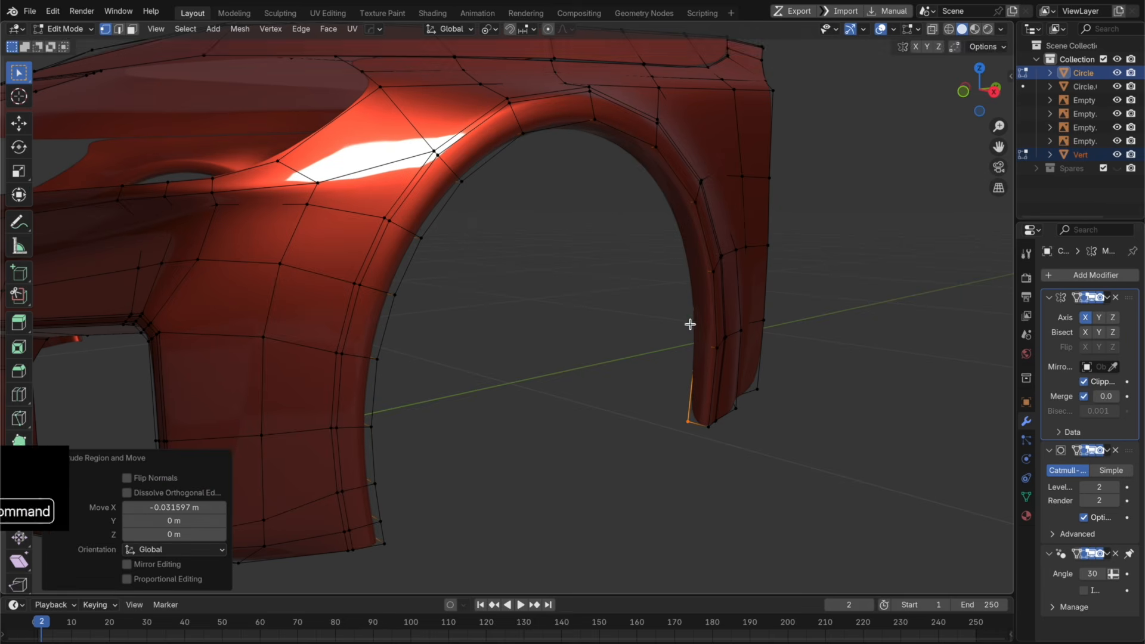
Step: Add supporting loop cuts along the wheel arch lip and close to the fender's lower edge, the latter with factor -0.897
key("super+r")
left_click(708, 340)
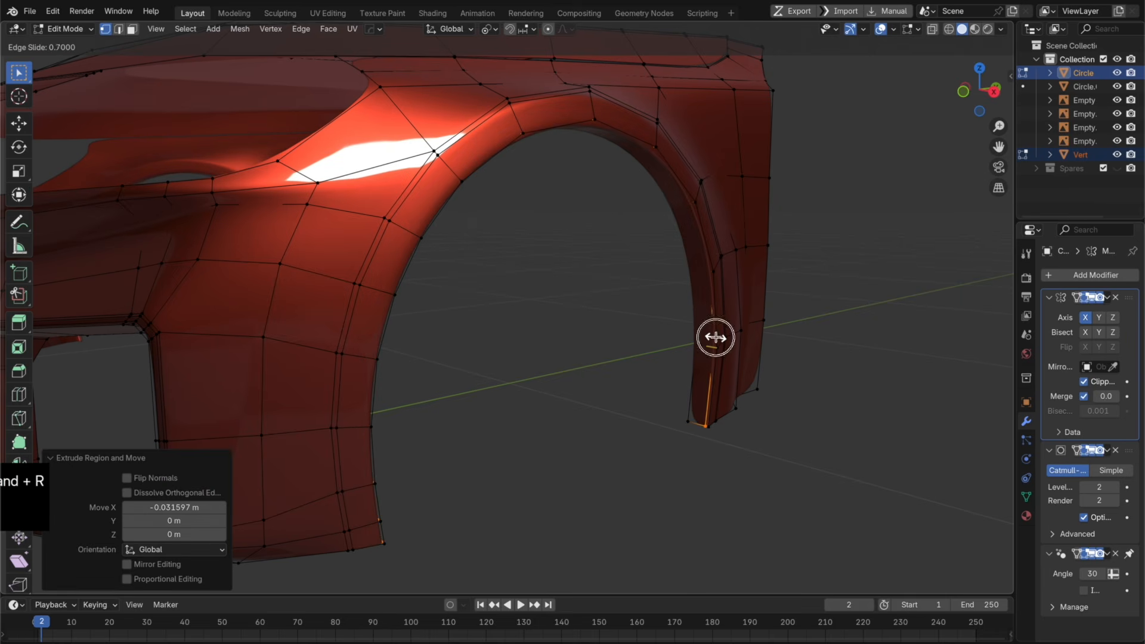
left_click(716, 338)
key("Tab")
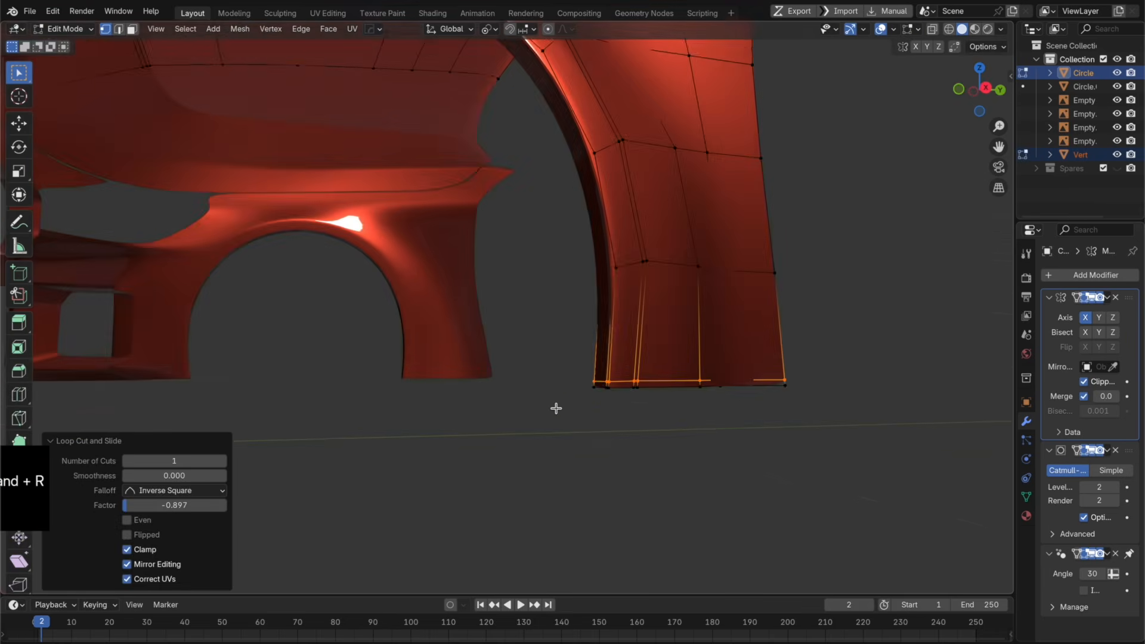
scroll(579, 400, "down", 2)
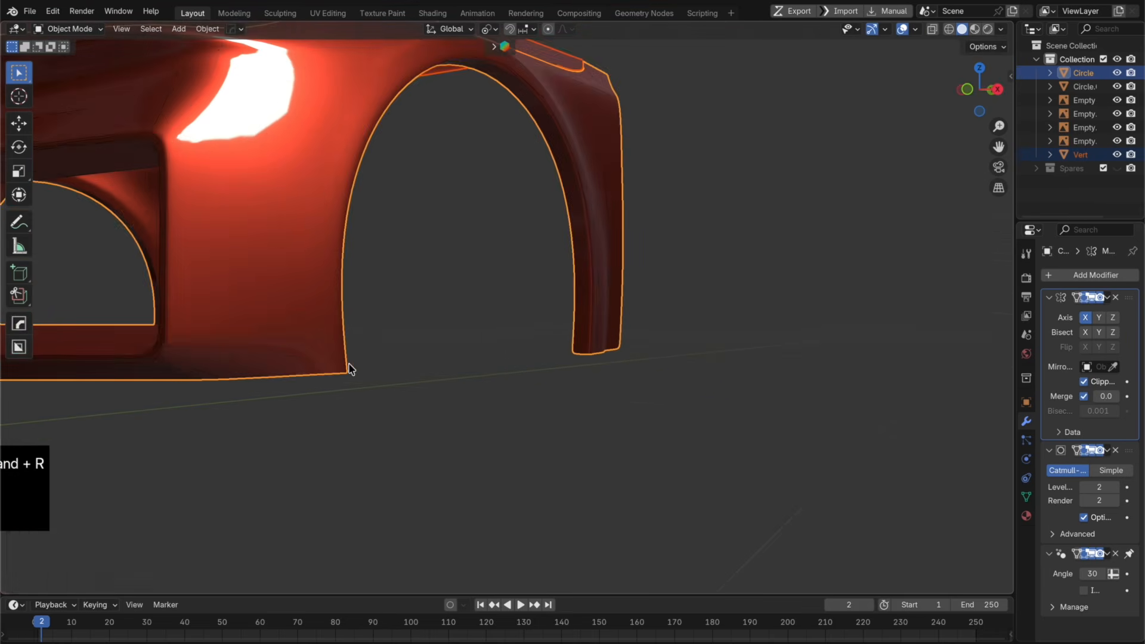
middle_click_drag(350, 370, 383, 342)
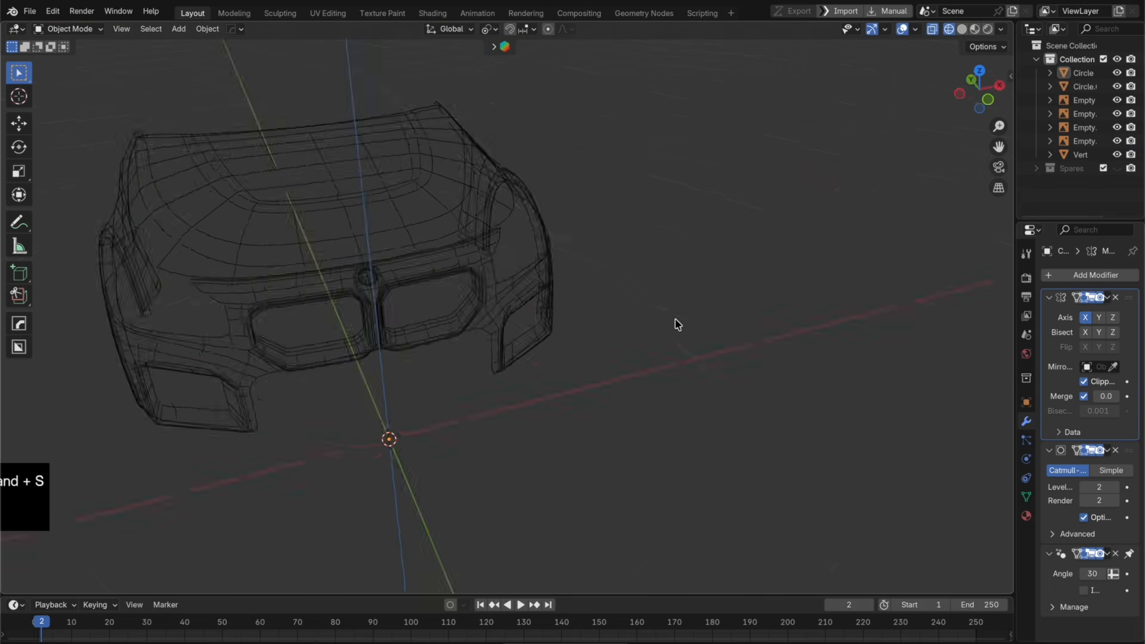
Step: Inspect the front end's wireframe in perspective and against the front and side blueprints
middle_click_drag(677, 324, 753, 305)
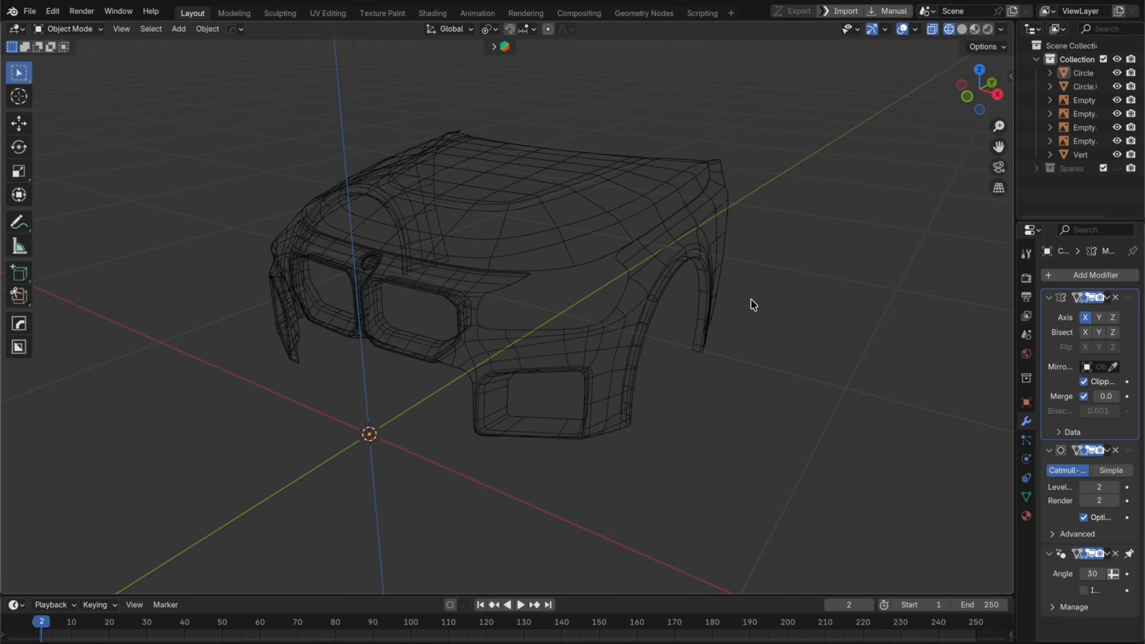
middle_click_drag(753, 304, 823, 138)
left_click(962, 87)
left_click(997, 87)
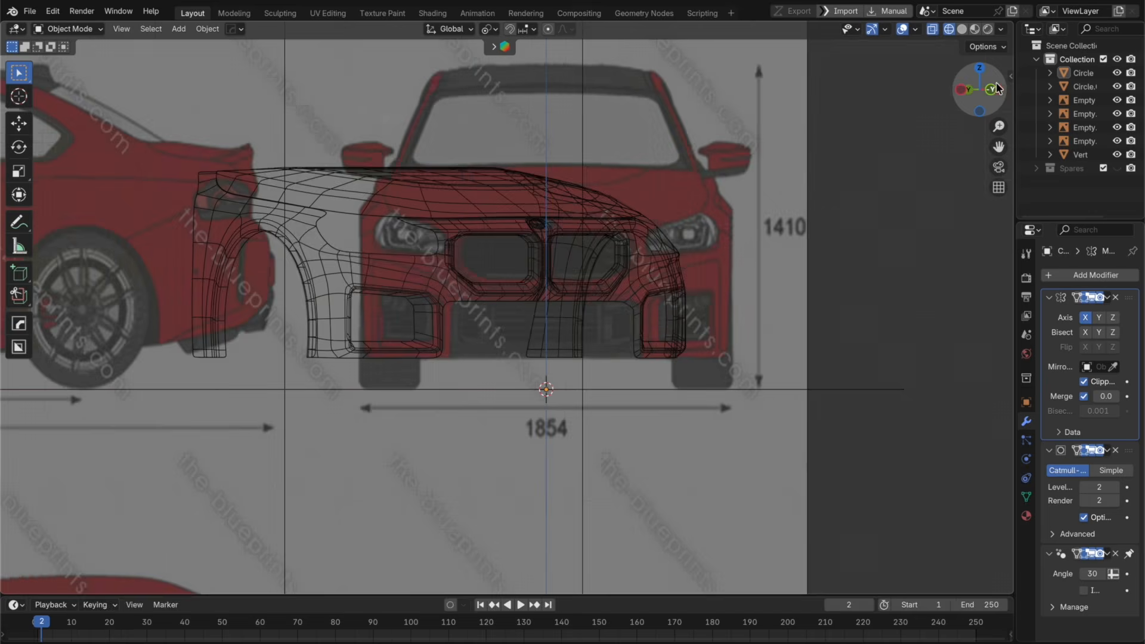
left_click(1001, 90)
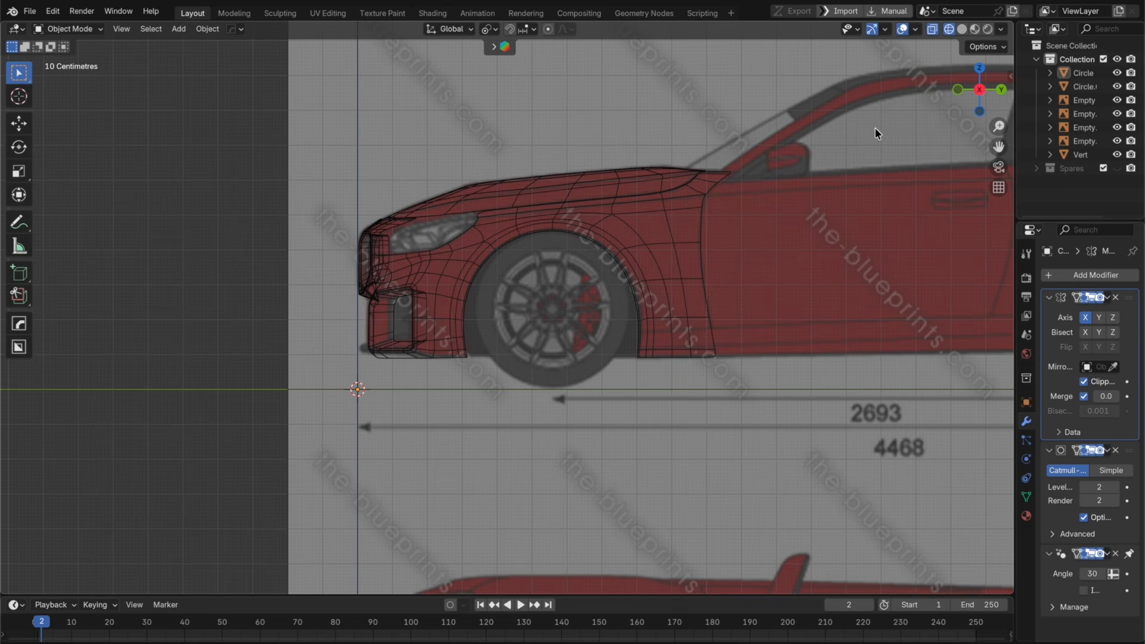
Step: Switch to the BMW configurator in the browser and examine the reference car's front bumper, headlight and wheel arch
left_click(956, 91)
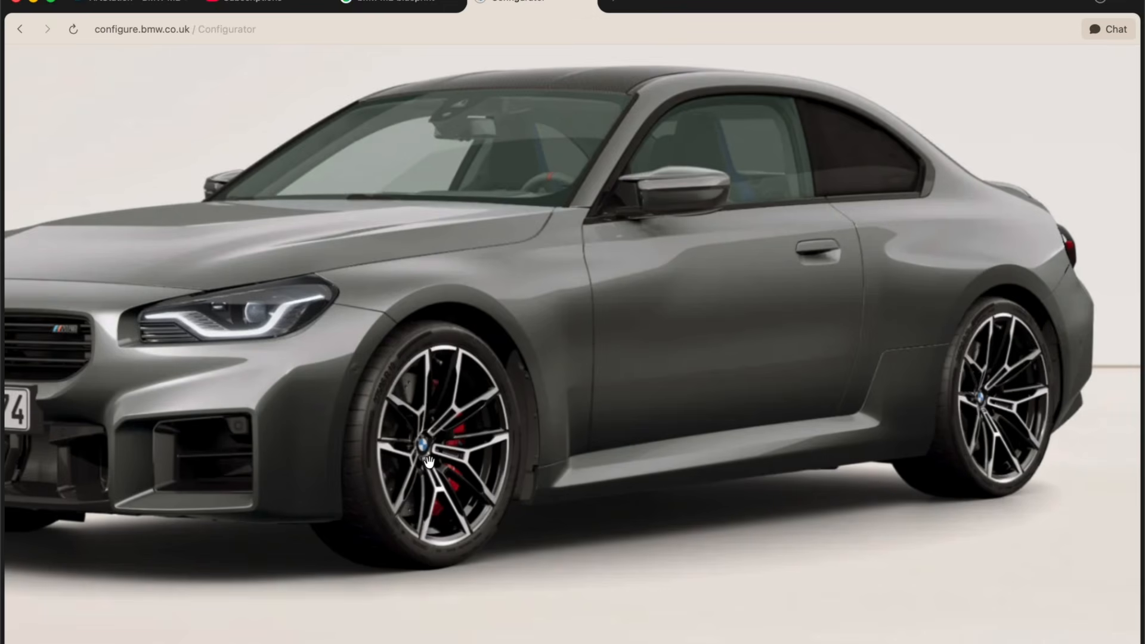
left_click(429, 462)
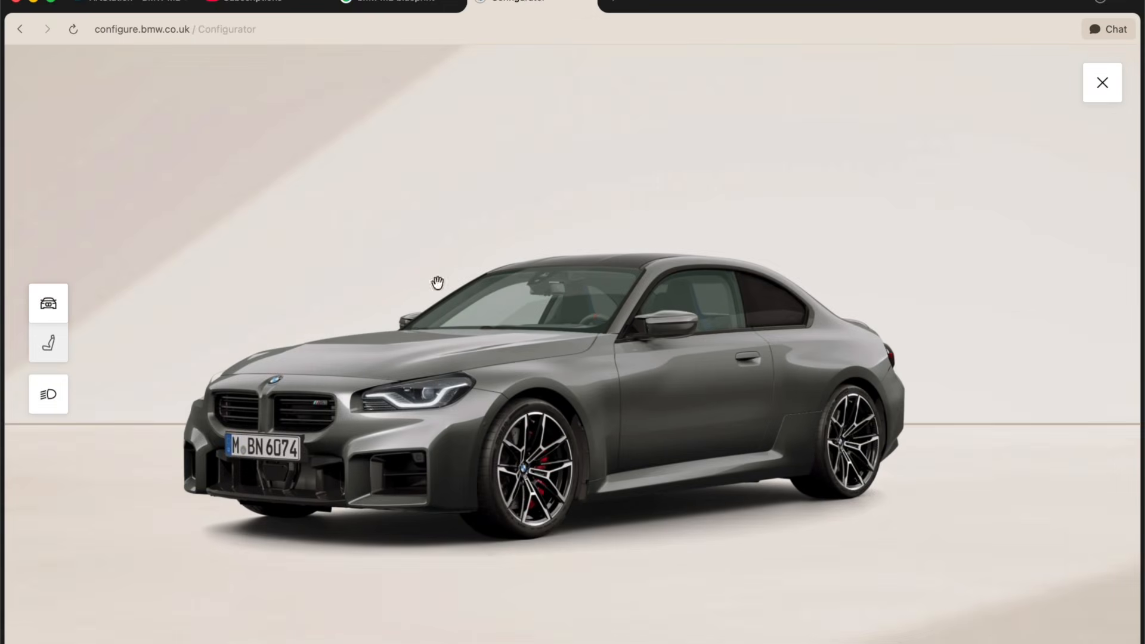
right_click(521, 3)
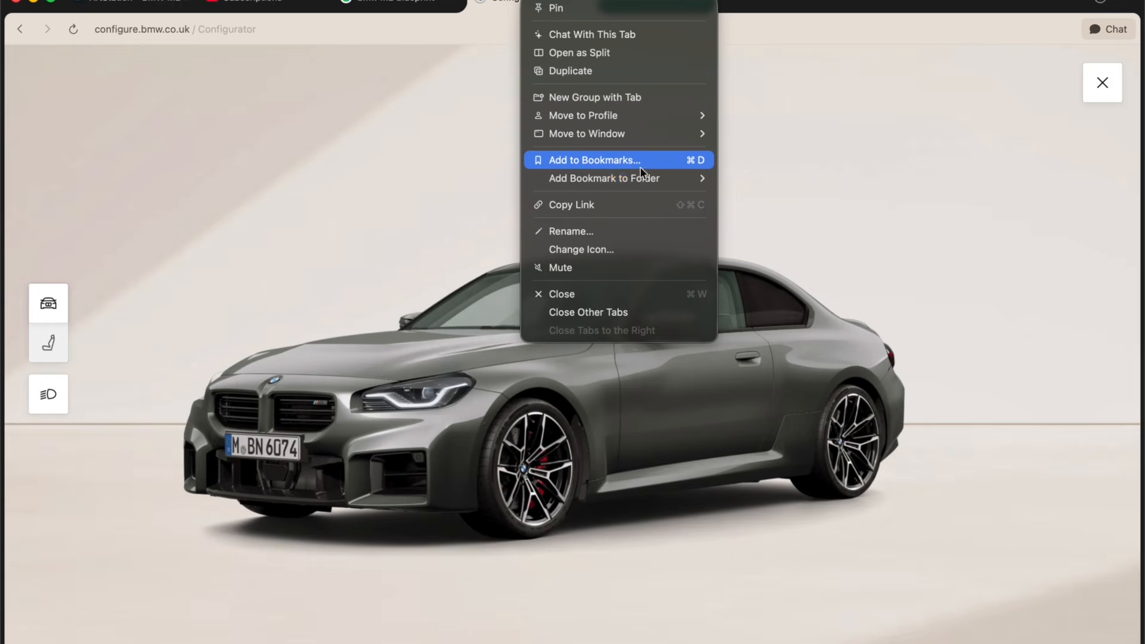
left_click(585, 334)
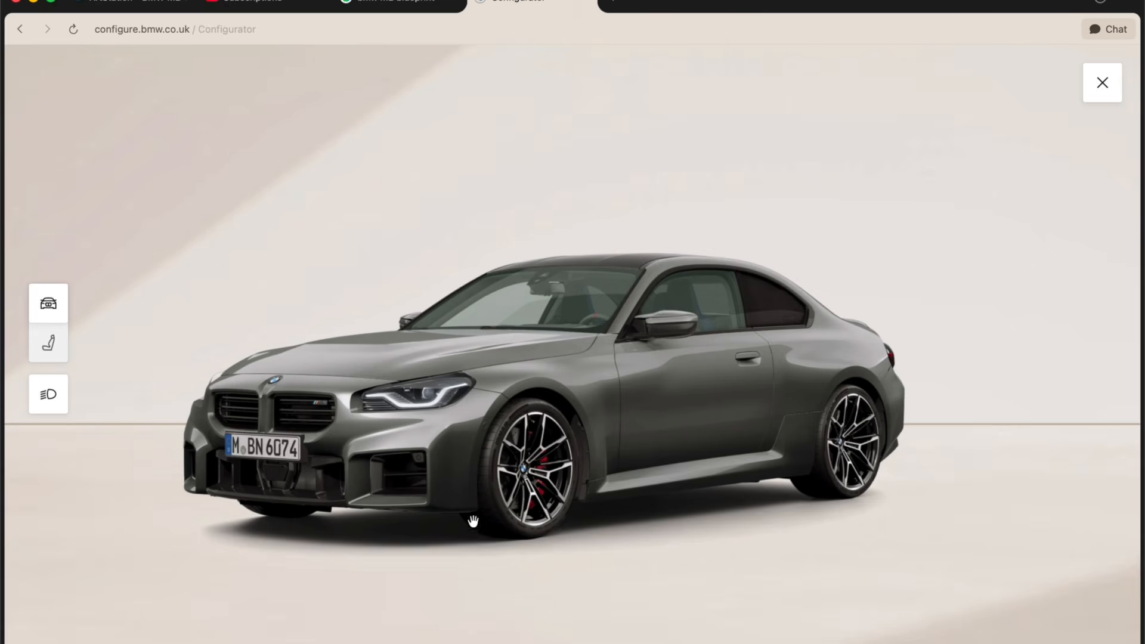
left_click(559, 643)
Step: Try adding a loop cut through the bumper side above the air intake opening
middle_click_drag(835, 262, 812, 261)
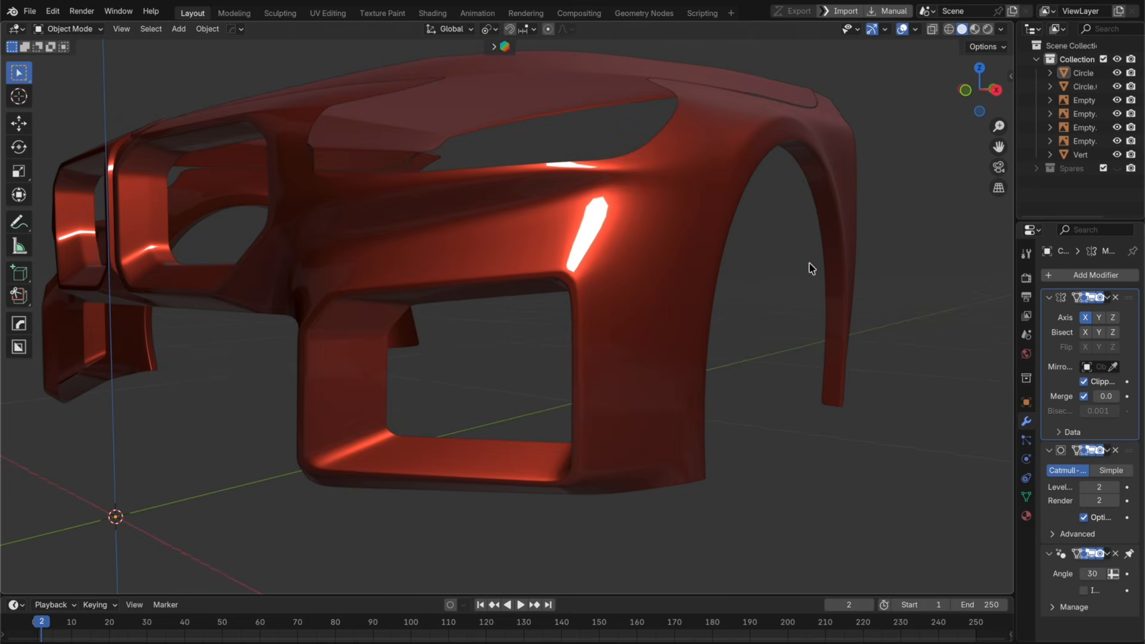
key("Tab")
key("super+r")
right_click(648, 229)
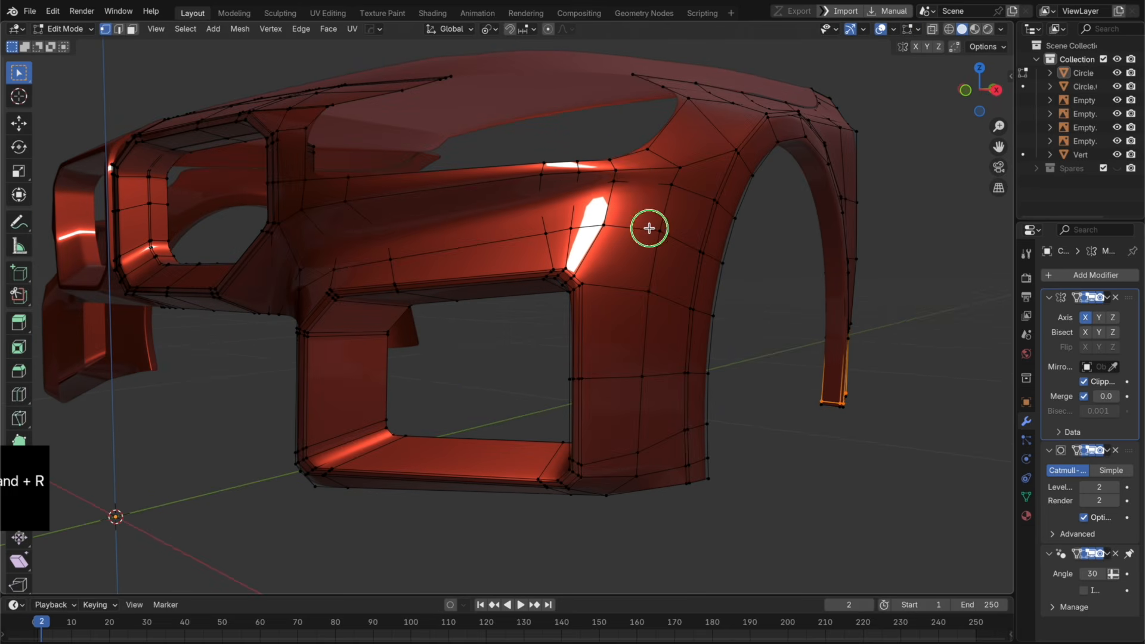
key("super+r")
left_click(586, 254)
left_click(590, 243)
middle_click_drag(590, 243, 725, 262)
key("super+z")
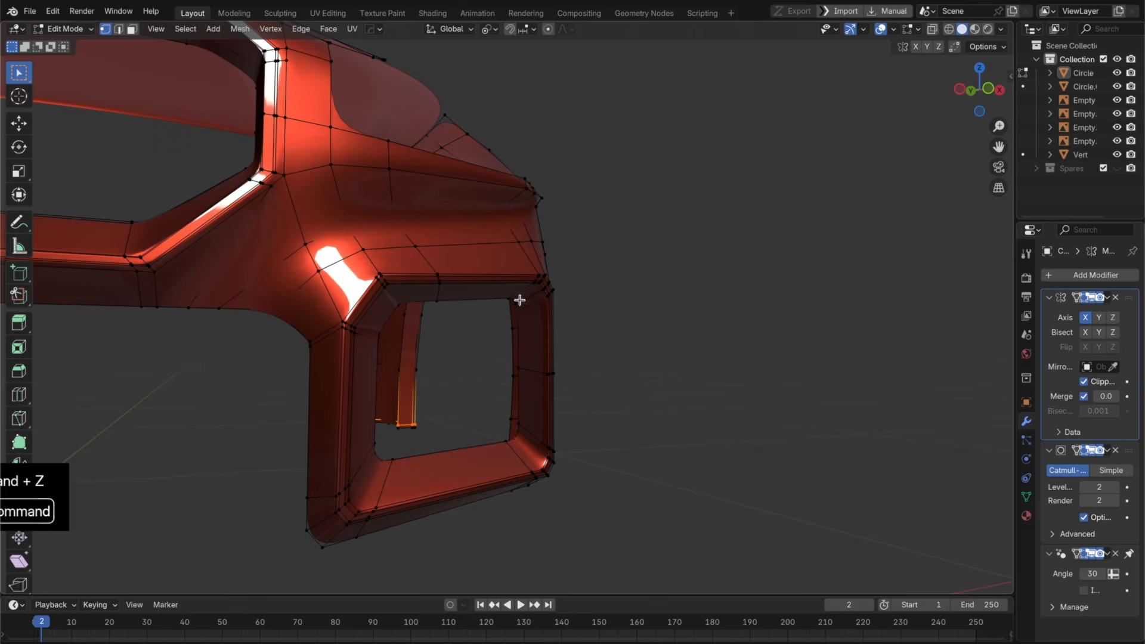
Step: Extrude the headlight opening's edge loop about 0.045 m back along Y to form a recessed lip
middle_click_drag(698, 301, 648, 295)
key("Tab")
key("Tab")
left_click(959, 92)
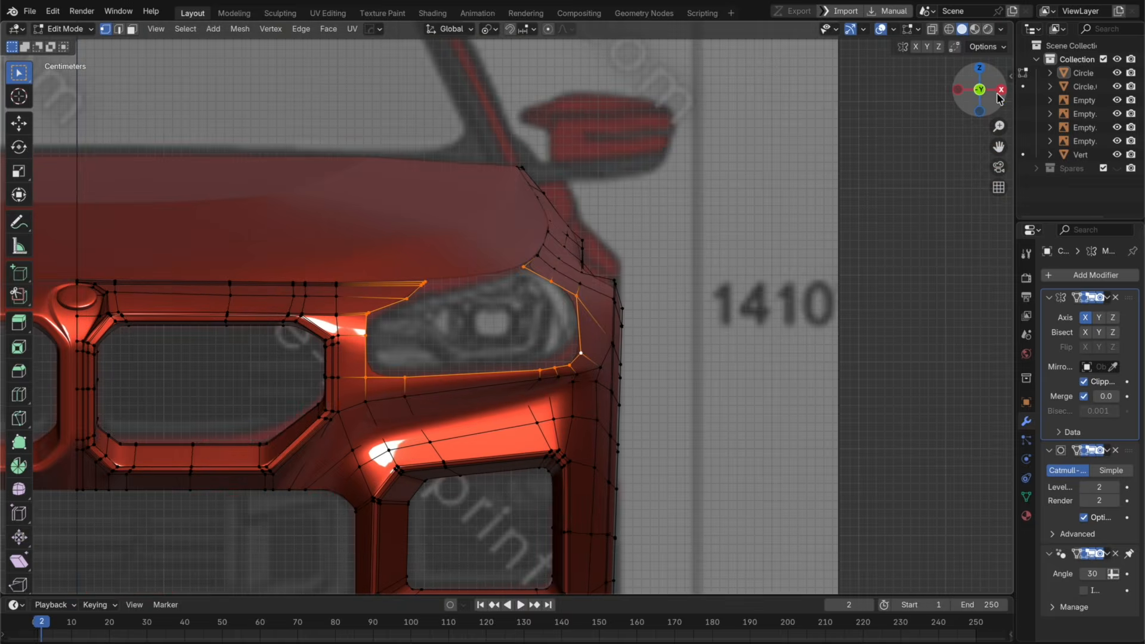
left_click(1000, 89)
scroll(648, 241, "up", 2)
key("alt+z")
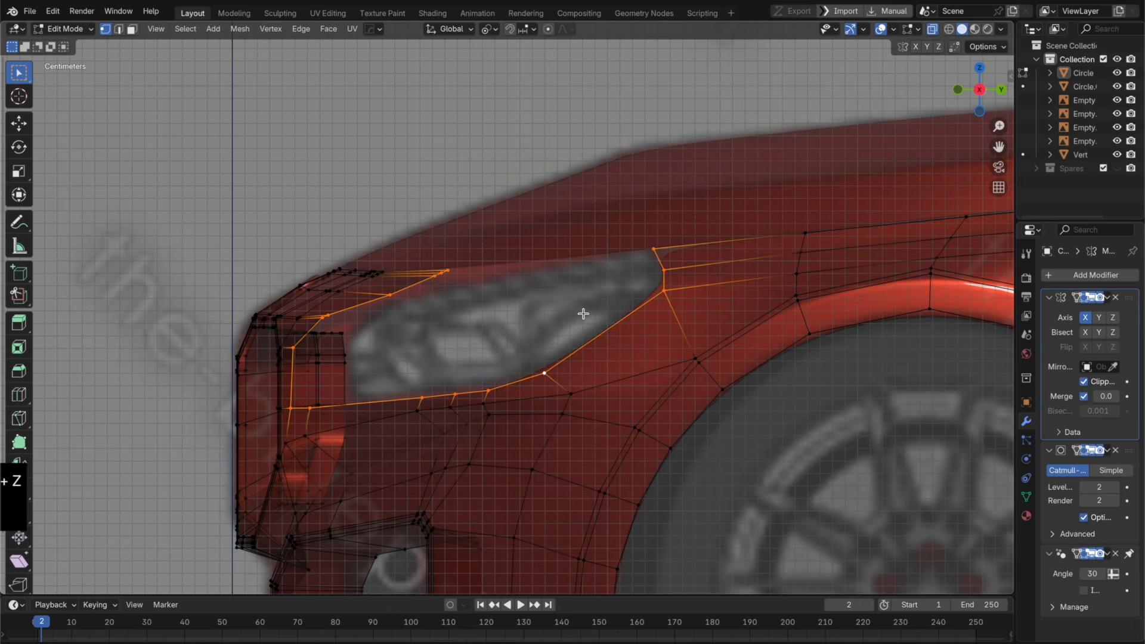
key("g")
key("y")
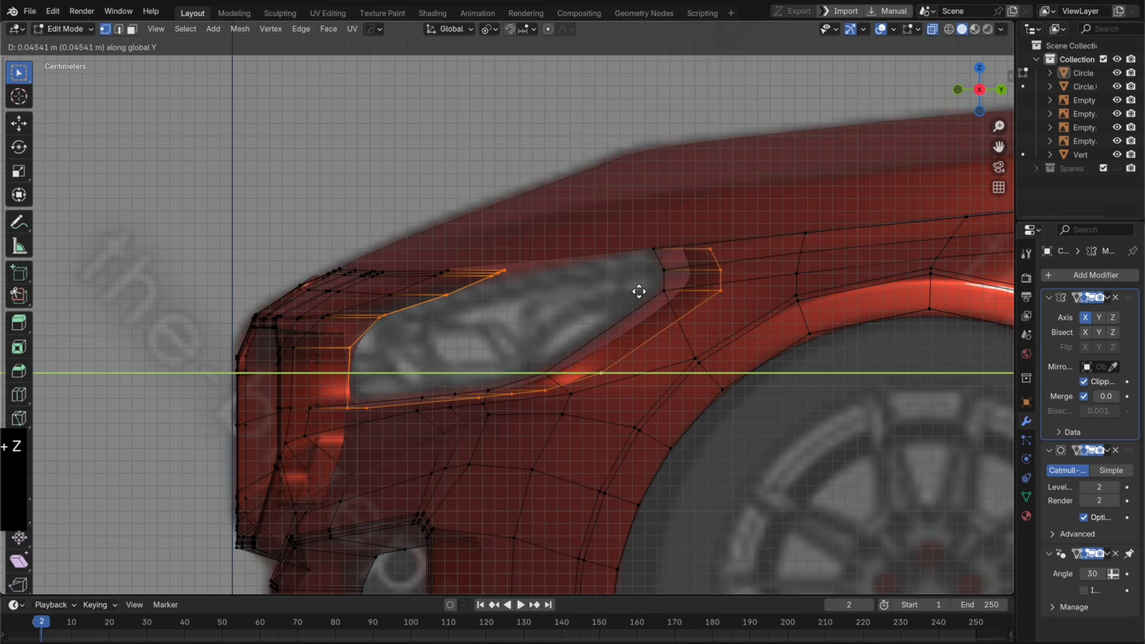
left_click(671, 285)
Step: Scale the headlight lip's inner loop about the active element by 0.967 along X and 0.948 along Z
left_click(957, 92)
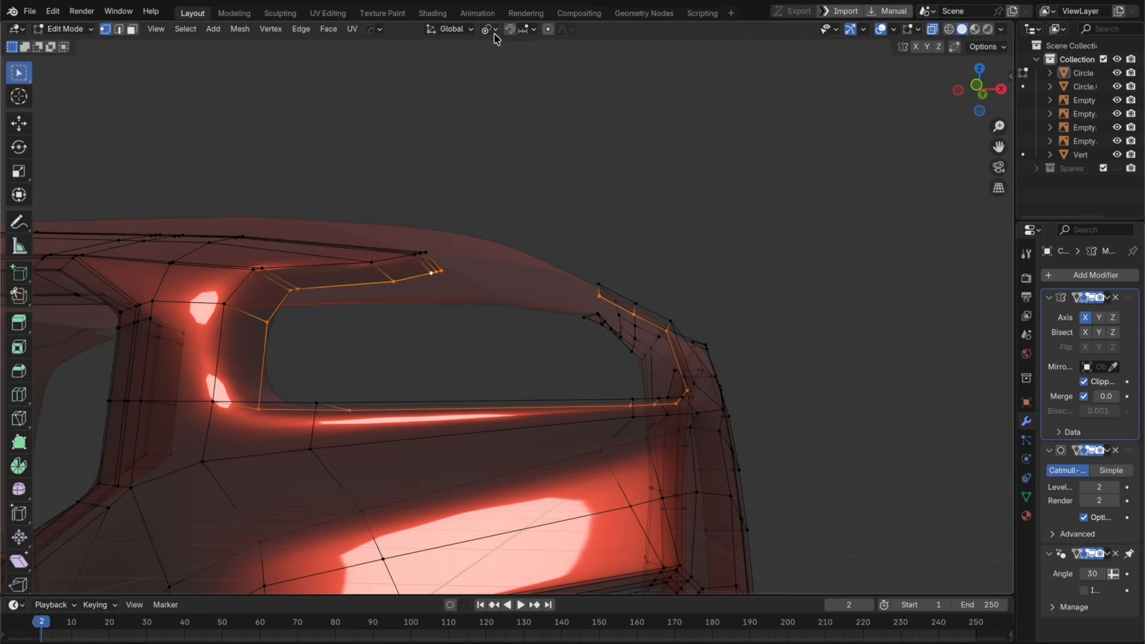
left_click(494, 33)
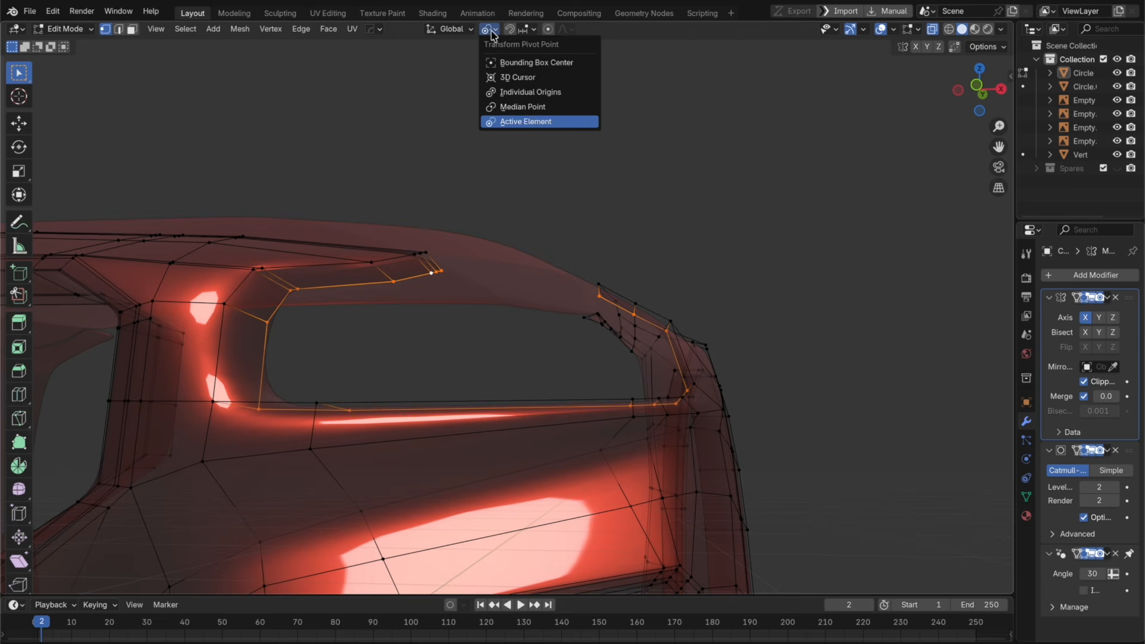
left_click(957, 92)
left_click(998, 92)
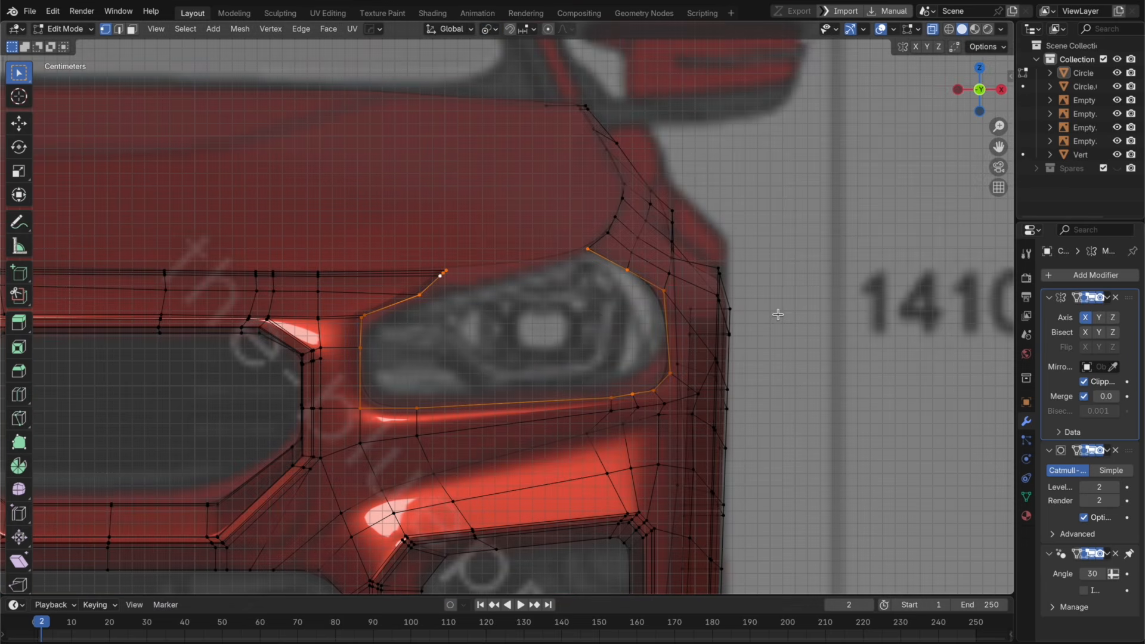
key("s")
key("x")
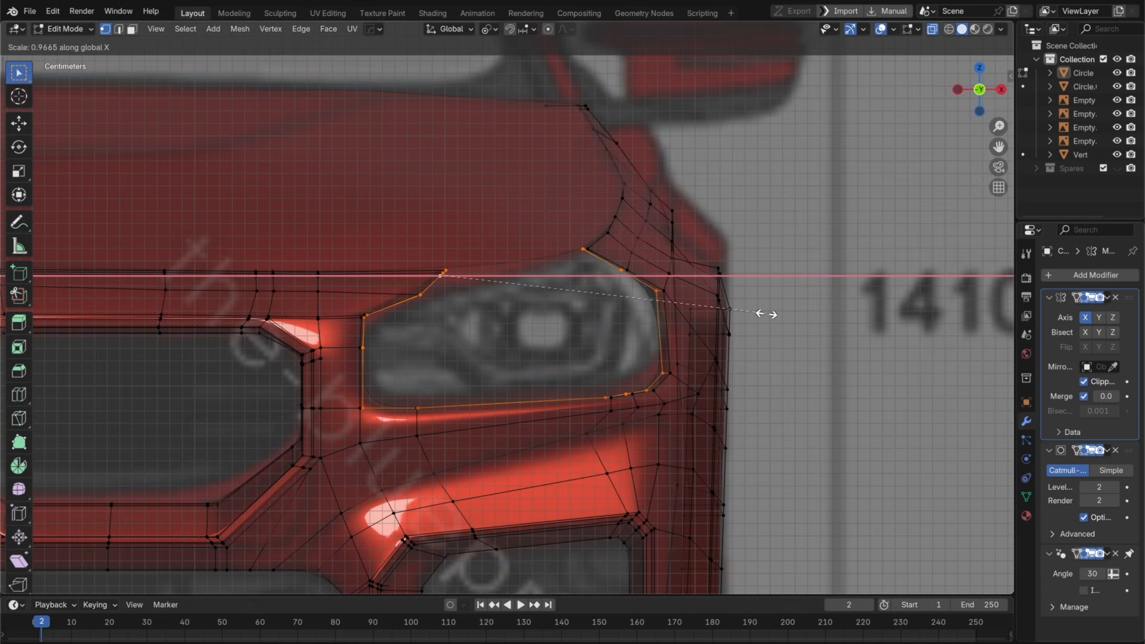
left_click(766, 314)
key("s")
key("z")
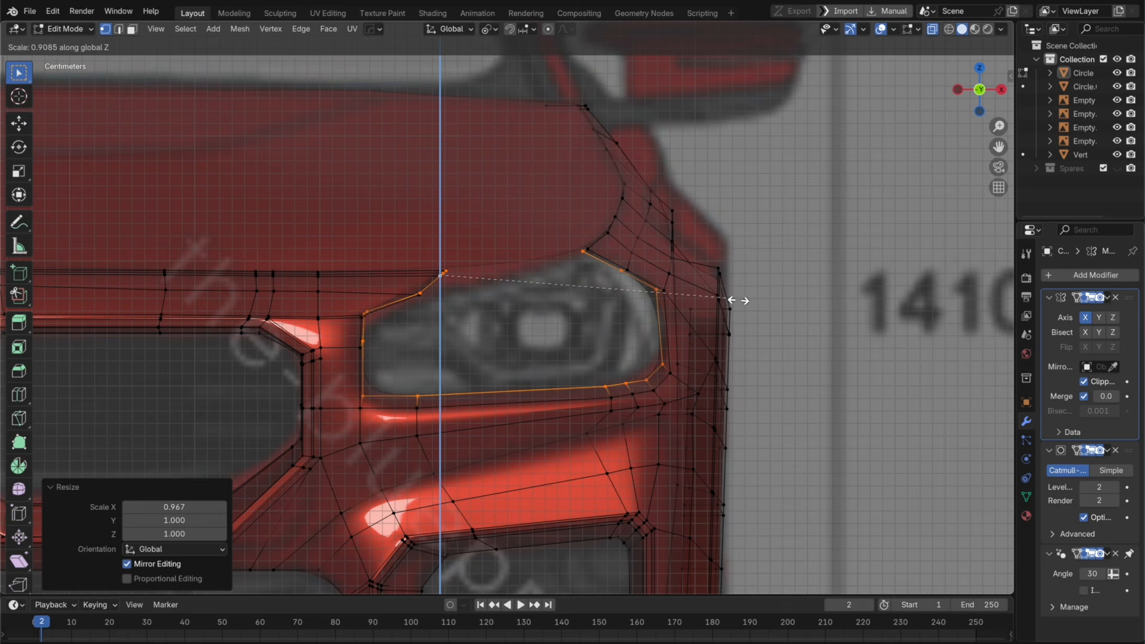
left_click(750, 300)
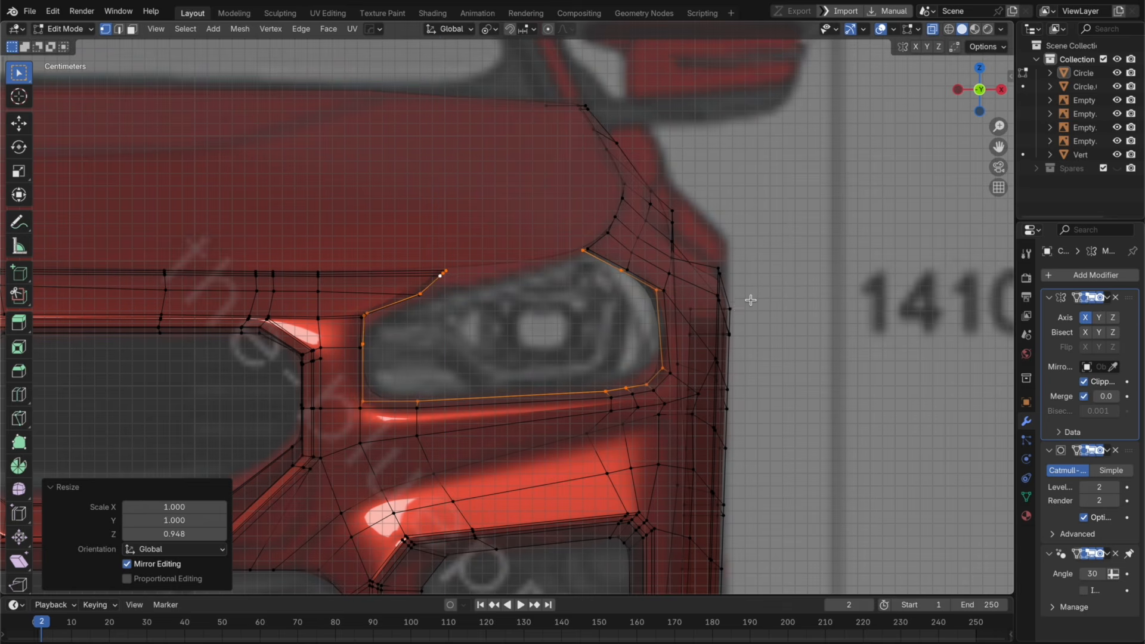
Step: Add a loop cut with factor 0.632 on the headlight opening's inner side and continue it across the strip beside the grille
key("ctrl+r")
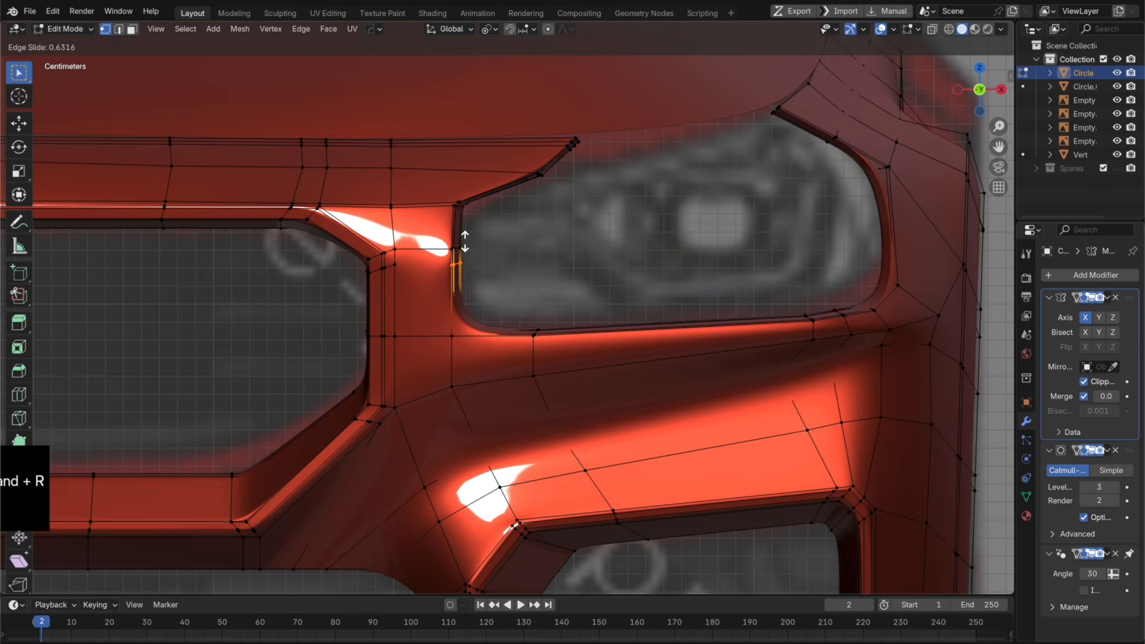
left_click_drag(463, 245, 473, 270)
middle_click_drag(473, 270, 431, 304)
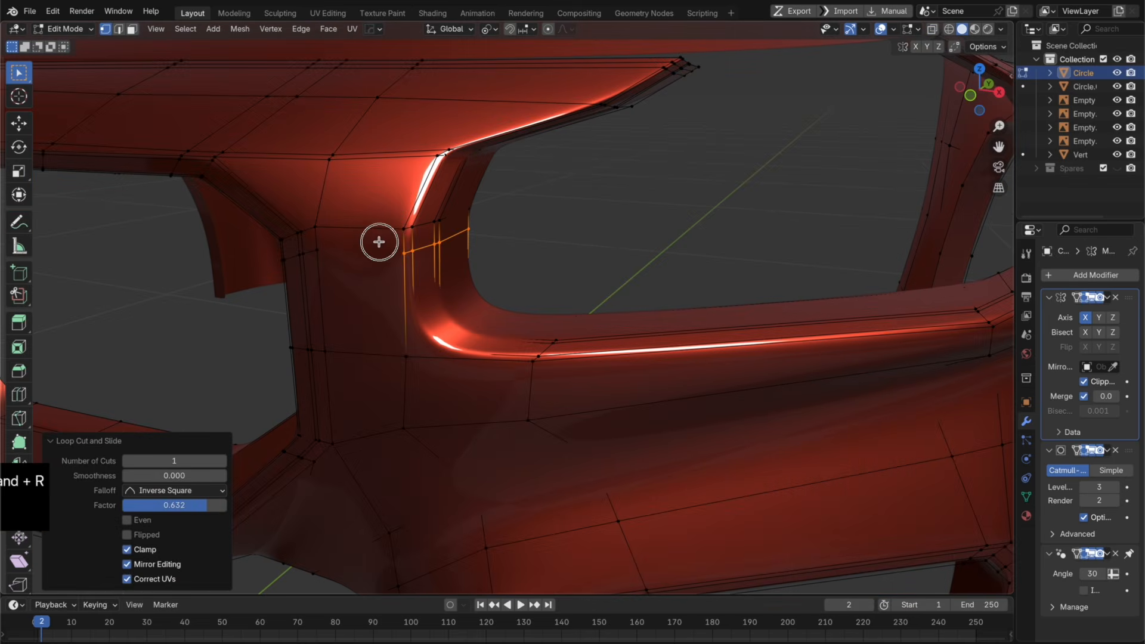
left_click(356, 249)
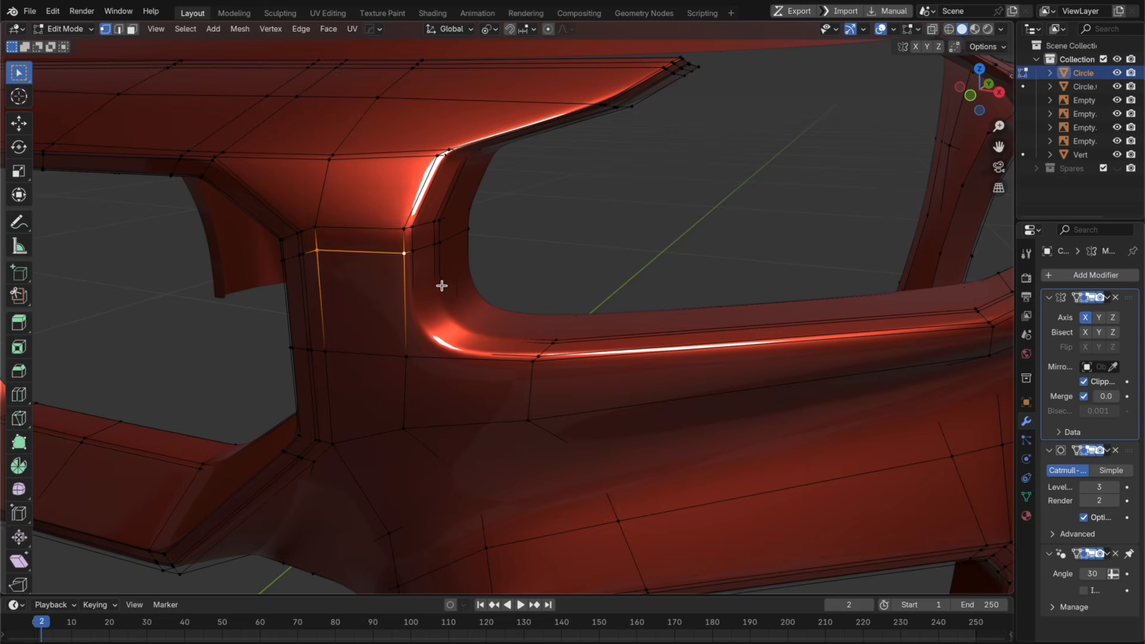
Step: Edge-slide the new edges between the grille and the headlight opening with factor -0.224
scroll(441, 286, "down", 2)
middle_click_drag(441, 285, 477, 250)
key("Tab")
scroll(310, 278, "down", 2)
middle_click_drag(309, 278, 459, 299)
key("Tab")
key("alt+z")
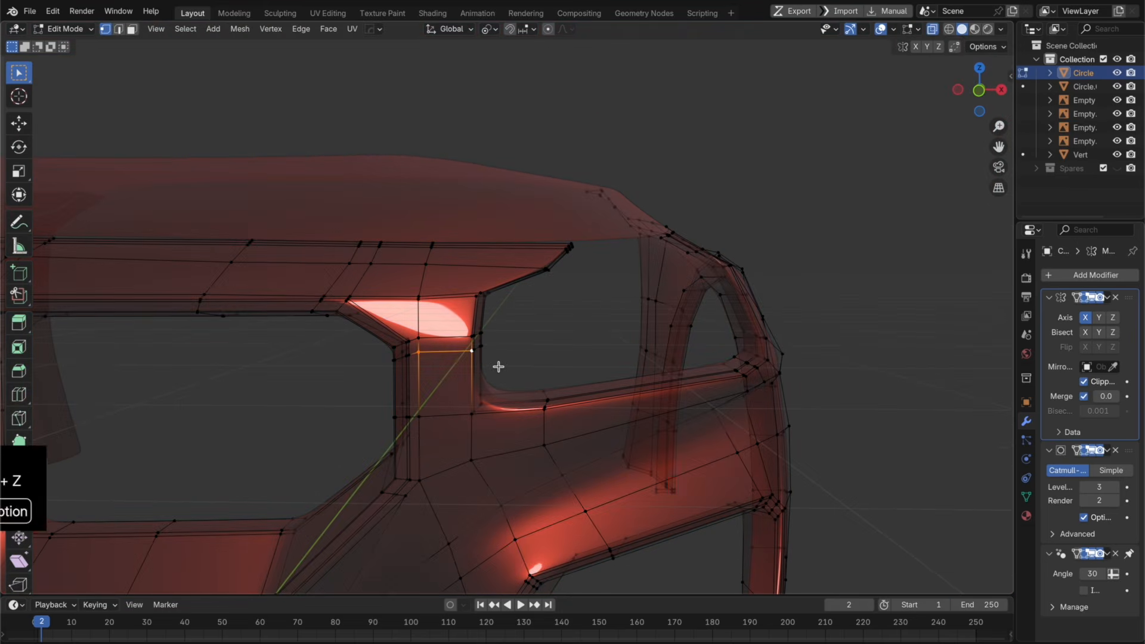
left_click_drag(401, 346, 400, 345)
mouse_move(597, 350)
middle_mouse_down()
mouse_move(564, 351)
mouse_move(604, 352)
middle_mouse_up()
key("g")
key("g")
left_click(583, 358)
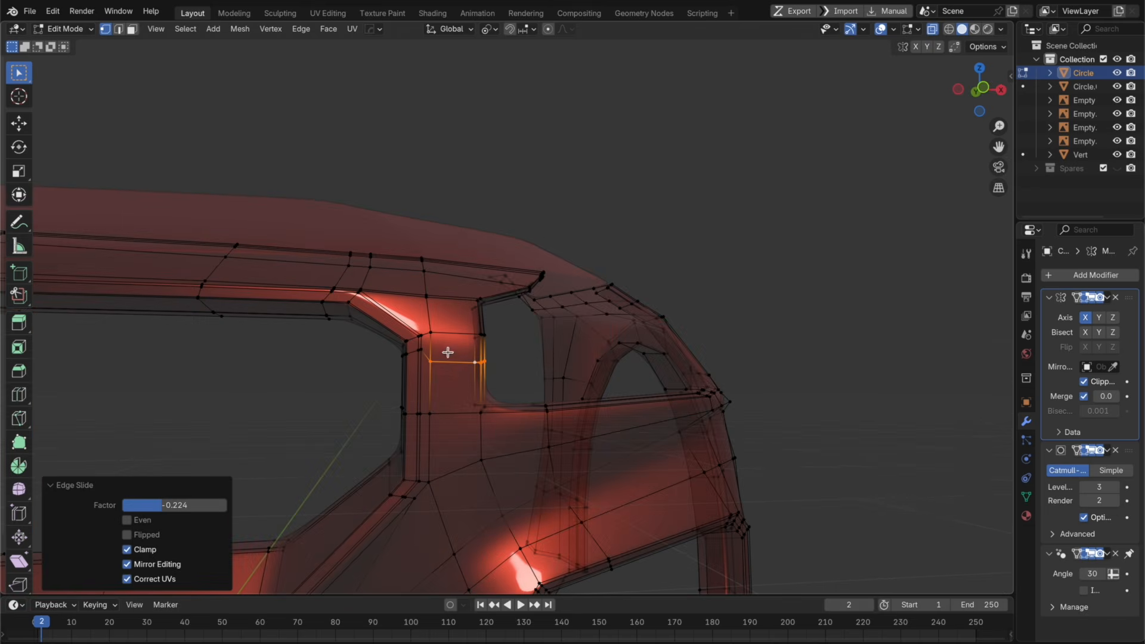
Step: Inspect the smoothed shading around the headlight opening and the bumper front in Object Mode
key("Tab")
key("alt+z")
middle_click_drag(698, 328, 554, 263)
key("Tab")
key("Tab")
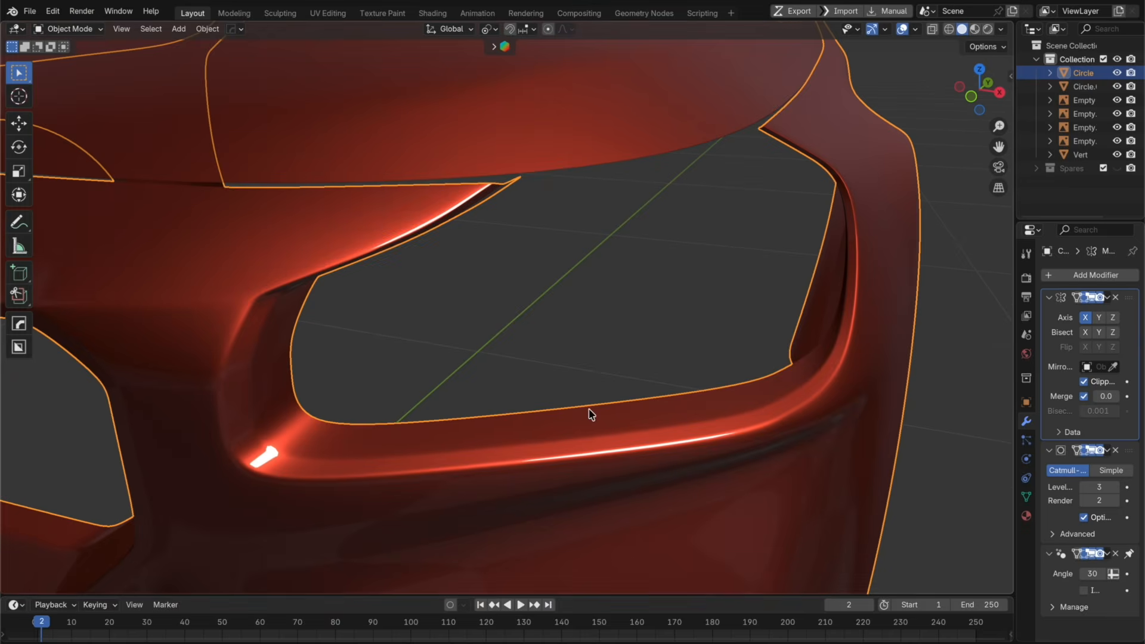
mouse_move(589, 414)
middle_mouse_down()
mouse_move(573, 387)
mouse_move(589, 431)
middle_mouse_up()
scroll(572, 391, "down", 2)
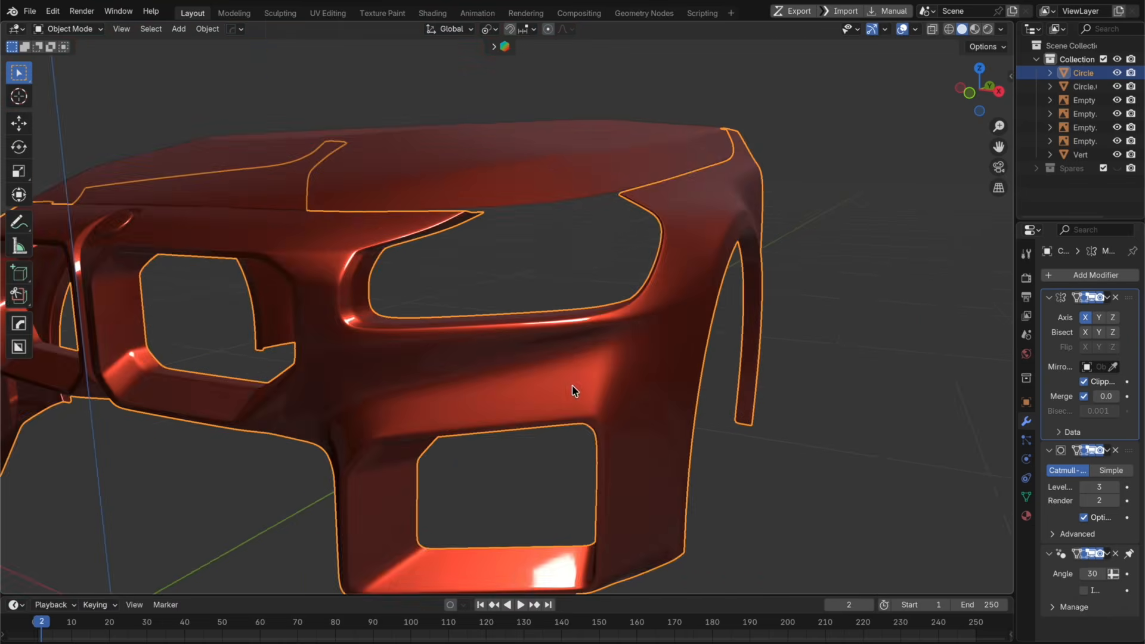
scroll(574, 390, "down", 4)
scroll(575, 411, "up", 7)
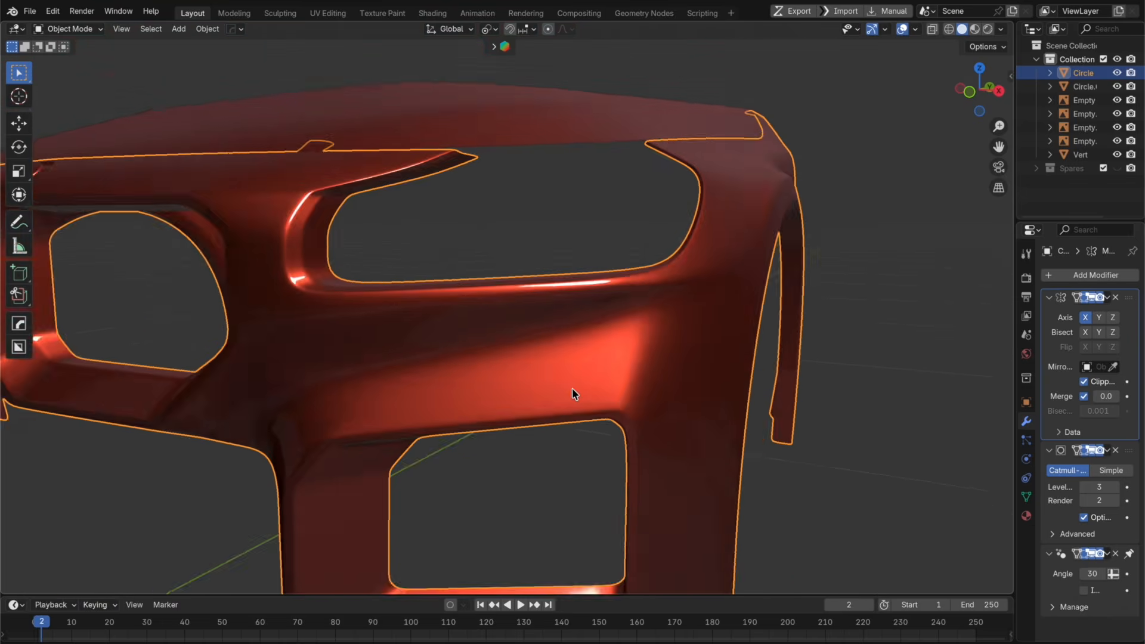
scroll(572, 391, "up", 2)
middle_click_drag(571, 397, 572, 411)
Step: Add another loop cut across the inner side wall of the headlight opening
key("Tab")
key("super+r")
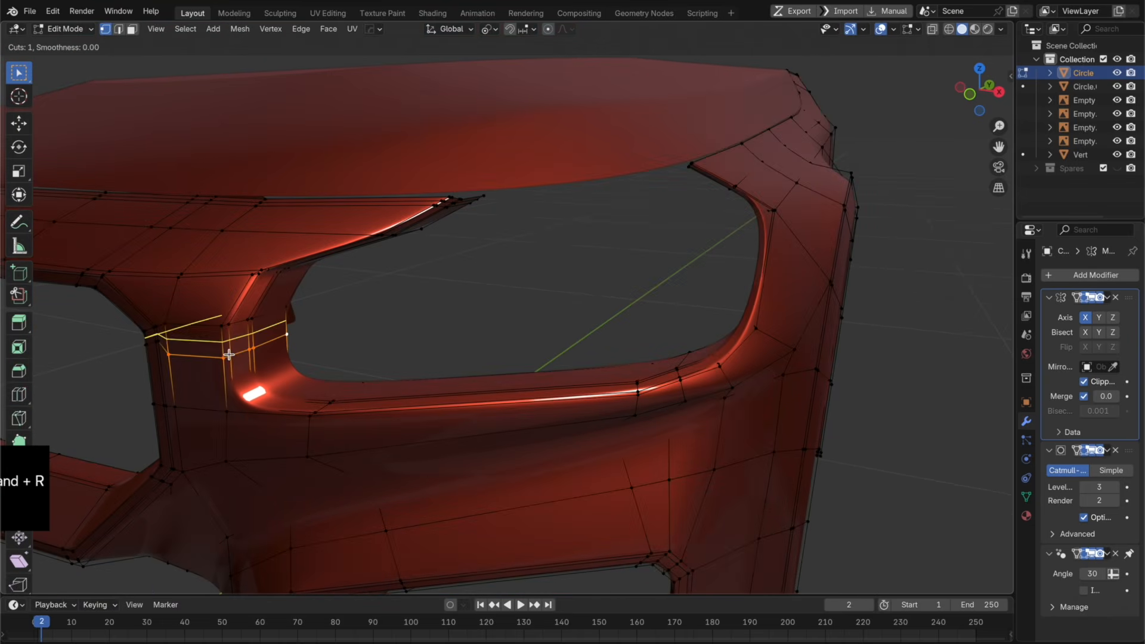
left_click(229, 354)
left_click(226, 352)
key("Tab")
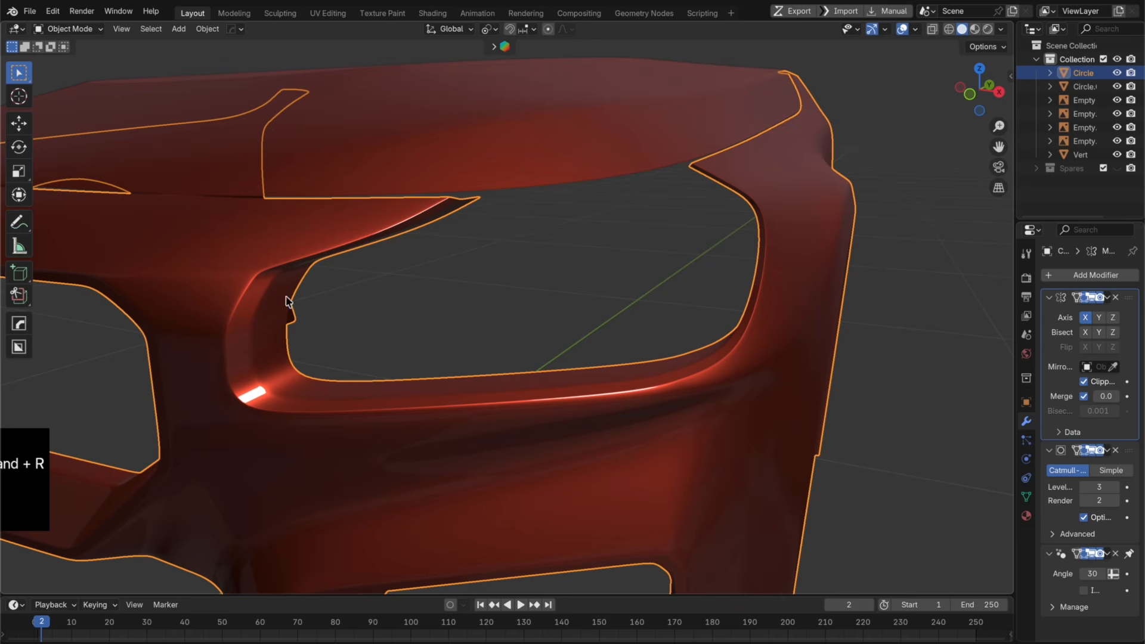
Step: Check the headlight opening's recessed lip against the side blueprint and in a shaded perspective
middle_click_drag(356, 313, 427, 266)
key("Tab")
key("alt+z")
left_click(977, 94)
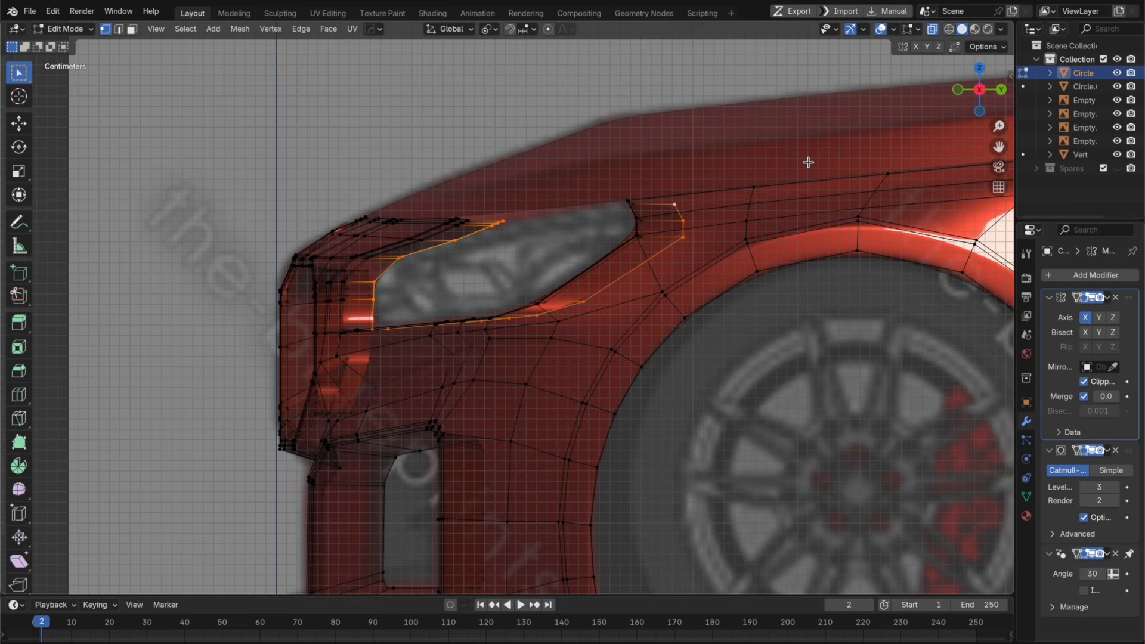
key("Tab")
key("alt+z")
middle_click_drag(466, 238, 666, 258)
Step: Deselect the front body mesh and save the file
key("super+s")
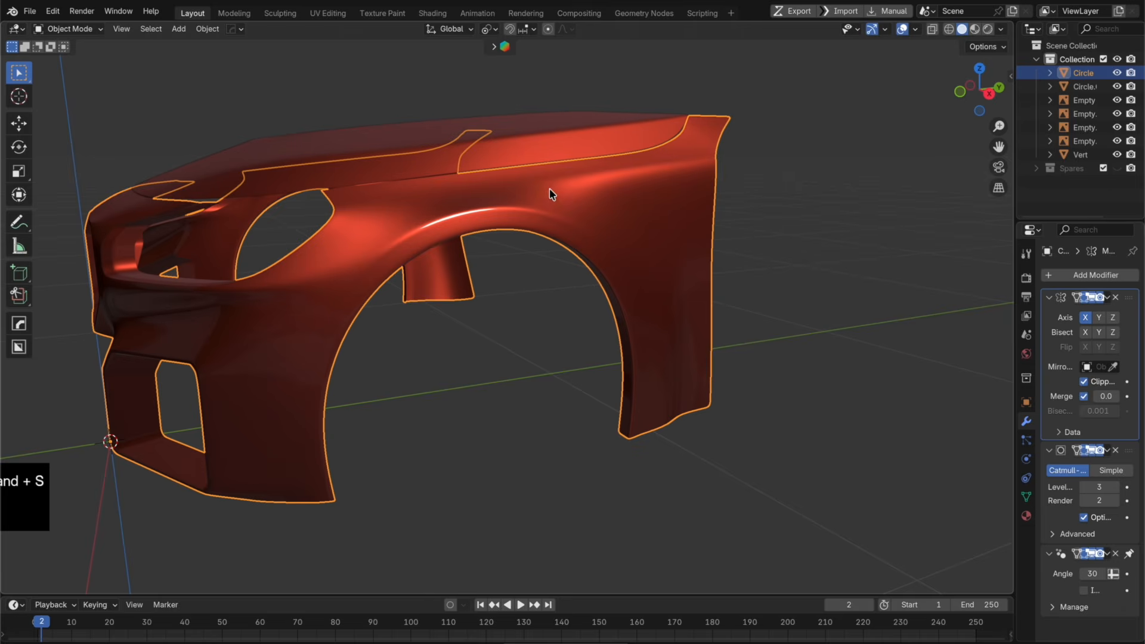
middle_click_drag(593, 203, 658, 312)
key("super+z")
key("super+z")
left_click(623, 312)
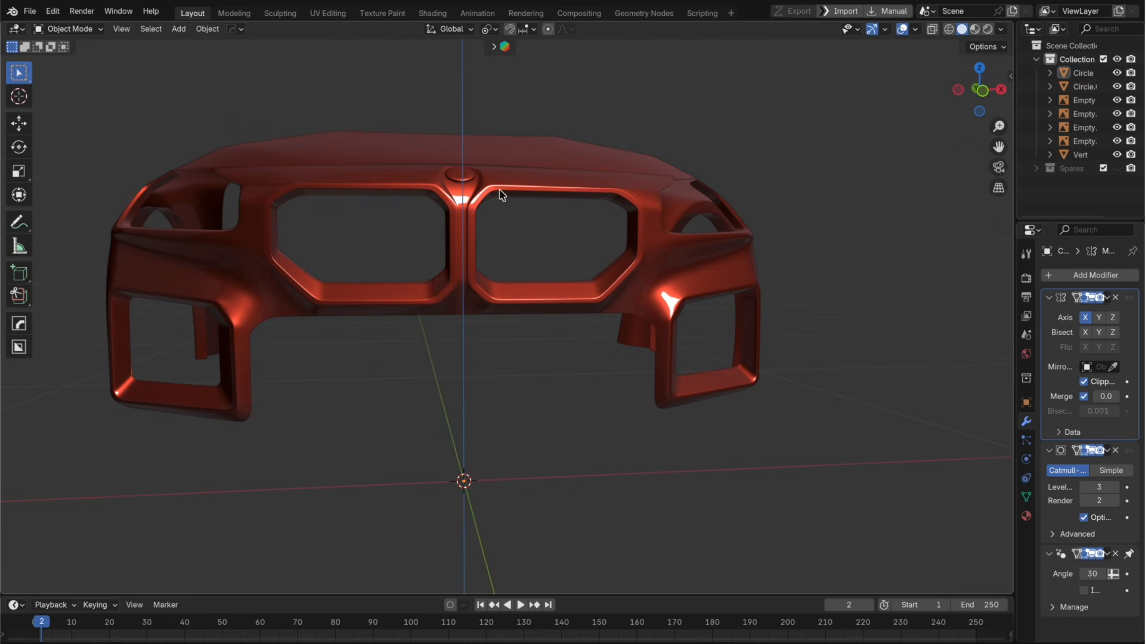
left_click(28, 11)
left_click(60, 98)
left_click(29, 11)
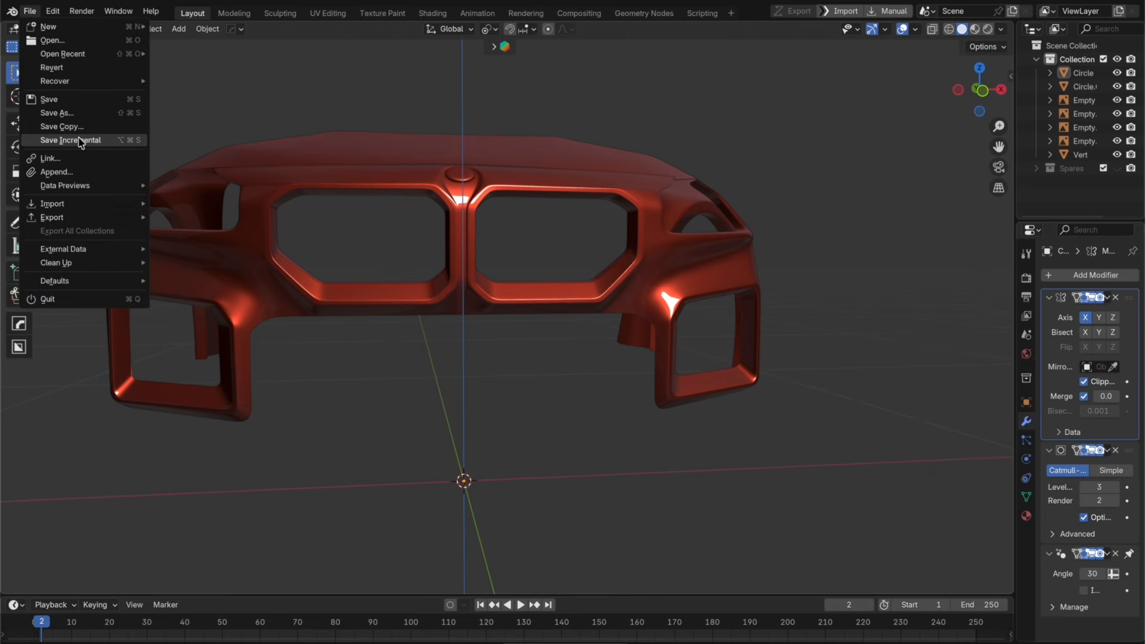
middle_click_drag(396, 251, 526, 288)
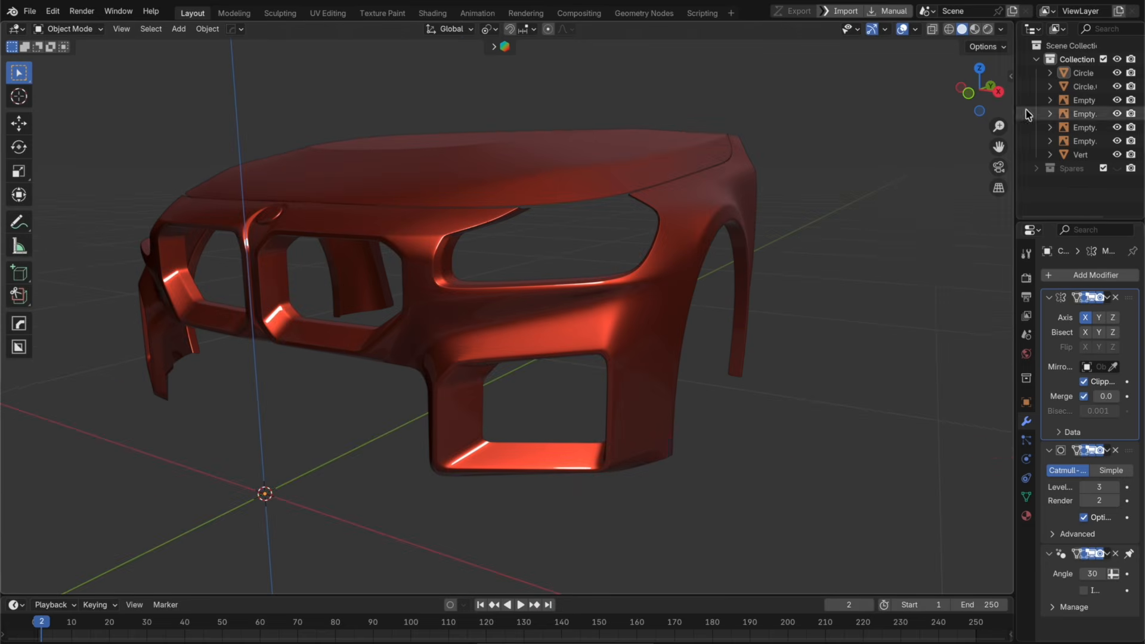
Step: Move the bumper edges along the bonnet line about 0.005 m along Y and the edges inside the headlight opening about 0.008 m
middle_click_drag(871, 204, 894, 273)
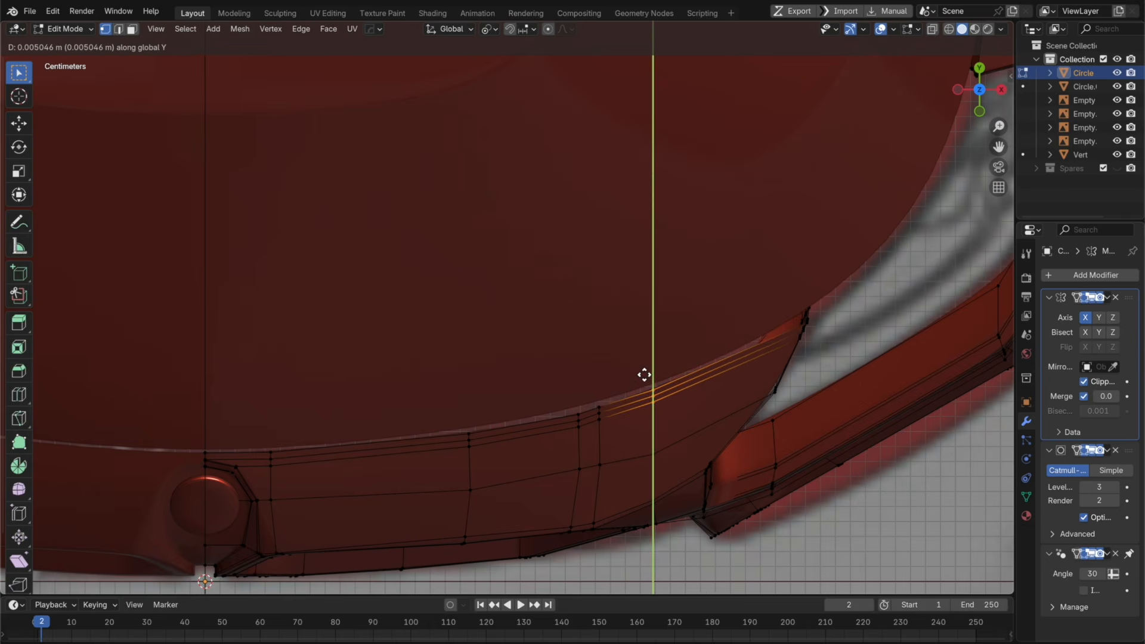
left_click(644, 374)
left_click(587, 434, "alt")
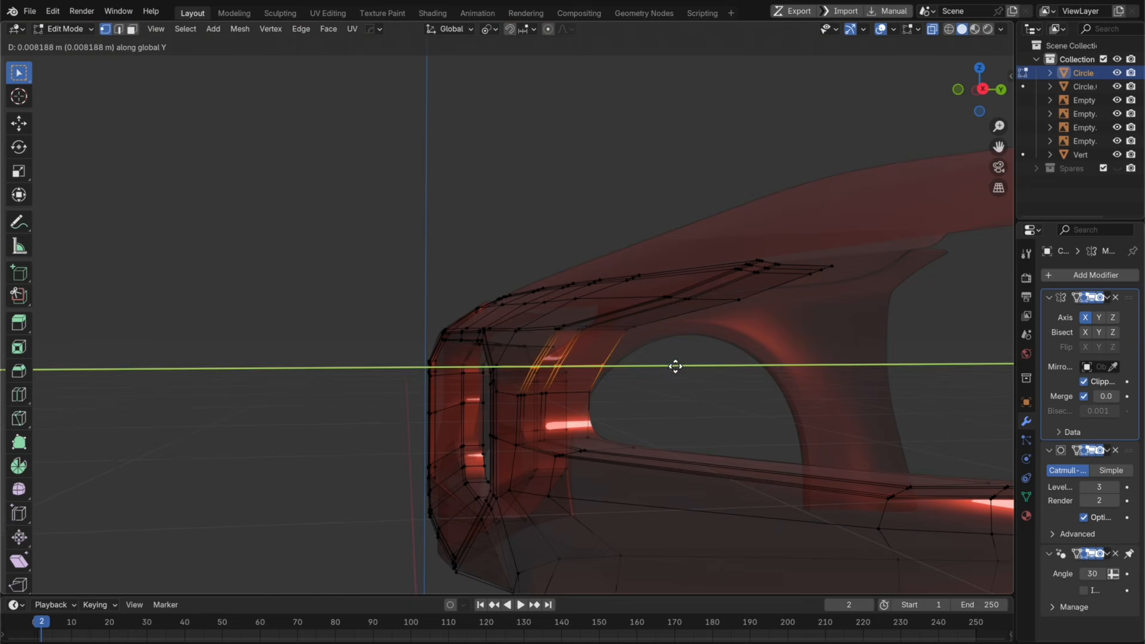
left_click(675, 366)
Step: Compare the headlight surround with the rotated reference car in the BMW configurator
middle_click_drag(667, 368, 722, 373)
key("alt+z")
key("Tab")
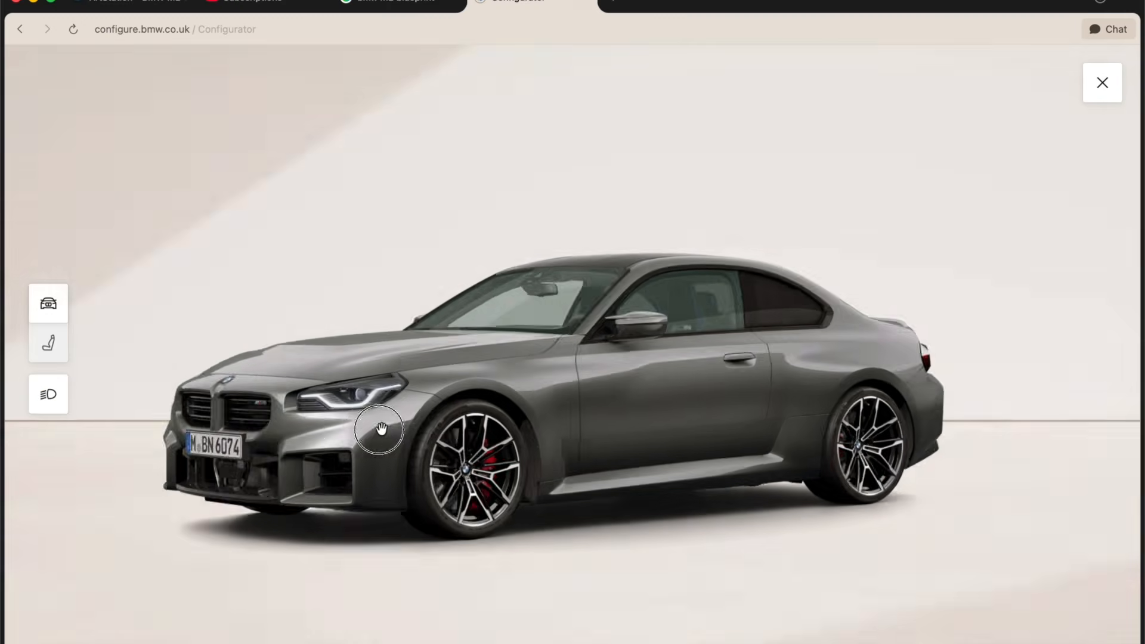
left_click_drag(310, 426, 339, 428)
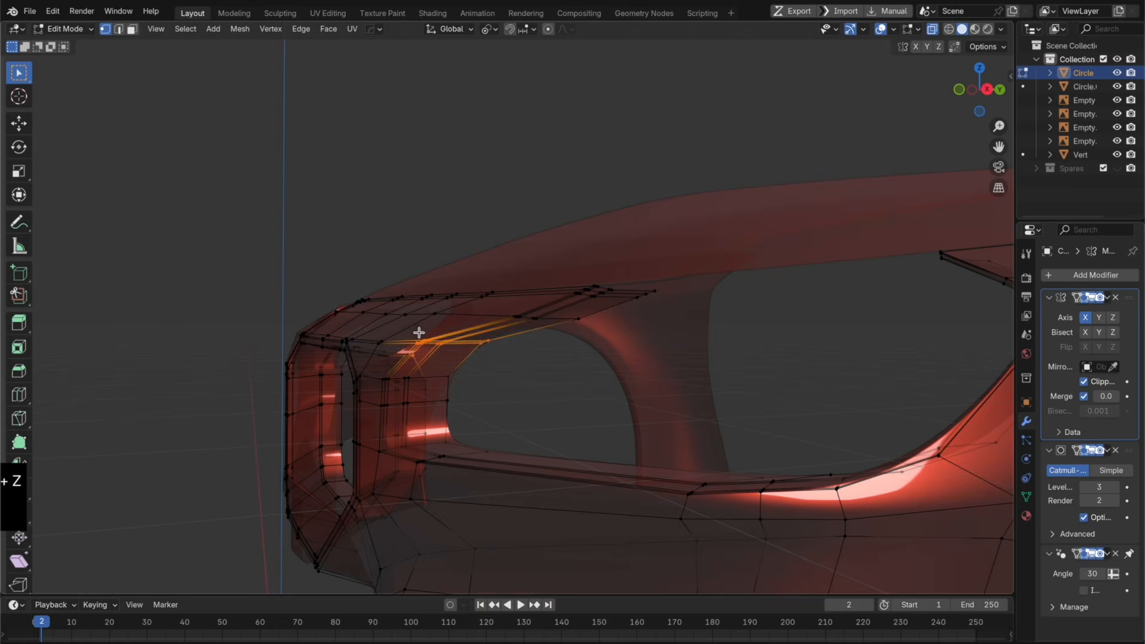
Step: Try to move the selected edges at the headlight opening's upper inner corner along the Y axis
mouse_move(421, 332)
middle_mouse_down()
mouse_move(478, 340)
mouse_move(409, 334)
middle_mouse_up()
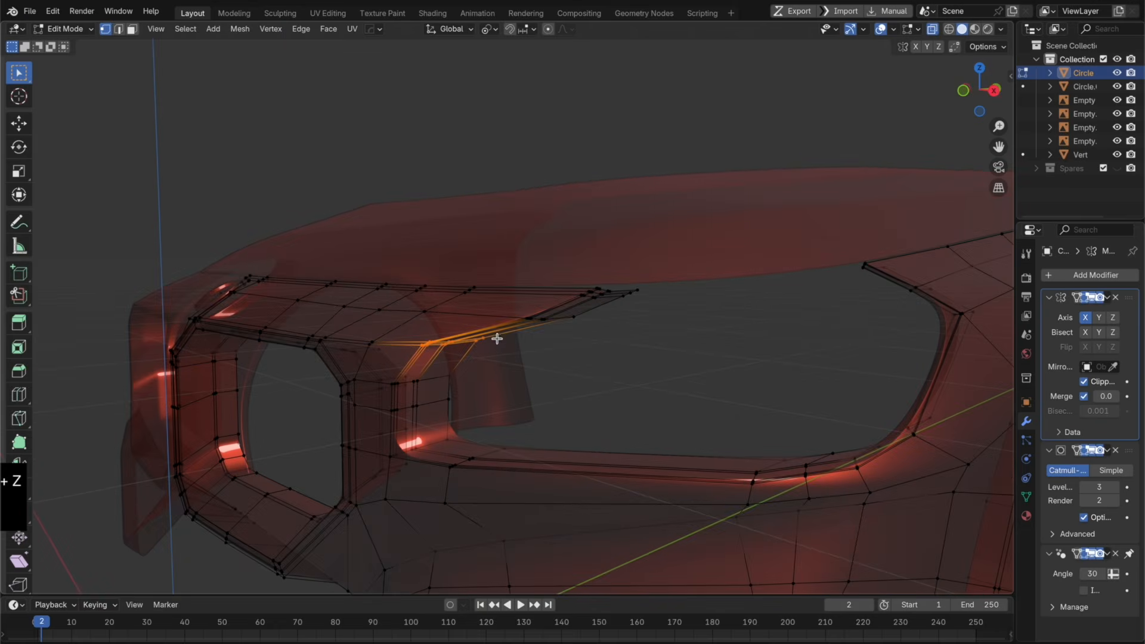
middle_click_drag(497, 339, 596, 298)
key("g")
key("y")
left_click(516, 351)
key("ctrl+z")
Step: Move the headlight opening's upper inner corner edges along Y and check the surface without the edit cage
key("g")
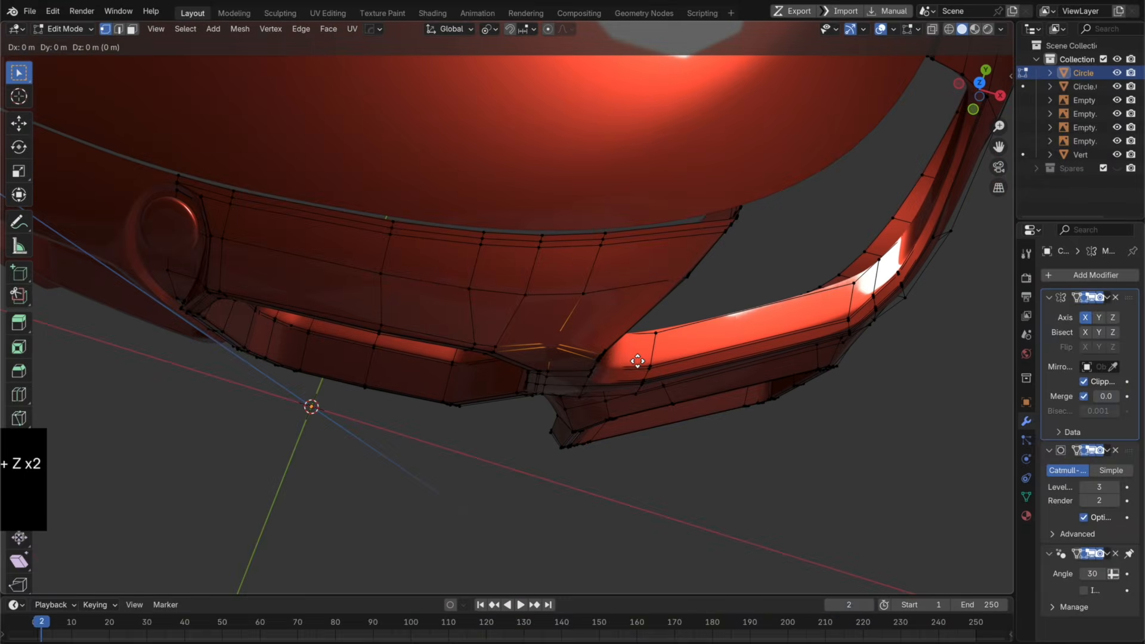
key("y")
left_click(633, 365)
middle_click_drag(633, 364, 524, 401)
key("Tab")
key("Tab")
Step: Shift the same headlight corner edges about 0.009 m further along Y
middle_click_drag(549, 447, 587, 479)
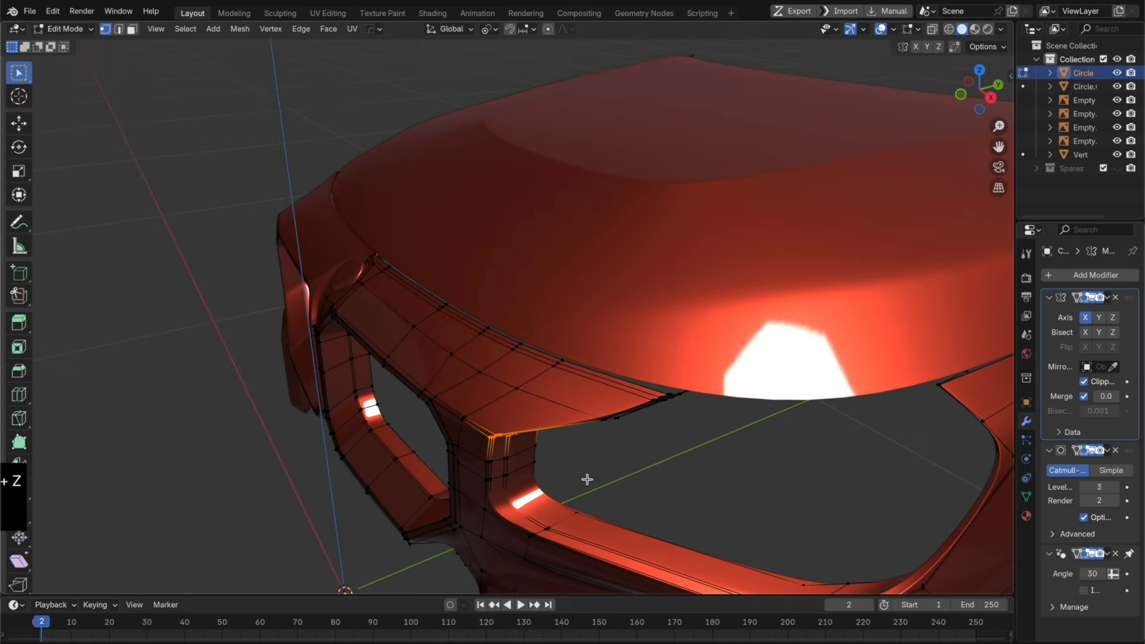
key("g")
key("y")
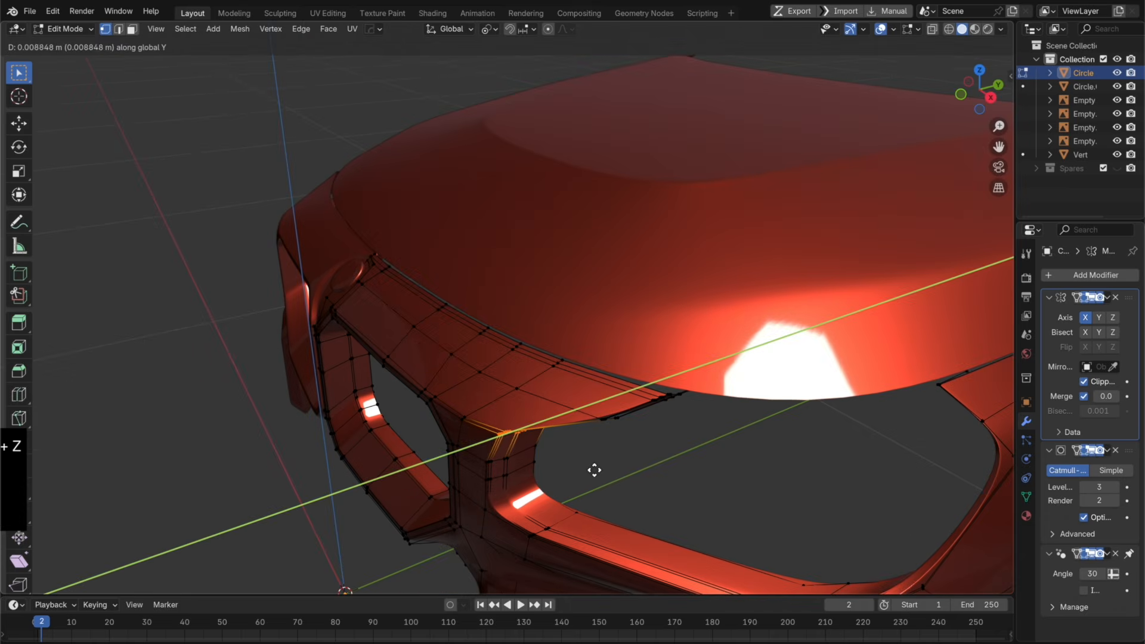
left_click(595, 469)
Step: Select the row of vertices just below the headlight opening's upper inner corner in X-ray view
middle_click_drag(577, 450, 607, 457)
key("alt+z")
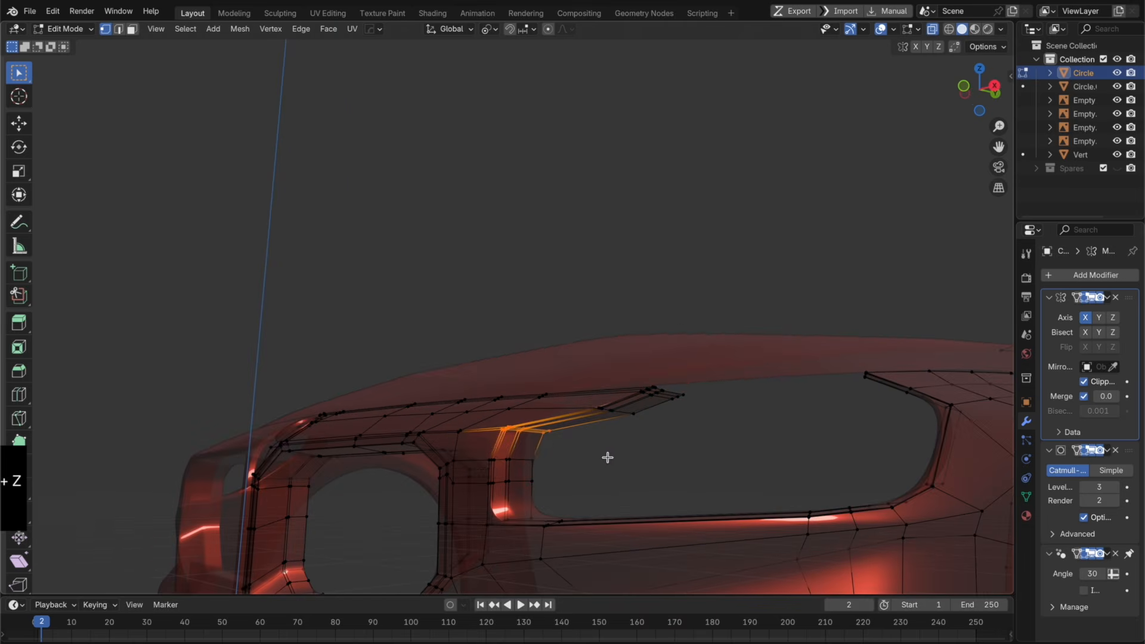
middle_click_drag(480, 447, 559, 454)
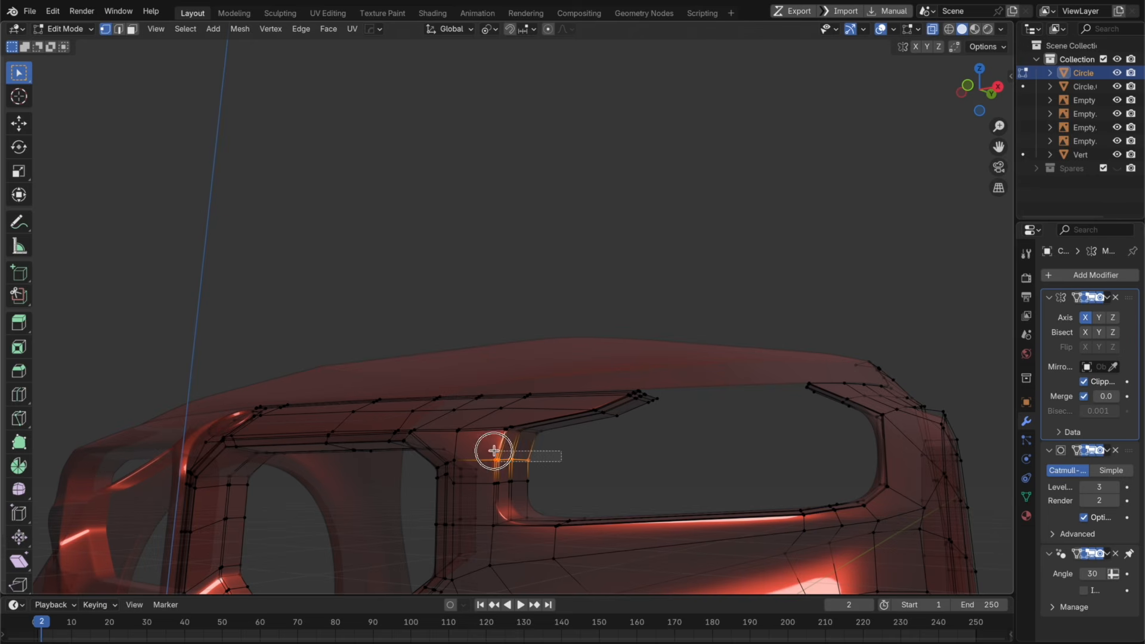
left_click_drag(561, 461, 482, 449)
middle_click_drag(482, 449, 503, 478)
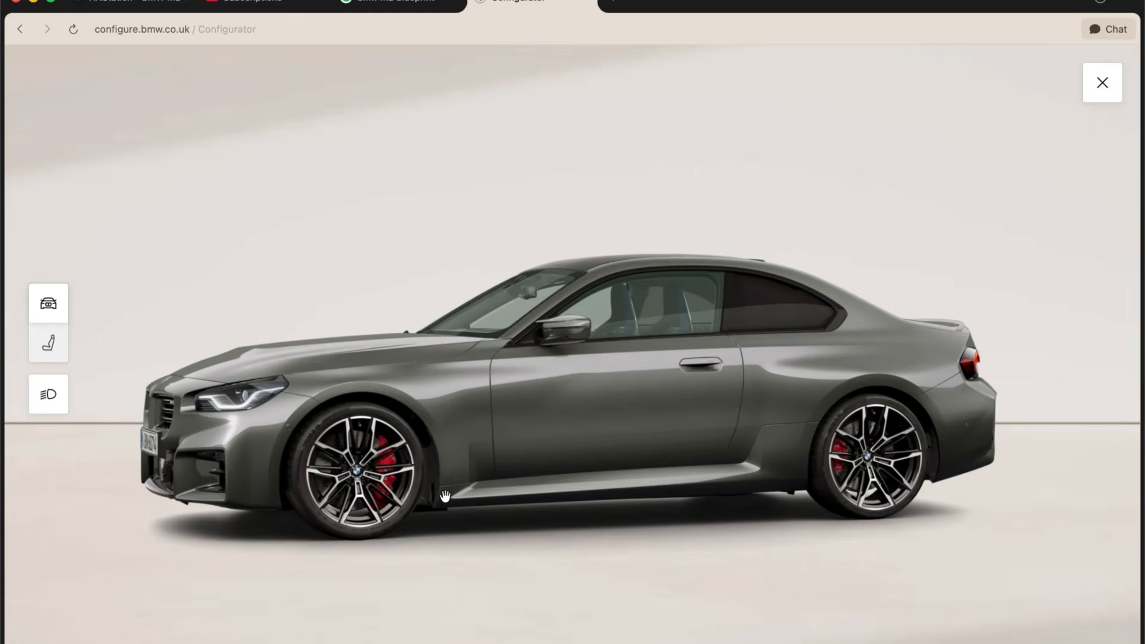
Step: Rotate the reference car in the BMW configurator, then examine the headlight opening's inner edge and the whole front end in Blender
left_click_drag(390, 486, 512, 478)
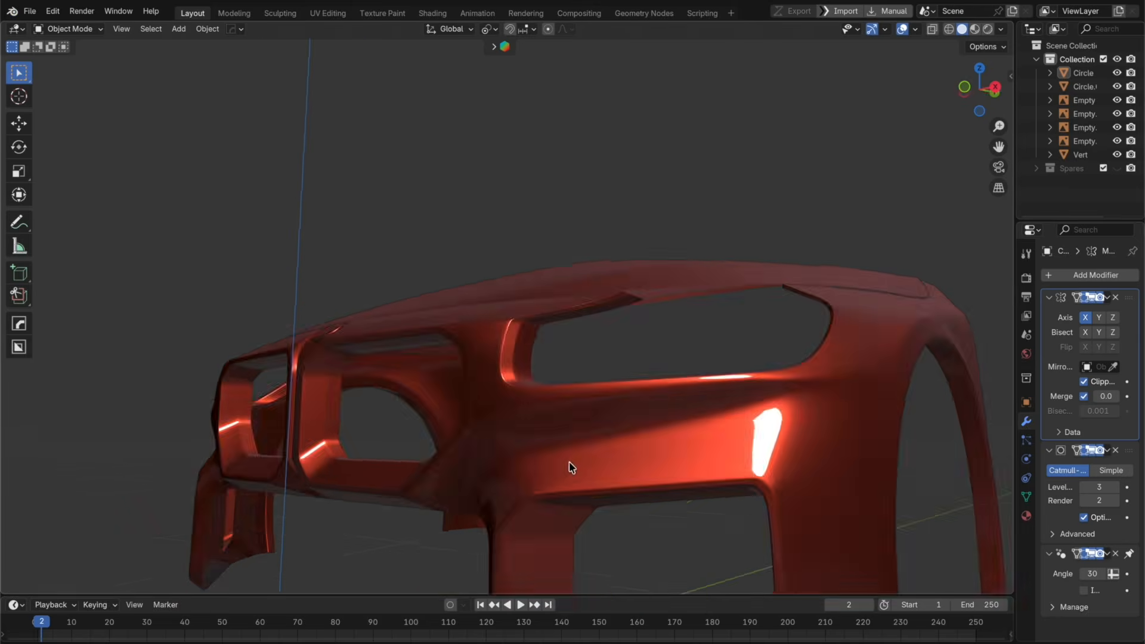
middle_click_drag(567, 465, 529, 479)
middle_click_drag(372, 464, 363, 449)
key("Tab")
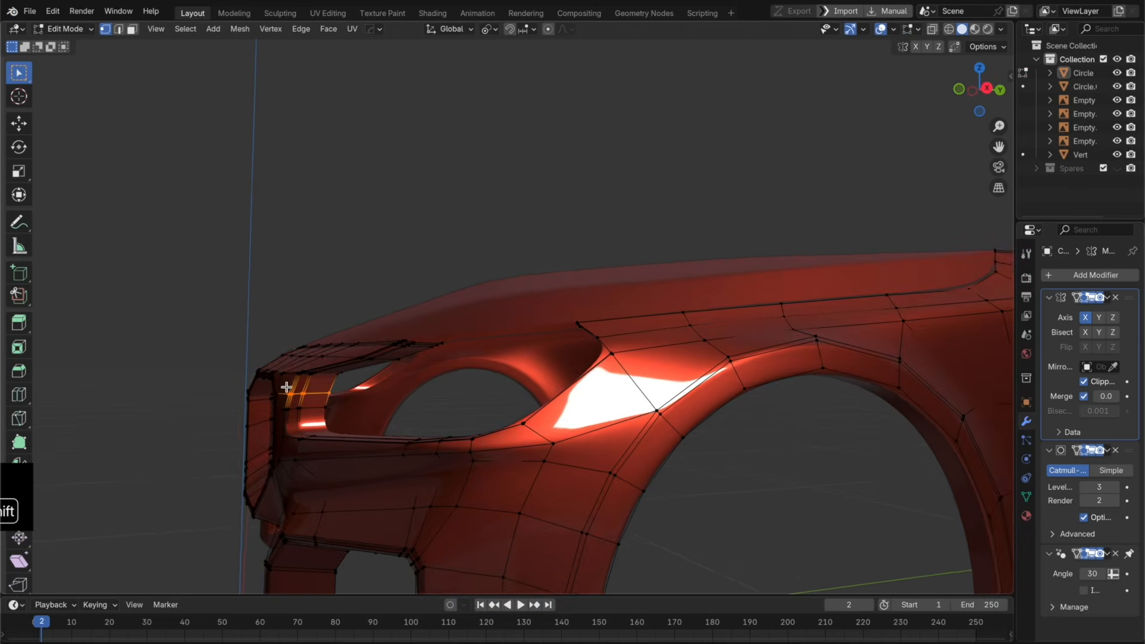
key("alt+z")
left_click(339, 418)
scroll(339, 421, "down", 5)
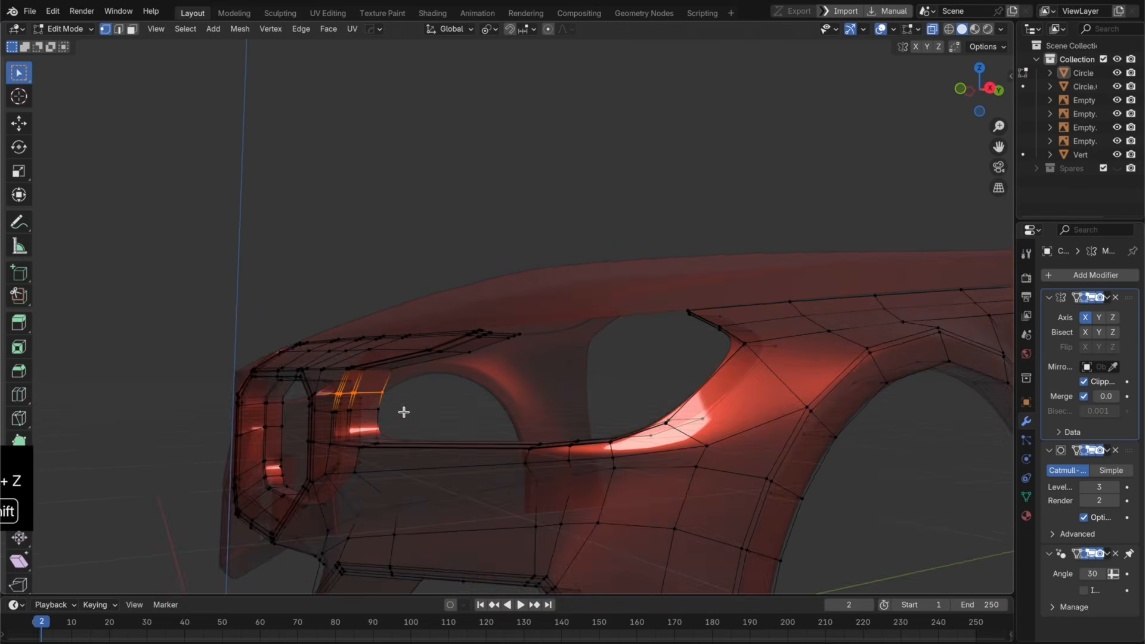
key("Tab")
key("alt+z")
middle_click_drag(603, 383, 649, 387)
scroll(649, 386, "up", 1)
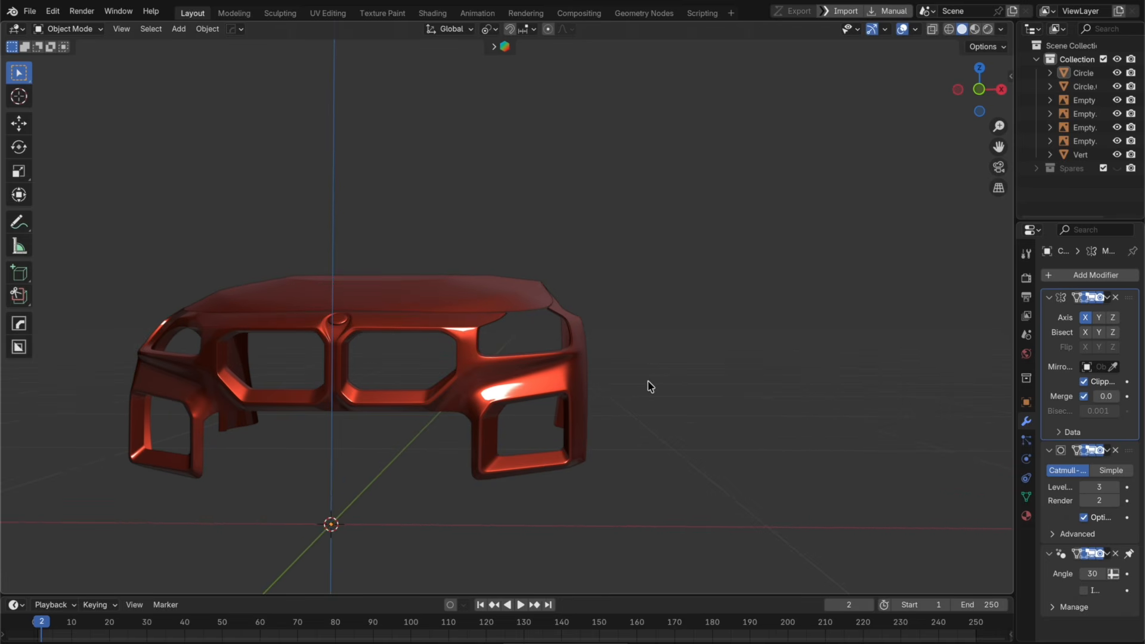